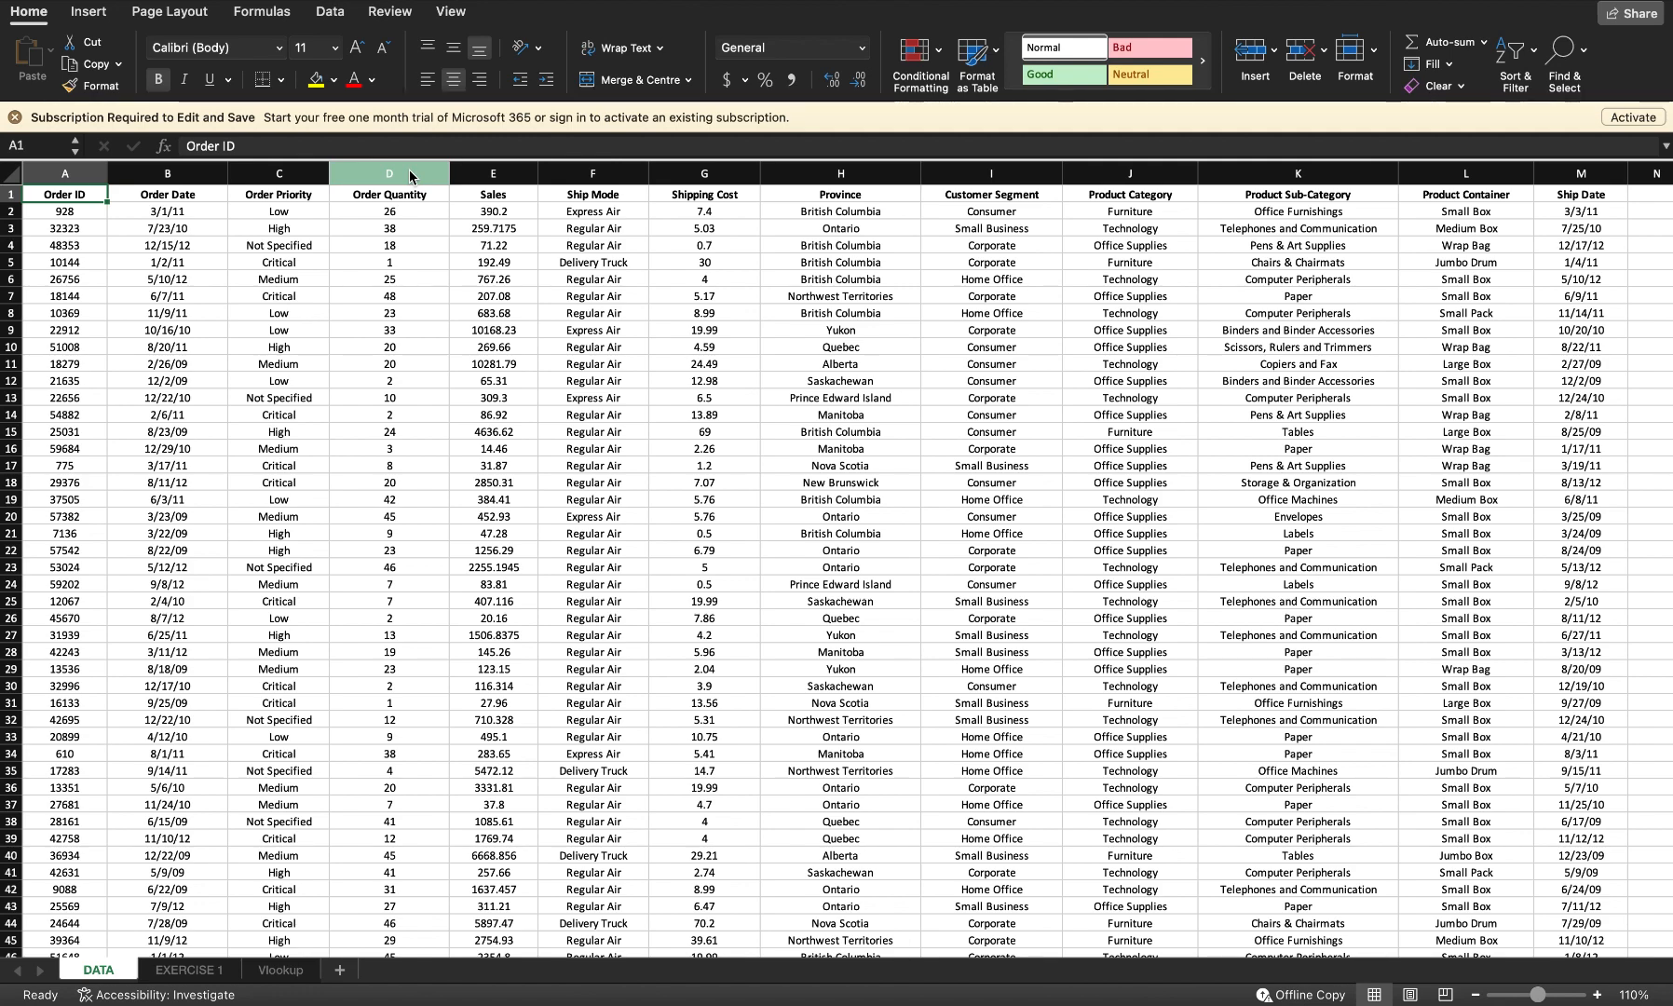
Step: Browse the order records on the DATA sheet by scrolling down through the rows and back up
{"action": "scroll", "coordinate": [251, 504], "scroll_direction": "down", "scroll_amount": 15}
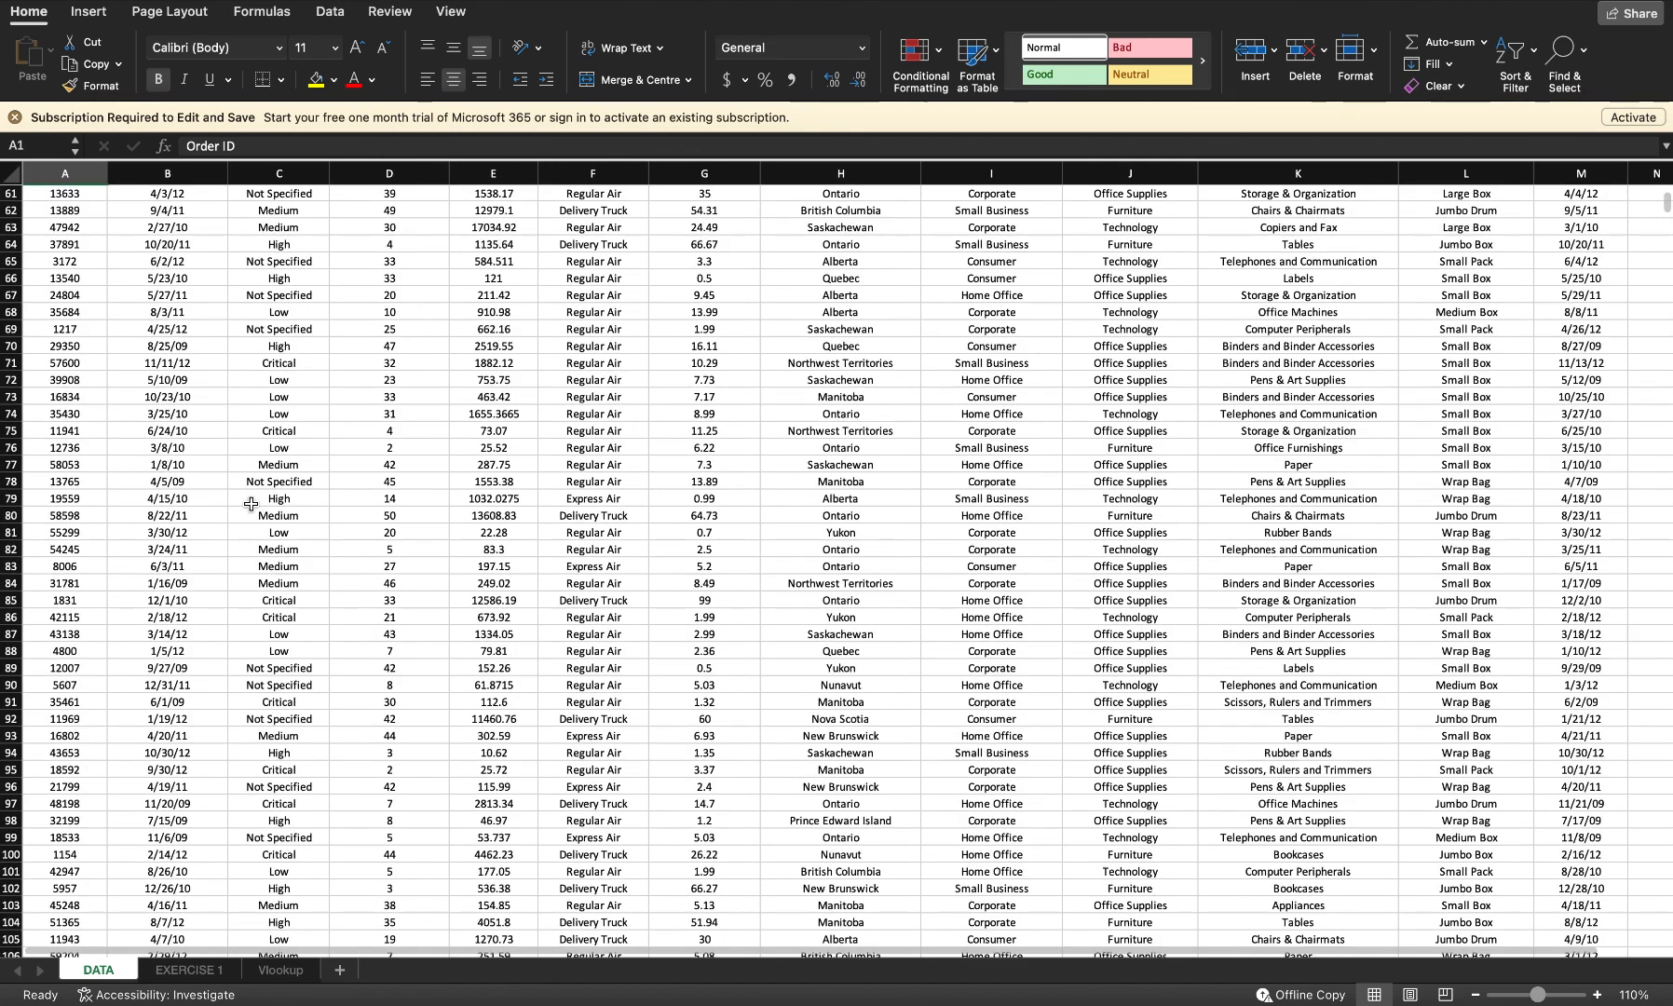
{"action": "scroll", "coordinate": [250, 503], "scroll_direction": "down", "scroll_amount": 20}
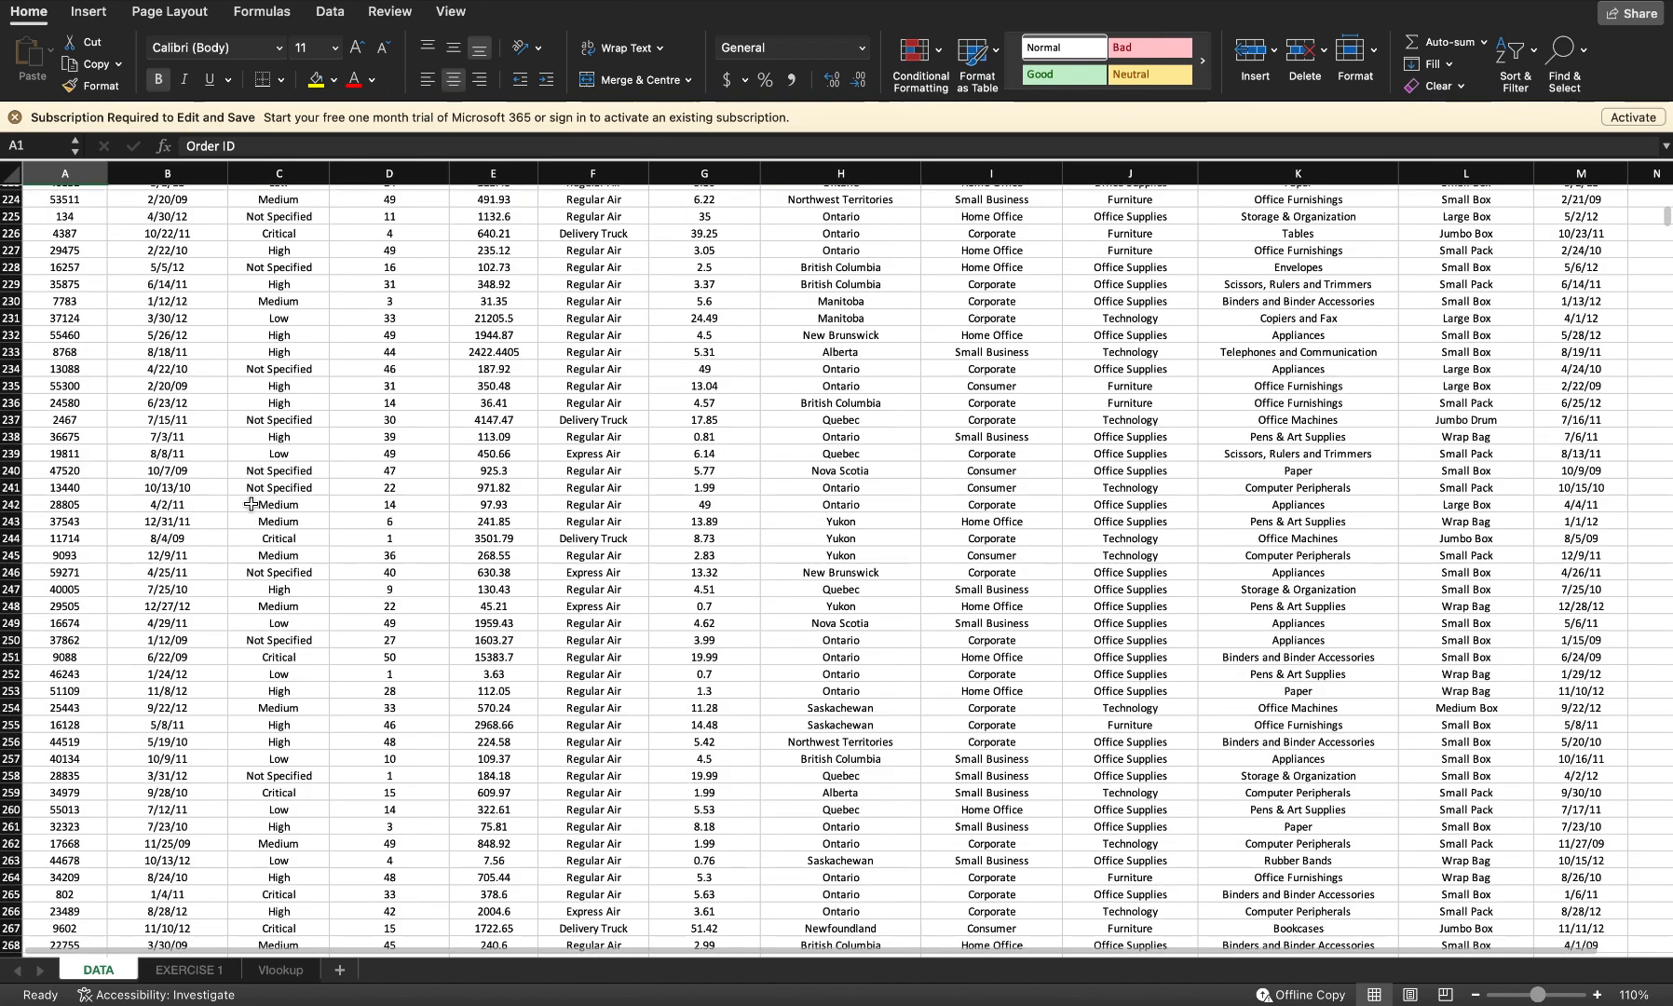
{"action": "scroll", "coordinate": [251, 504], "scroll_direction": "down", "scroll_amount": 19}
{"action": "scroll", "coordinate": [251, 504], "scroll_direction": "down", "scroll_amount": 20}
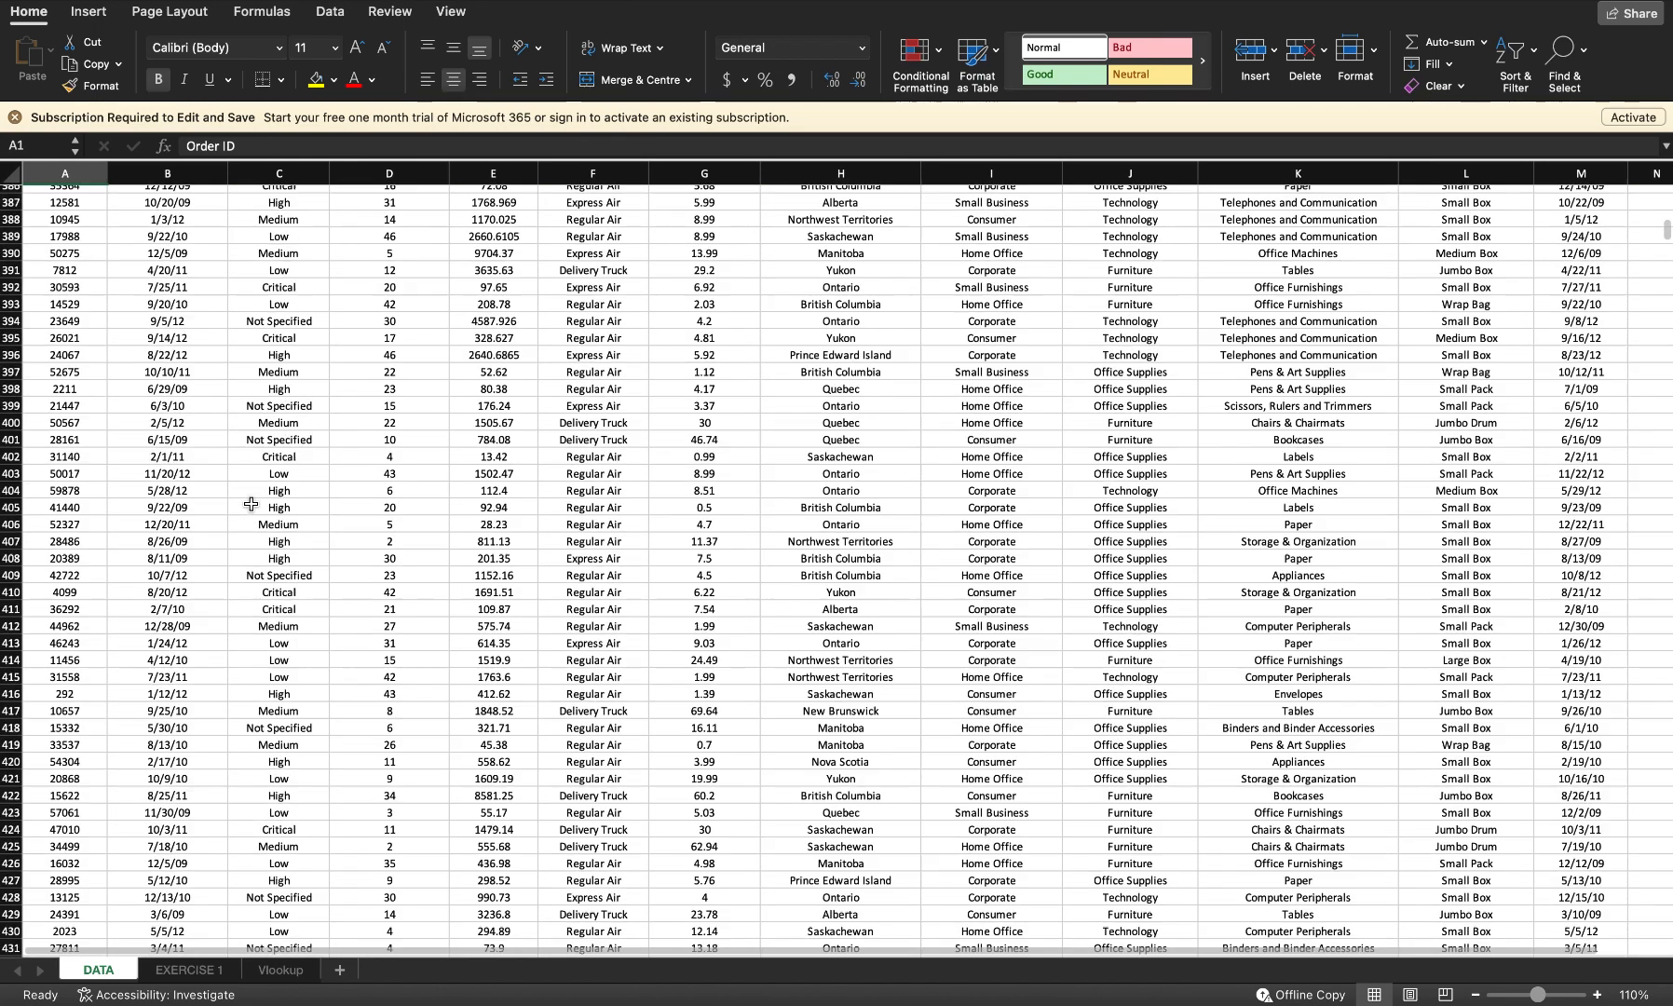
{"action": "scroll", "coordinate": [250, 504], "scroll_direction": "down", "scroll_amount": 20}
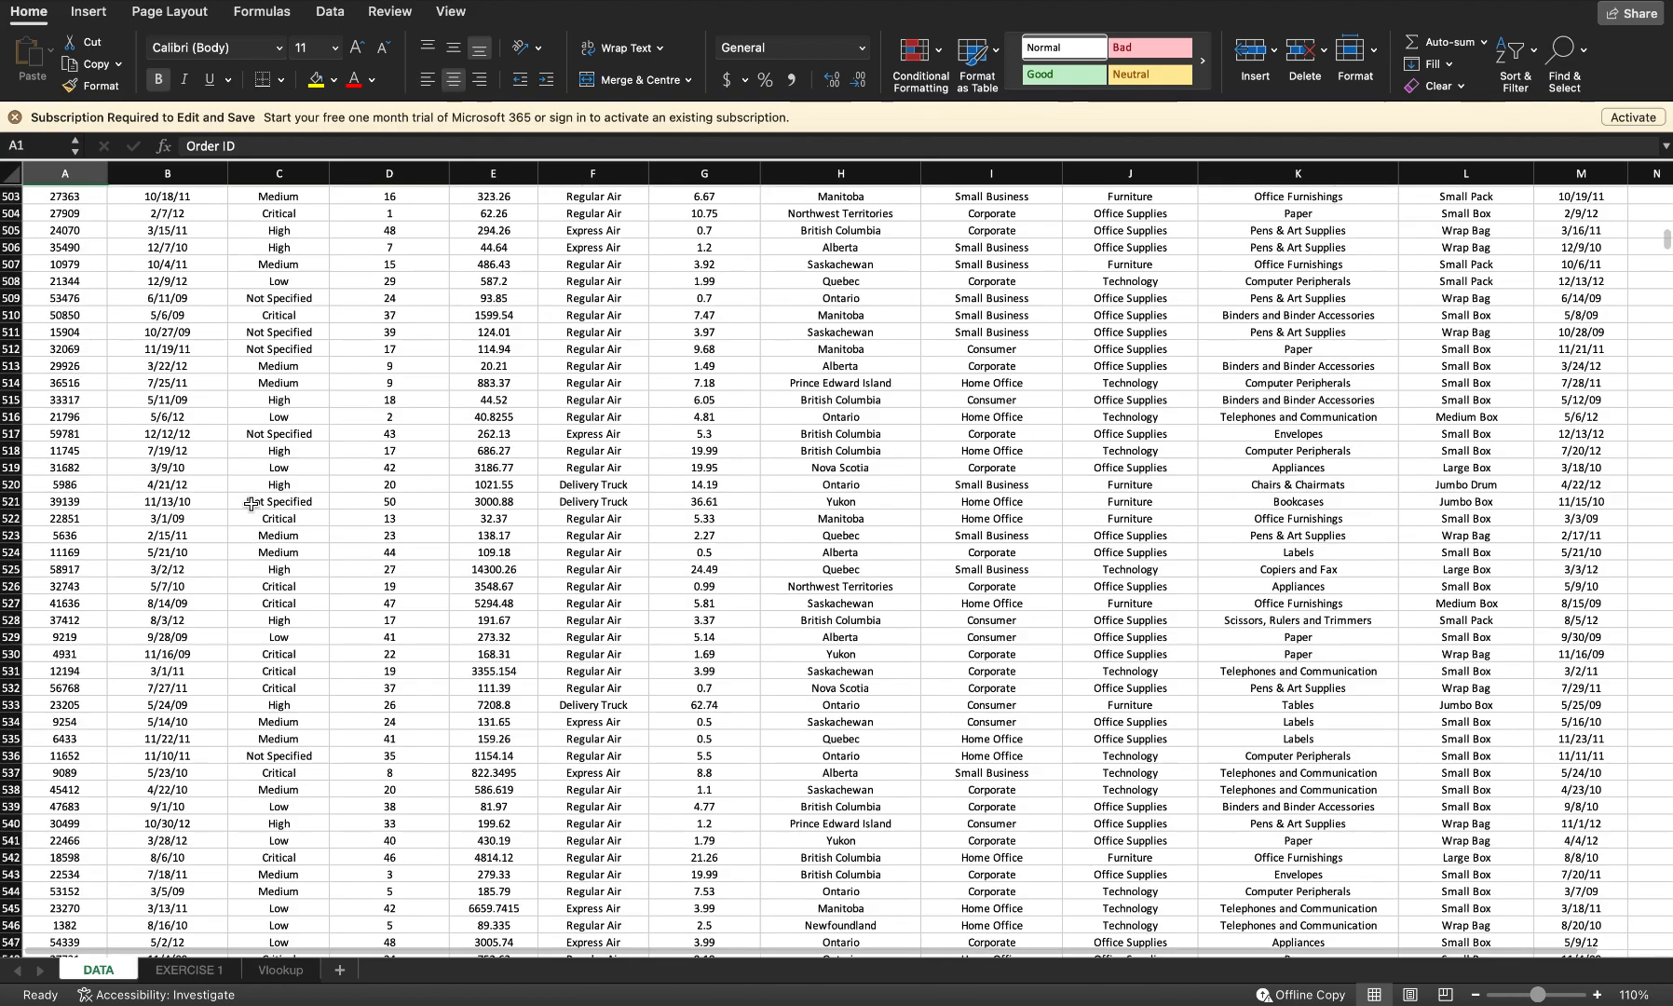
{"action": "scroll", "coordinate": [250, 504], "scroll_direction": "up", "scroll_amount": 20}
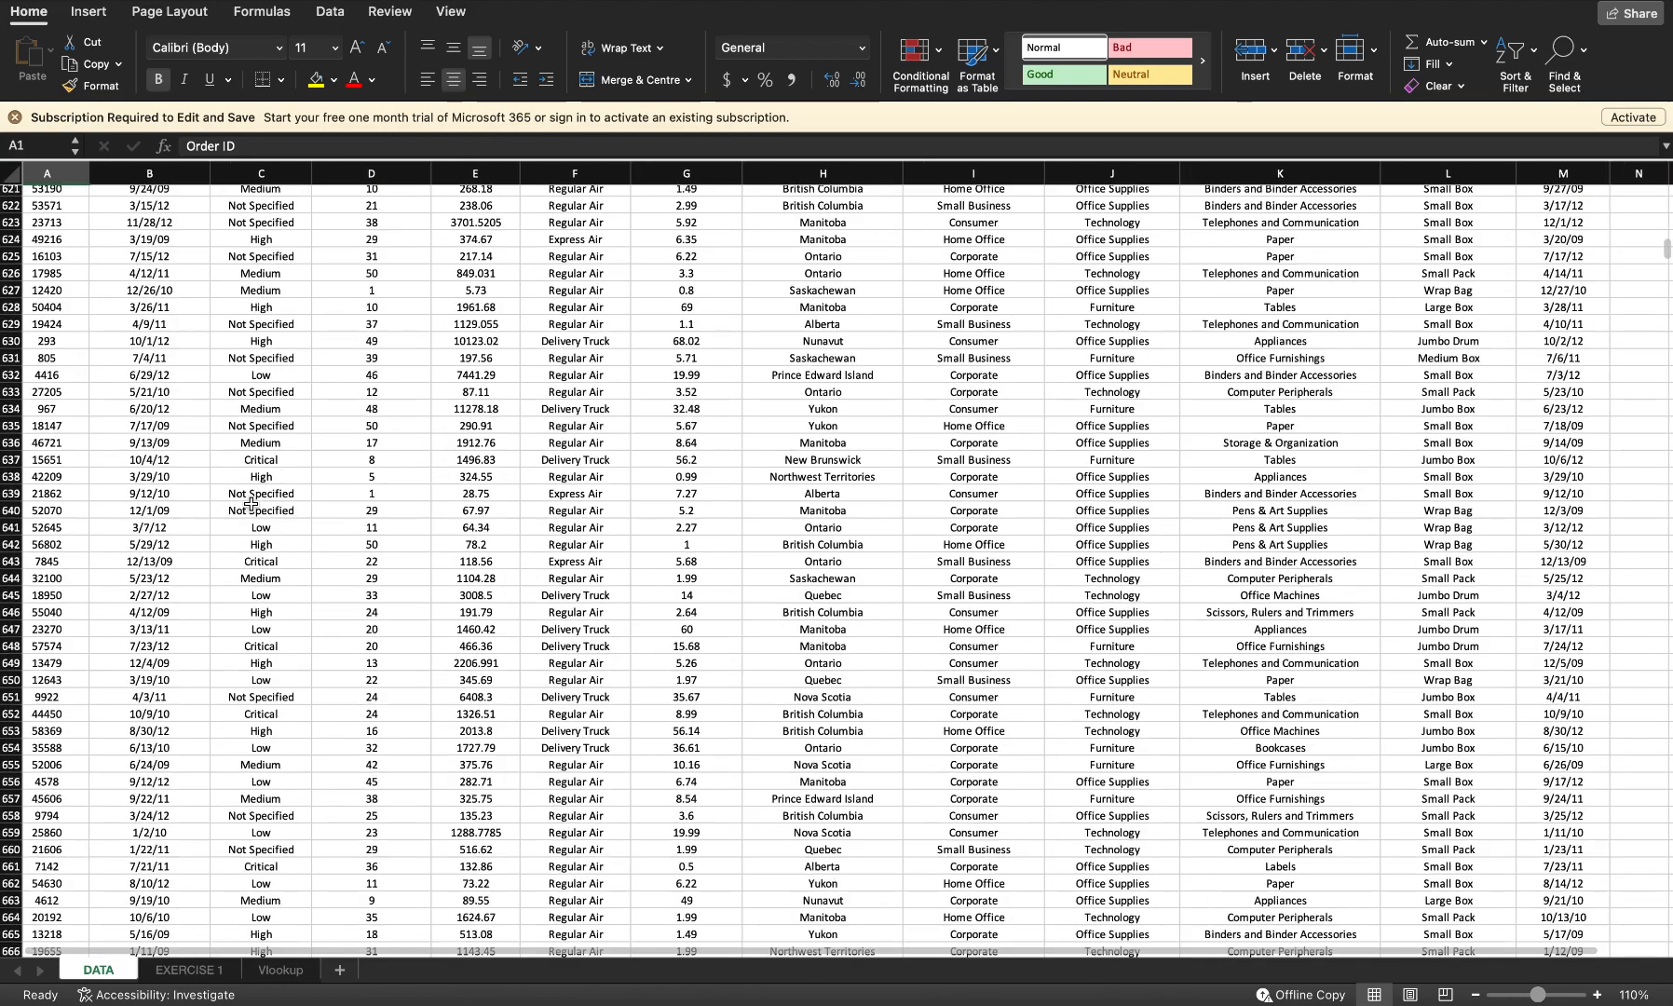
{"action": "scroll", "coordinate": [251, 504], "scroll_direction": "up", "scroll_amount": 10}
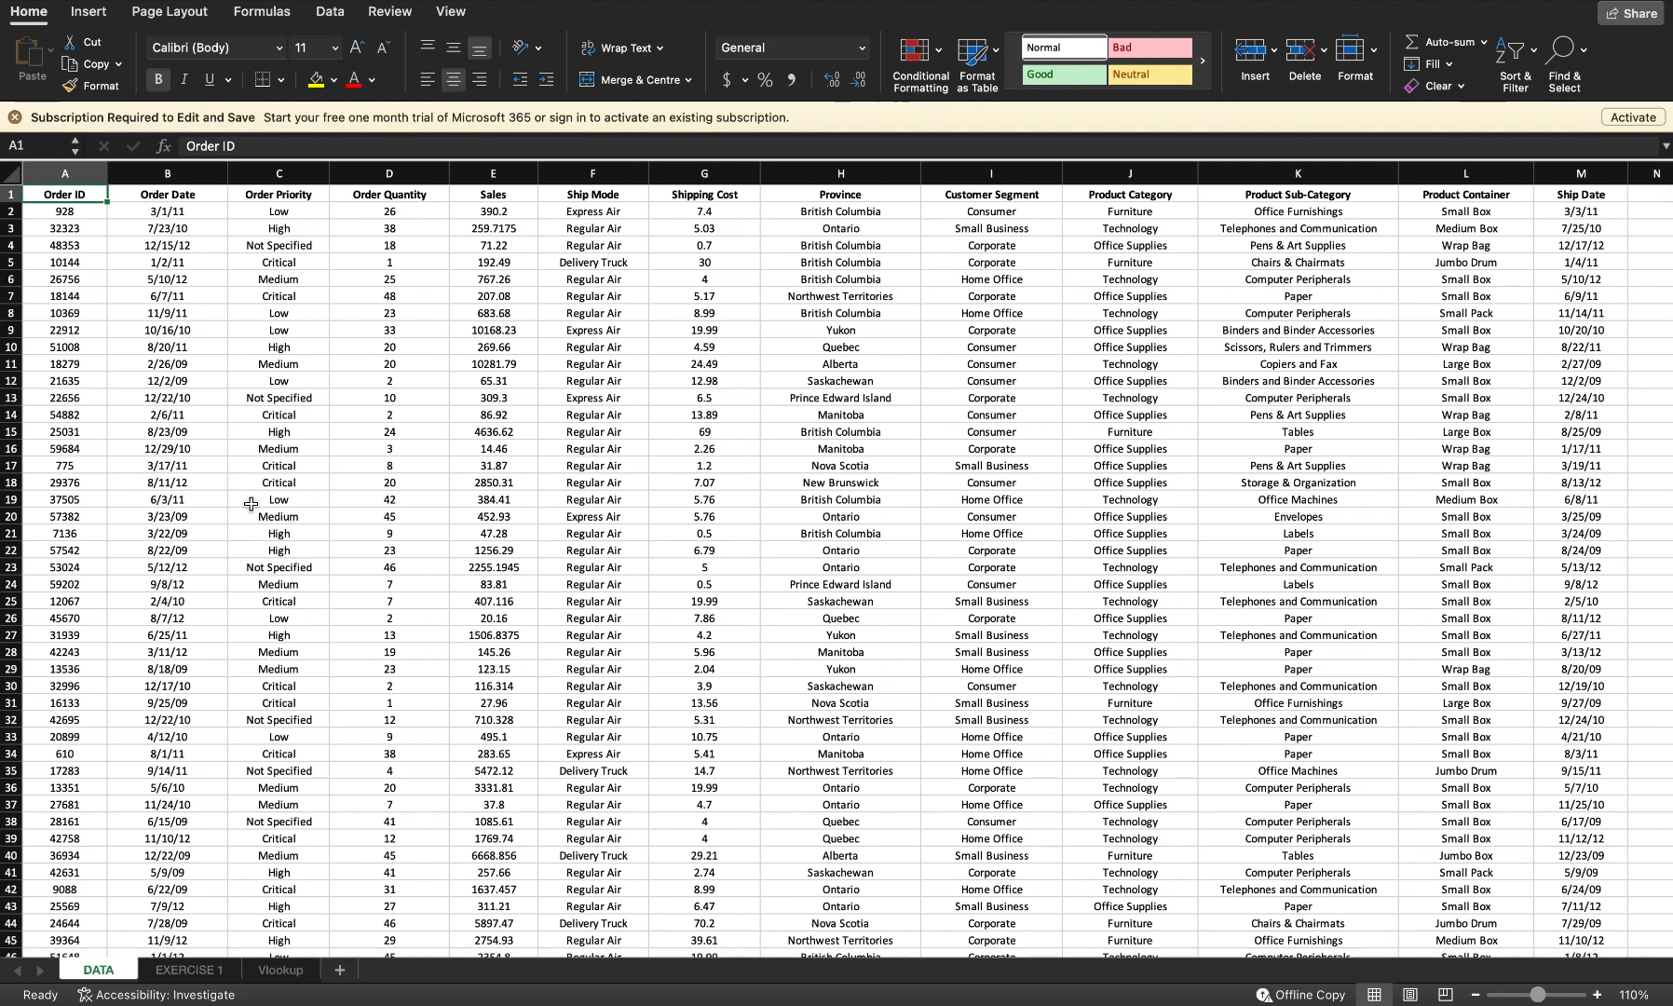
Step: Examine the data table's extent, jumping to the last record and selecting everything from the header row down
{"action": "key", "text": "ctrl+Down"}
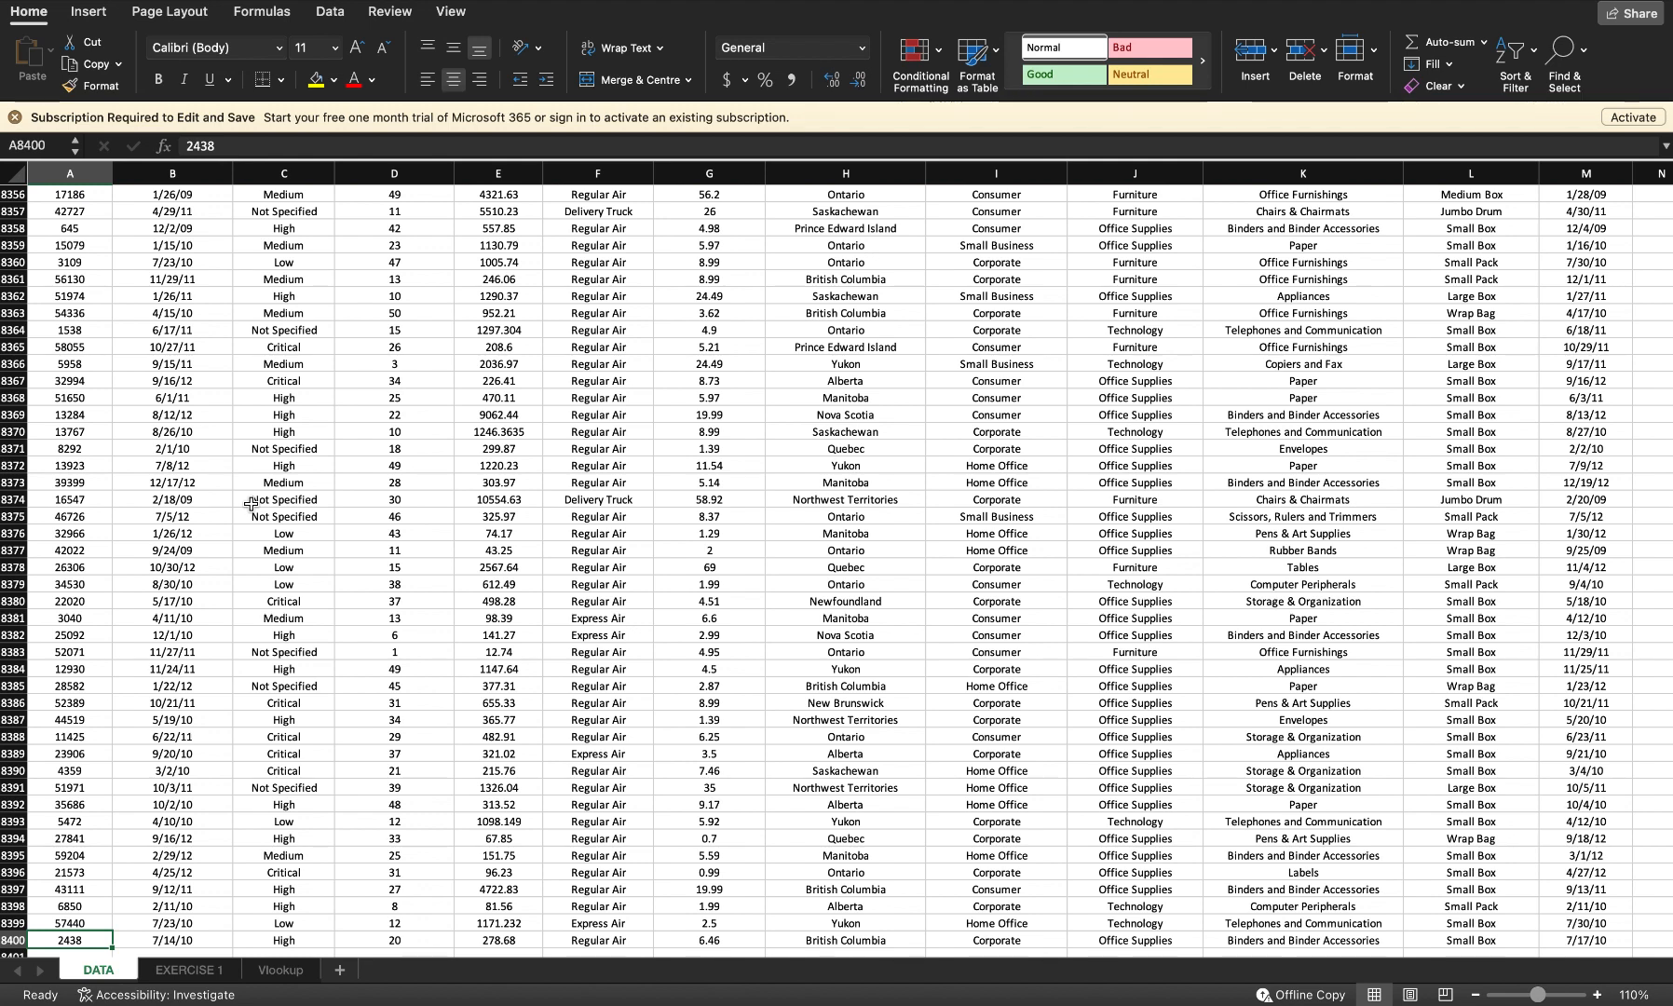
{"action": "key", "text": "ctrl+Up"}
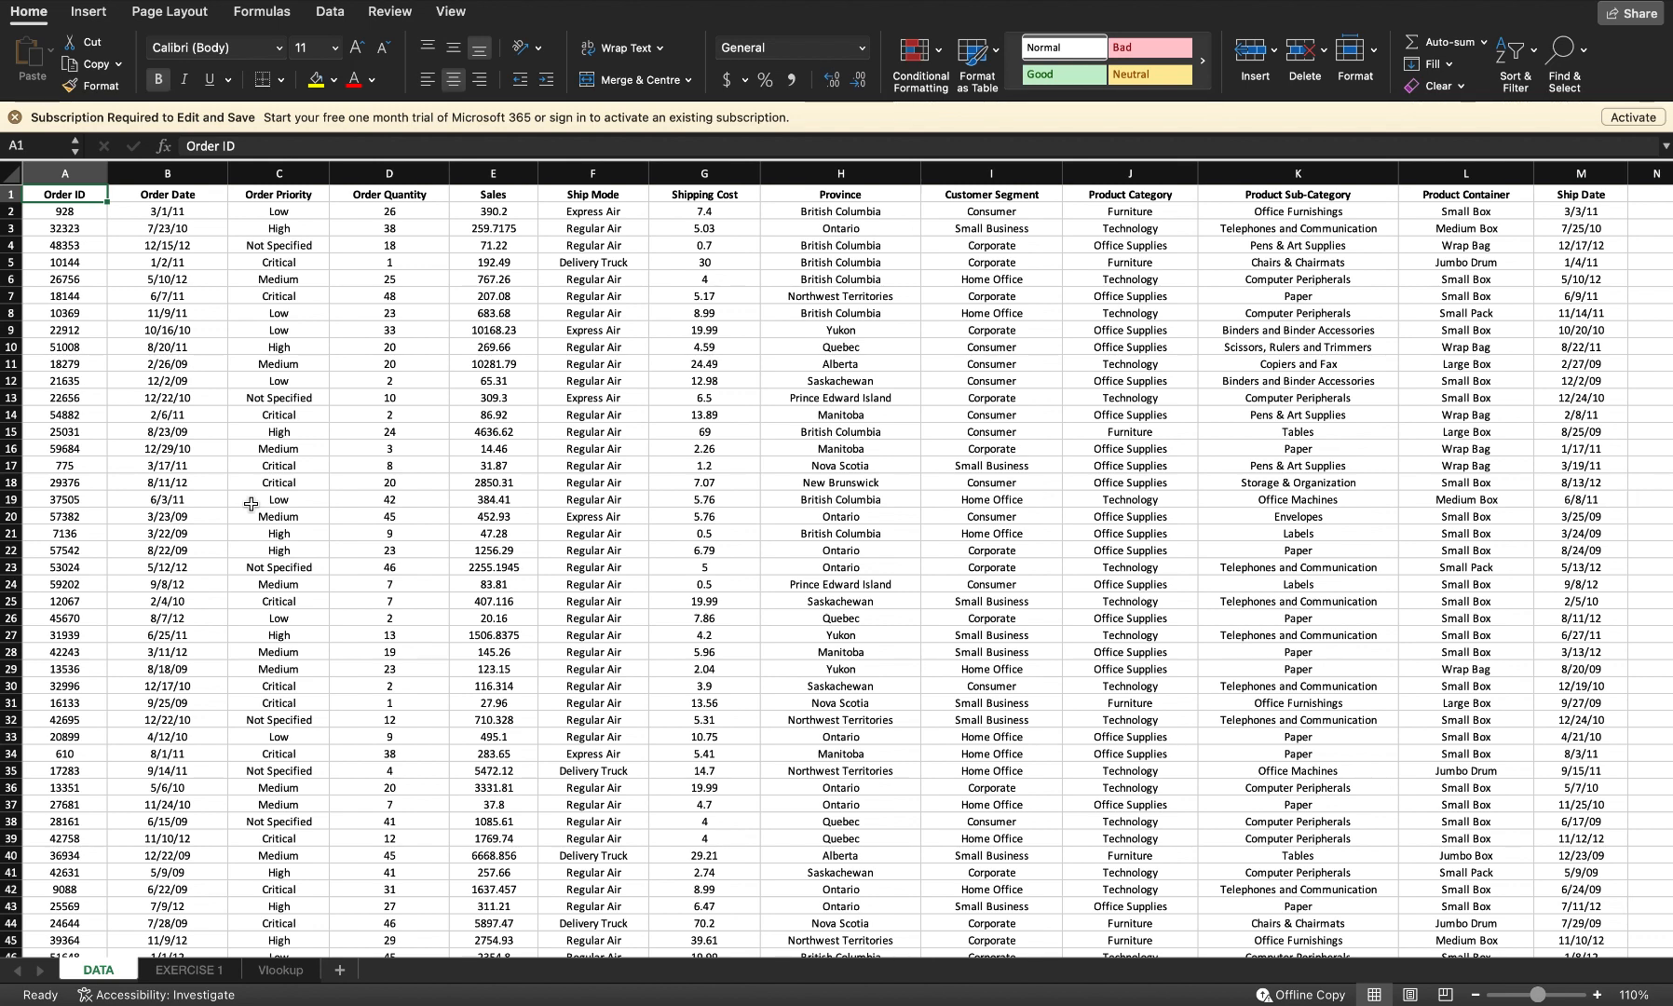
{"action": "key", "text": "ctrl+shift+Right"}
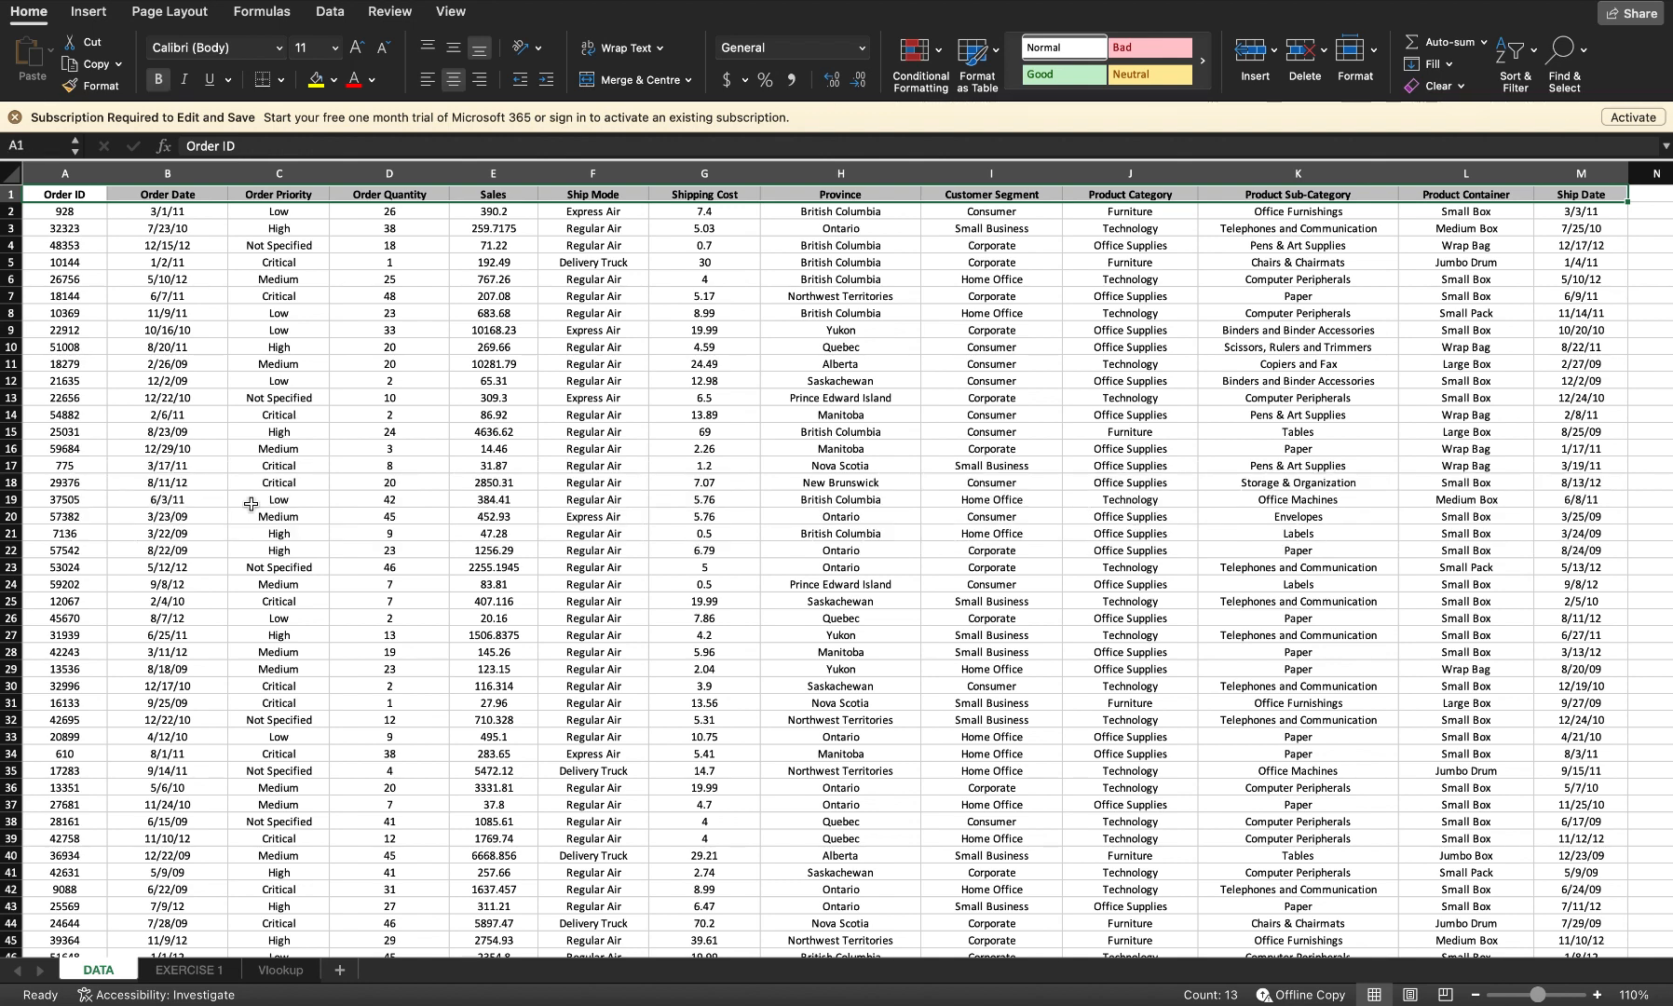
{"action": "key", "text": "ctrl+shift+Down"}
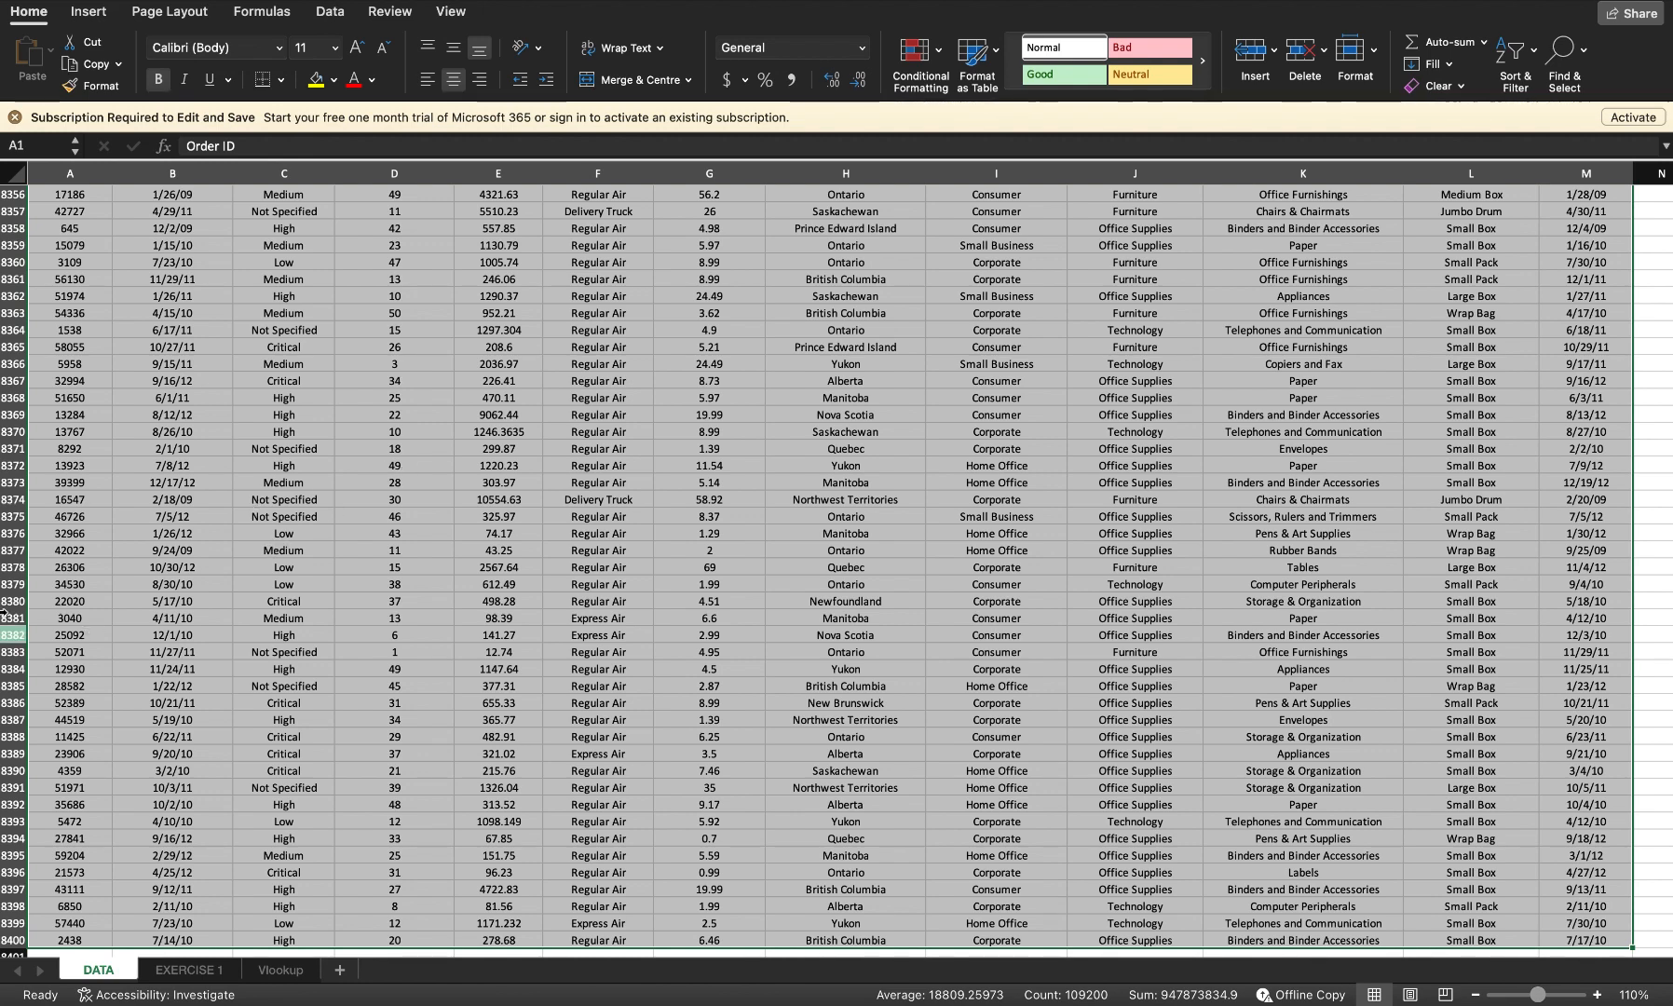
{"action": "scroll", "coordinate": [691, 603], "scroll_direction": "down", "scroll_amount": 1}
{"action": "scroll", "coordinate": [691, 604], "scroll_direction": "down", "scroll_amount": 5}
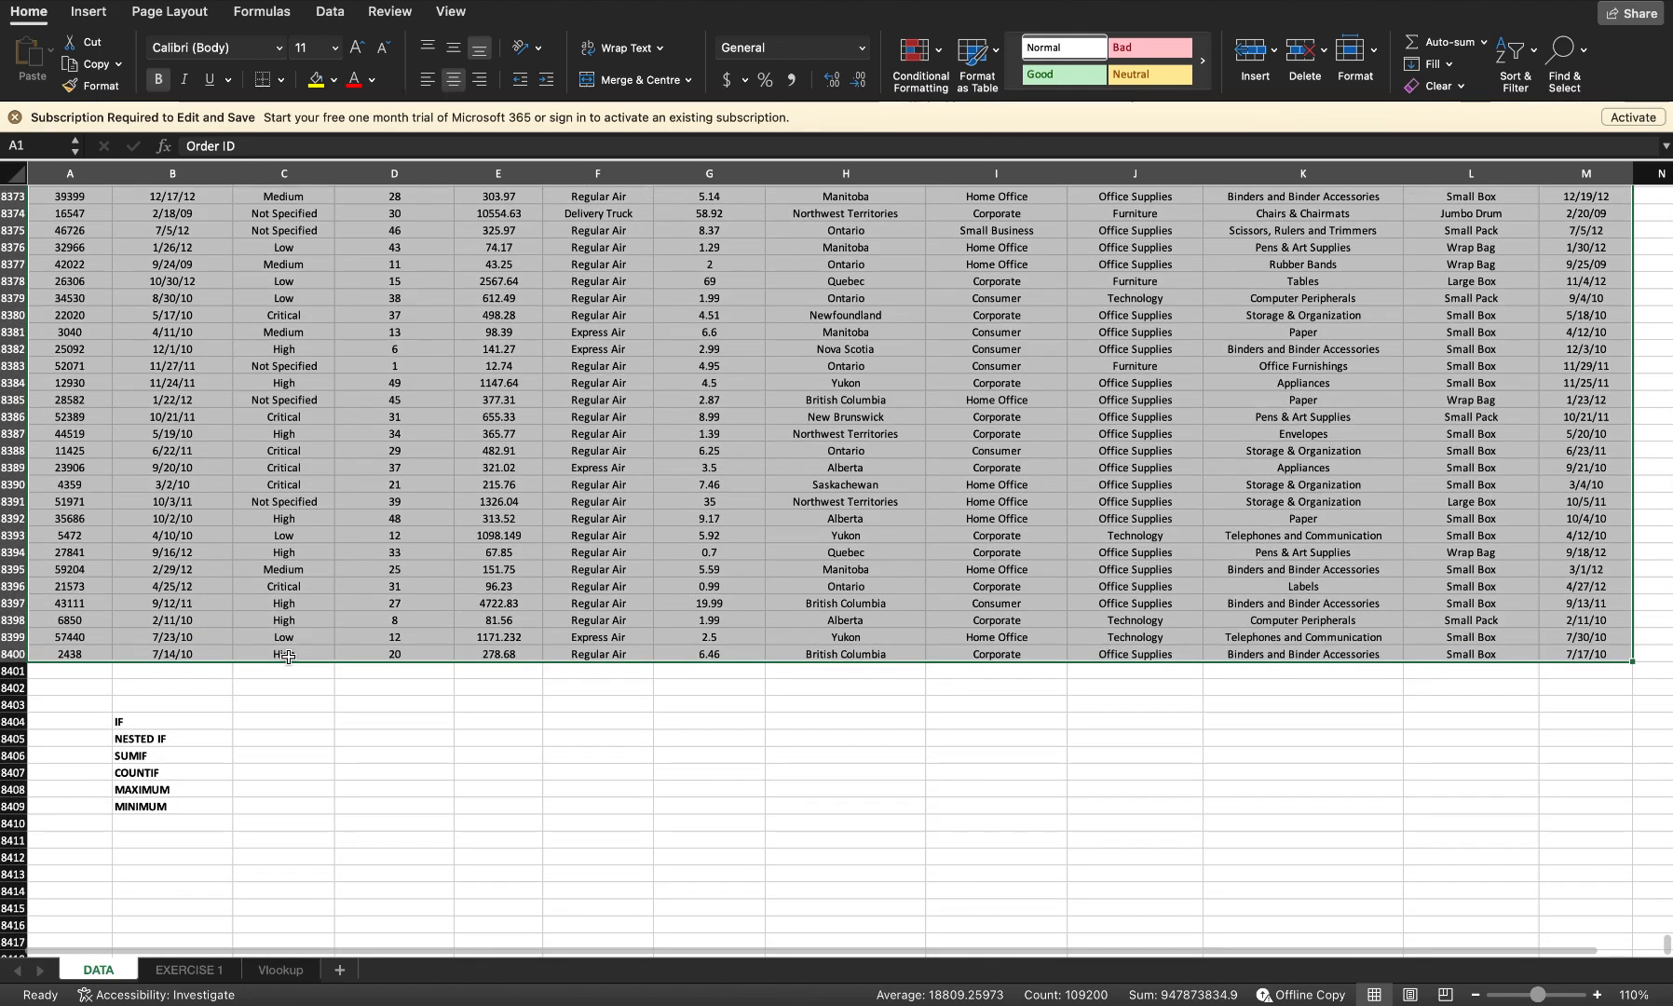
Step: Examine the empty cells beside the IF, NESTED IF, SUMIF, COUNTIF, MAXIMUM and MINIMUM labels below the table
{"action": "left_click", "coordinate": [242, 723]}
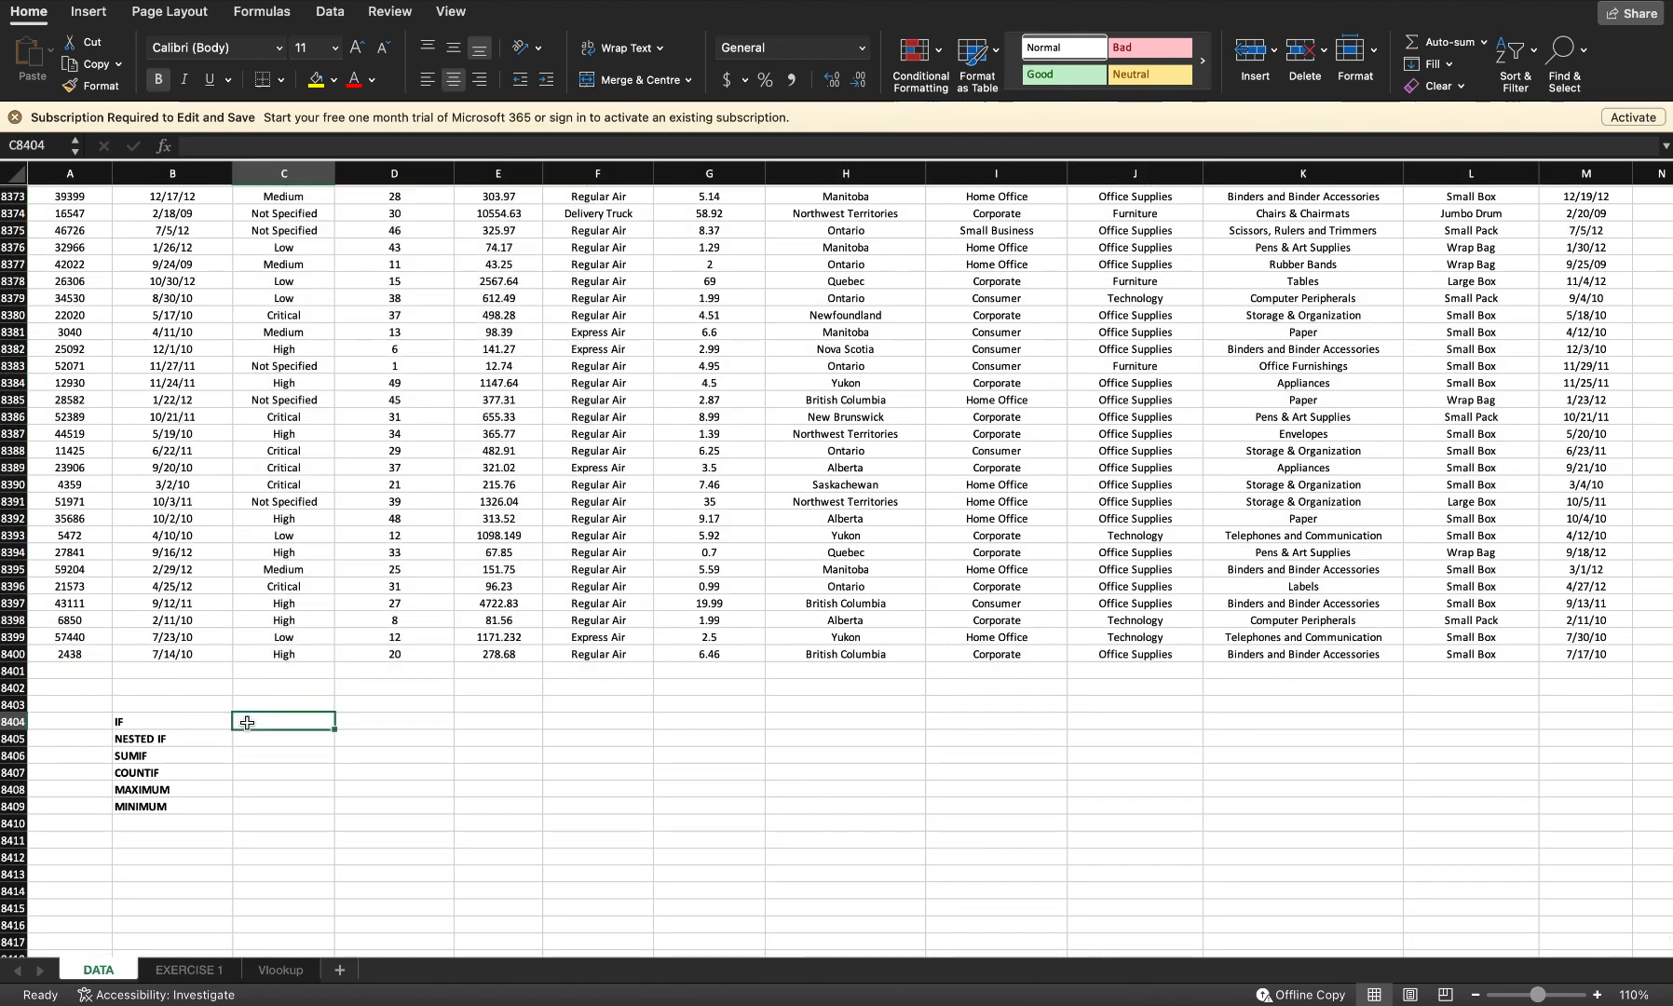
{"action": "left_click", "coordinate": [239, 756]}
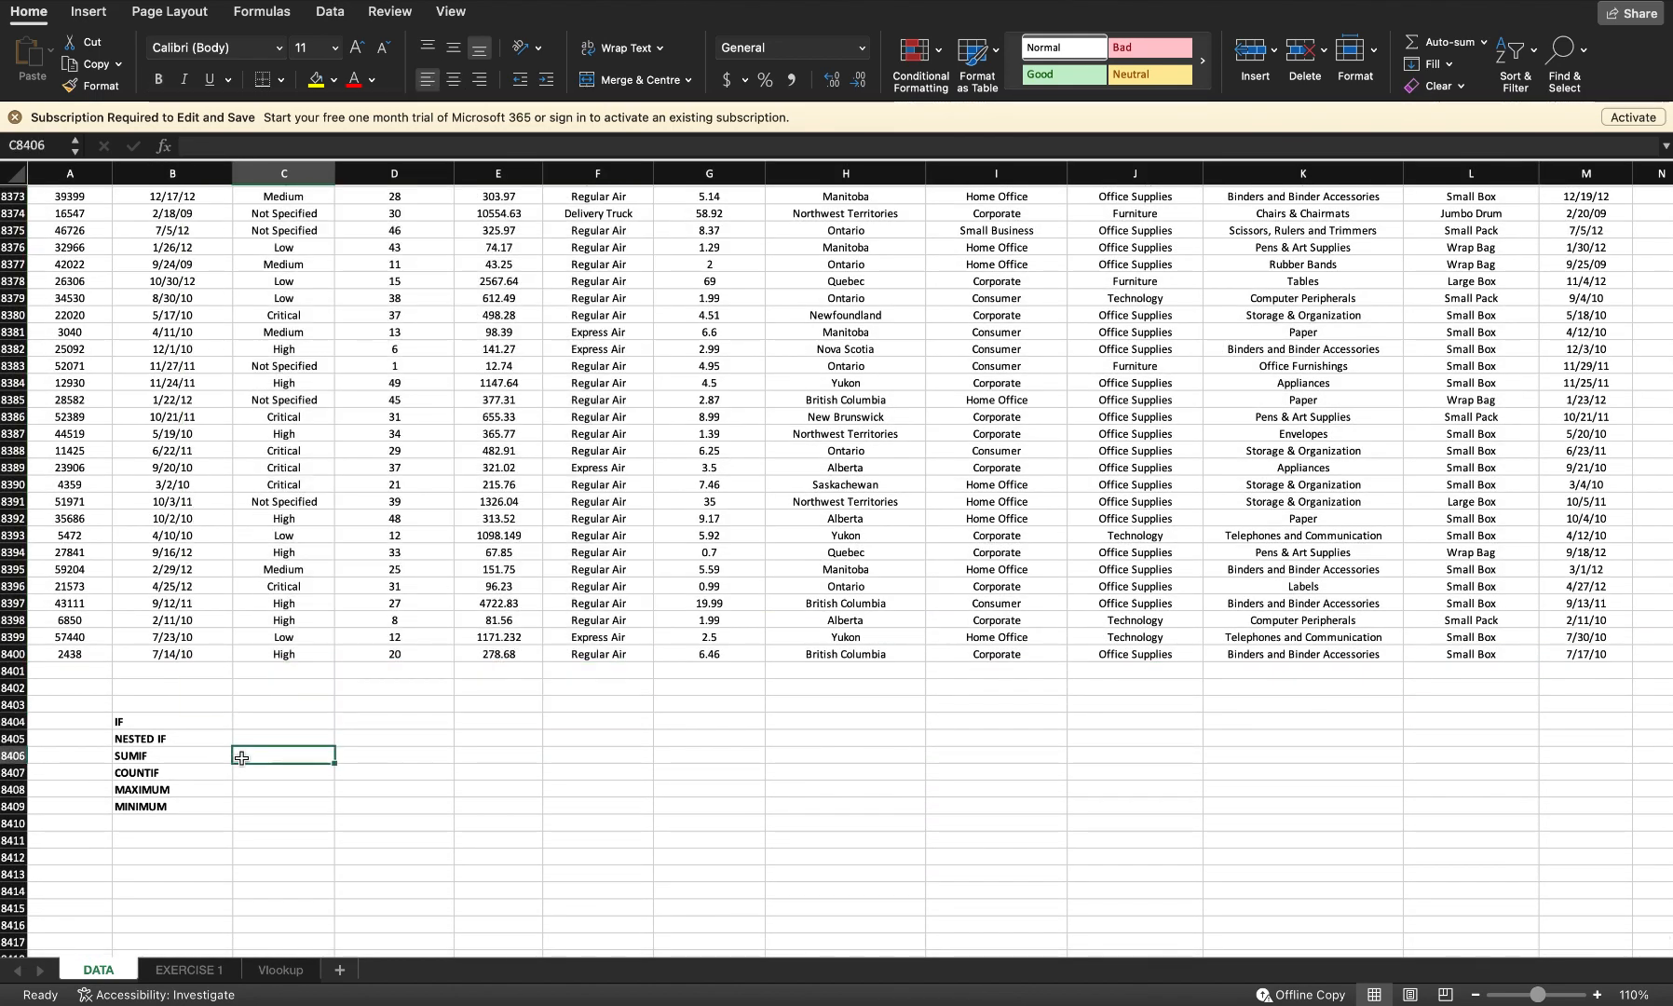
{"action": "left_click", "coordinate": [257, 775]}
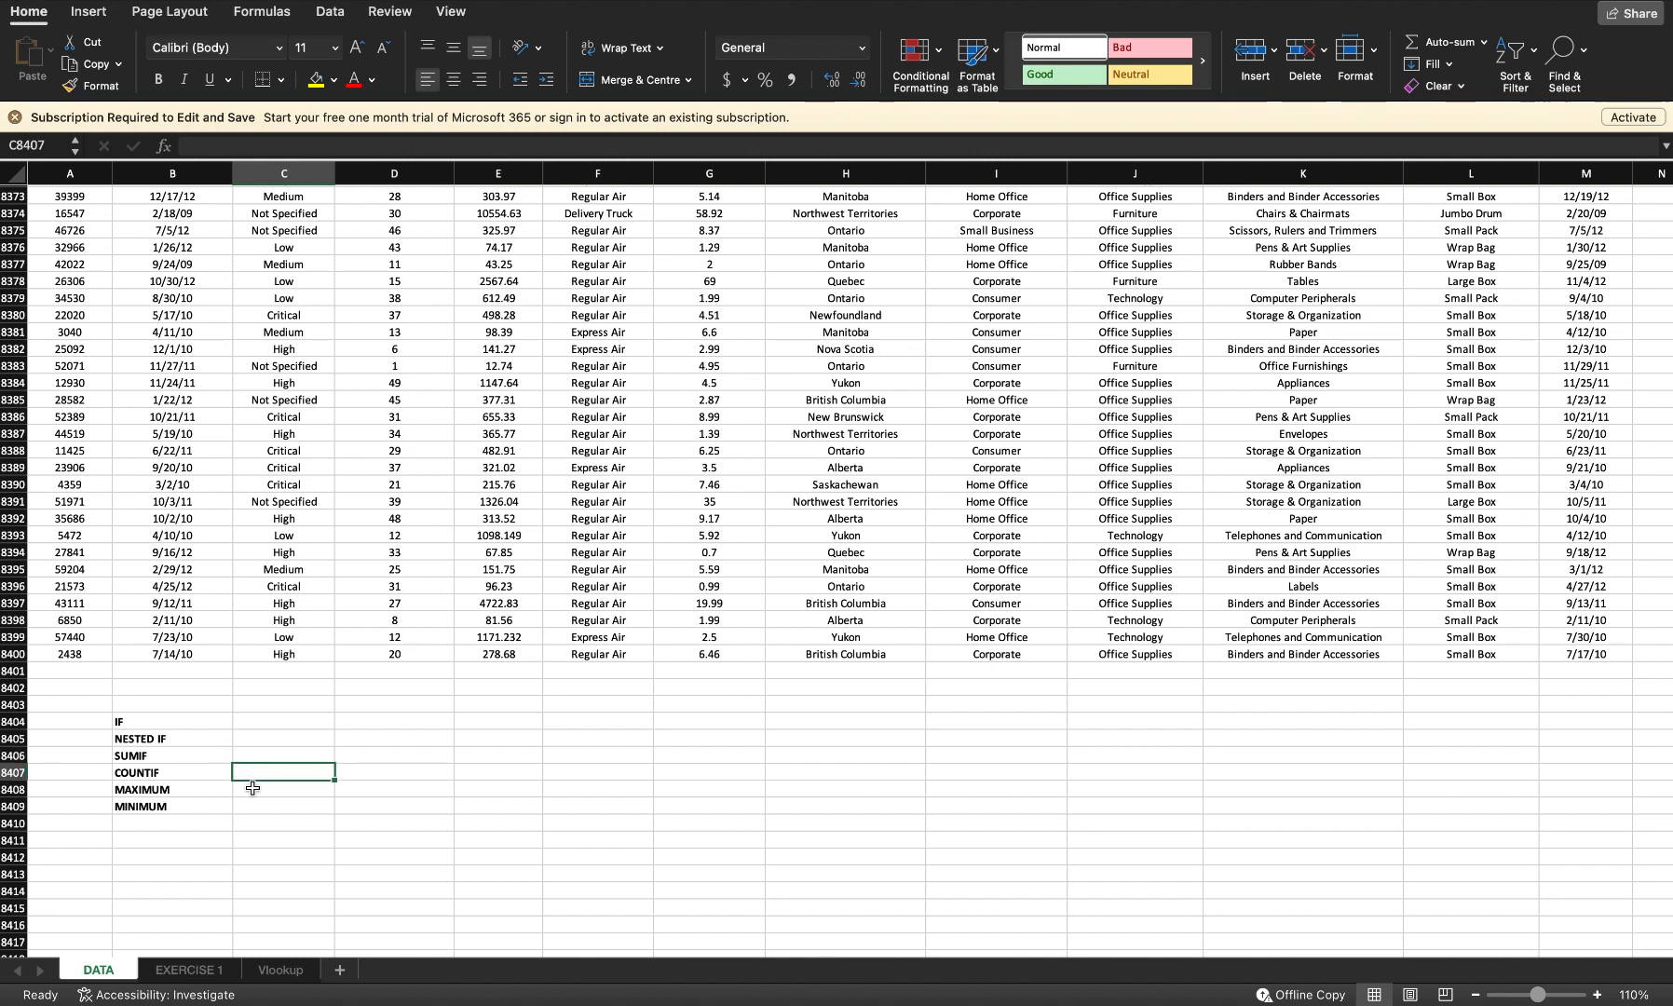
{"action": "left_click", "coordinate": [249, 789]}
{"action": "left_click", "coordinate": [244, 808]}
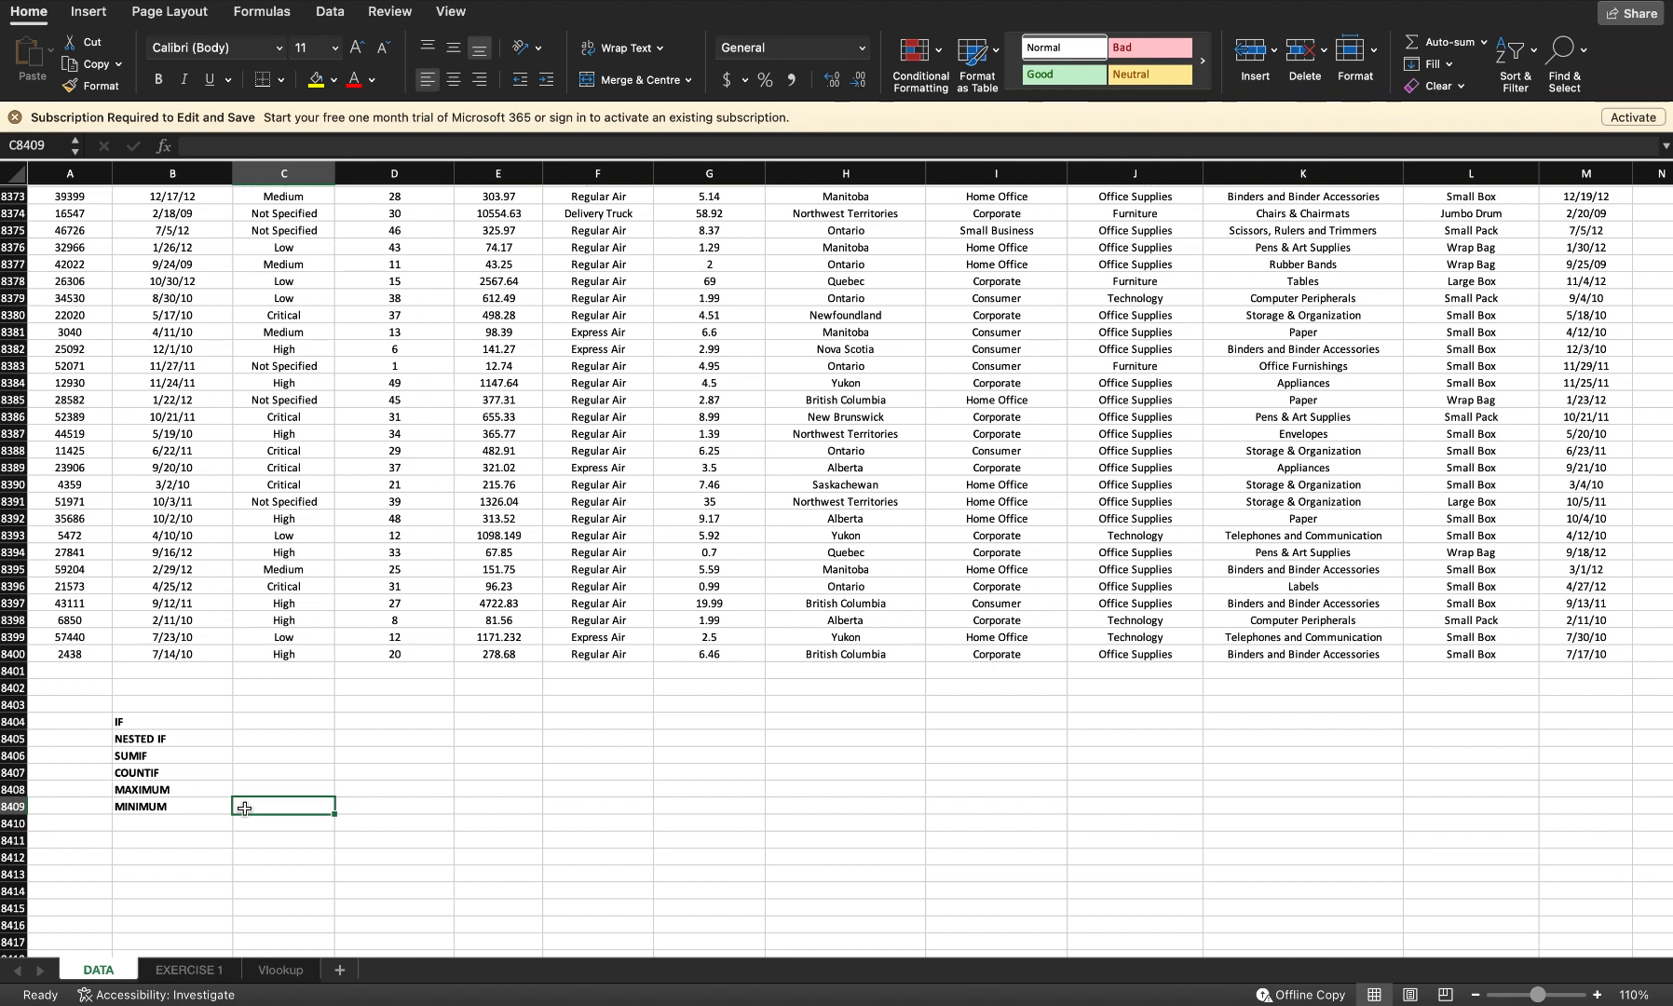
{"action": "left_click", "coordinate": [262, 738]}
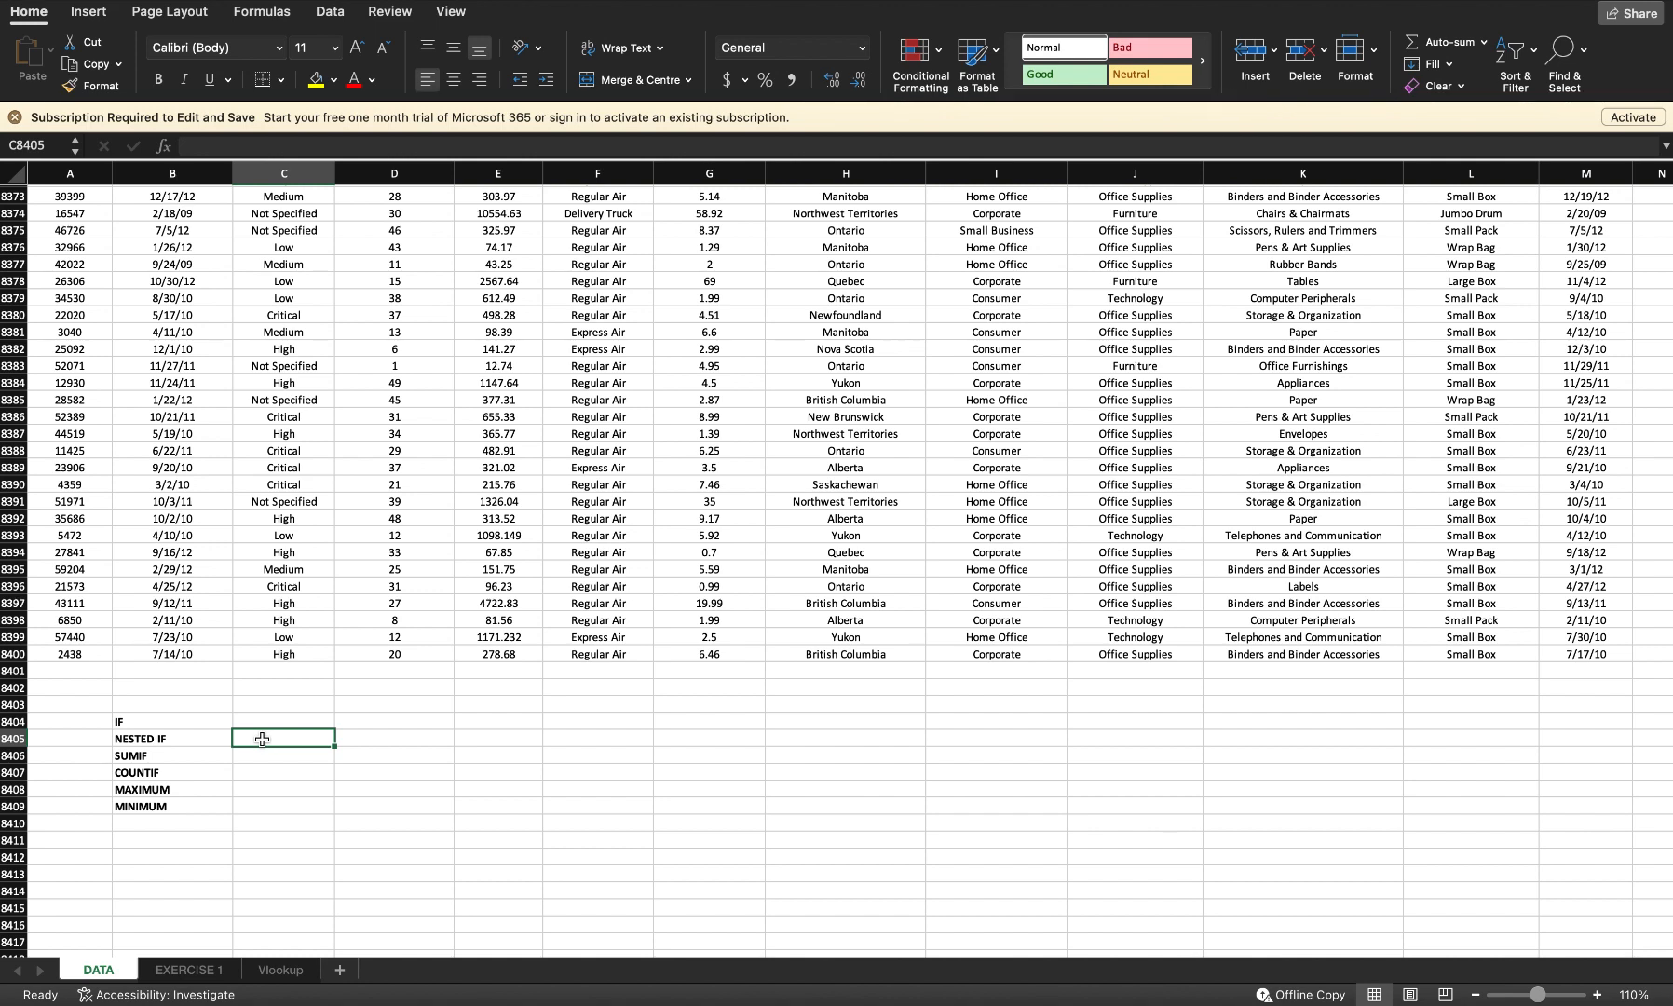
{"action": "left_click", "coordinate": [269, 722]}
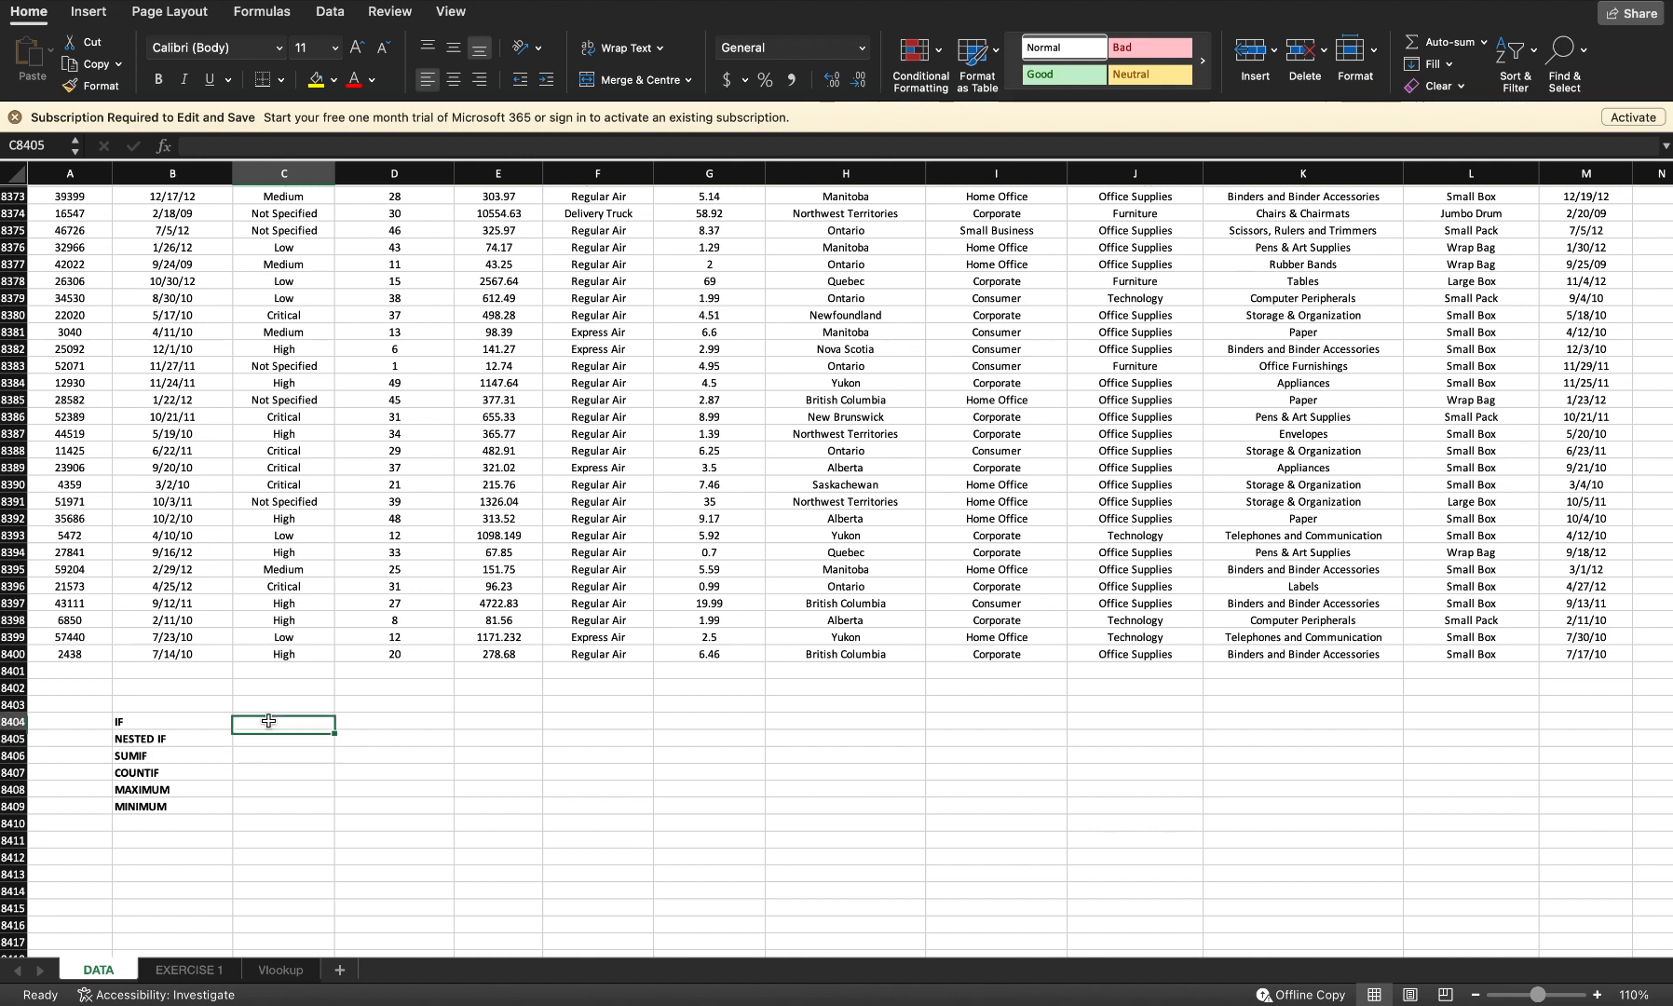
Step: Examine the Ship Mode column values from its header down to the last record
{"action": "left_click", "coordinate": [572, 659]}
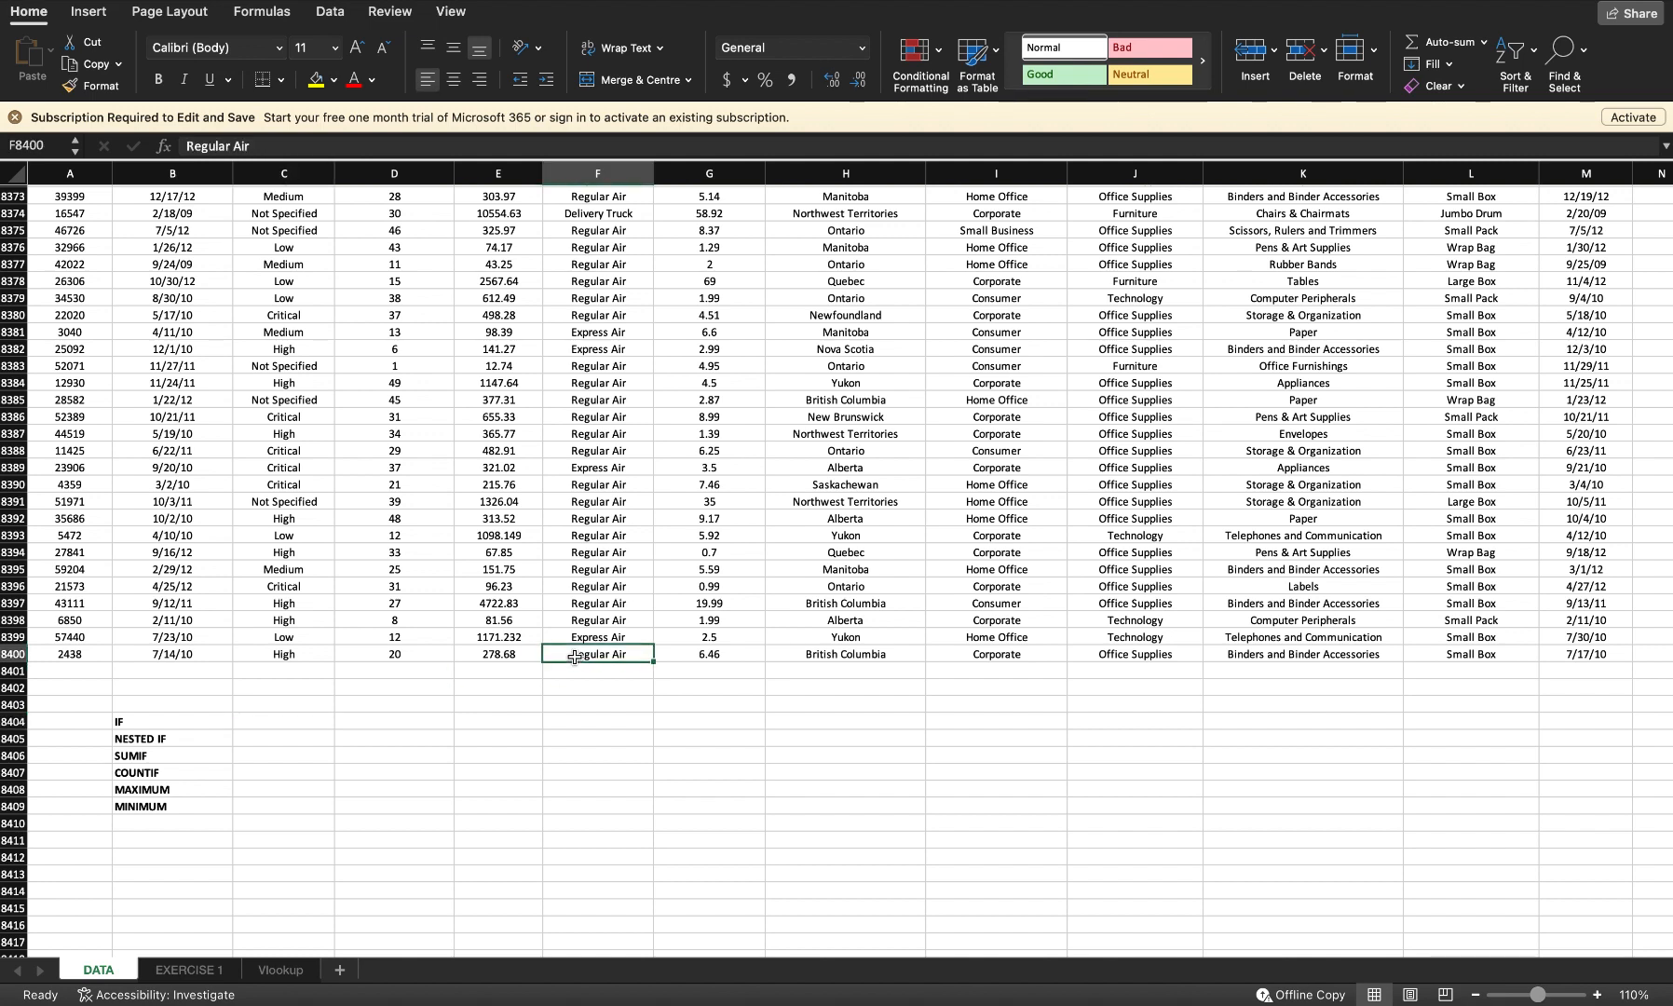
{"action": "key", "text": "ctrl+Up"}
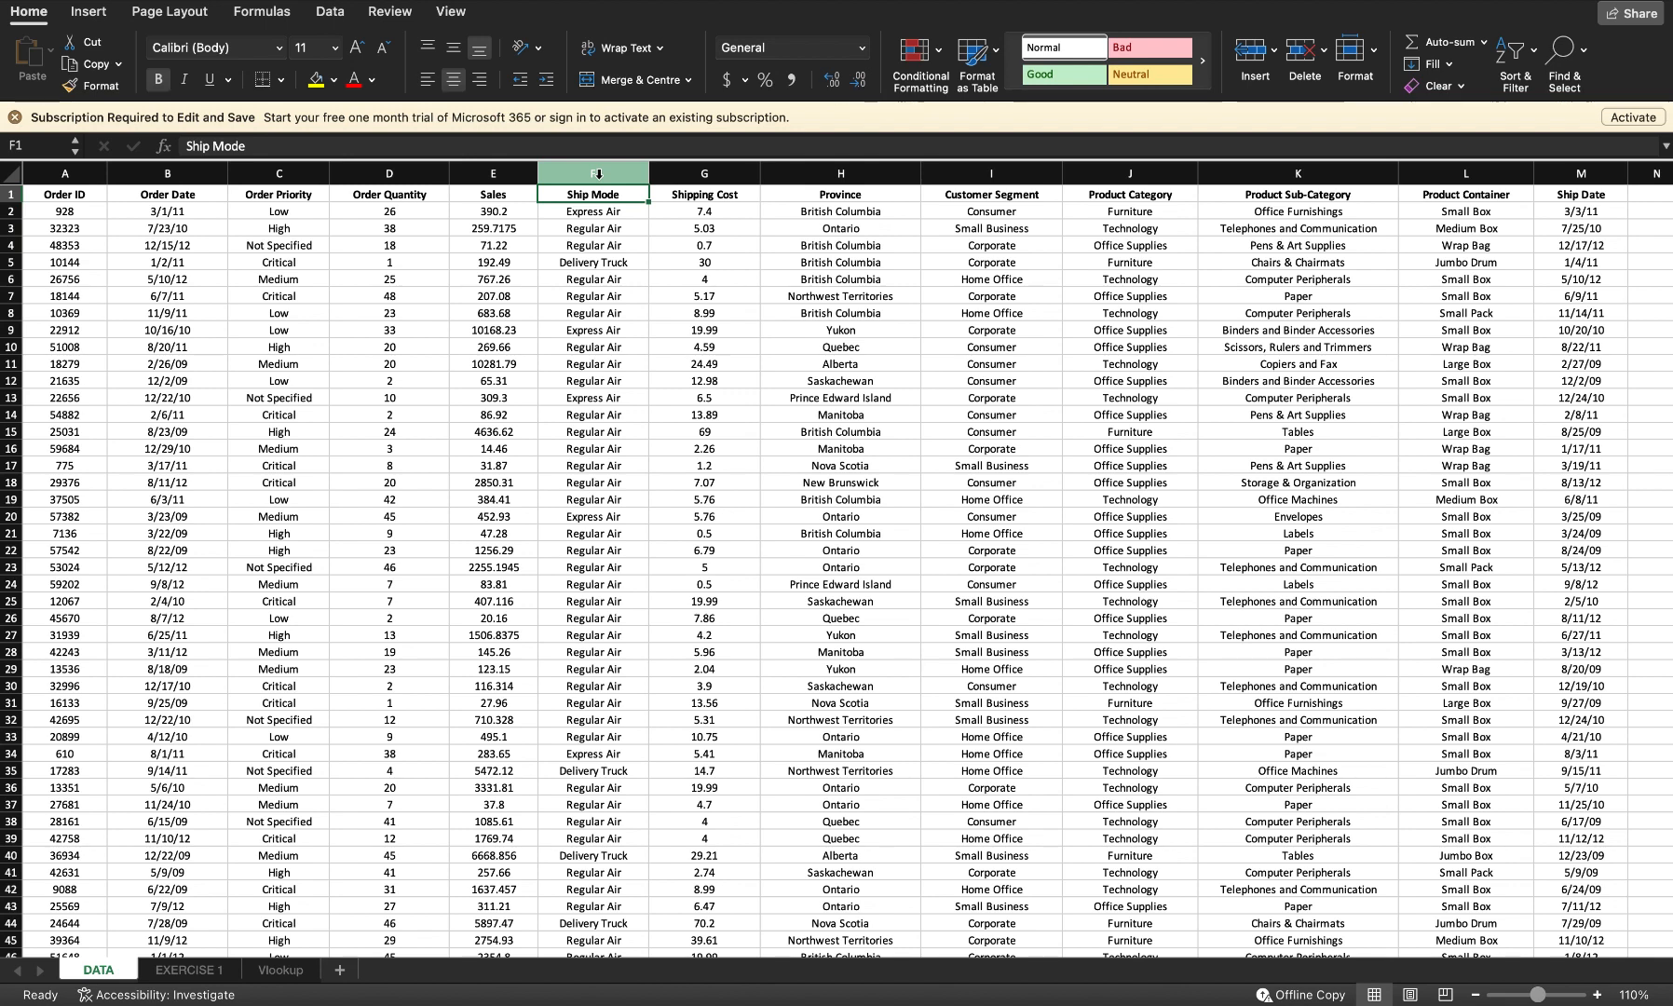
{"action": "left_click", "coordinate": [597, 173]}
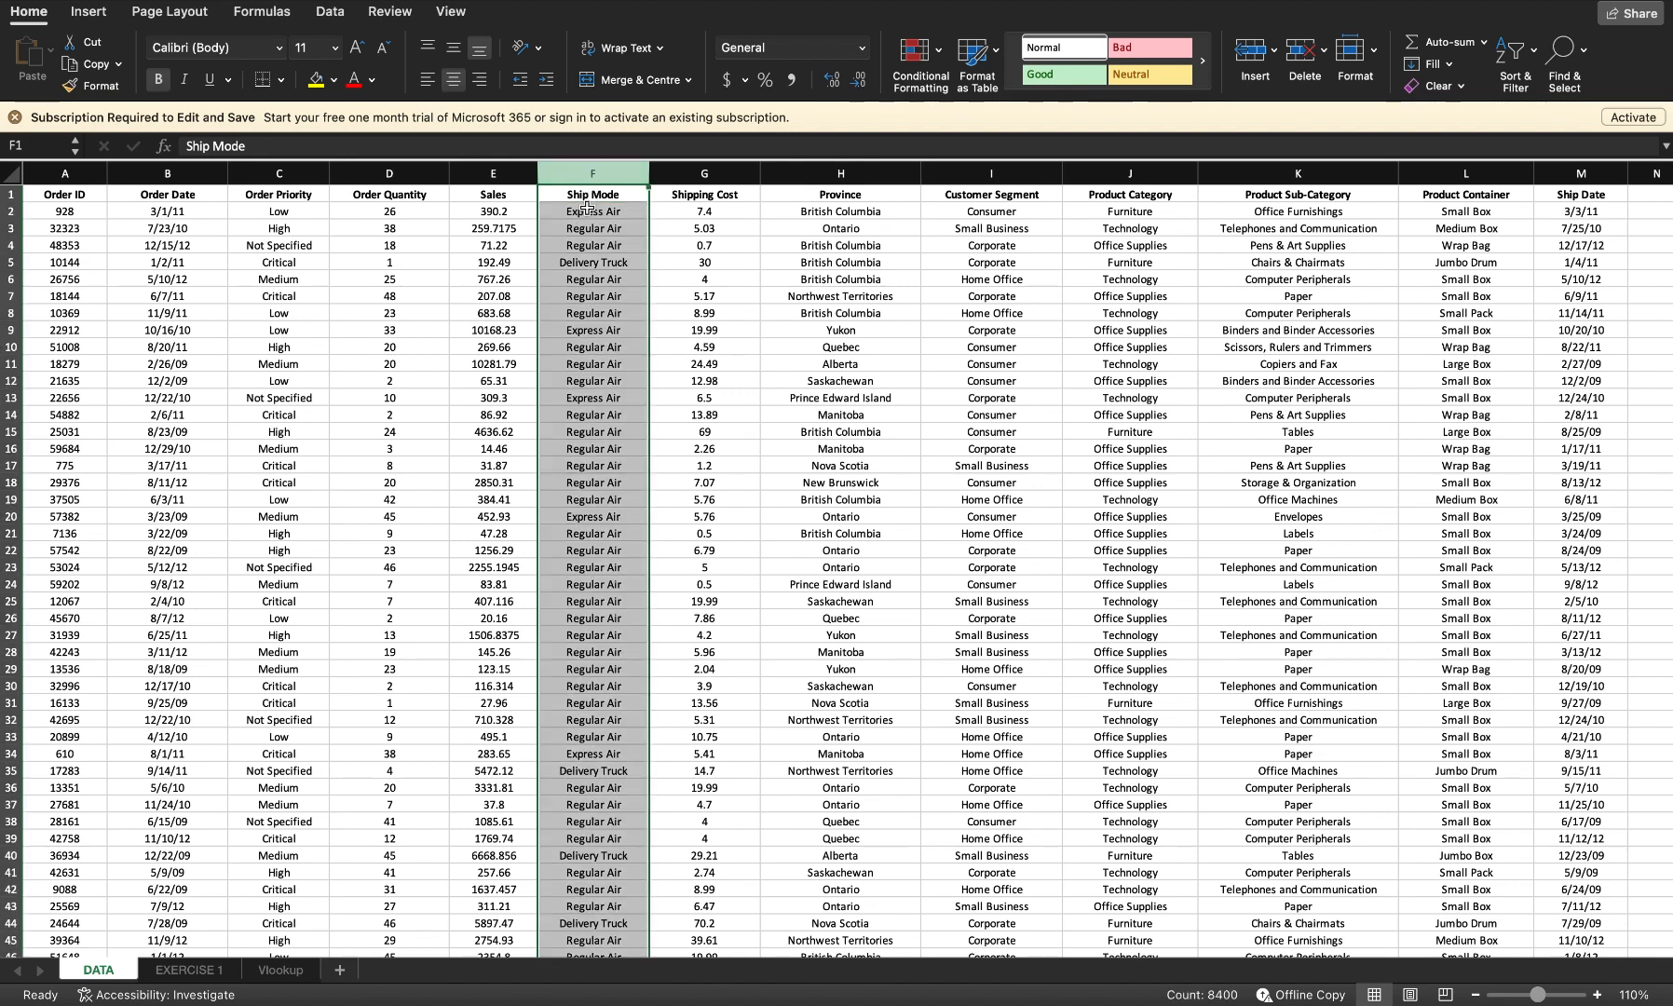
{"action": "left_click", "coordinate": [590, 196]}
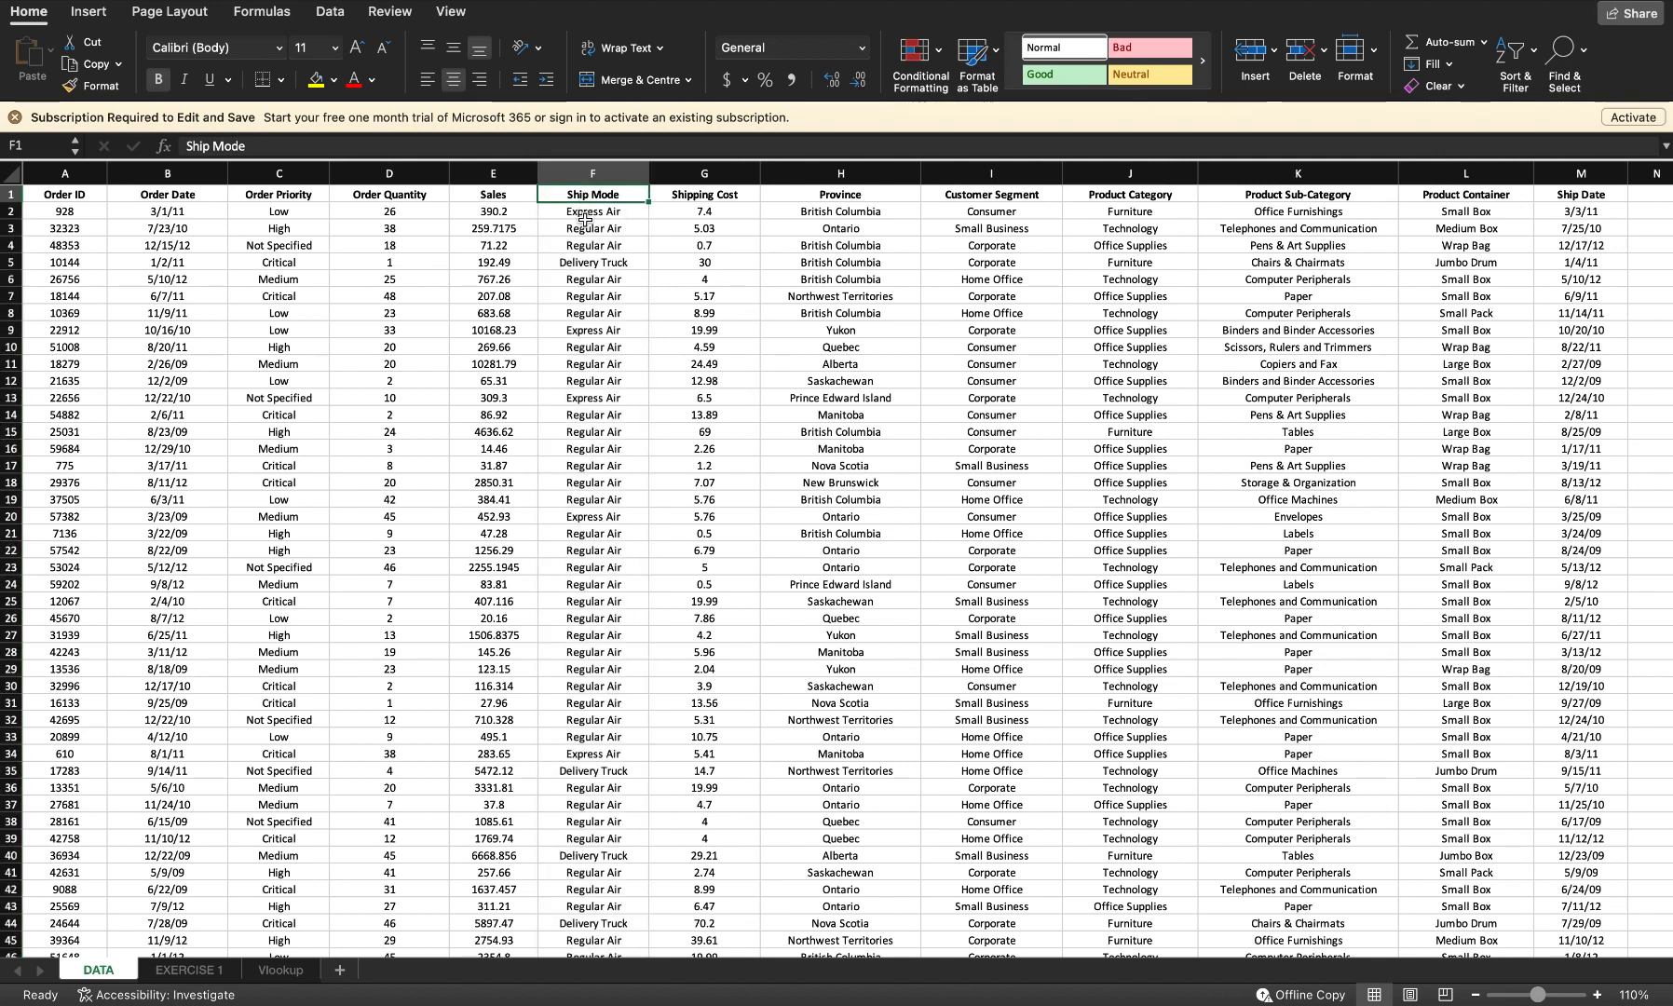
{"action": "left_click", "coordinate": [585, 215]}
{"action": "left_click", "coordinate": [619, 195]}
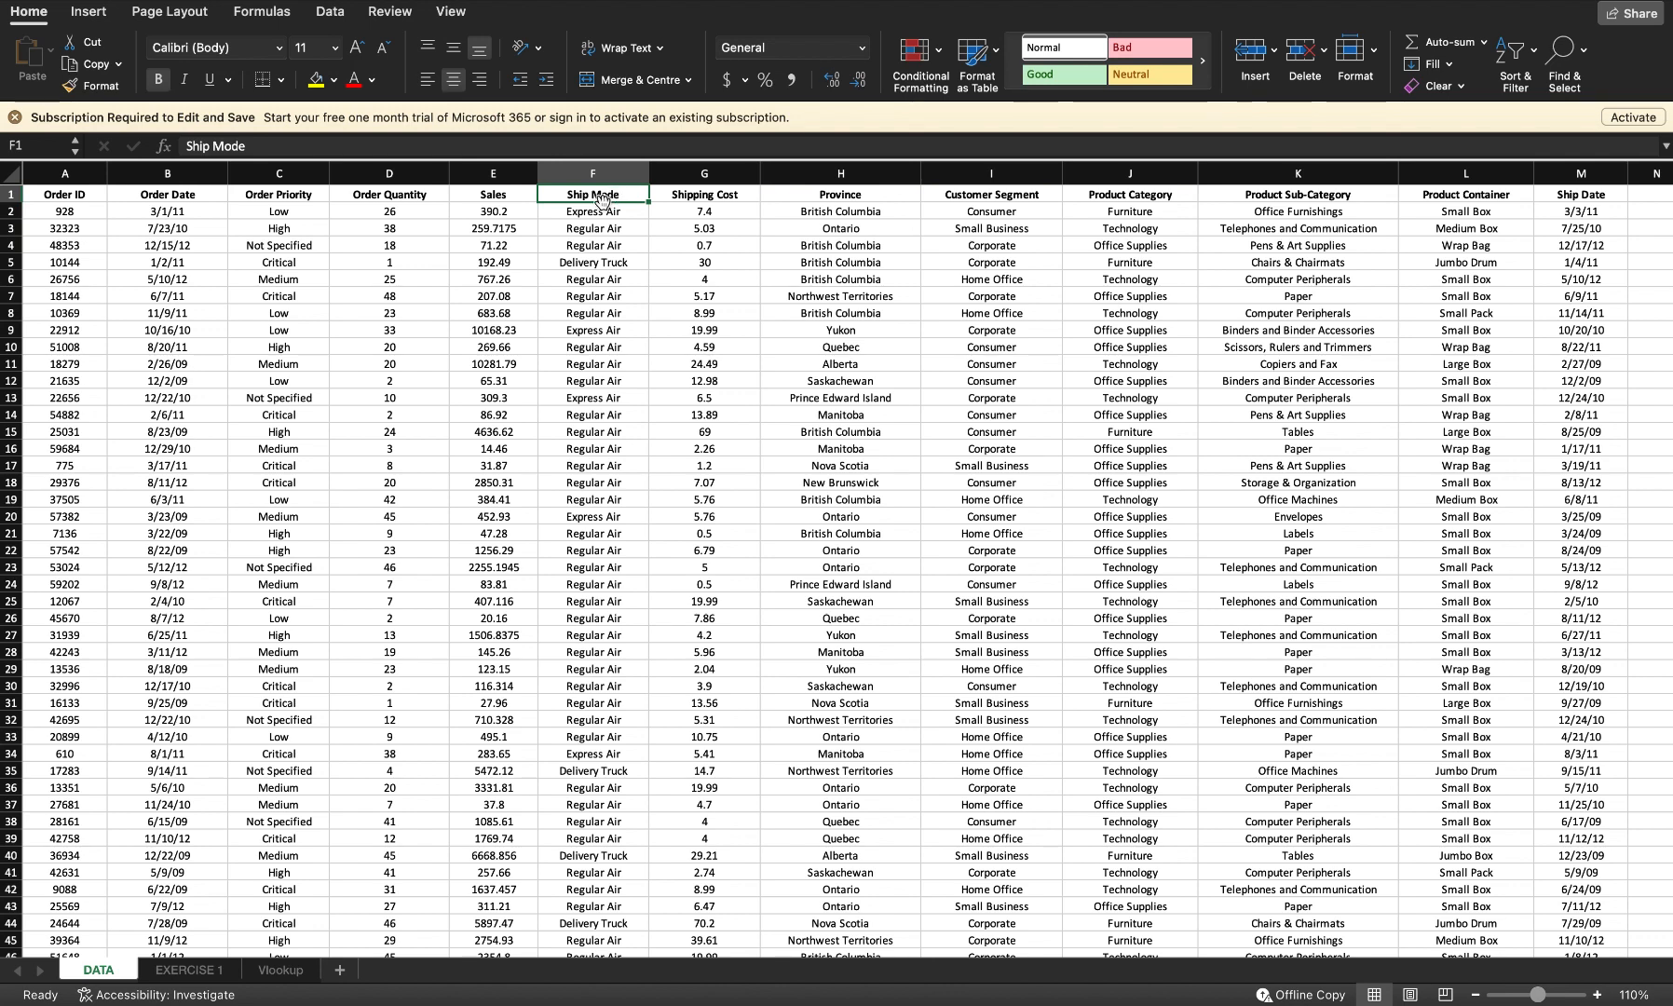
{"action": "left_click", "coordinate": [588, 215]}
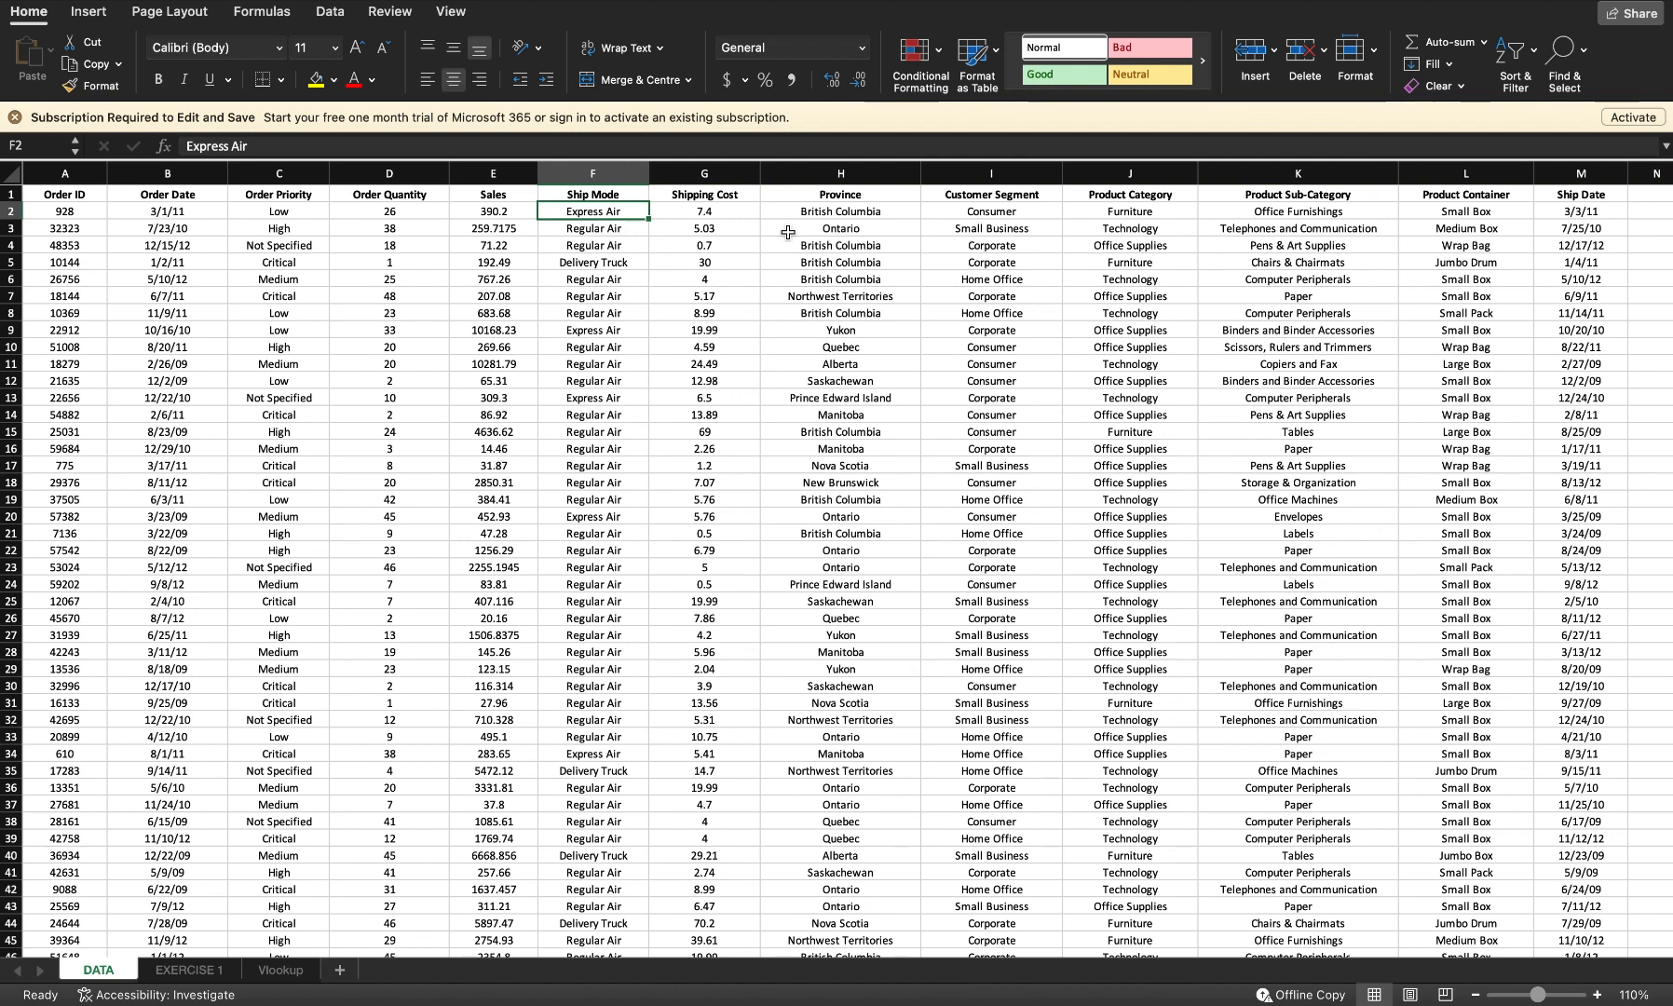
{"action": "key", "text": "Right"}
{"action": "key", "text": "Left"}
{"action": "key", "text": "ctrl+Down"}
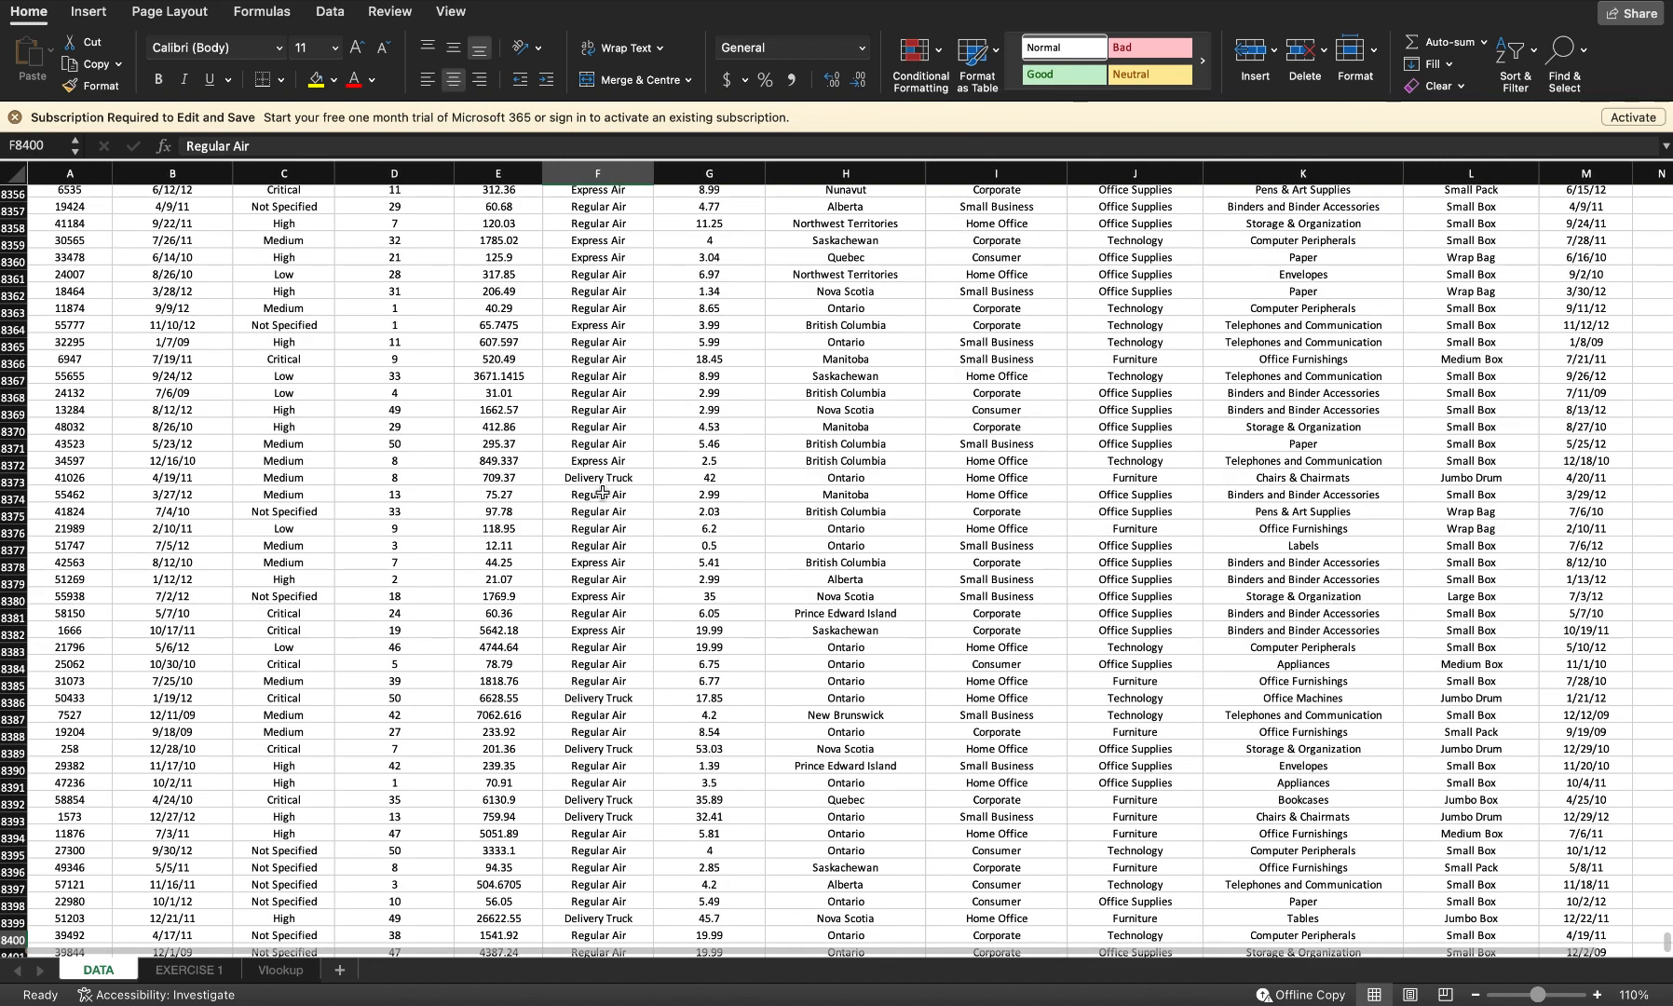
{"action": "scroll", "coordinate": [643, 481], "scroll_direction": "down", "scroll_amount": 6}
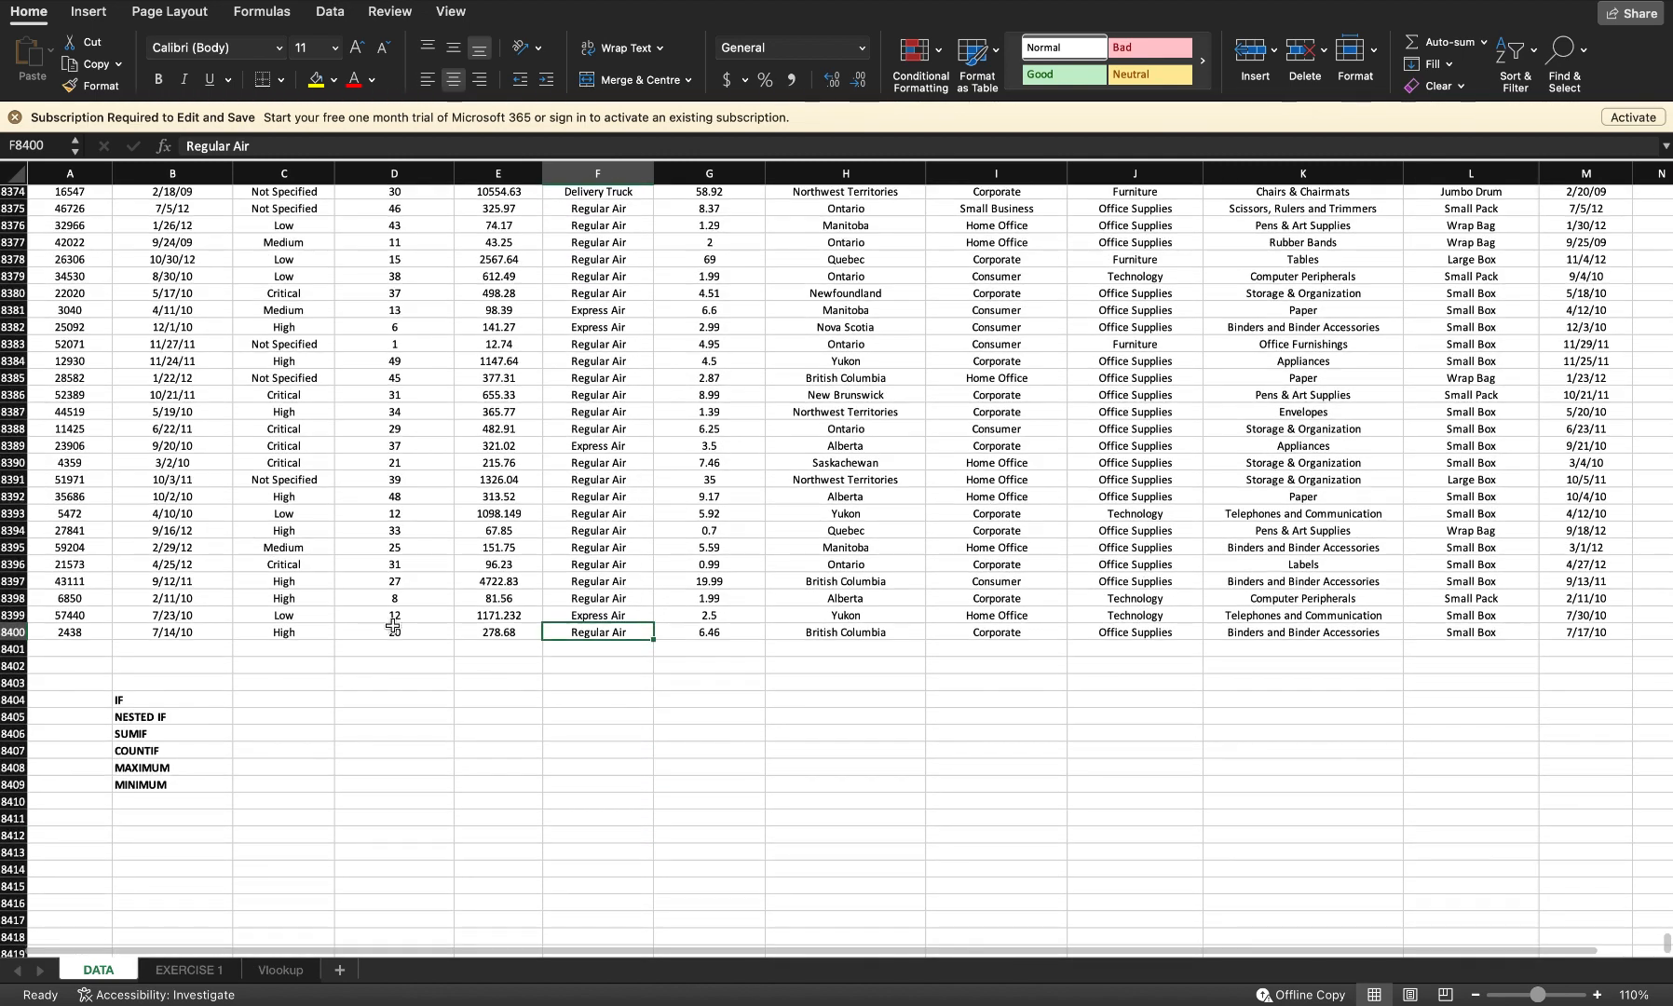
Step: In the cell beside the IF label, write =if(f2="Regular Air","****","*** testing the first record's ship mode
{"action": "left_click", "coordinate": [260, 695]}
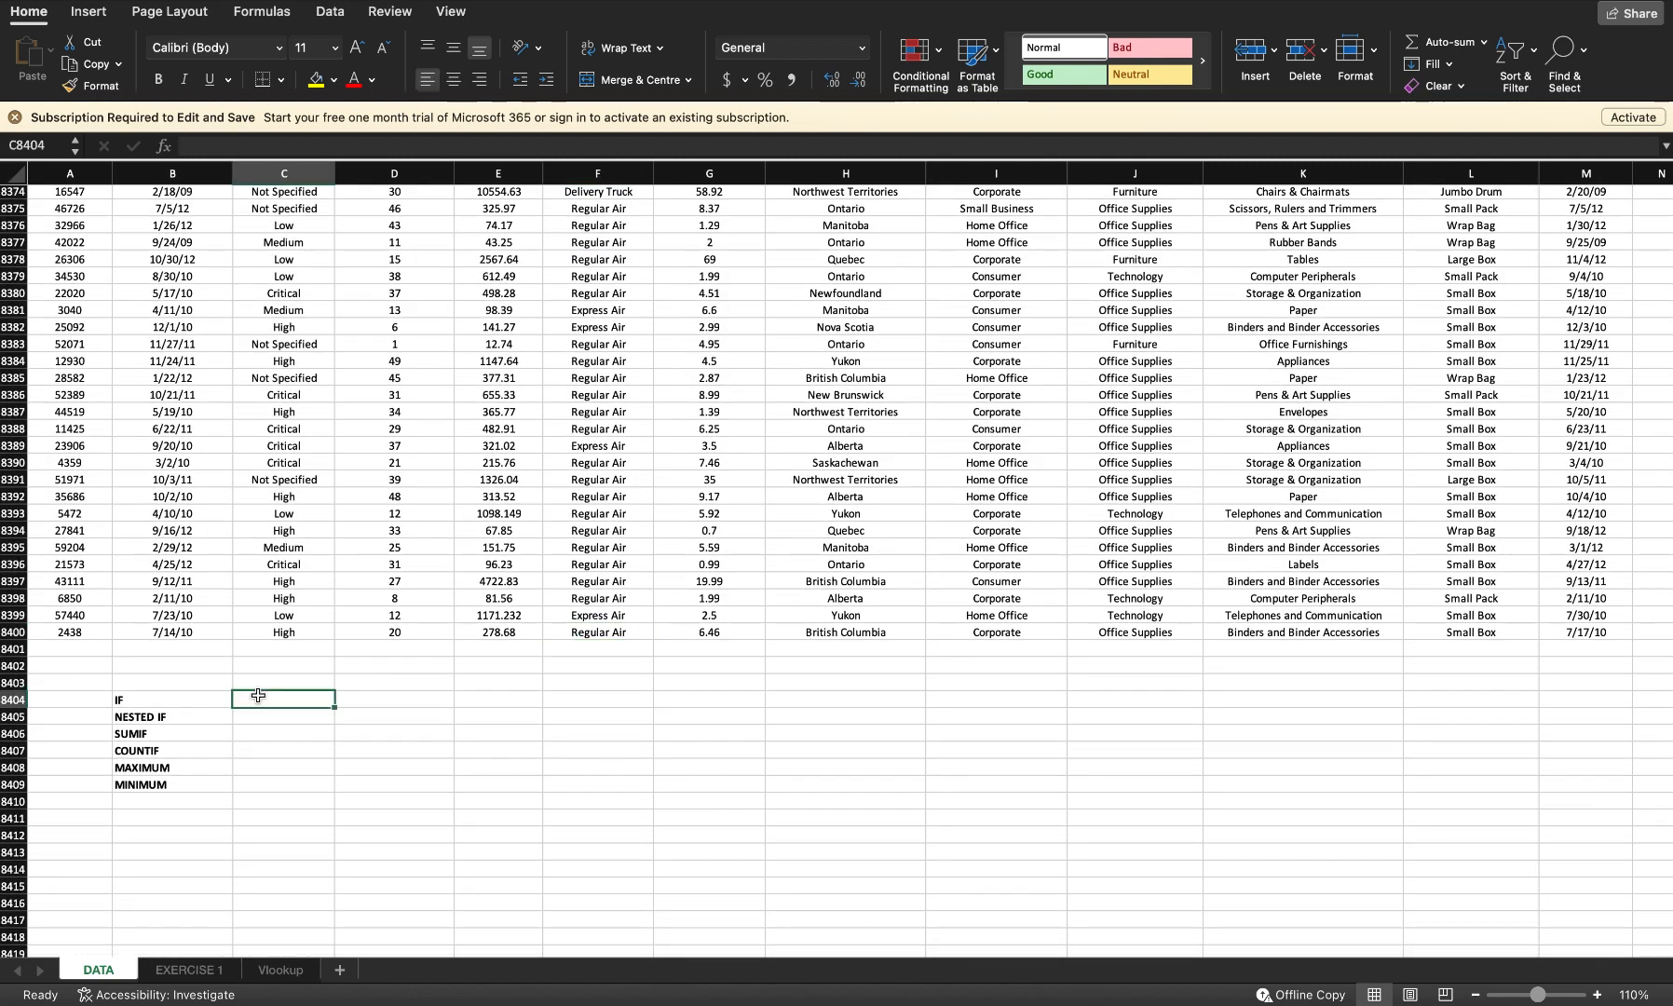
{"action": "type", "text": "=if("}
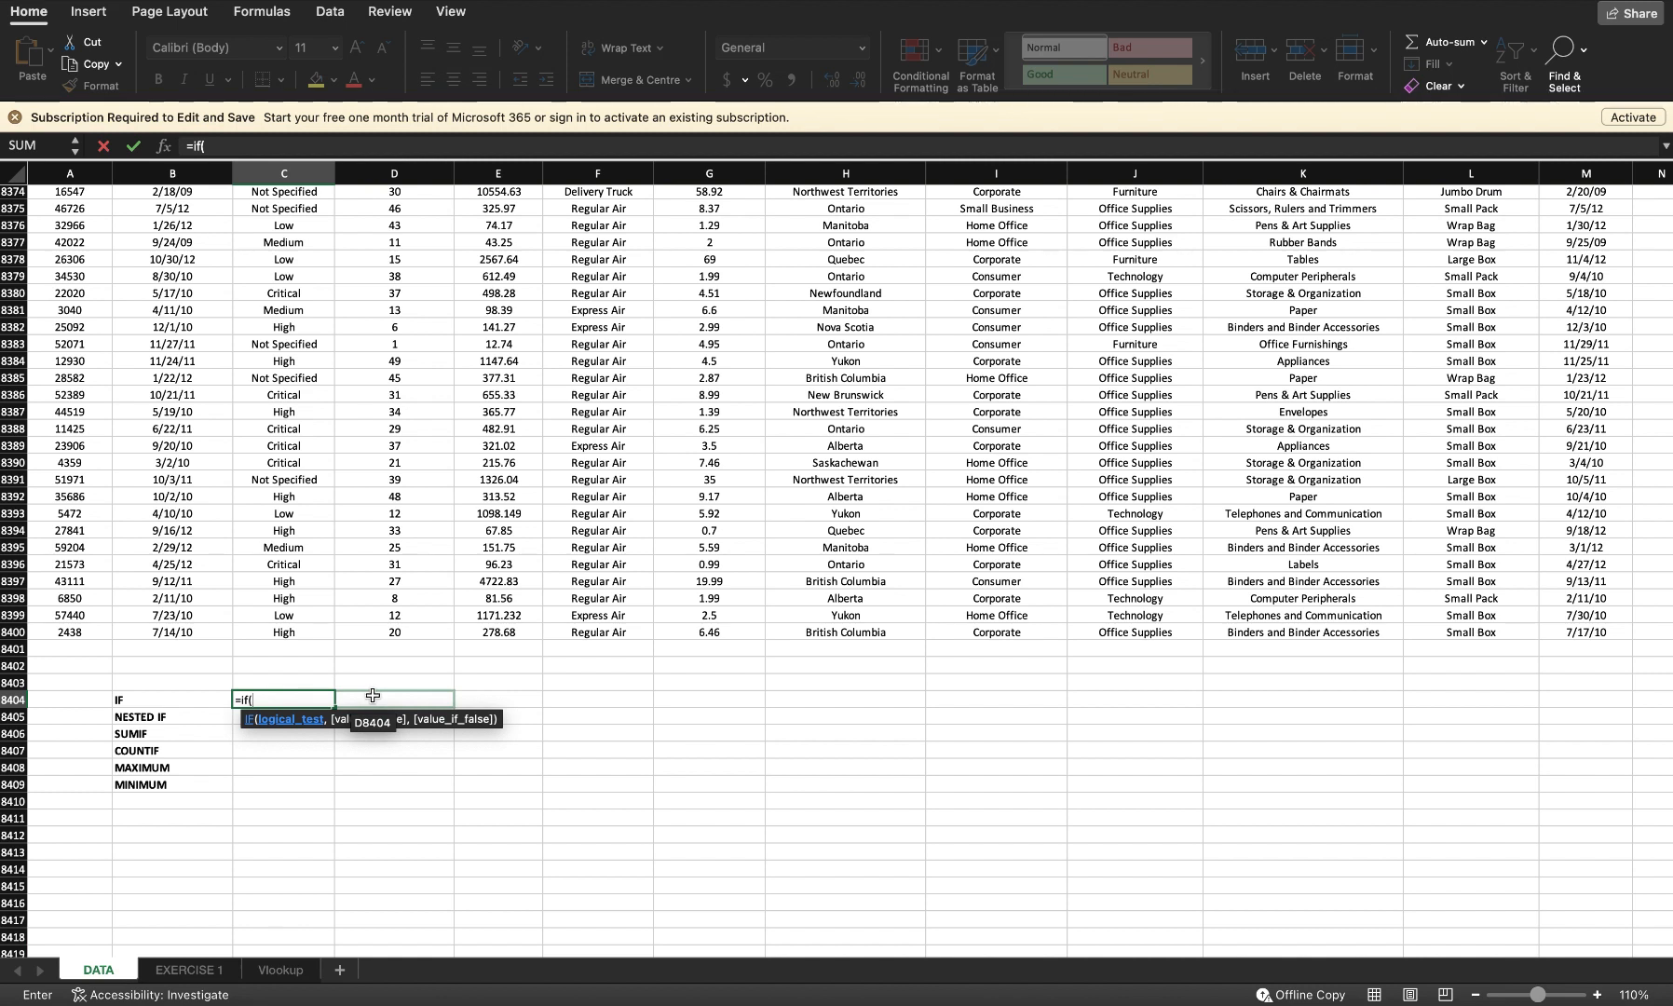
{"action": "type", "text": "f2"}
{"action": "type", "text": "="}
{"action": "type", "text": "Regualr A"}
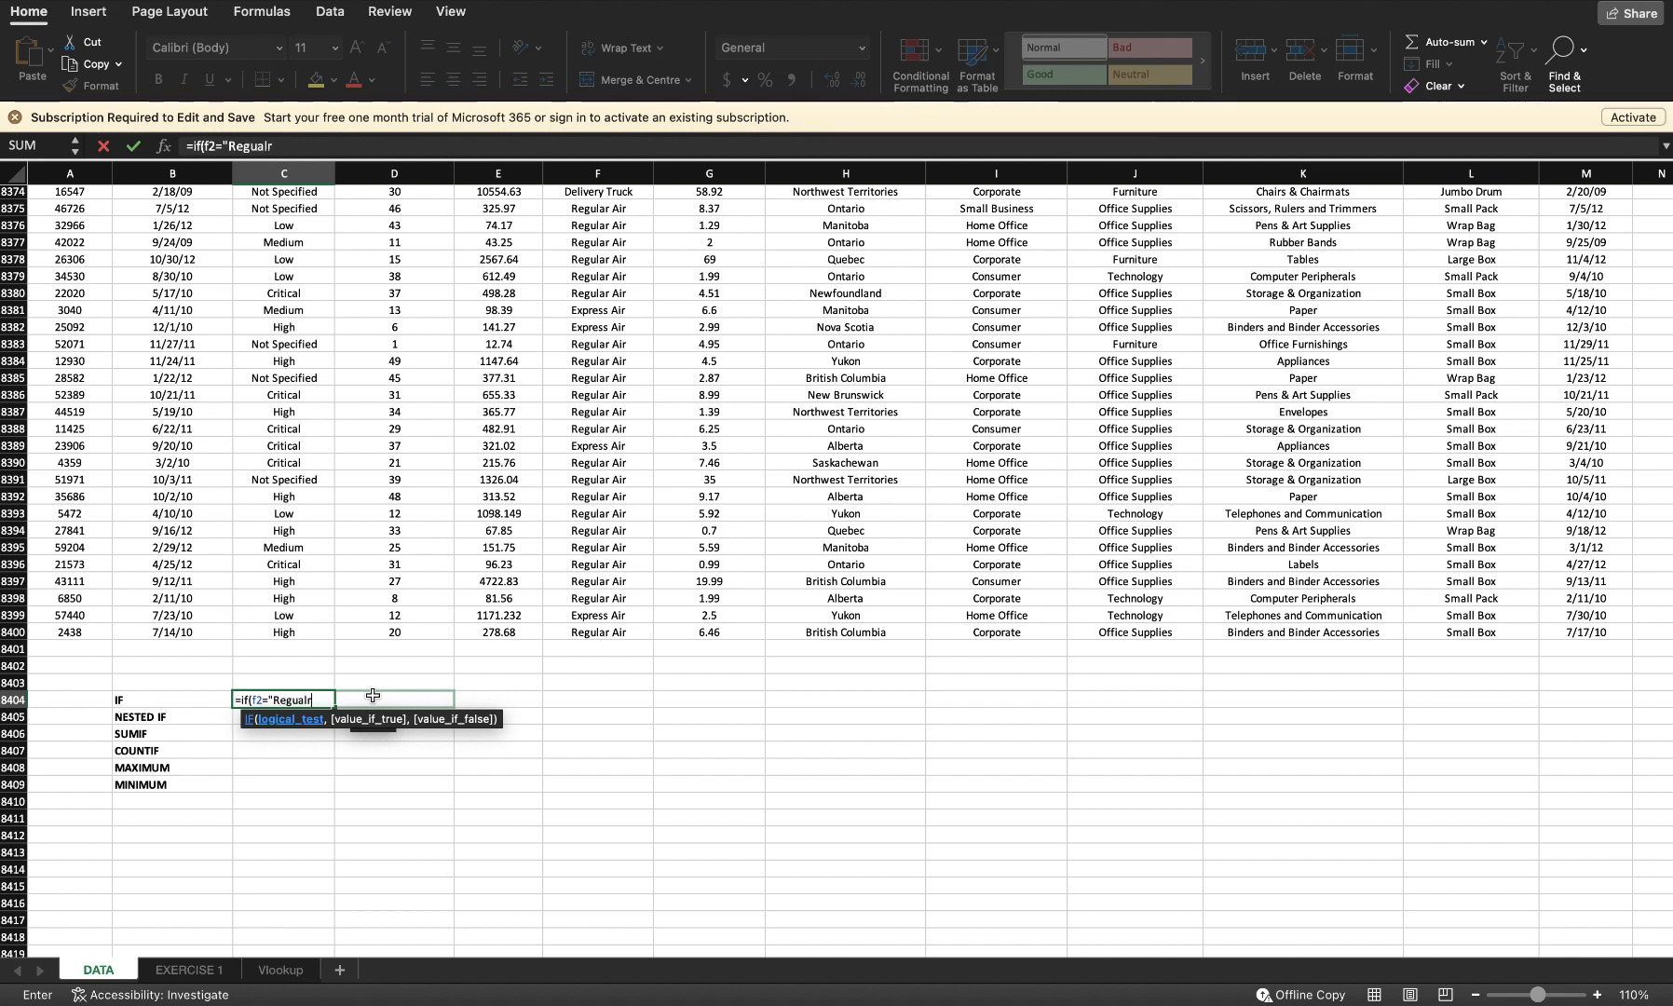
{"action": "key", "text": "BackSpace"}
{"action": "key", "text": "BackSpace"}
{"action": "key", "text": "BackSpace"}
{"action": "key", "text": "BackSpace"}
{"action": "key", "text": "BackSpace"}
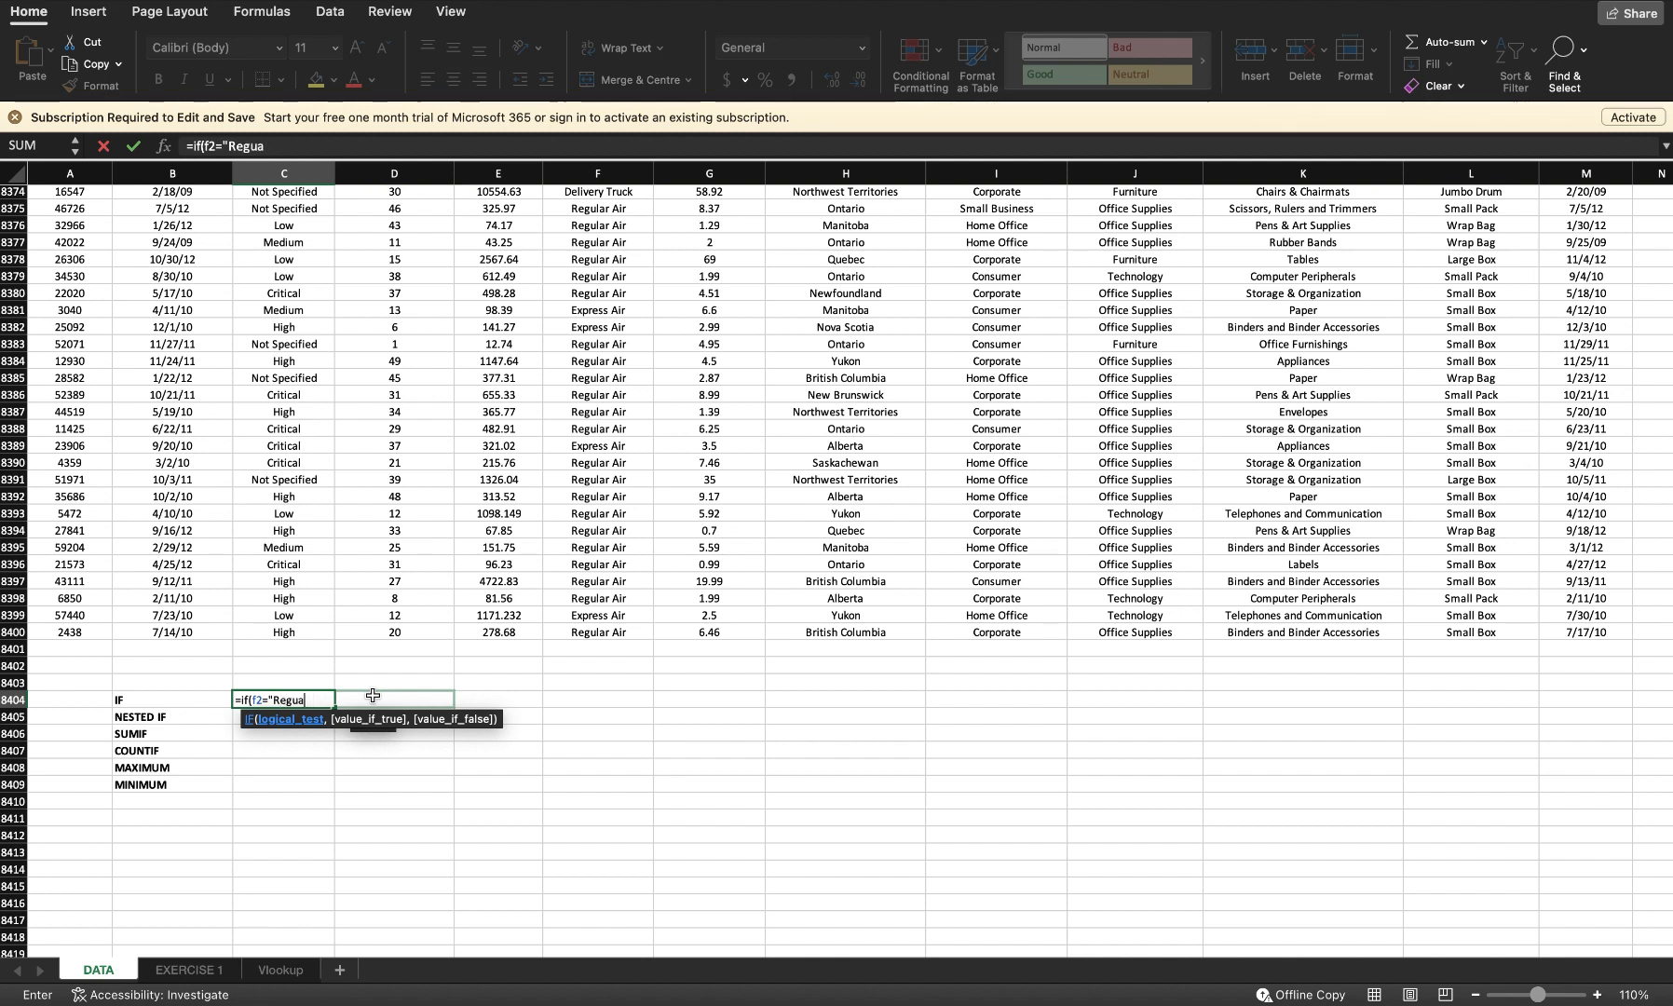
{"action": "type", "text": "lar Air\","}
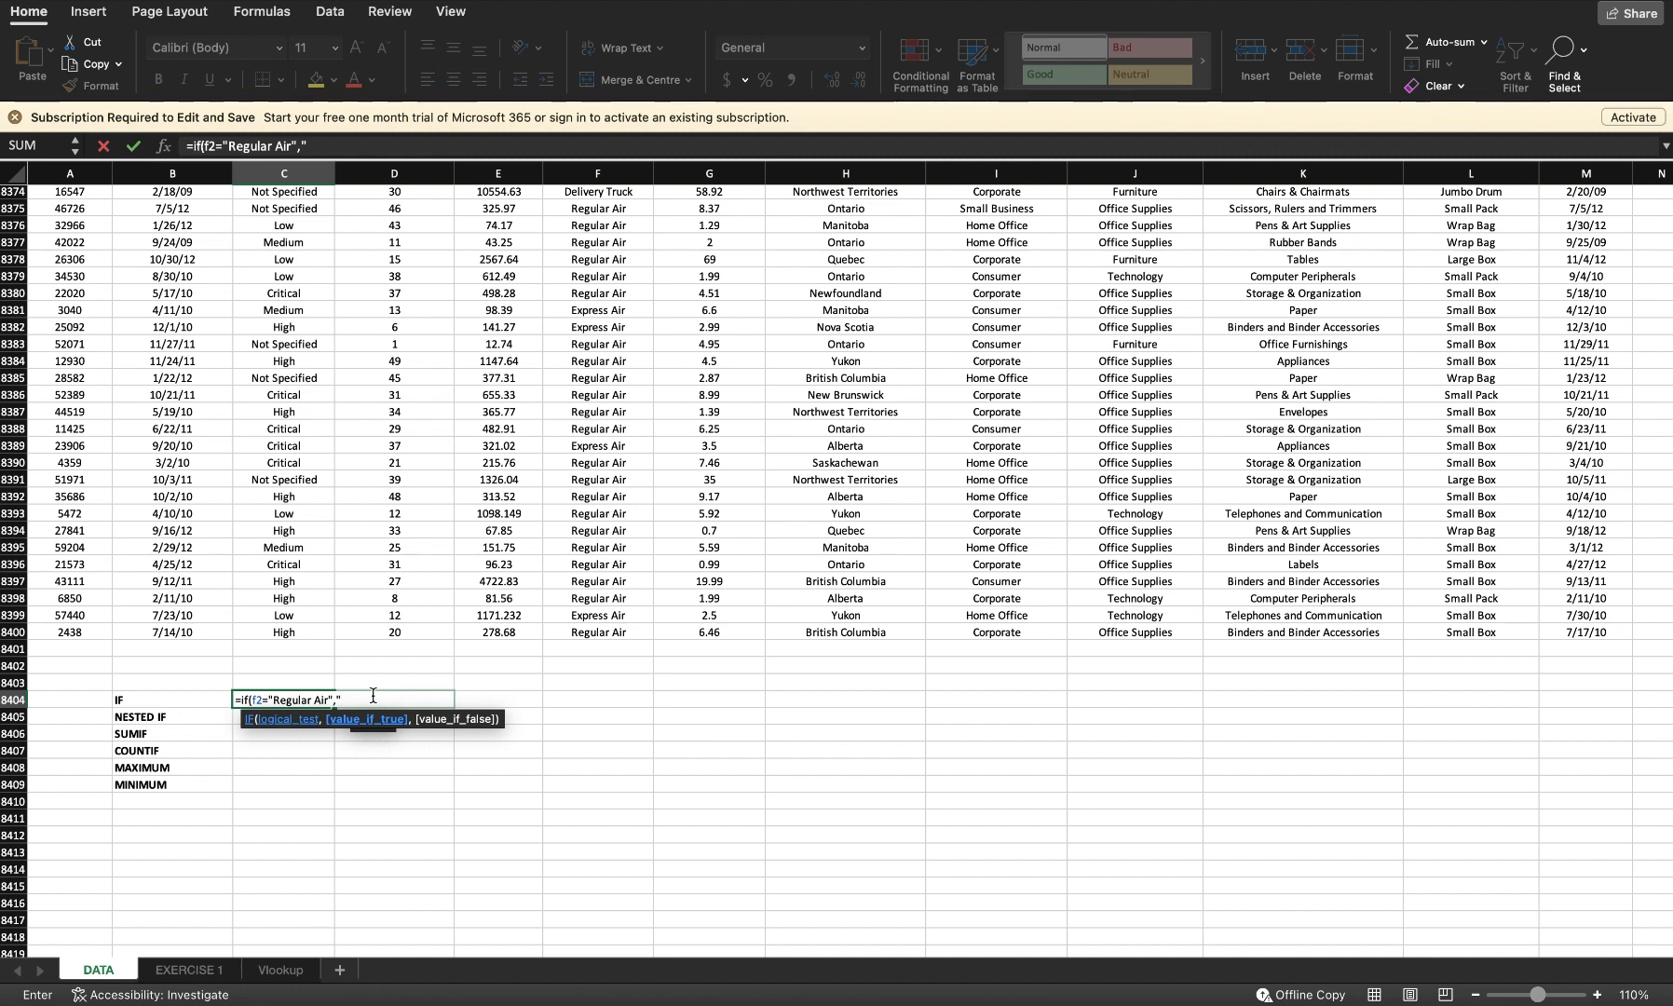
{"action": "type", "text": "****\","}
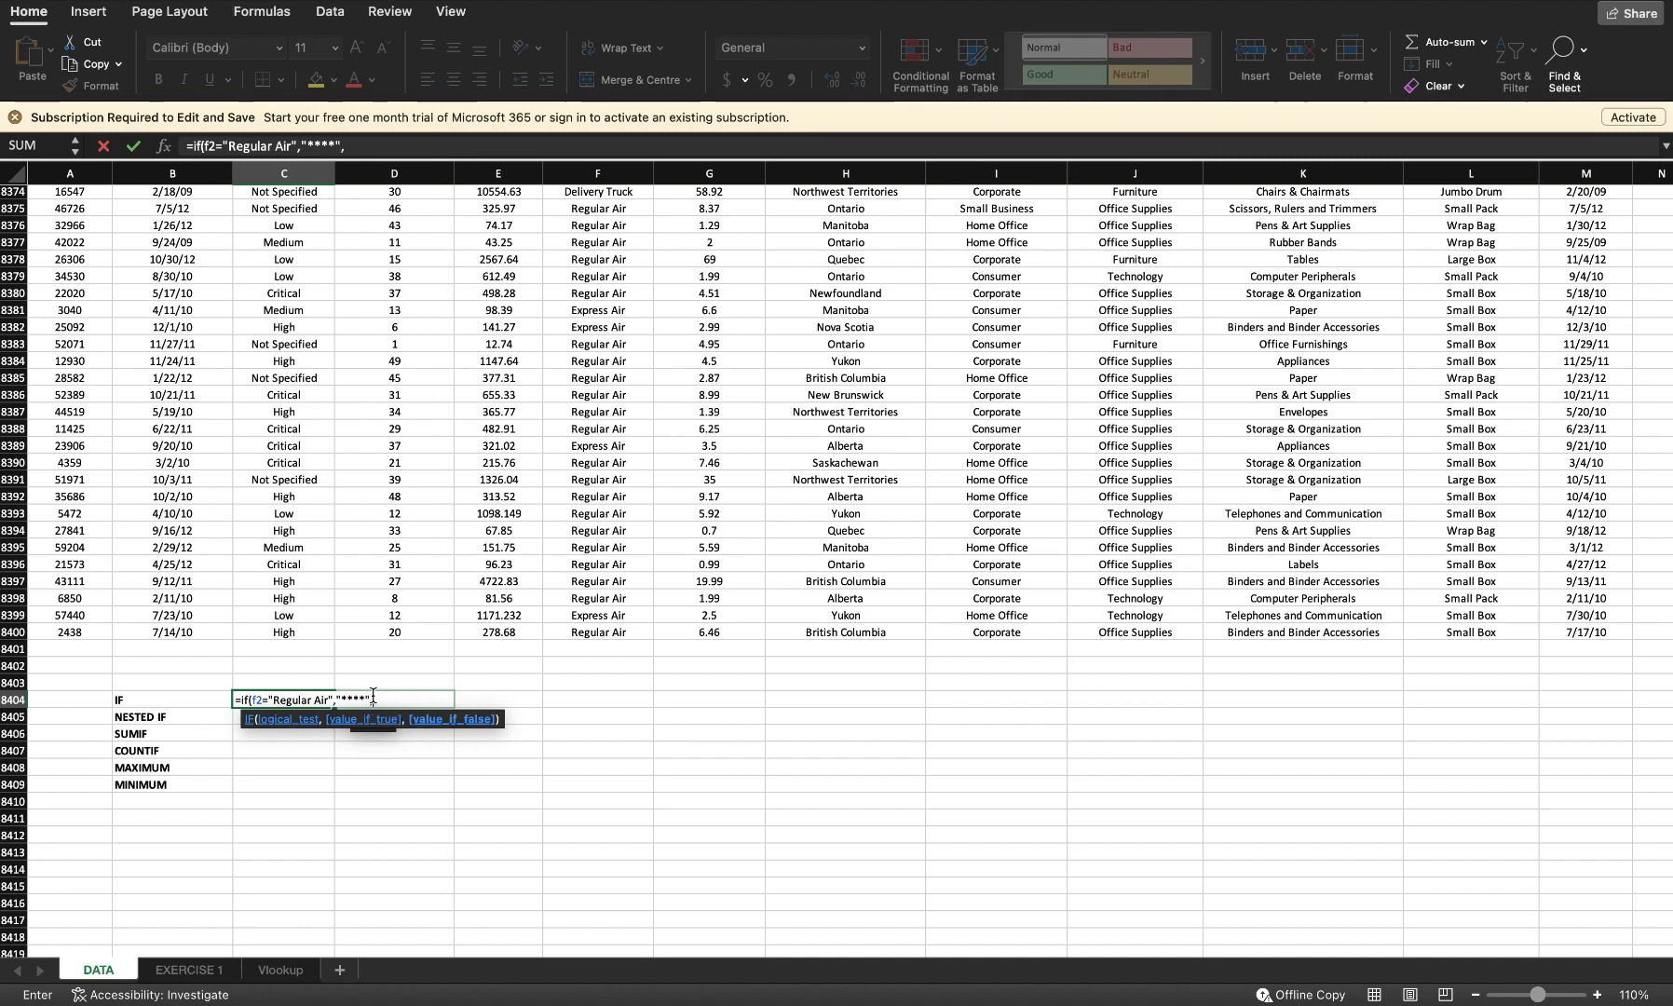
{"action": "type", "text": "***"}
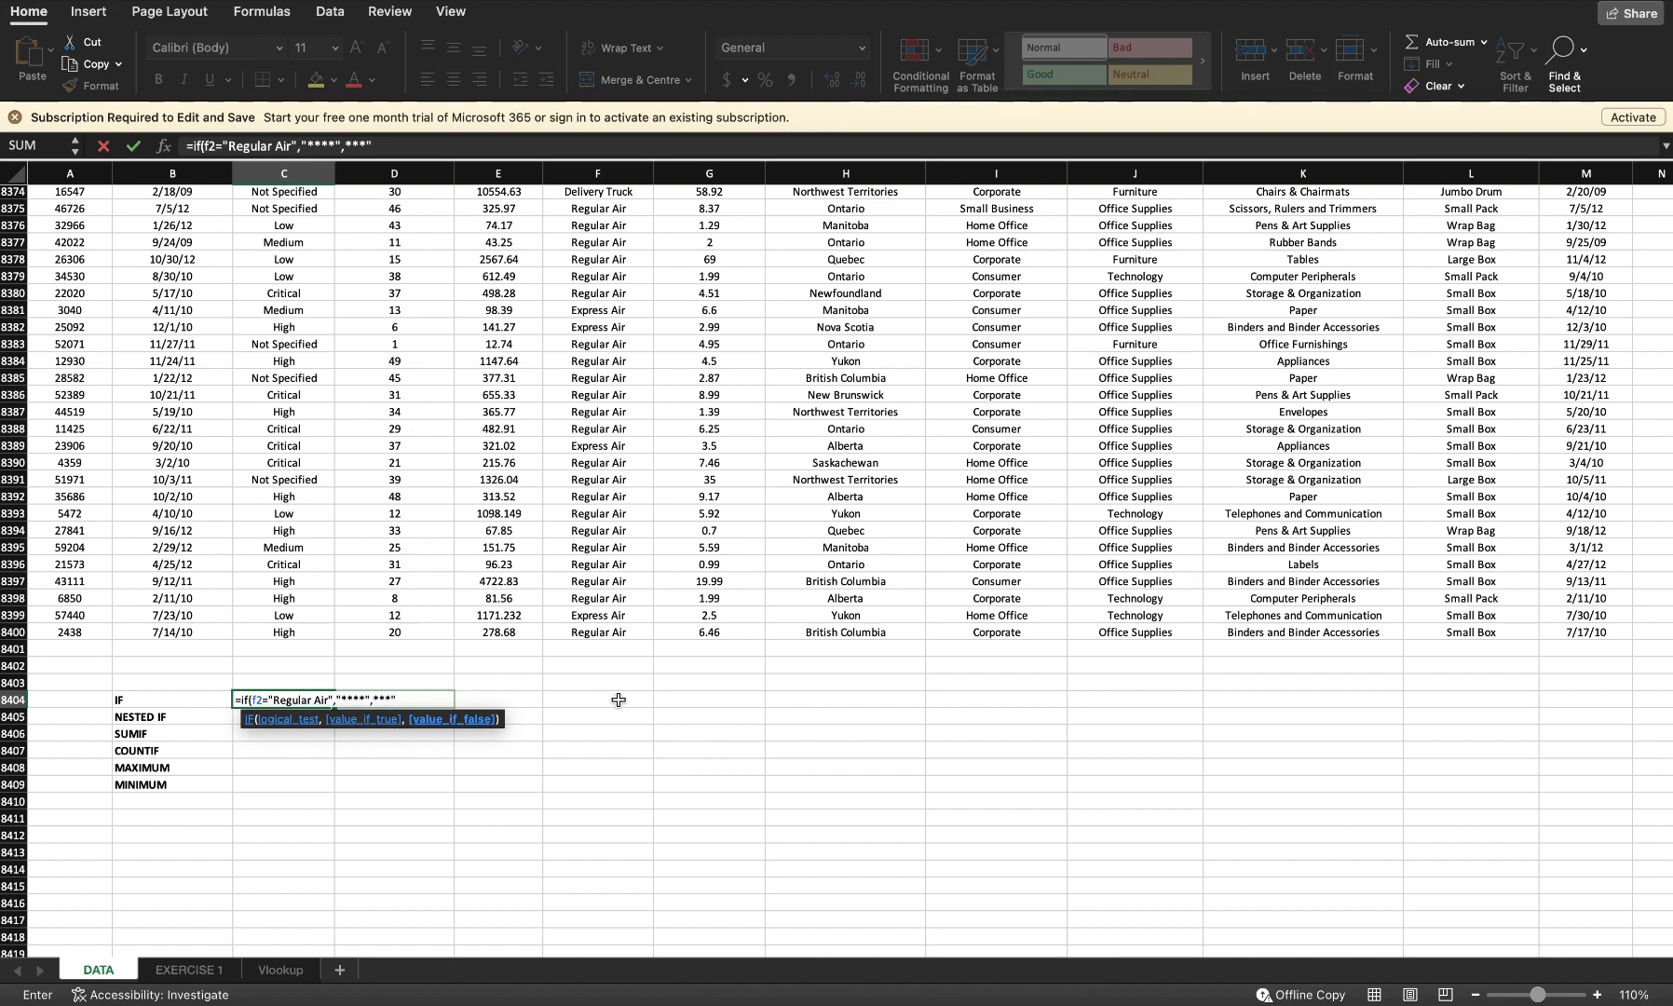
Step: Complete the IF formula beside the IF label by closing the "***" text and the parenthesis, then enter it
{"action": "key", "text": "Return"}
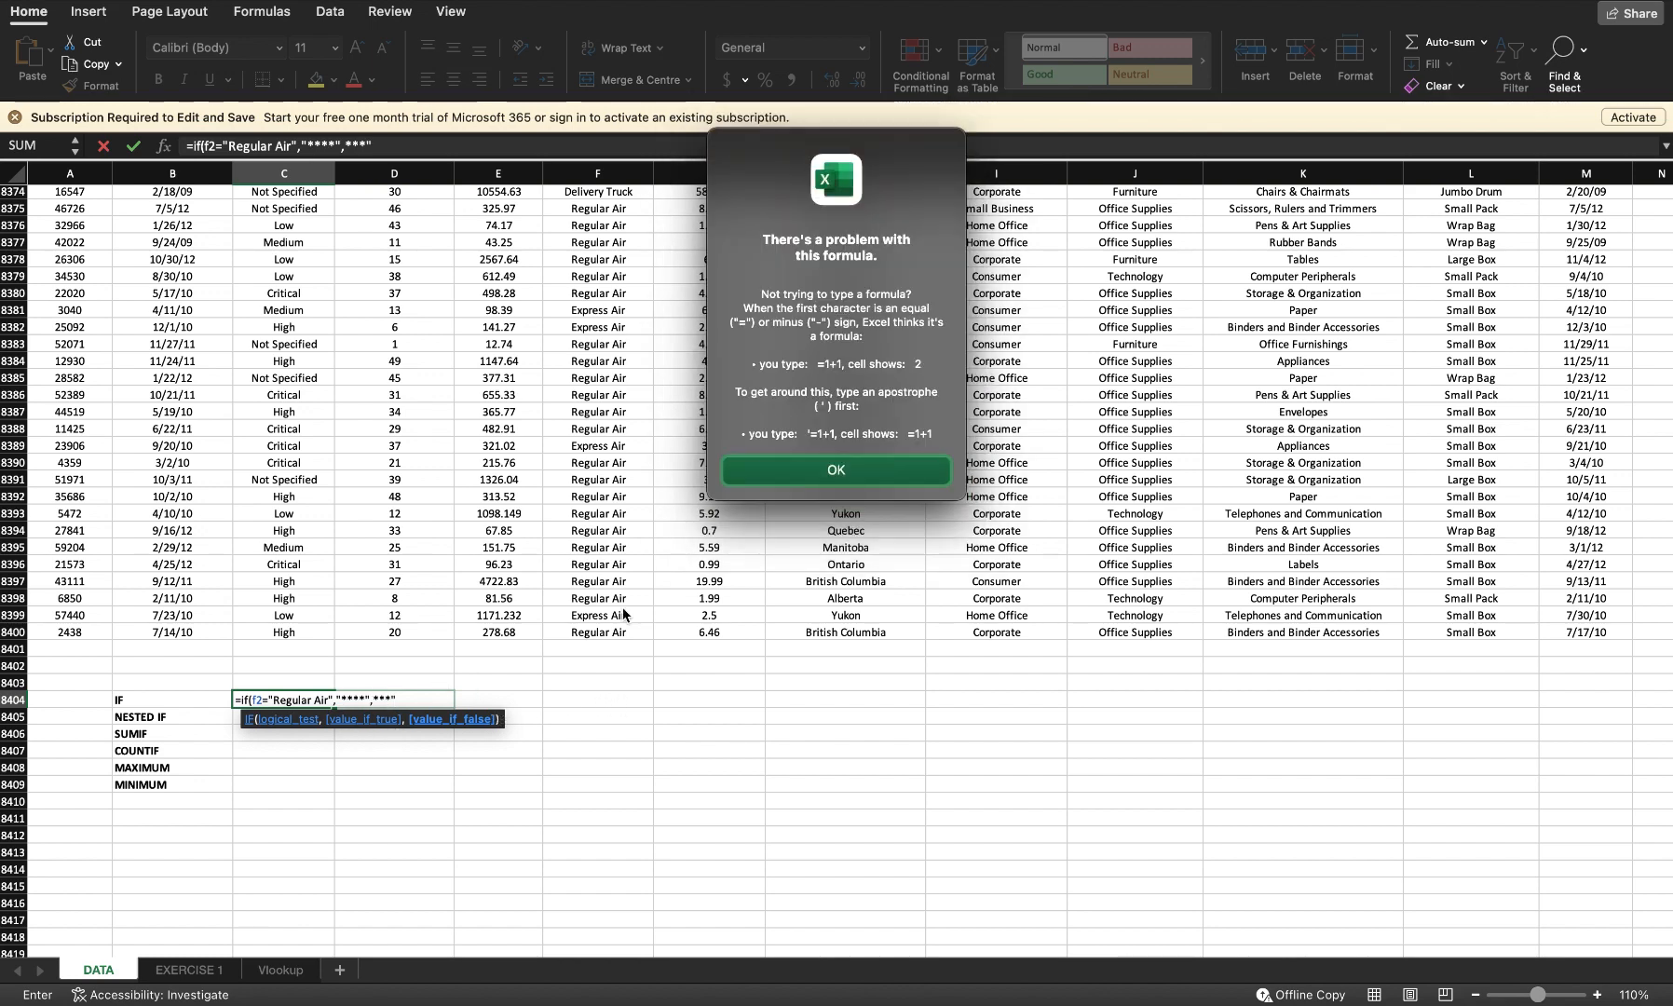
{"action": "left_click", "coordinate": [869, 469]}
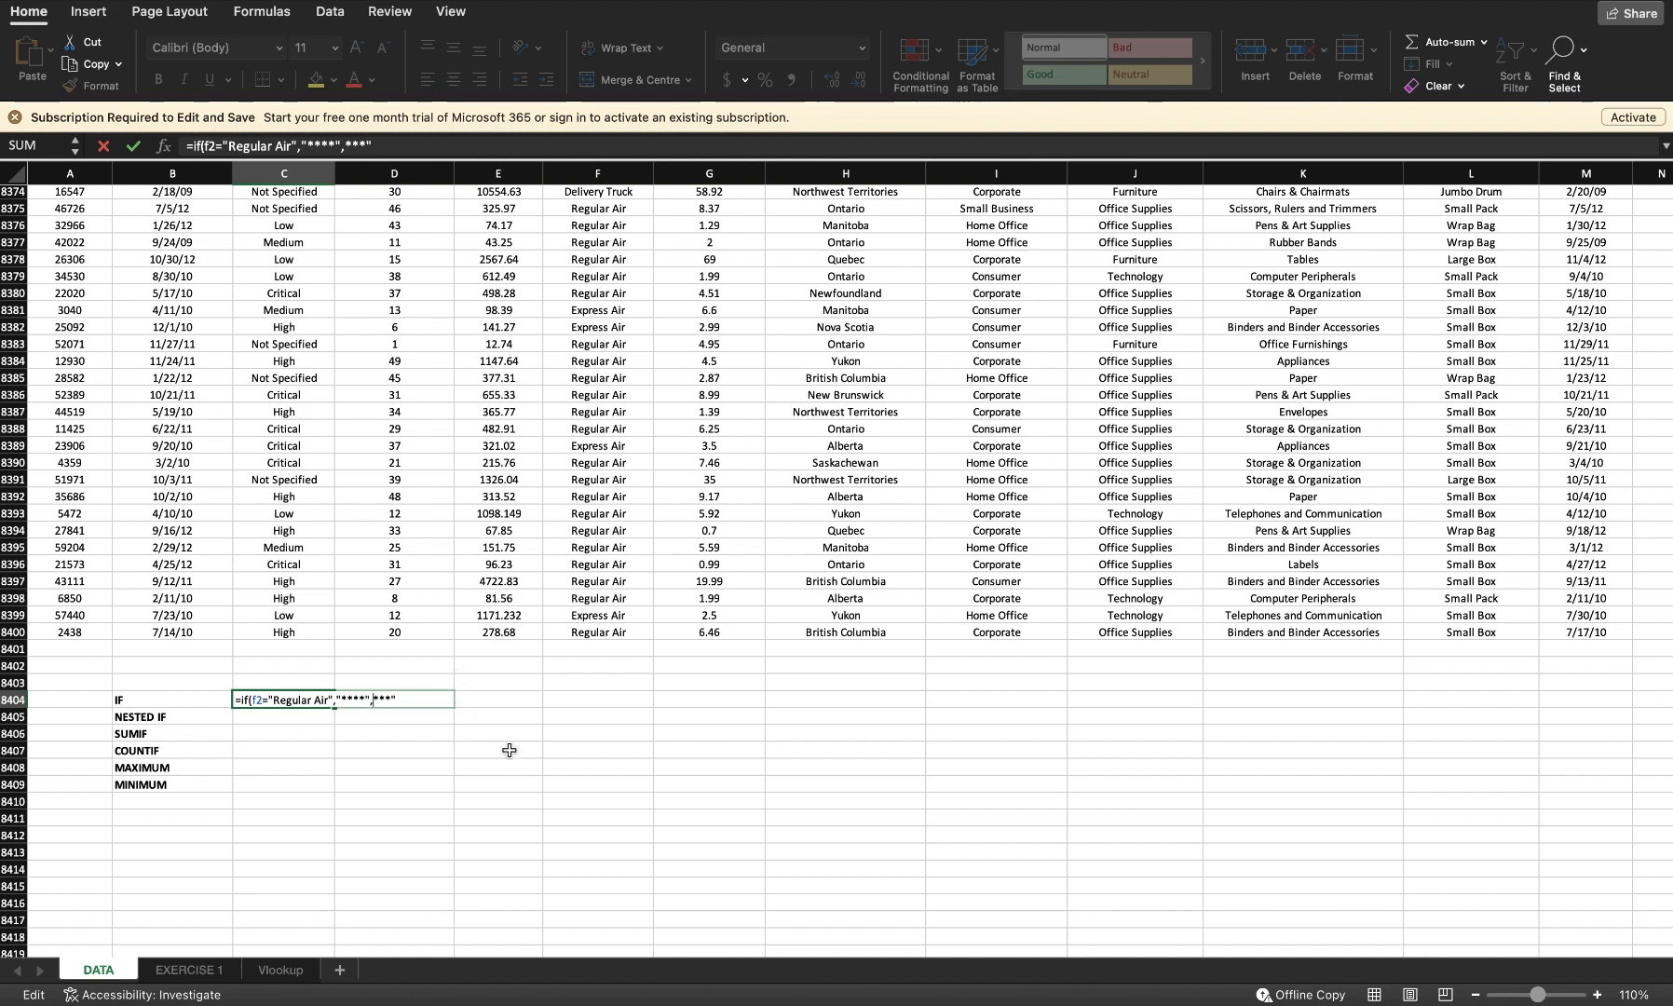
{"action": "type", "text": "\""}
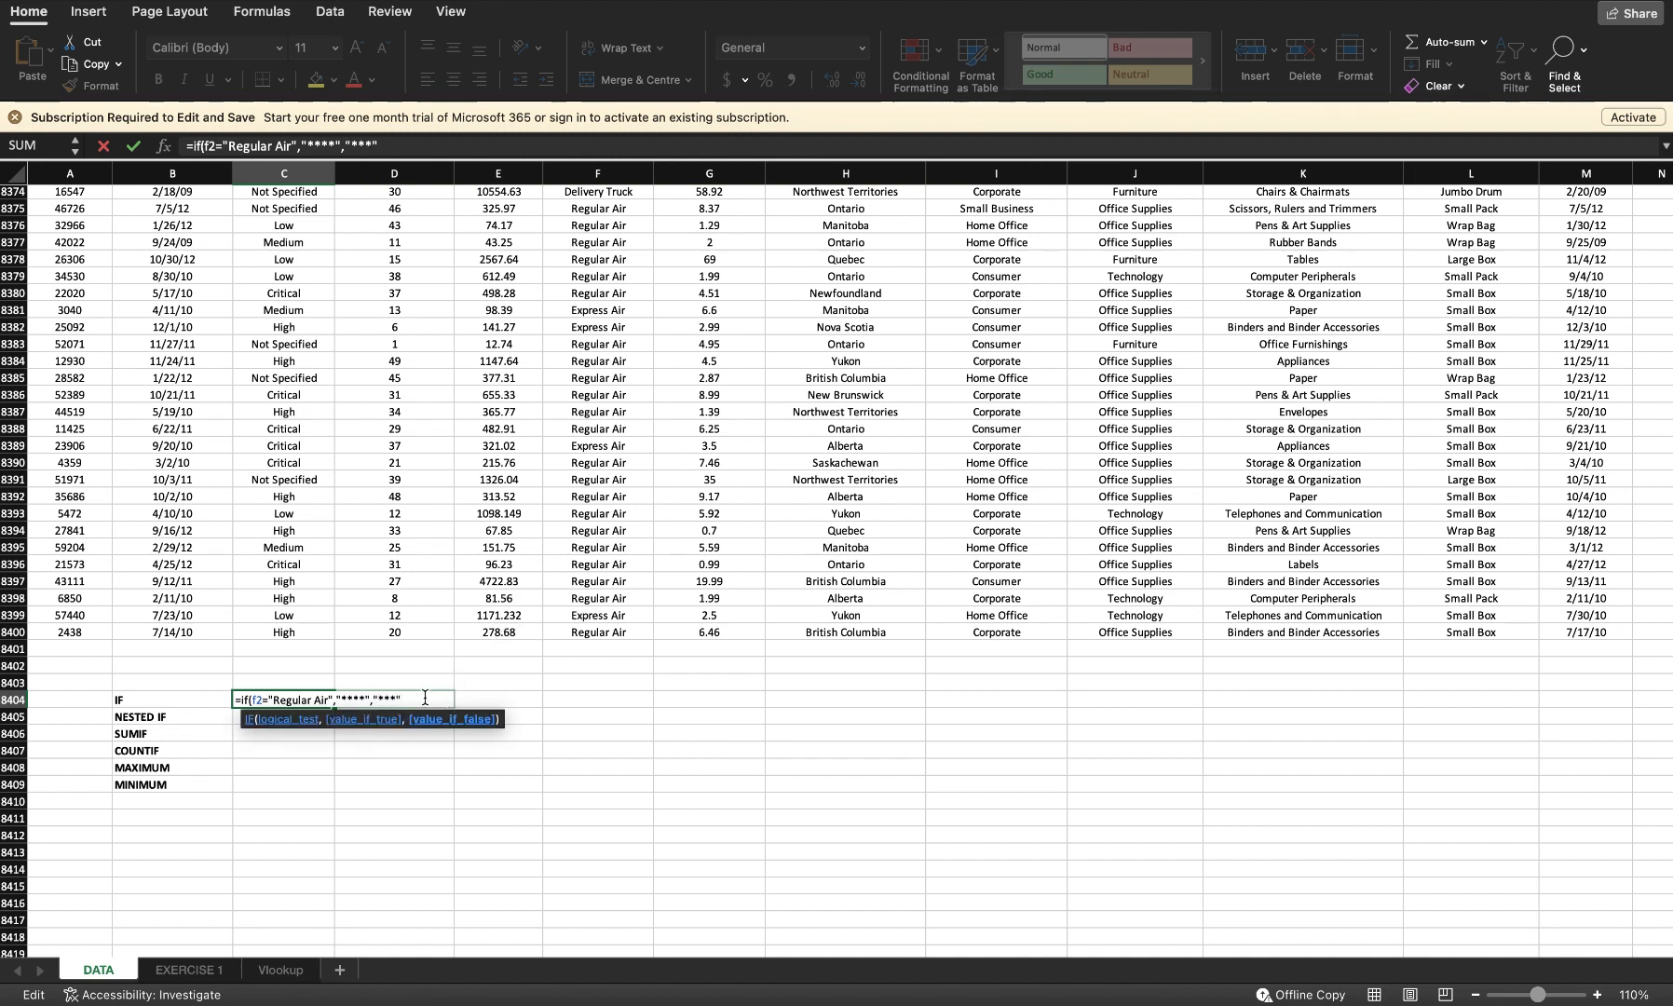
{"action": "type", "text": ")"}
{"action": "key", "text": "Return"}
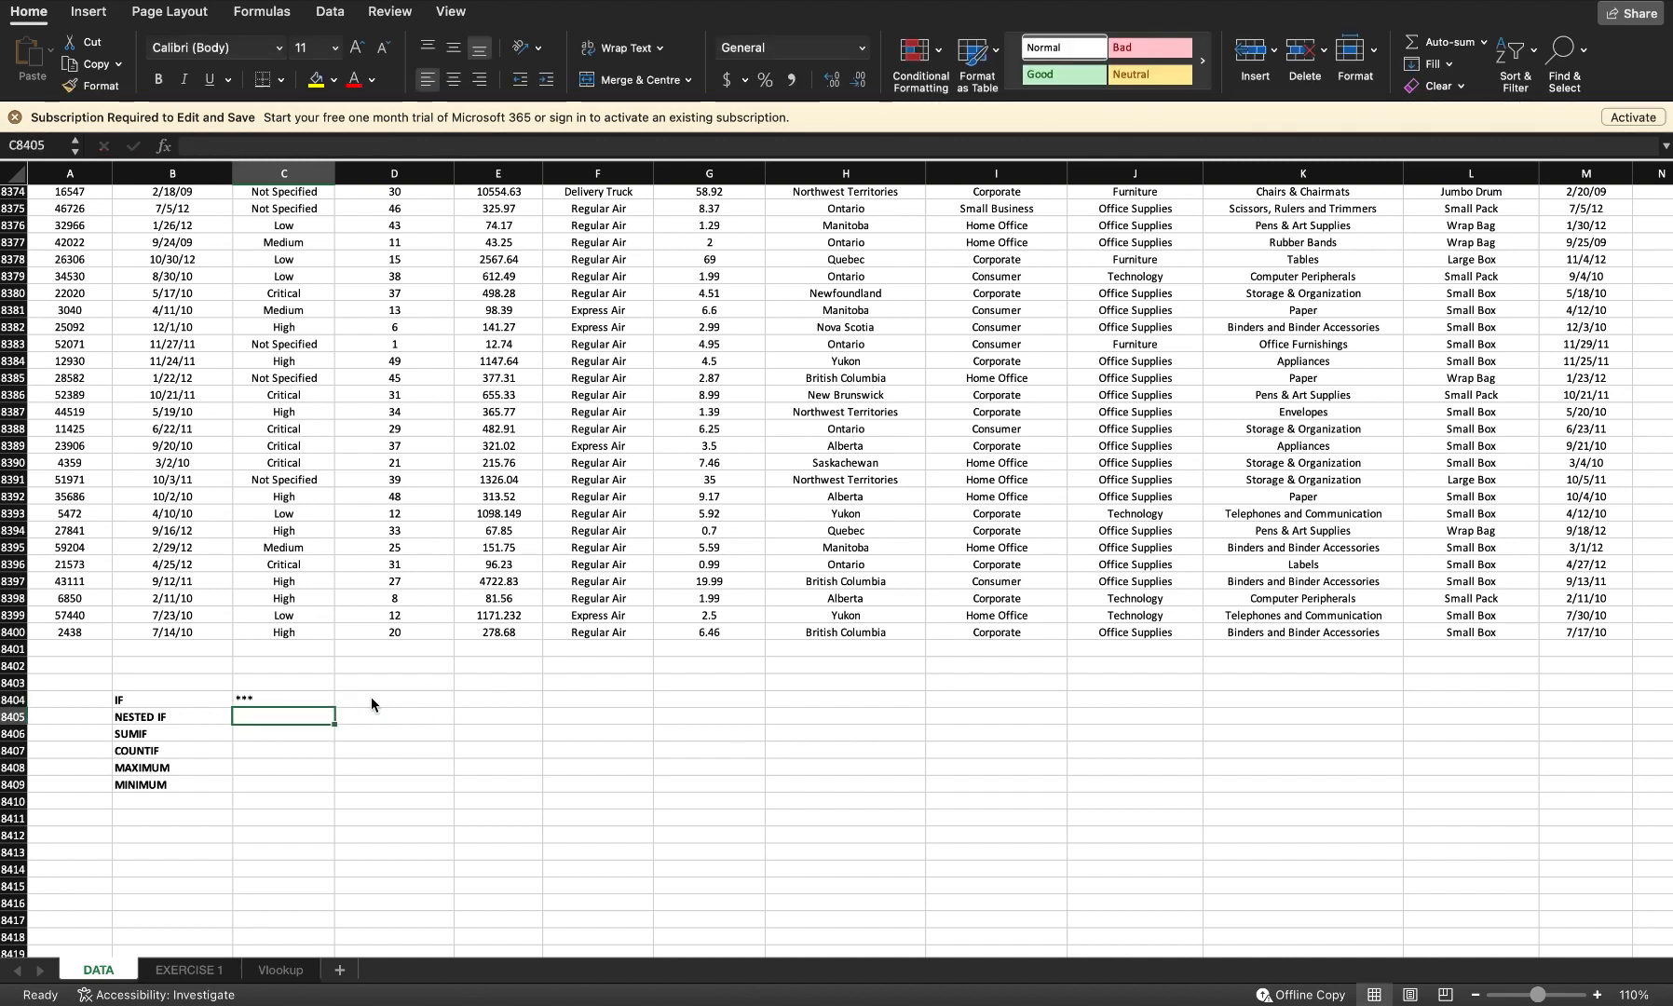
Step: Begin a nested IF beside the NESTED IF label returning "*****" when F2 equals "Express Air"
{"action": "left_click", "coordinate": [302, 698]}
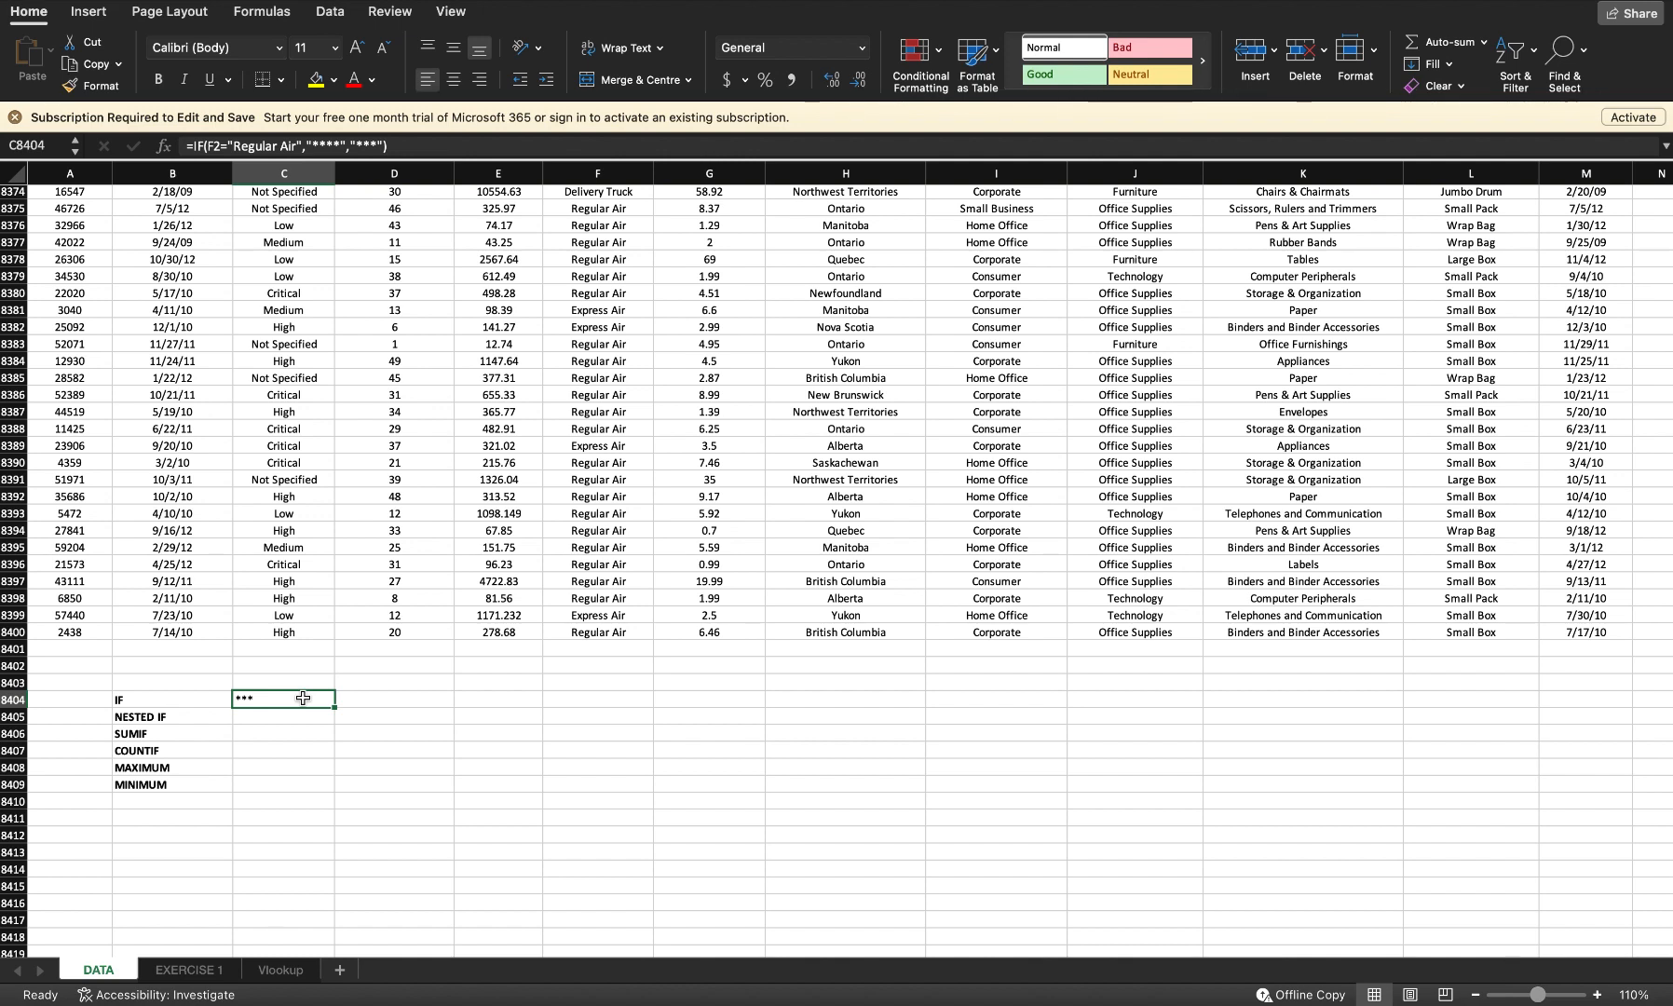
{"action": "key", "text": "Down"}
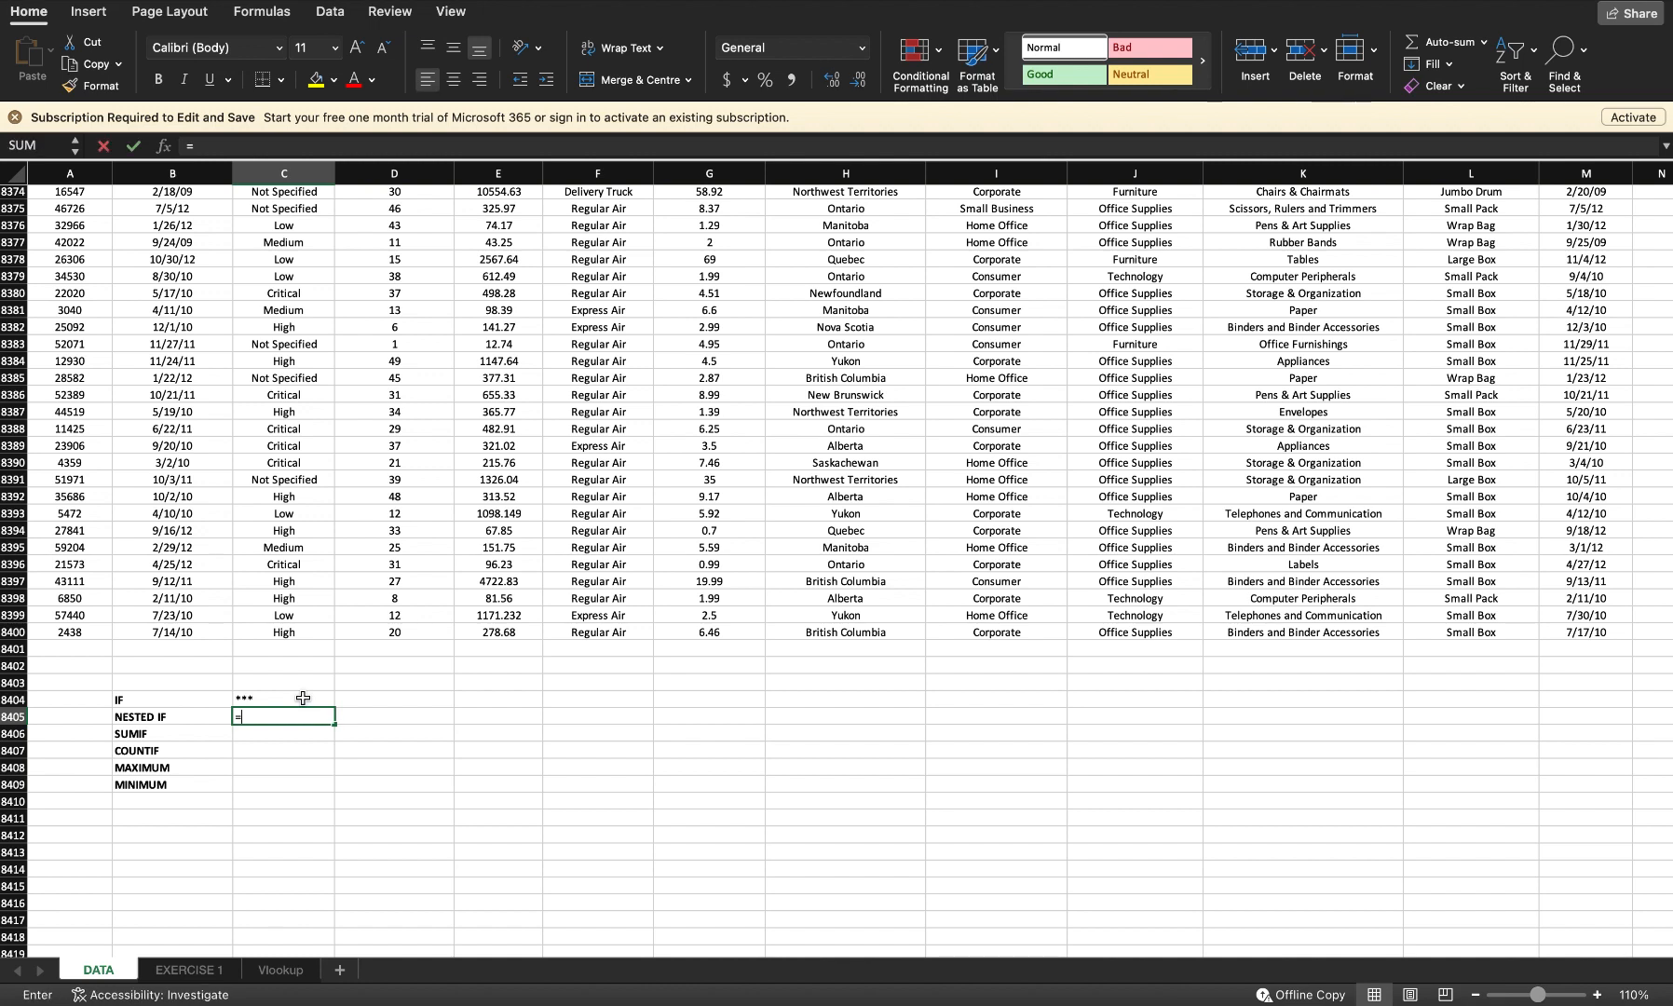
{"action": "type", "text": "=if"}
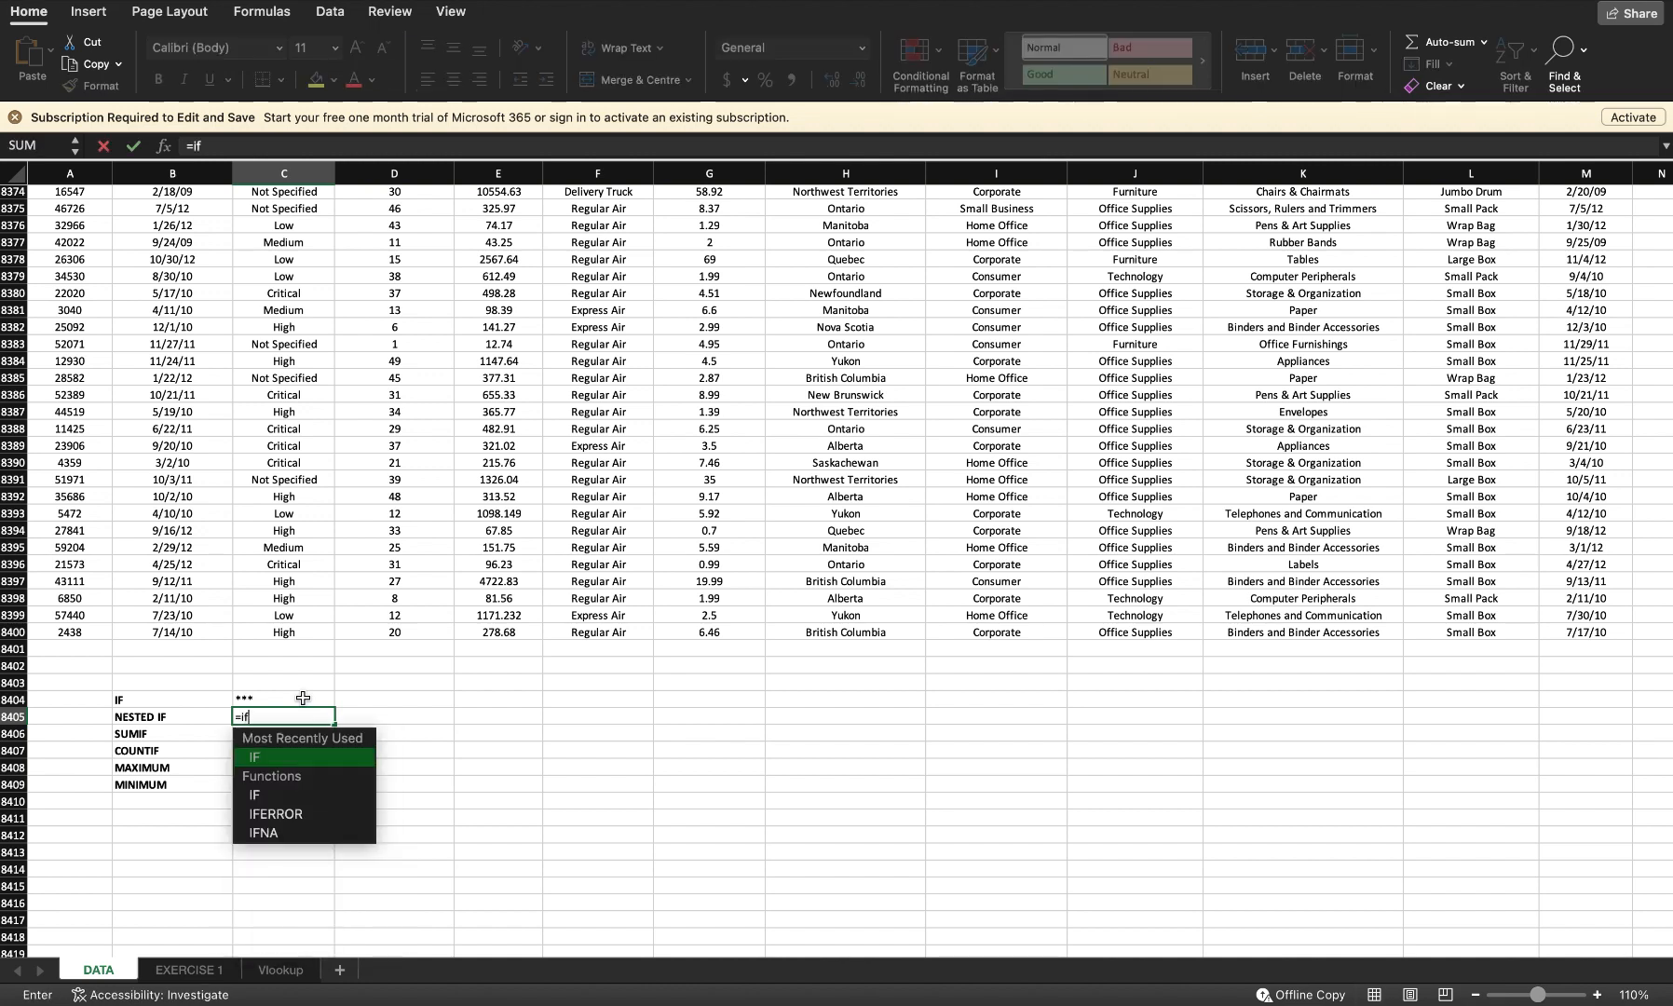
{"action": "type", "text": "(f"}
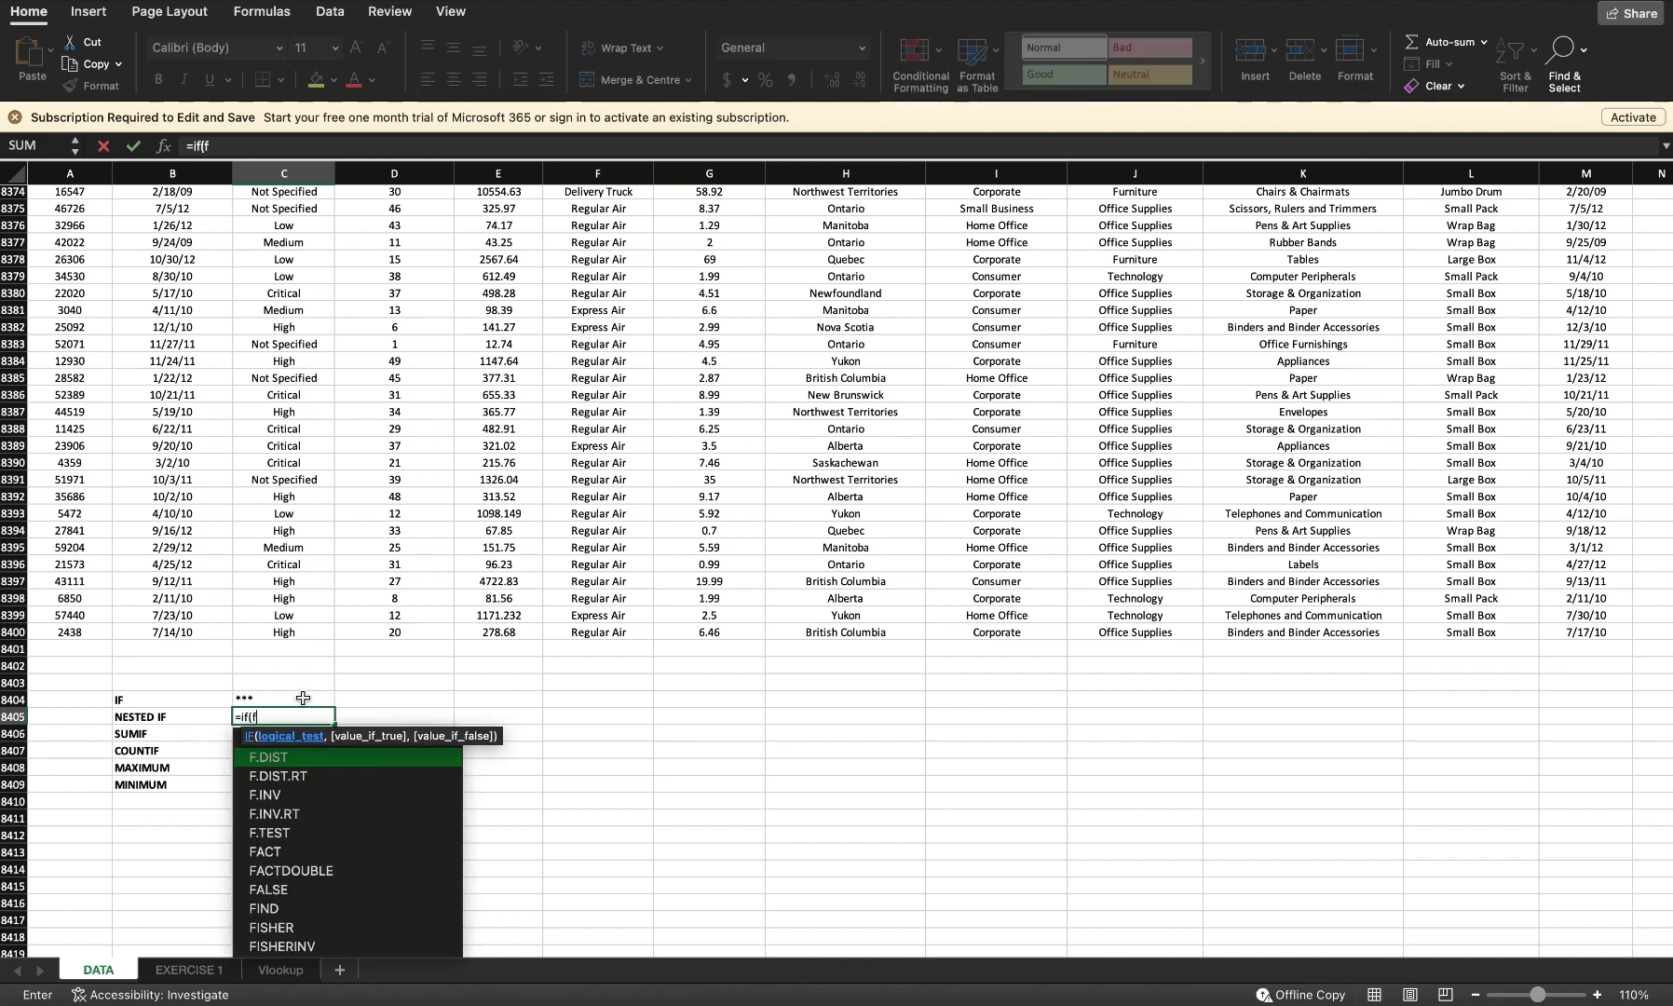
{"action": "type", "text": "2=\"E"}
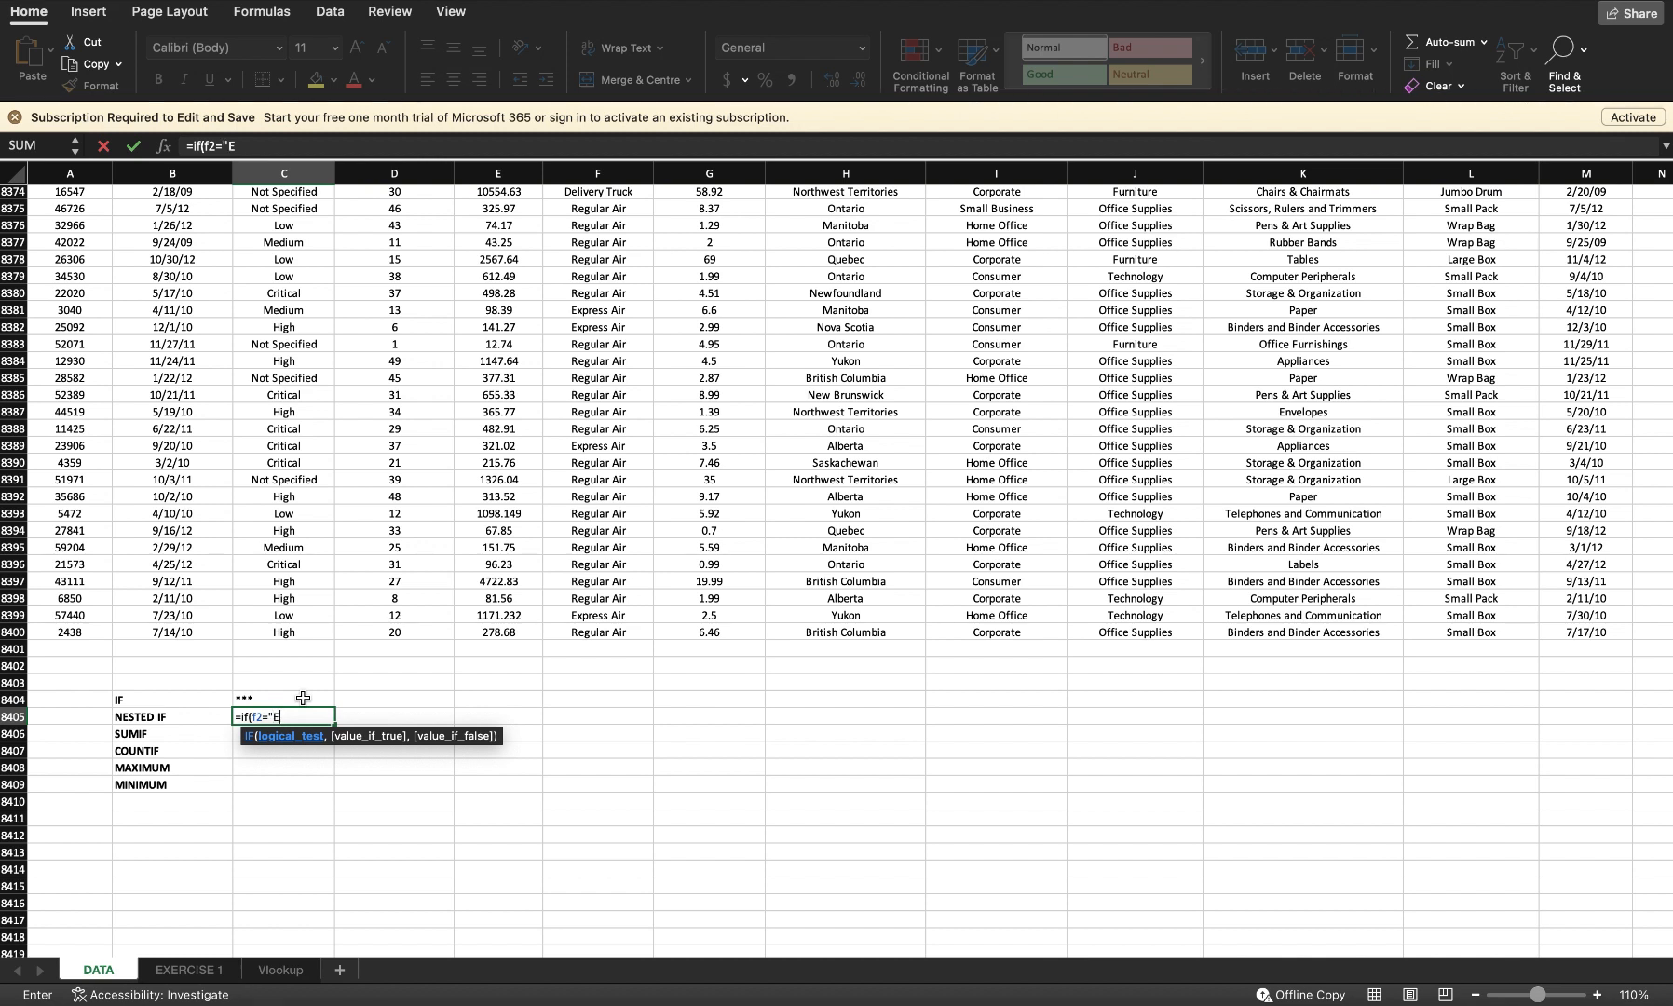
{"action": "type", "text": "xpress aIR"}
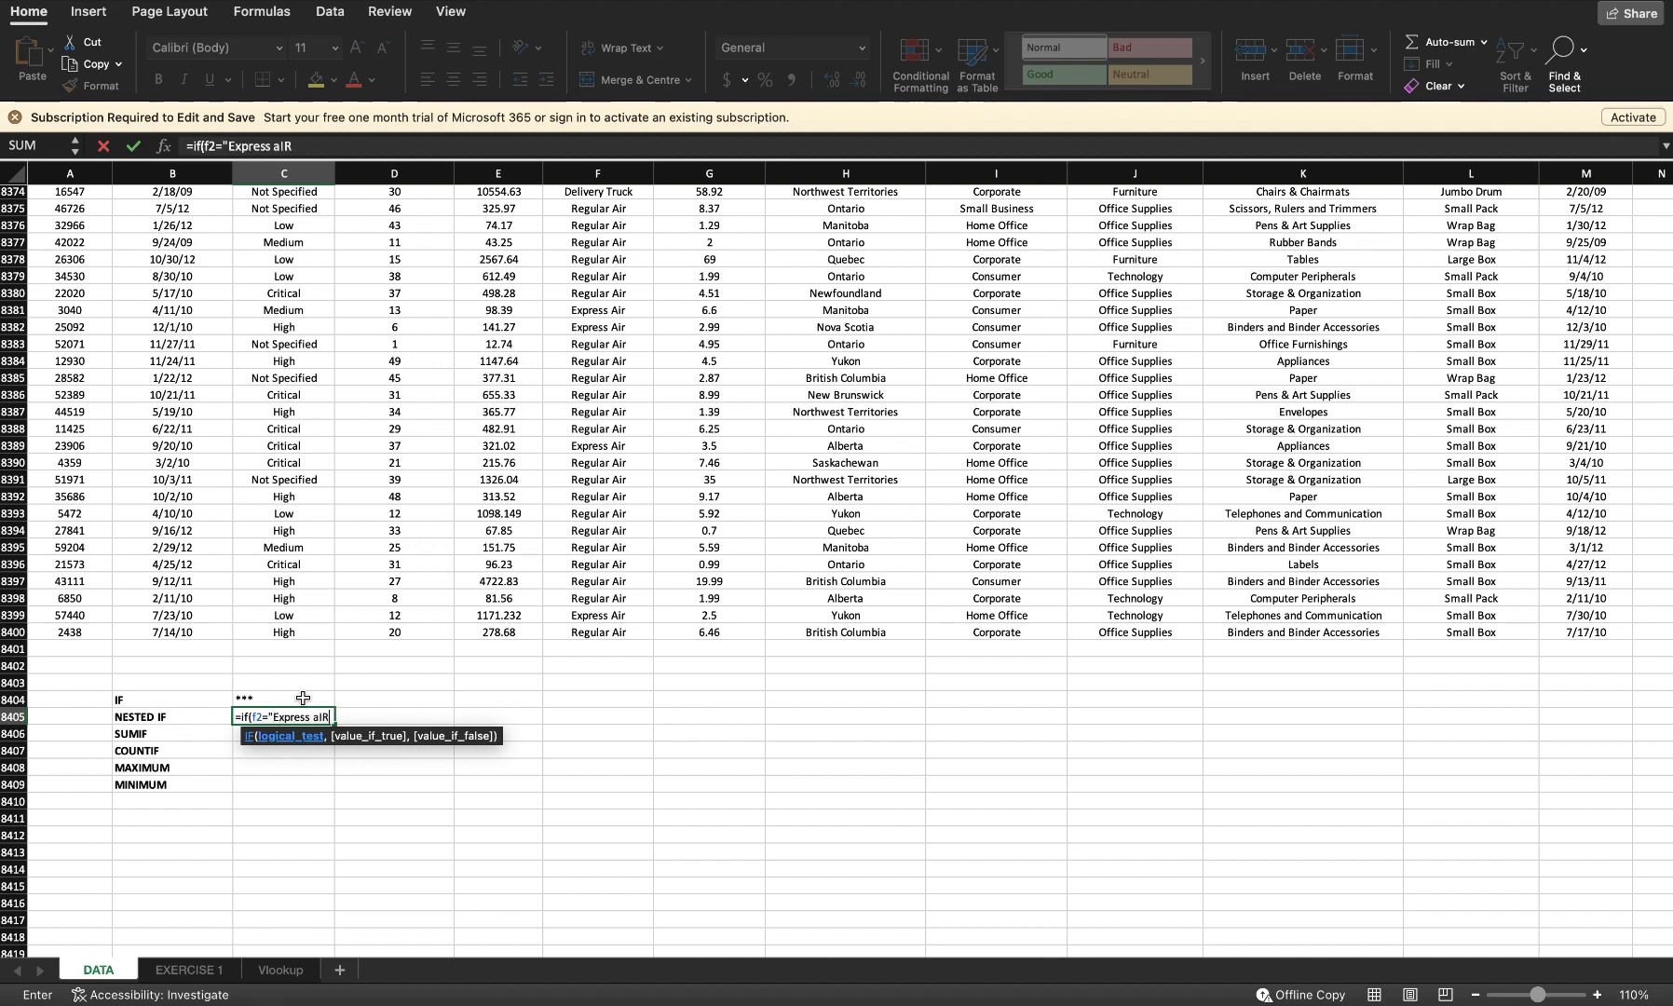
{"action": "key", "text": "BackSpace"}
{"action": "key", "text": "BackSpace"}
{"action": "type", "text": "ir\","}
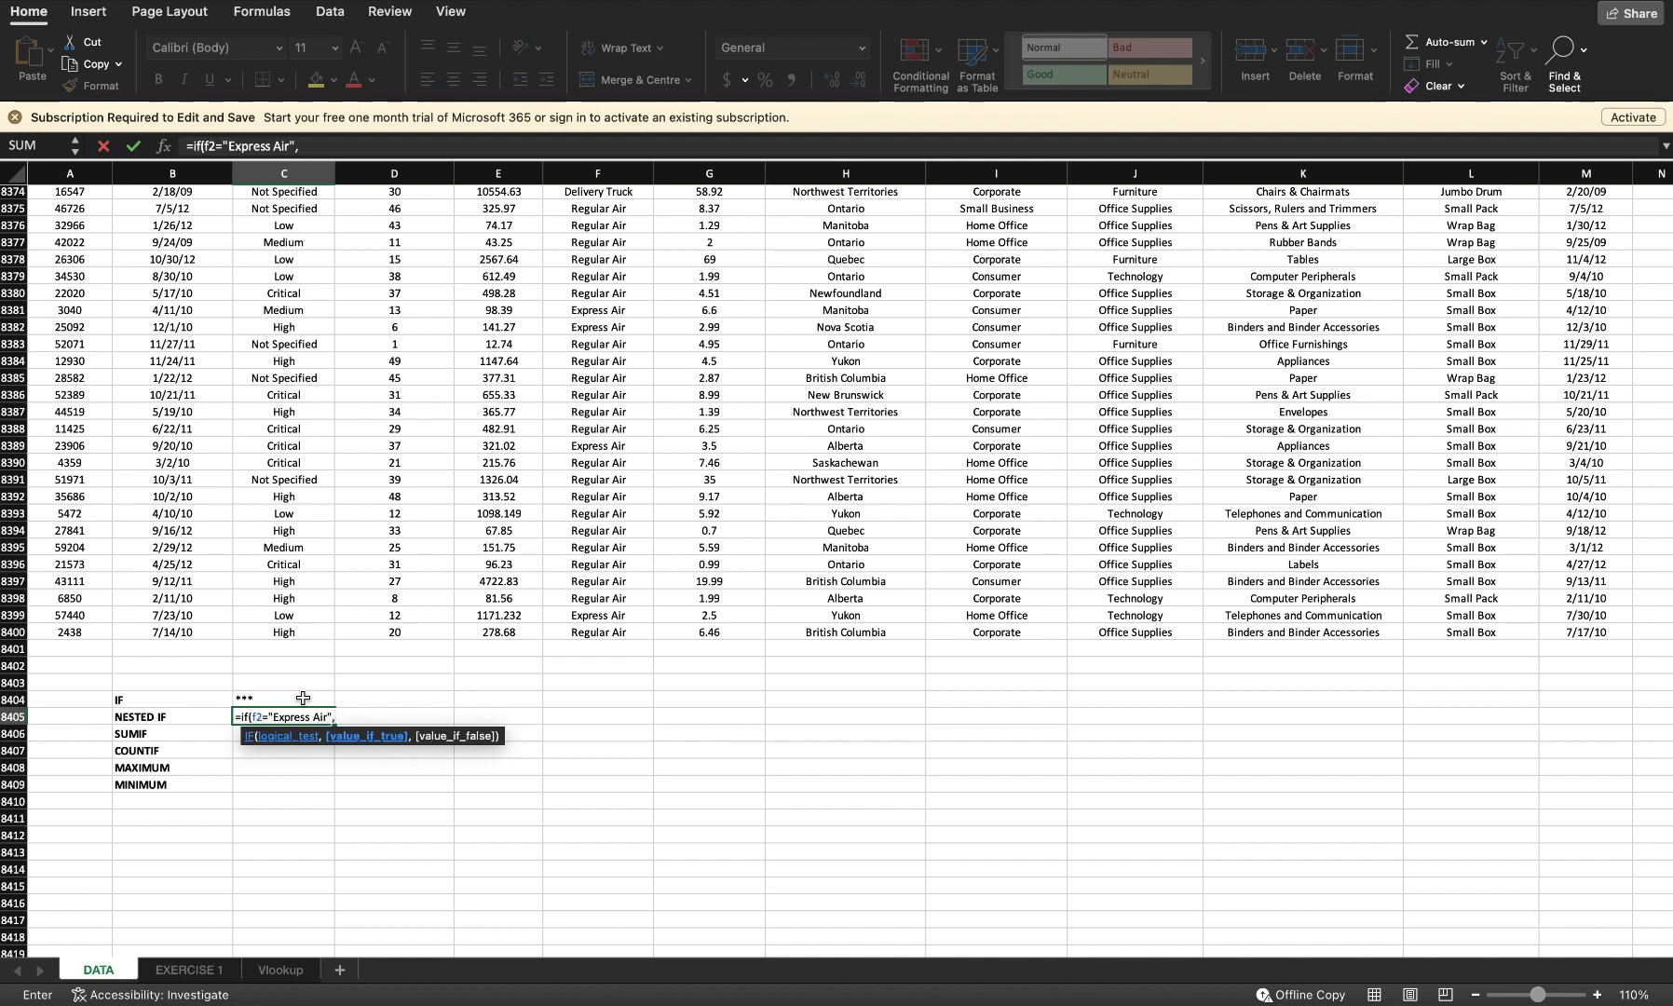
{"action": "type", "text": "\"*****"}
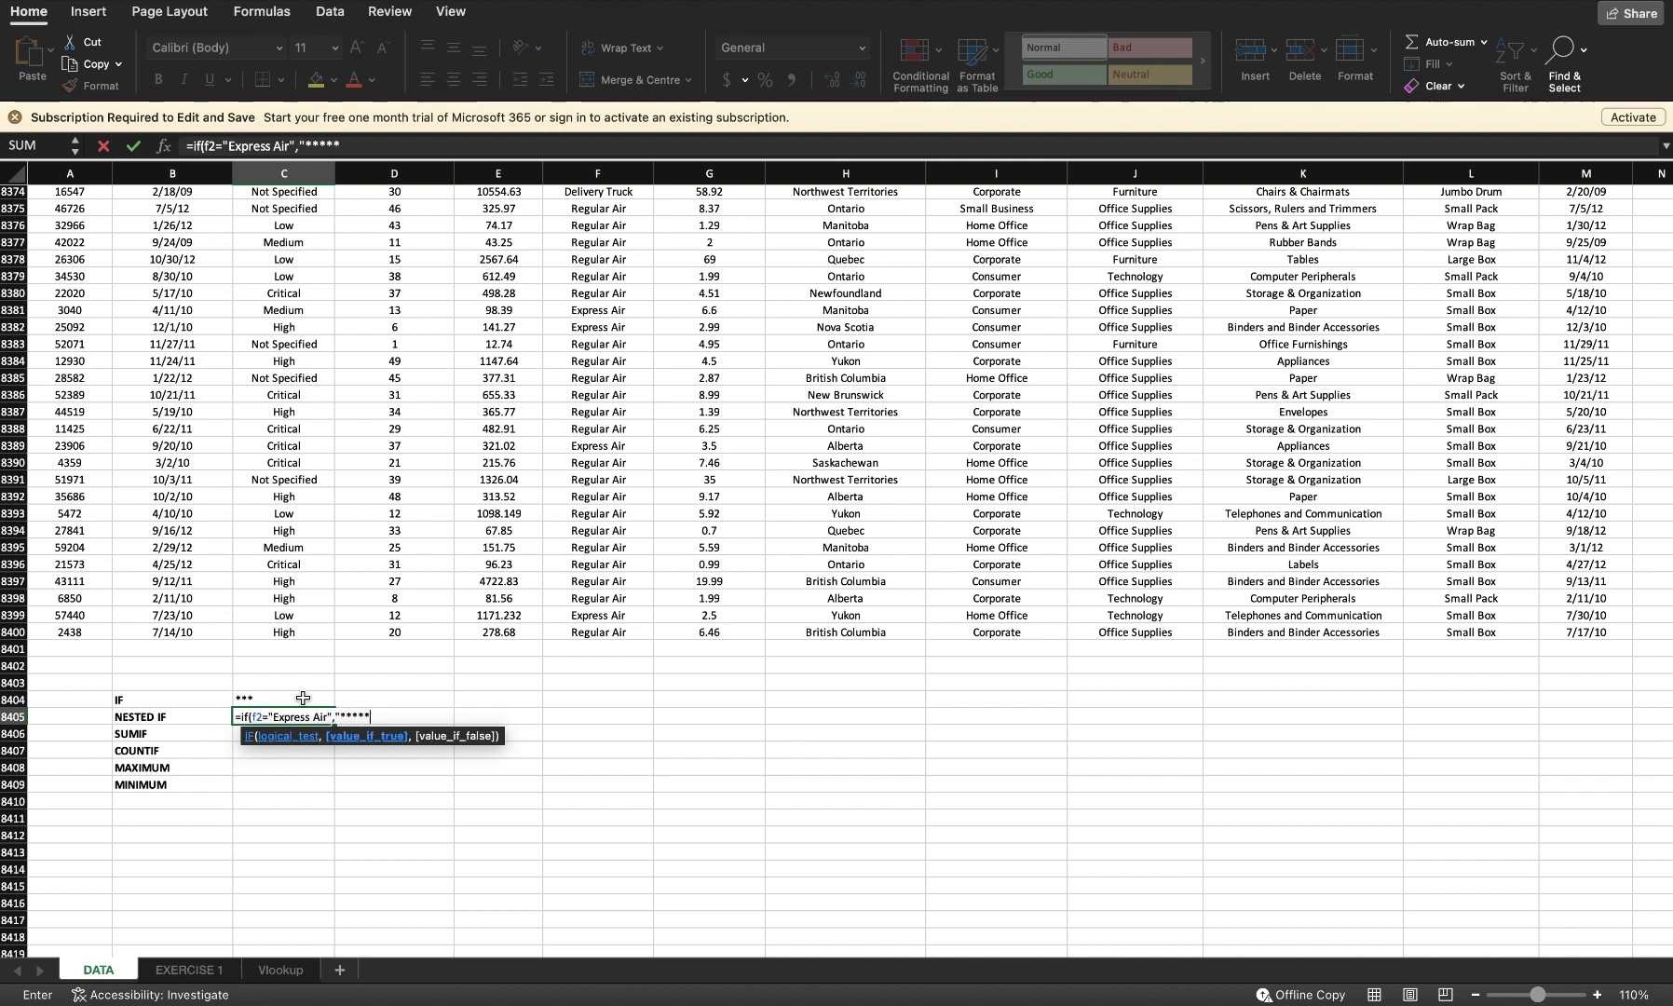
{"action": "type", "text": "\",if("}
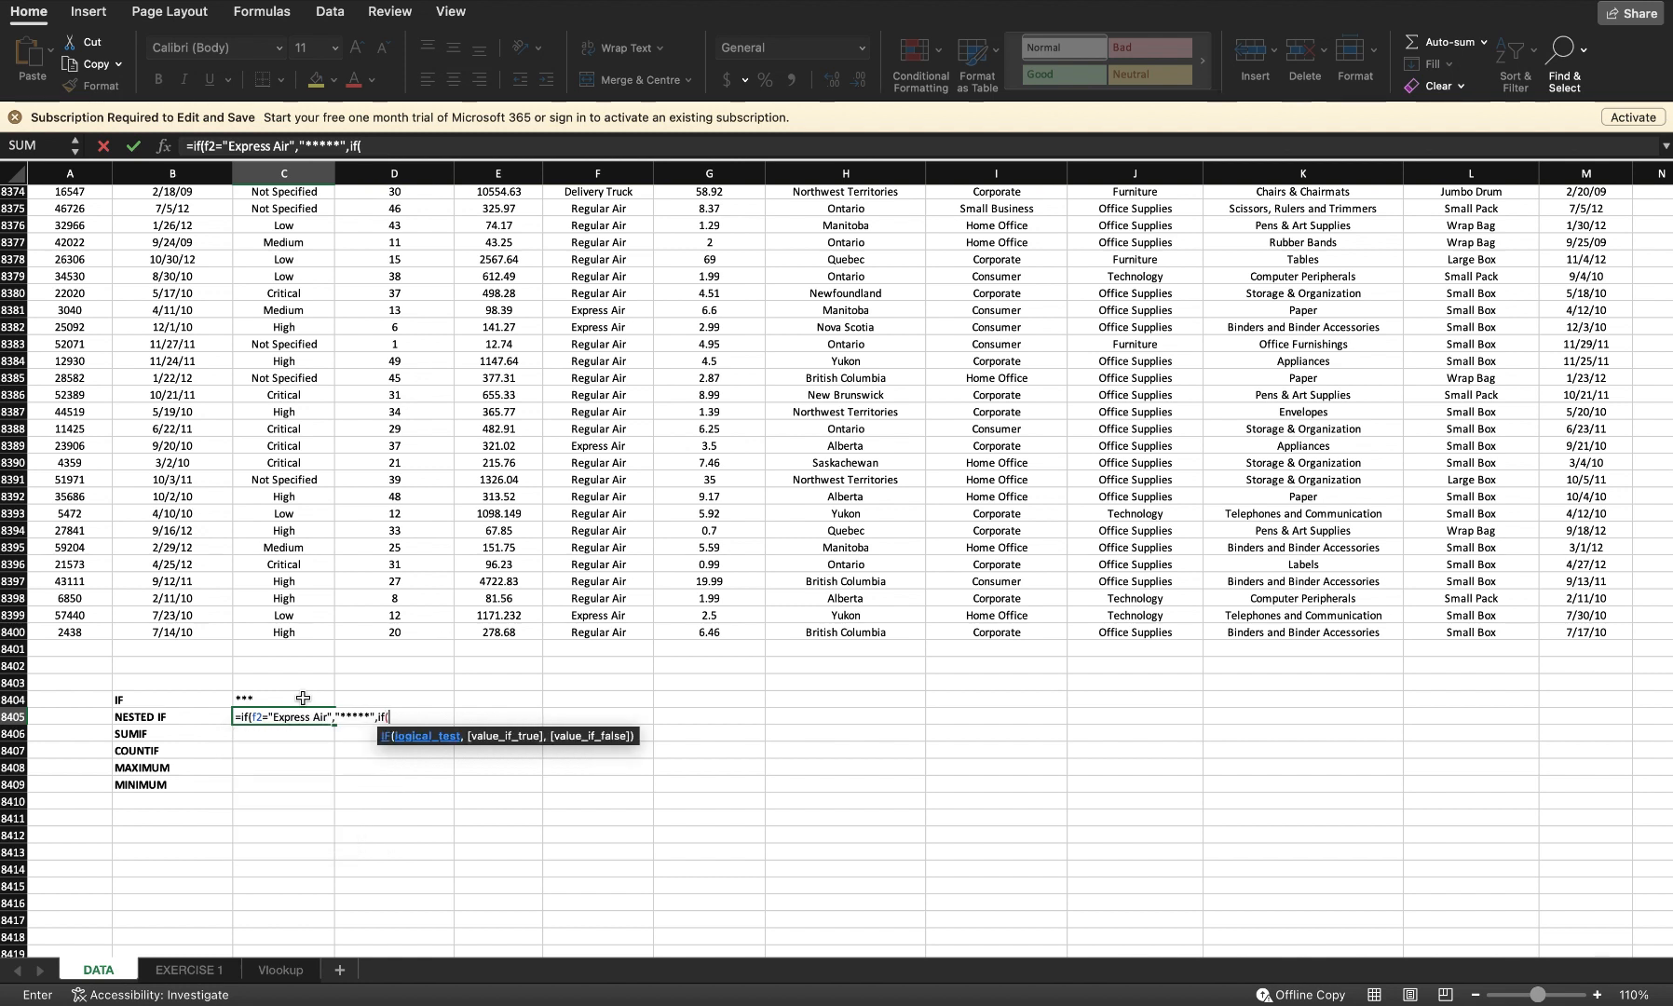
{"action": "type", "text": "f12"}
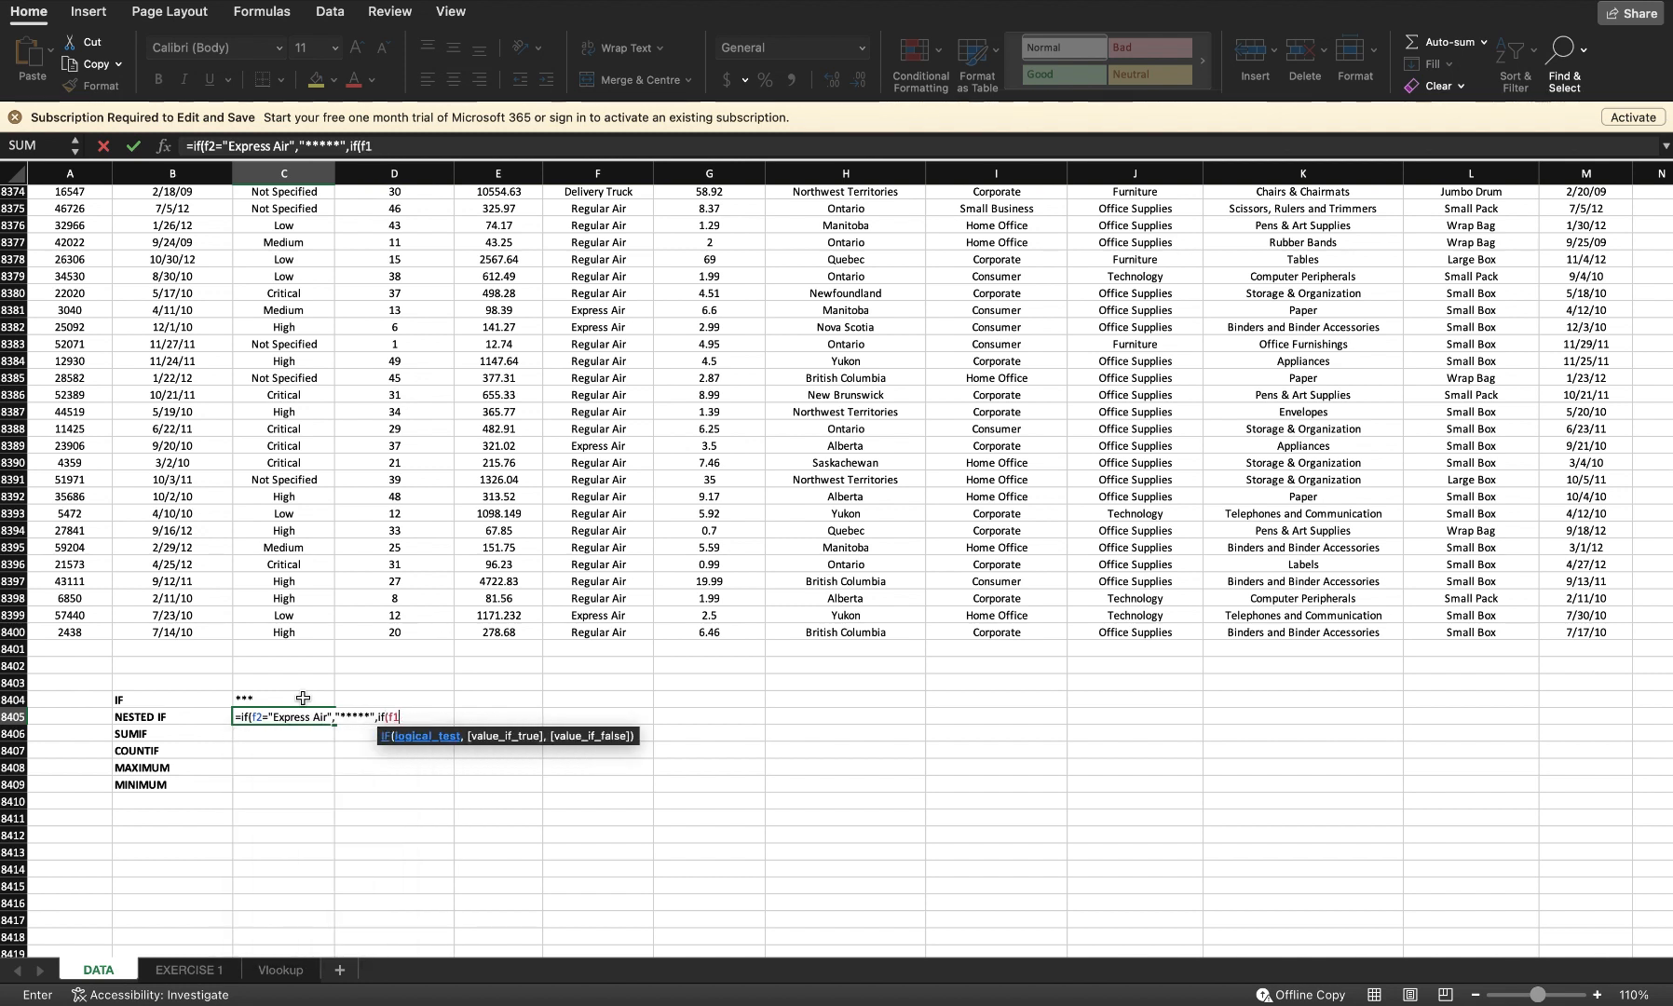
Step: Add the inner IF returning "****" for "Regular Air" and "***" otherwise, enter the formula and accept the suggested correction
{"action": "key", "text": "BackSpace"}
{"action": "key", "text": "BackSpace"}
{"action": "type", "text": "2=\"Regular Air"}
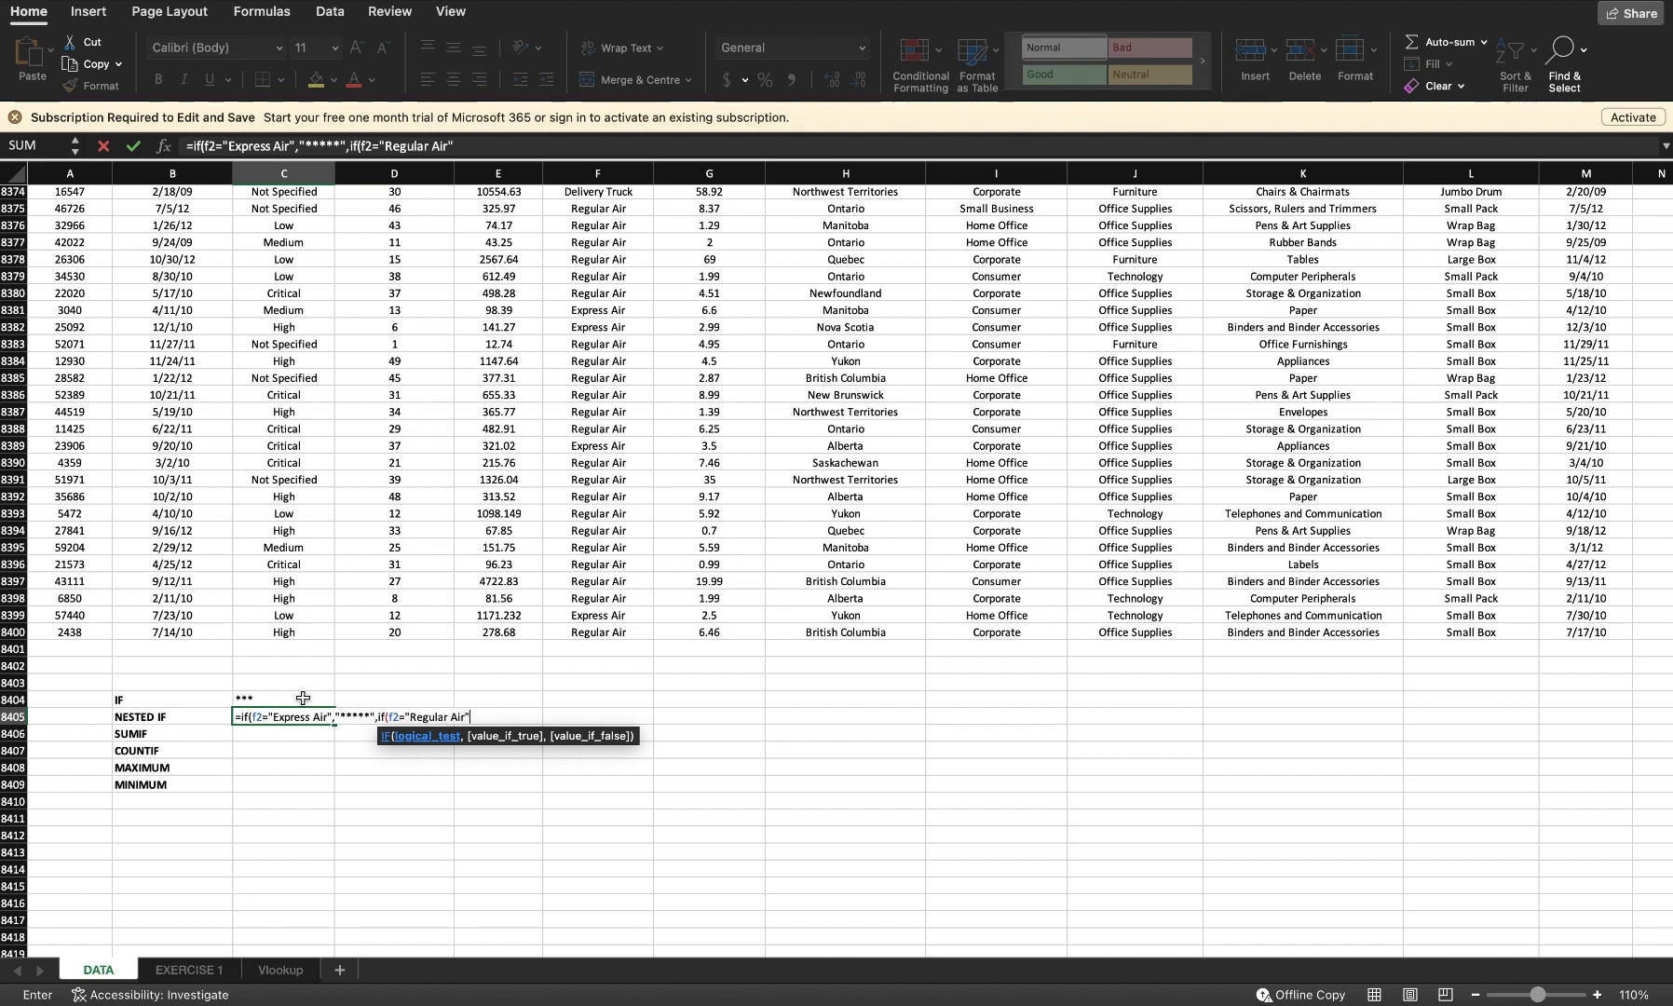
{"action": "type", "text": "\",\"***"}
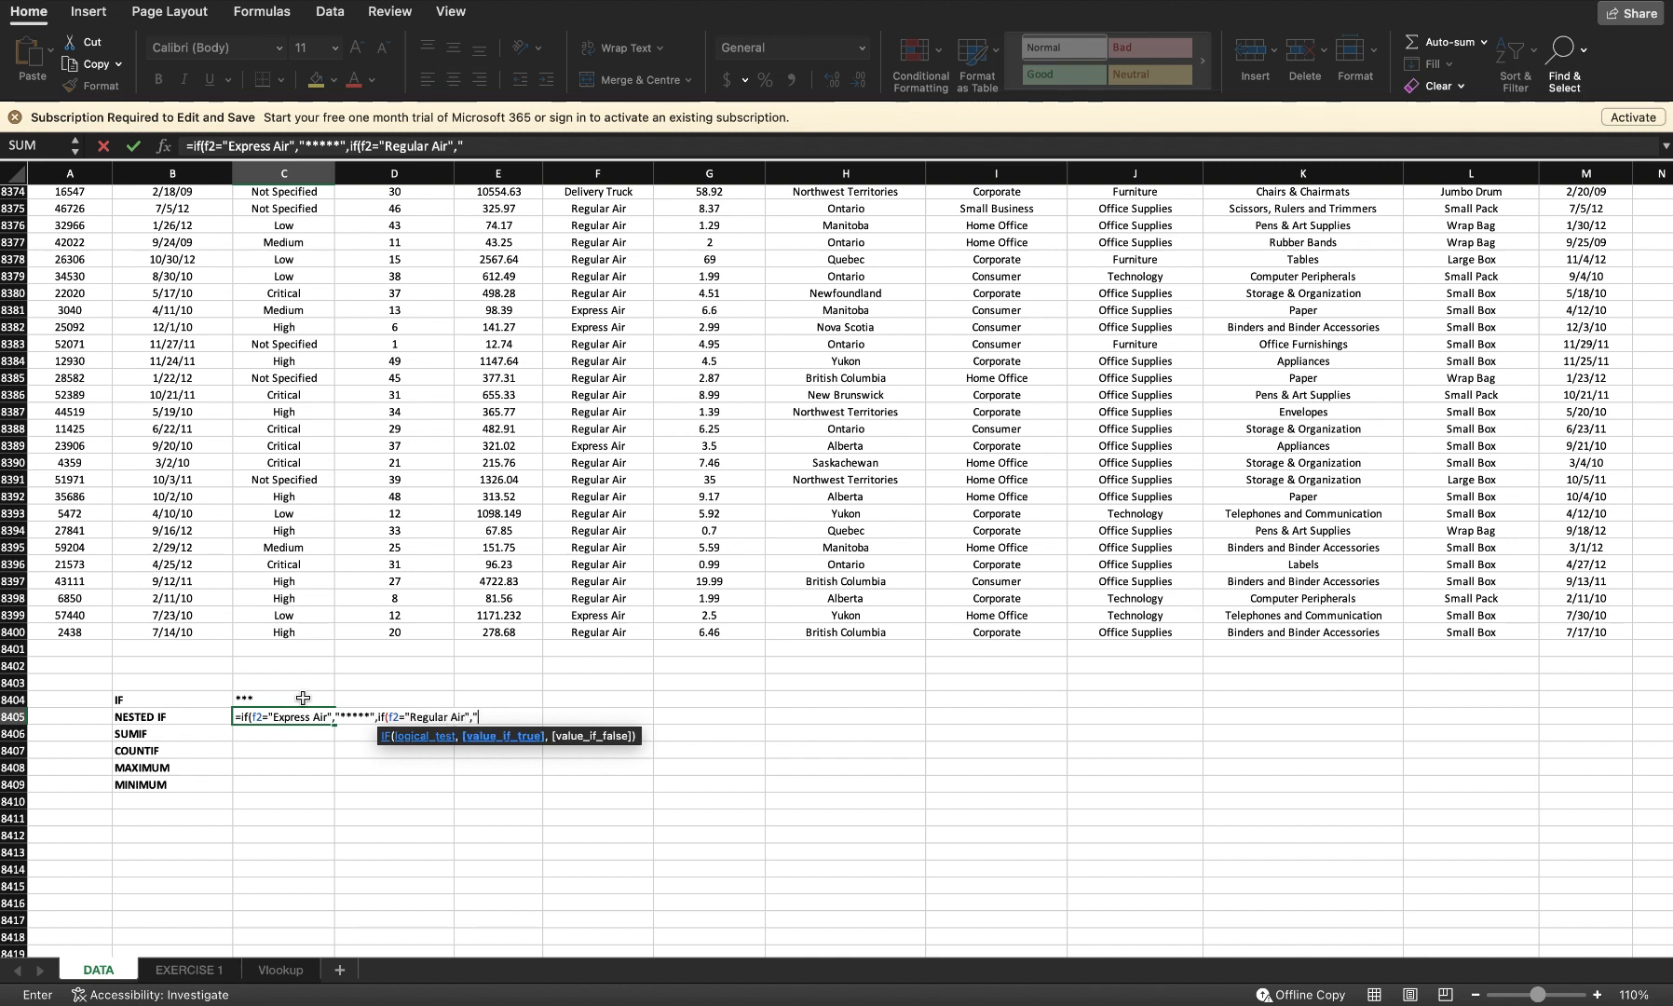
{"action": "type", "text": "*\",\""}
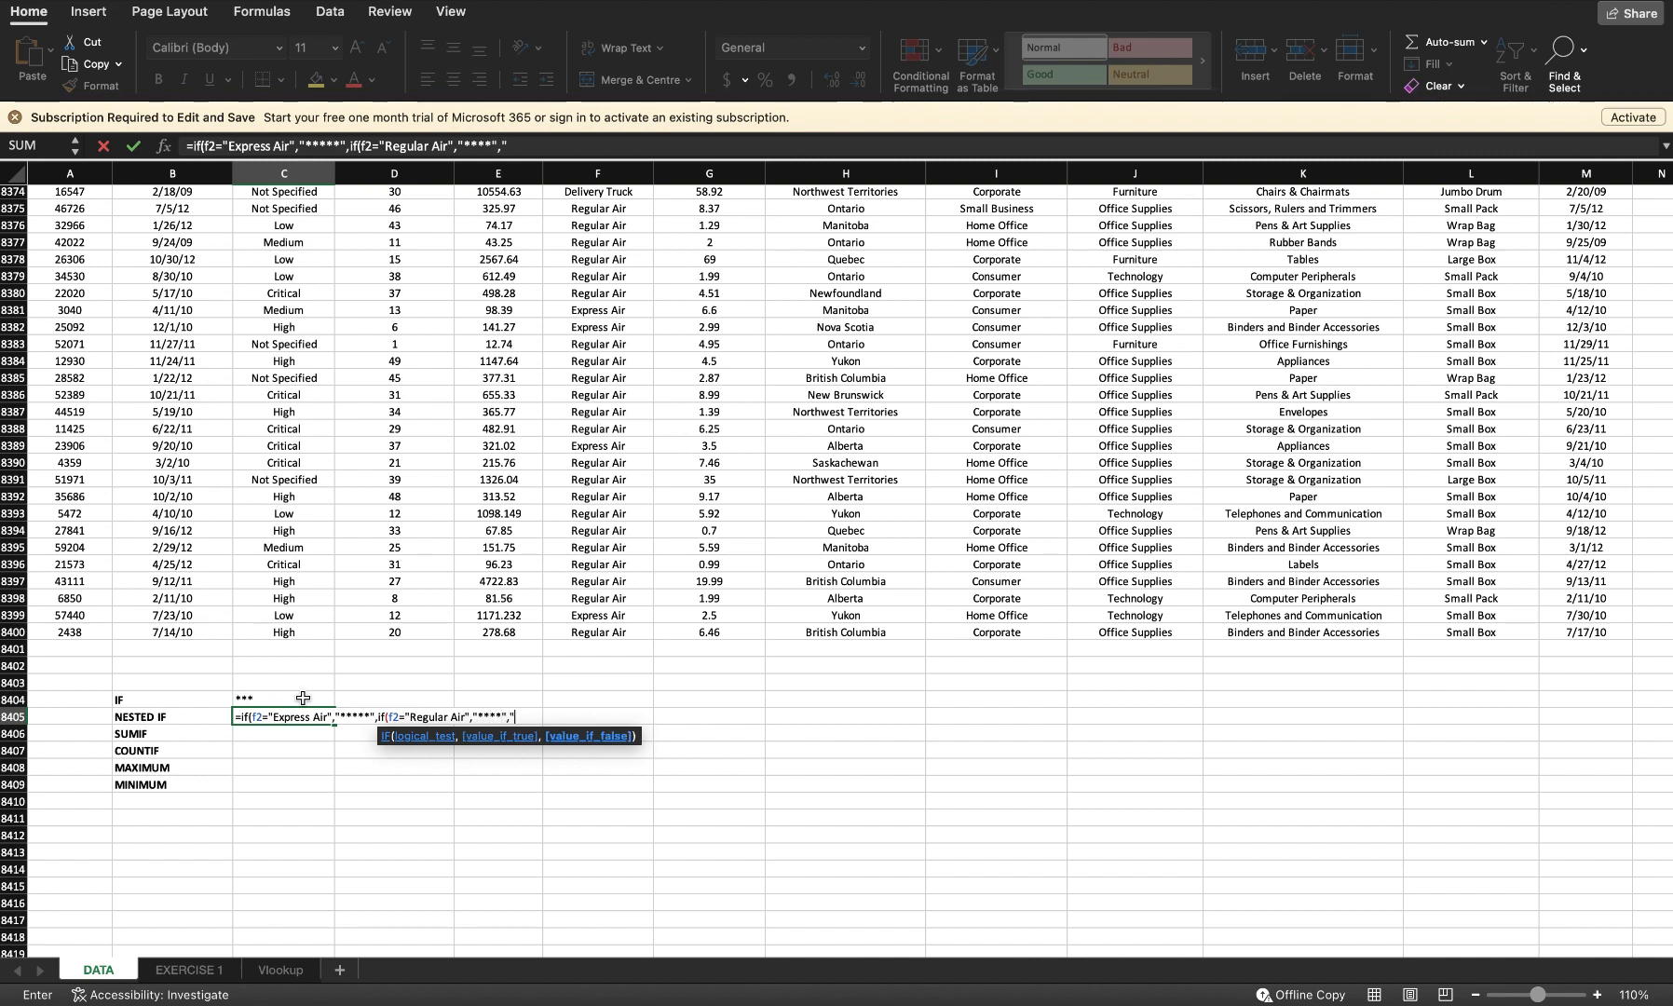
{"action": "type", "text": "***\")"}
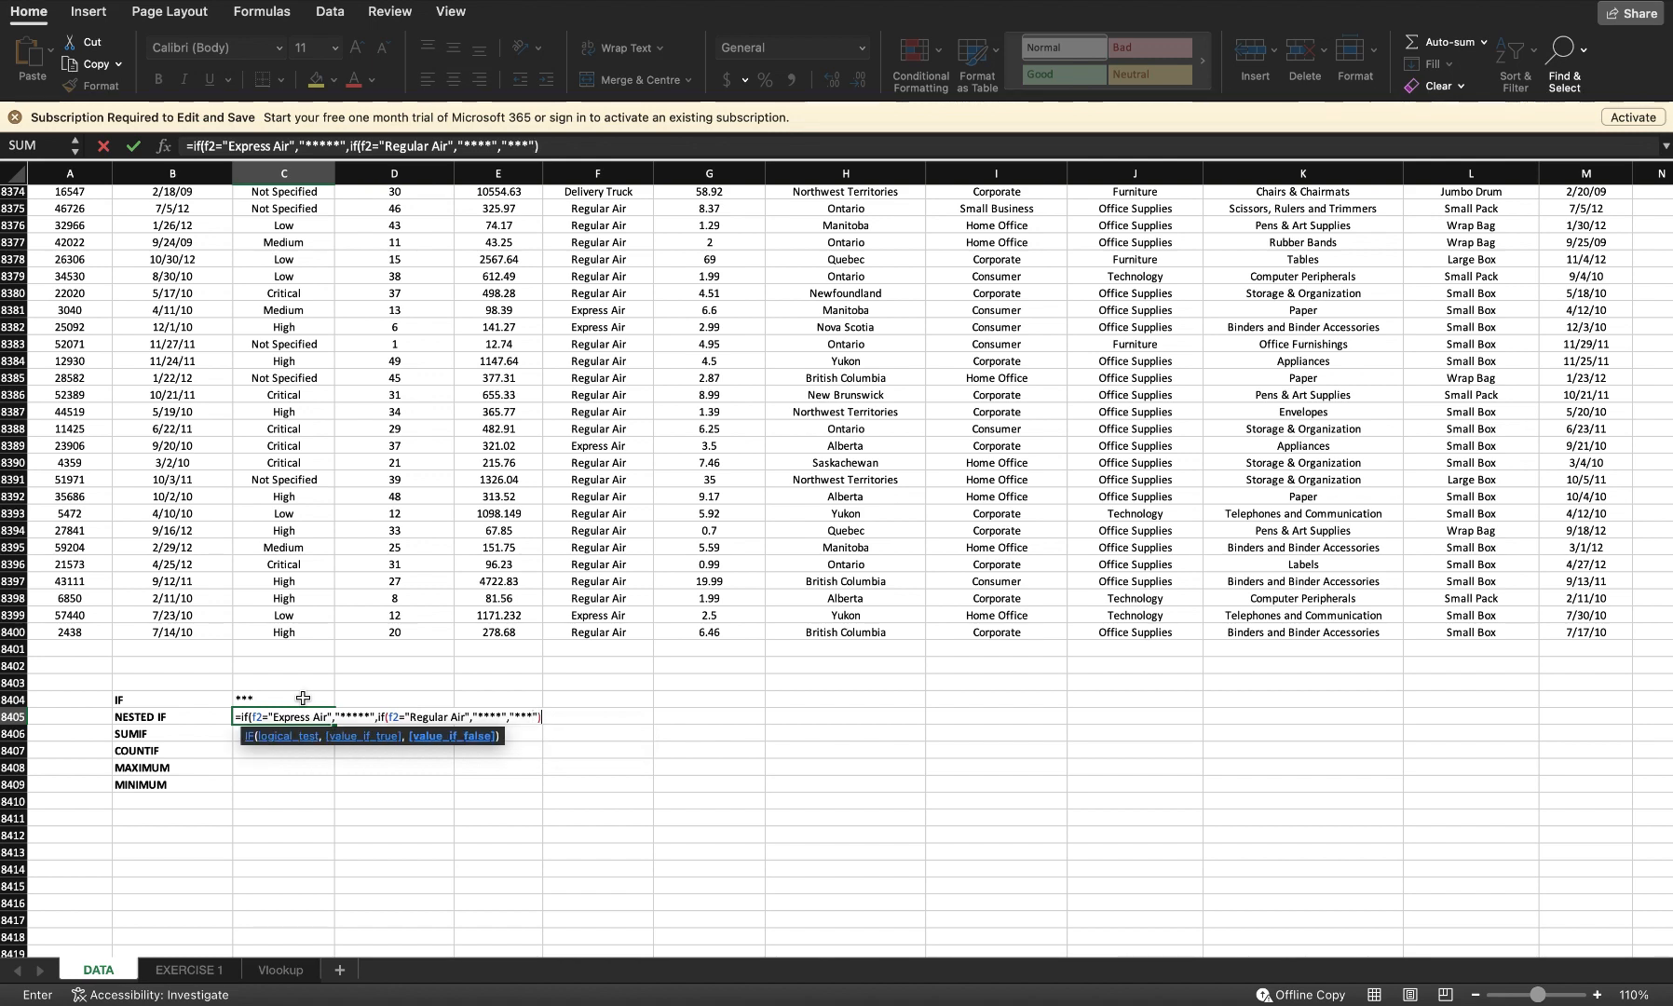
{"action": "key", "text": "Return"}
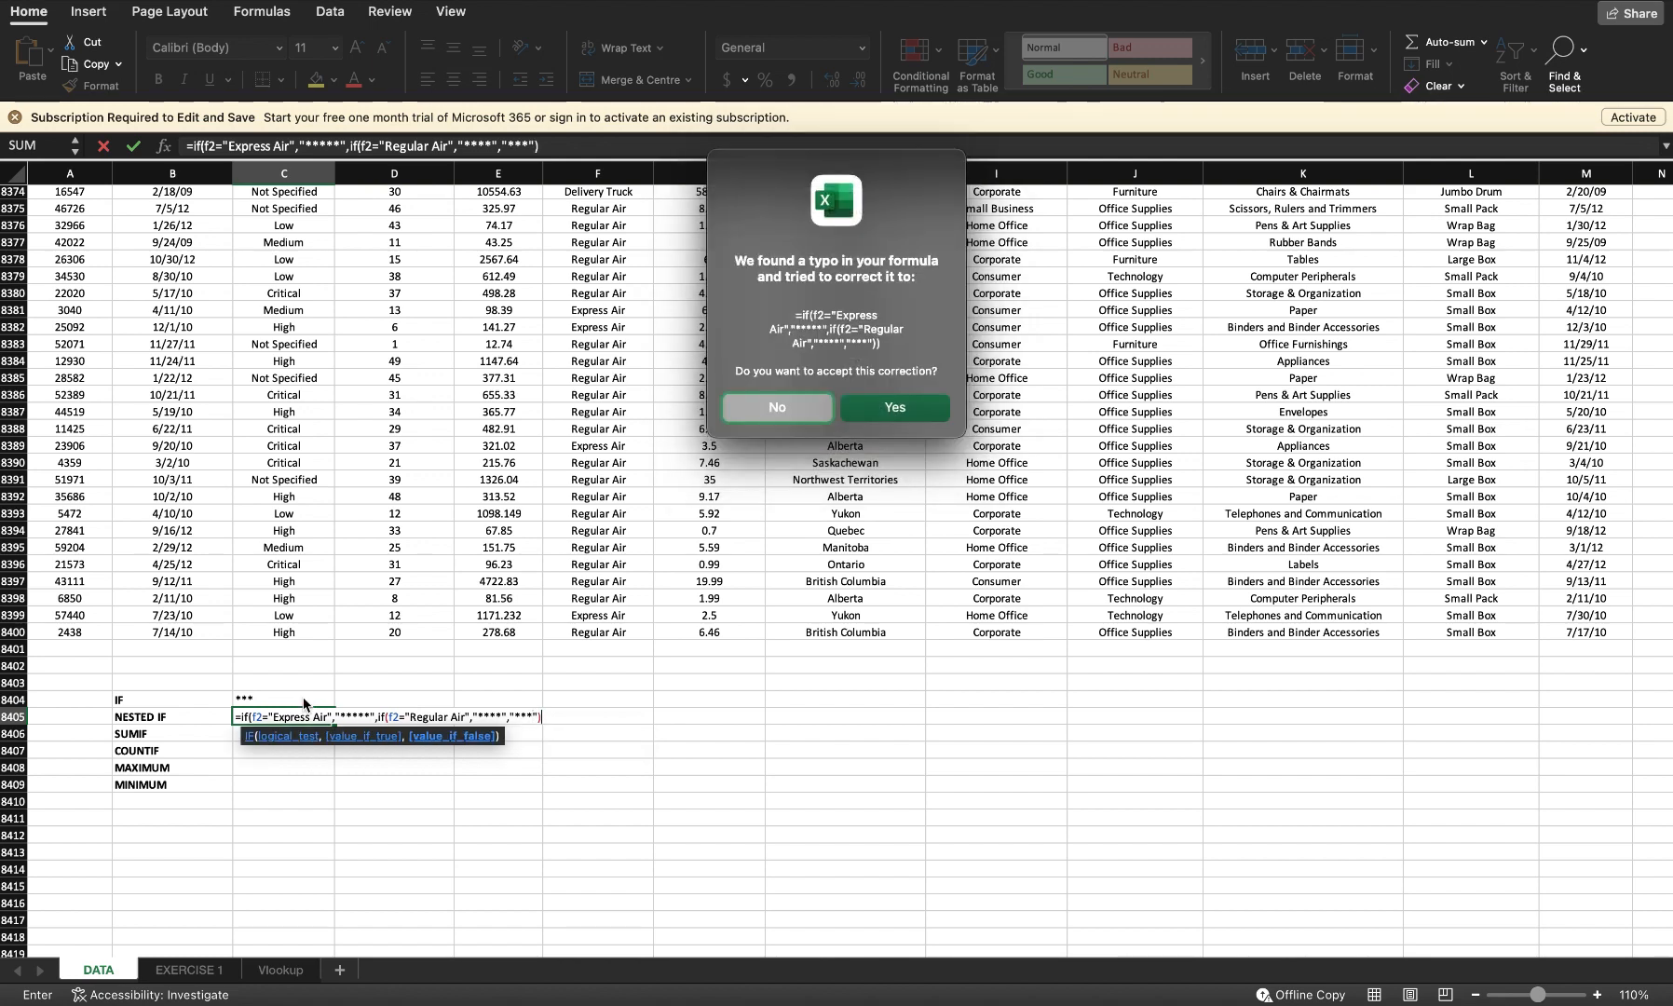
{"action": "key", "text": "Return"}
Step: Start a SUMIF beside the SUMIF label, using column F as the range and "Regular Air" as the criteria
{"action": "left_click", "coordinate": [271, 714]}
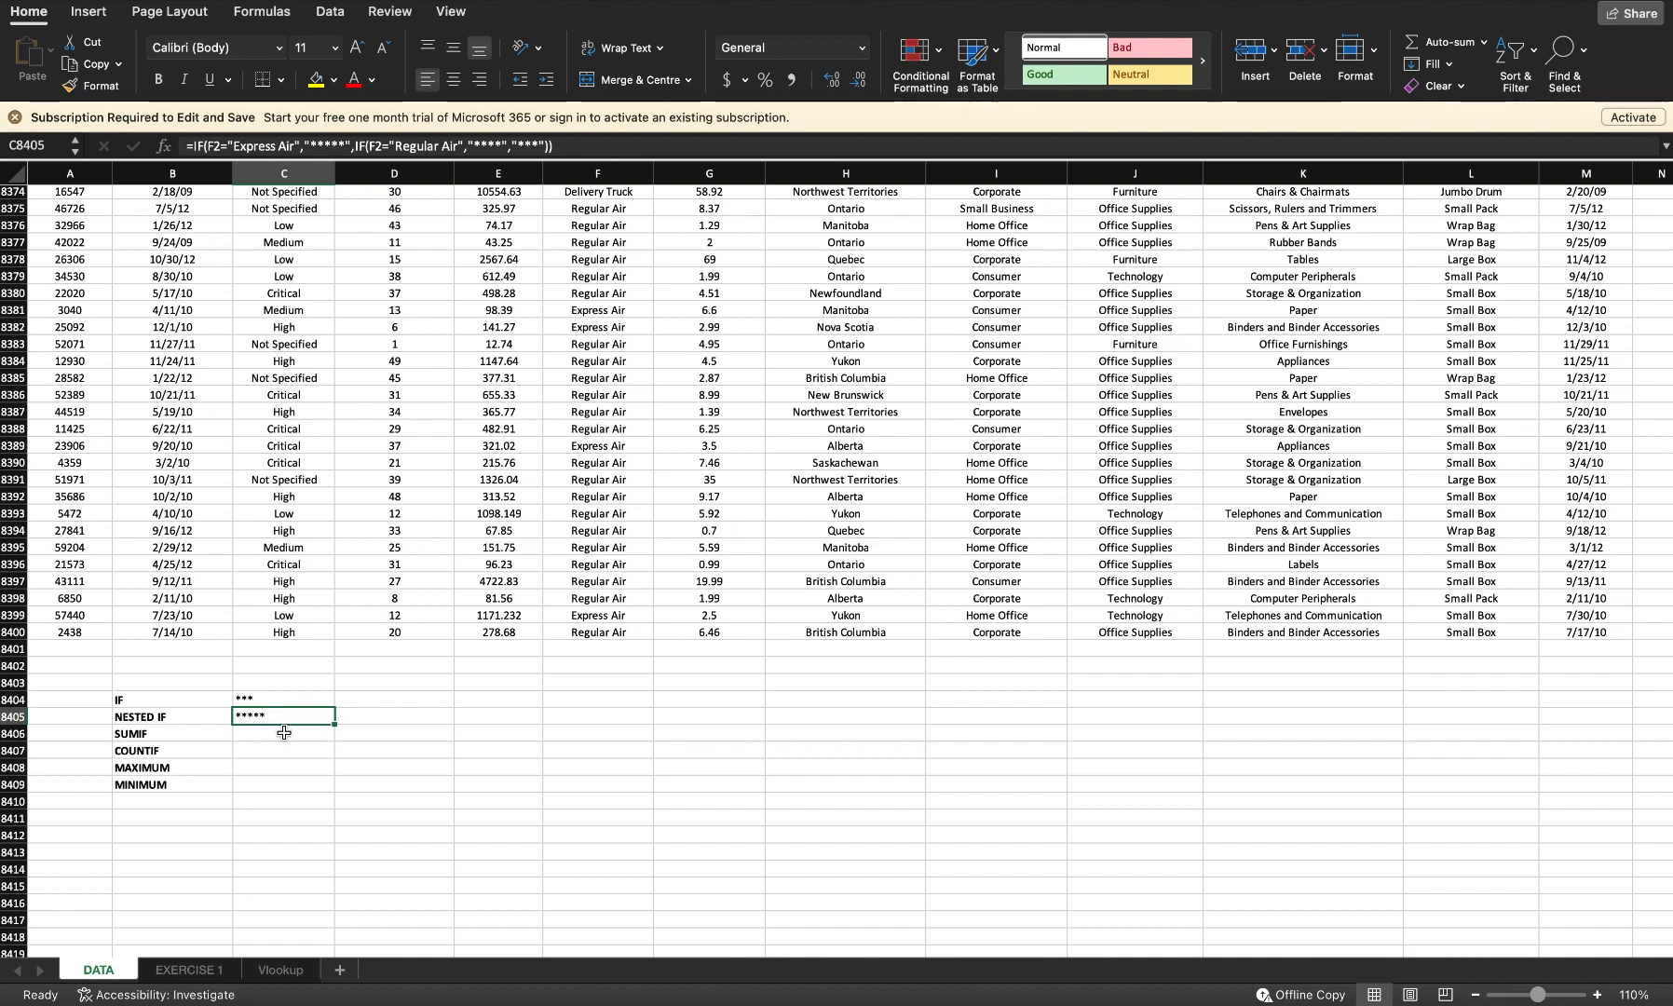
{"action": "left_click", "coordinate": [284, 733]}
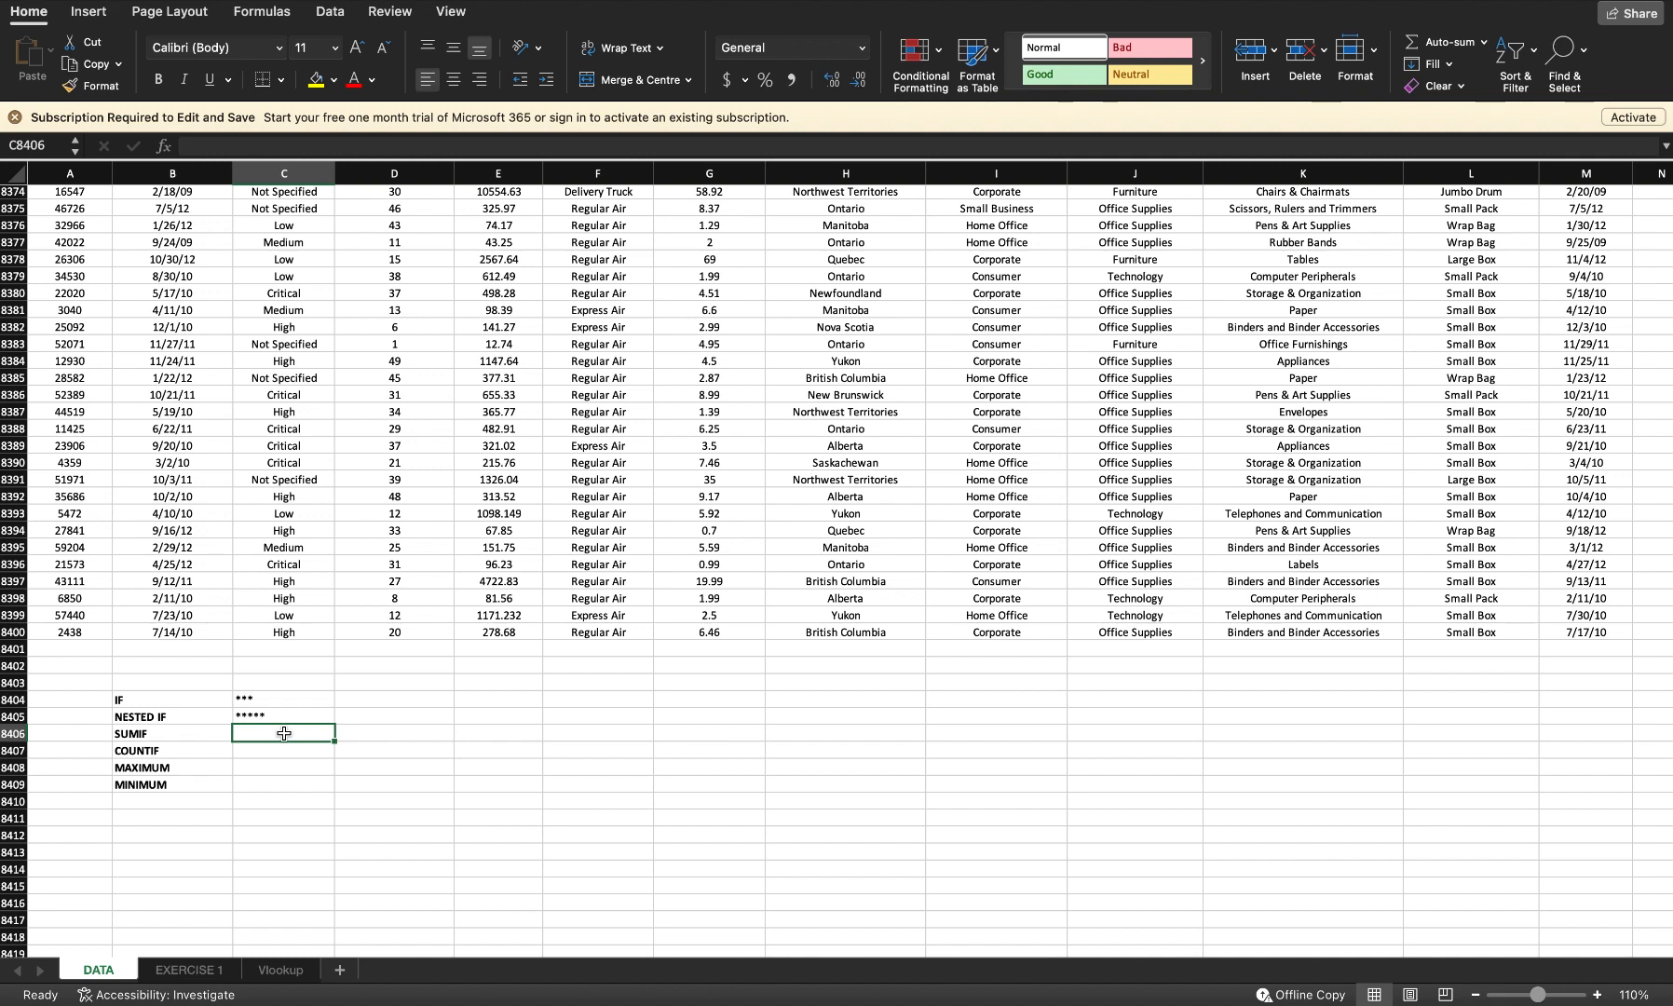
{"action": "type", "text": "="}
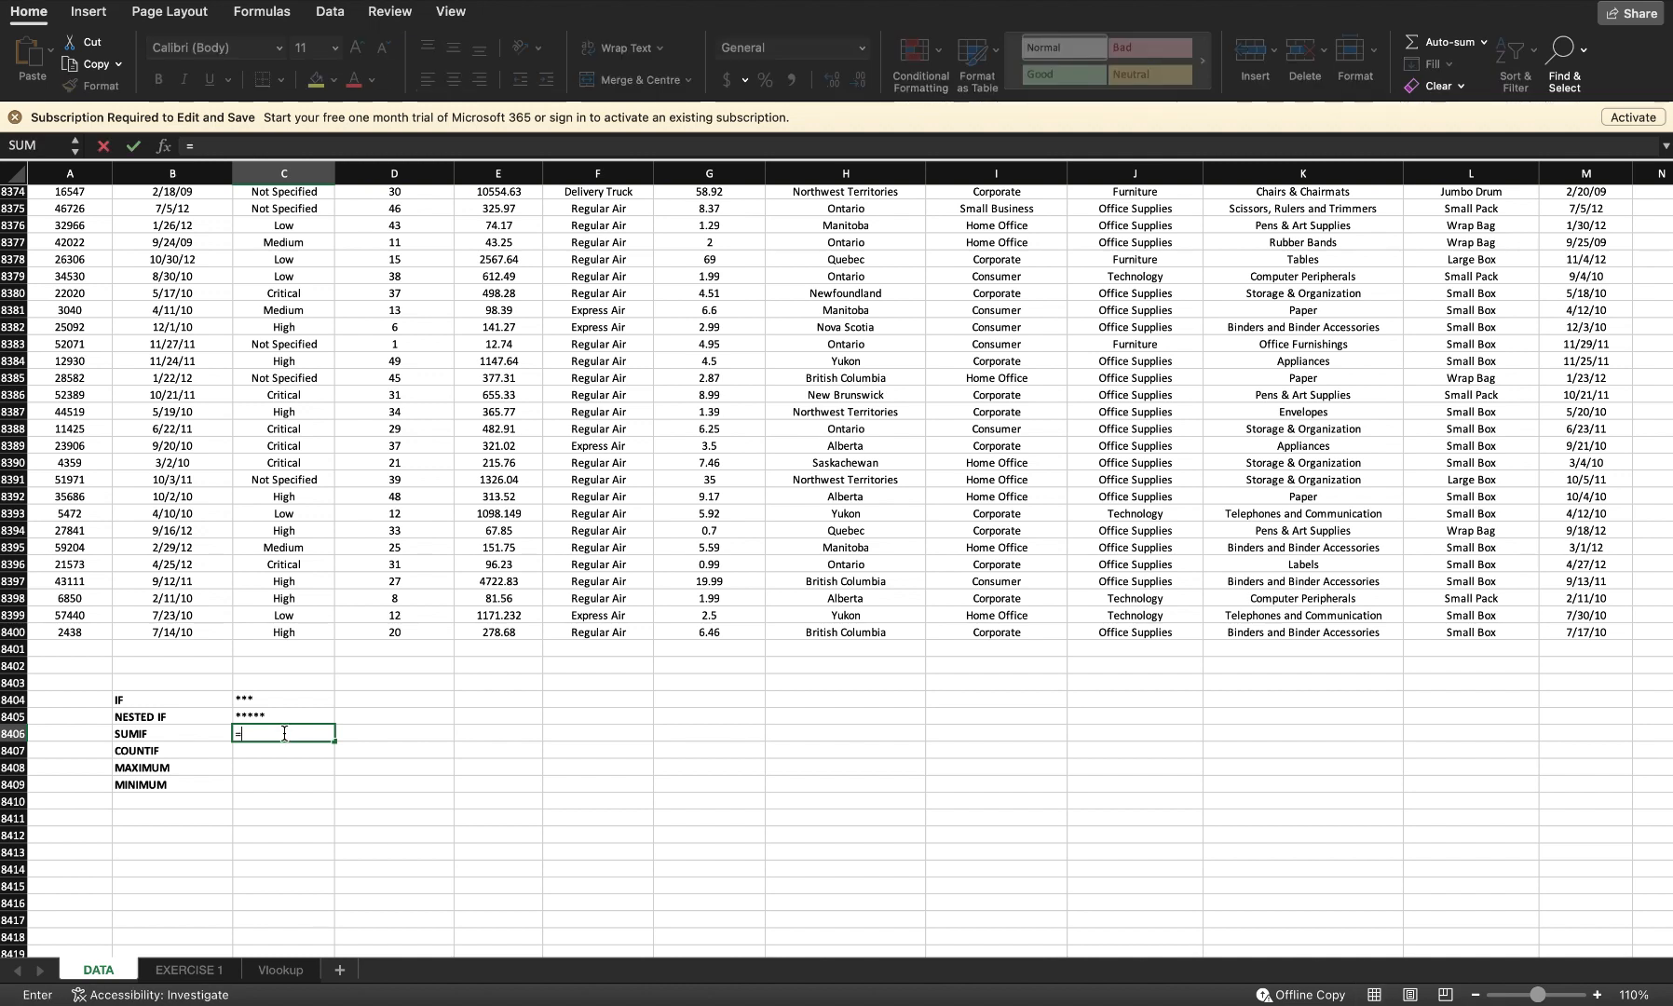
{"action": "type", "text": "sumif("}
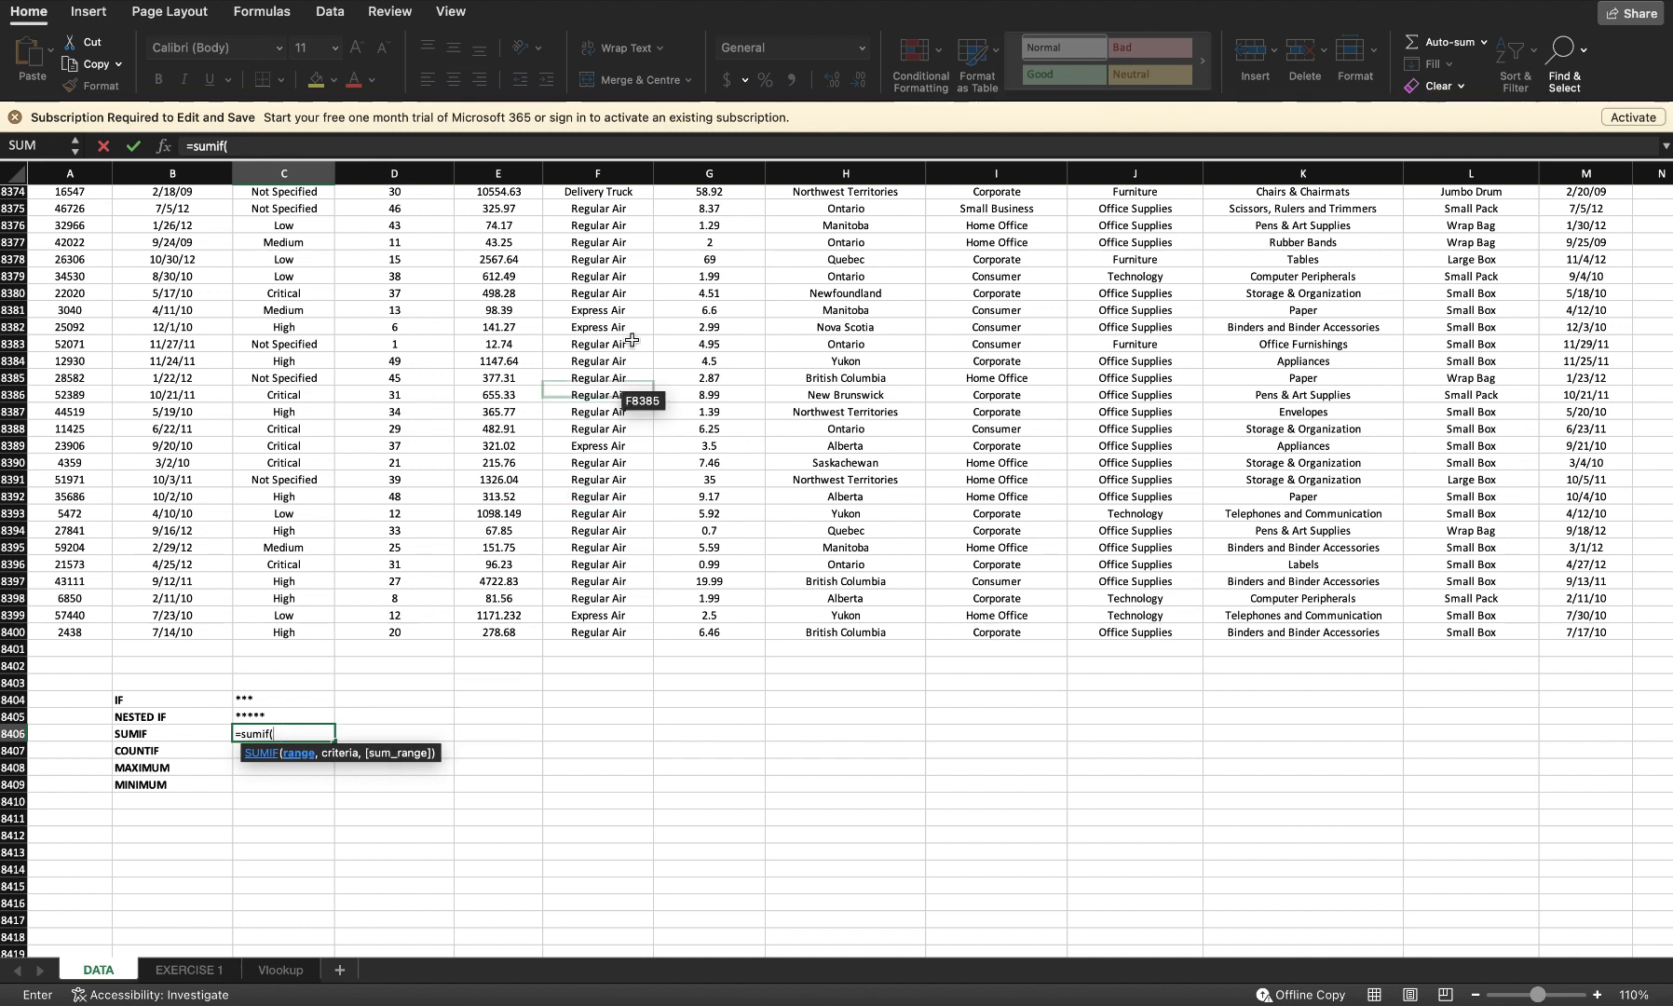
{"action": "left_click", "coordinate": [598, 176]}
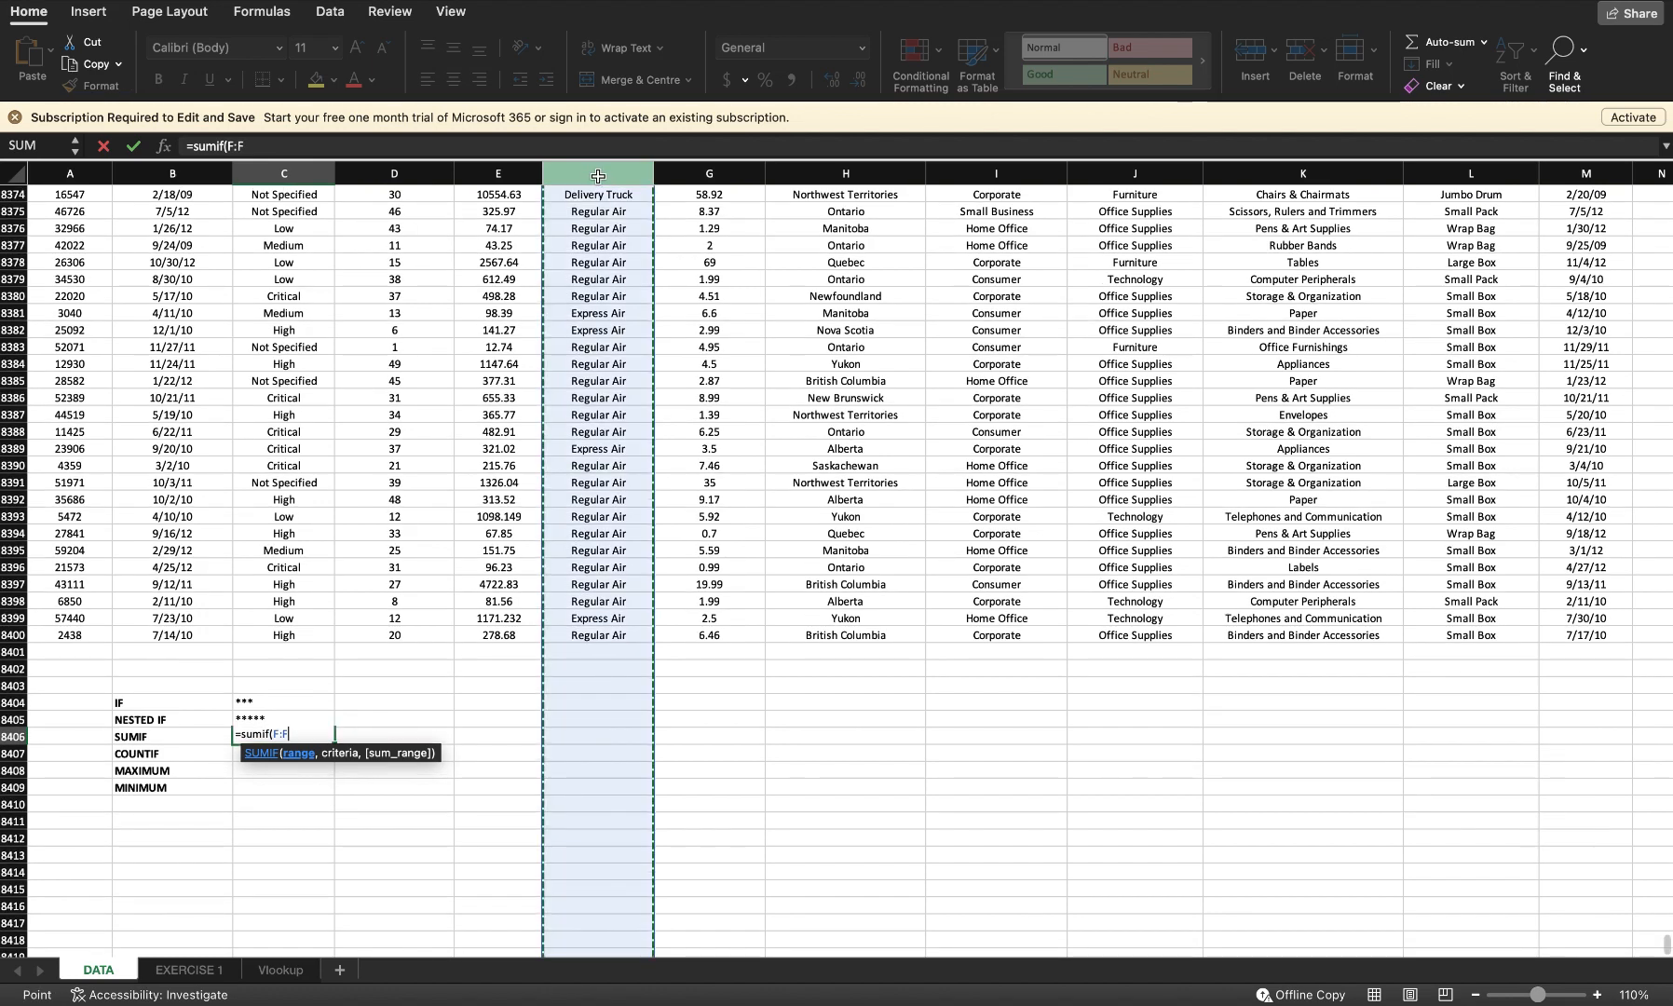
{"action": "type", "text": ","}
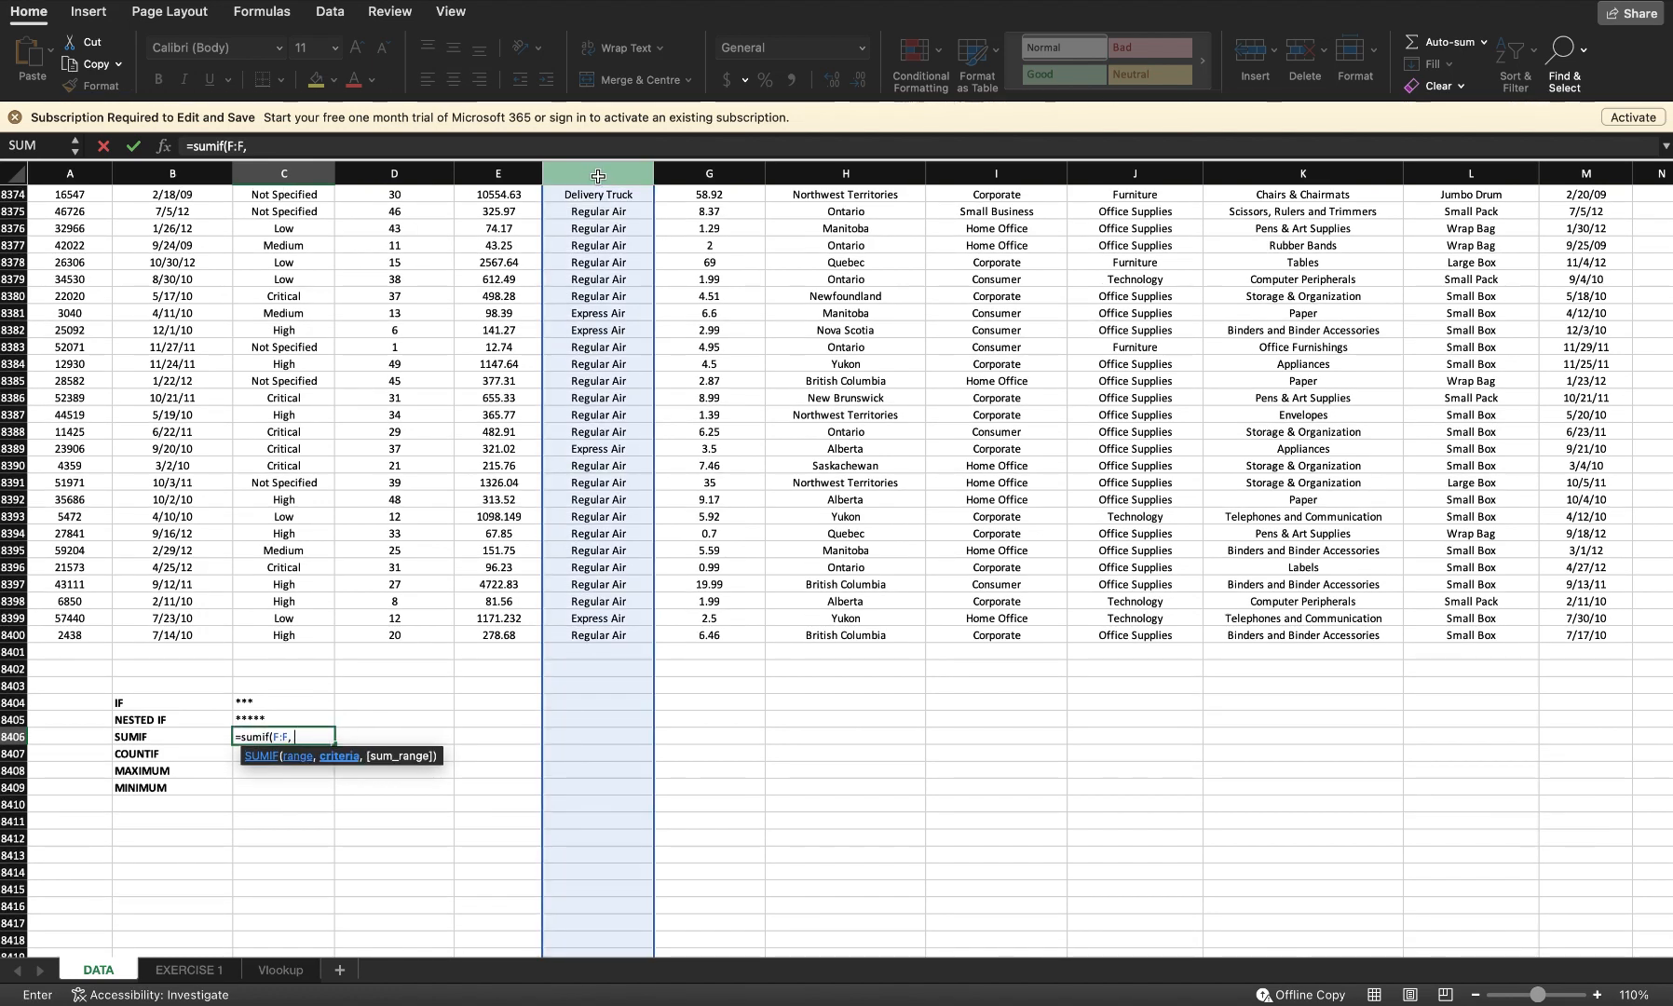
{"action": "type", "text": " \"Regular aIR"}
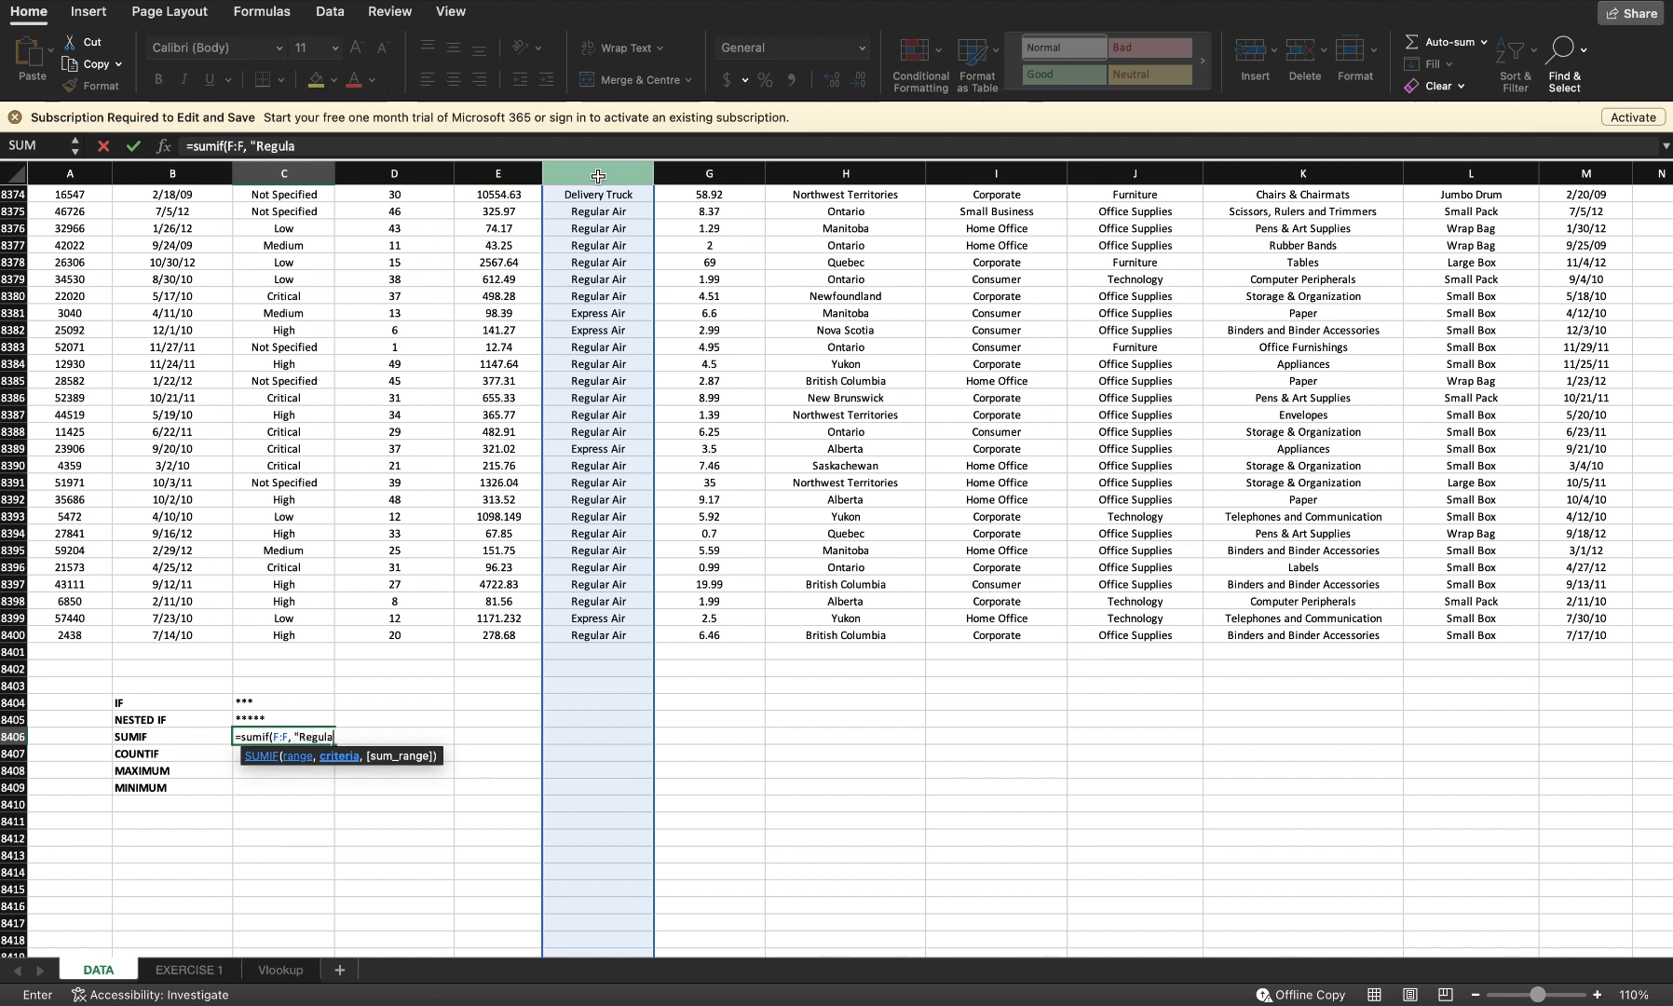
{"action": "key", "text": "BackSpace"}
{"action": "key", "text": "BackSpace"}
{"action": "key", "text": "BackSpace"}
{"action": "type", "text": "AIR"}
{"action": "key", "text": "BackSpace"}
{"action": "key", "text": "BackSpace"}
{"action": "type", "text": "ir\""}
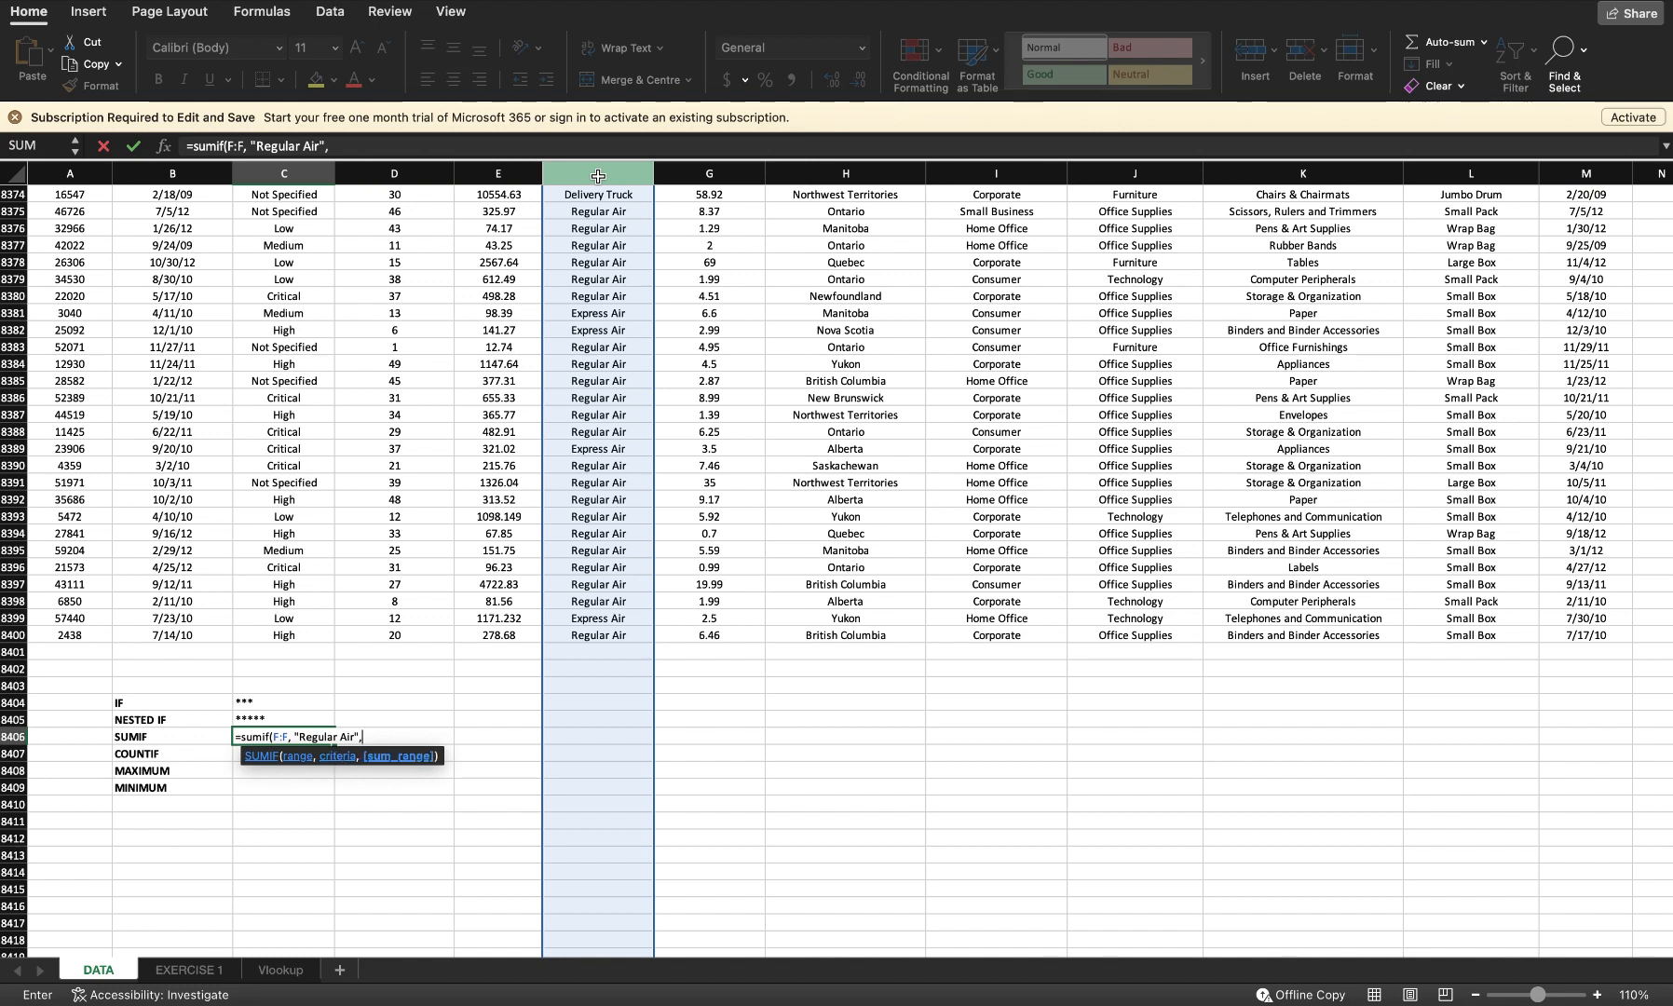
Step: Add E2:E8400 as the sum range and enter the SUMIF formula
{"action": "type", "text": ","}
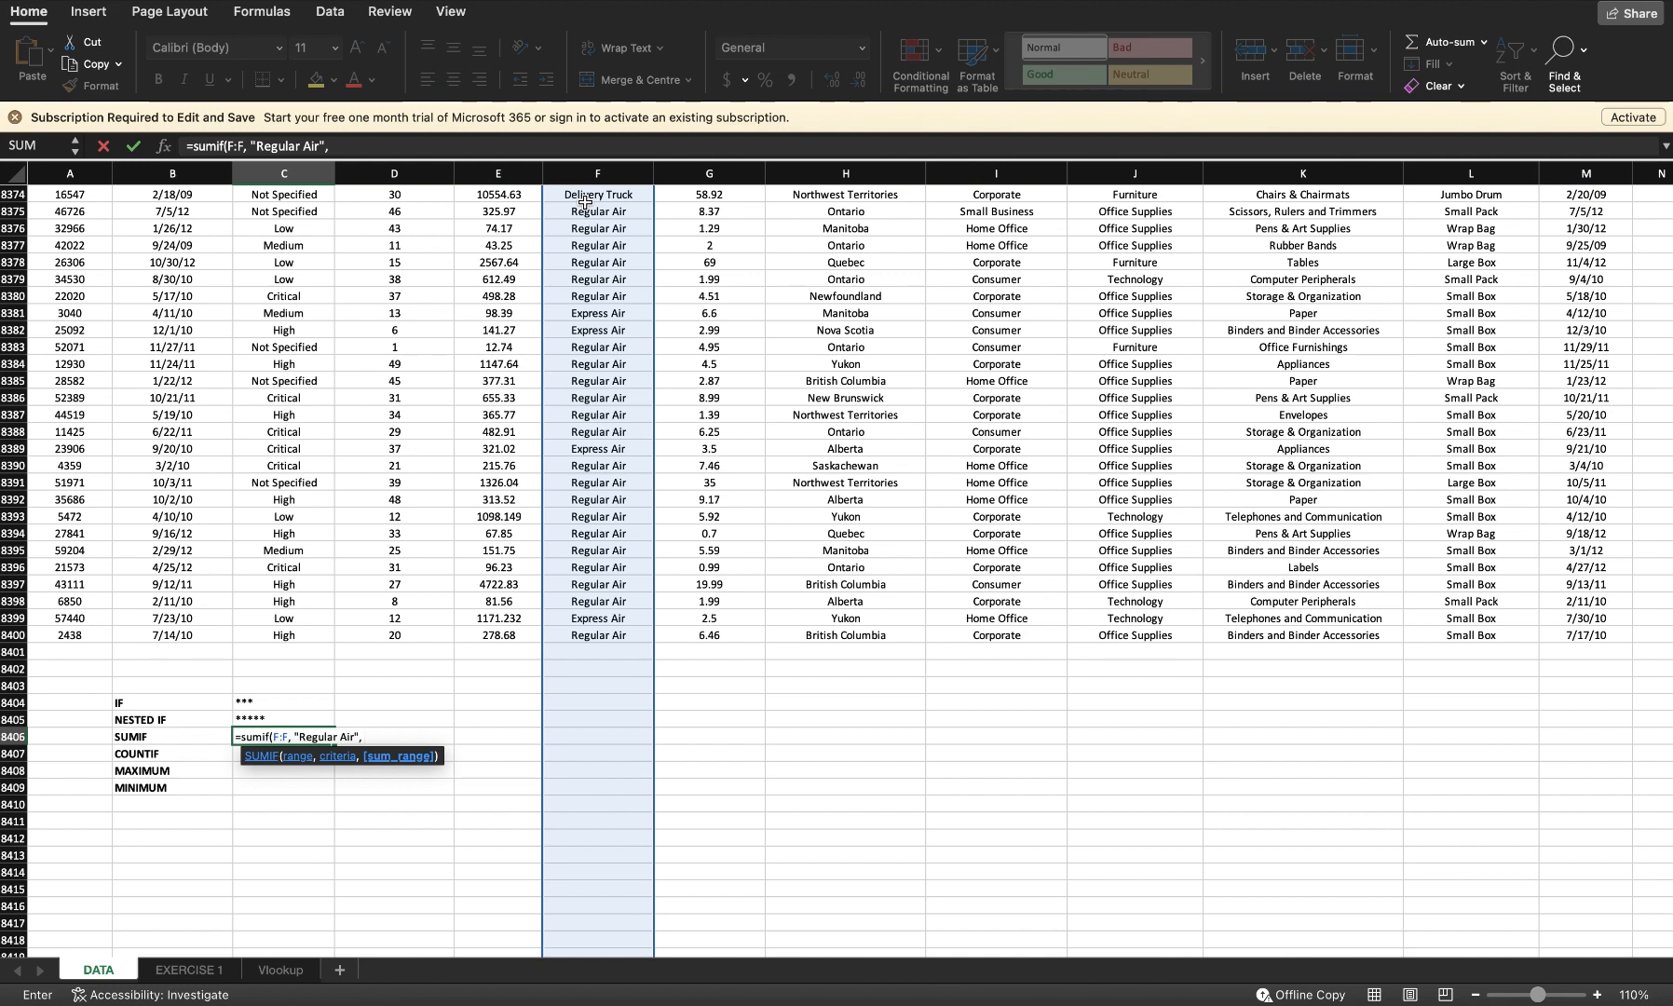
{"action": "type", "text": " e2:e"}
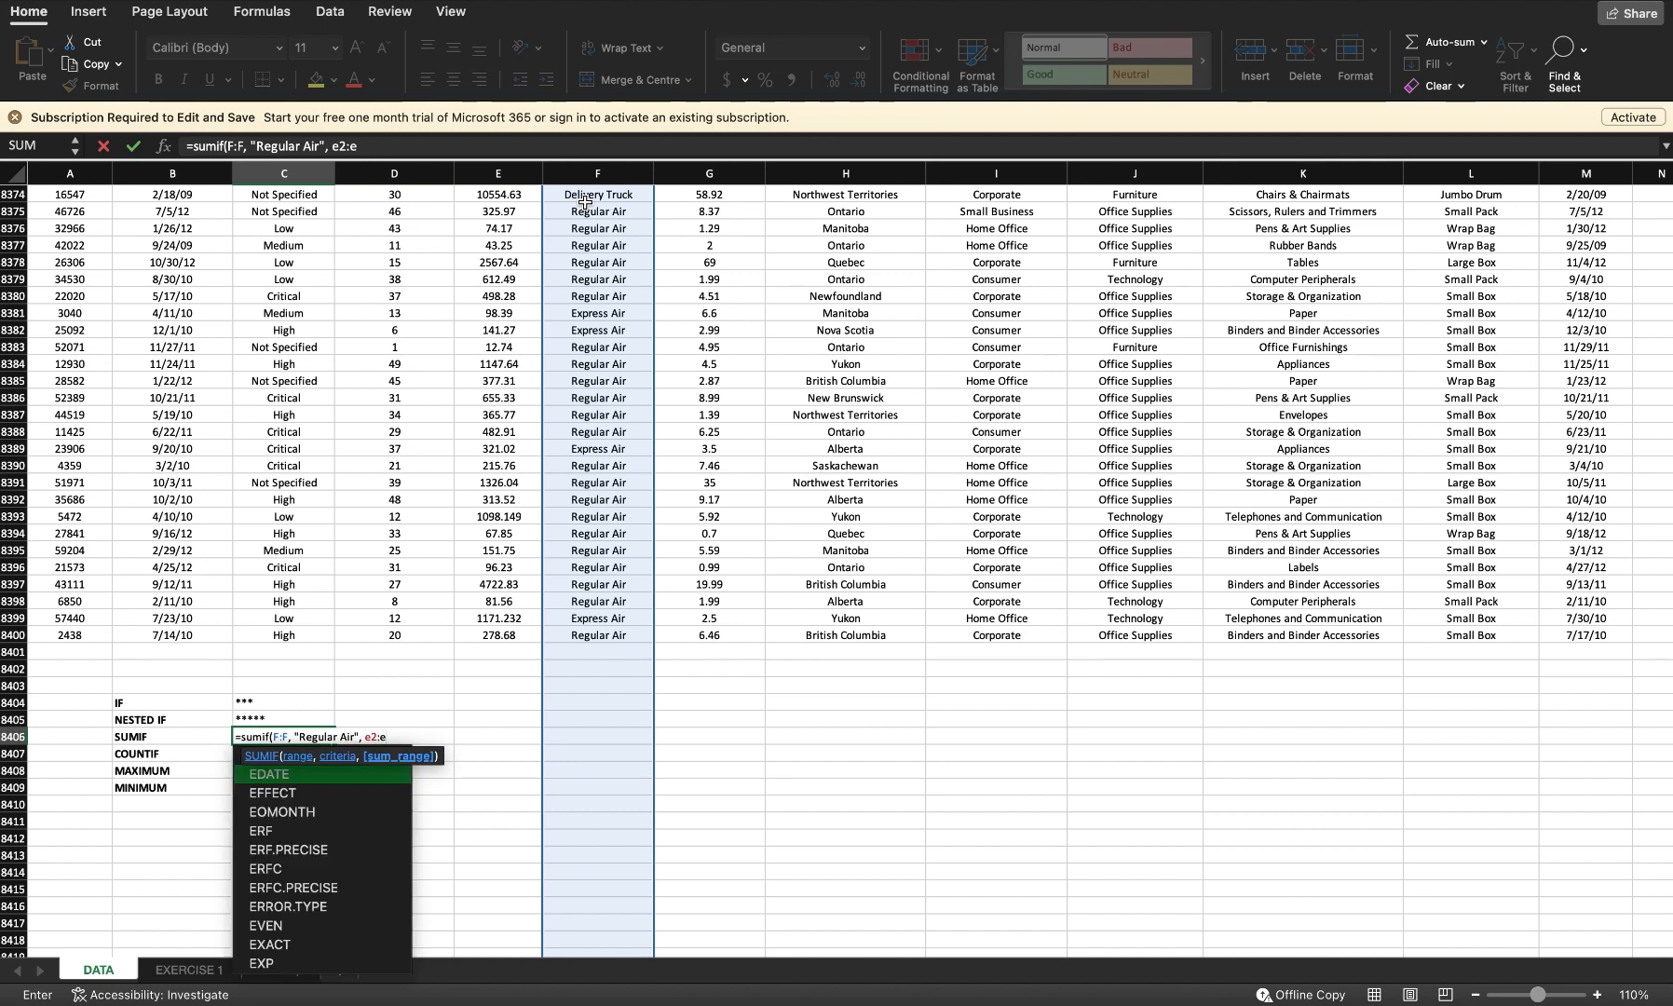
{"action": "type", "text": "8400)"}
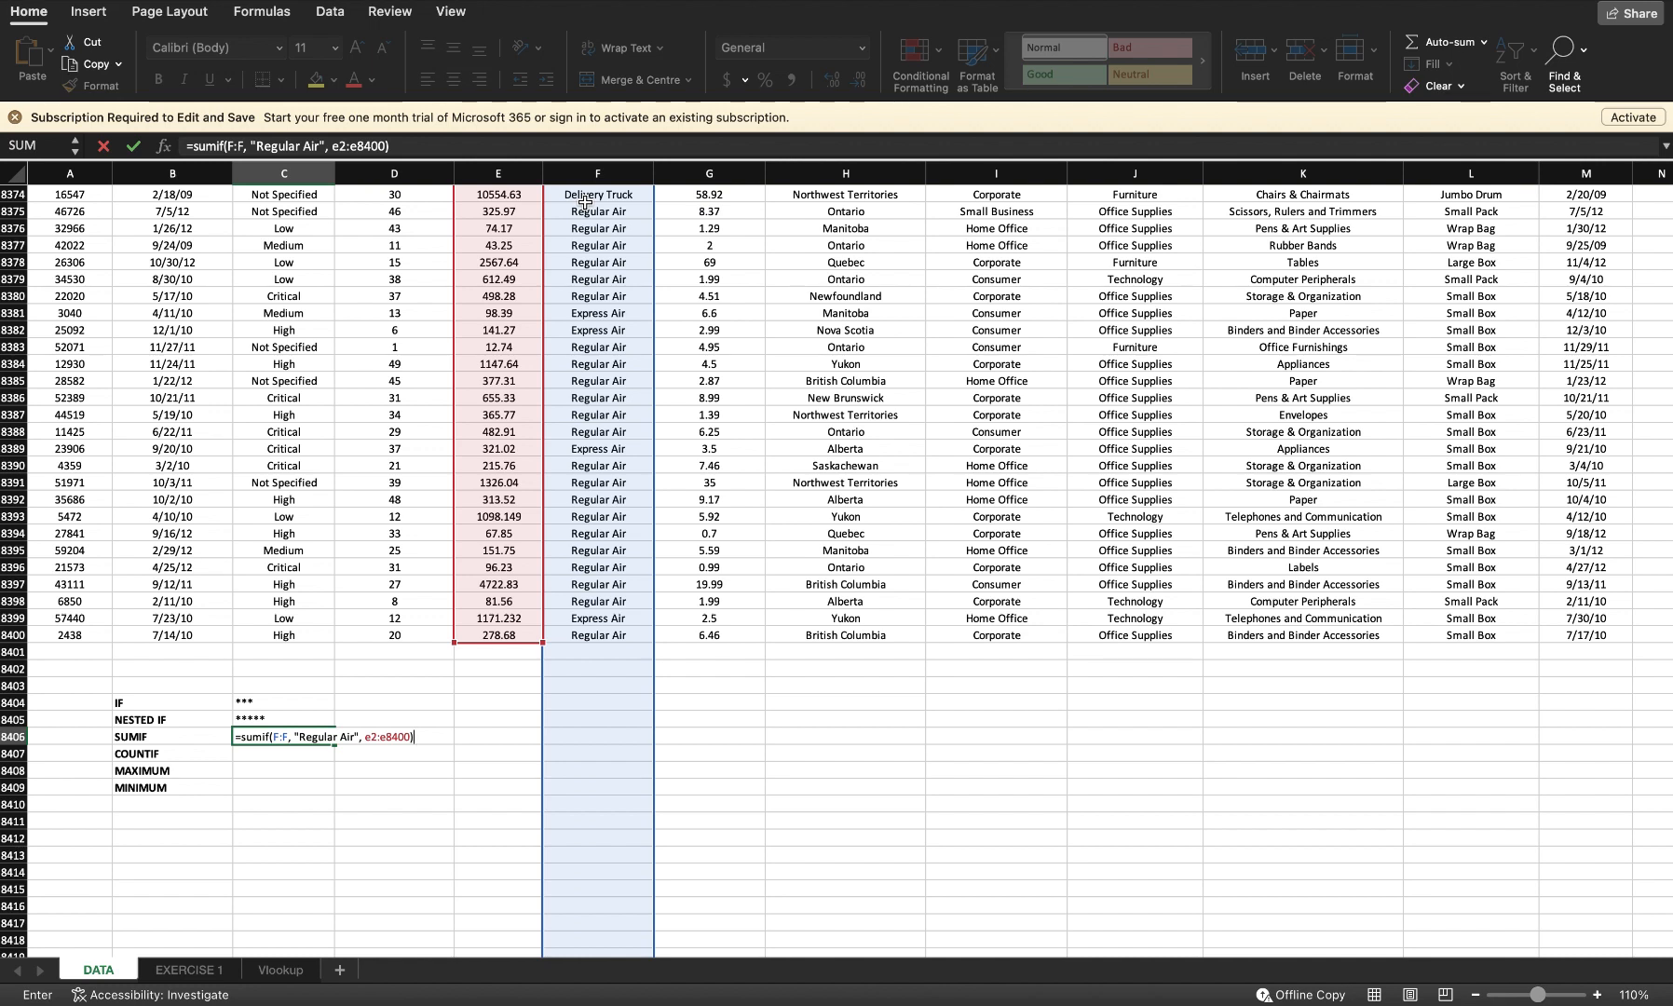
{"action": "key", "text": "Return"}
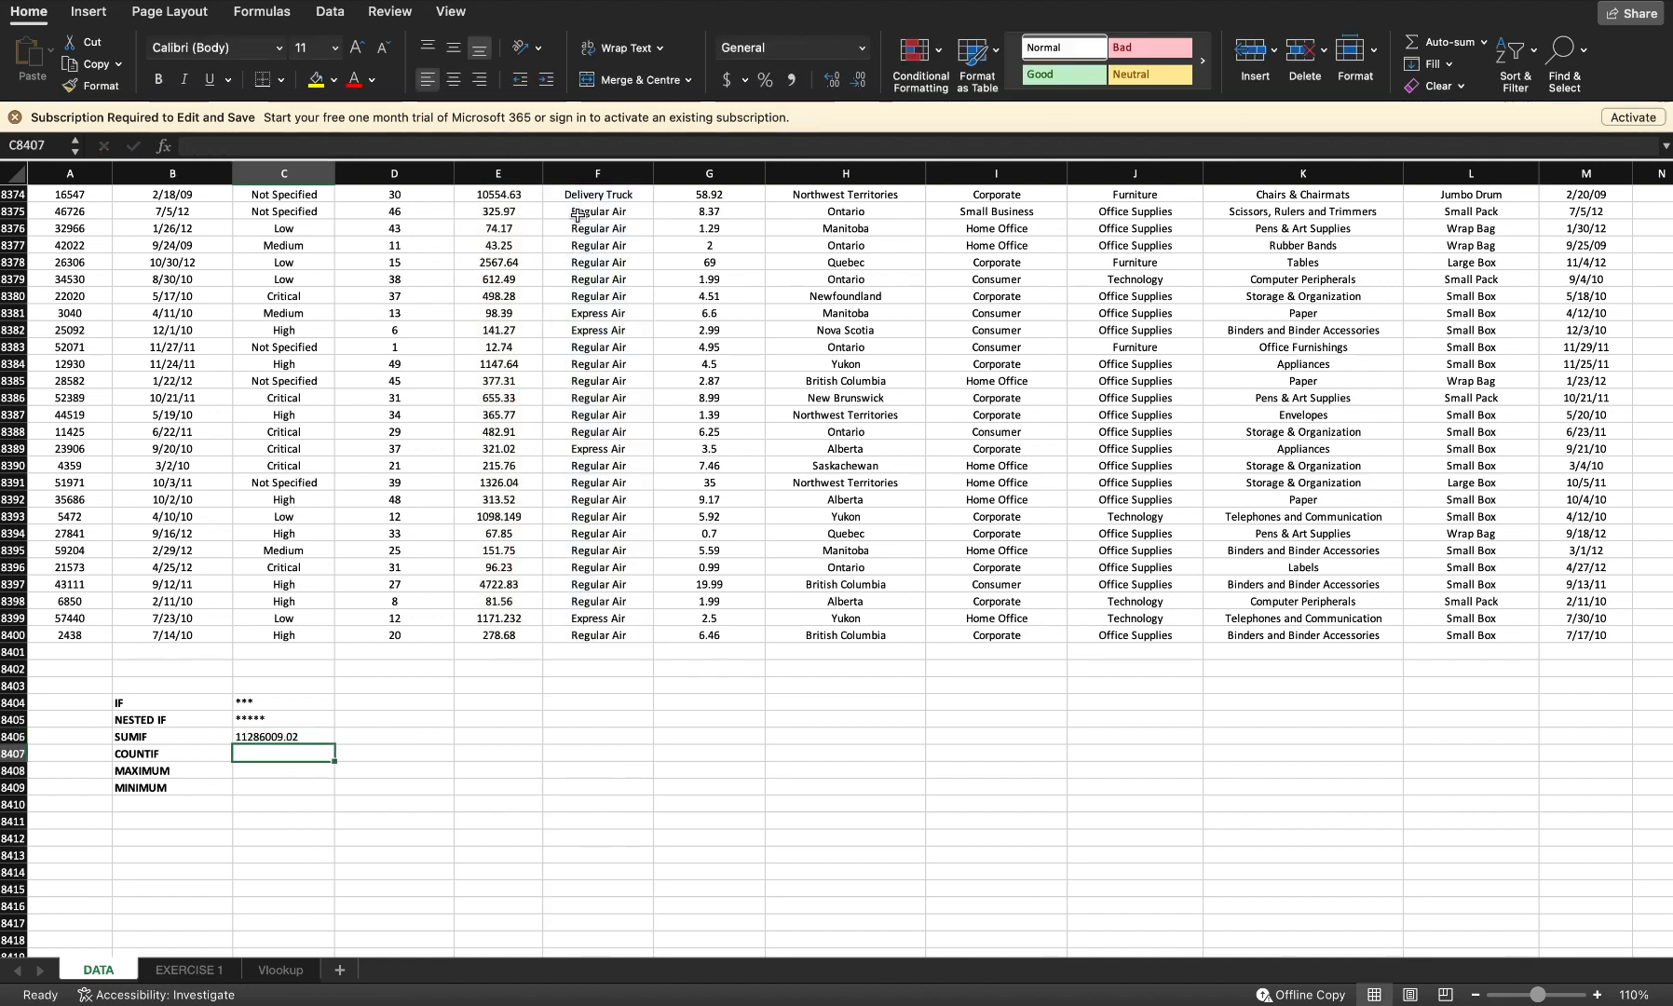
Step: Apply the comma number format to the SUMIF result
{"action": "left_click", "coordinate": [285, 736]}
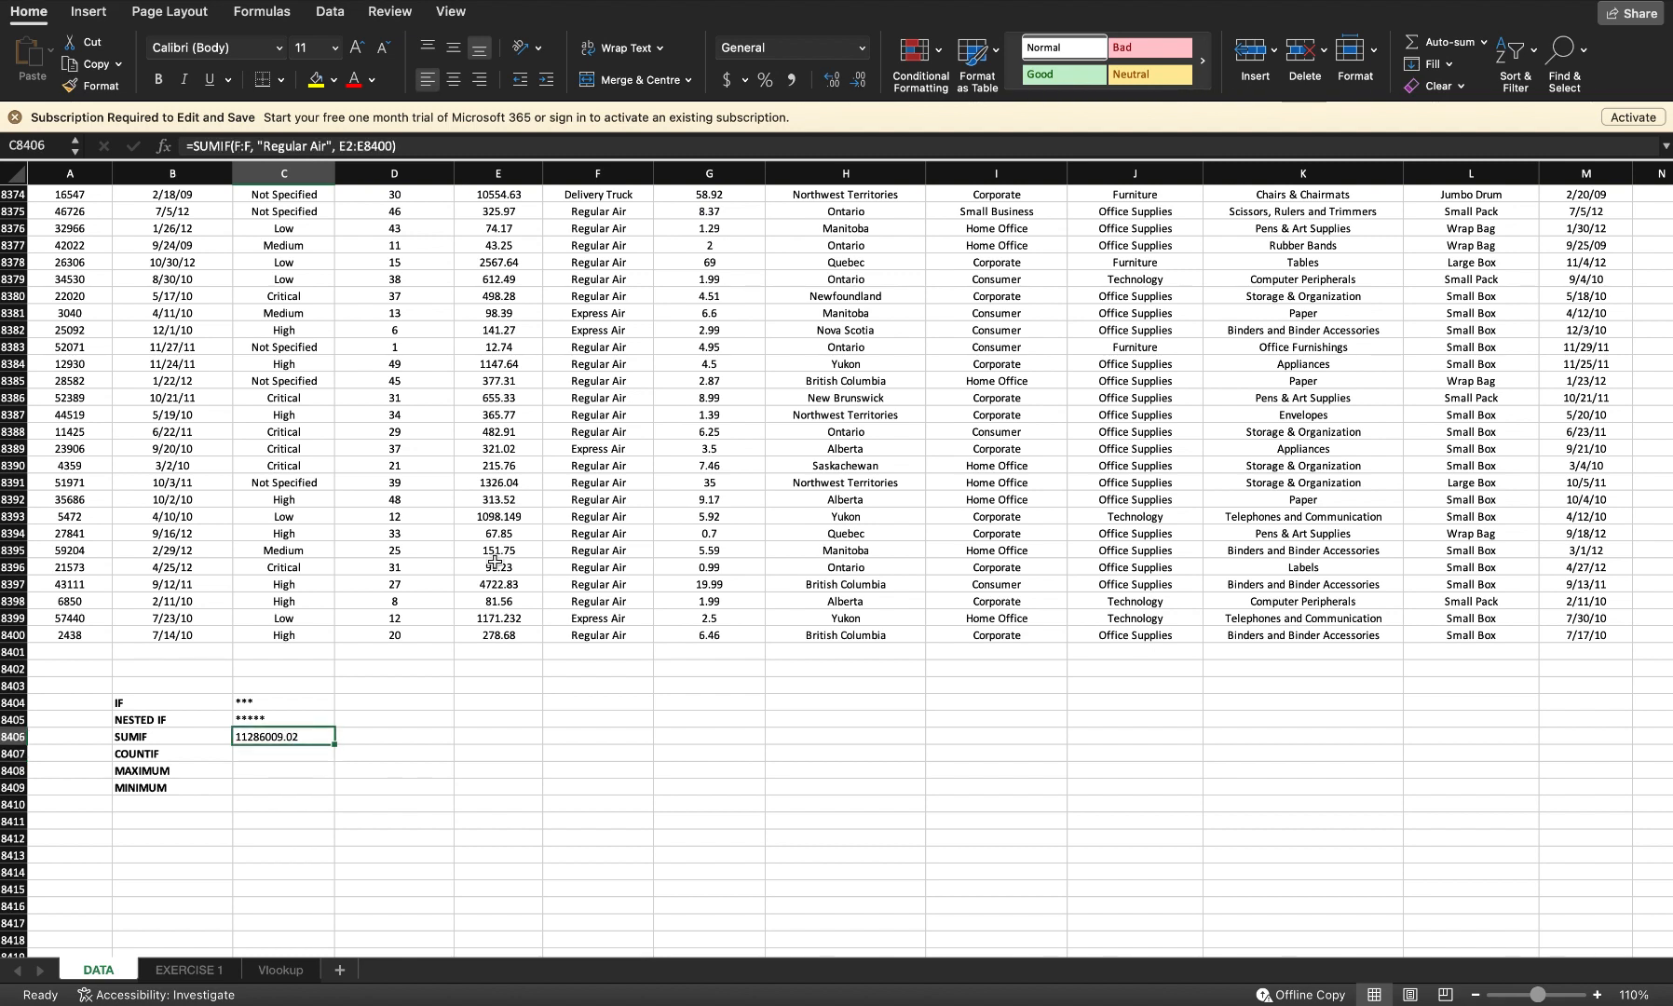
{"action": "left_click", "coordinate": [792, 88]}
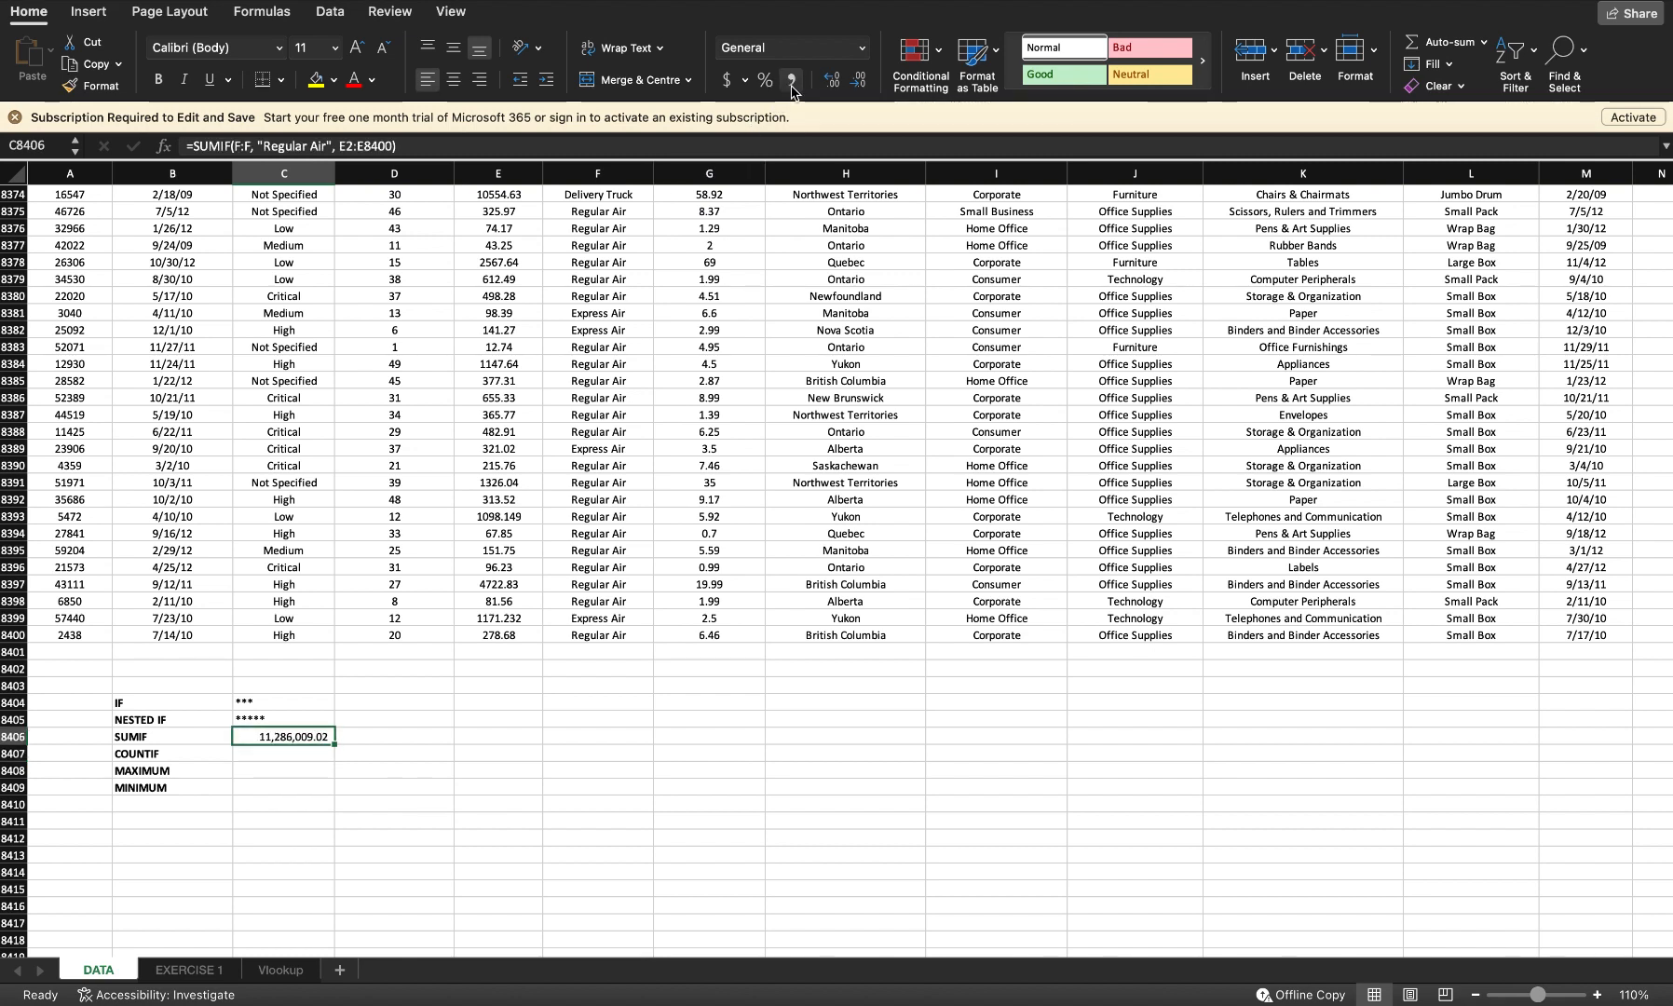
{"action": "left_click", "coordinate": [511, 615]}
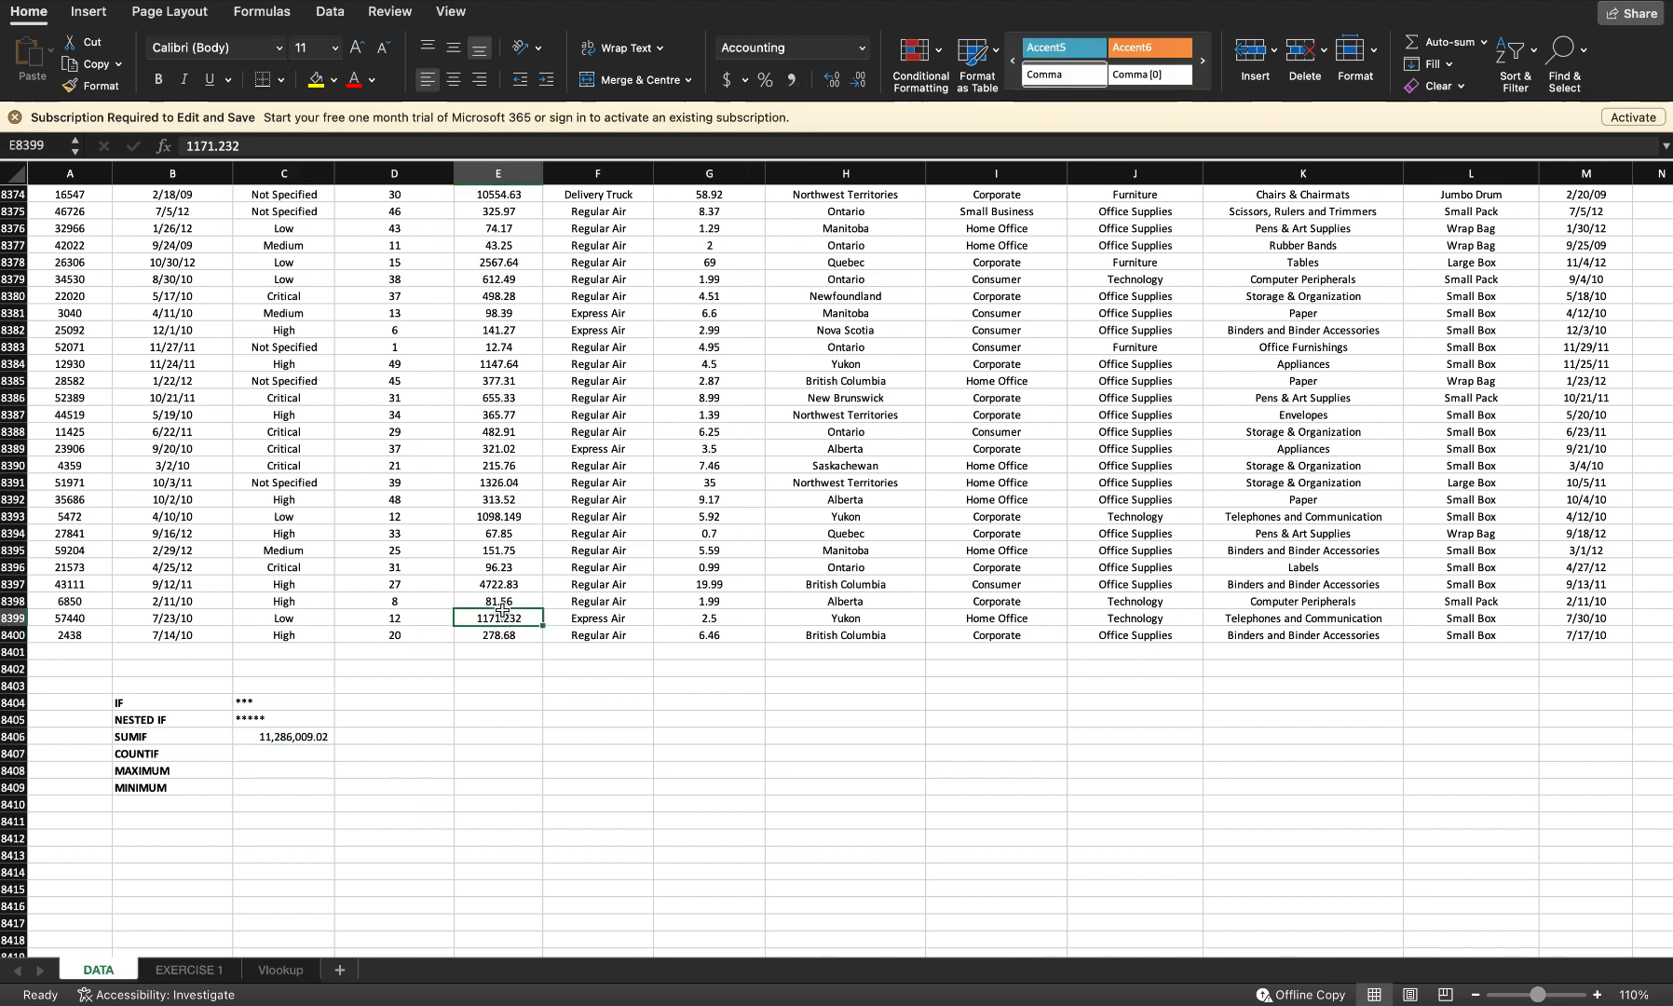
{"action": "key", "text": "super+Up"}
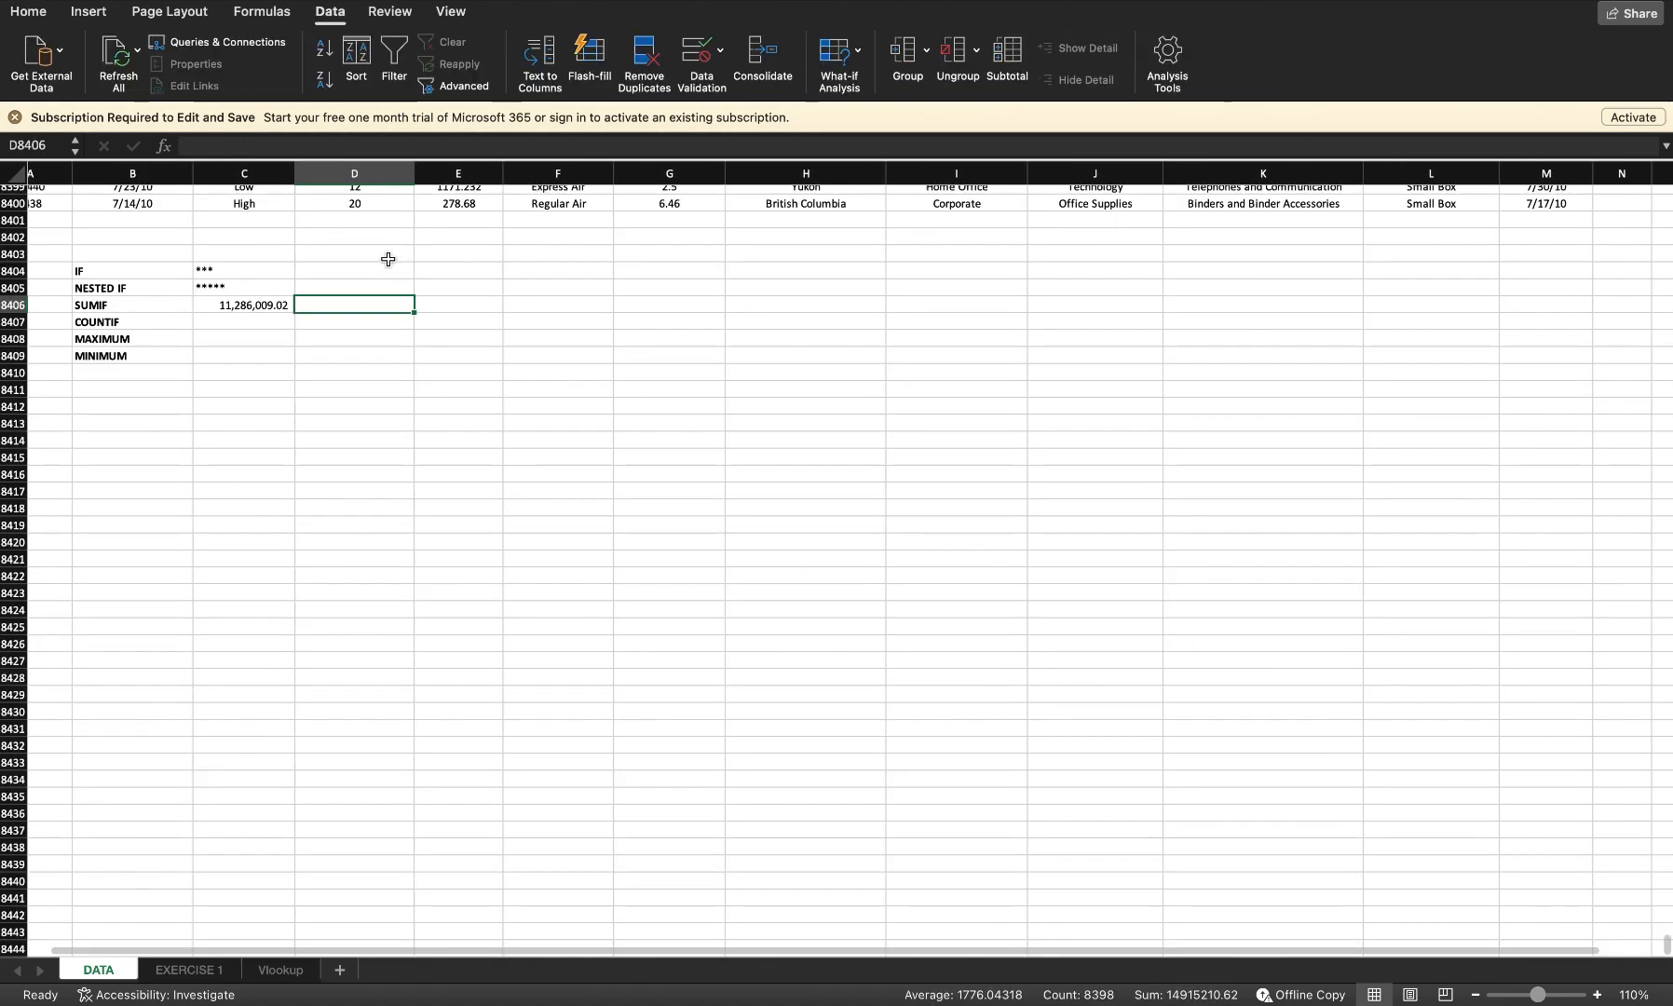
Step: Start a second SUMIF beside the first SUMIF result, using F2:F8400 as the range
{"action": "scroll", "coordinate": [388, 258], "scroll_direction": "up", "scroll_amount": 3}
{"action": "scroll", "coordinate": [388, 258], "scroll_direction": "up", "scroll_amount": 2}
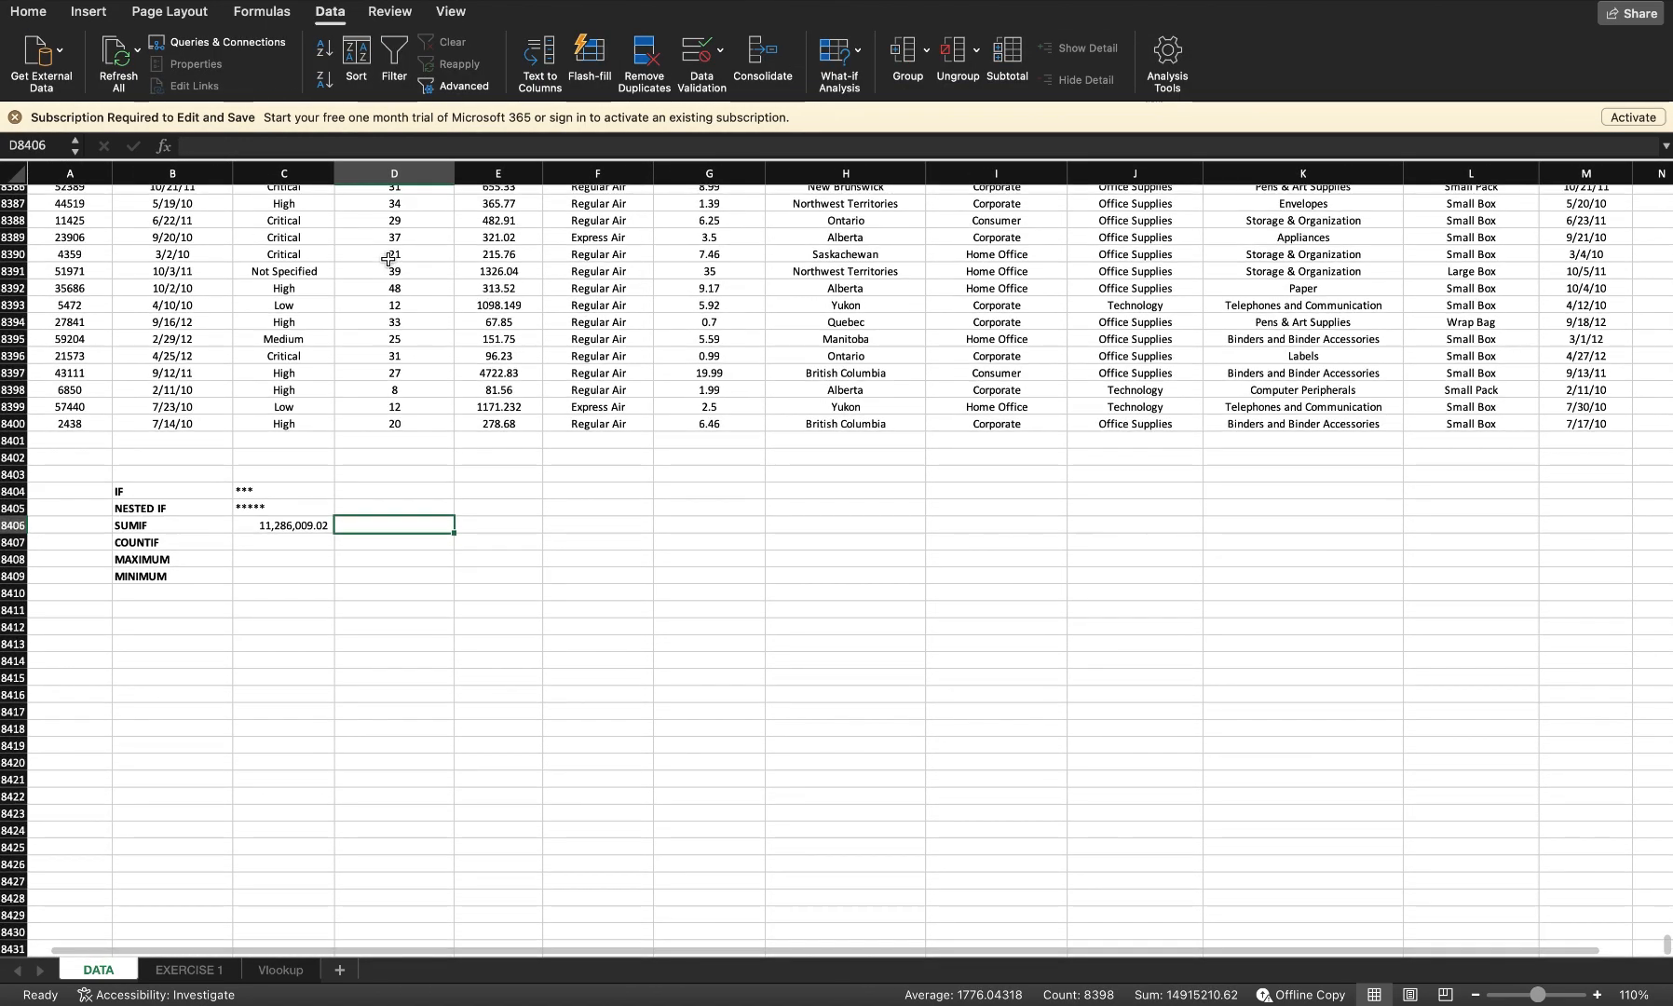
{"action": "type", "text": "="}
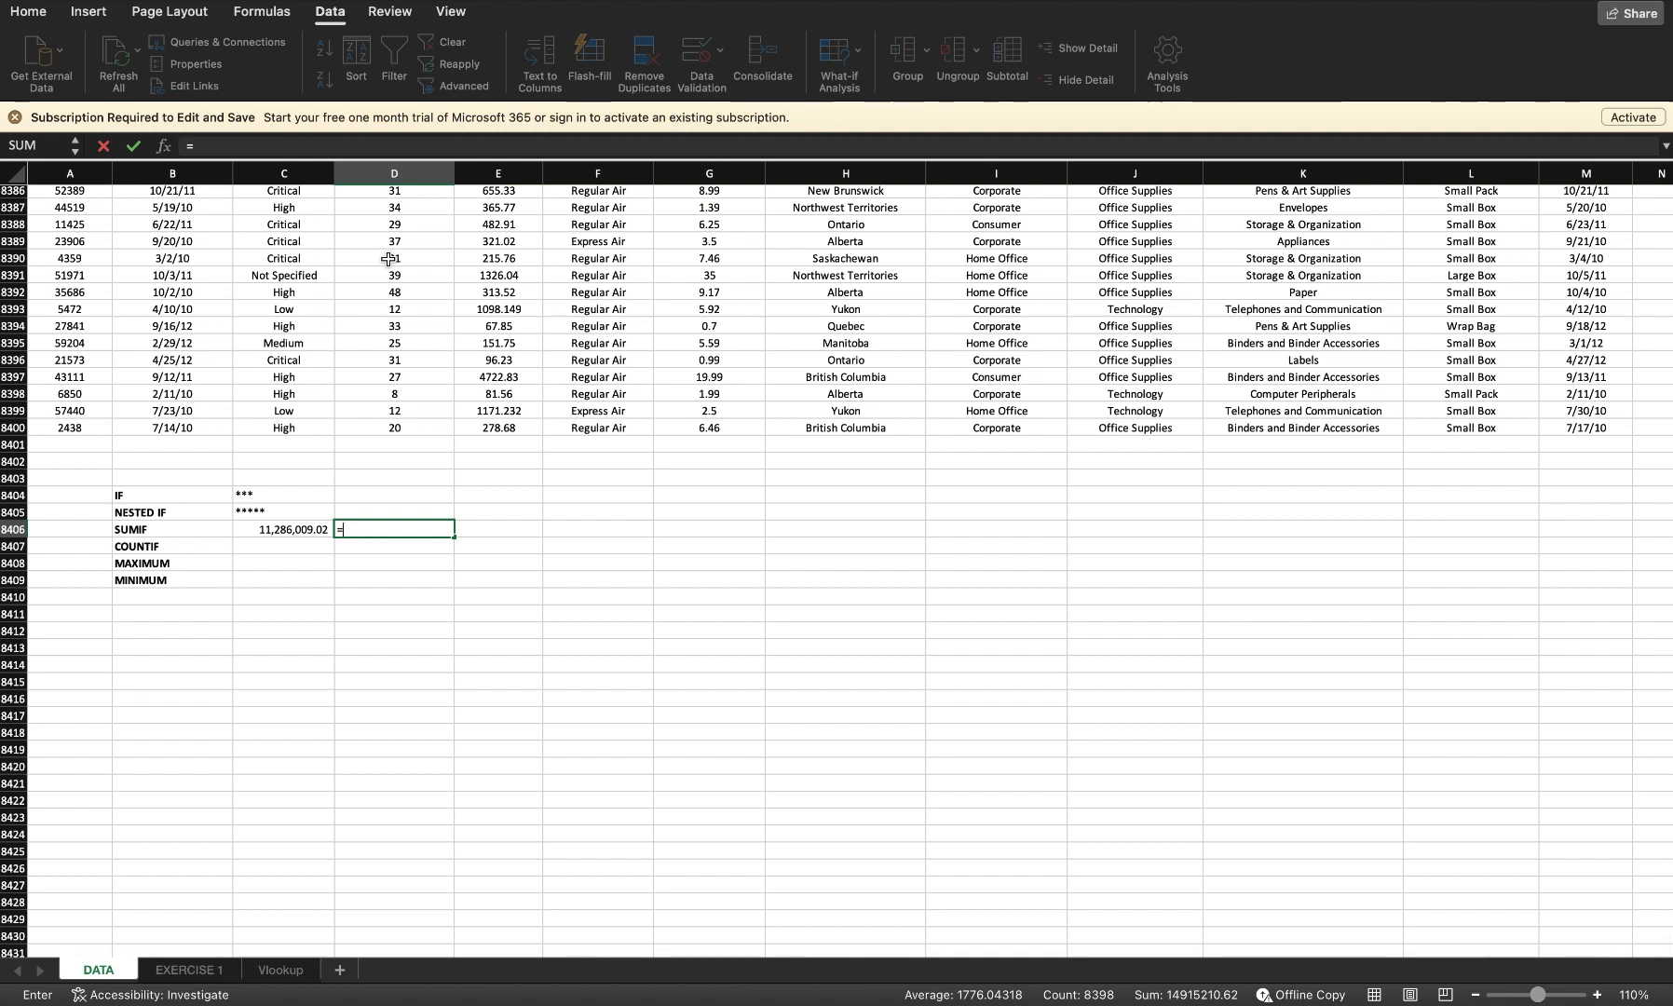
{"action": "type", "text": "sumif"}
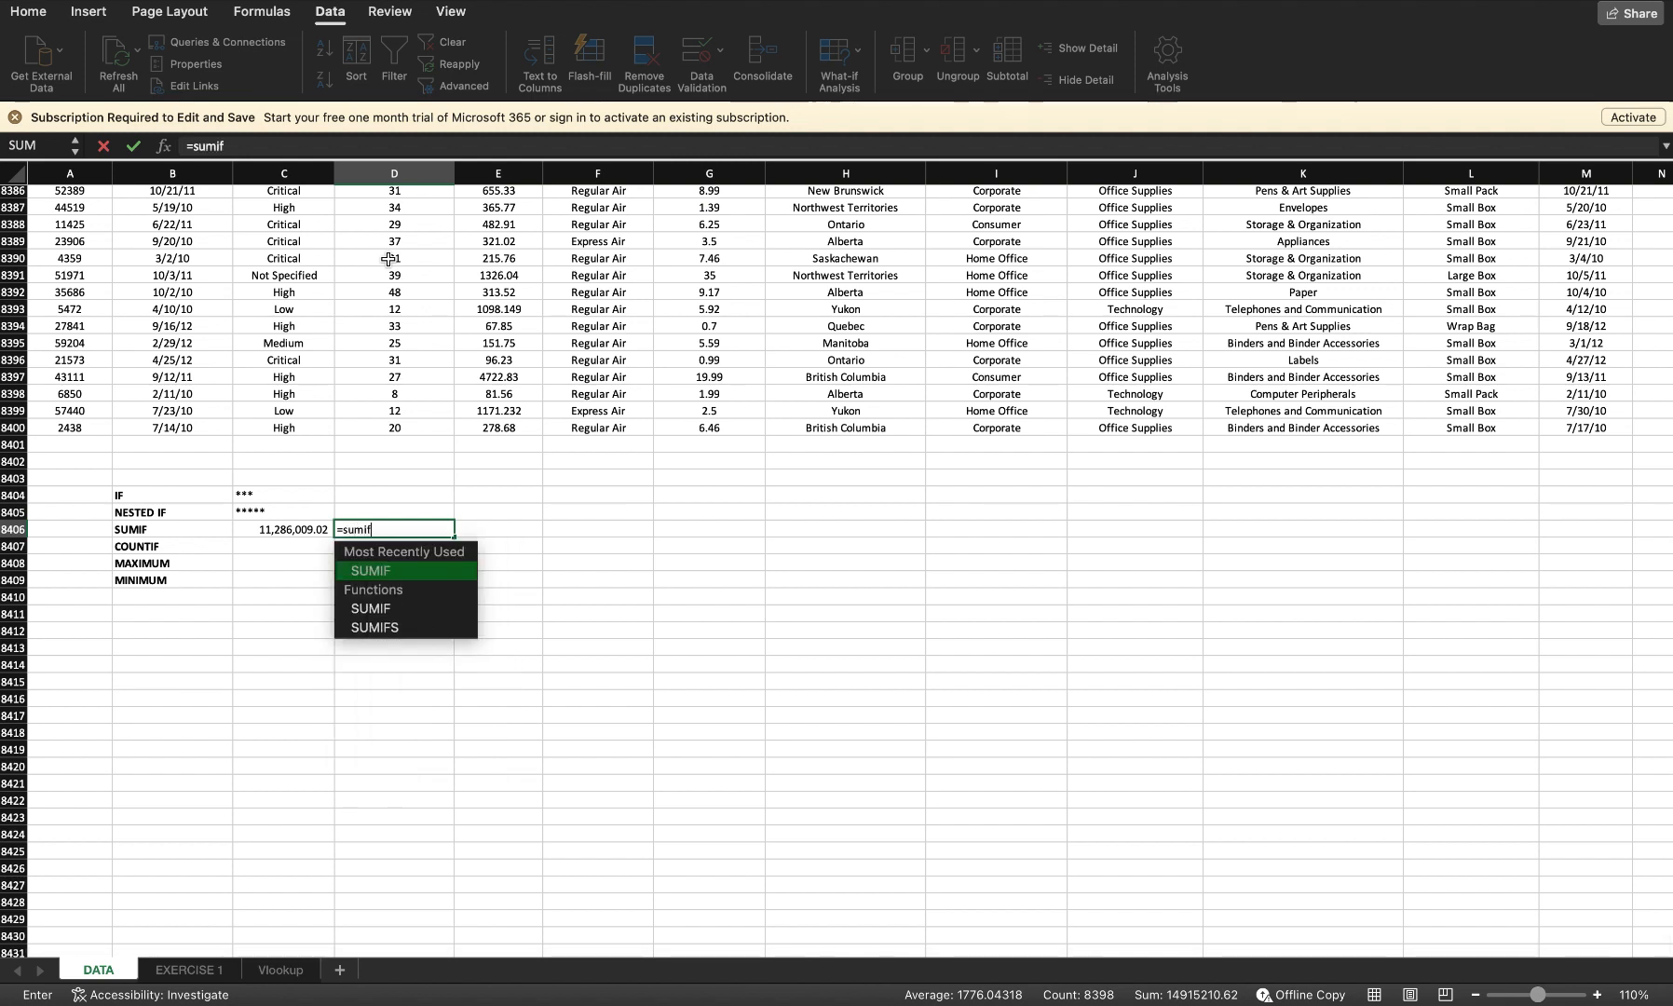
{"action": "type", "text": "("}
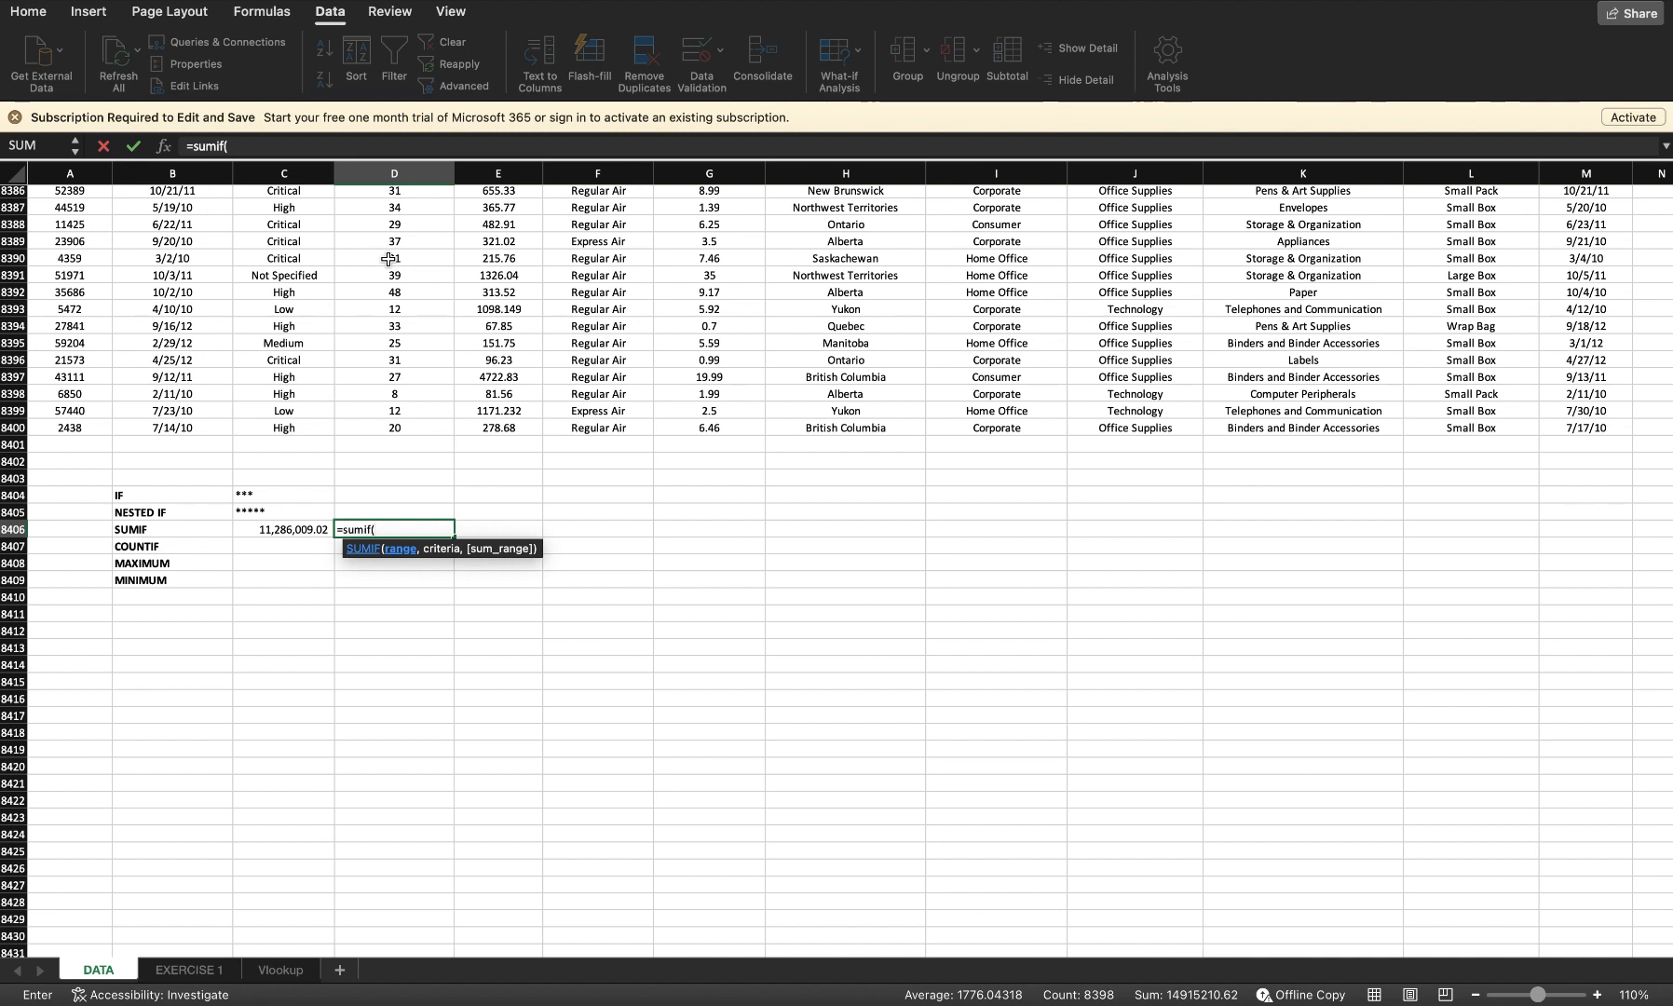
{"action": "type", "text": "f2:f840"}
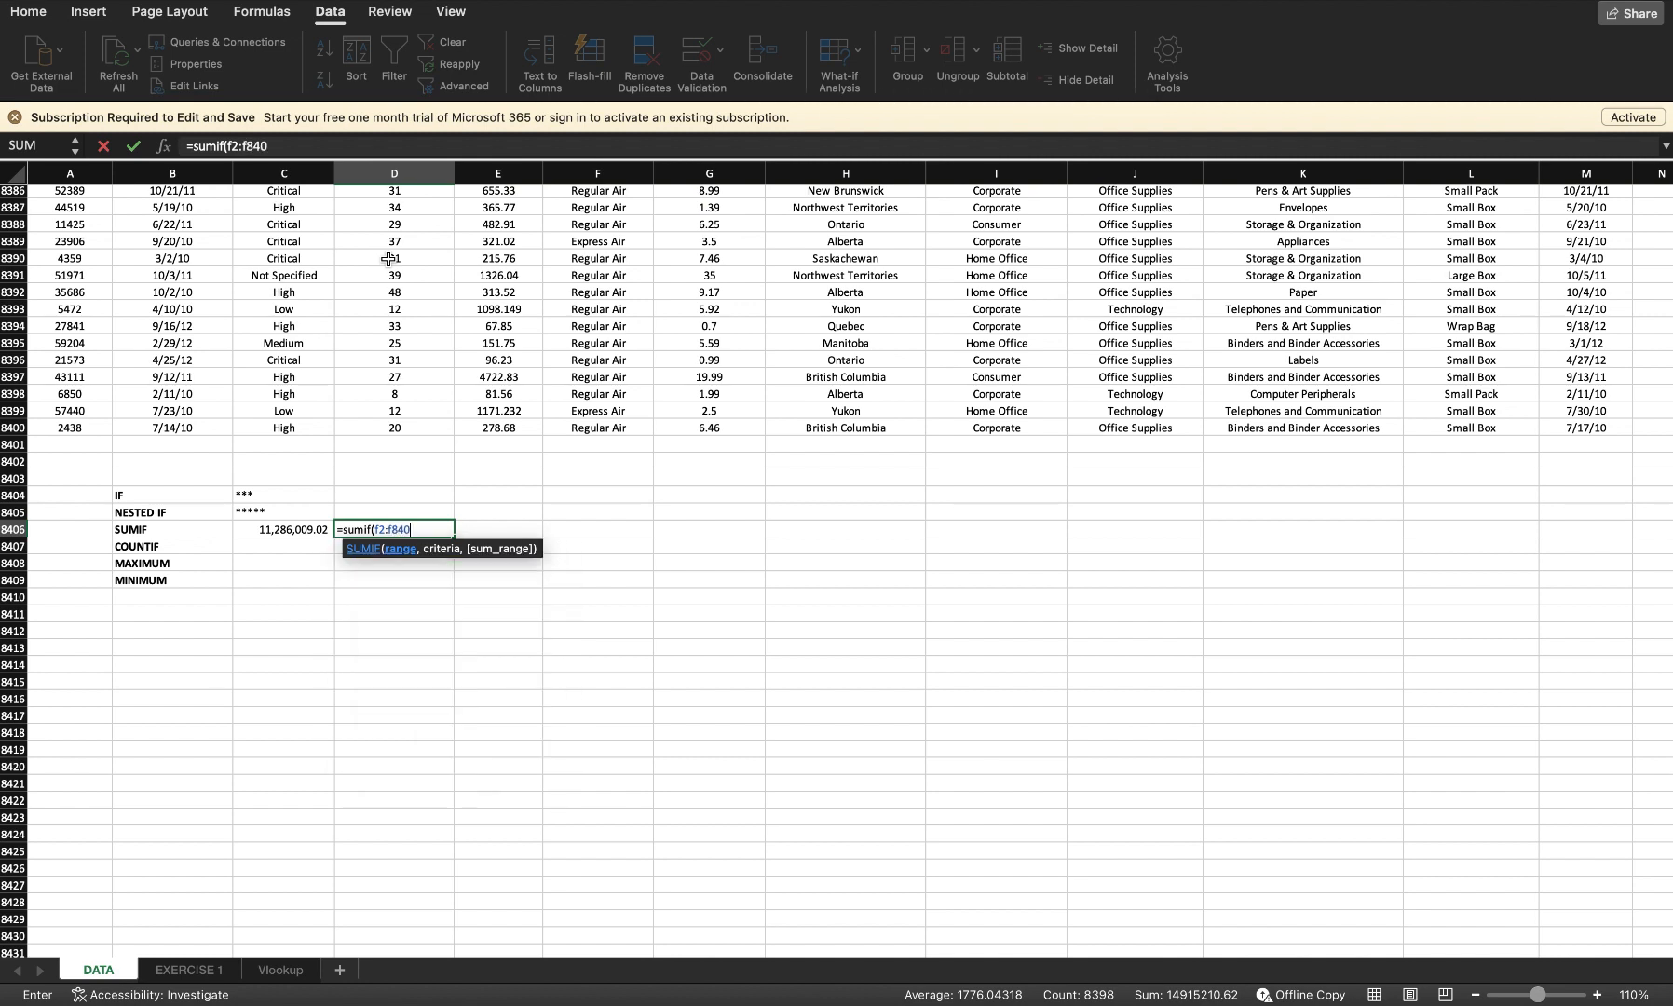
{"action": "type", "text": "0,"}
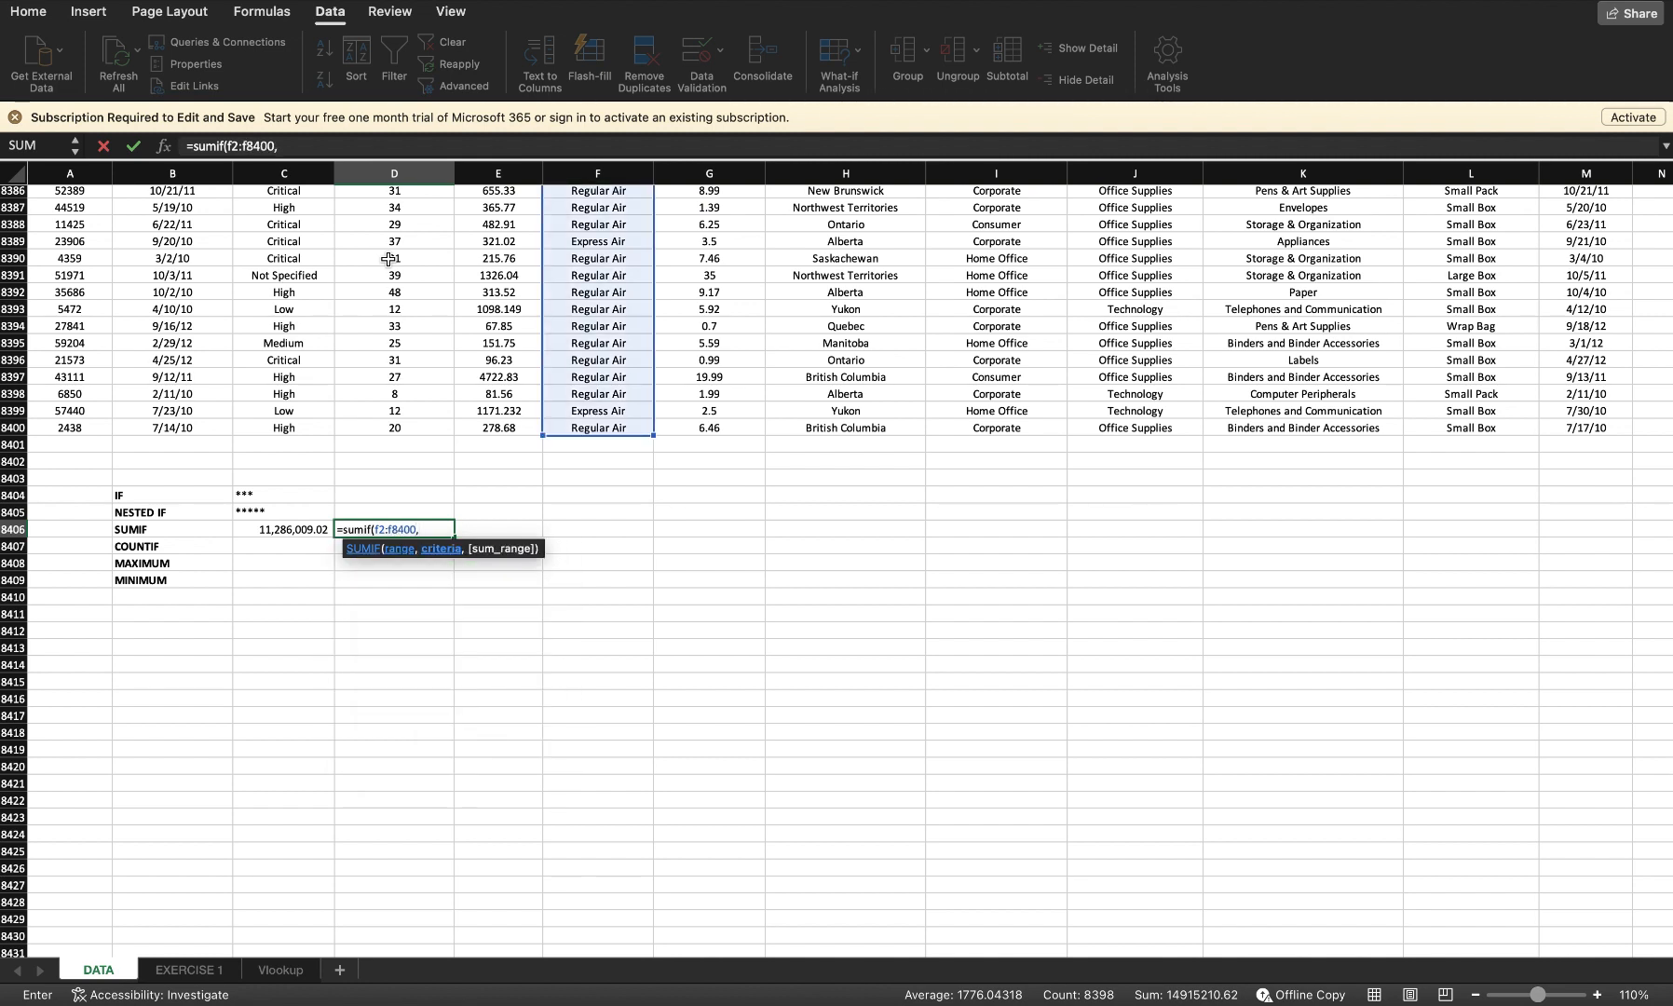
{"action": "type", "text": " \"Express a"}
Step: Add "Express Air" as the criteria and E2:E8400 as the sum range, and enter the SUMIF formula
{"action": "key", "text": "BackSpace"}
{"action": "type", "text": "Air\", "}
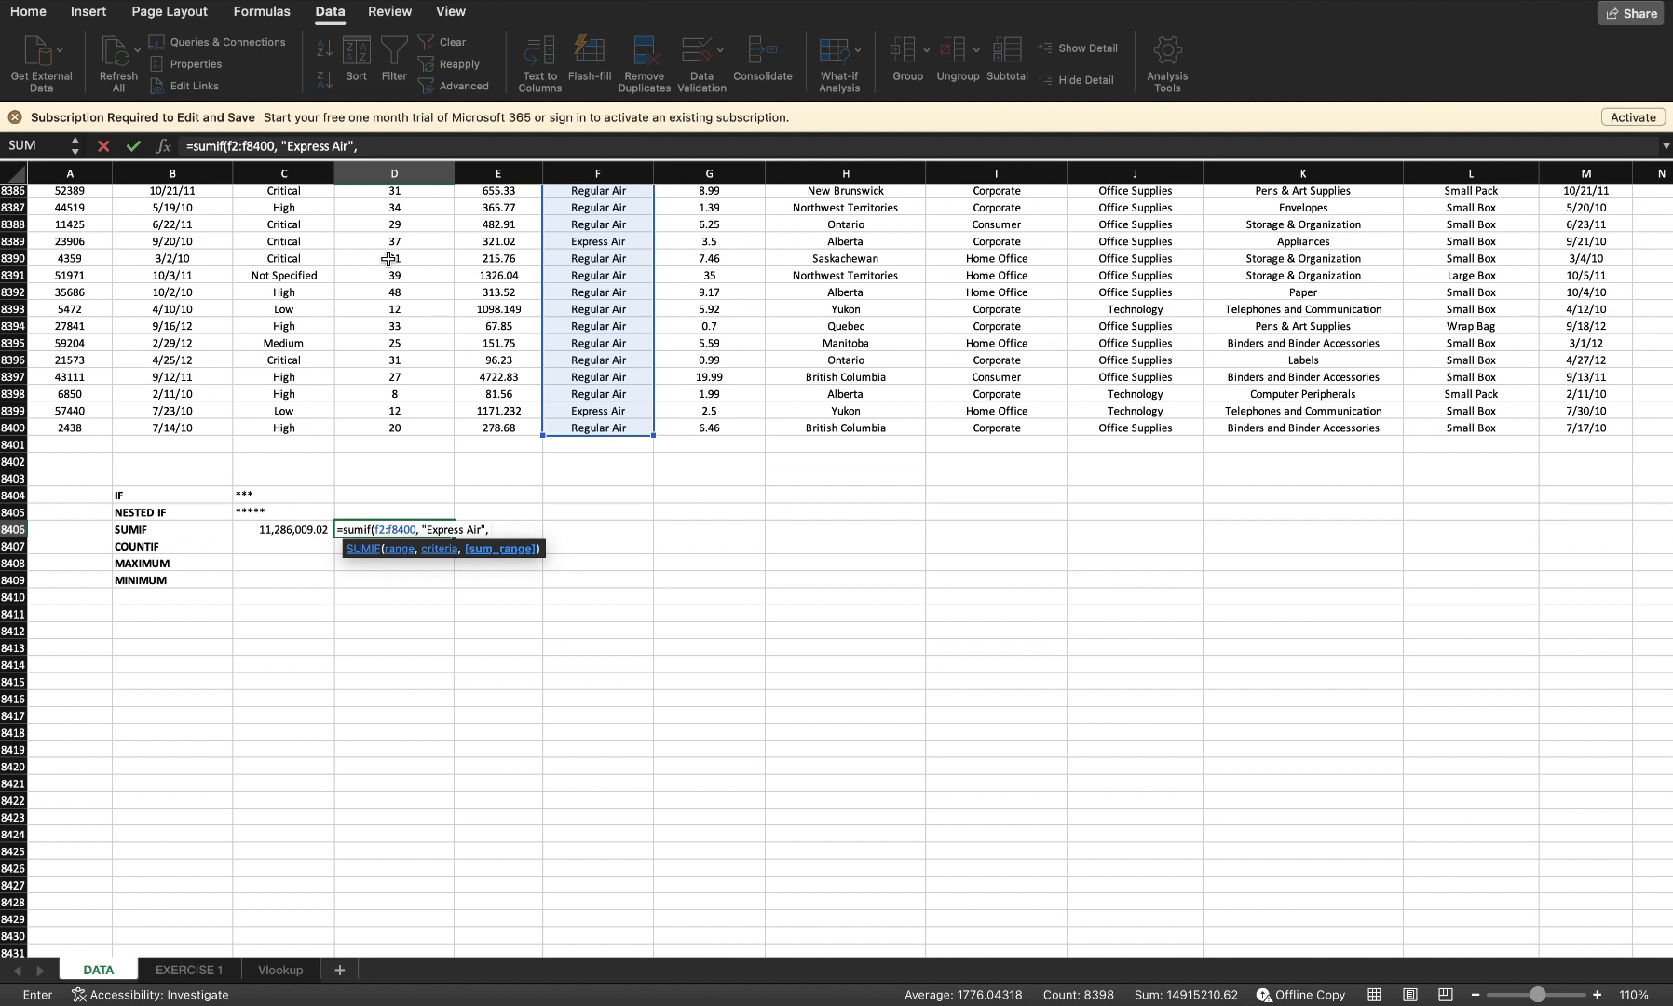
{"action": "type", "text": "E2:E8400"}
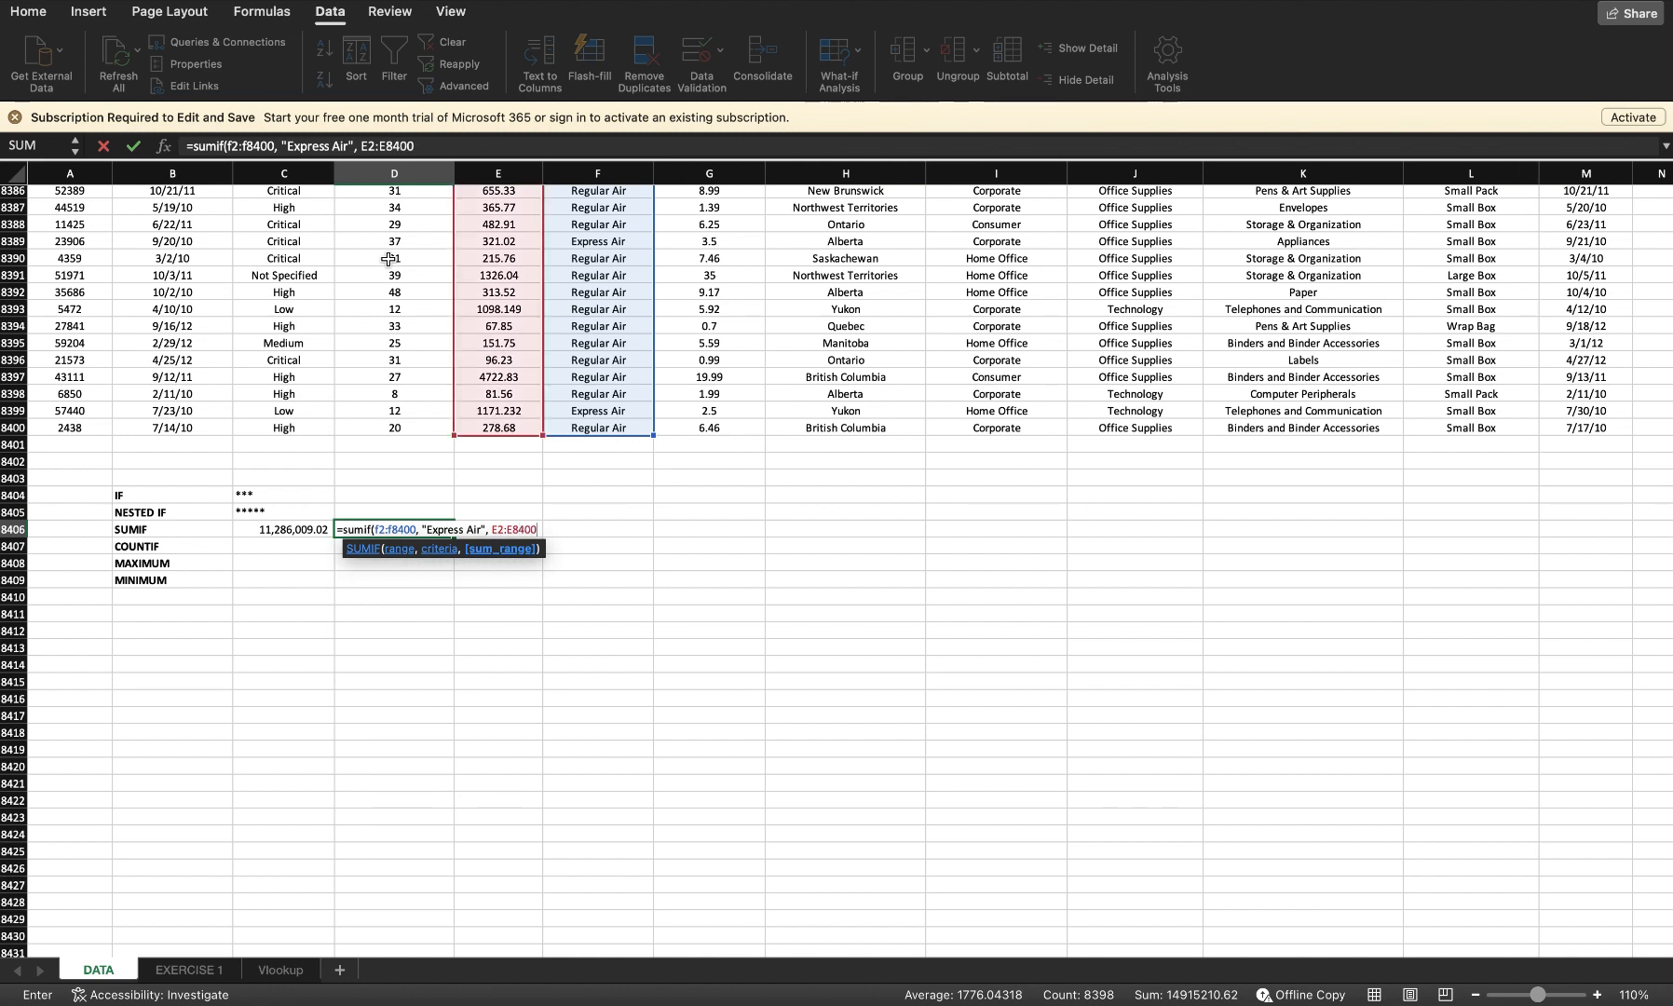
{"action": "key", "text": "Return"}
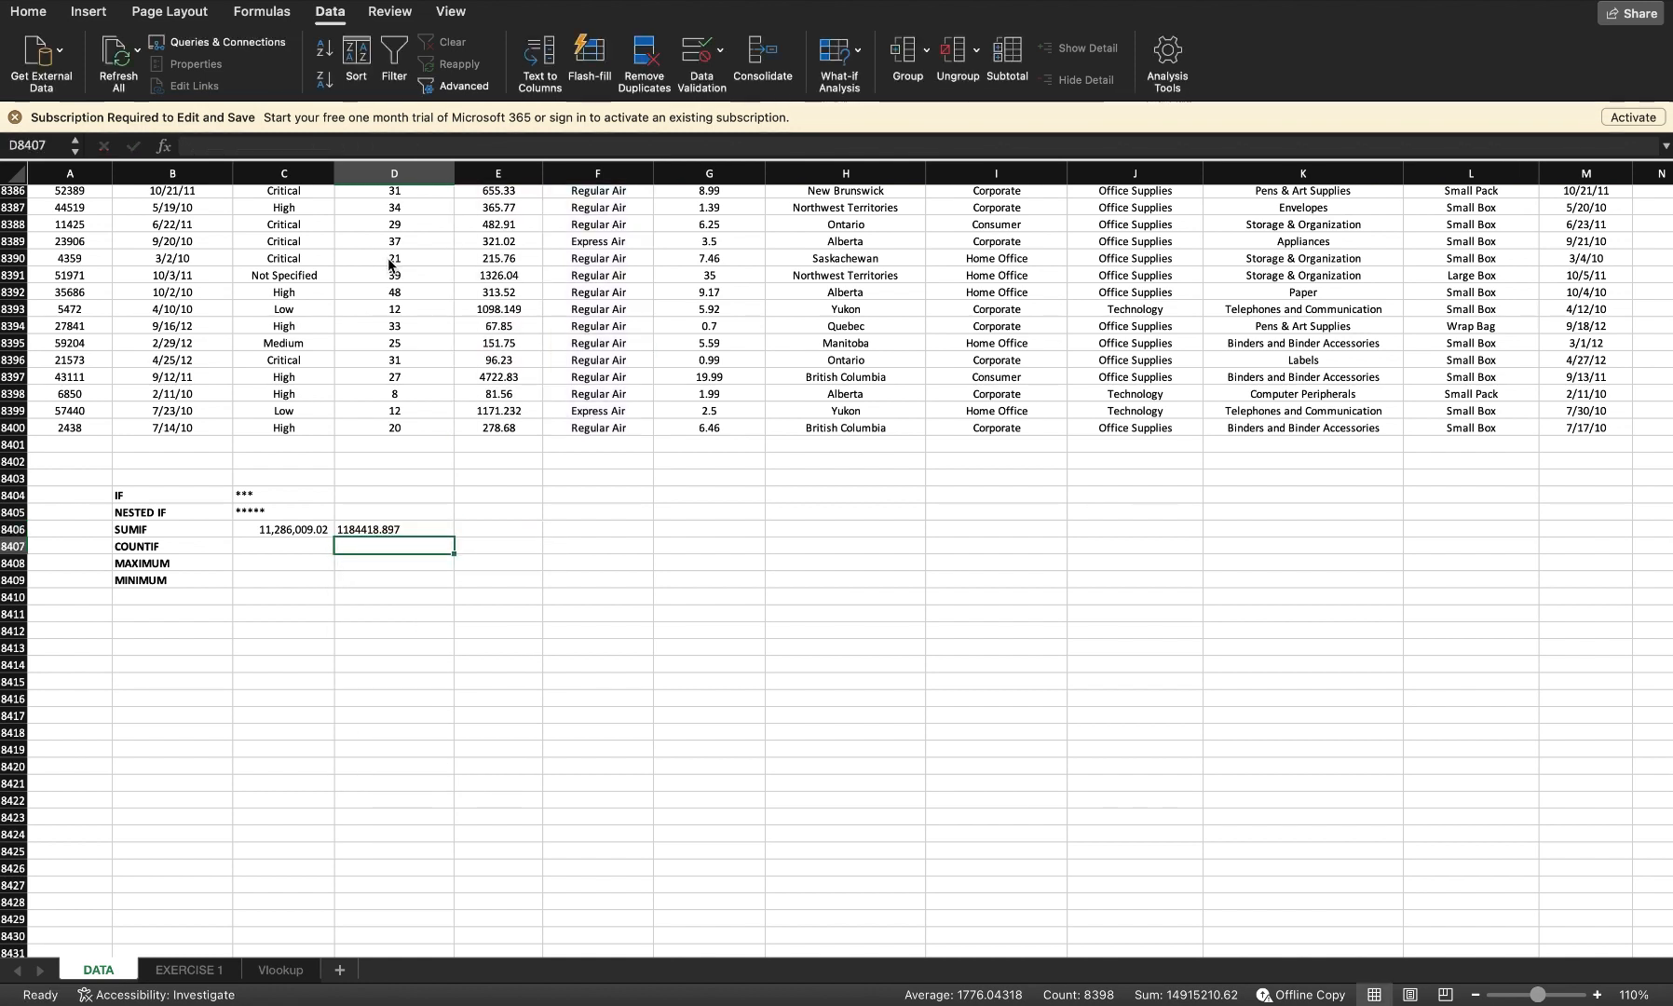
Step: Start a COUNTIF in the COUNTIF row with F2:F8400 as the range
{"action": "key", "text": "Down"}
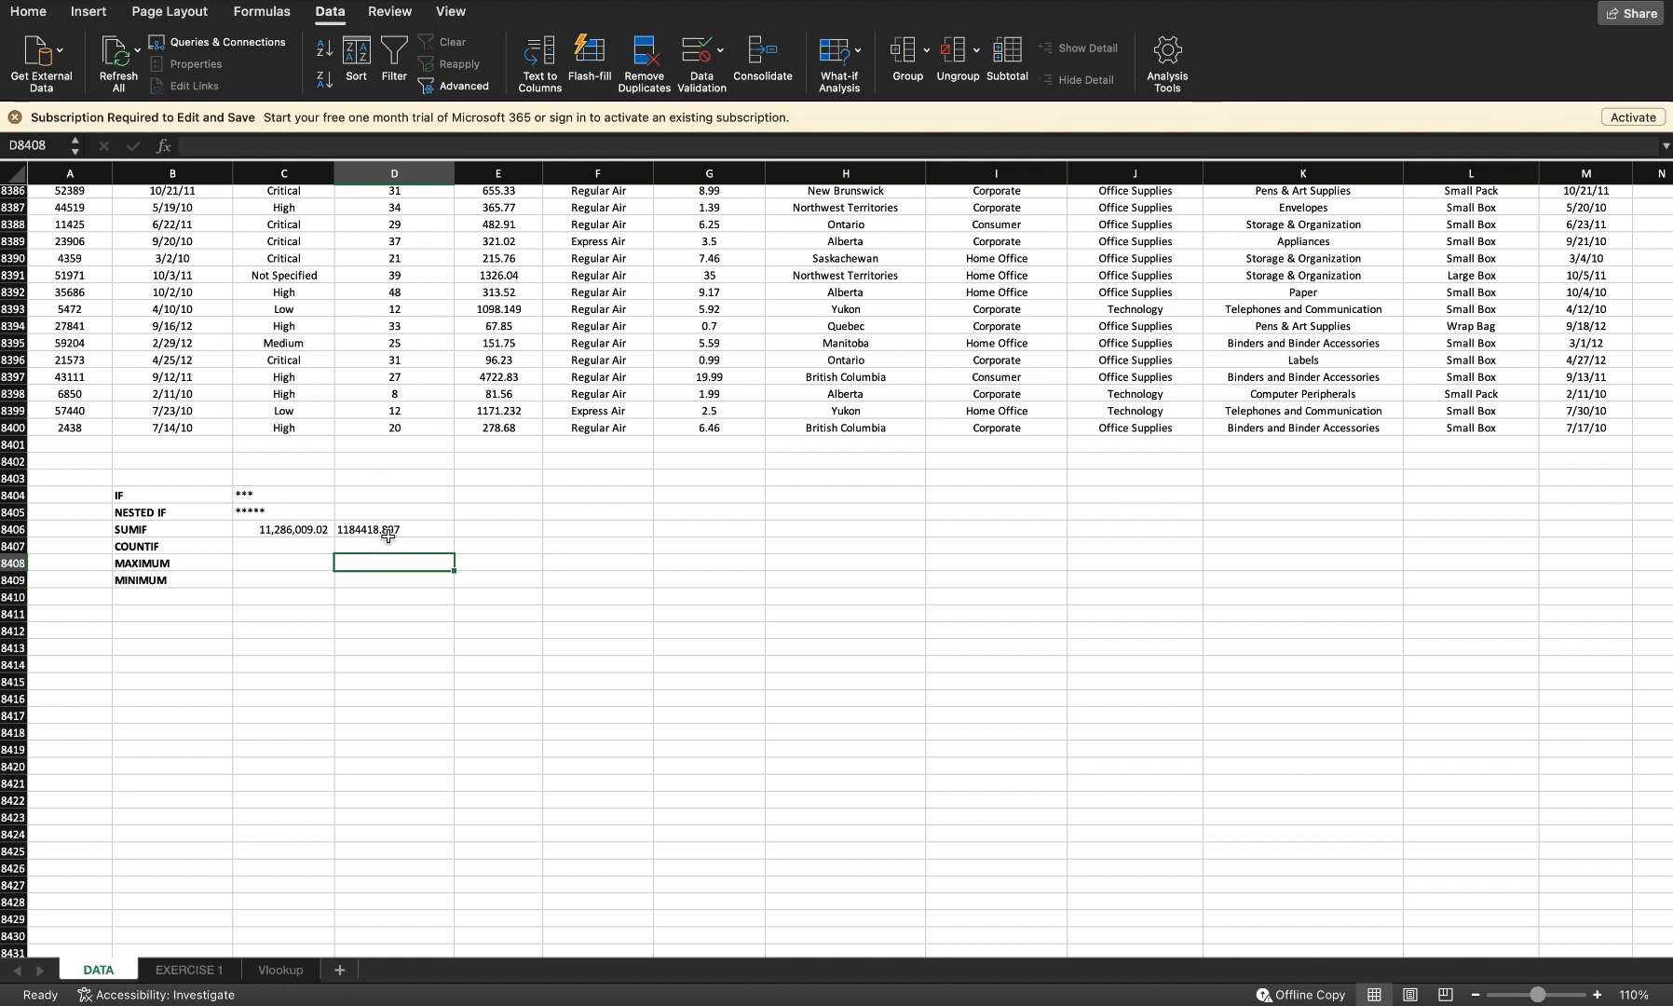
{"action": "left_click", "coordinate": [388, 536]}
{"action": "left_click", "coordinate": [289, 551]}
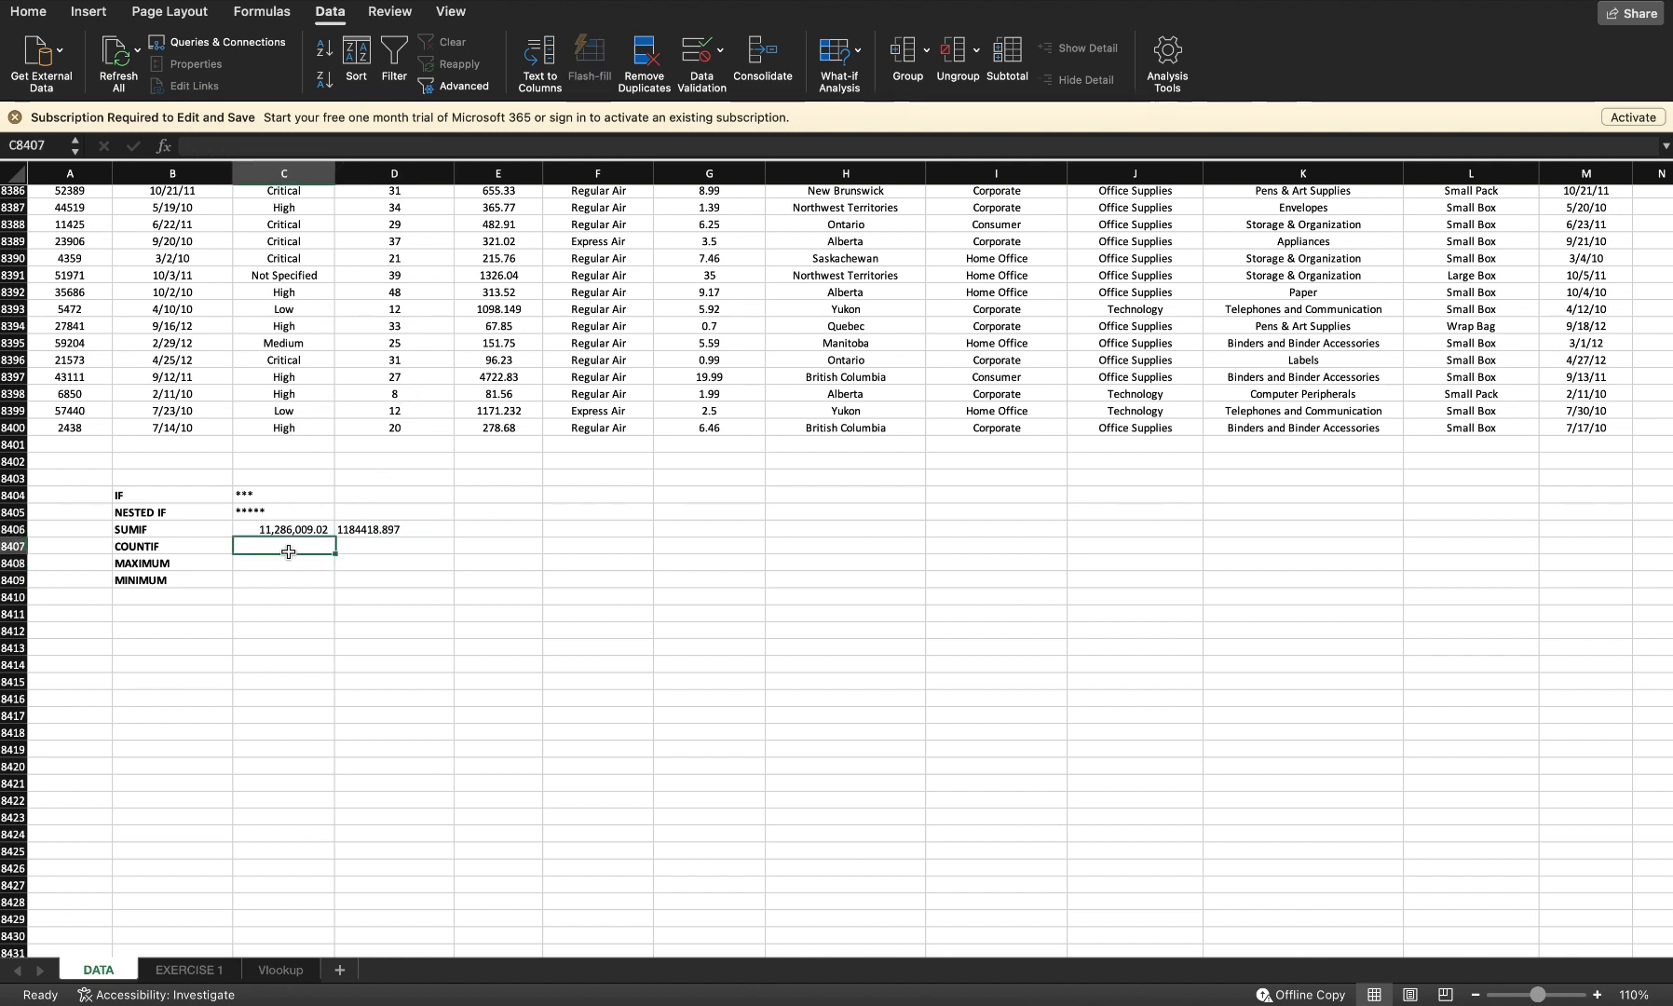
{"action": "type", "text": "=COU"}
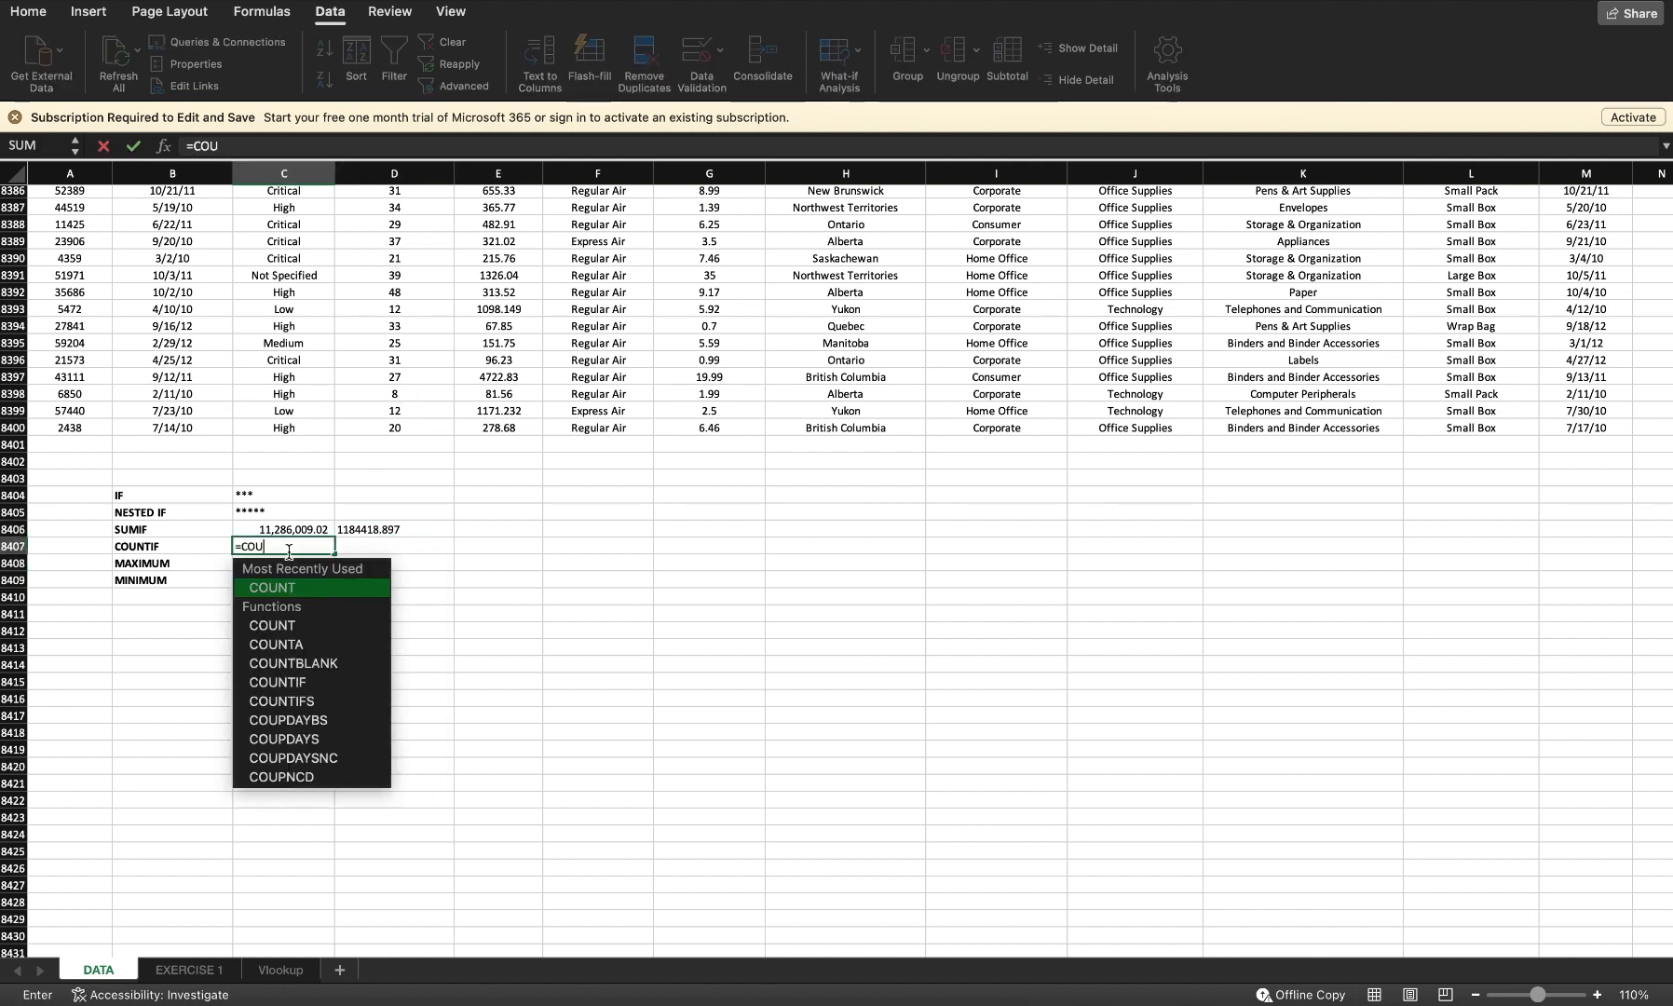
{"action": "type", "text": "NTIF("}
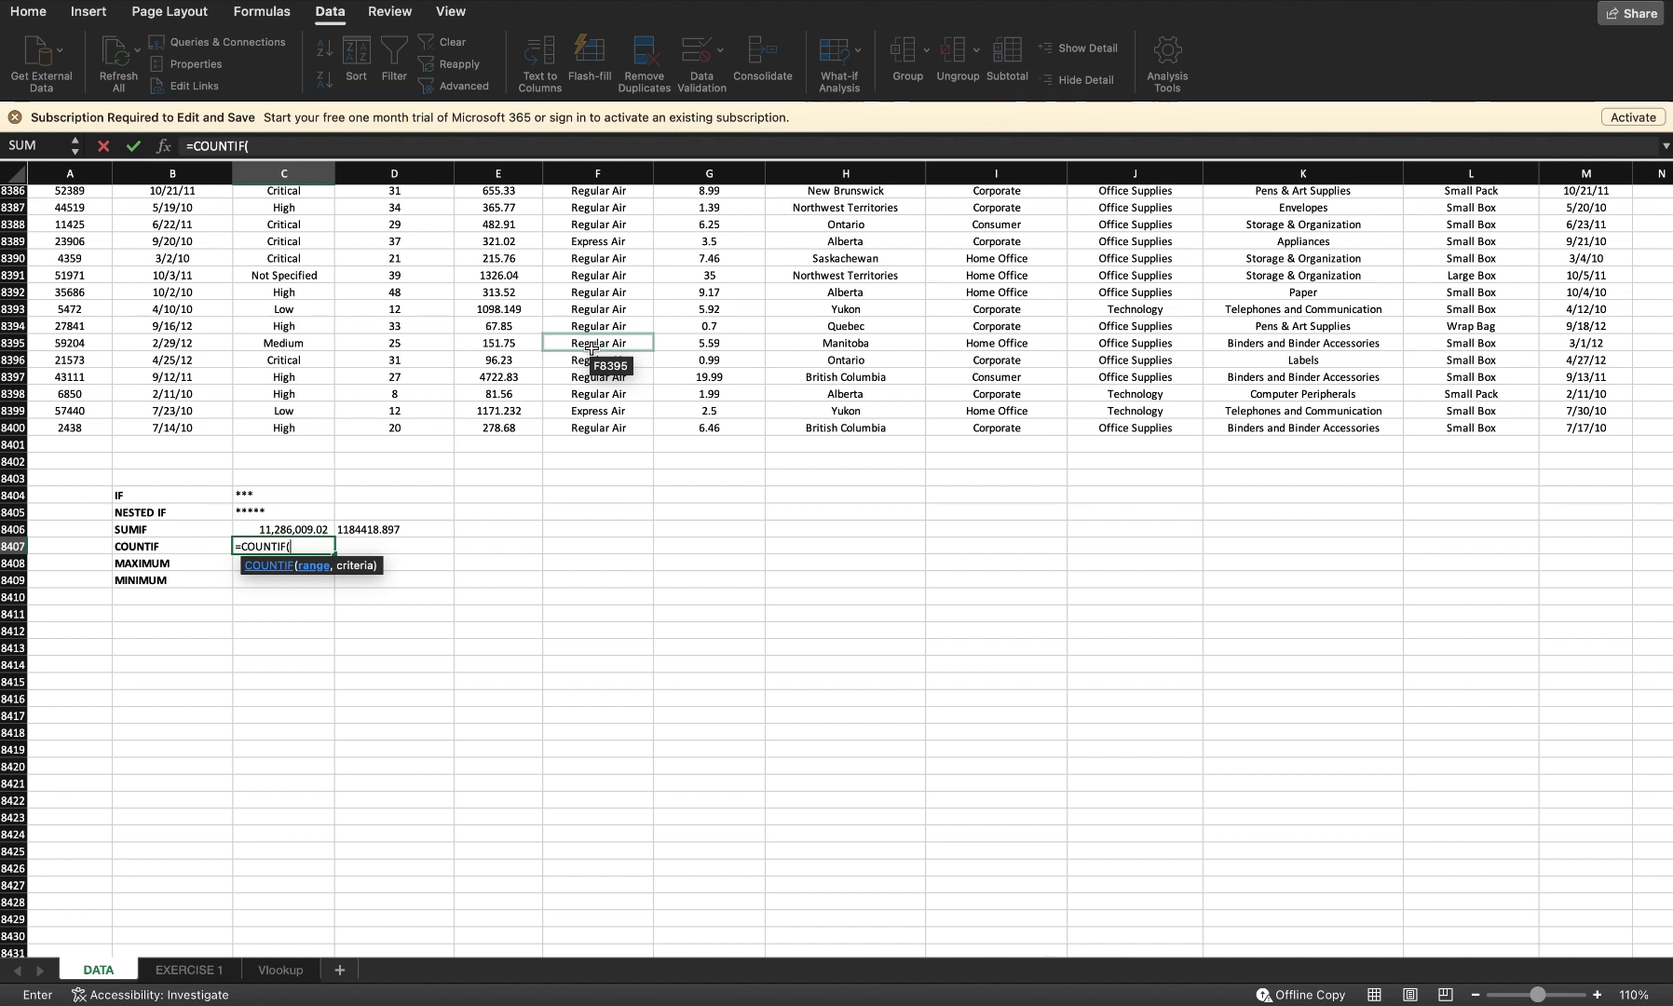
{"action": "type", "text": "F"}
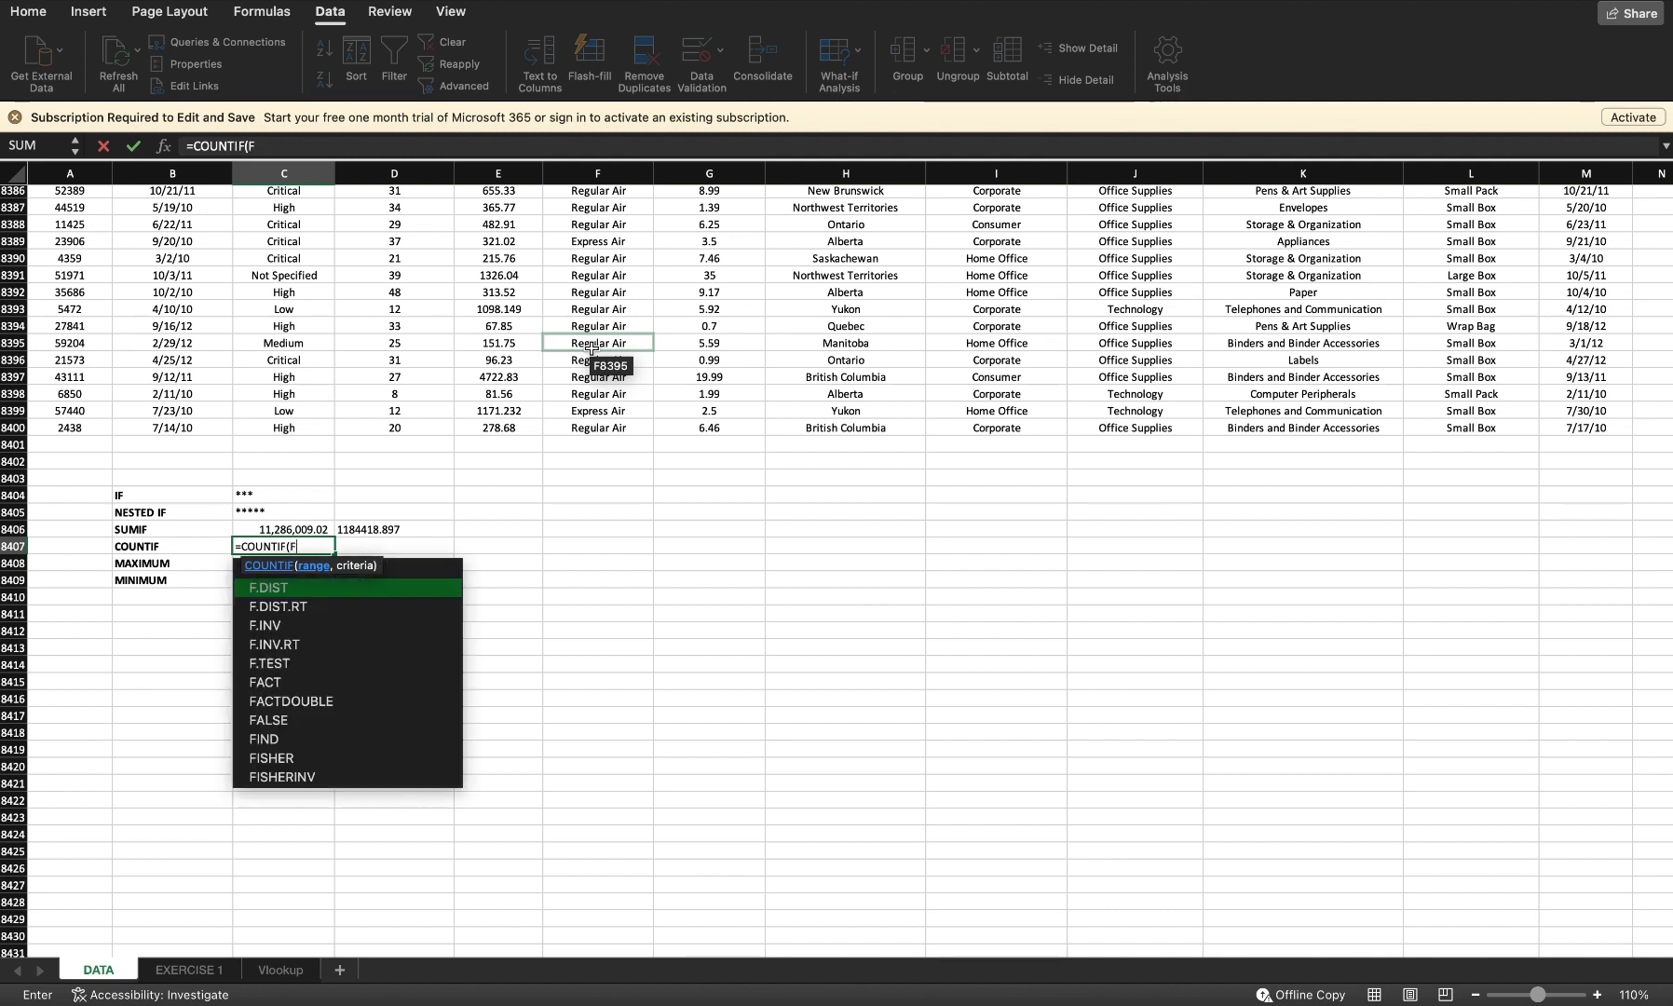
{"action": "type", "text": "2:F8400"}
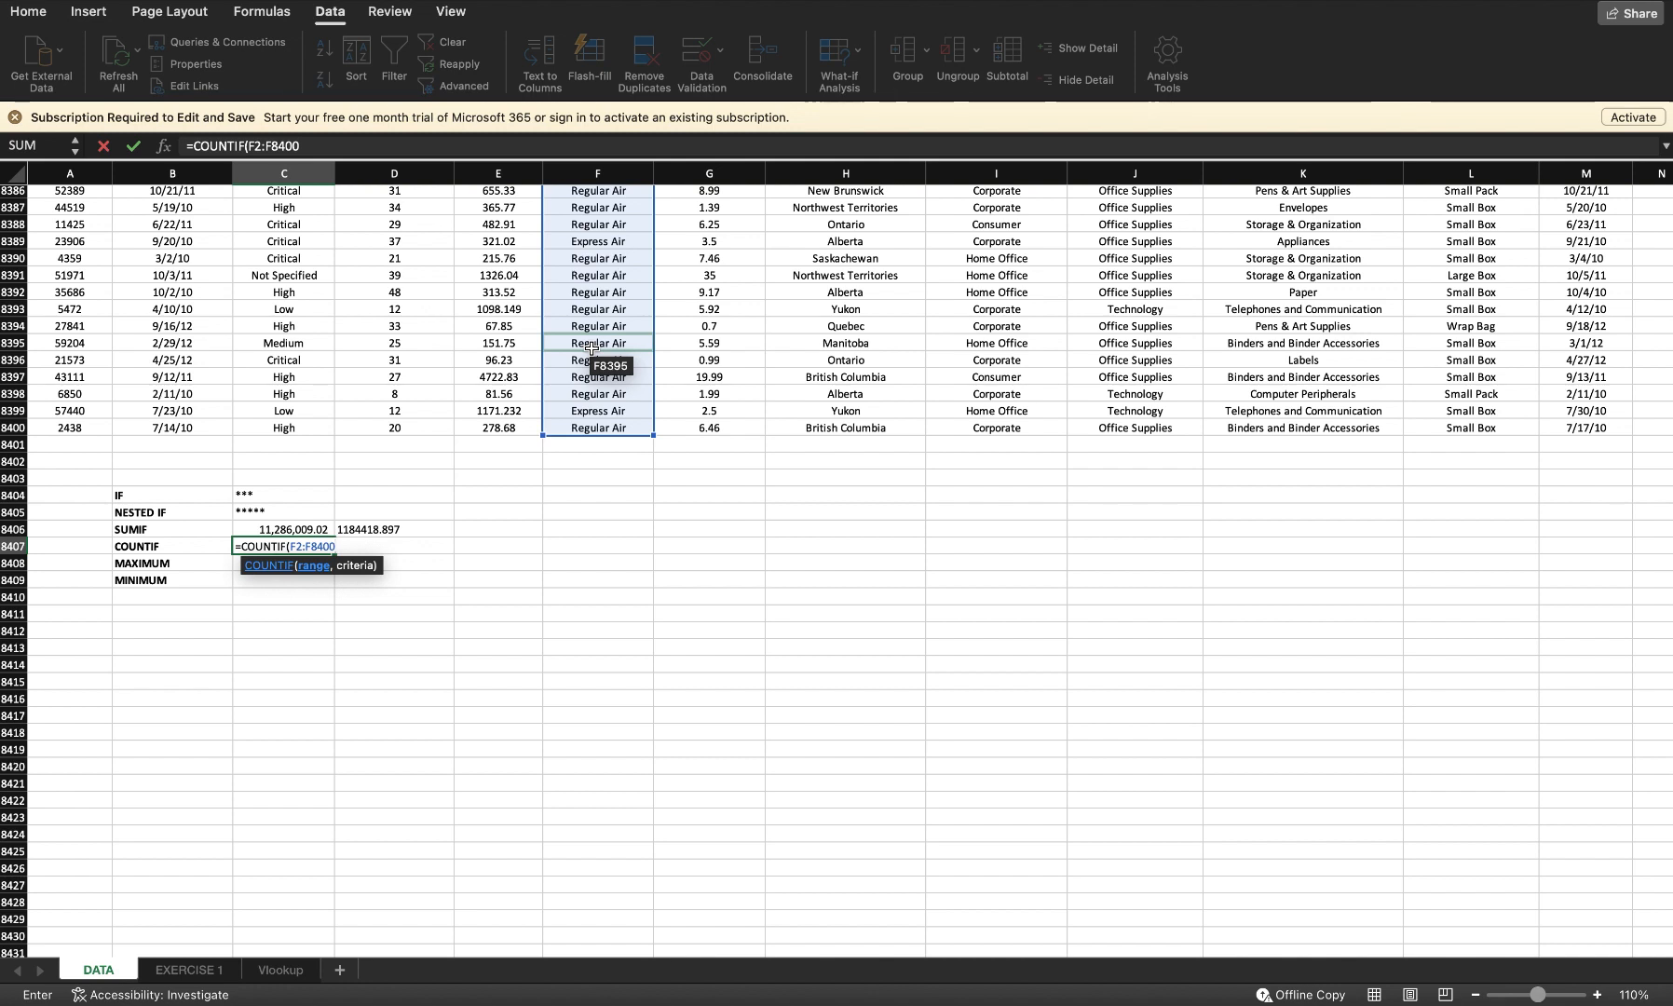
{"action": "type", "text": ", \"rEGULAR"}
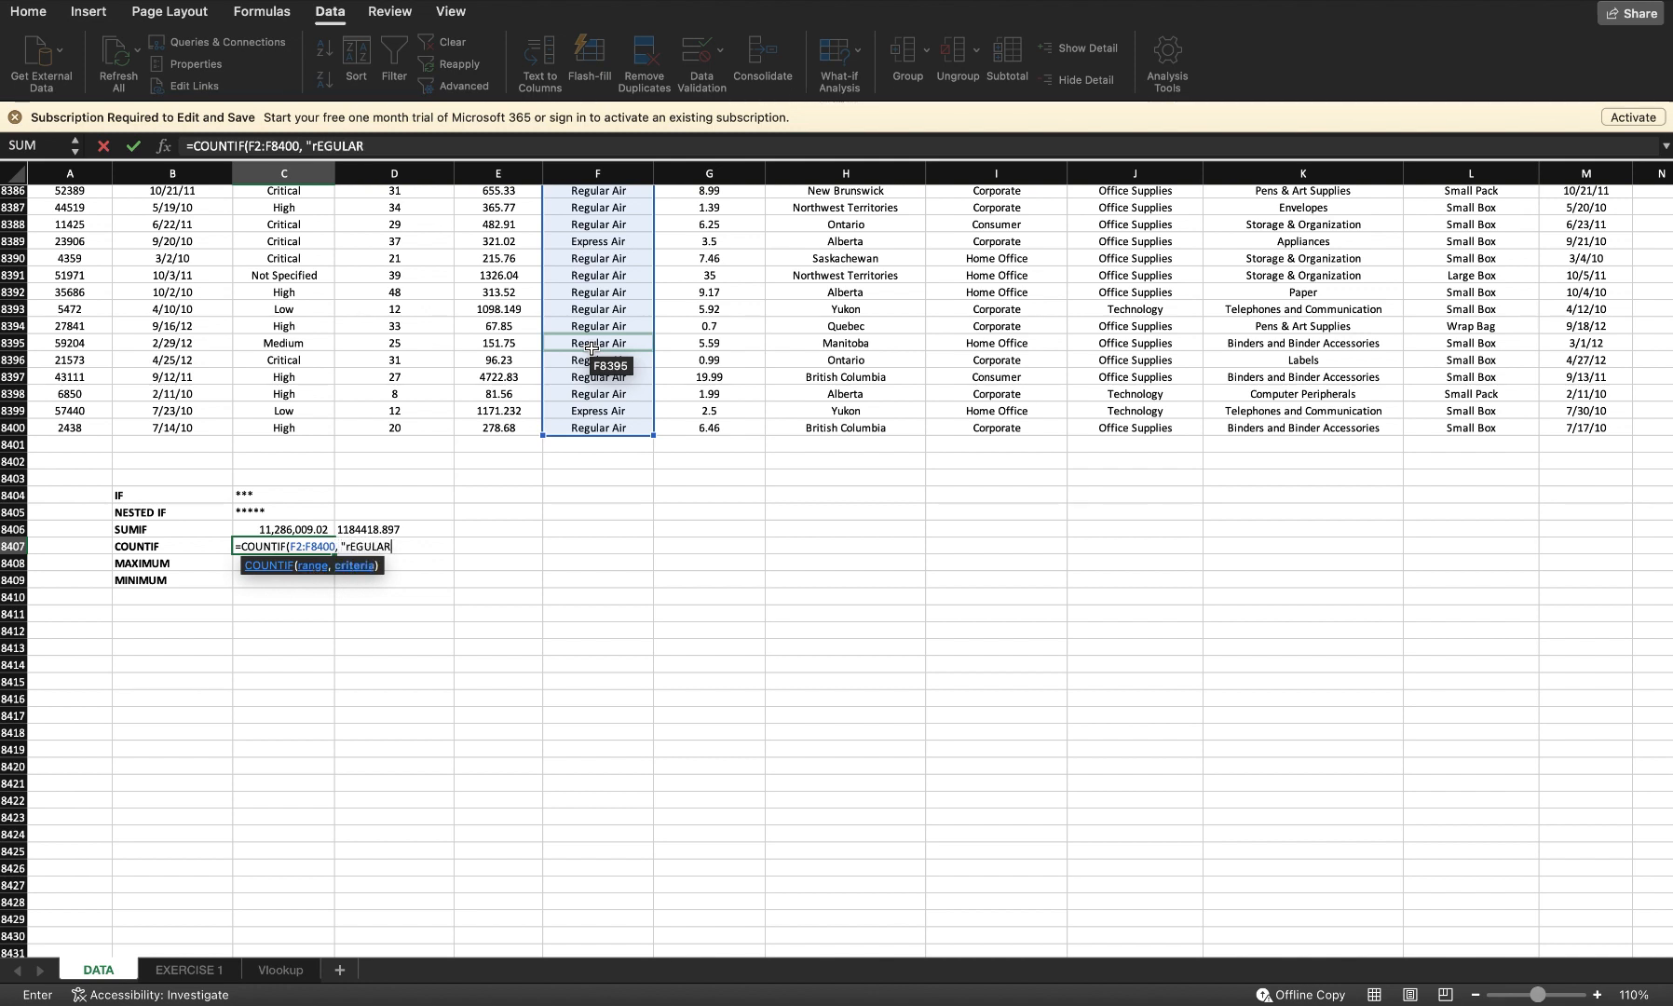
Step: Complete the COUNTIF with "Regular Air" as the criteria and enter it
{"action": "key", "text": "BackSpace"}
{"action": "key", "text": "BackSpace"}
{"action": "key", "text": "BackSpace"}
{"action": "key", "text": "BackSpace"}
{"action": "key", "text": "BackSpace"}
{"action": "type", "text": "Regular Air\""}
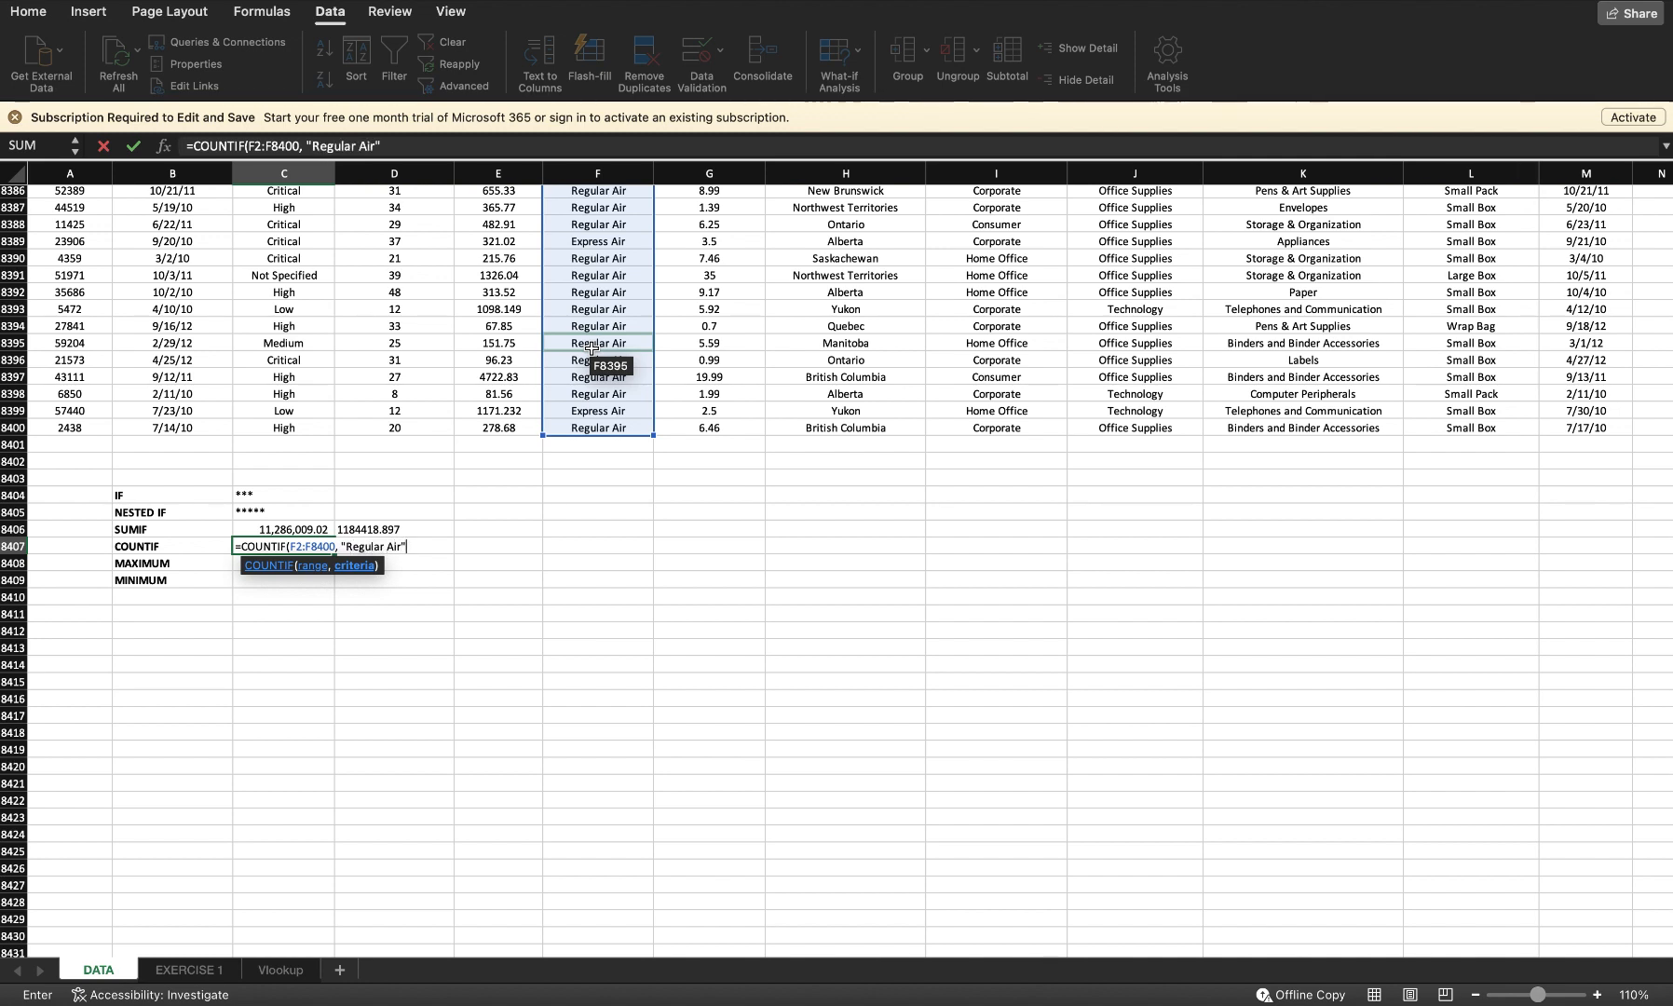
{"action": "type", "text": ")"}
{"action": "key", "text": "Return"}
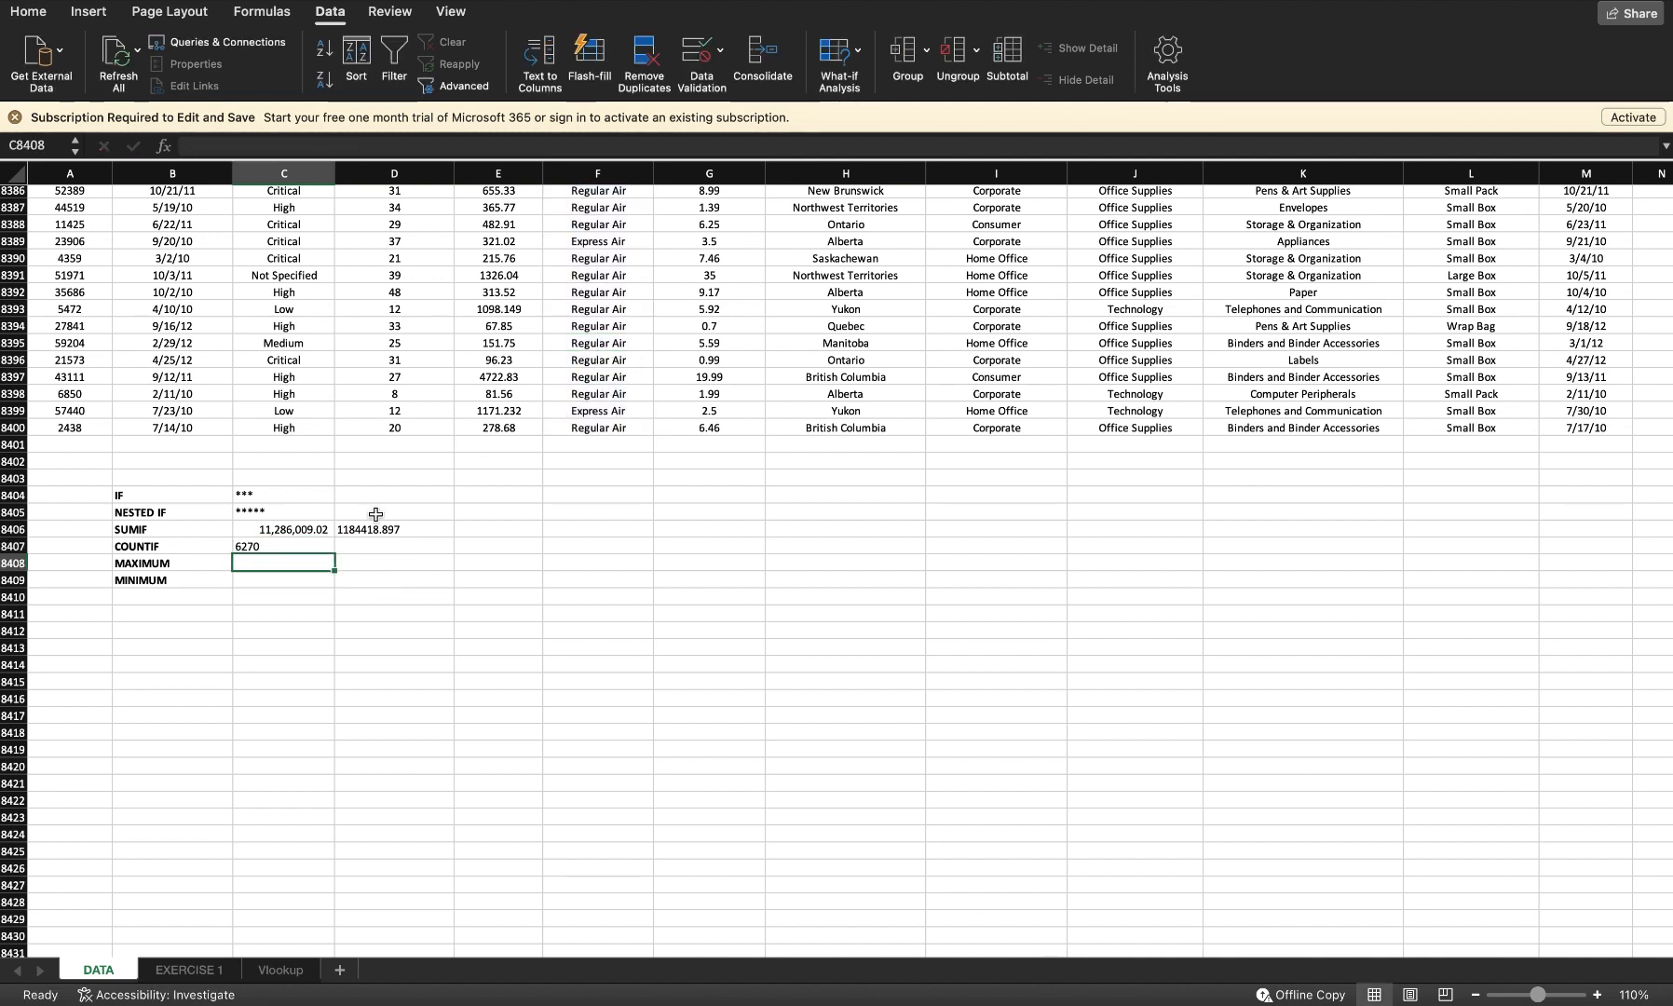
Step: Change the COUNTIF criteria to "Express Air"
{"action": "left_click", "coordinate": [260, 549]}
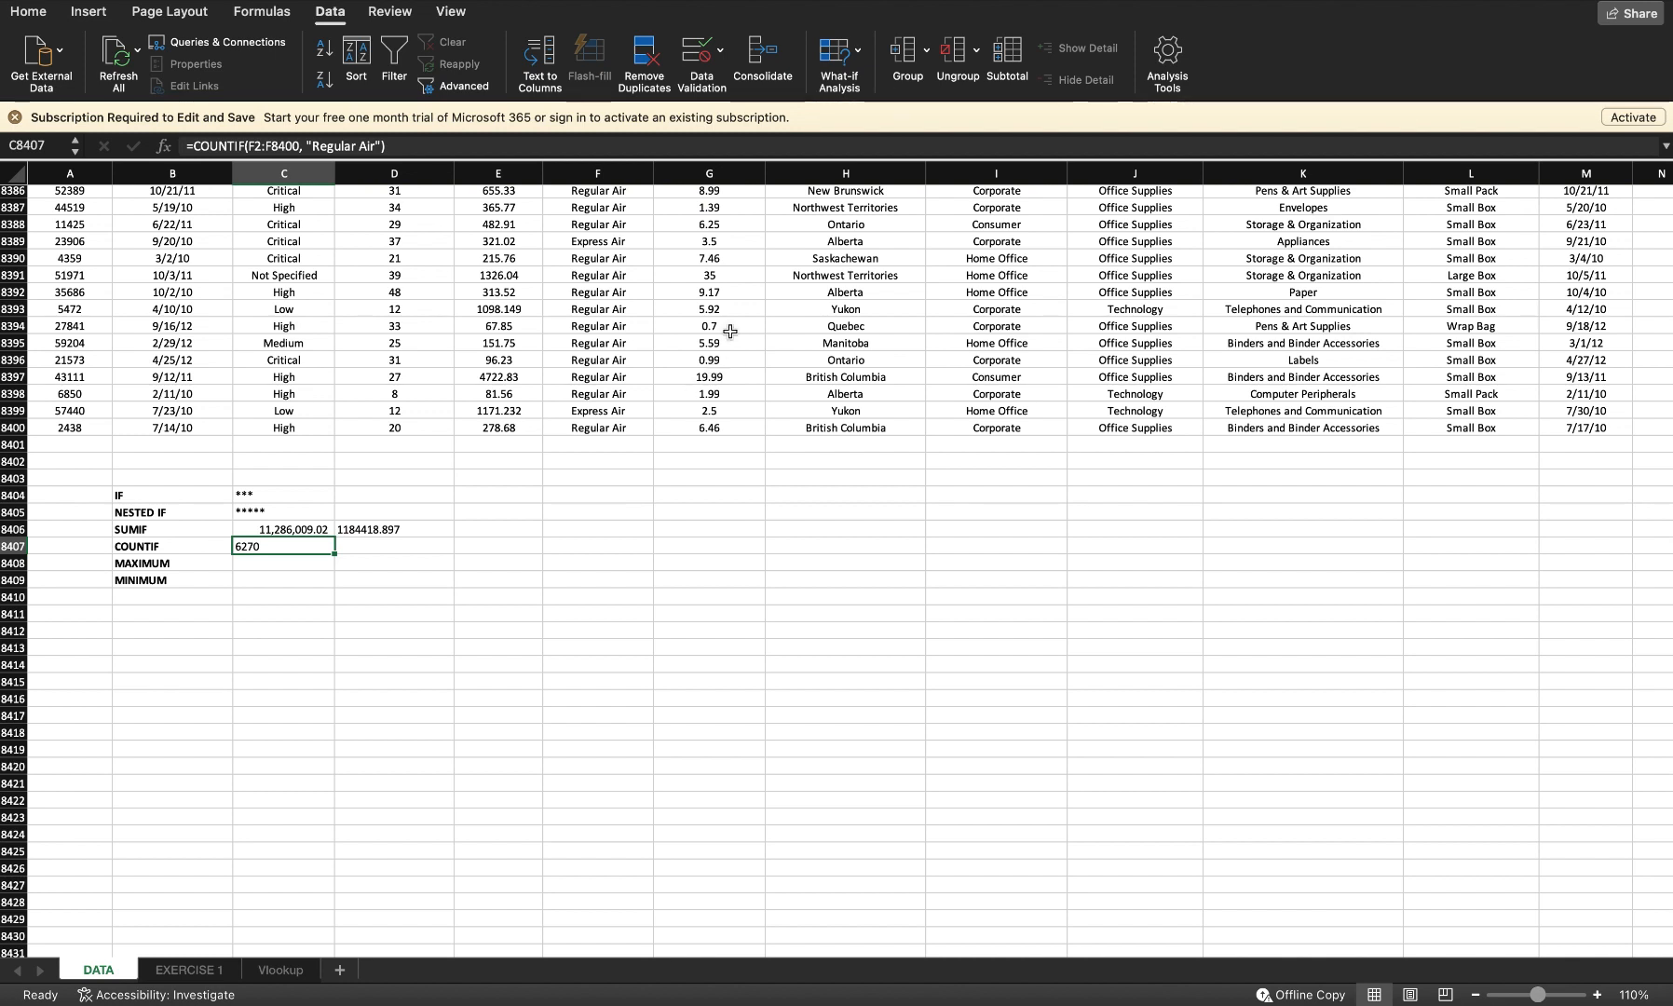
{"action": "left_click", "coordinate": [359, 146]}
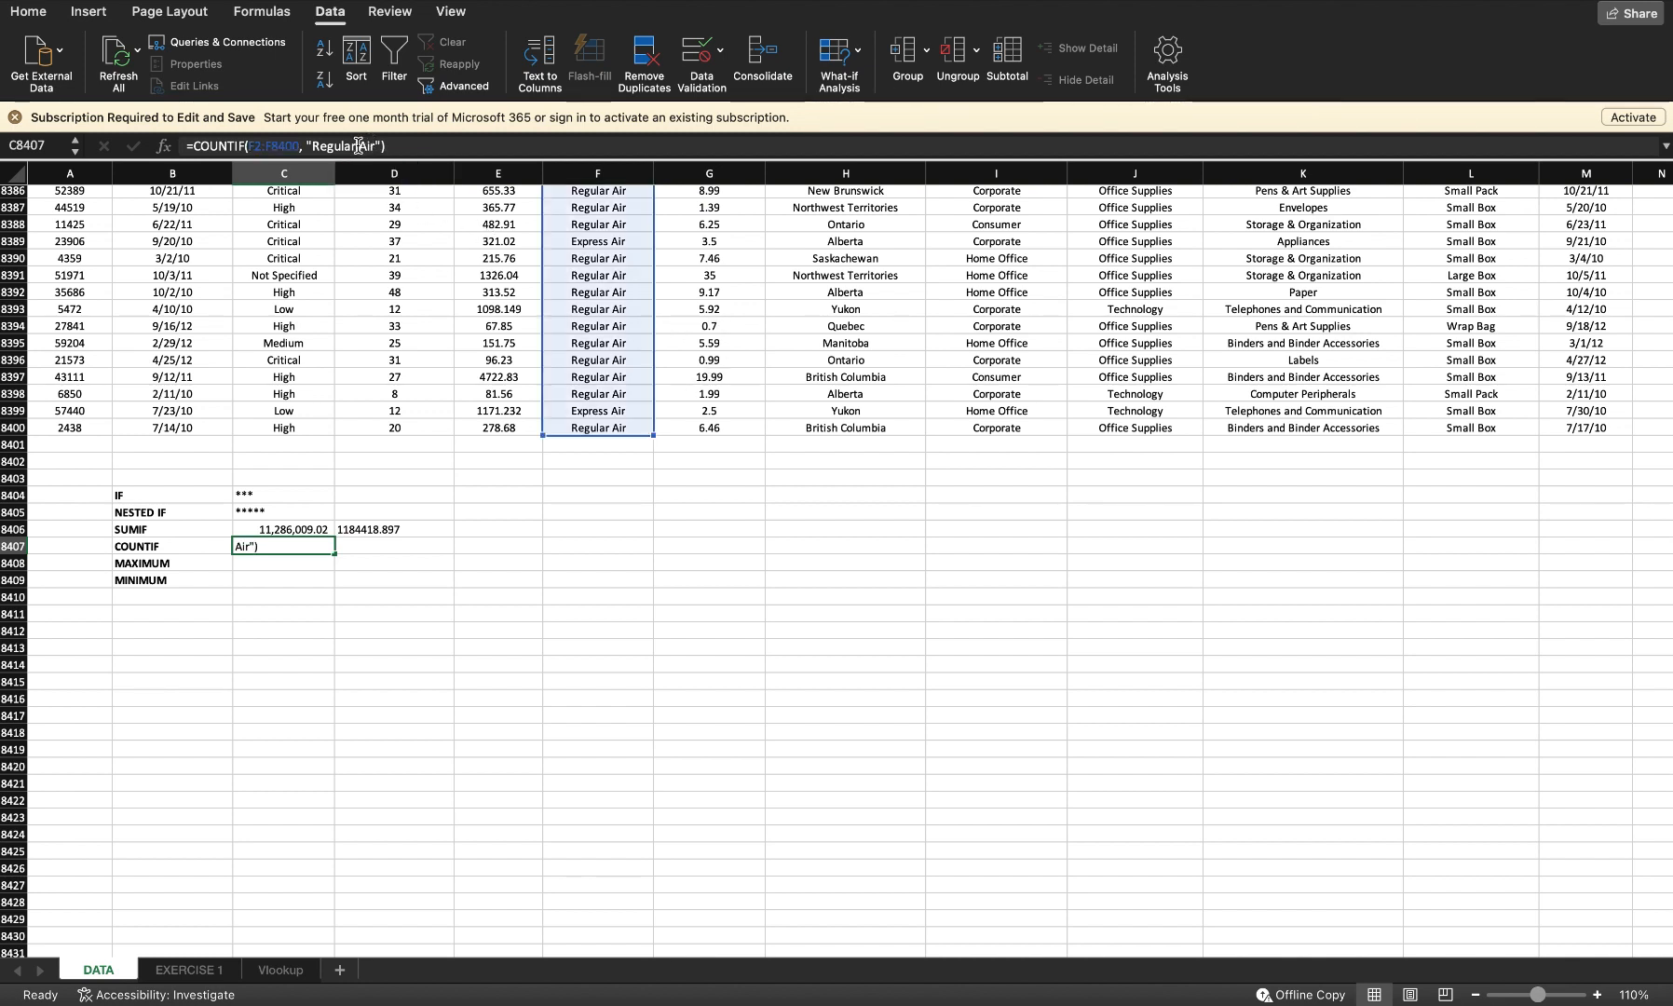
{"action": "key", "text": "BackSpace"}
{"action": "key", "text": "BackSpace"}
{"action": "key", "text": "BackSpace"}
{"action": "key", "text": "BackSpace"}
{"action": "key", "text": "BackSpace"}
{"action": "key", "text": "BackSpace"}
{"action": "key", "text": "BackSpace"}
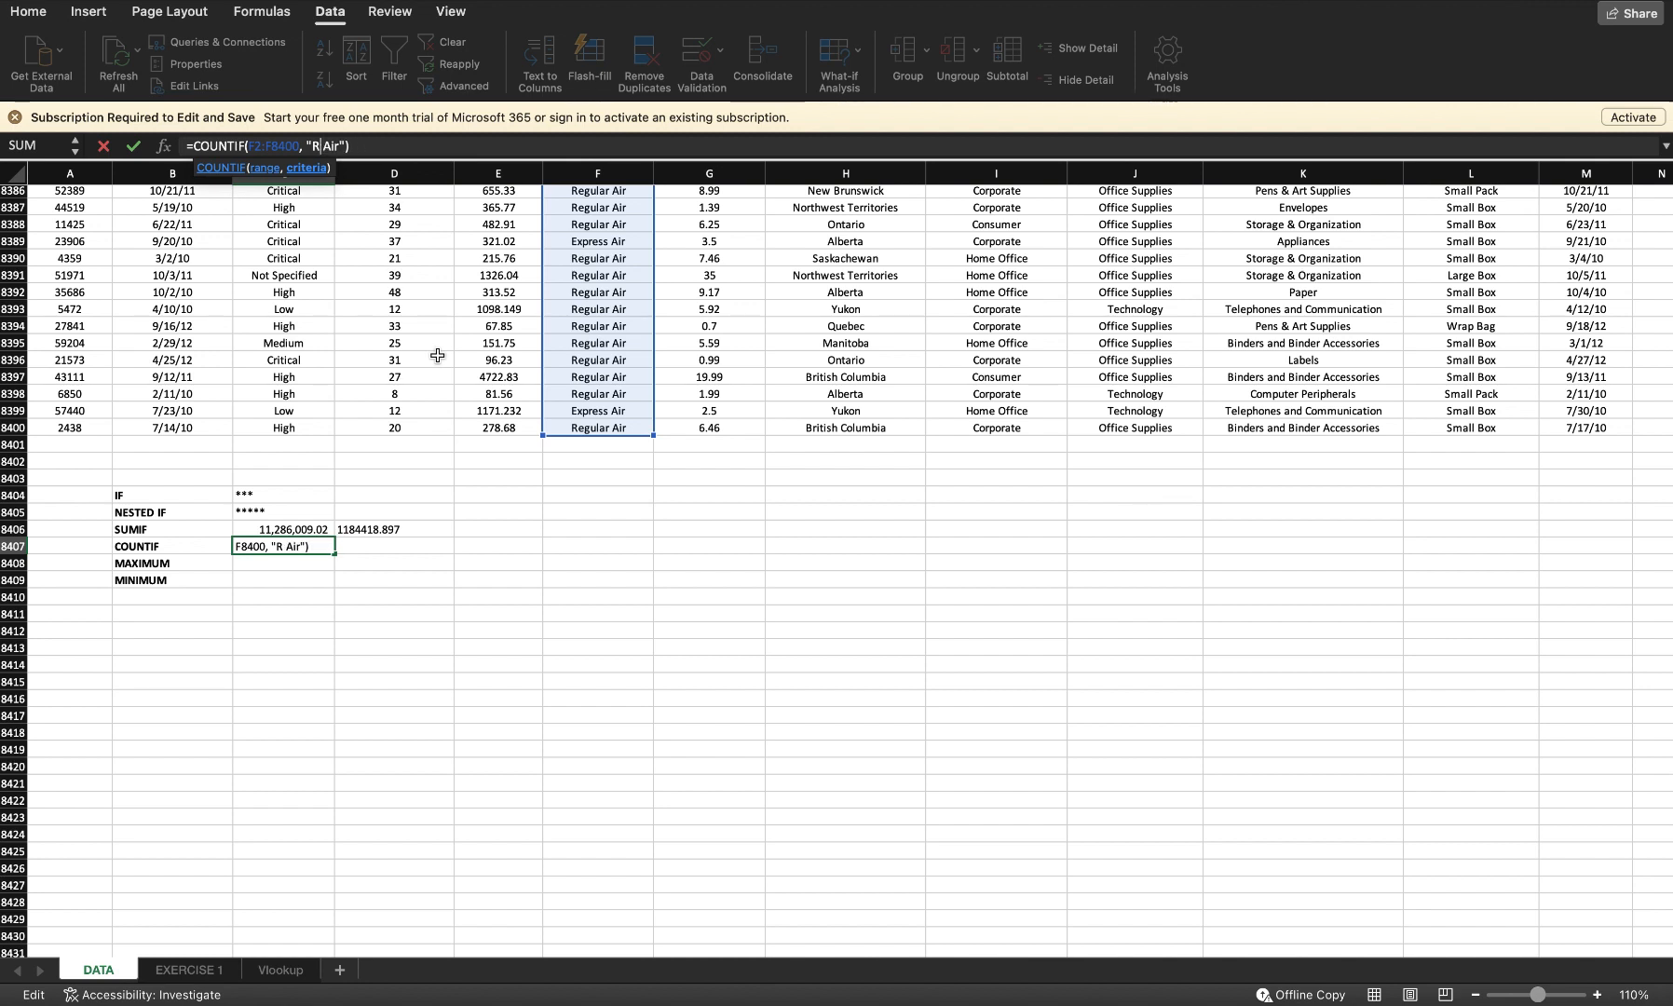
{"action": "type", "text": "Express"}
{"action": "key", "text": "Return"}
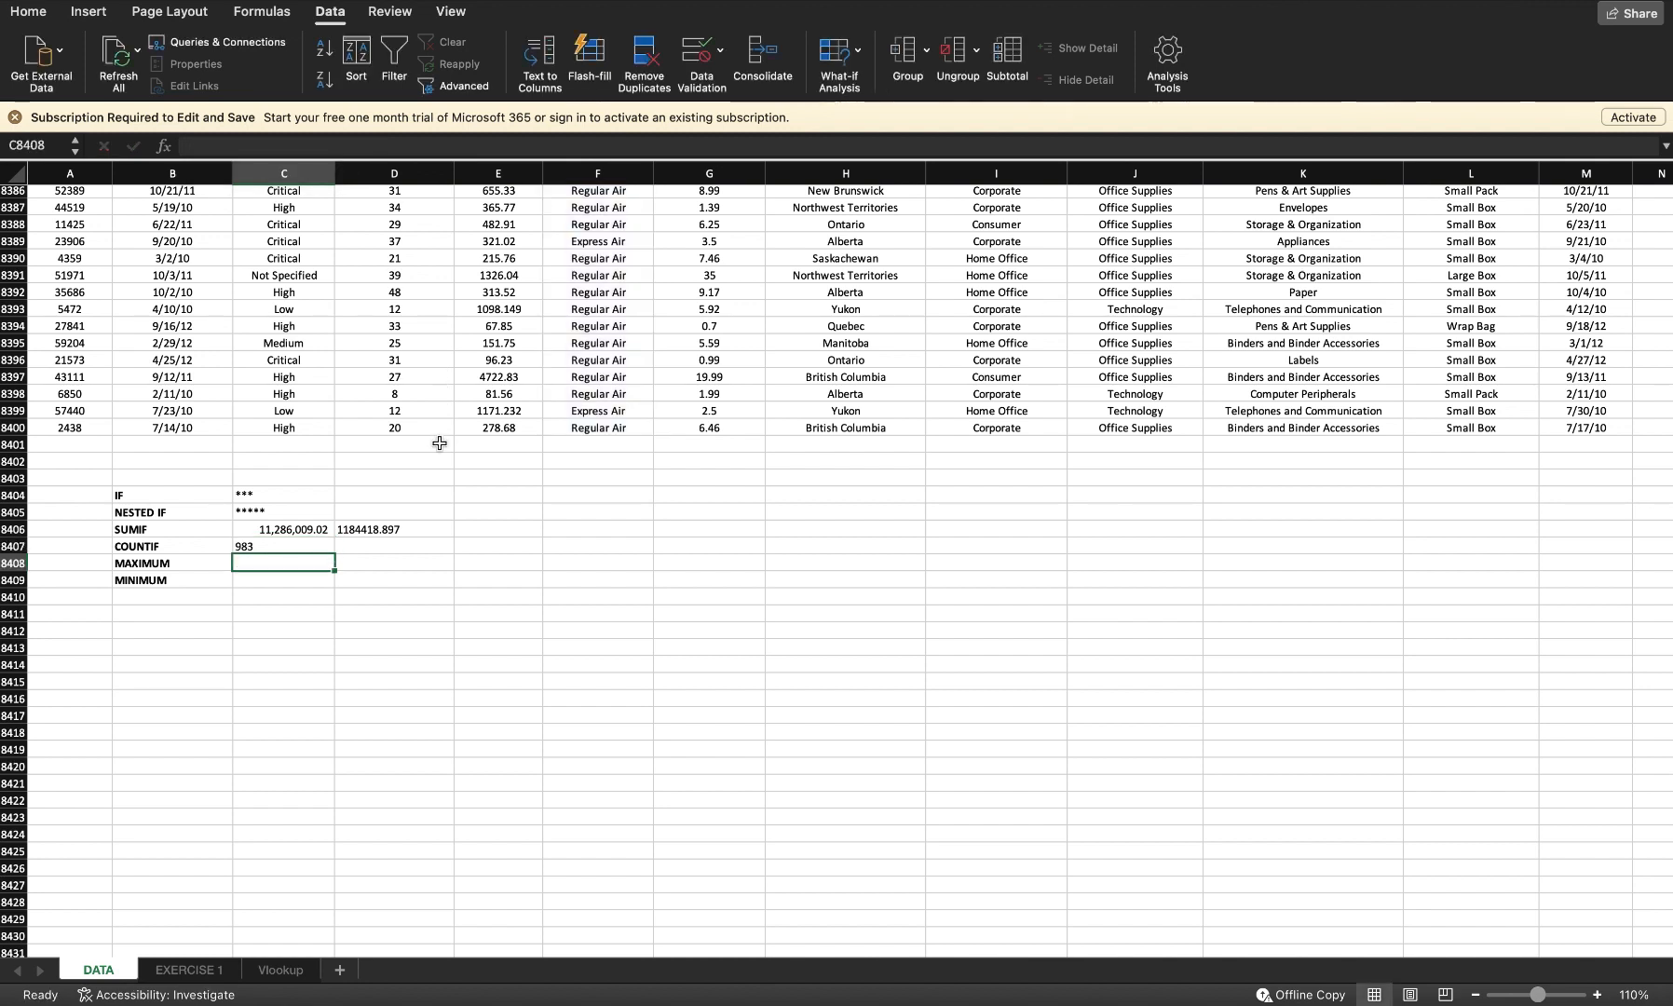
Step: Enter a MAX formula over D2:D8400 in the MAXIMUM row
{"action": "left_click", "coordinate": [268, 549]}
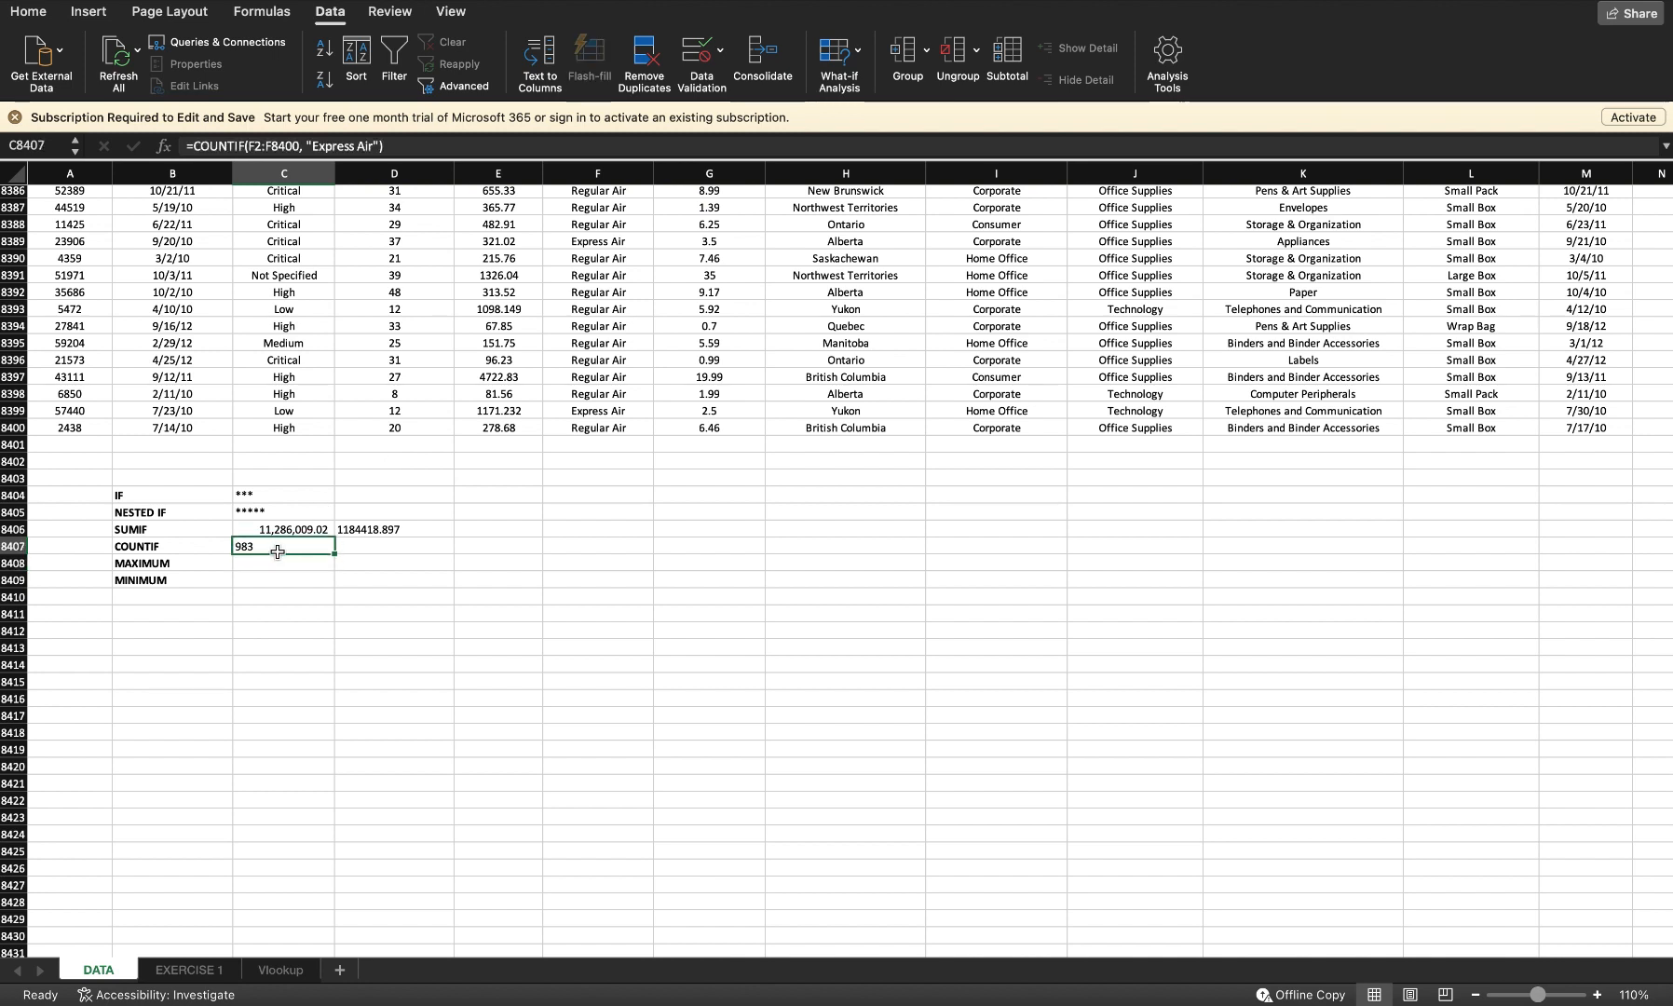
{"action": "left_click", "coordinate": [254, 567]}
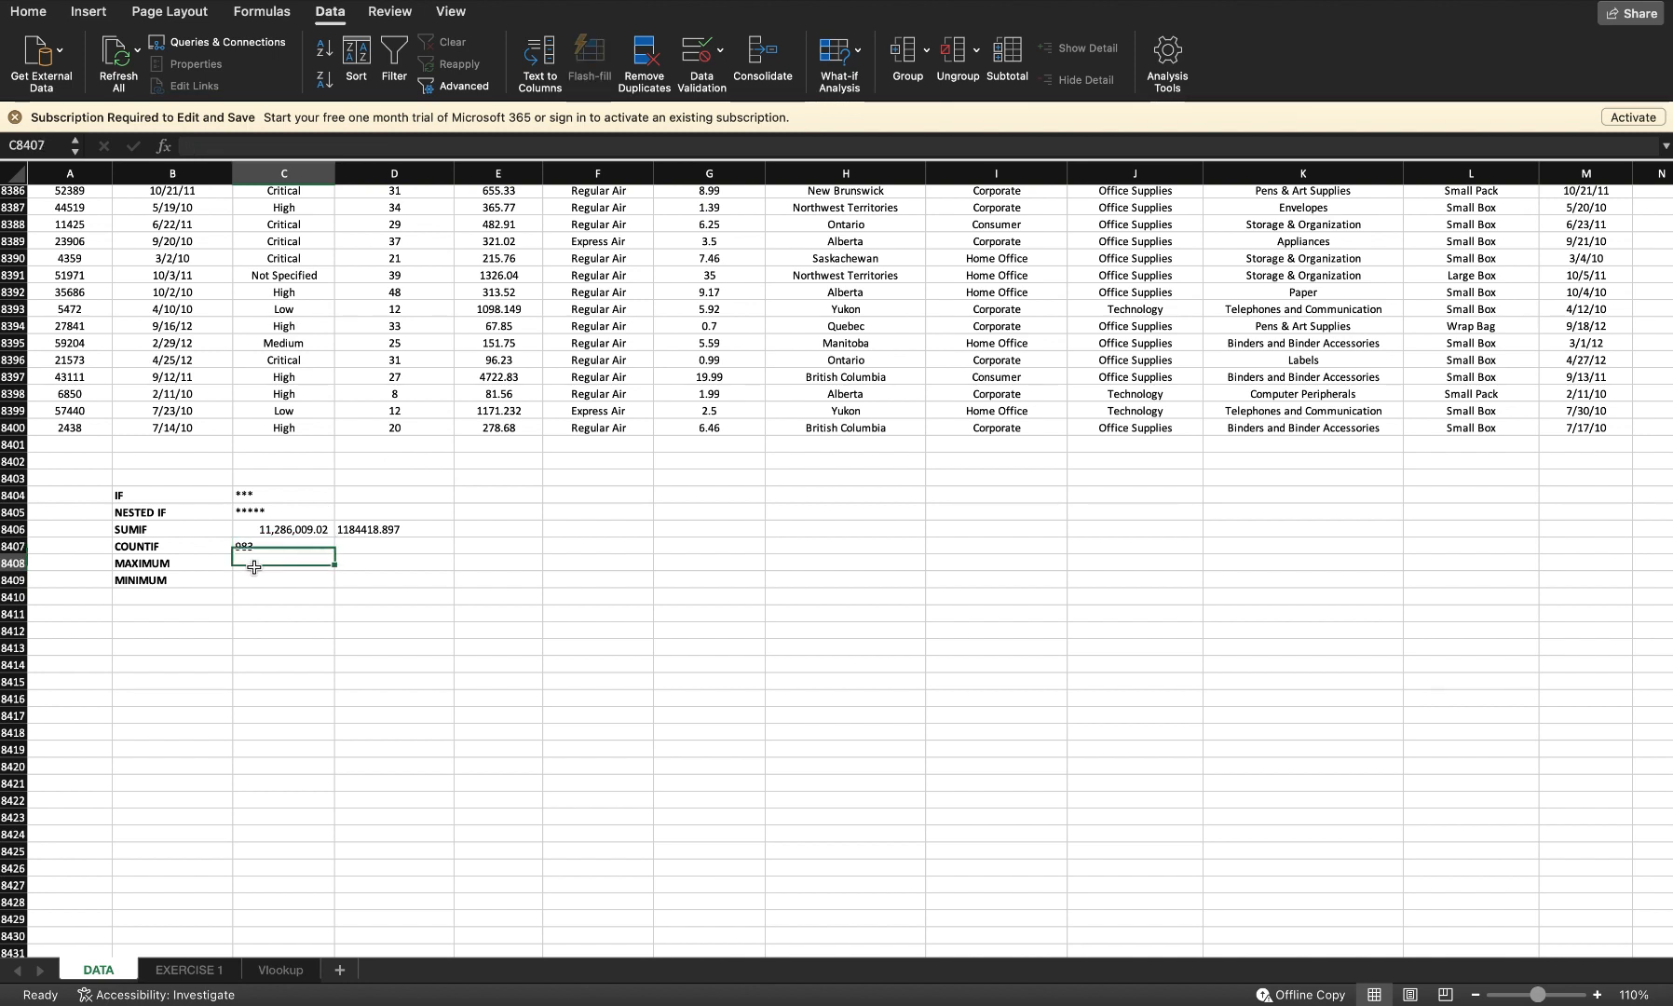
{"action": "type", "text": "="}
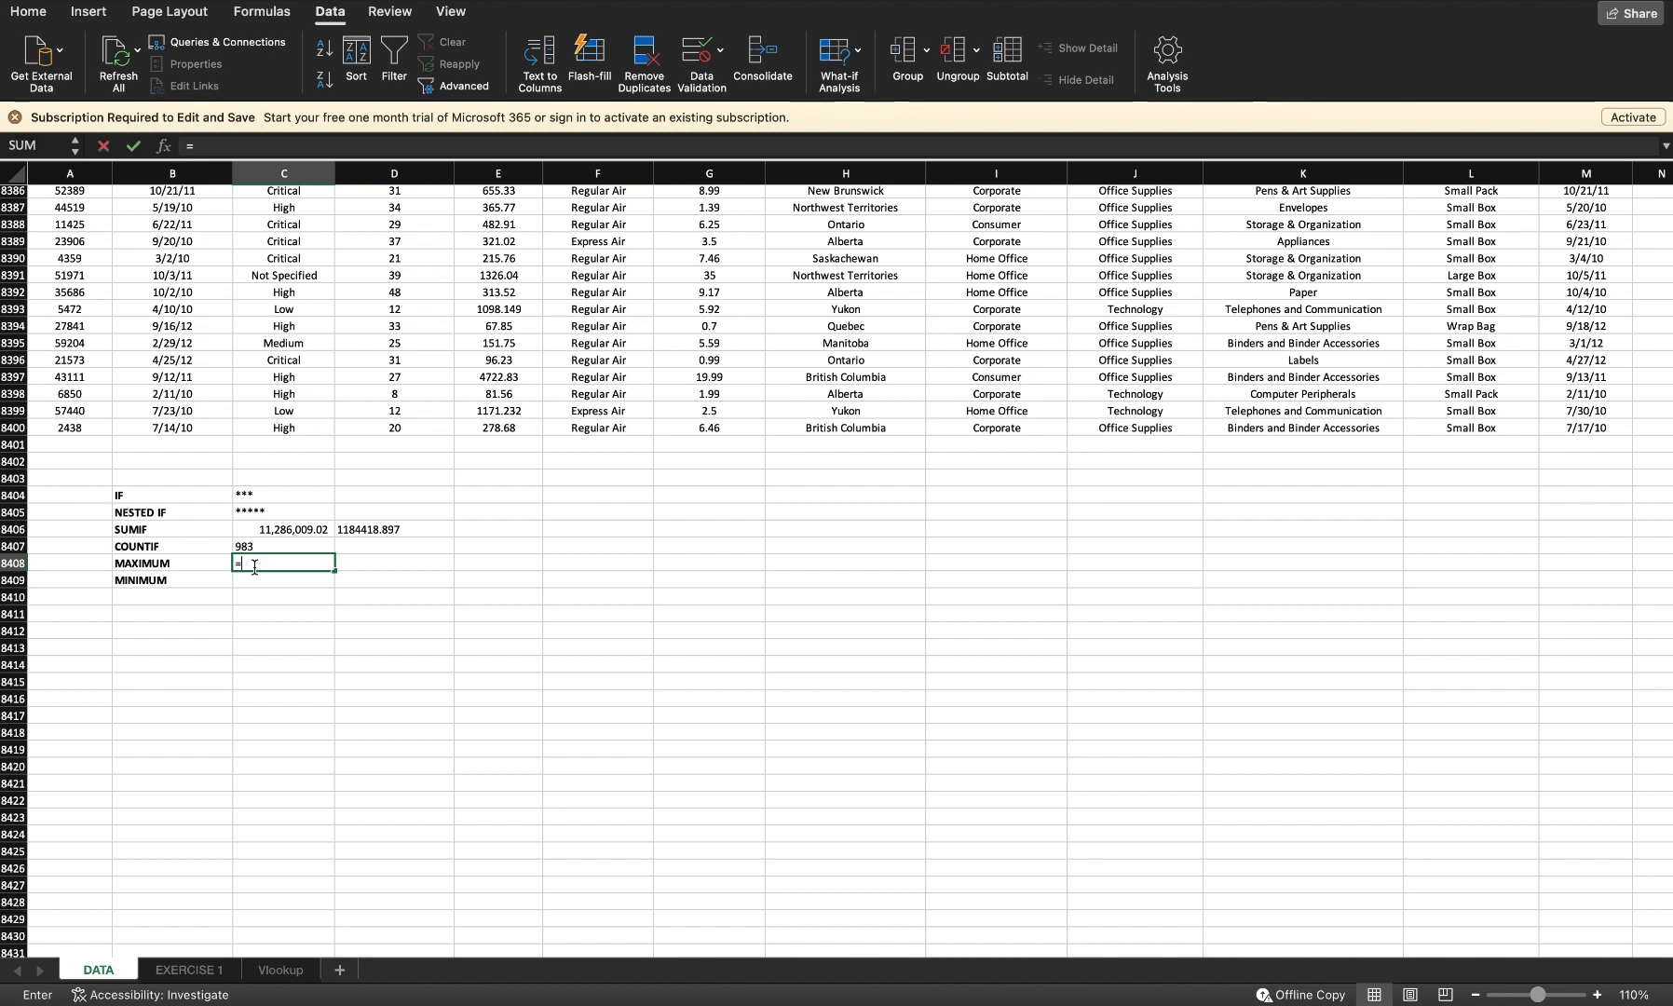
{"action": "type", "text": "max"}
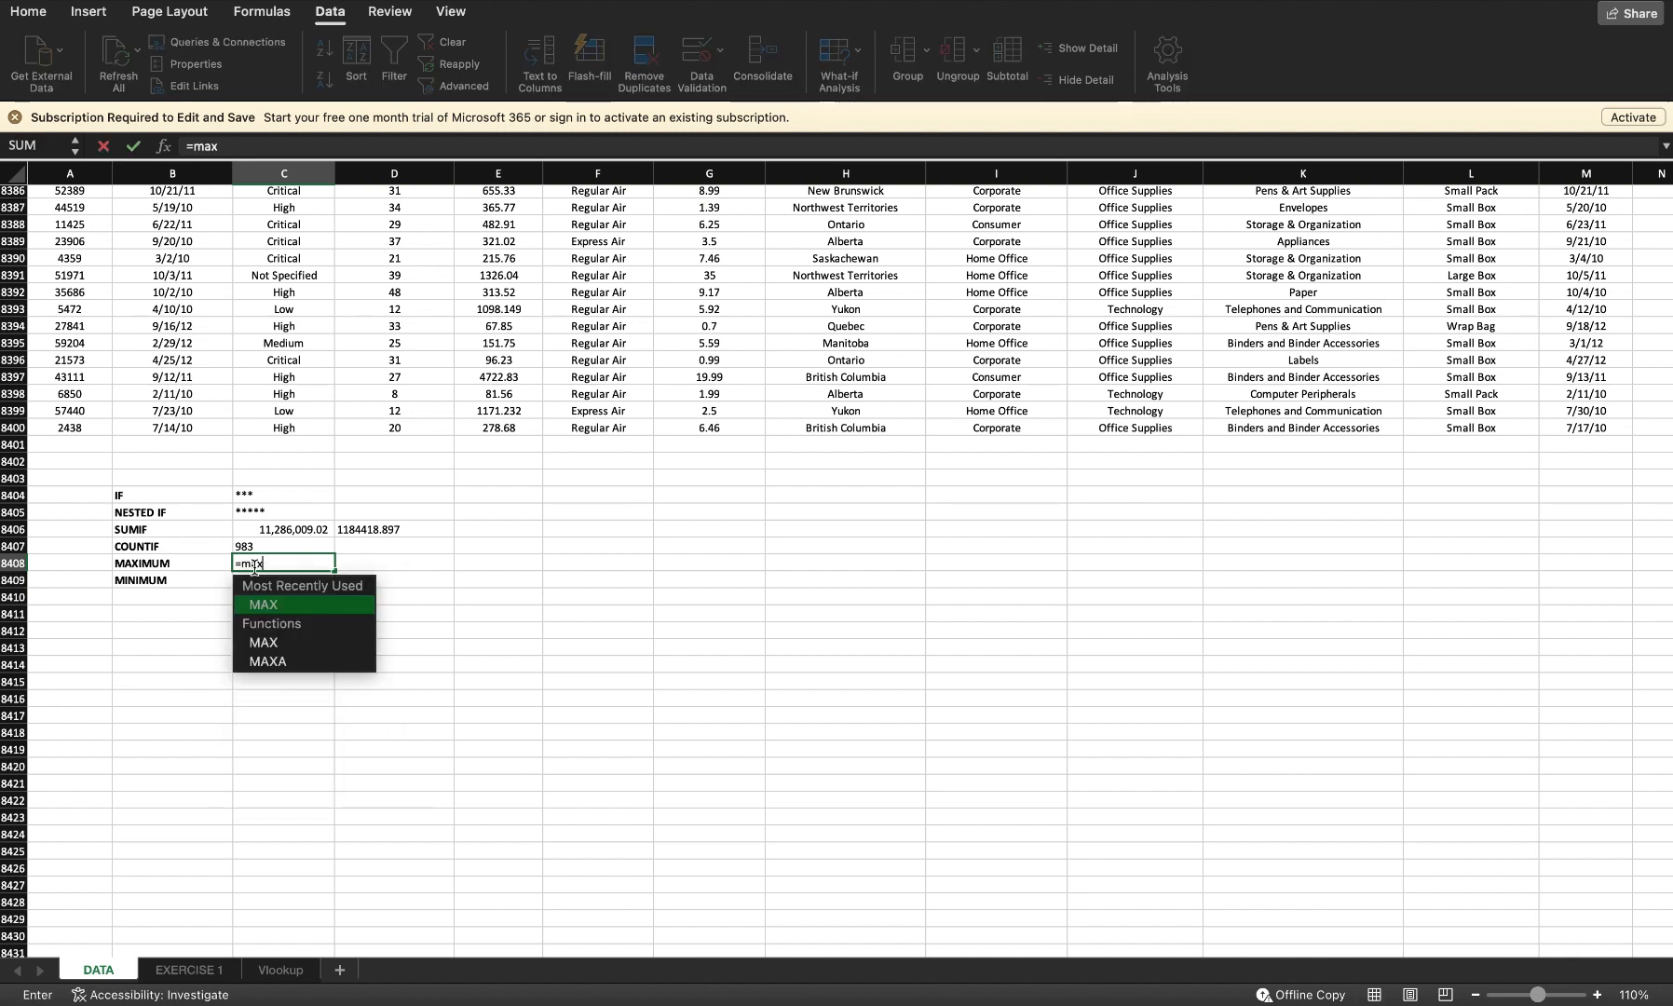
{"action": "type", "text": "("}
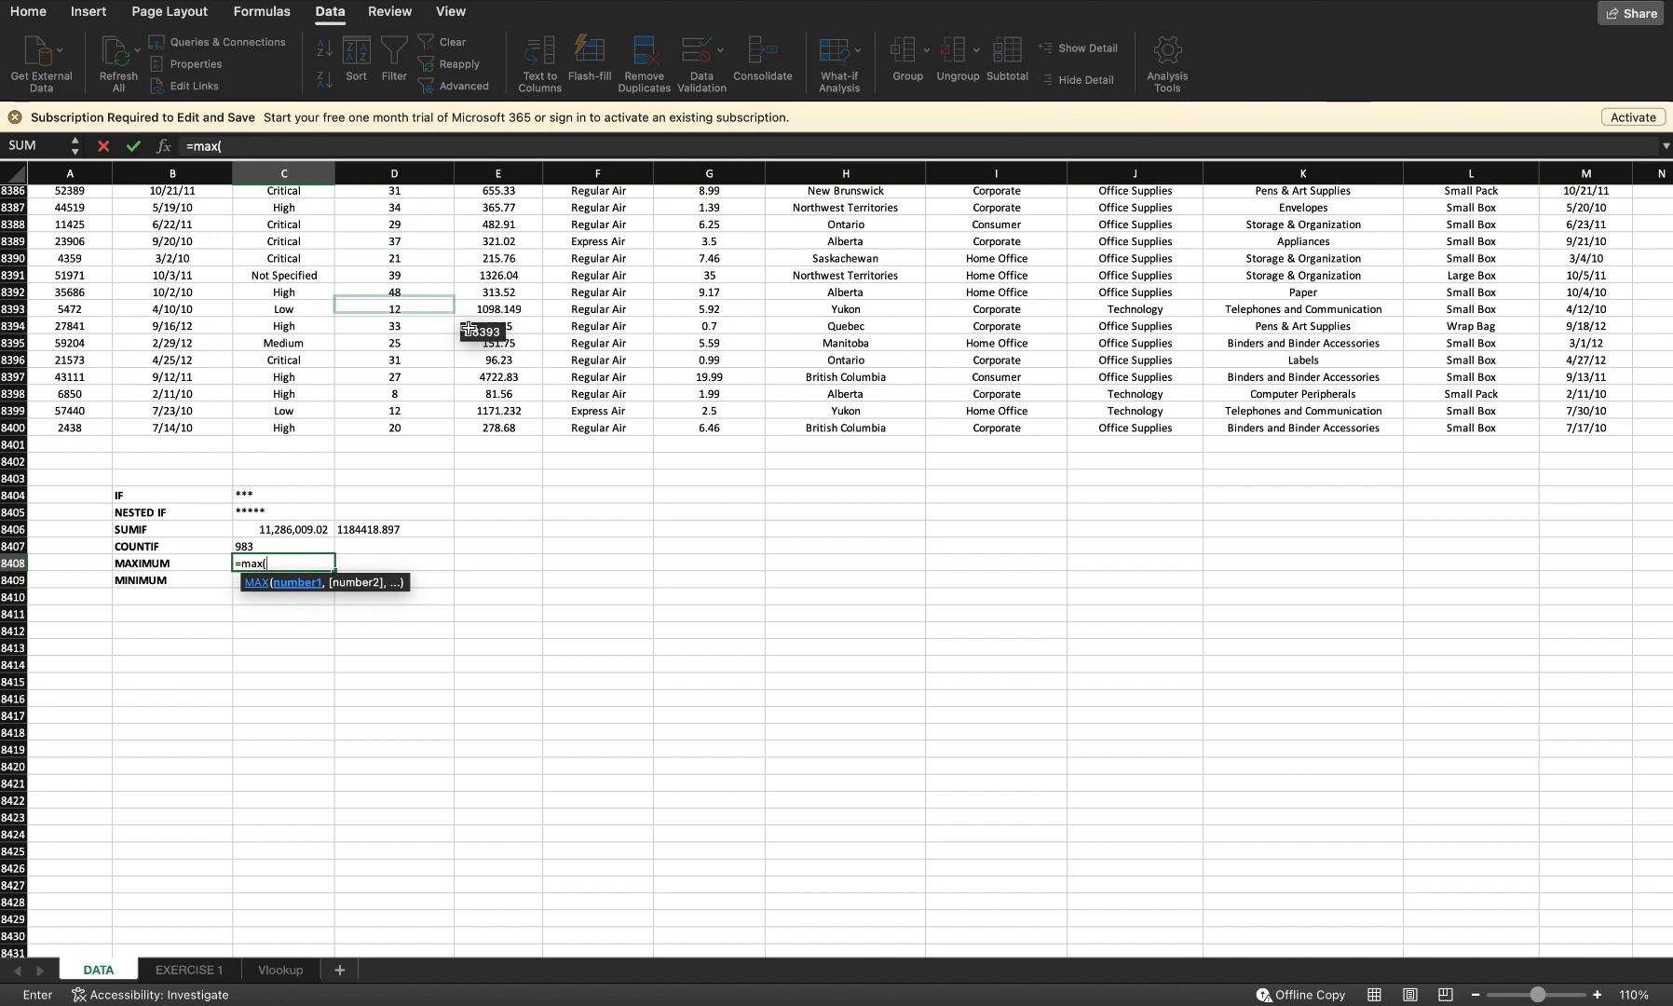
{"action": "type", "text": "e2"}
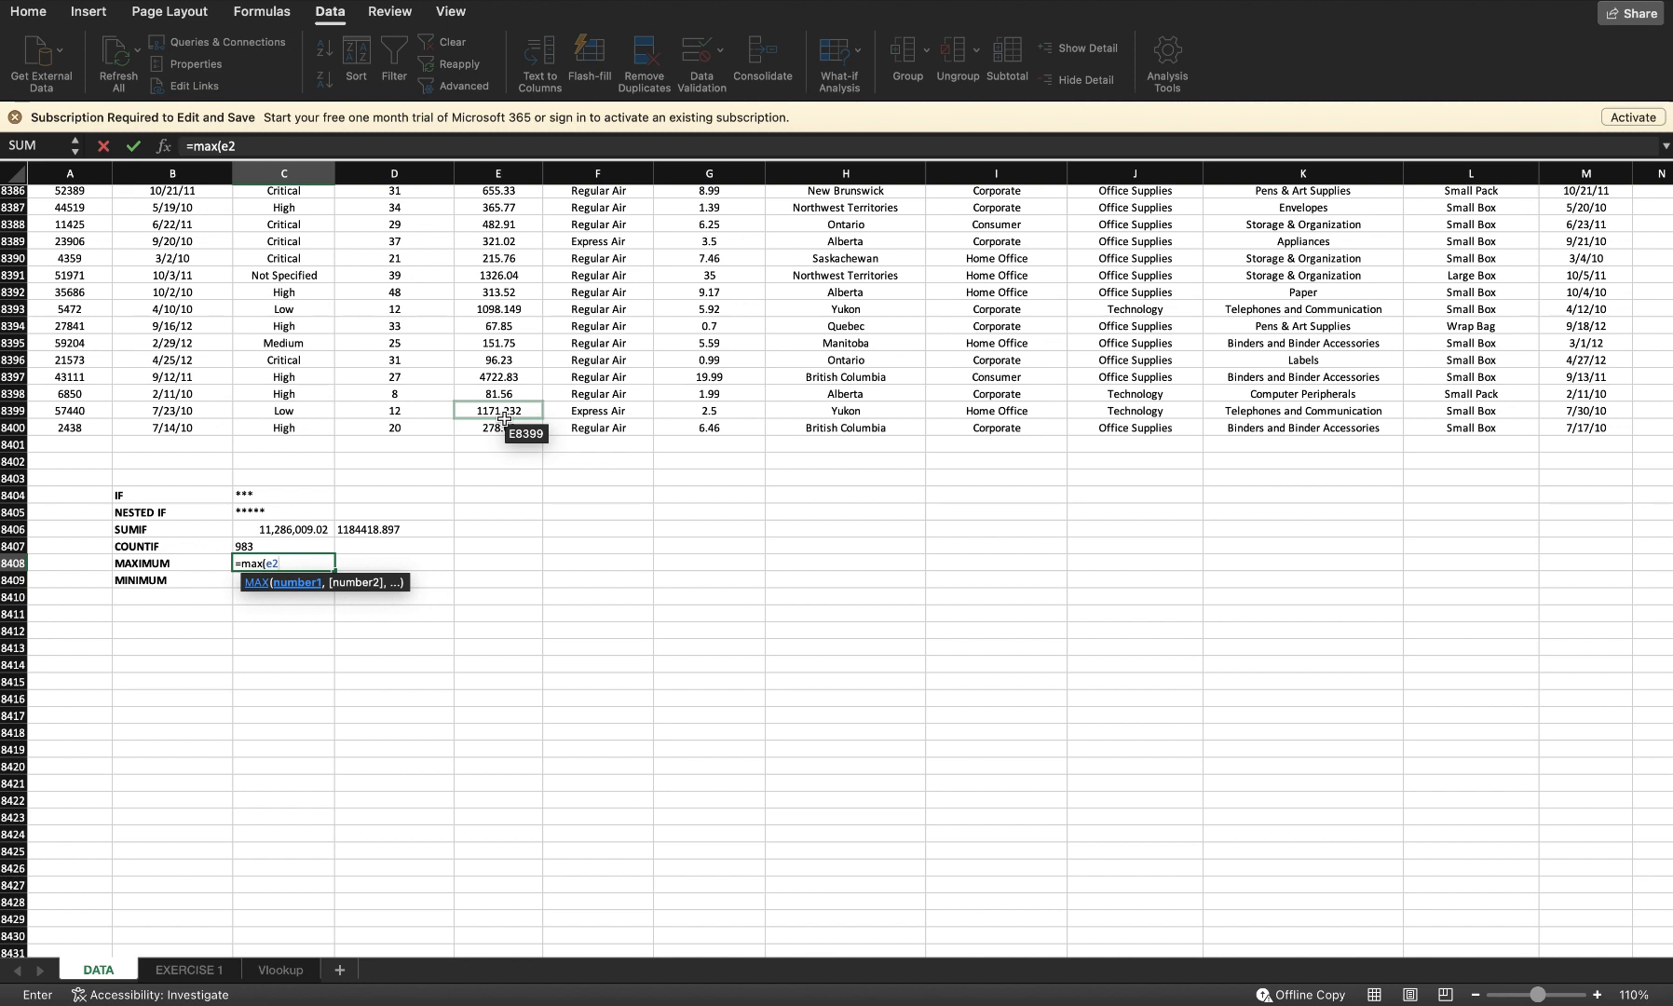
{"action": "key", "text": "BackSpace"}
{"action": "key", "text": "BackSpace"}
{"action": "type", "text": "d2:d8400"}
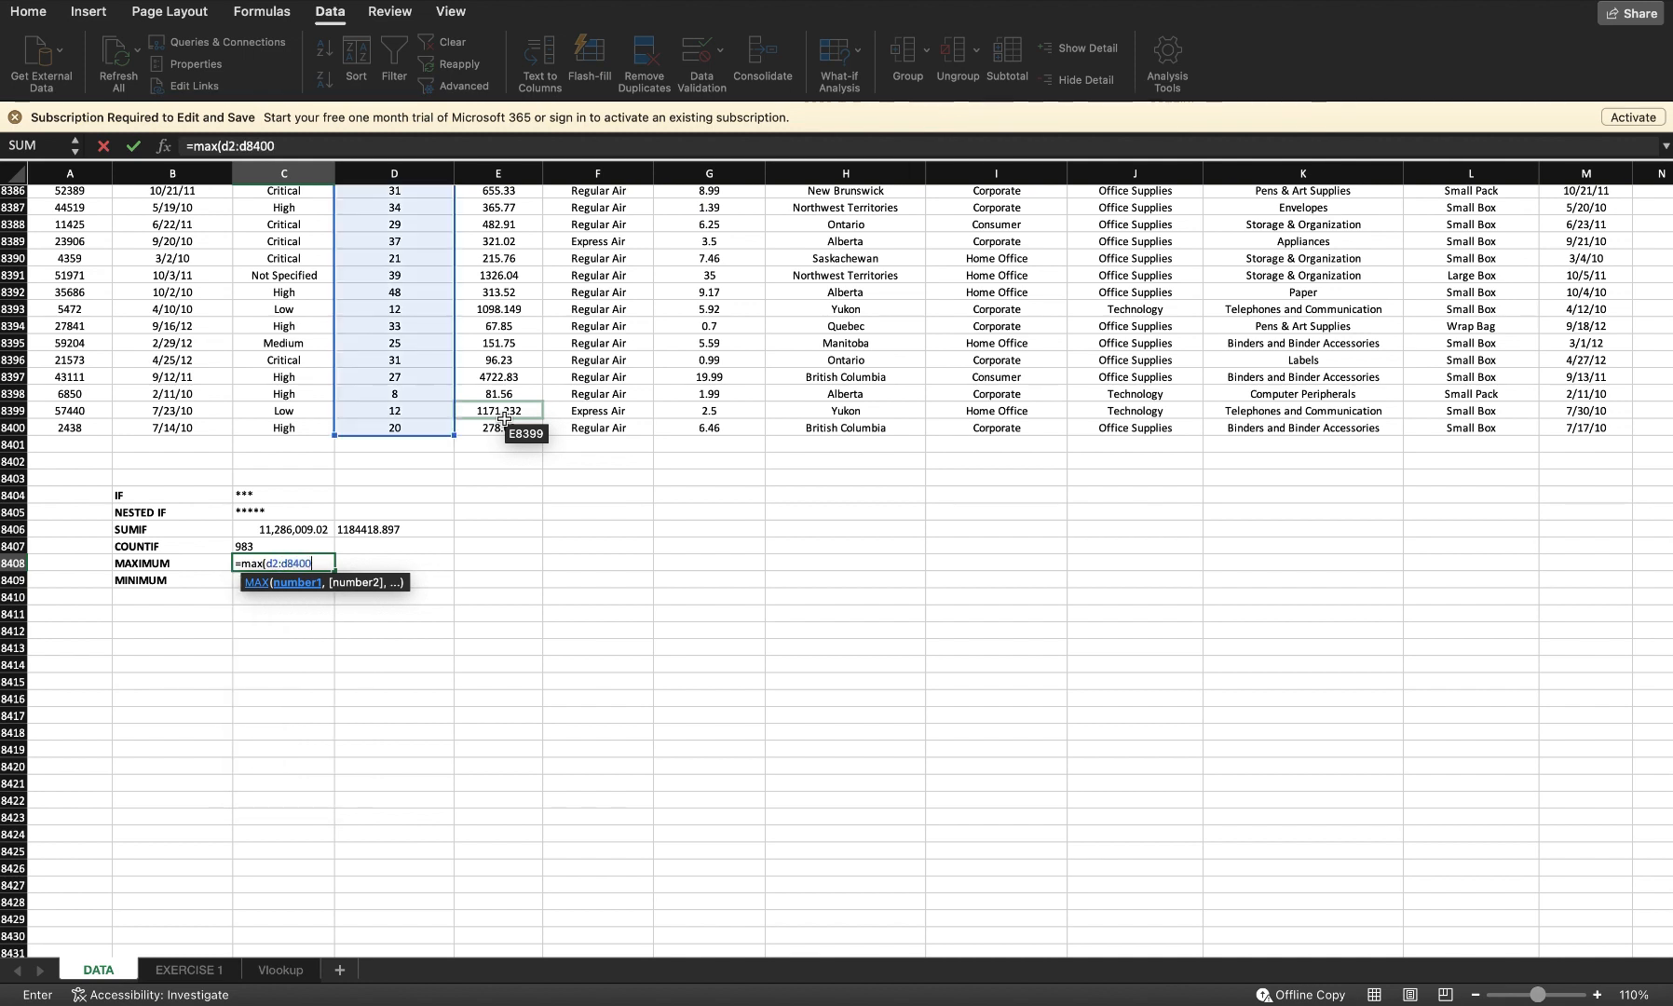
{"action": "type", "text": ")"}
{"action": "key", "text": "Return"}
Step: Enter a MIN formula over D2:D8400 in the MINIMUM row
{"action": "type", "text": "="}
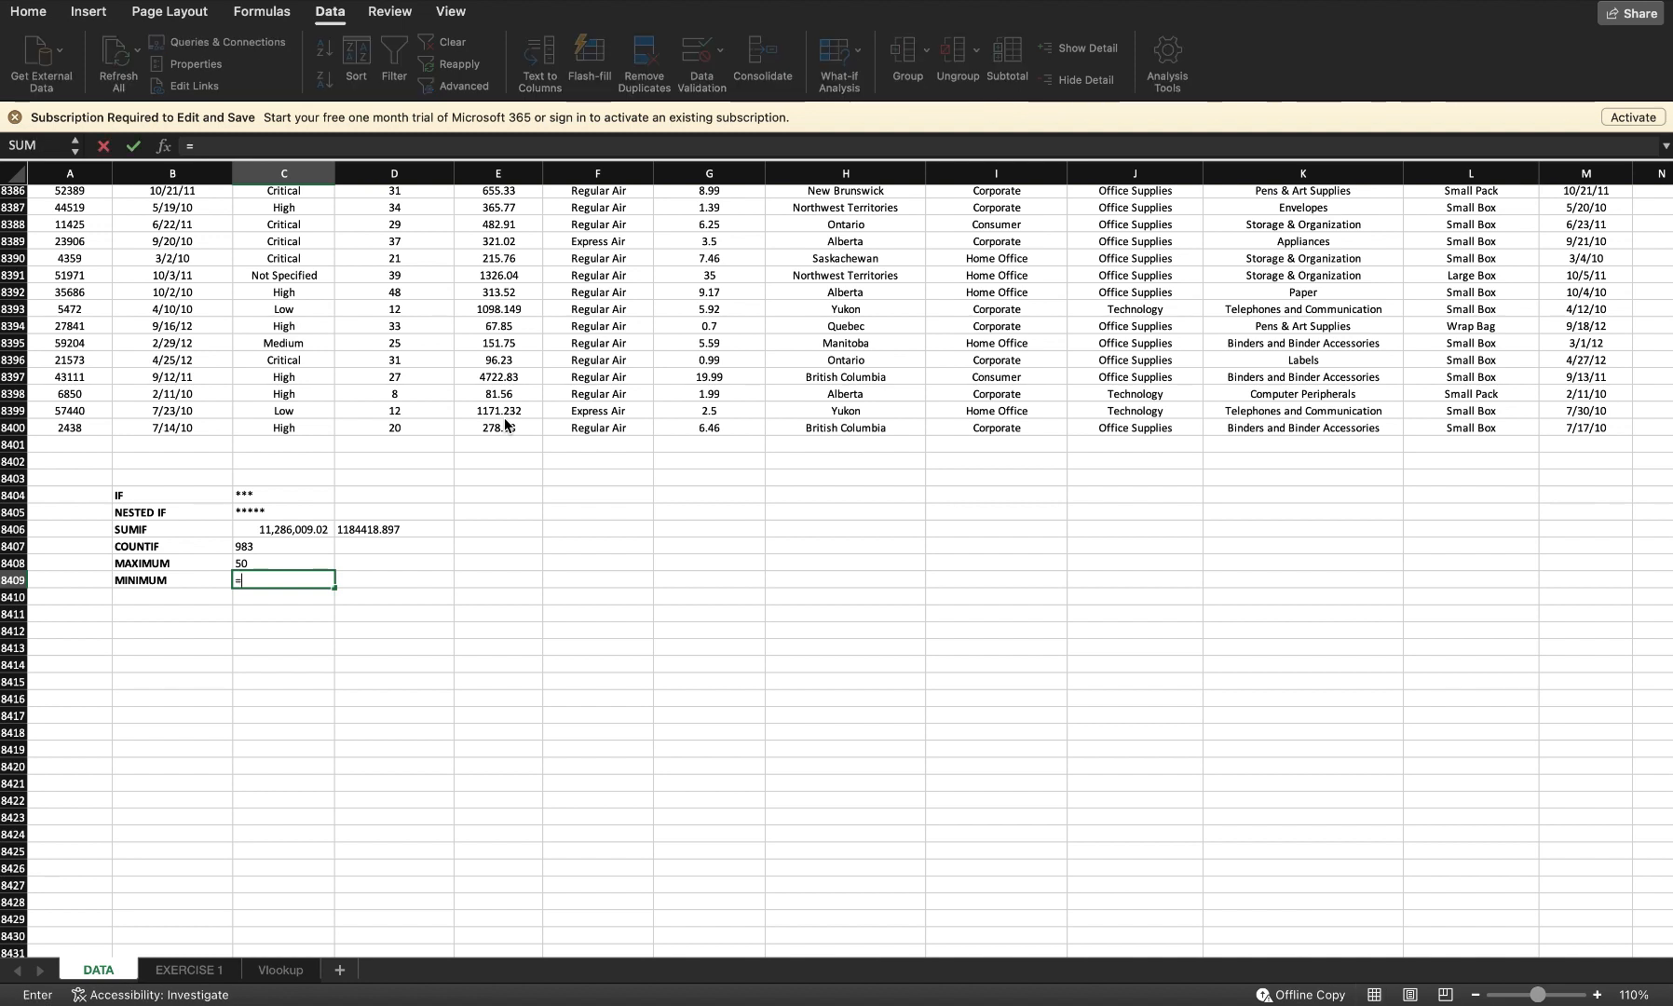
{"action": "type", "text": "min("}
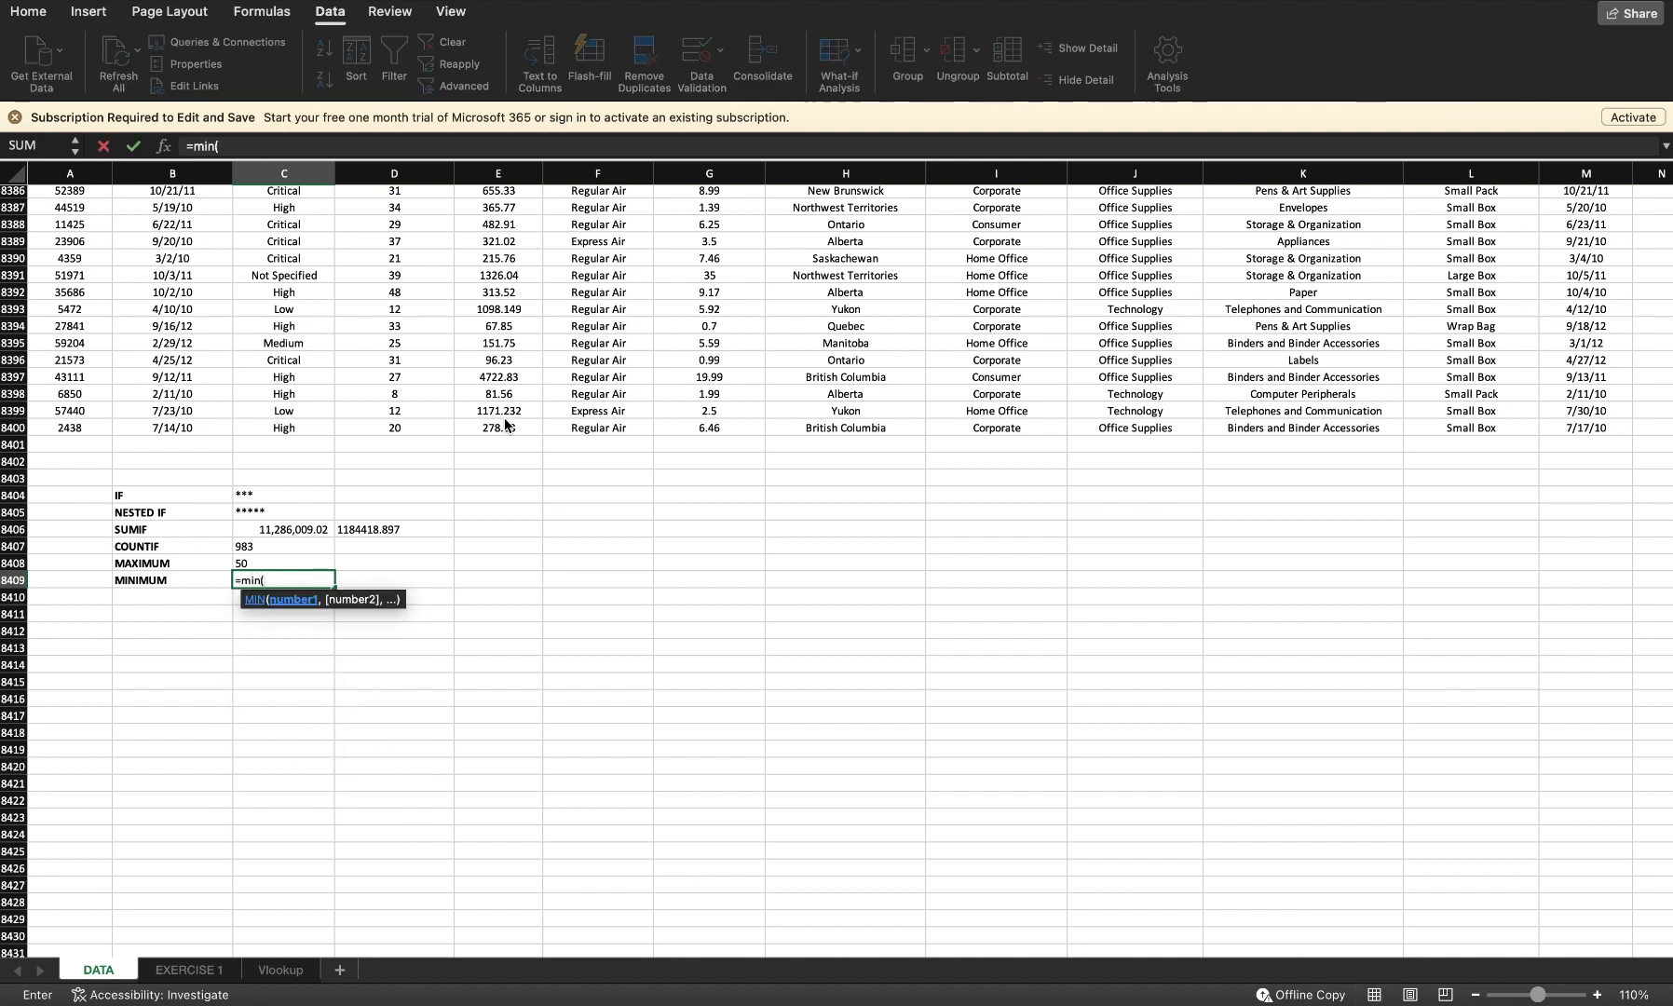
{"action": "type", "text": "d2:d"}
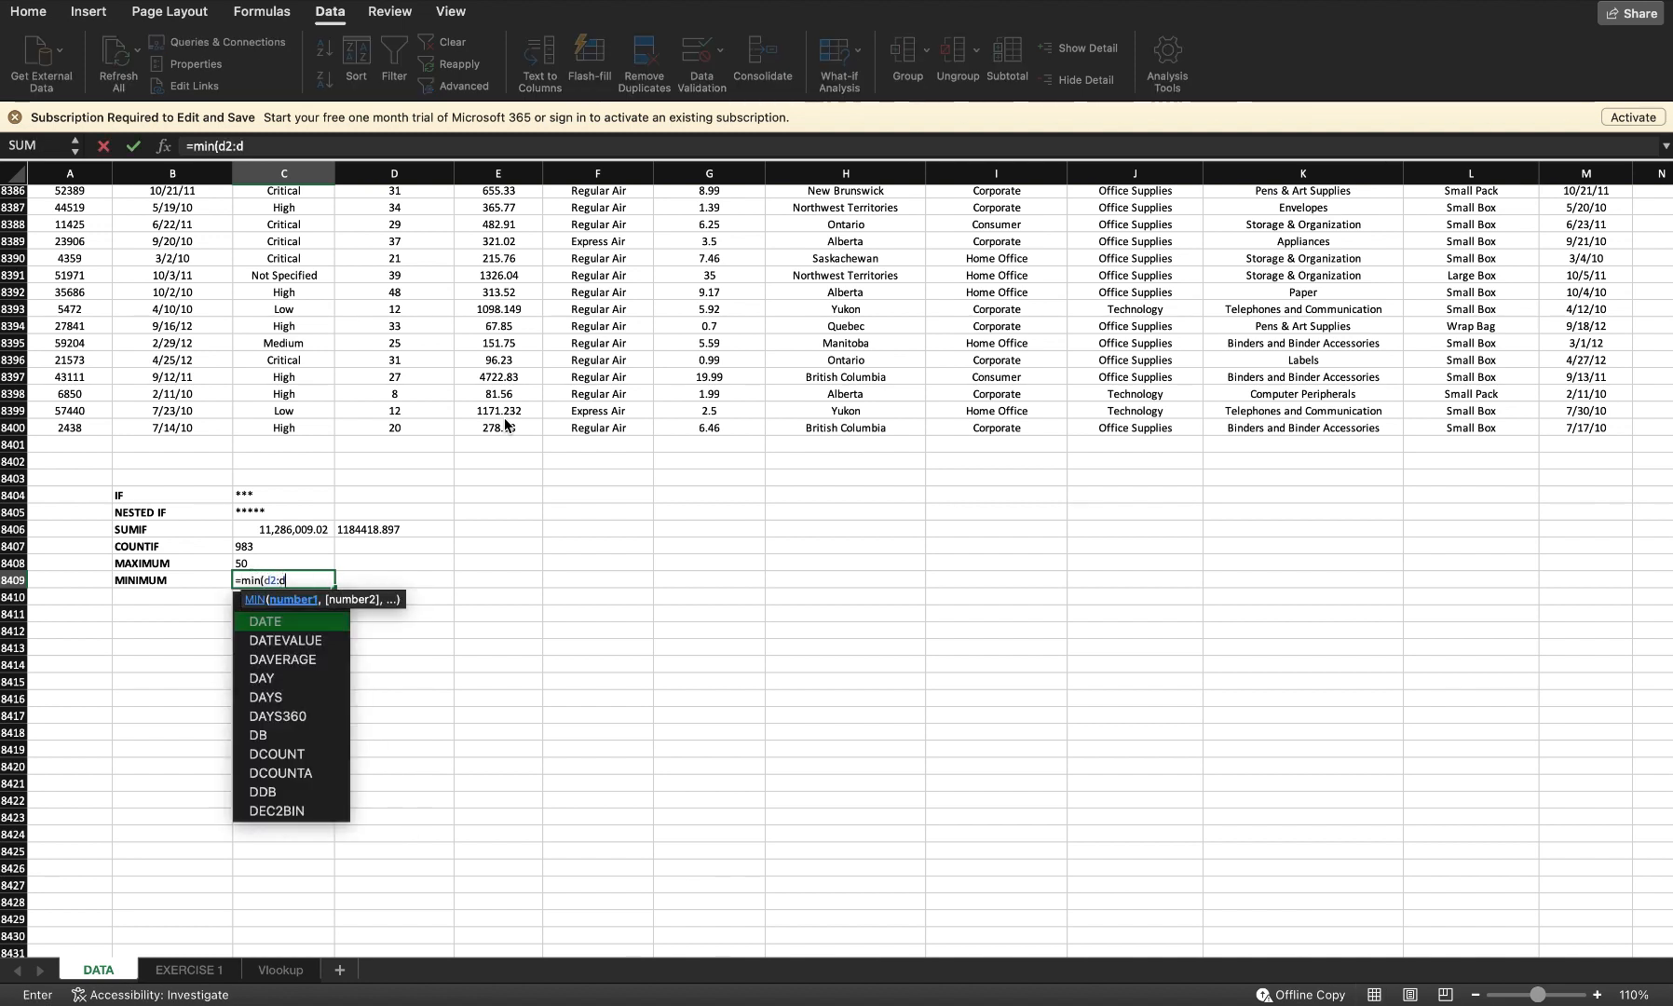
{"action": "type", "text": "8400)"}
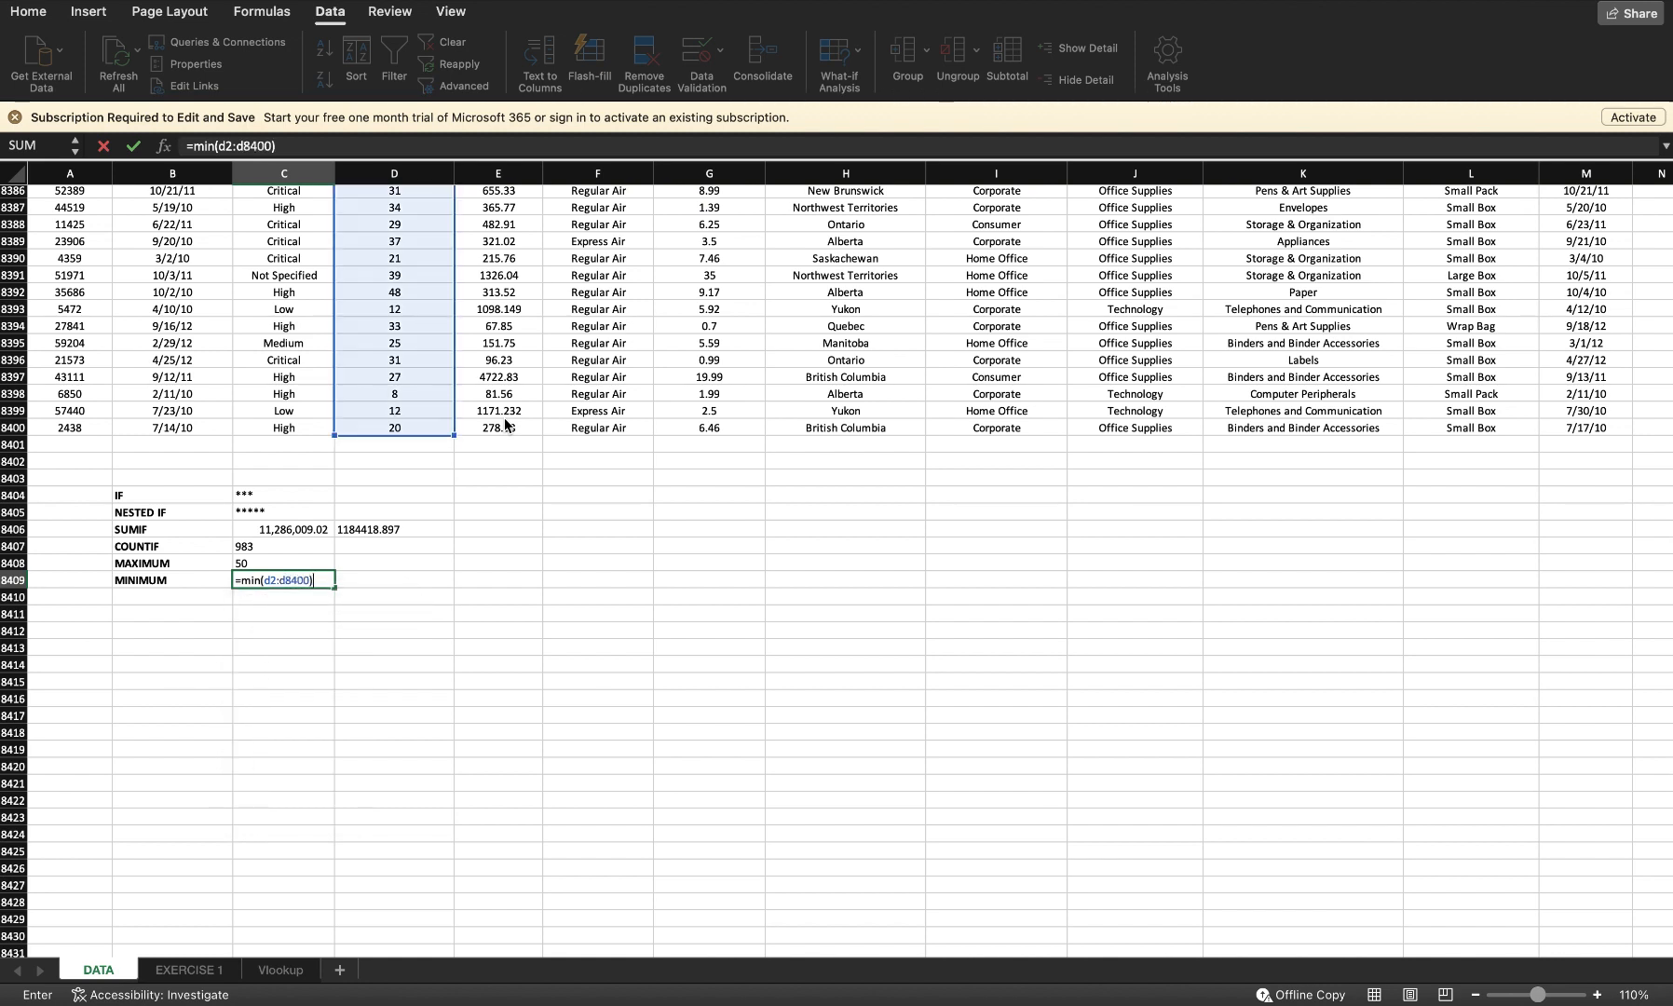
{"action": "key", "text": "Return"}
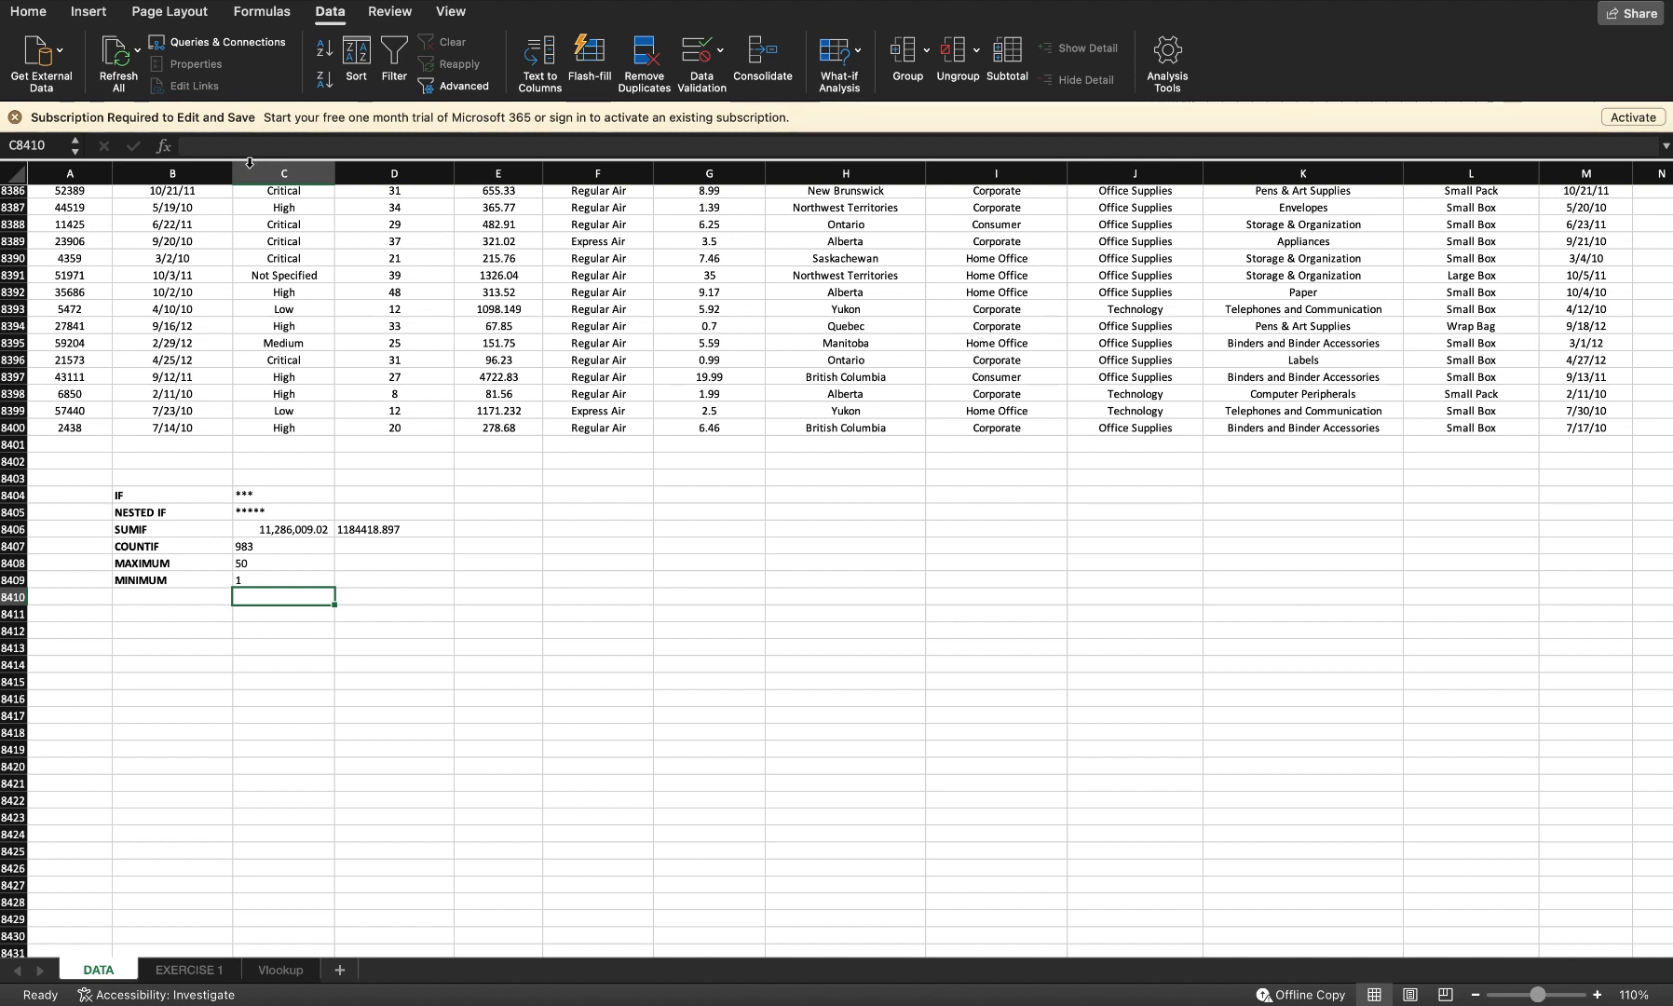
{"action": "left_click", "coordinate": [41, 13]}
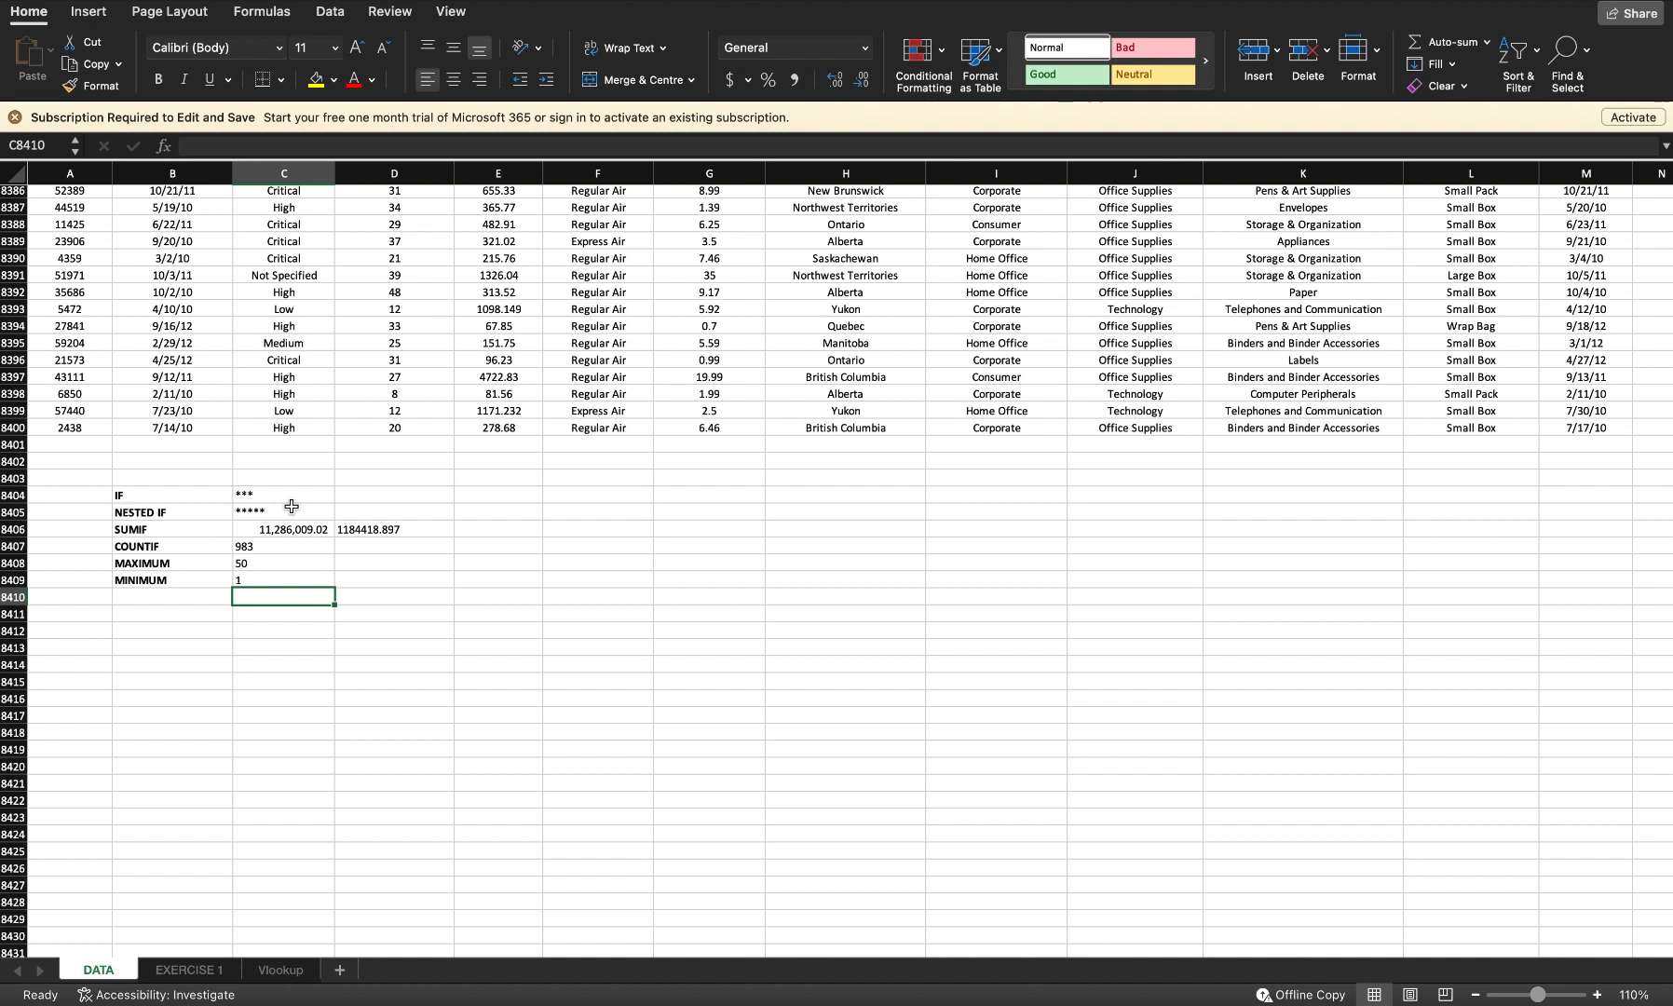
Step: Switch to the EXERCISE 1 sheet and enlarge the view of its opinion tables
{"action": "left_click", "coordinate": [181, 972]}
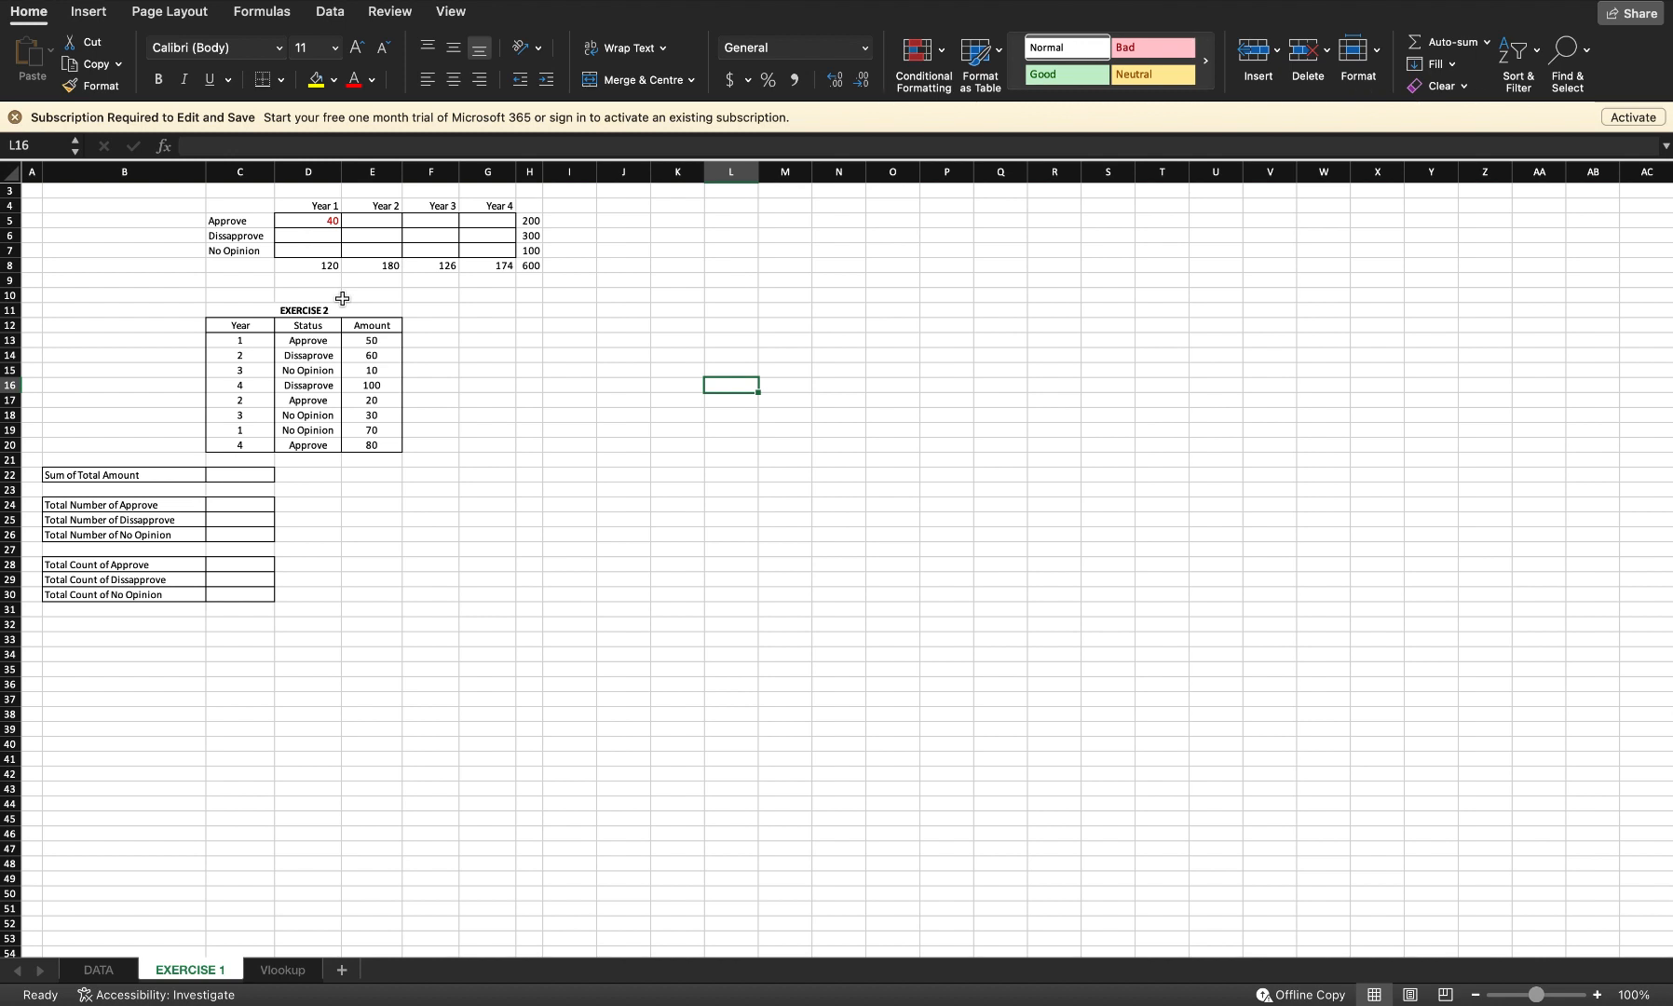
{"action": "left_click", "coordinate": [1596, 995]}
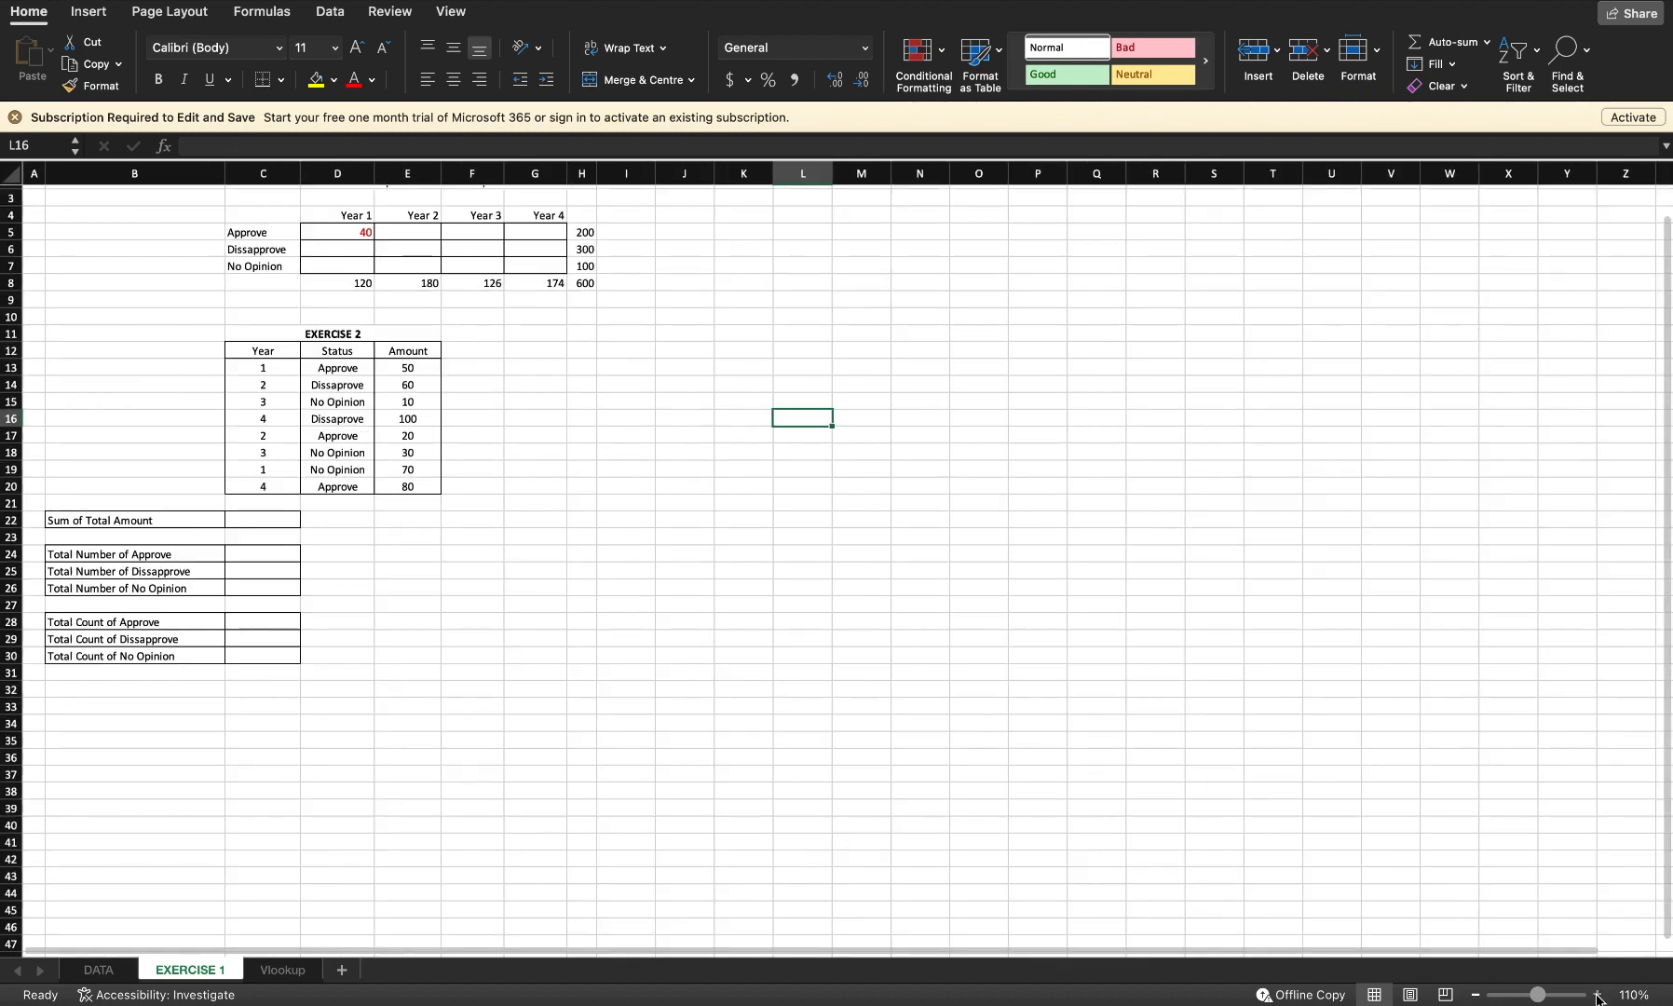
{"action": "left_click", "coordinate": [1597, 995]}
{"action": "left_click", "coordinate": [1596, 994]}
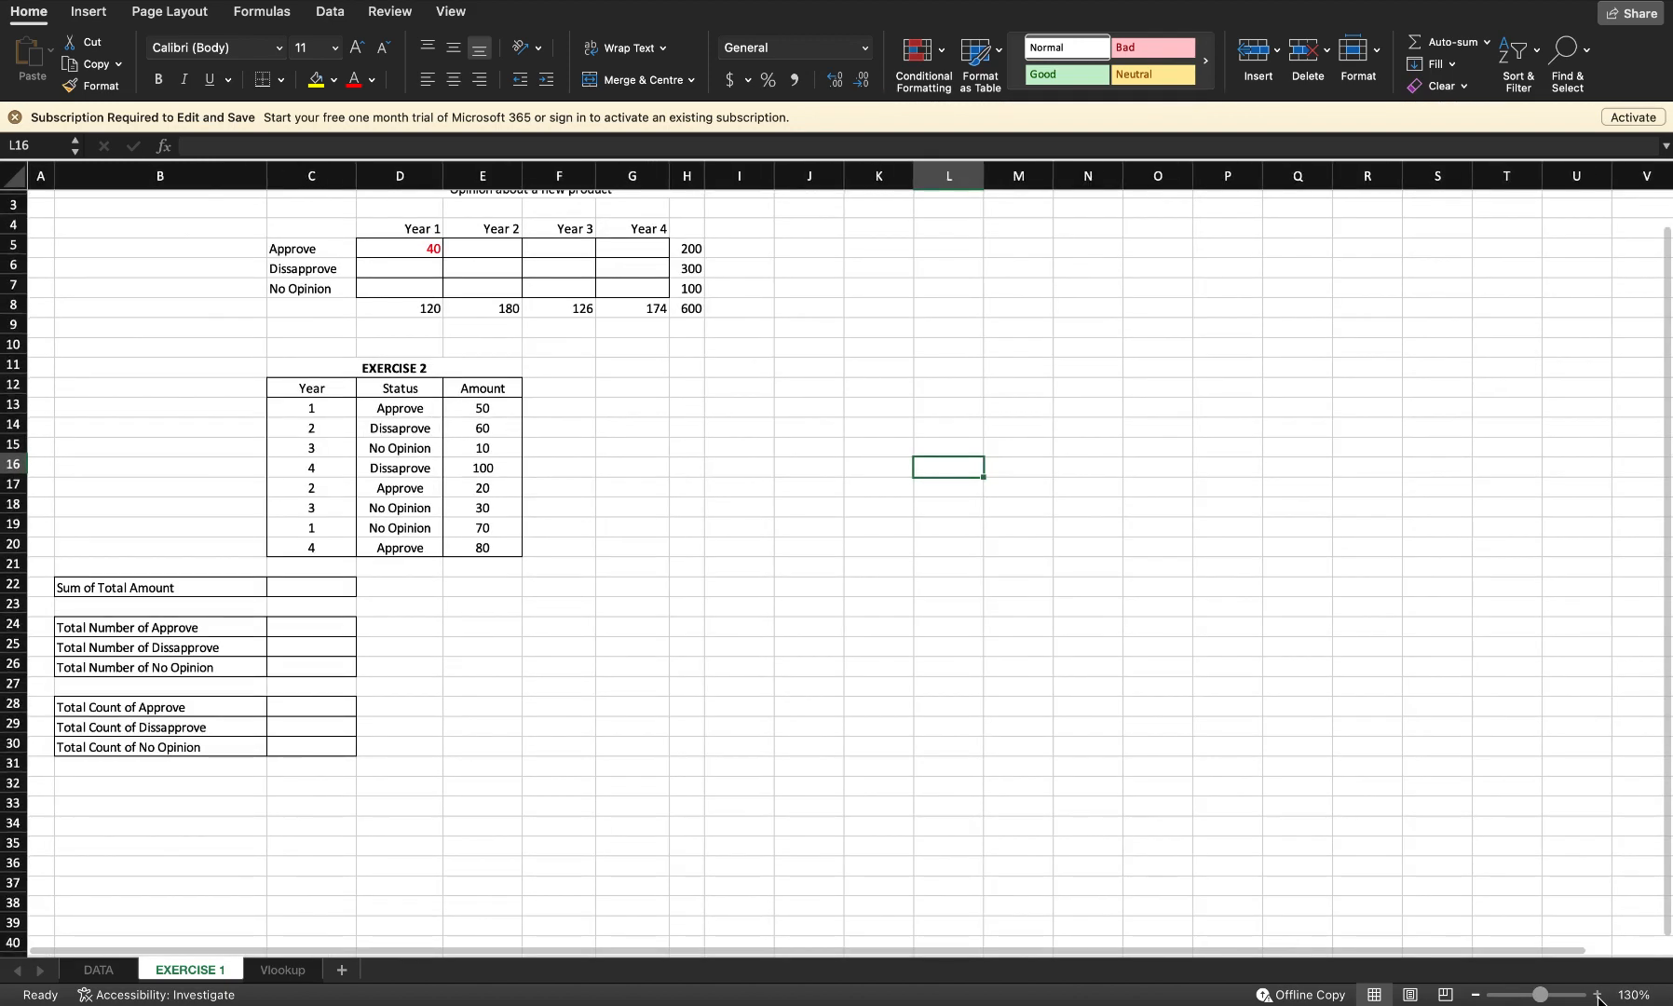
{"action": "left_click", "coordinate": [1597, 995]}
{"action": "left_click", "coordinate": [1596, 994]}
{"action": "scroll", "coordinate": [1122, 586], "scroll_direction": "up", "scroll_amount": 3}
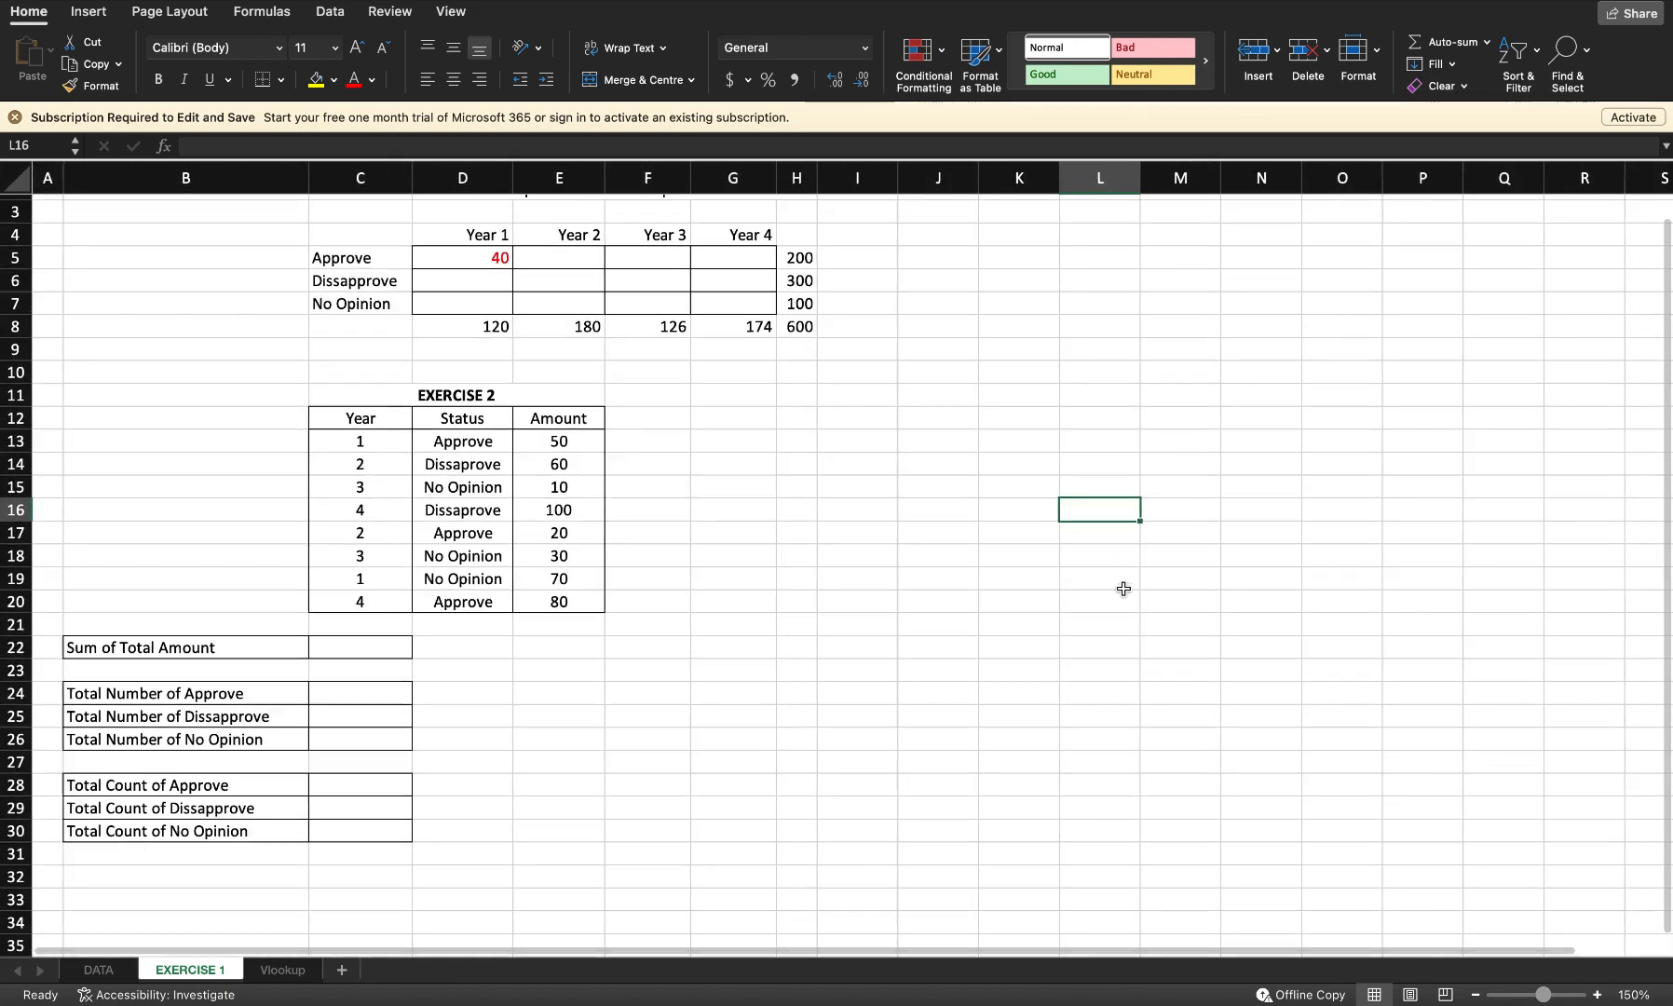
{"action": "scroll", "coordinate": [1124, 589], "scroll_direction": "right", "scroll_amount": 1}
{"action": "scroll", "coordinate": [1123, 588], "scroll_direction": "left", "scroll_amount": 1}
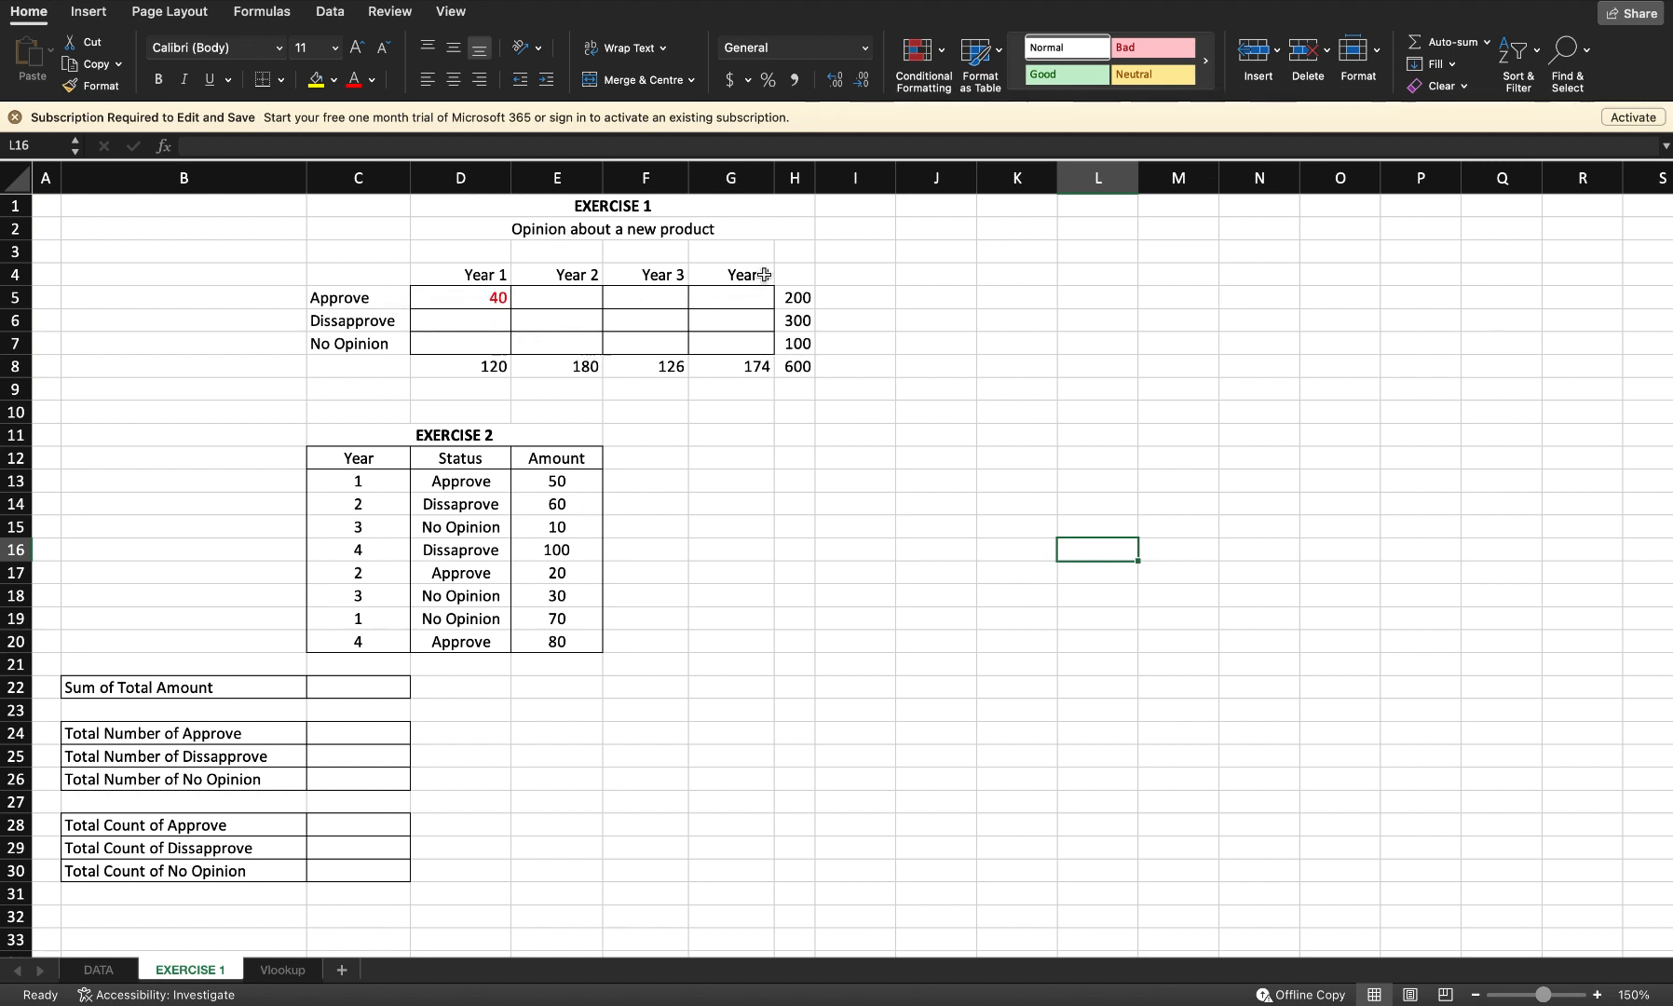
Step: Examine the opinion table's row labels, the row and year totals, and the existing formula in the Year 1 Approve cell
{"action": "left_click_drag", "start_coordinate": [348, 299], "coordinate": [340, 336]}
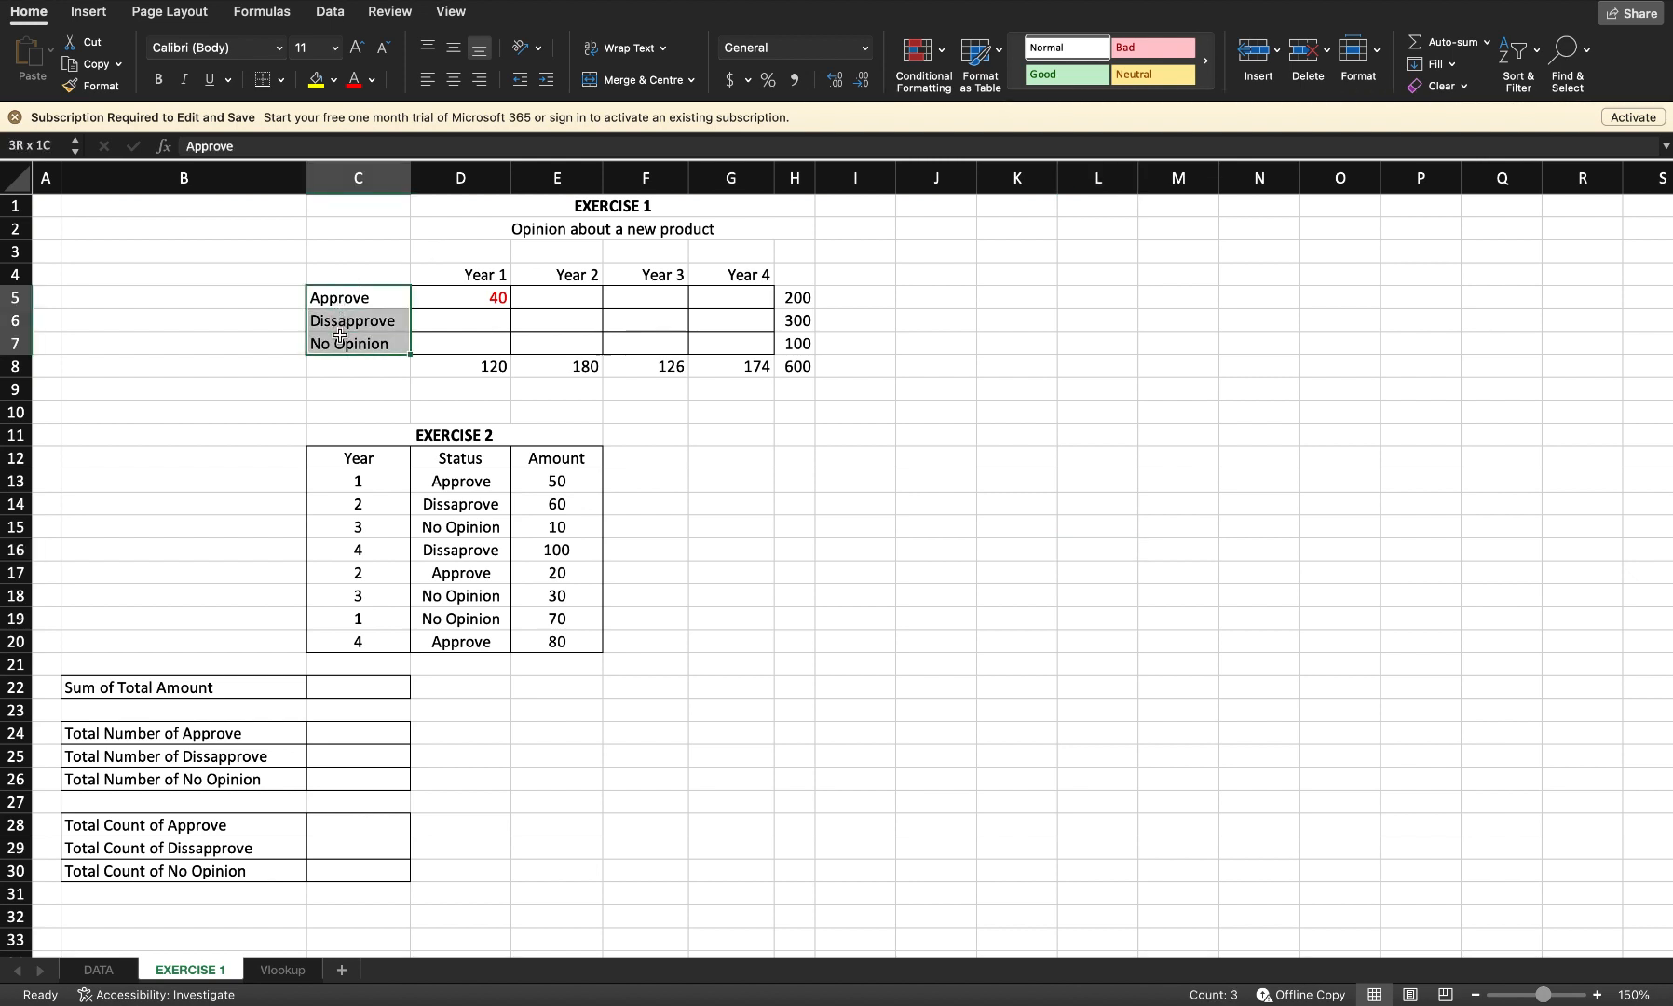
{"action": "left_click", "coordinate": [340, 273]}
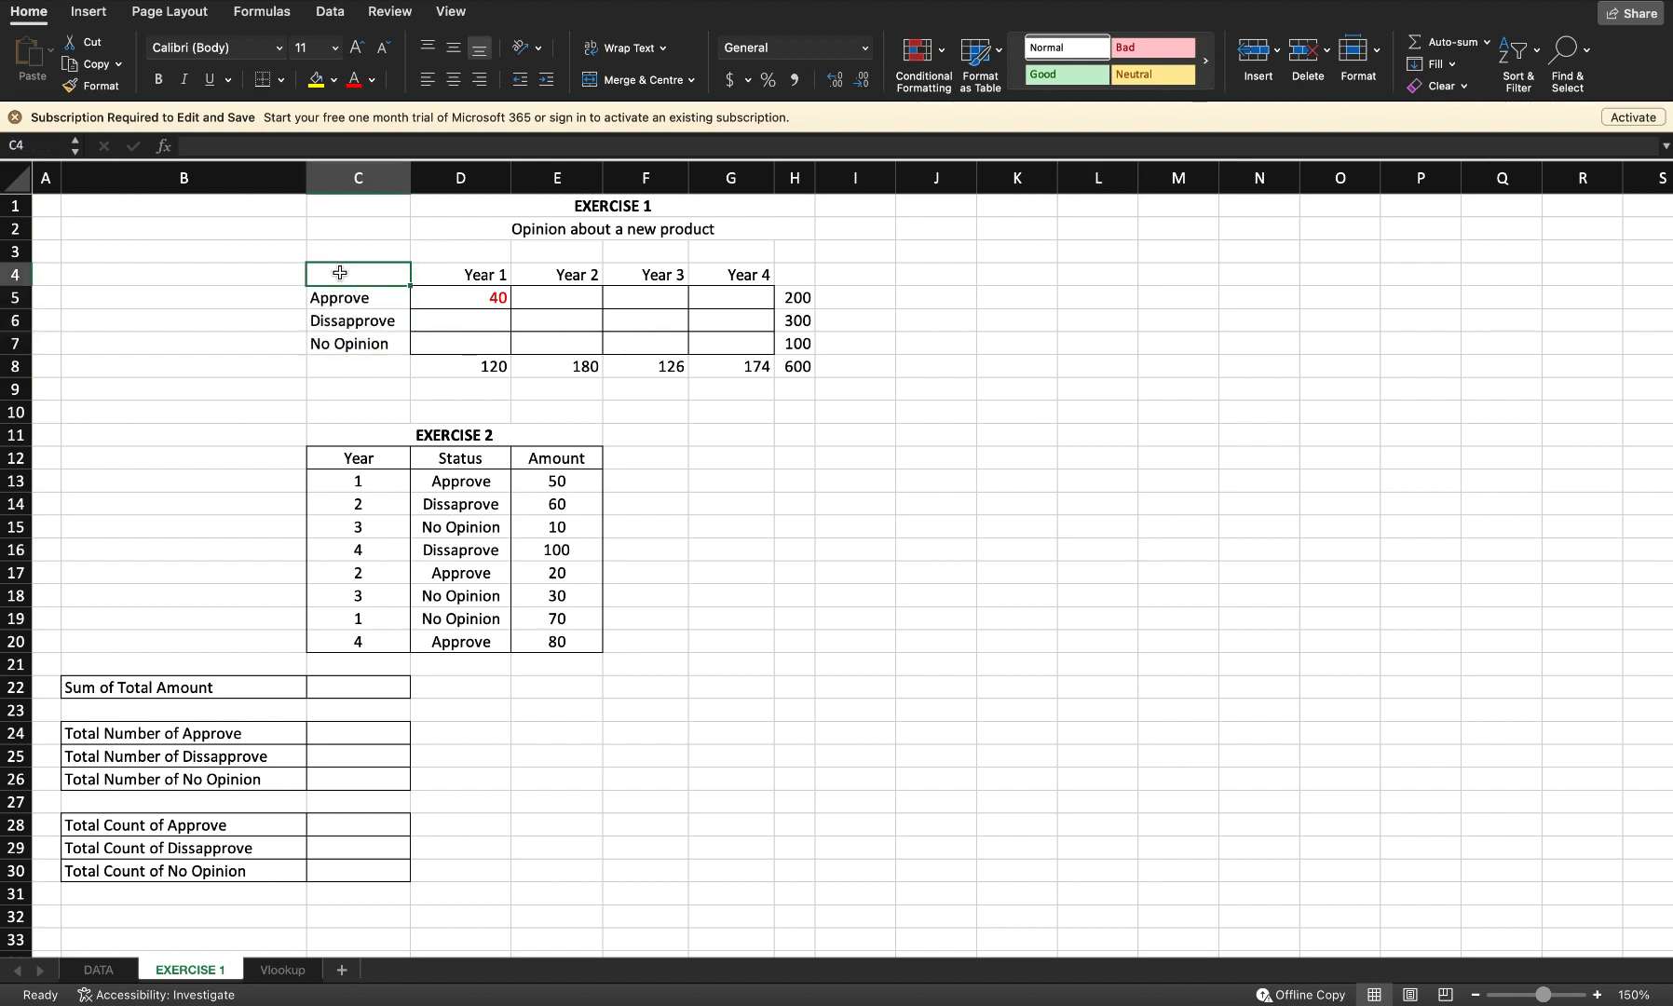
{"action": "left_click", "coordinate": [352, 306]}
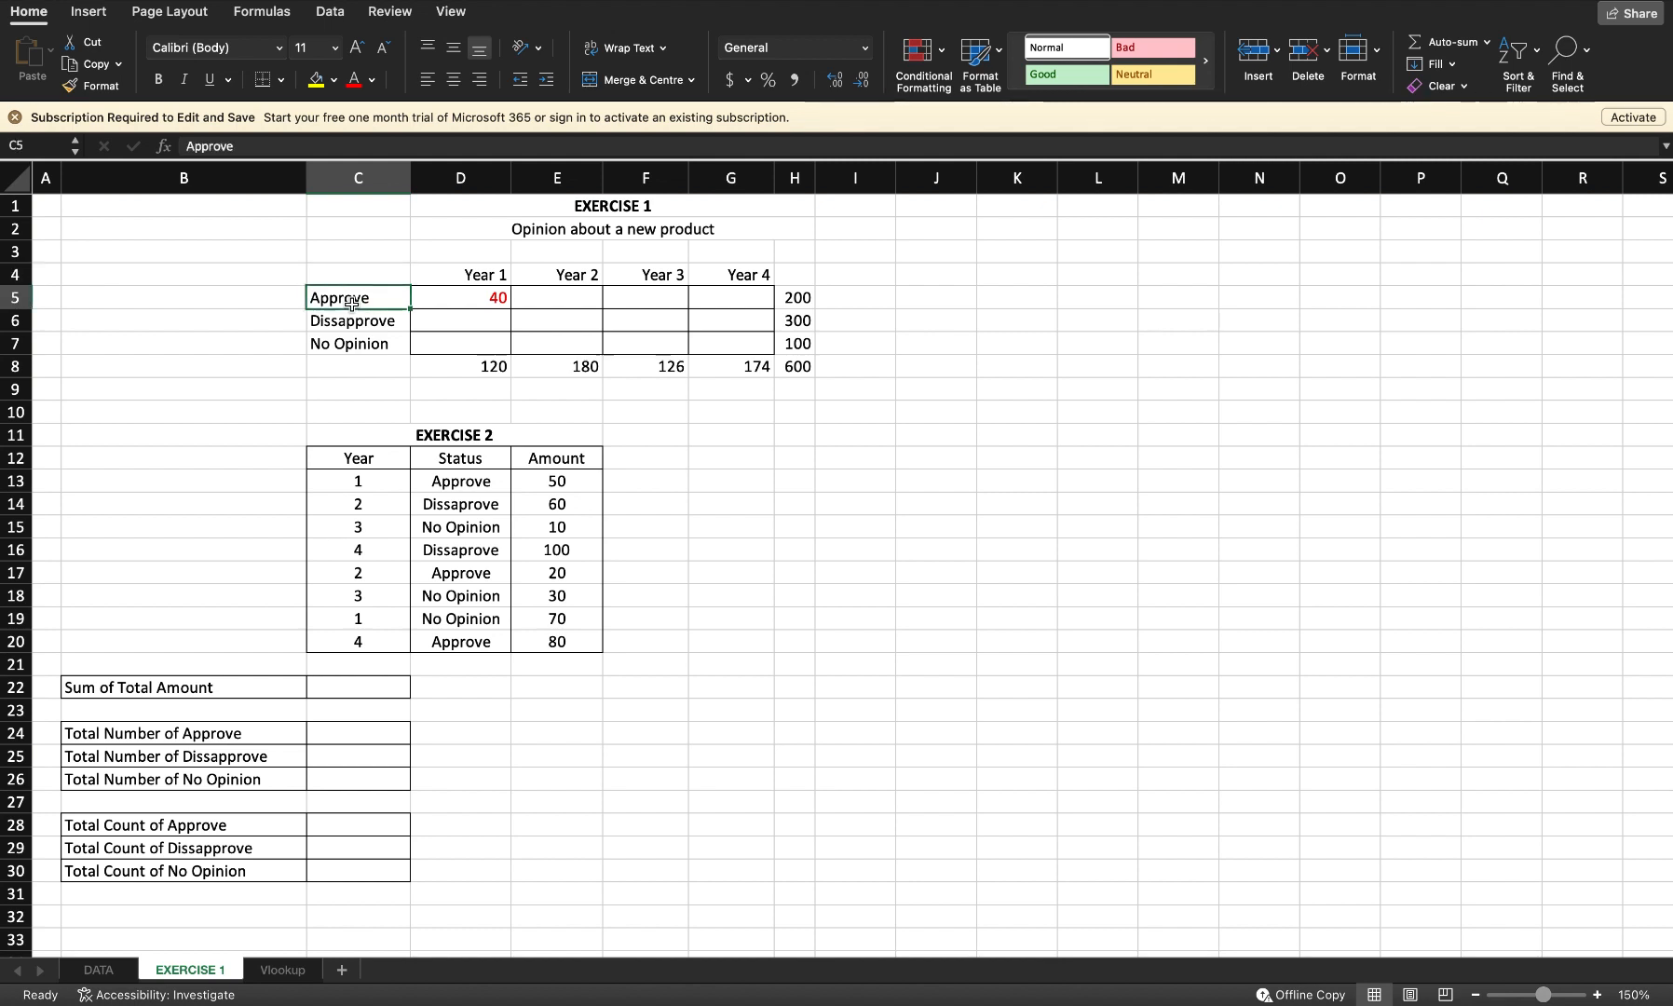
{"action": "left_click", "coordinate": [350, 324]}
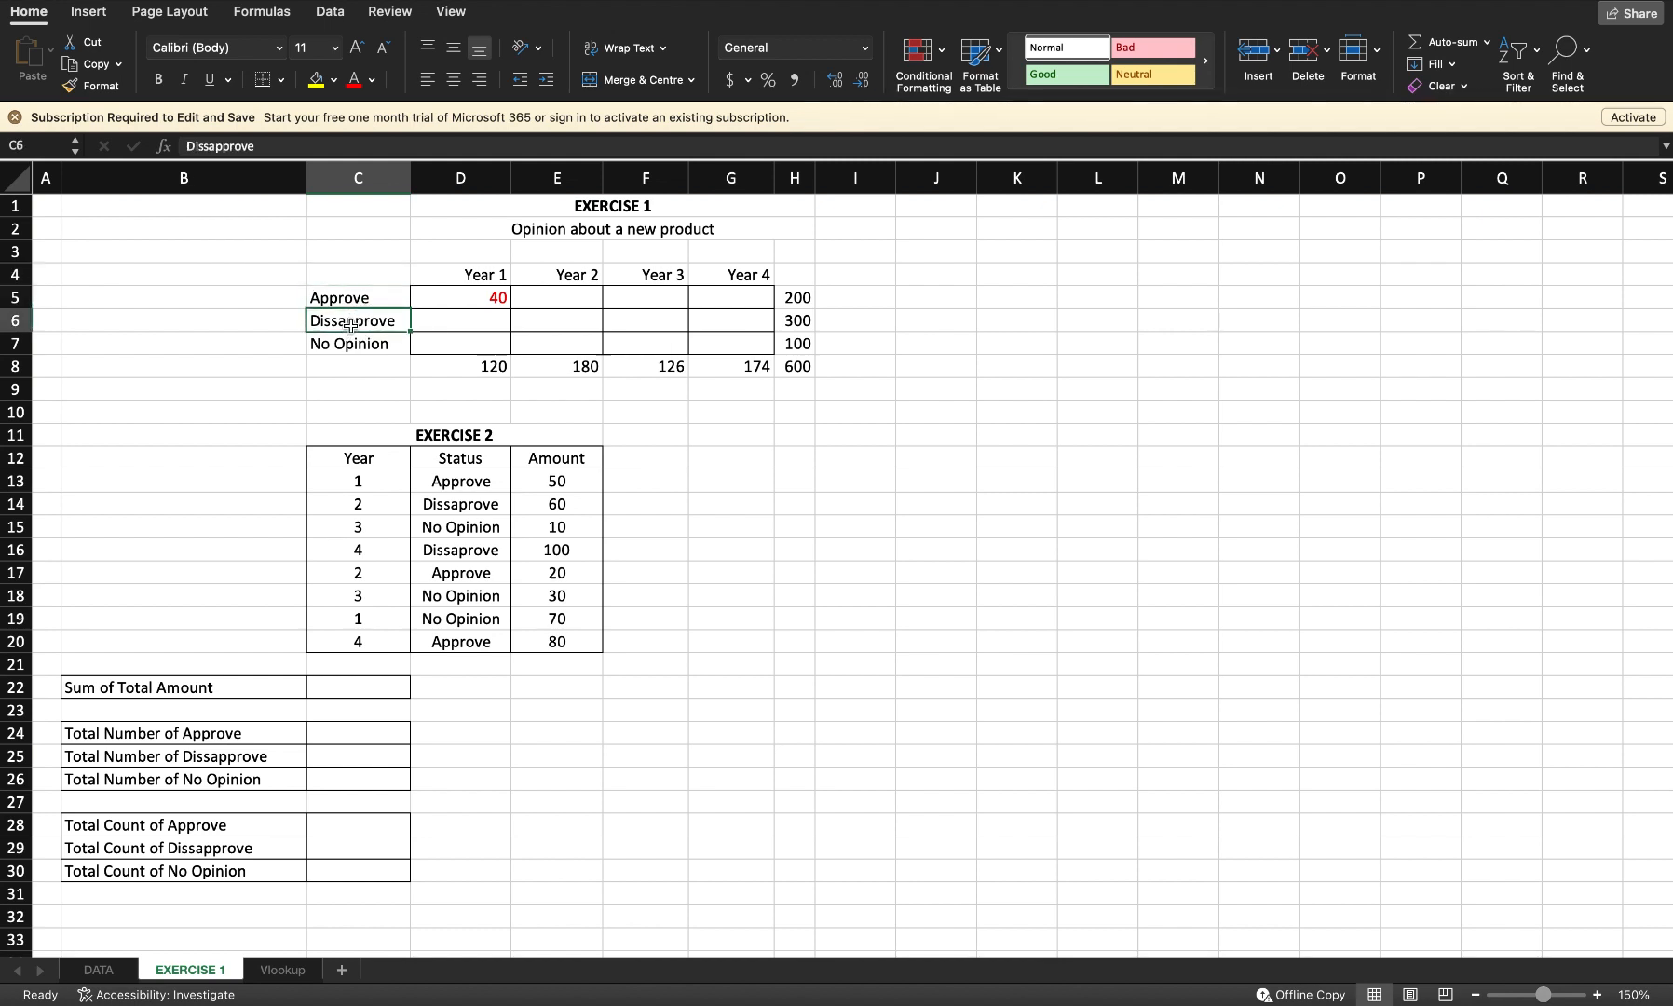
{"action": "left_click", "coordinate": [353, 346]}
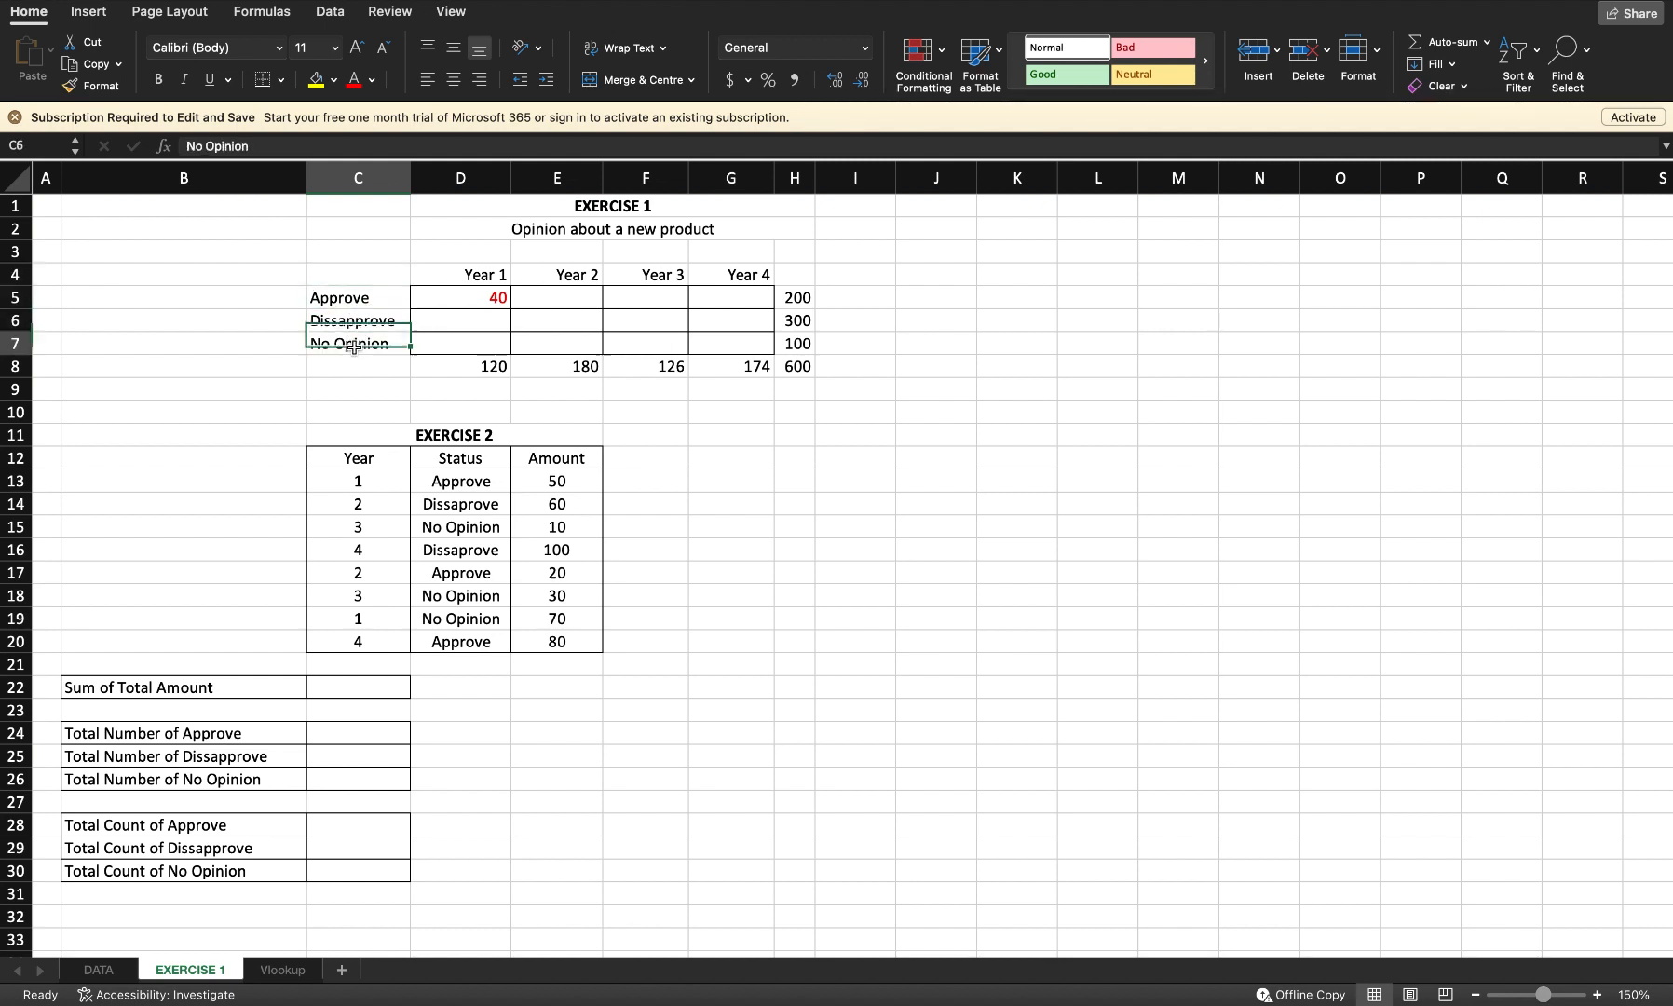
{"action": "left_click", "coordinate": [358, 282]}
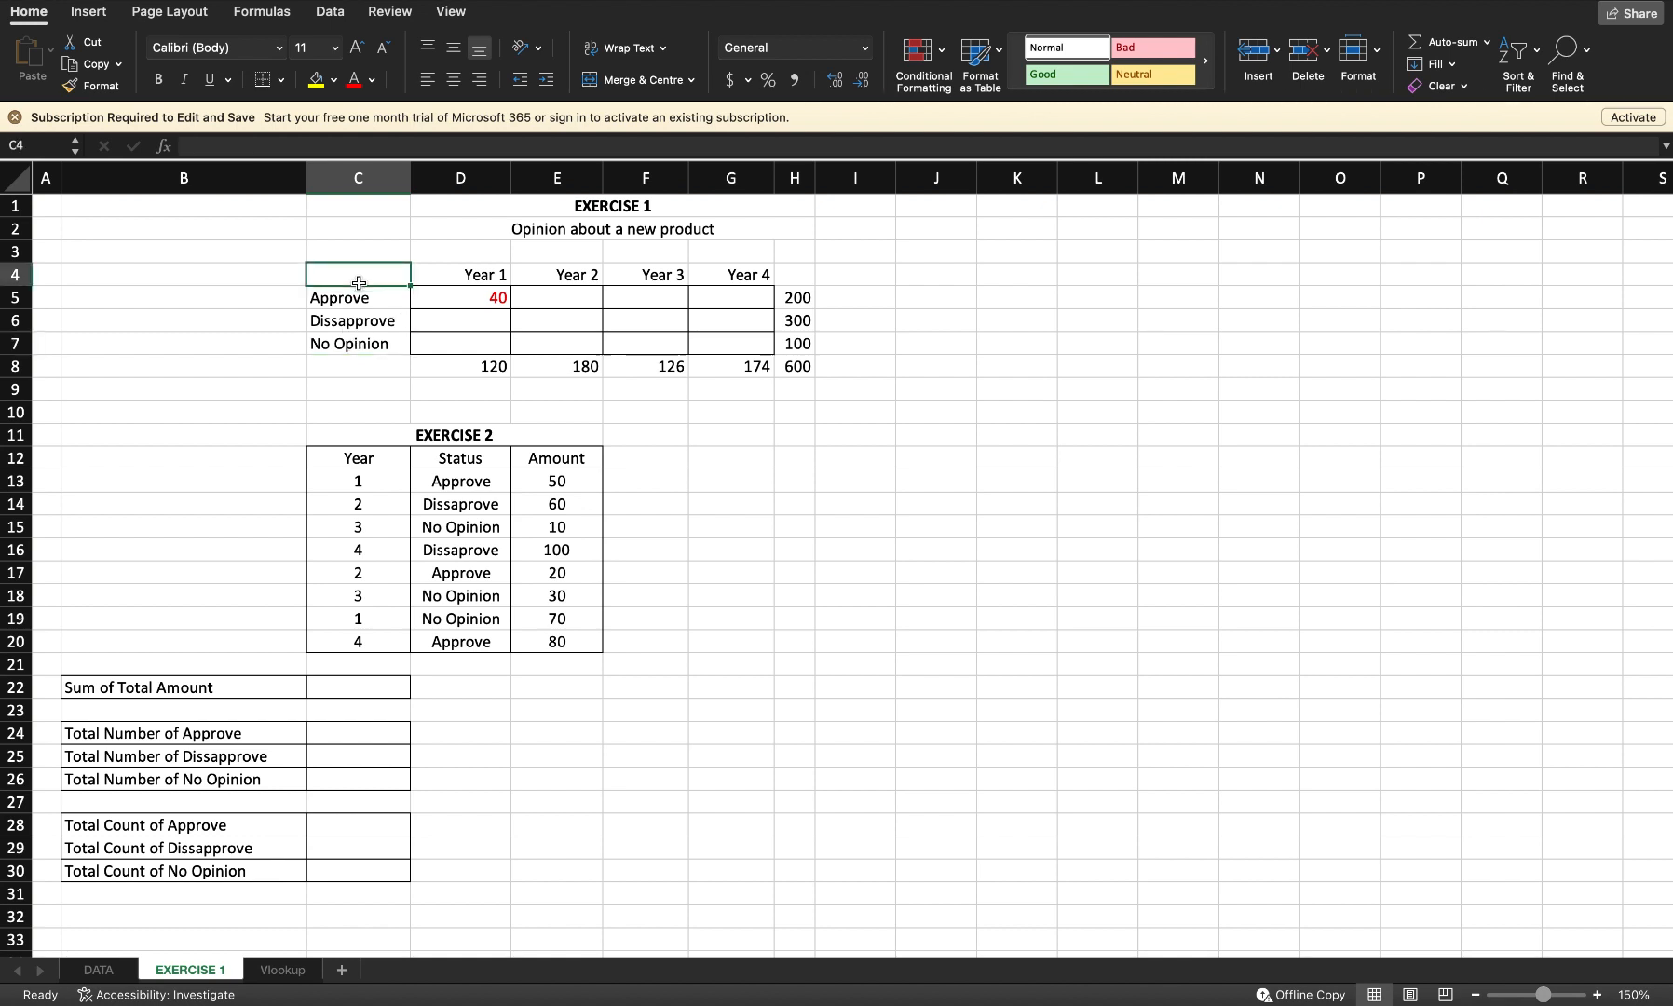
{"action": "left_click", "coordinate": [796, 366]}
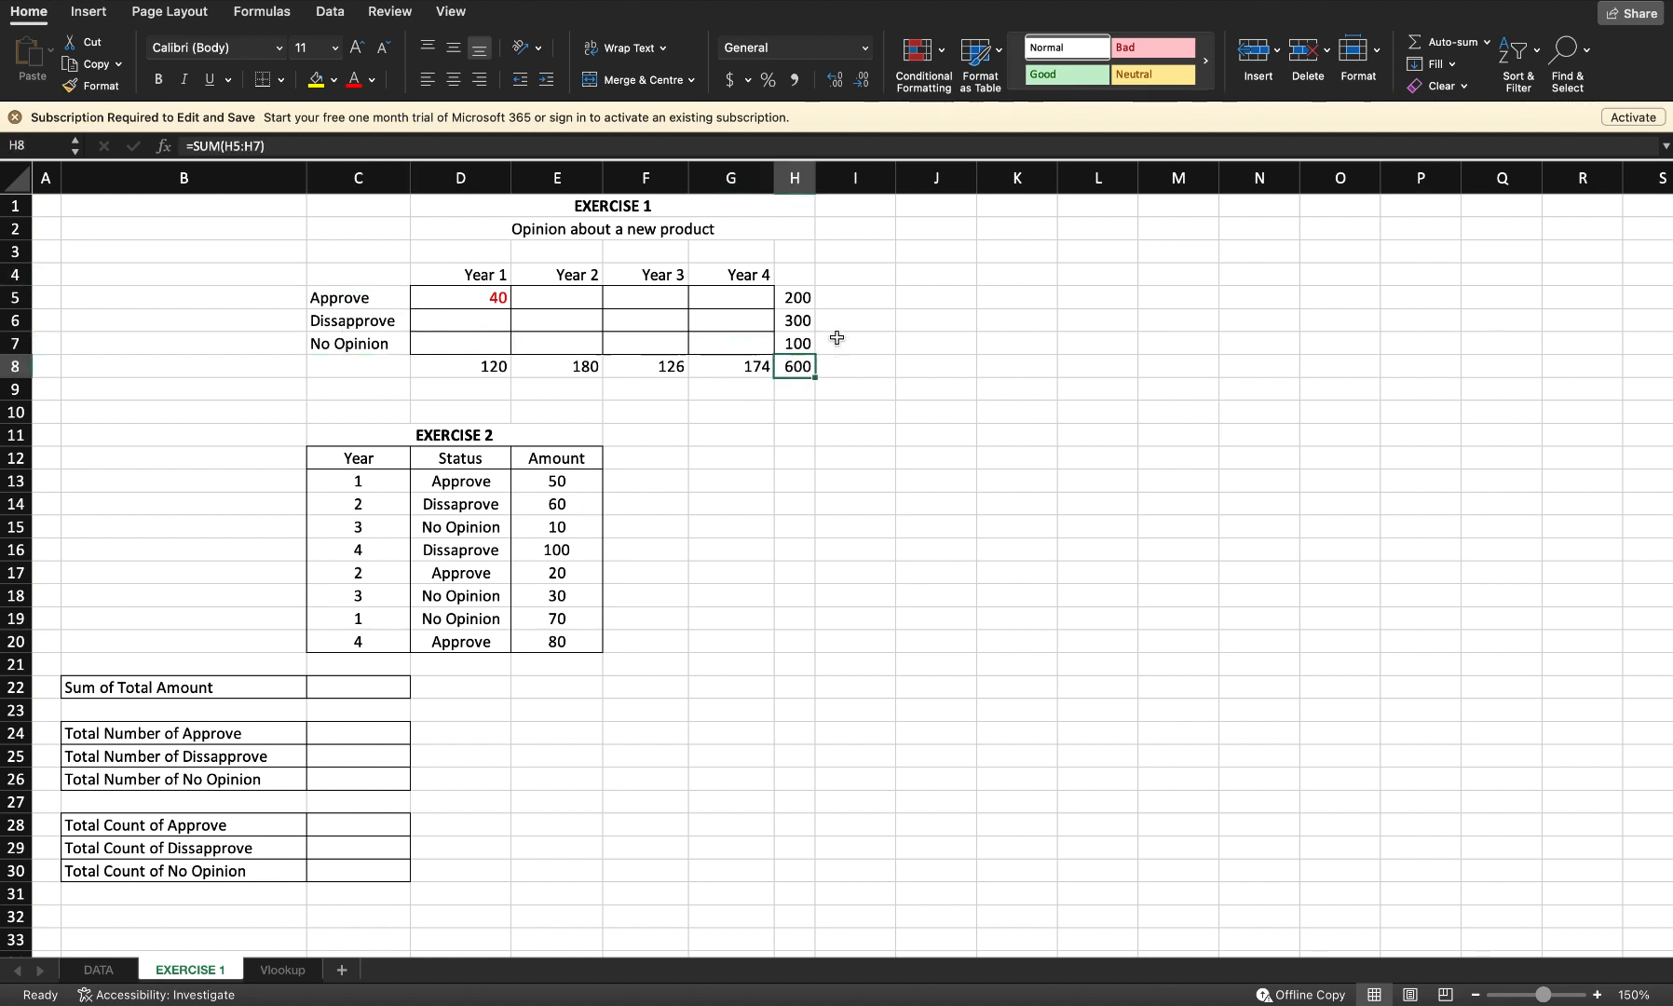
{"action": "left_click", "coordinate": [800, 298]}
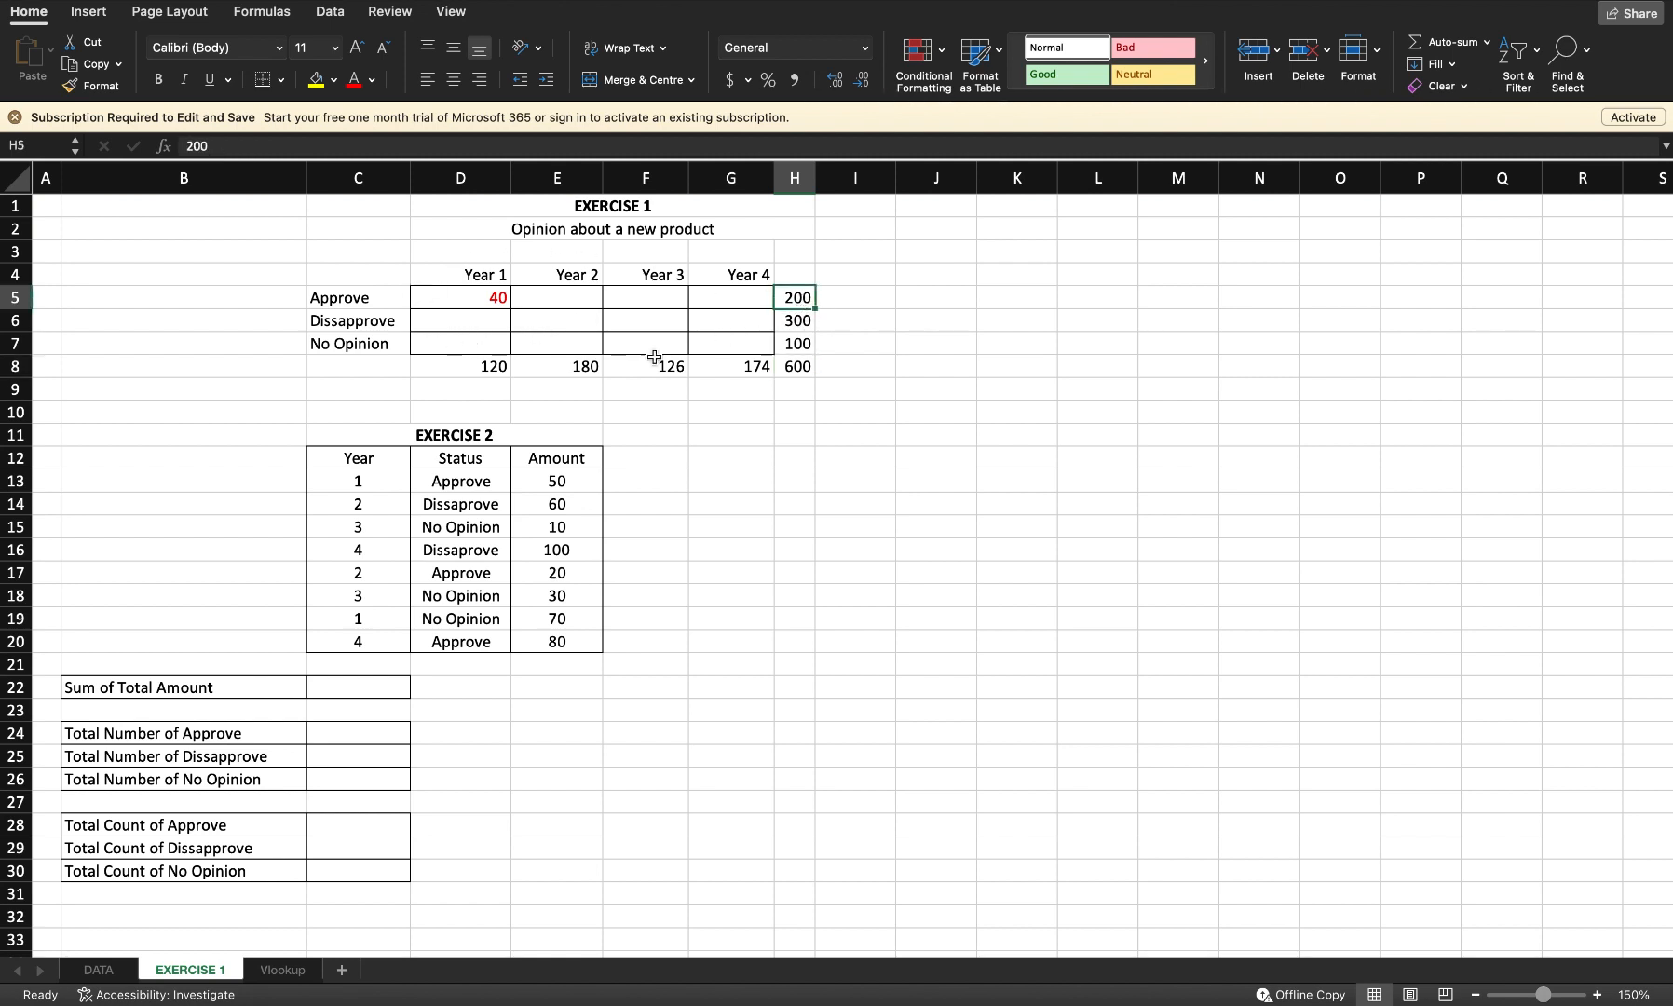
{"action": "left_click", "coordinate": [801, 322]}
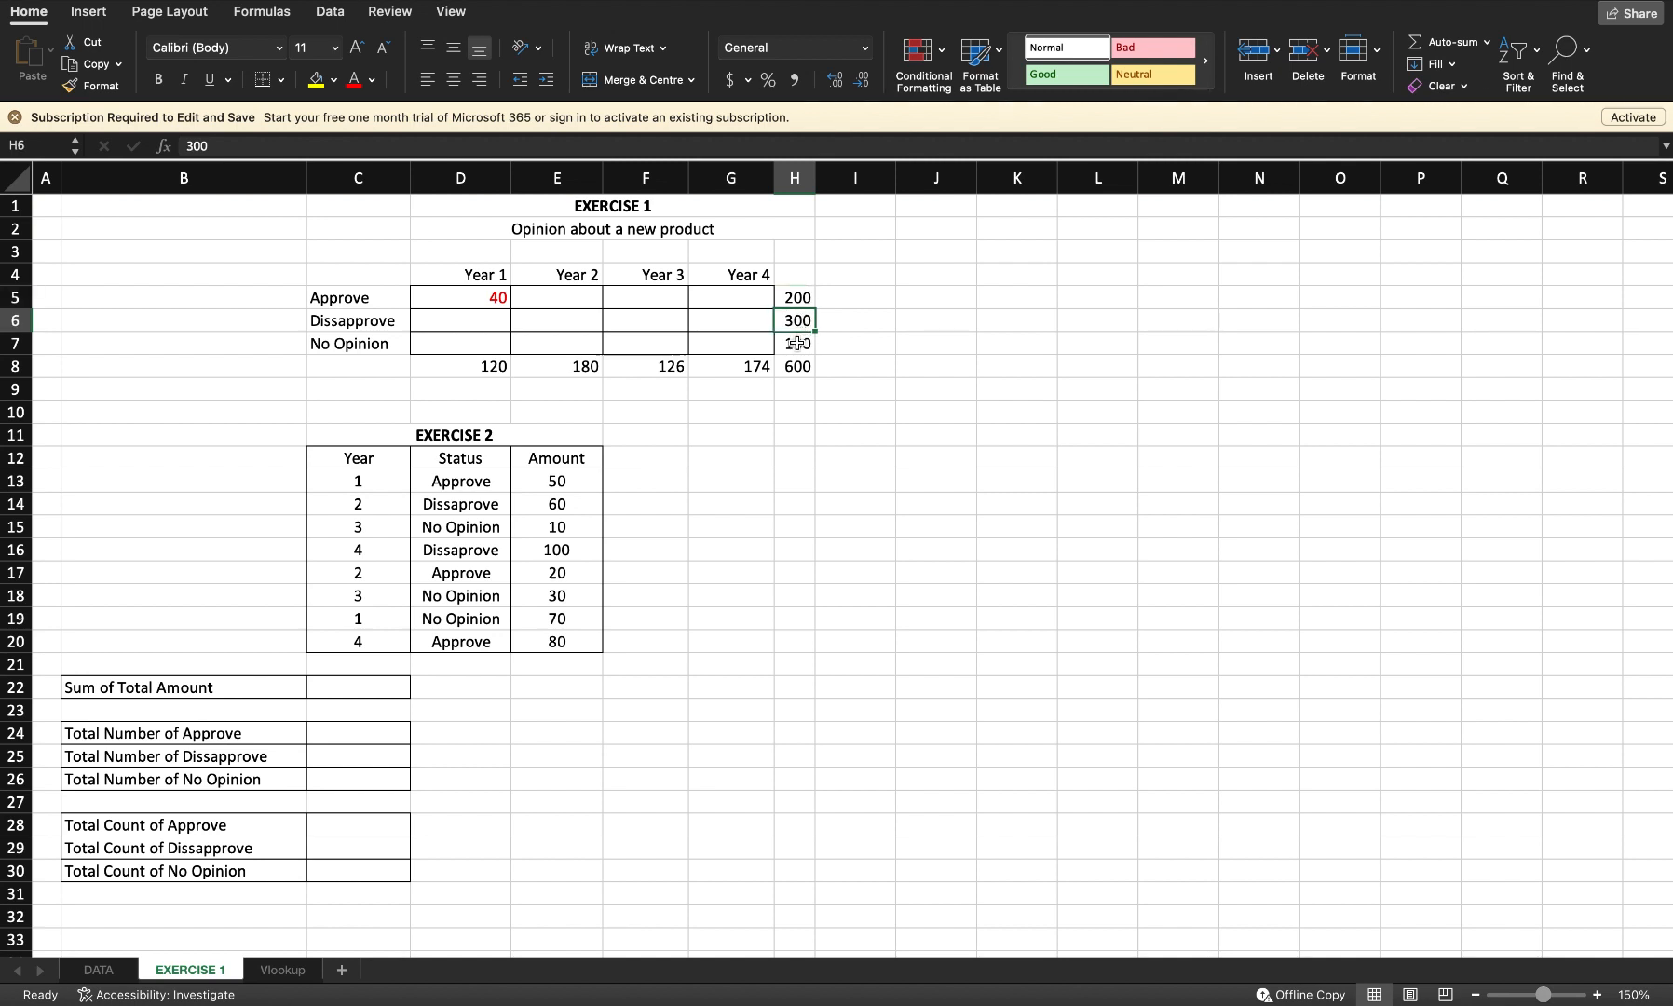
{"action": "left_click", "coordinate": [800, 340]}
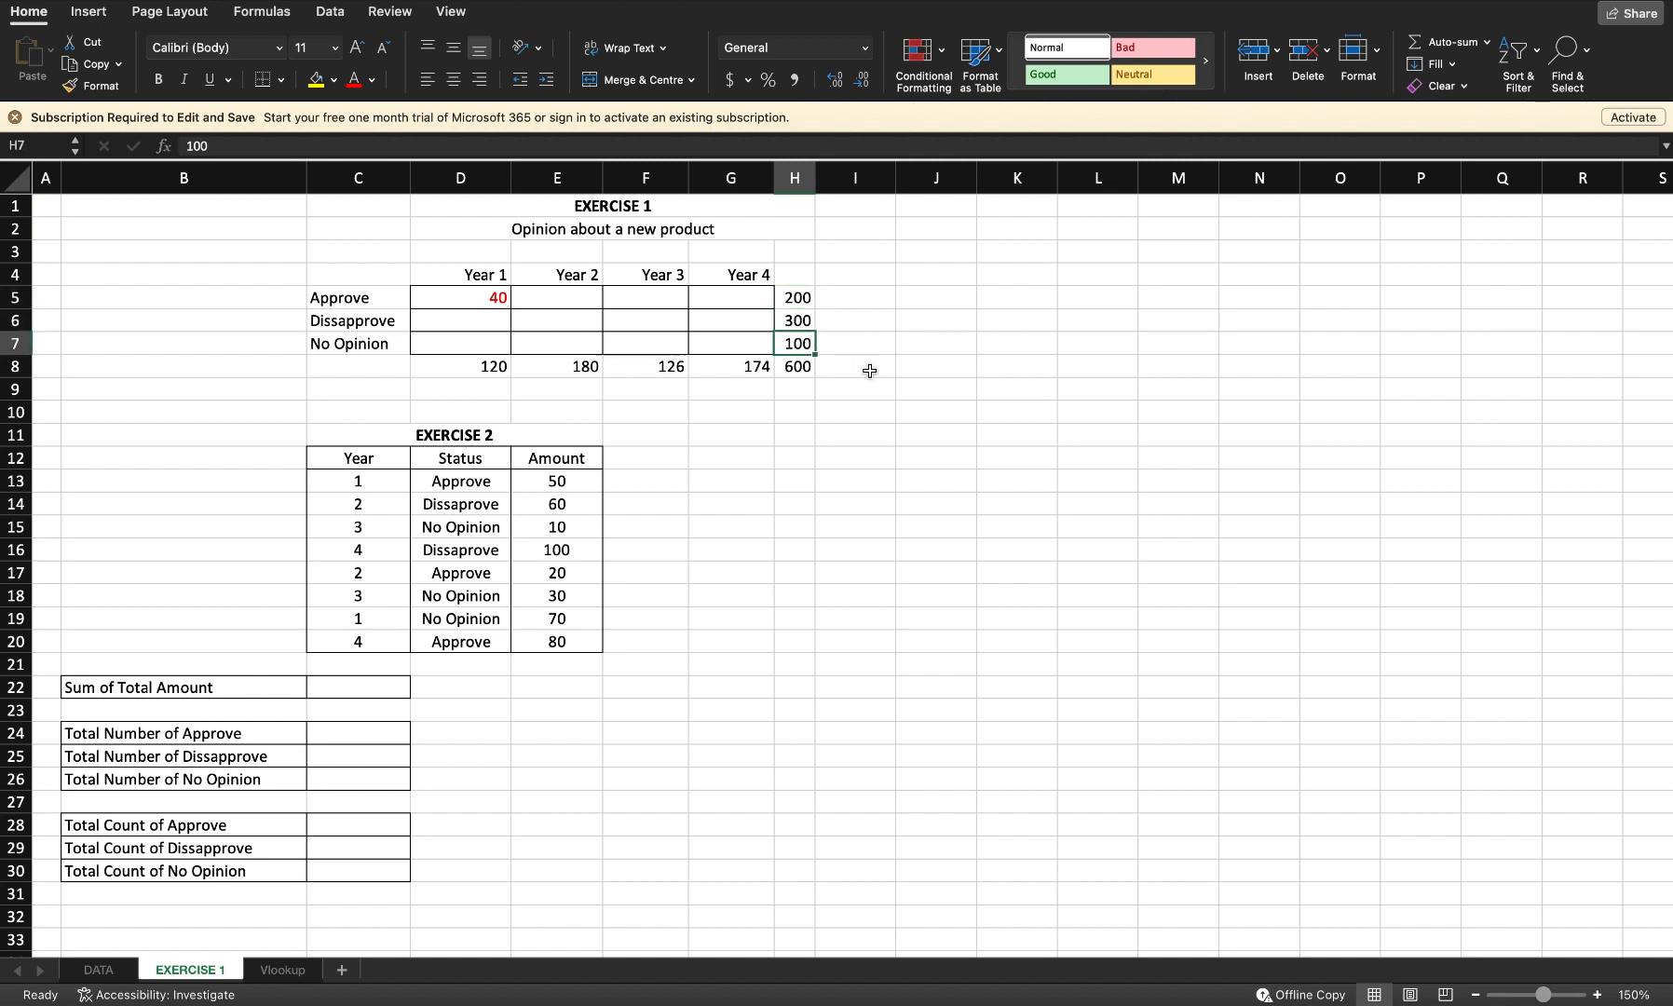
{"action": "left_click", "coordinate": [460, 368]}
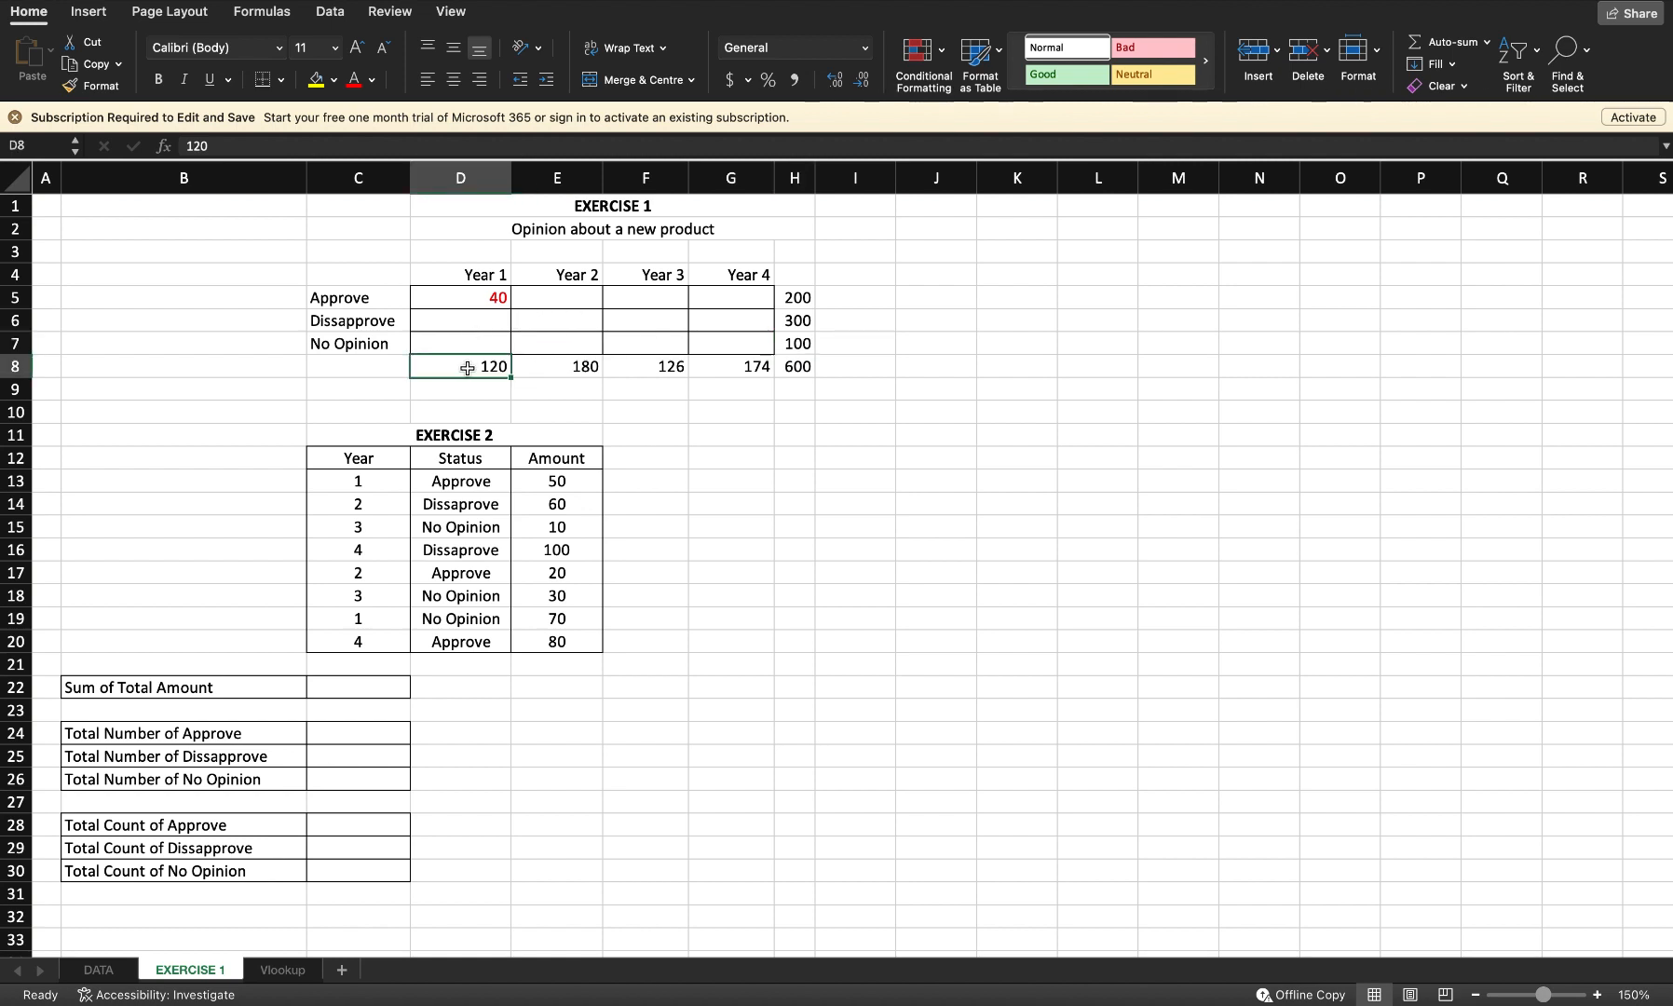
{"action": "left_click", "coordinate": [581, 366]}
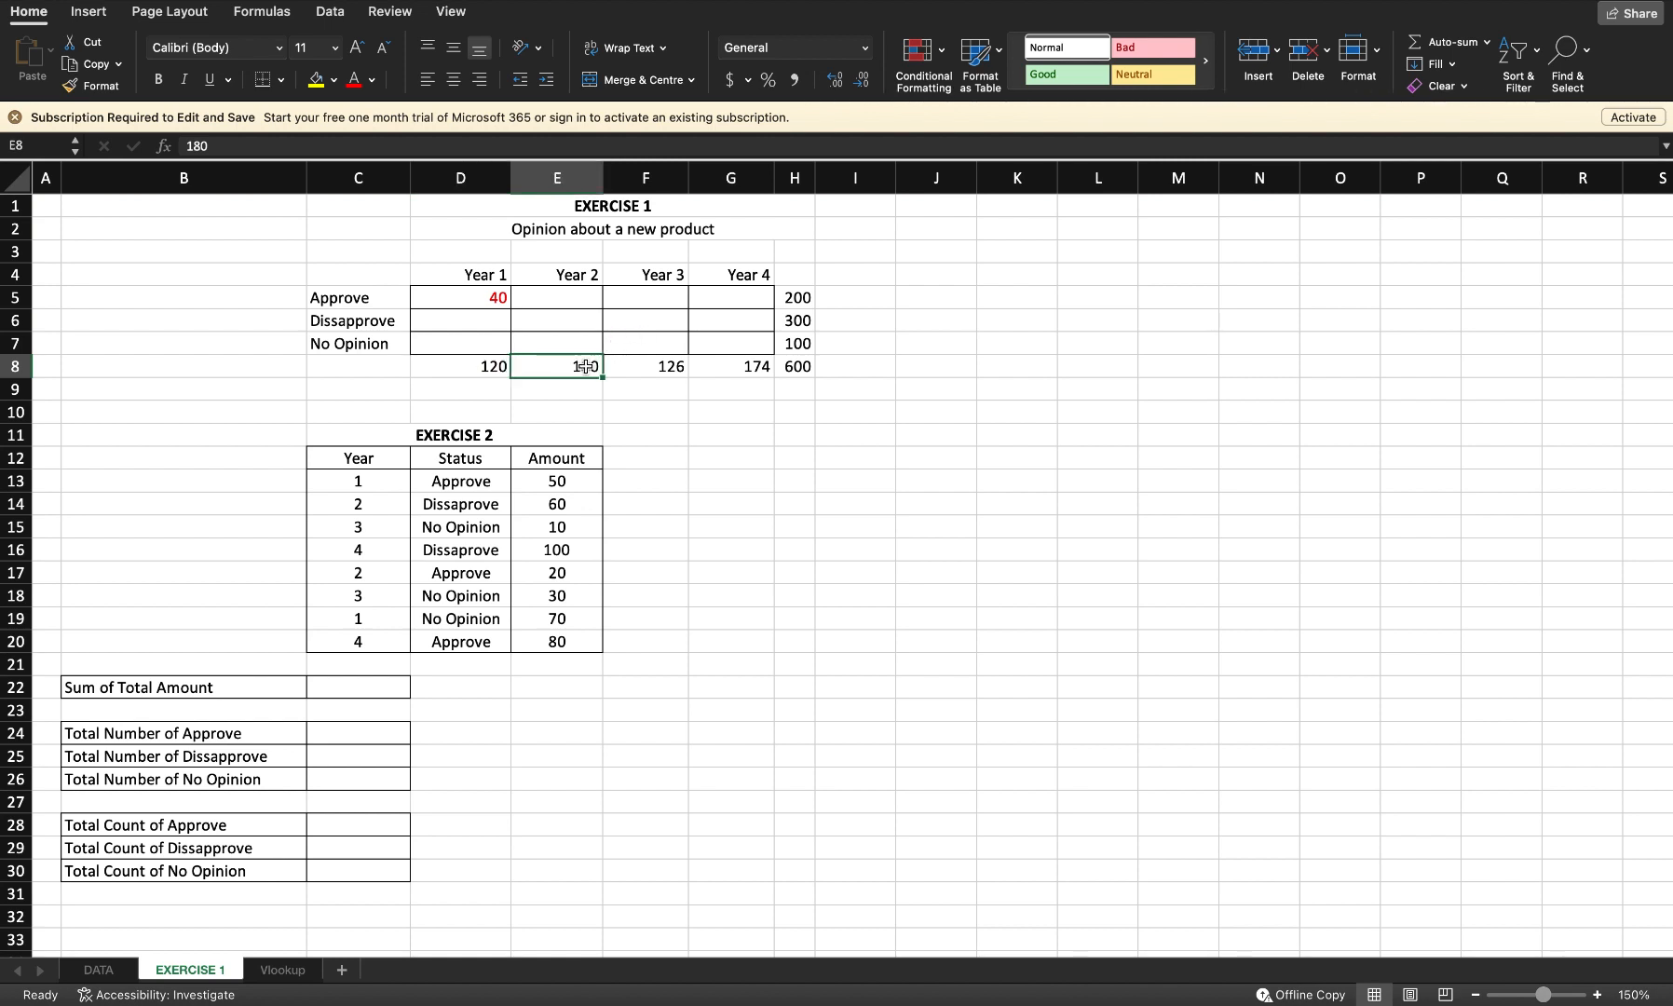
{"action": "left_click", "coordinate": [651, 370]}
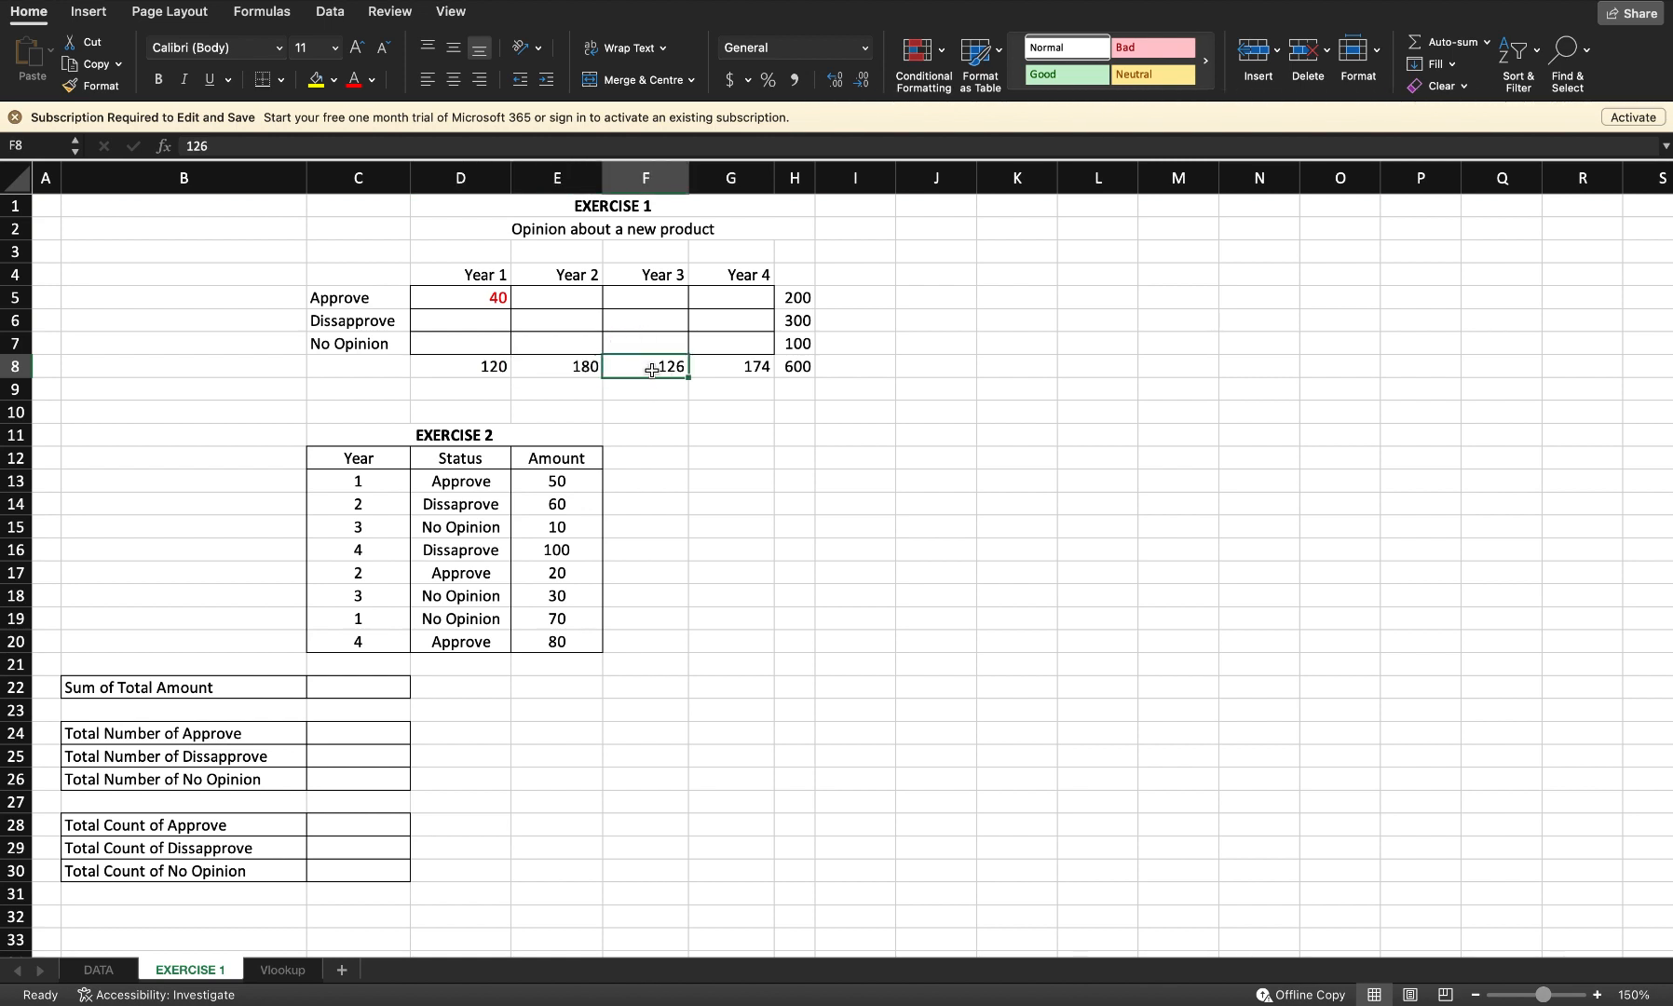
{"action": "left_click", "coordinate": [720, 371]}
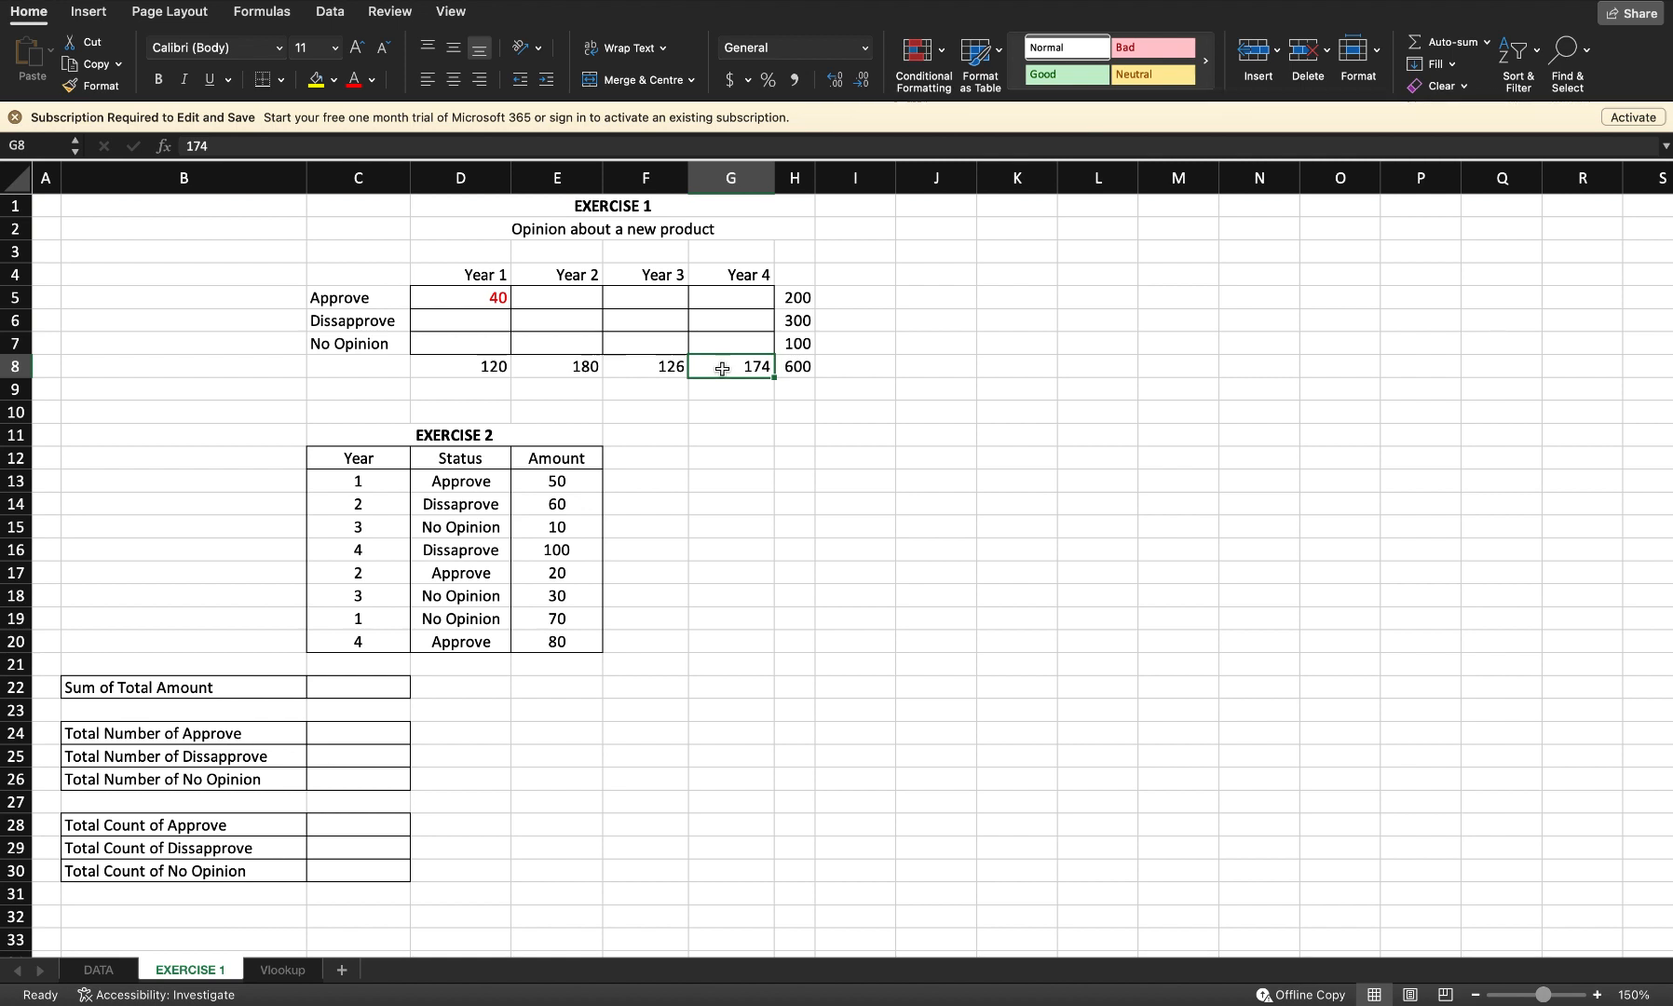
{"action": "left_click", "coordinate": [450, 296]}
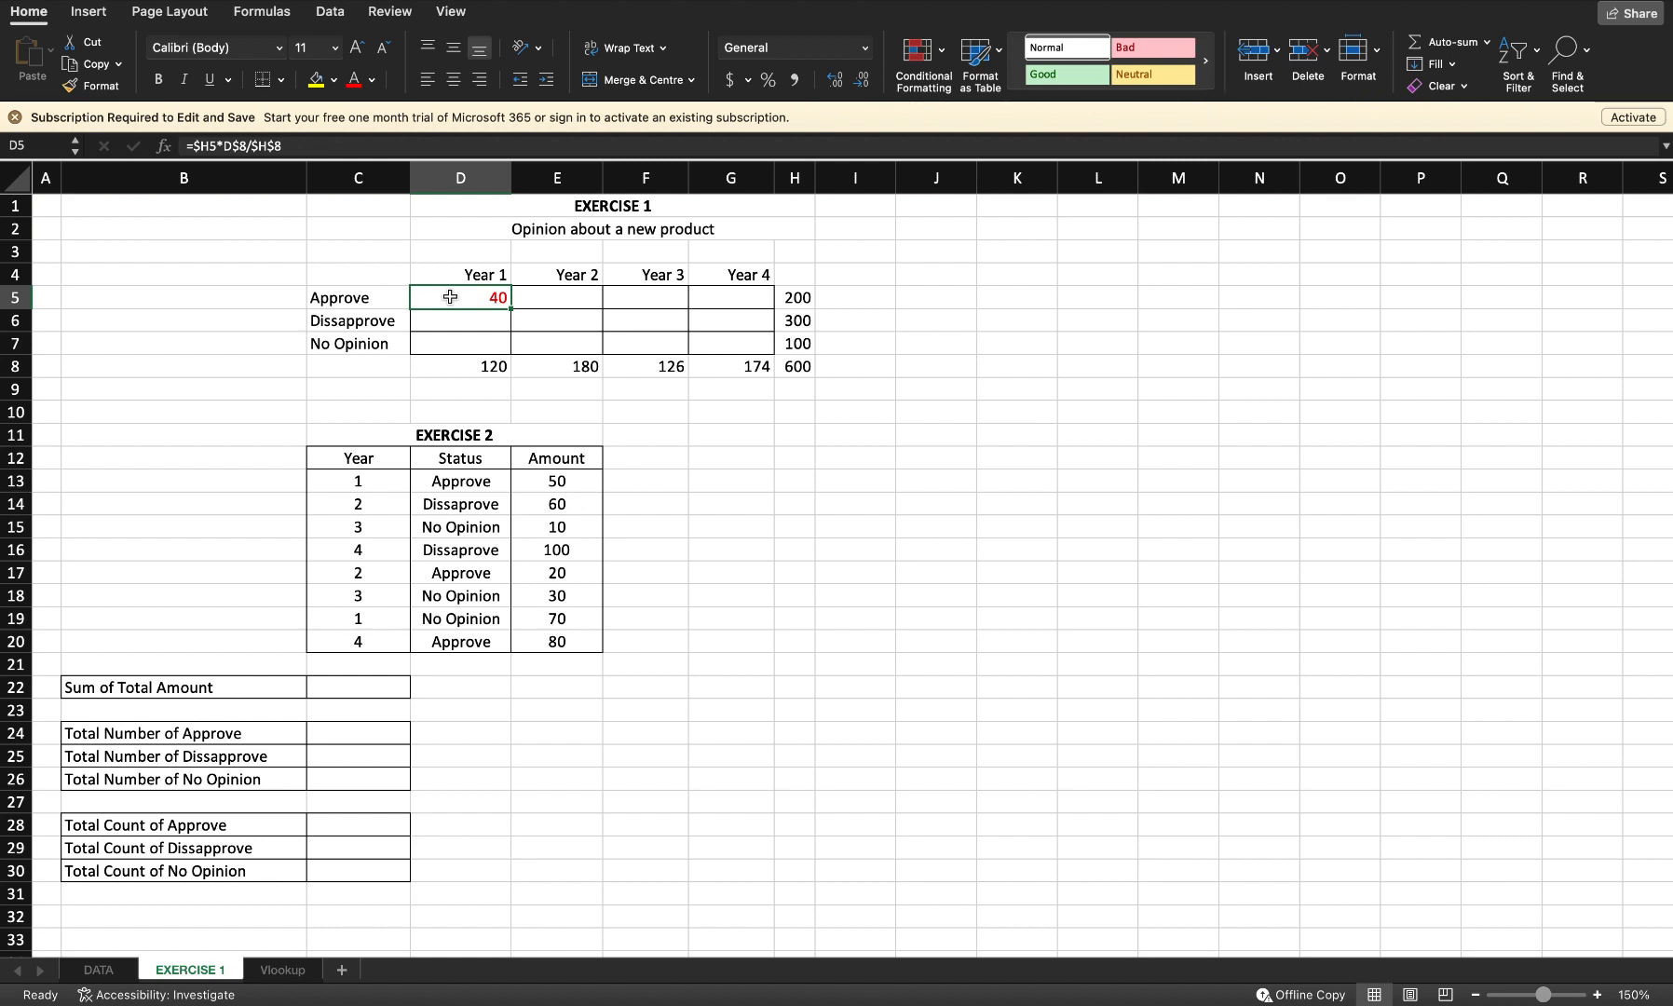
Step: Enter the formula =H5*D8/H8 in the Year 1 Approve cell D5
{"action": "type", "text": "="}
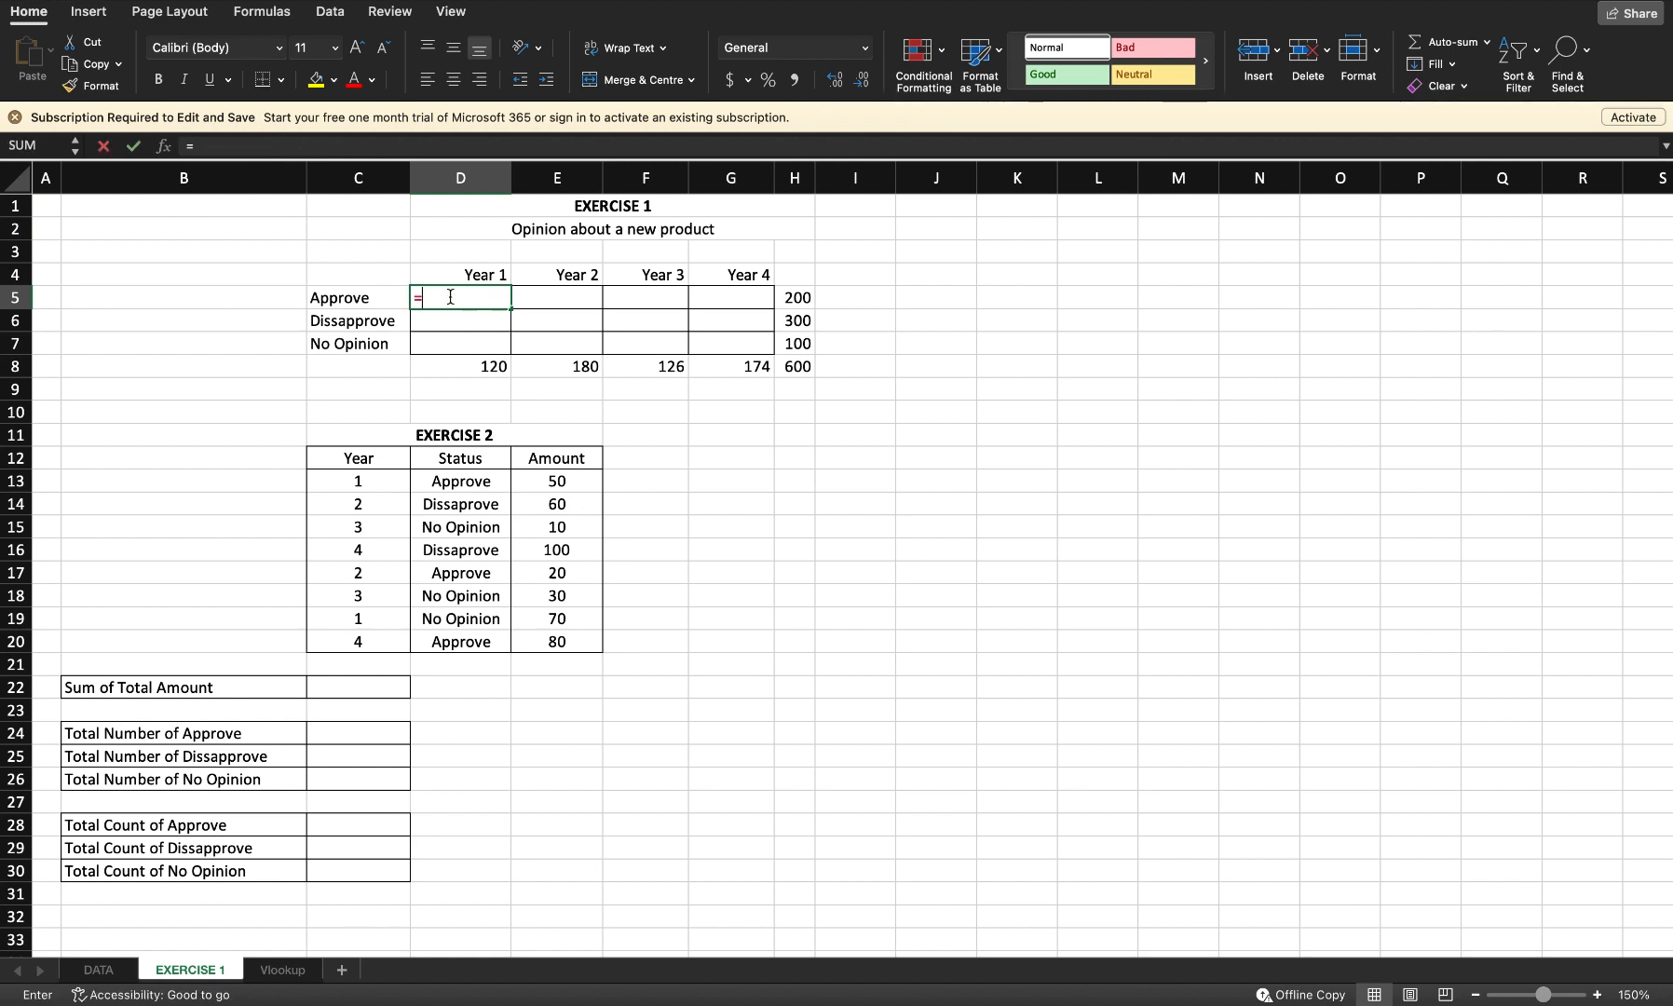
{"action": "left_click", "coordinate": [787, 298]}
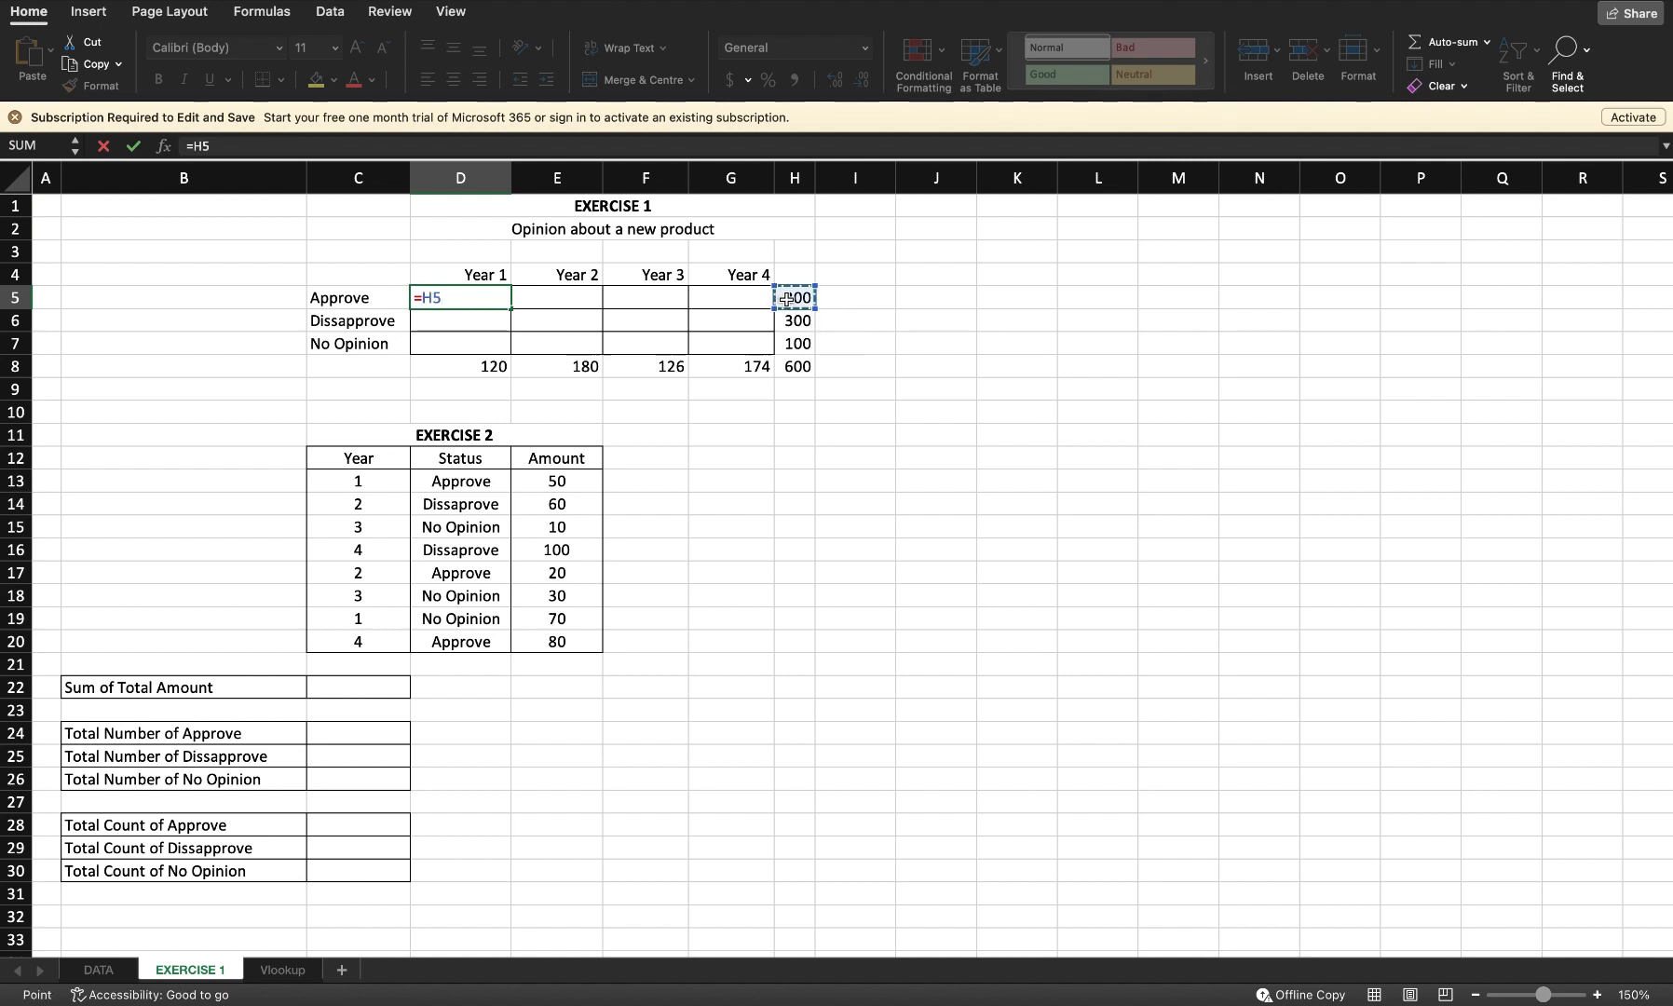
{"action": "type", "text": "*"}
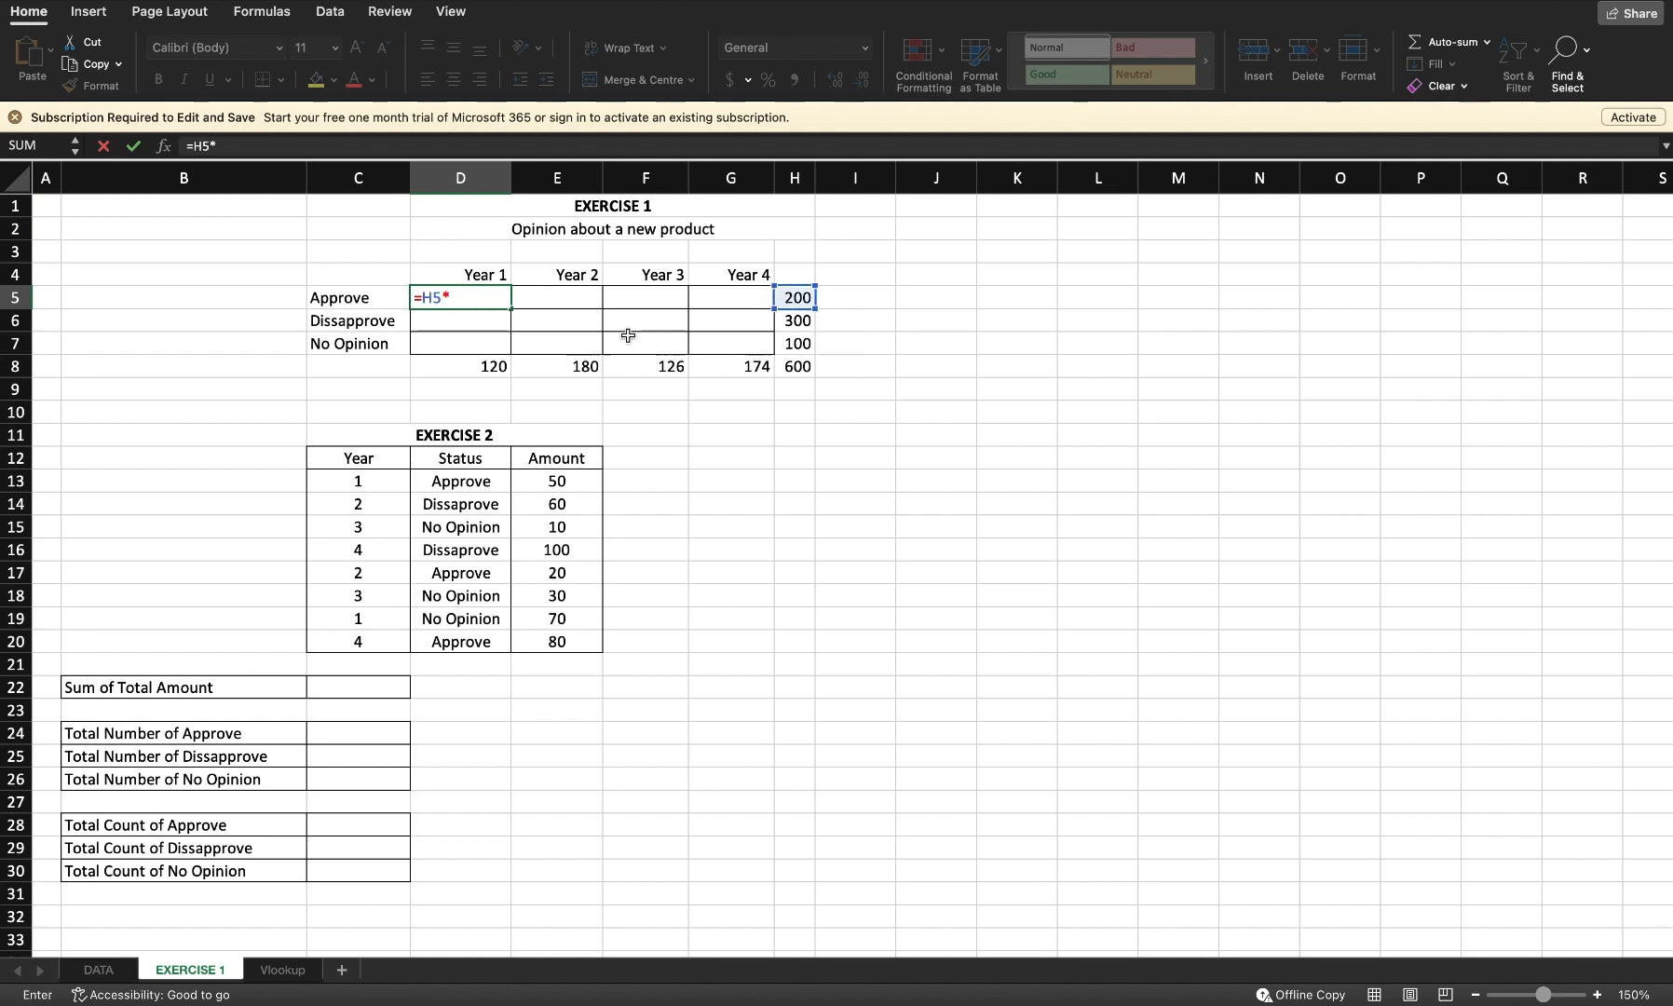
{"action": "left_click", "coordinate": [488, 368]}
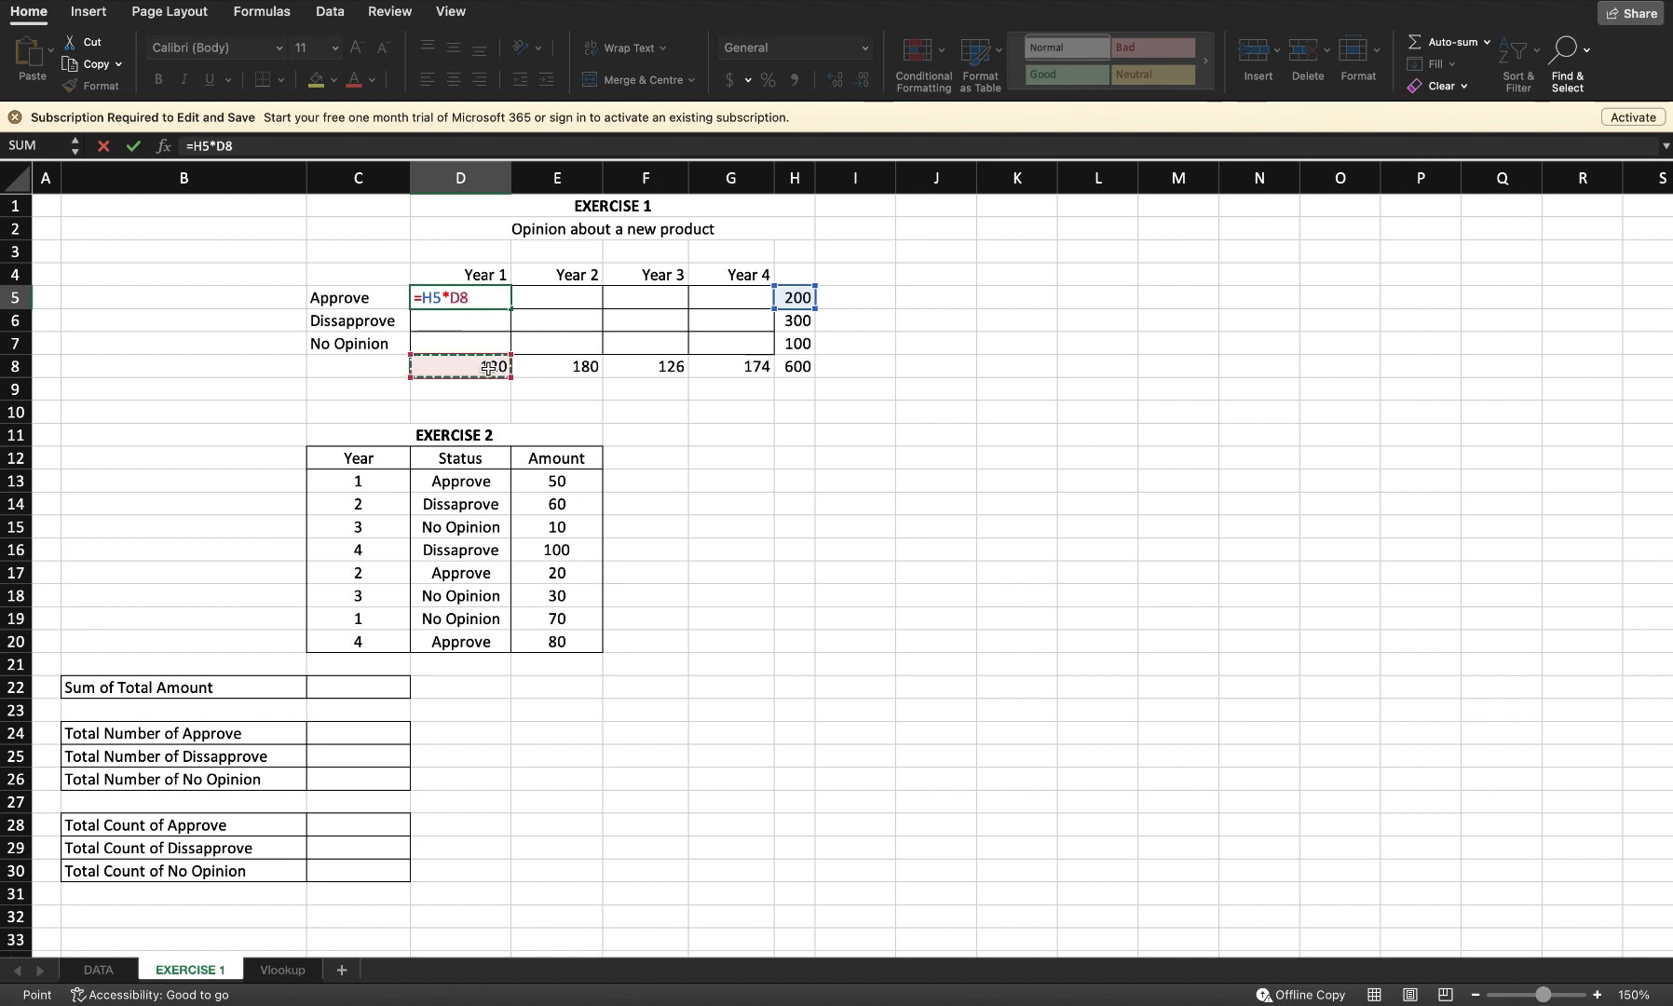
{"action": "type", "text": "/"}
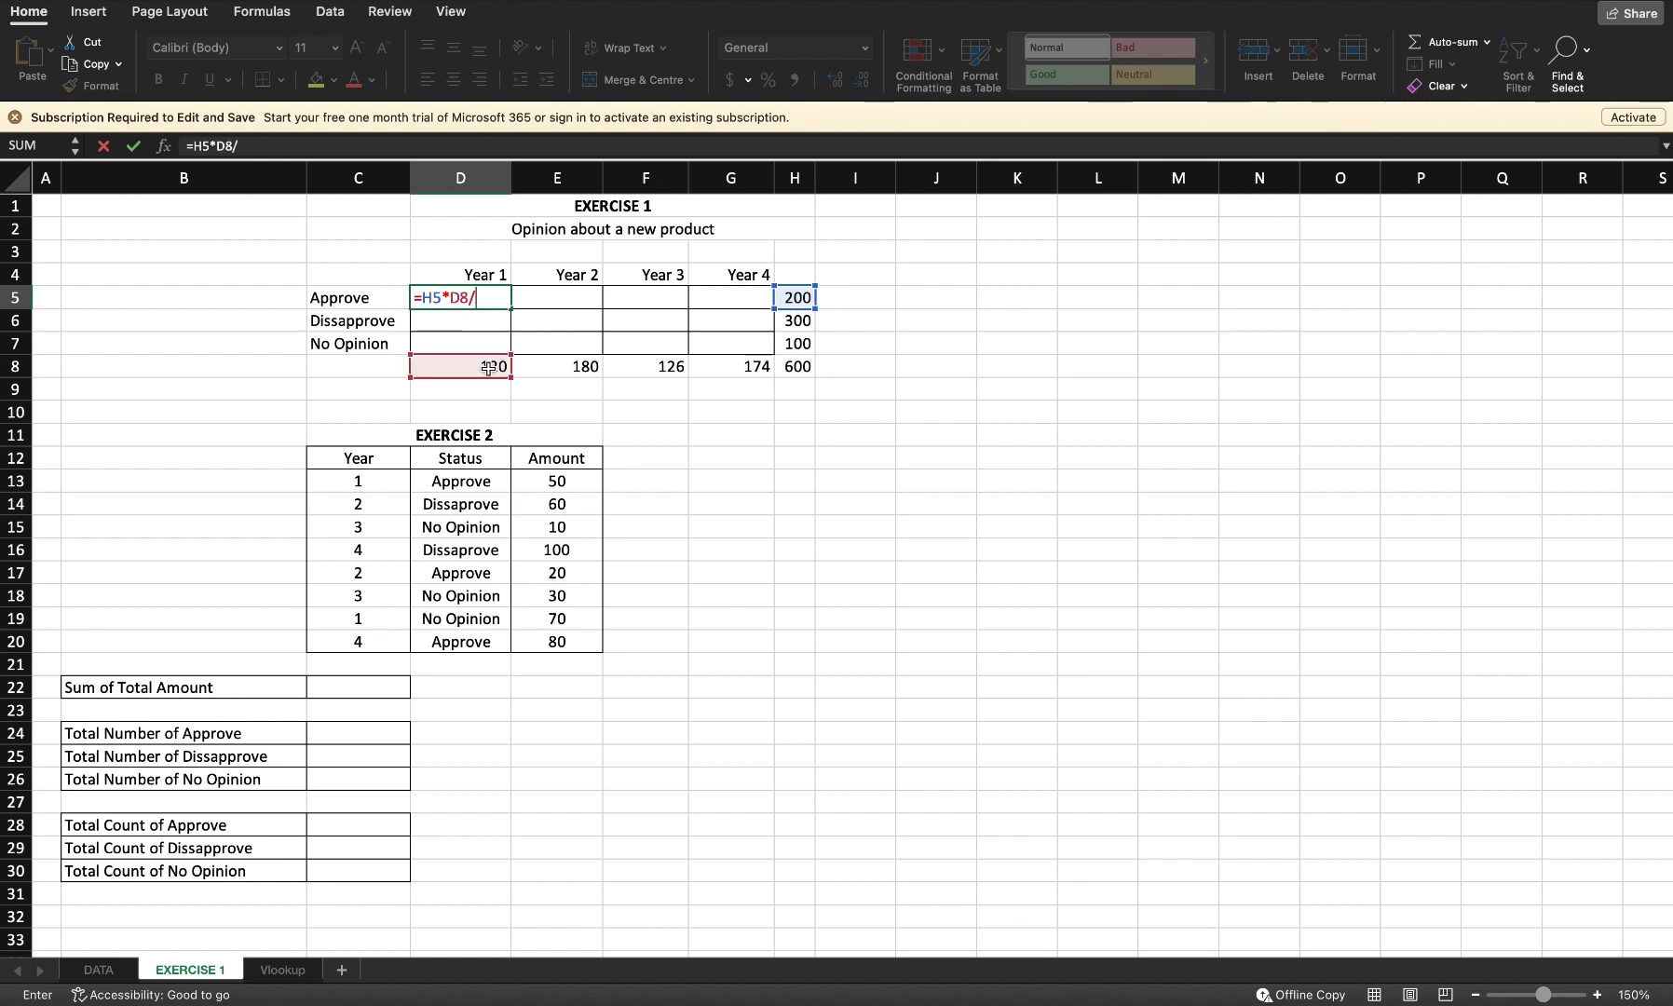
{"action": "left_click", "coordinate": [807, 373]}
{"action": "key", "text": "Return"}
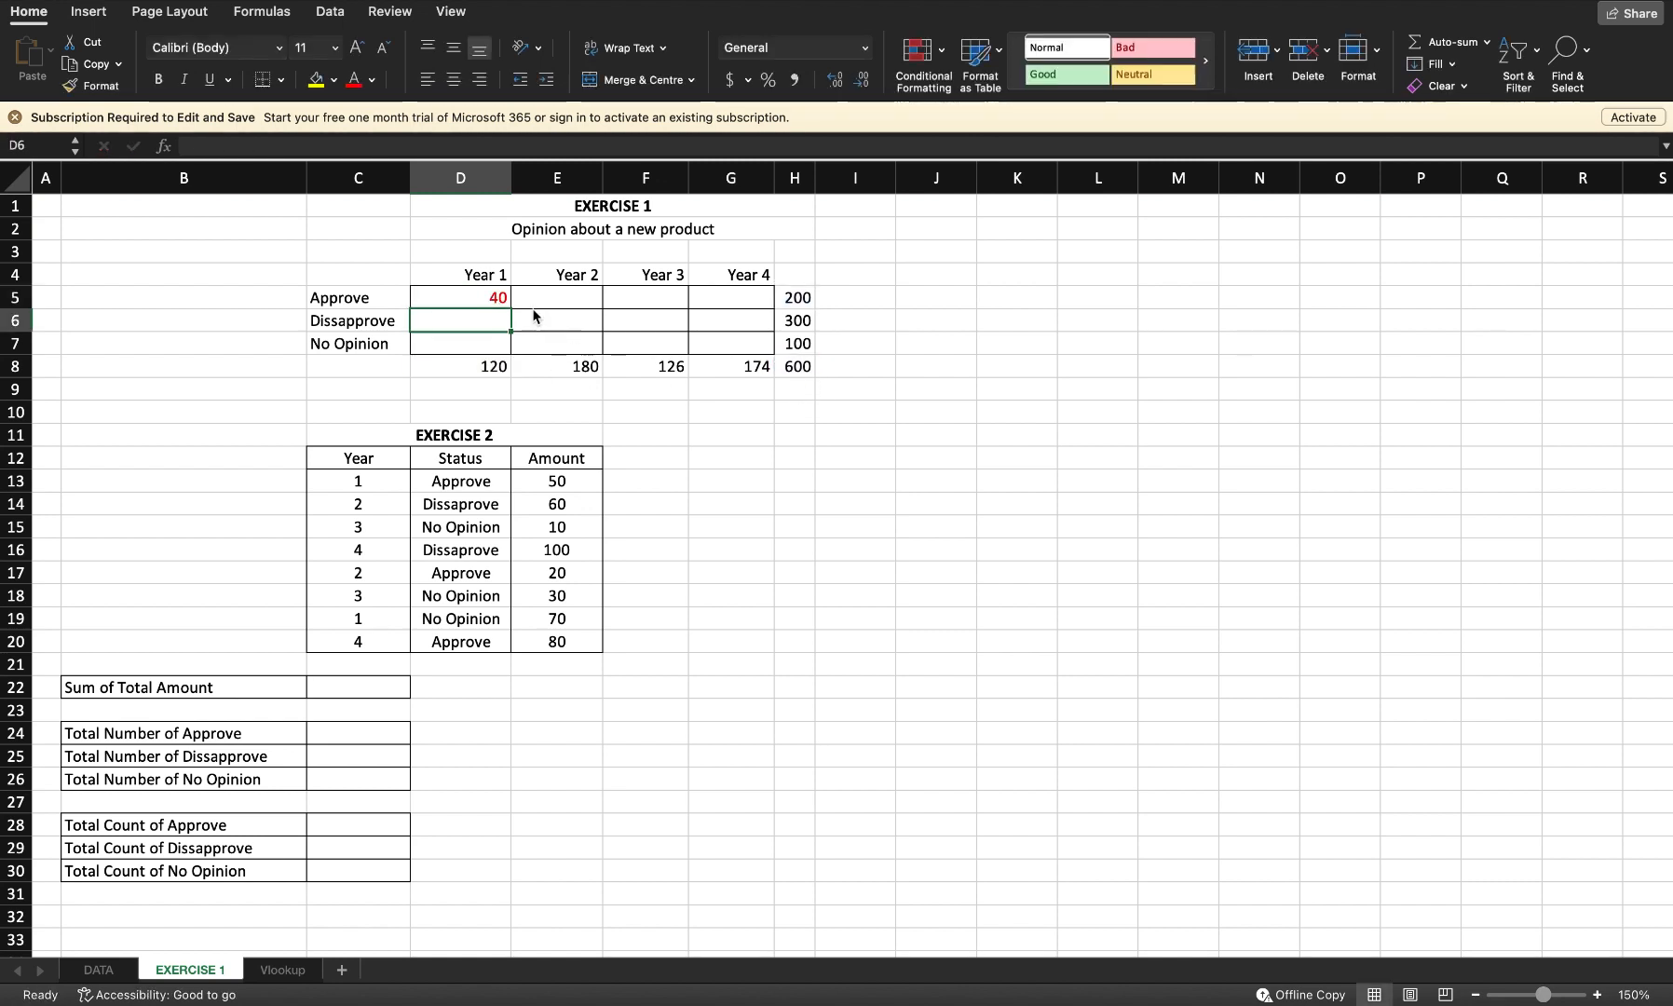
Step: Try filling the D5 formula down to D7 and across to G5, undoing each fill
{"action": "left_click", "coordinate": [499, 296]}
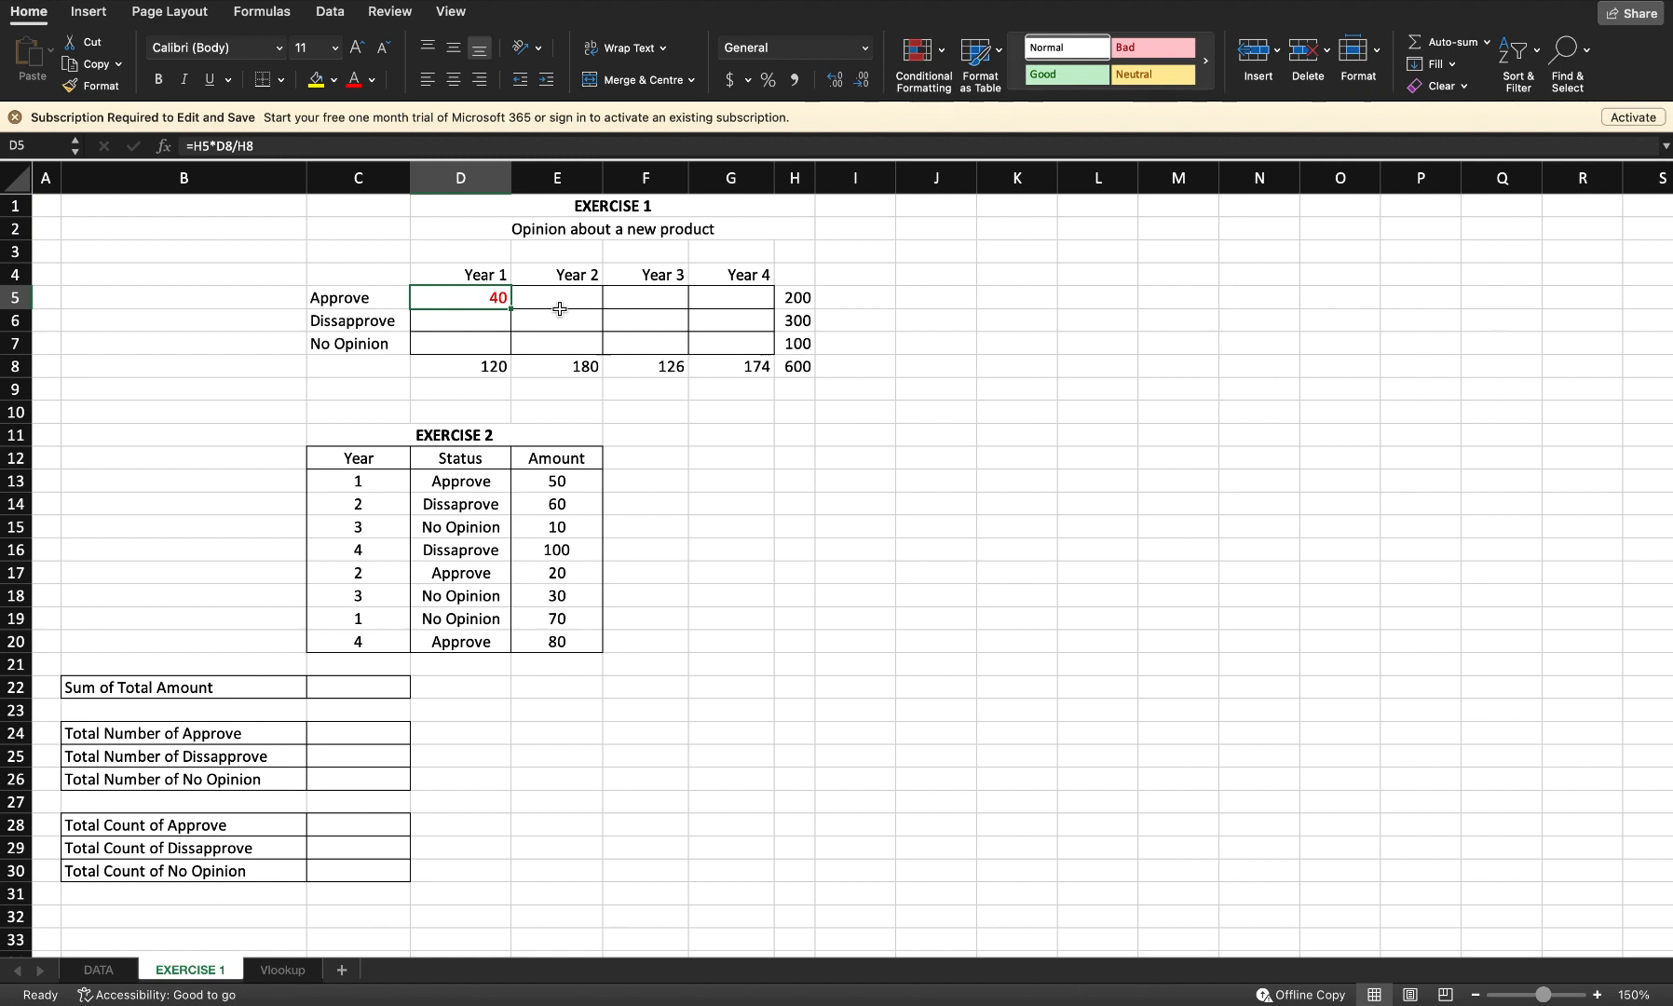
{"action": "left_click_drag", "start_coordinate": [510, 309], "coordinate": [507, 350]}
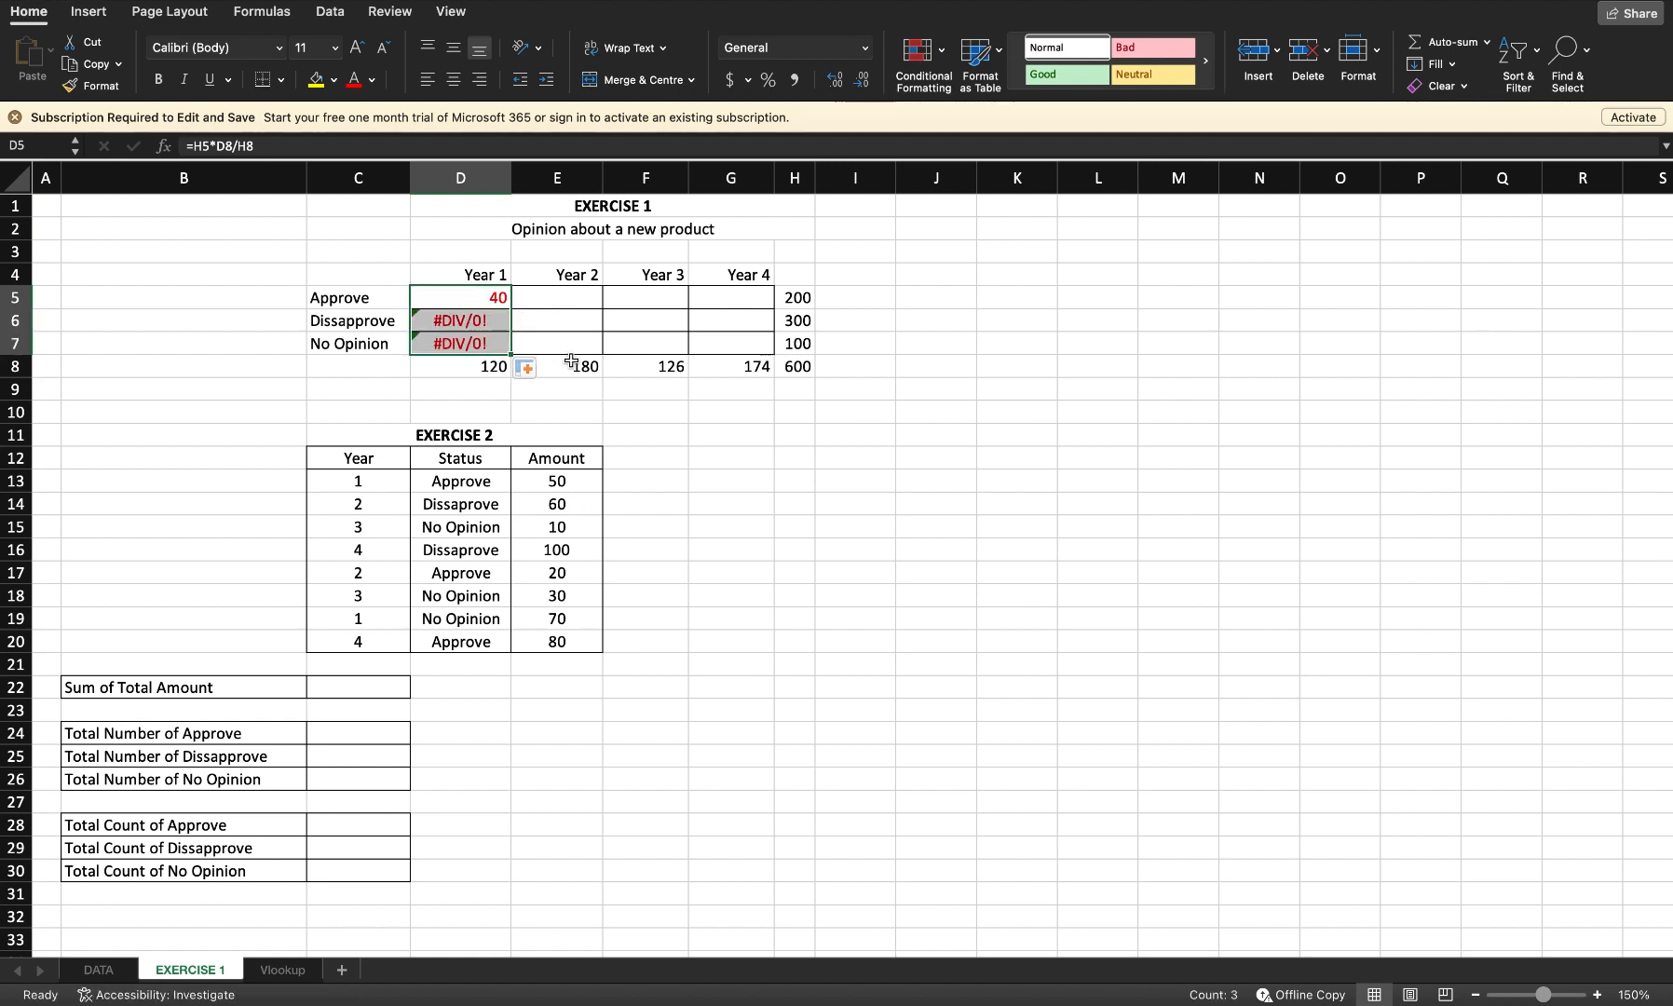
{"action": "key", "text": "super+z"}
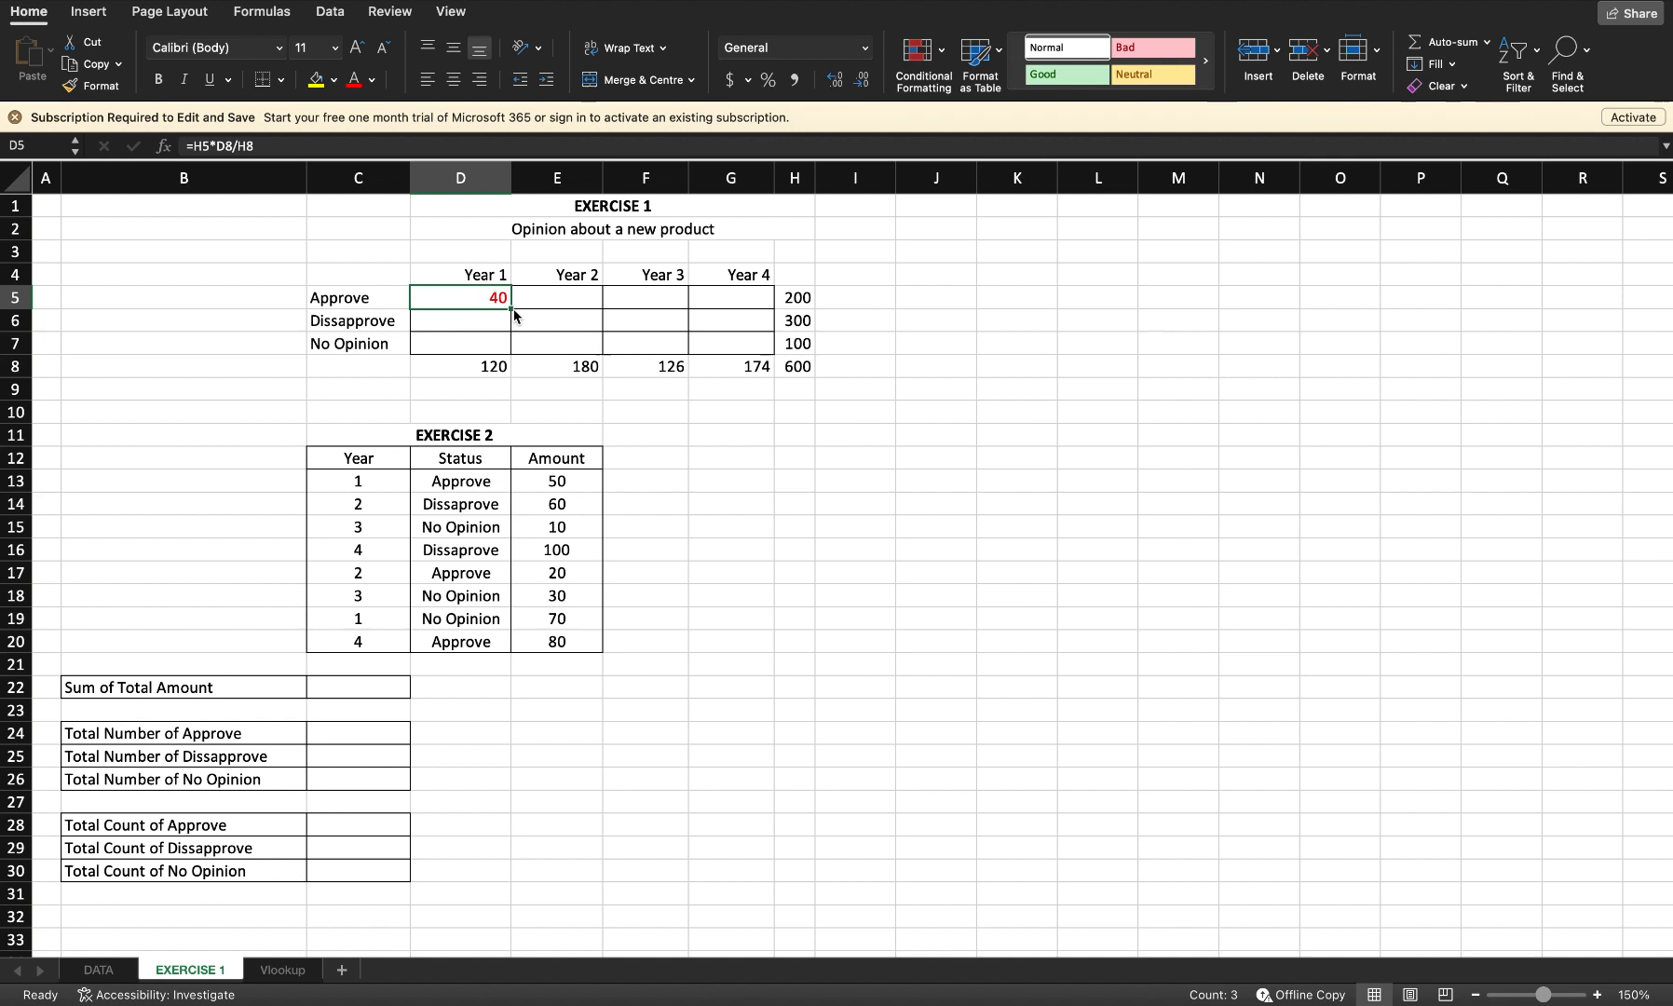
{"action": "left_click_drag", "start_coordinate": [510, 308], "coordinate": [746, 309]}
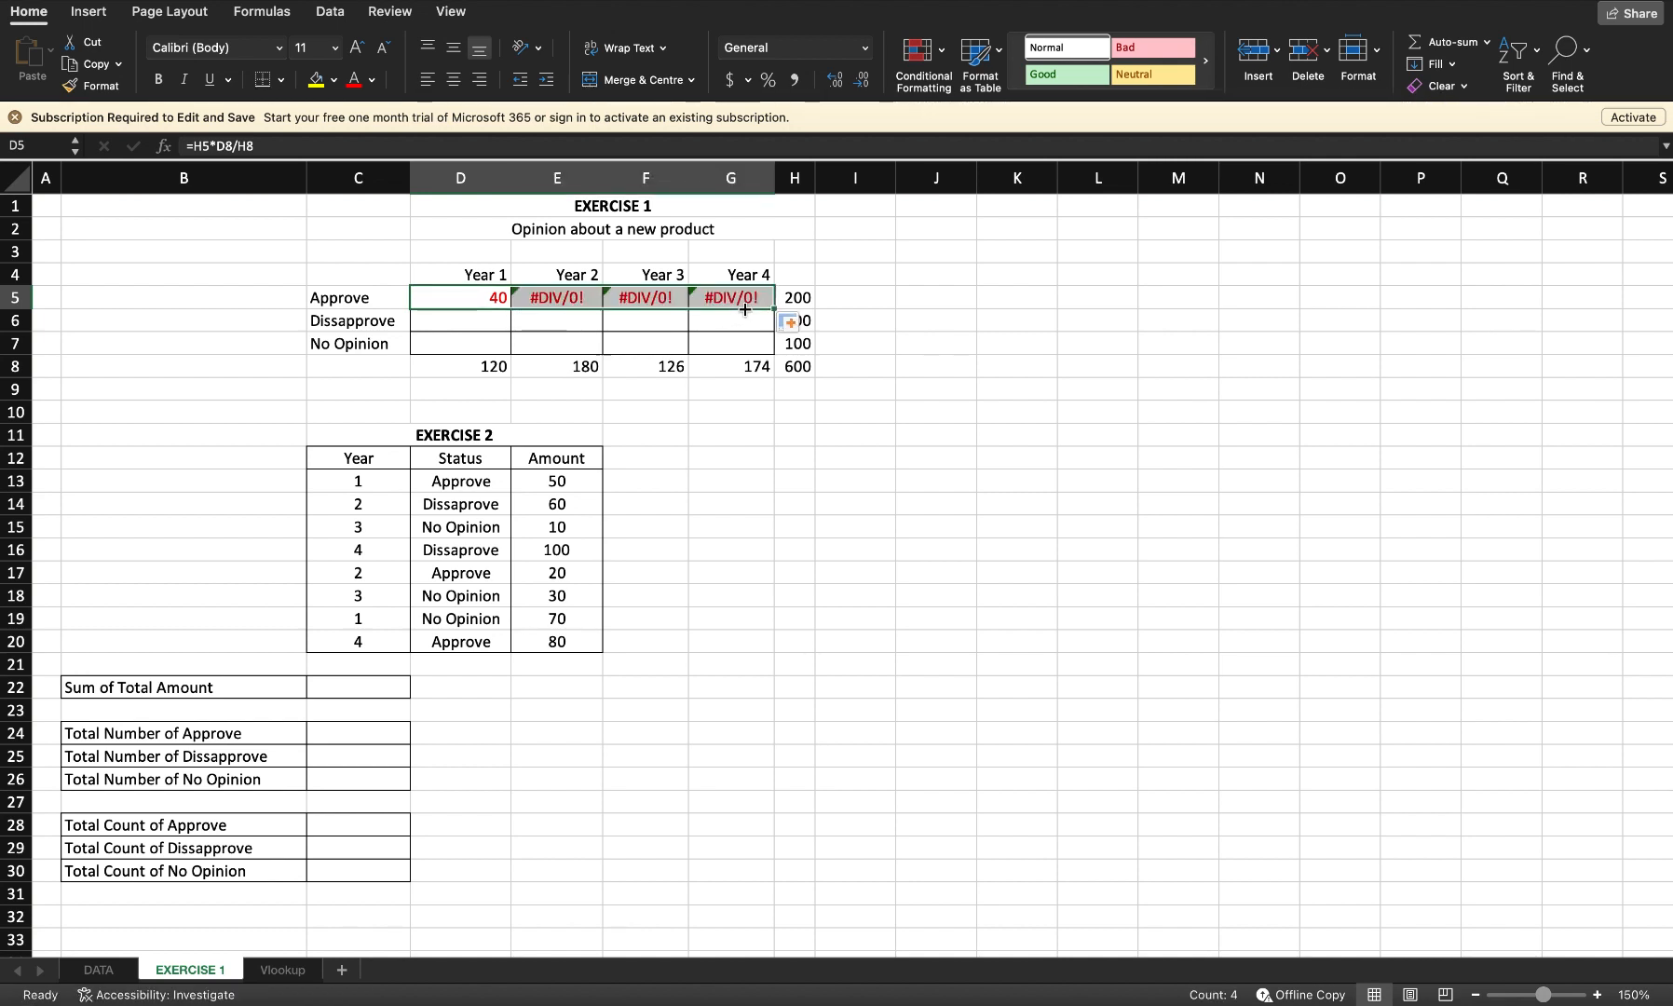
{"action": "key", "text": "super+z"}
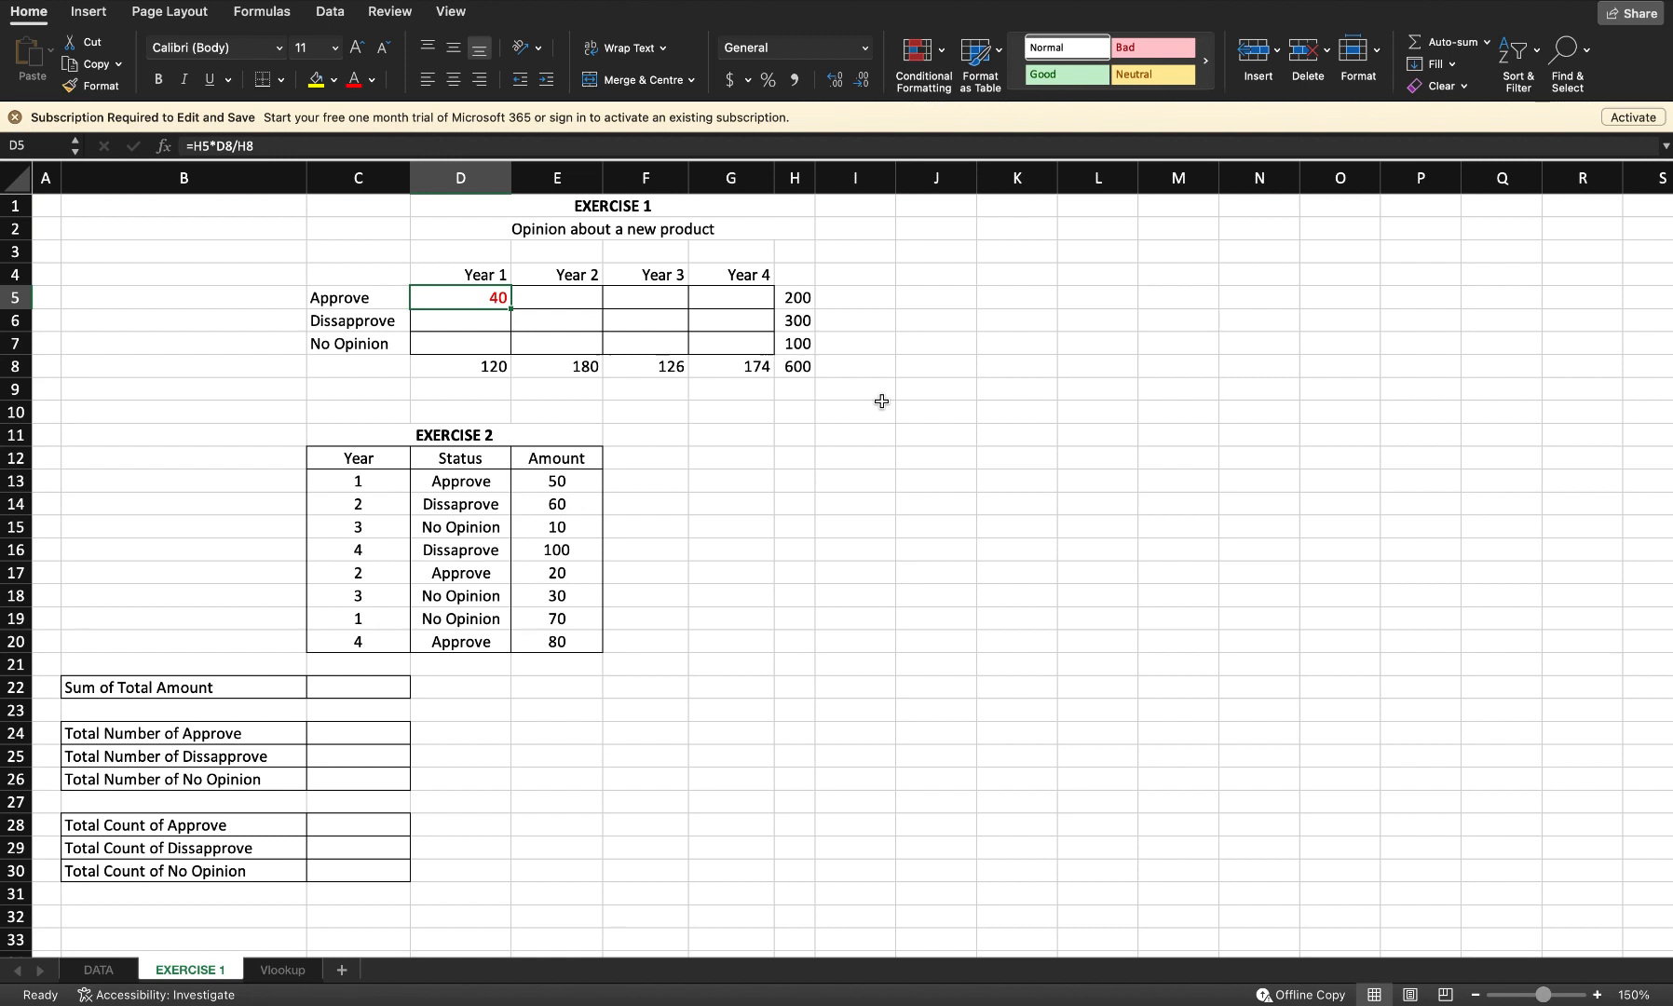
{"action": "left_click", "coordinate": [801, 306]}
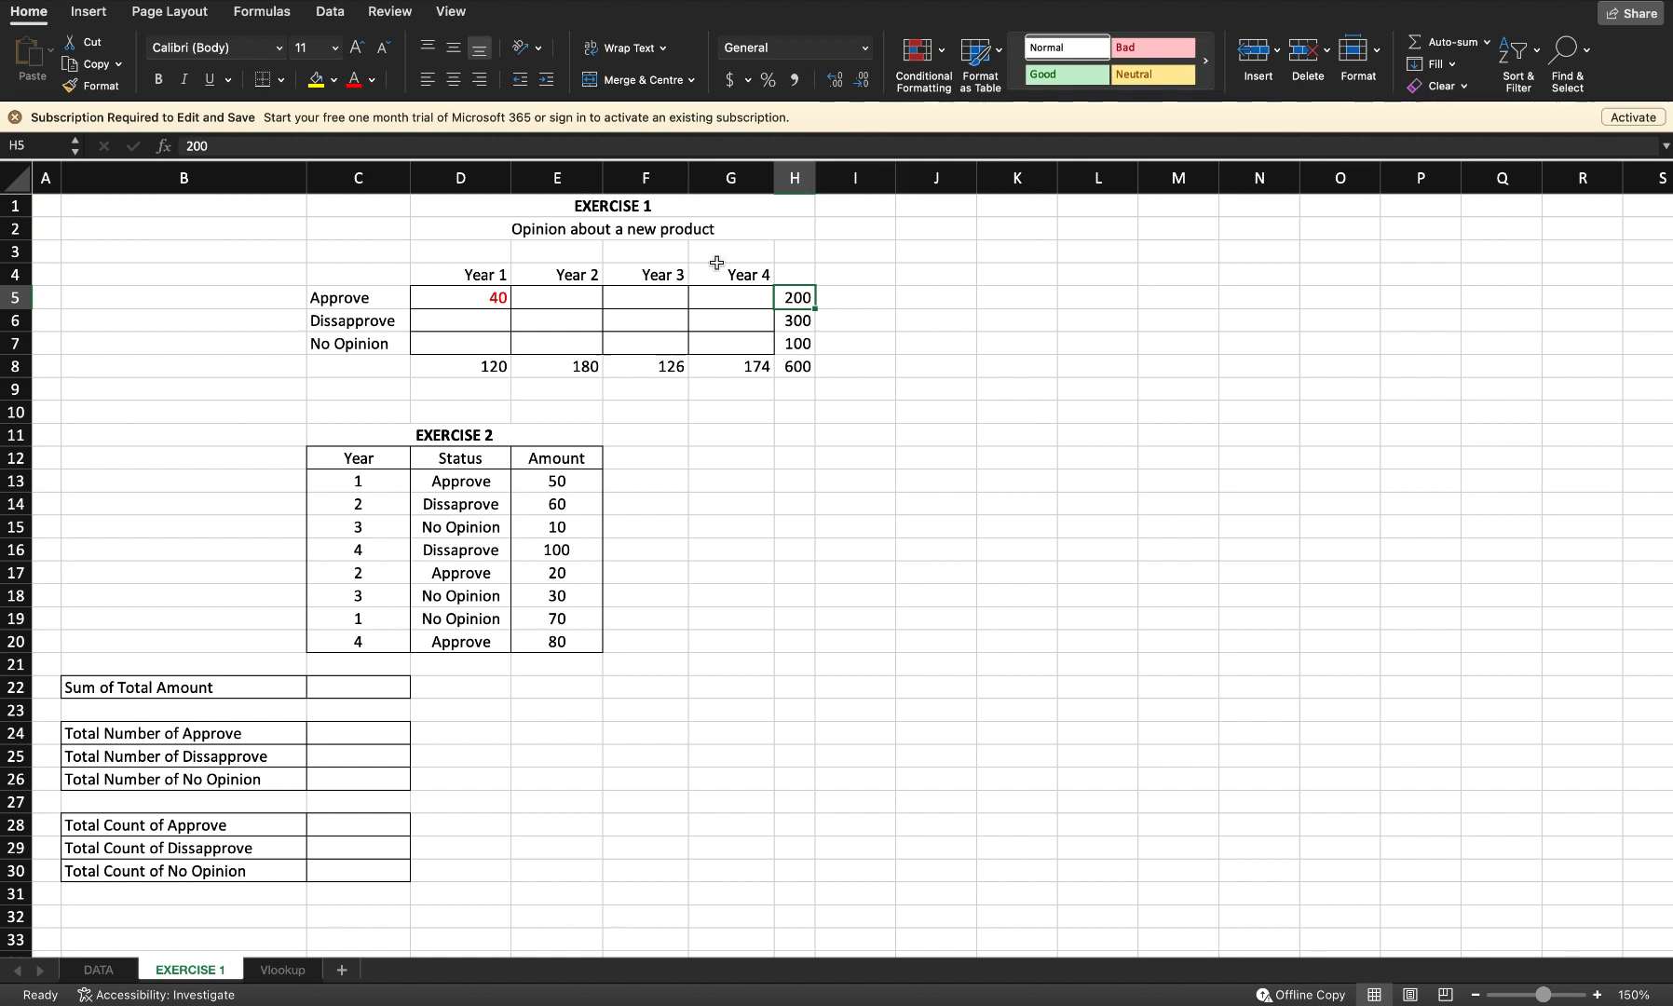
{"action": "left_click", "coordinate": [501, 300]}
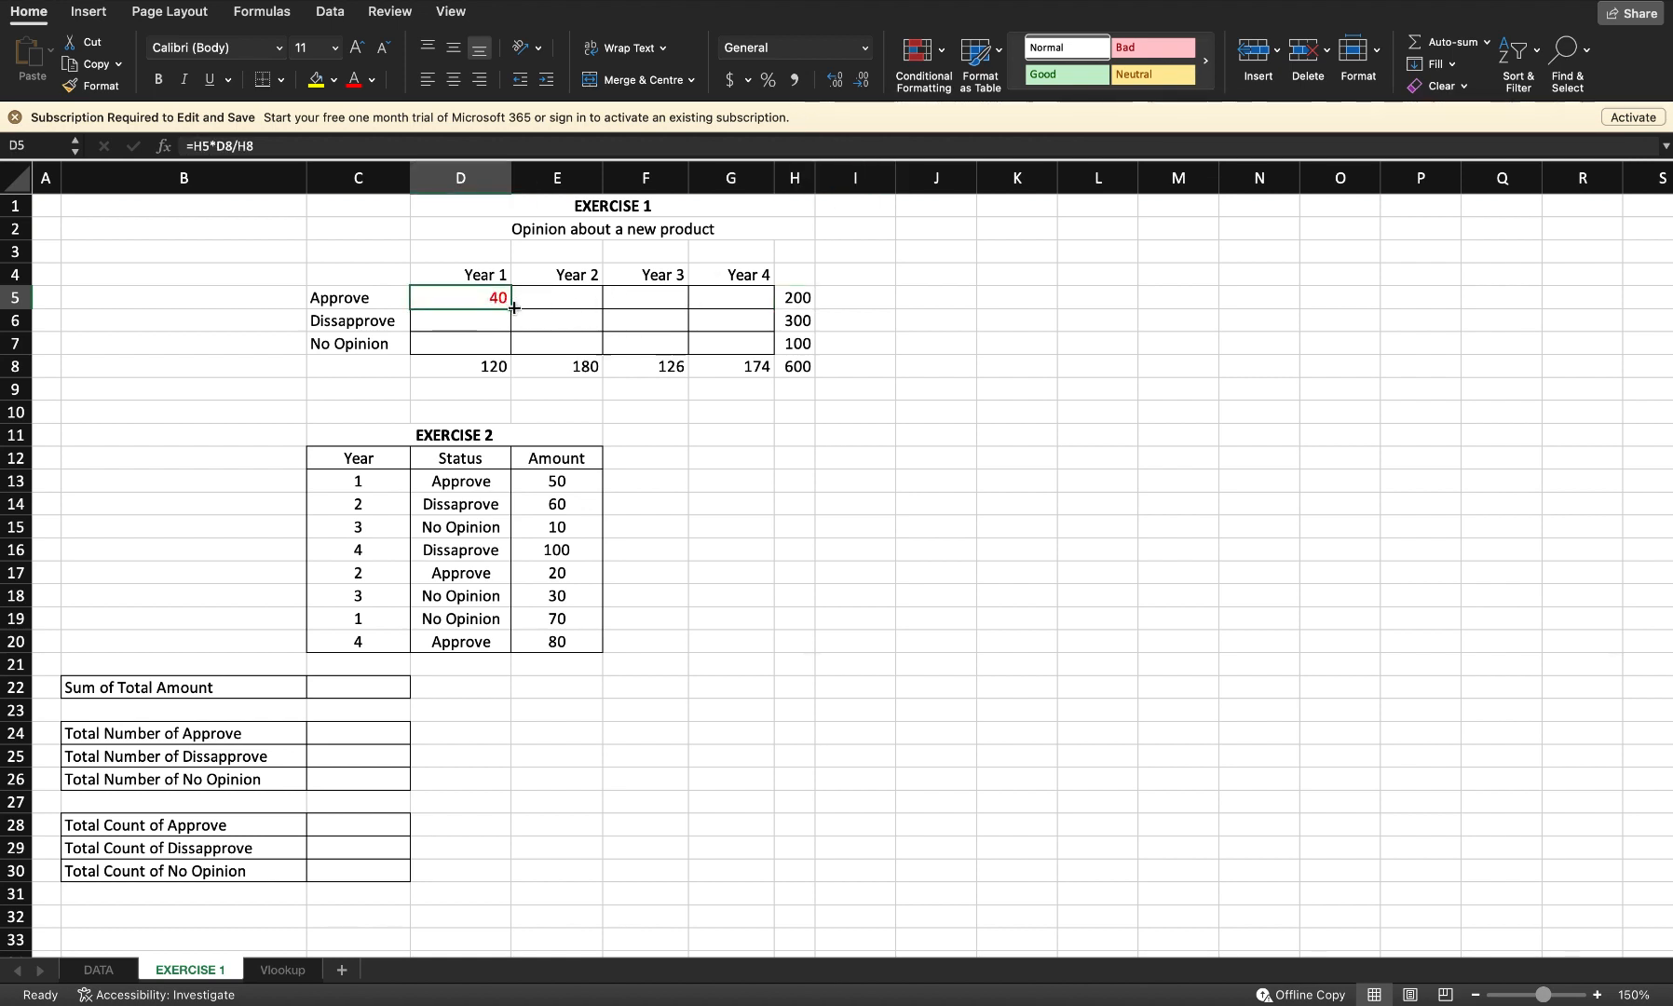
{"action": "left_click_drag", "start_coordinate": [514, 307], "coordinate": [734, 297]}
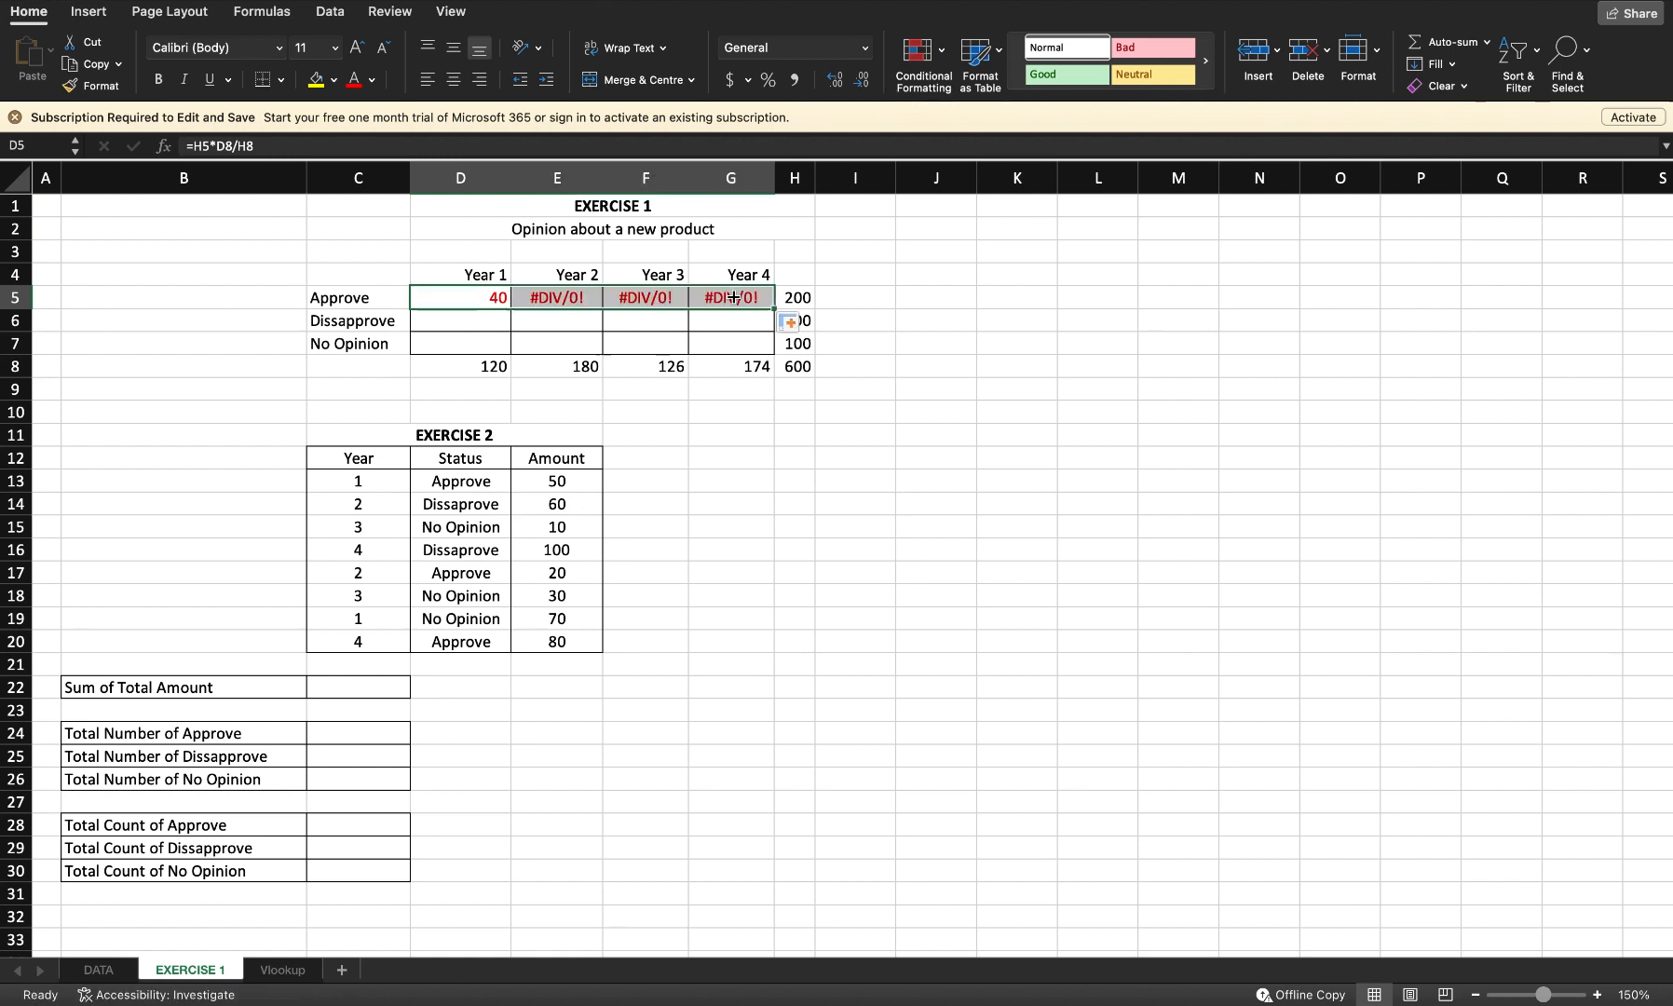
{"action": "key", "text": "super+z"}
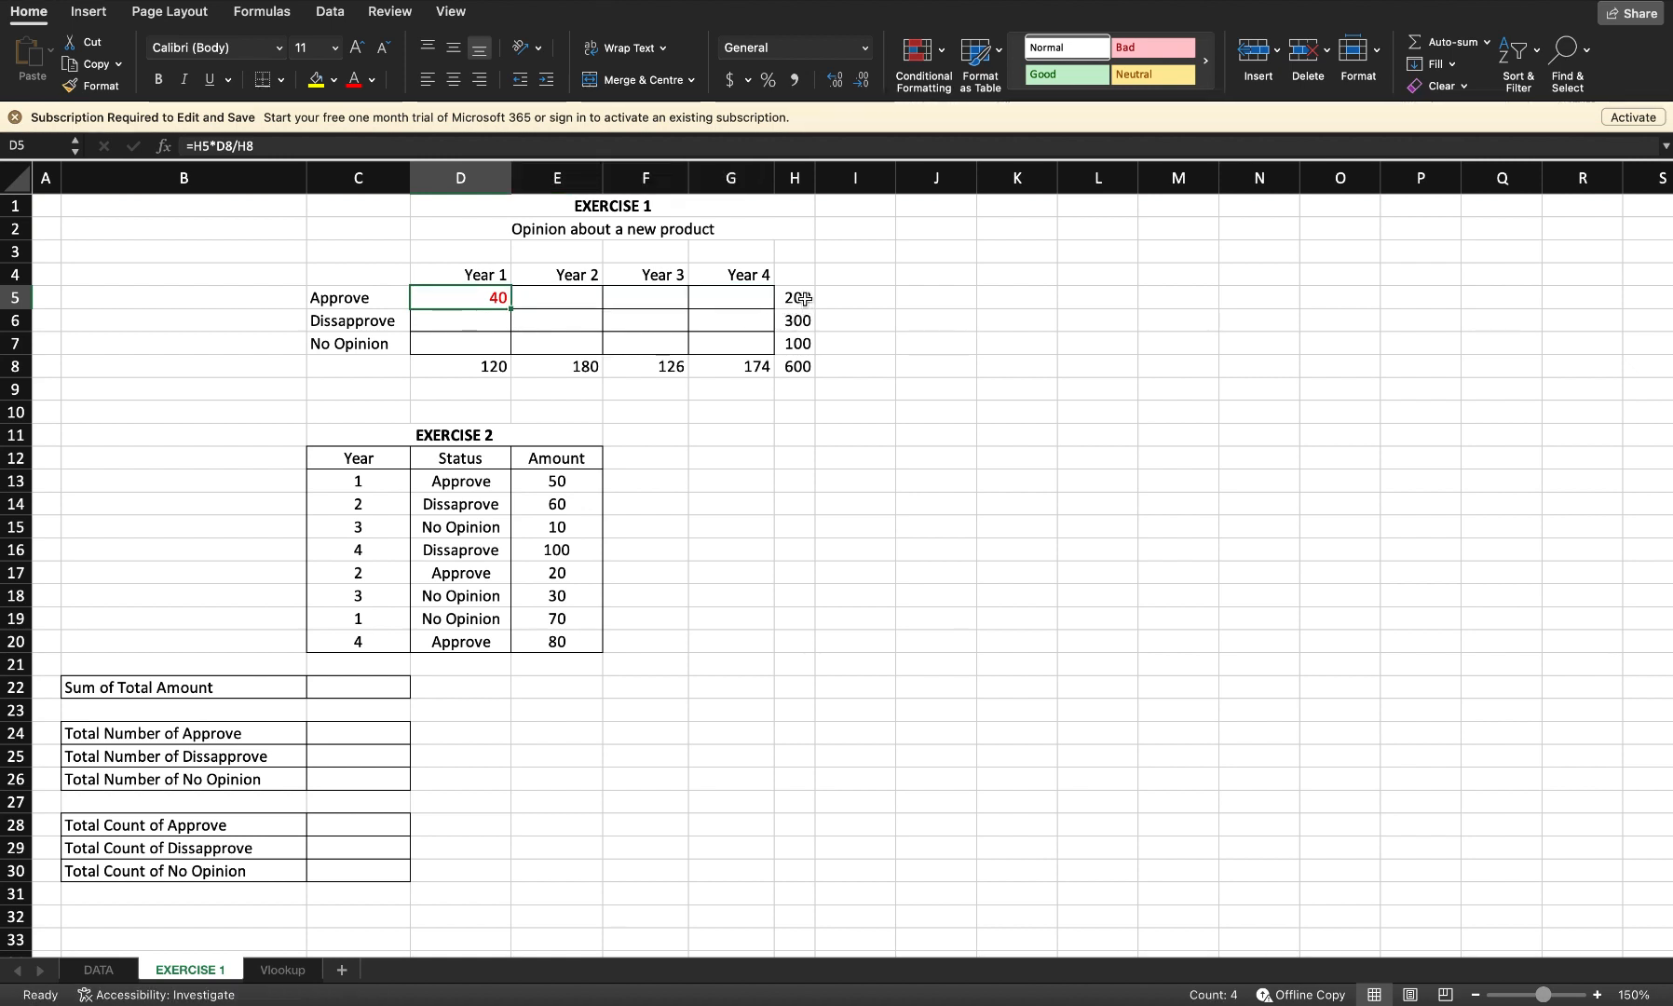
Step: Change the D5 formula to =$H5*D$8/$H$8 and fill it across and down the opinion table to G7
{"action": "left_click", "coordinate": [803, 299]}
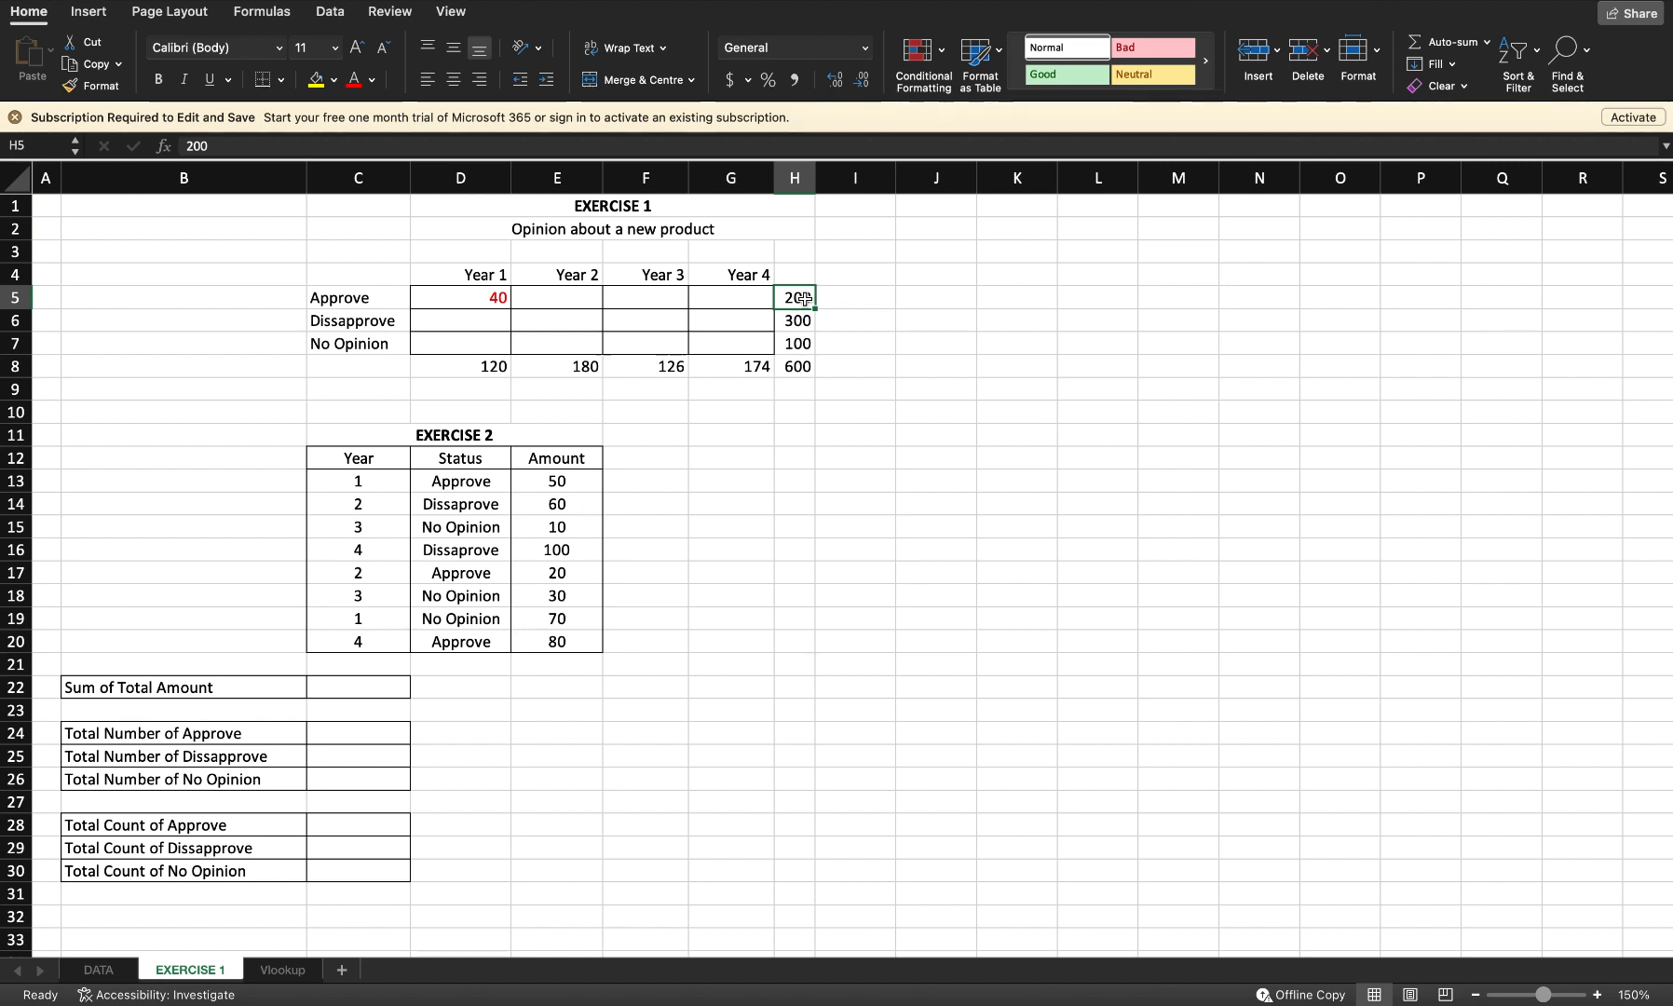
{"action": "left_click", "coordinate": [493, 296]}
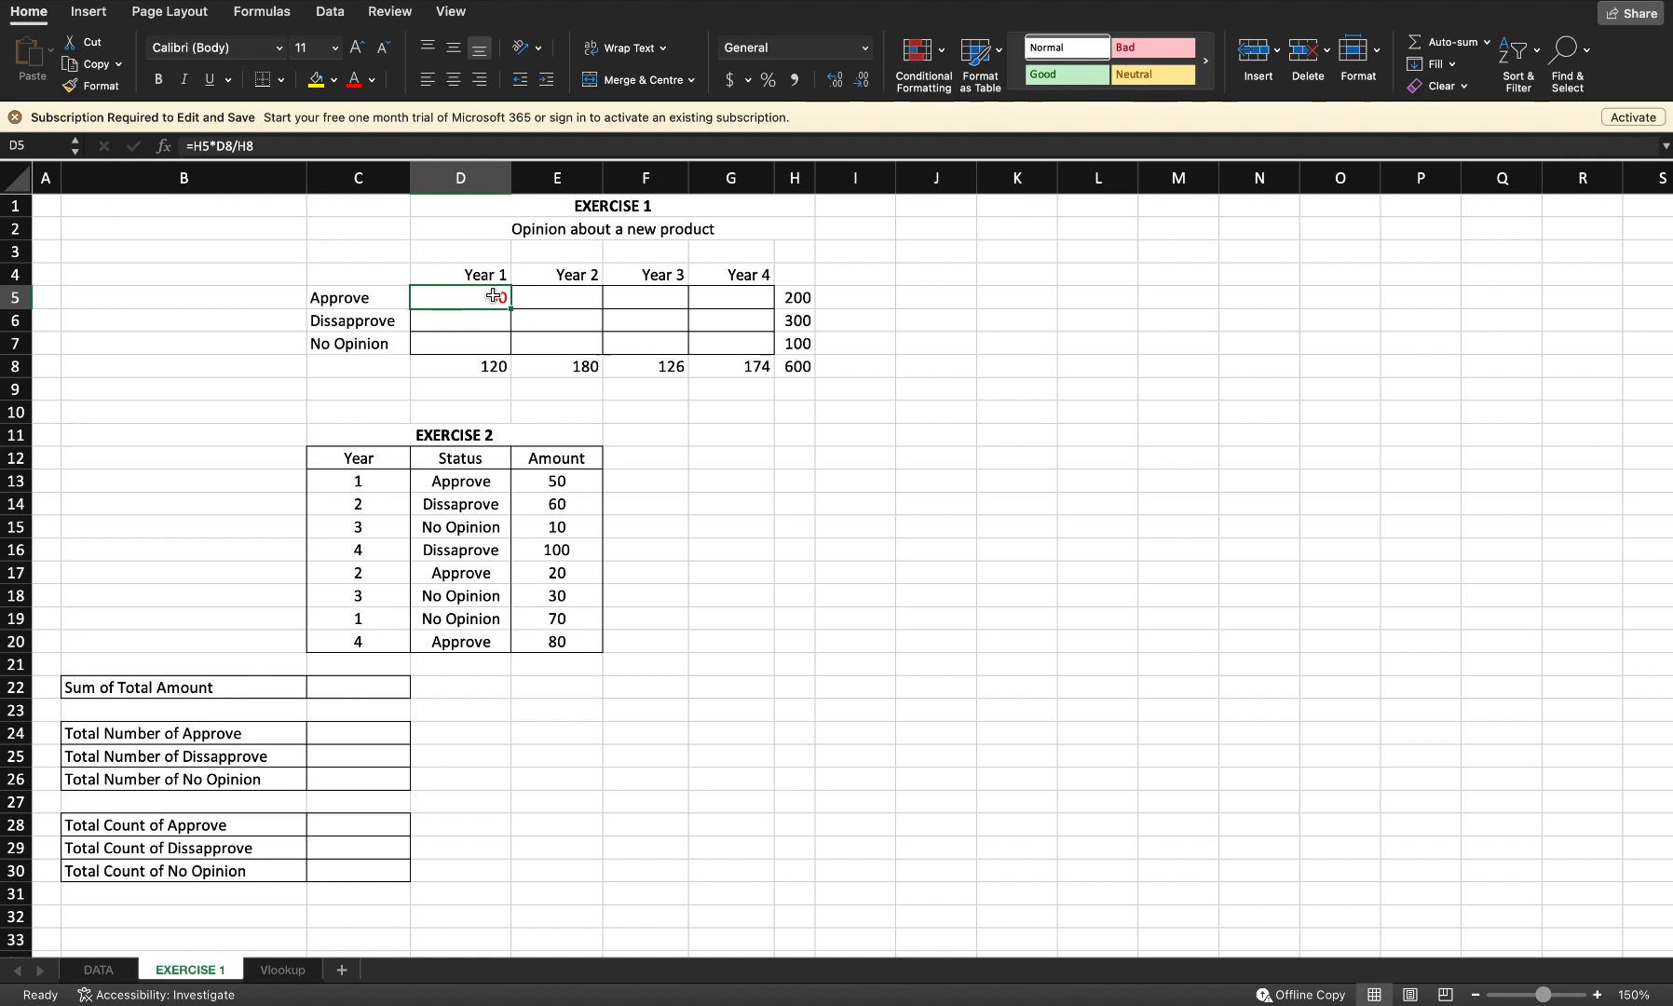
{"action": "left_click", "coordinate": [200, 142]}
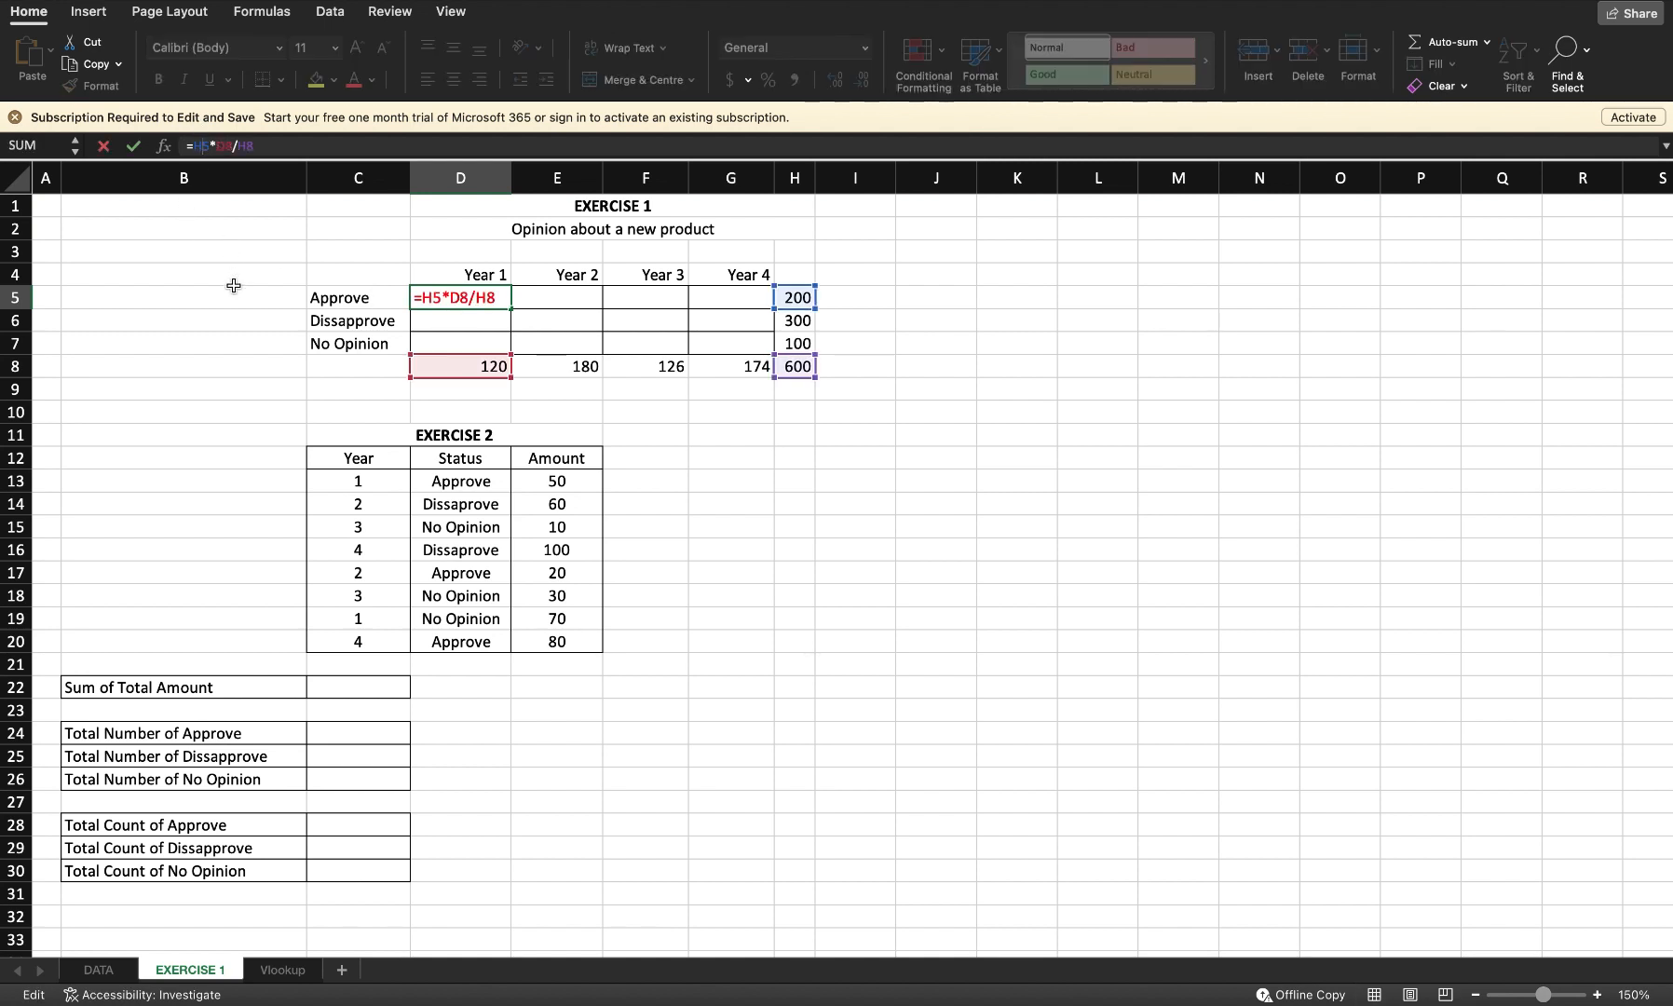
{"action": "type", "text": "$"}
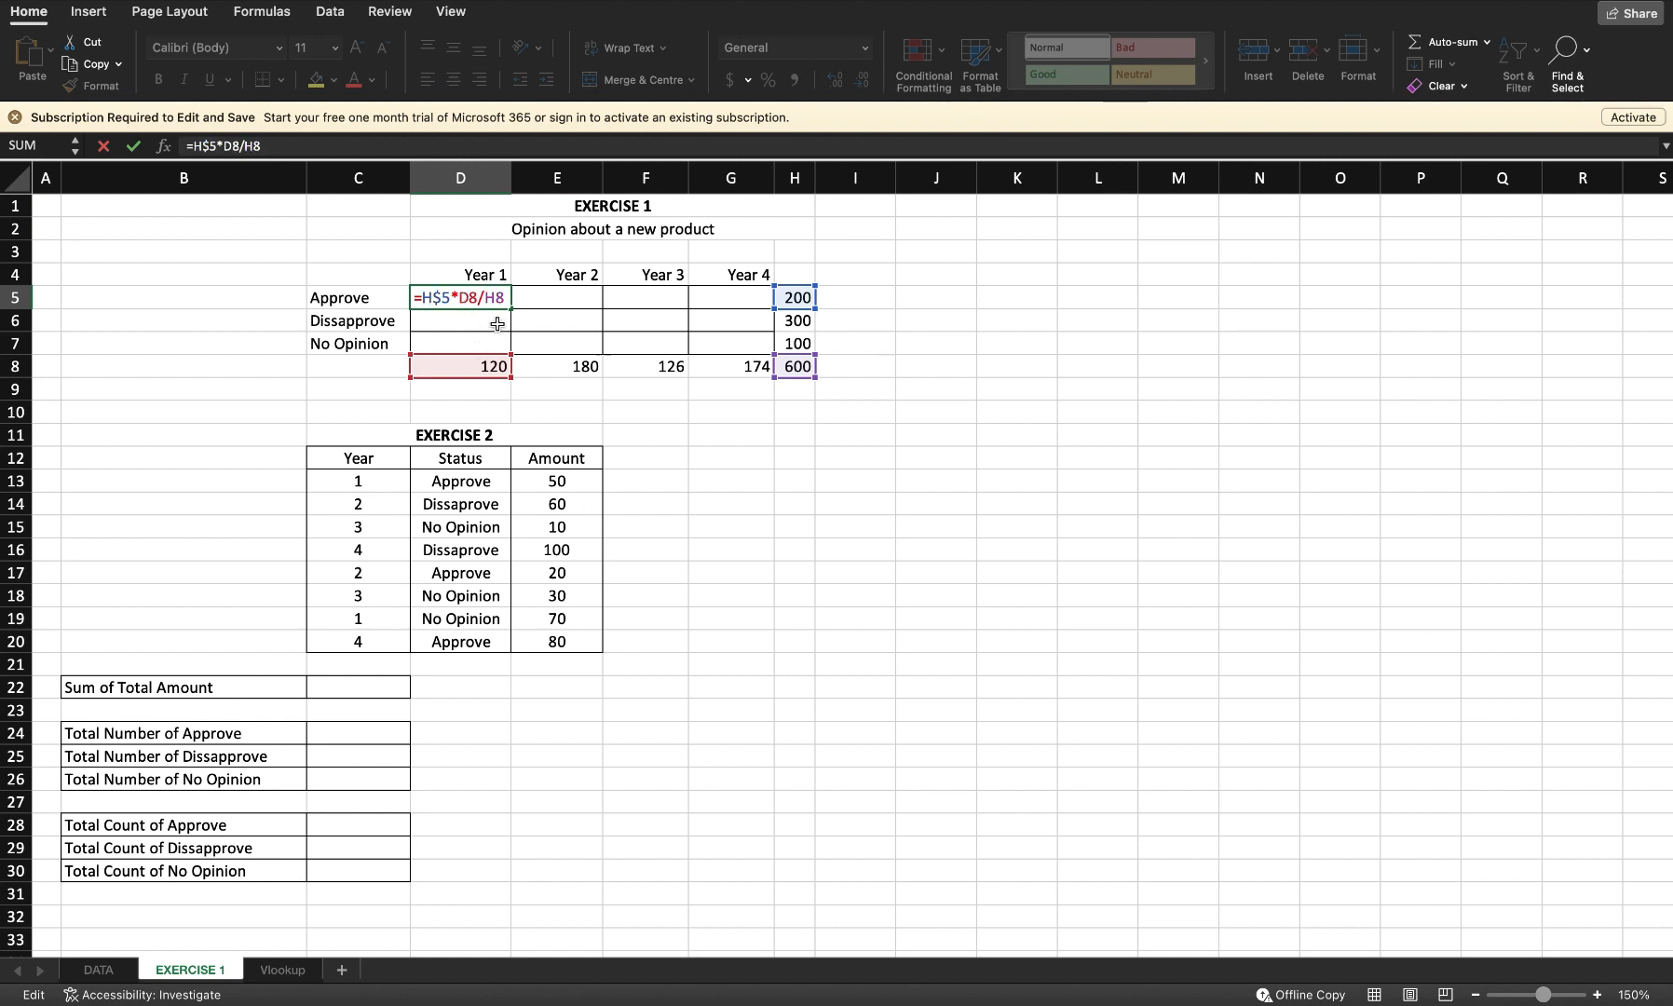
{"action": "left_click", "coordinate": [426, 301]}
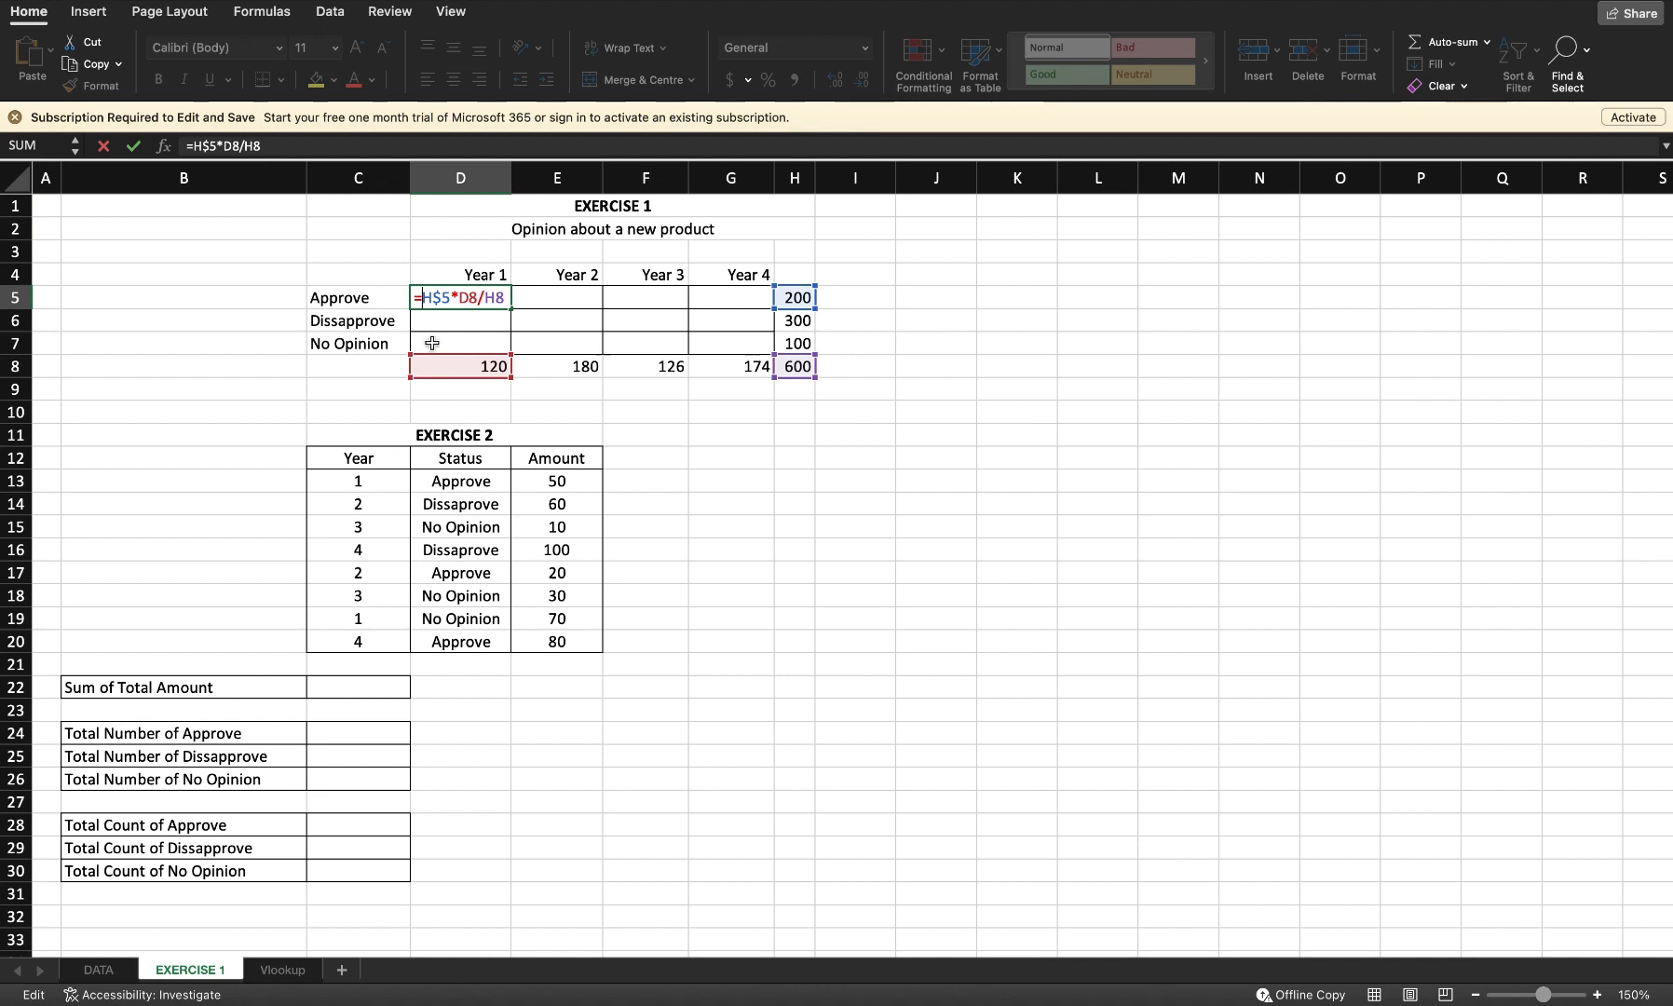
{"action": "type", "text": "$"}
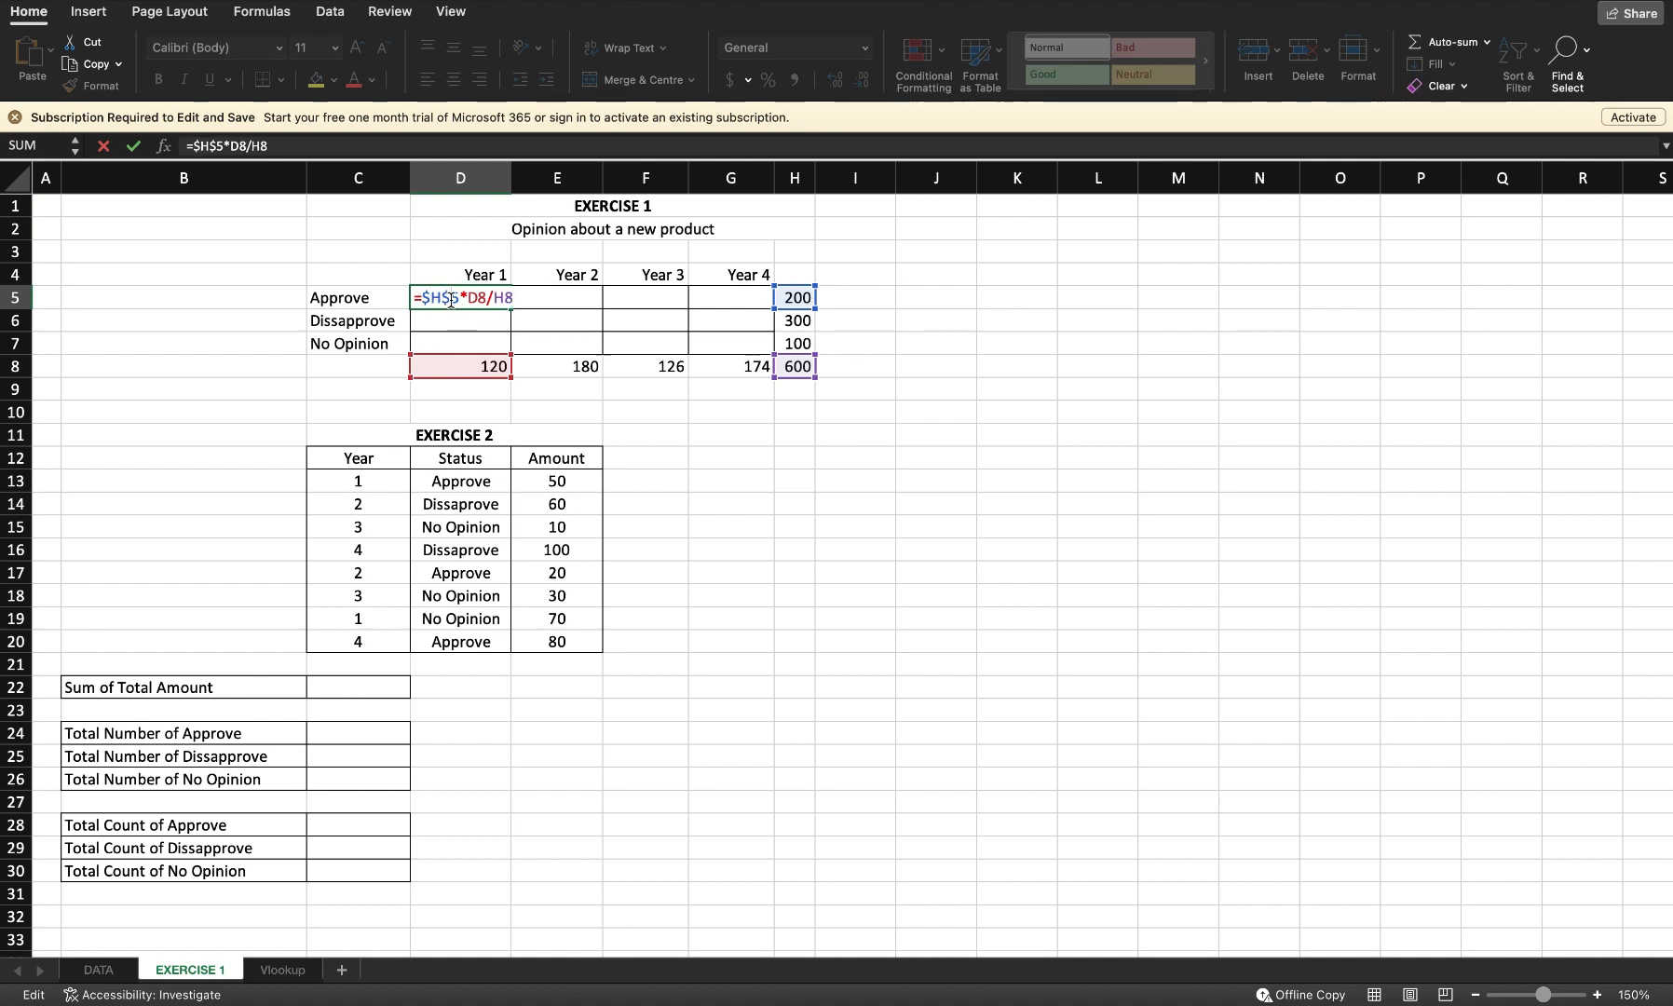
{"action": "key", "text": "BackSpace"}
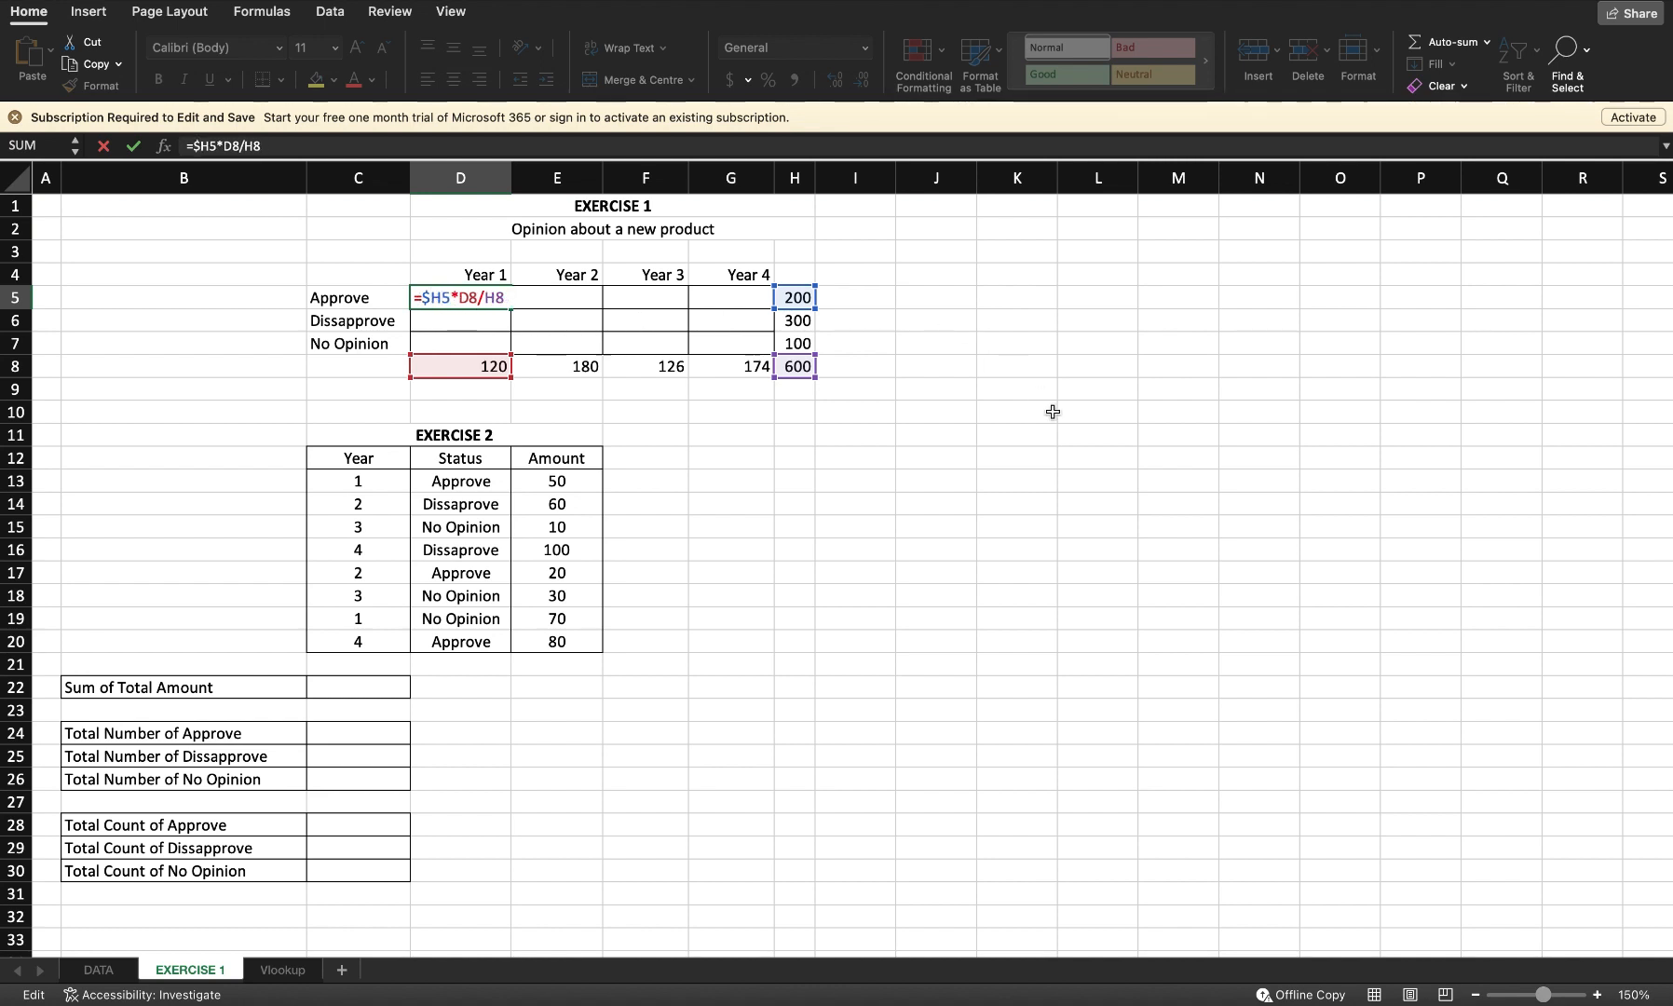
{"action": "left_click", "coordinate": [468, 297]}
{"action": "type", "text": "$"}
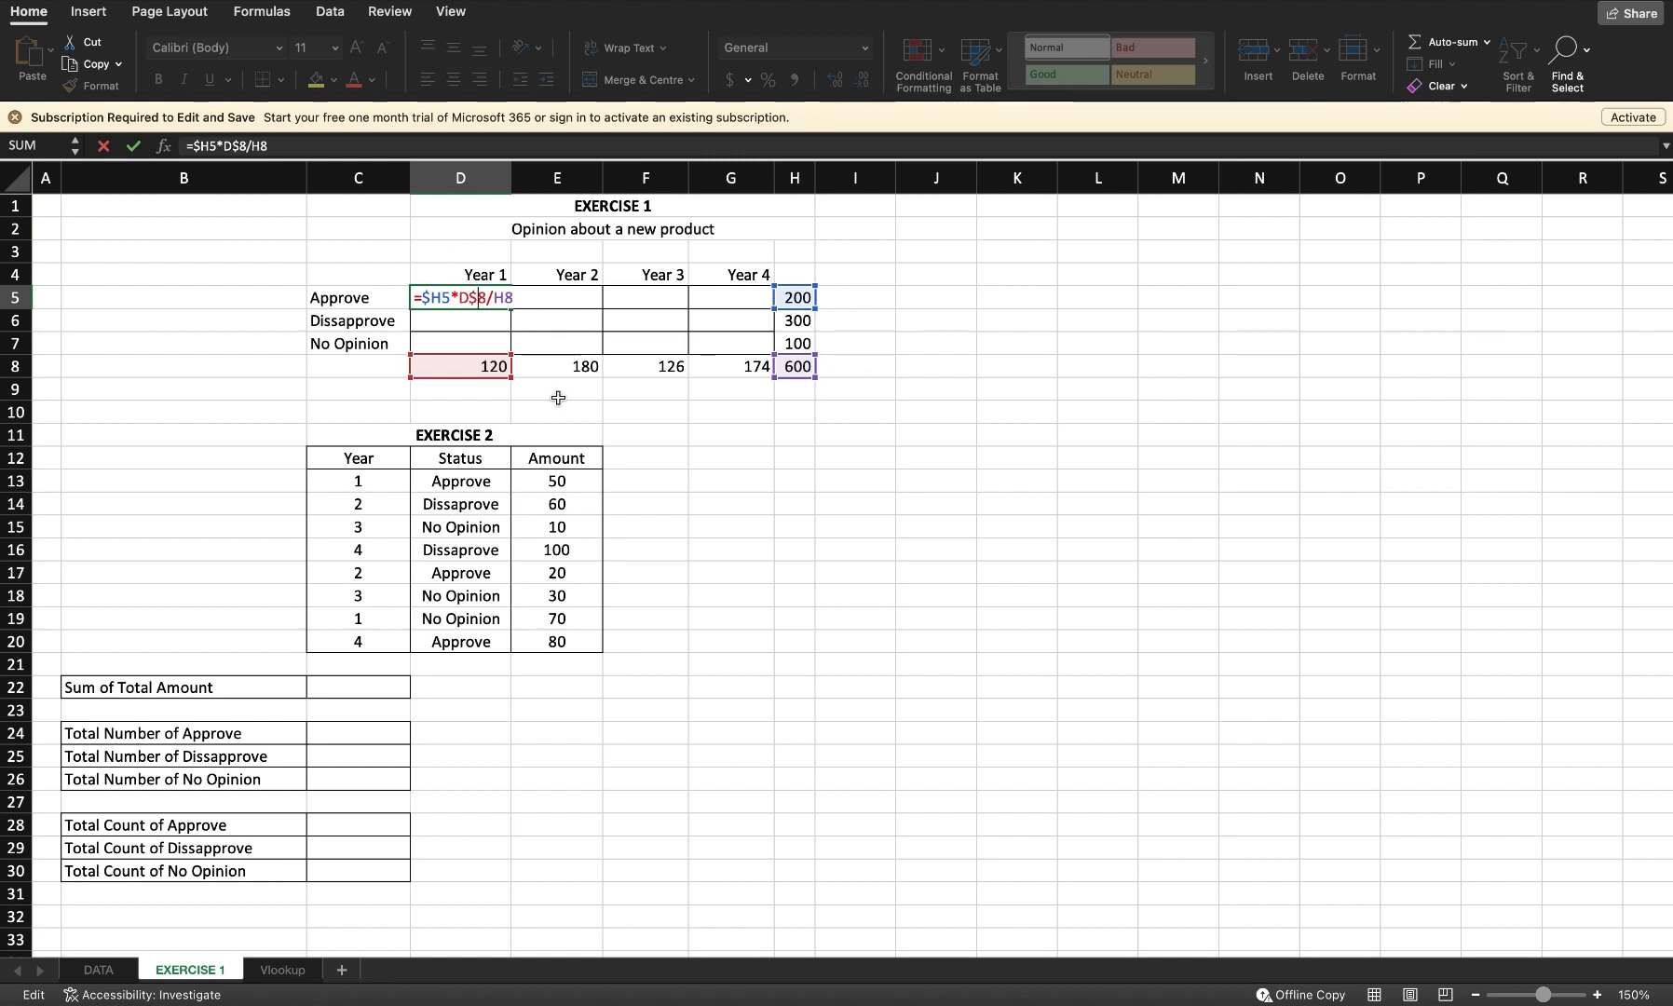
{"action": "left_click", "coordinate": [492, 297]}
{"action": "type", "text": "$"}
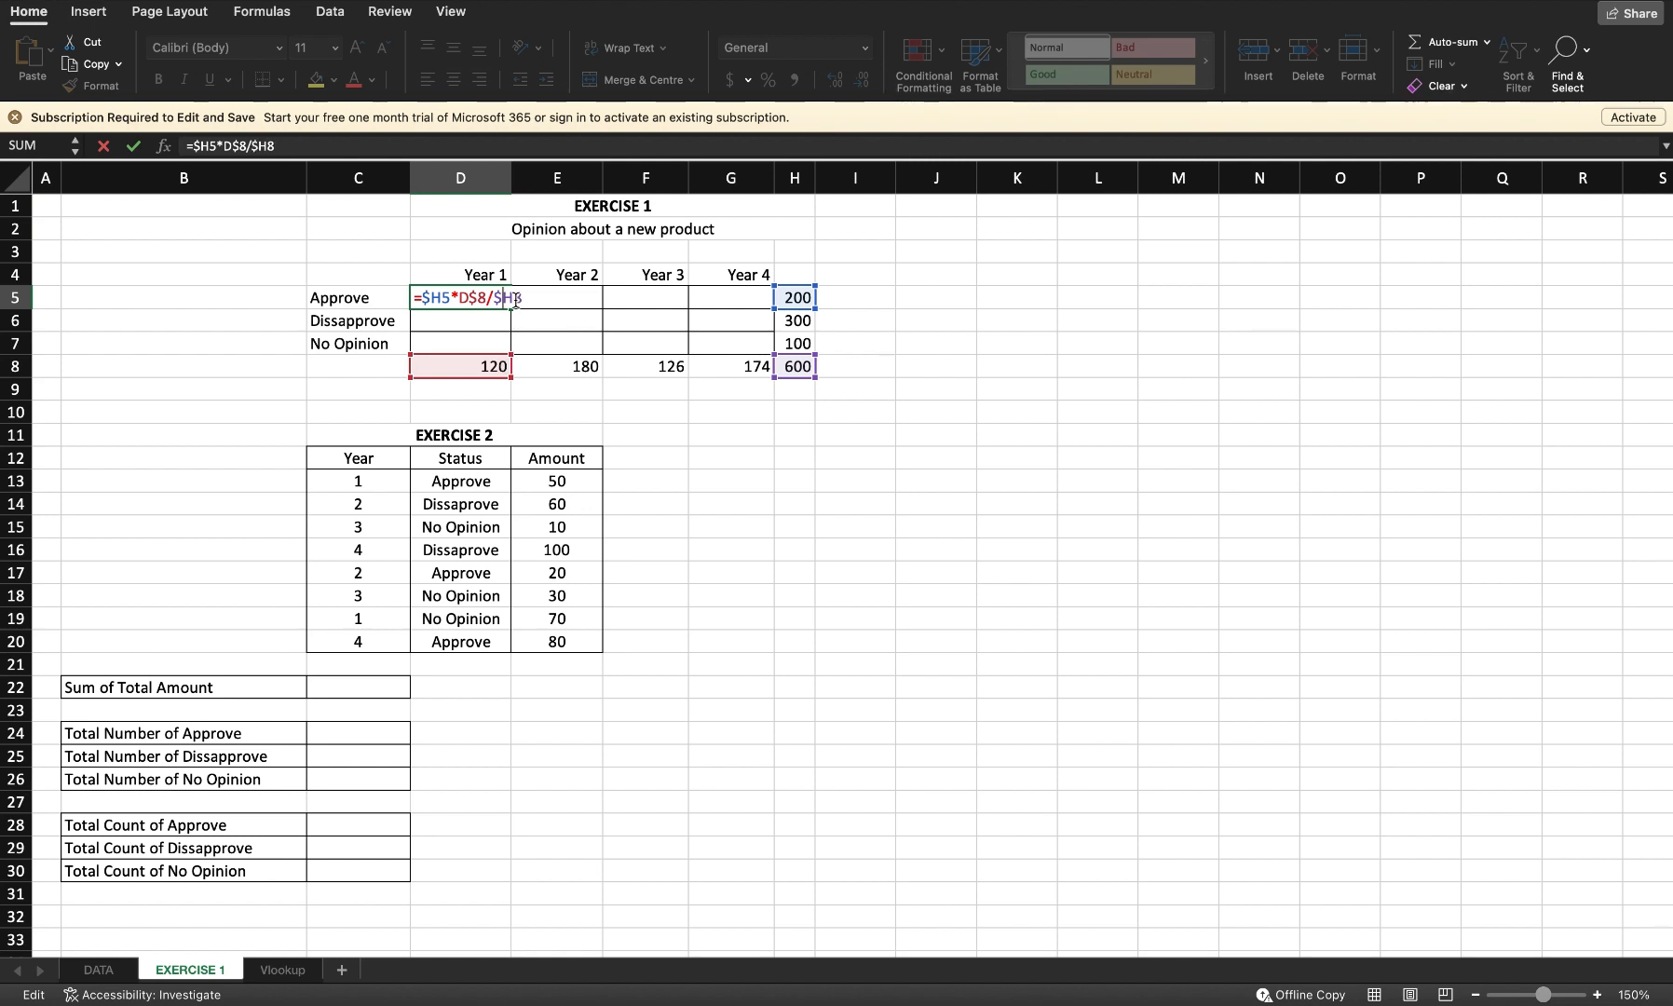
{"action": "key", "text": "Right"}
{"action": "type", "text": "$"}
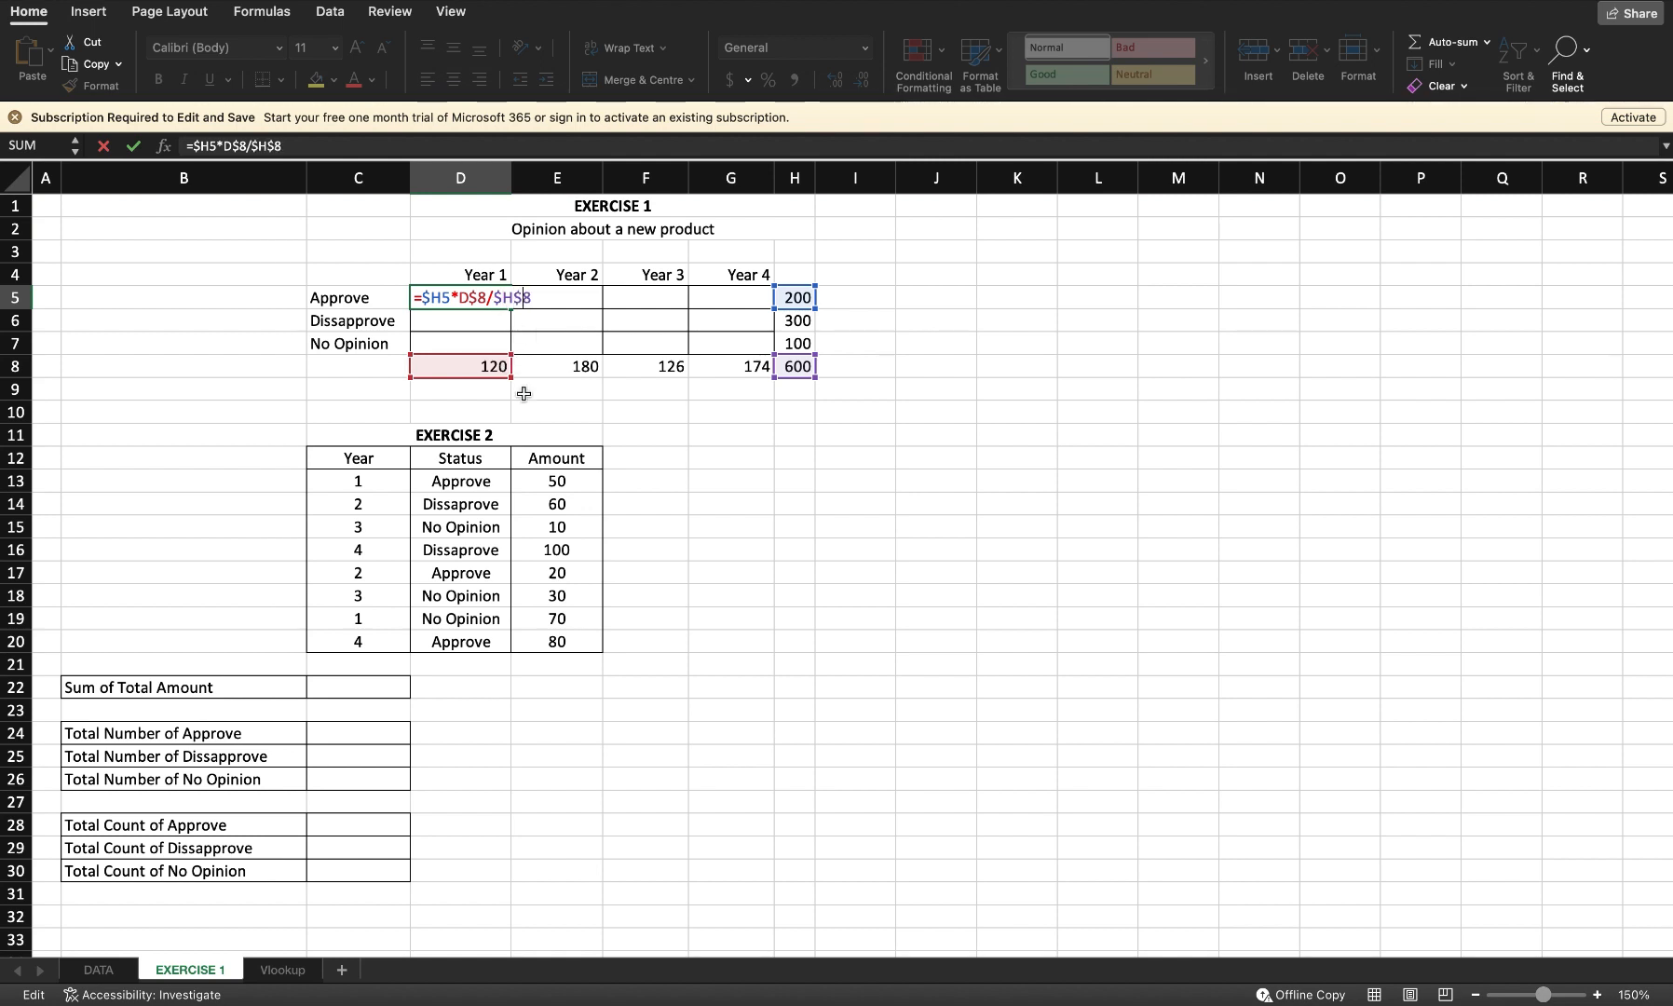
{"action": "key", "text": "Return"}
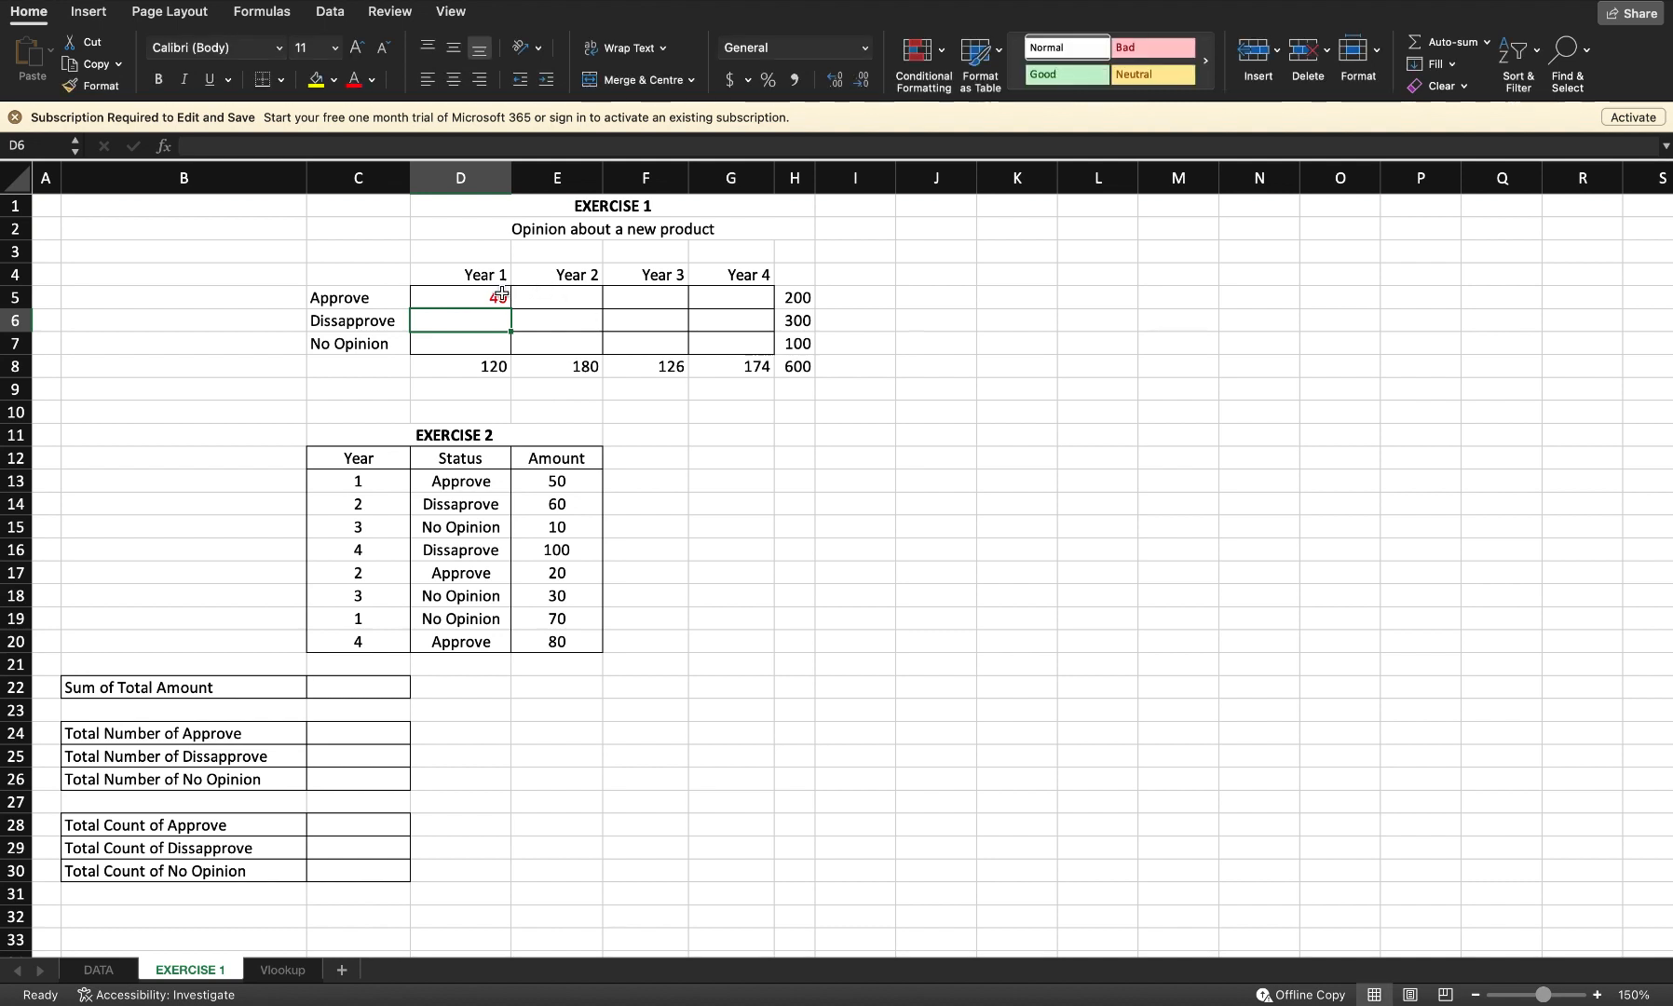
{"action": "left_click", "coordinate": [494, 296]}
{"action": "left_click_drag", "start_coordinate": [511, 308], "coordinate": [768, 344]}
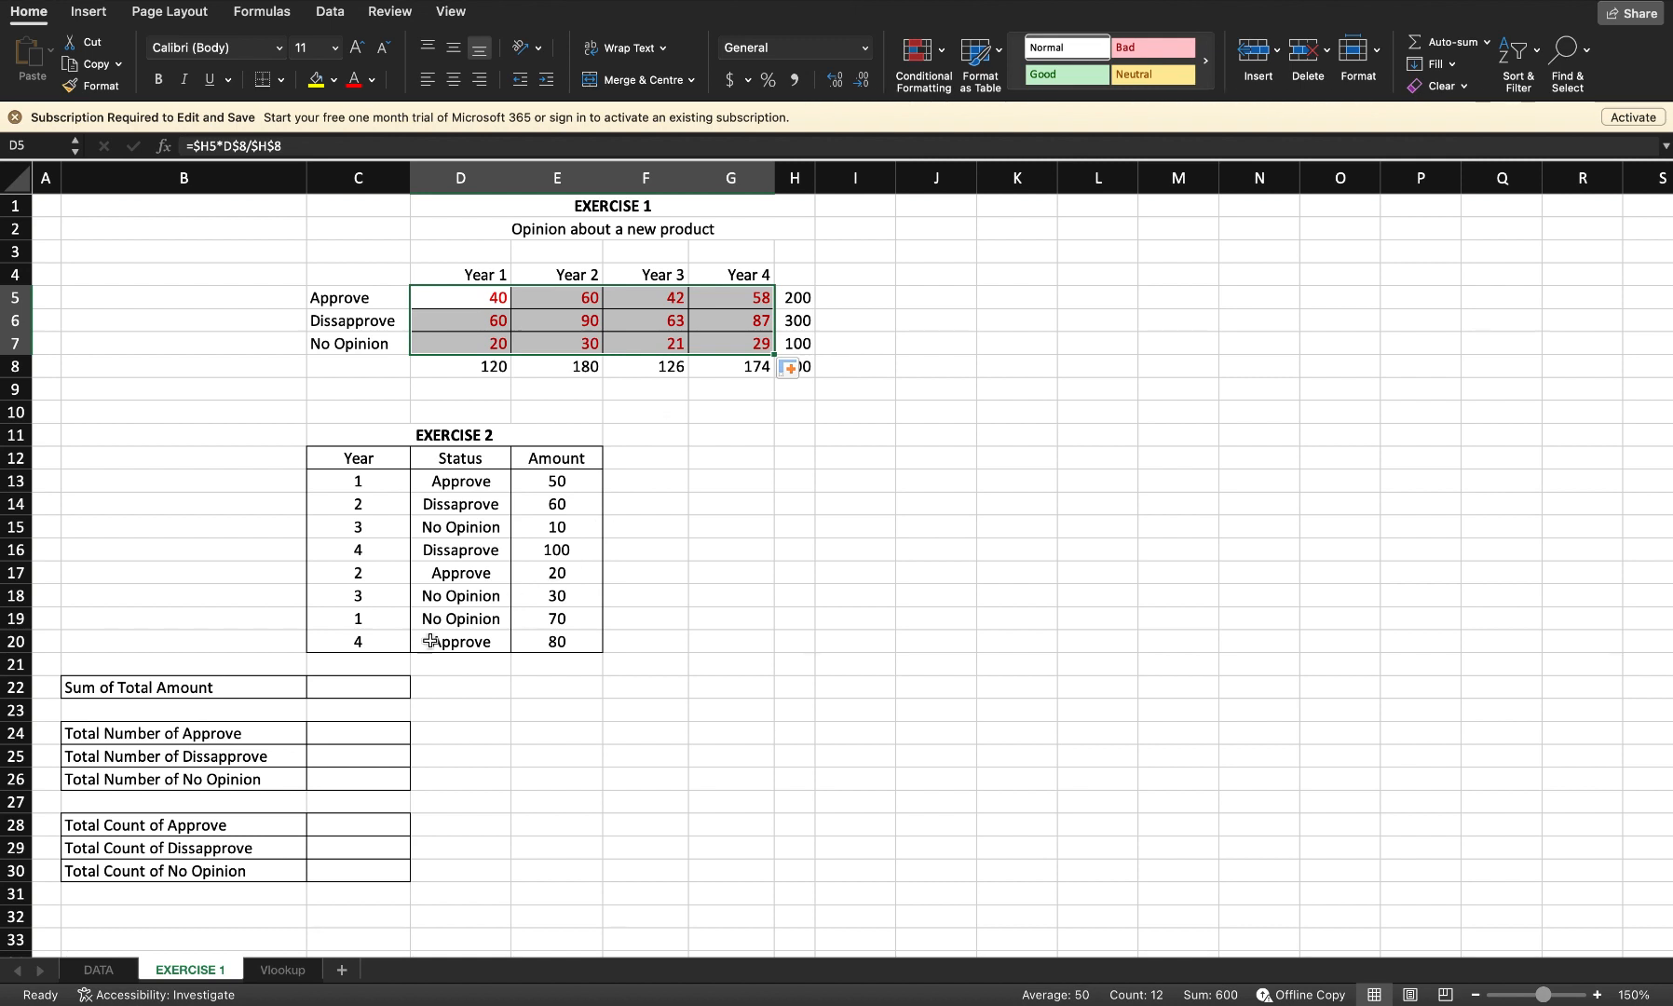
Step: Enter =sum(e13:e20) in the Sum of Total Amount cell C22
{"action": "left_click", "coordinate": [353, 689]}
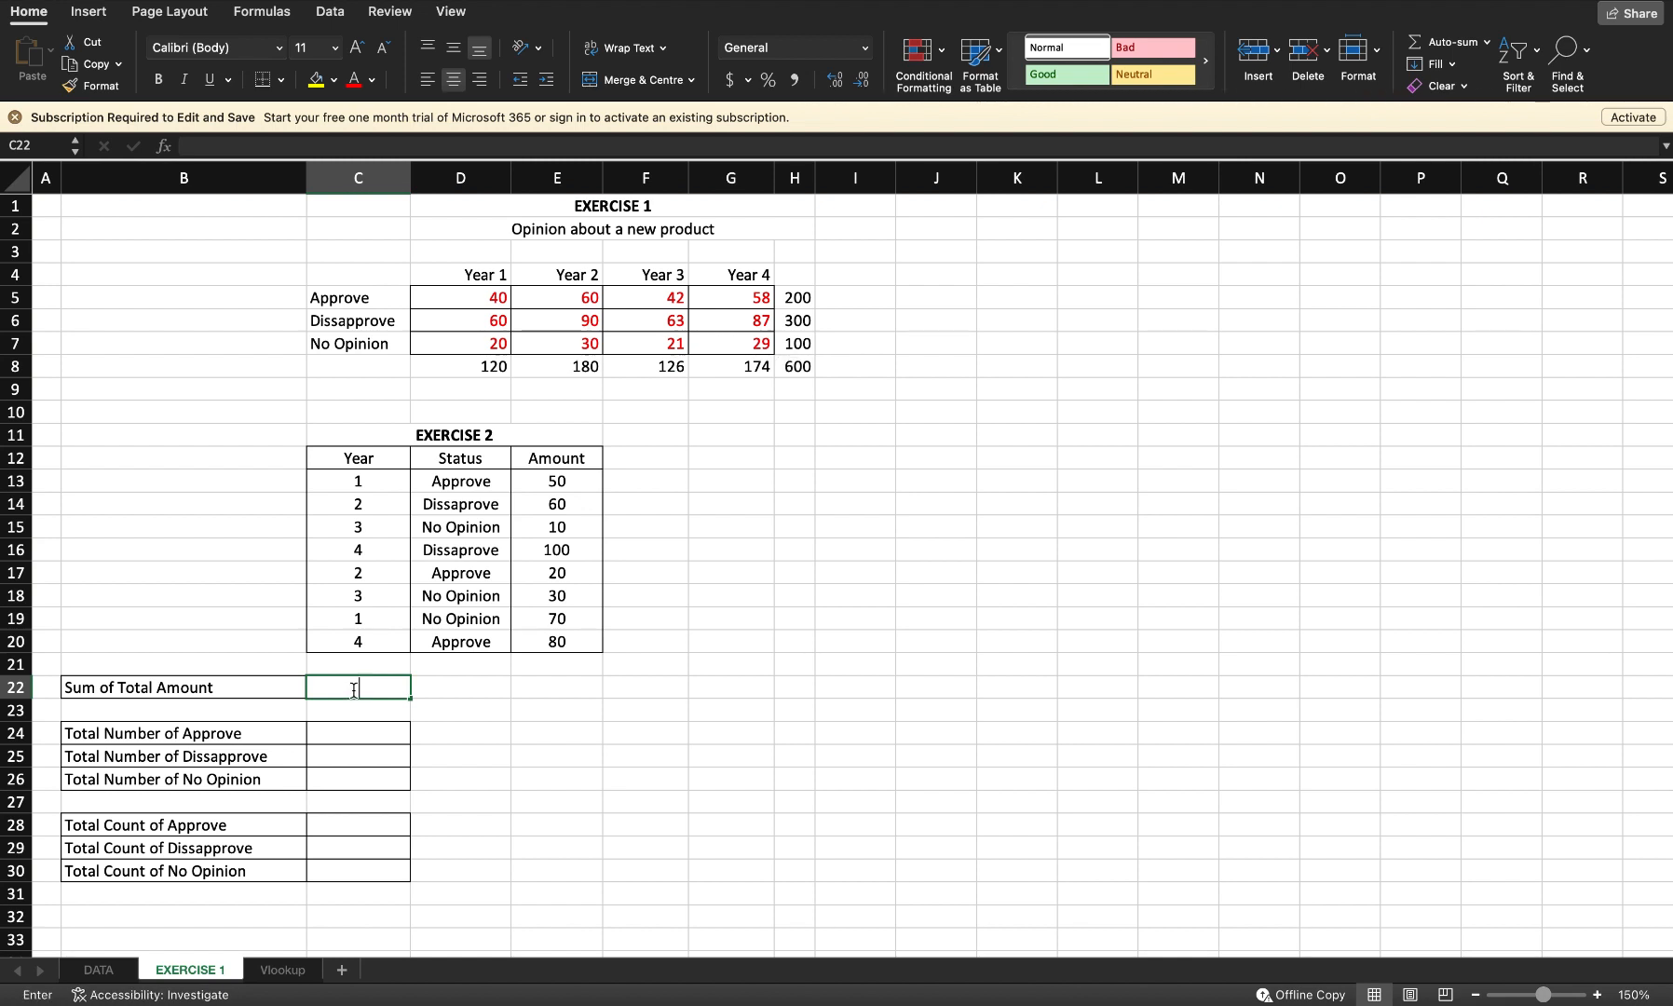
{"action": "type", "text": "=s"}
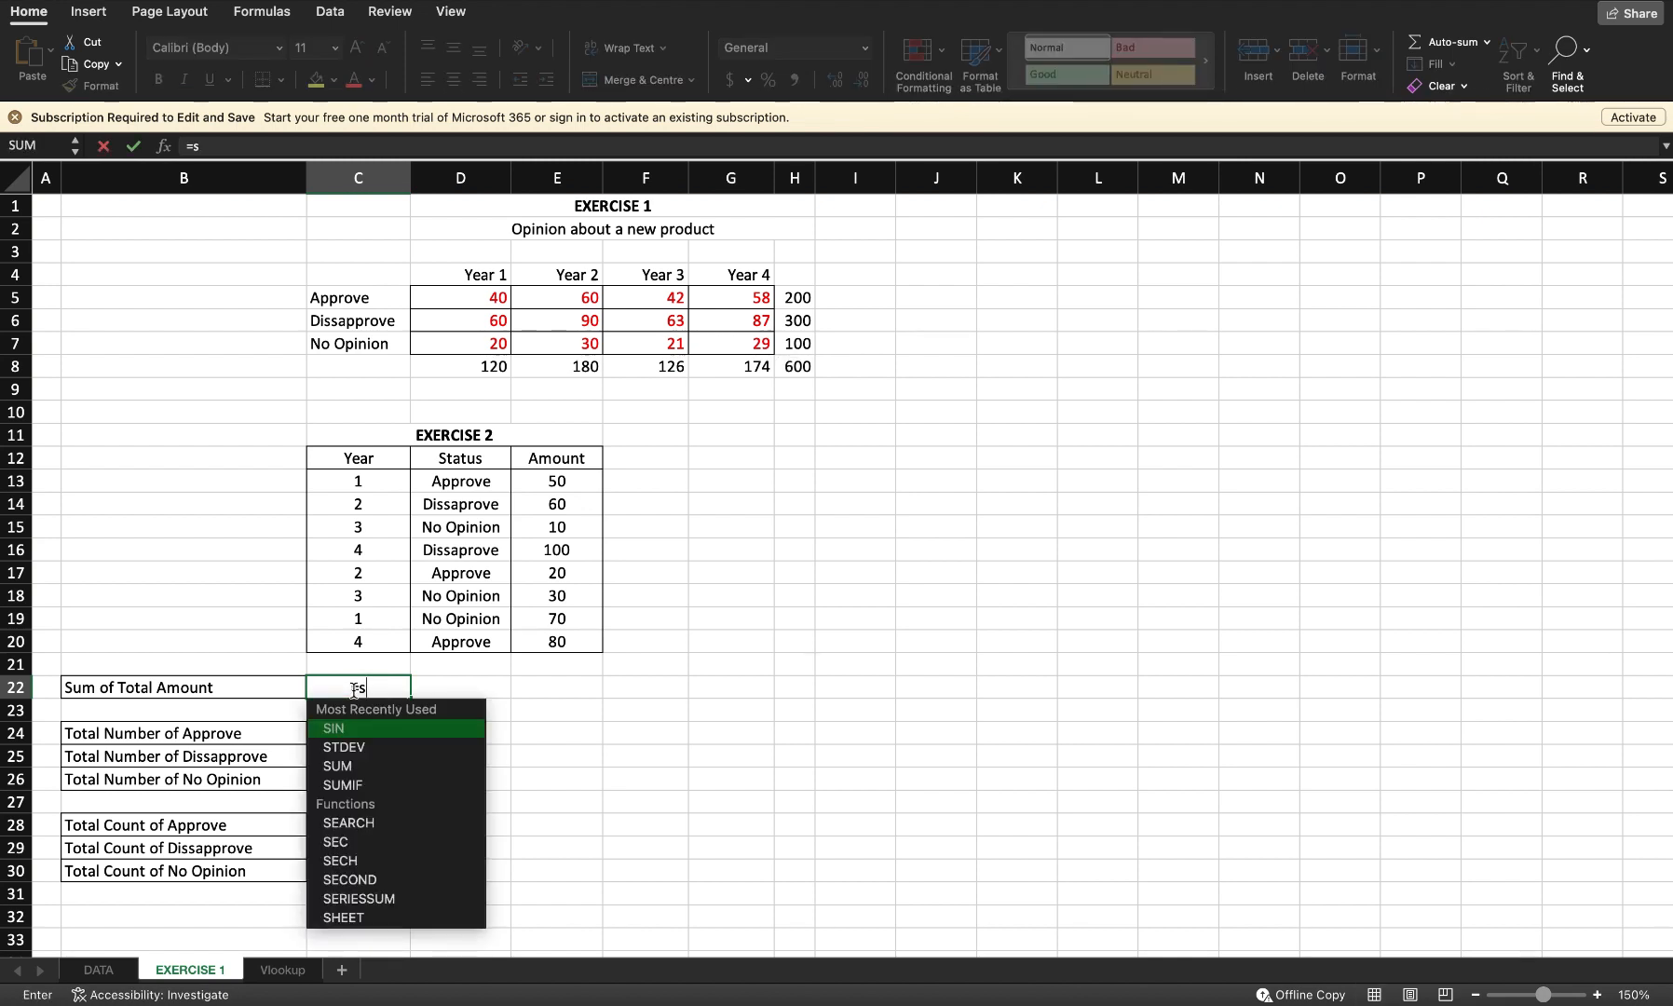
{"action": "type", "text": "um("}
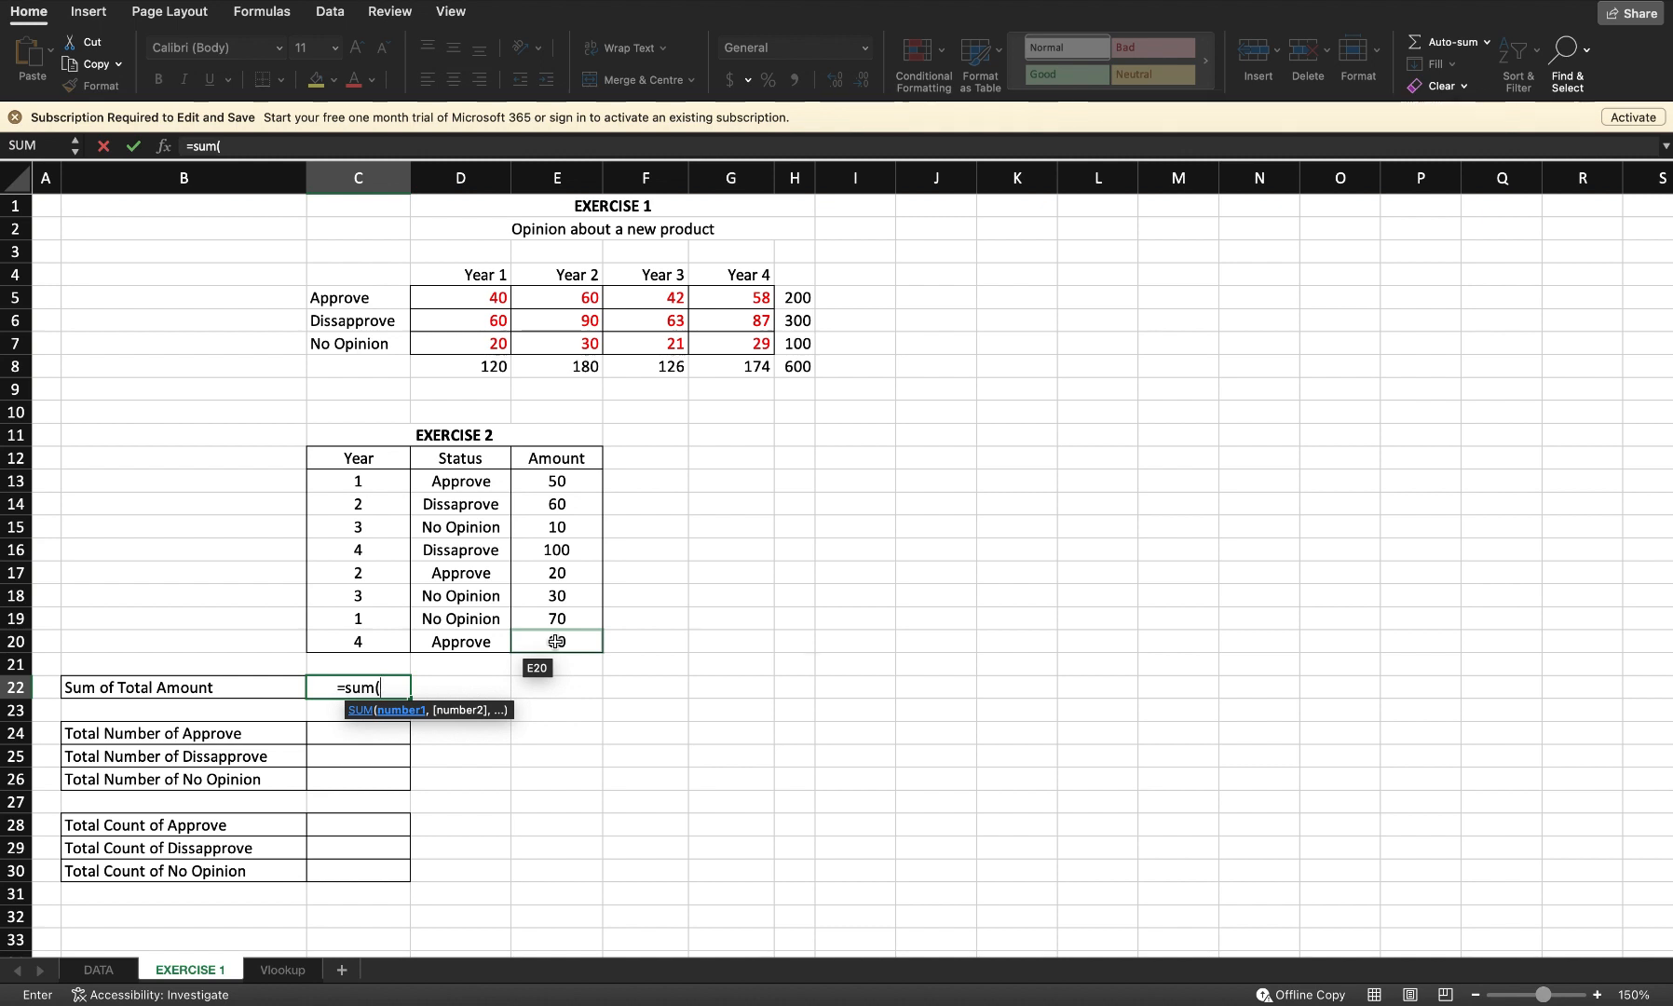
{"action": "type", "text": "e"}
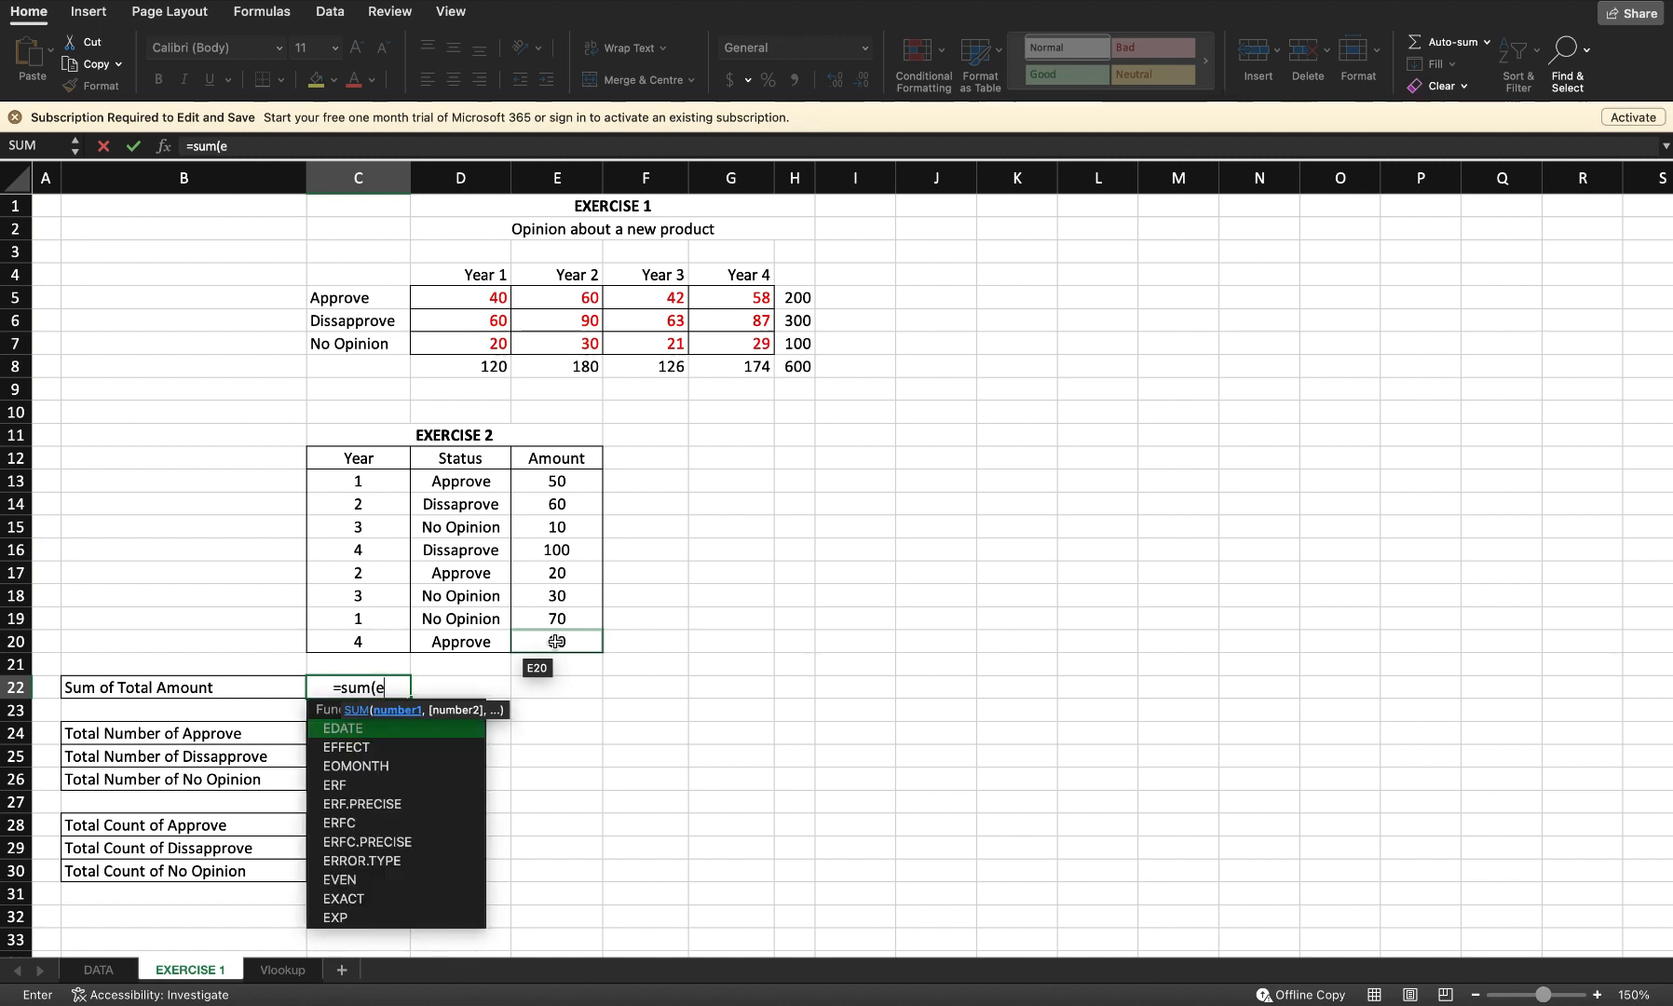
{"action": "type", "text": "13"}
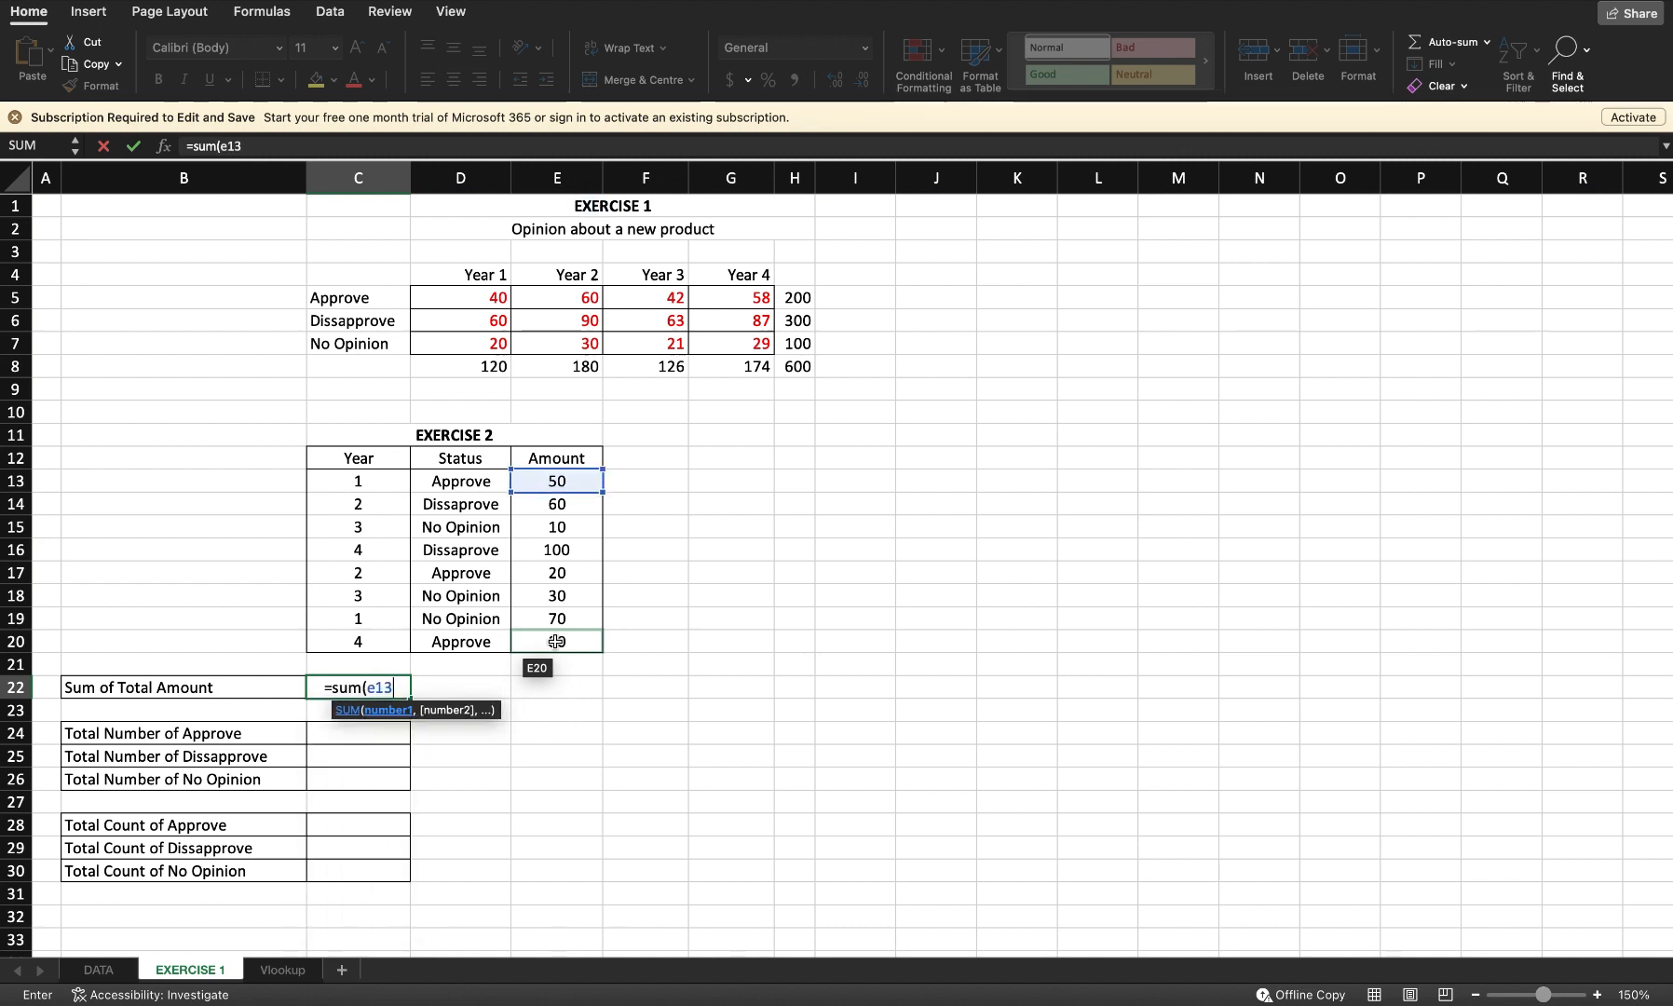
{"action": "type", "text": ":e"}
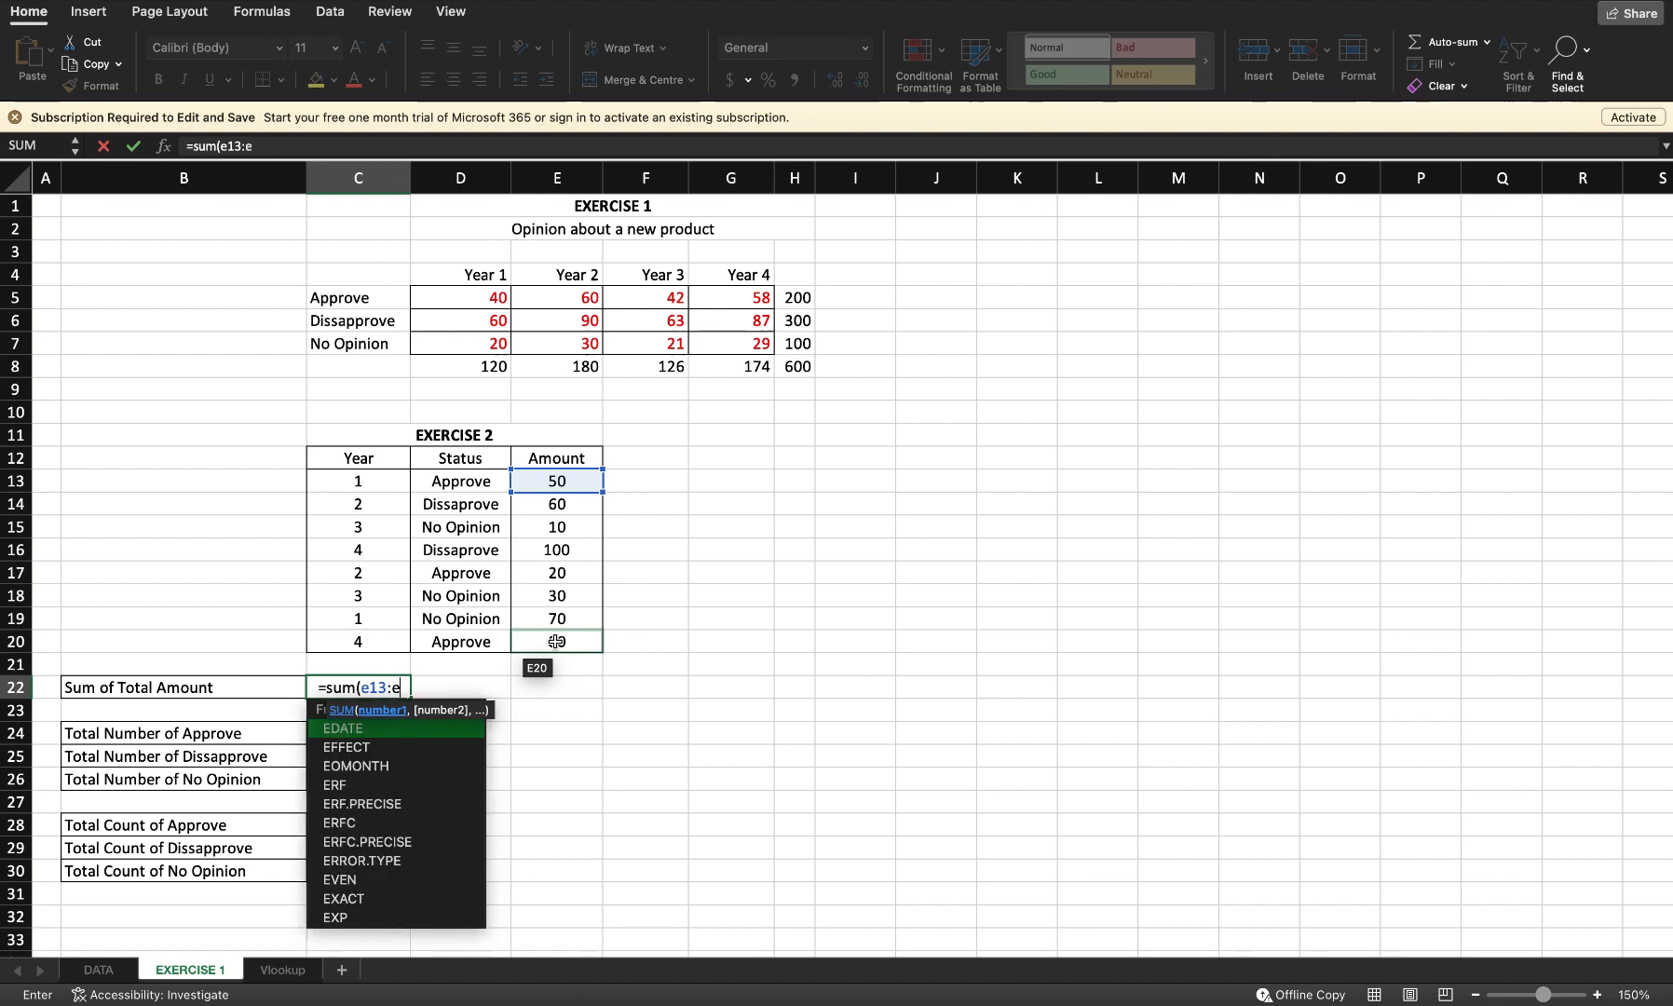
{"action": "type", "text": "20)"}
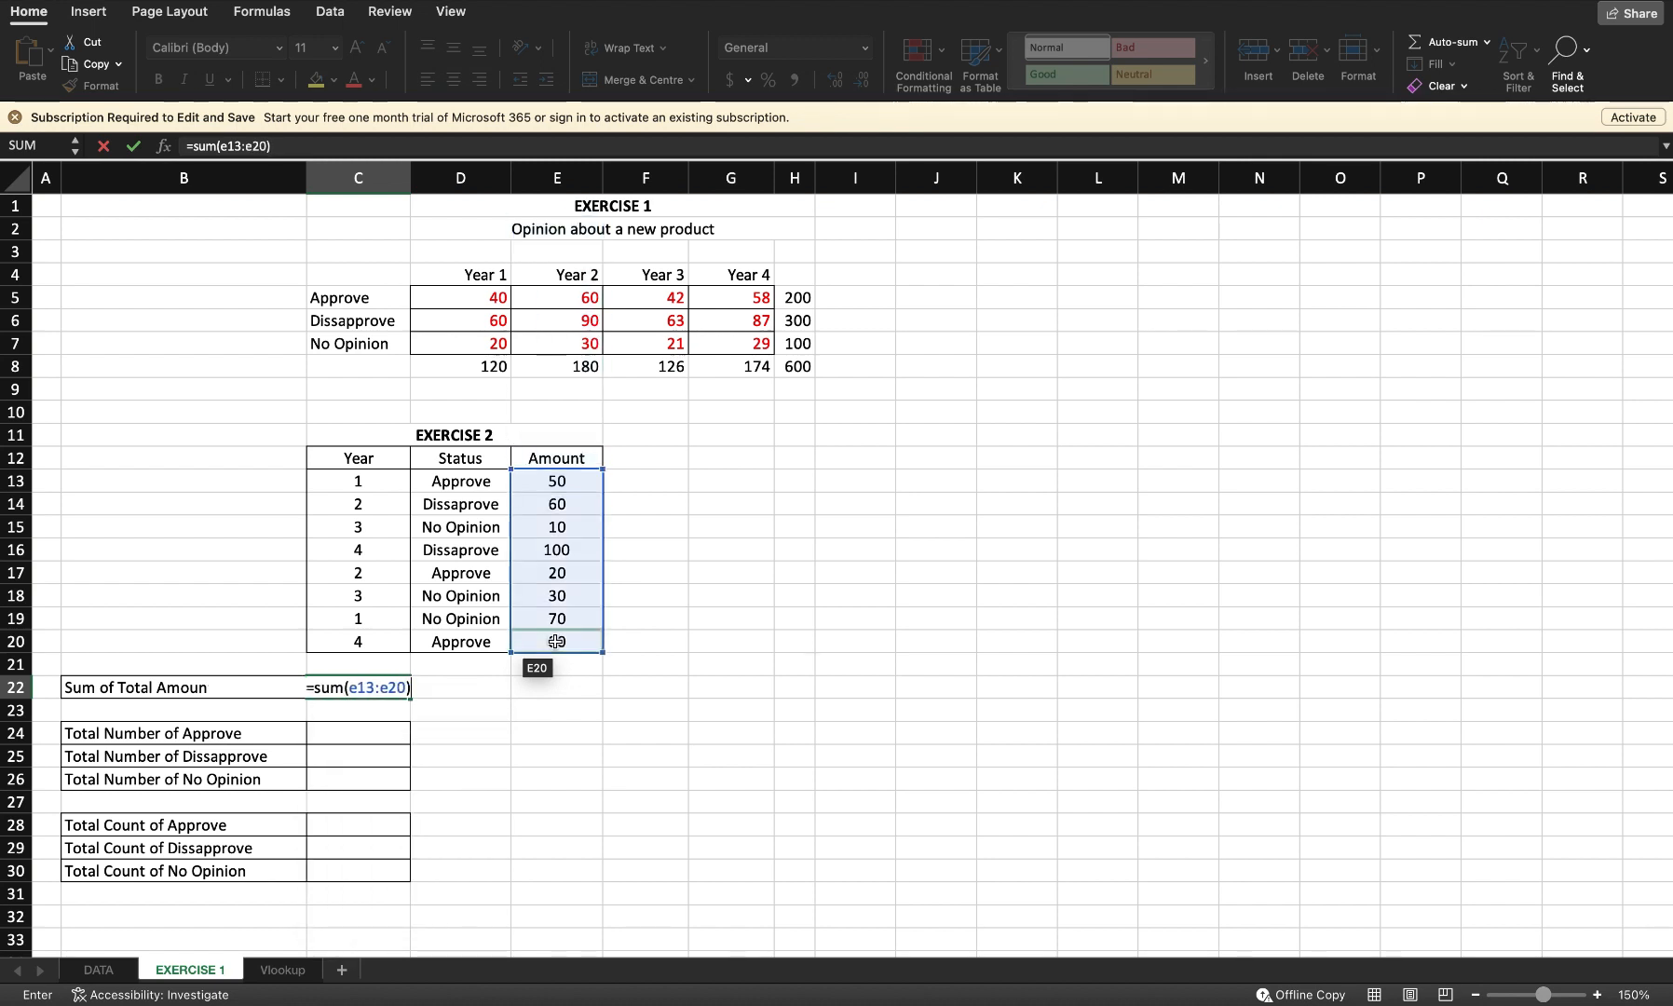
{"action": "key", "text": "Return"}
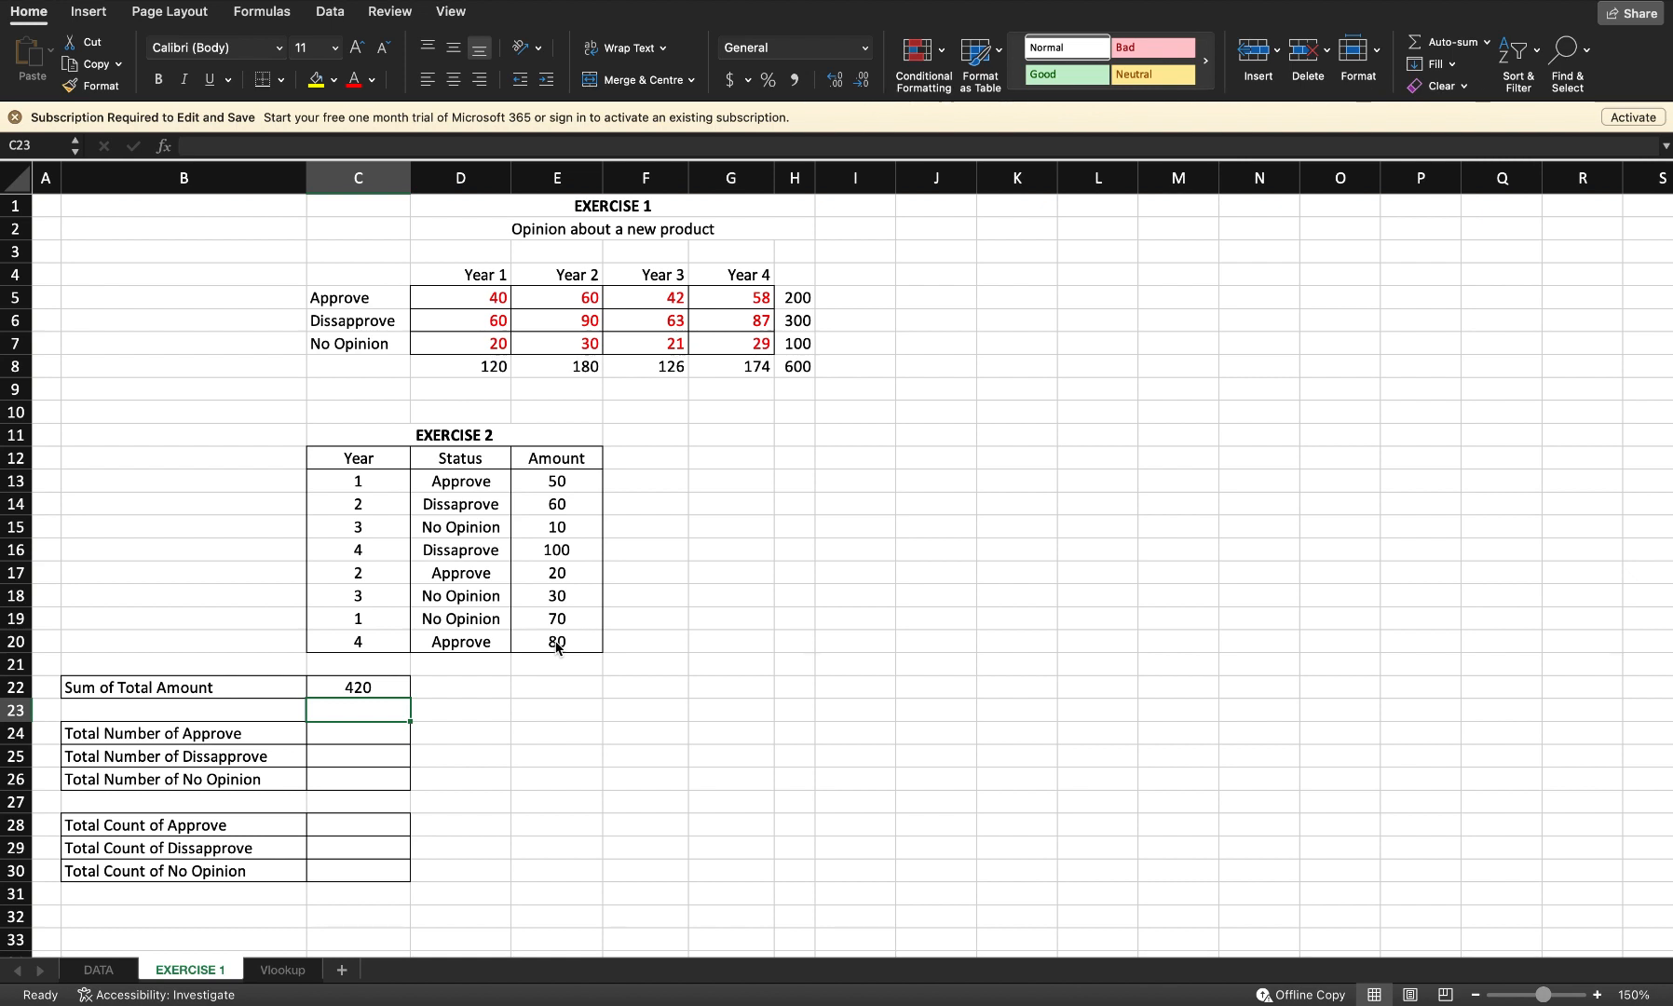
Step: Enter =sumif(d13:d20, "Approve", e13:e20) in the Total Number of Approve cell C24
{"action": "left_click", "coordinate": [365, 741]}
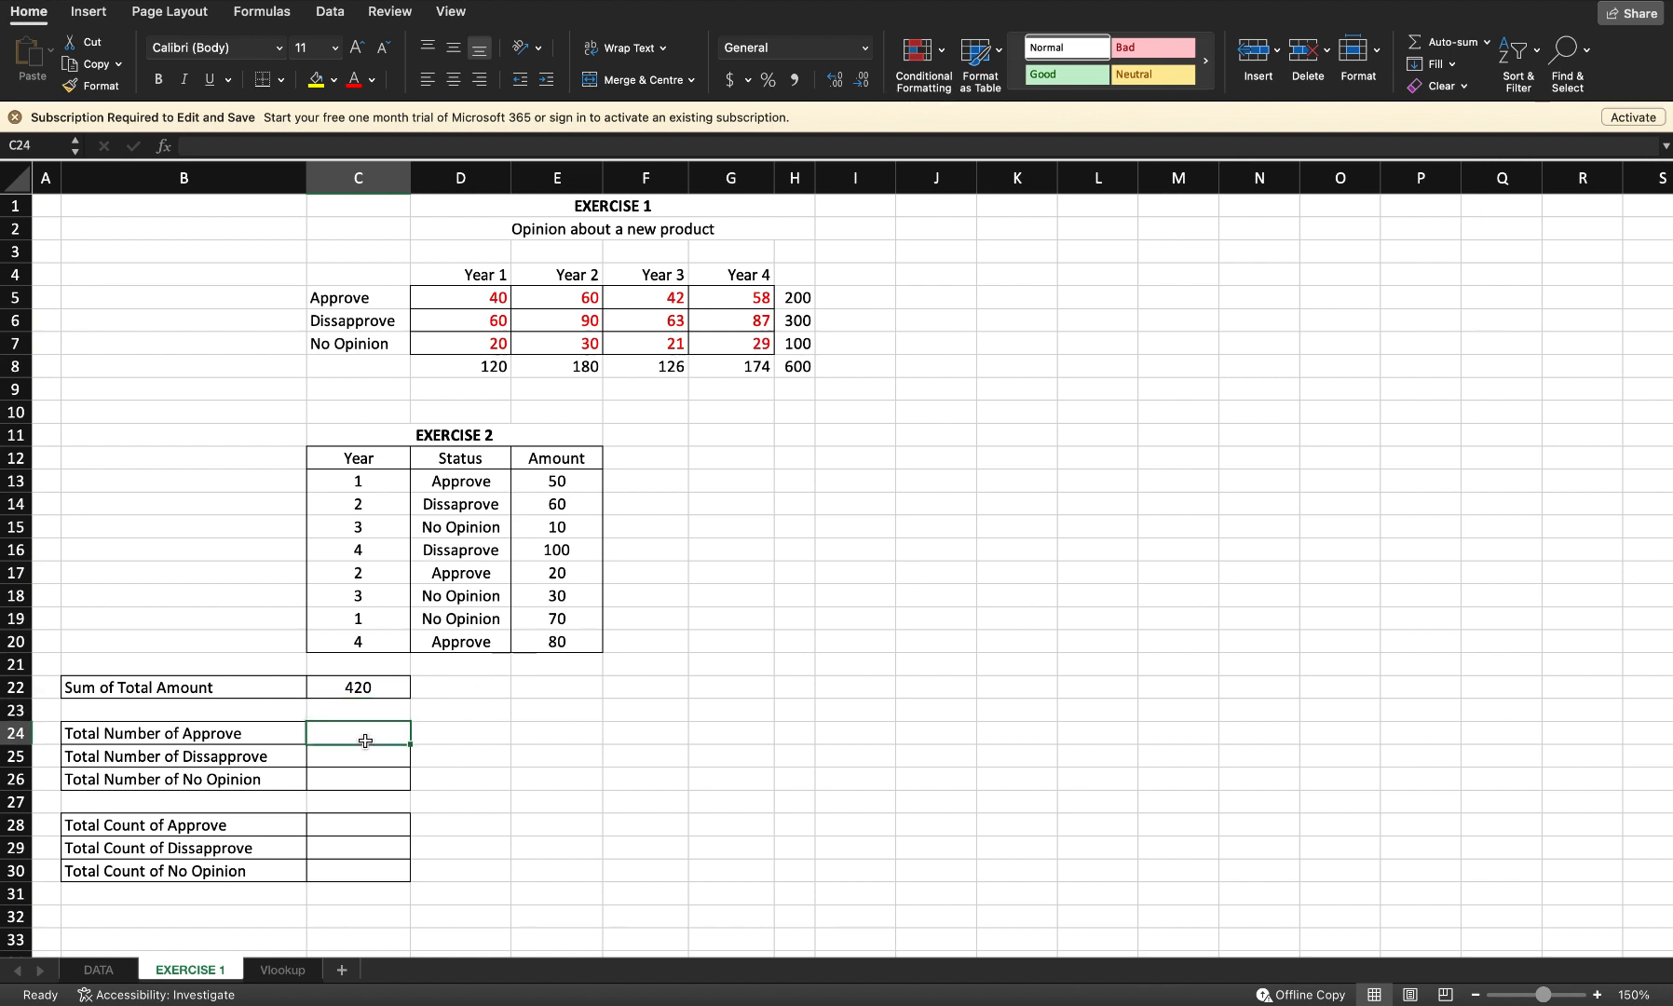
{"action": "type", "text": "="}
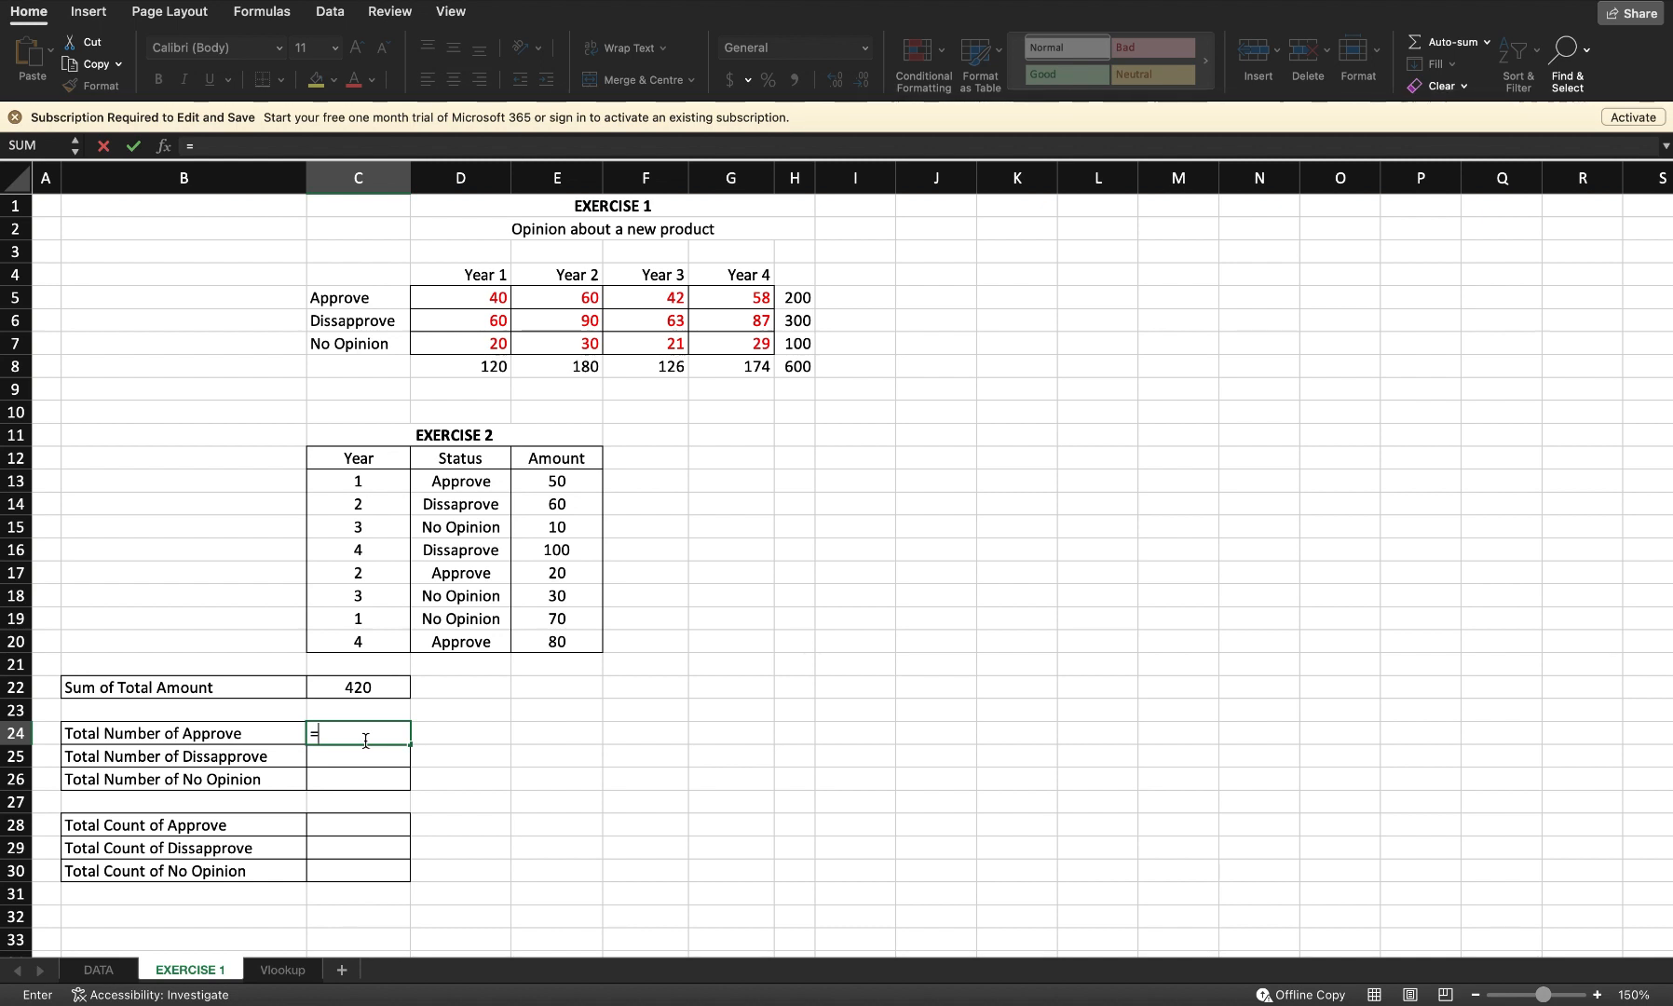
{"action": "type", "text": "sum"}
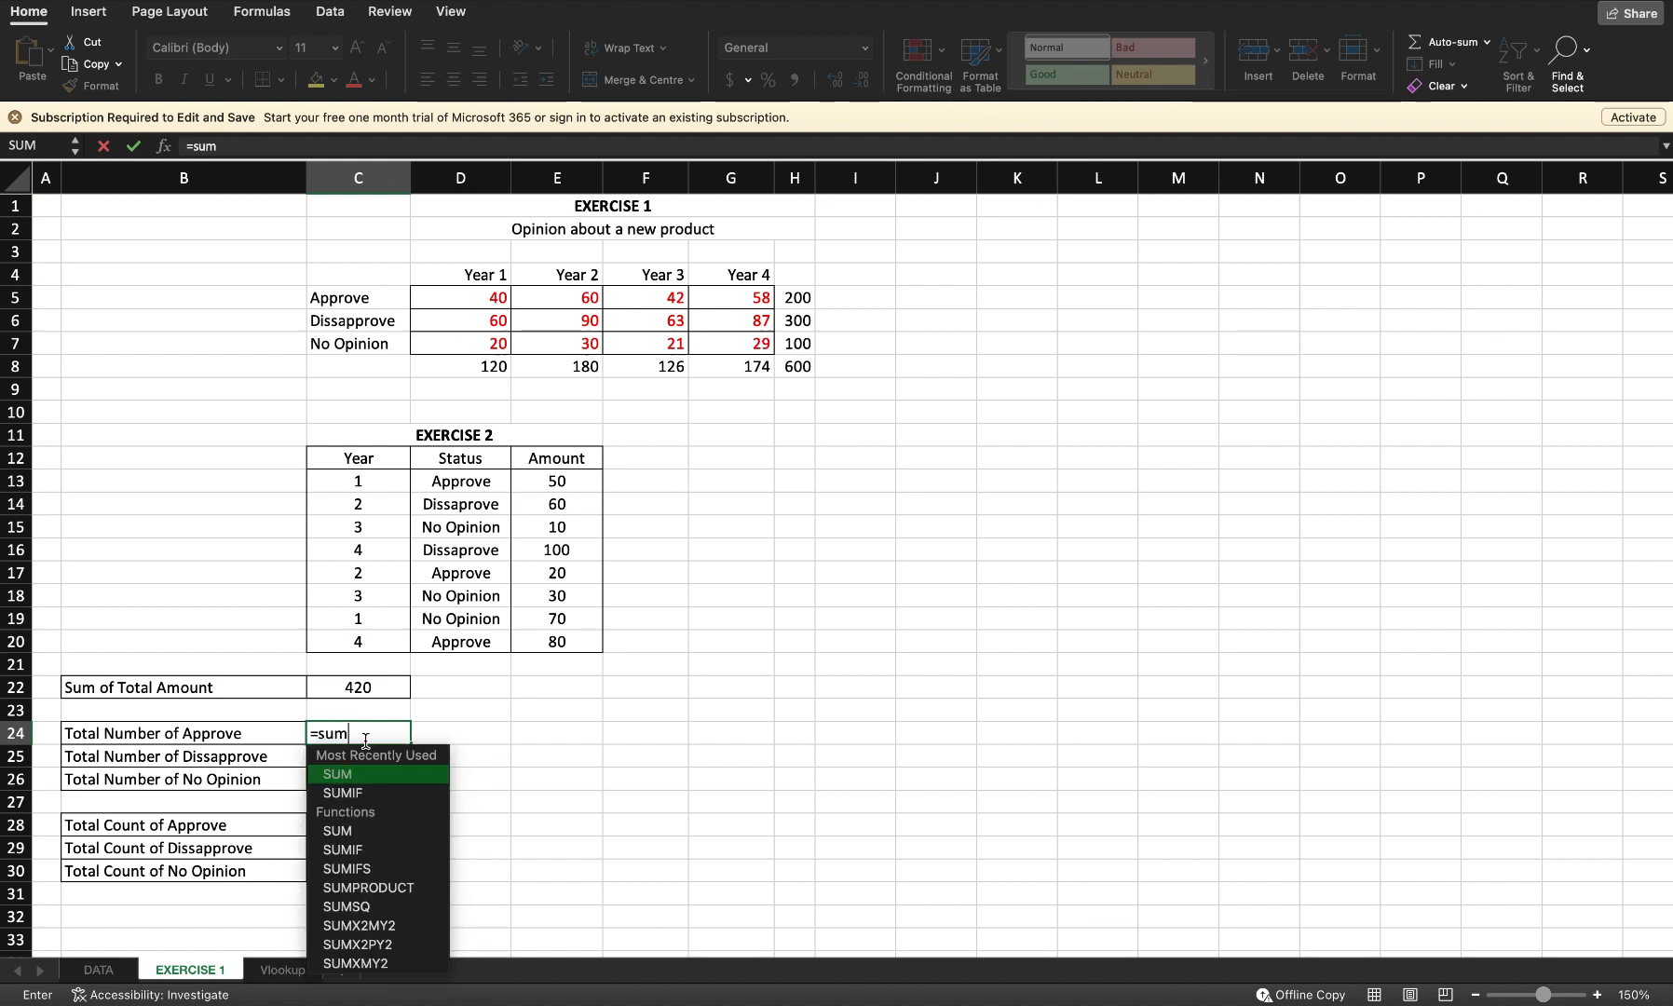
{"action": "type", "text": "if("}
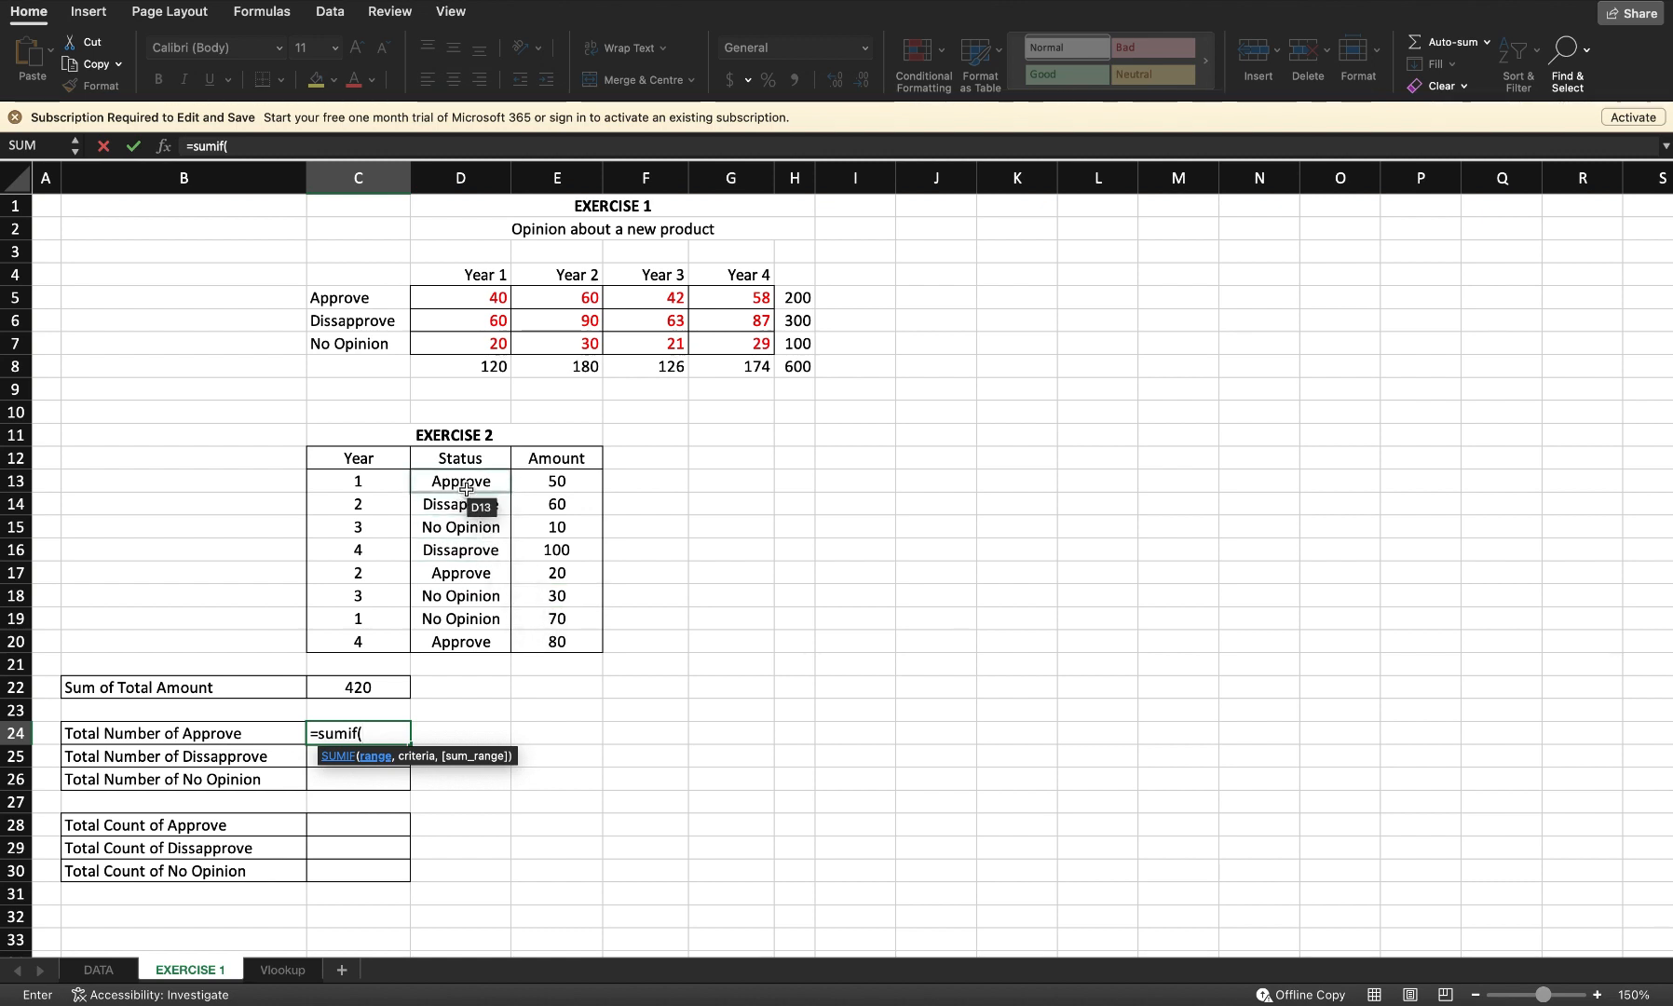
{"action": "type", "text": "d13"}
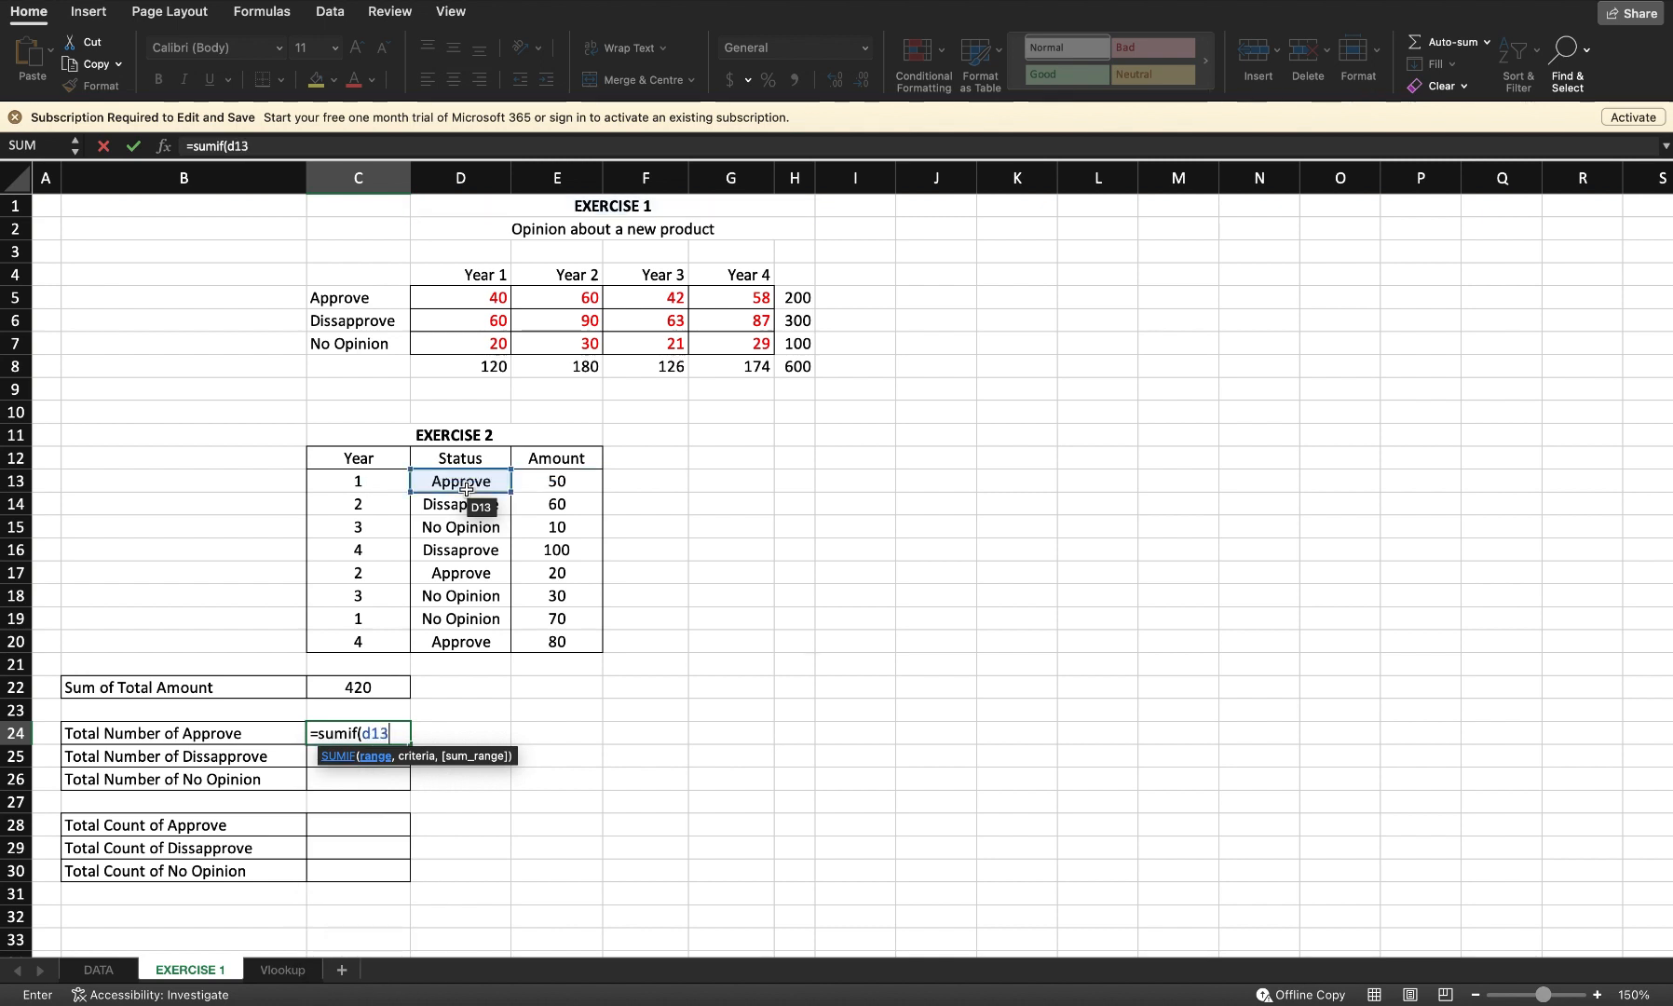
{"action": "type", "text": ":d20"}
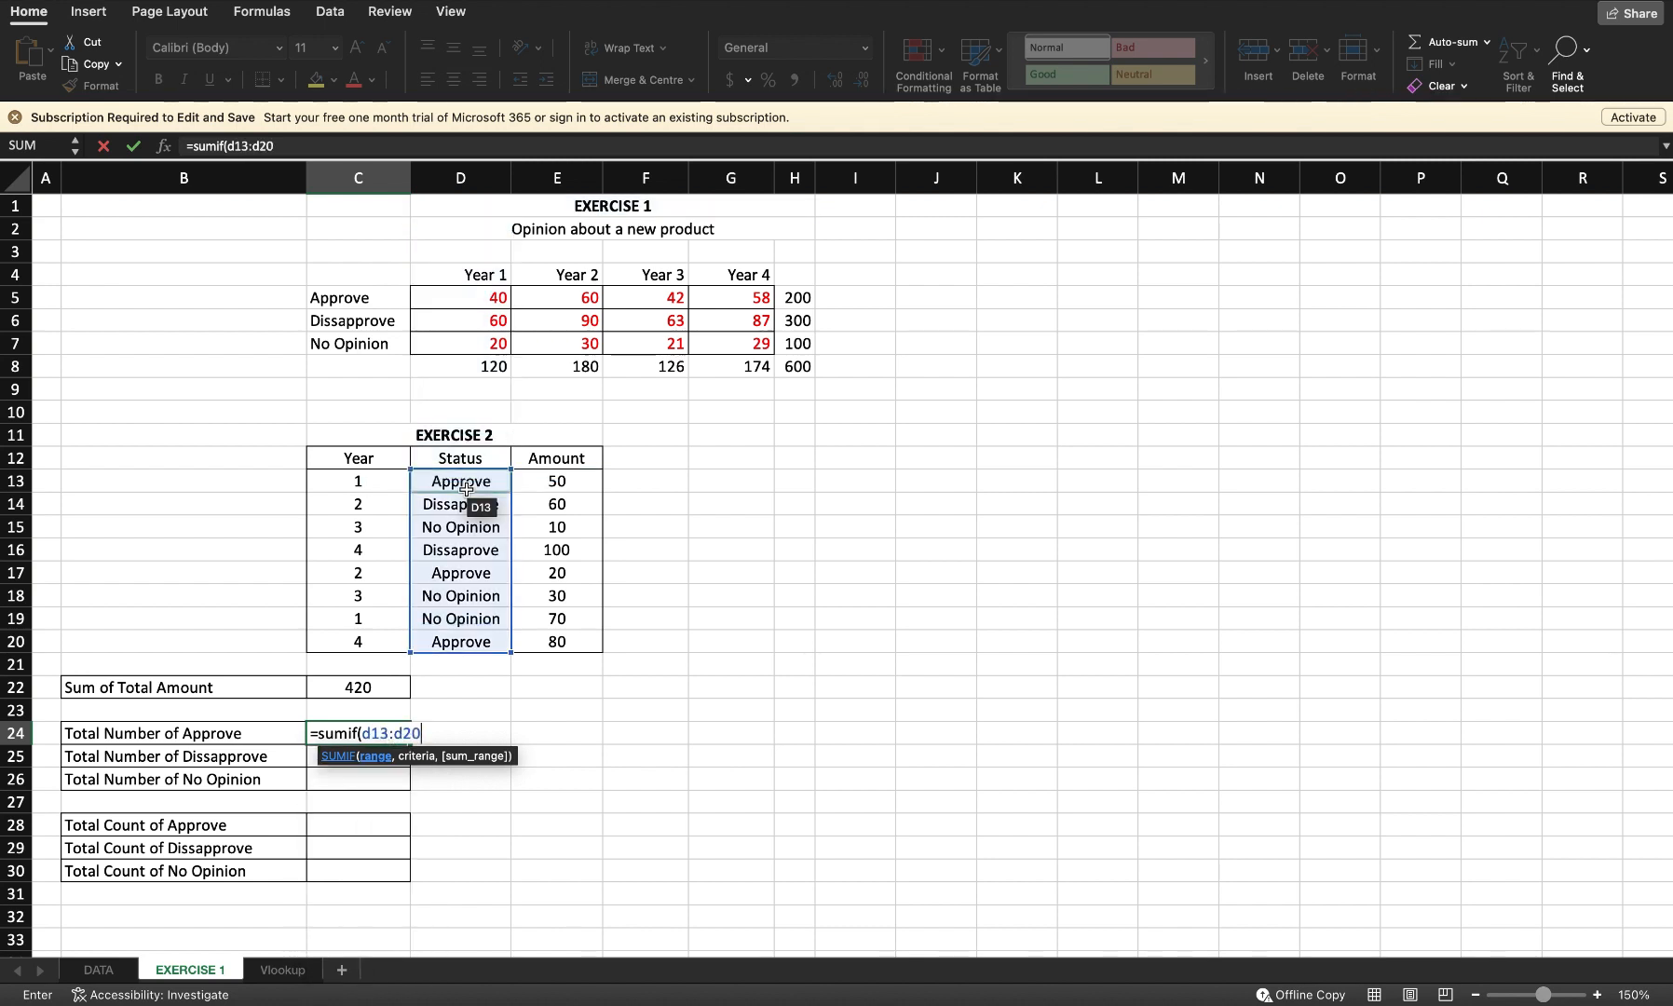
{"action": "type", "text": ","}
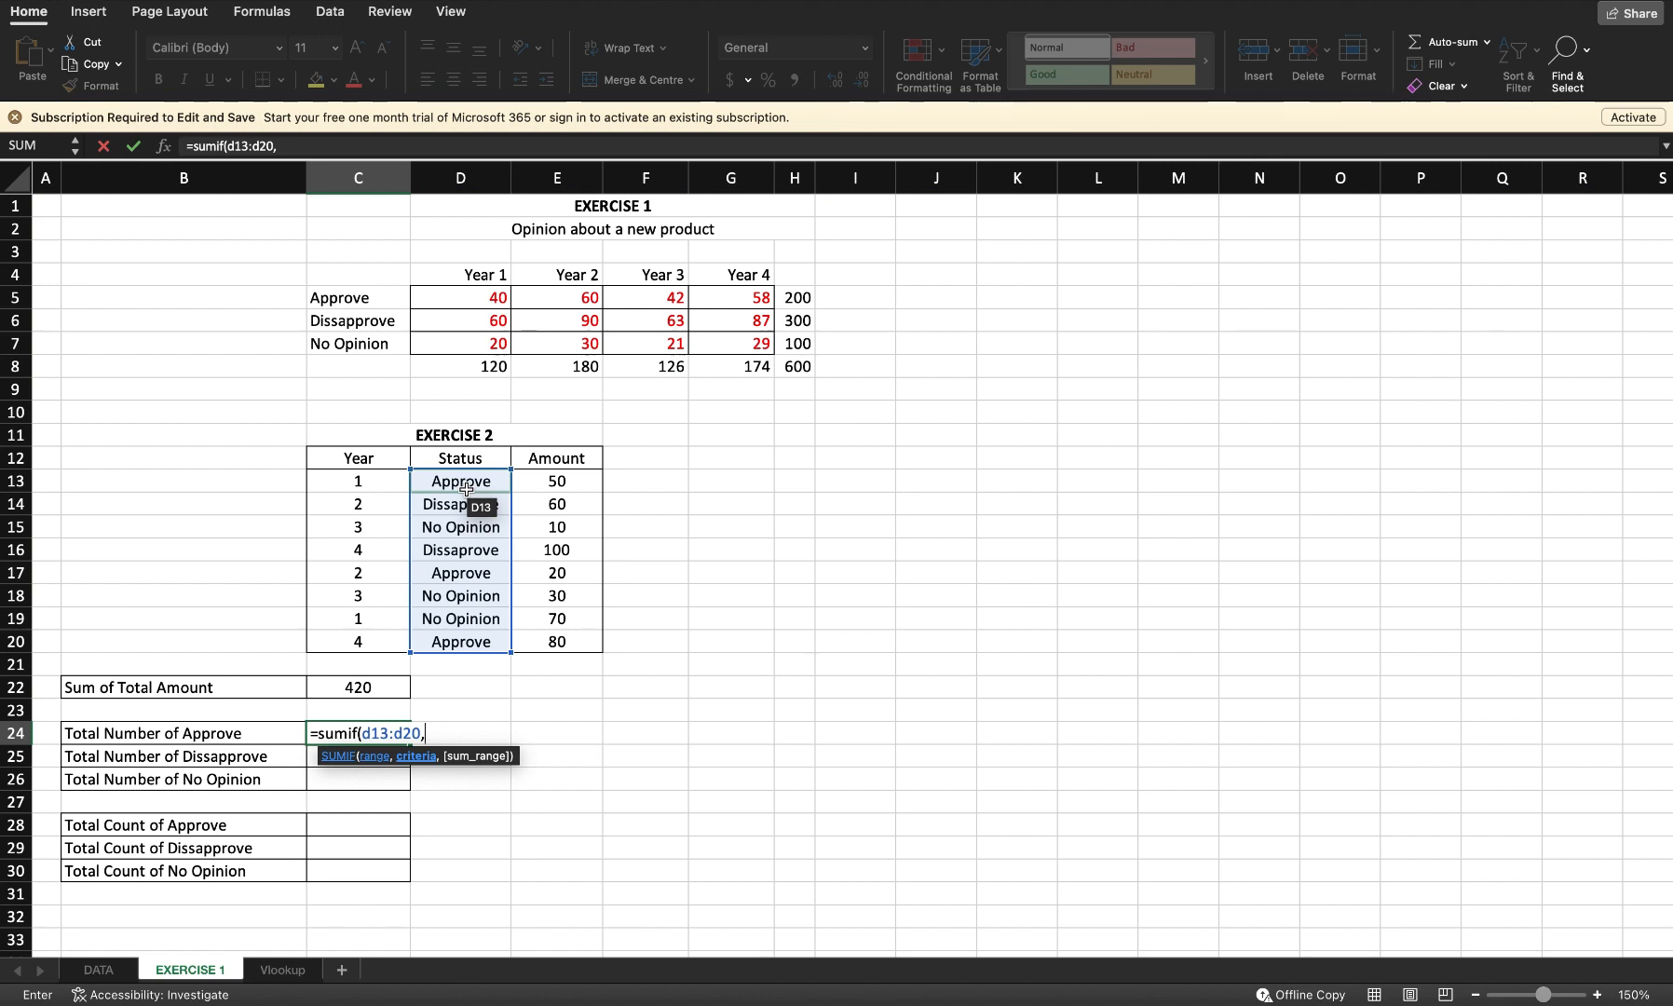
{"action": "type", "text": " \"Ap"}
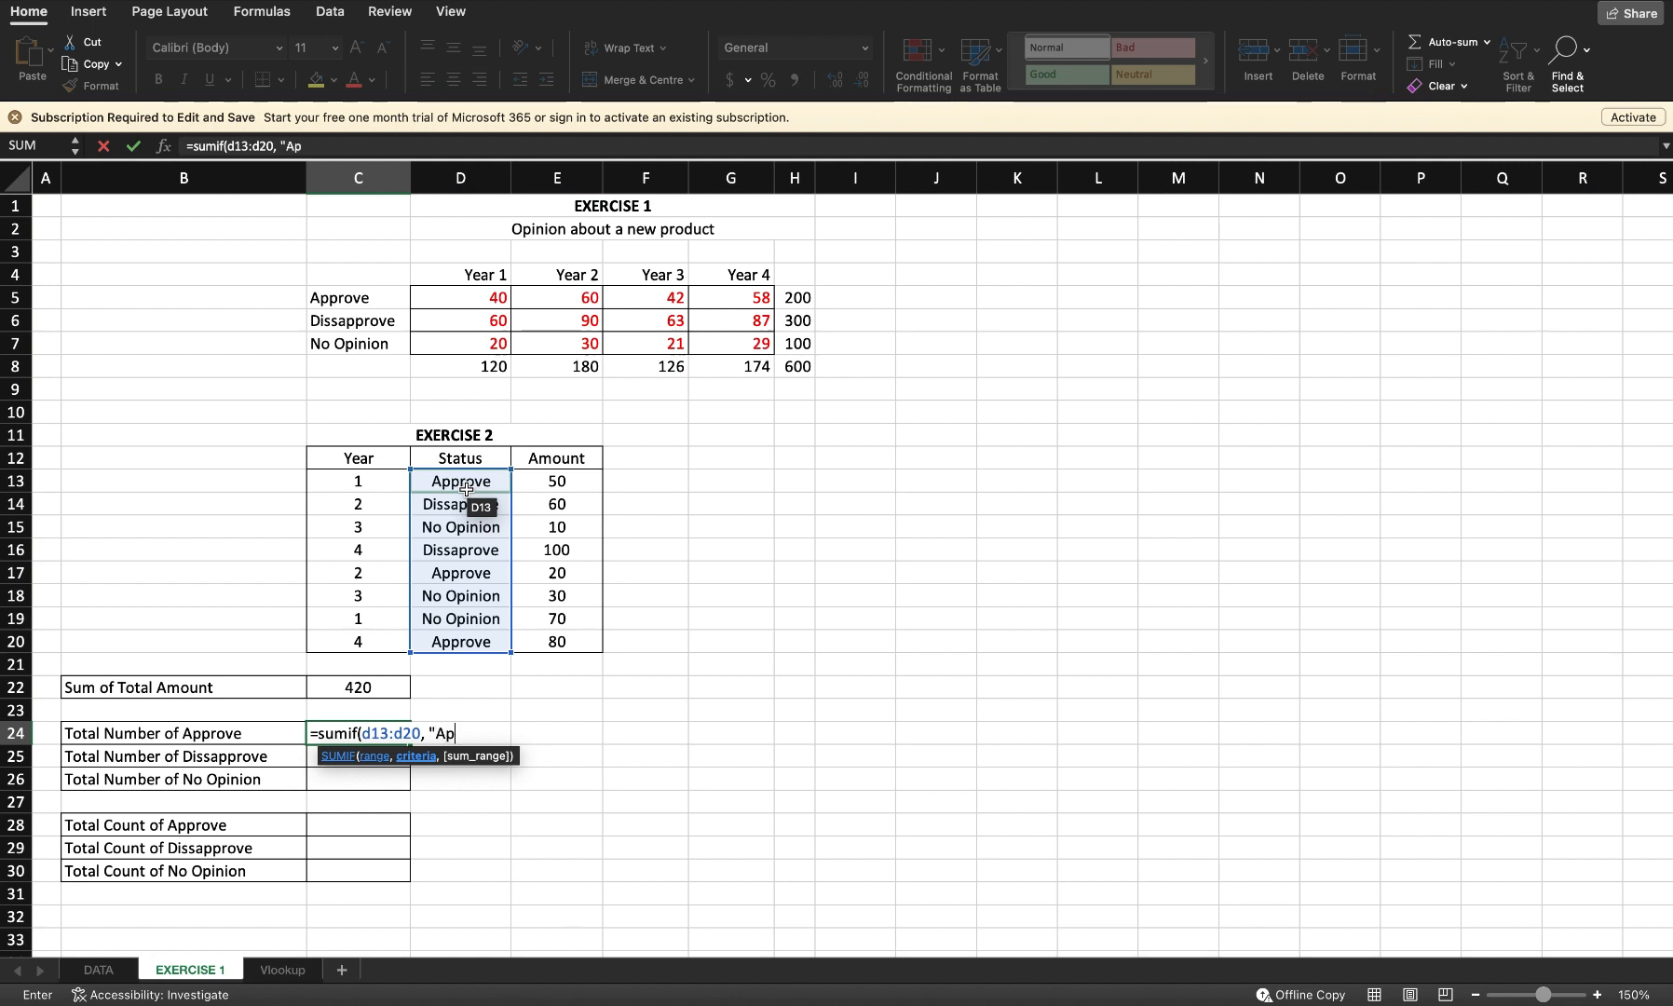
{"action": "type", "text": "prove\", "}
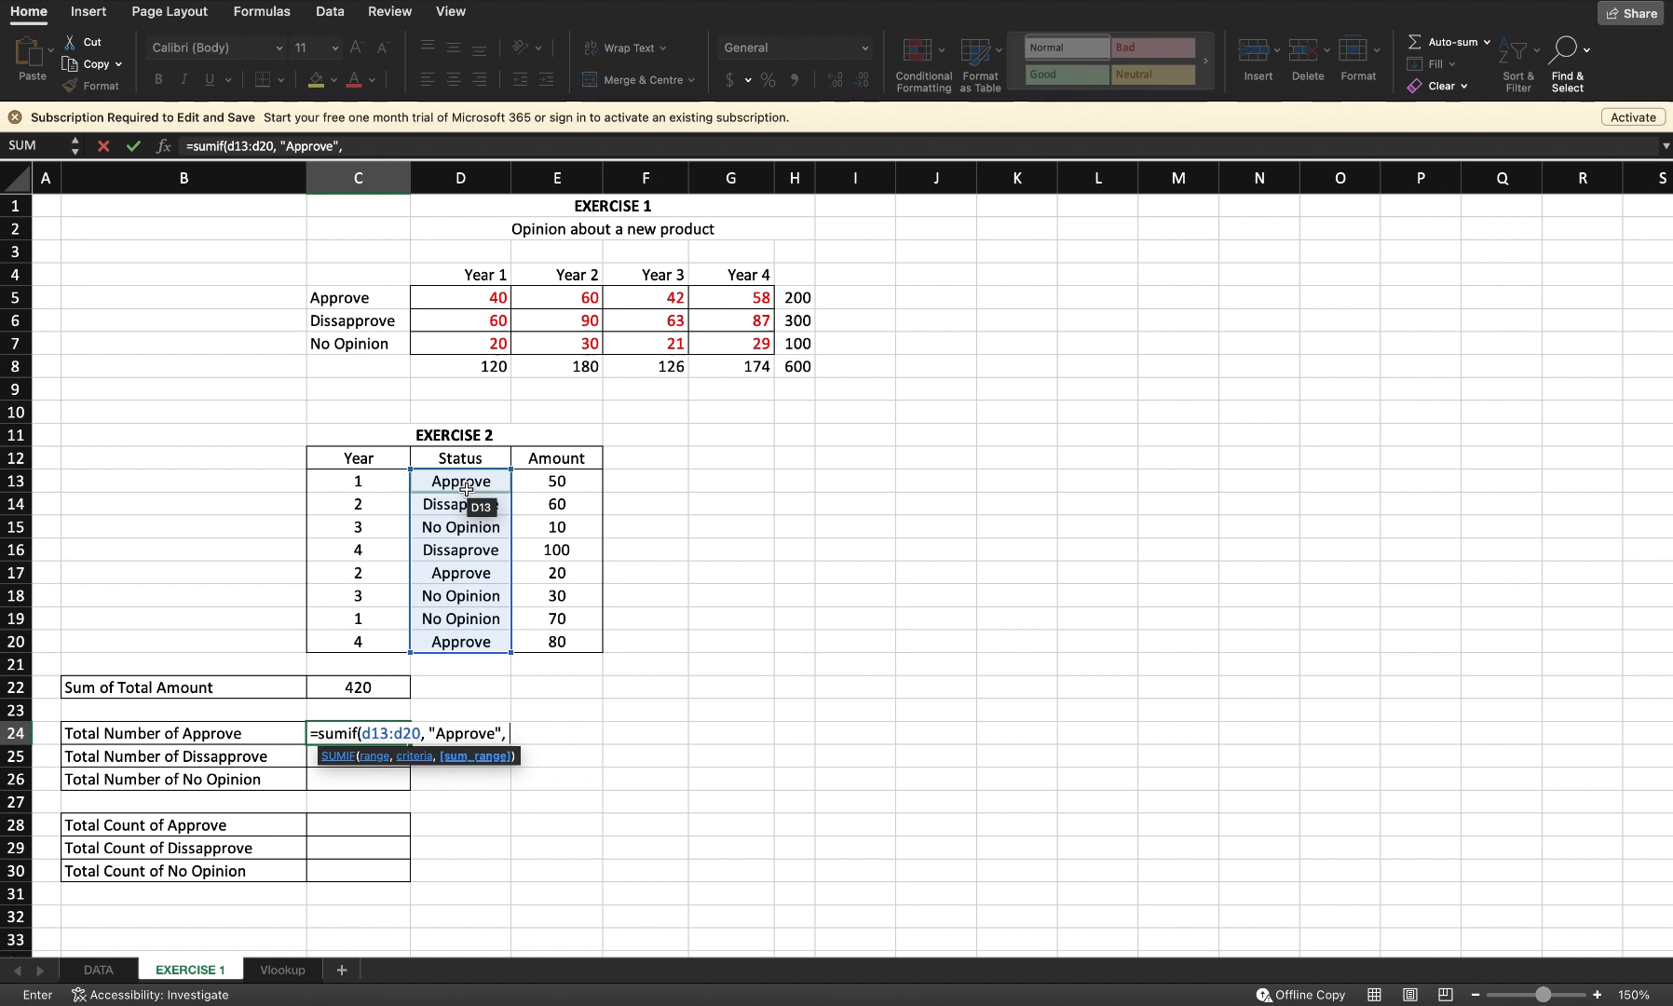
{"action": "type", "text": "e13"}
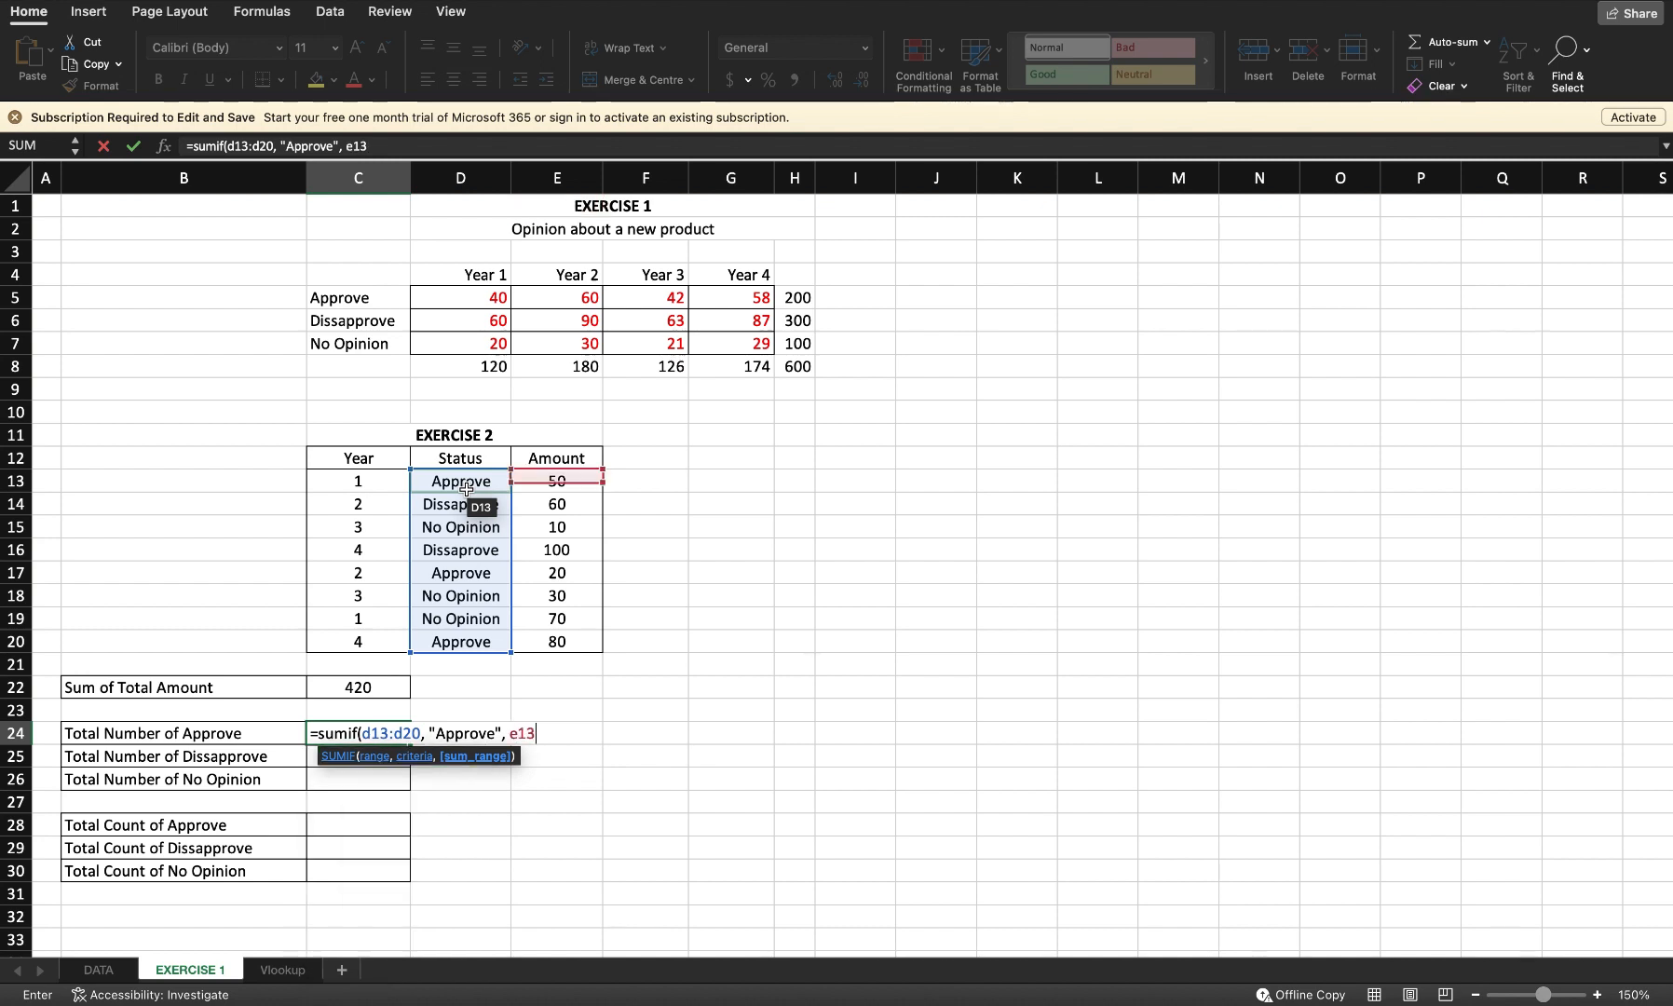
{"action": "type", "text": ":e20)"}
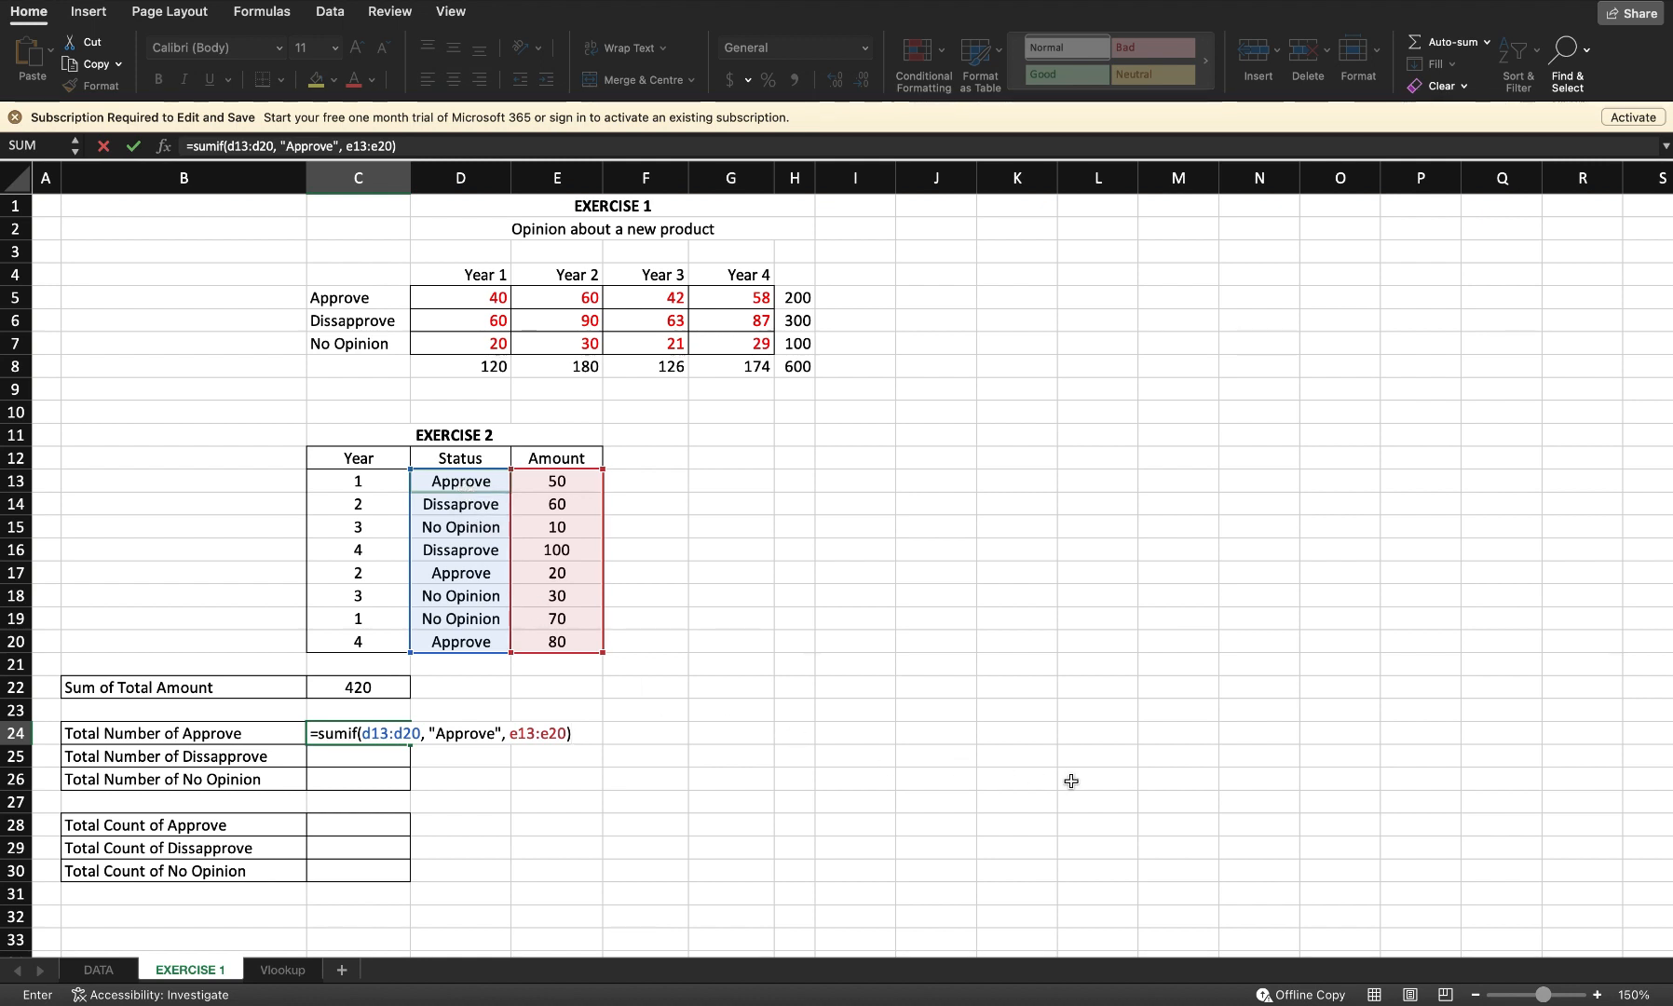
{"action": "key", "text": "Return"}
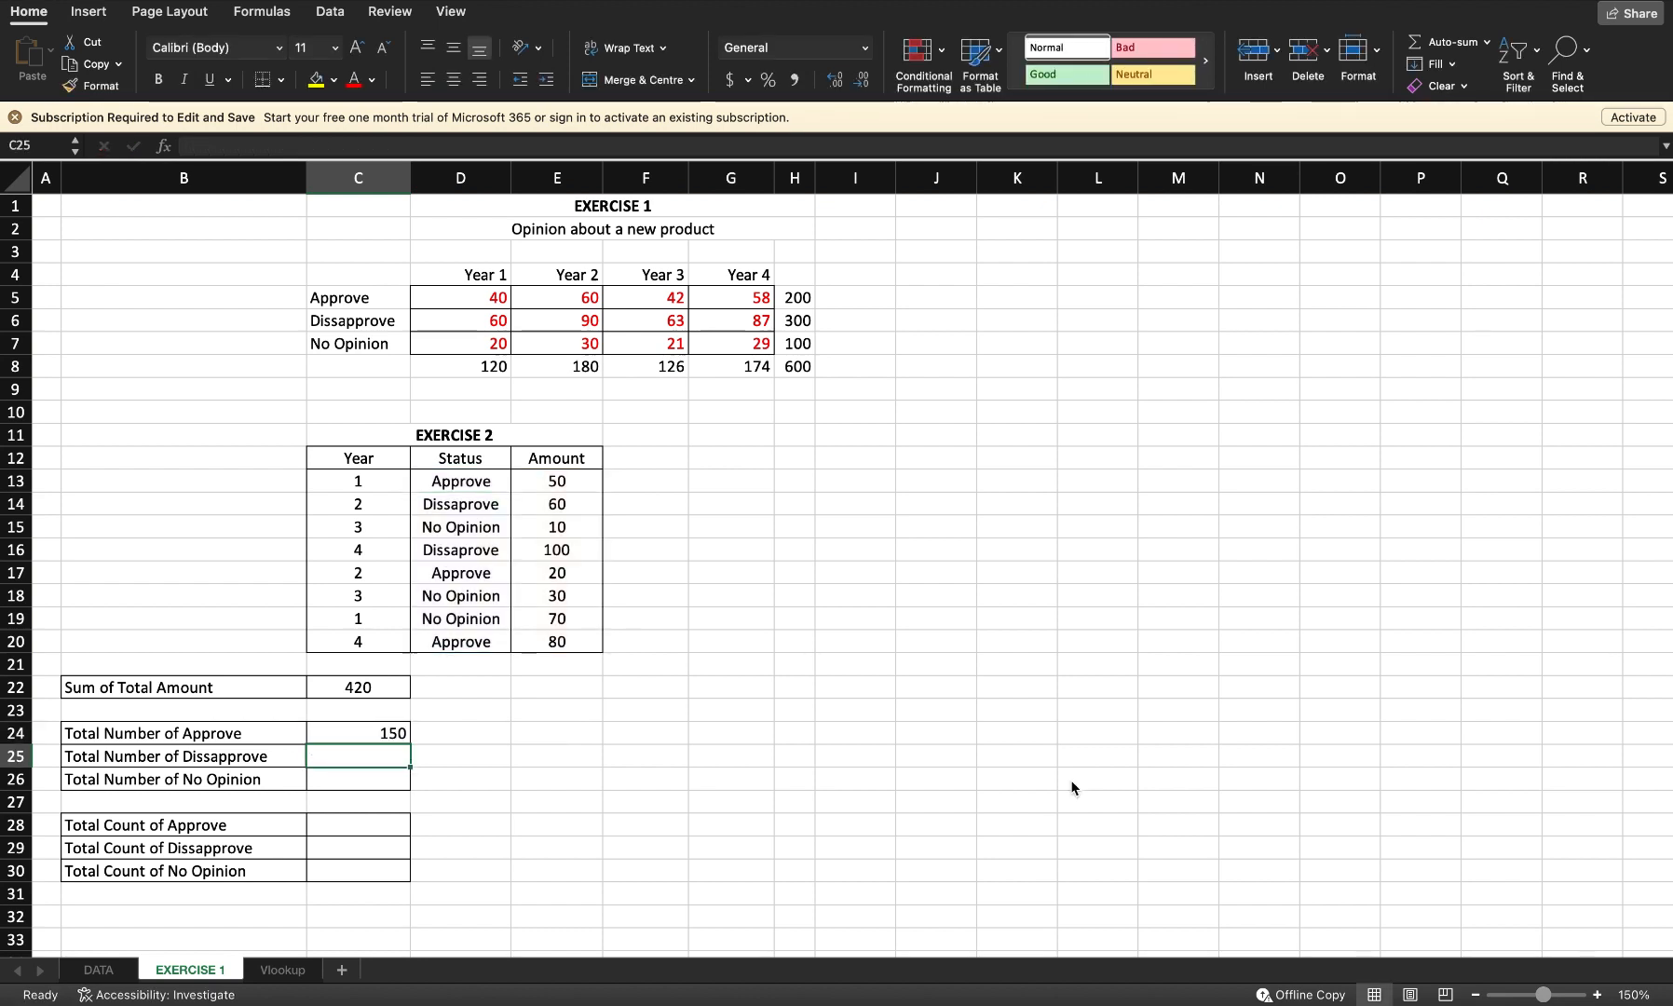
Step: Enter =sumif(d13:d20, "Dissaprove", E13:E20) in the Total Number of Dissapprove cell C25
{"action": "type", "text": "="}
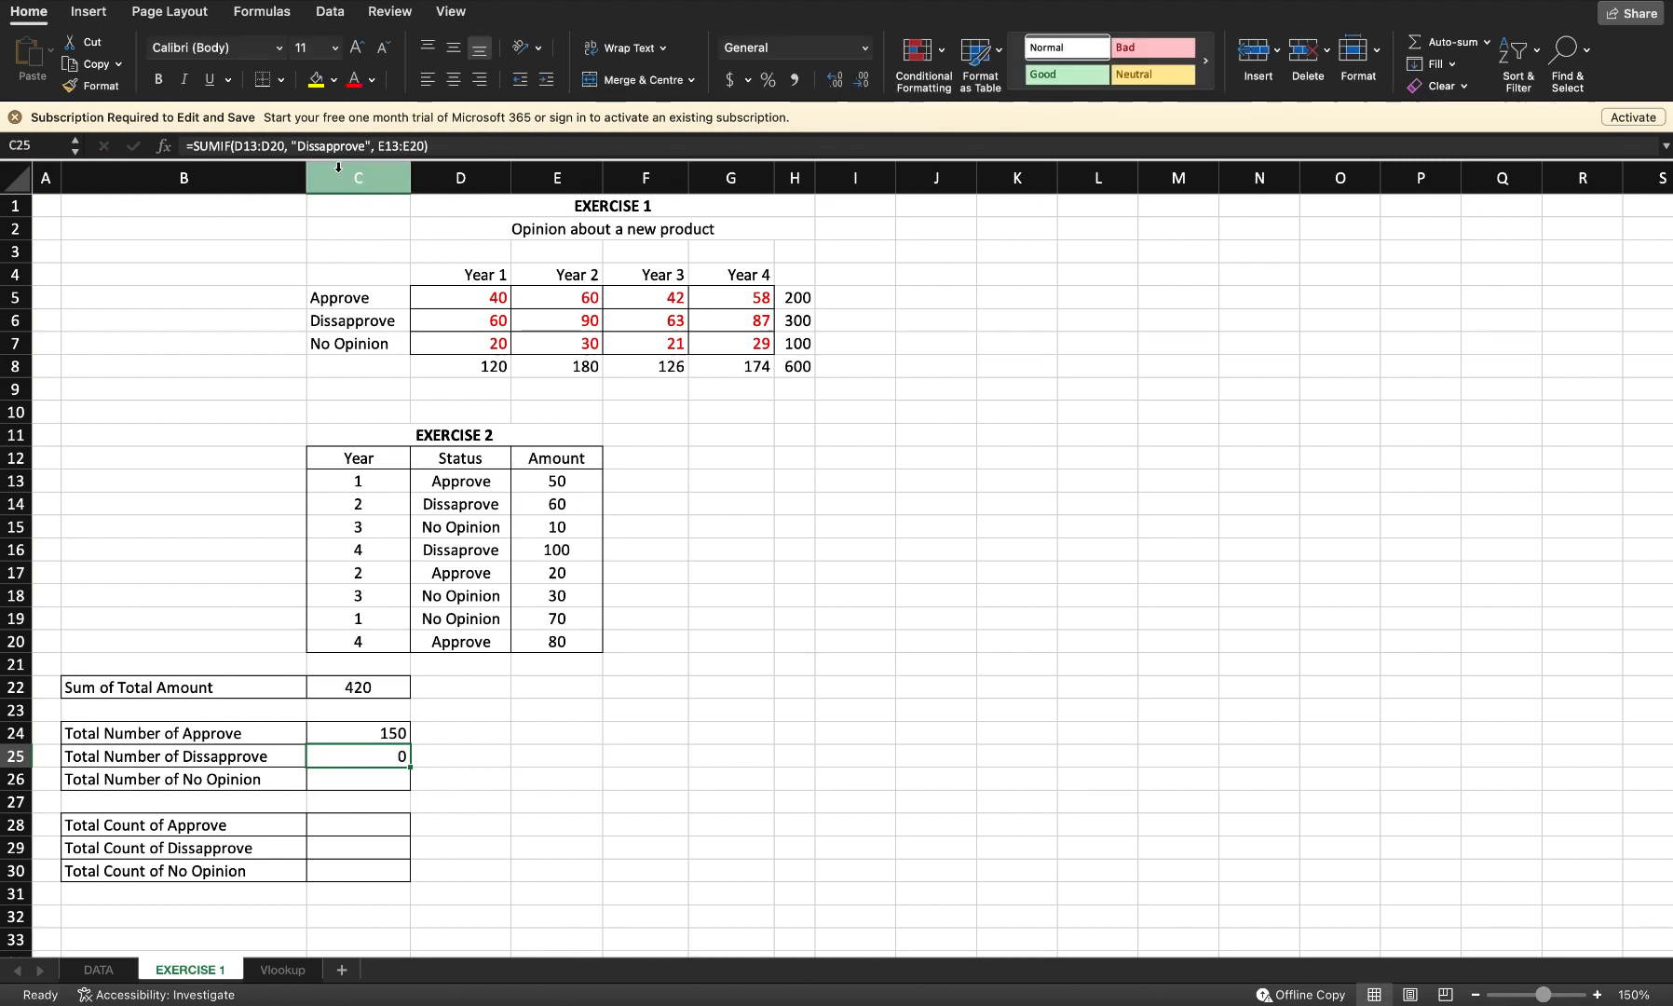
{"action": "key", "text": "Delete"}
{"action": "type", "text": "=sumif("}
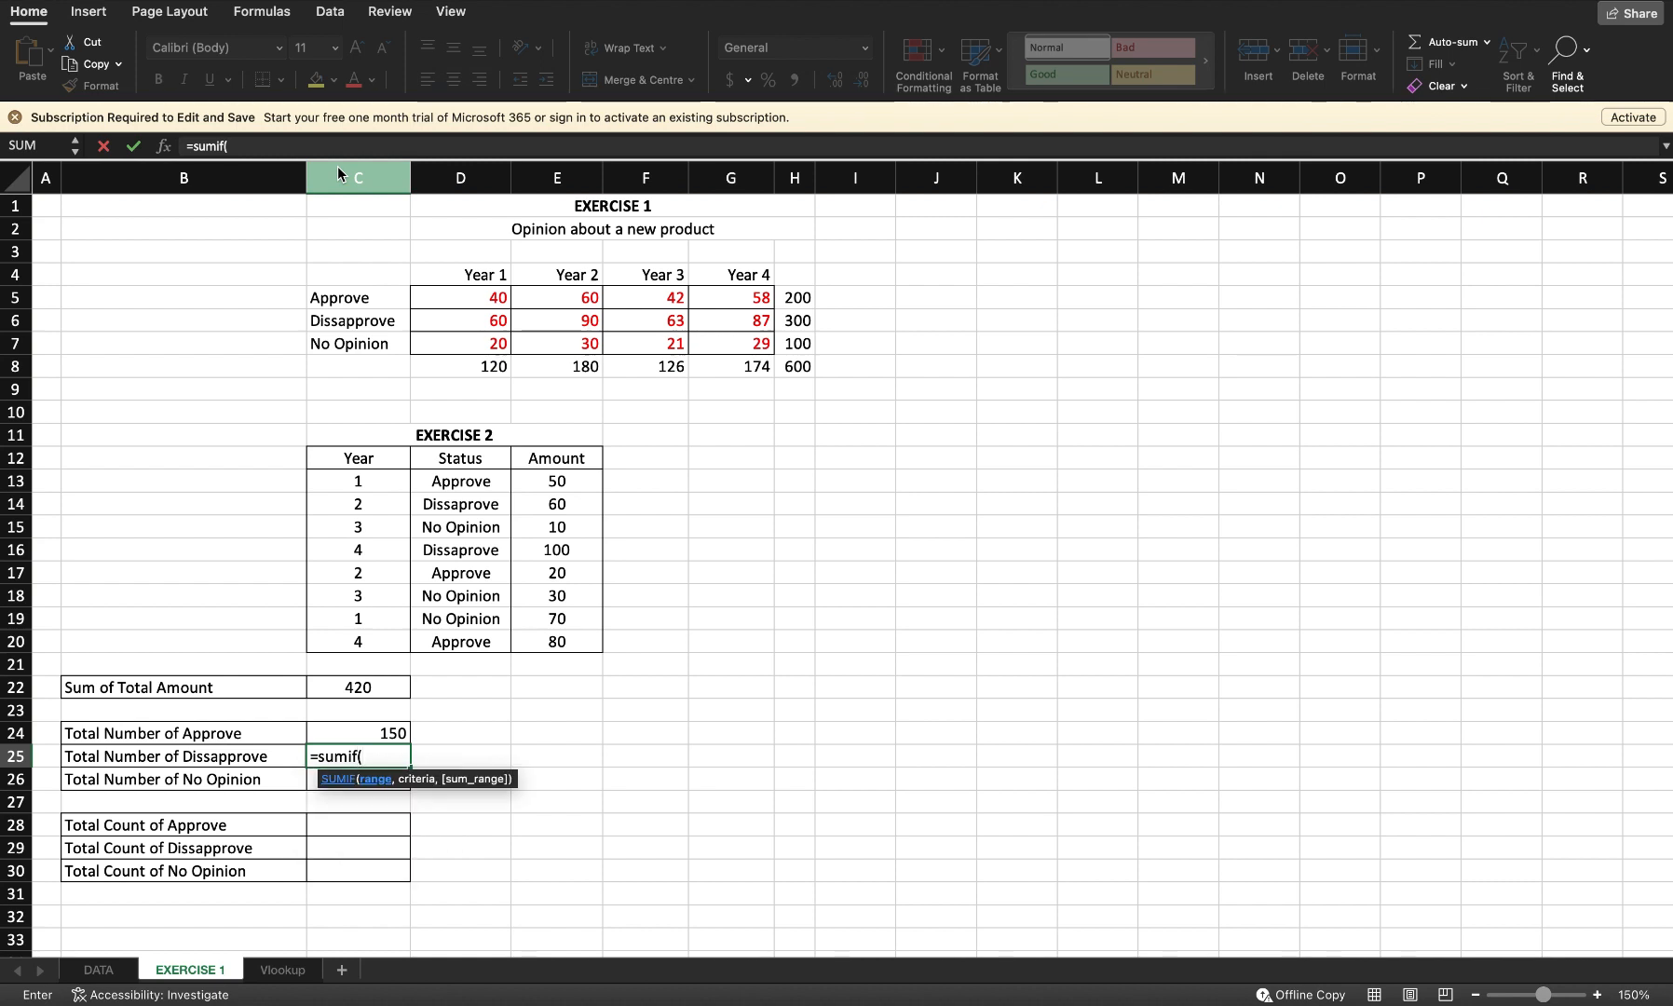
{"action": "type", "text": "d13:"}
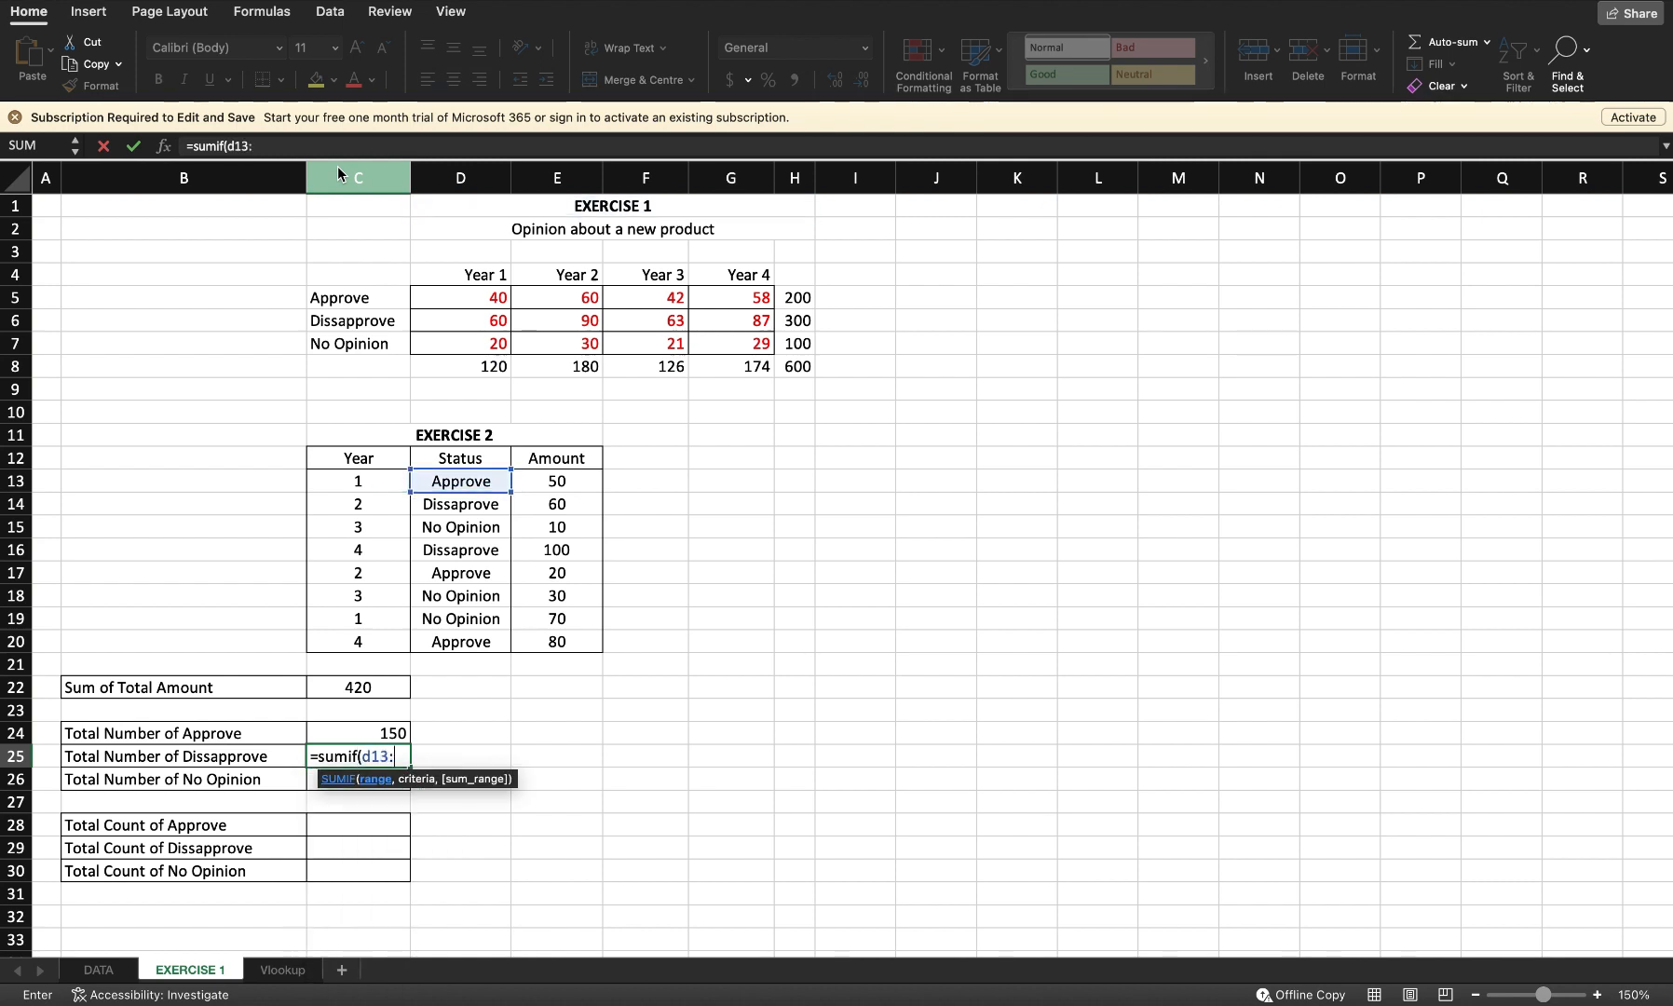
{"action": "type", "text": "d20, "}
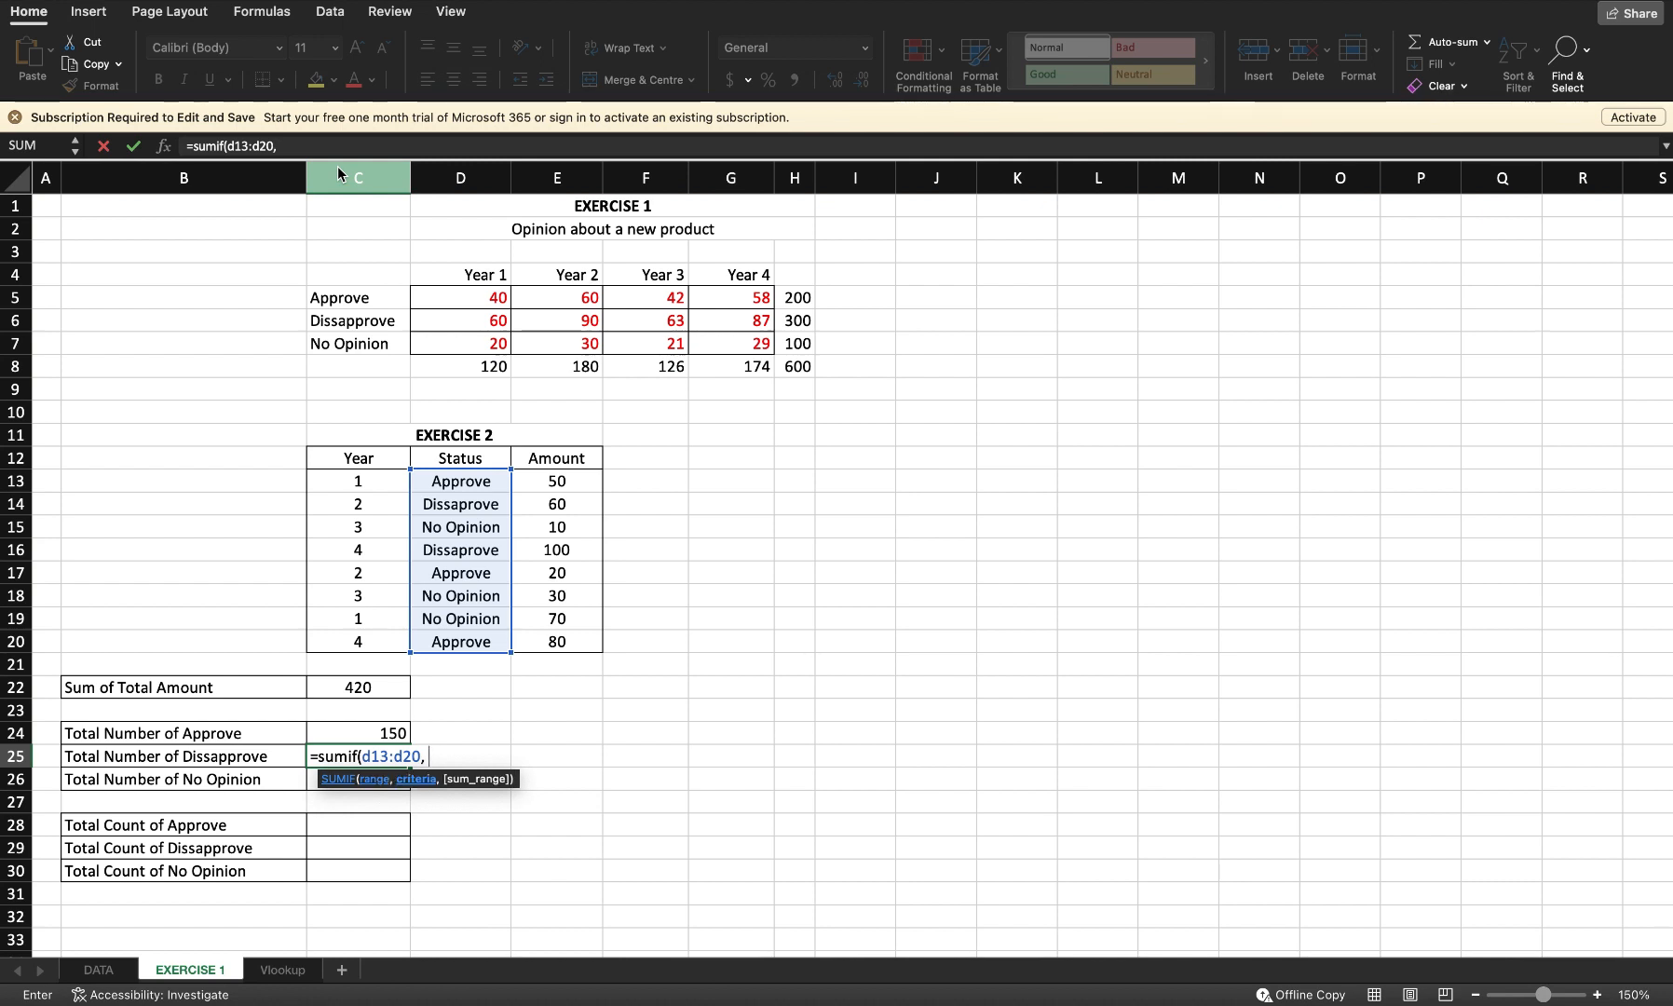
{"action": "type", "text": "\"Dissaprvove\""}
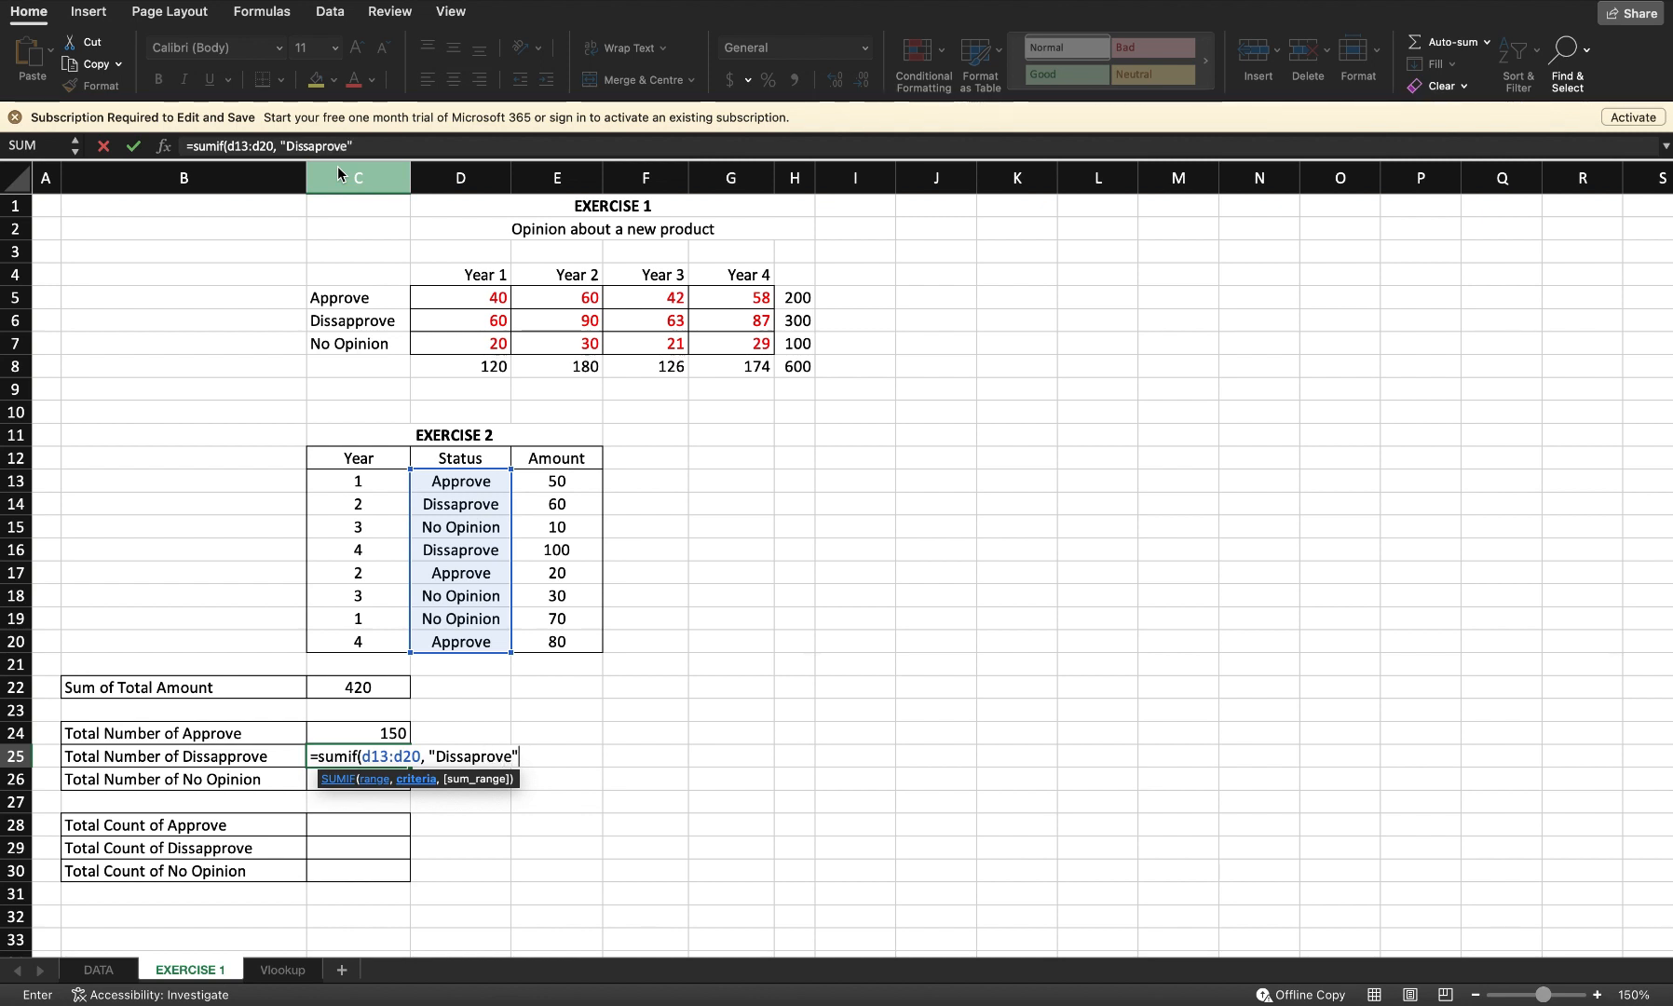
{"action": "type", "text": ", E13:e"}
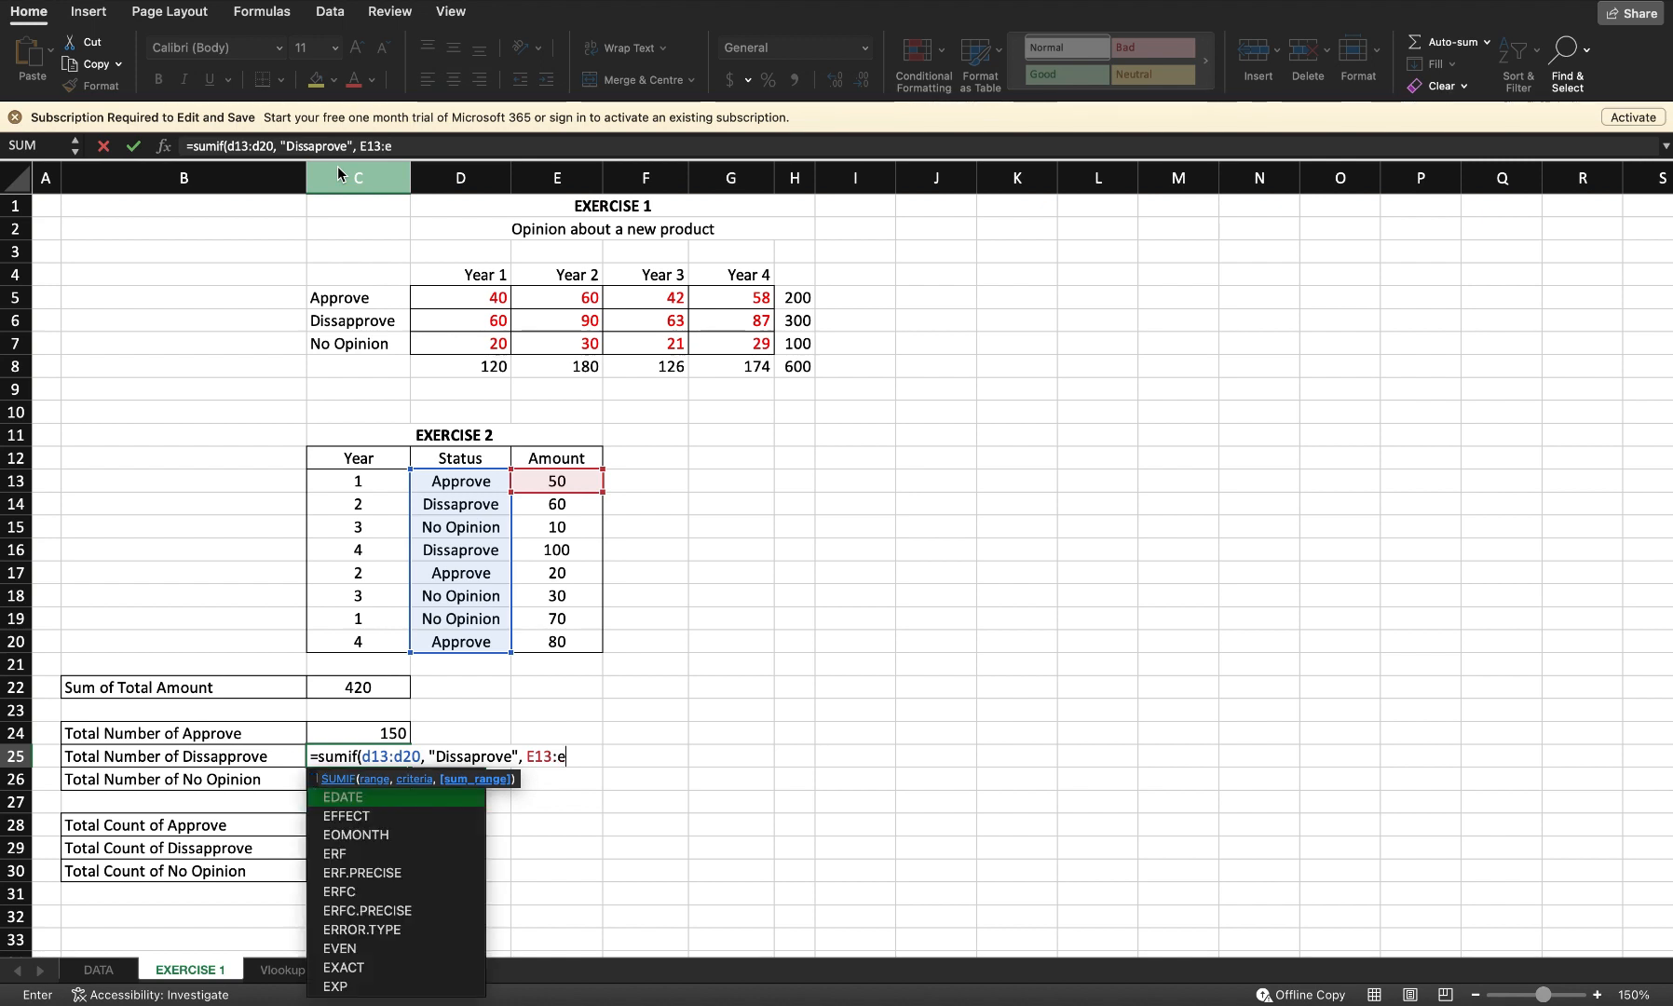
{"action": "type", "text": "20)"}
{"action": "key", "text": "Return"}
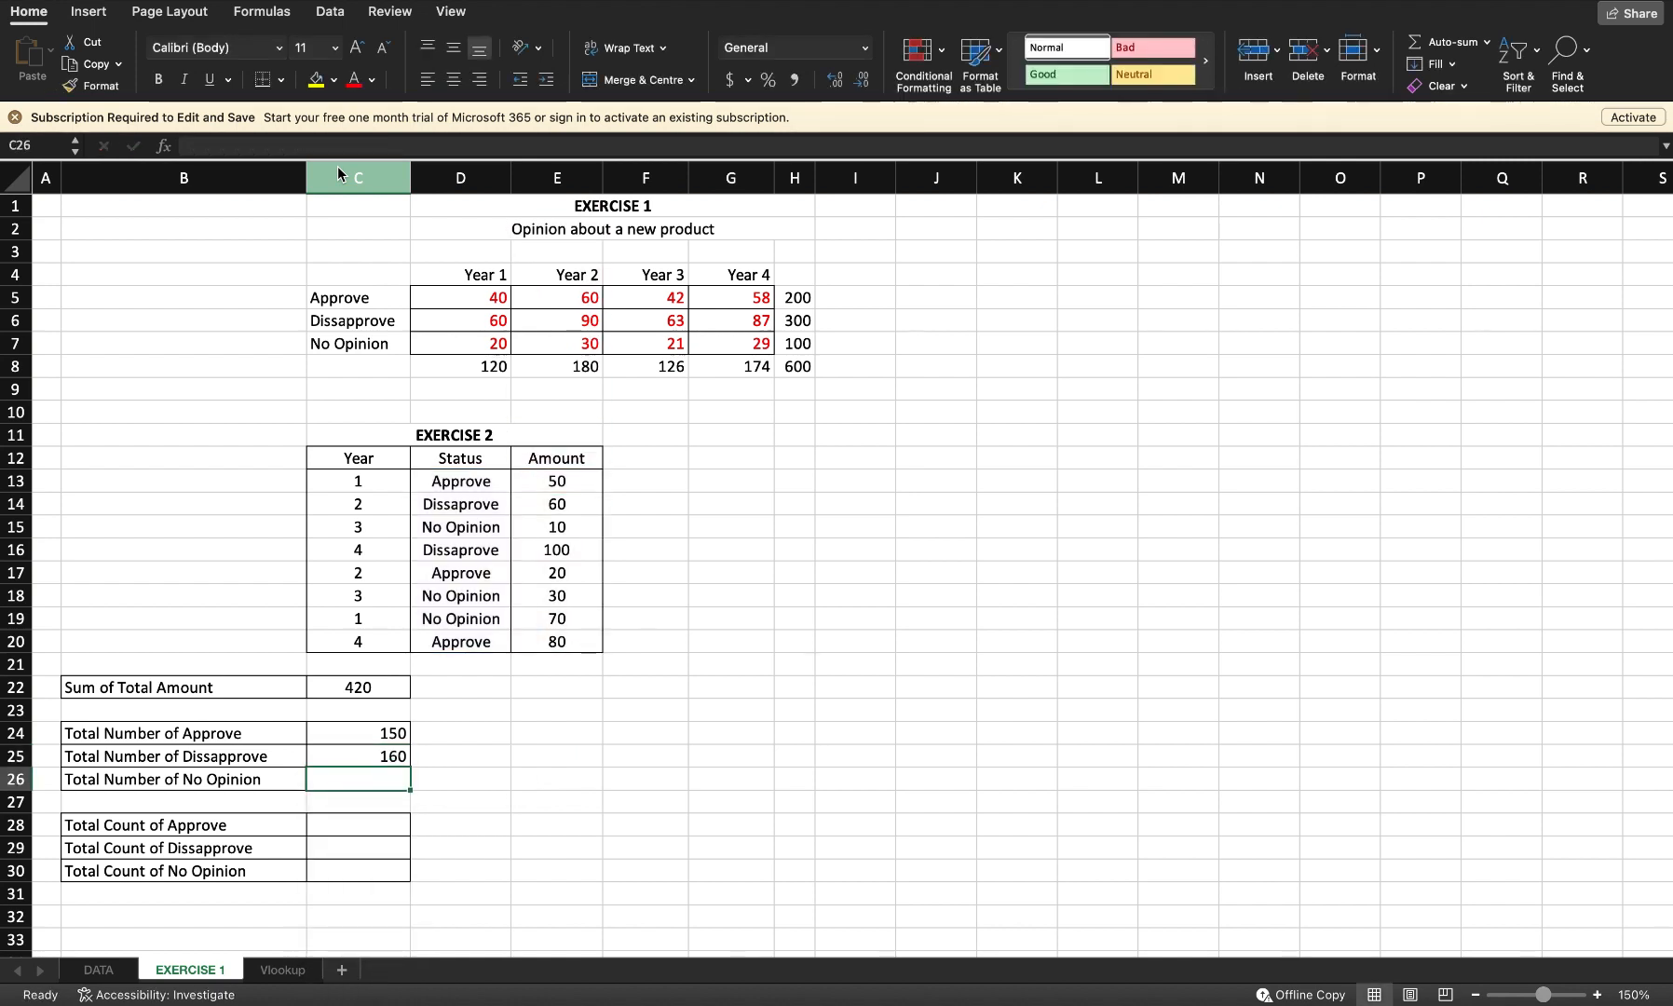
Step: Enter =sumif(d13:d20, "No Opinion", E13:E20) in the Total Number of No Opinion cell C26
{"action": "type", "text": "="}
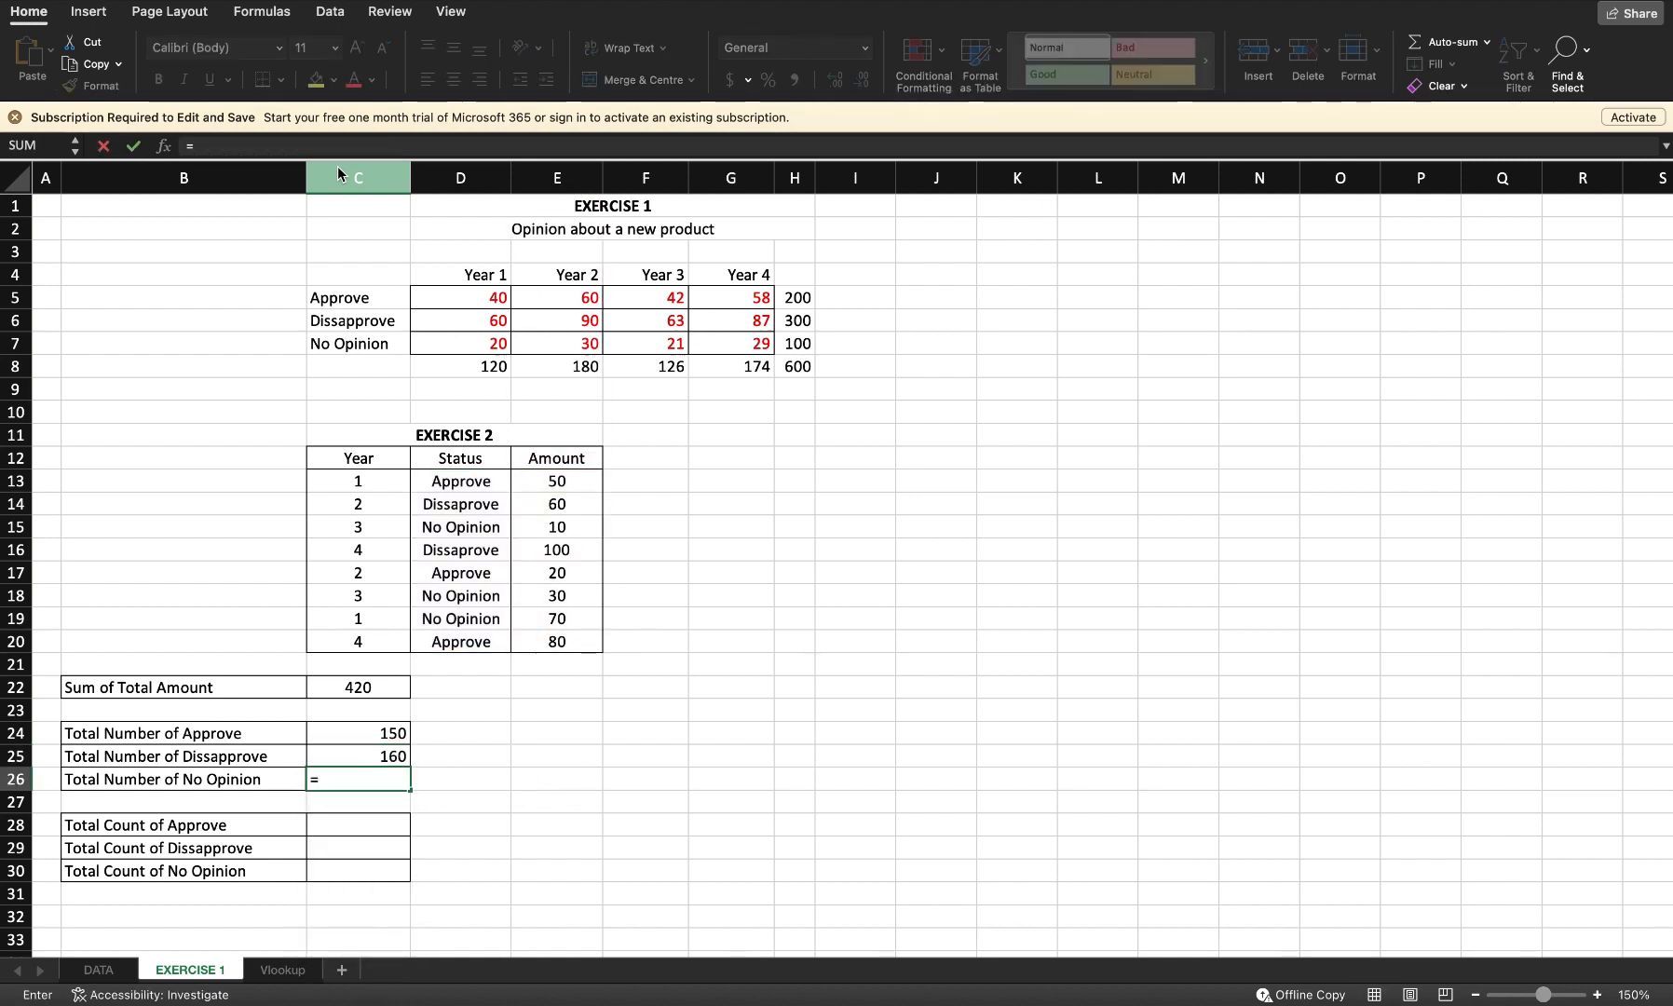
{"action": "type", "text": "sumif("}
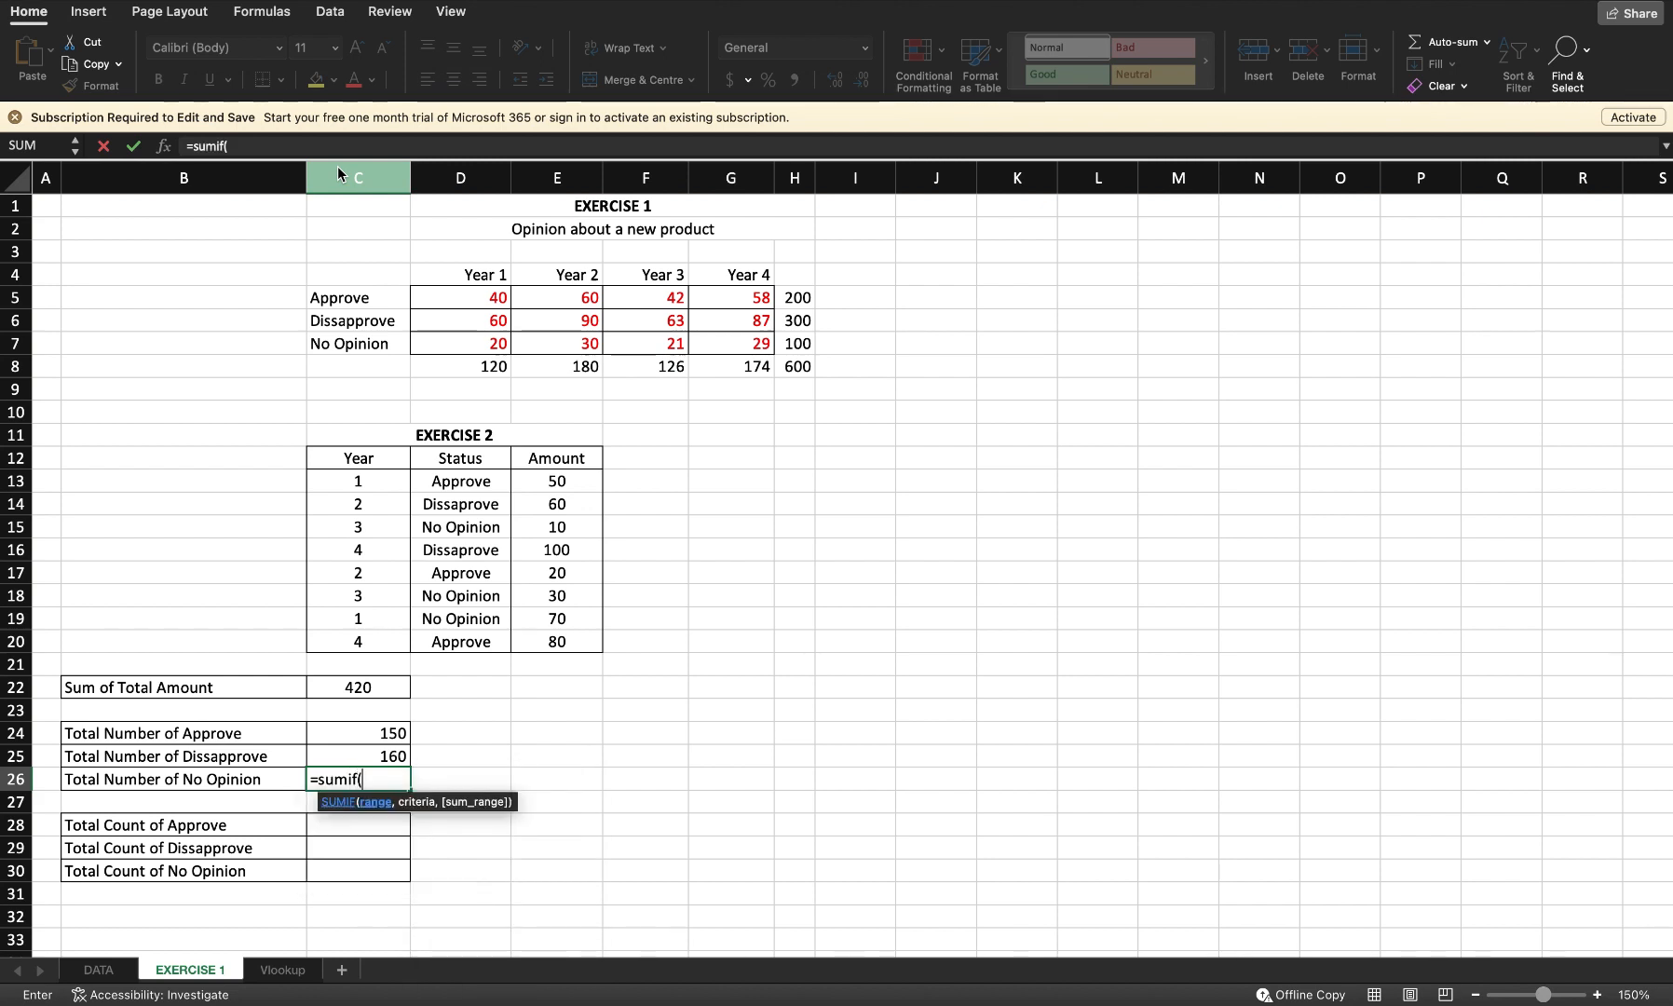
{"action": "type", "text": "d1"}
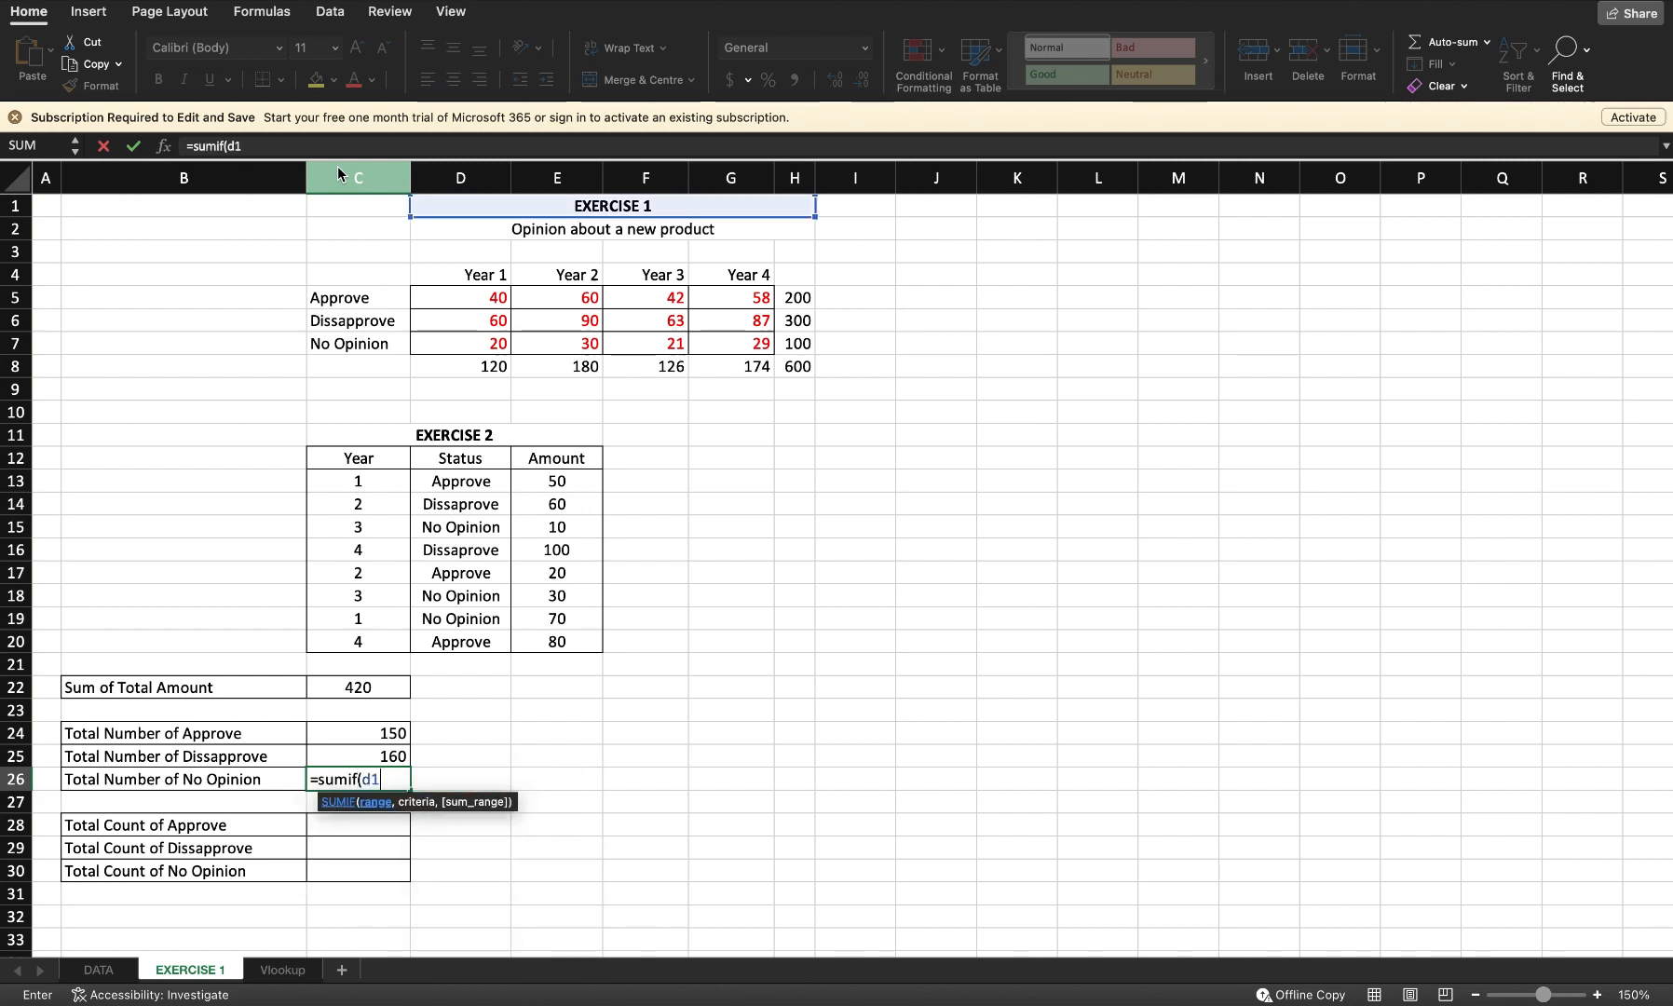
{"action": "type", "text": "3:d20"}
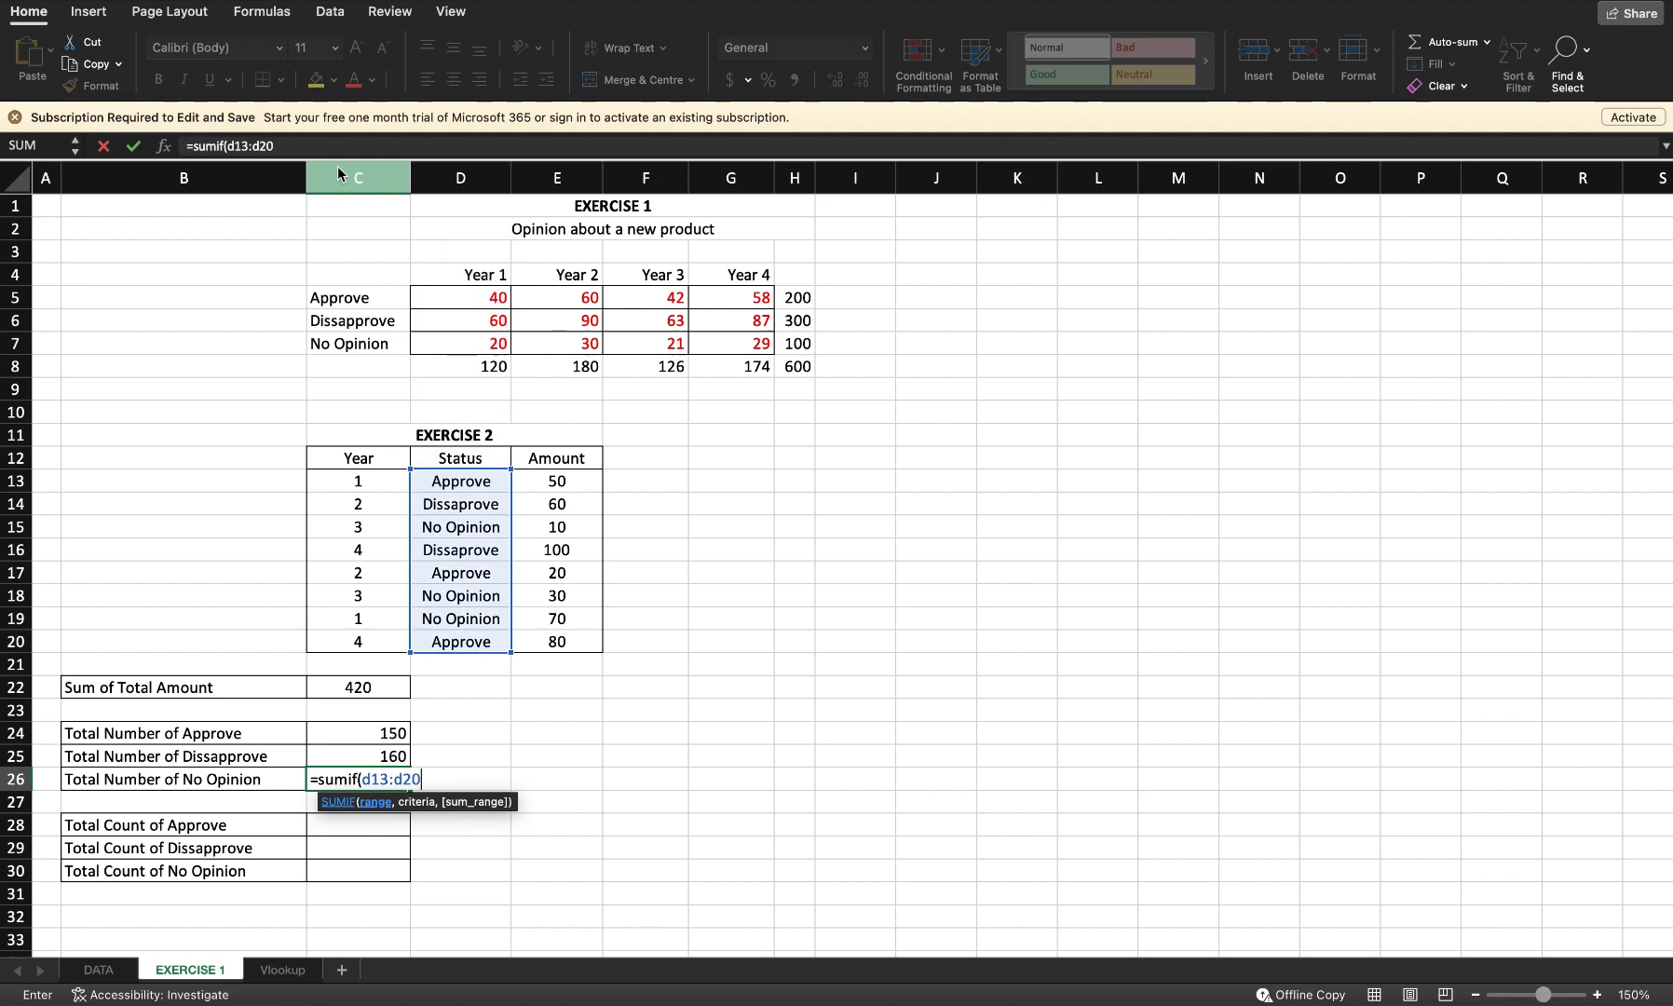
{"action": "type", "text": ", \"No "}
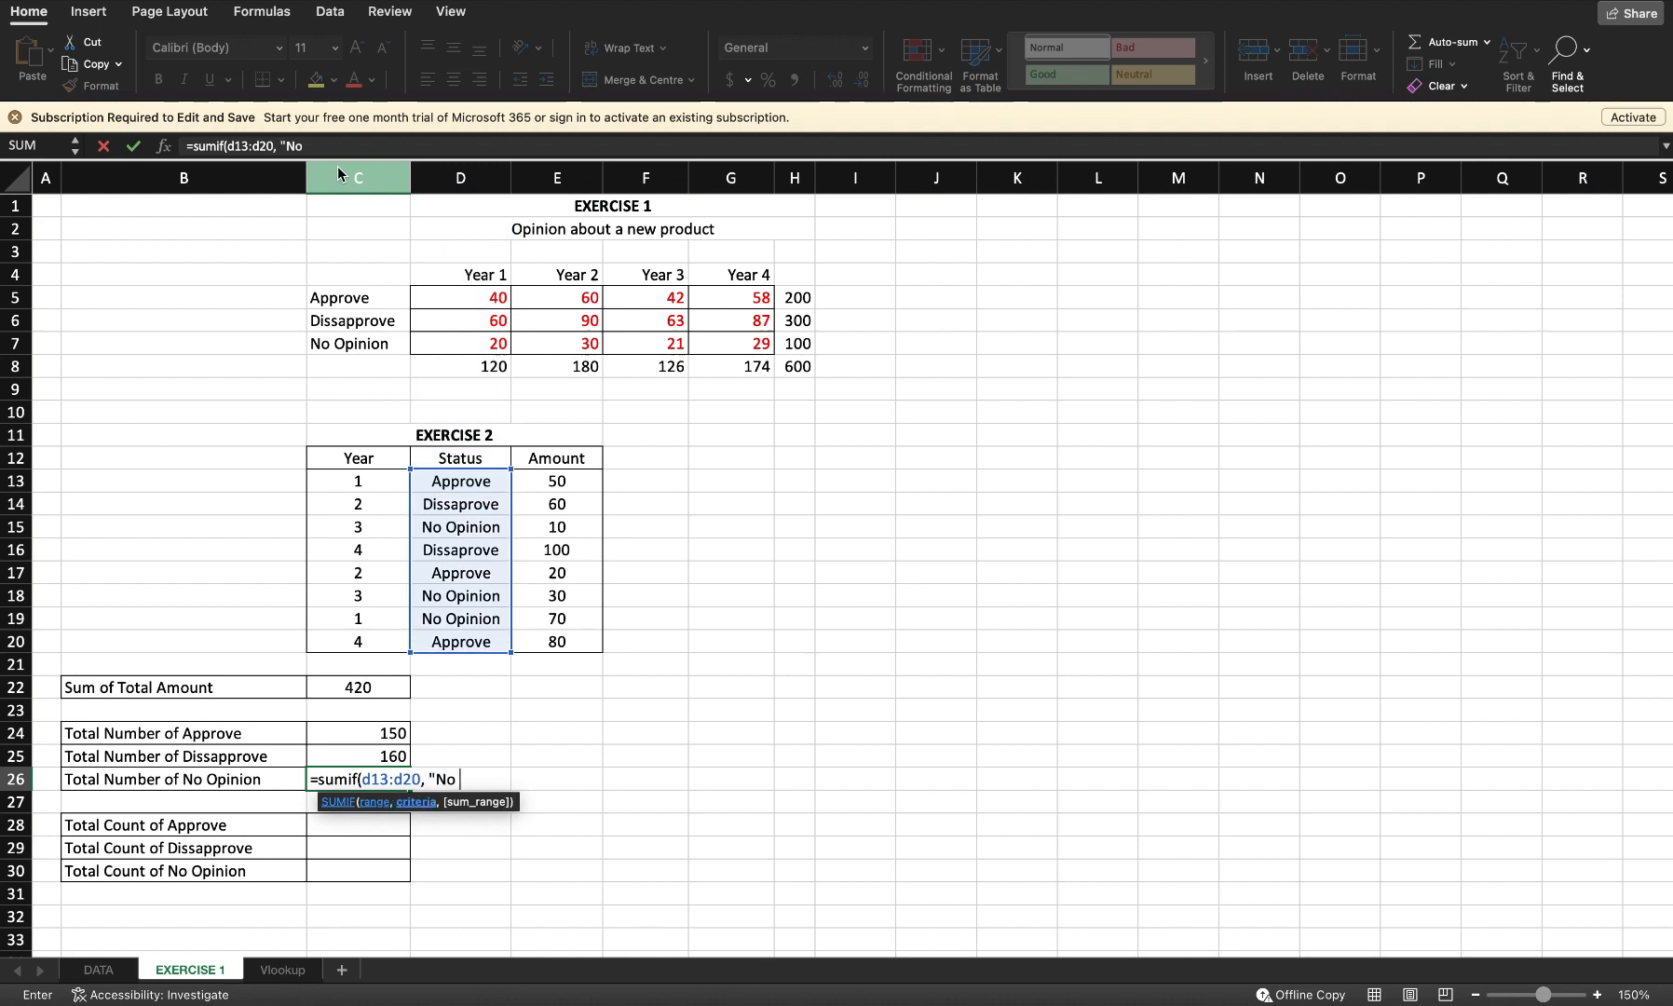
{"action": "type", "text": "Opinion\", "}
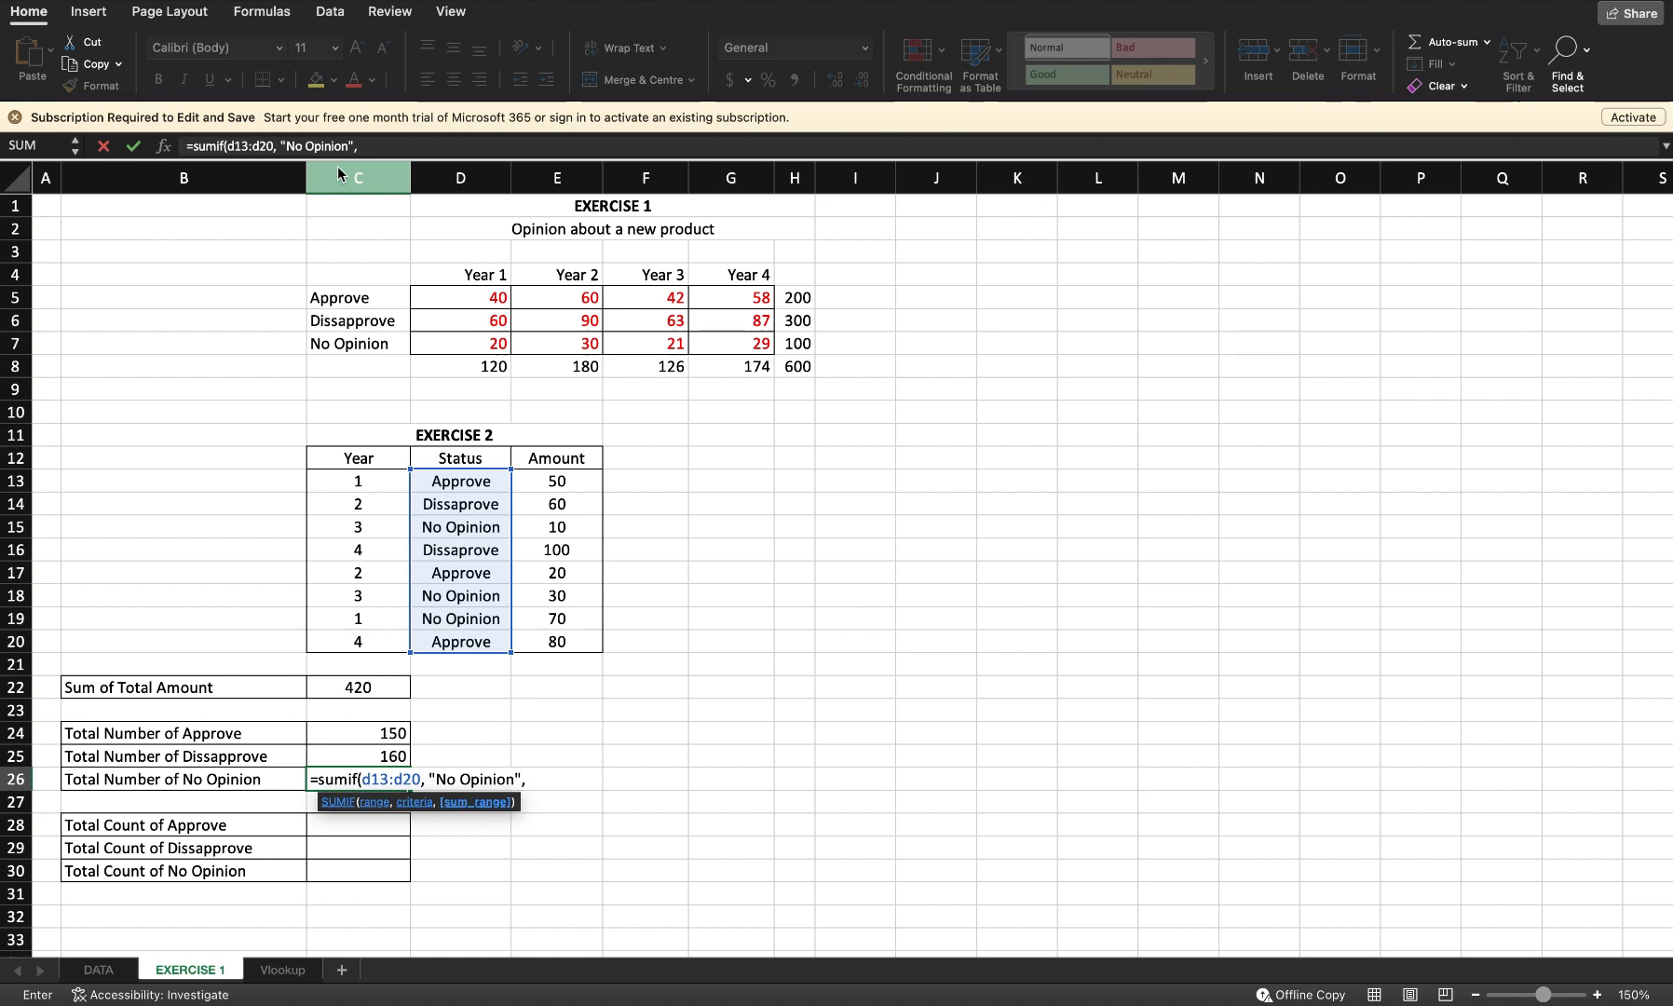
{"action": "type", "text": "E13:E20)"}
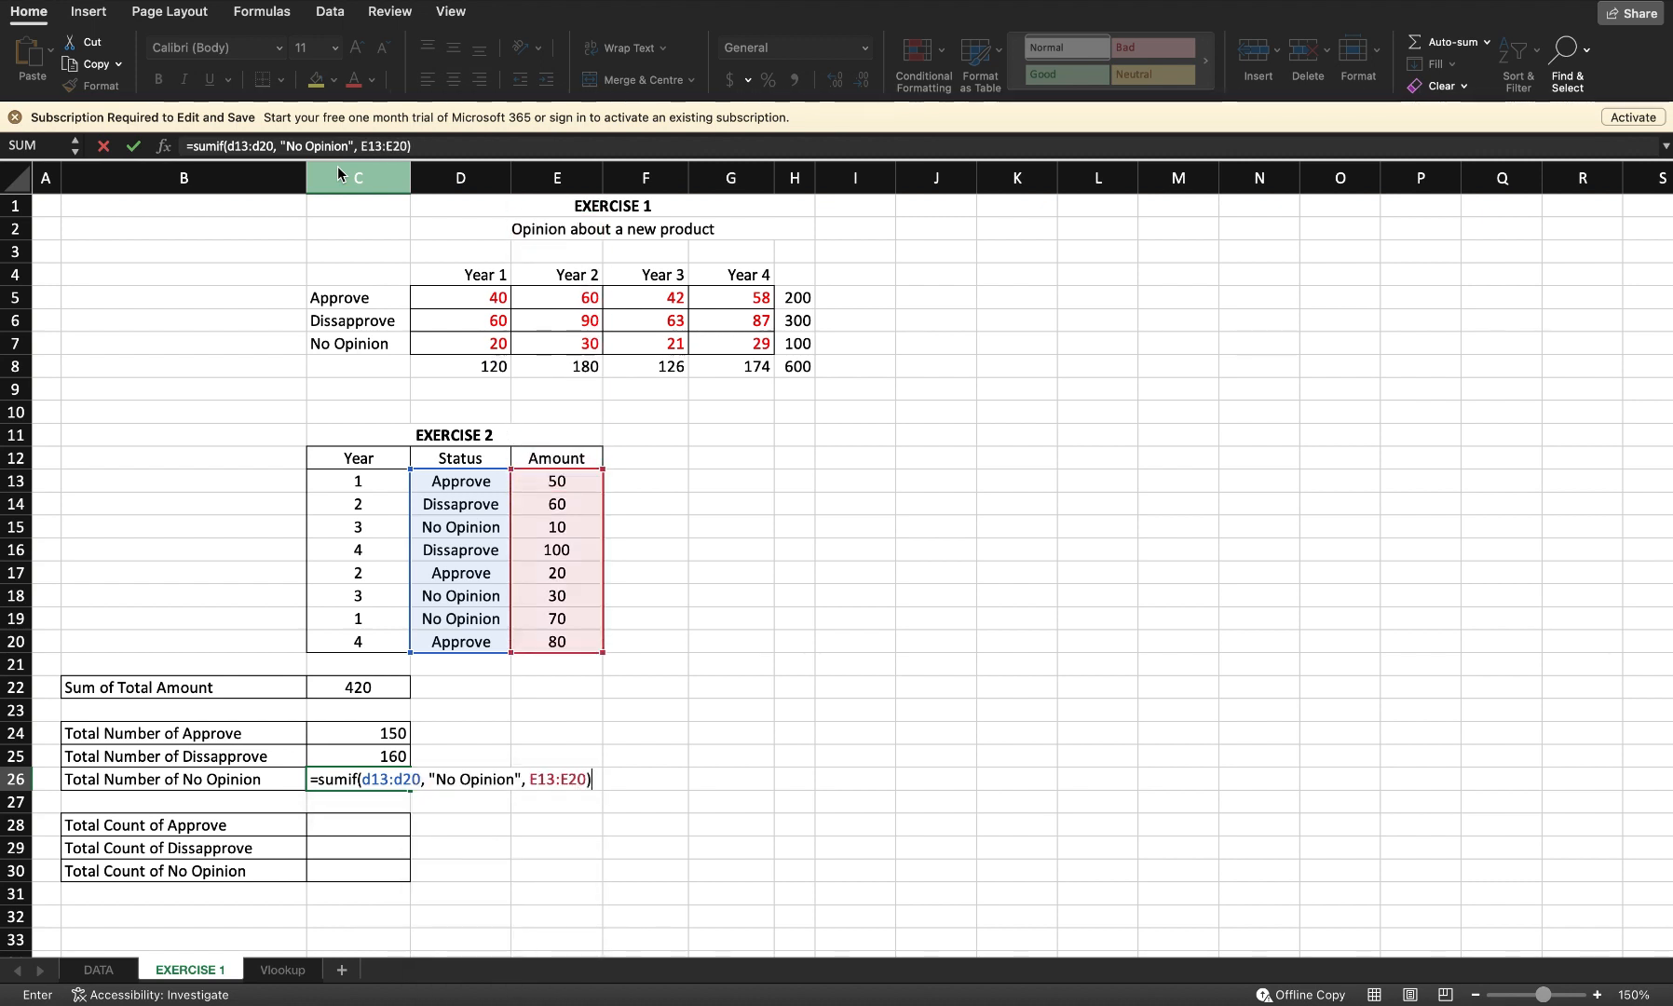
{"action": "key", "text": "Return"}
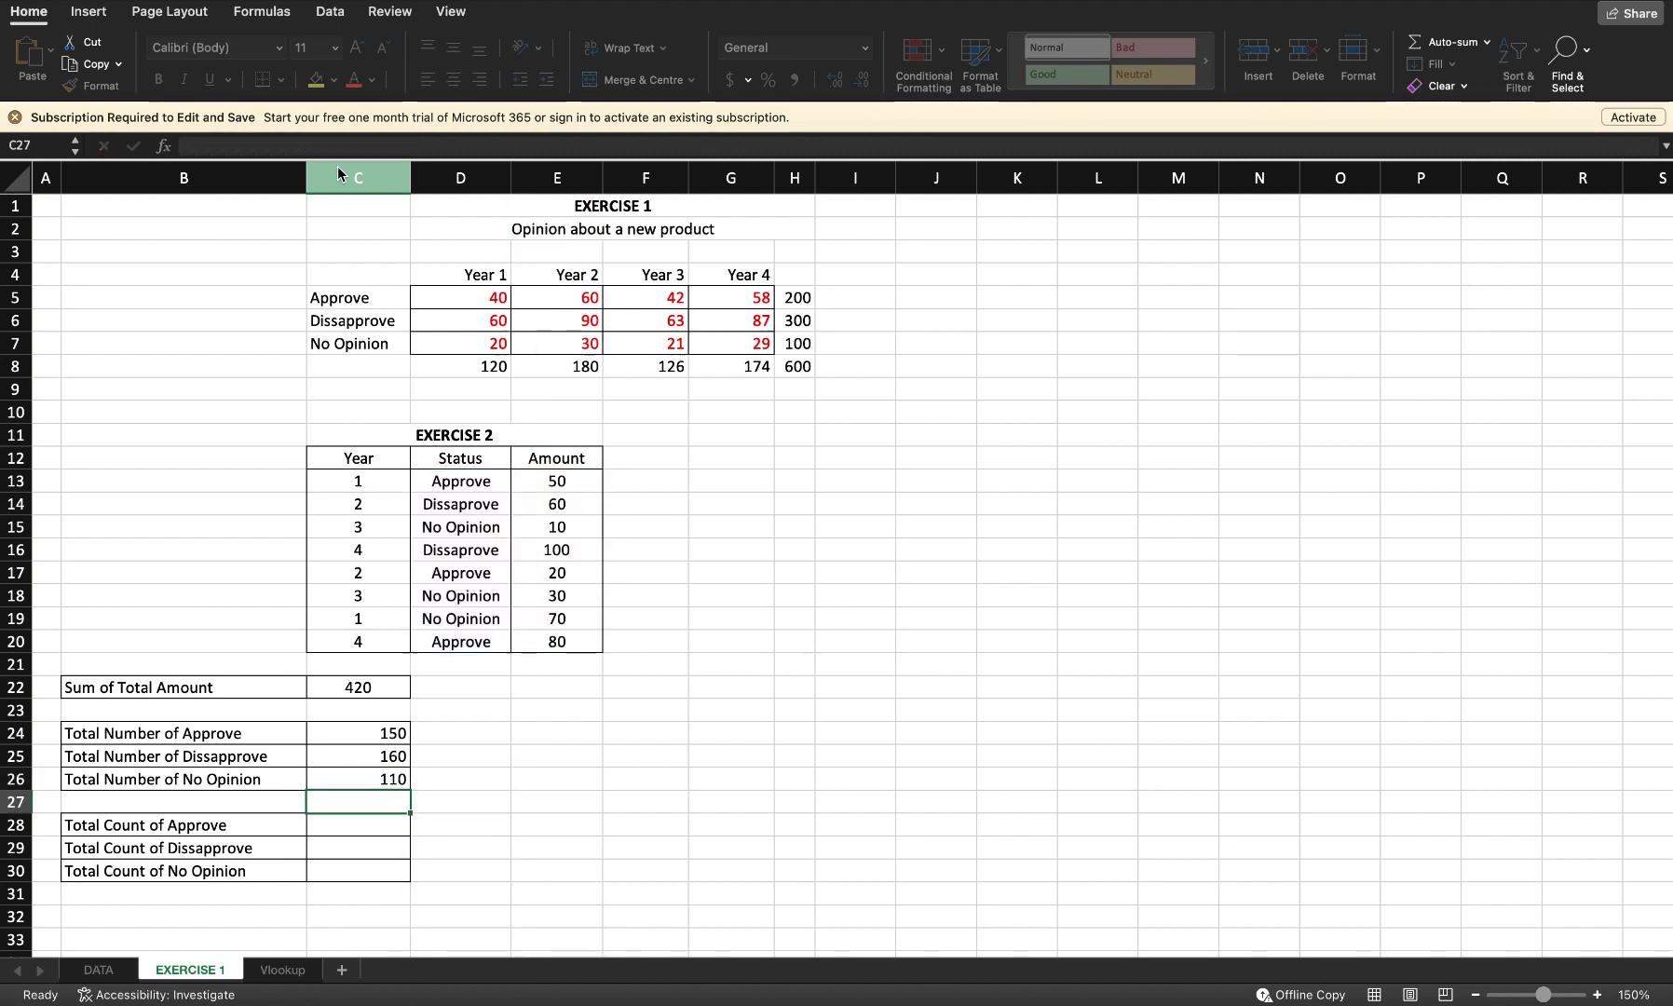
Step: Start a COUNTIF formula in the Total Count of Approve cell C28 counting "Approve" over D13:20
{"action": "left_click", "coordinate": [332, 830]}
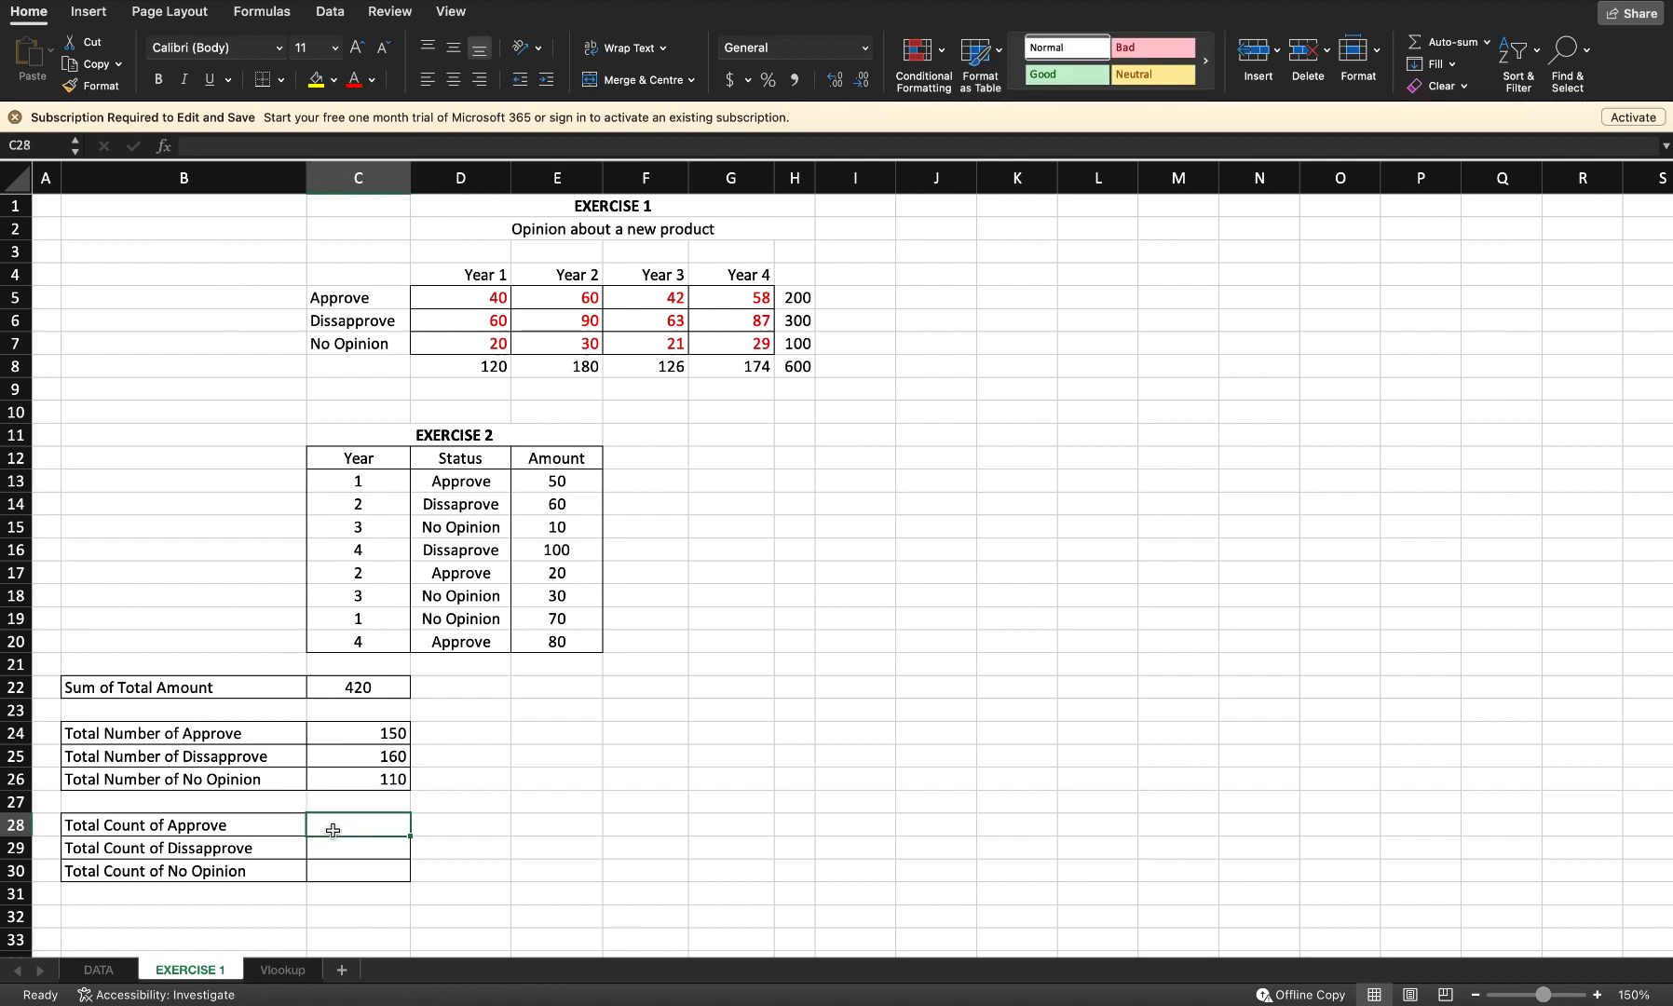
{"action": "type", "text": "=COUNIT"}
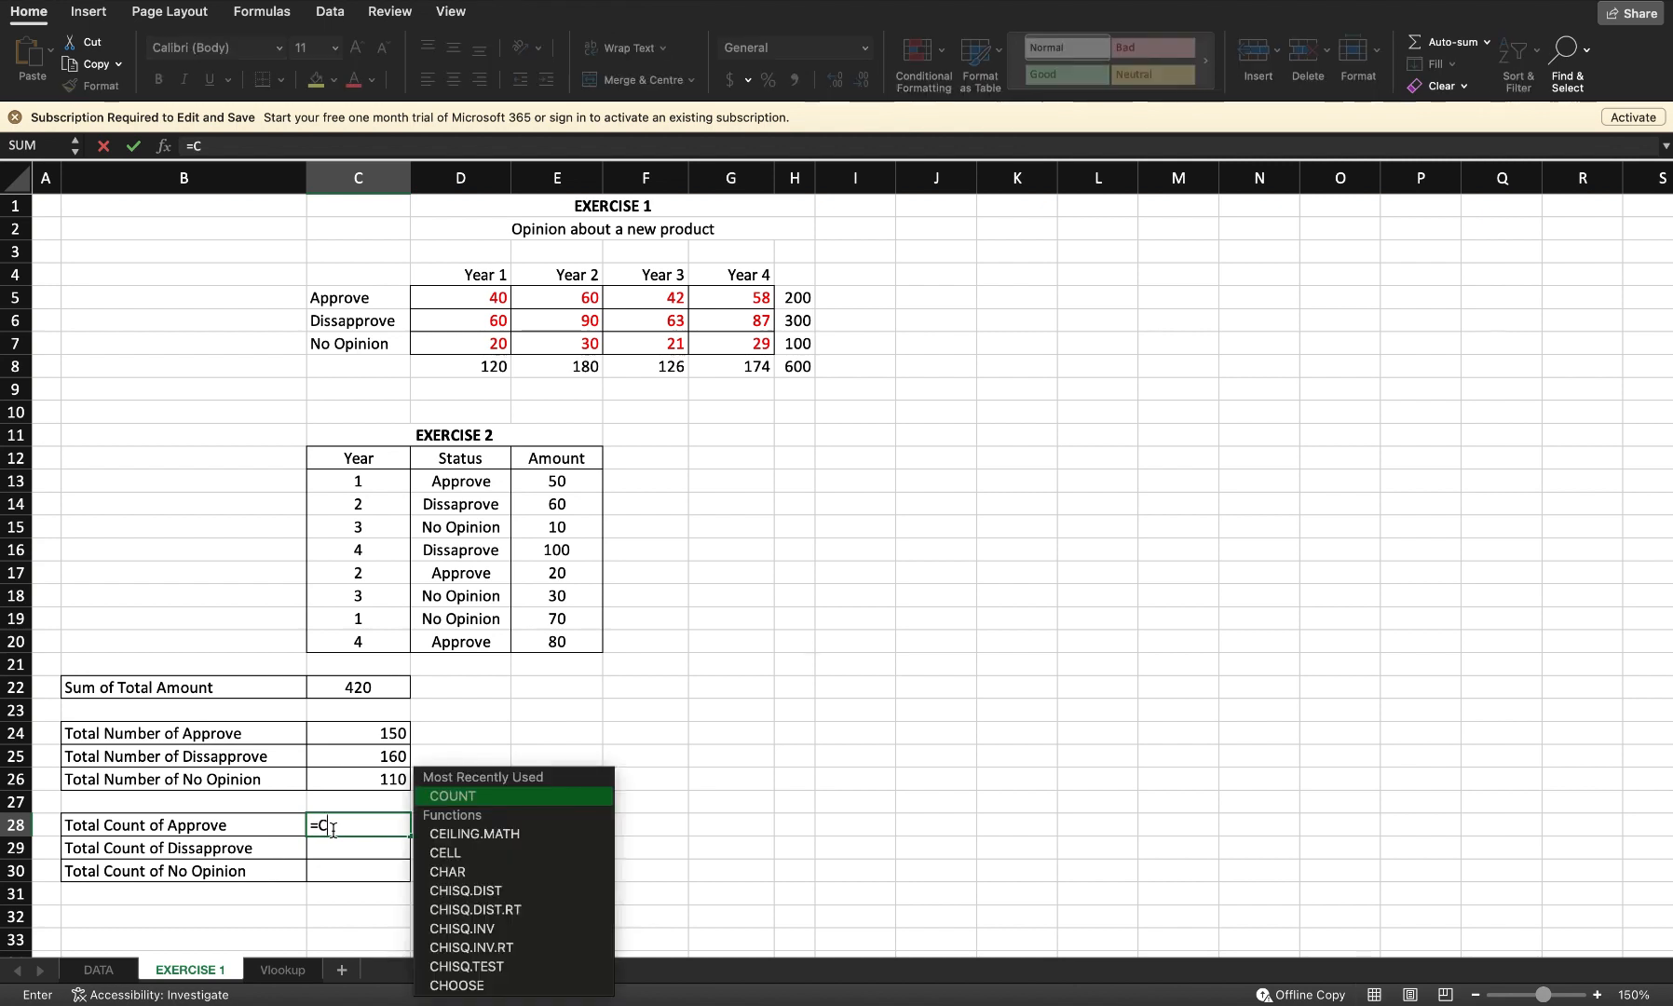
{"action": "key", "text": "BackSpace"}
{"action": "key", "text": "BackSpace"}
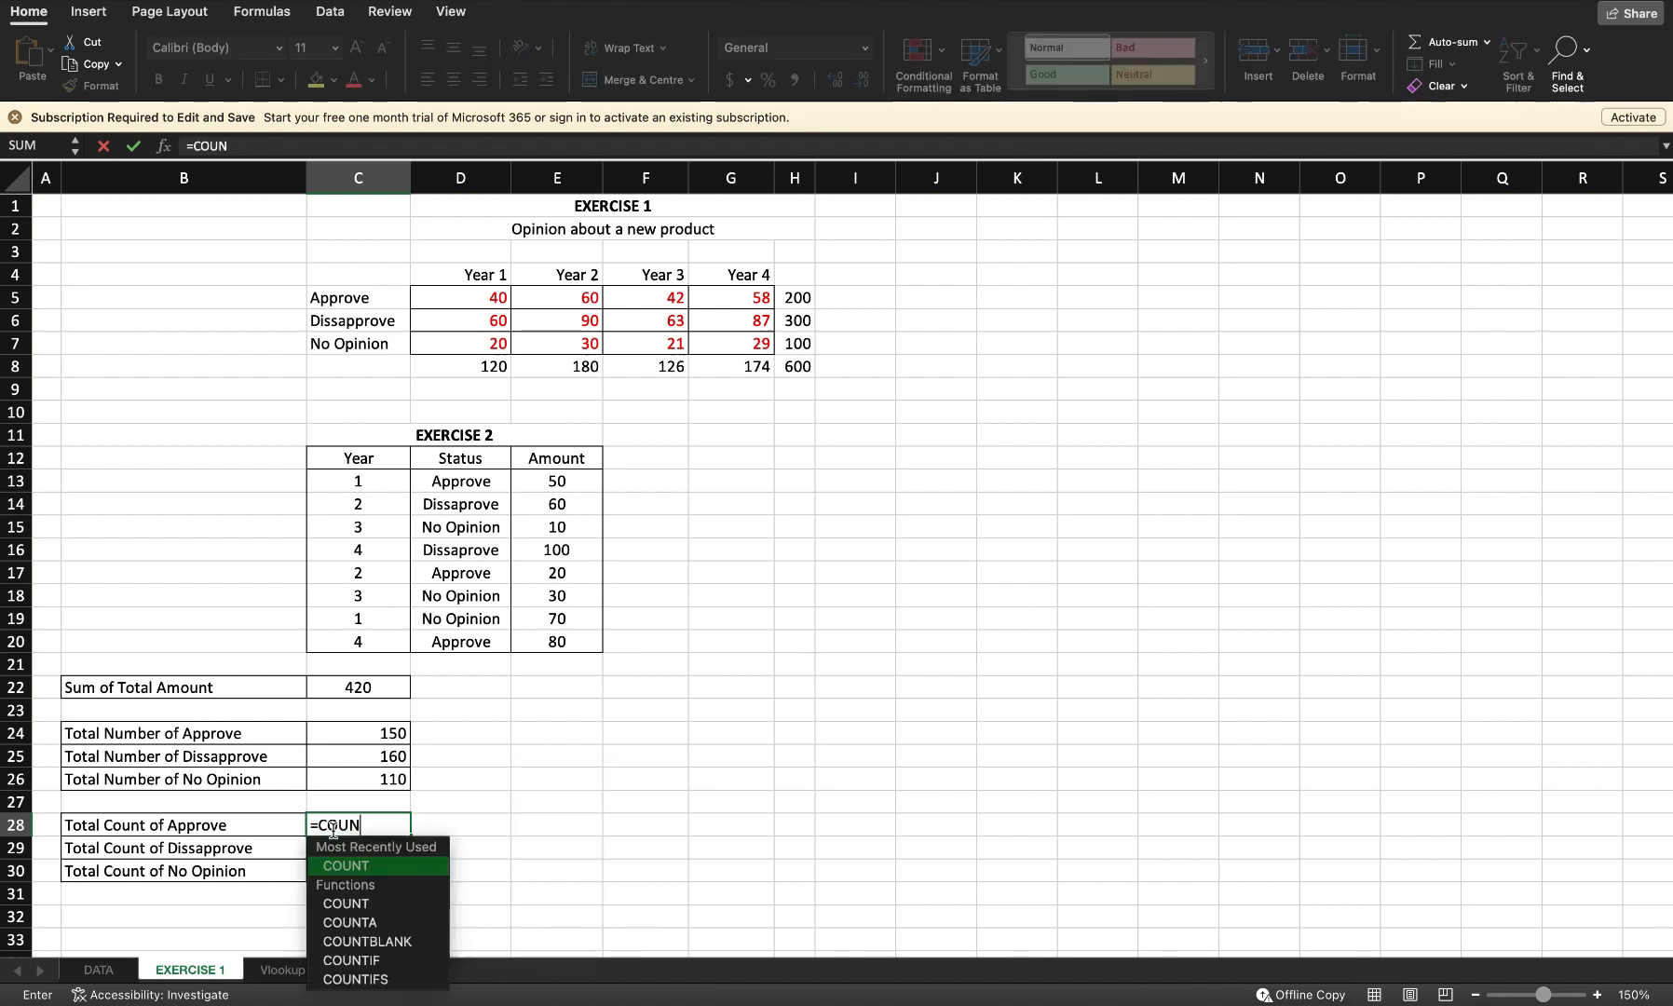
{"action": "type", "text": "TIG"}
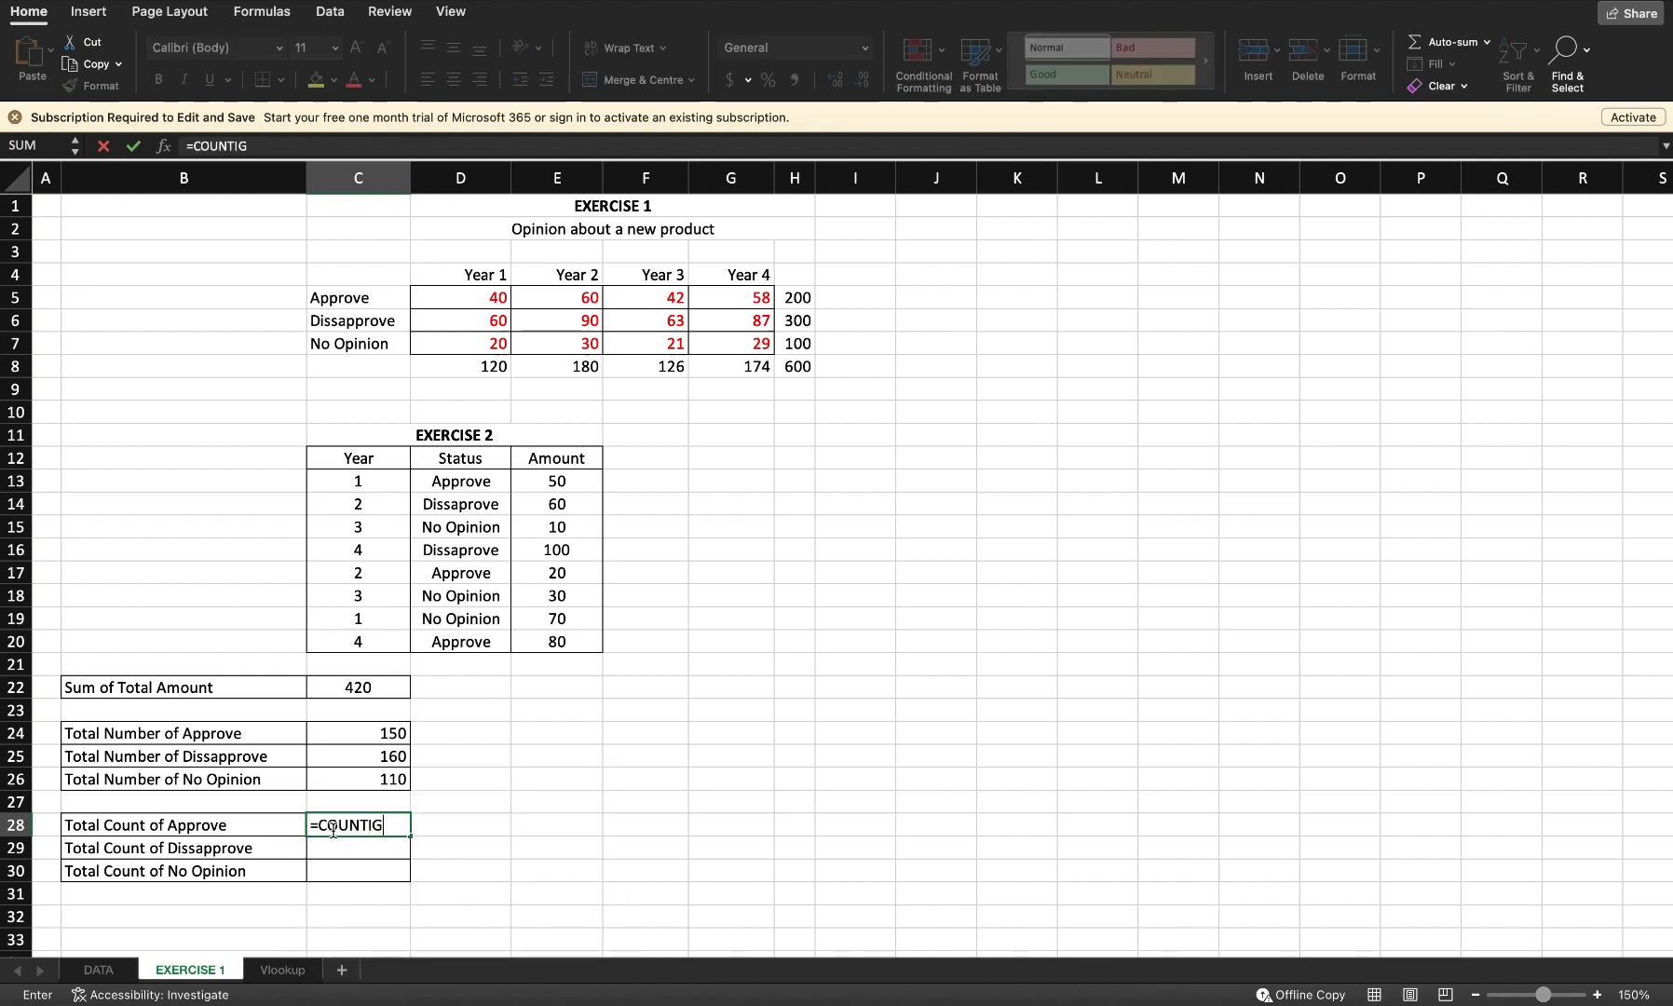
{"action": "key", "text": "BackSpace"}
{"action": "key", "text": "BackSpace"}
{"action": "type", "text": "IF("}
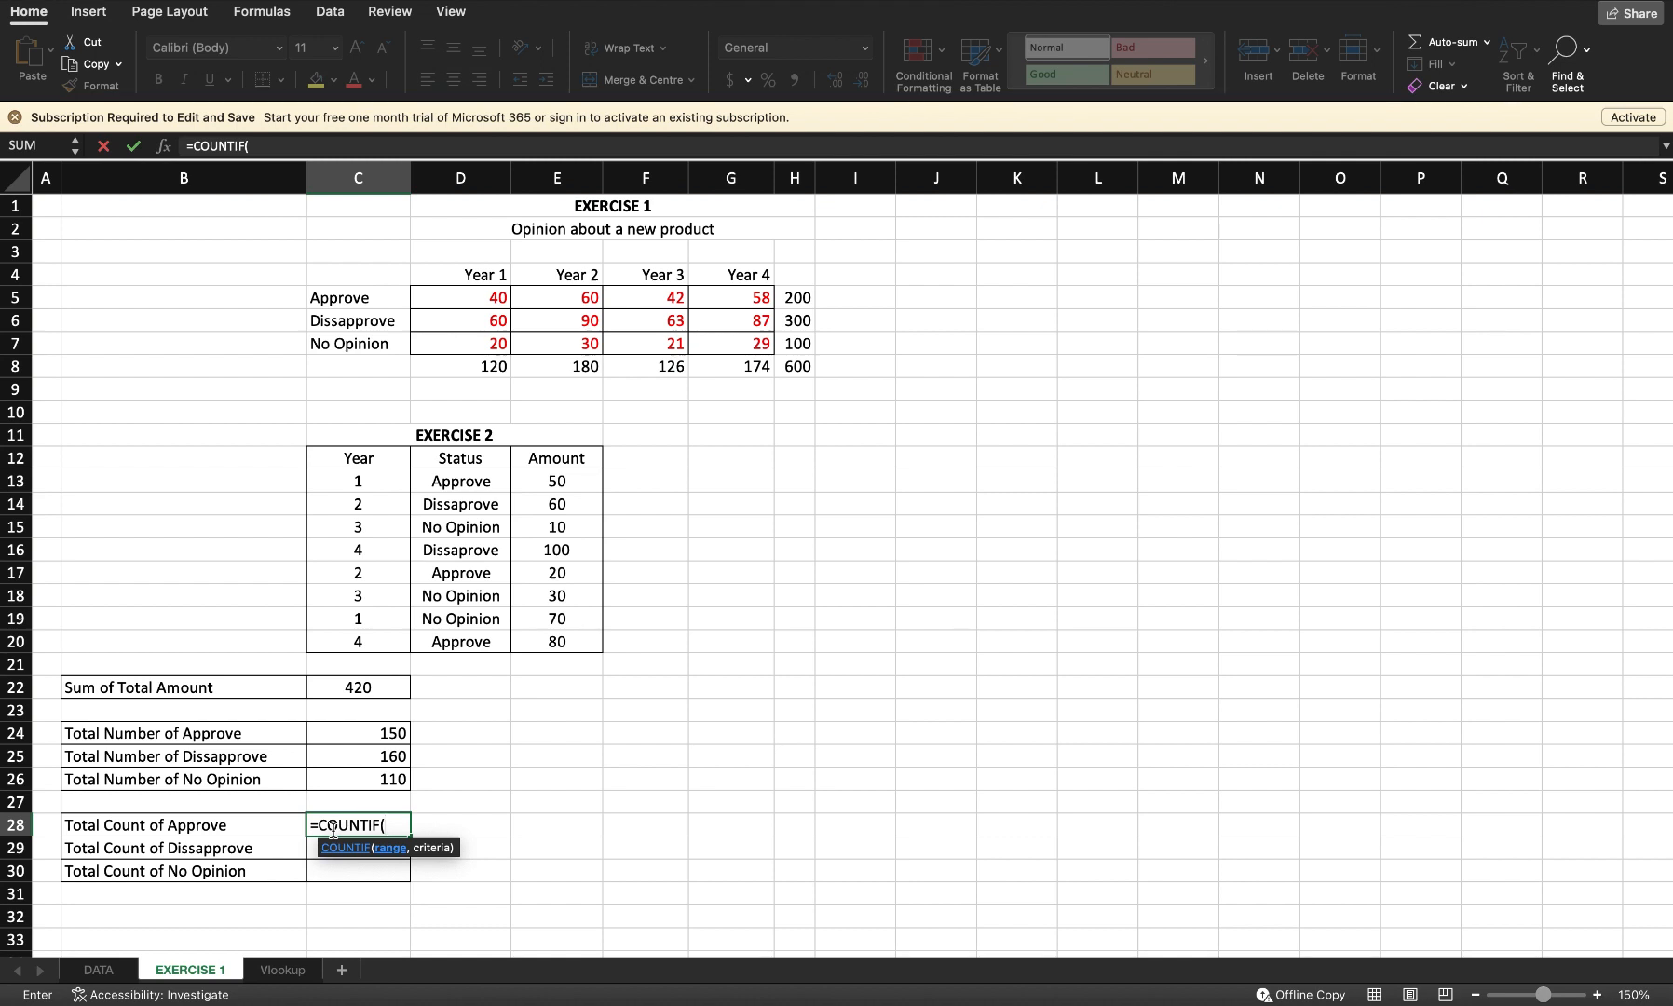
{"action": "type", "text": "D13:20"}
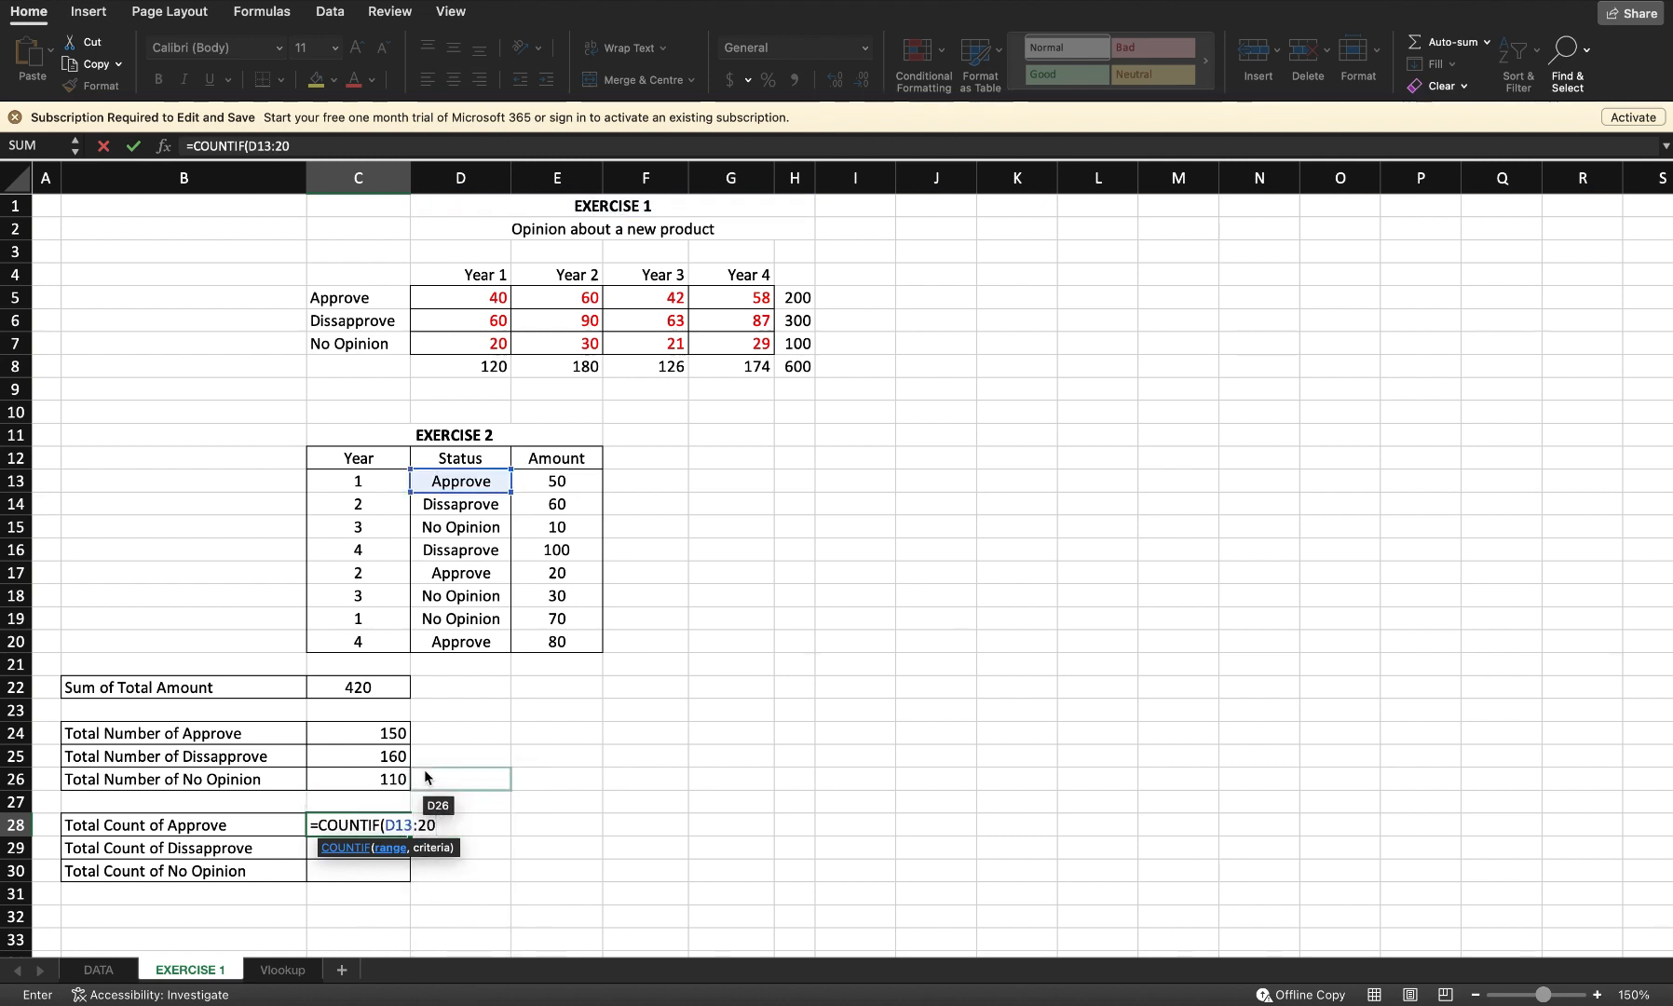
{"action": "type", "text": ", \"a"}
{"action": "key", "text": "BackSpace"}
{"action": "type", "text": "A"}
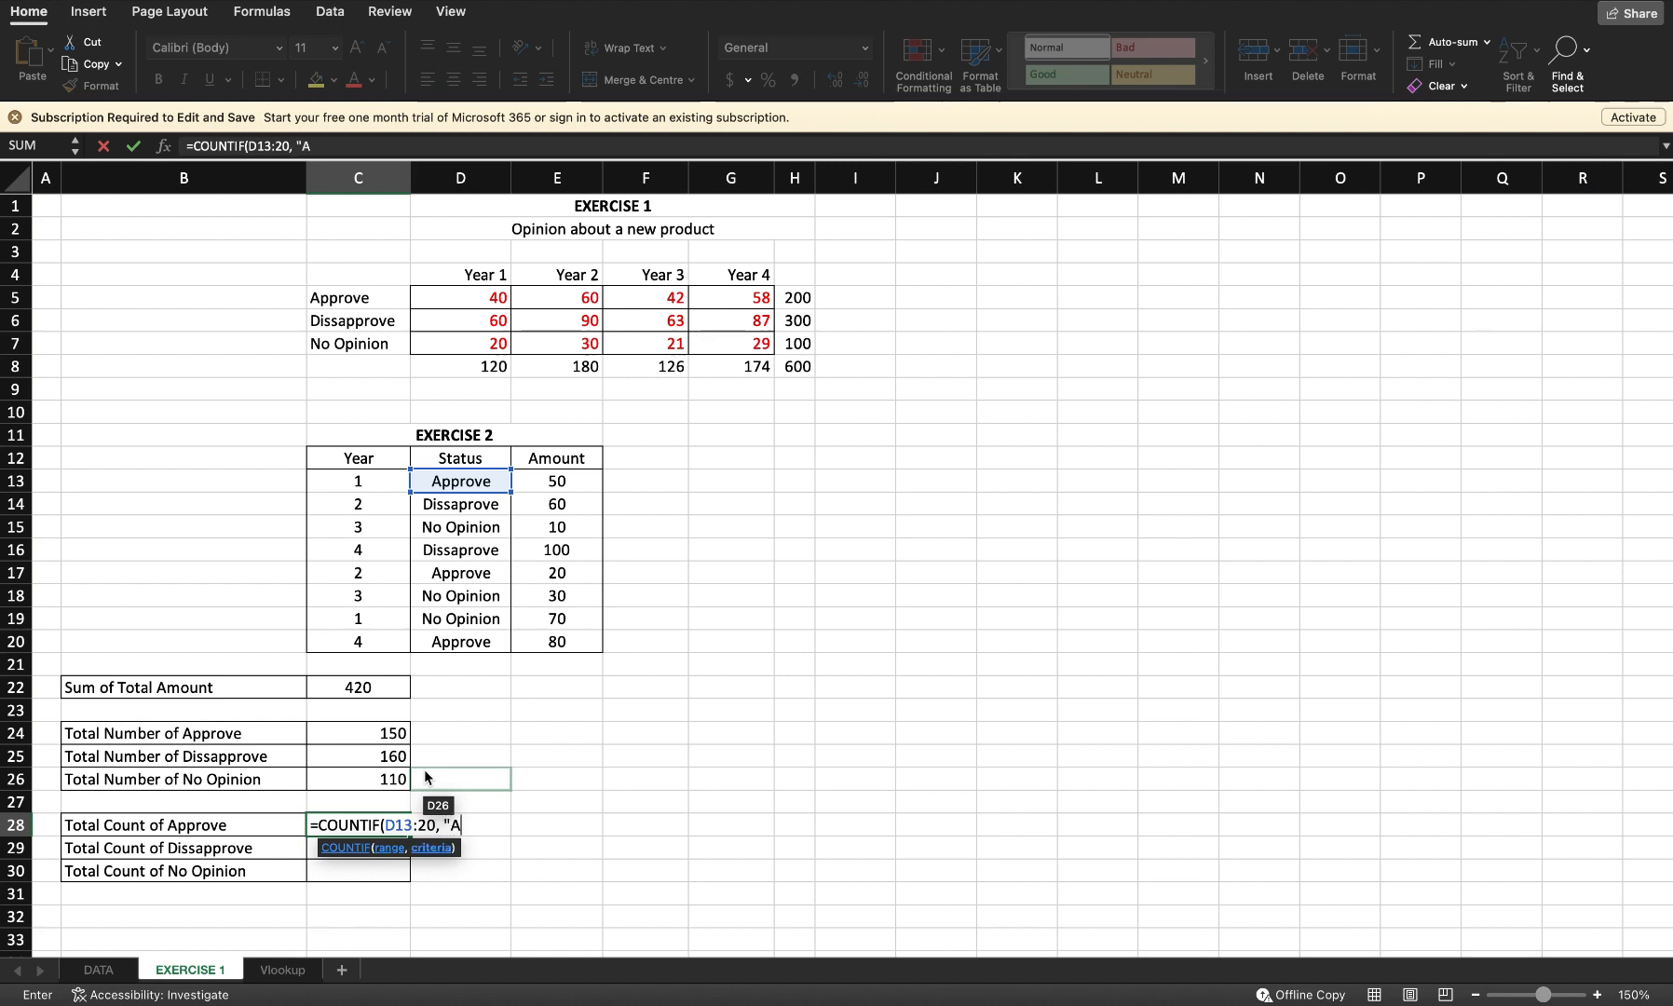
{"action": "type", "text": "pprove\""}
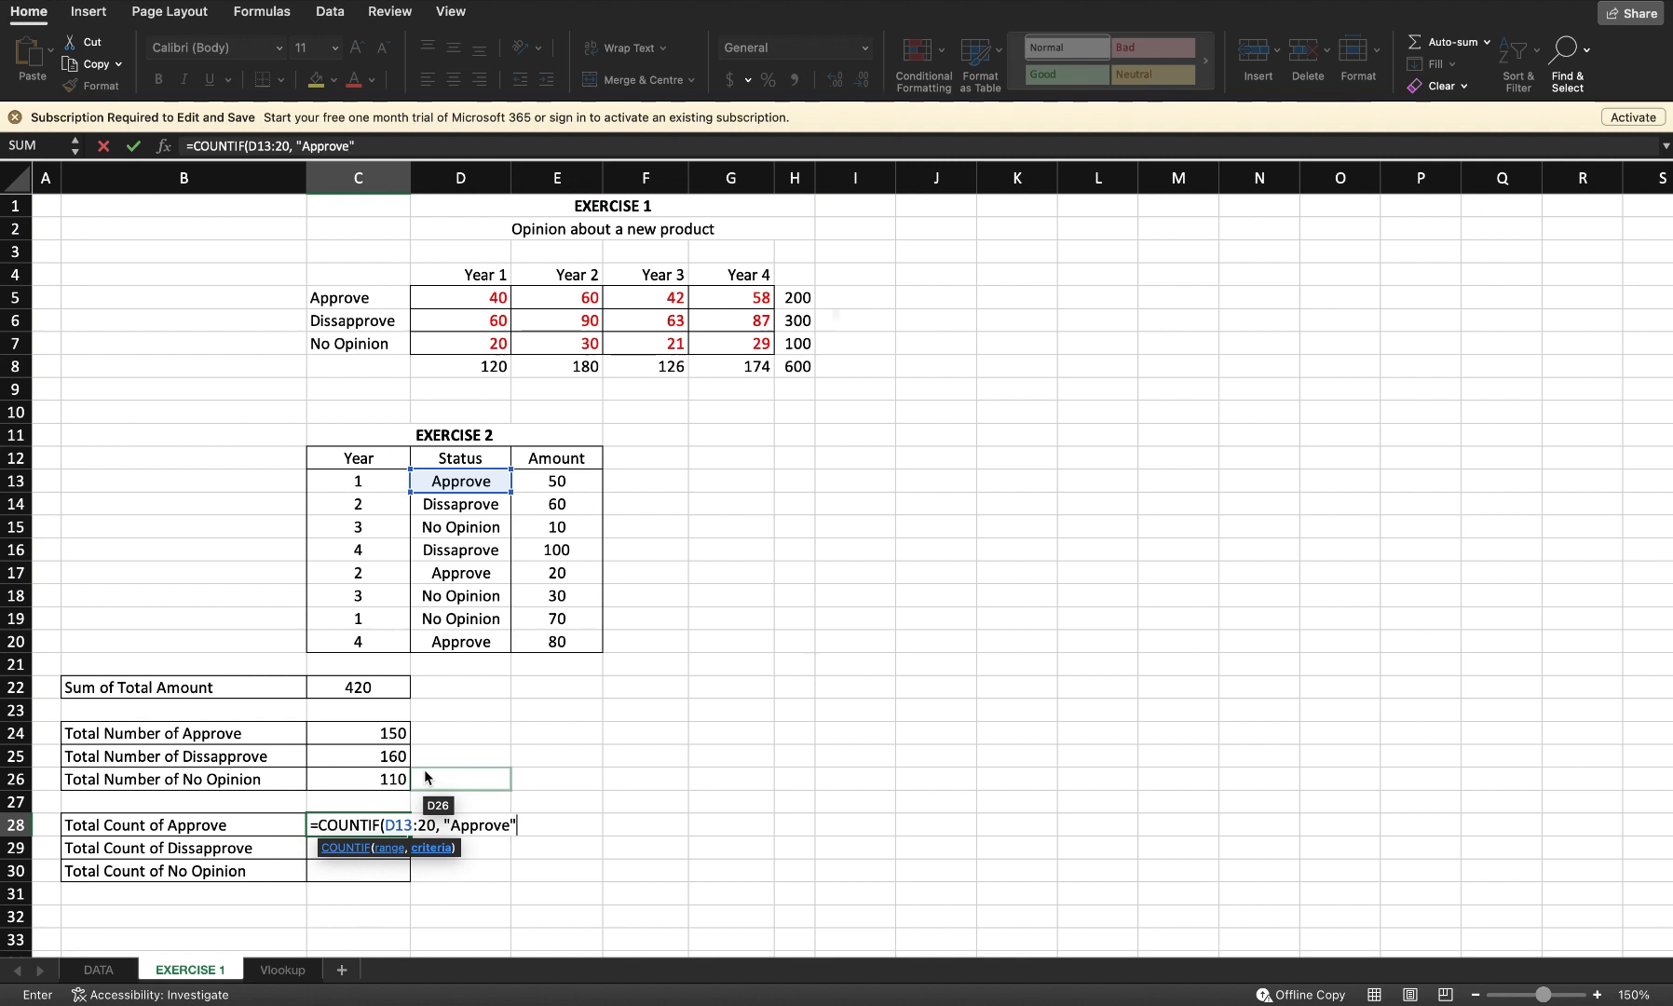
Step: Correct the COUNTIF range to D13:D20 and commit =COUNTIF(D13:D20, "Approve") in C28
{"action": "key", "text": "Return"}
{"action": "key", "text": "Return"}
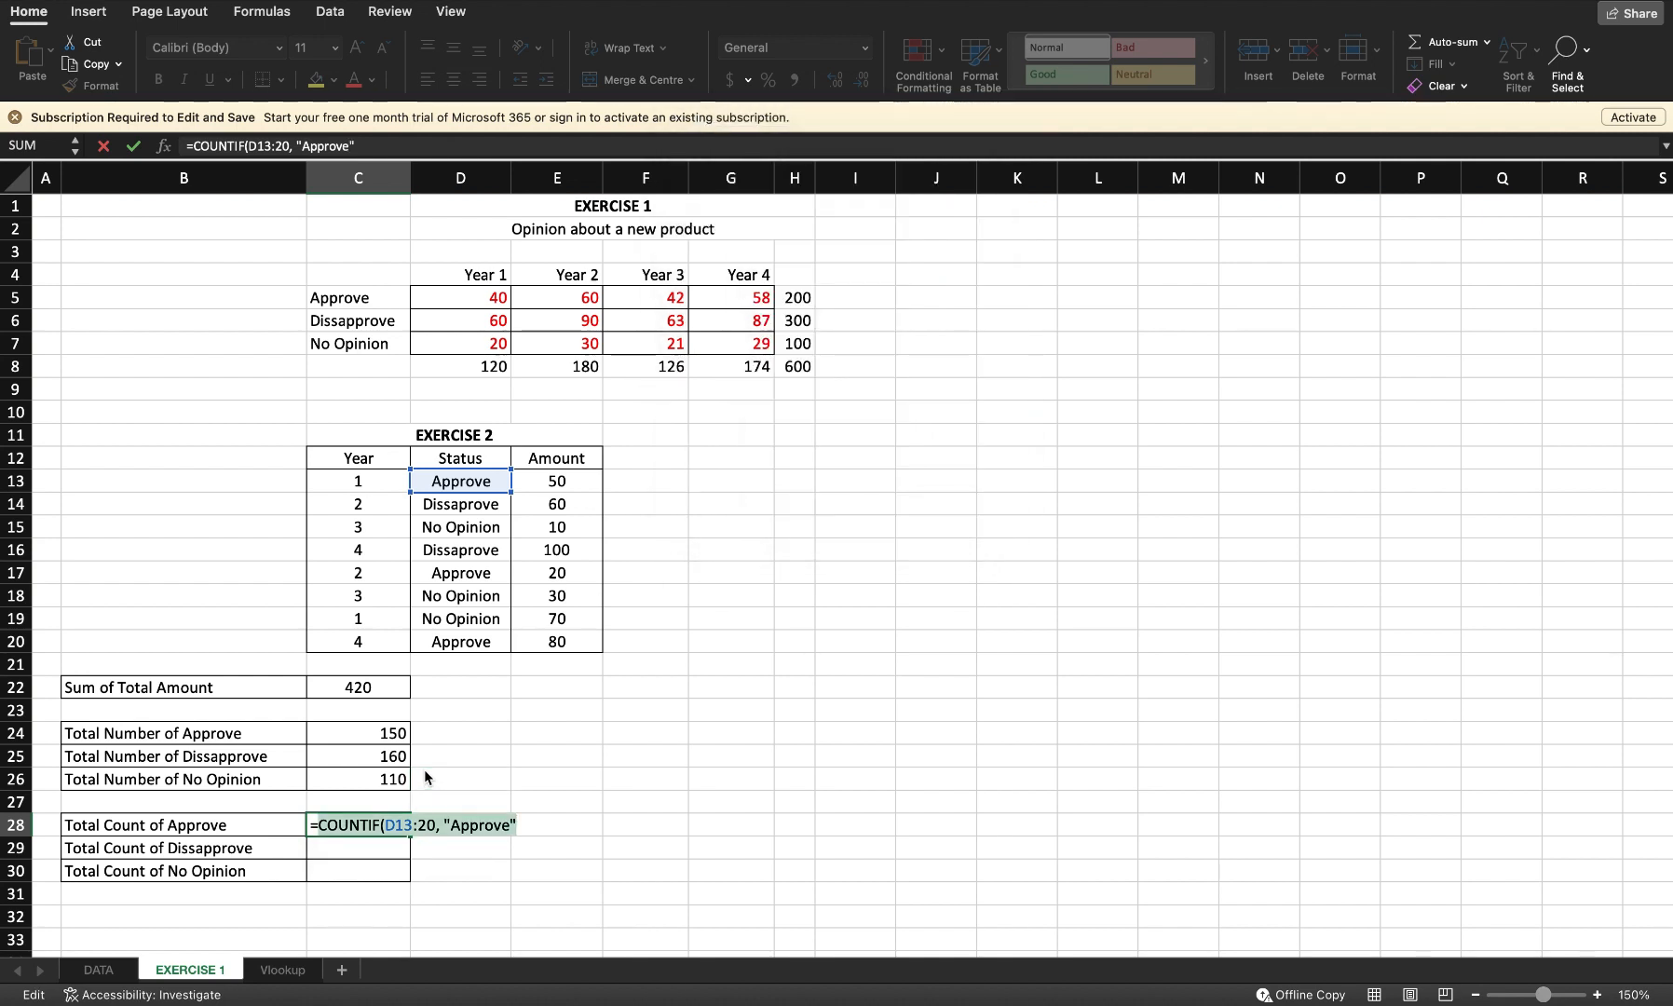
{"action": "left_click", "coordinate": [424, 826]}
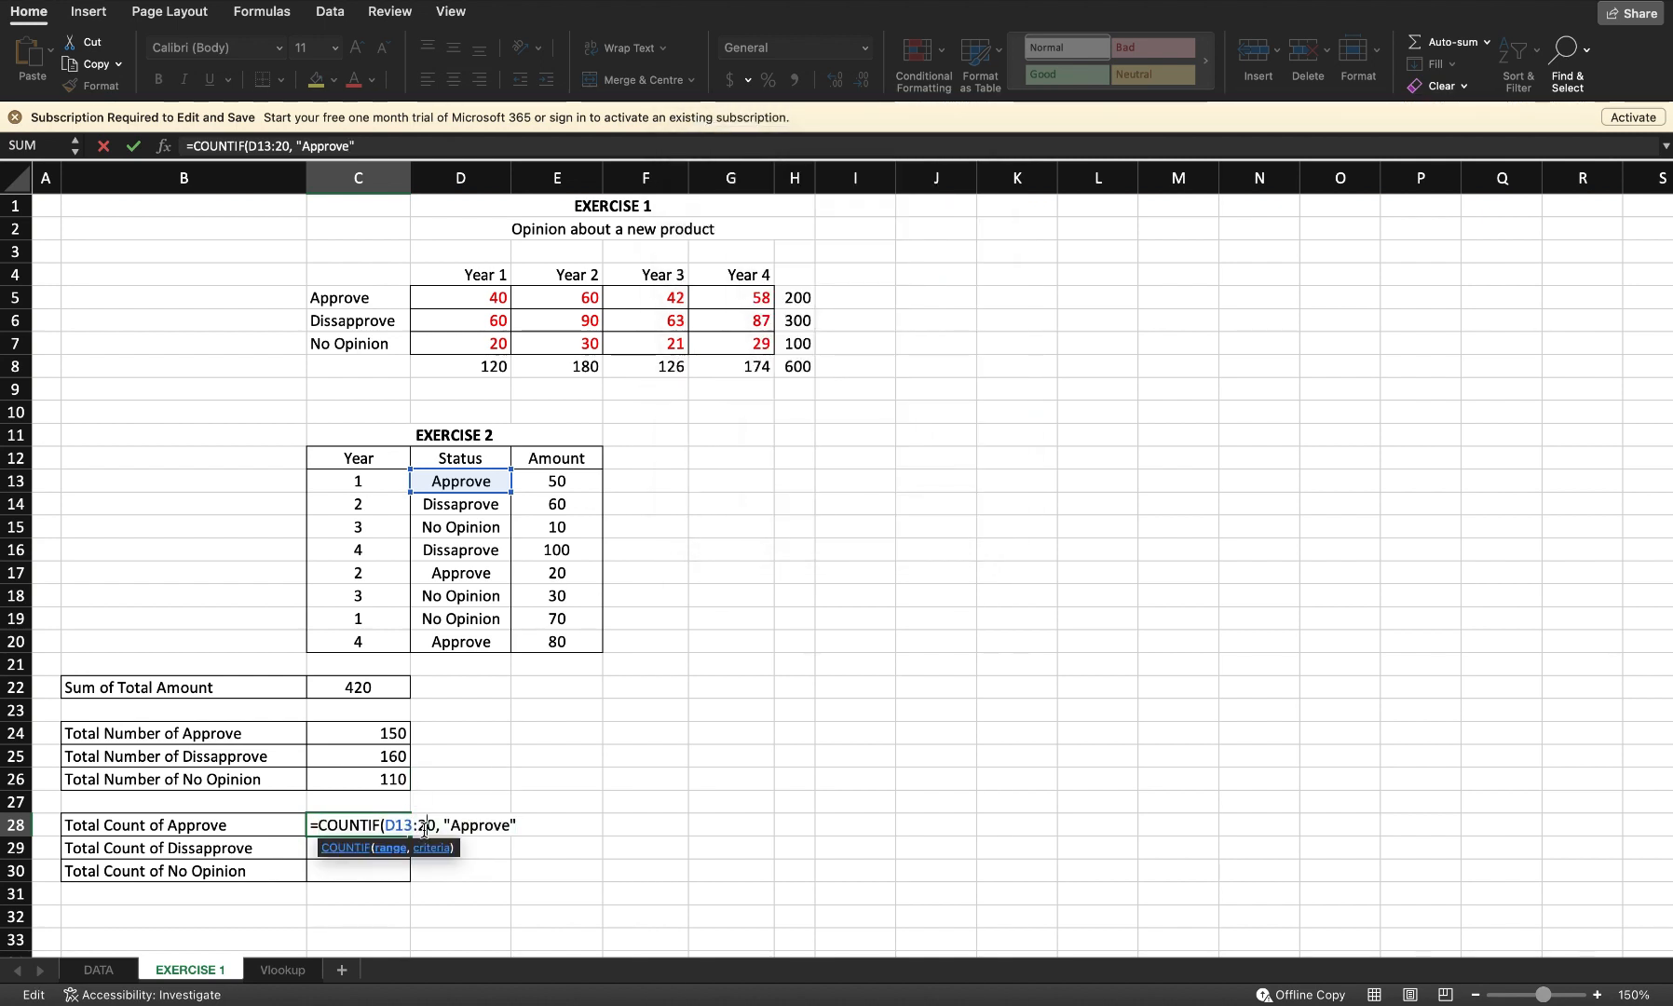
{"action": "type", "text": "D"}
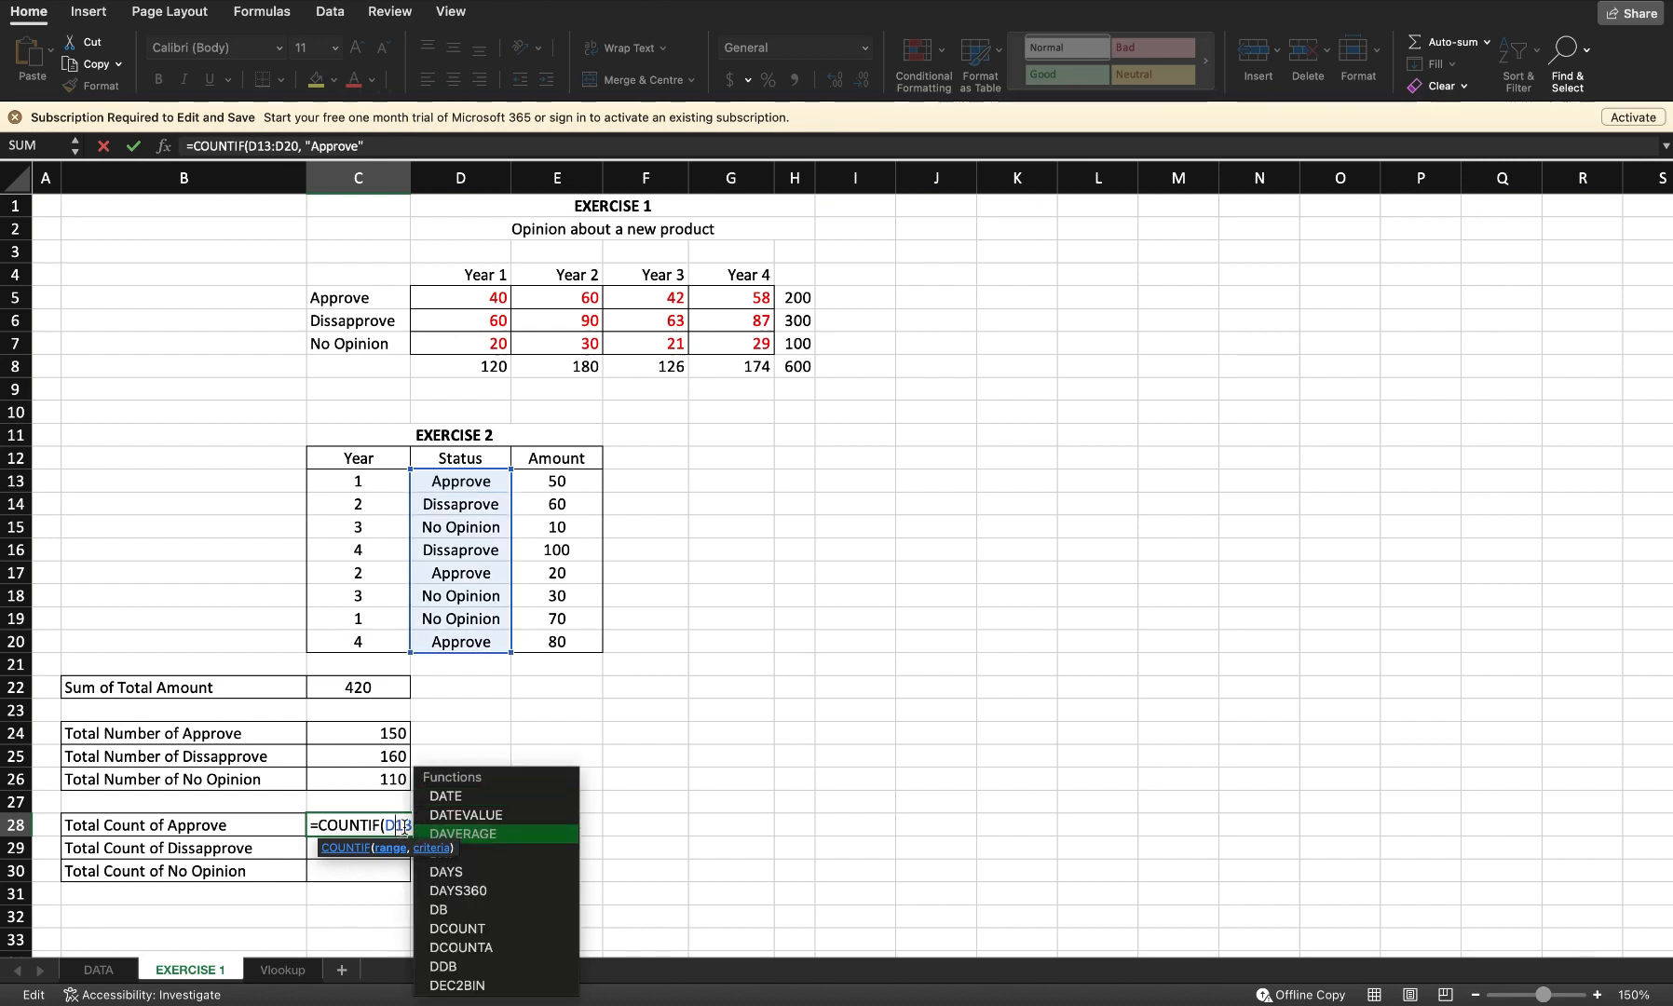
{"action": "key", "text": "Escape"}
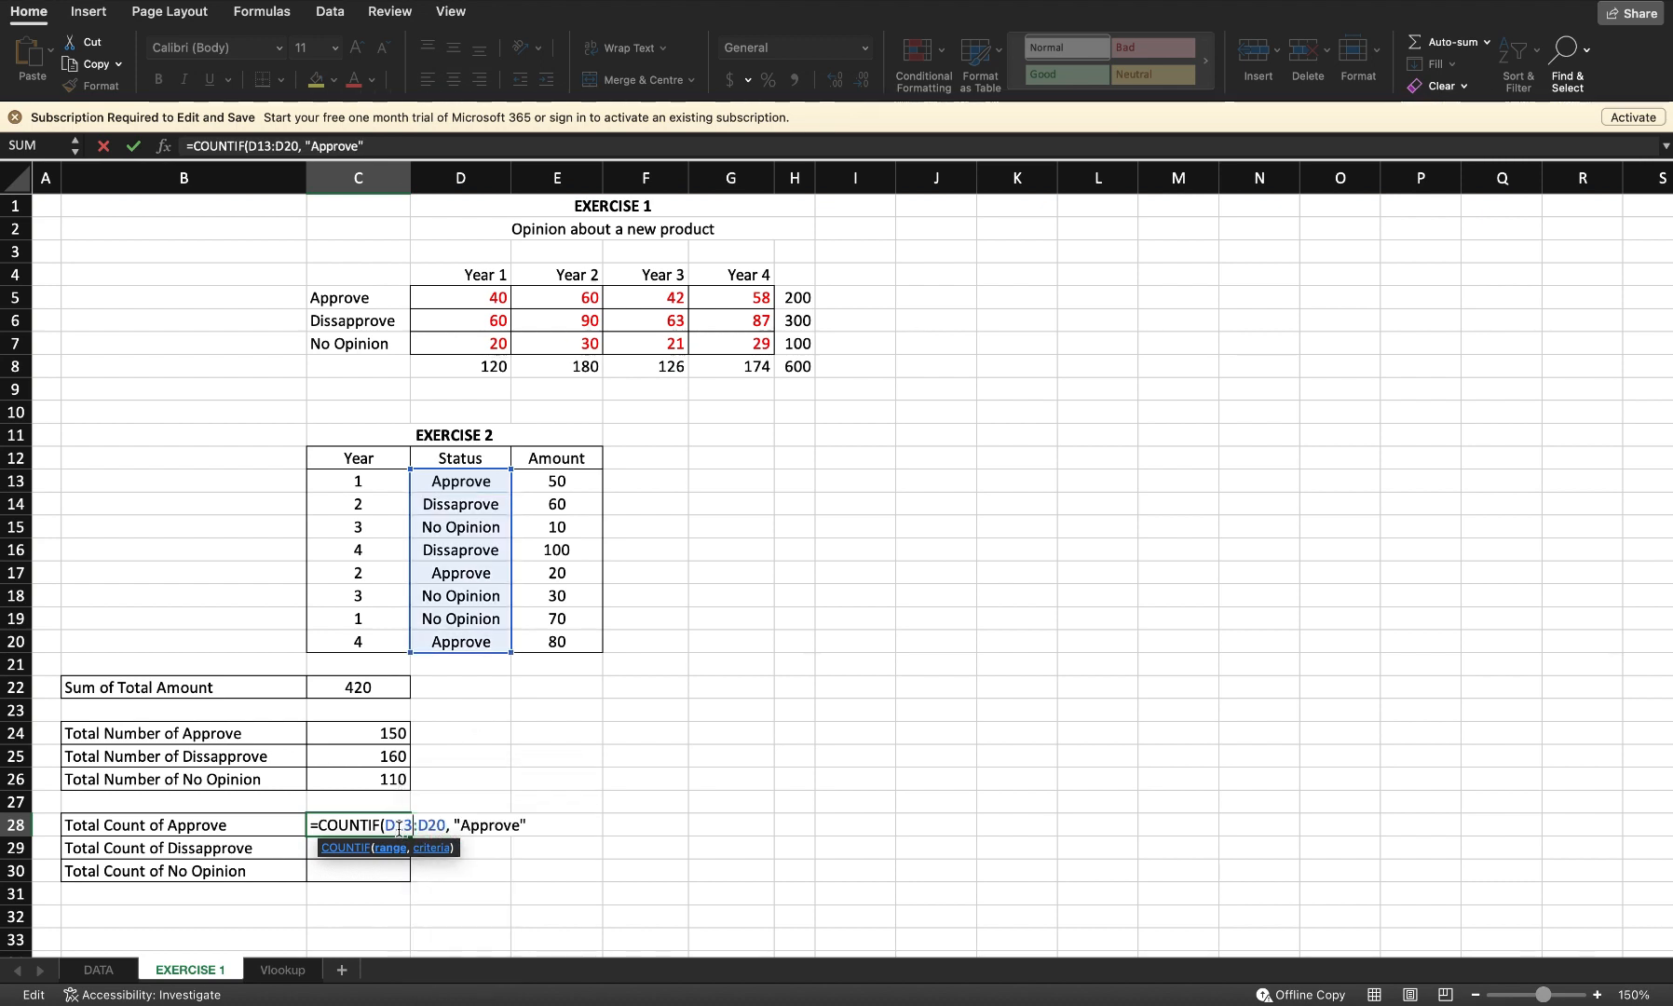
{"action": "key", "text": "Return"}
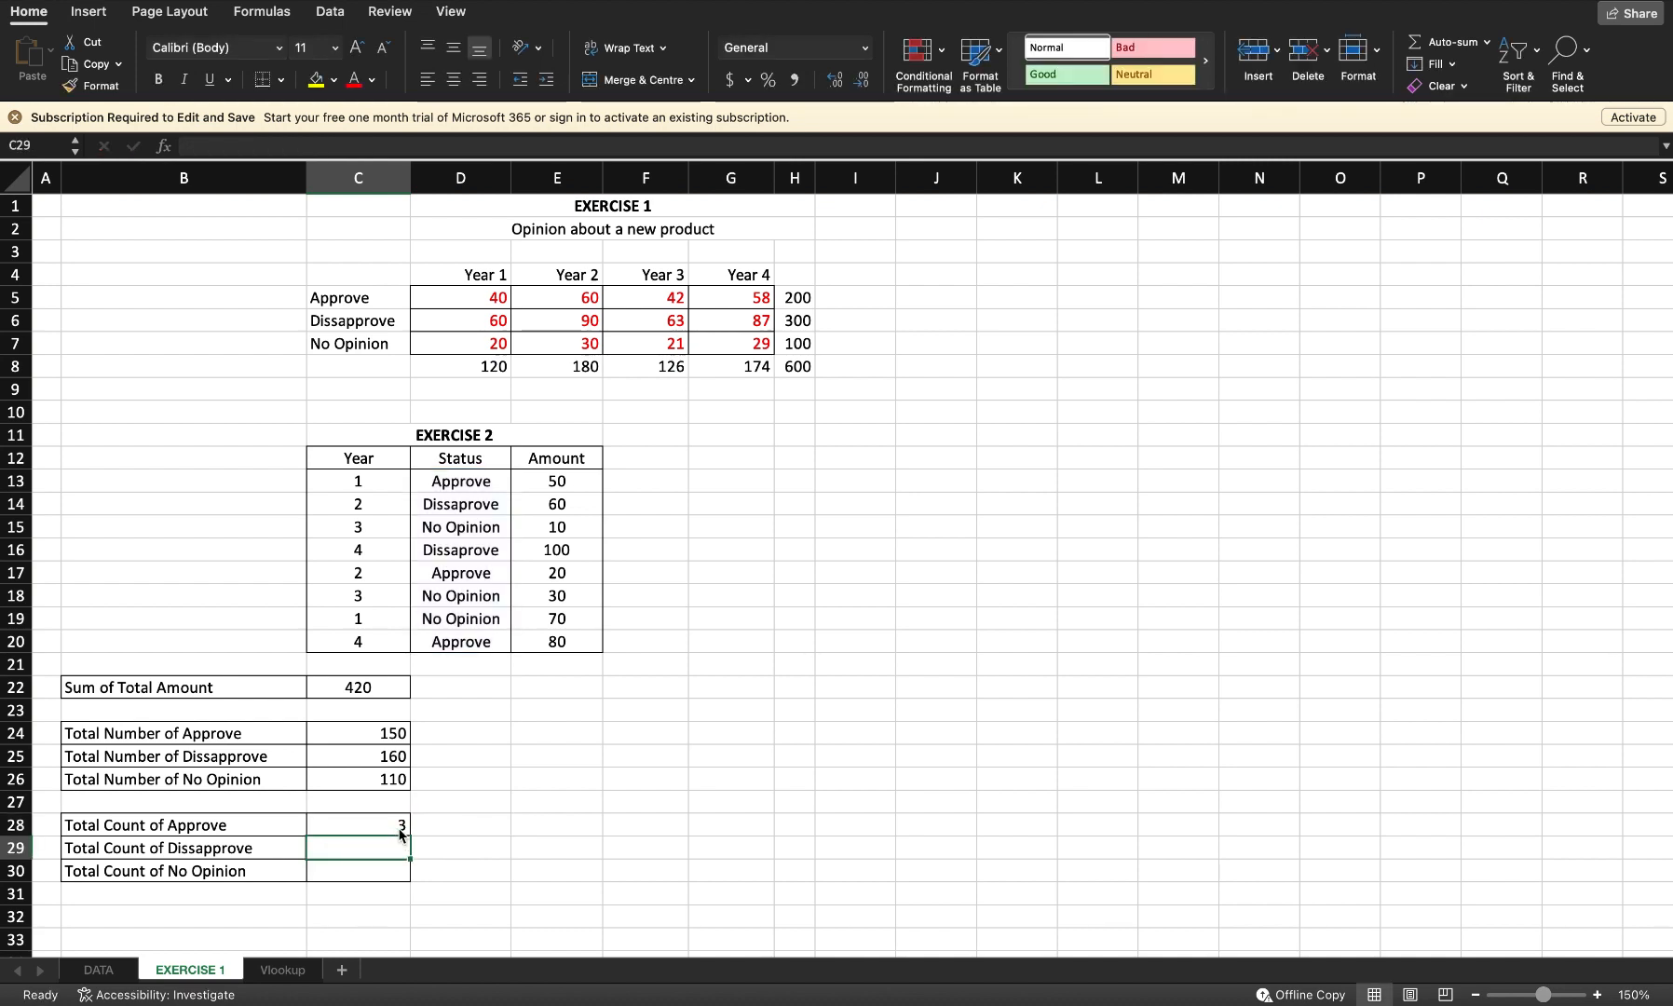
Step: Enter =COUNTIF(d13:d20, "Dissaprove") in the Total Count of Dissapprove cell C29
{"action": "type", "text": "=countif"}
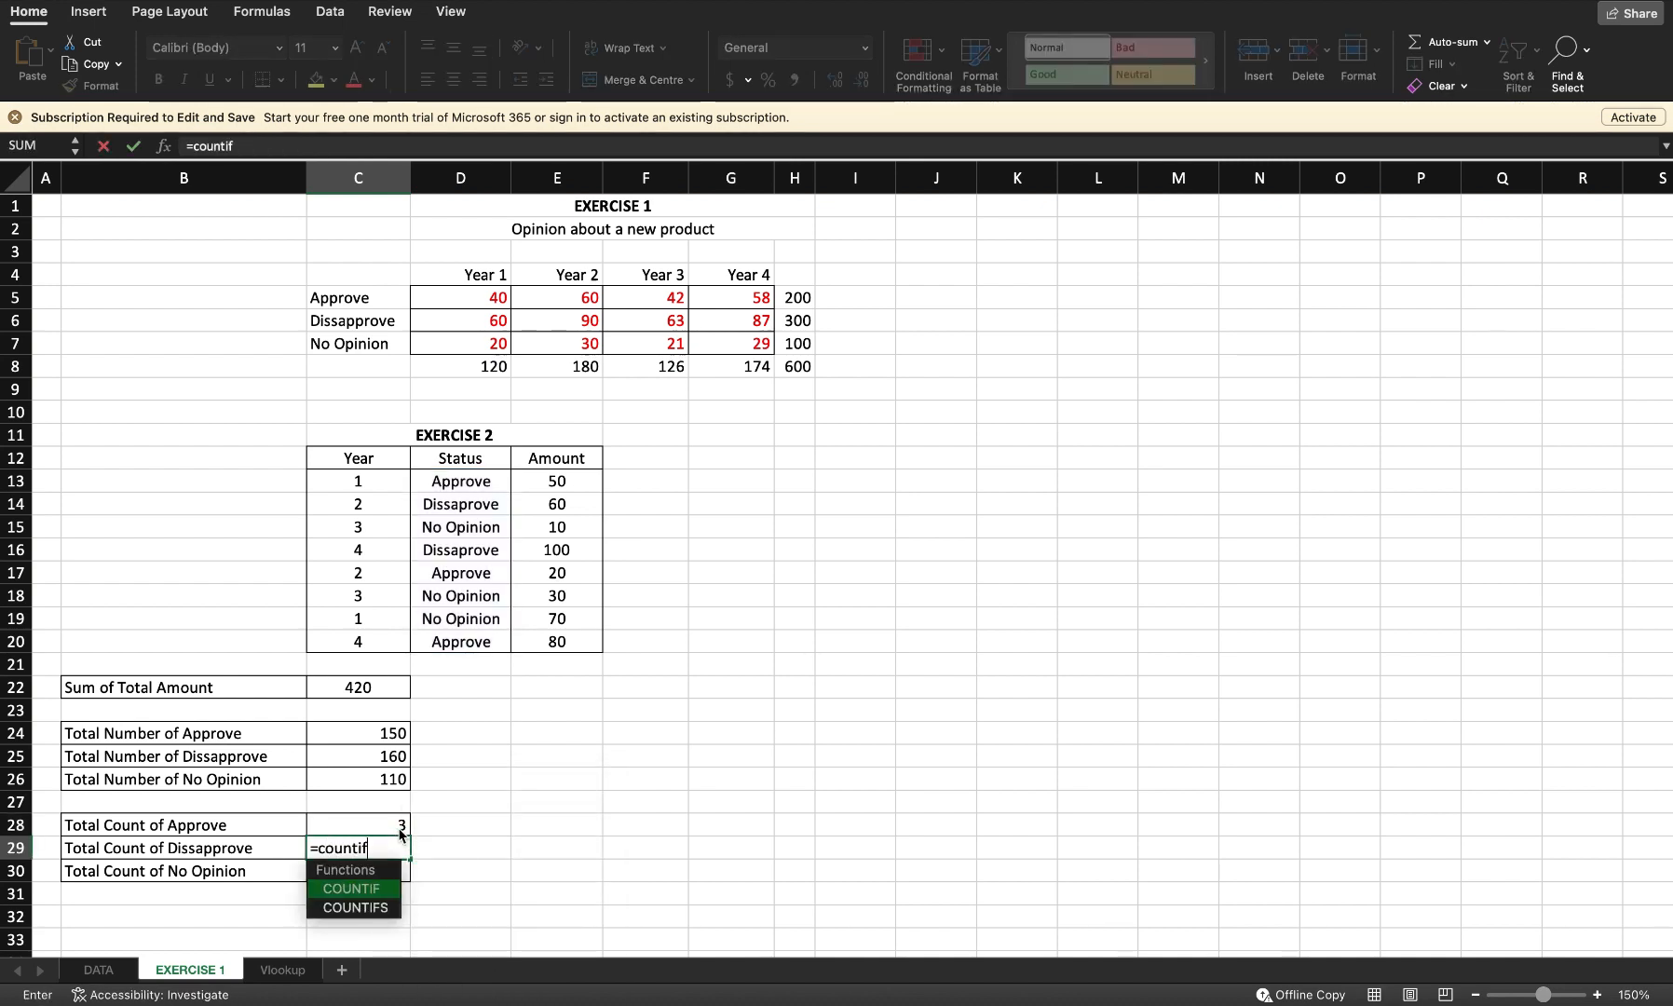
{"action": "key", "text": "Tab"}
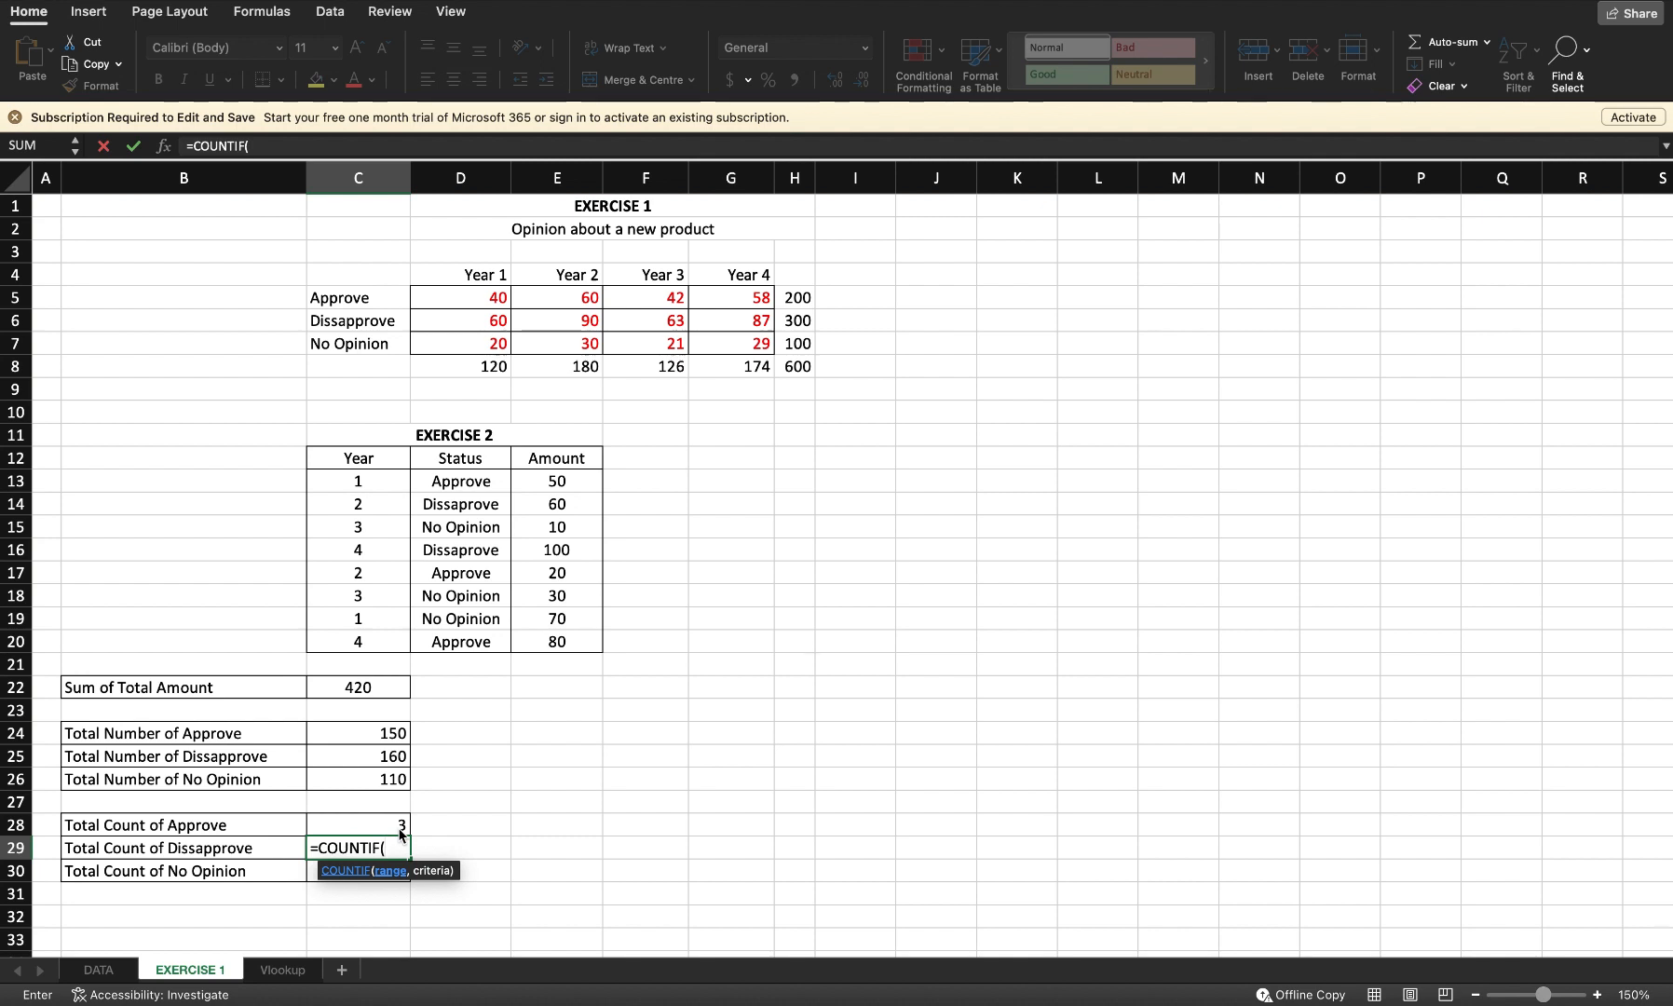
{"action": "type", "text": "d13:d2"}
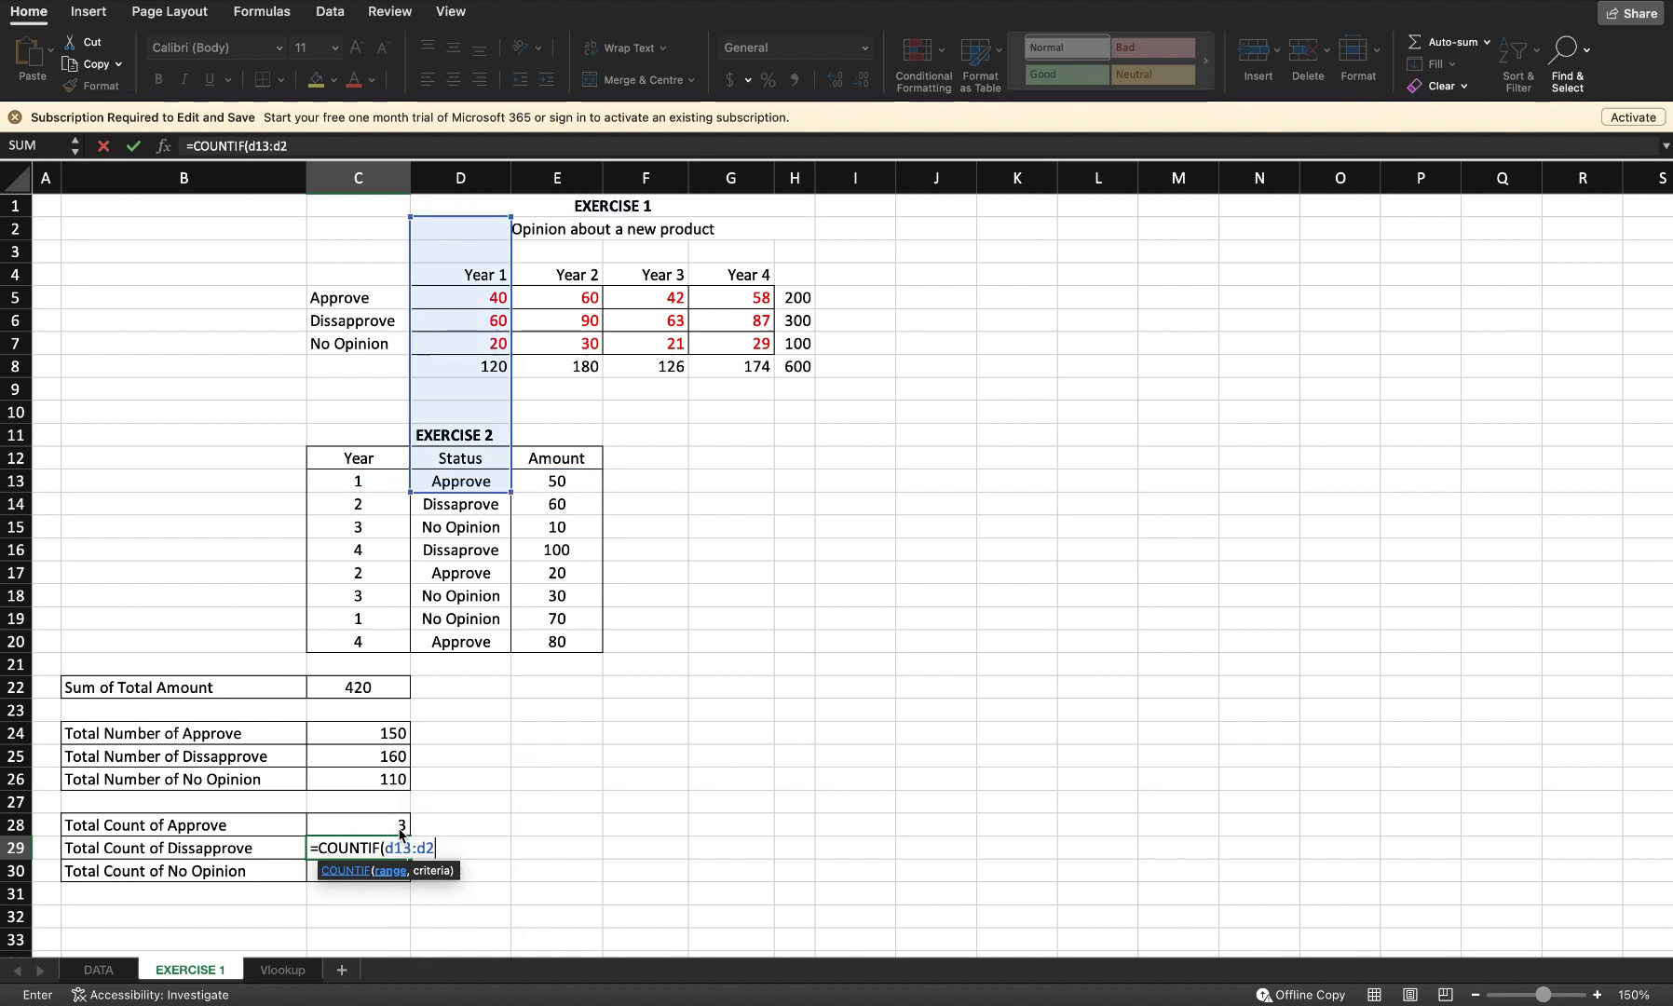
{"action": "type", "text": "0, \"Dissap"}
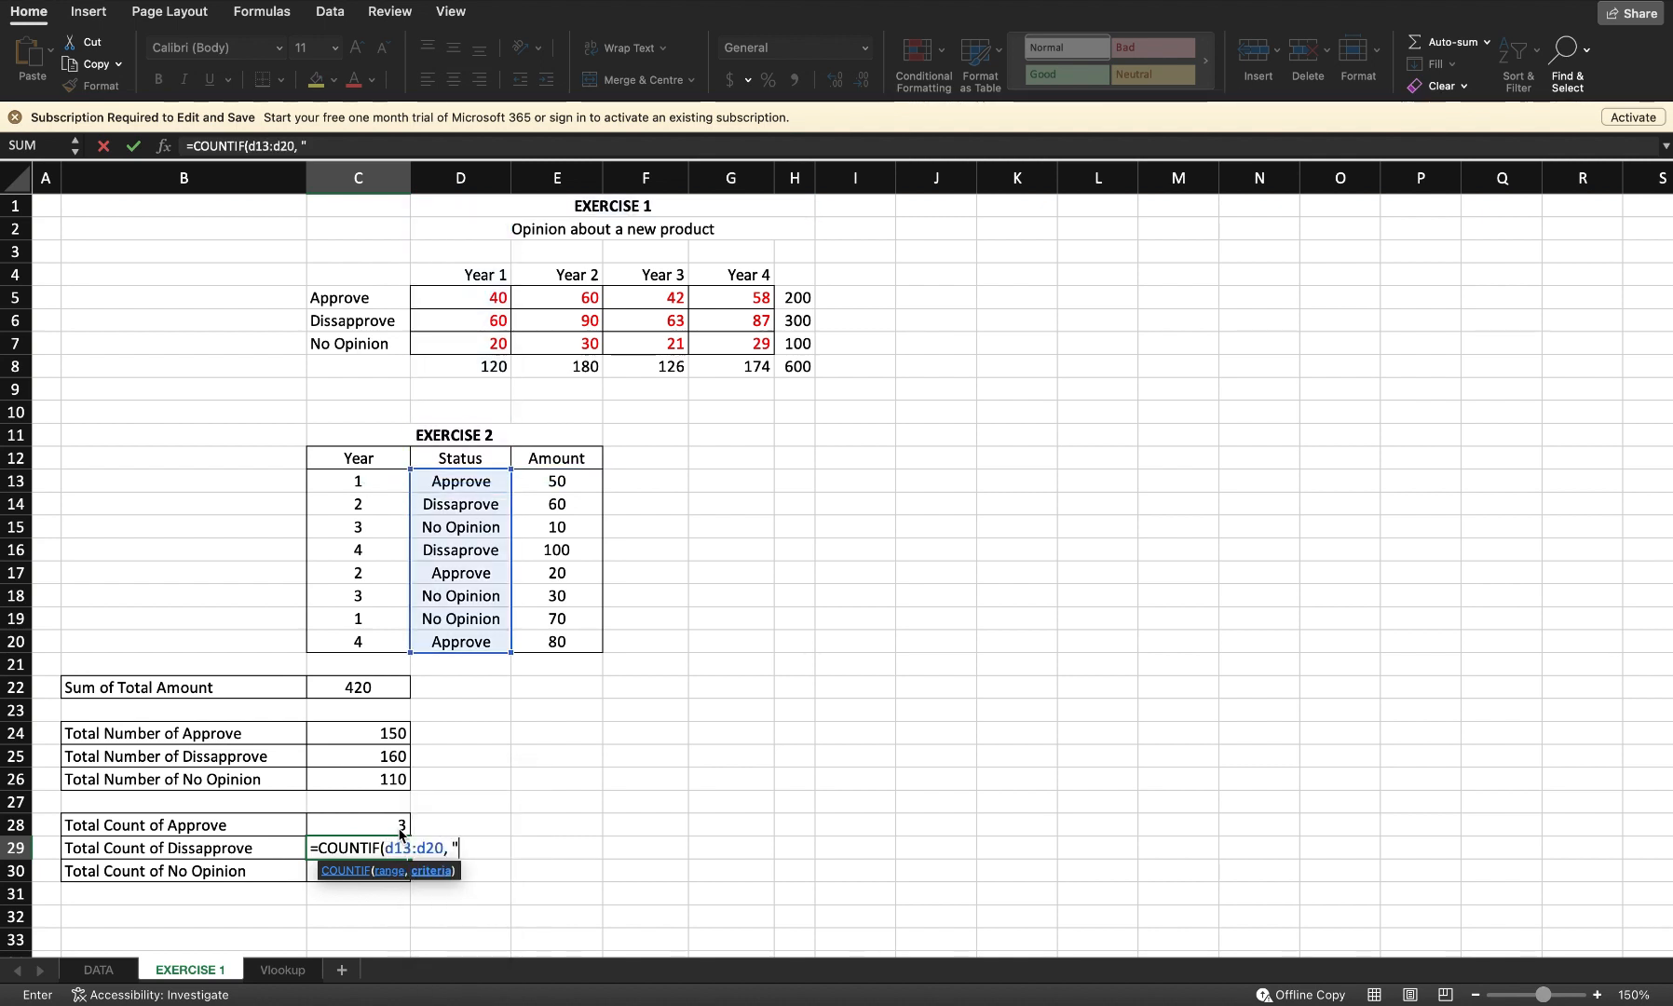
{"action": "type", "text": "rove"}
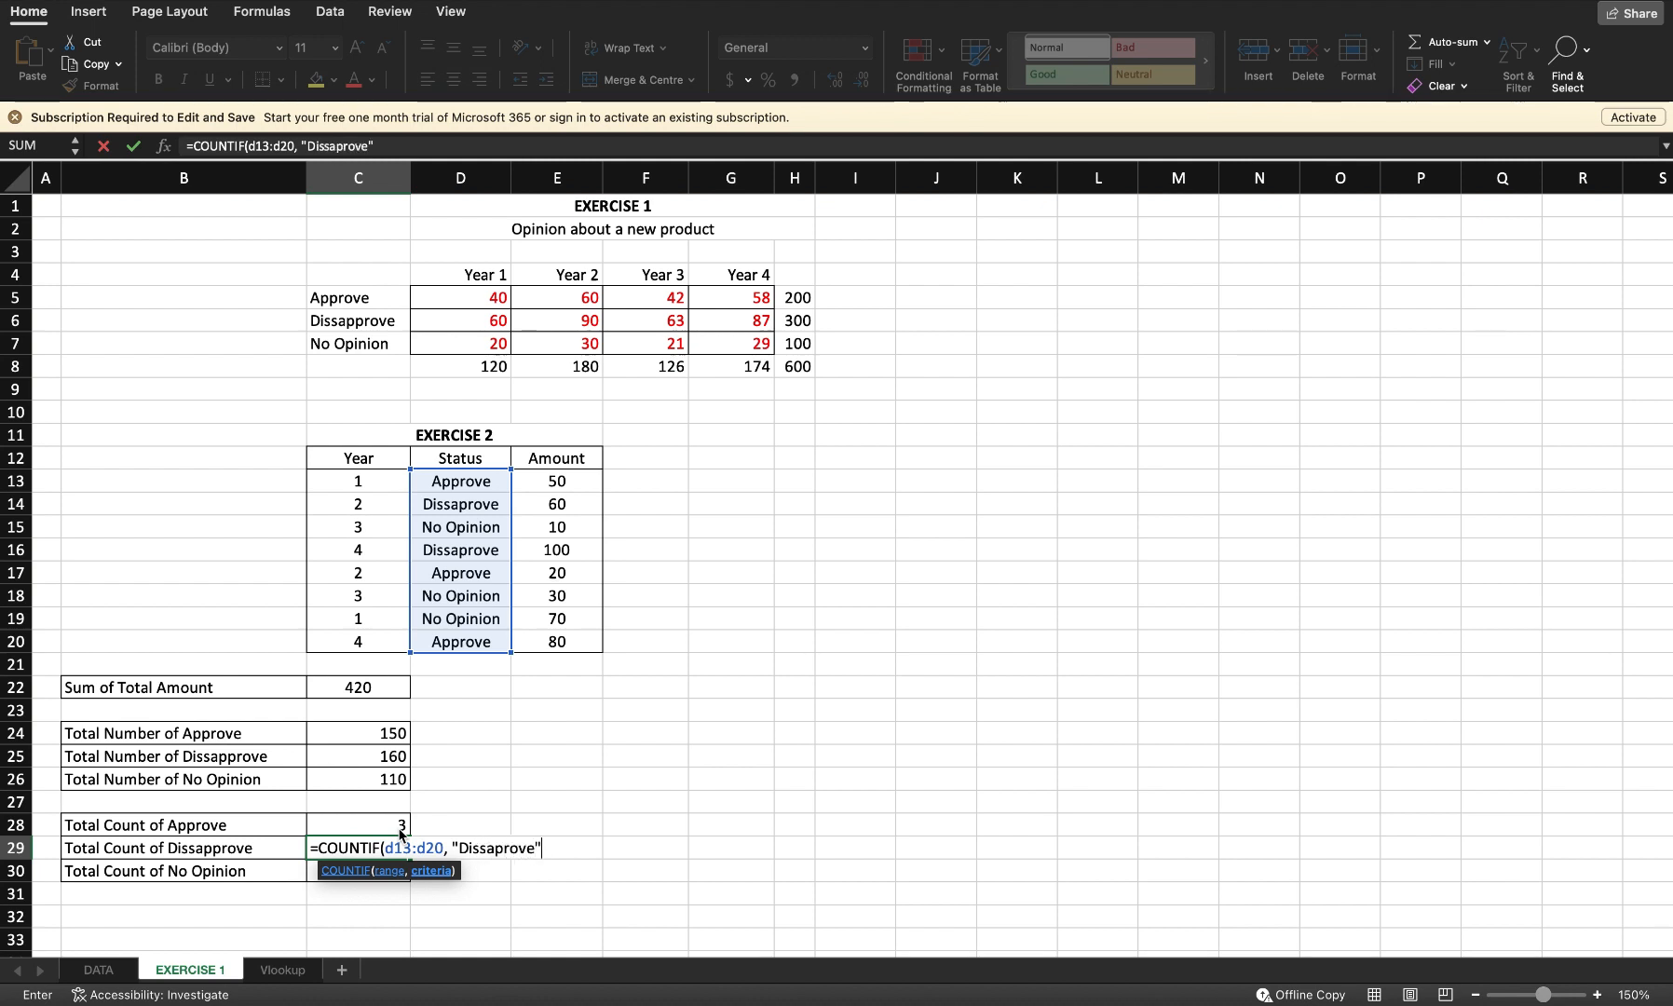
{"action": "key", "text": "Return"}
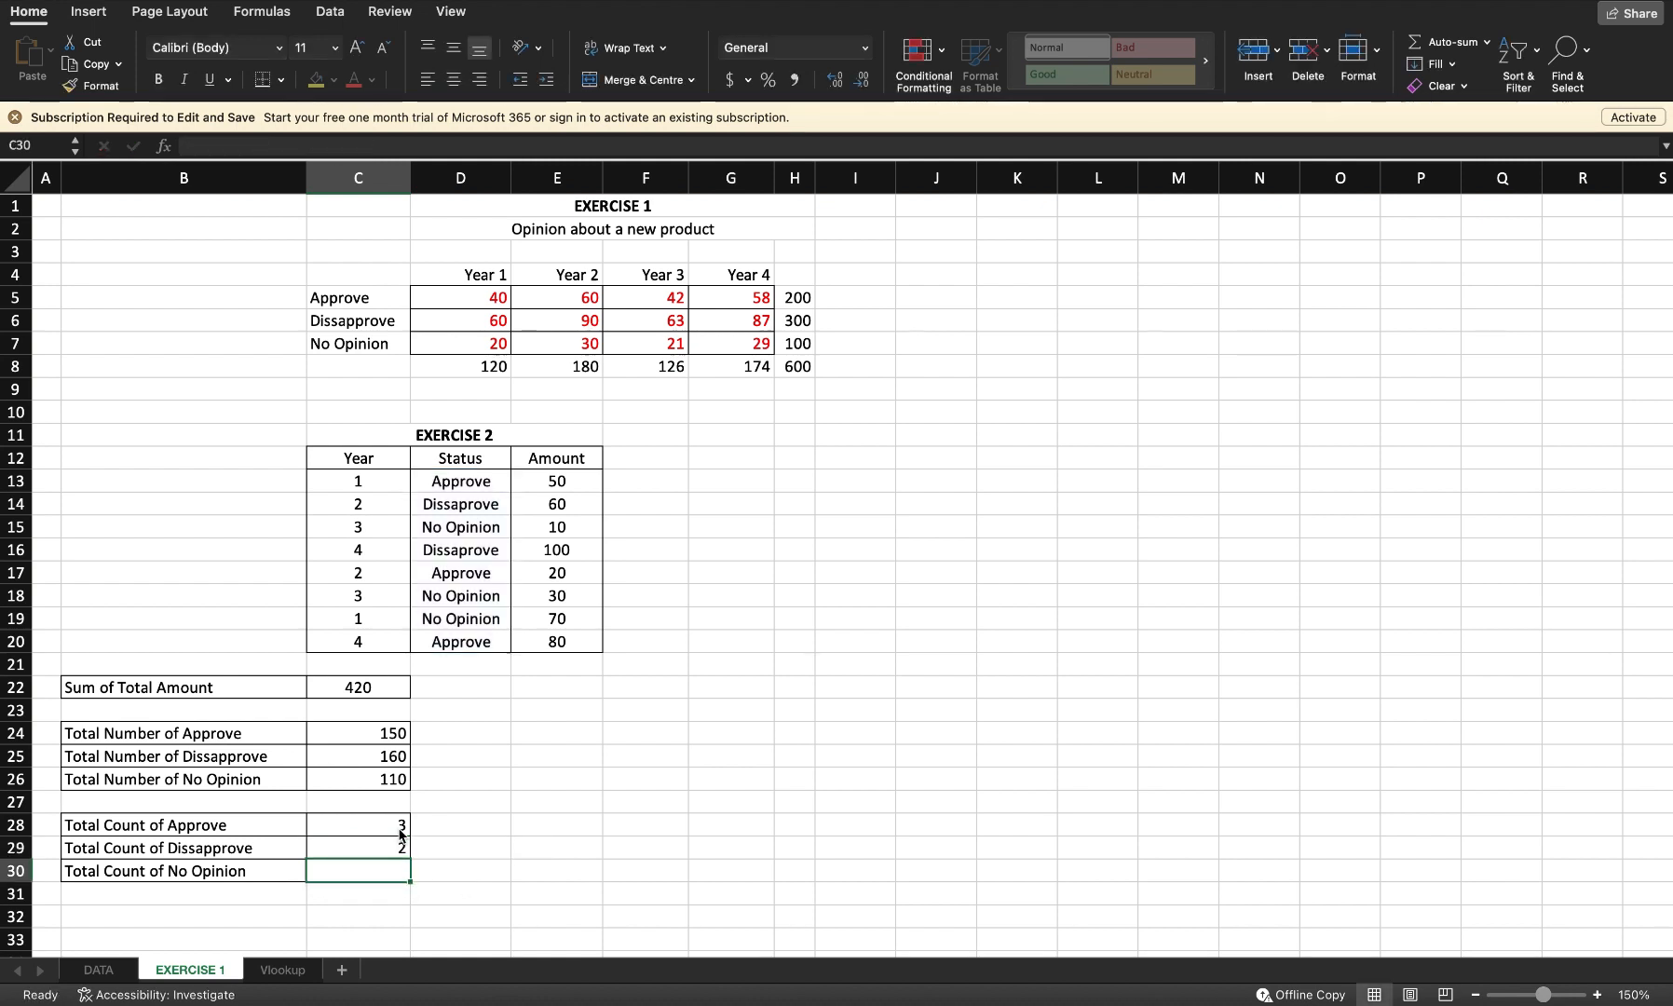
Step: Try to enter =counitif(d13:d20, "No Opinion" in the Total Count of No Opinion cell C30
{"action": "type", "text": "=counit"}
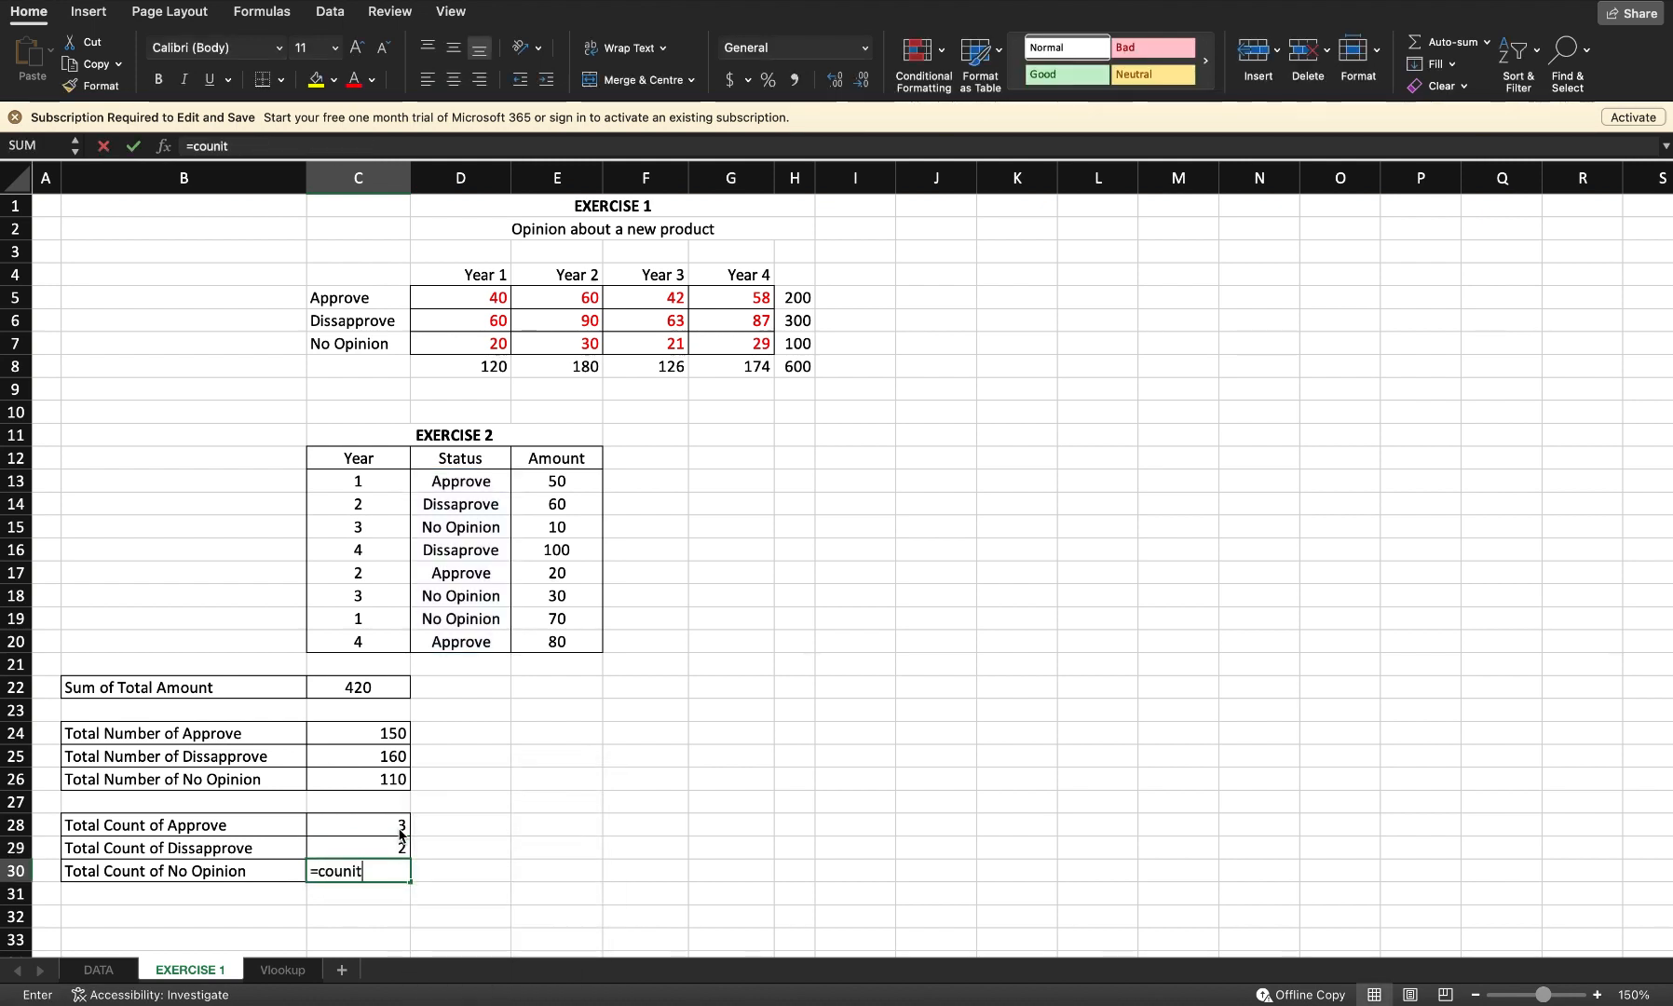
{"action": "type", "text": "if("}
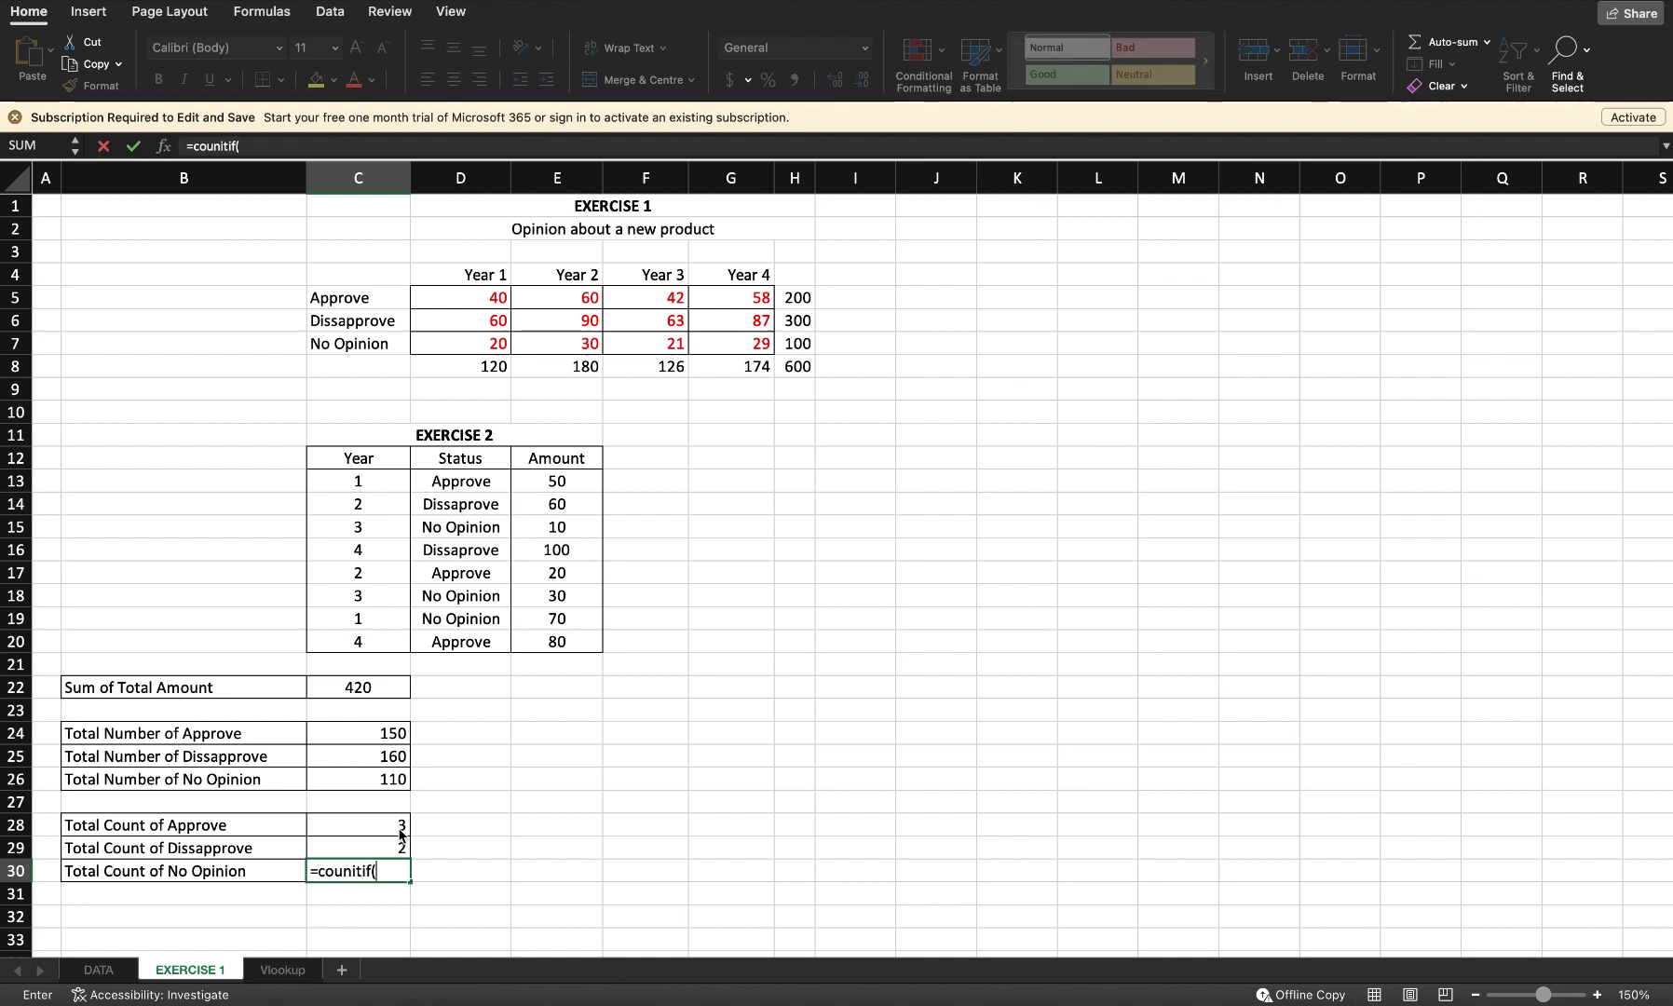
{"action": "type", "text": "d13"}
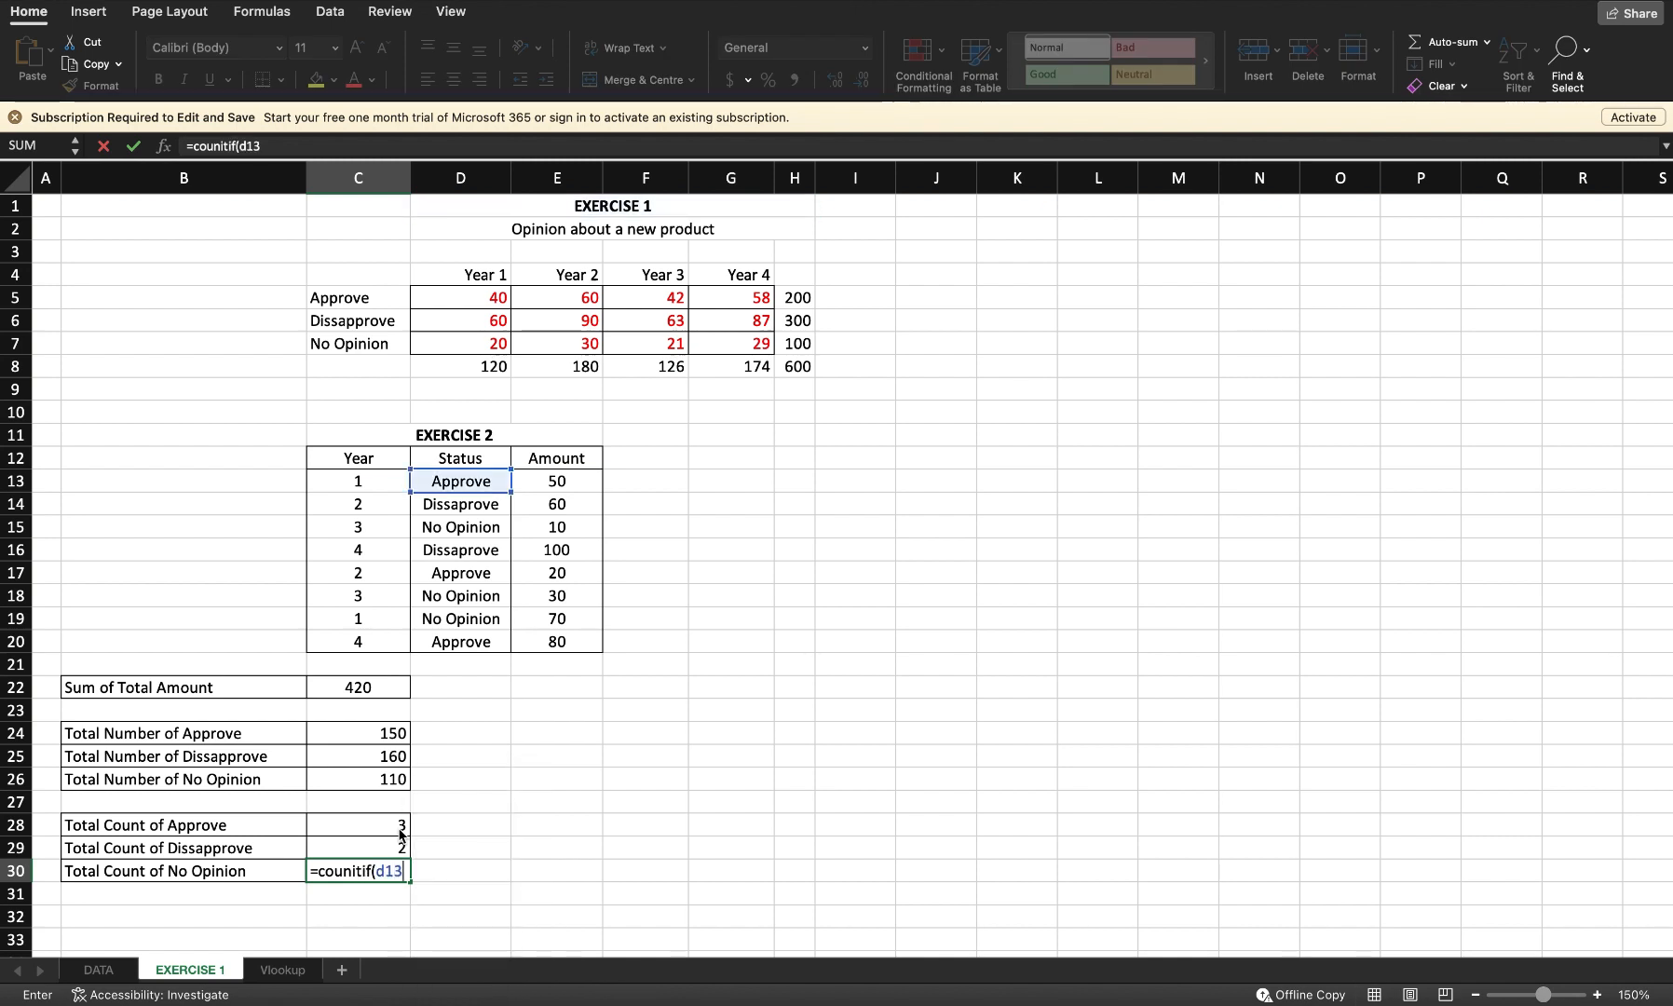
{"action": "type", "text": ":d20"}
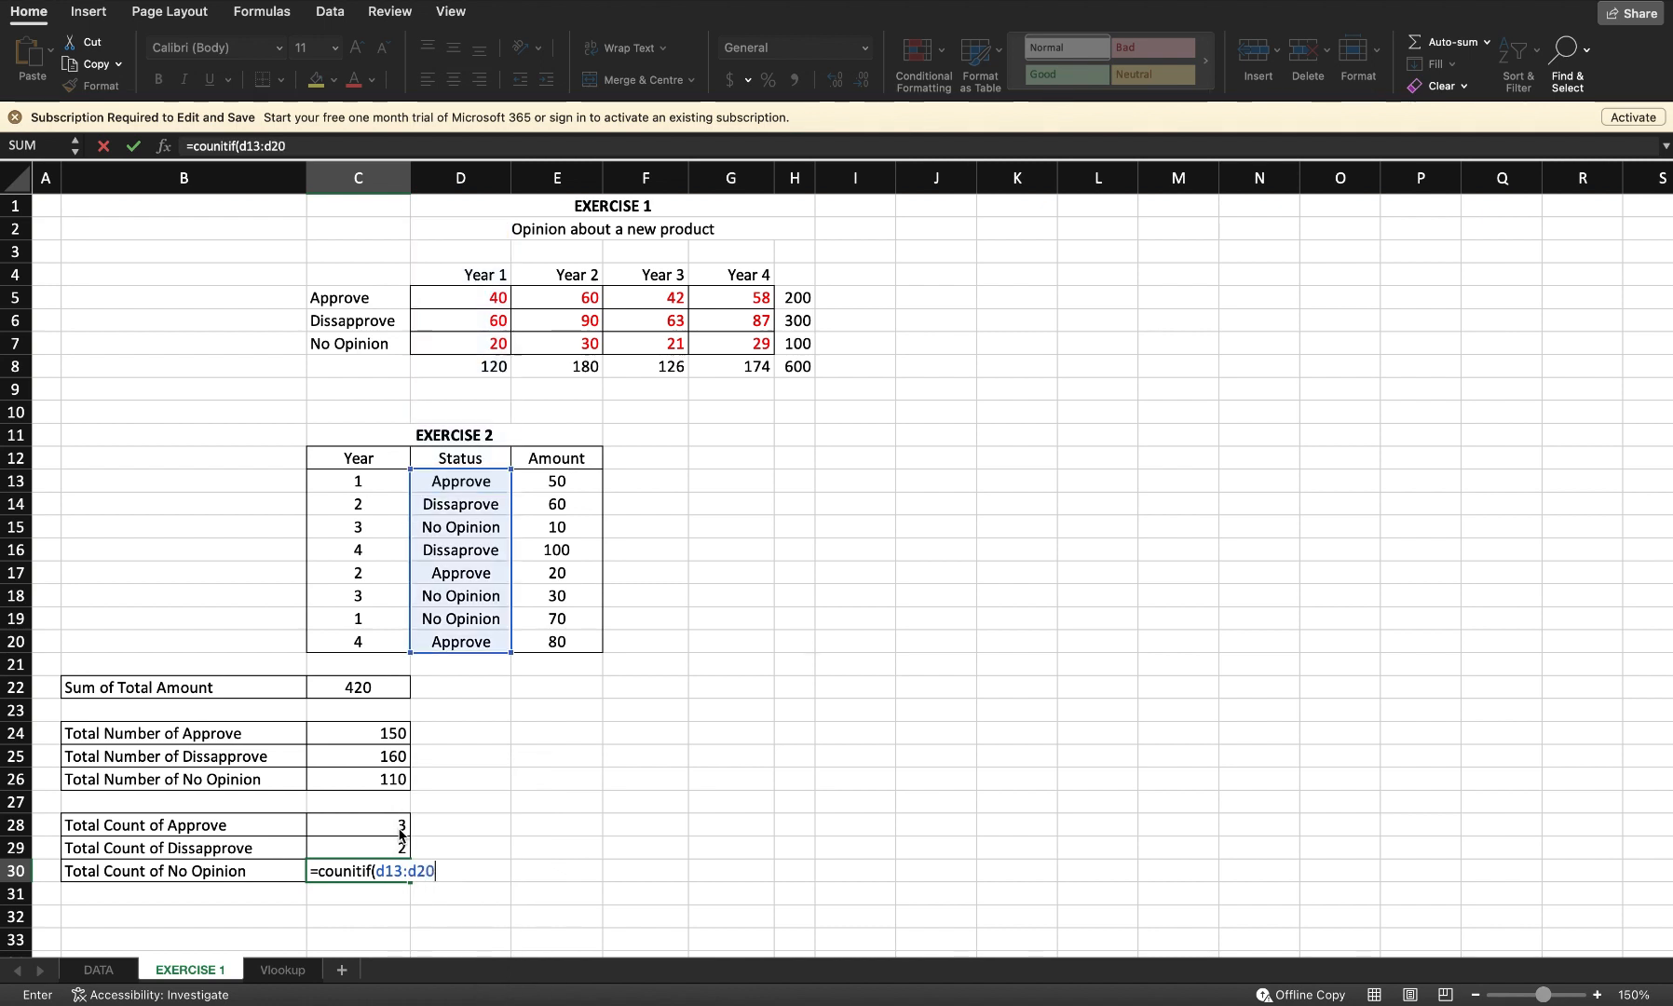
{"action": "type", "text": ", \"No Opinion\""}
{"action": "key", "text": "Return"}
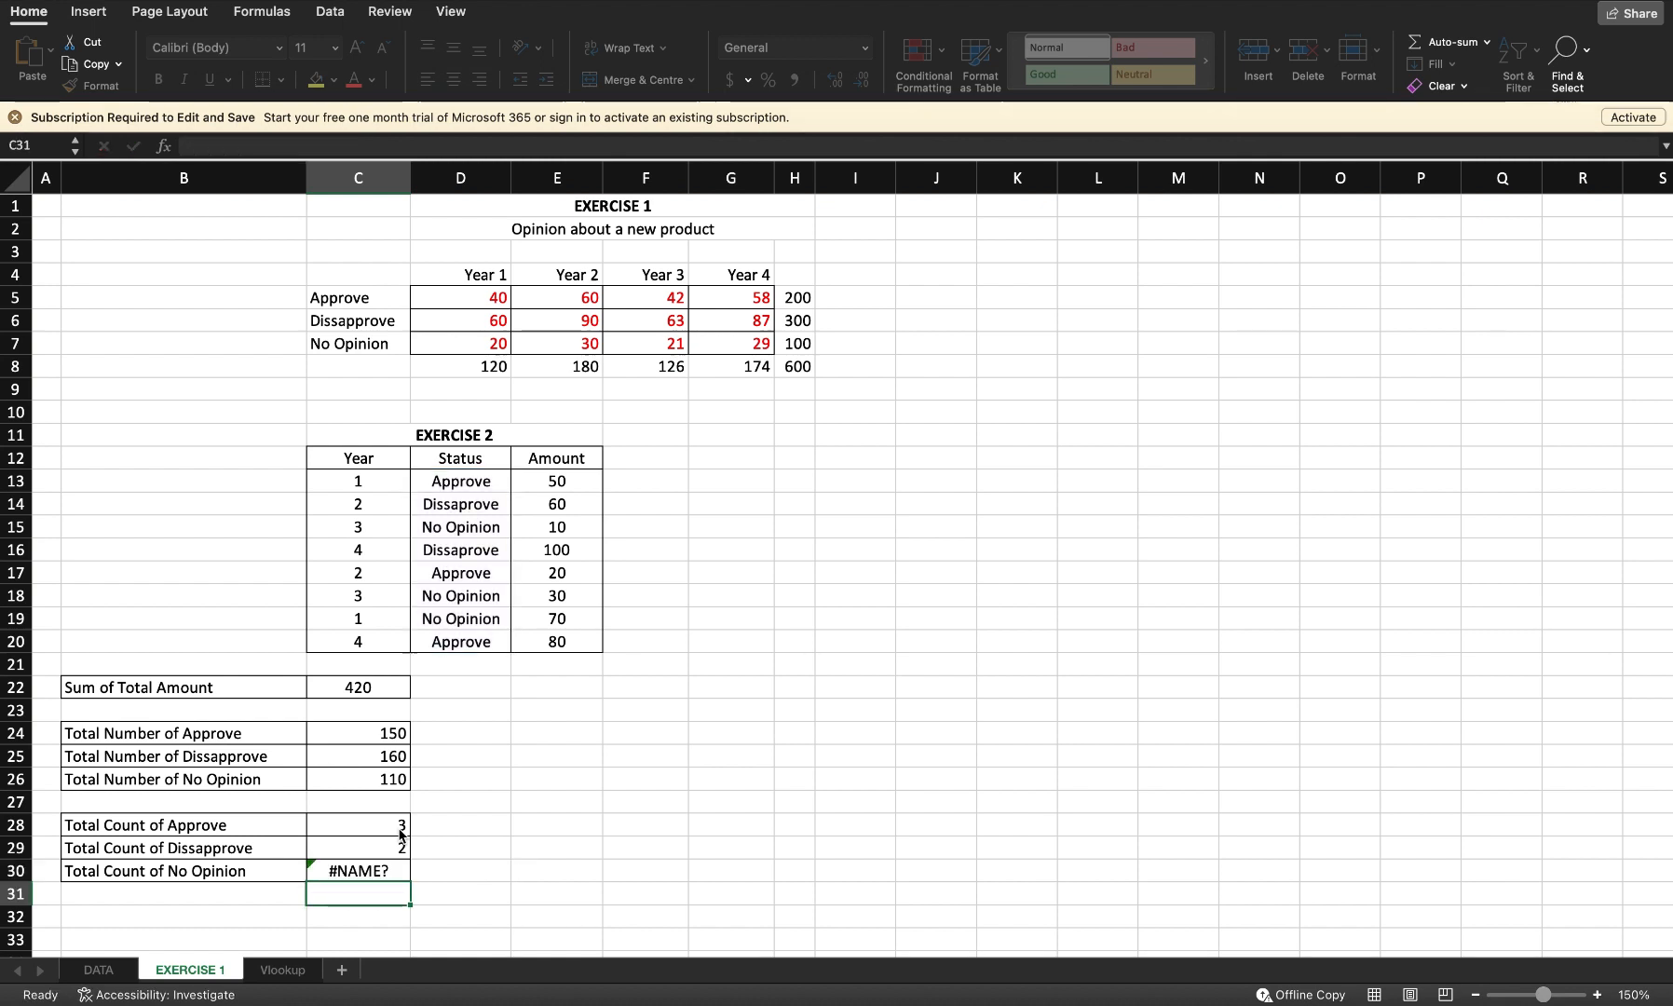
Step: Re-enter C30 as =countif(D13:d20, "No Opinion") for the Total Count of No Opinion
{"action": "key", "text": "Up"}
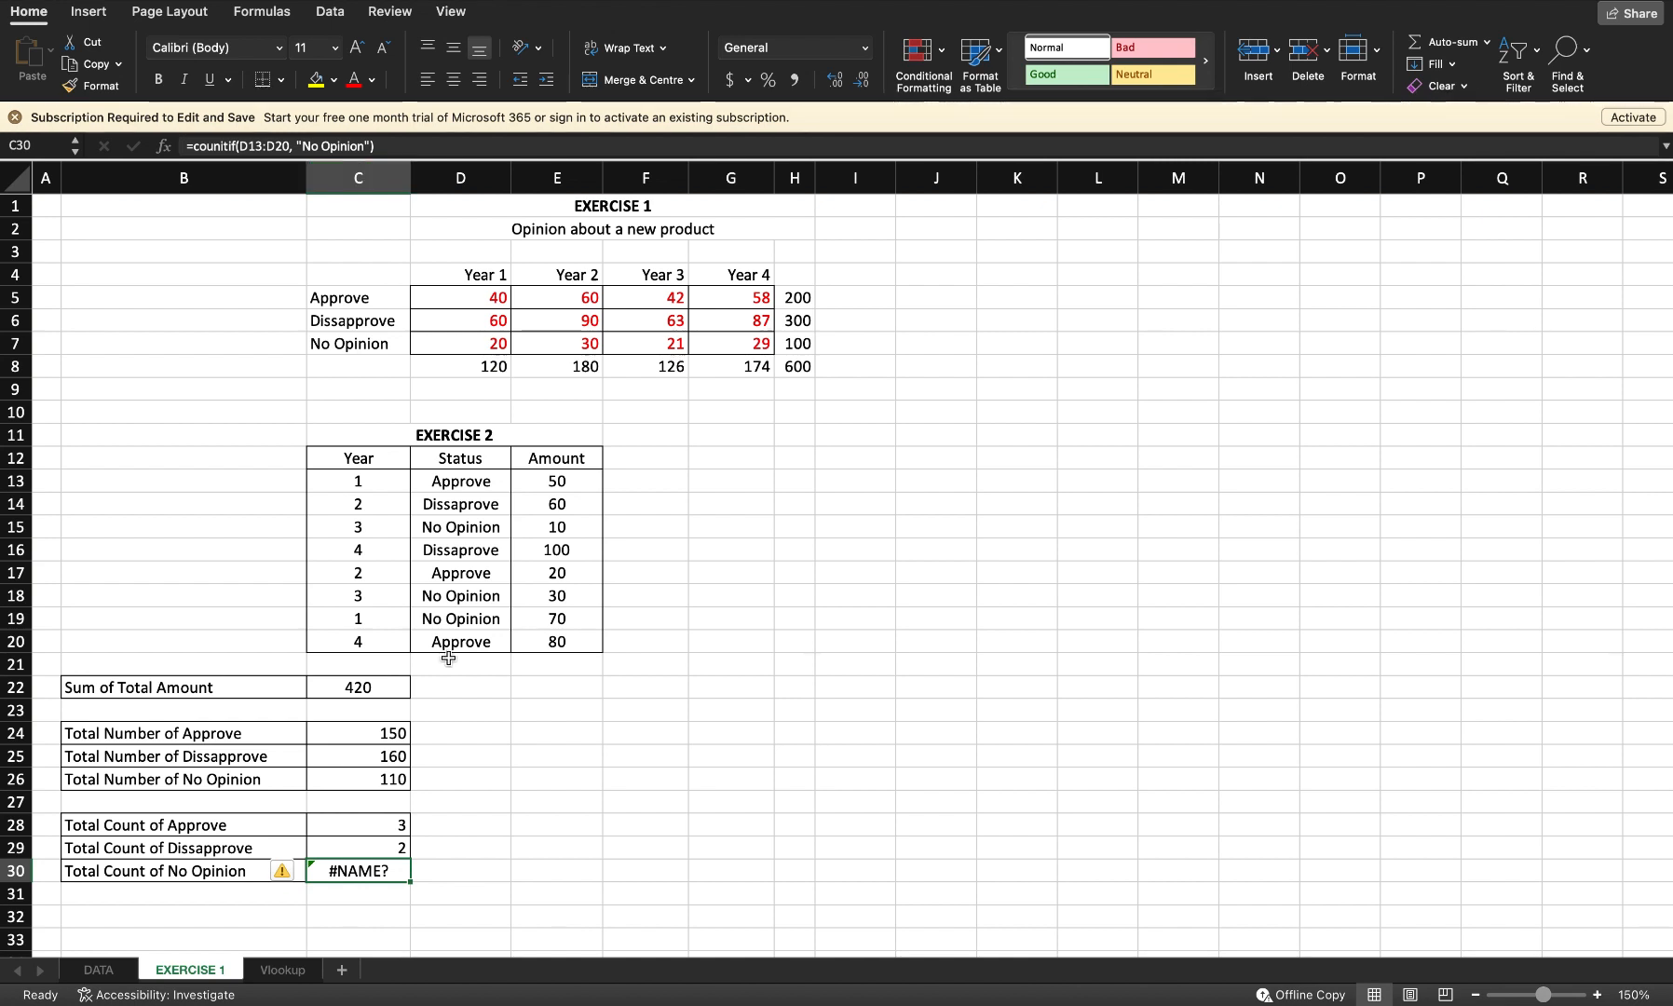
{"action": "type", "text": "=countif"}
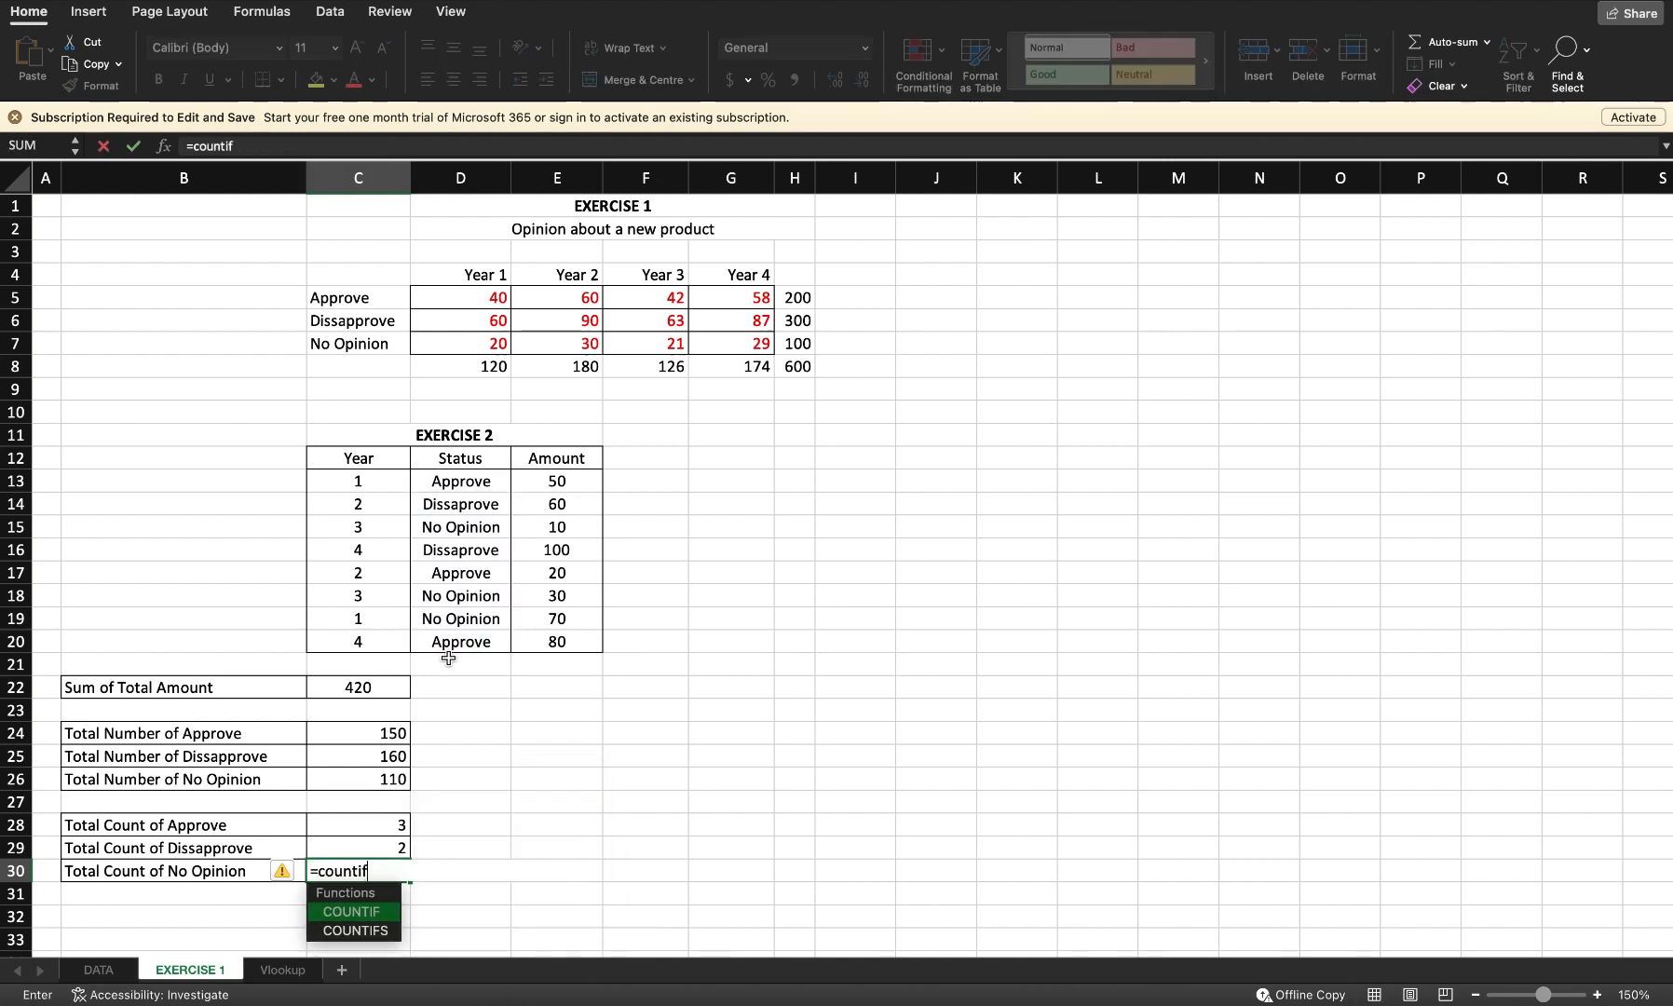
{"action": "type", "text": "(D"}
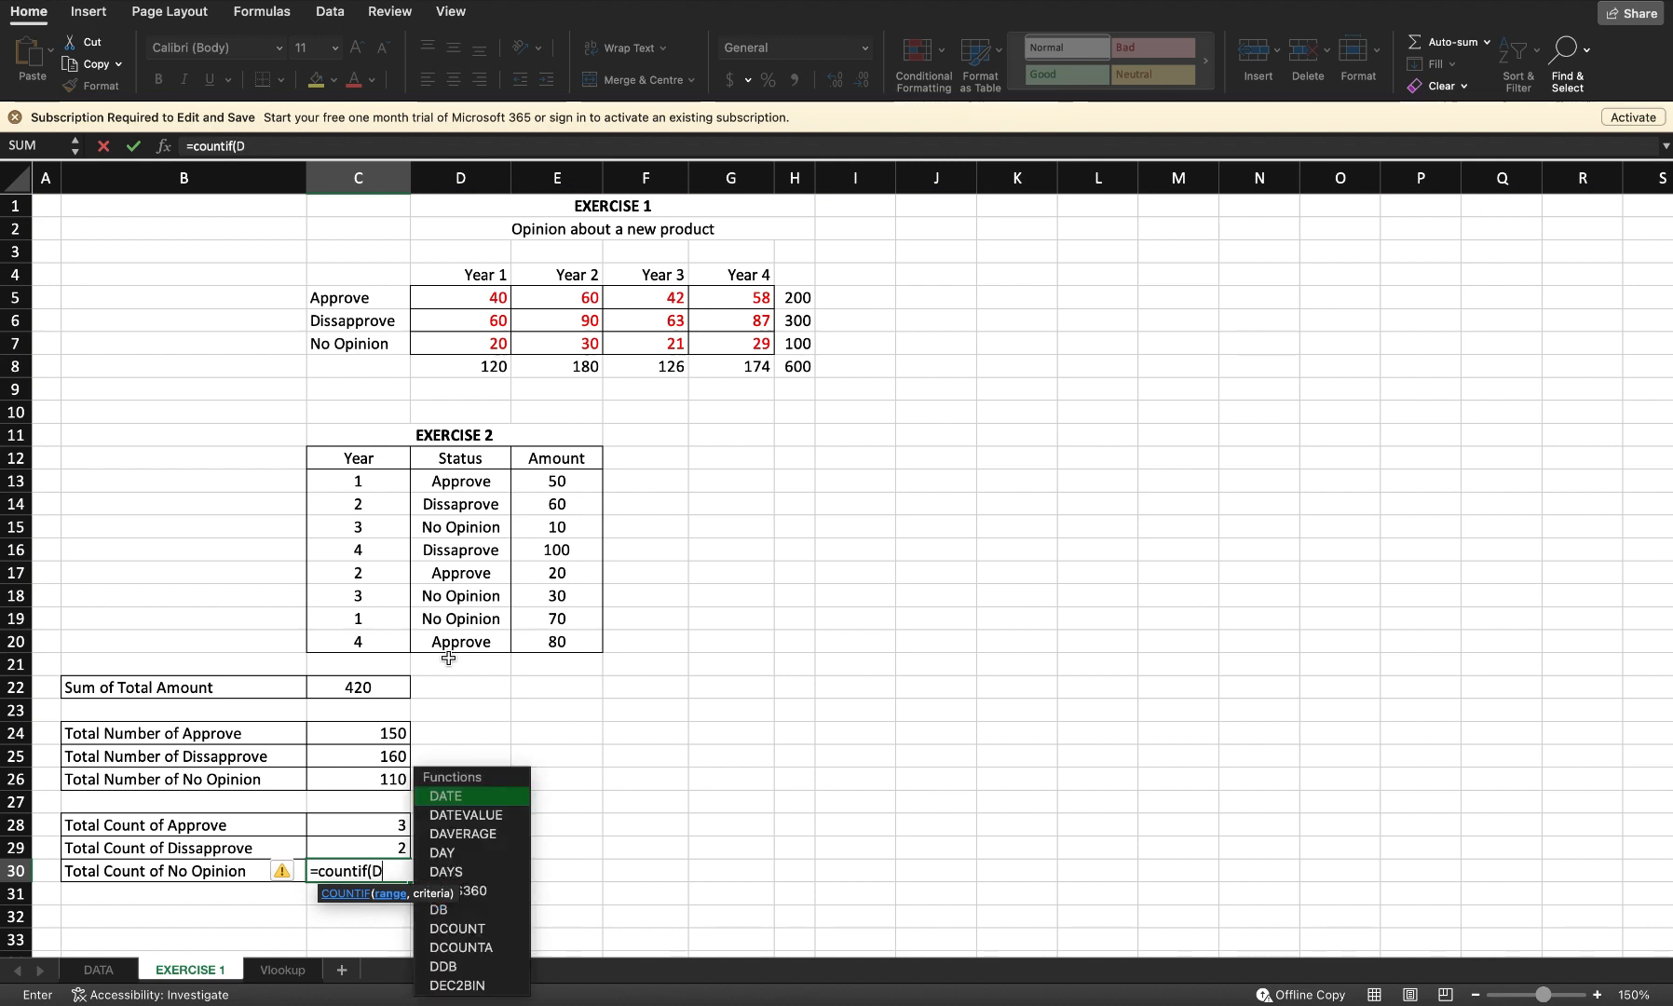
{"action": "type", "text": "13:d2"}
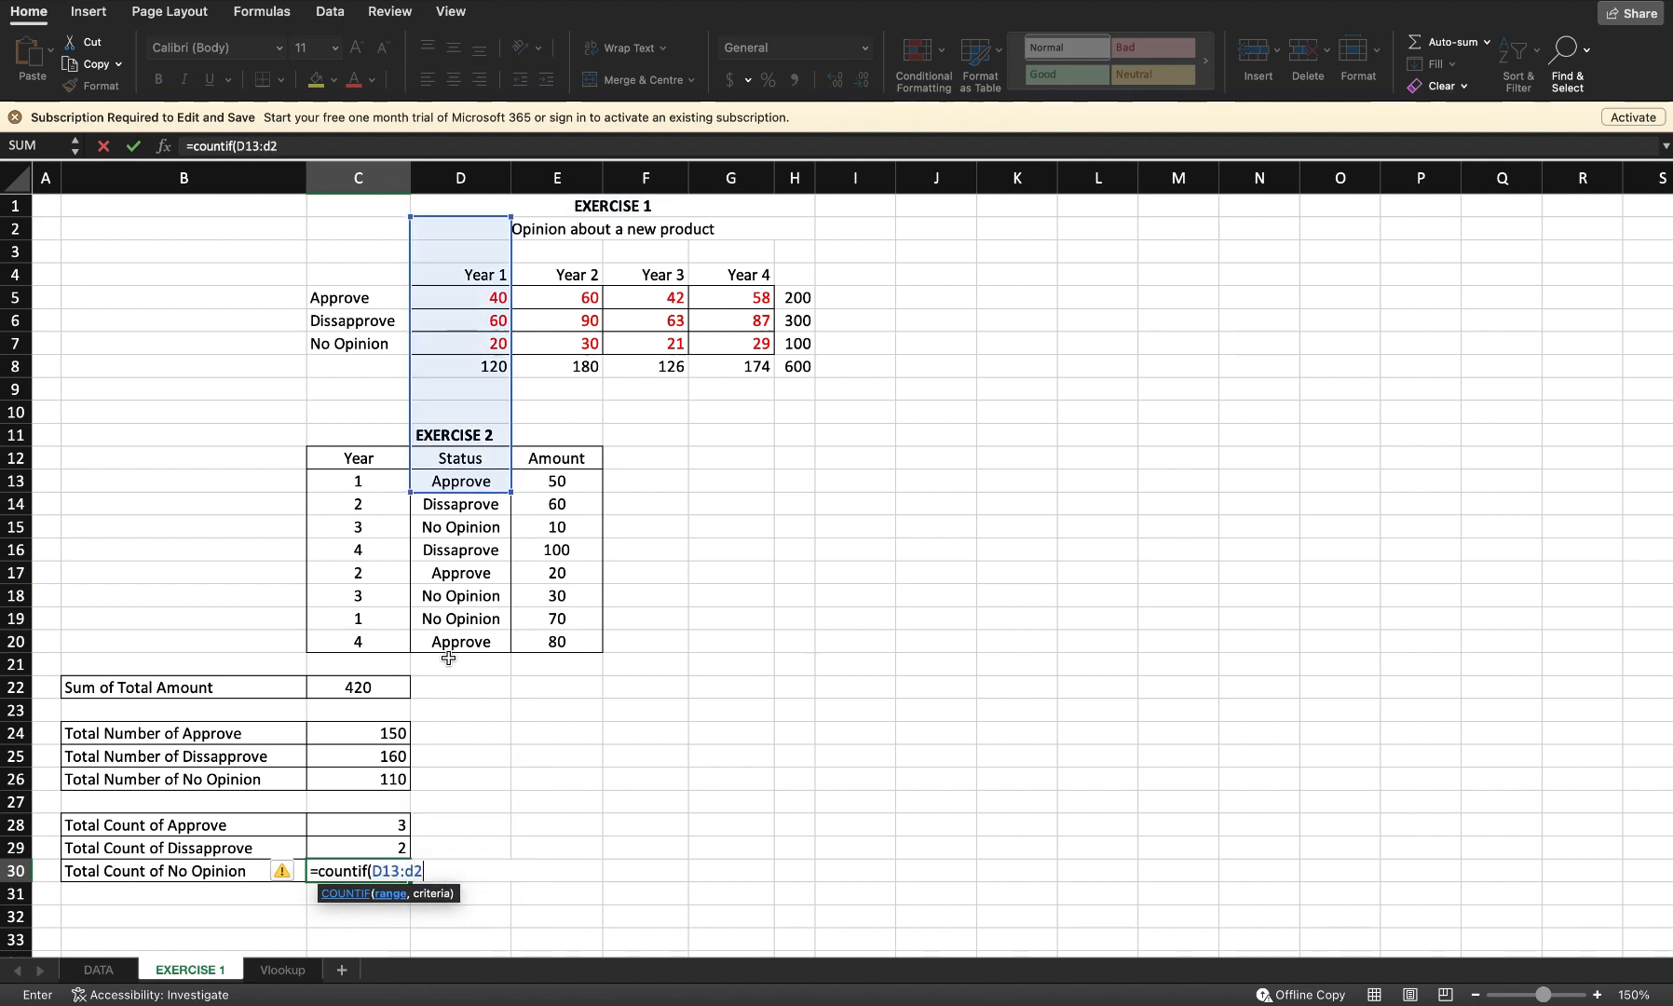
{"action": "type", "text": "0, \"No"}
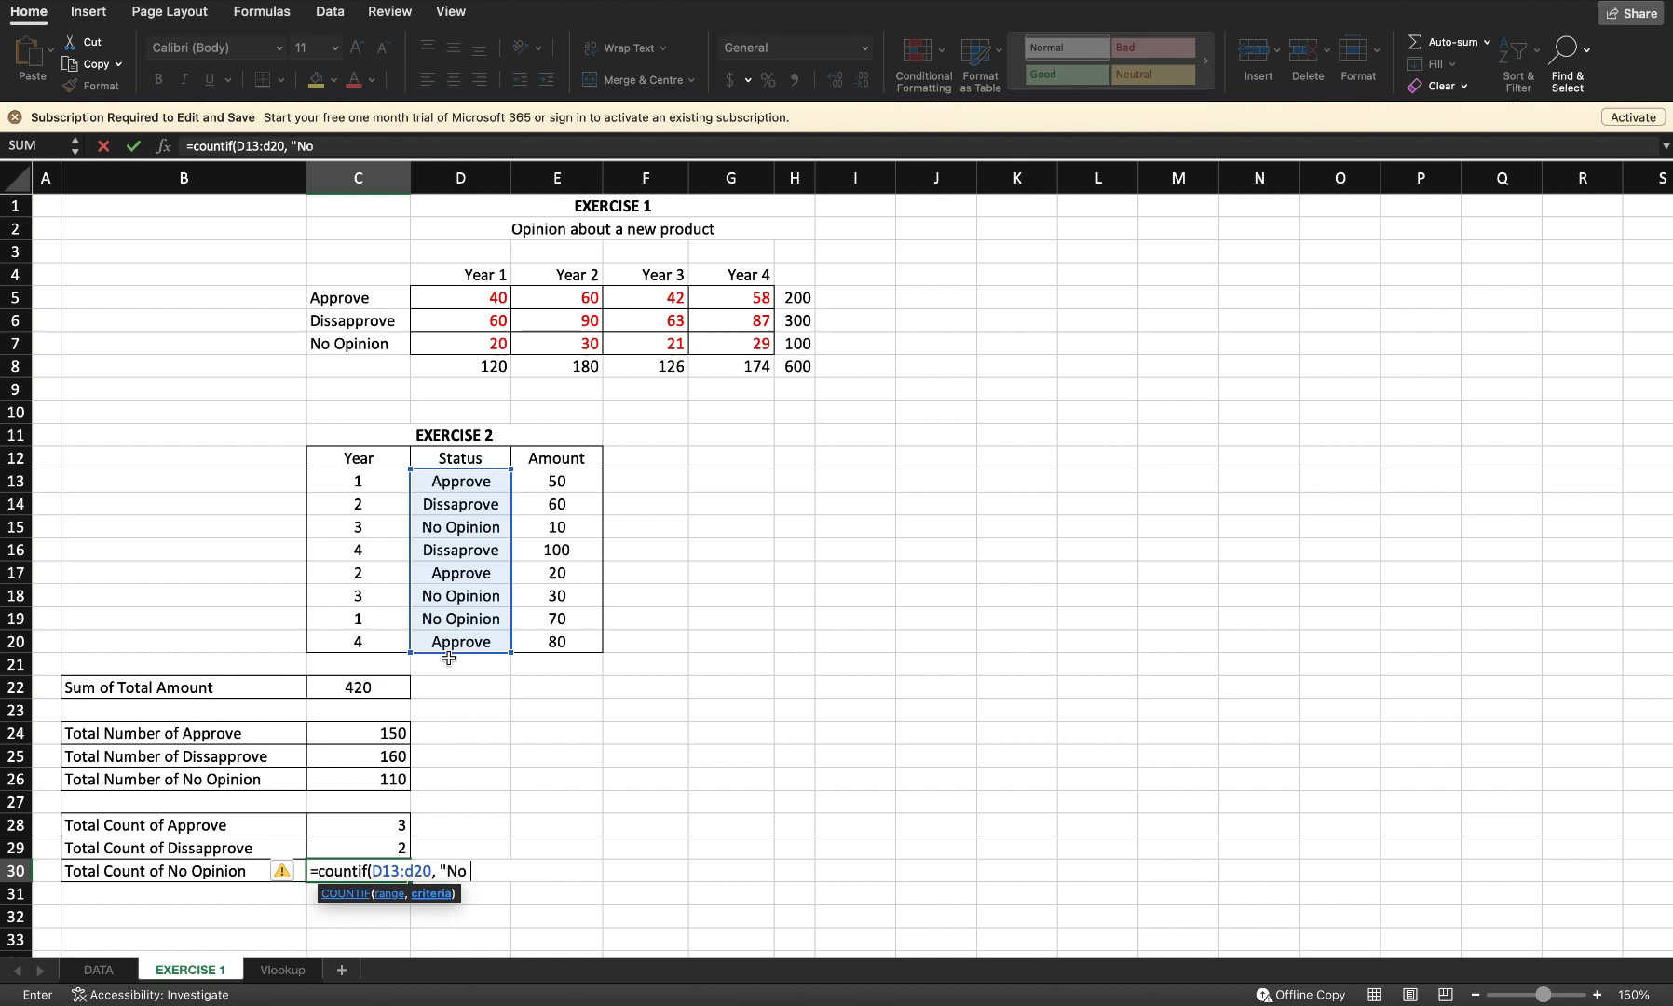
{"action": "type", "text": " Opinio"}
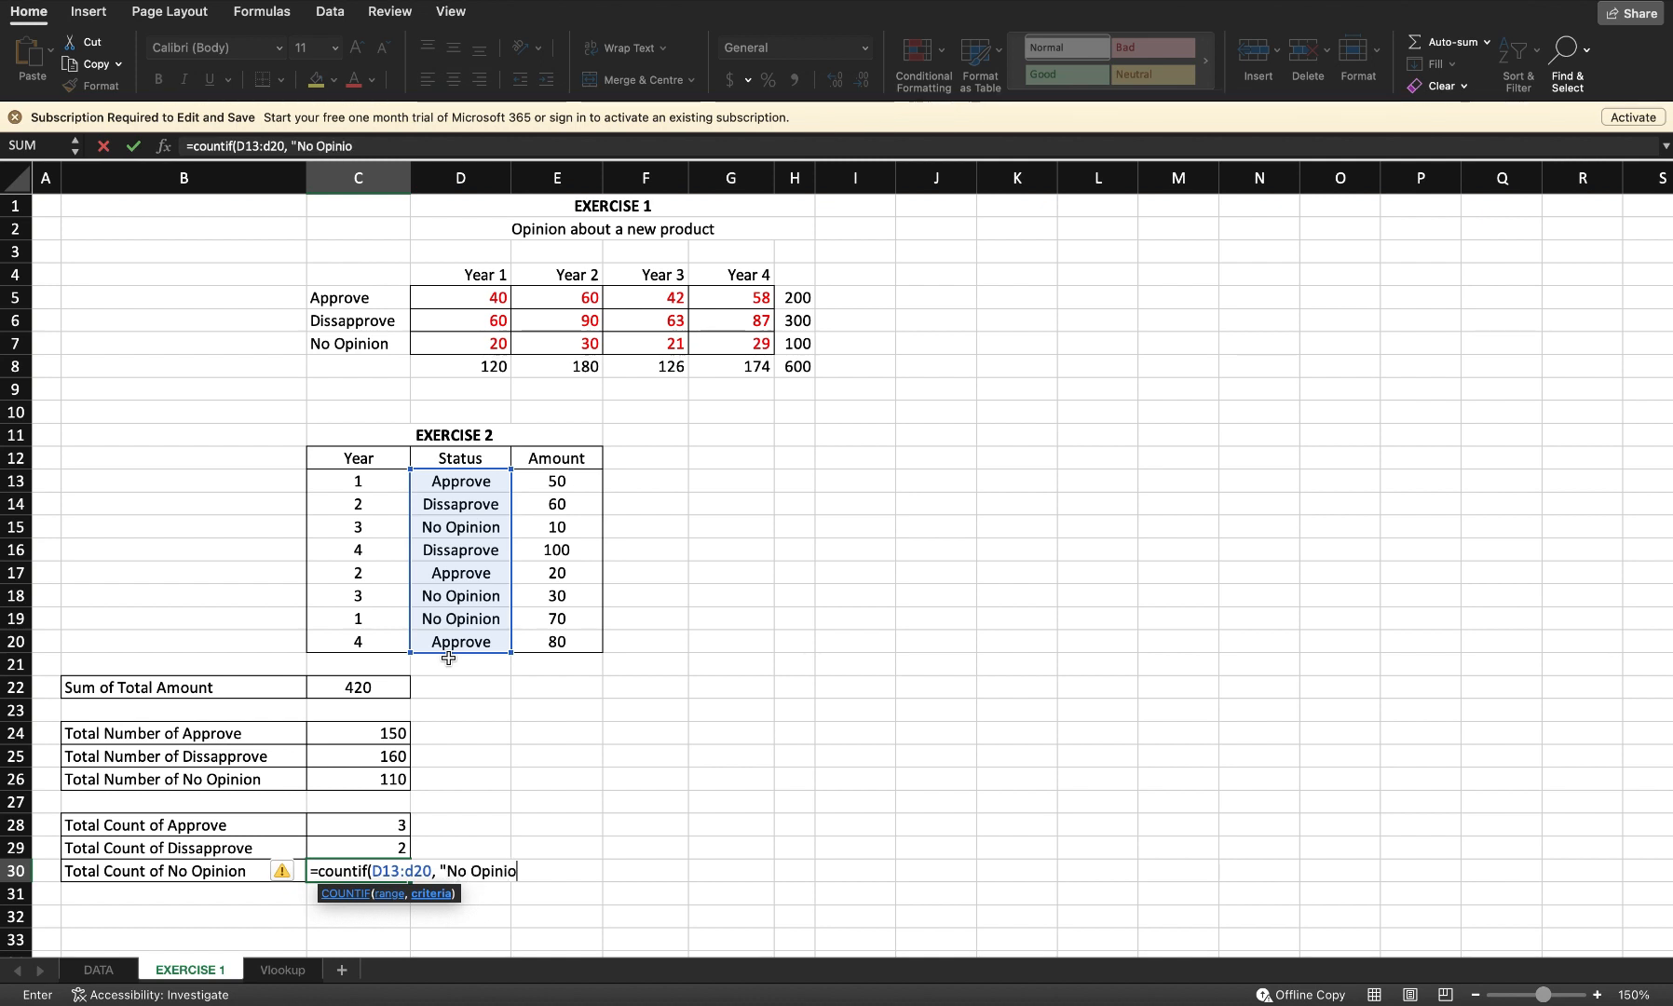
{"action": "type", "text": "n\")"}
{"action": "key", "text": "Return"}
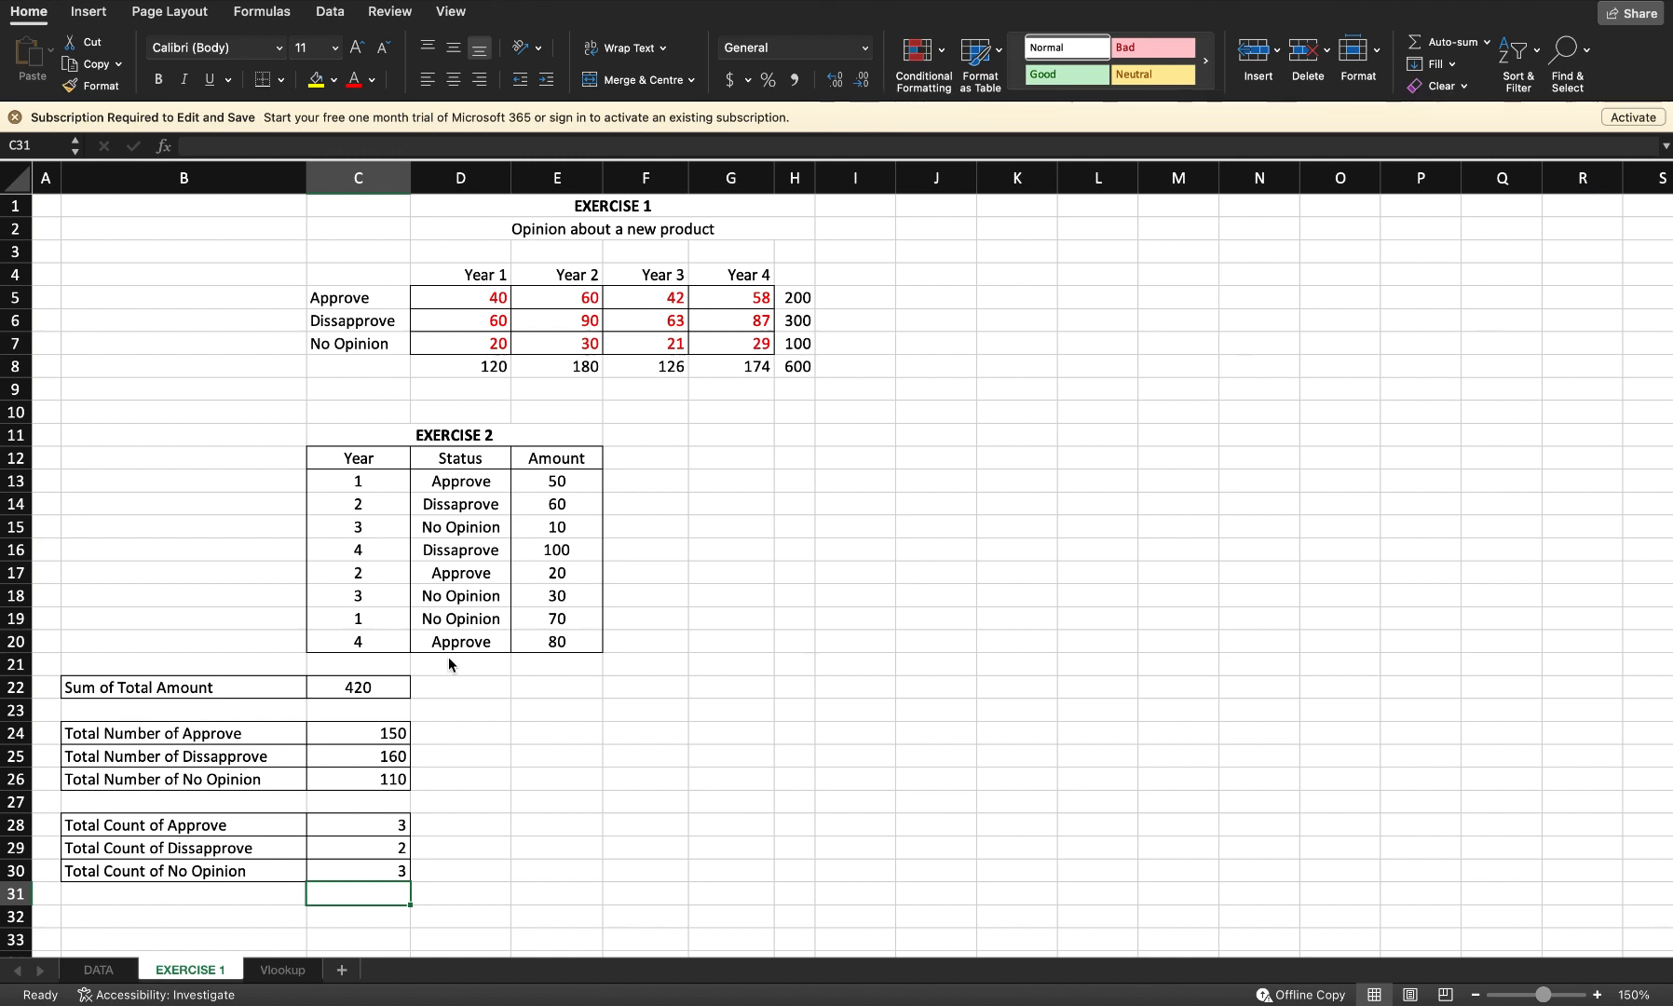
Step: Switch to the Vlookup sheet and zoom it to 140%
{"action": "left_click", "coordinate": [284, 974]}
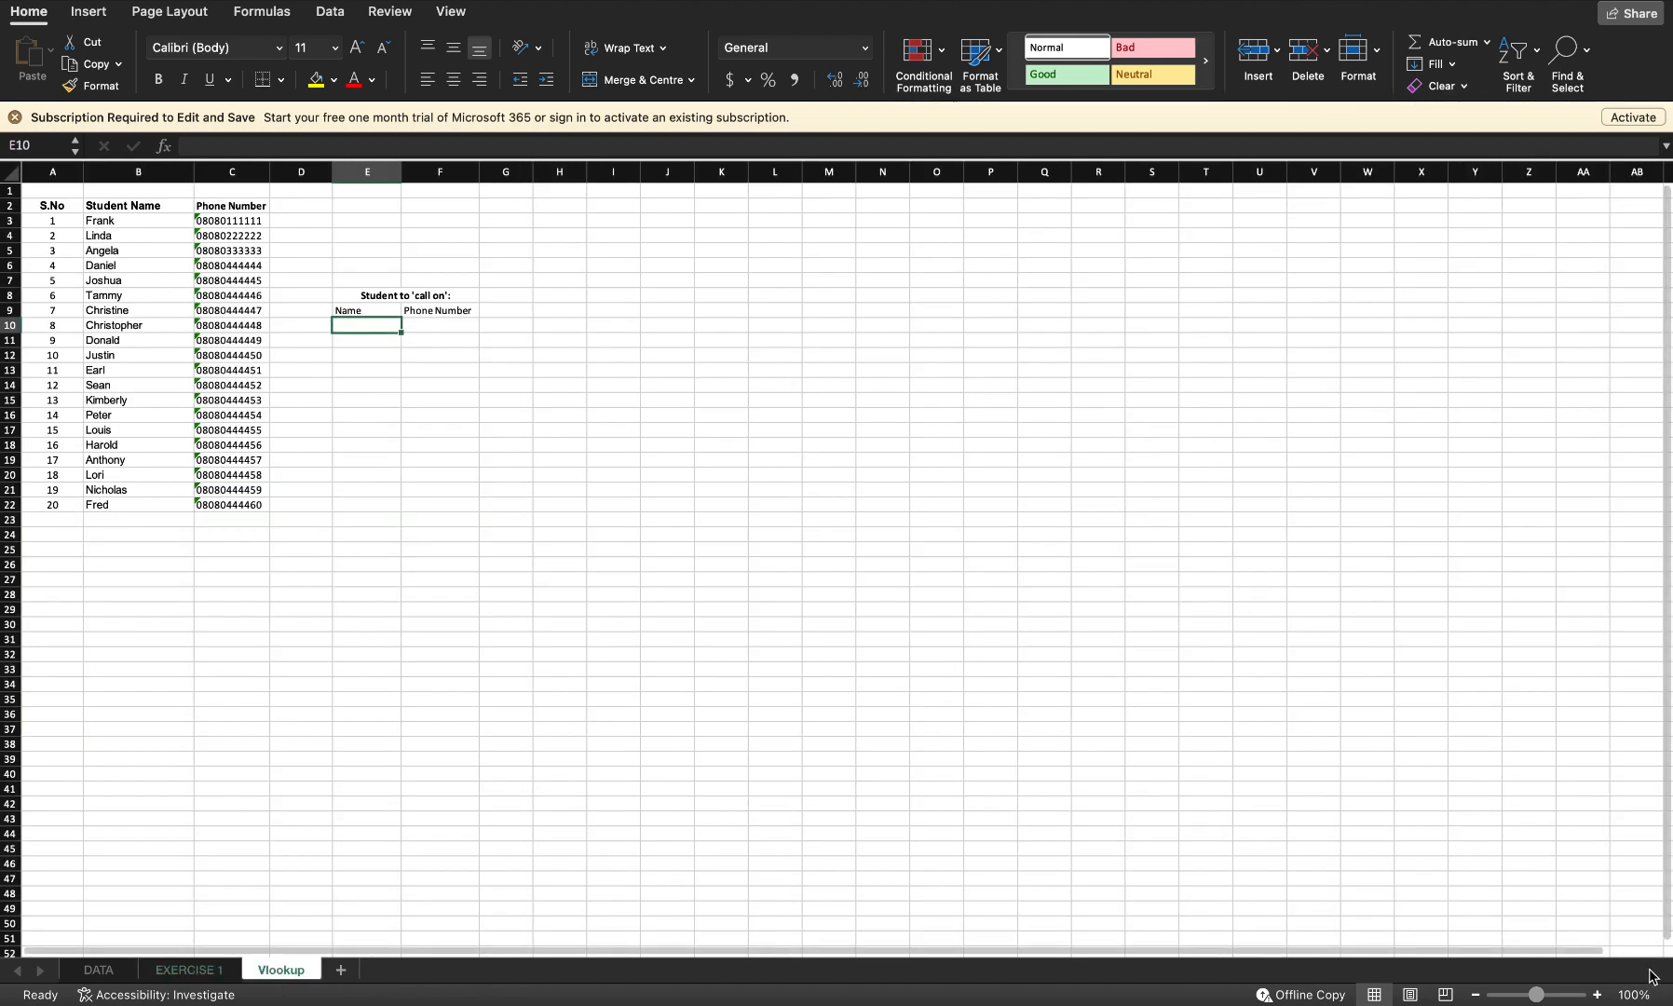
{"action": "left_click", "coordinate": [1597, 995]}
{"action": "left_click", "coordinate": [1597, 995]}
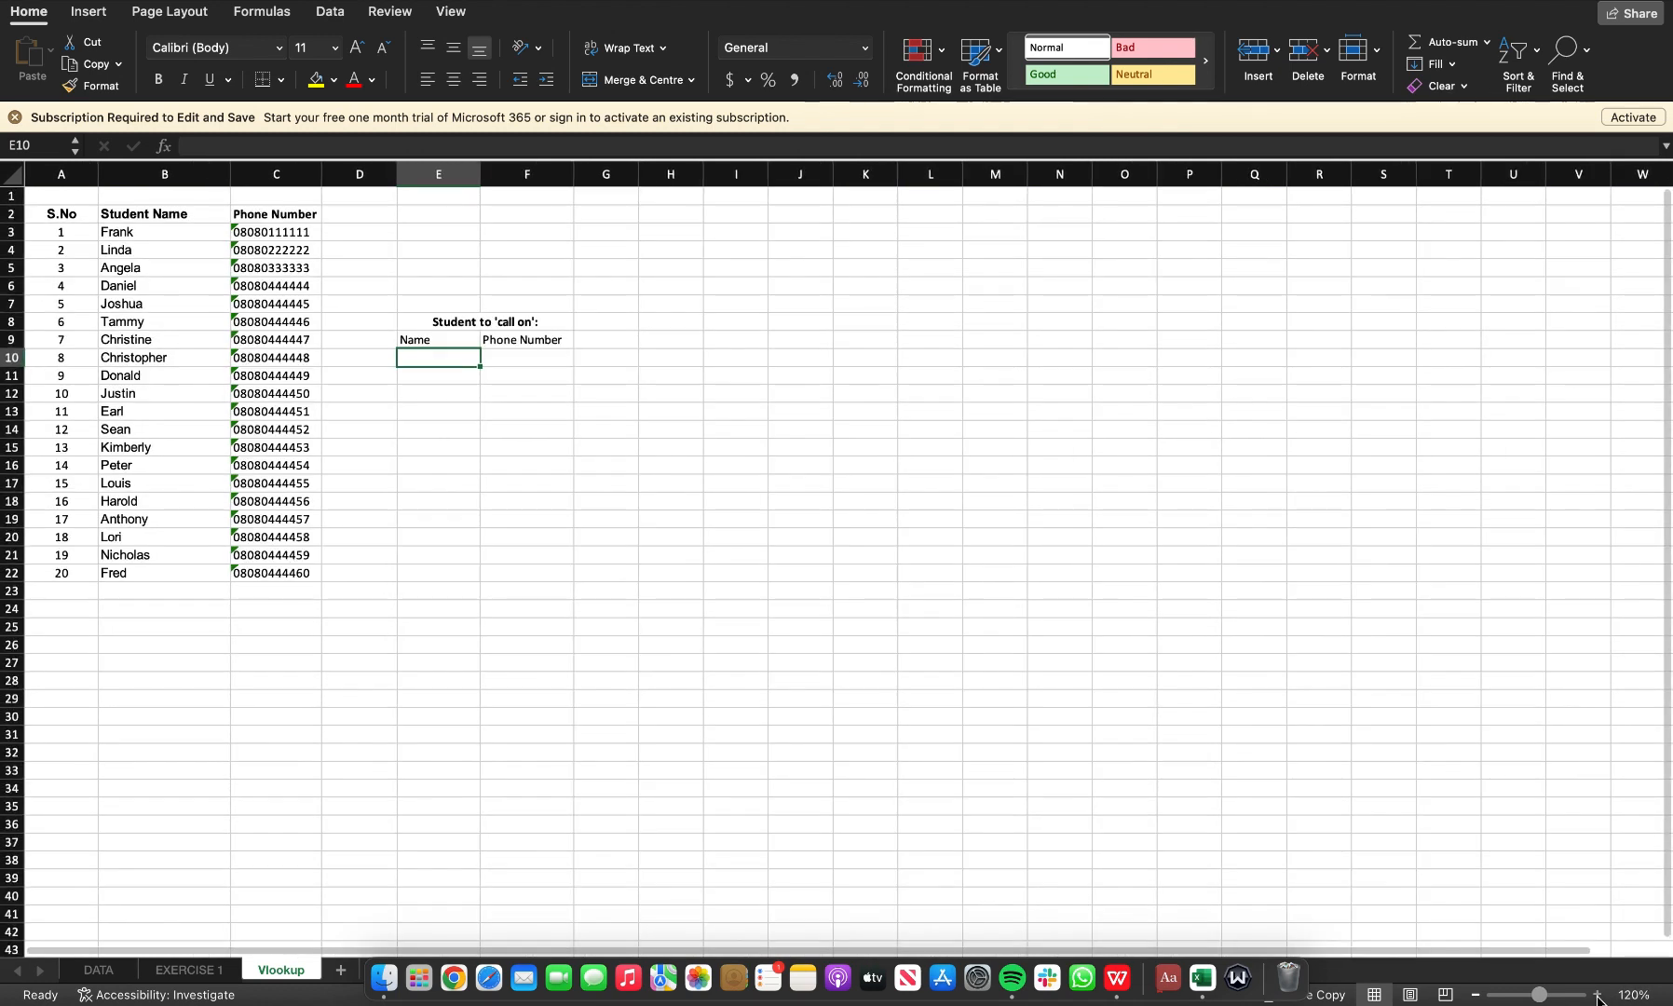
{"action": "left_click", "coordinate": [1597, 994]}
{"action": "left_click", "coordinate": [1597, 994]}
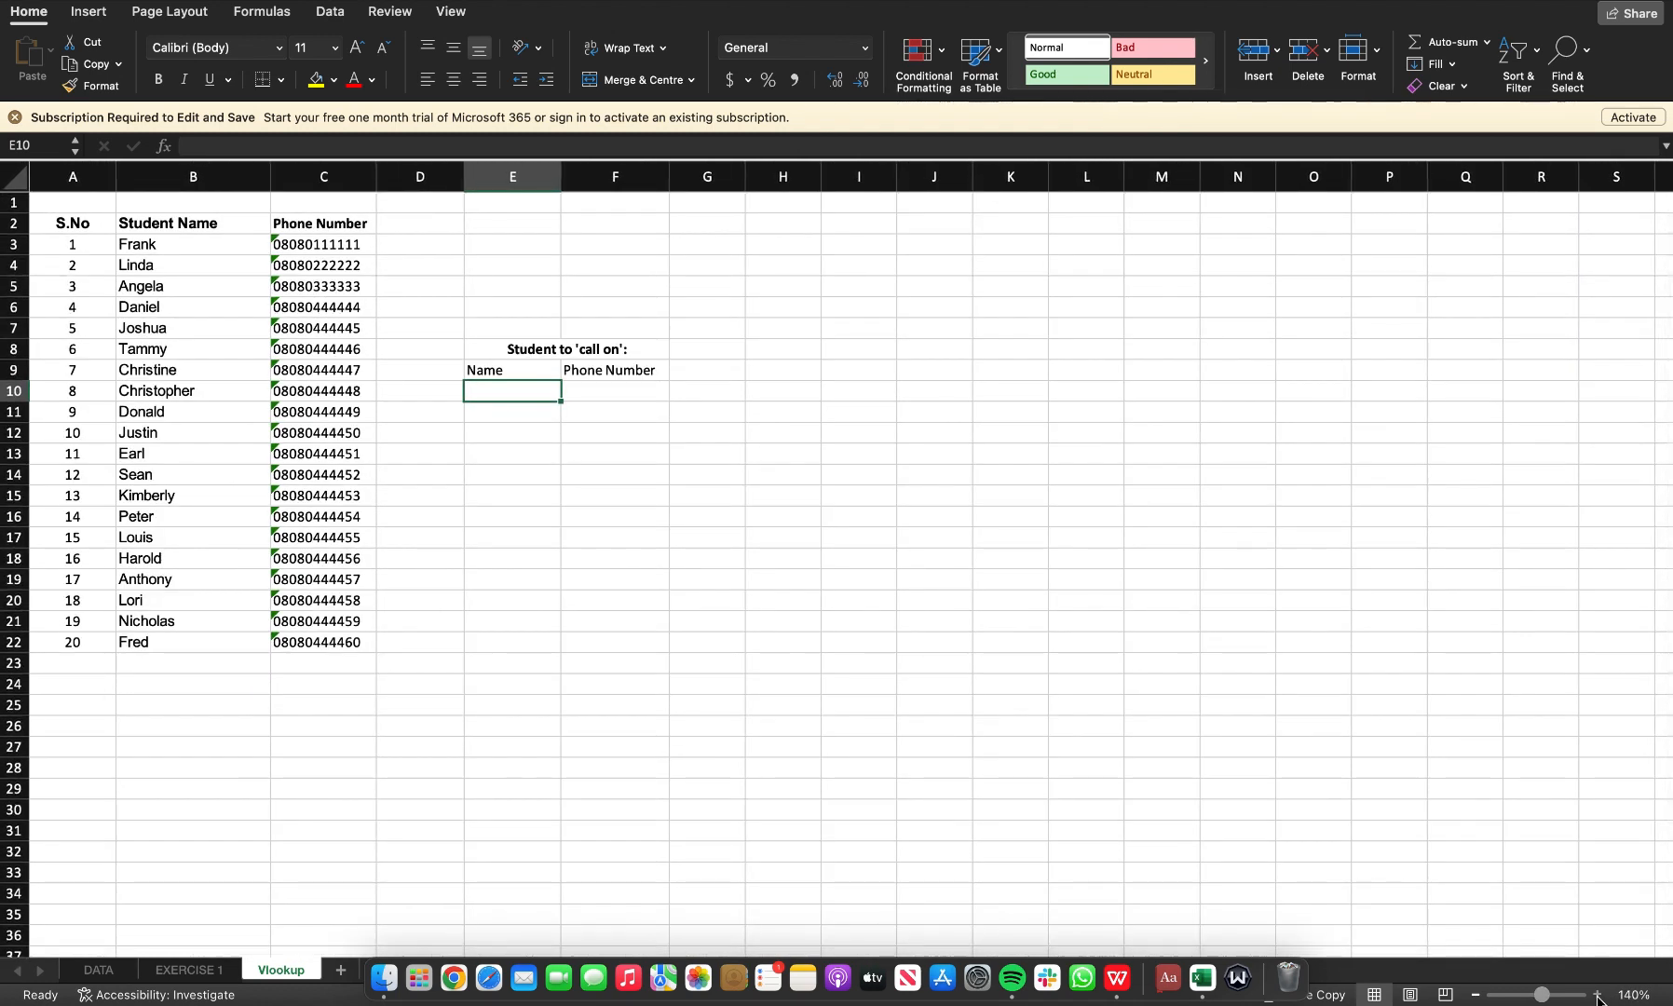
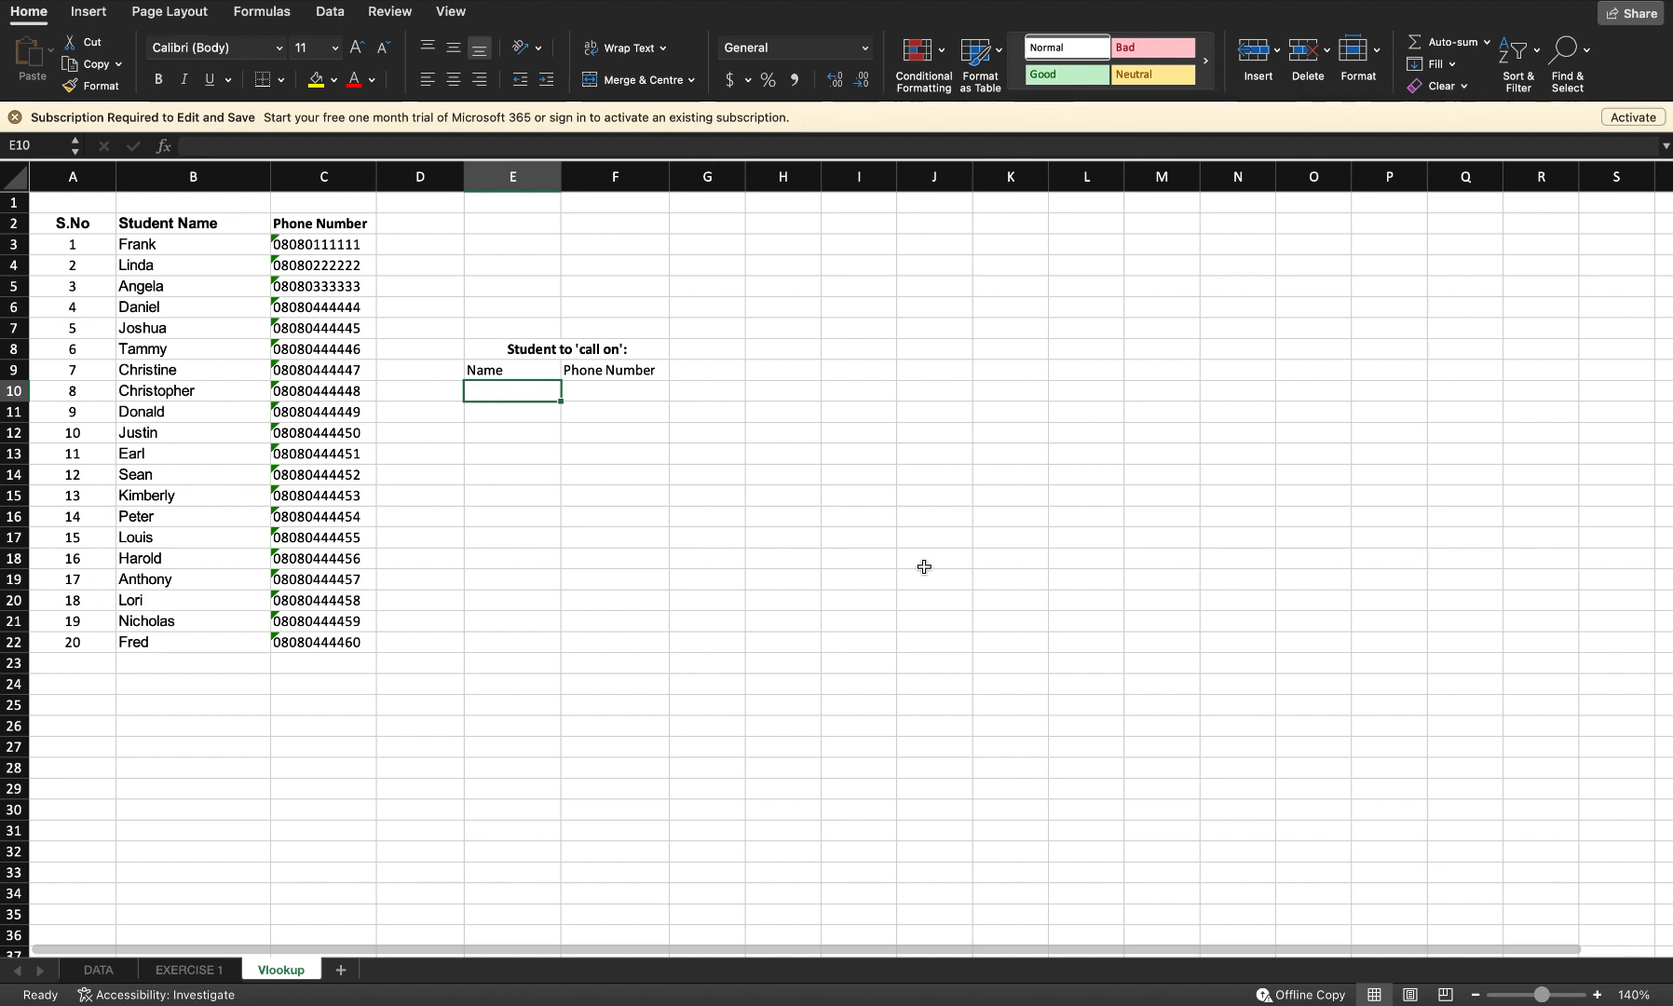
Step: Enter =RANDBETWEEN(1,20) in the Name cell E10 under Student to 'call on'
{"action": "type", "text": "=randb"}
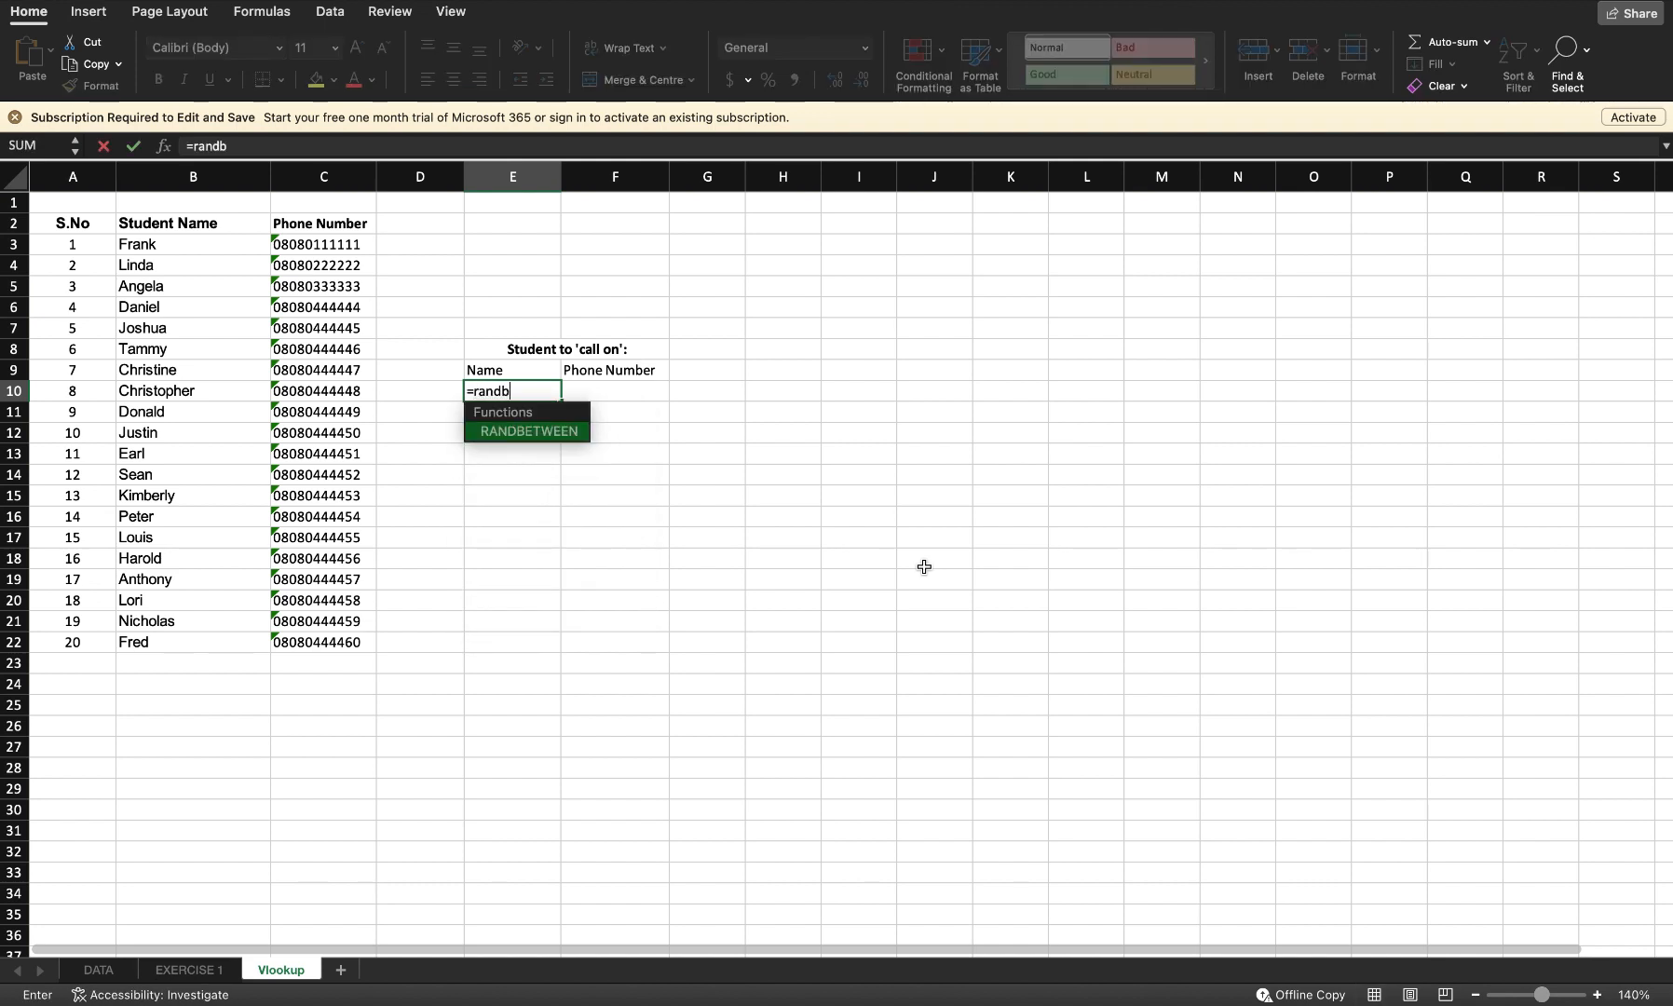
{"action": "type", "text": "etween"}
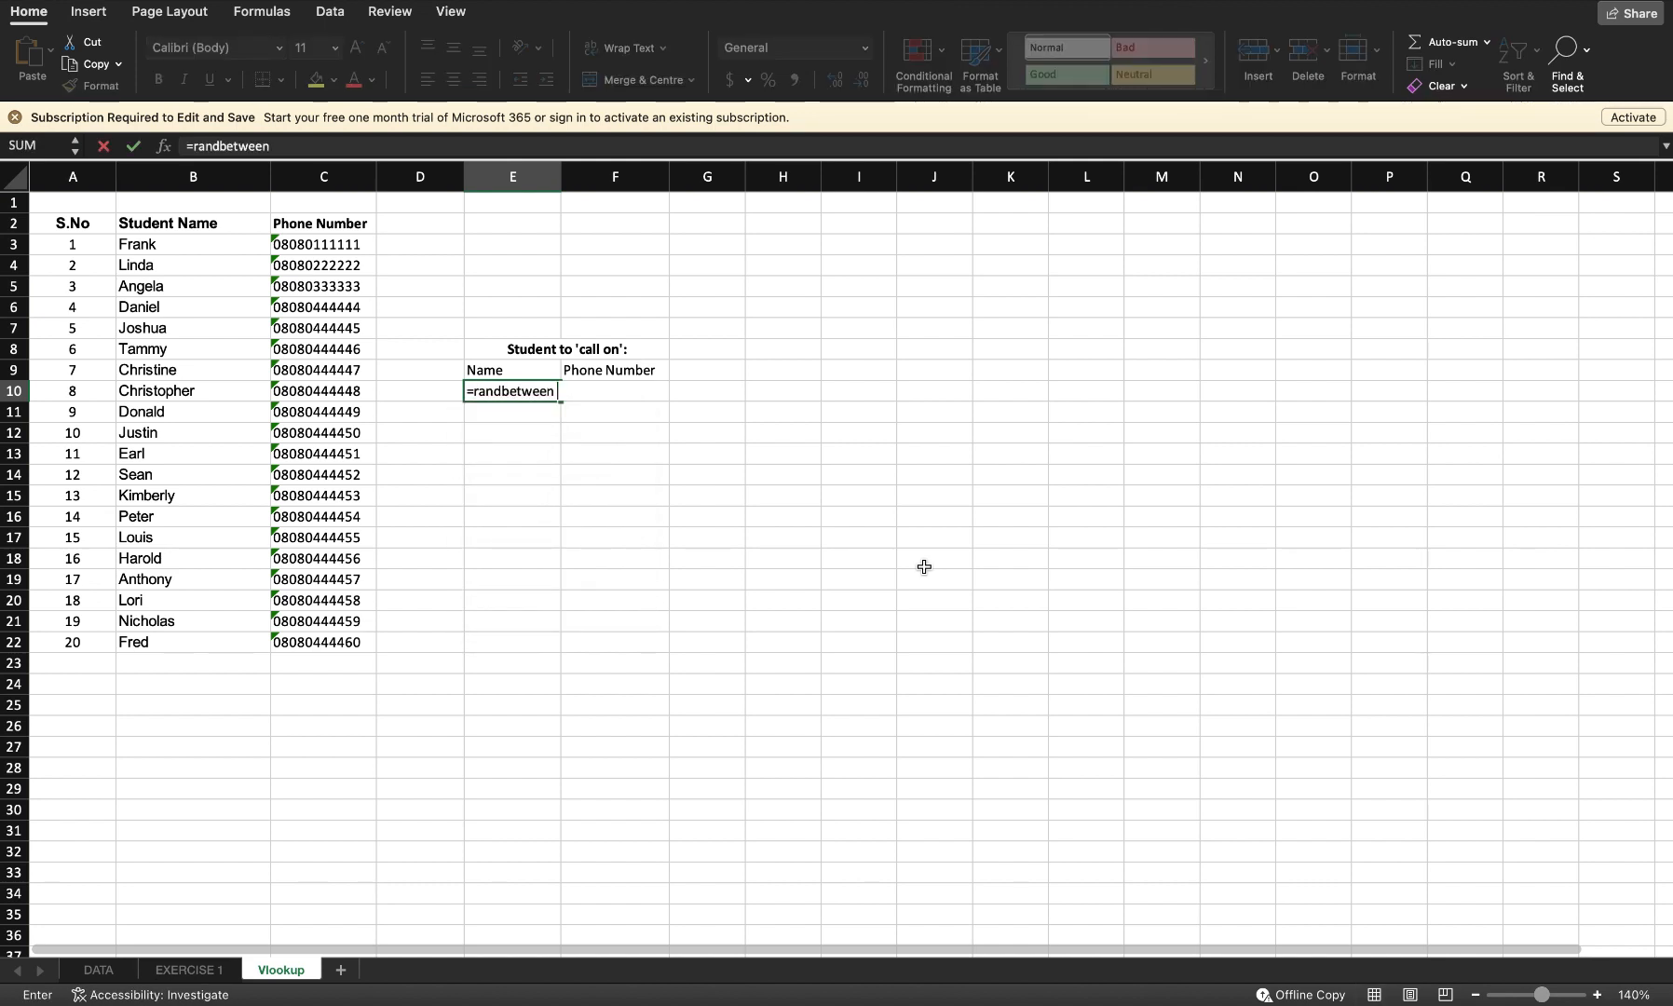
{"action": "type", "text": "("}
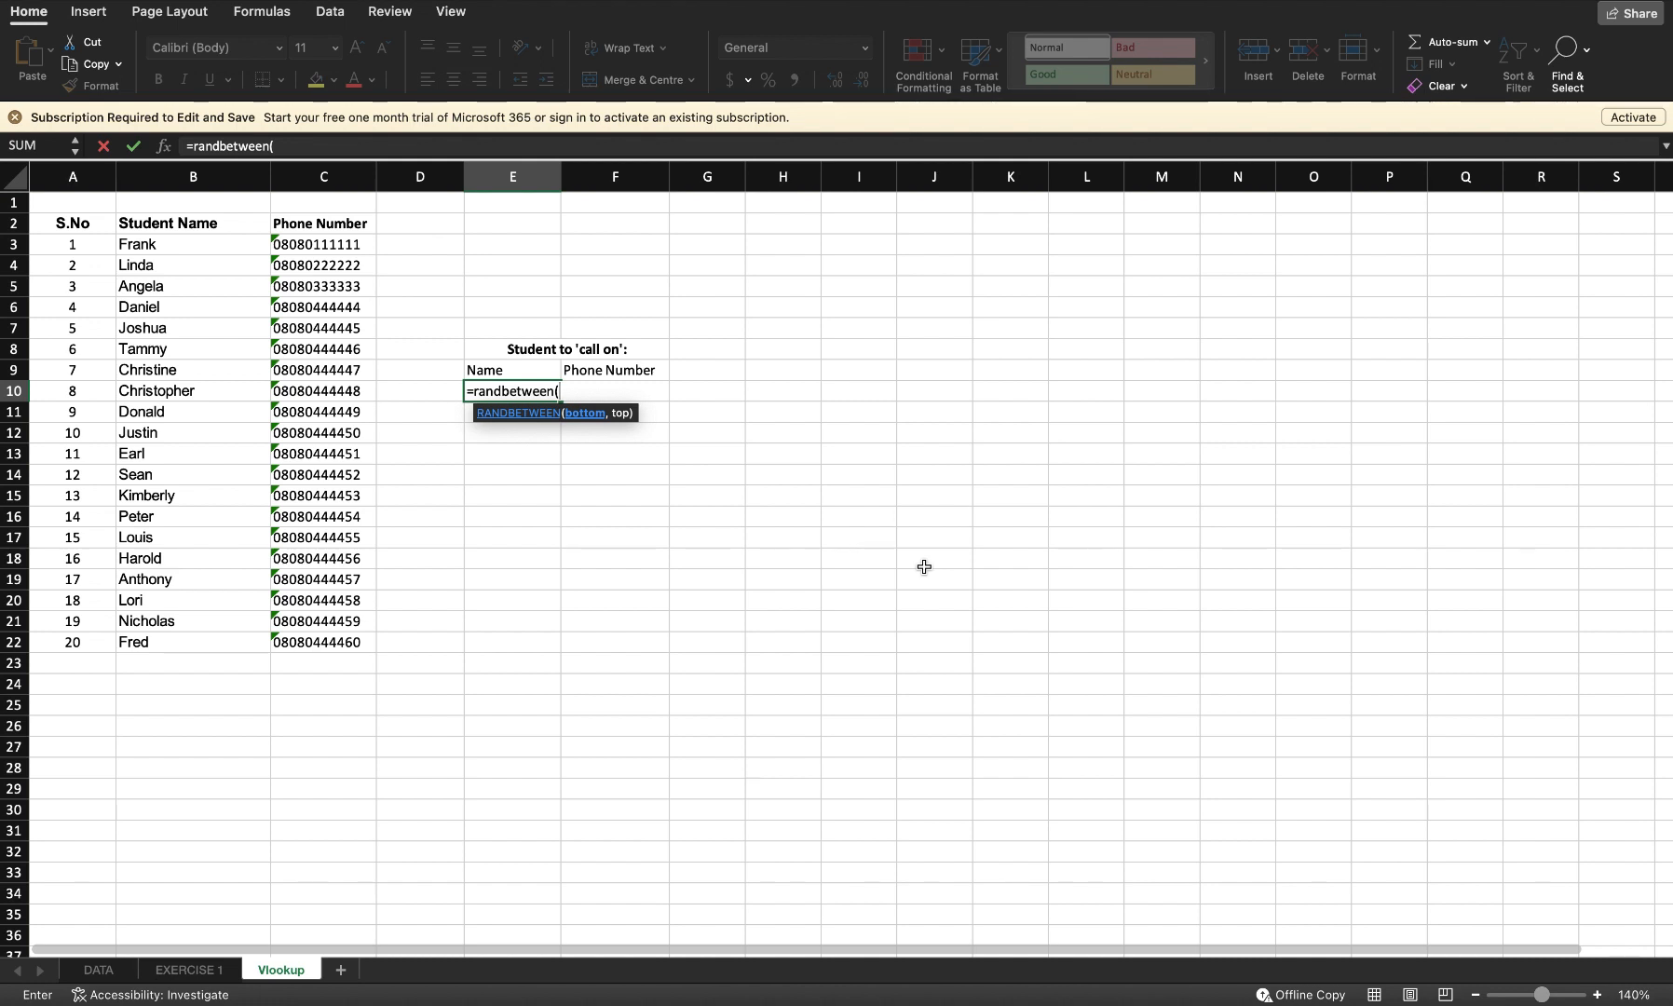
{"action": "type", "text": "1,2,0)"}
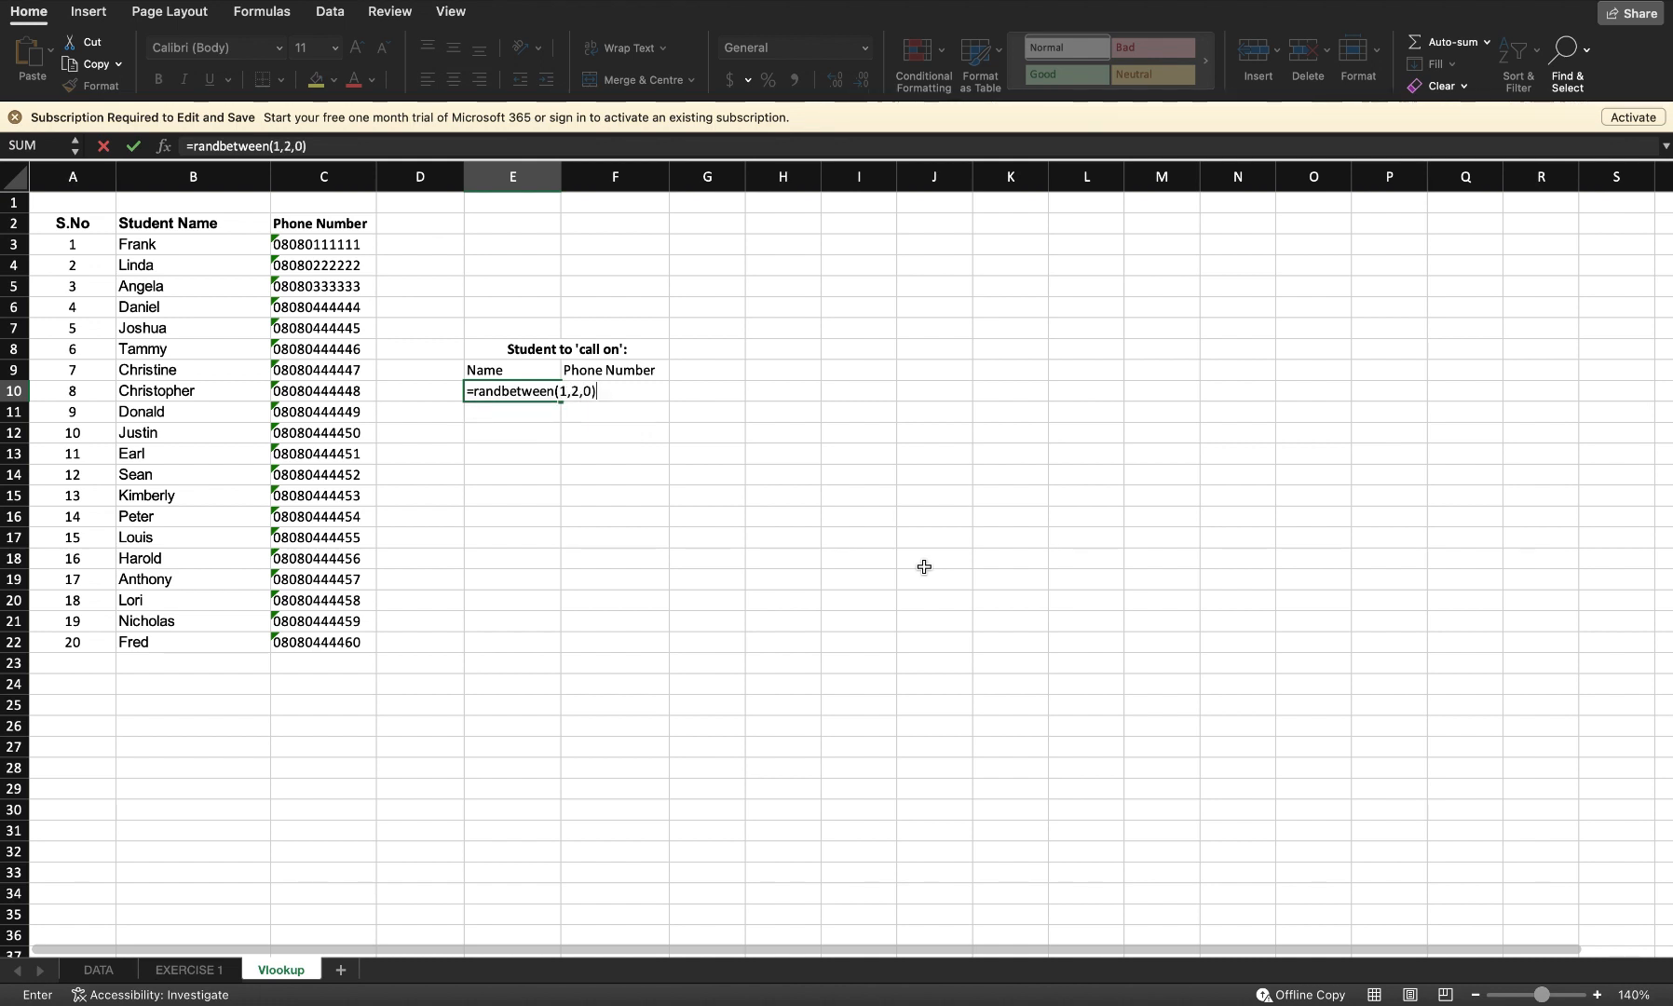
{"action": "key", "text": "BackSpace"}
{"action": "key", "text": "BackSpace"}
{"action": "key", "text": "BackSpace"}
{"action": "type", "text": "0)"}
{"action": "key", "text": "Return"}
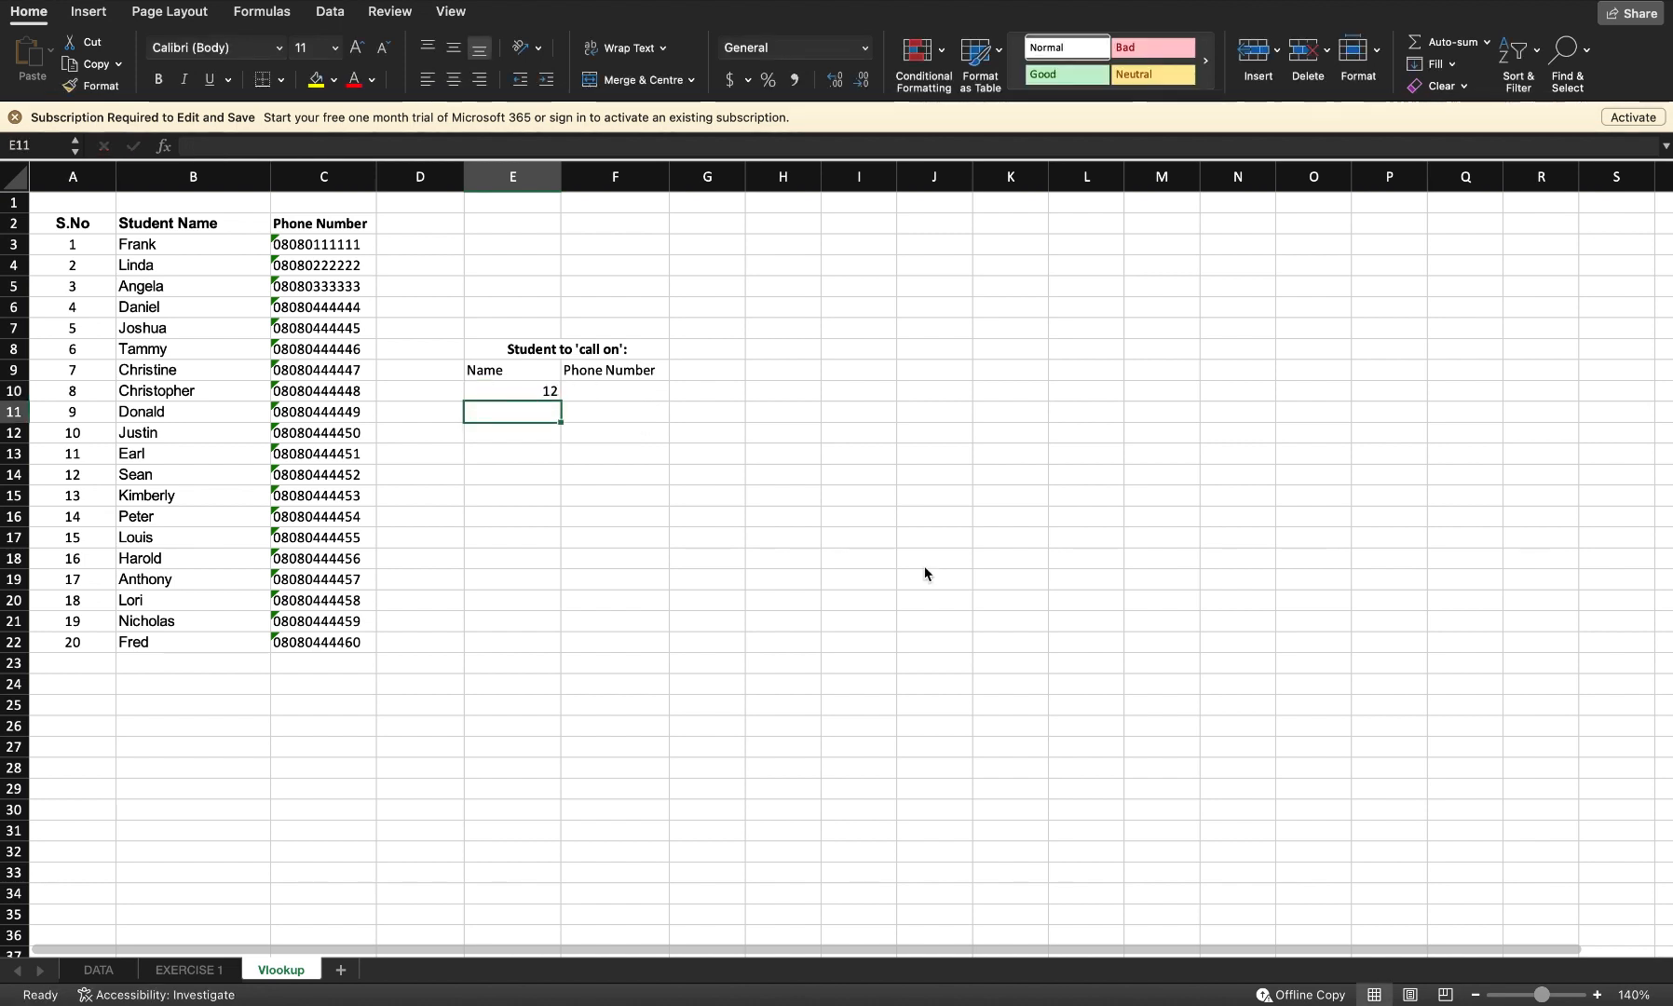
Step: Recalculate E10's random number twice and clear the cell
{"action": "key", "text": "Up"}
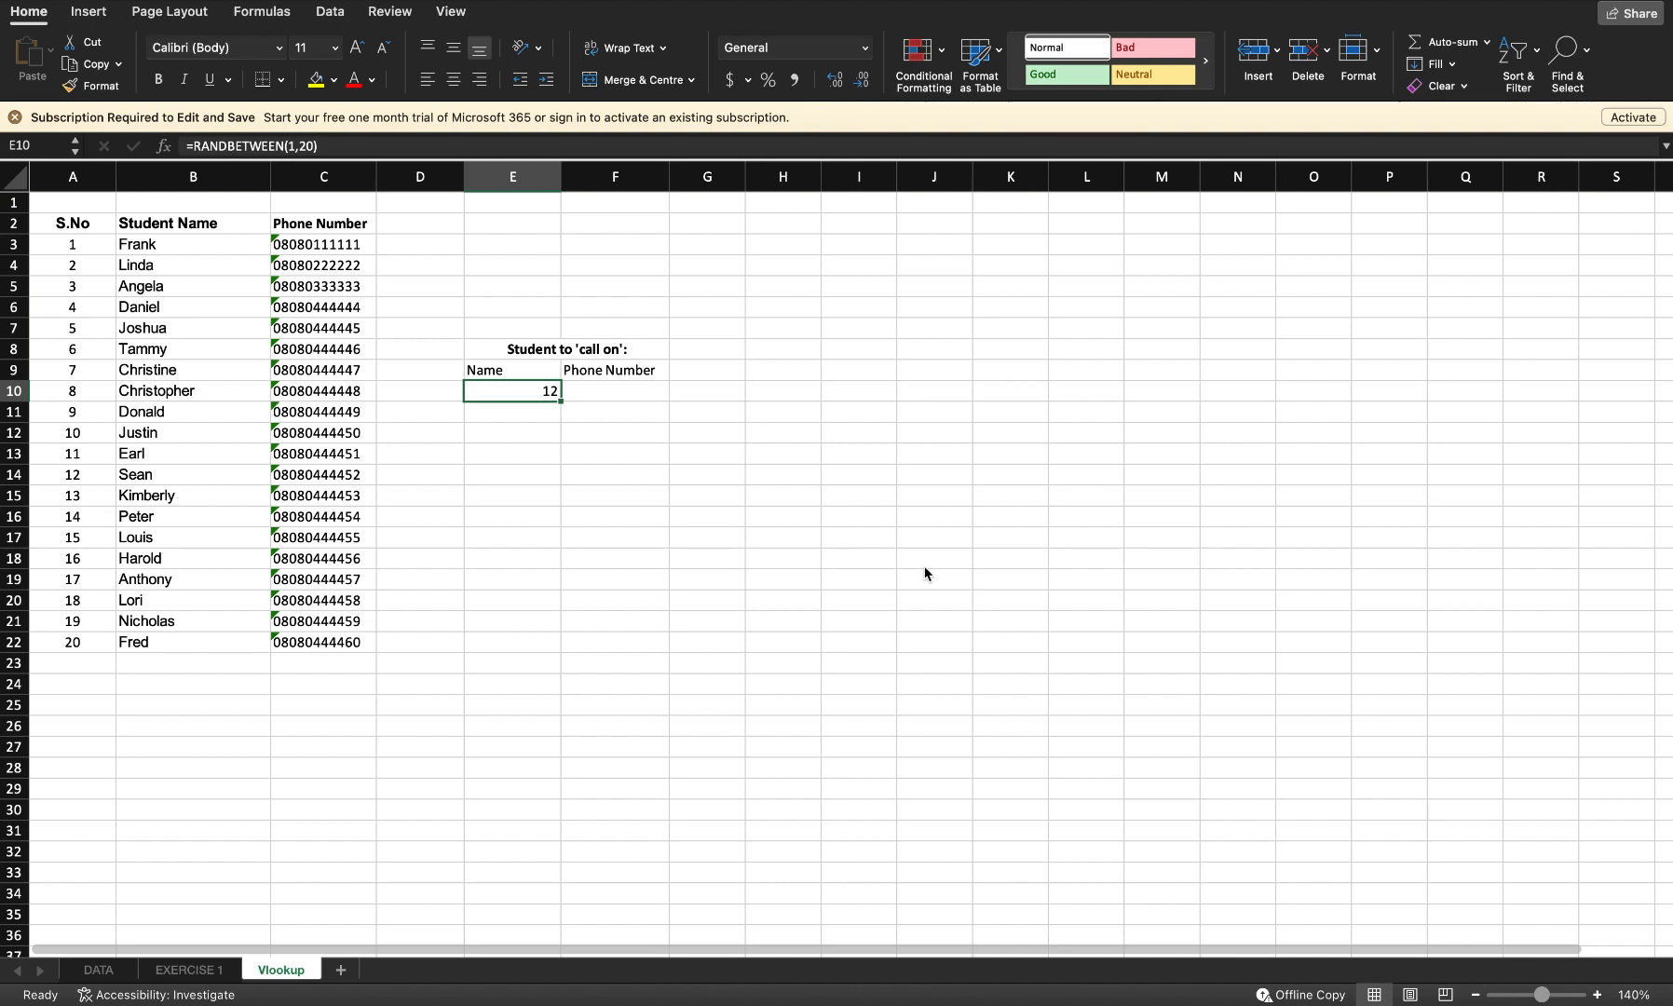
{"action": "key", "text": "F9"}
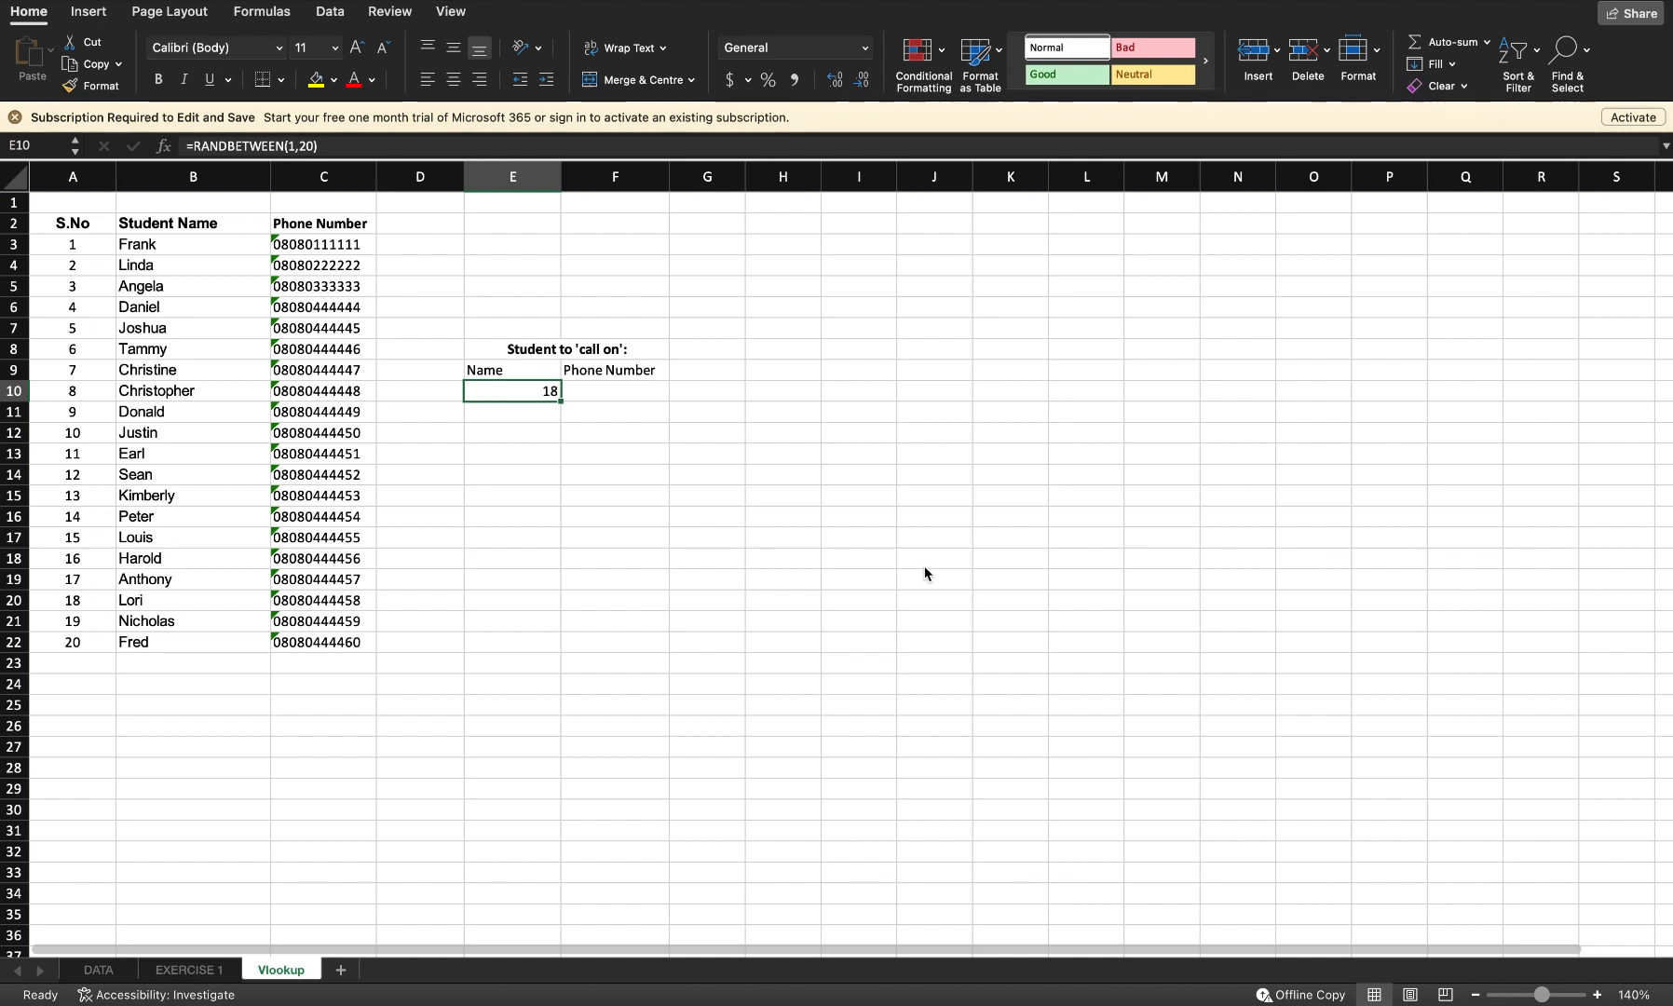
{"action": "key", "text": "F9"}
{"action": "key", "text": "BackSpace"}
{"action": "key", "text": "Return"}
{"action": "key", "text": "Up"}
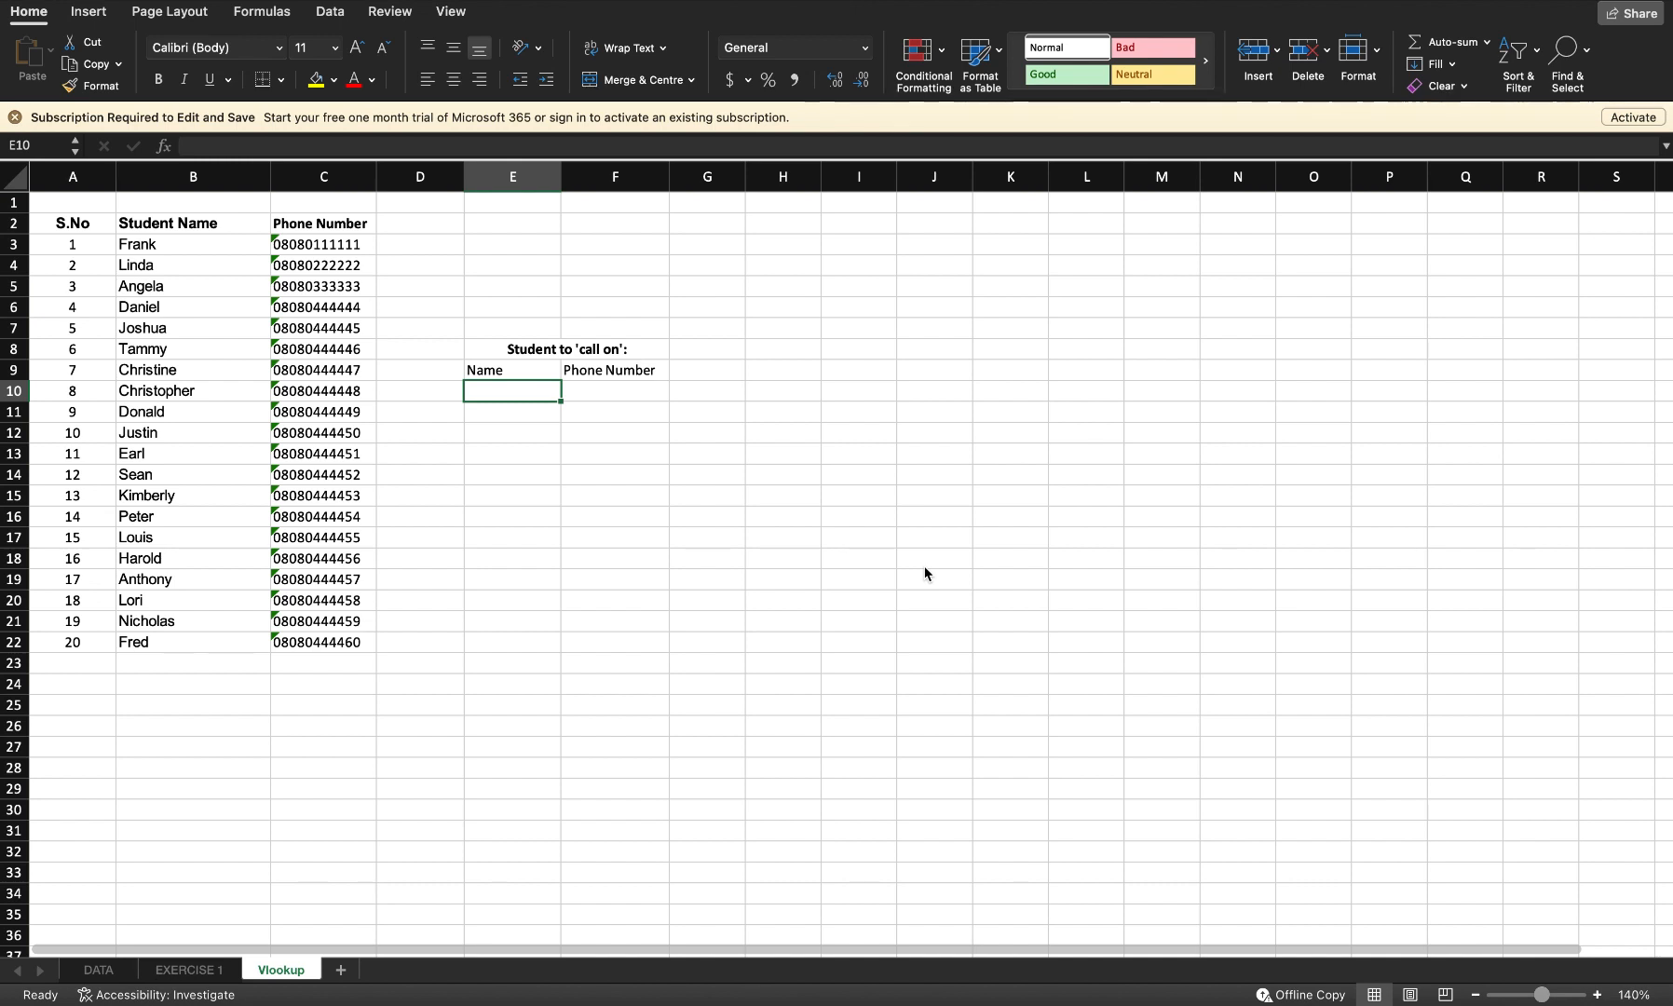
Step: Enter =VLOOKUP(RANDBETWEEN(1,20),A3:B22,2,0) in the Name cell E10 to pick a random student name
{"action": "type", "text": "=vl"}
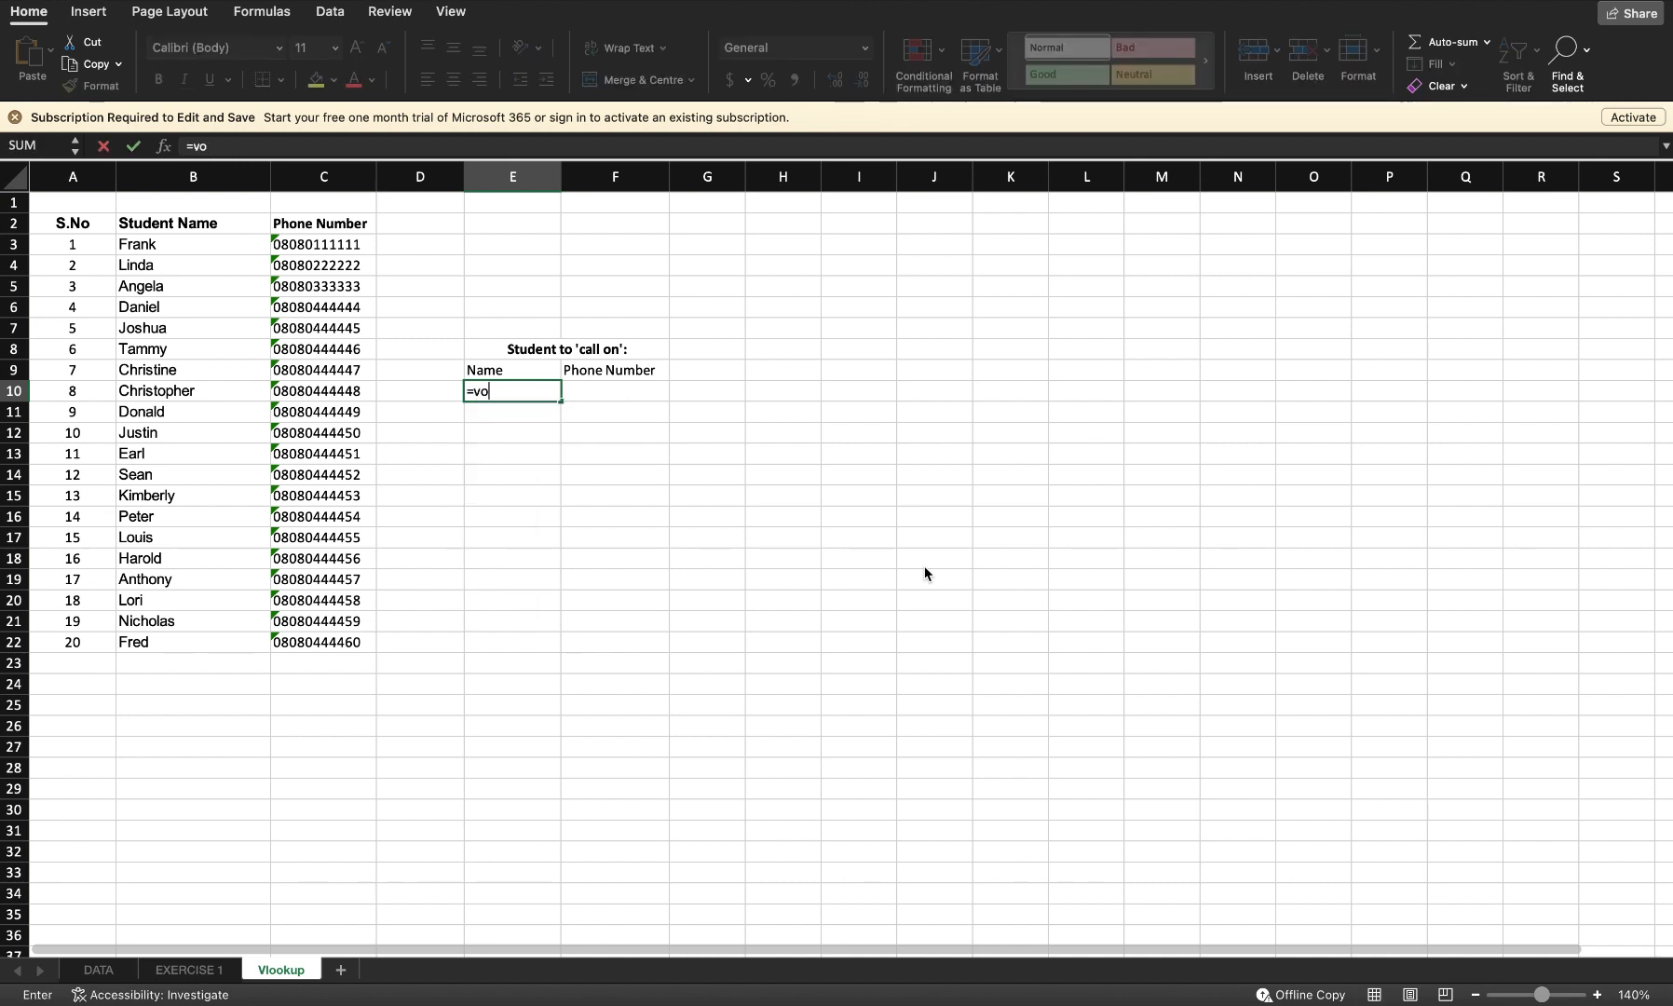
{"action": "type", "text": "ook"}
{"action": "key", "text": "Tab"}
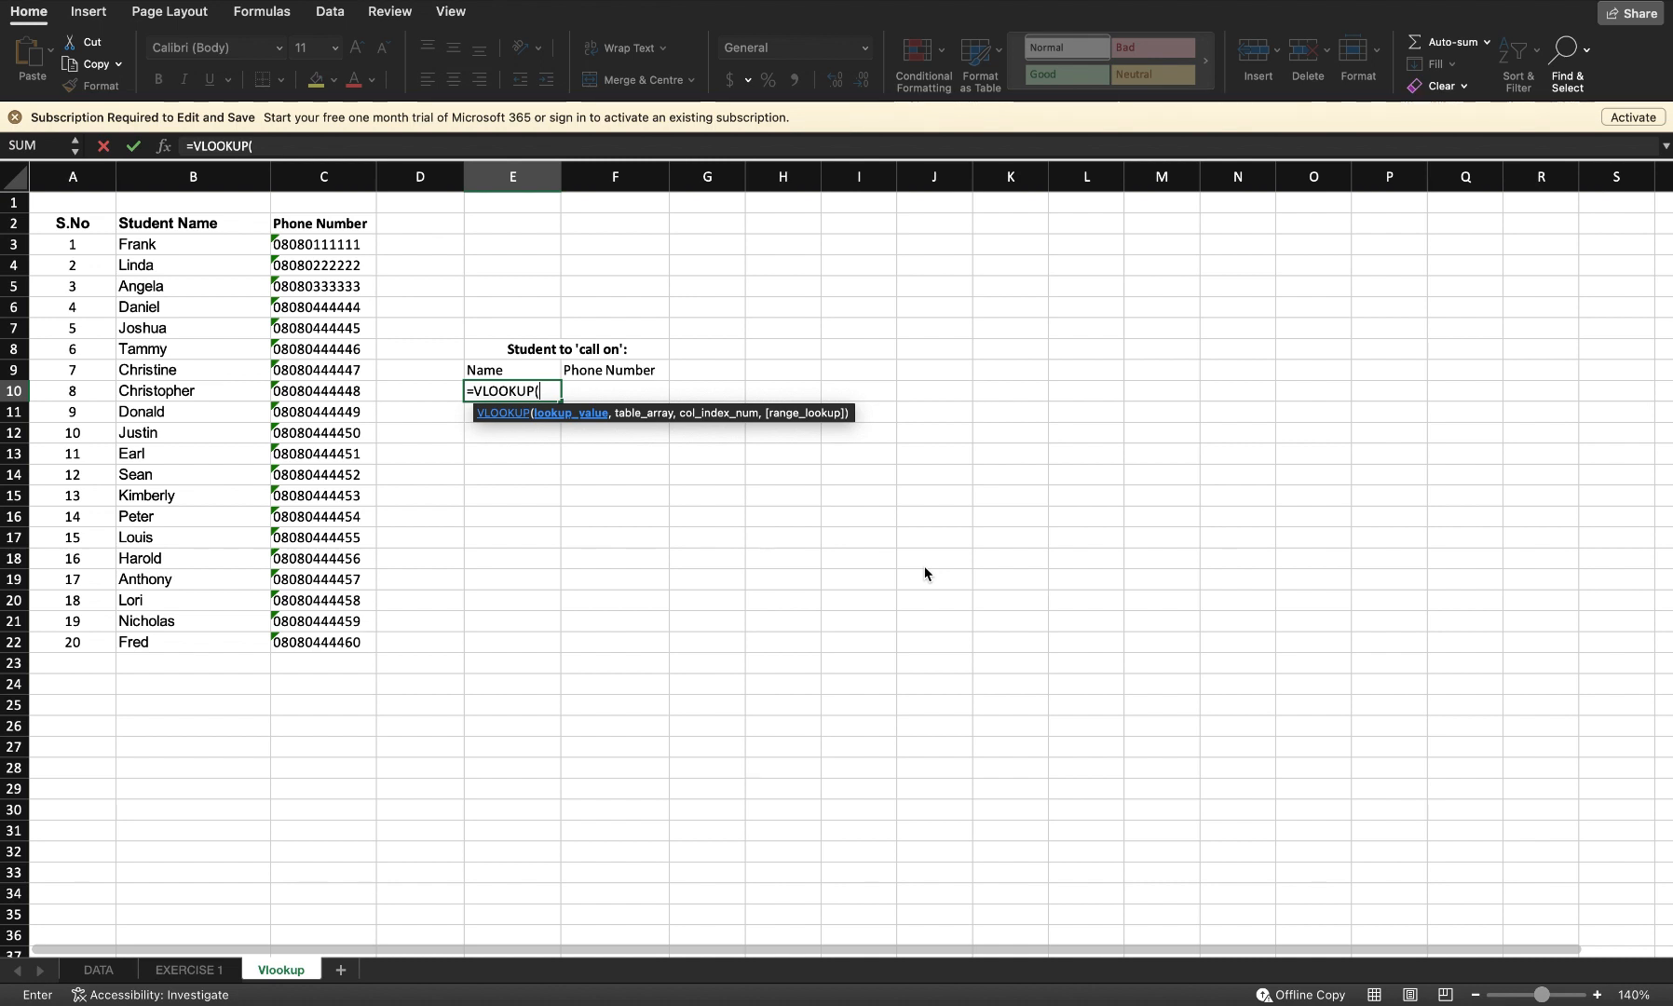
{"action": "type", "text": "randbetwee"}
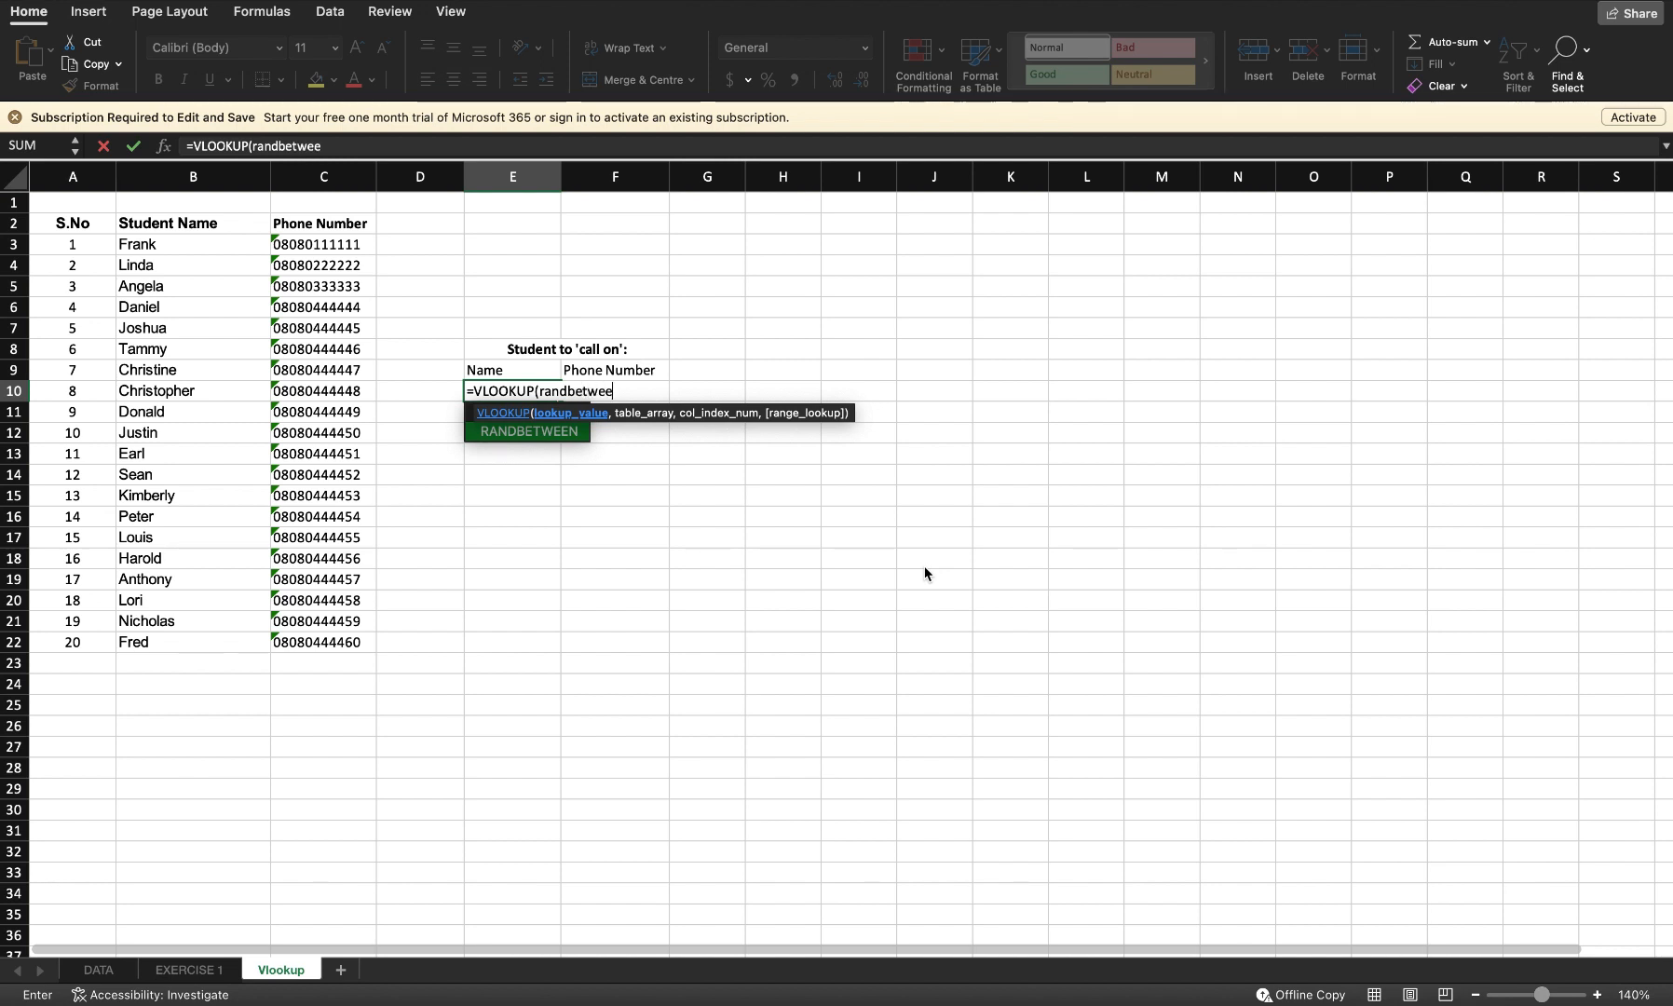
{"action": "type", "text": "n("}
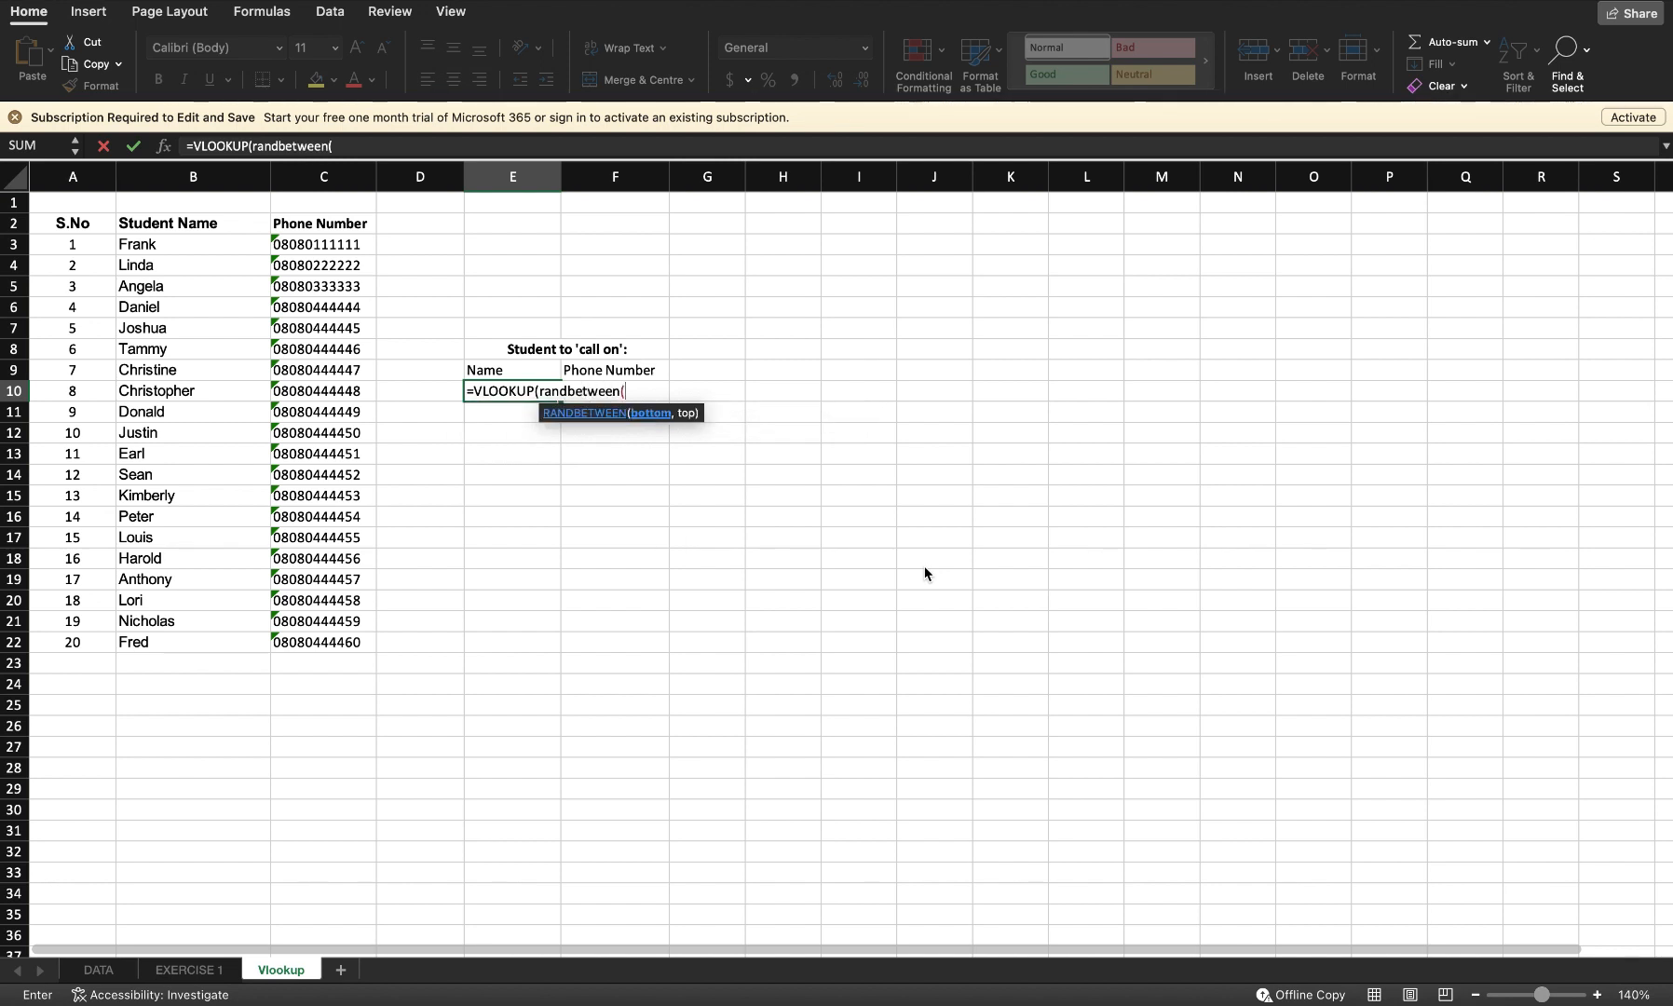
{"action": "type", "text": "1,20"}
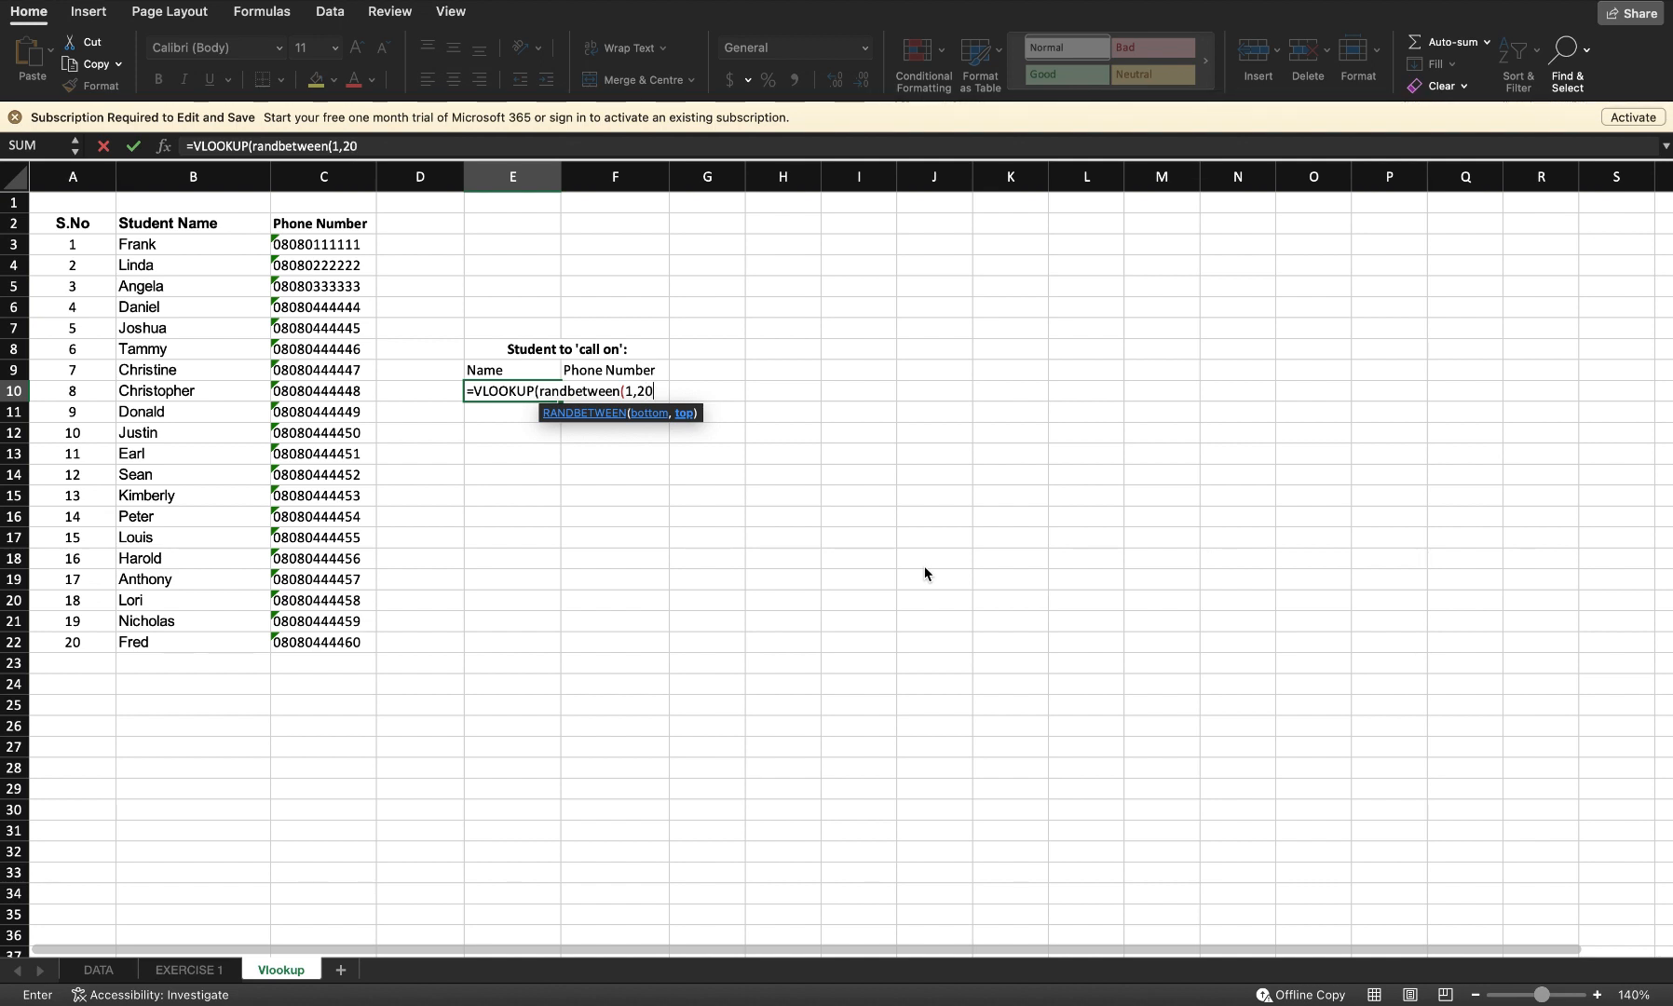
{"action": "type", "text": "),"}
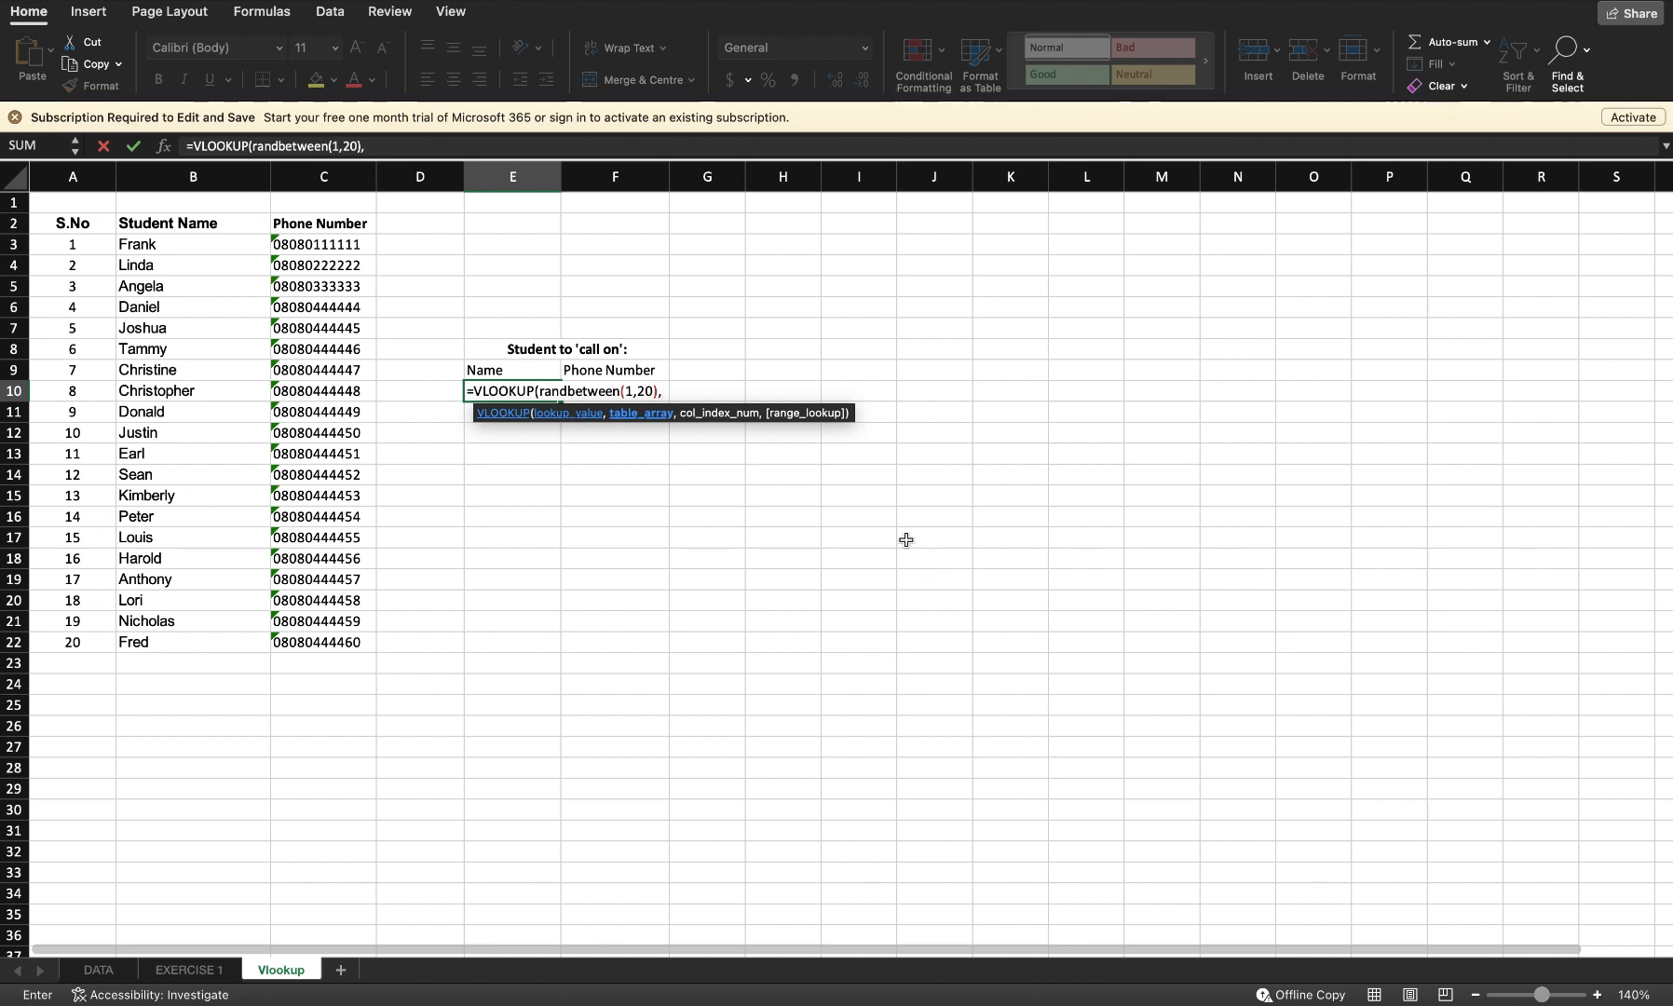
{"action": "left_click_drag", "start_coordinate": [64, 251], "coordinate": [164, 642]}
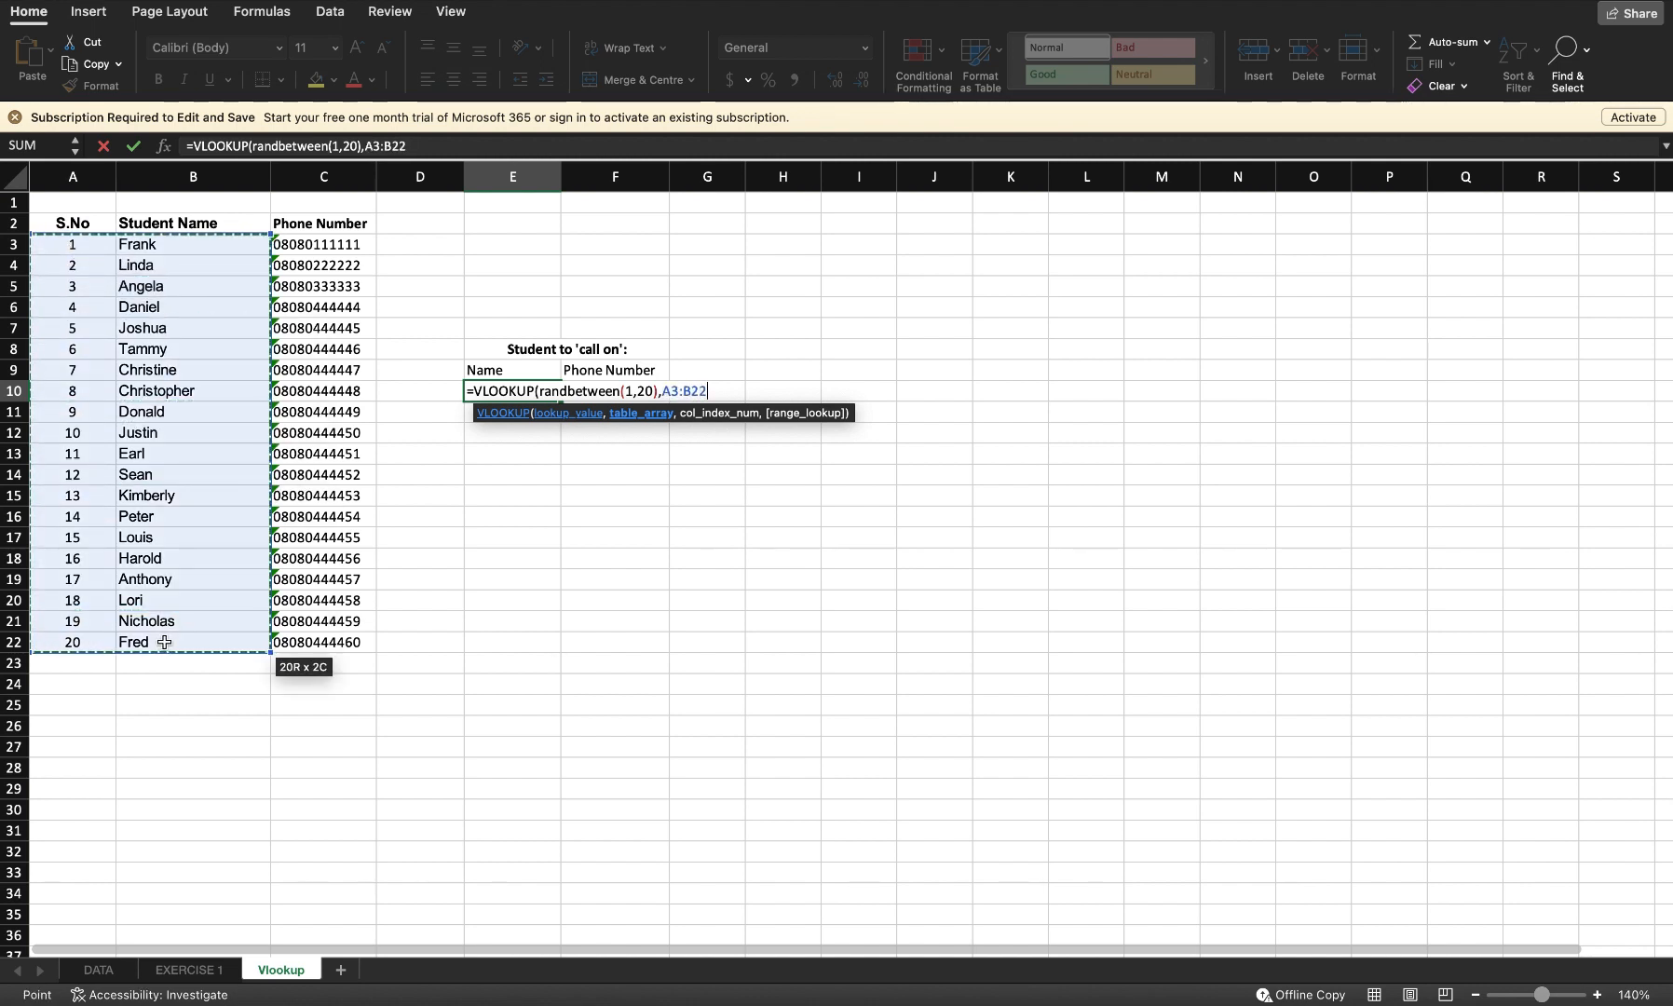
{"action": "type", "text": ","}
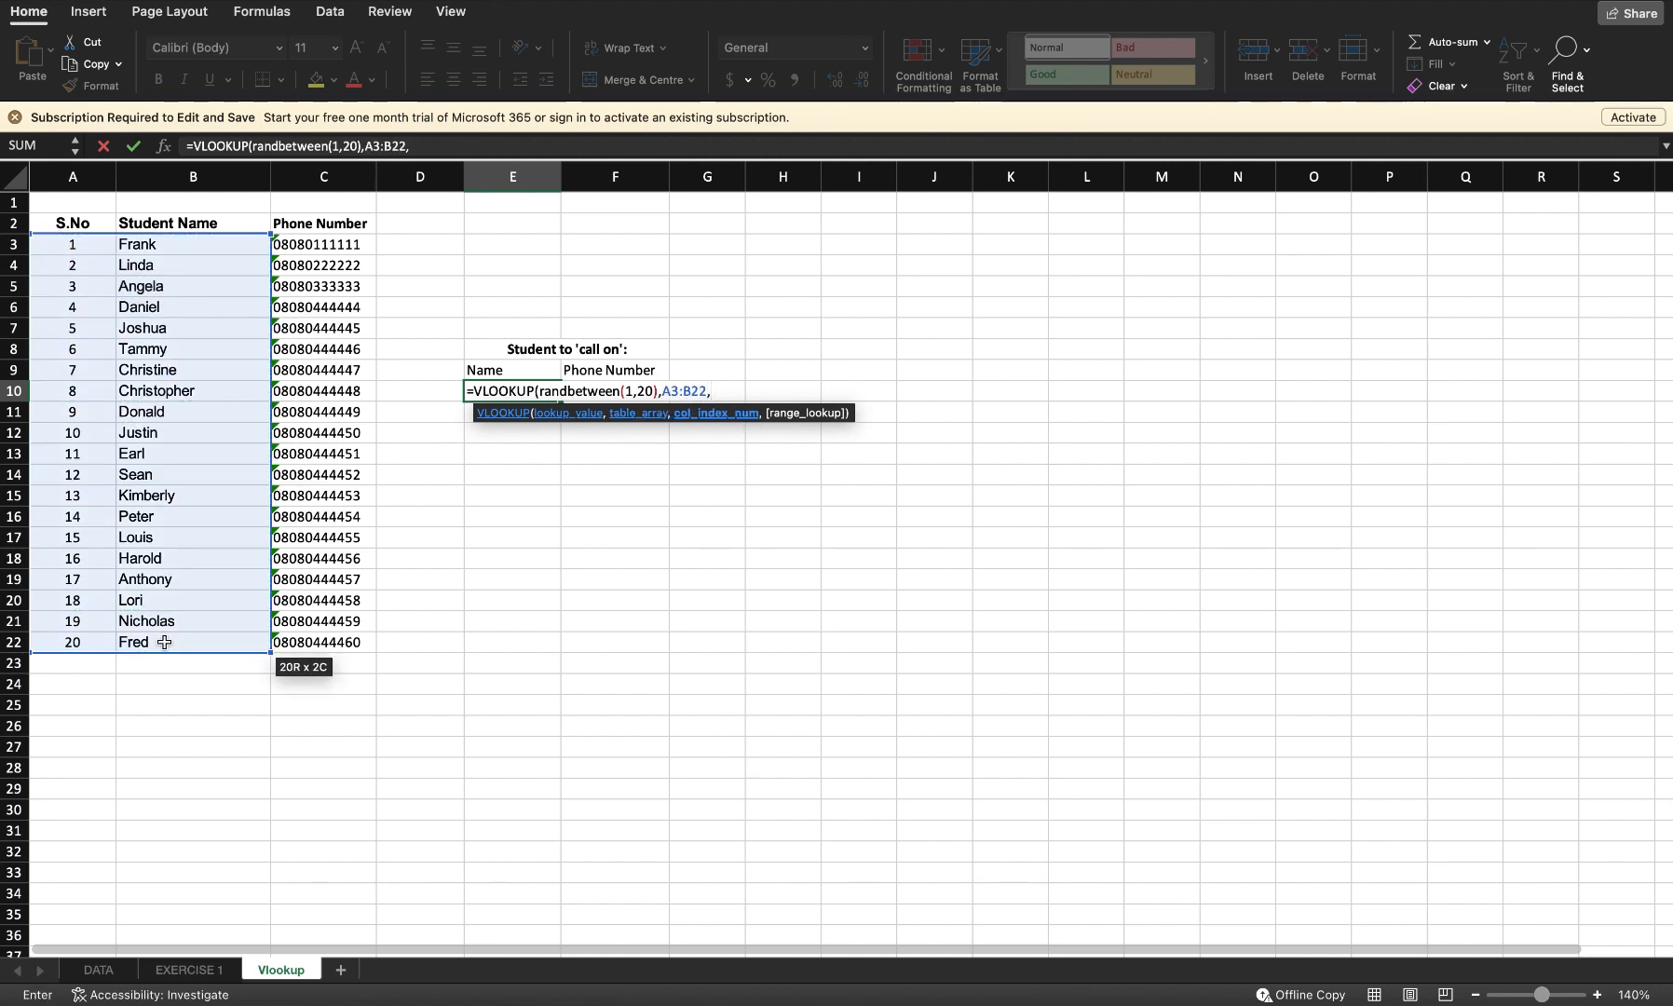
{"action": "type", "text": "2,"}
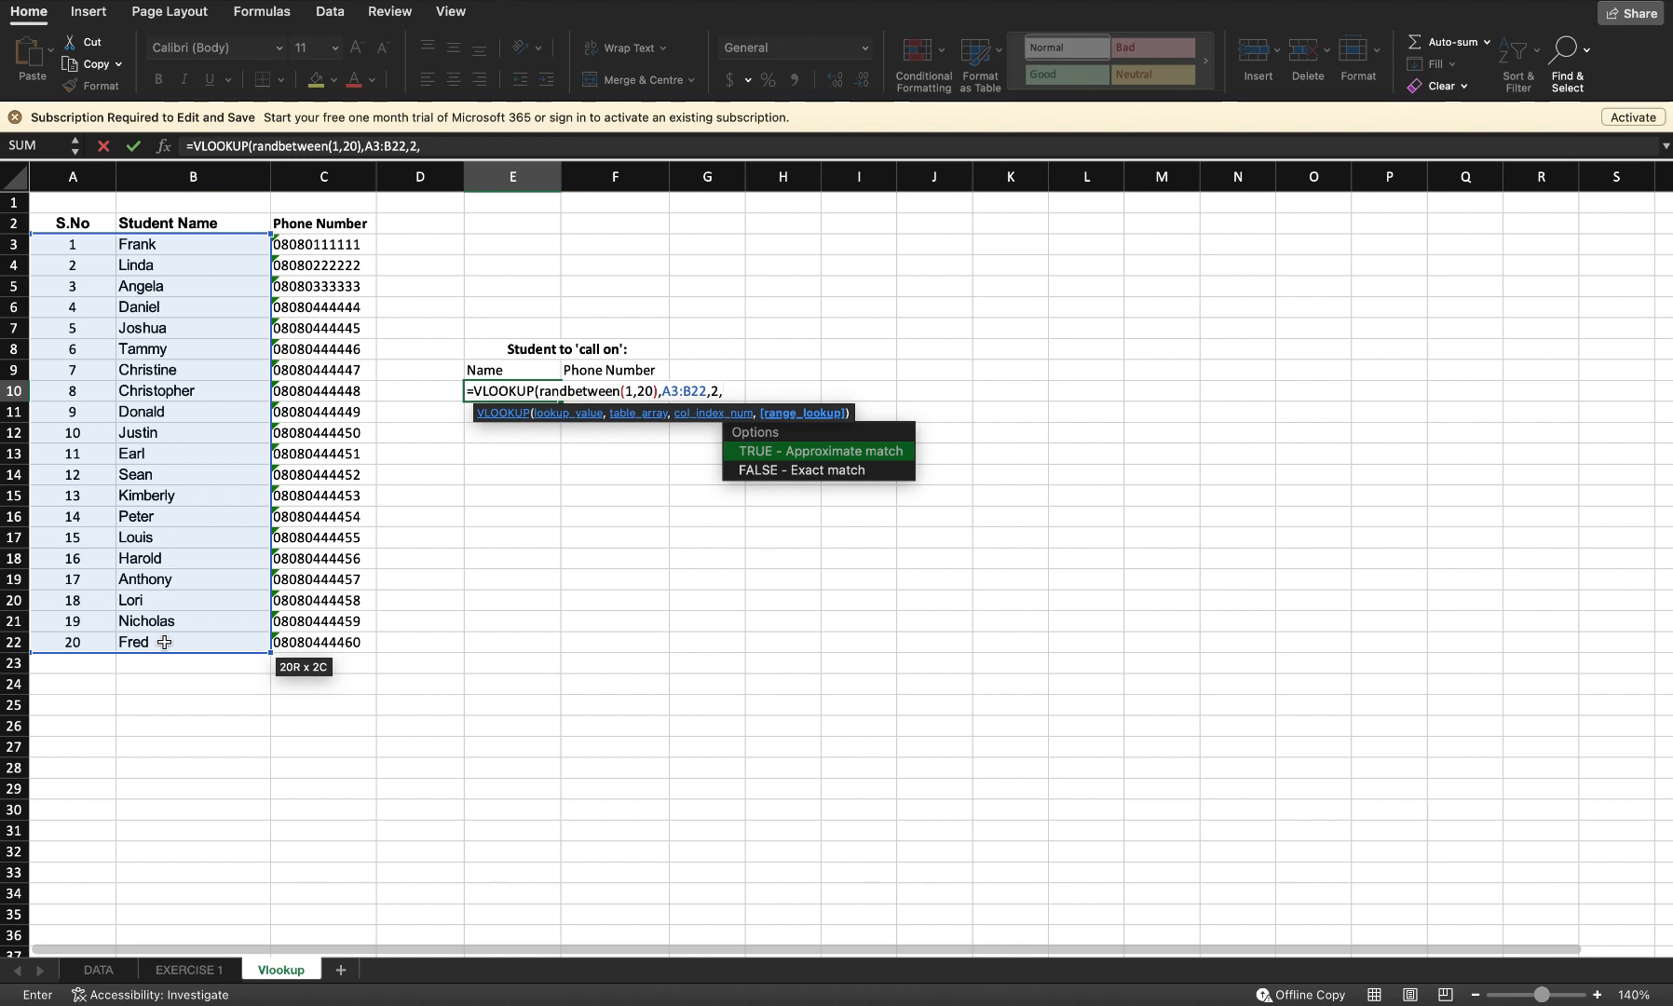
{"action": "type", "text": "false)"}
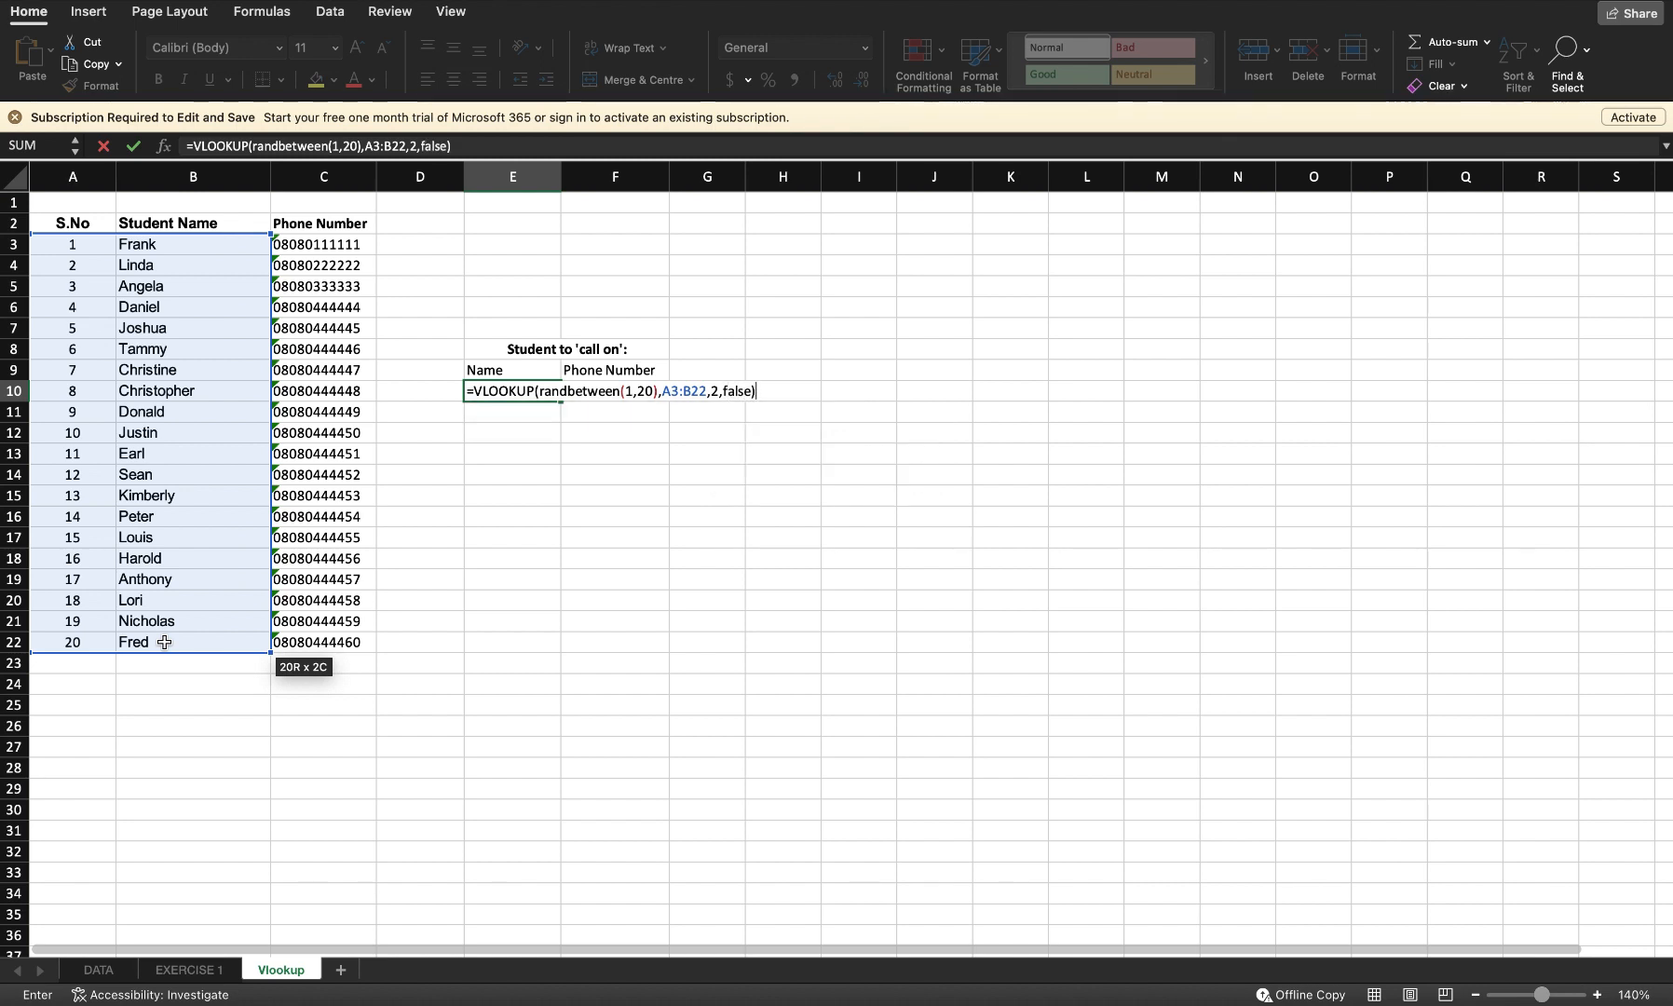
{"action": "key", "text": "BackSpace"}
{"action": "key", "text": "BackSpace"}
{"action": "key", "text": "BackSpace"}
{"action": "key", "text": "BackSpace"}
{"action": "key", "text": "BackSpace"}
{"action": "key", "text": "BackSpace"}
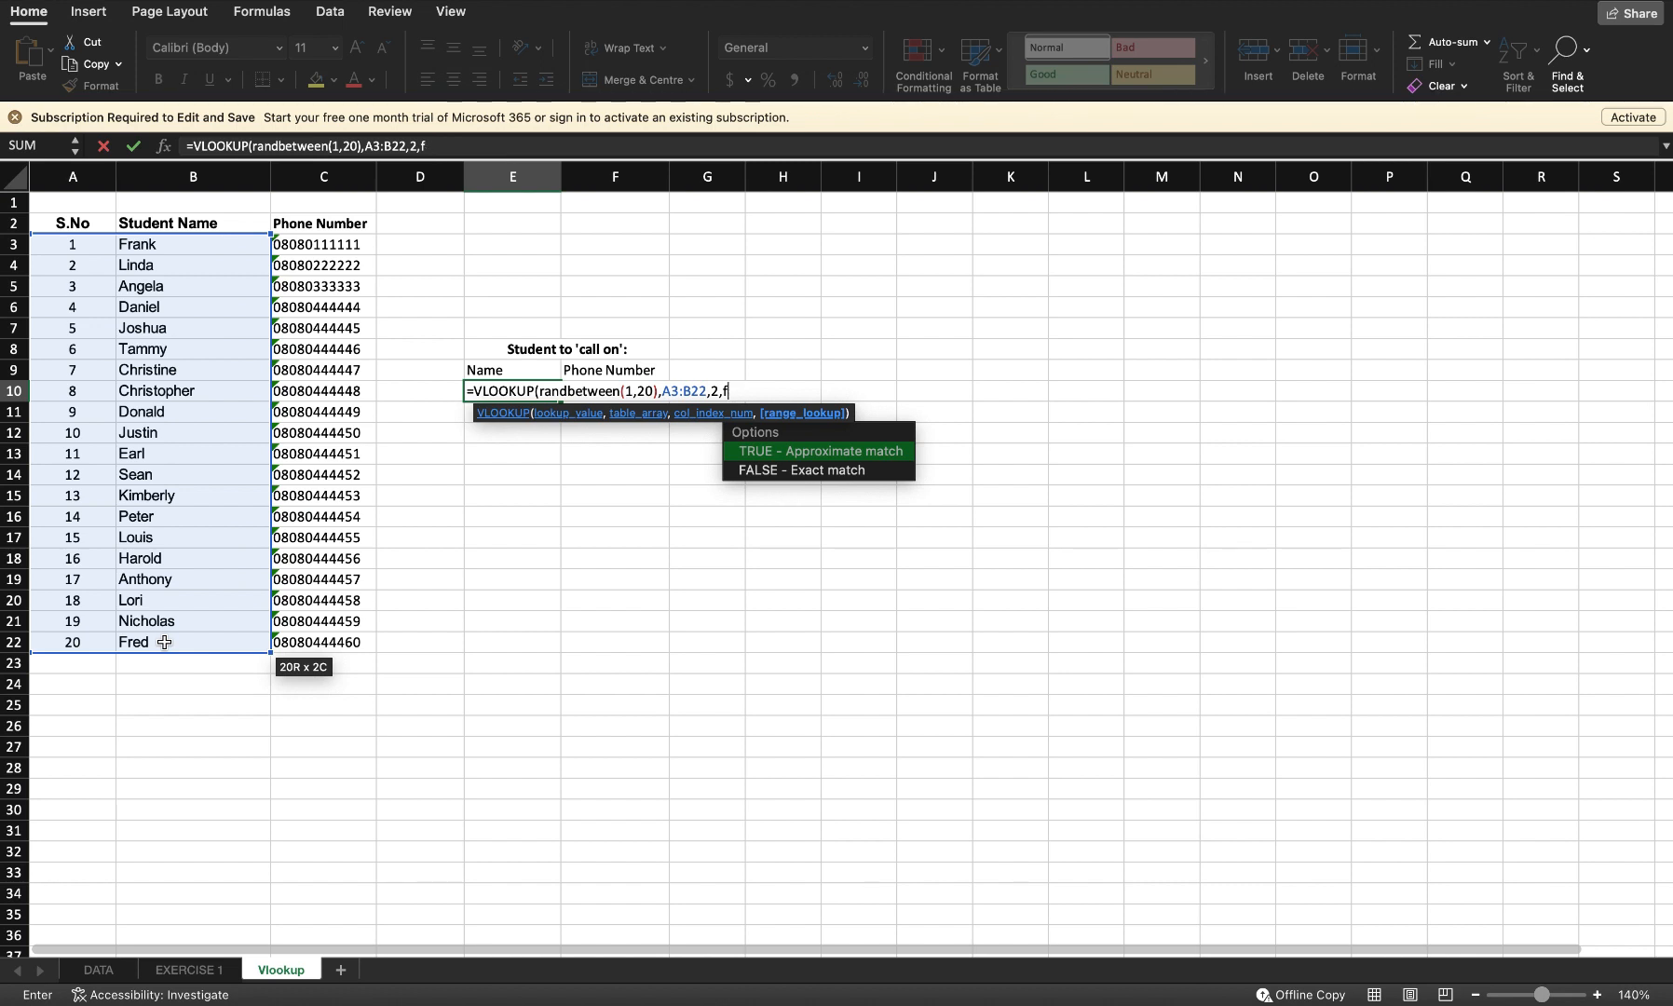
{"action": "type", "text": "0)"}
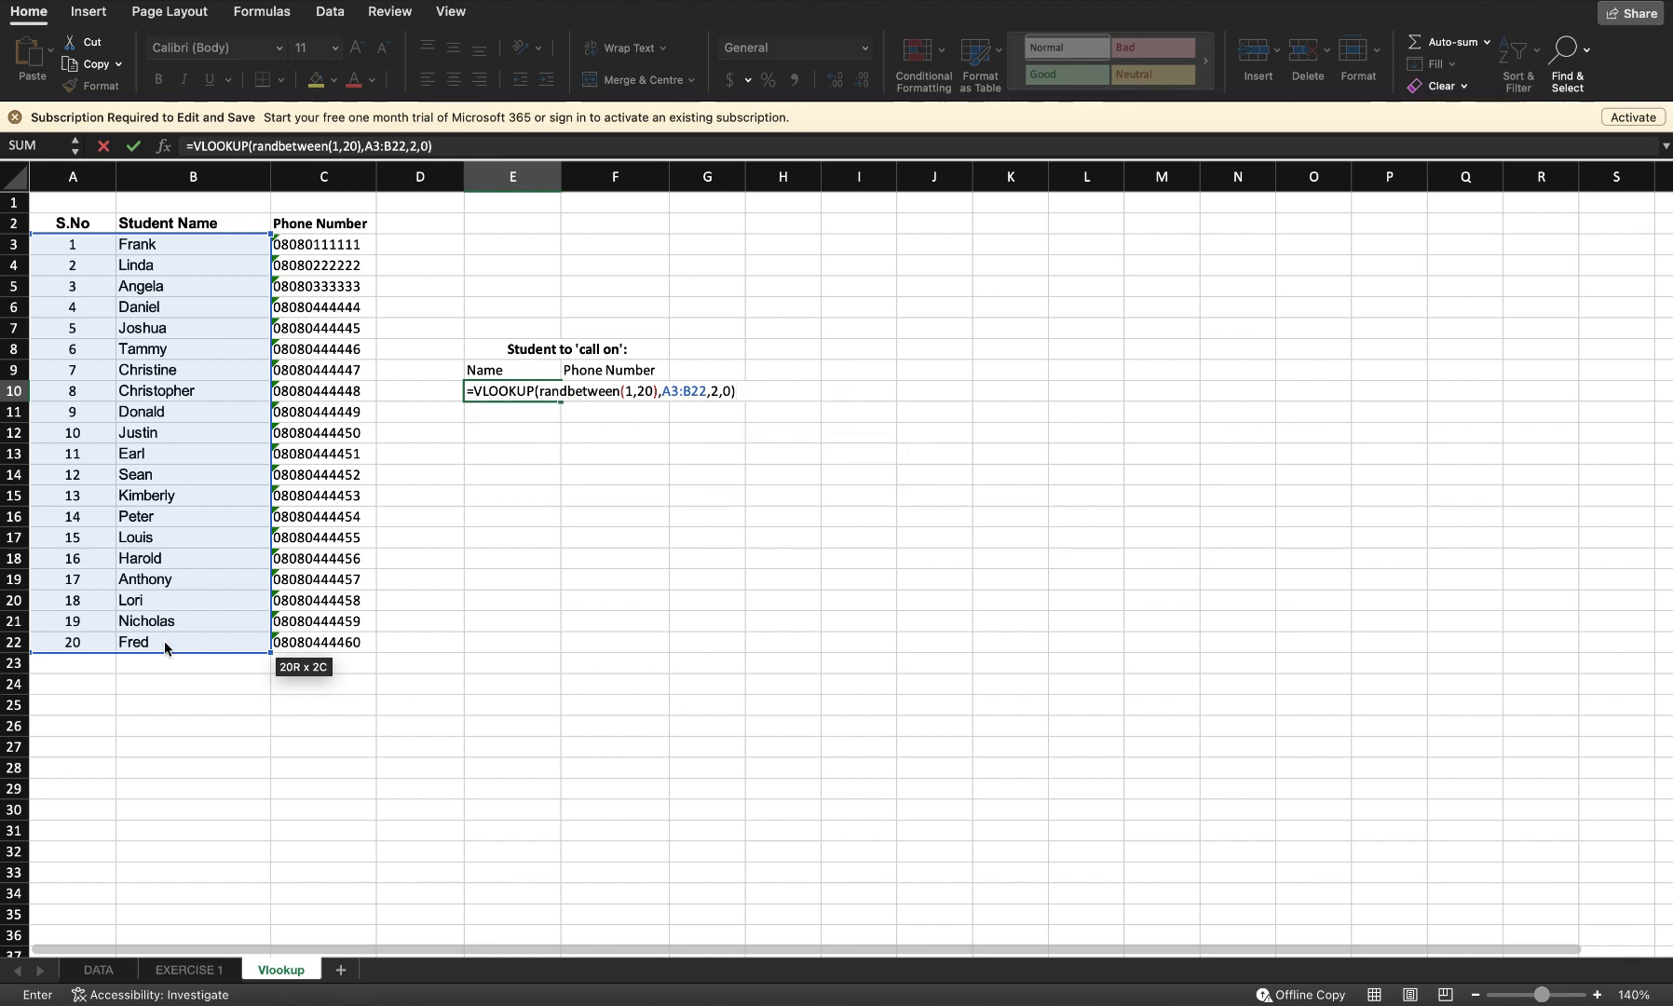
{"action": "key", "text": "Return"}
{"action": "key", "text": "Up"}
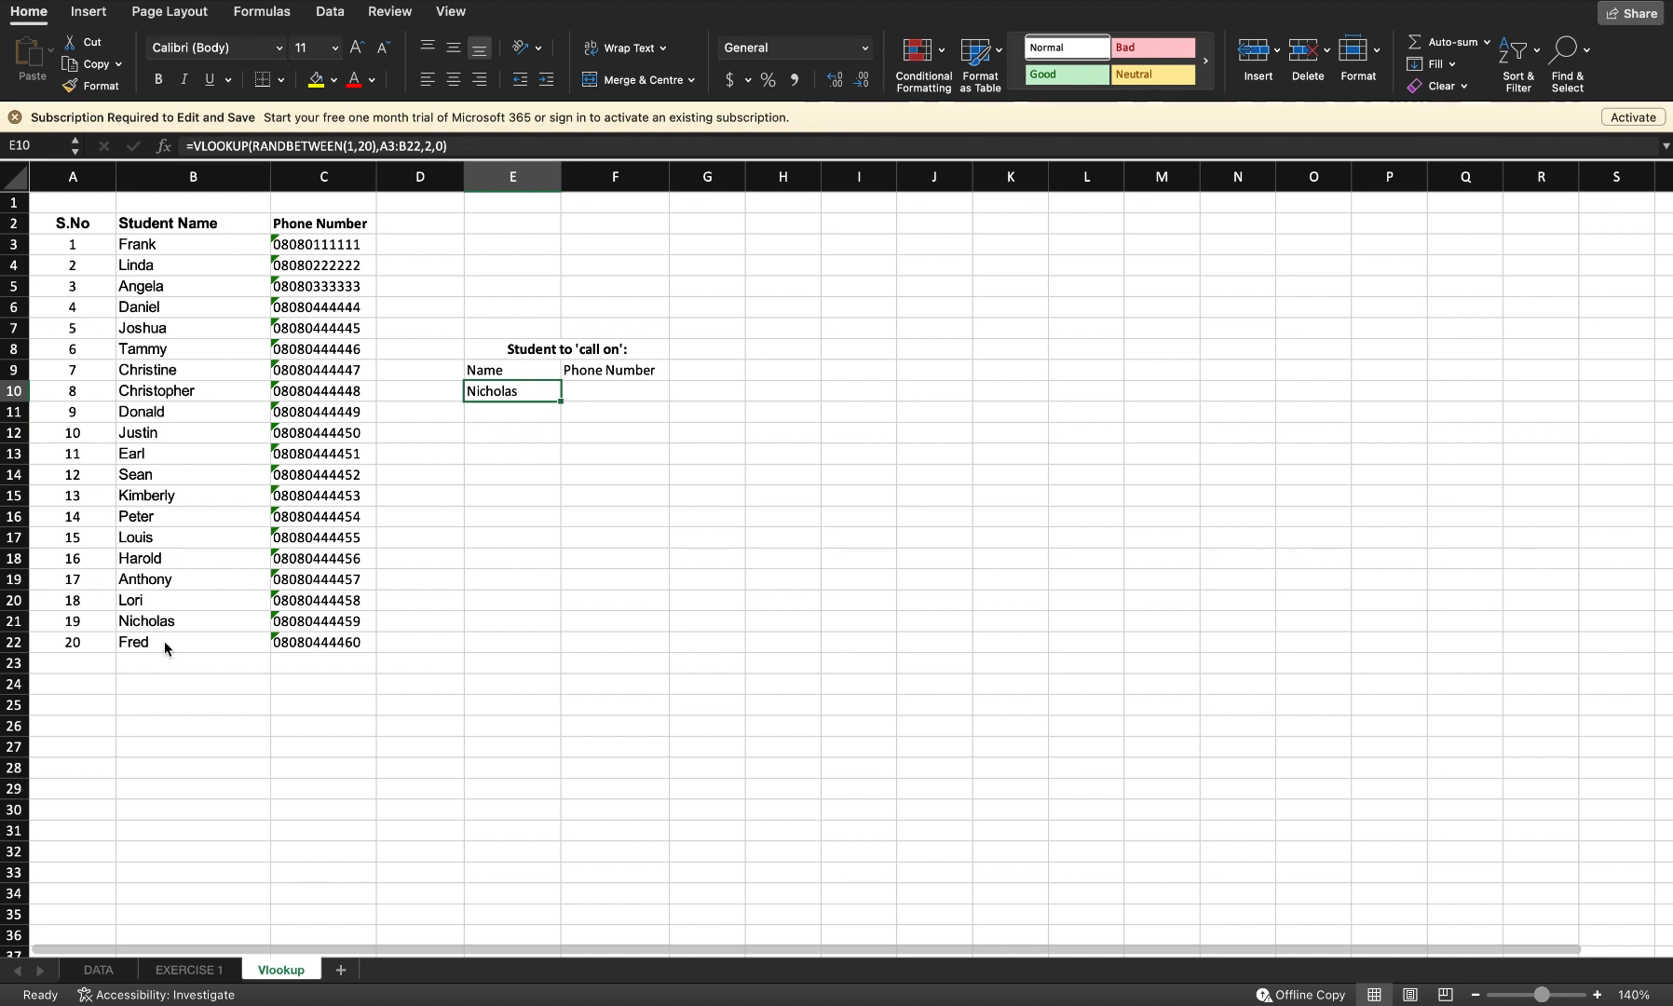
Step: Recalculate the sheet repeatedly to draw different random student names in E10
{"action": "key", "text": "F9"}
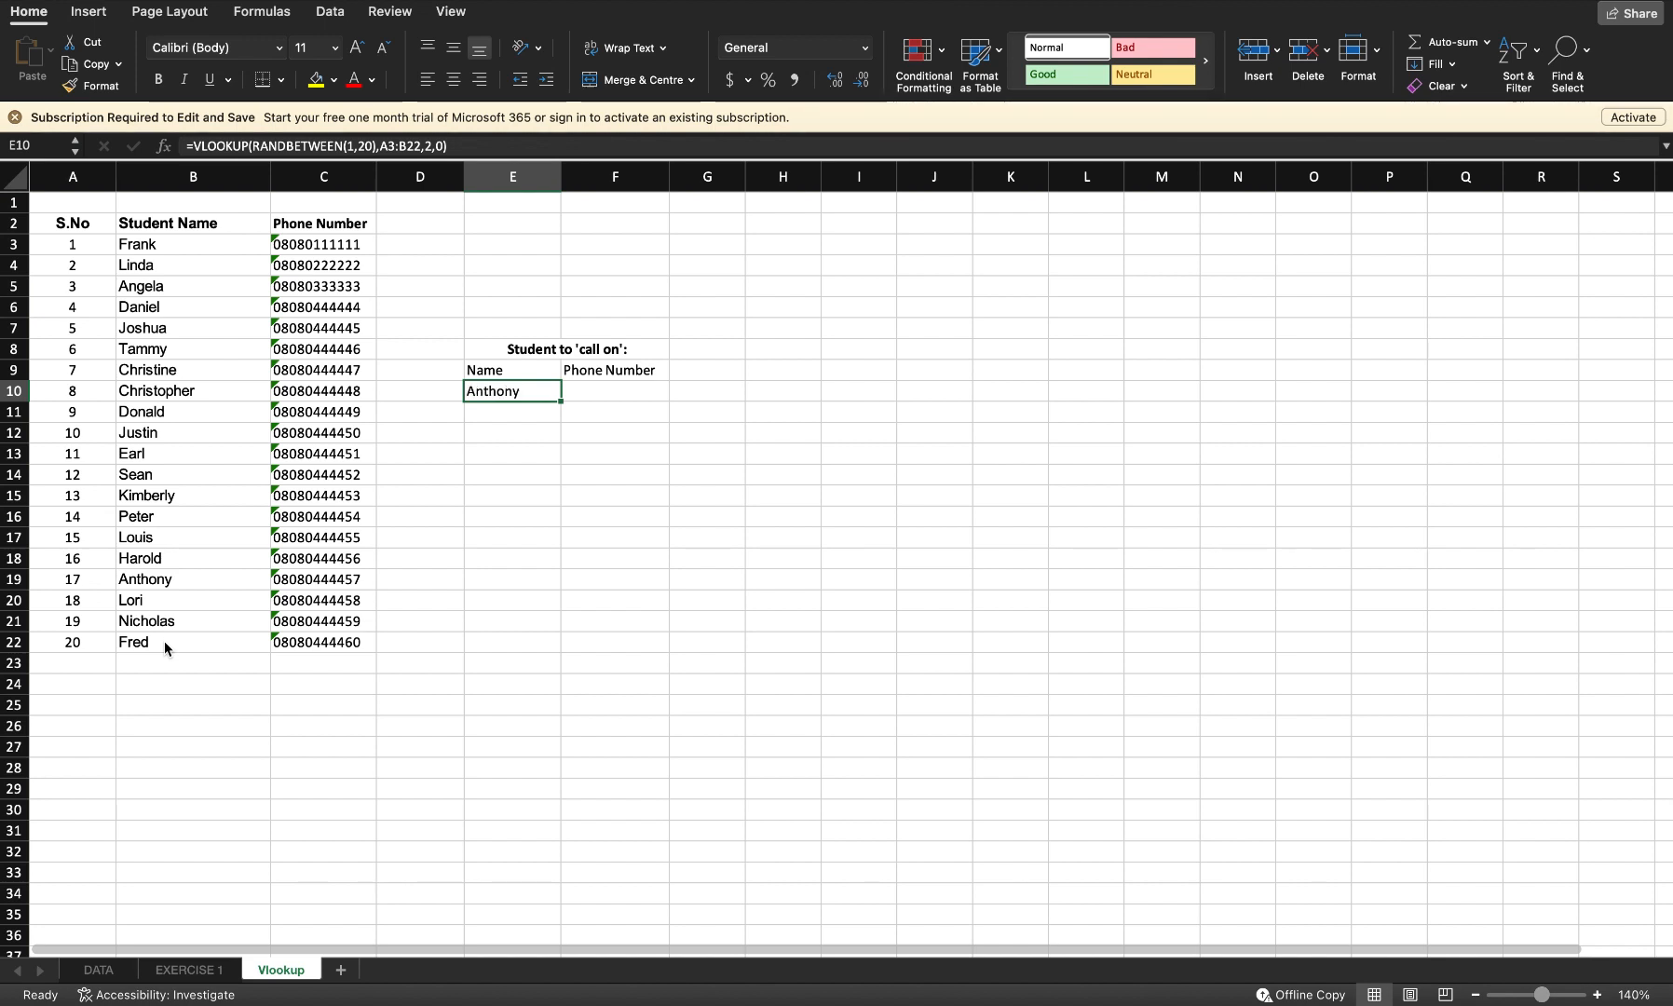
{"action": "key", "text": "F9"}
{"action": "key", "text": "F9"}
{"action": "key", "text": "F9"}
{"action": "key", "text": "F9"}
{"action": "key", "text": "F9"}
{"action": "key", "text": "F9"}
Step: Enter =VLOOKUP(E10,B3:C22,2,0) in the Phone Number cell F10 to look up the chosen student's number
{"action": "left_click", "coordinate": [607, 394]}
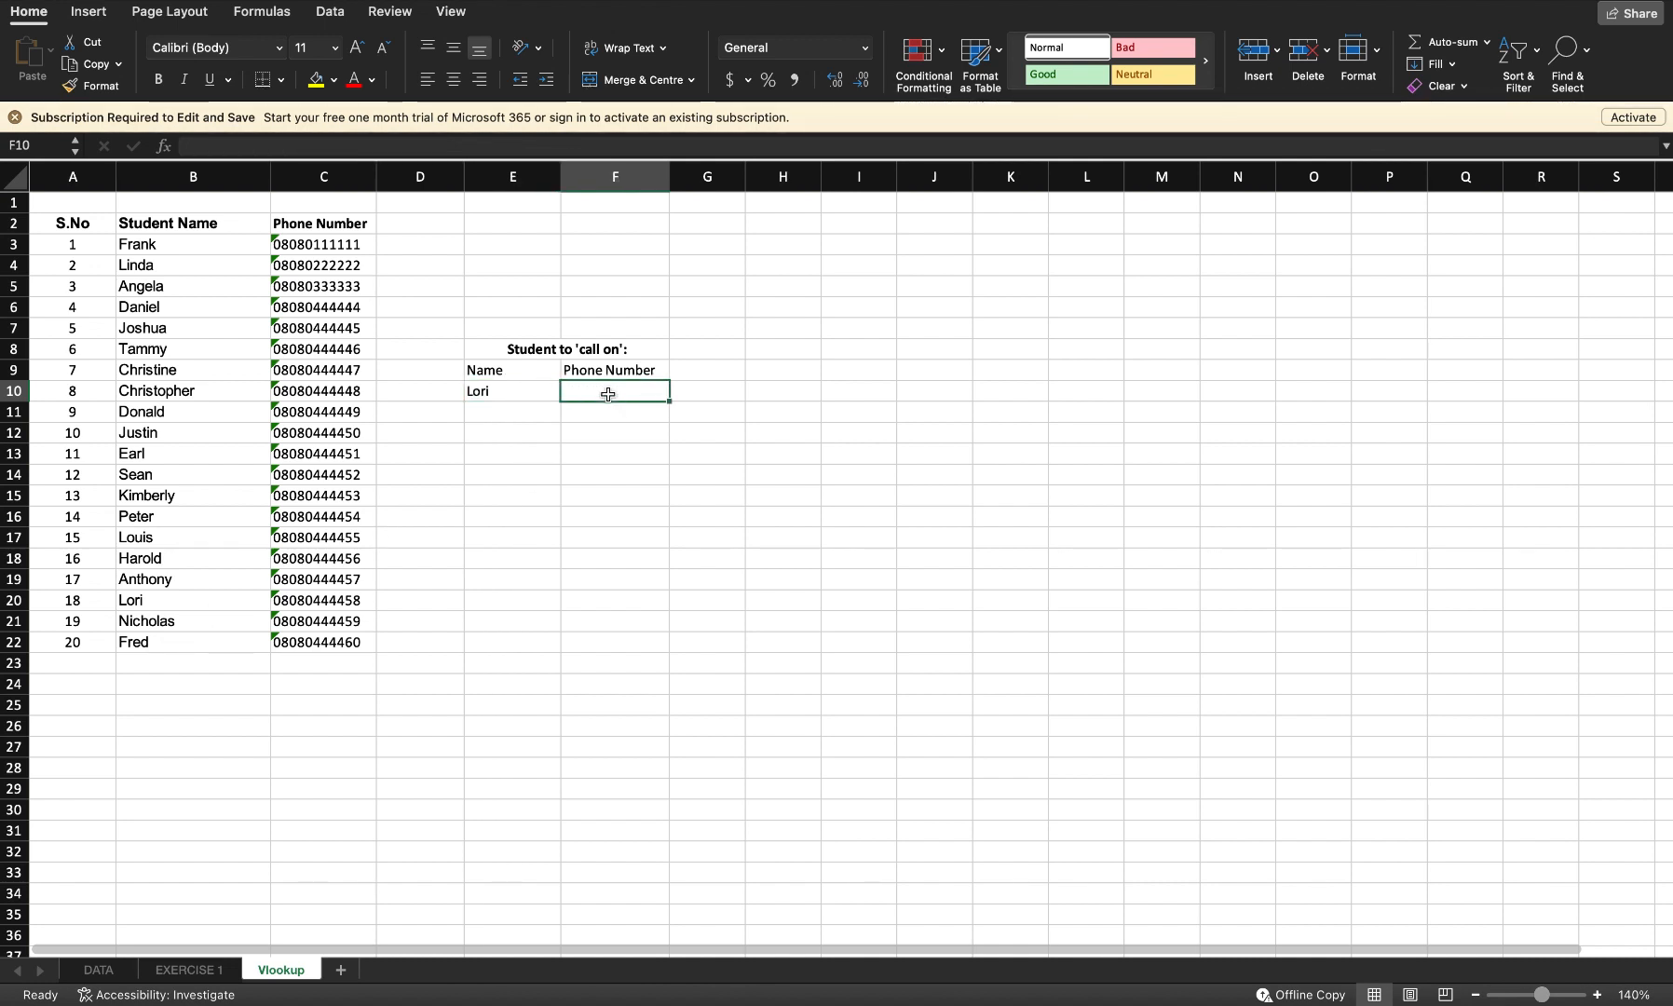
{"action": "type", "text": "="}
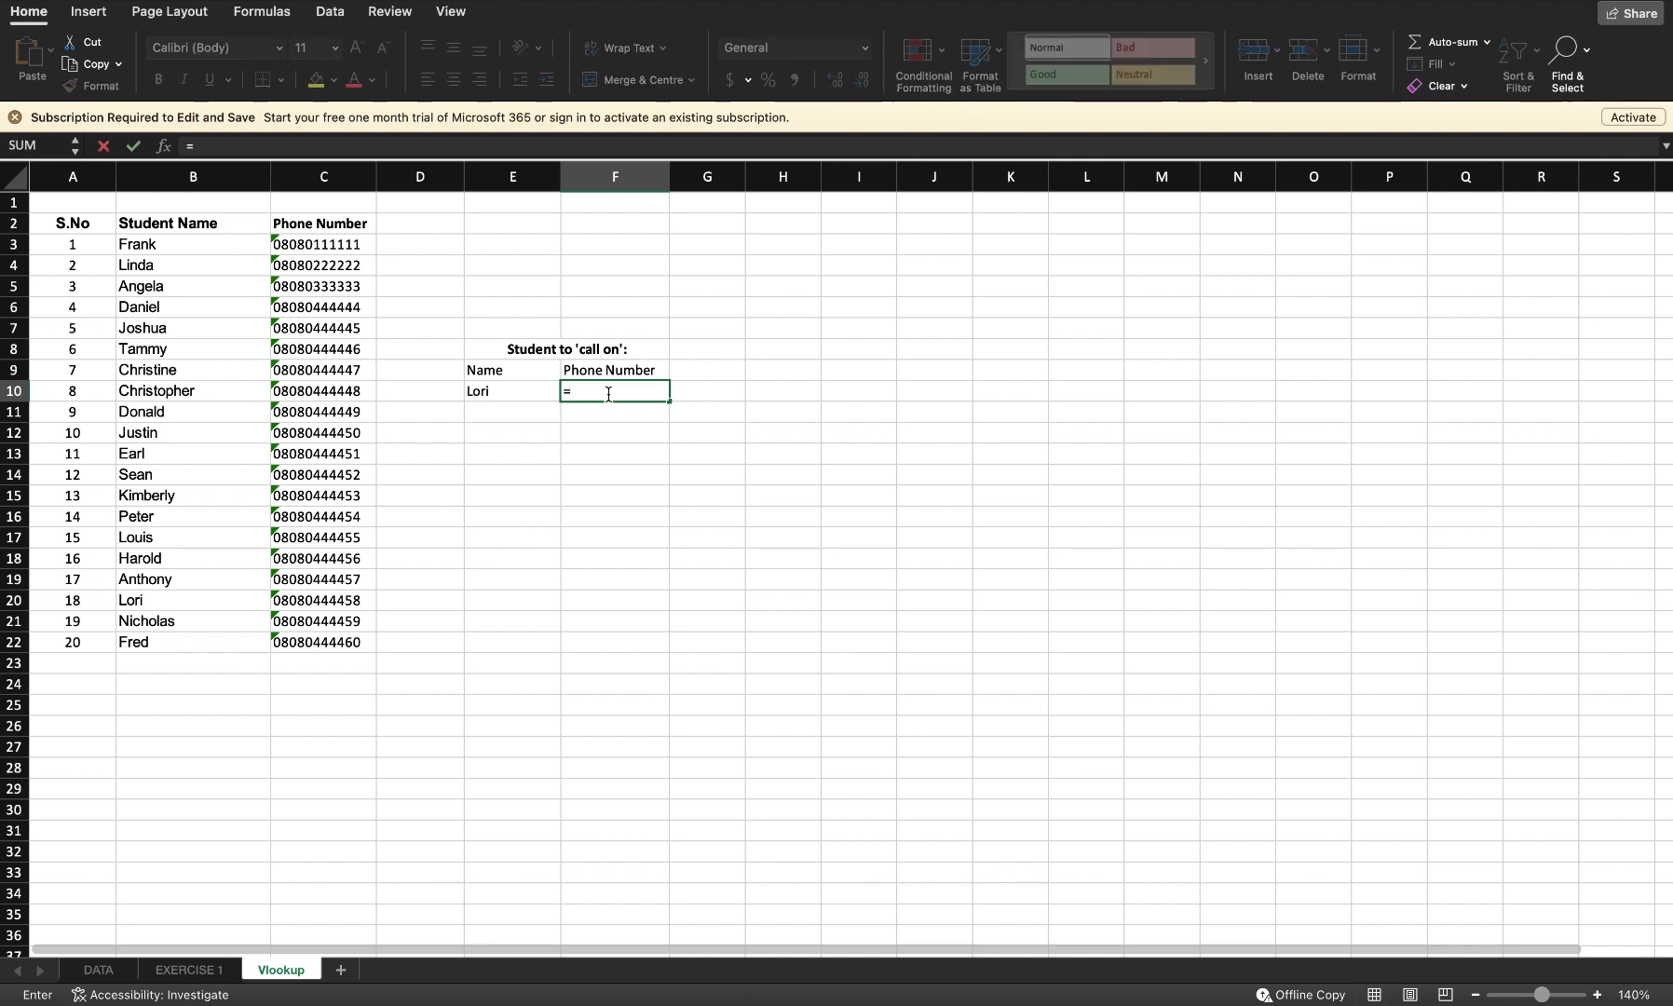
{"action": "type", "text": "vlook"}
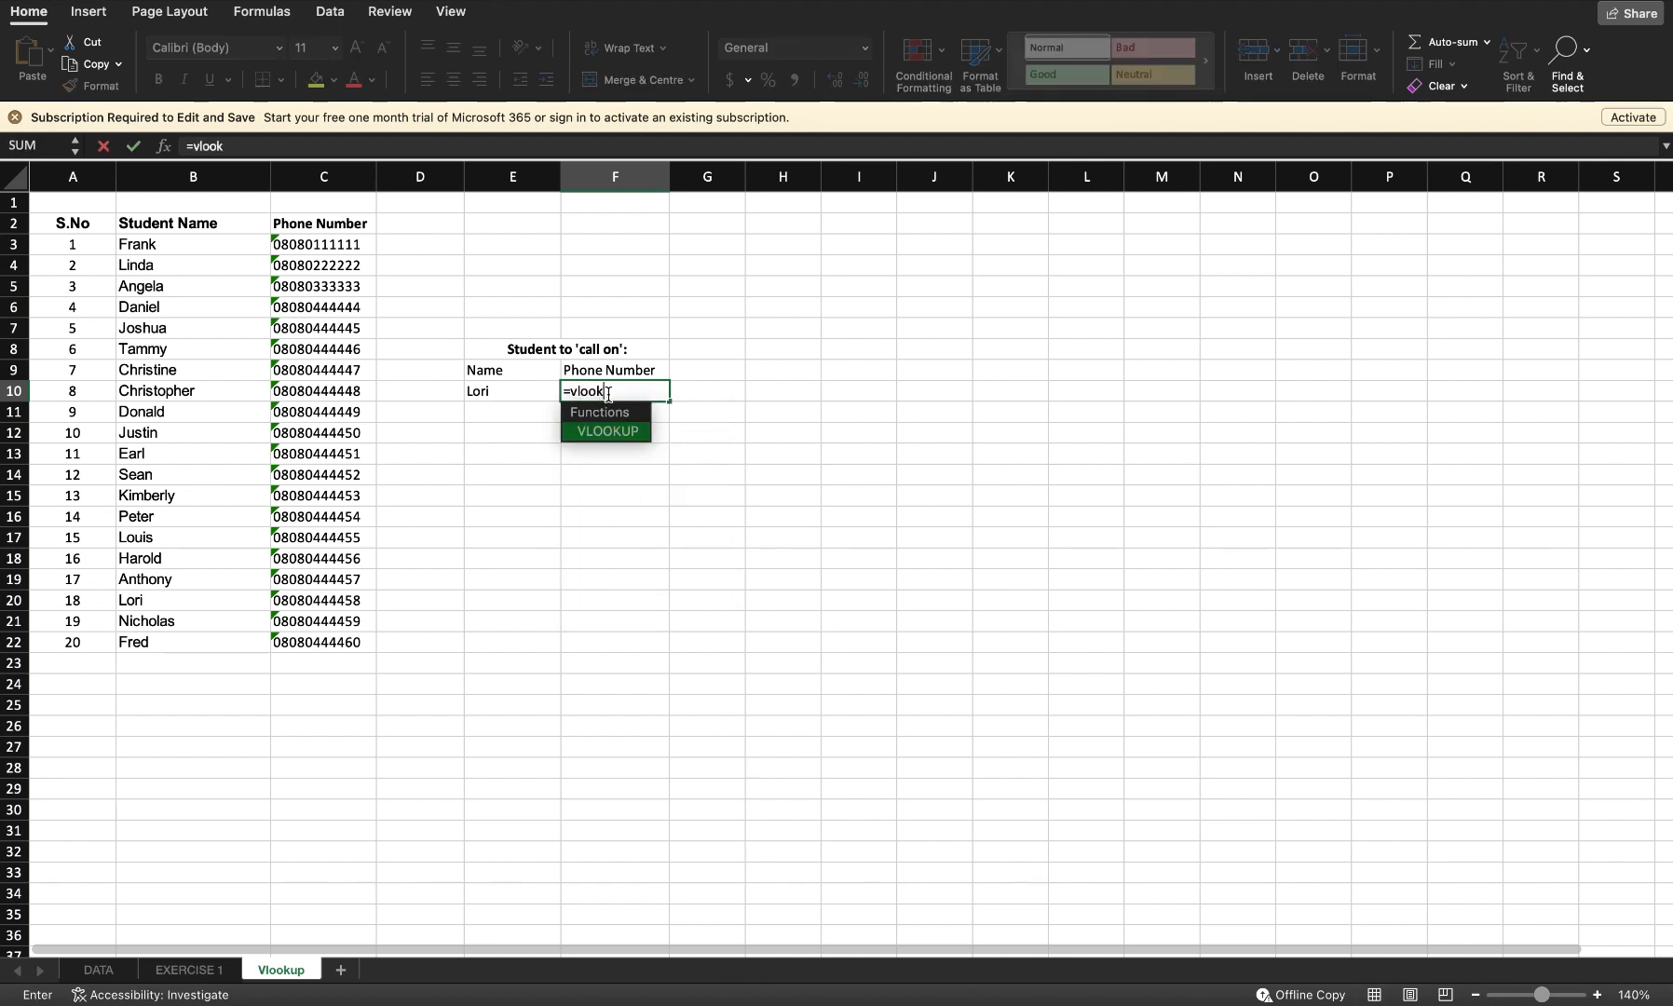
{"action": "key", "text": "Tab"}
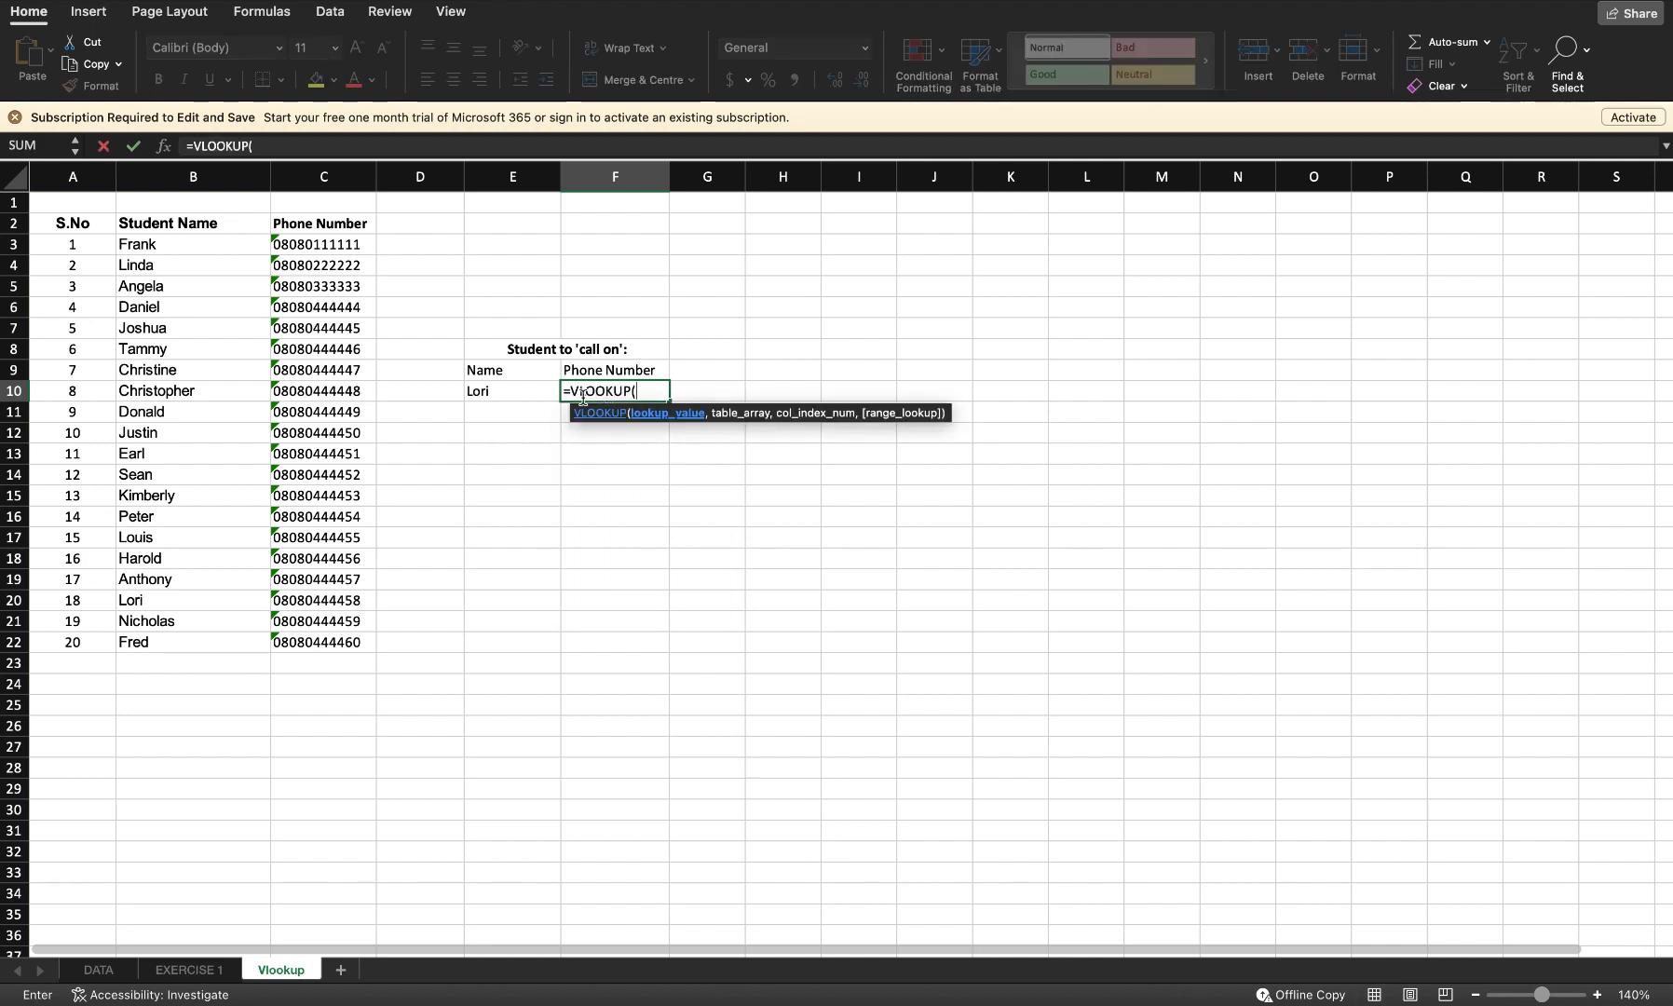
{"action": "left_click", "coordinate": [493, 397]}
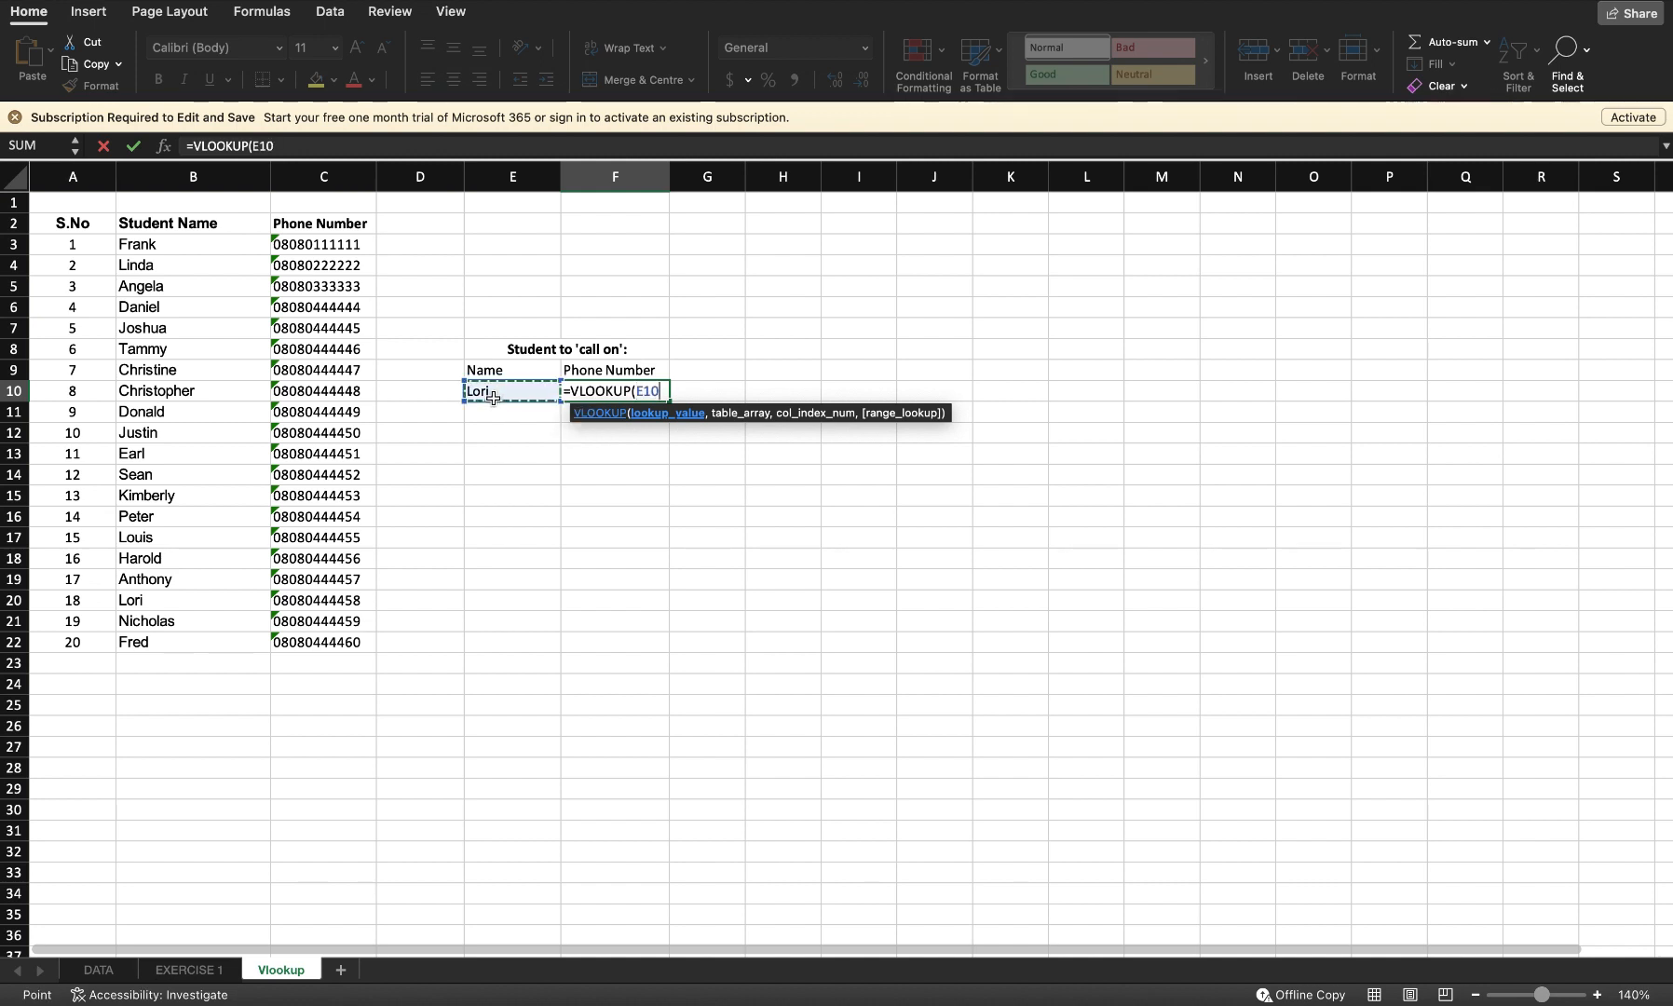
{"action": "type", "text": ","}
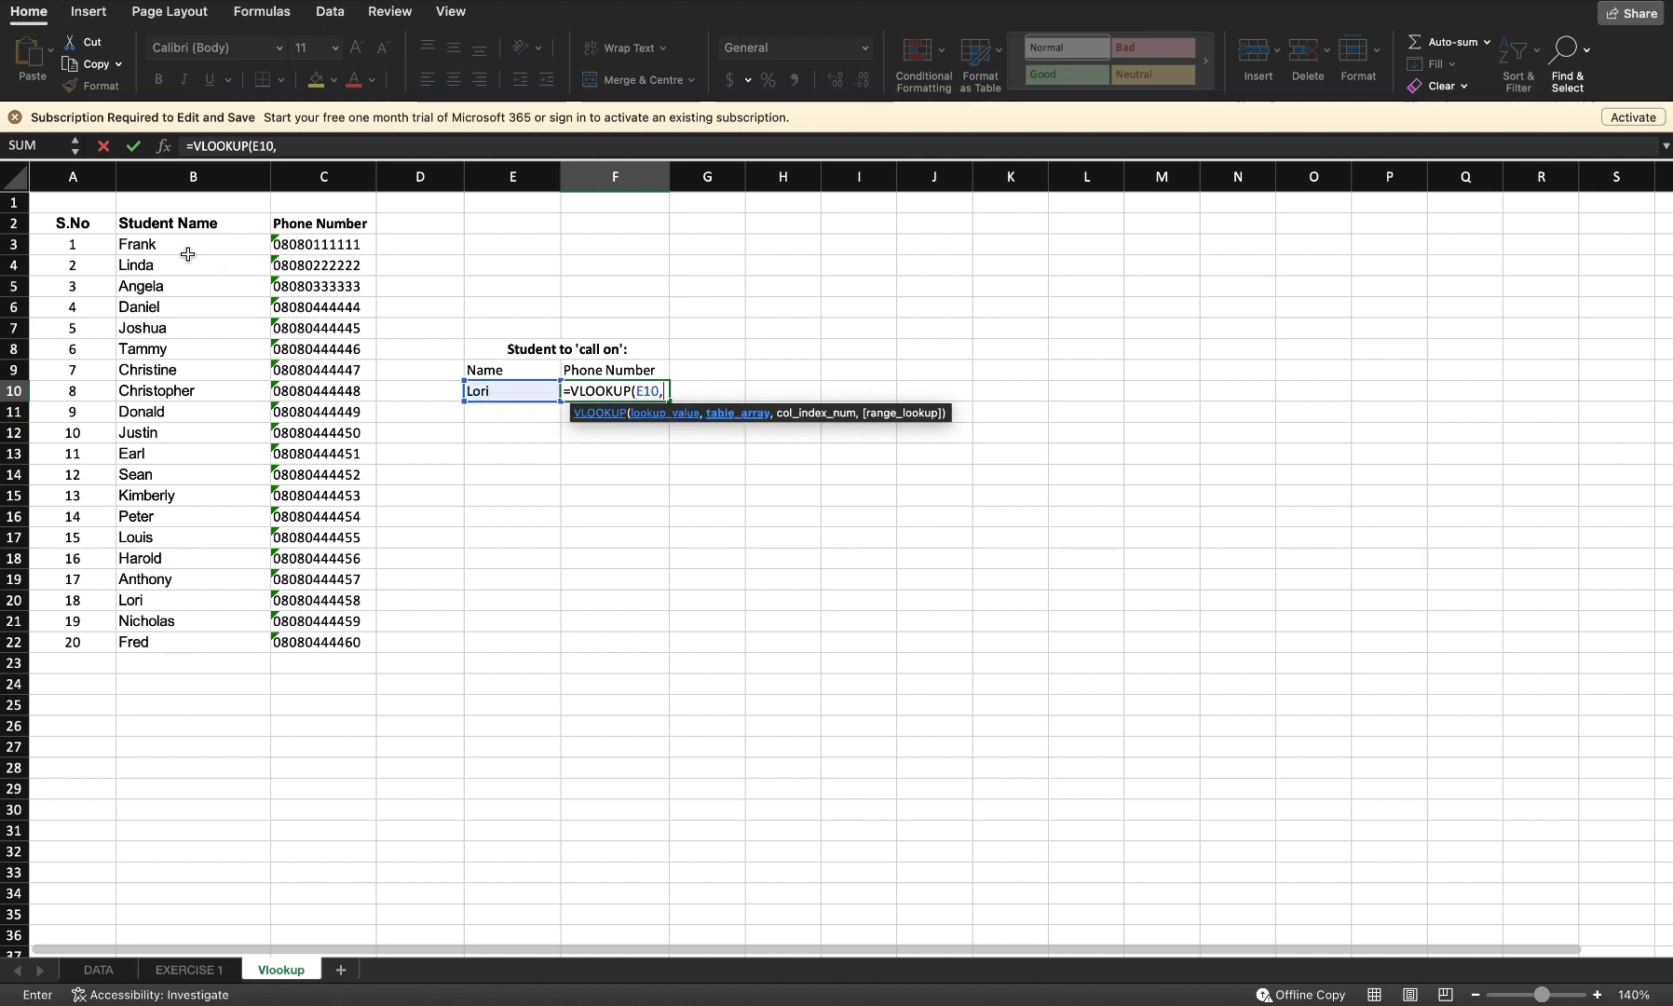
{"action": "left_click_drag", "start_coordinate": [164, 246], "coordinate": [319, 645]}
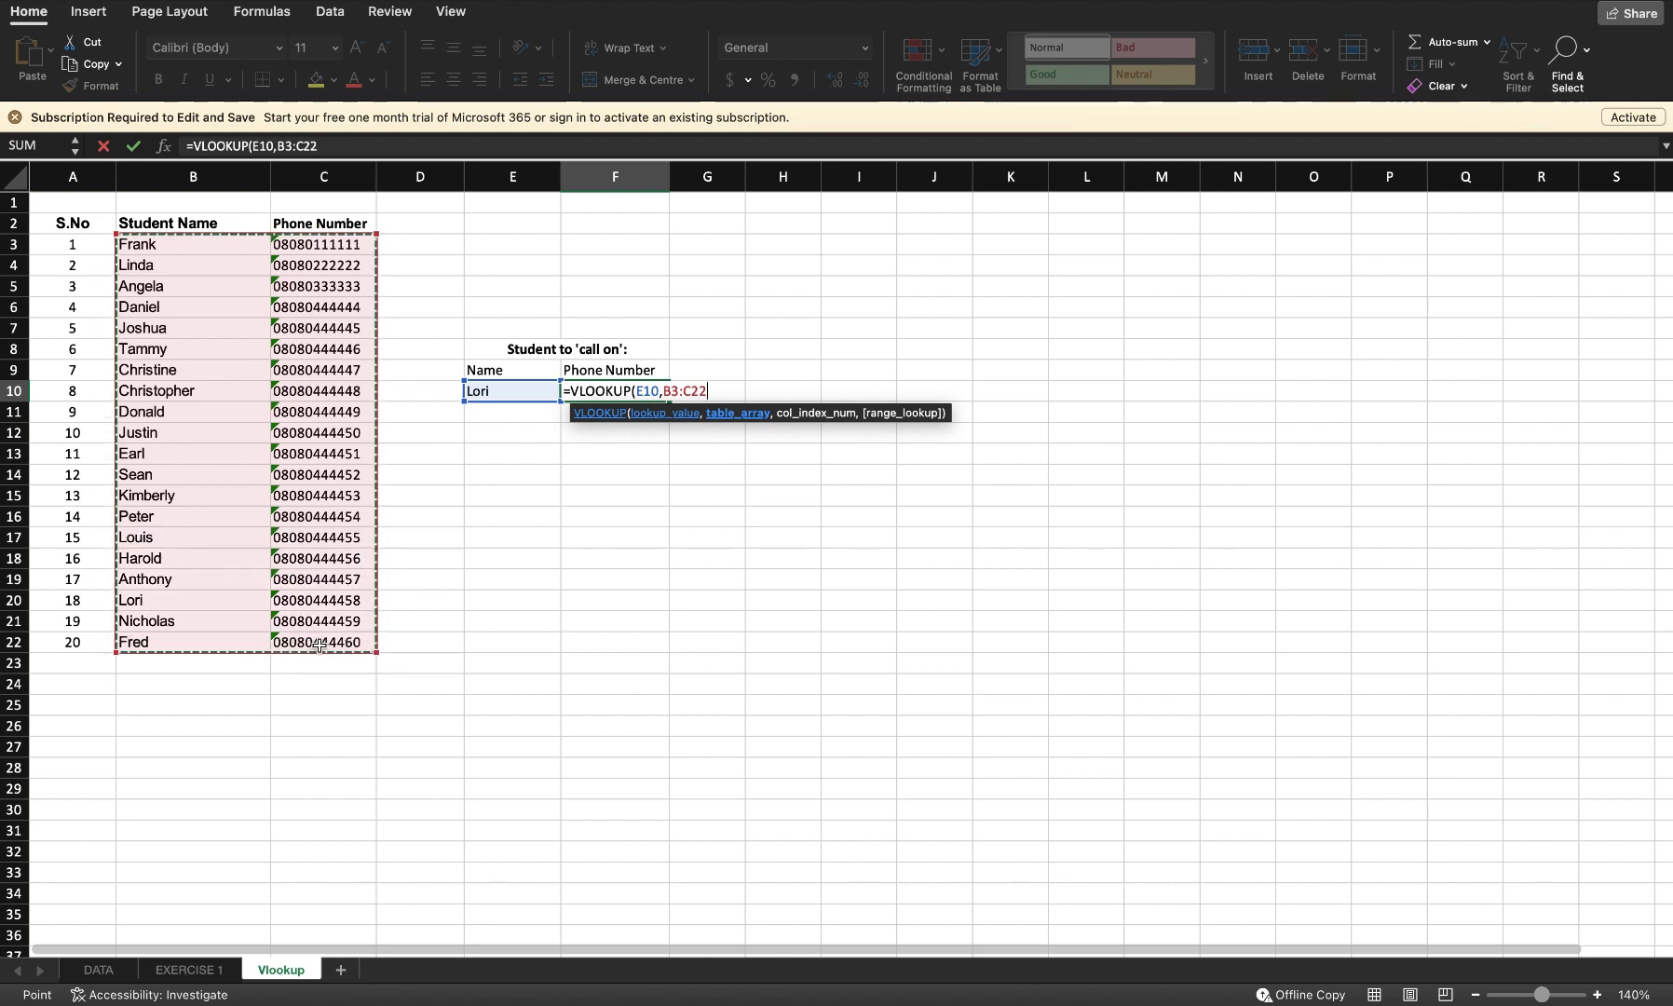
{"action": "type", "text": ",2,"}
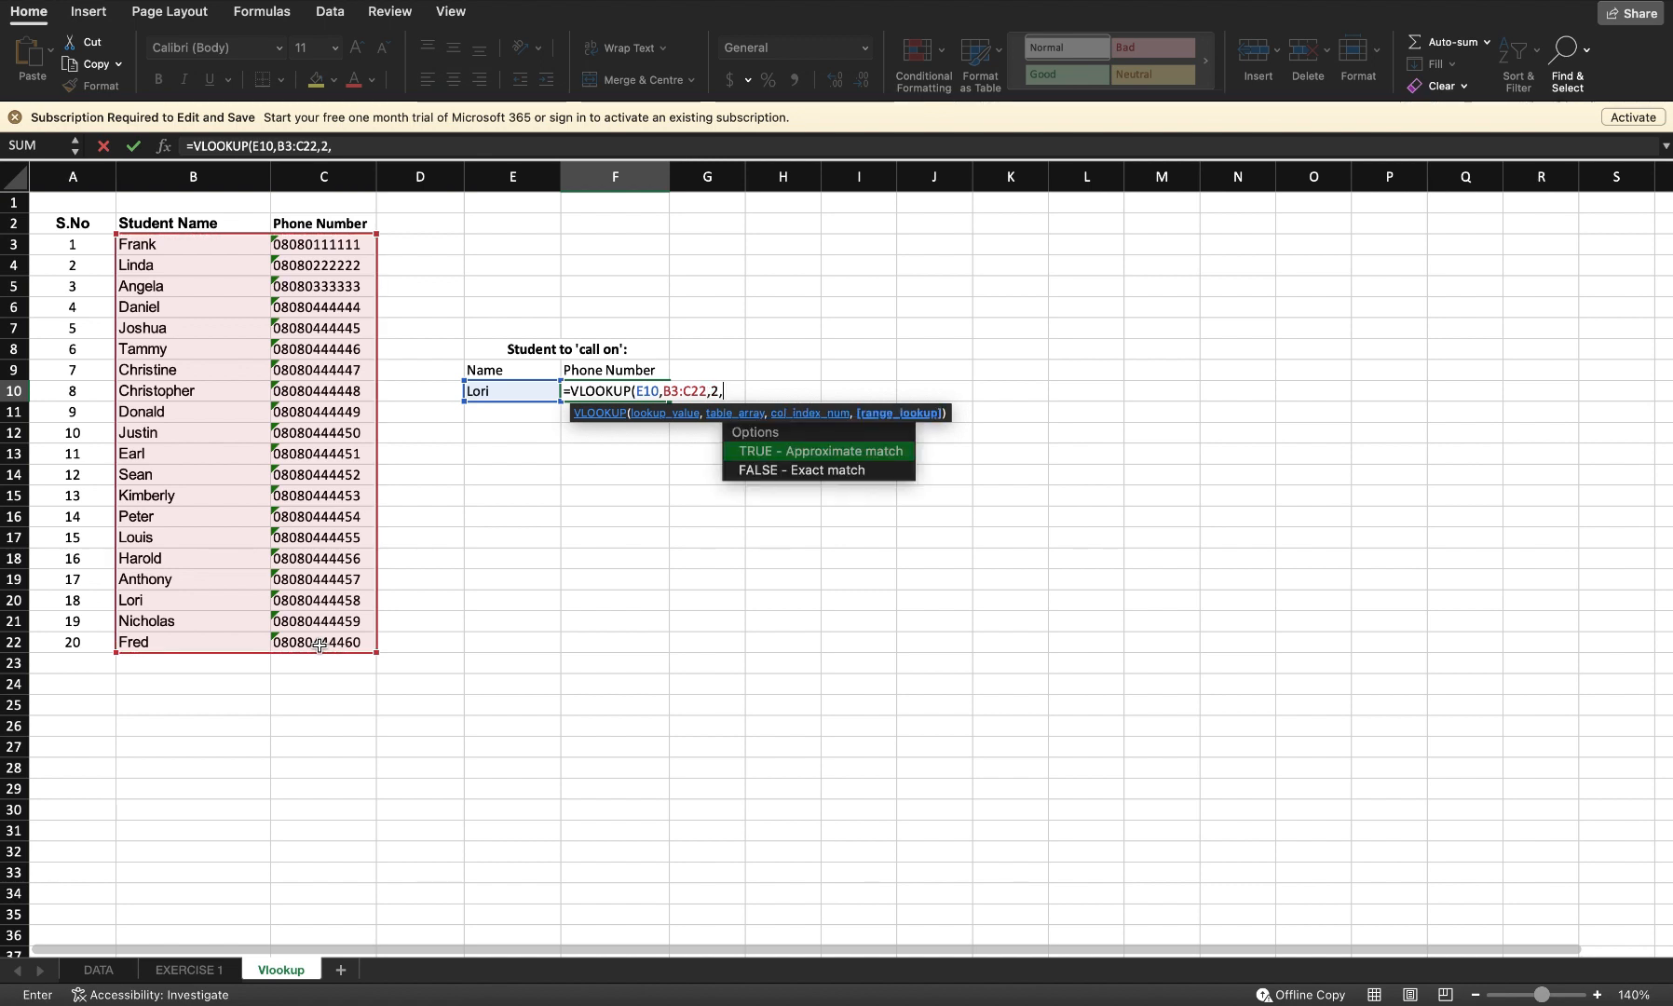
{"action": "type", "text": "0)"}
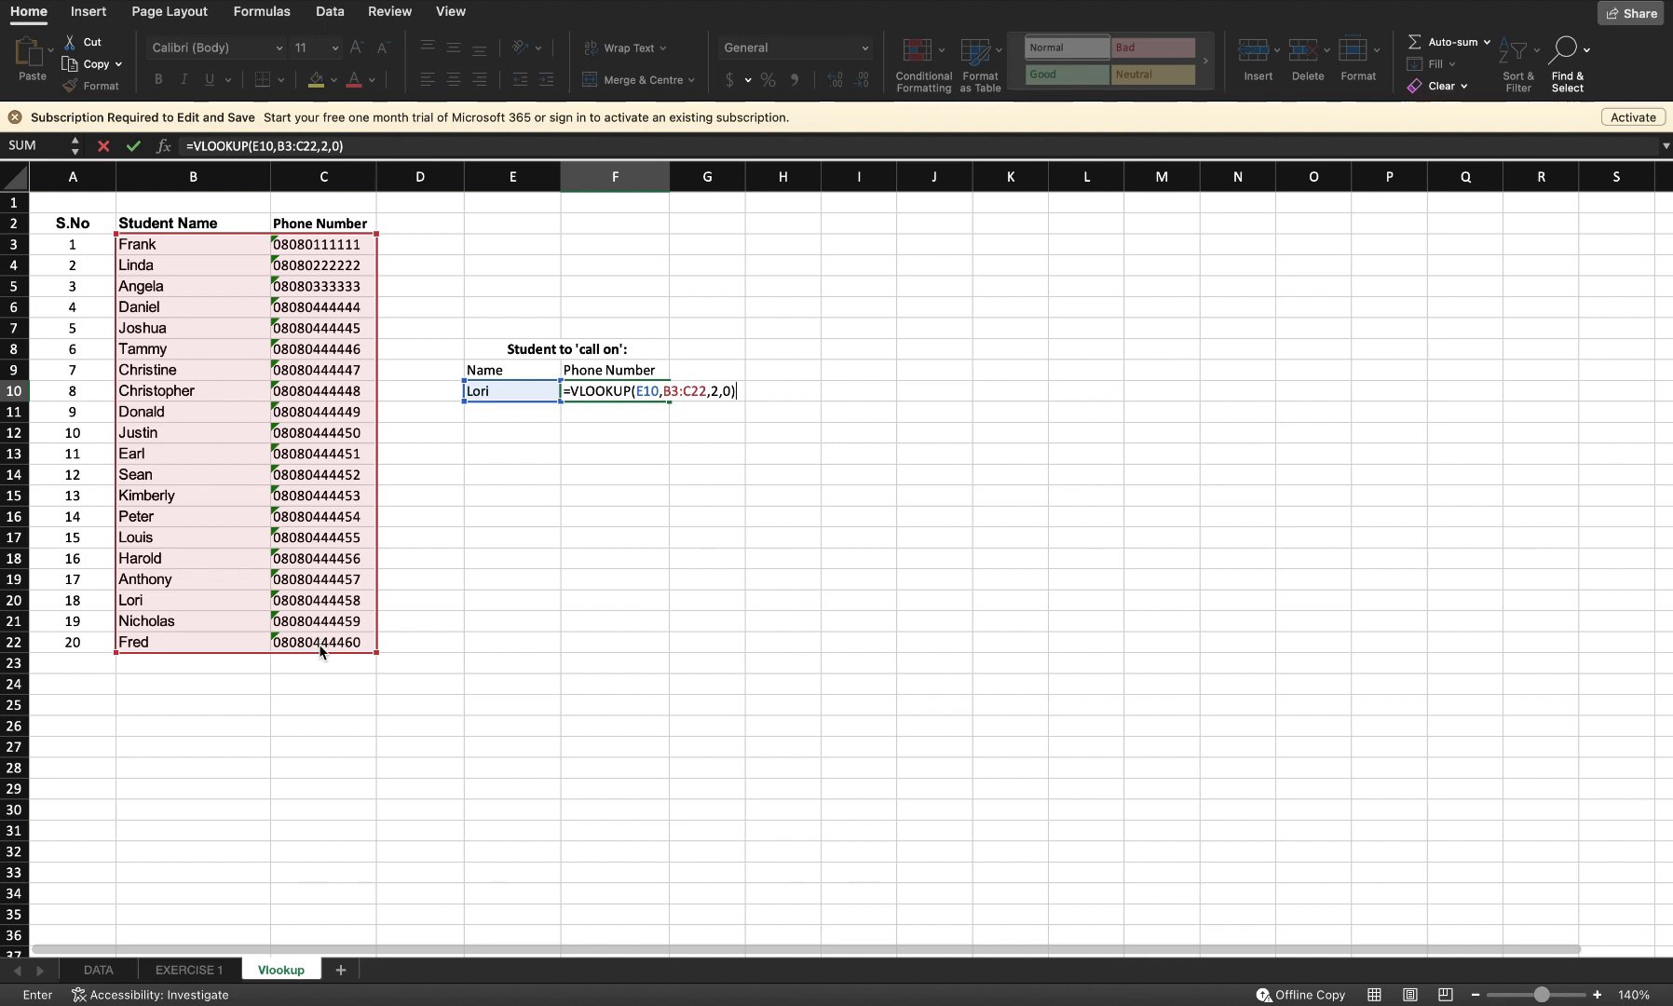
{"action": "key", "text": "Return"}
Step: Recalculate the sheet several times to draw new random students and their phone numbers
{"action": "left_click", "coordinate": [524, 390]}
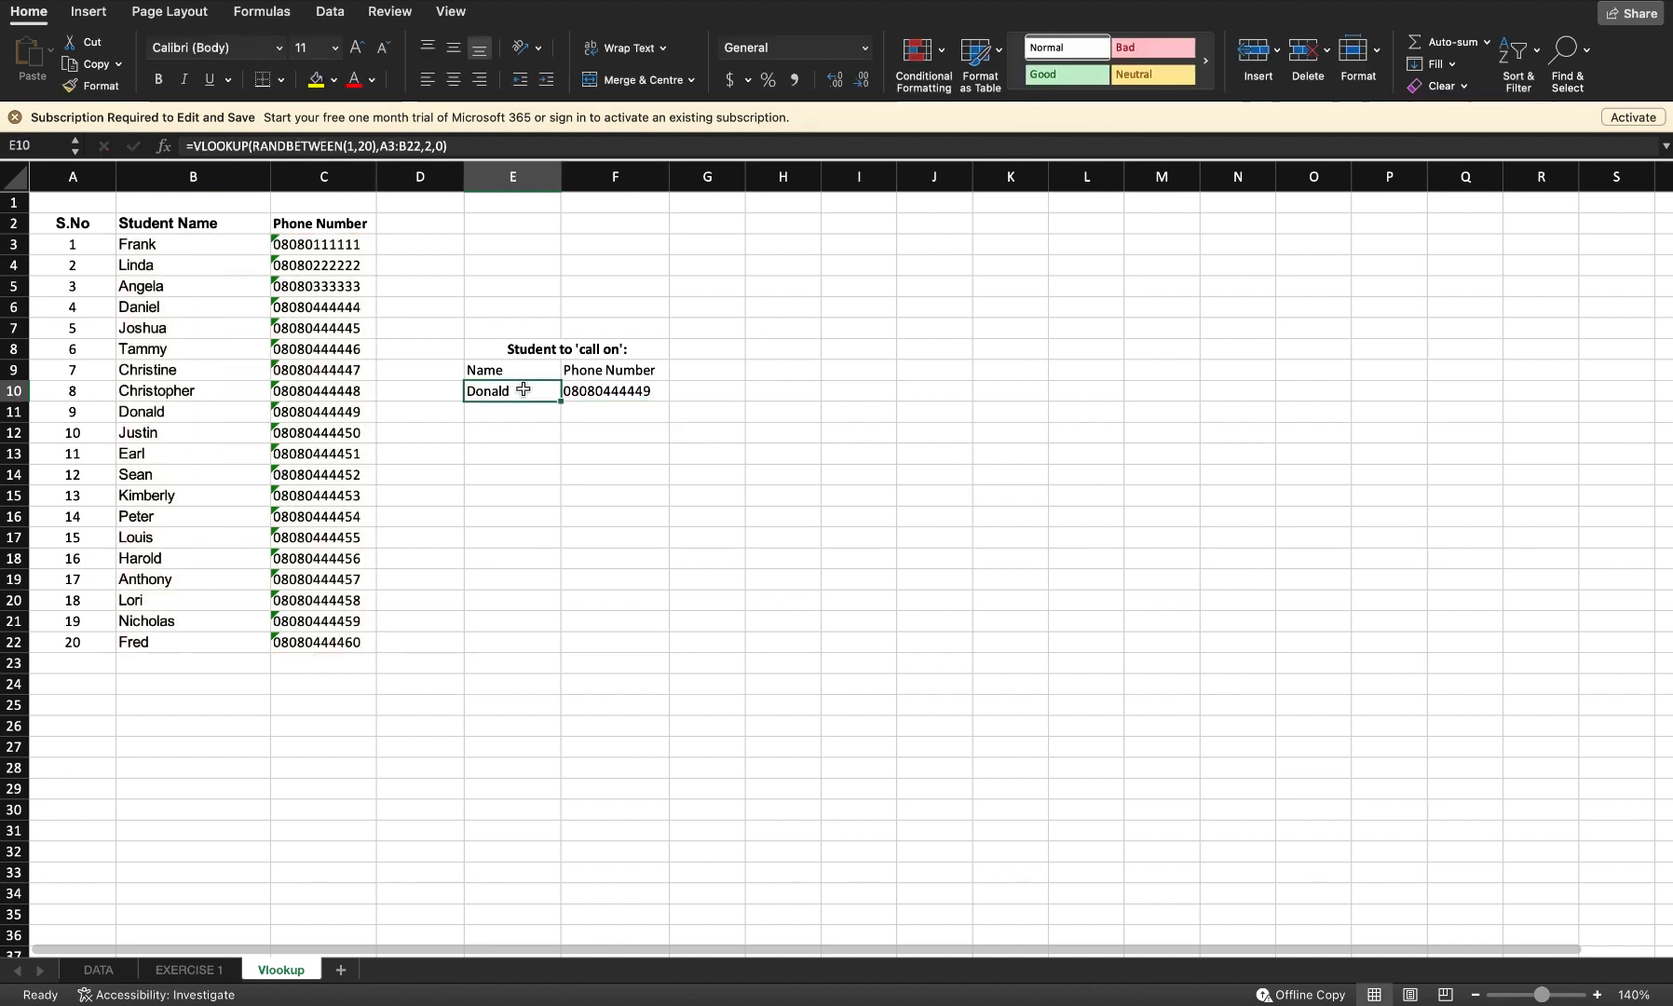
{"action": "key", "text": "F9"}
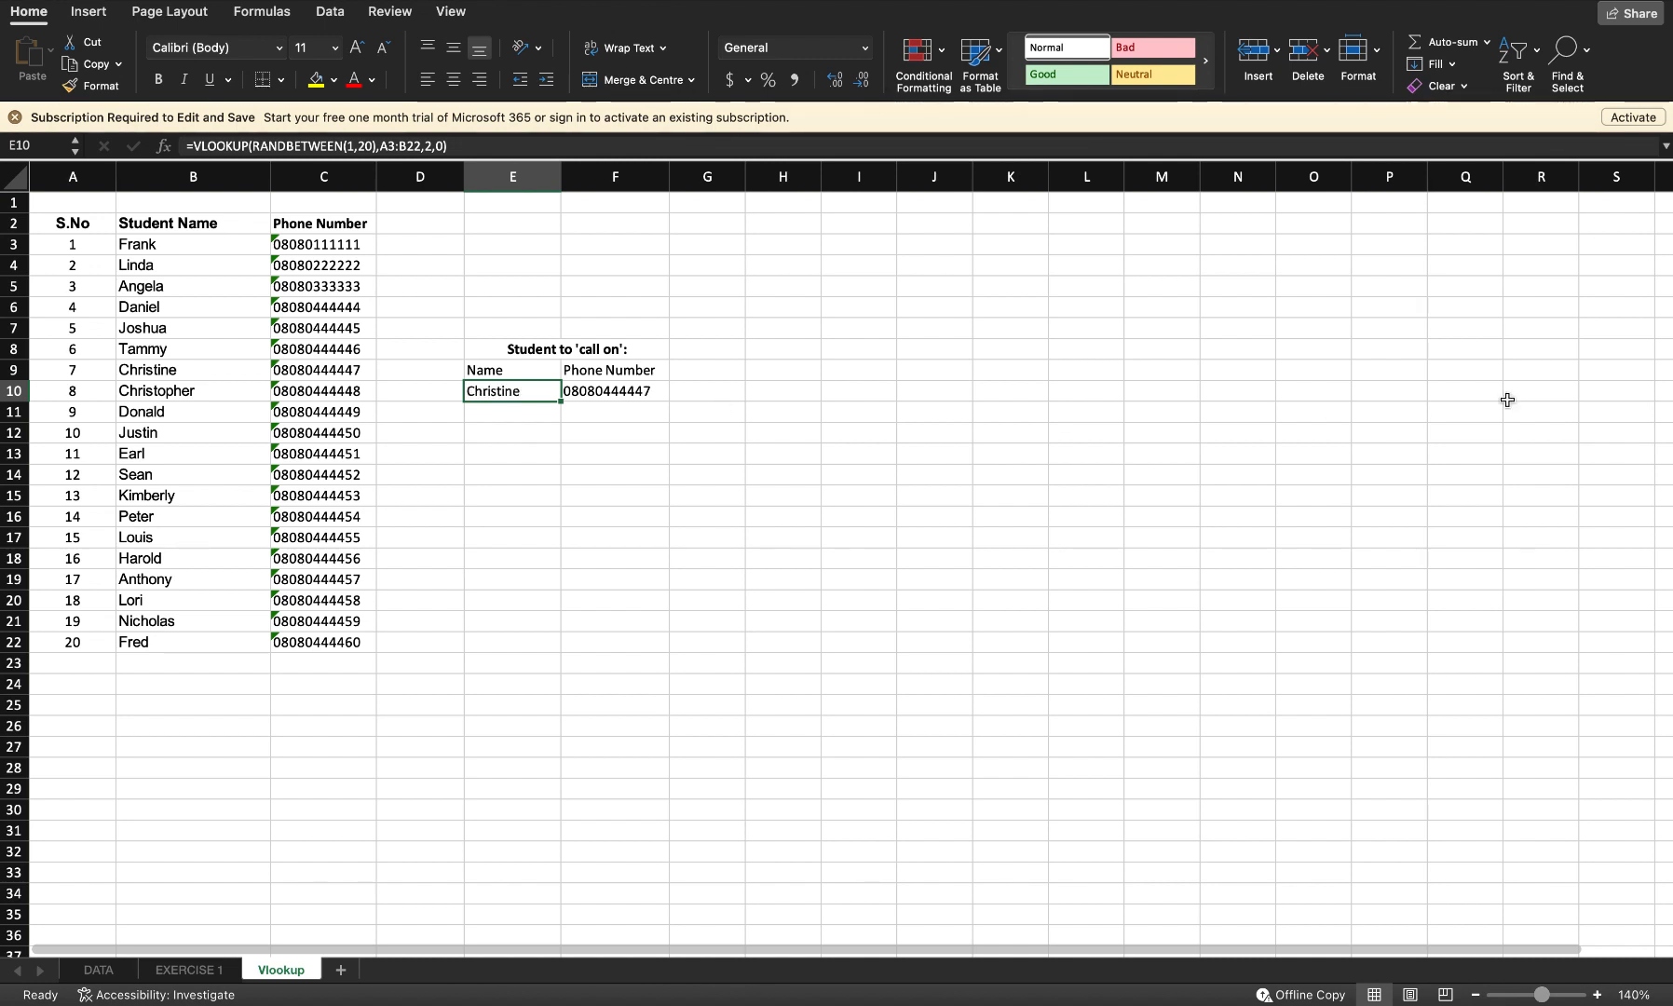
{"action": "key", "text": "F9"}
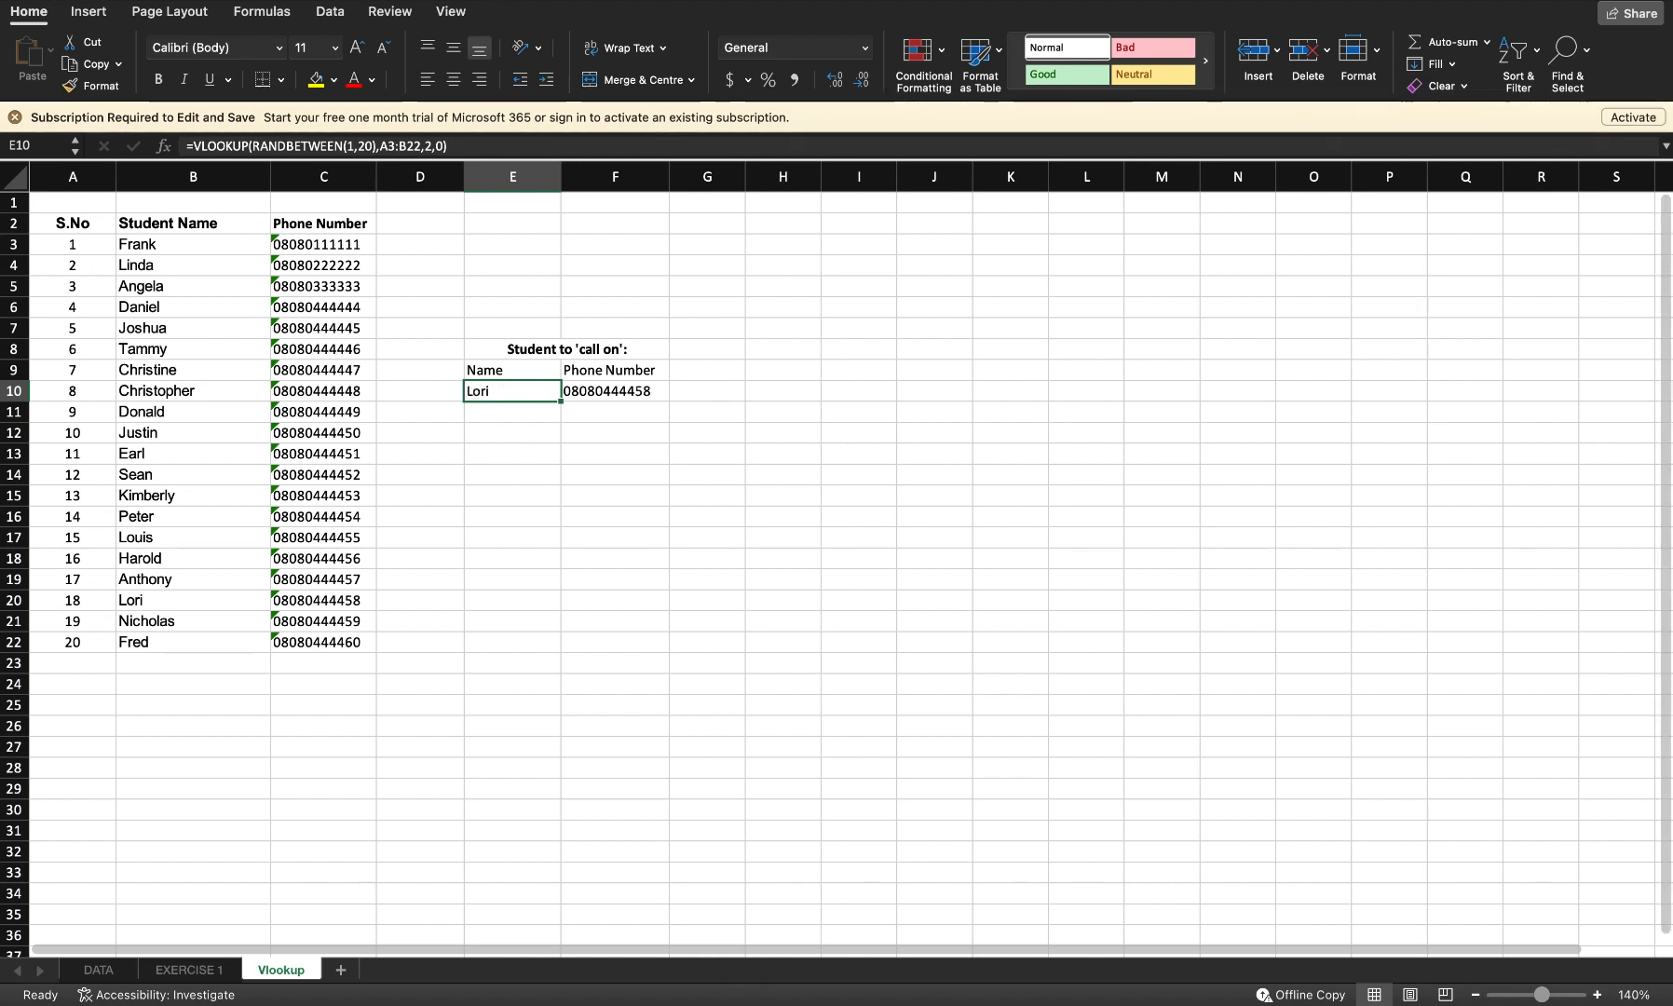
{"action": "key", "text": "F9"}
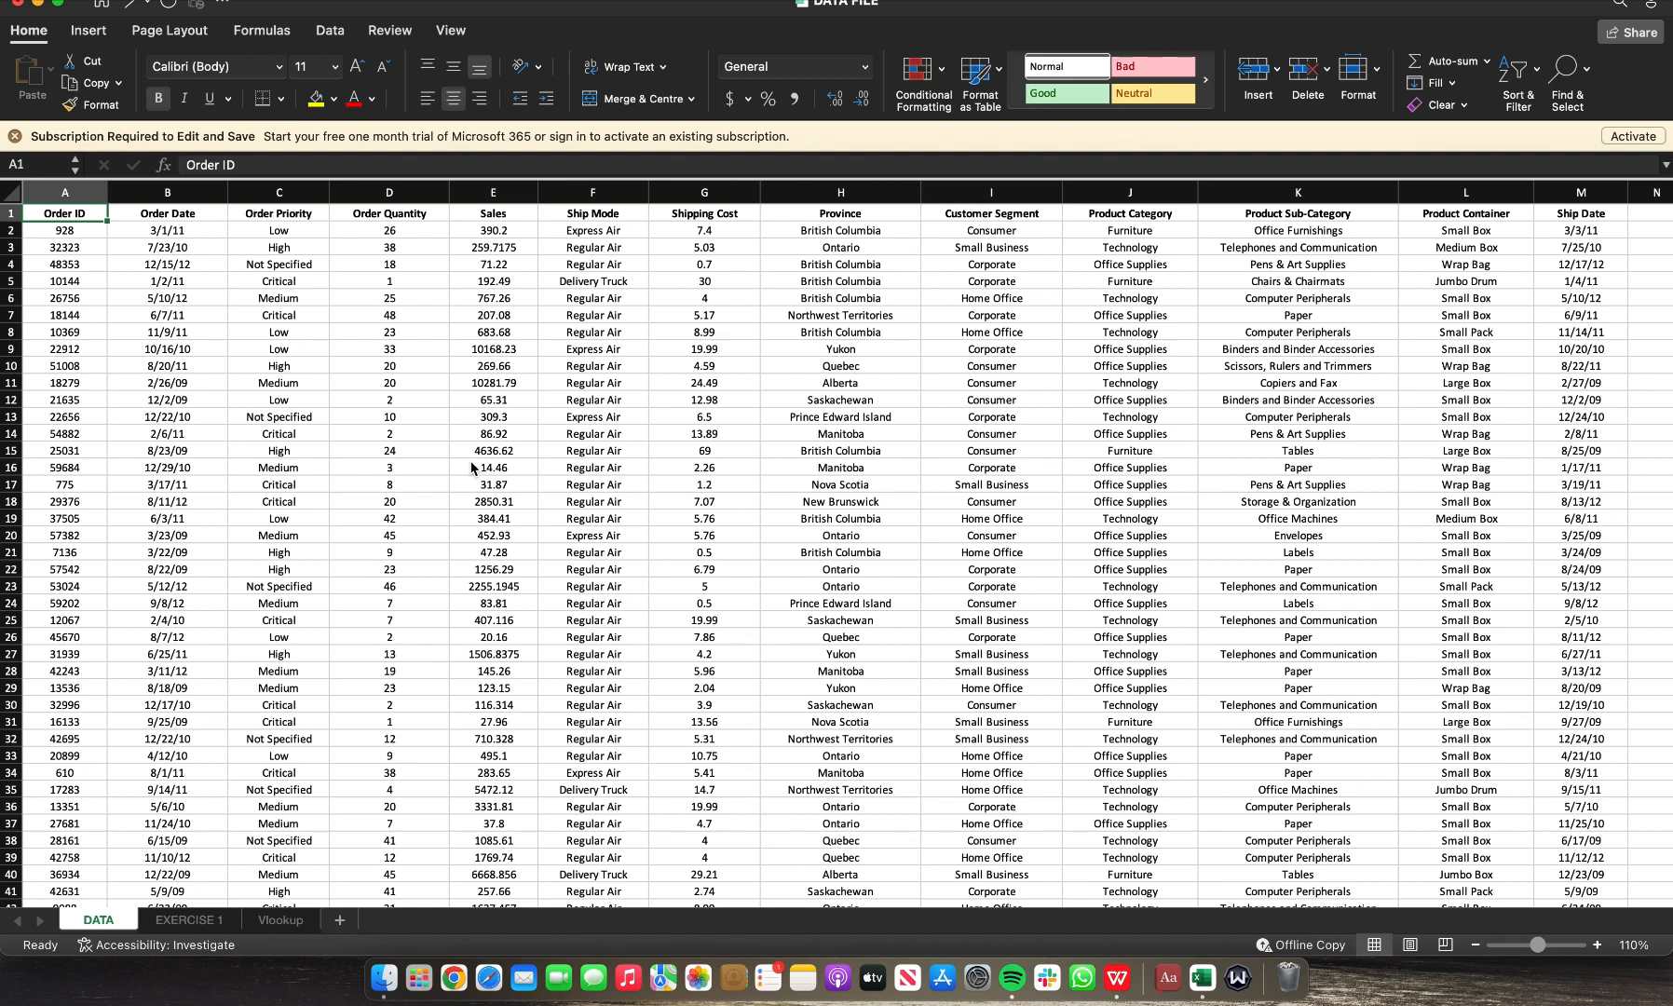
Step: Select the whole DATA table and insert a PivotTable from it on a new worksheet
{"action": "key", "text": "Right"}
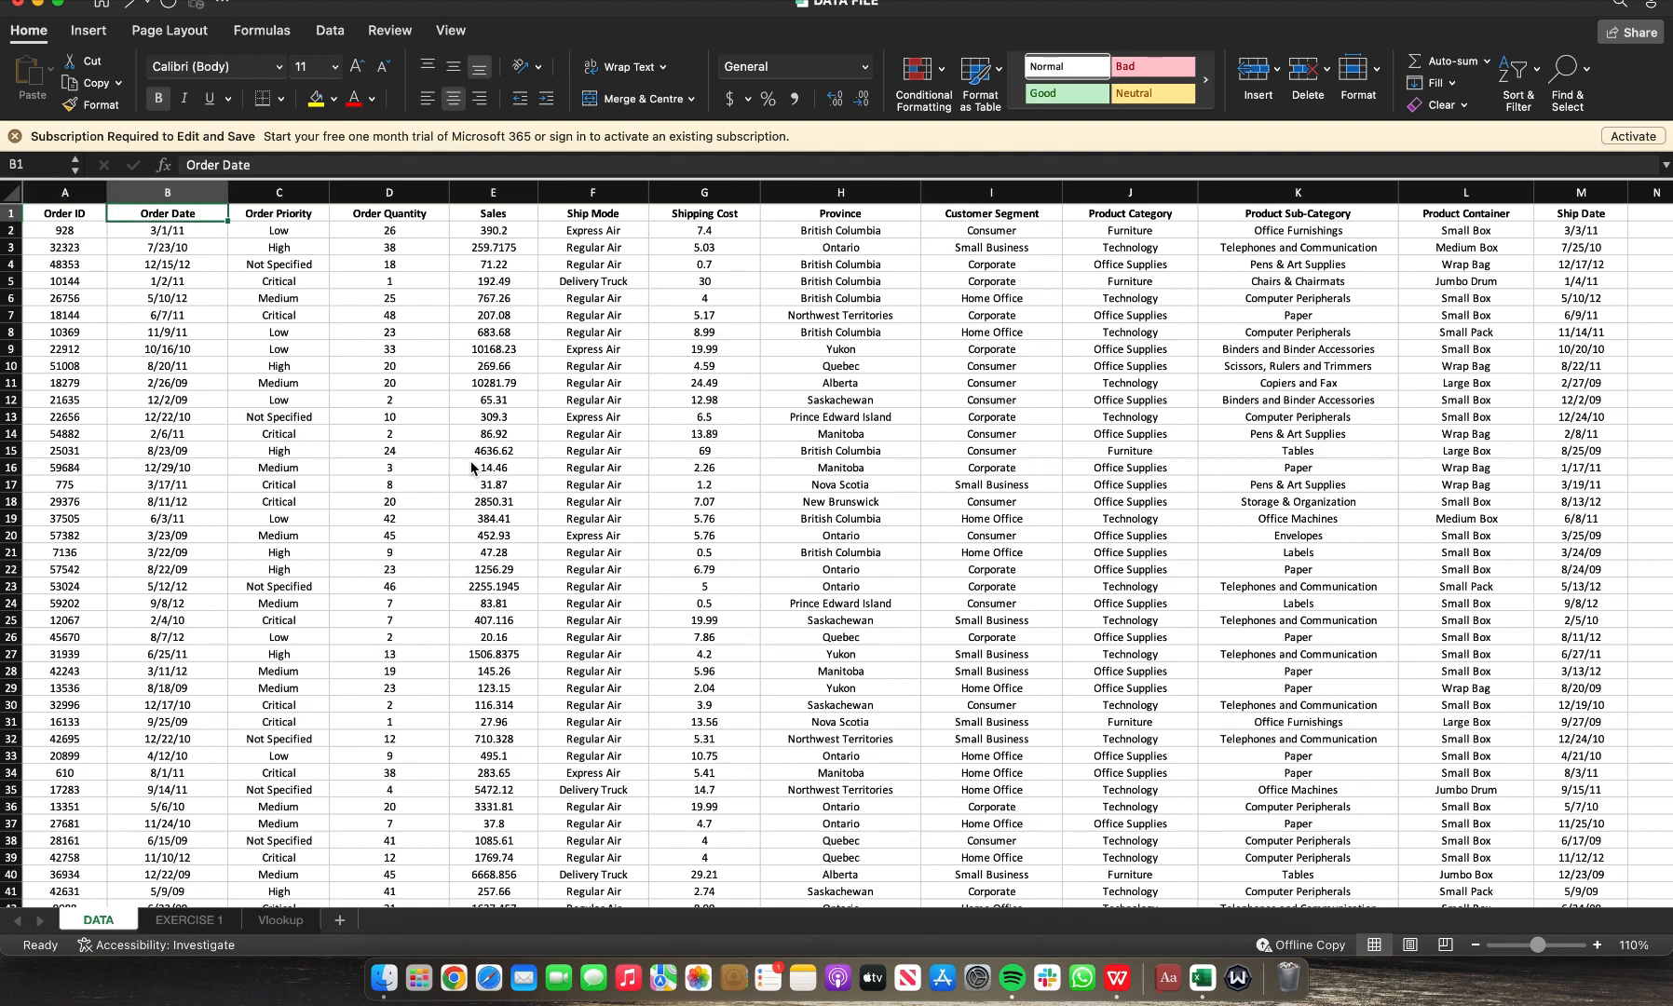
{"action": "key", "text": "Left"}
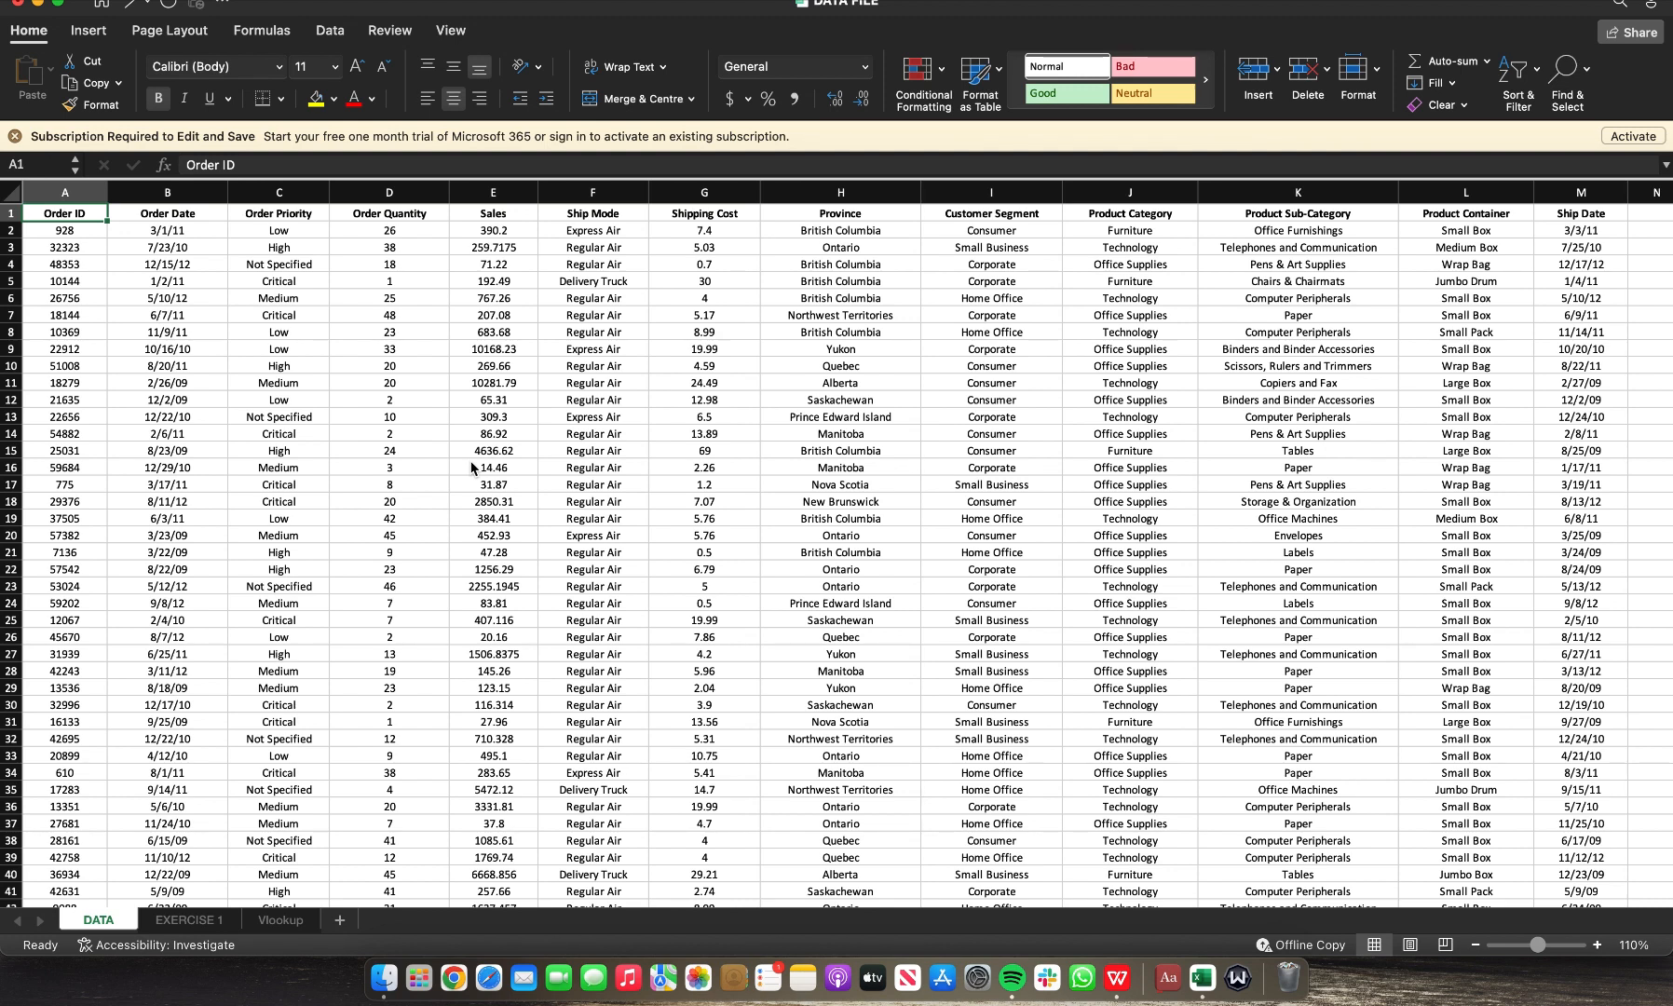
{"action": "key", "text": "super+shift+Right"}
{"action": "key", "text": "super+shift+Down"}
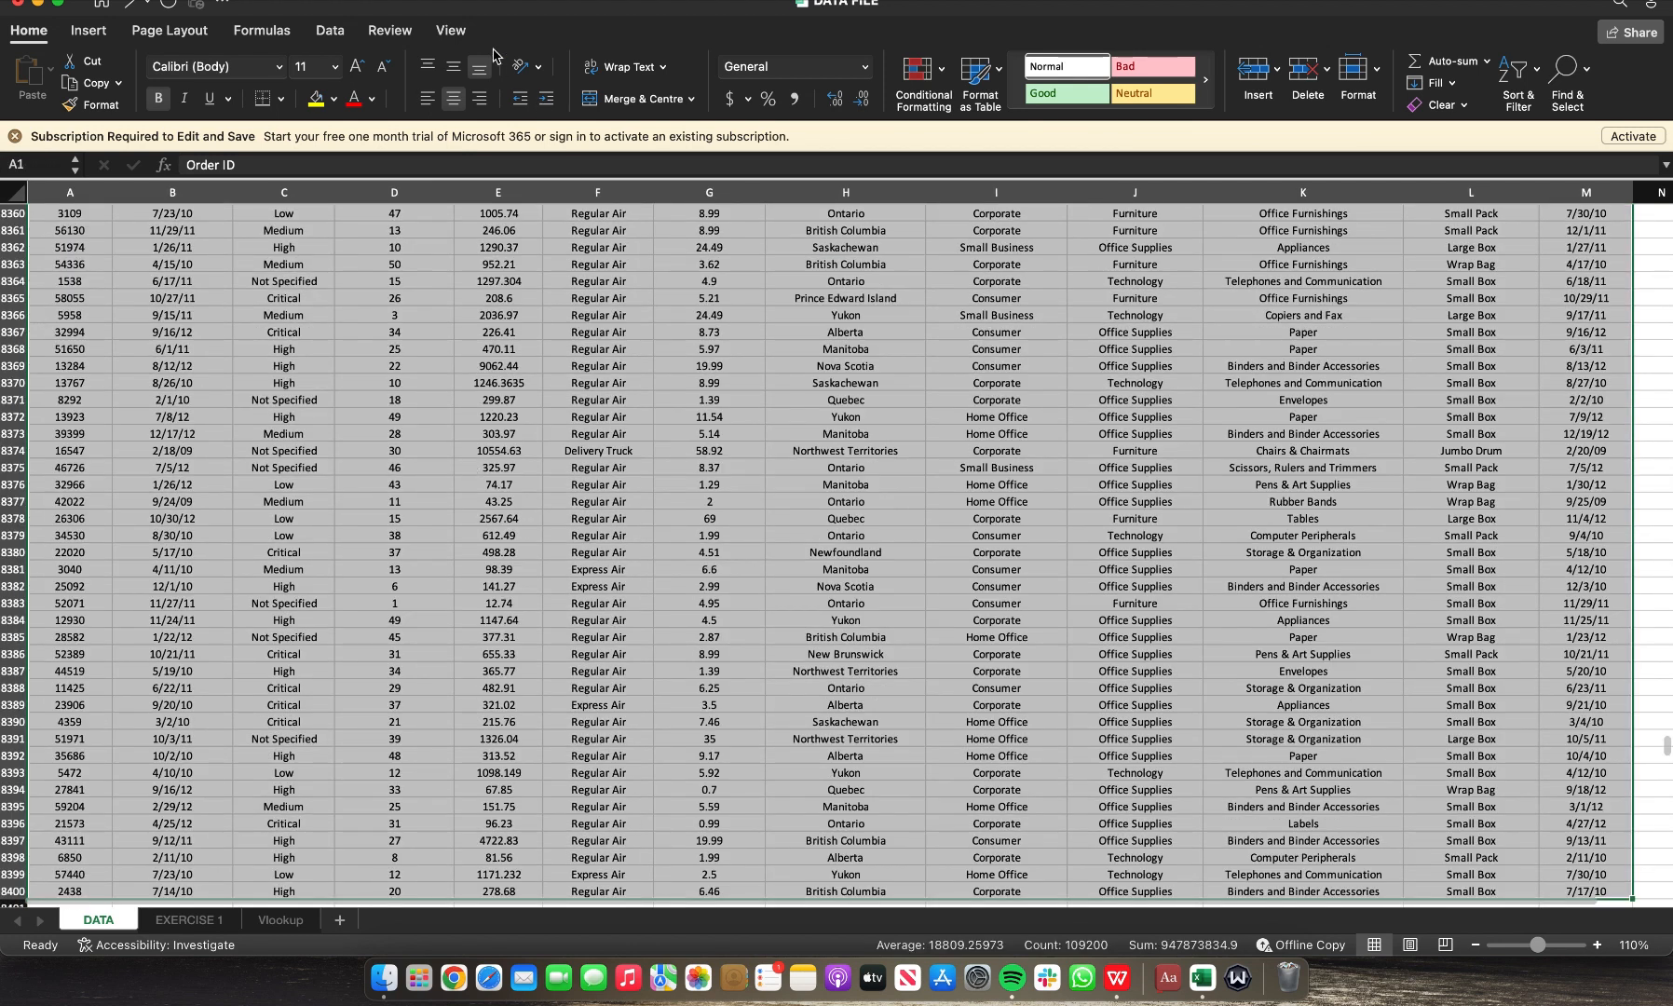
{"action": "left_click", "coordinate": [90, 36]}
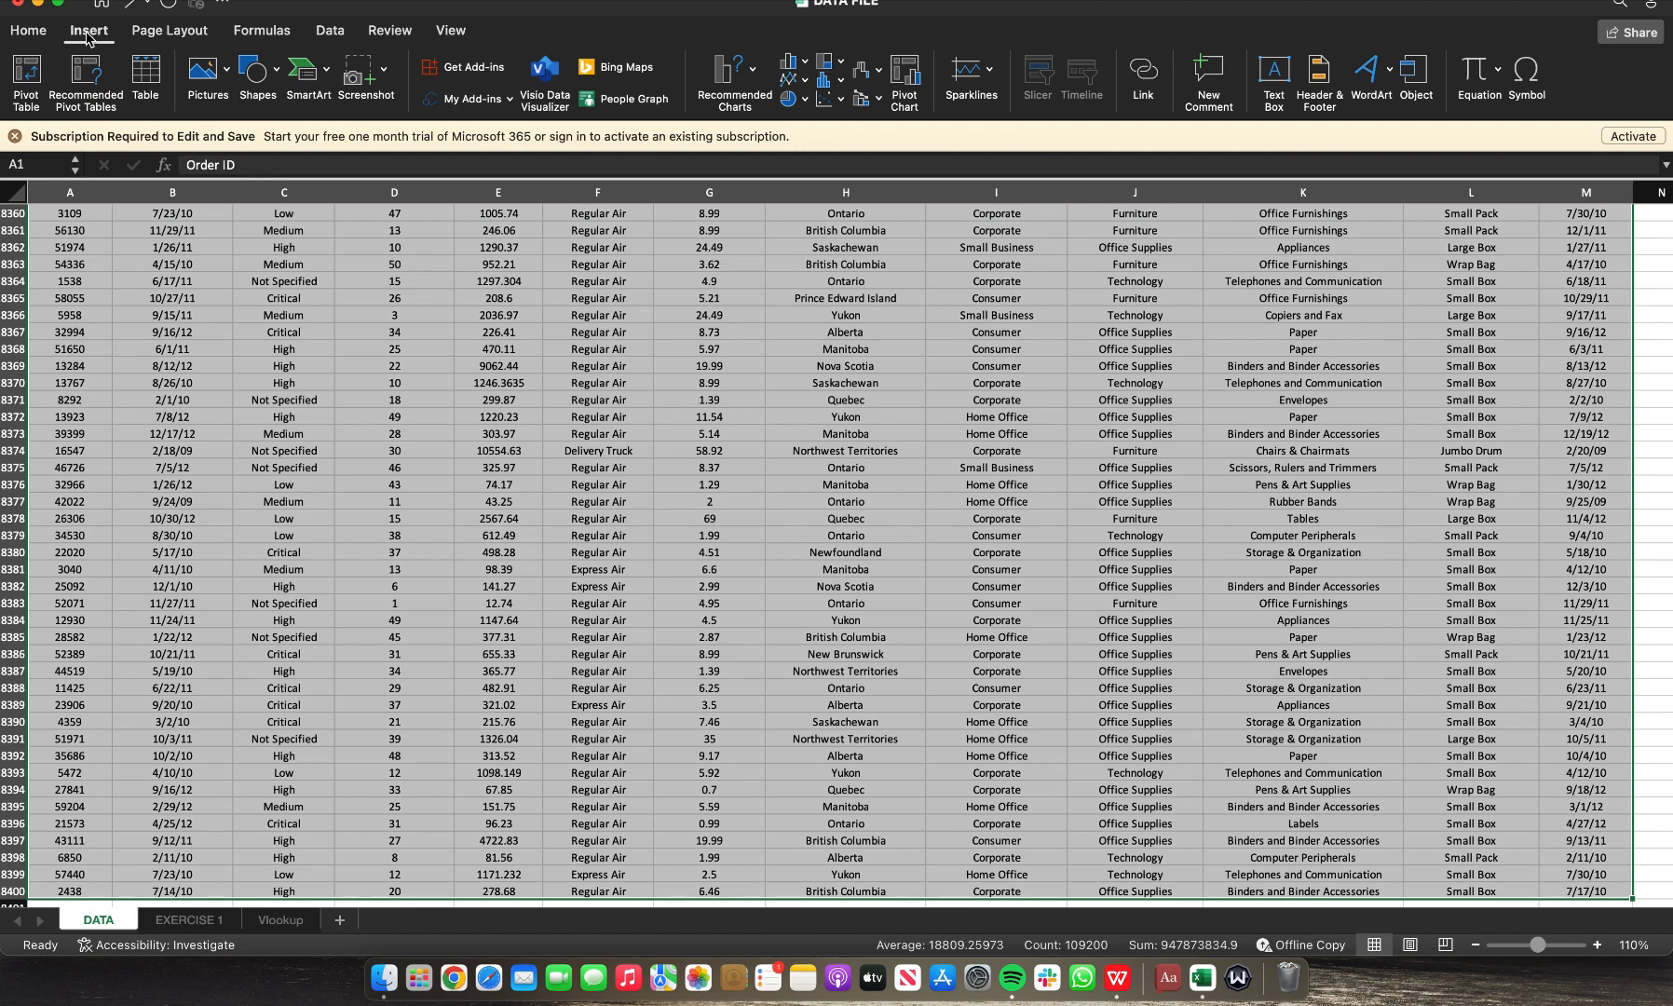
{"action": "left_click", "coordinate": [28, 78]}
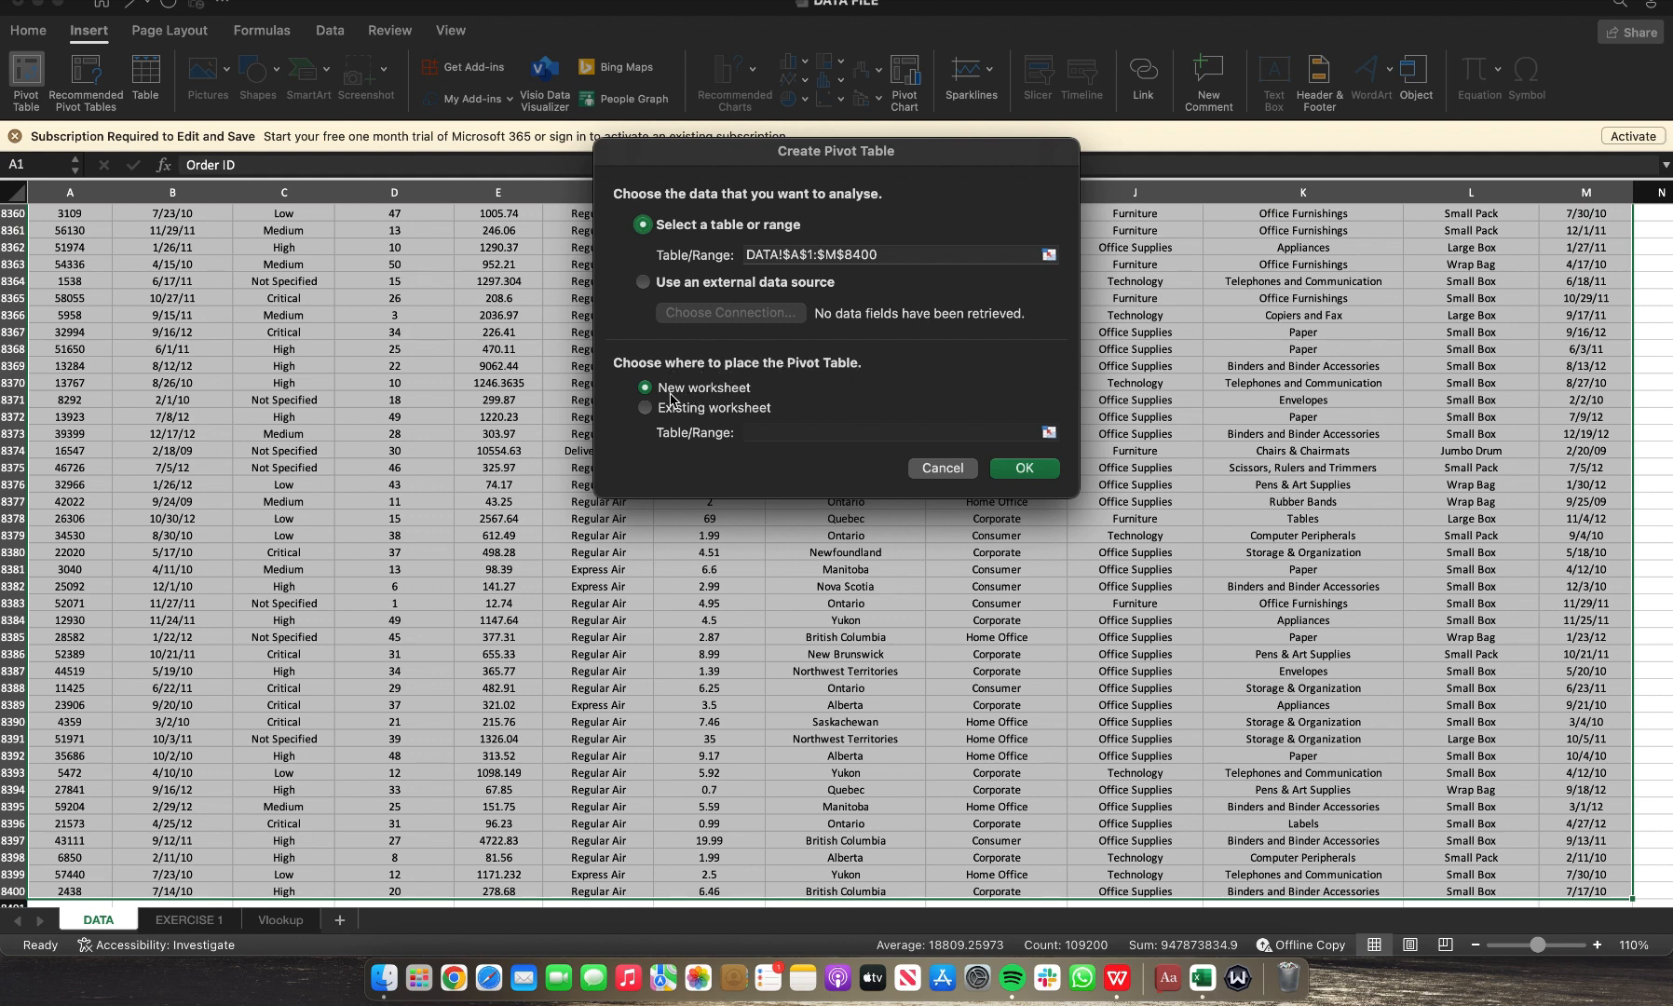
{"action": "left_click", "coordinate": [1014, 473]}
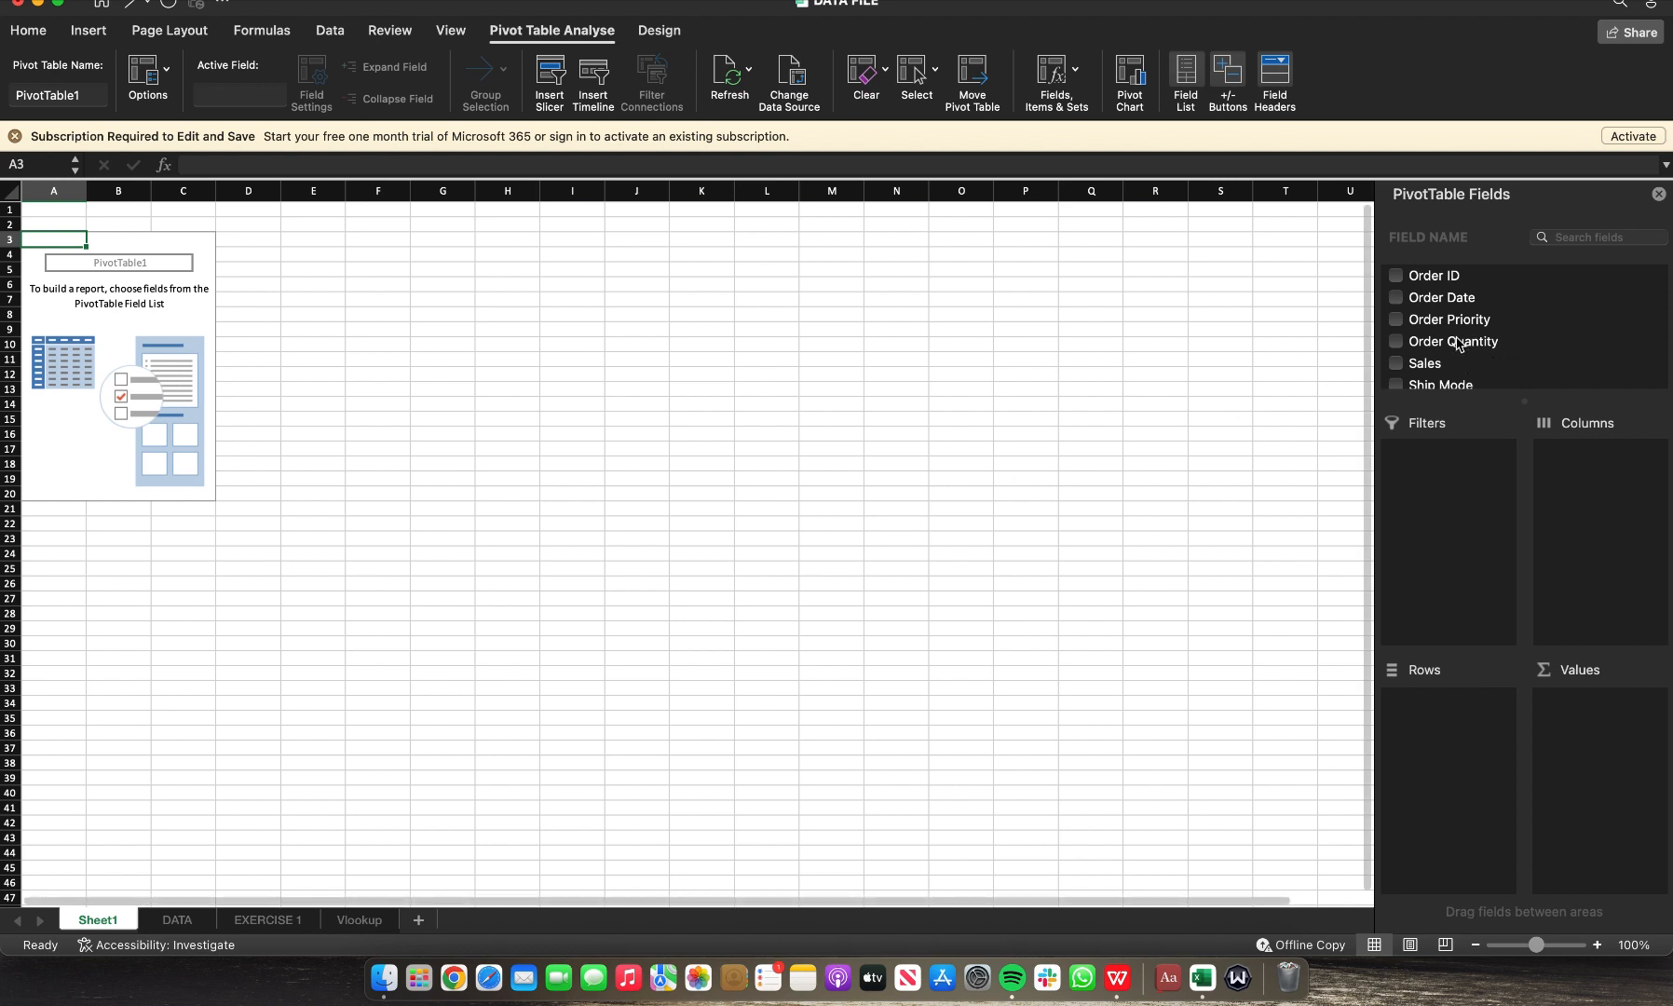
Step: Add the Province field to the PivotTable as row labels
{"action": "scroll", "coordinate": [1456, 345], "scroll_direction": "down", "scroll_amount": 5}
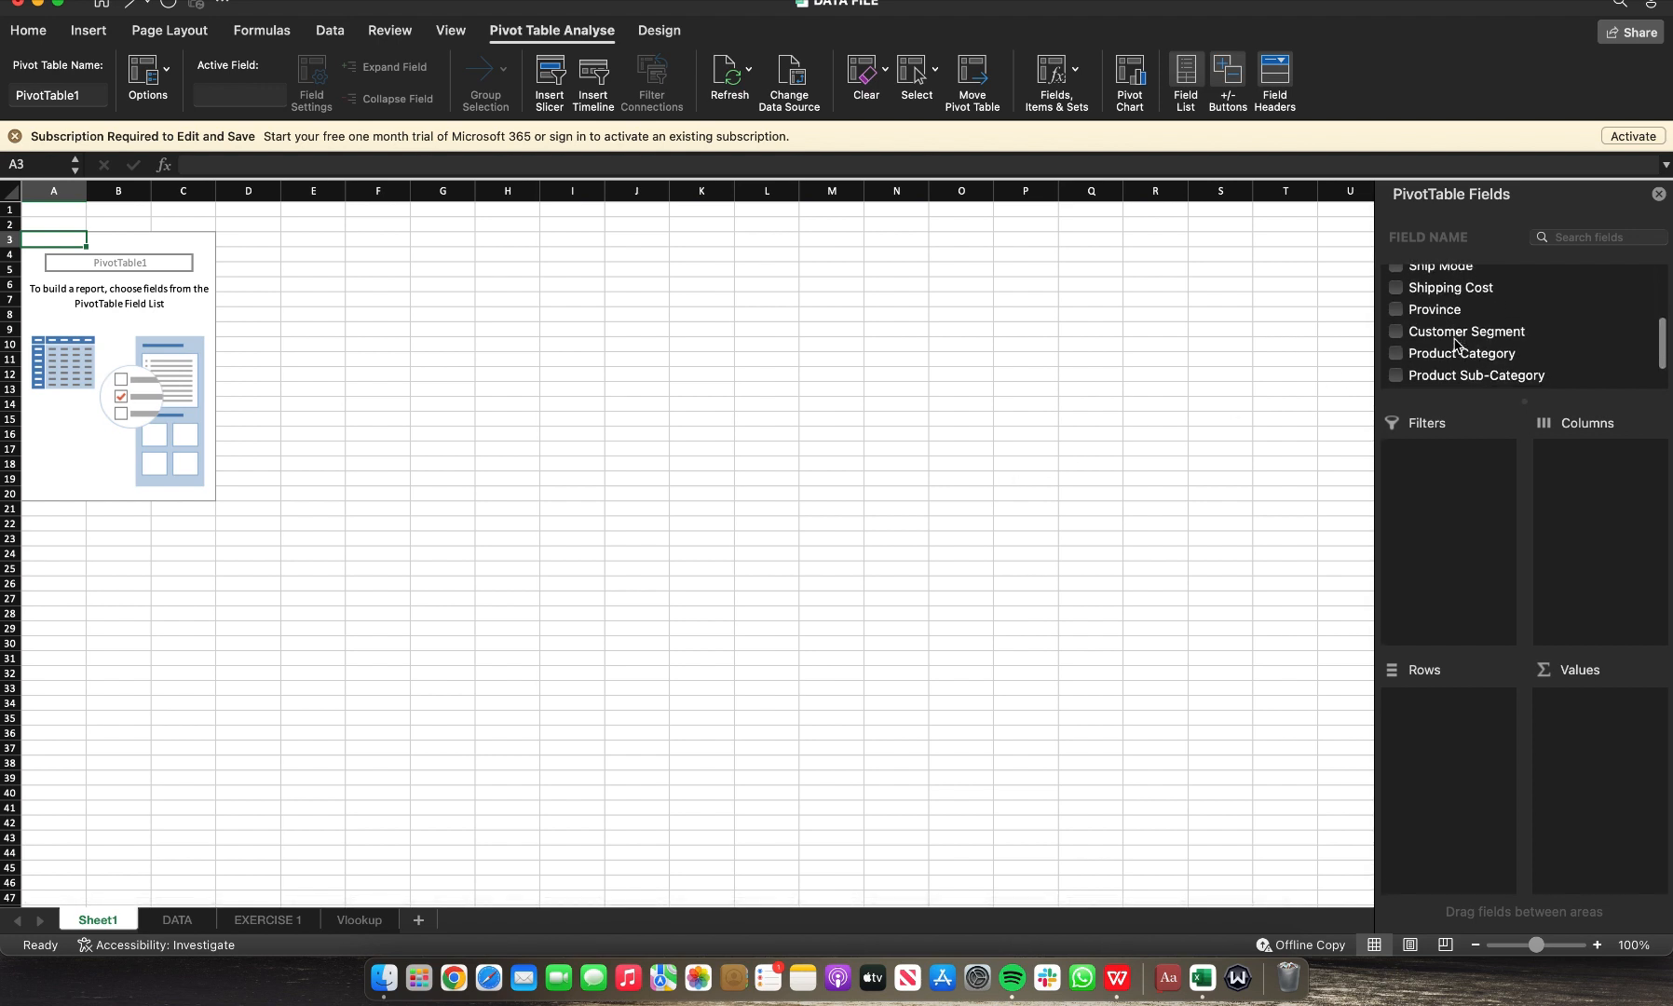
{"action": "scroll", "coordinate": [1456, 345], "scroll_direction": "down", "scroll_amount": 1}
{"action": "scroll", "coordinate": [1472, 330], "scroll_direction": "up", "scroll_amount": 2}
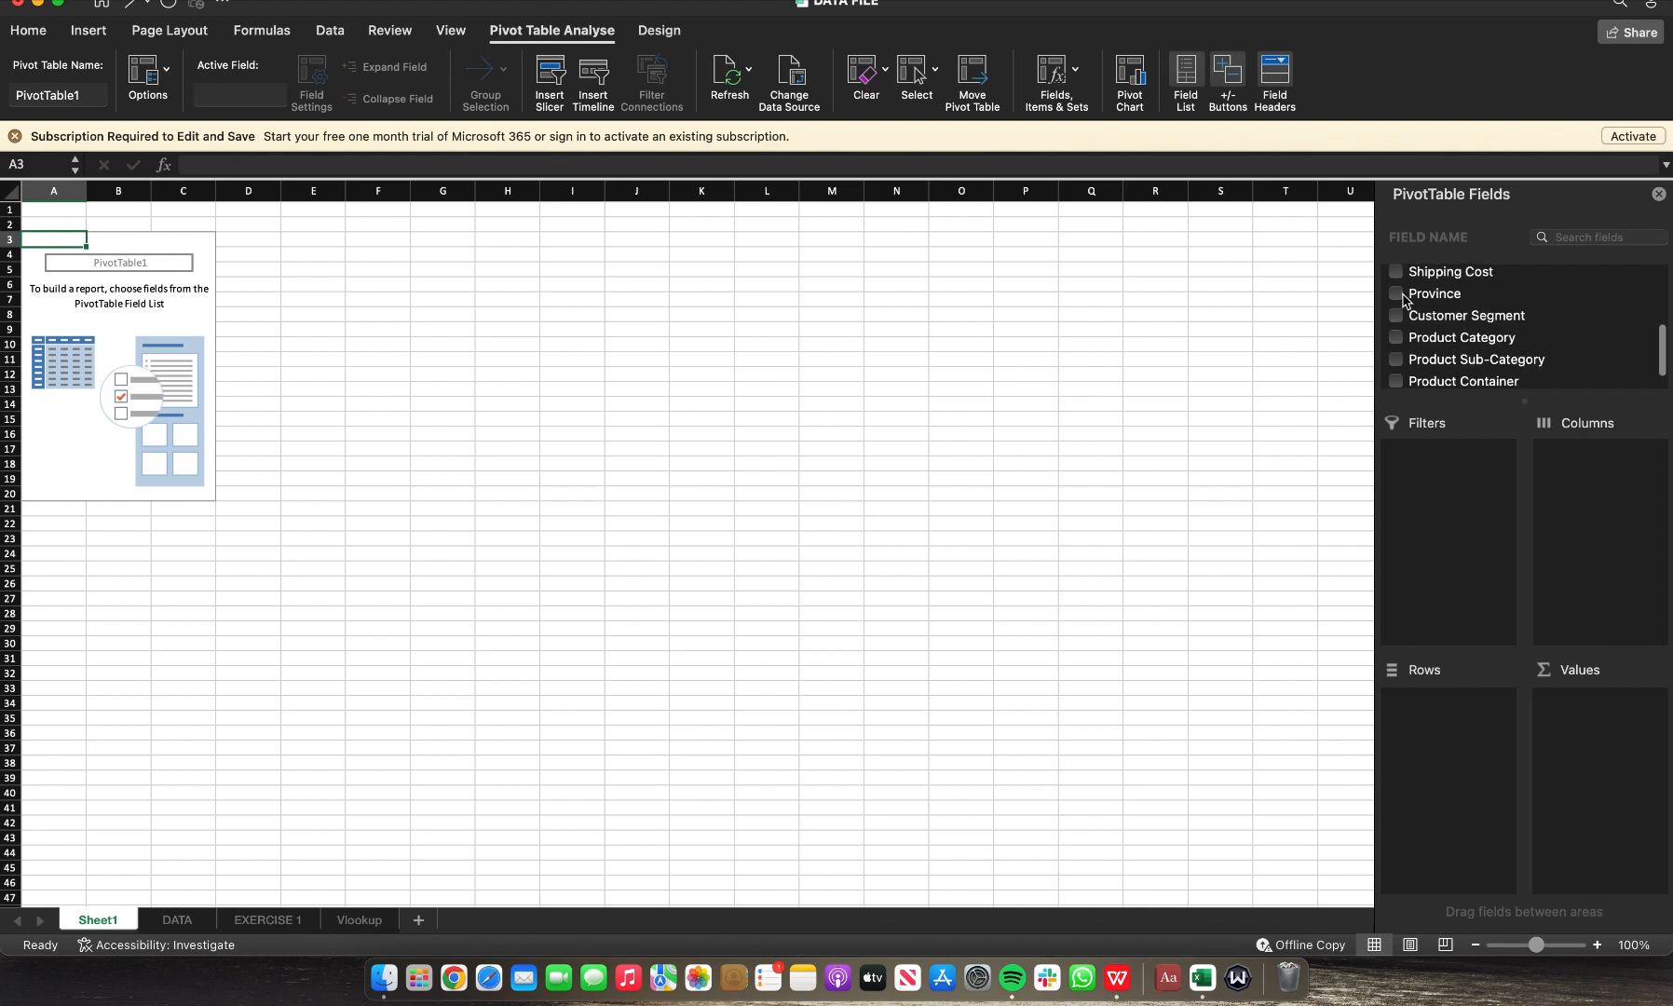
{"action": "left_click_drag", "start_coordinate": [1405, 300], "coordinate": [1422, 711]}
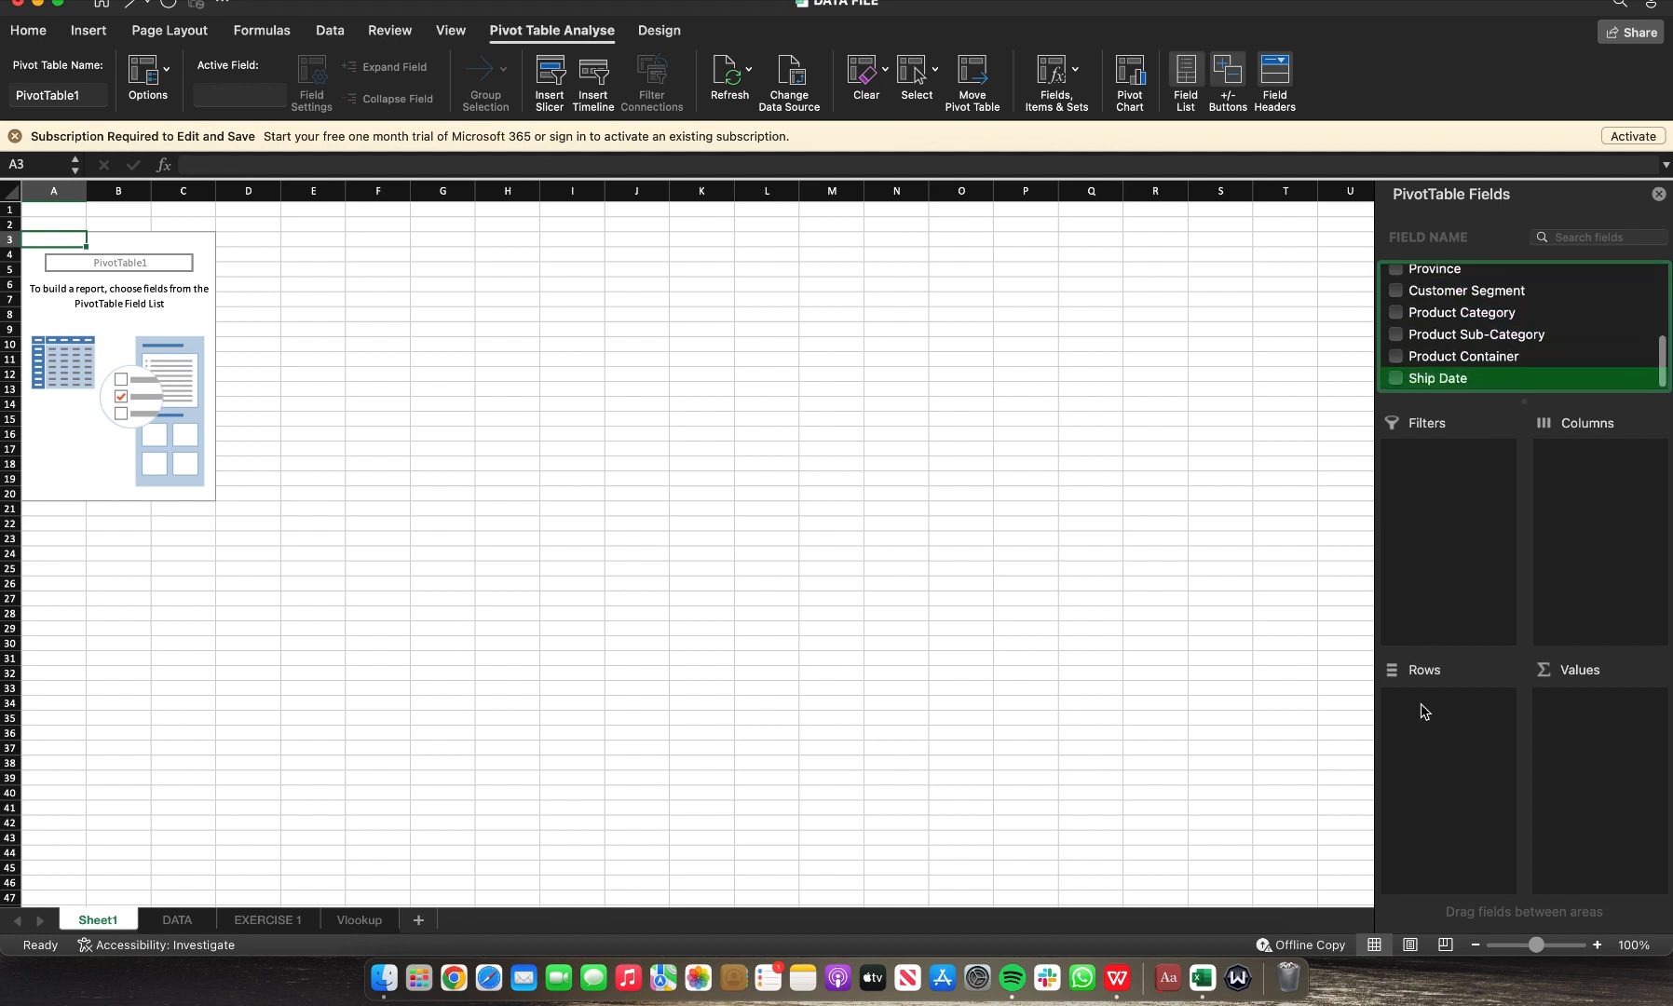
{"action": "left_click", "coordinate": [1397, 271]}
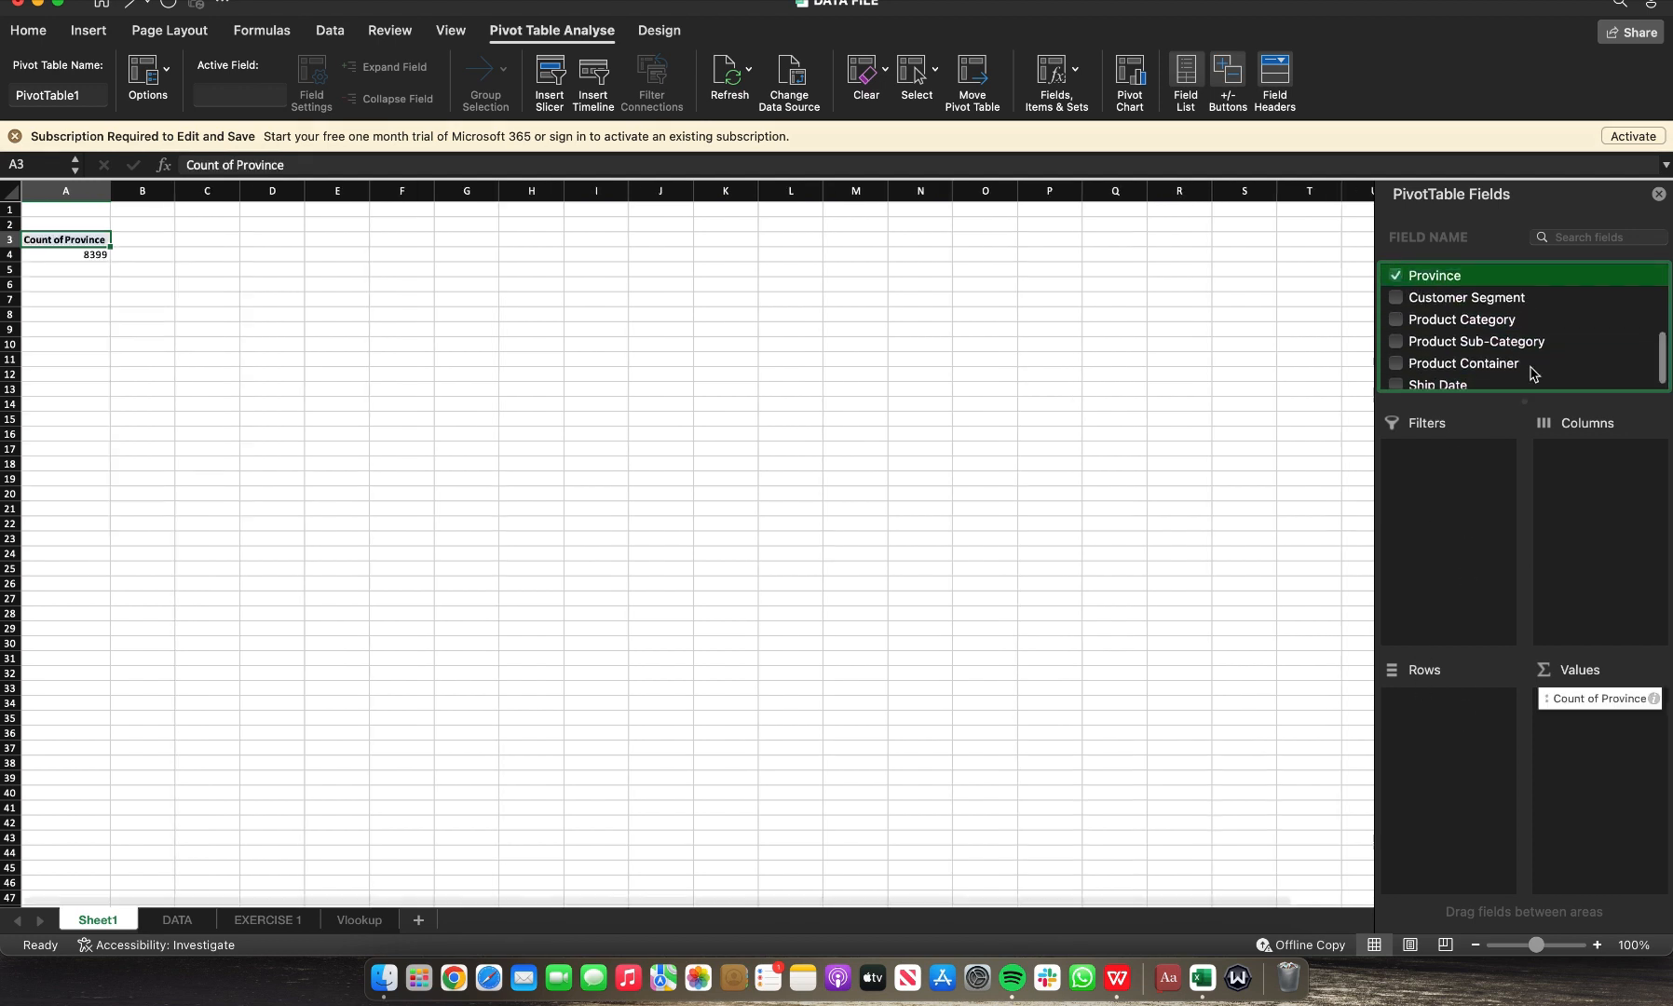
{"action": "left_click_drag", "start_coordinate": [1604, 705], "coordinate": [1455, 721]}
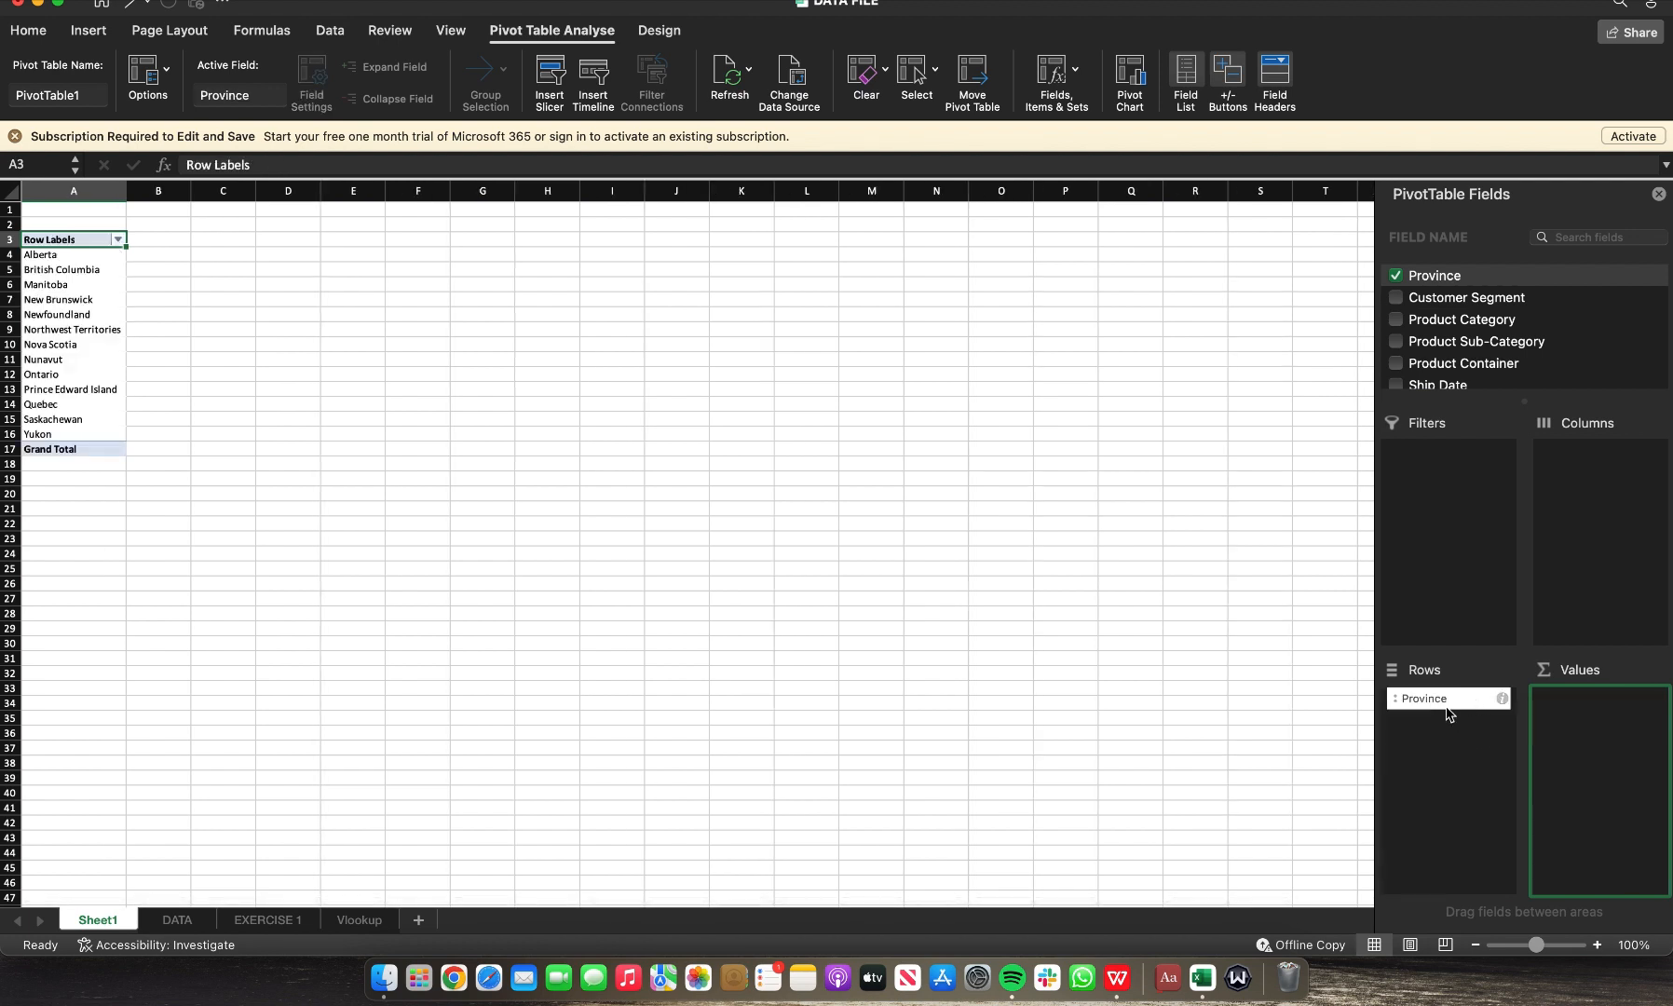
{"action": "left_click_drag", "start_coordinate": [1445, 707], "coordinate": [1572, 527]}
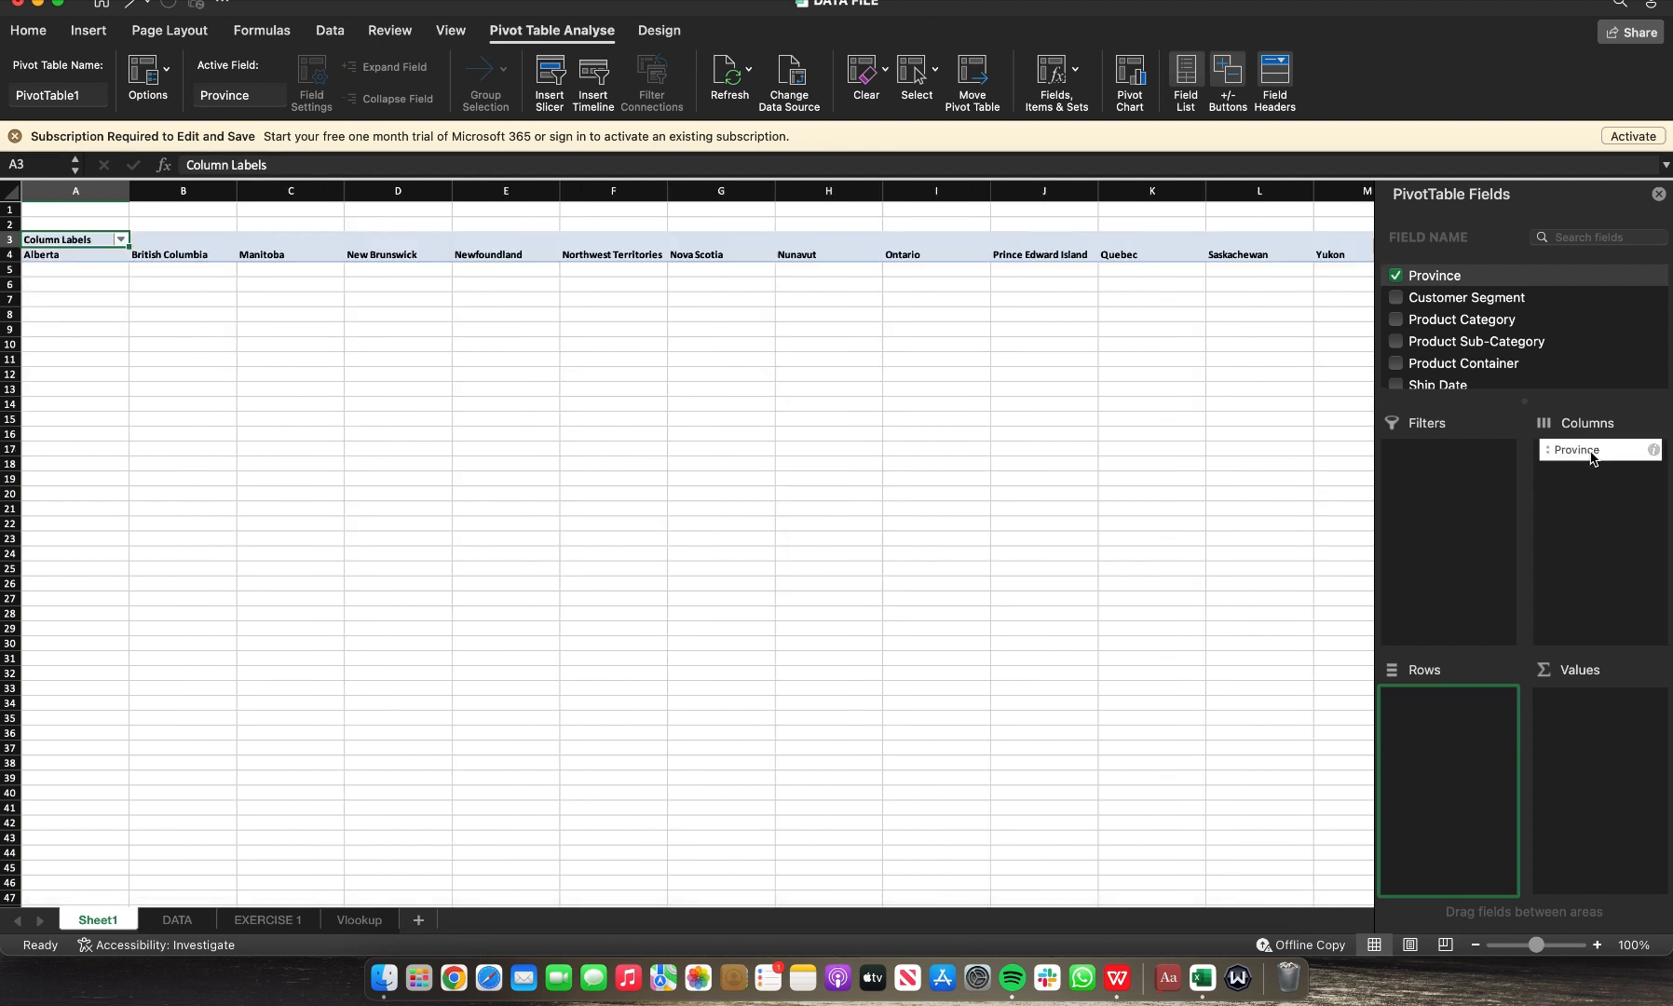
{"action": "left_click_drag", "start_coordinate": [1591, 456], "coordinate": [1441, 722]}
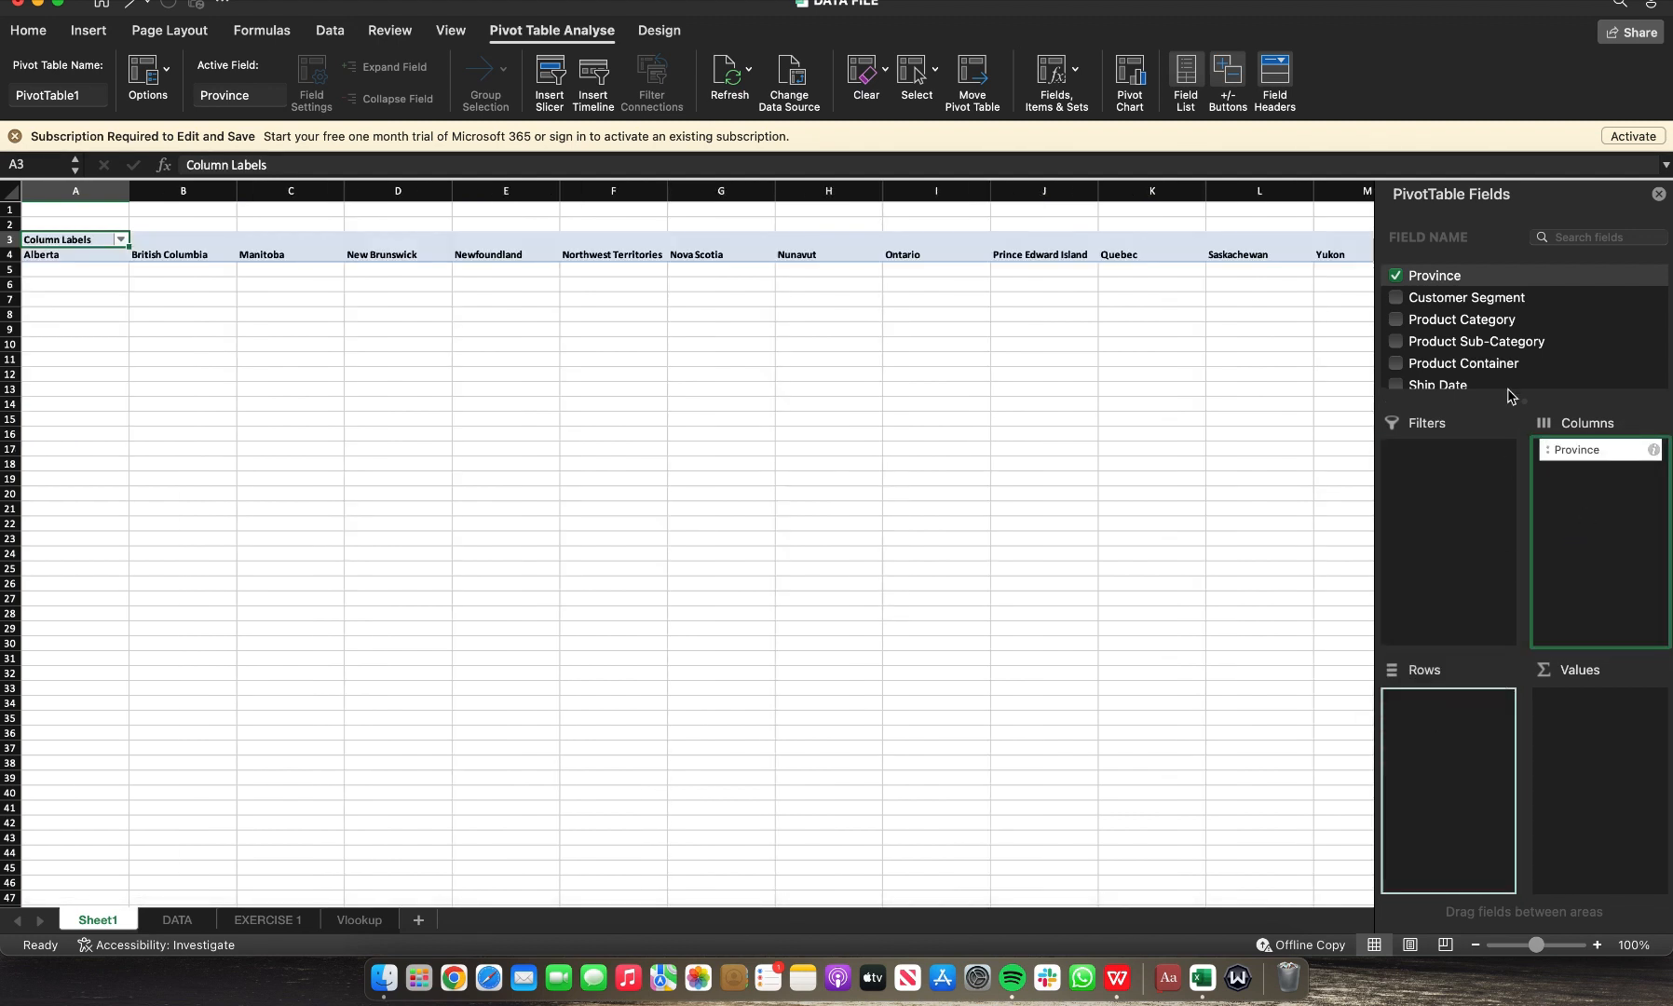
Step: Add Sales to the PivotTable values as Sum of Sales
{"action": "scroll", "coordinate": [1459, 332], "scroll_direction": "down", "scroll_amount": 5}
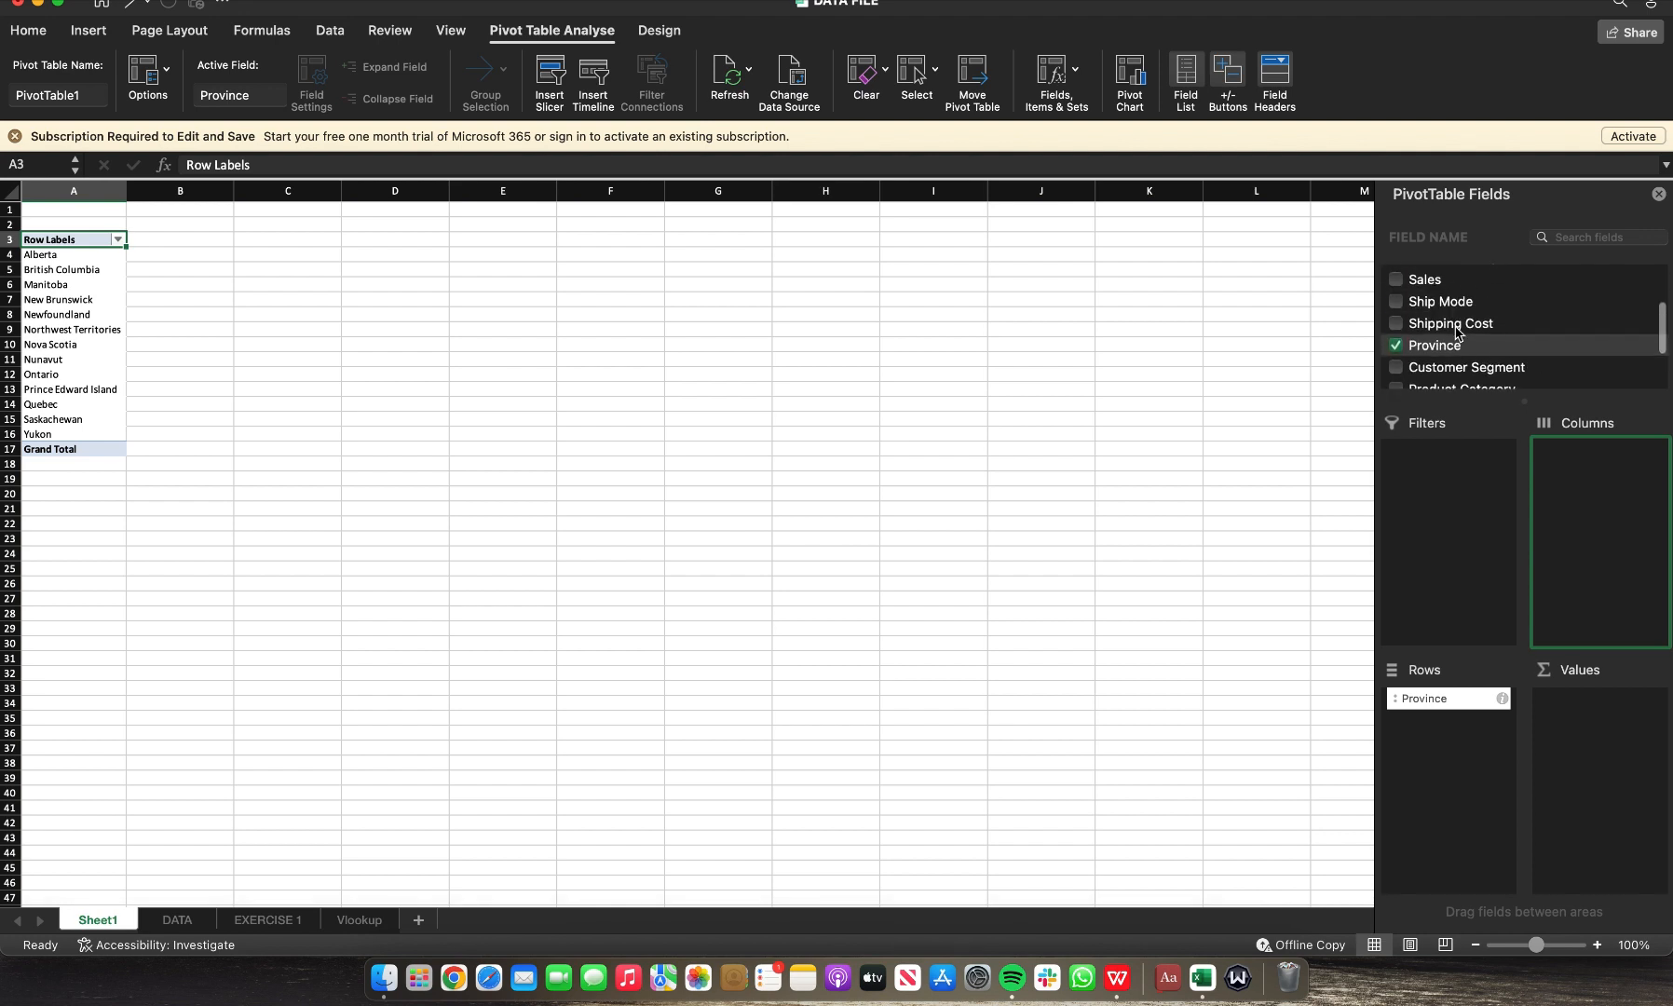
{"action": "scroll", "coordinate": [1458, 333], "scroll_direction": "up", "scroll_amount": 1}
{"action": "left_click", "coordinate": [1396, 354]}
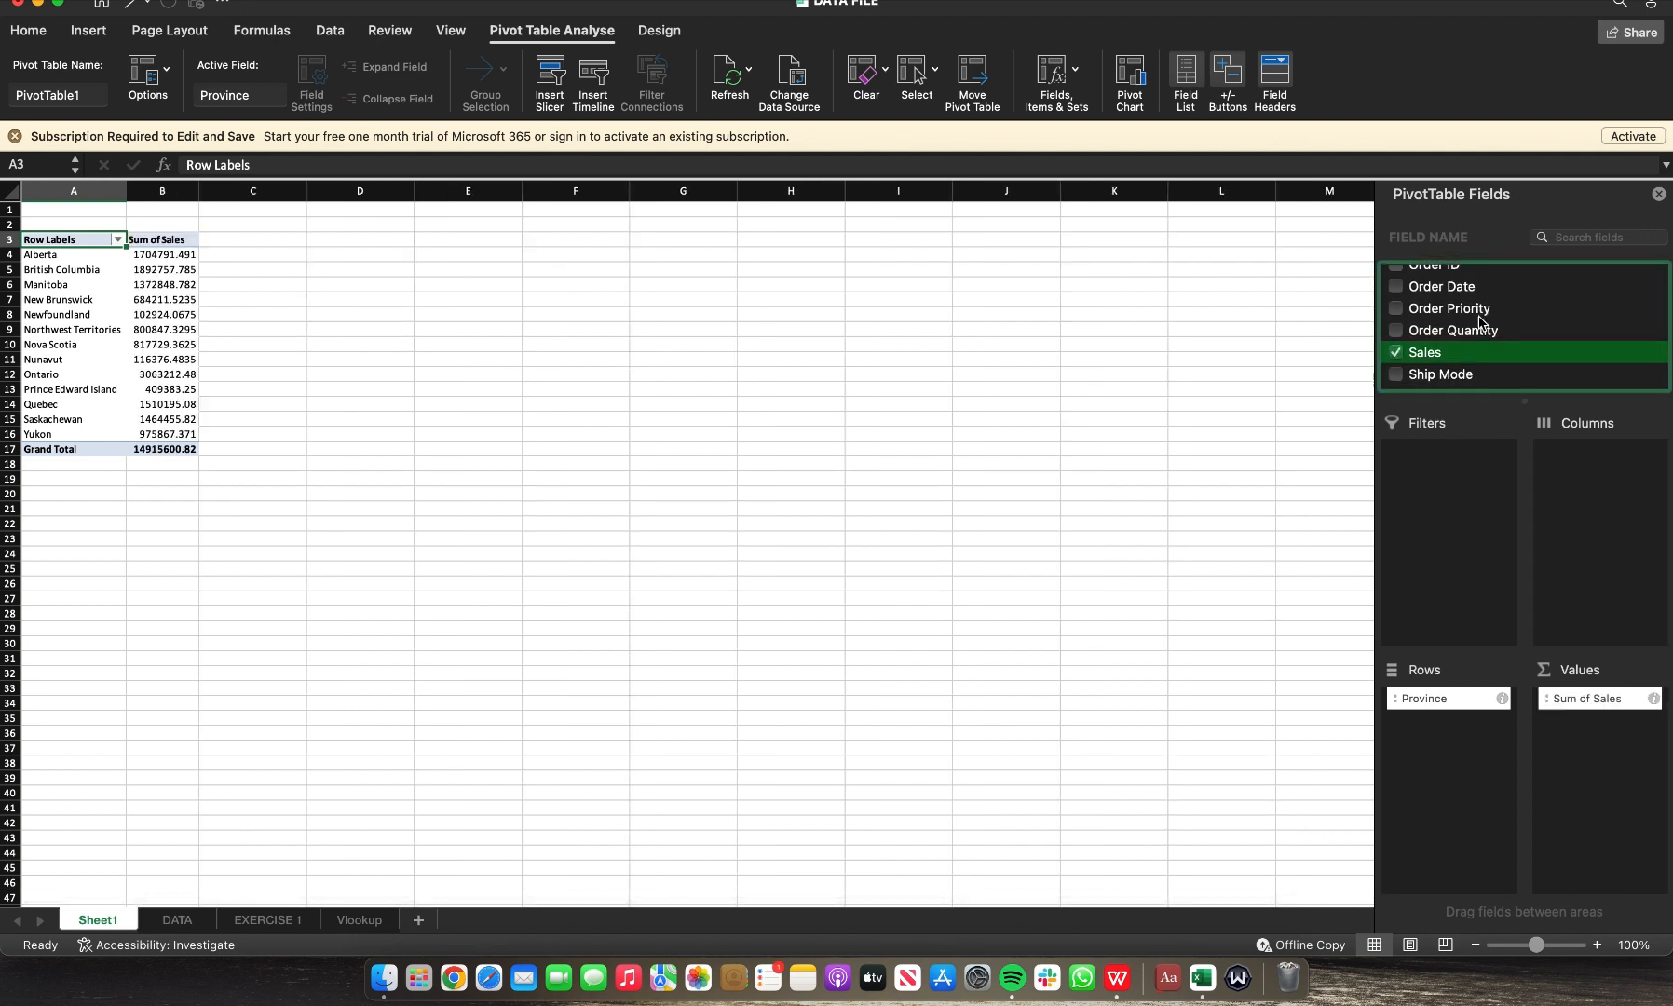
Step: Add Order Date to the PivotTable and move it into the columns area to show months
{"action": "scroll", "coordinate": [1479, 312], "scroll_direction": "up", "scroll_amount": 1}
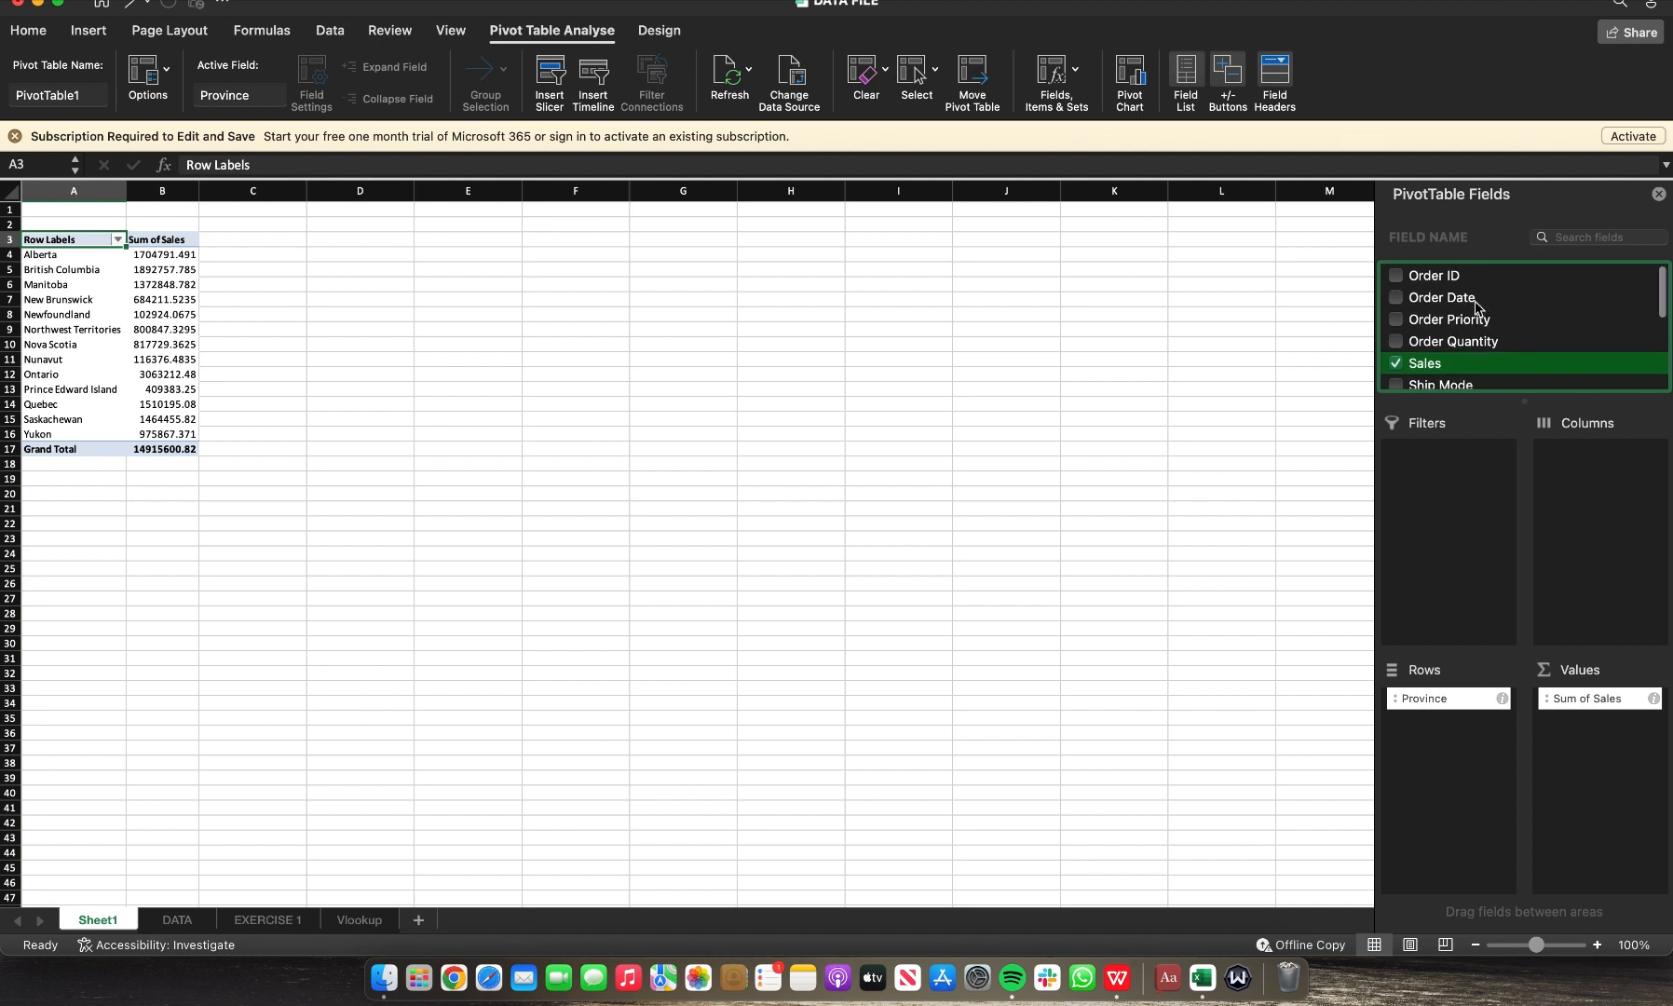
{"action": "left_click", "coordinate": [1401, 303]}
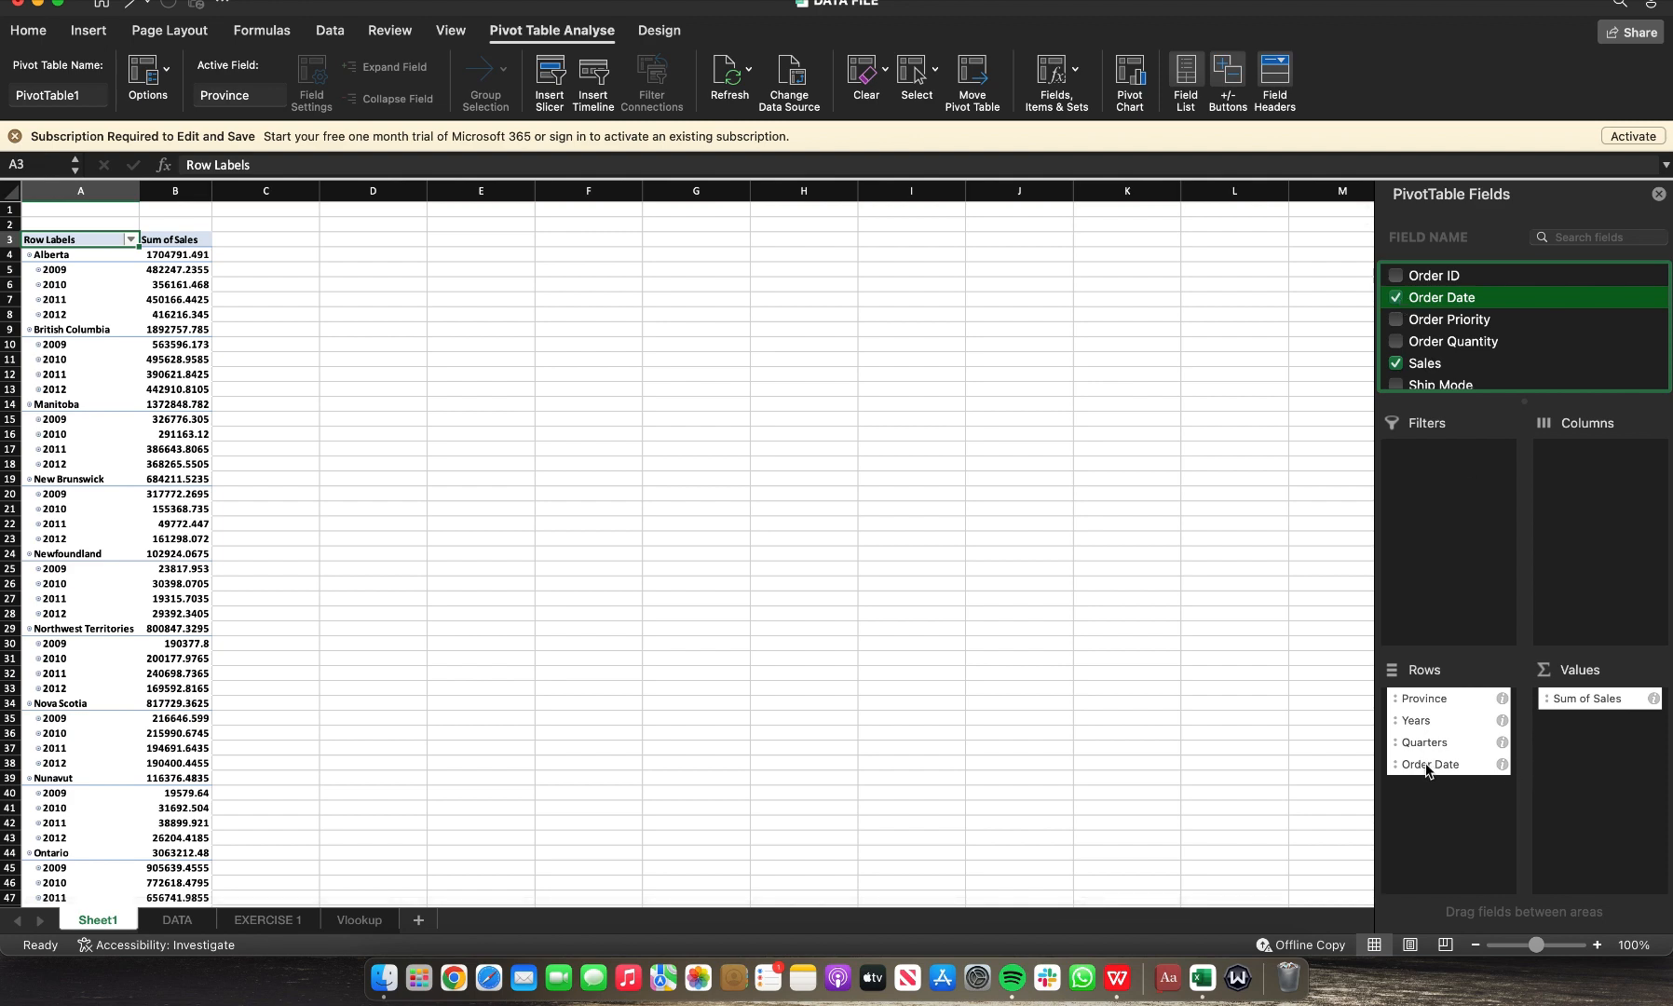
{"action": "left_click_drag", "start_coordinate": [1425, 770], "coordinate": [1606, 547]}
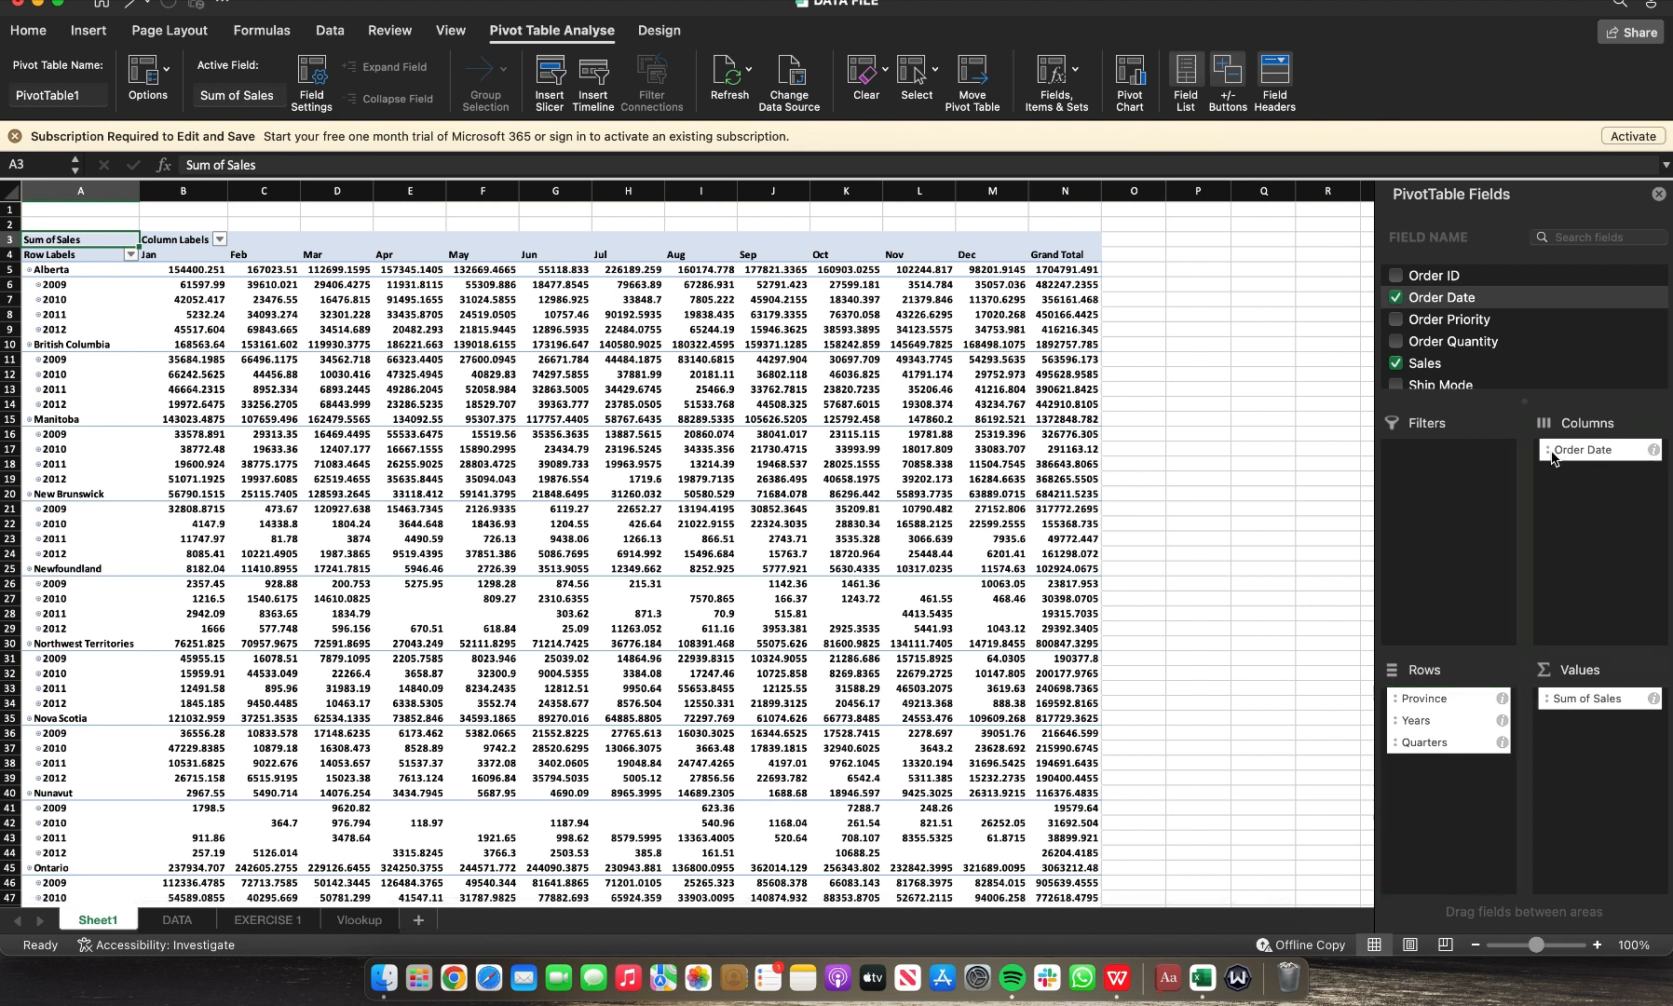
{"action": "left_click_drag", "start_coordinate": [1552, 457], "coordinate": [1653, 452]}
{"action": "left_click", "coordinate": [1653, 452]}
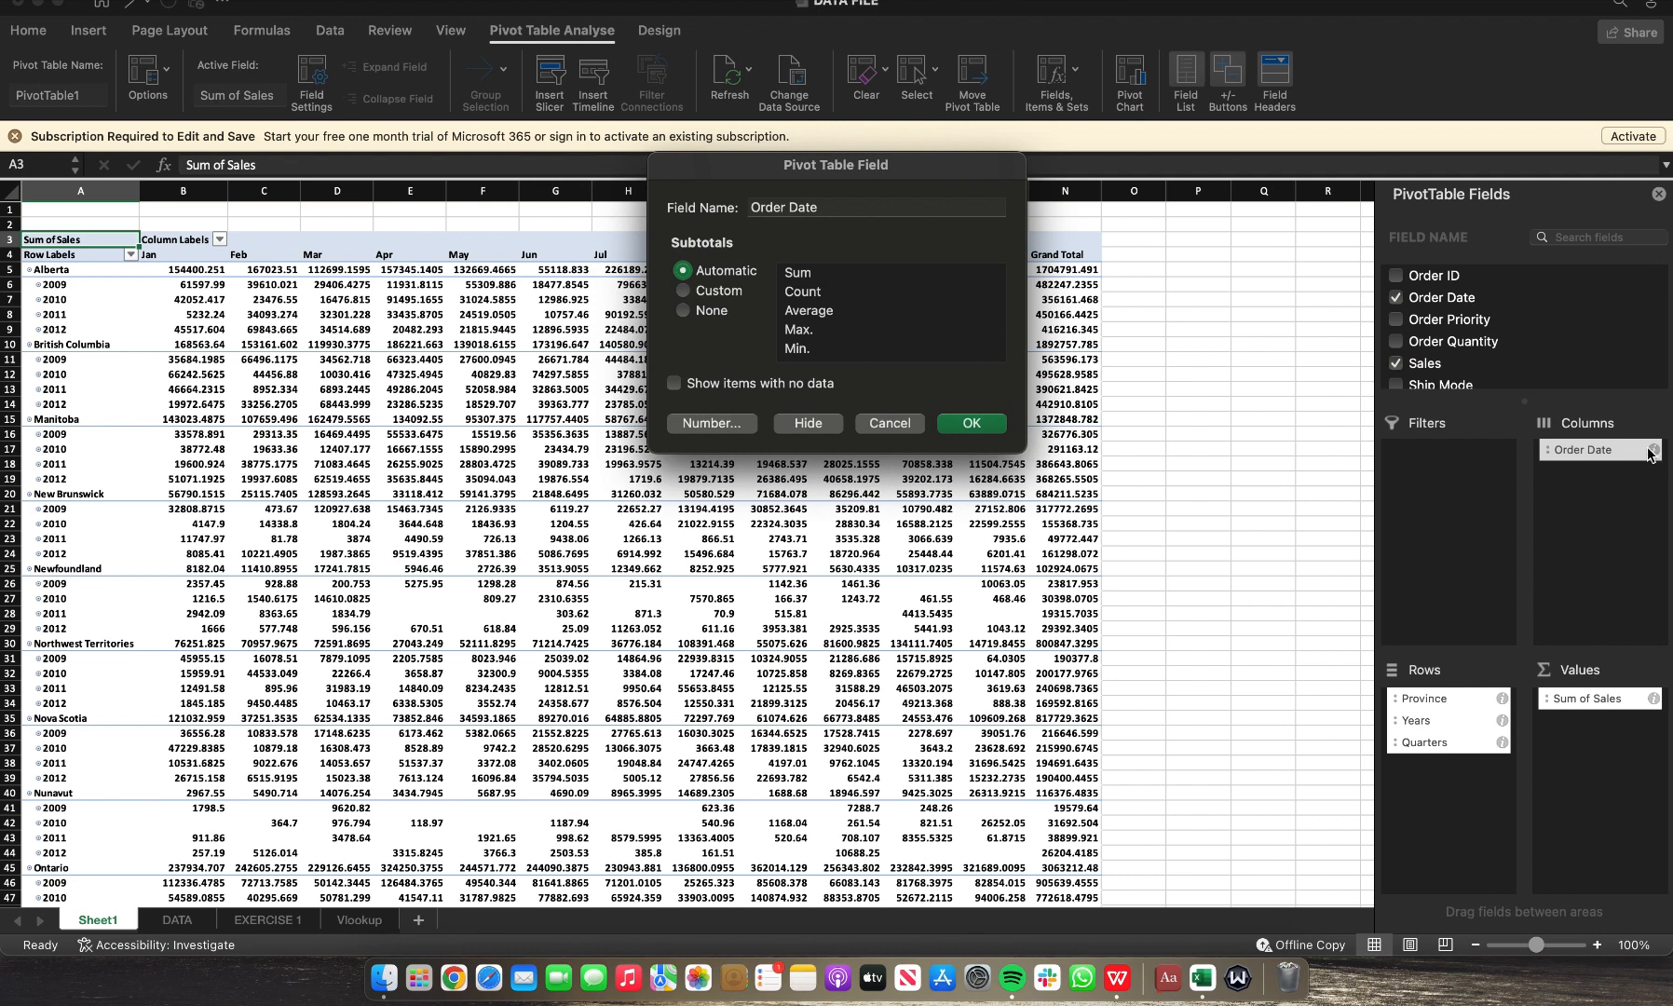
{"action": "key", "text": "Escape"}
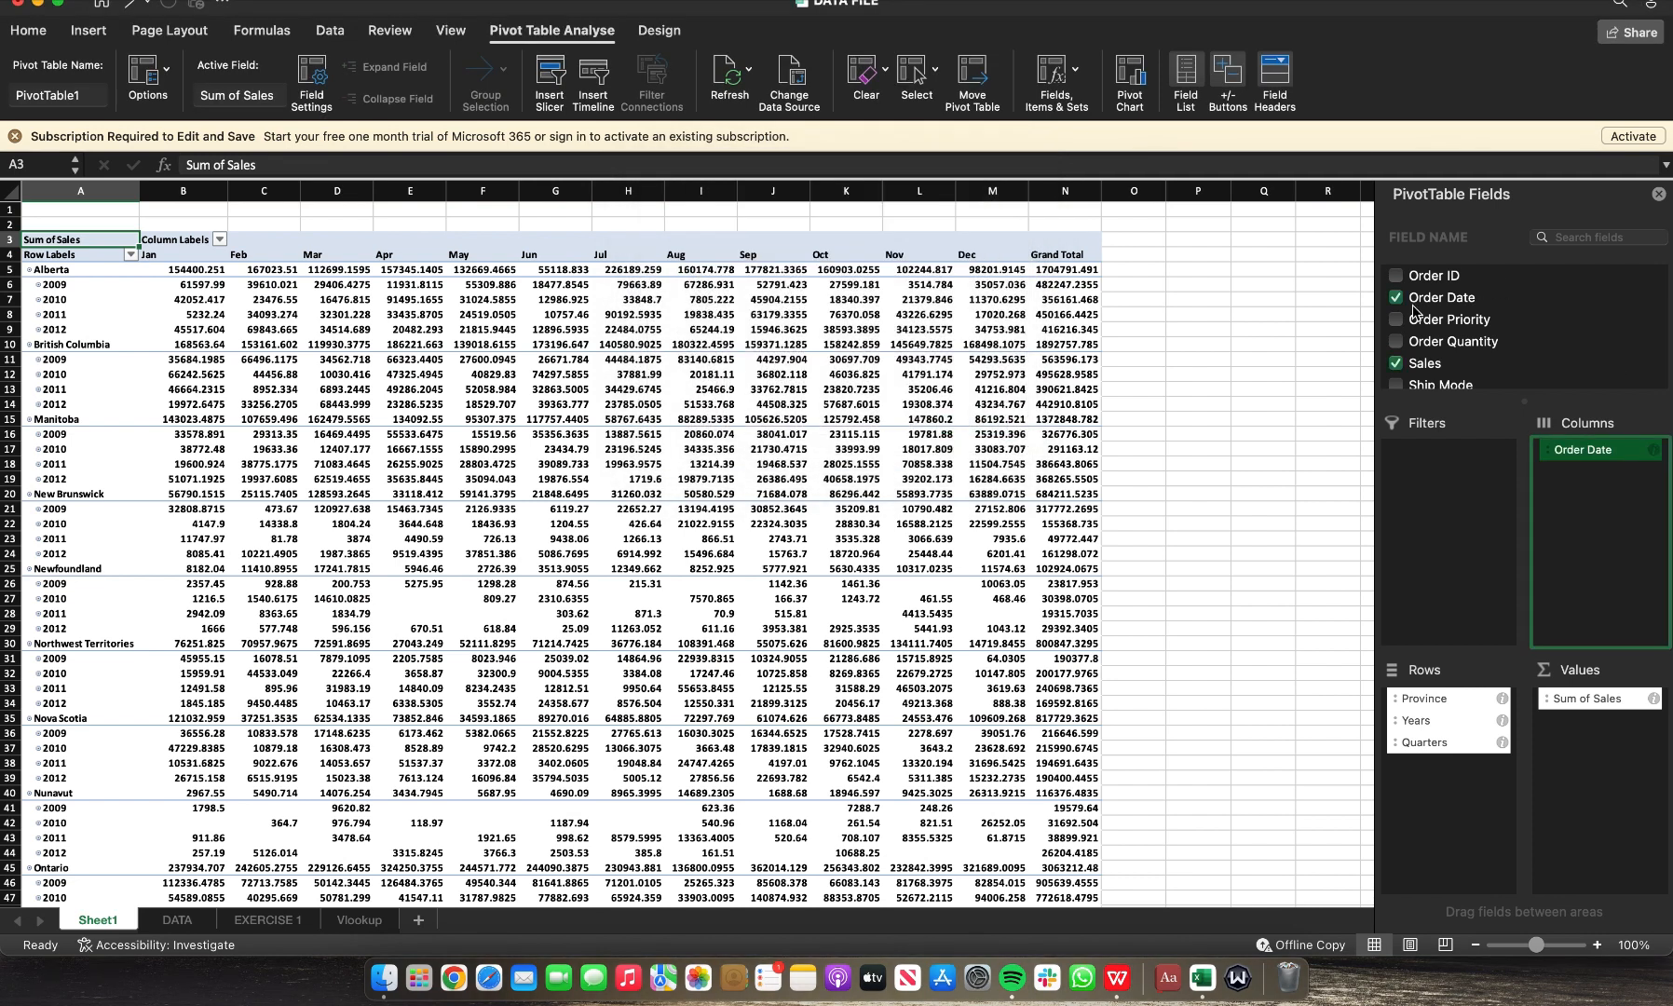
Step: Remove the Order Date field and place it back in the columns area
{"action": "left_click", "coordinate": [1398, 307]}
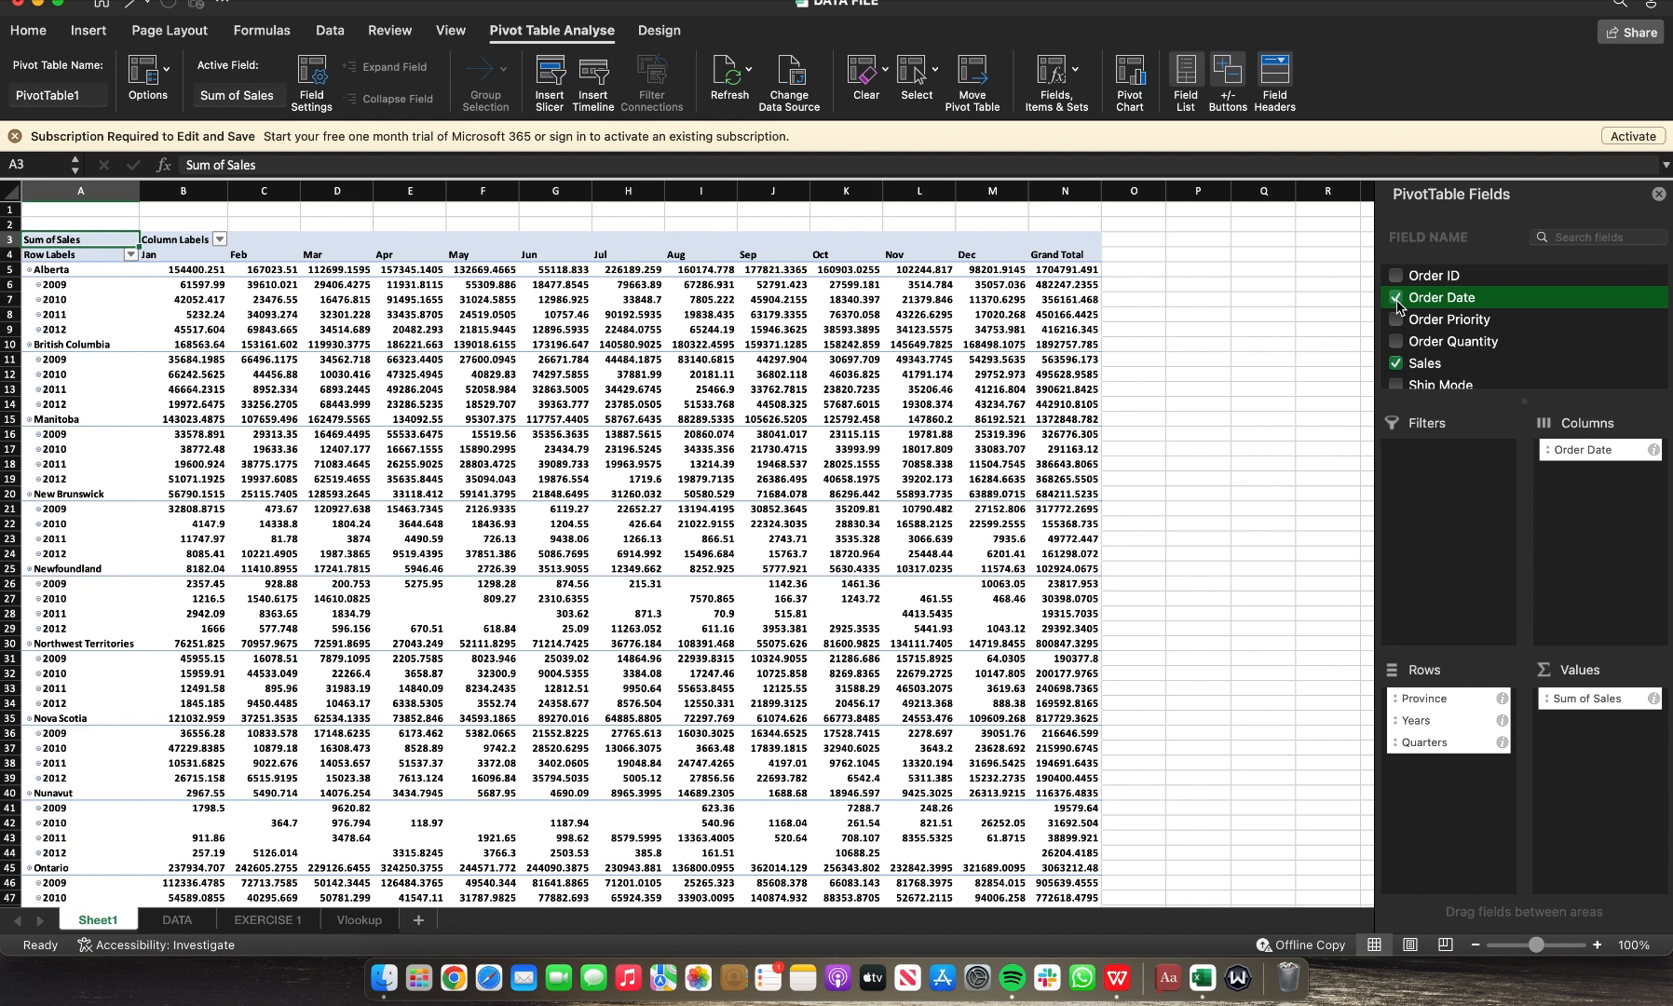
{"action": "left_click", "coordinate": [1396, 299]}
{"action": "scroll", "coordinate": [1400, 305], "scroll_direction": "down", "scroll_amount": 5}
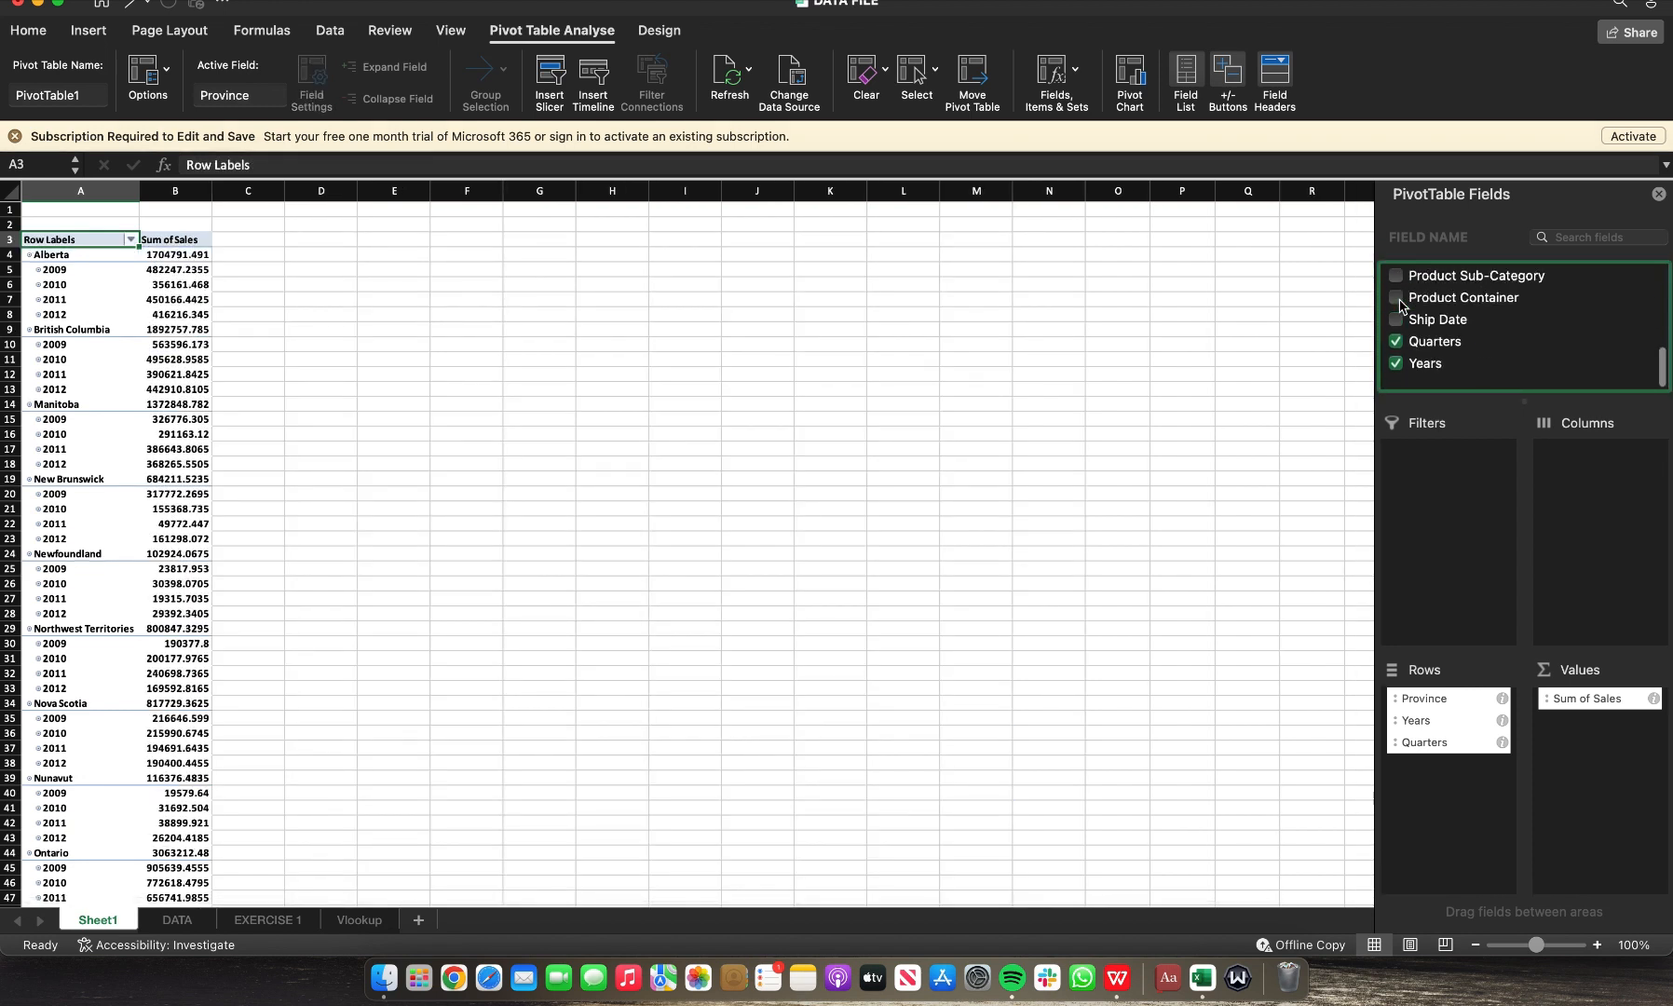
{"action": "scroll", "coordinate": [1400, 305], "scroll_direction": "up", "scroll_amount": 5}
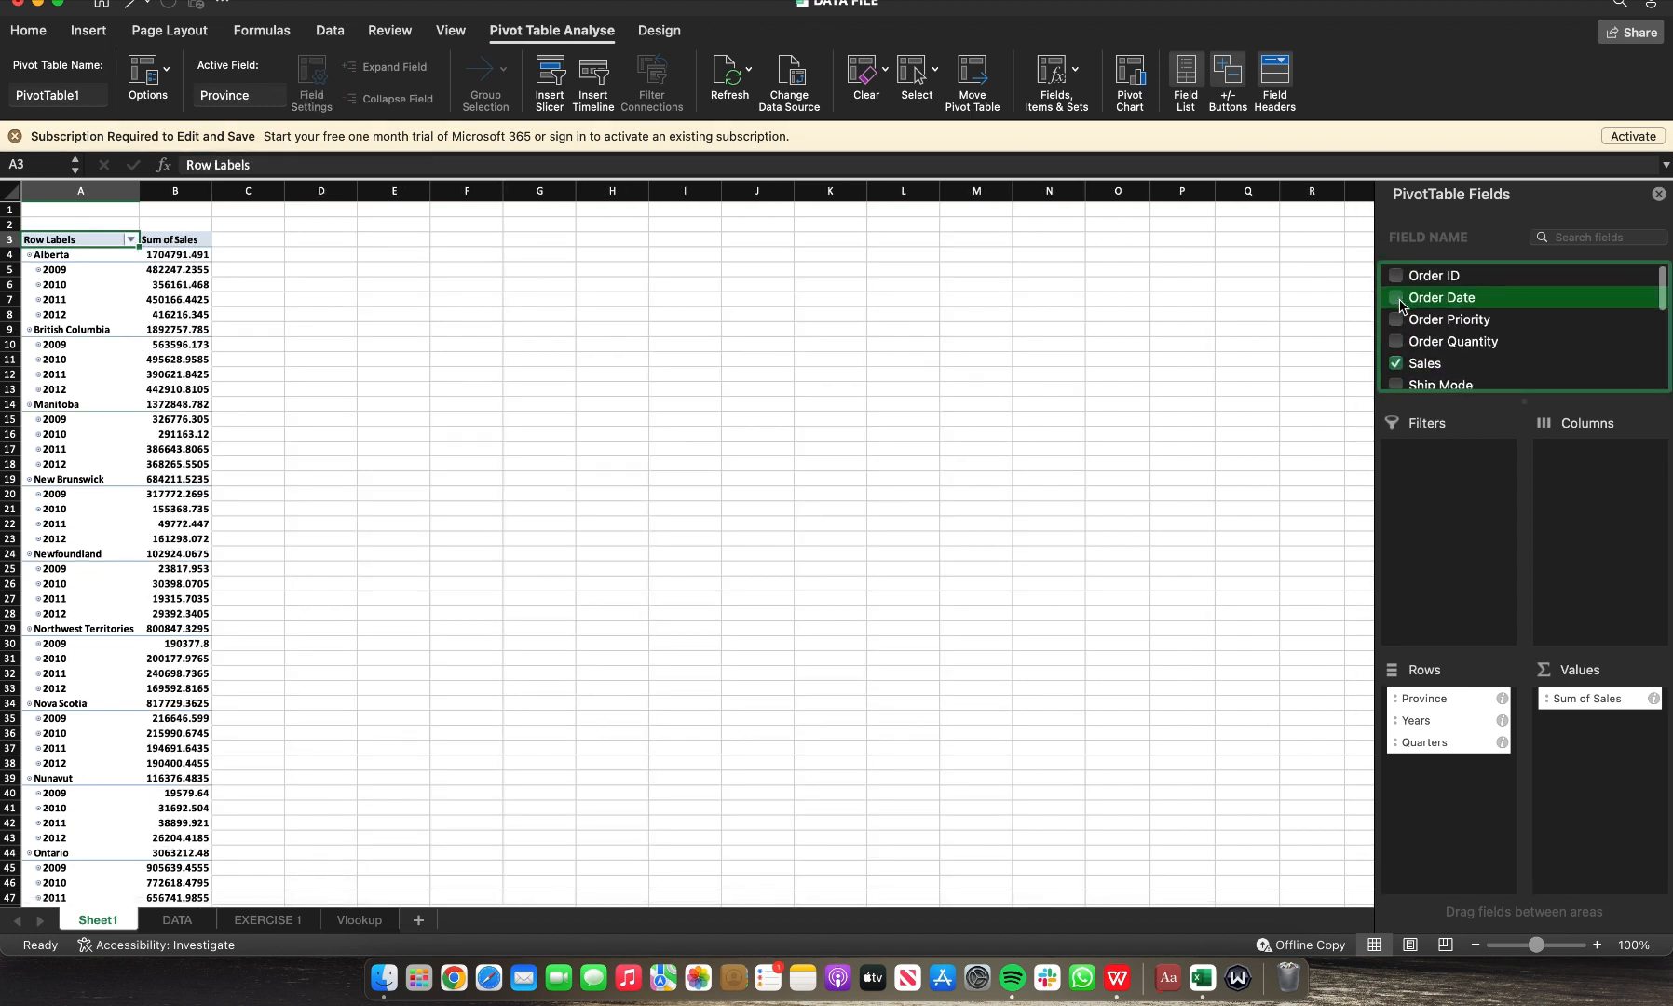
{"action": "scroll", "coordinate": [1400, 306], "scroll_direction": "down", "scroll_amount": 5}
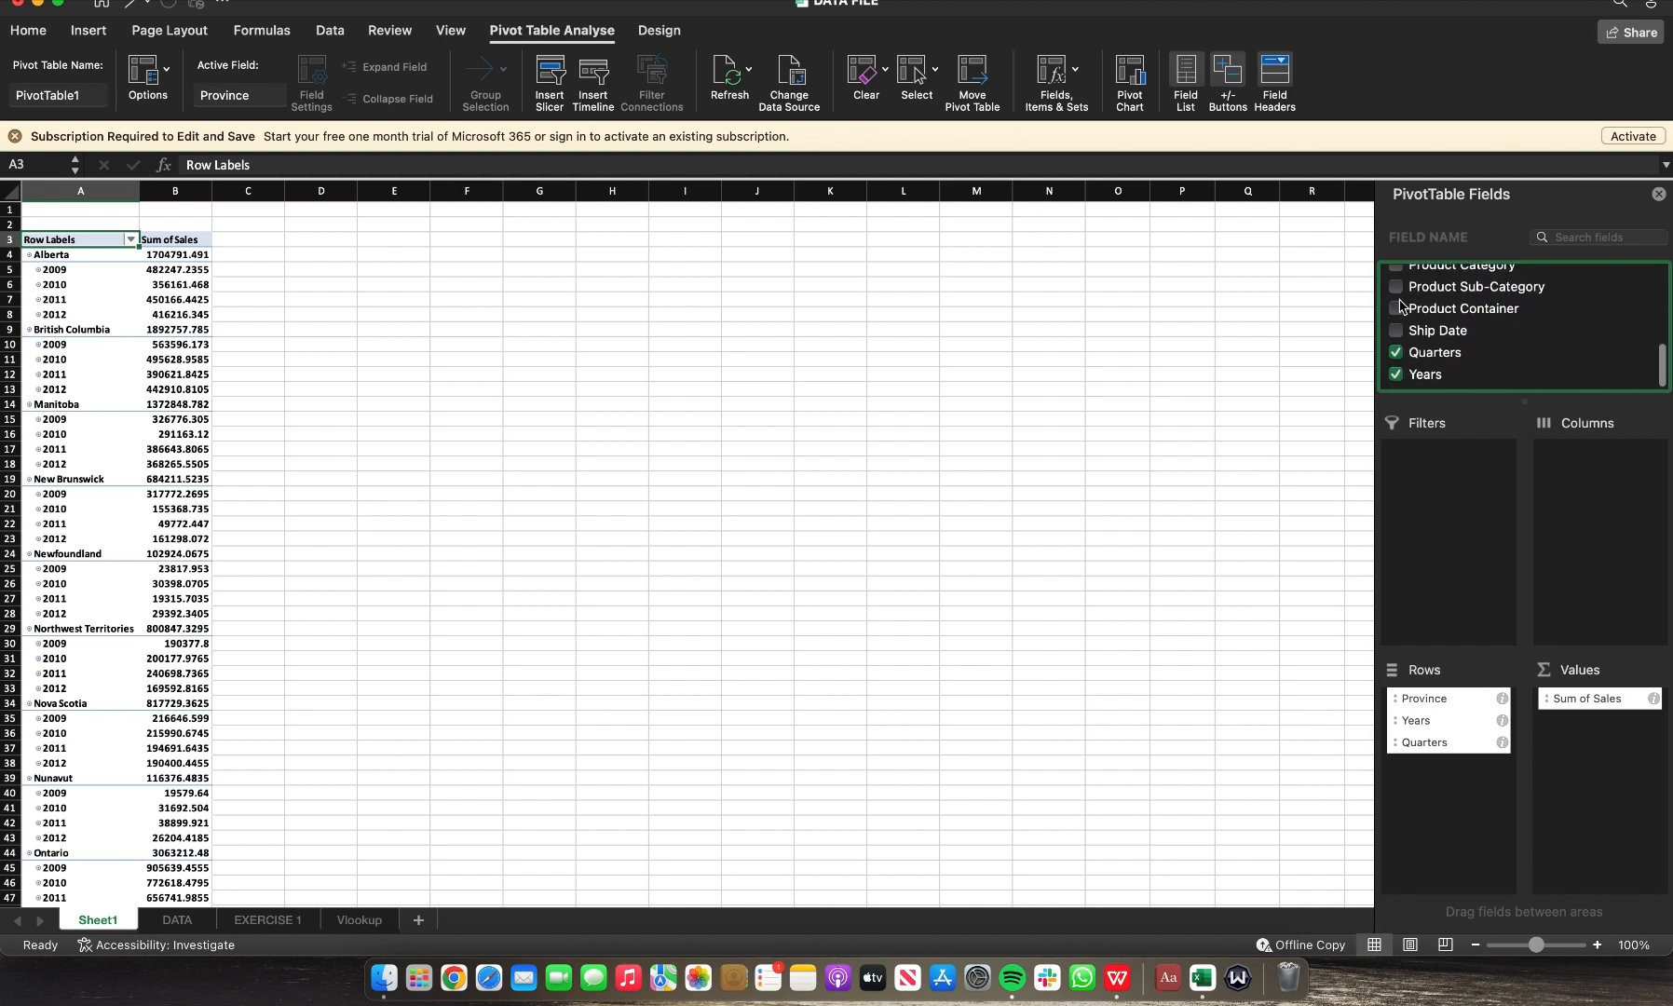
{"action": "scroll", "coordinate": [1399, 306], "scroll_direction": "up", "scroll_amount": 5}
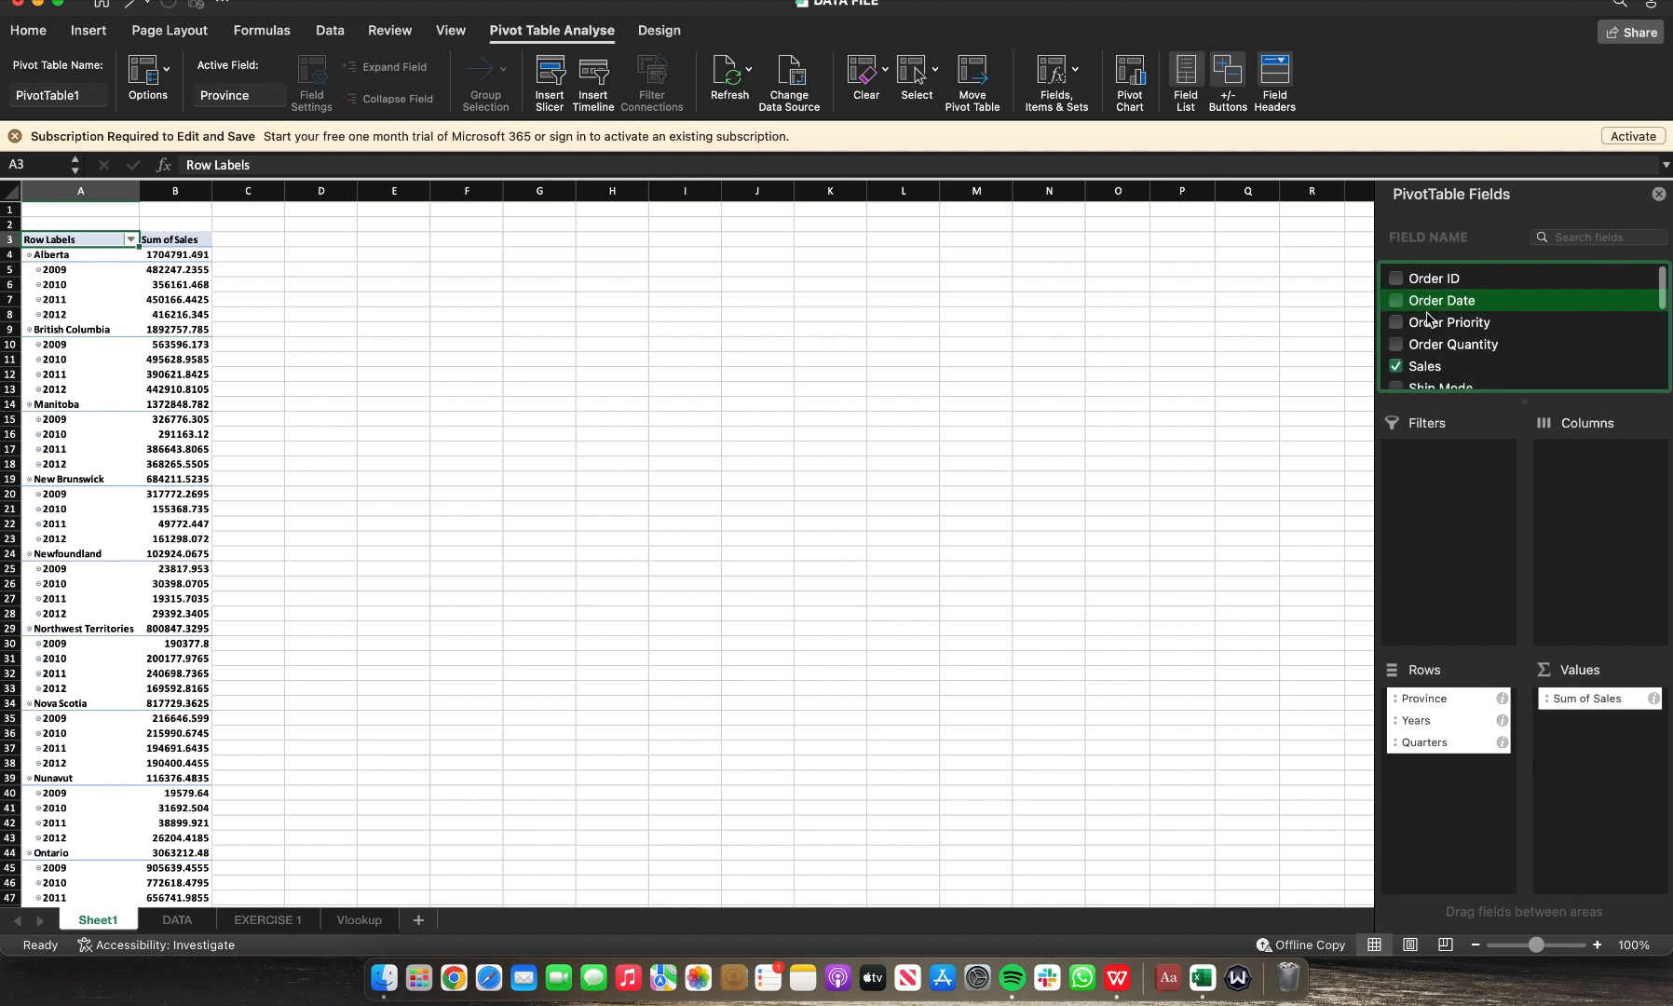
{"action": "left_click_drag", "start_coordinate": [1400, 304], "coordinate": [1602, 493]}
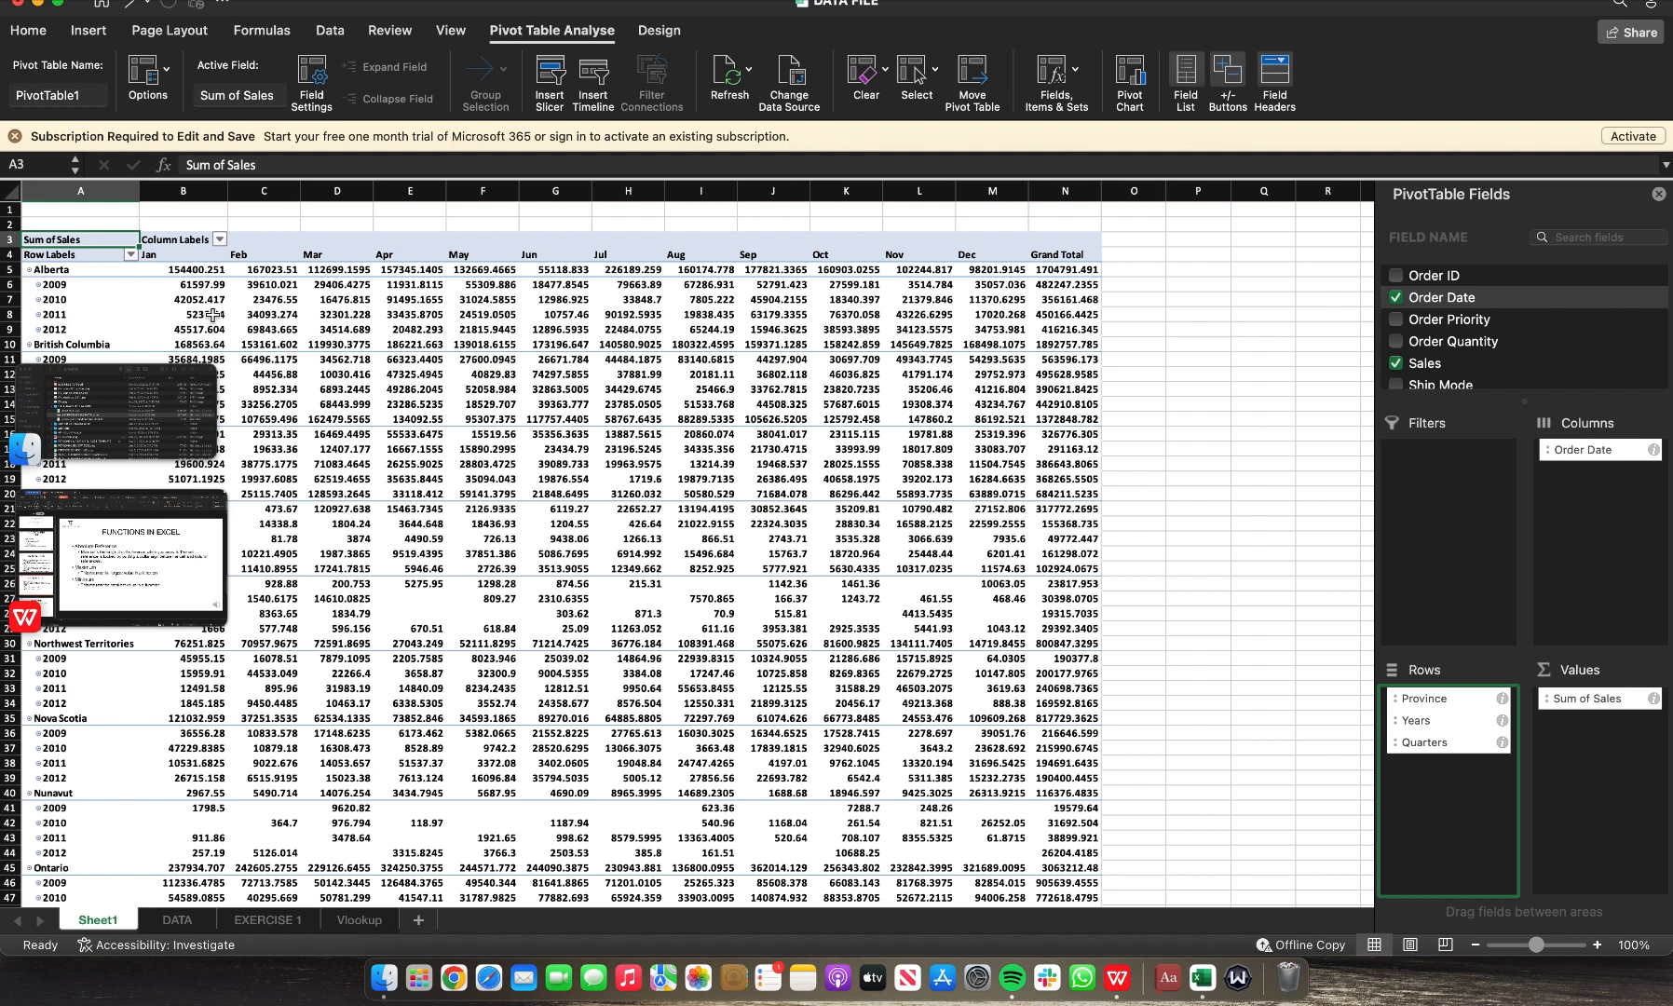
Step: Scroll through the pivot table's monthly sales by province and year and inspect the row labels filter
{"action": "left_click", "coordinate": [321, 328]}
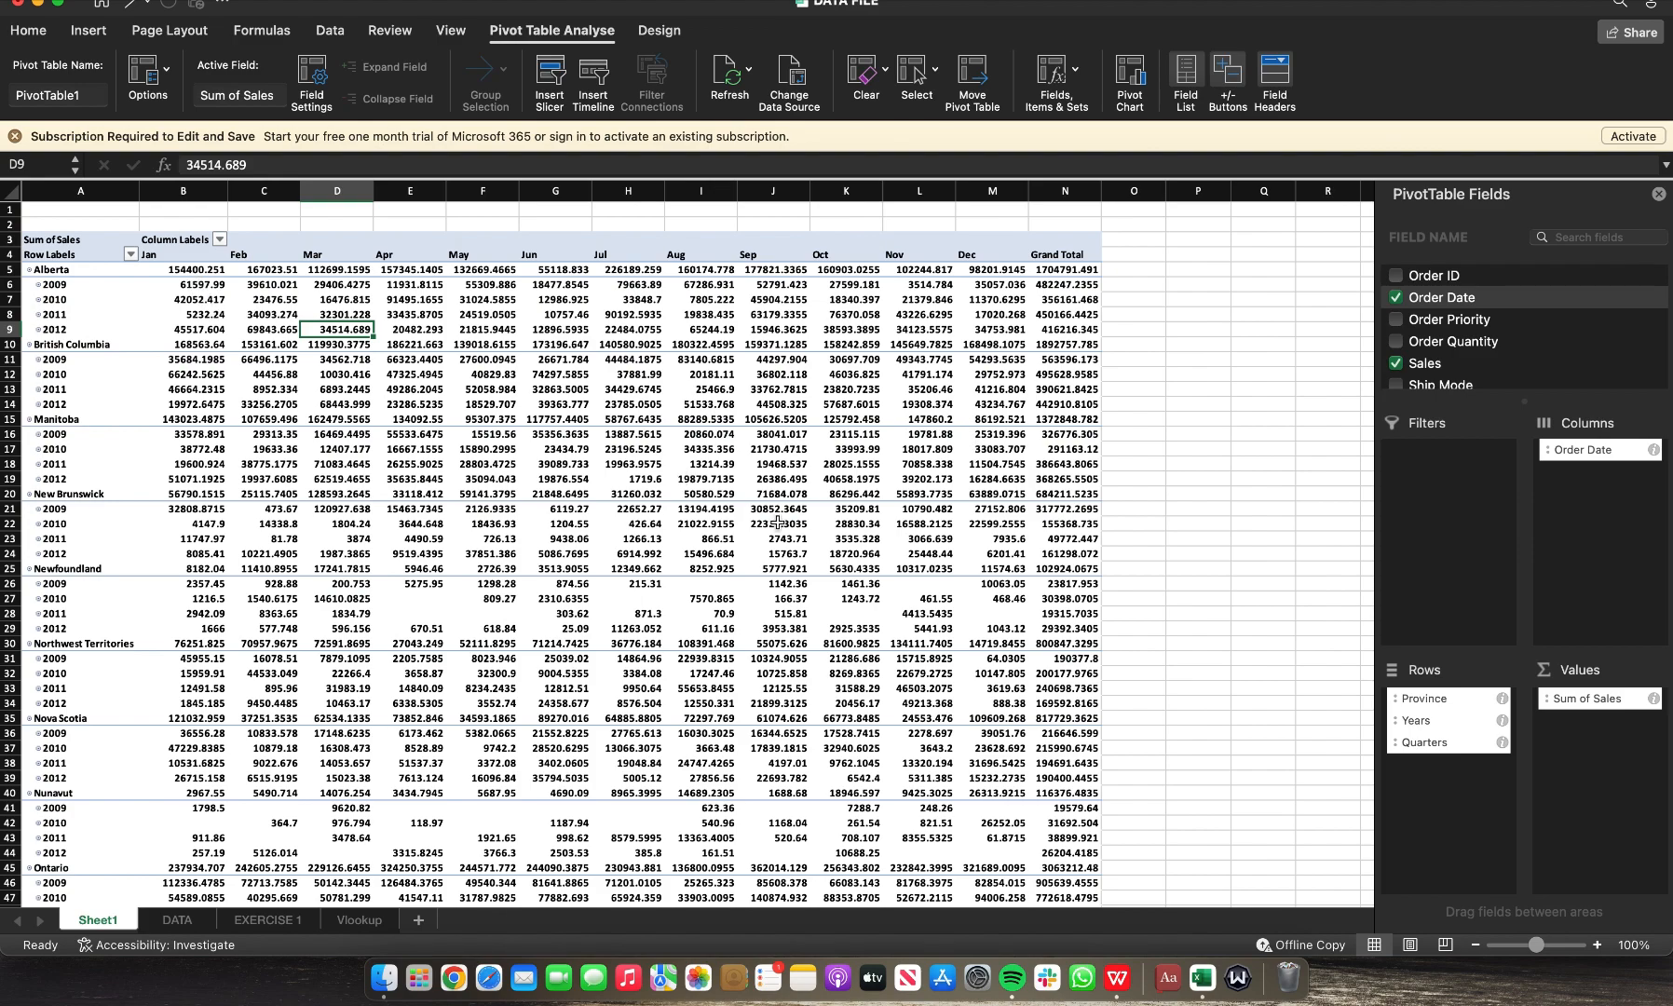
{"action": "scroll", "coordinate": [481, 590], "scroll_direction": "down", "scroll_amount": 15}
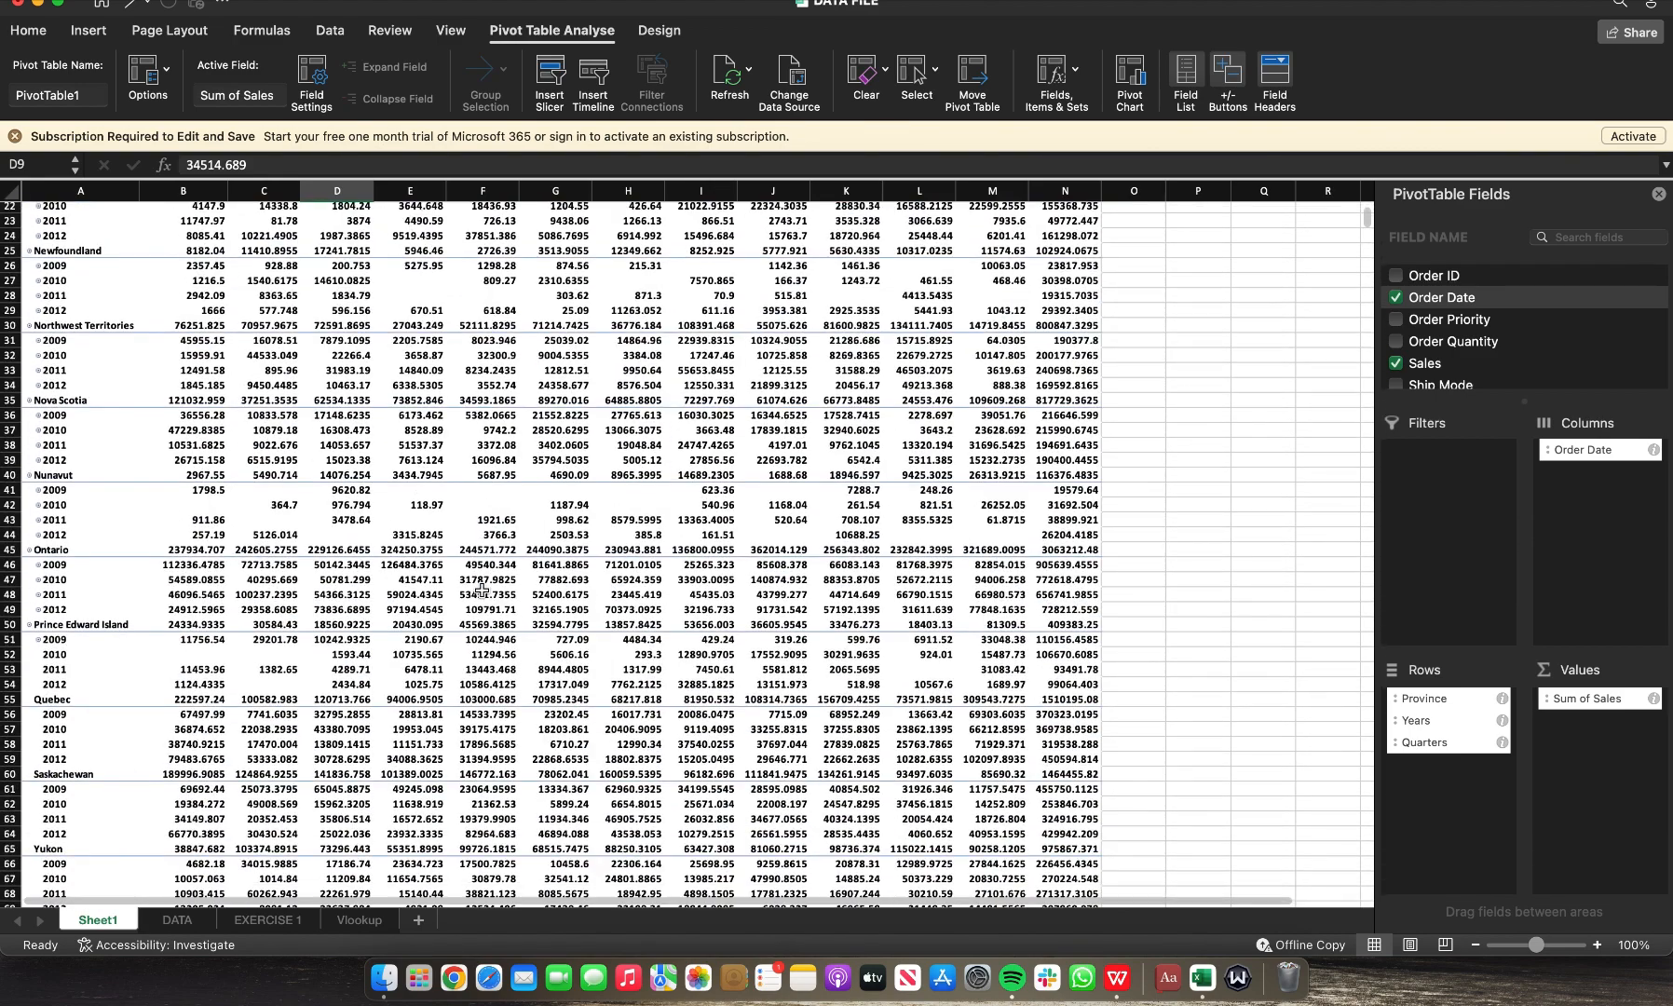
{"action": "scroll", "coordinate": [482, 590], "scroll_direction": "up", "scroll_amount": 3}
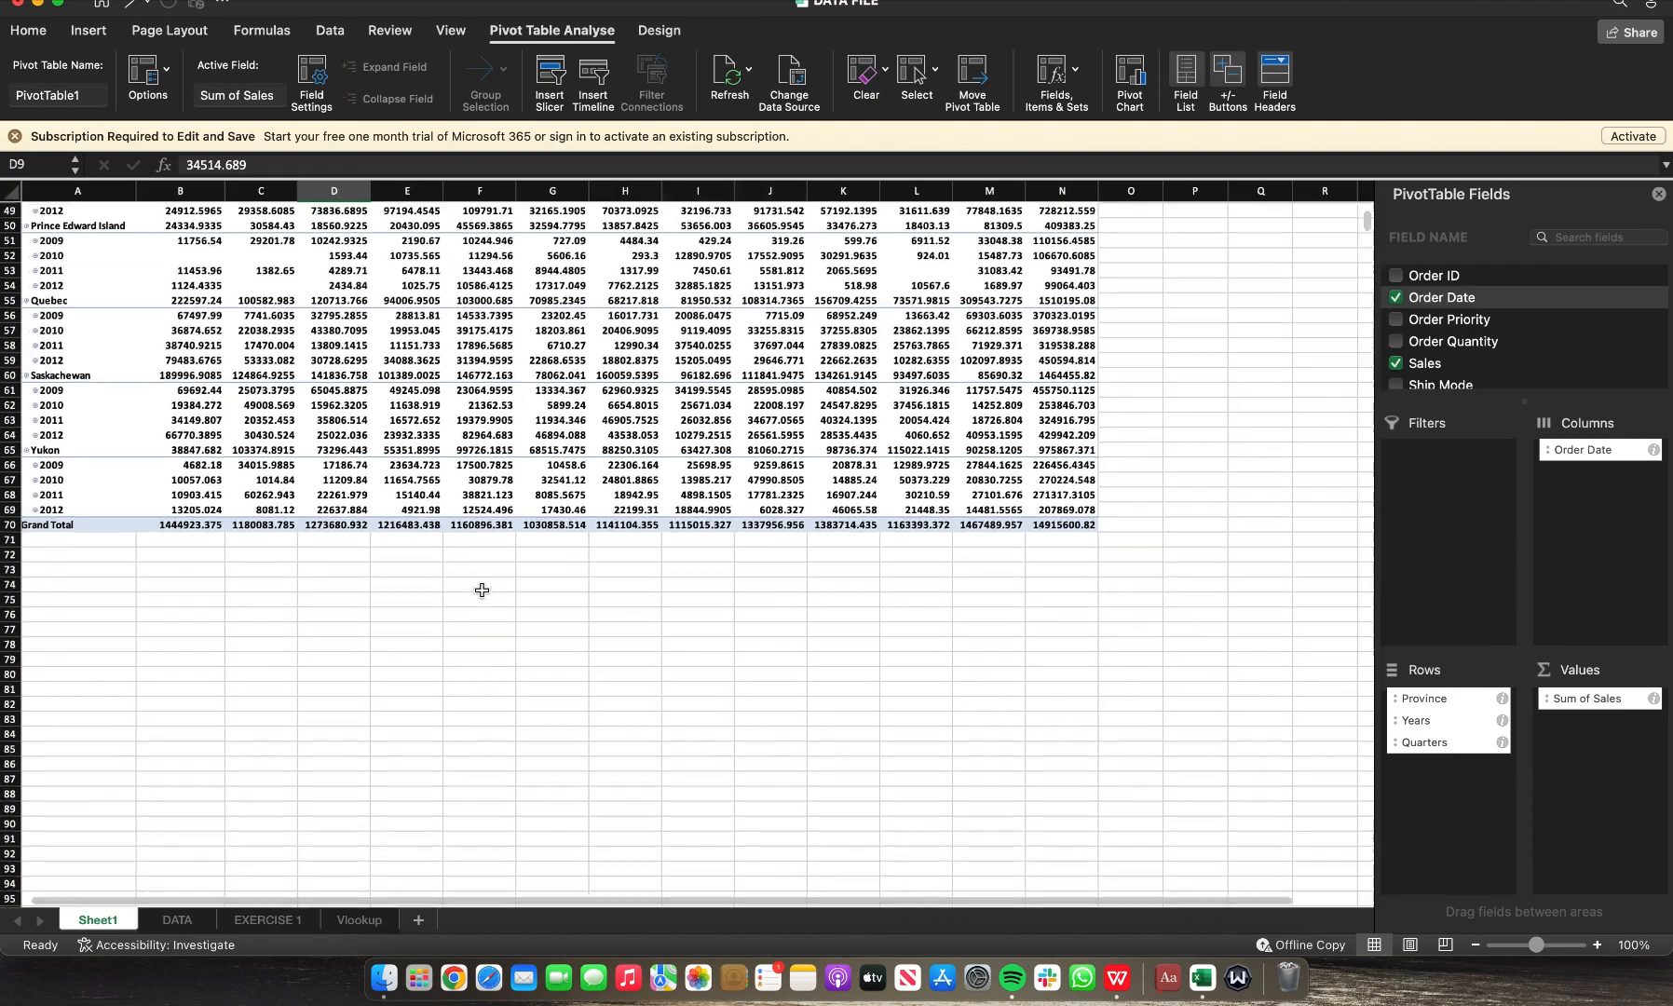
{"action": "scroll", "coordinate": [481, 589], "scroll_direction": "up", "scroll_amount": 14}
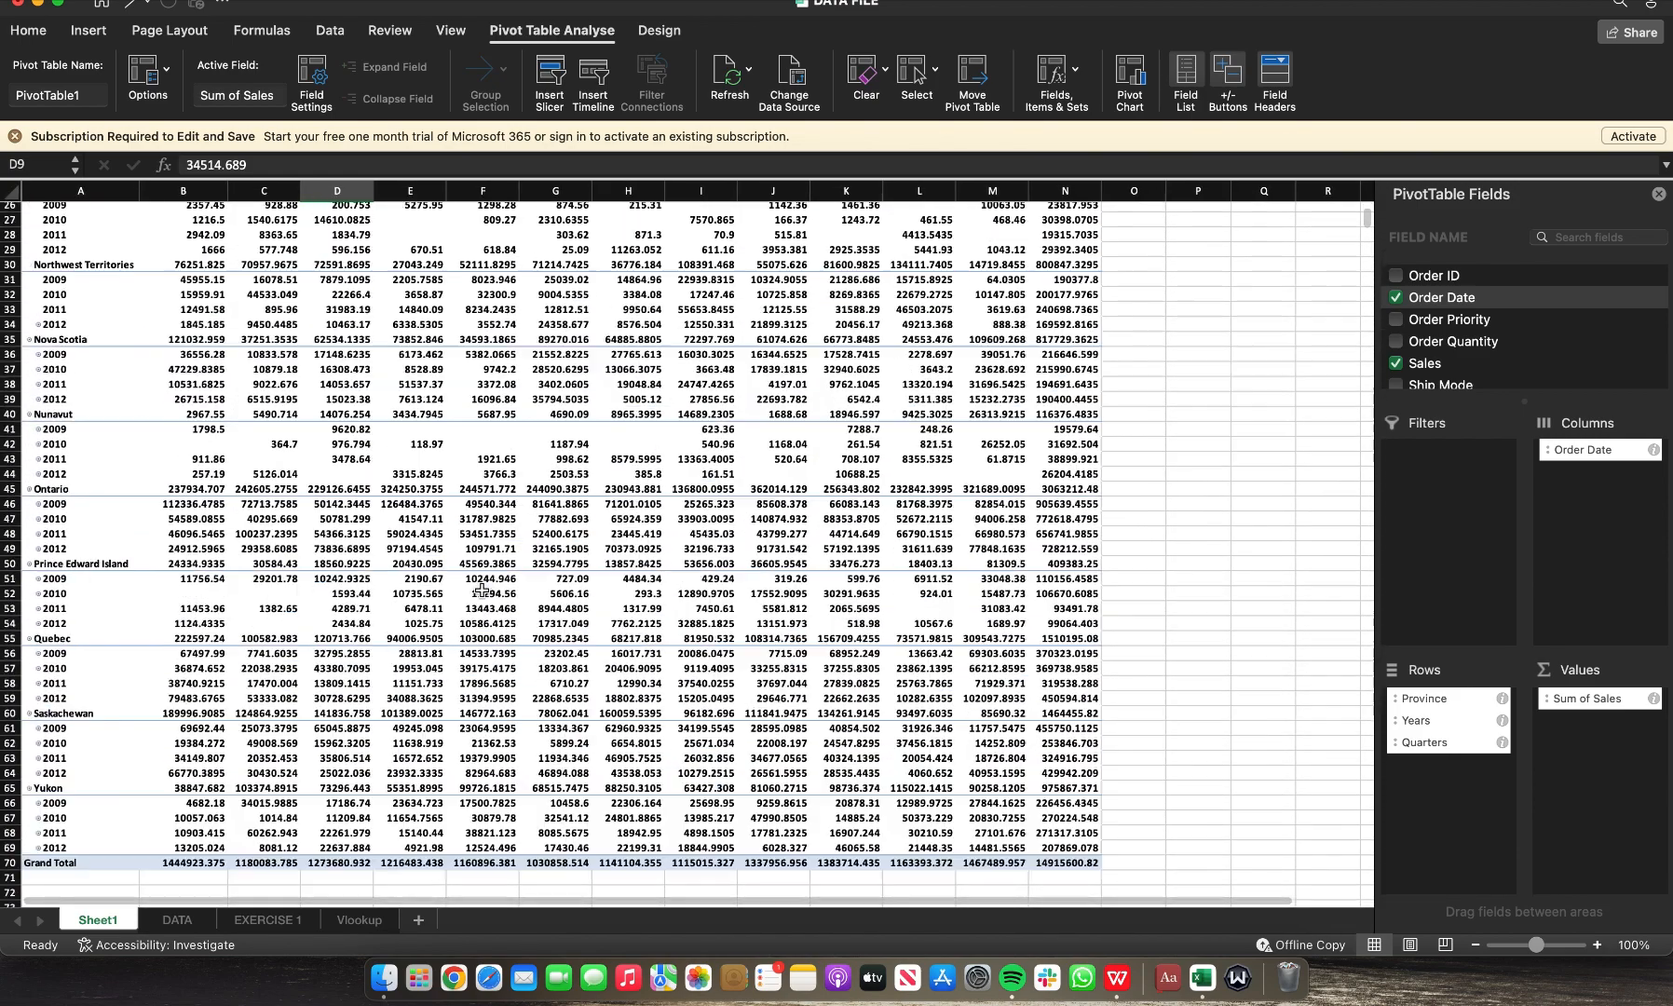
{"action": "scroll", "coordinate": [782, 451], "scroll_direction": "down", "scroll_amount": 1}
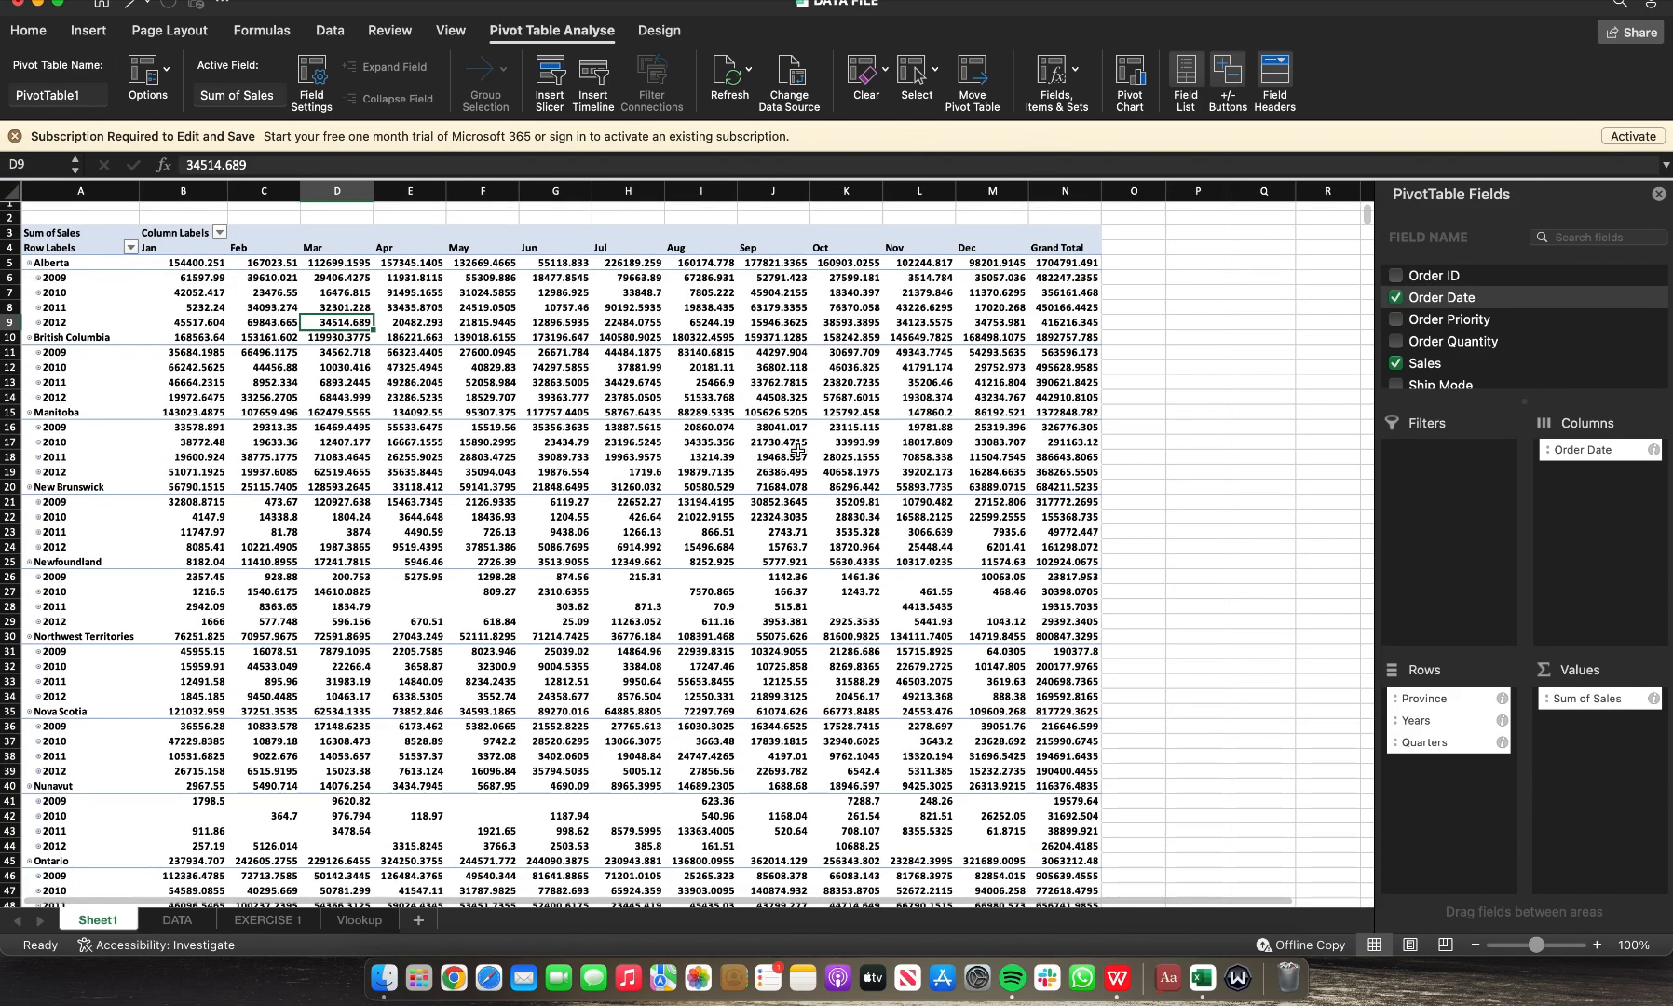
{"action": "left_click", "coordinate": [34, 34]}
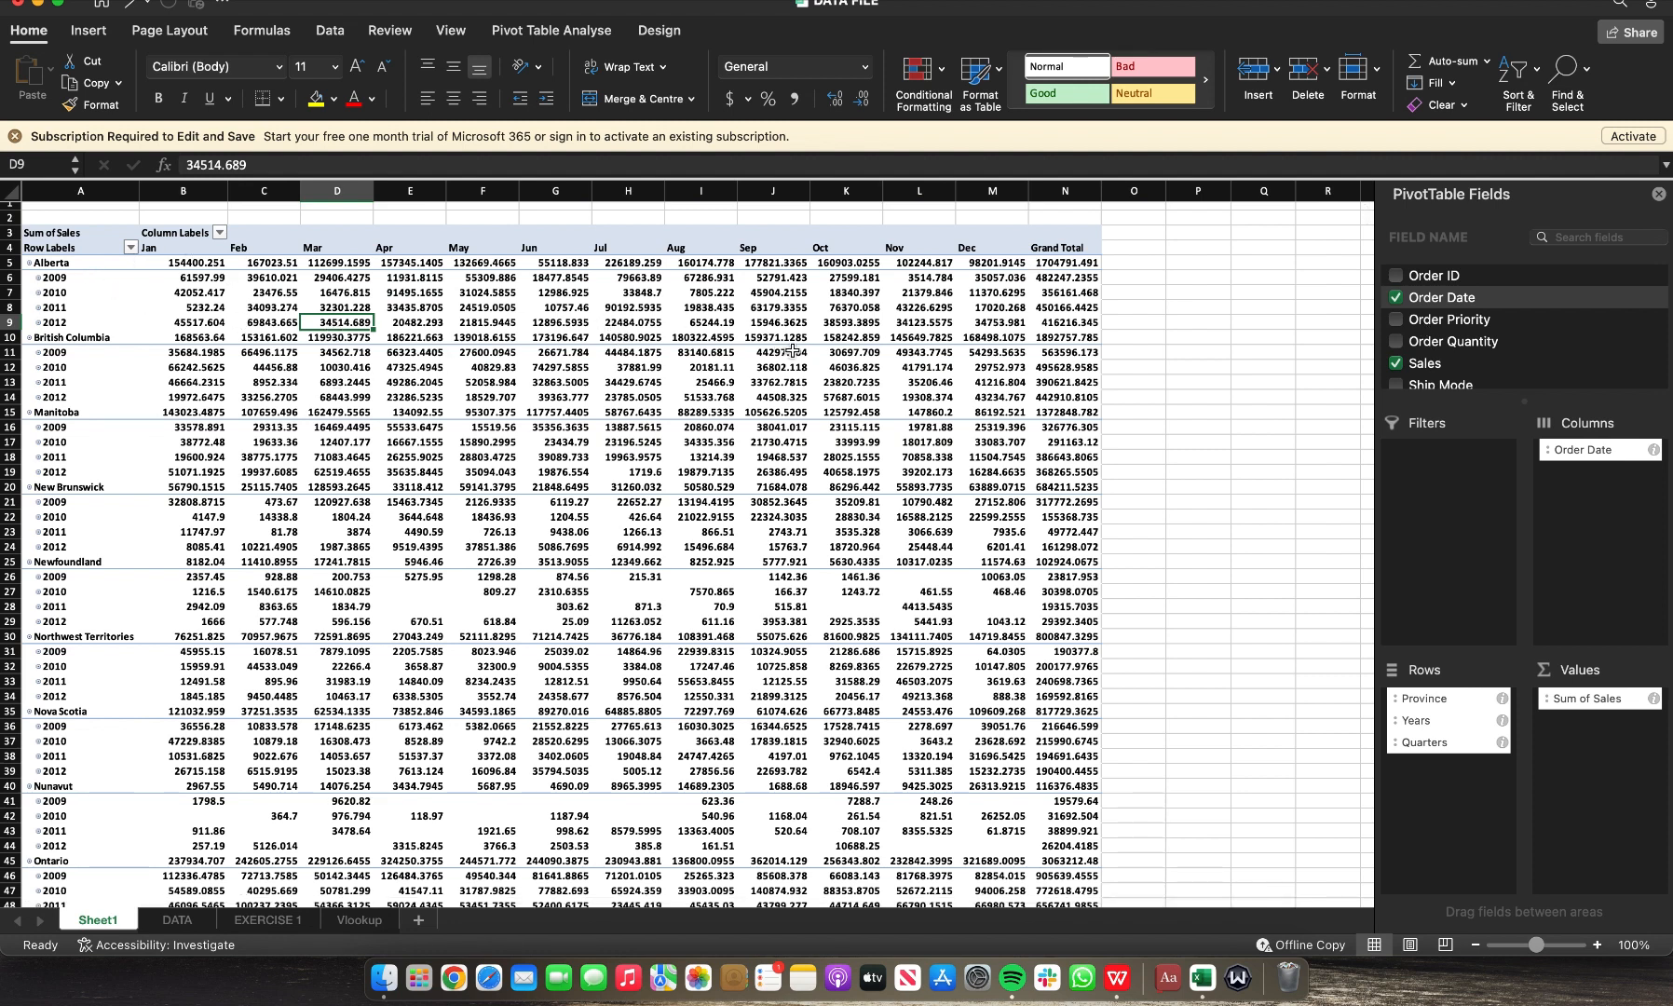
{"action": "left_click", "coordinate": [131, 248]}
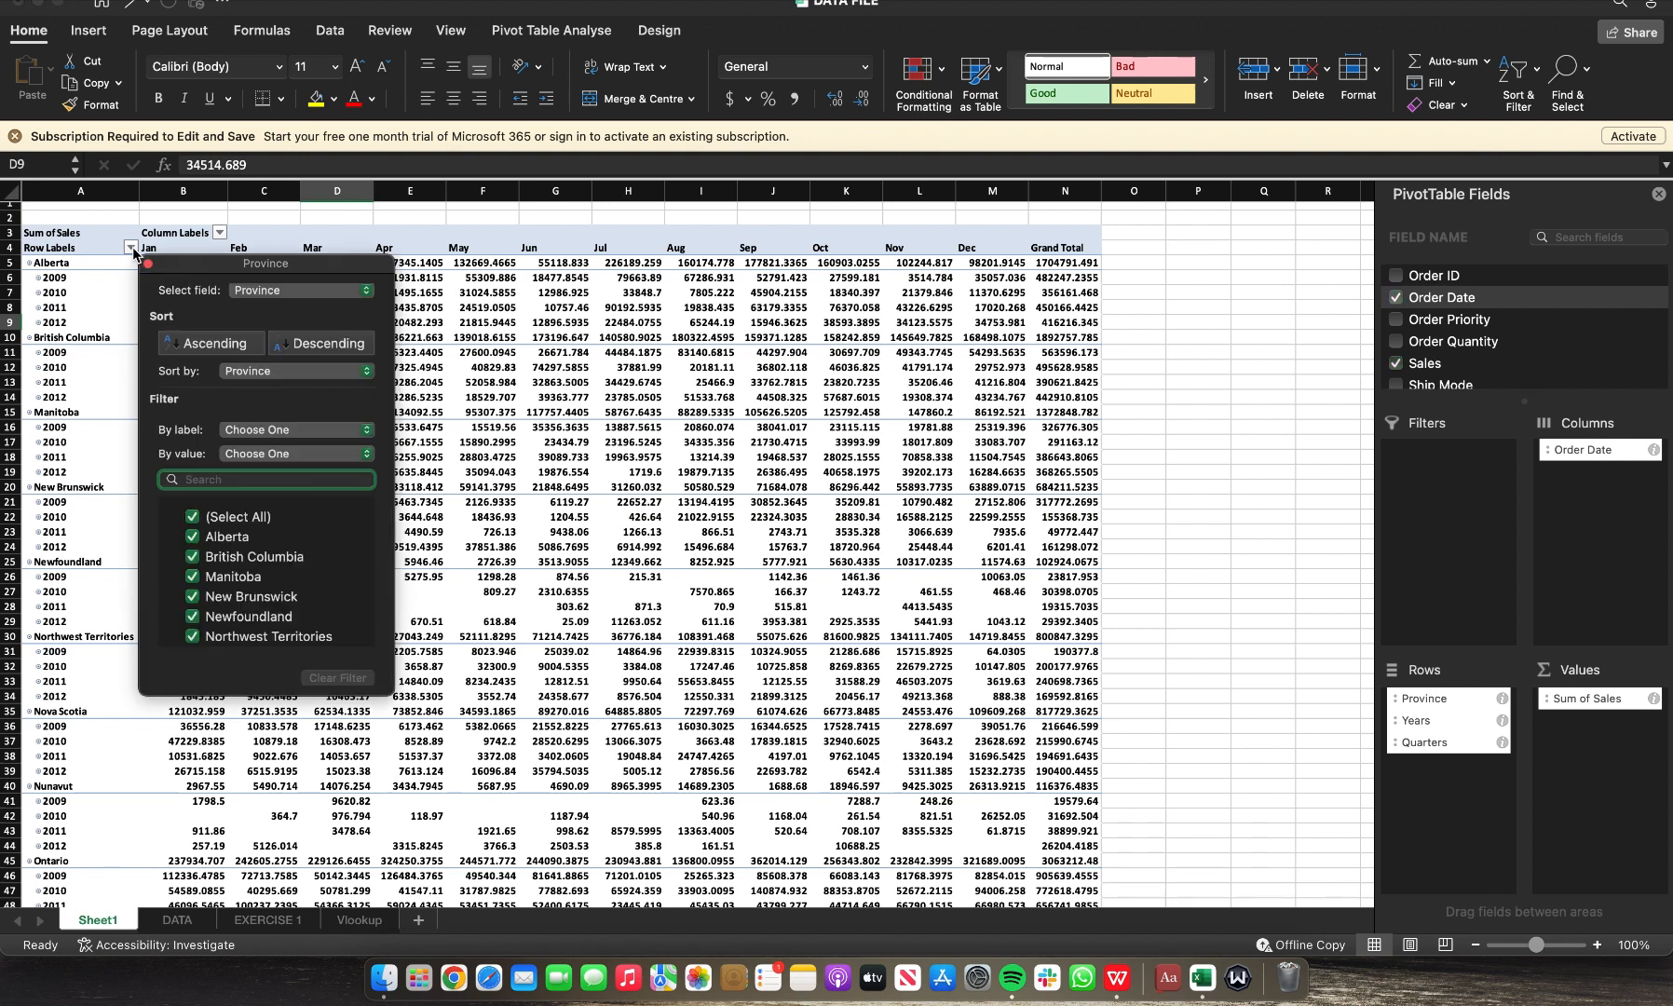
{"action": "left_click", "coordinate": [56, 280]}
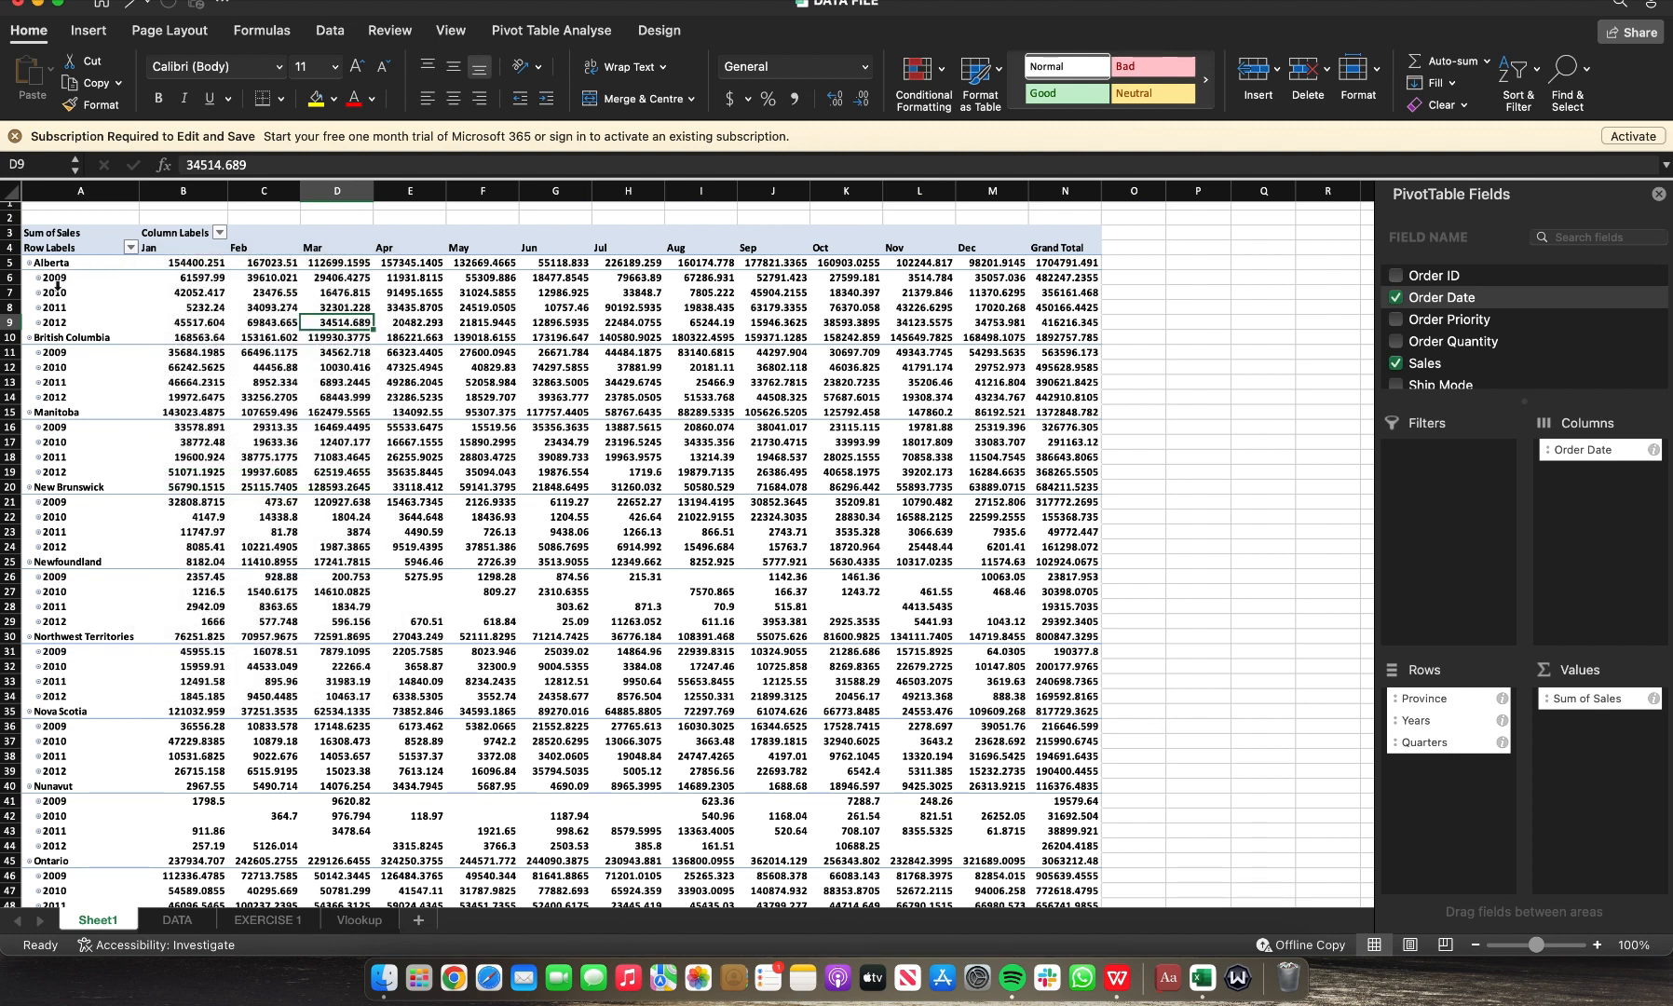
{"action": "left_click", "coordinate": [57, 280]}
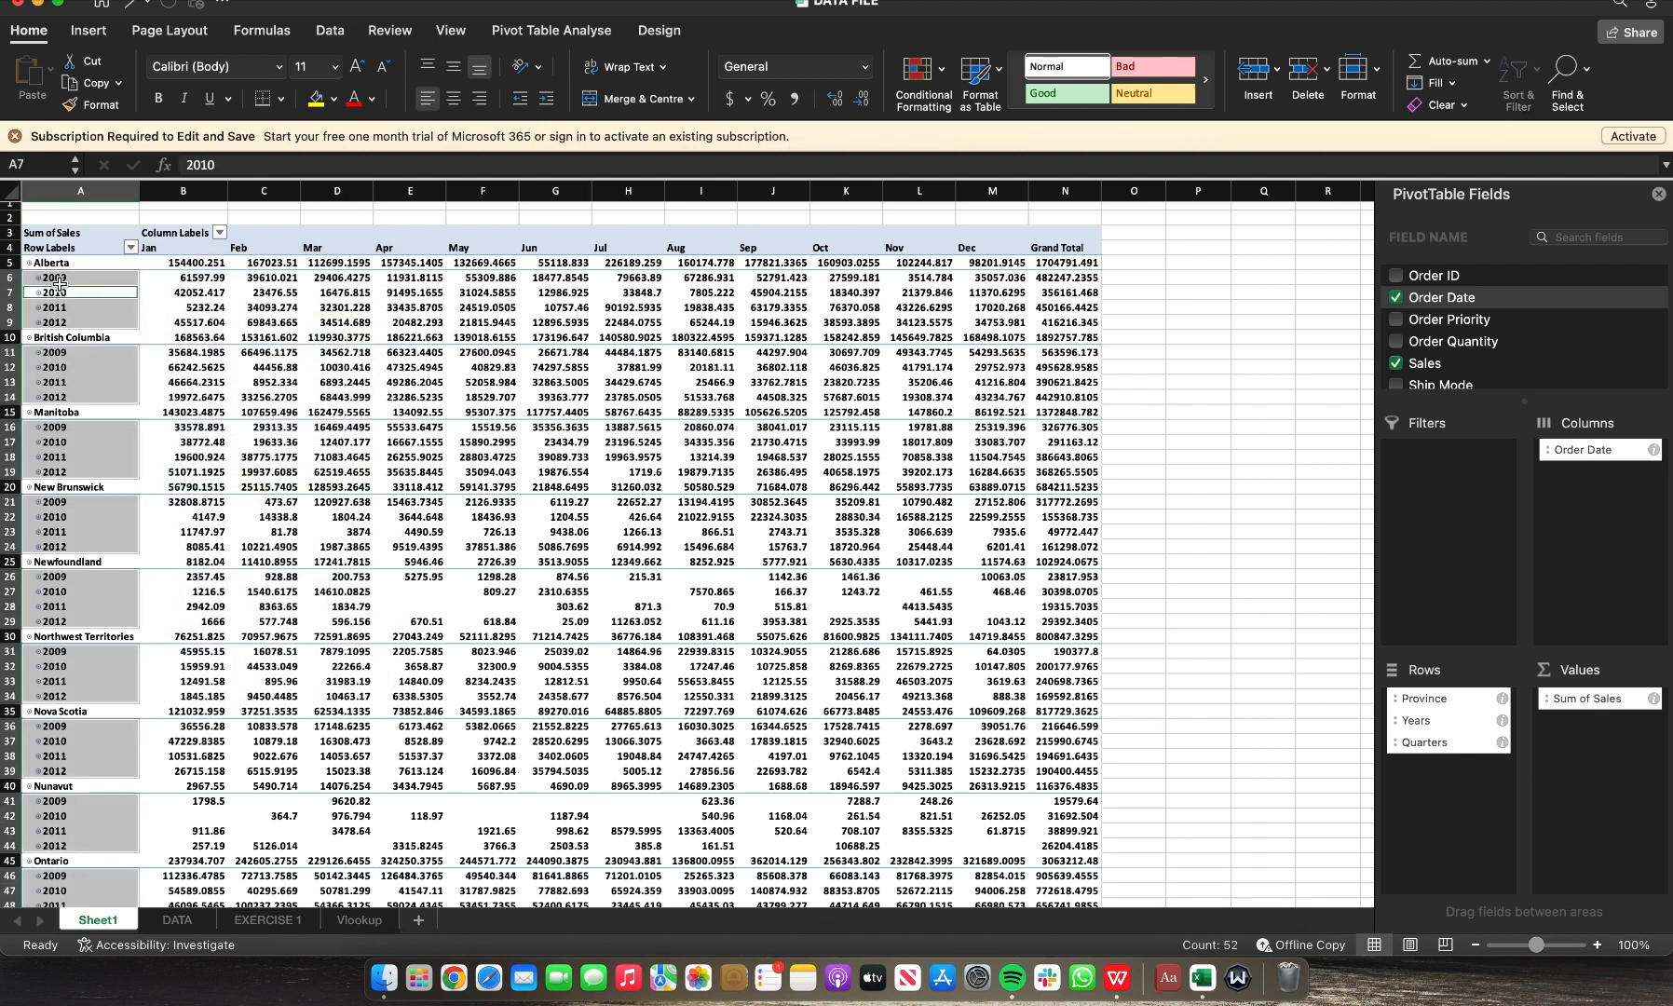
Step: Filter the pivot table's year rows to show only 2010
{"action": "left_click", "coordinate": [131, 248]}
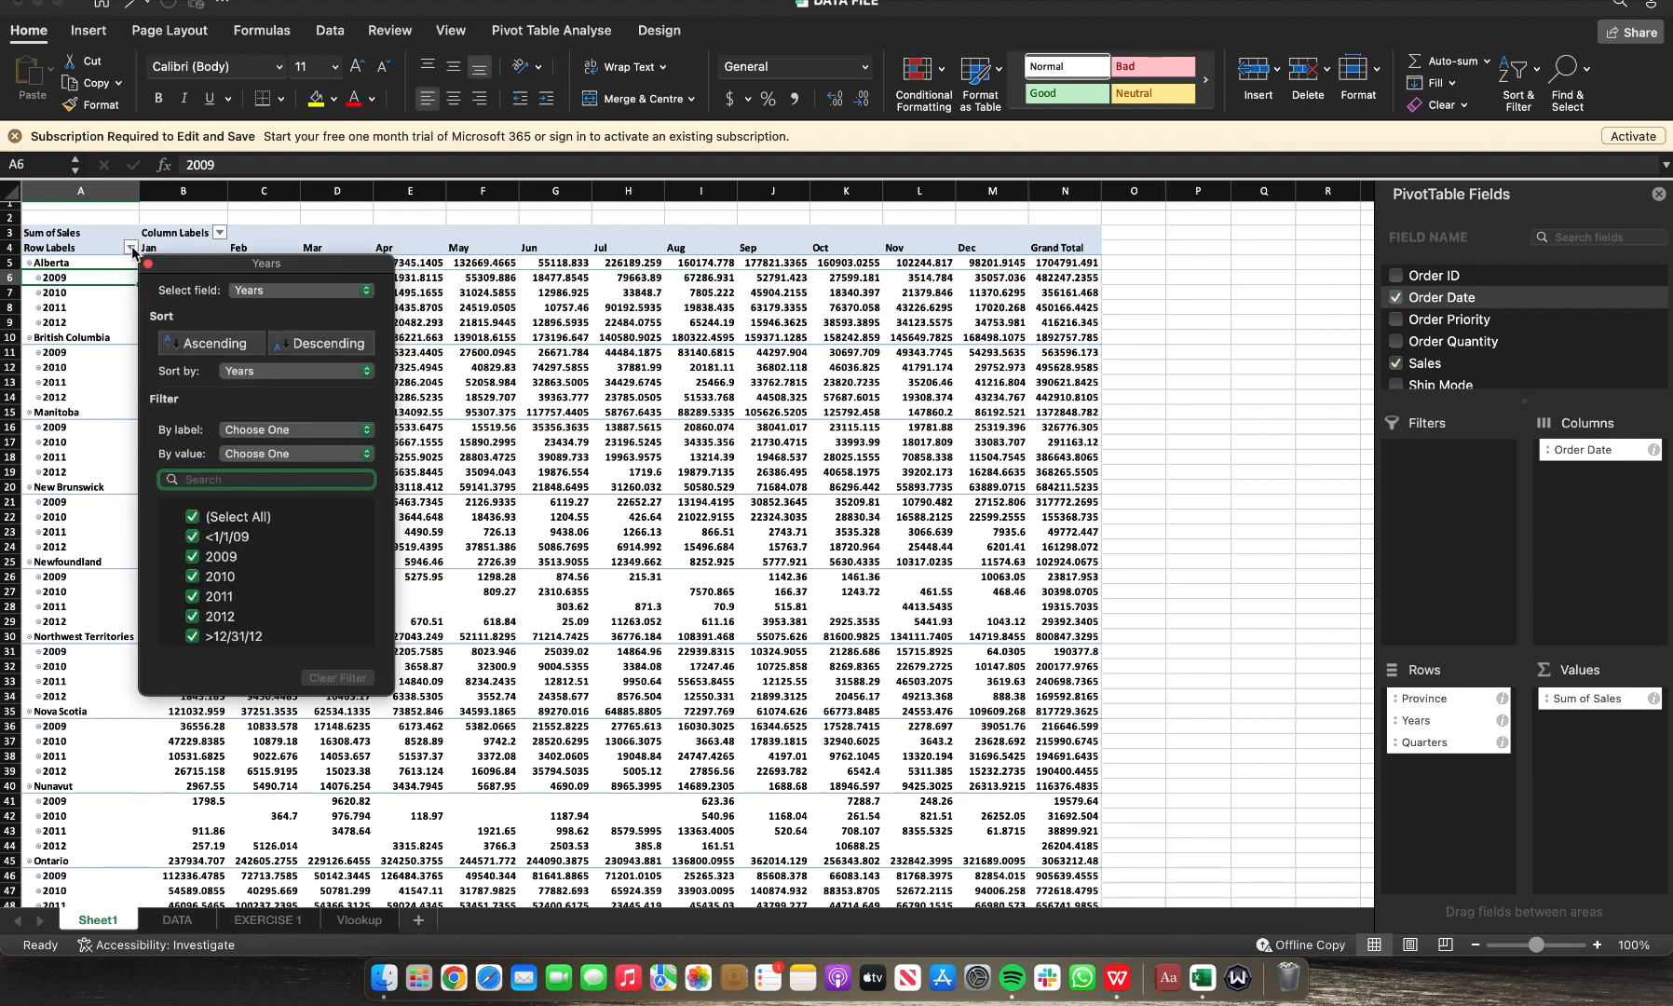
{"action": "left_click", "coordinate": [193, 522]}
{"action": "left_click", "coordinate": [193, 522]}
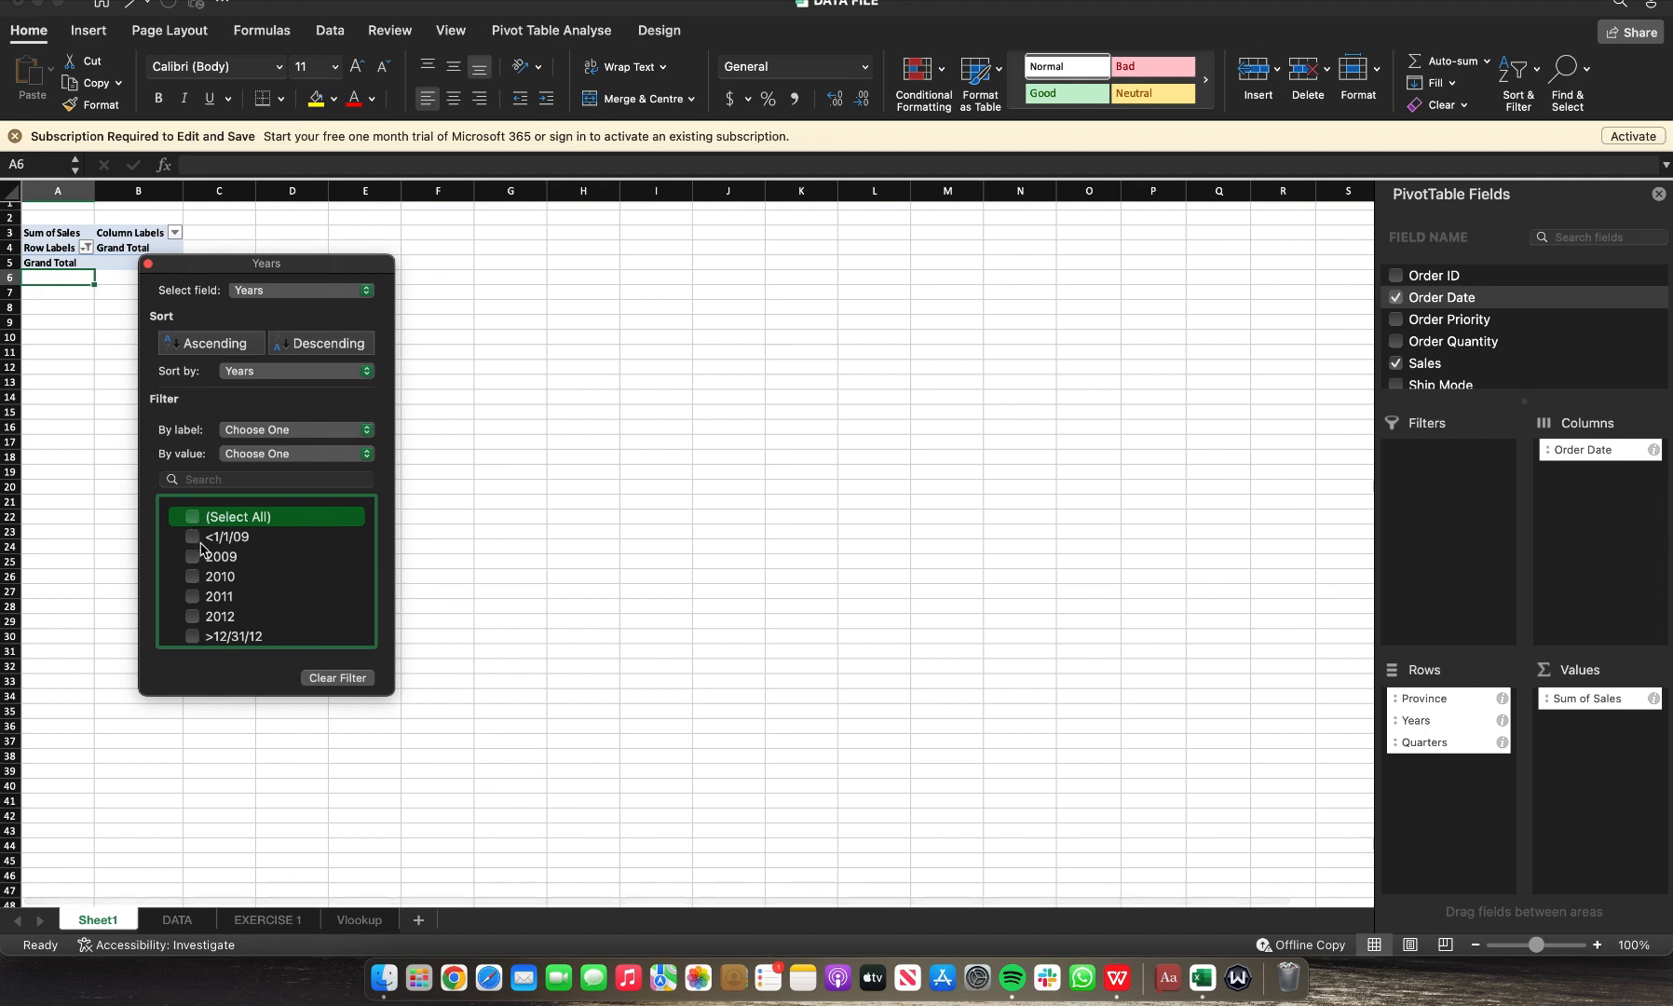
{"action": "left_click", "coordinate": [197, 579]}
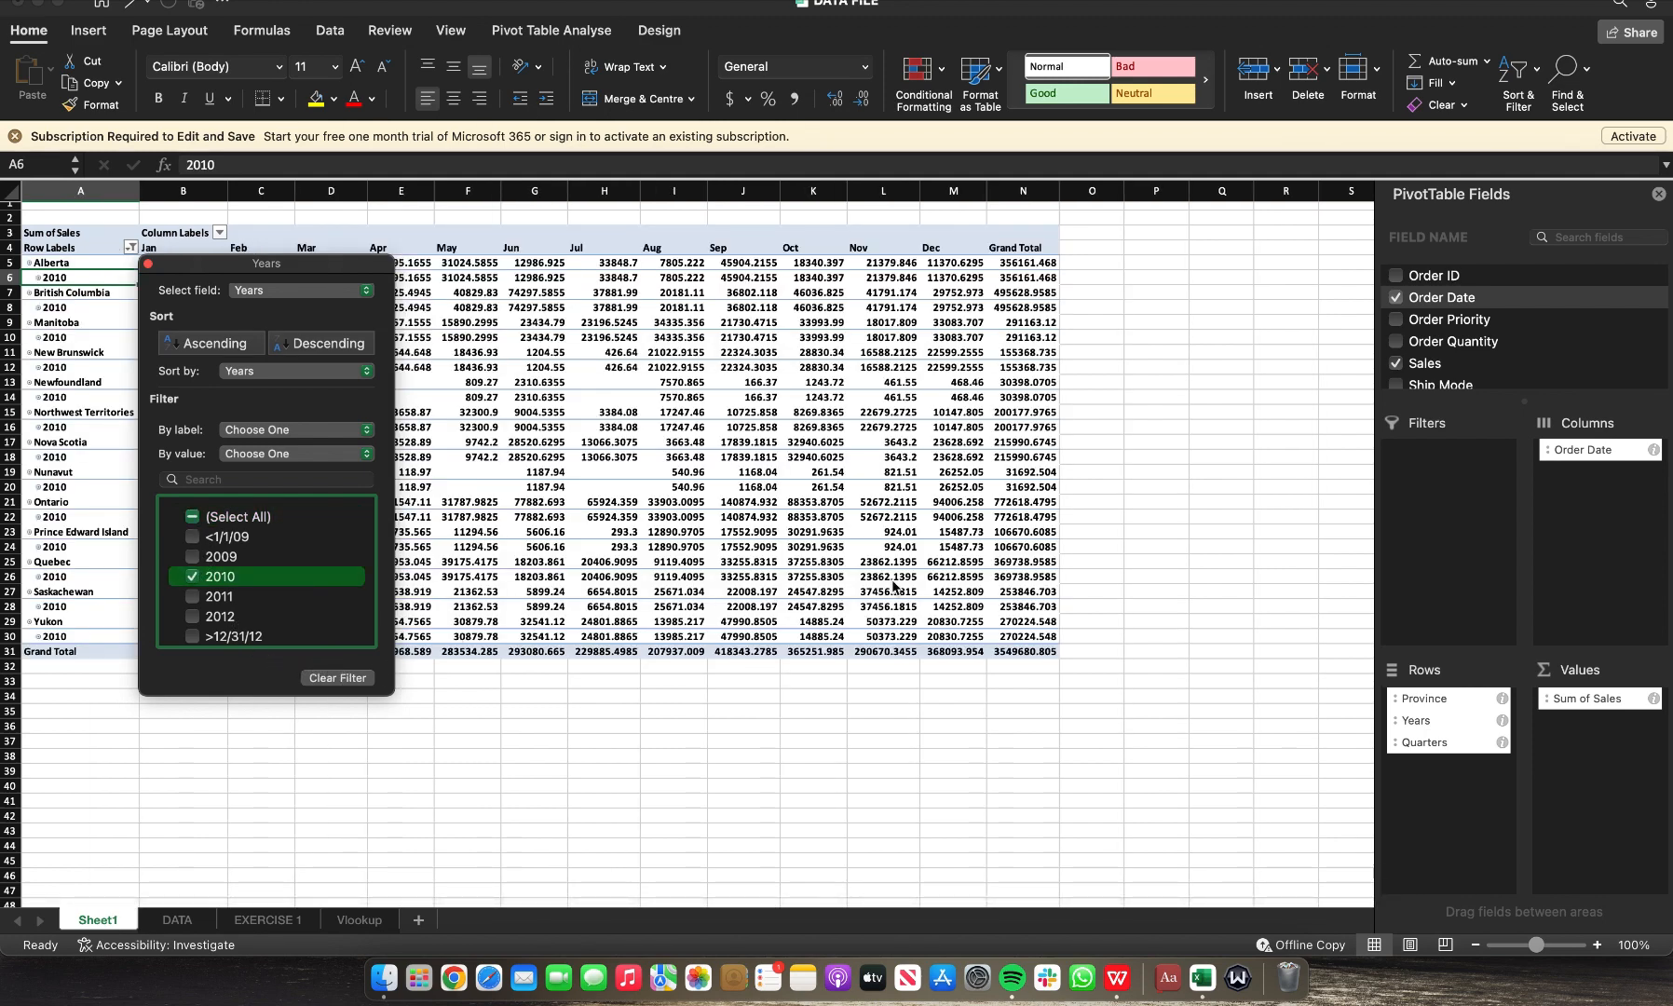
{"action": "left_click", "coordinate": [1328, 451]}
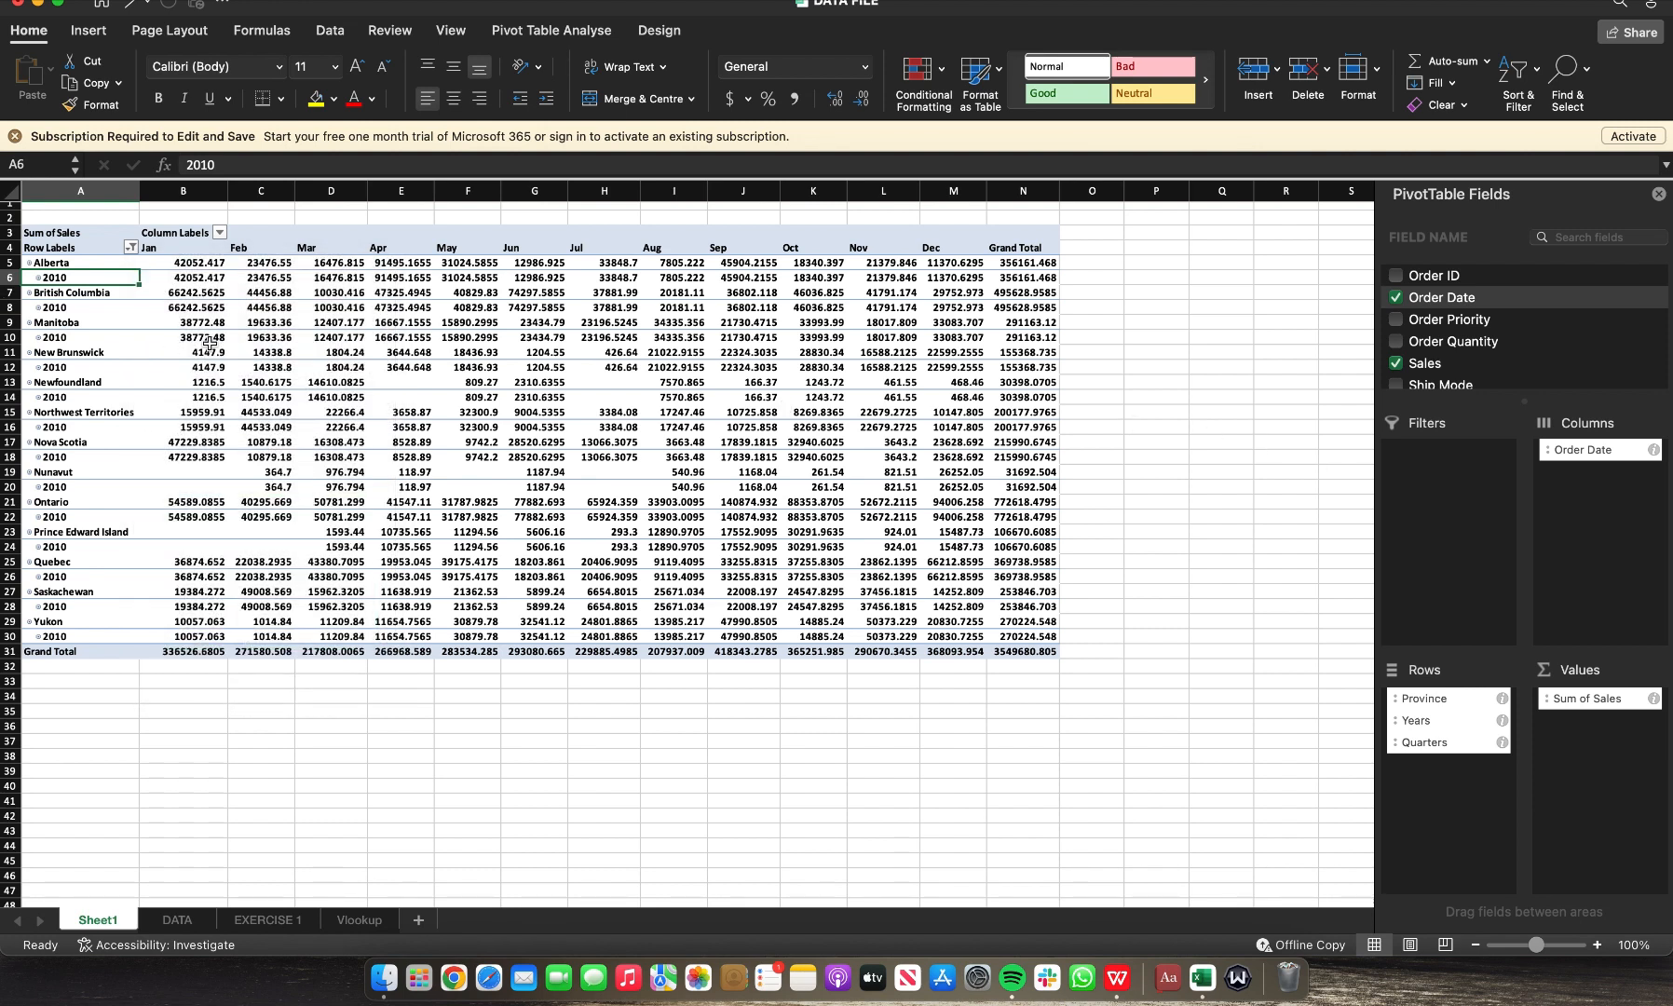
{"action": "left_click", "coordinate": [344, 339]}
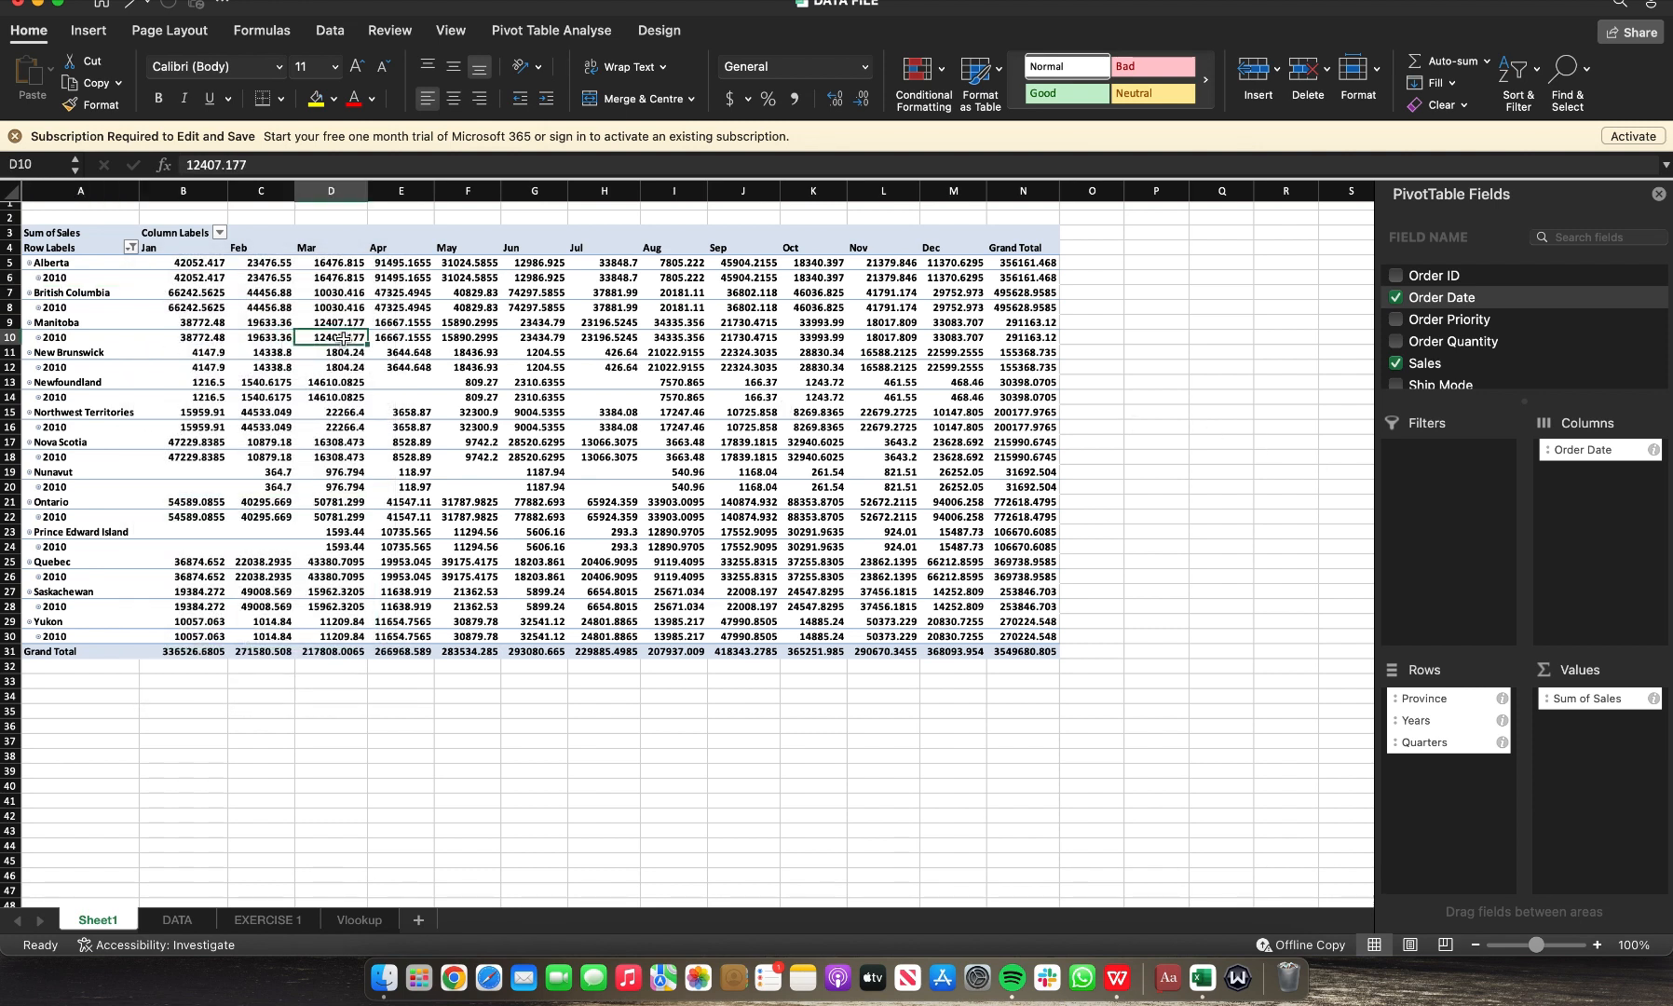
{"action": "left_click", "coordinate": [131, 248]}
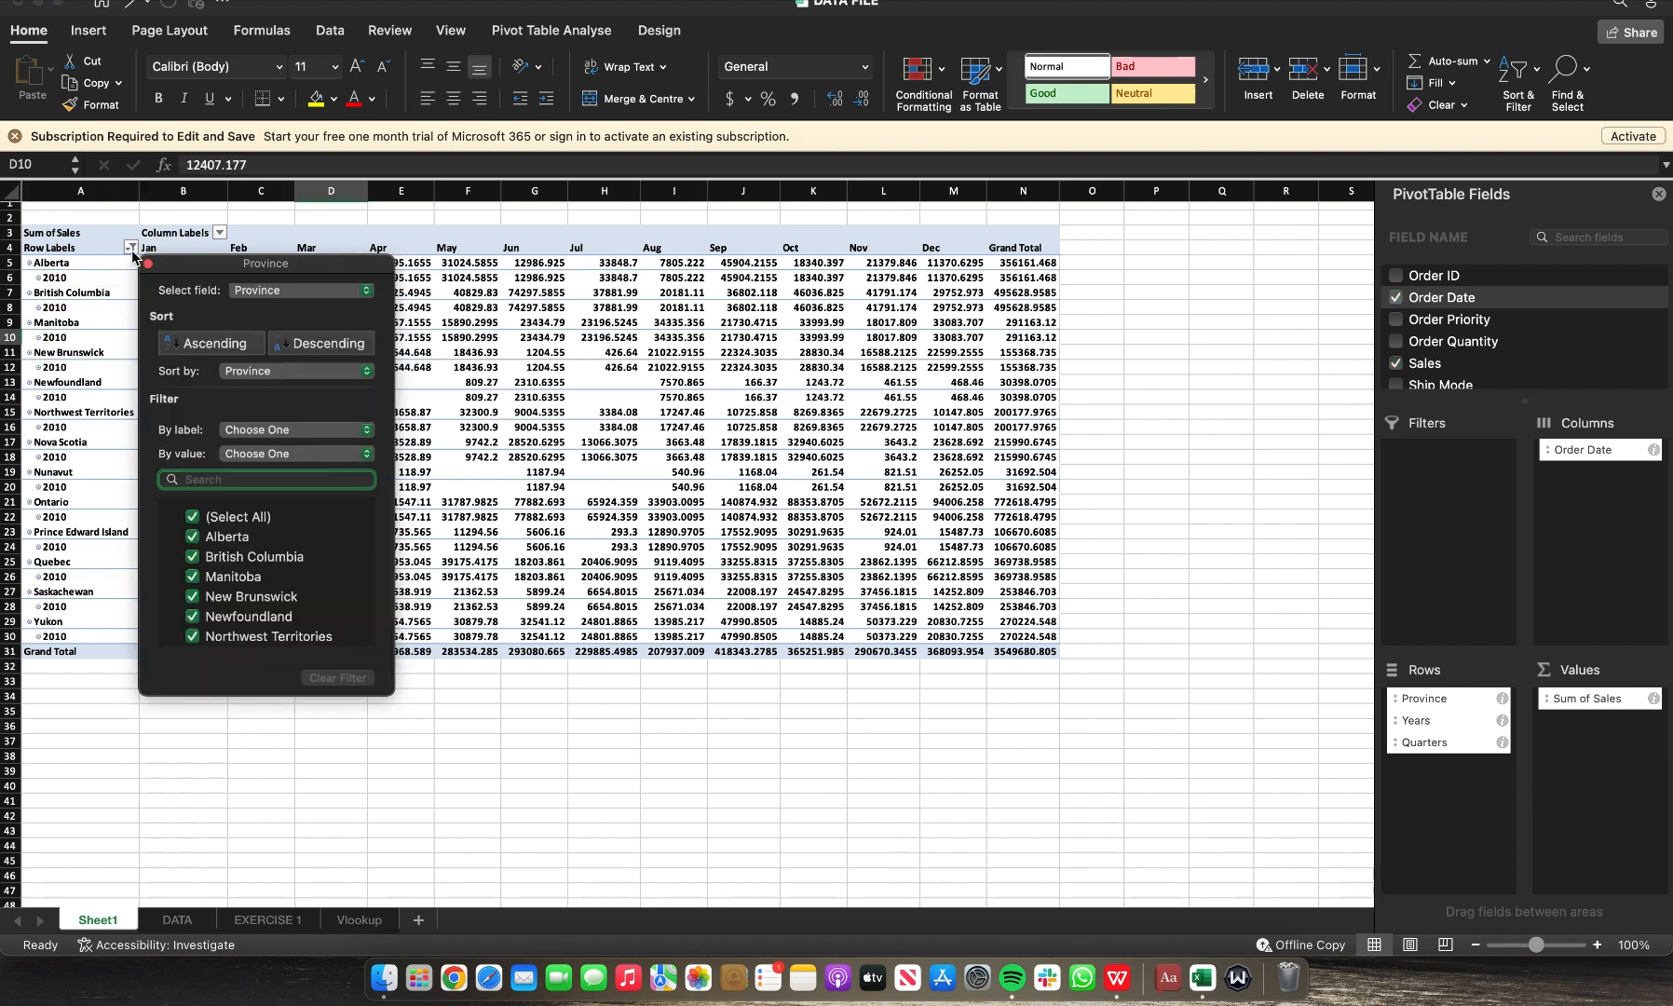
{"action": "left_click", "coordinate": [44, 282]}
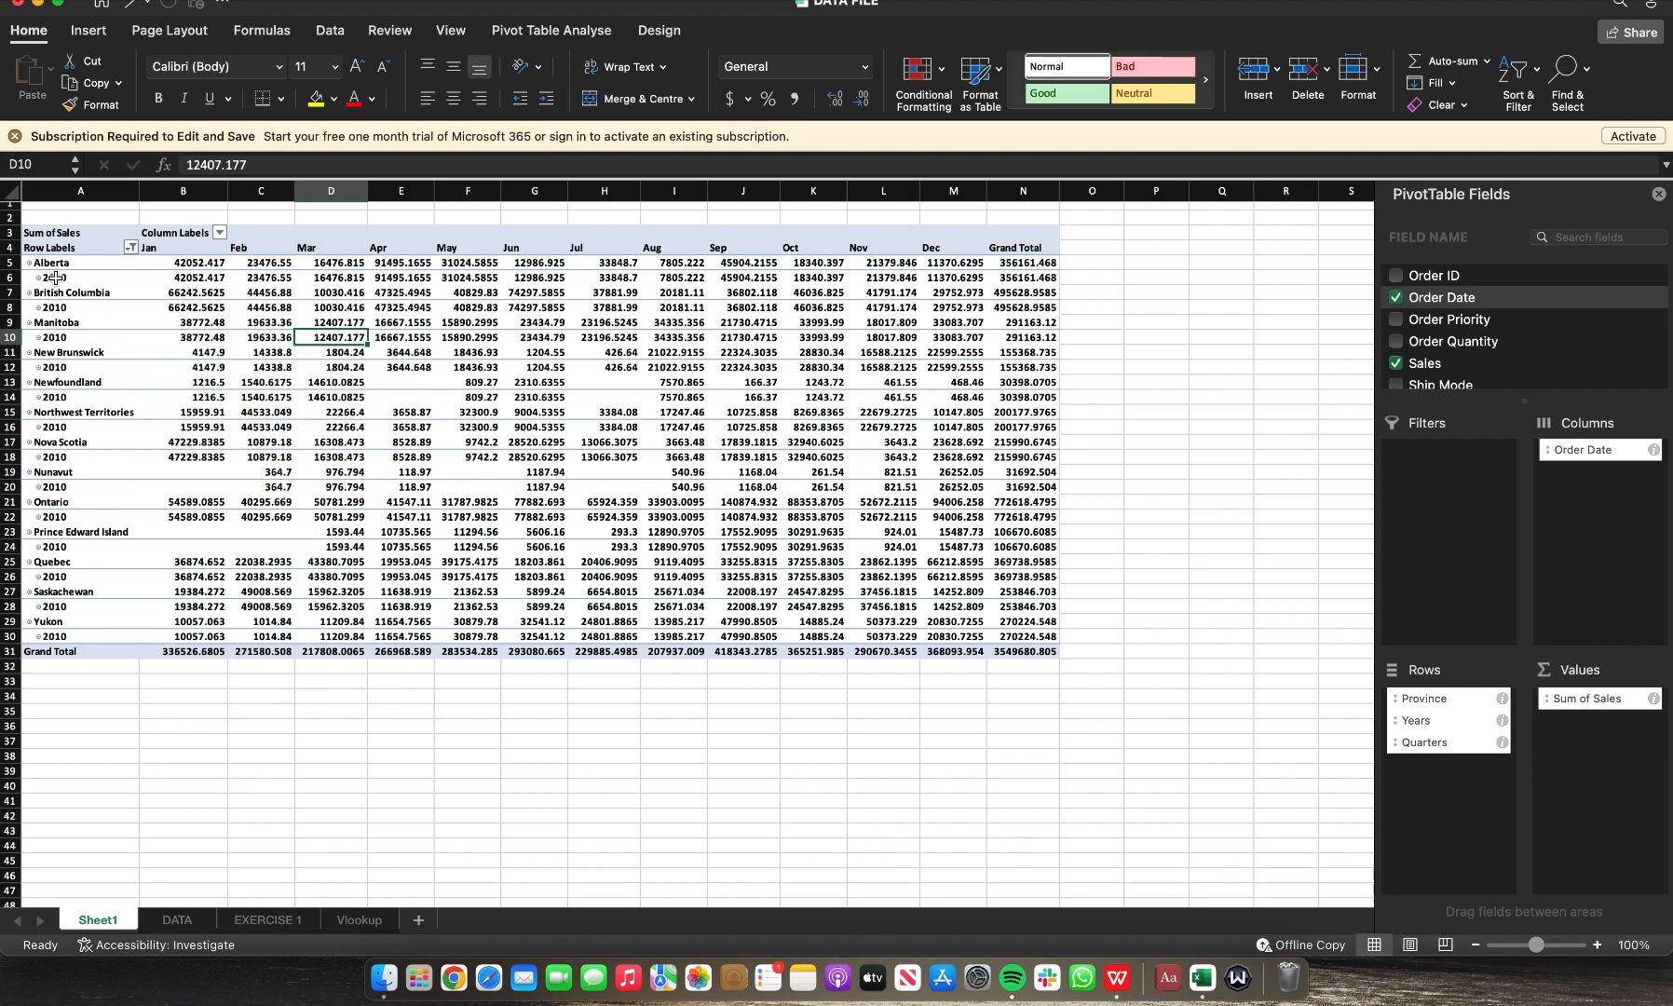
{"action": "left_click", "coordinate": [46, 278]}
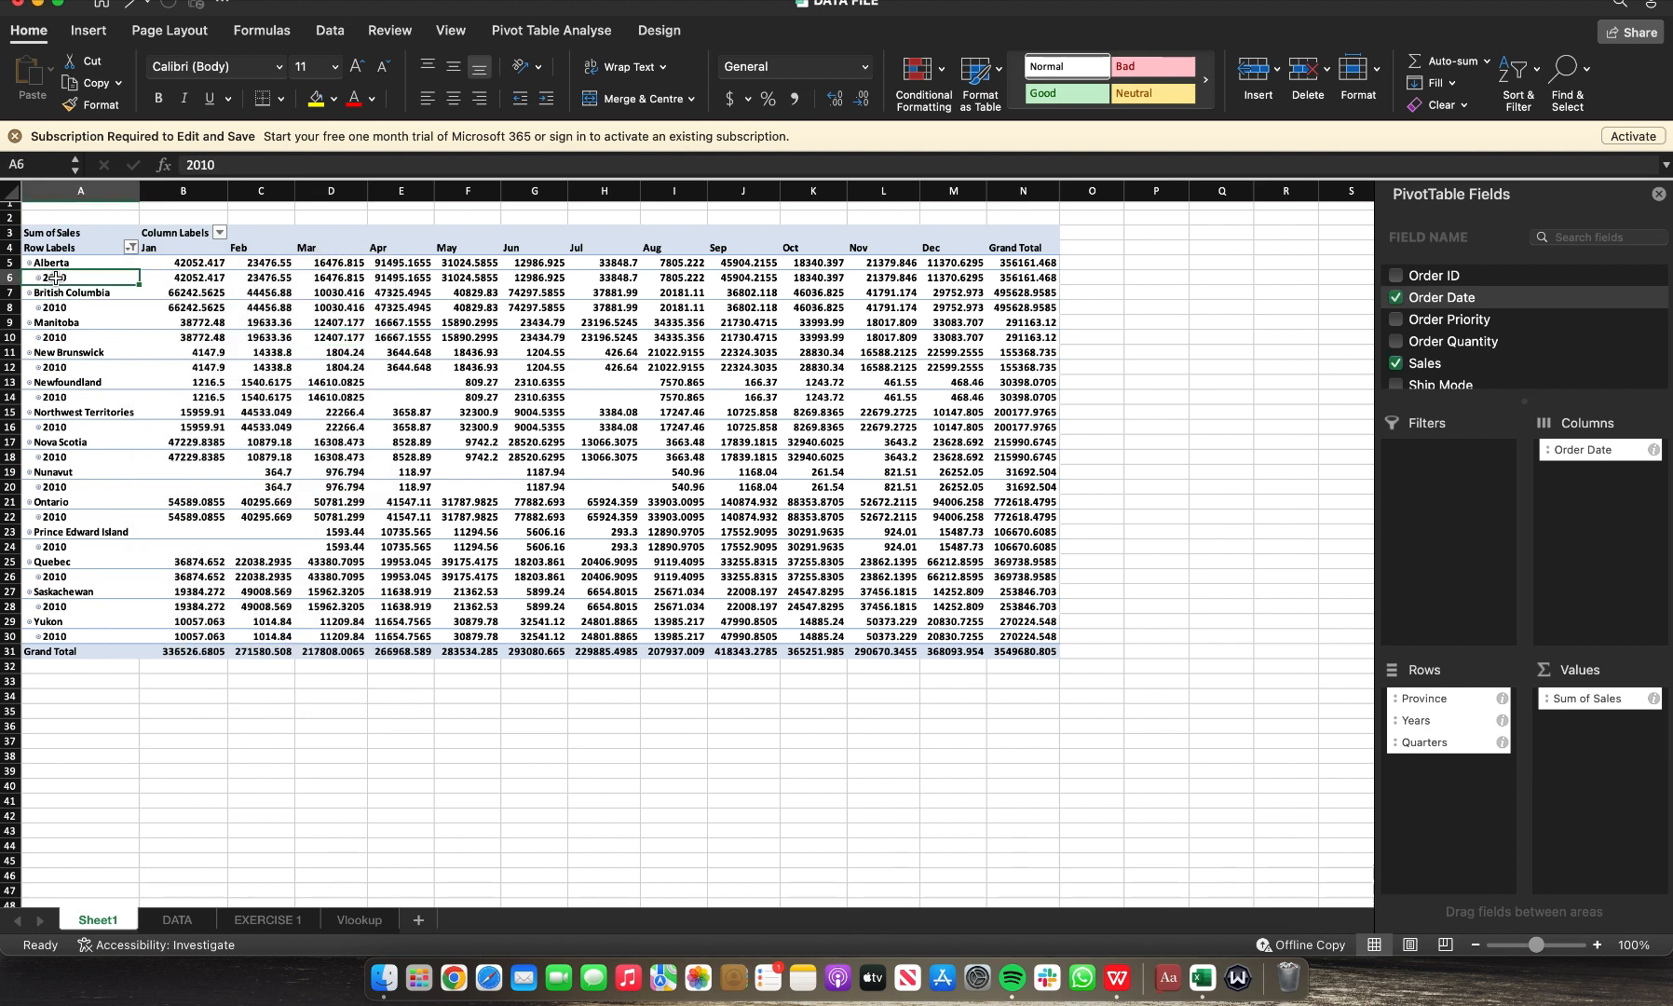
Step: Add 2009, 2011 and 2012 back into the year filter alongside 2010
{"action": "left_click", "coordinate": [132, 248]}
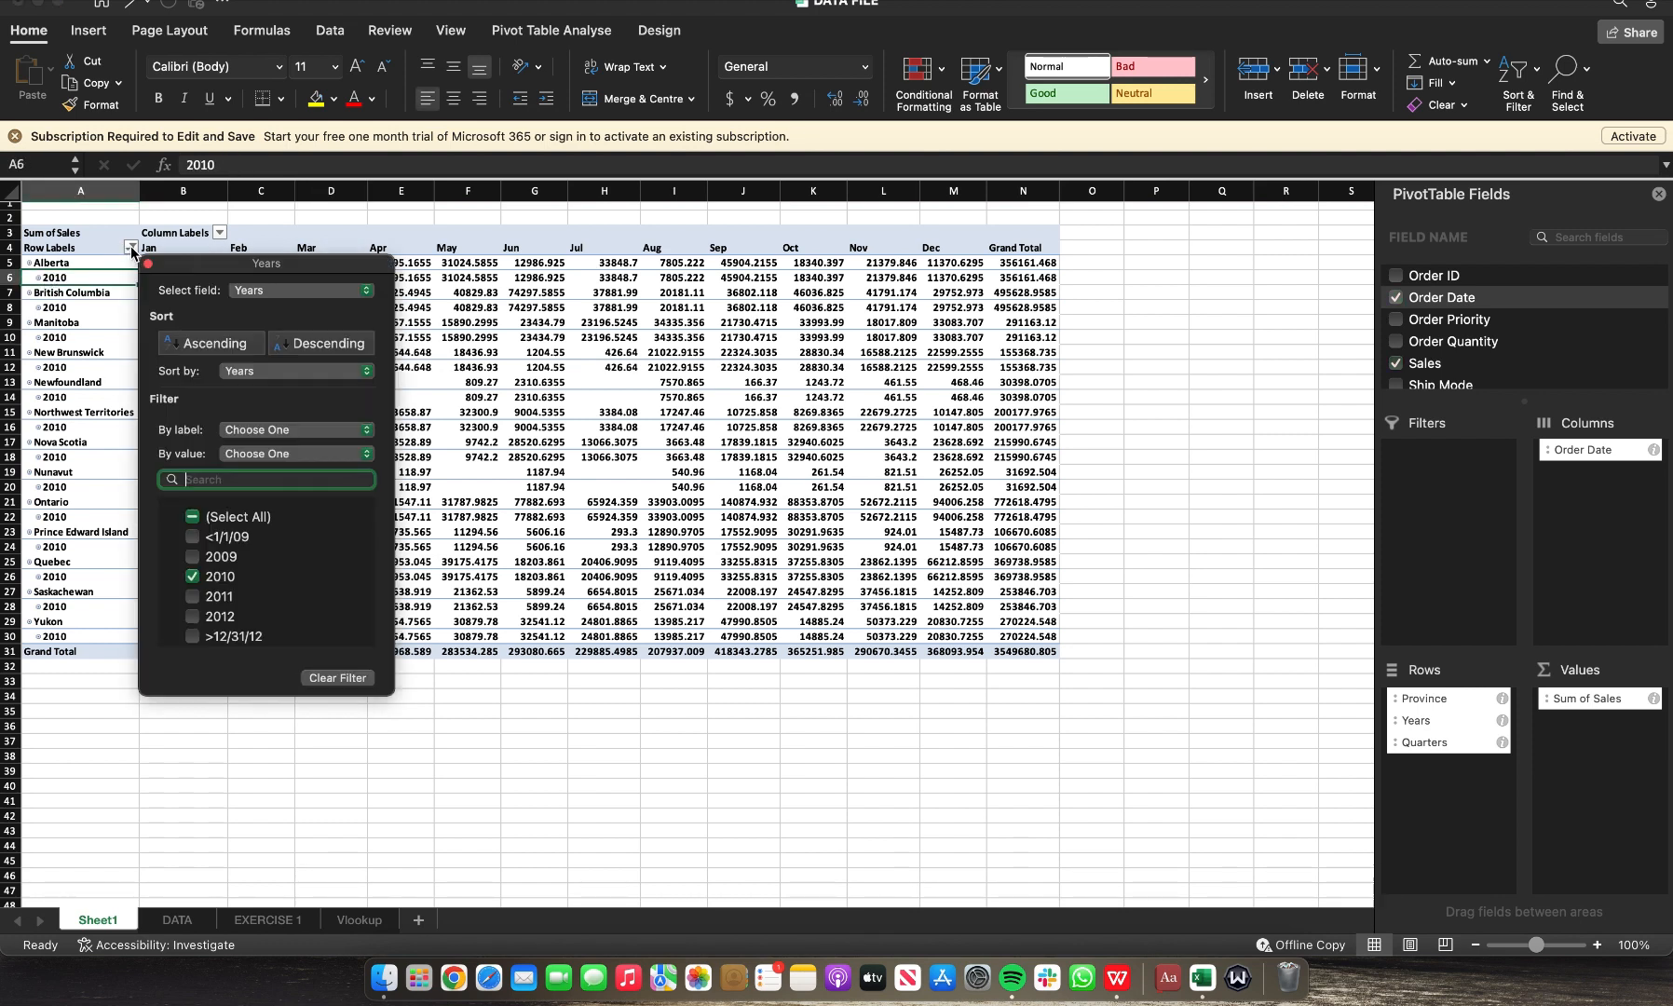
{"action": "left_click", "coordinate": [194, 558]}
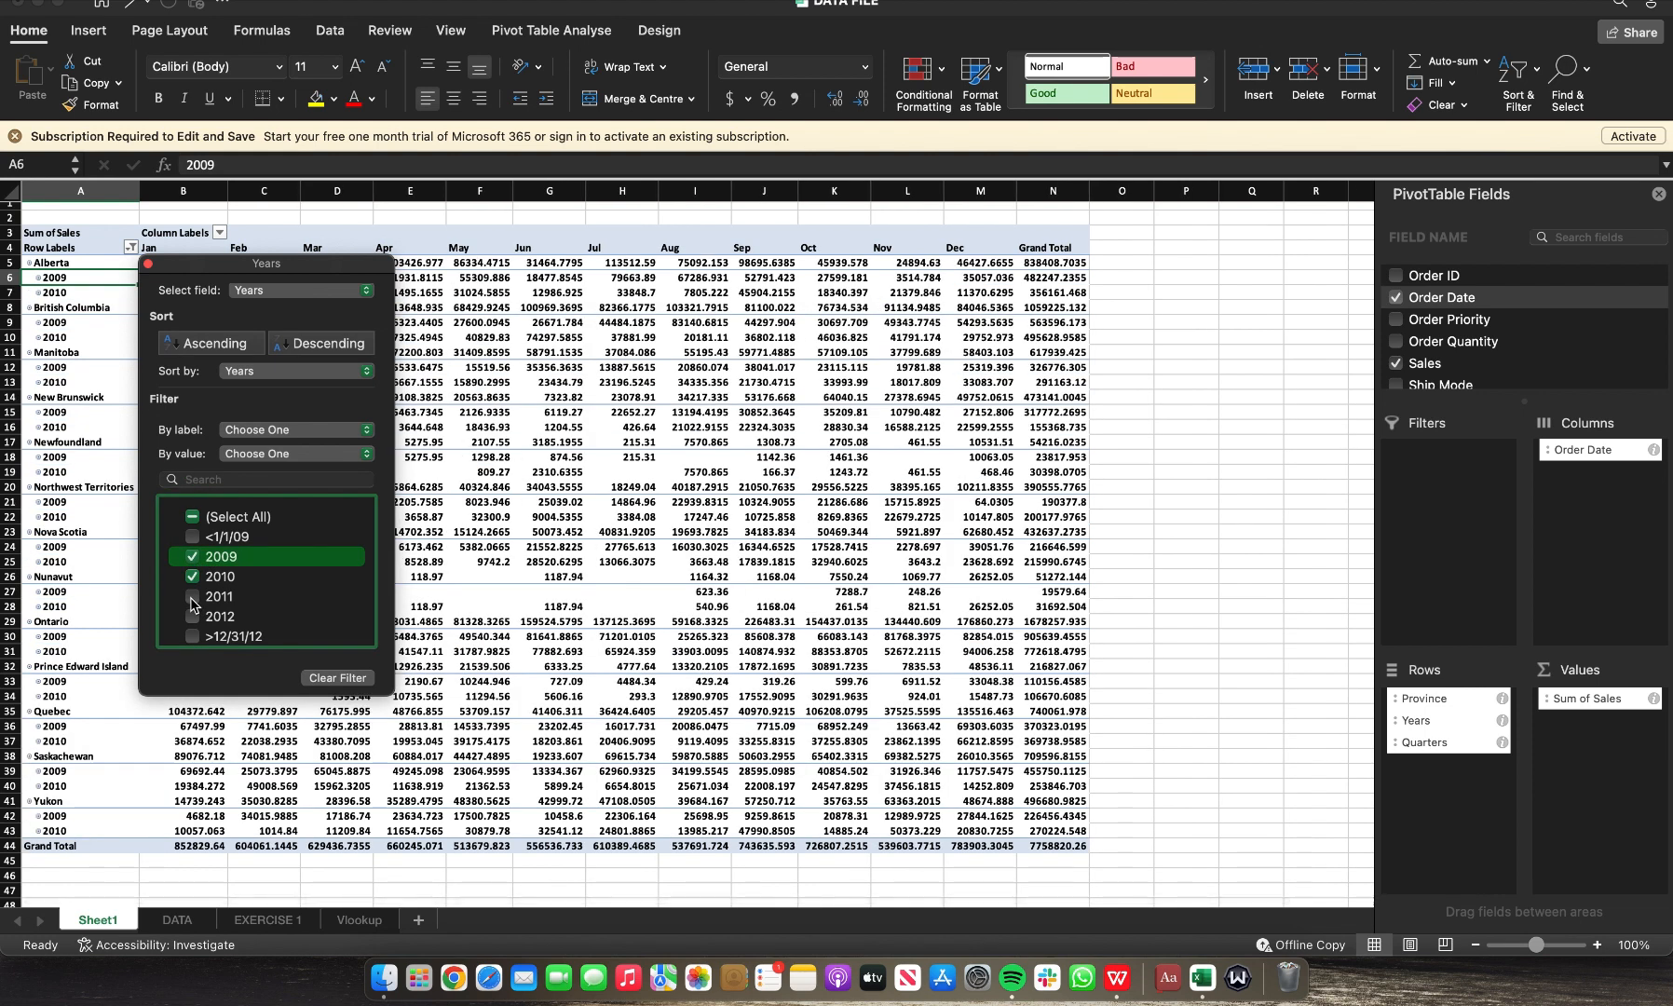
{"action": "left_click", "coordinate": [194, 596]}
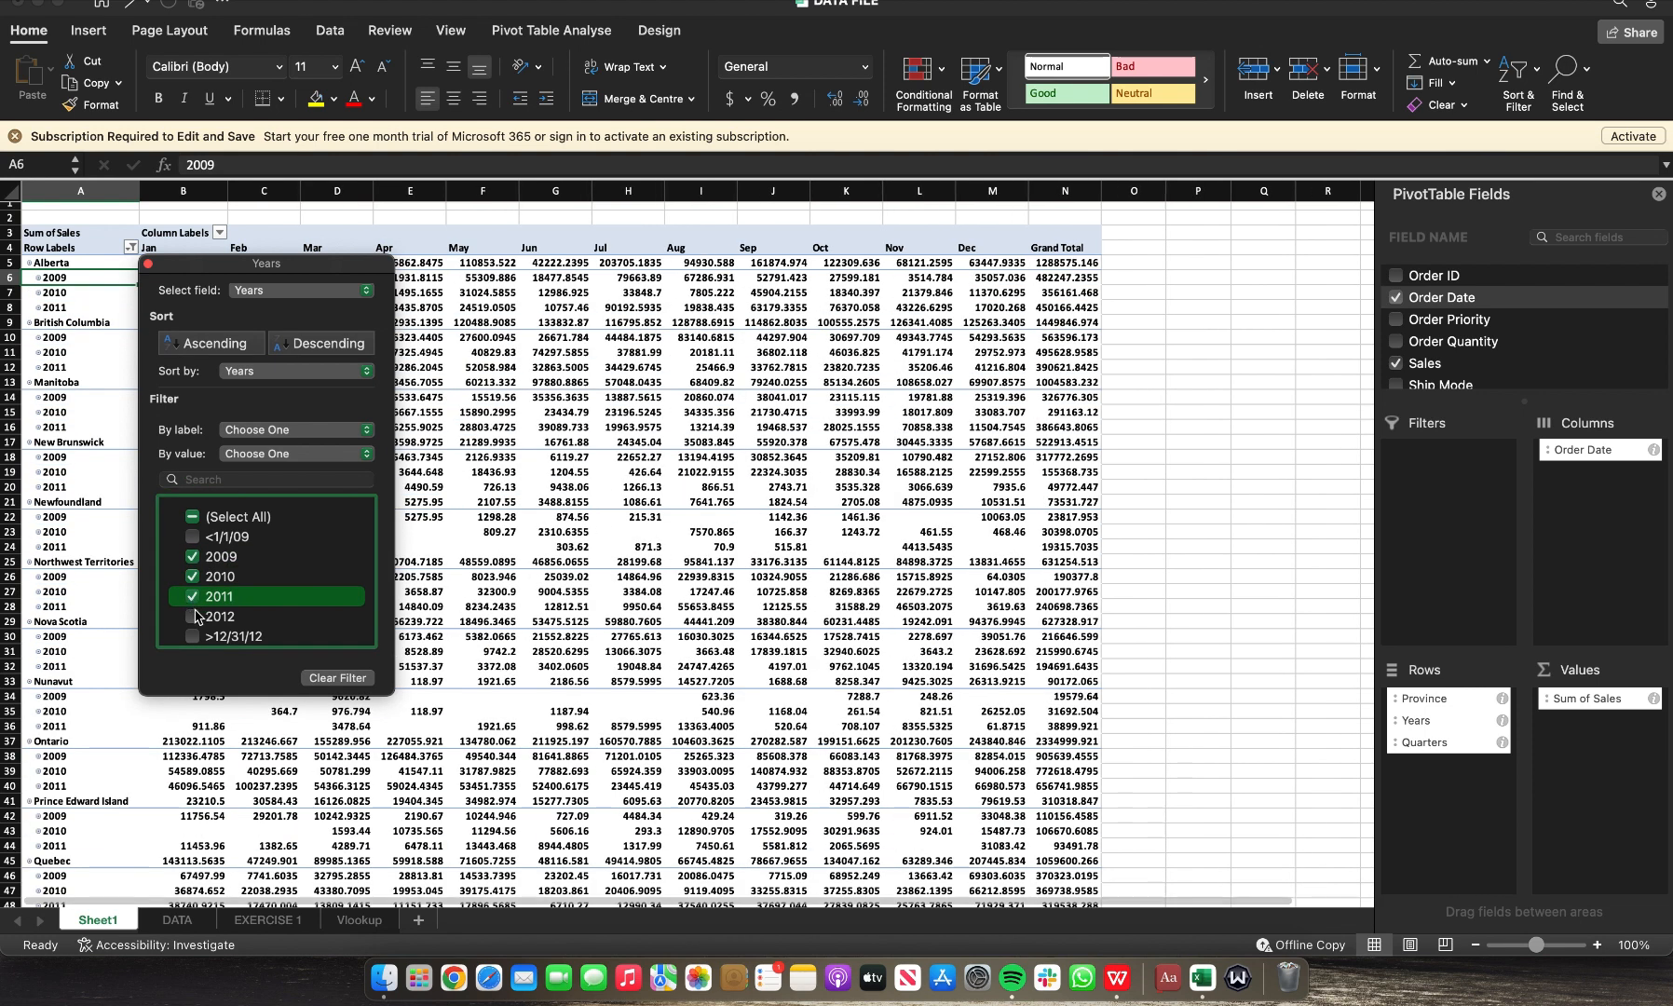
{"action": "left_click", "coordinate": [195, 619]}
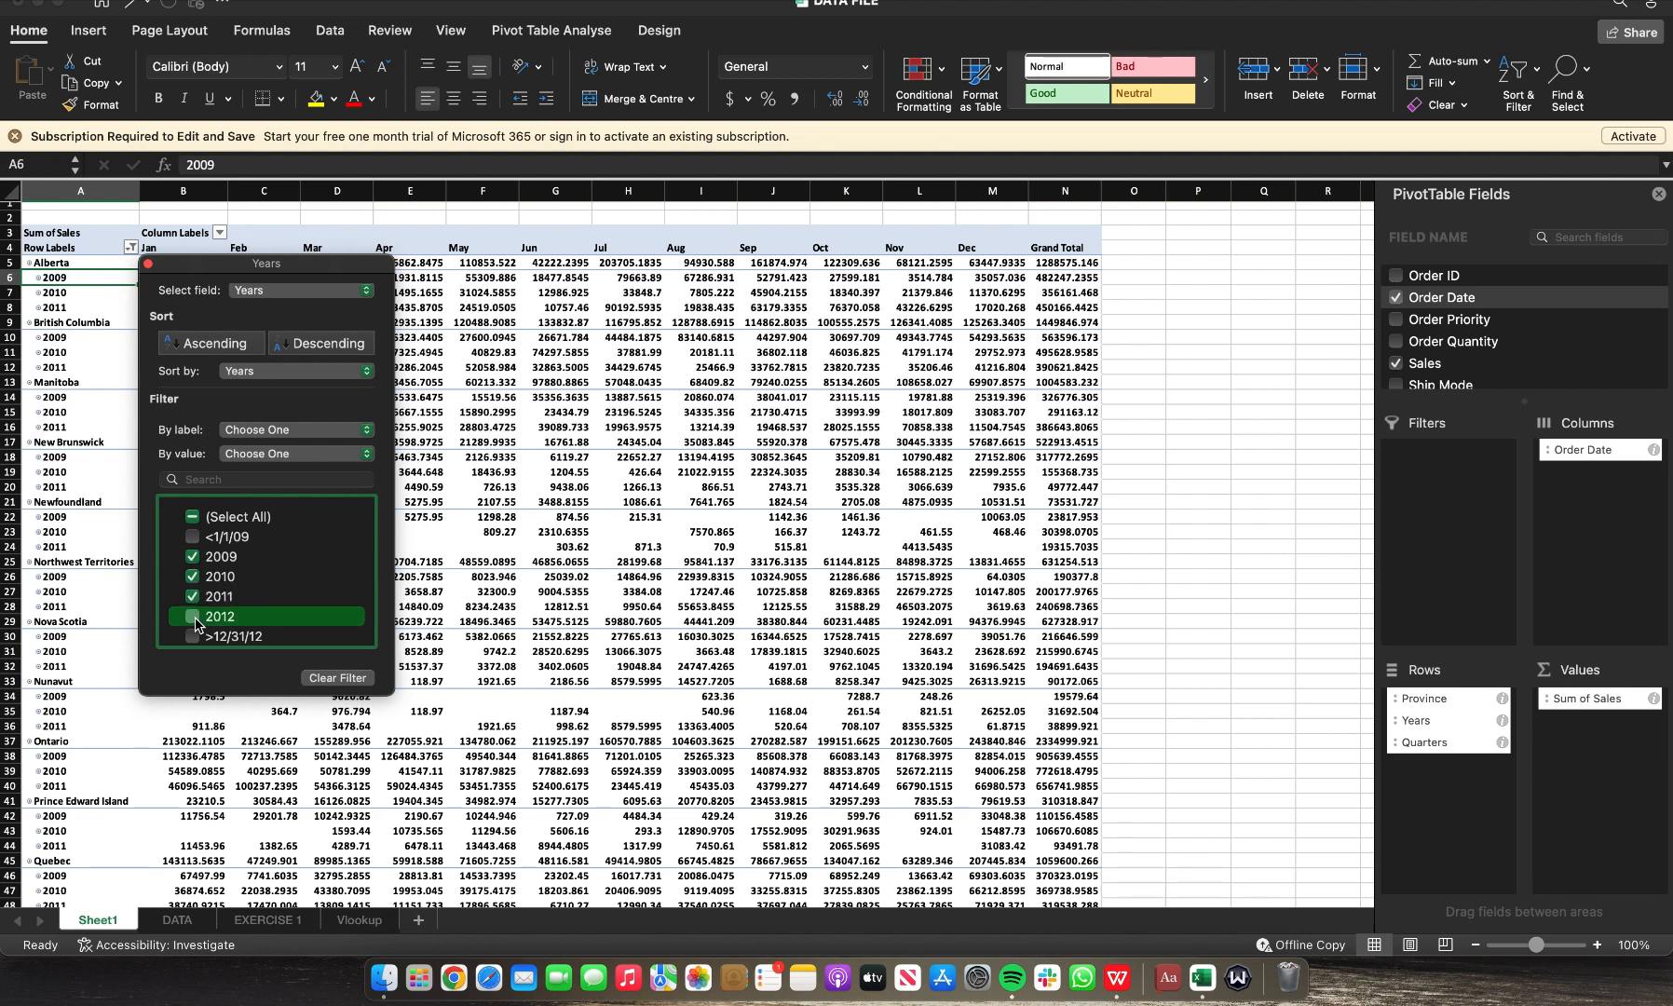
{"action": "left_click", "coordinate": [432, 532]}
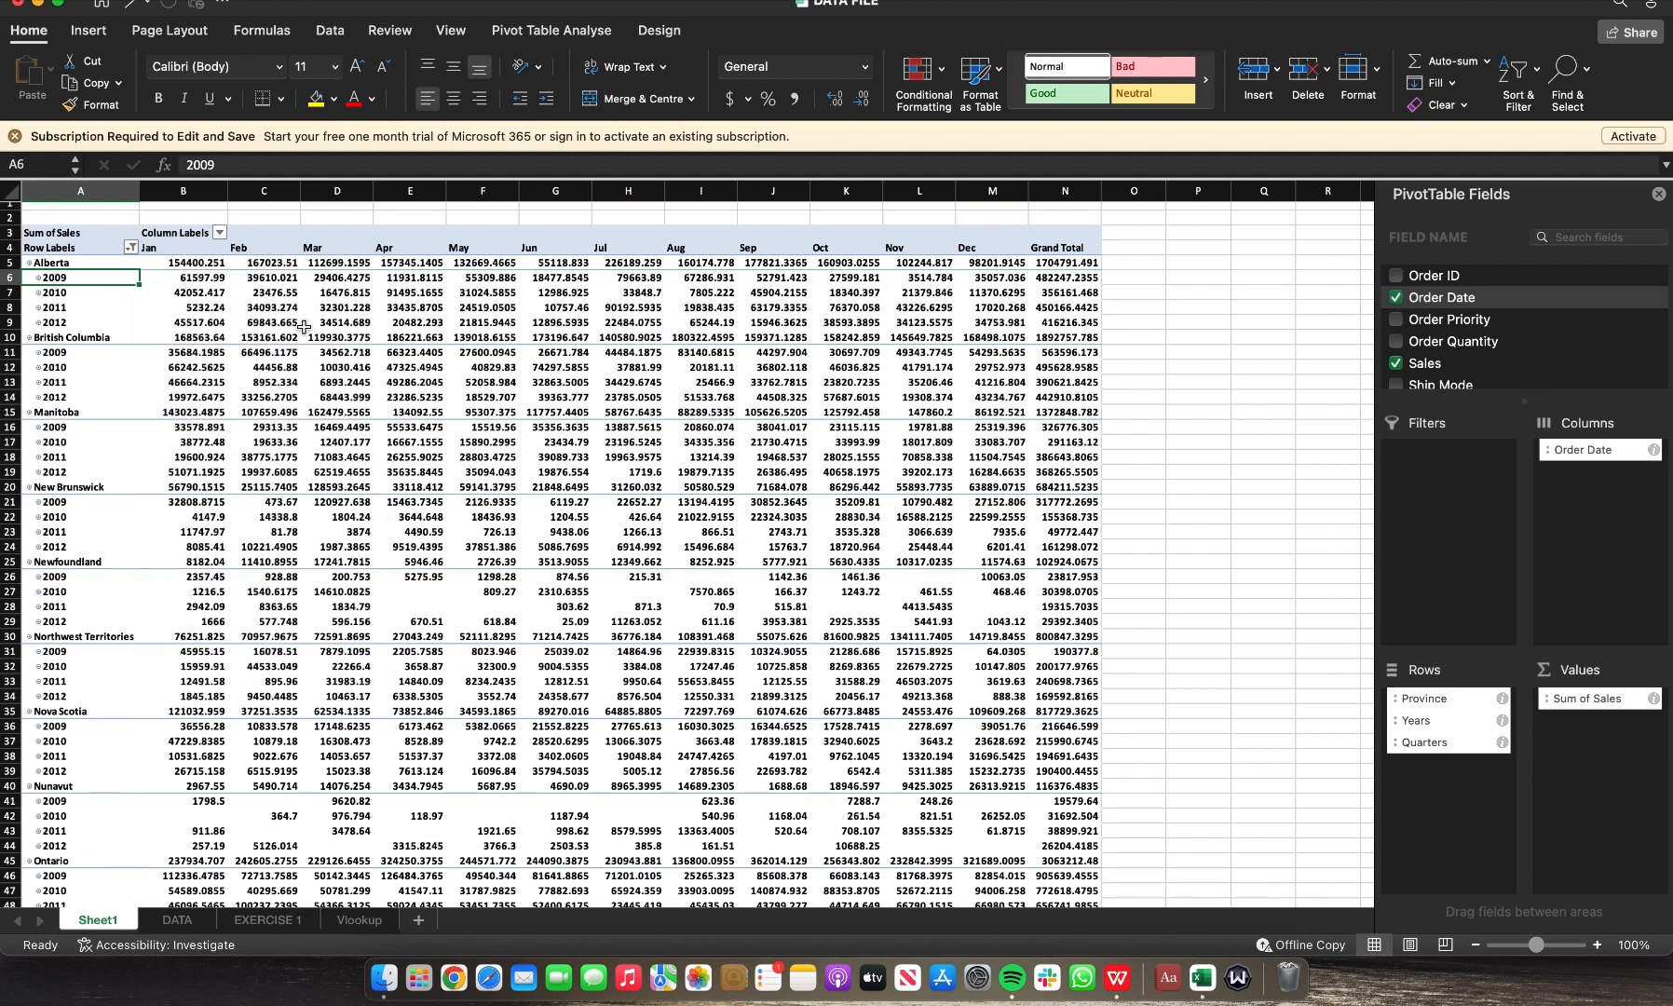
Step: Filter the provinces to show only Alberta, British Columbia and Ontario
{"action": "left_click", "coordinate": [92, 263]}
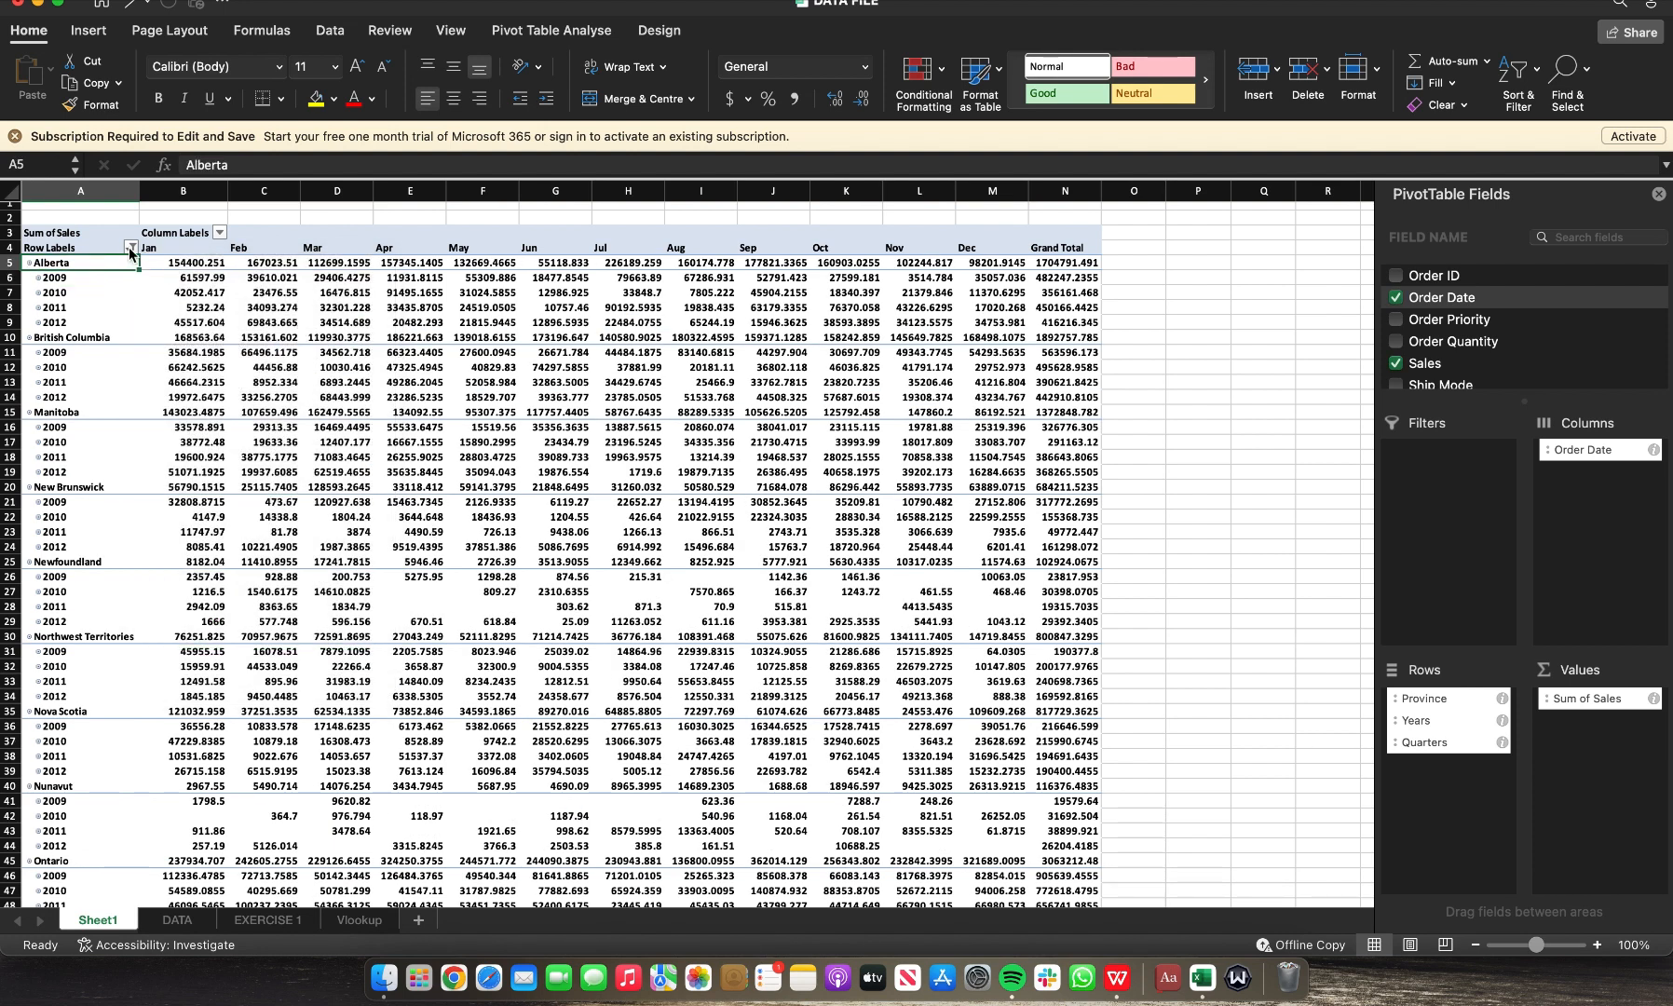
{"action": "left_click", "coordinate": [131, 248]}
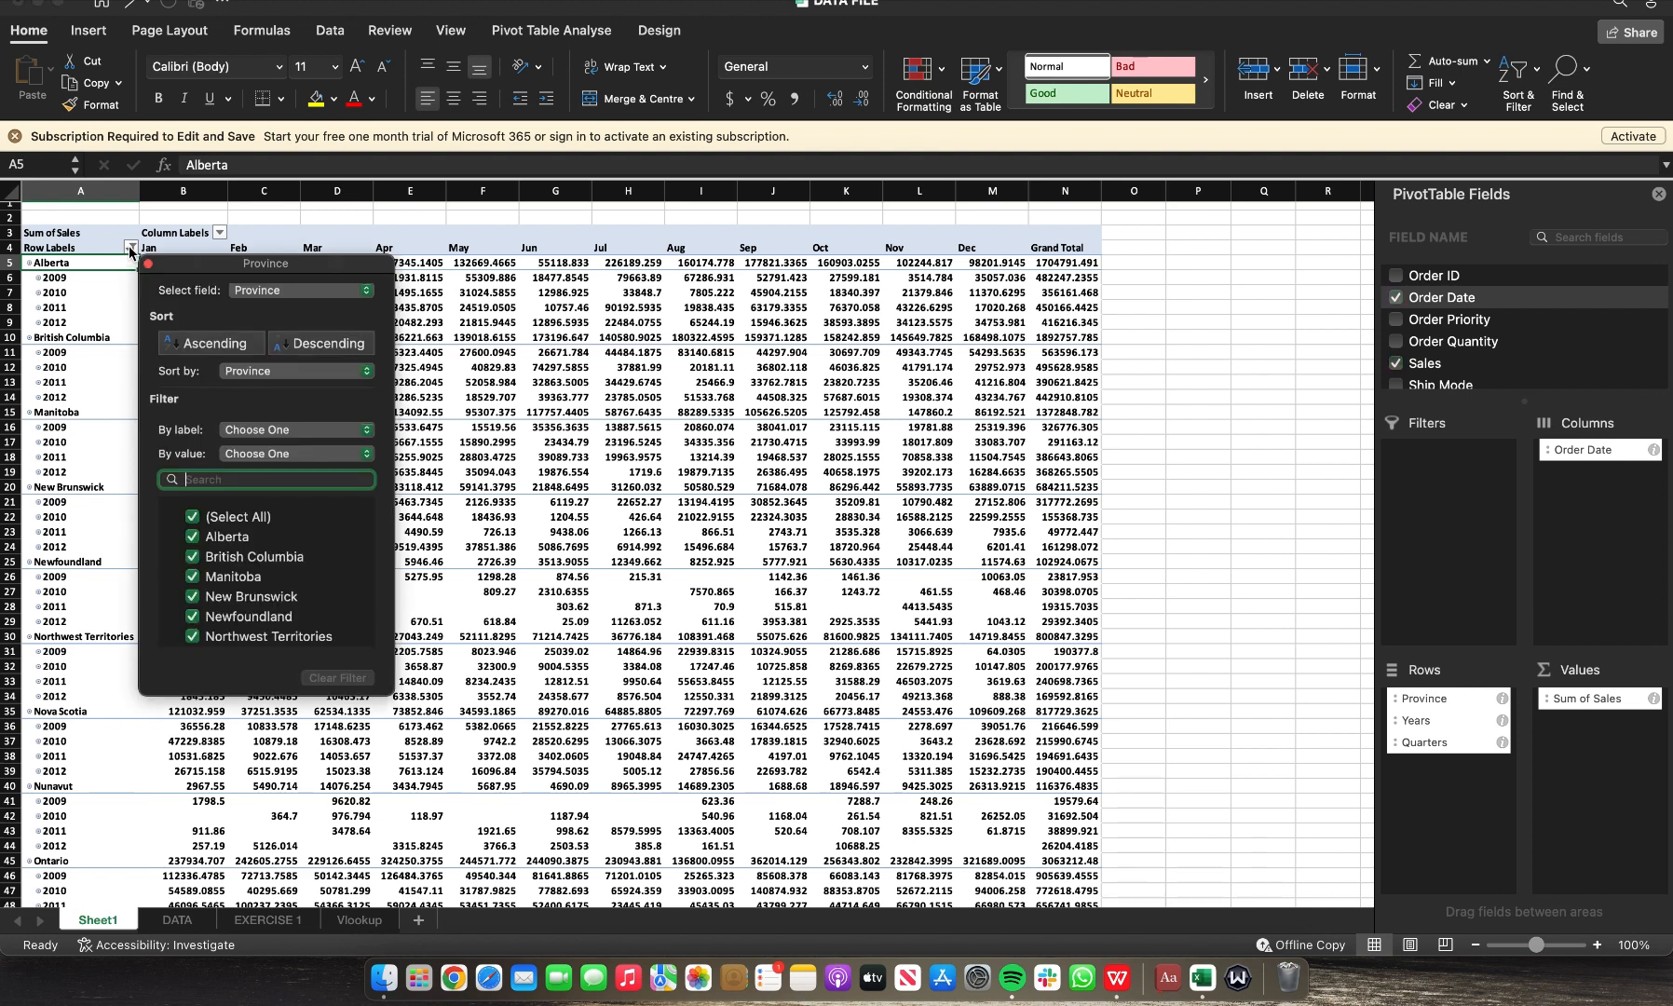
{"action": "left_click", "coordinate": [192, 519]}
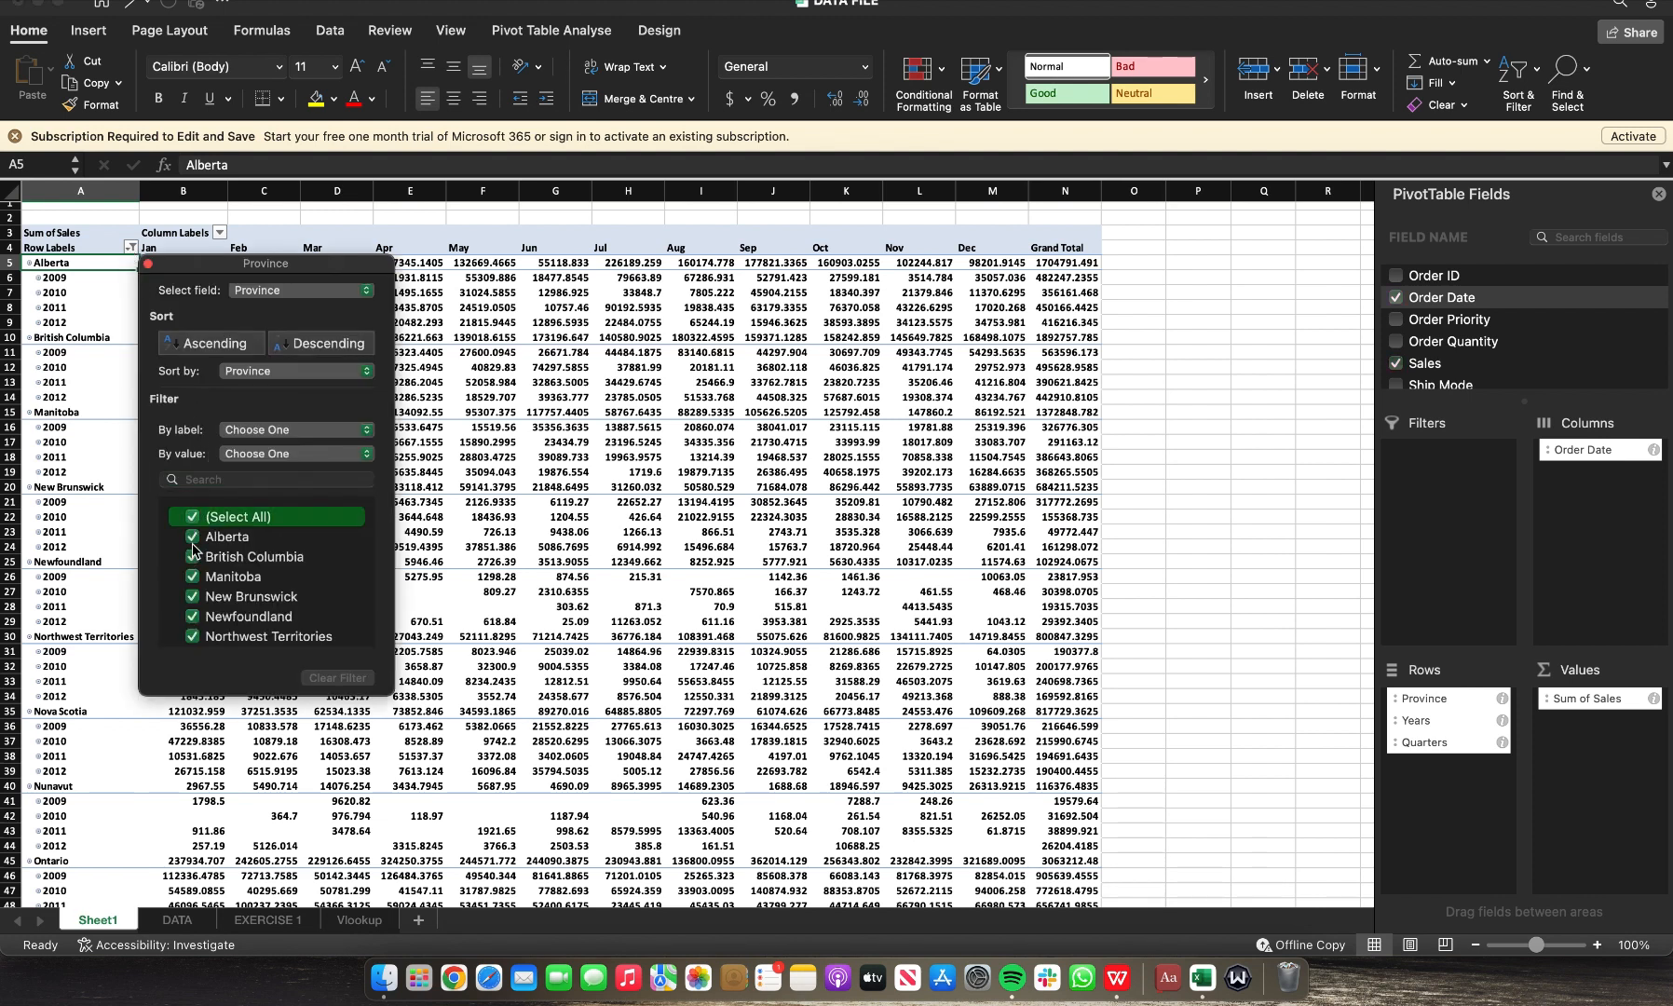
{"action": "left_click", "coordinate": [191, 540]}
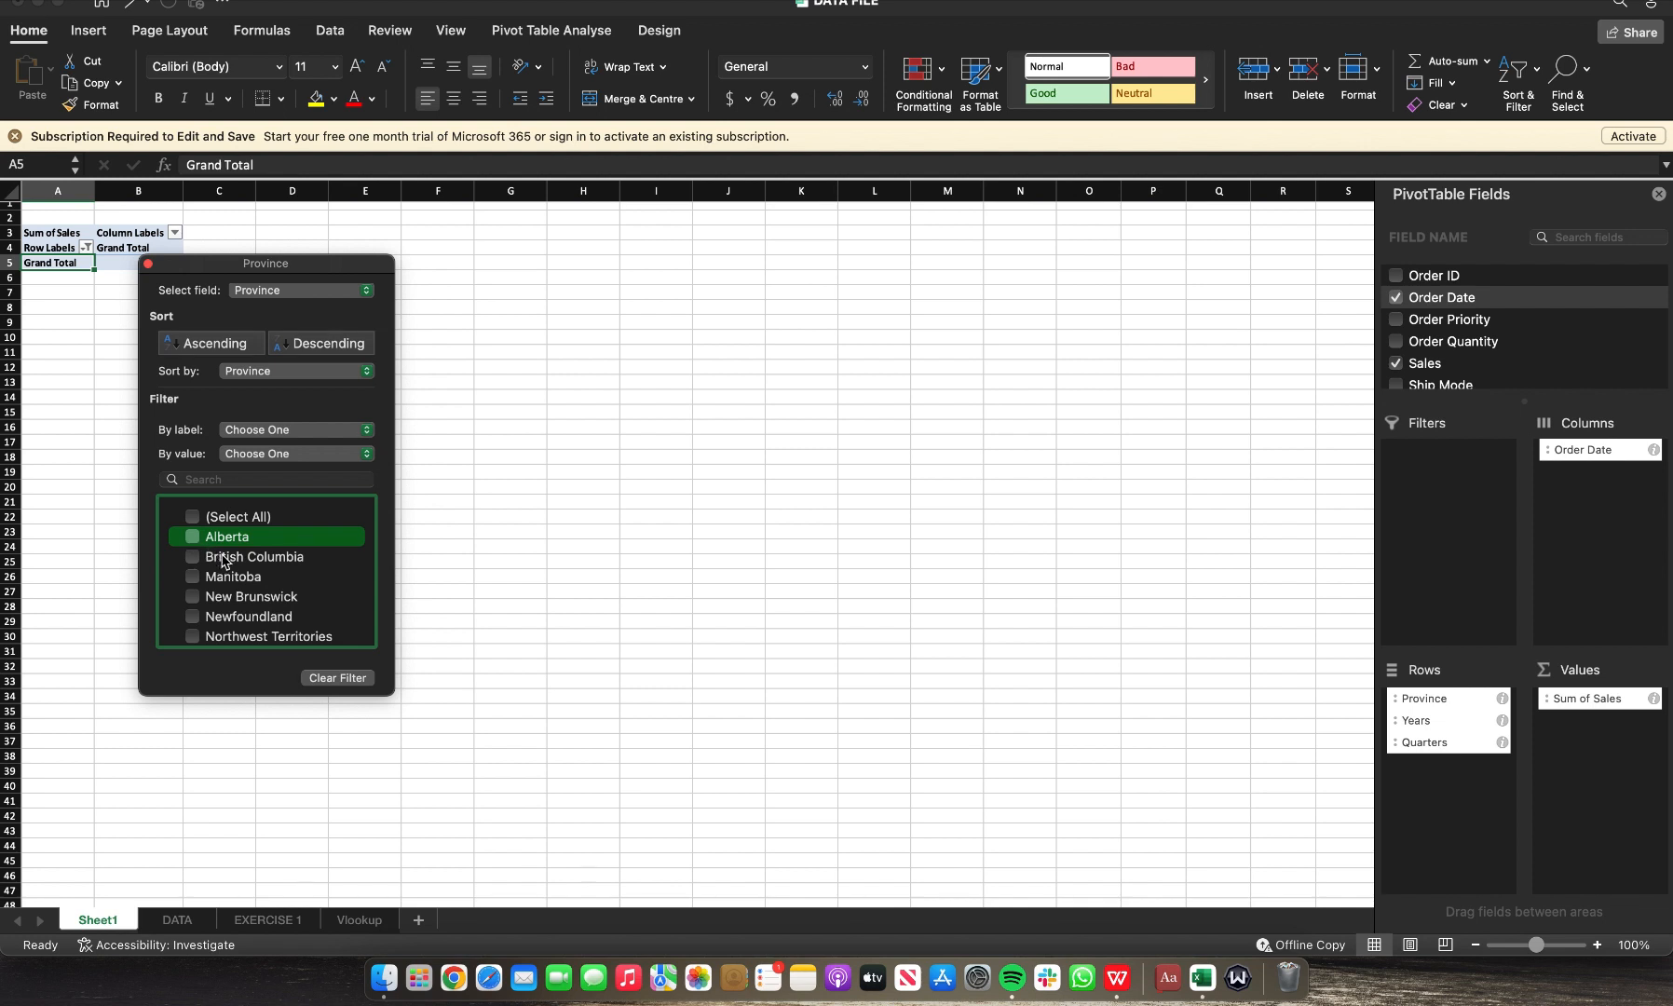
{"action": "left_click", "coordinate": [191, 557]}
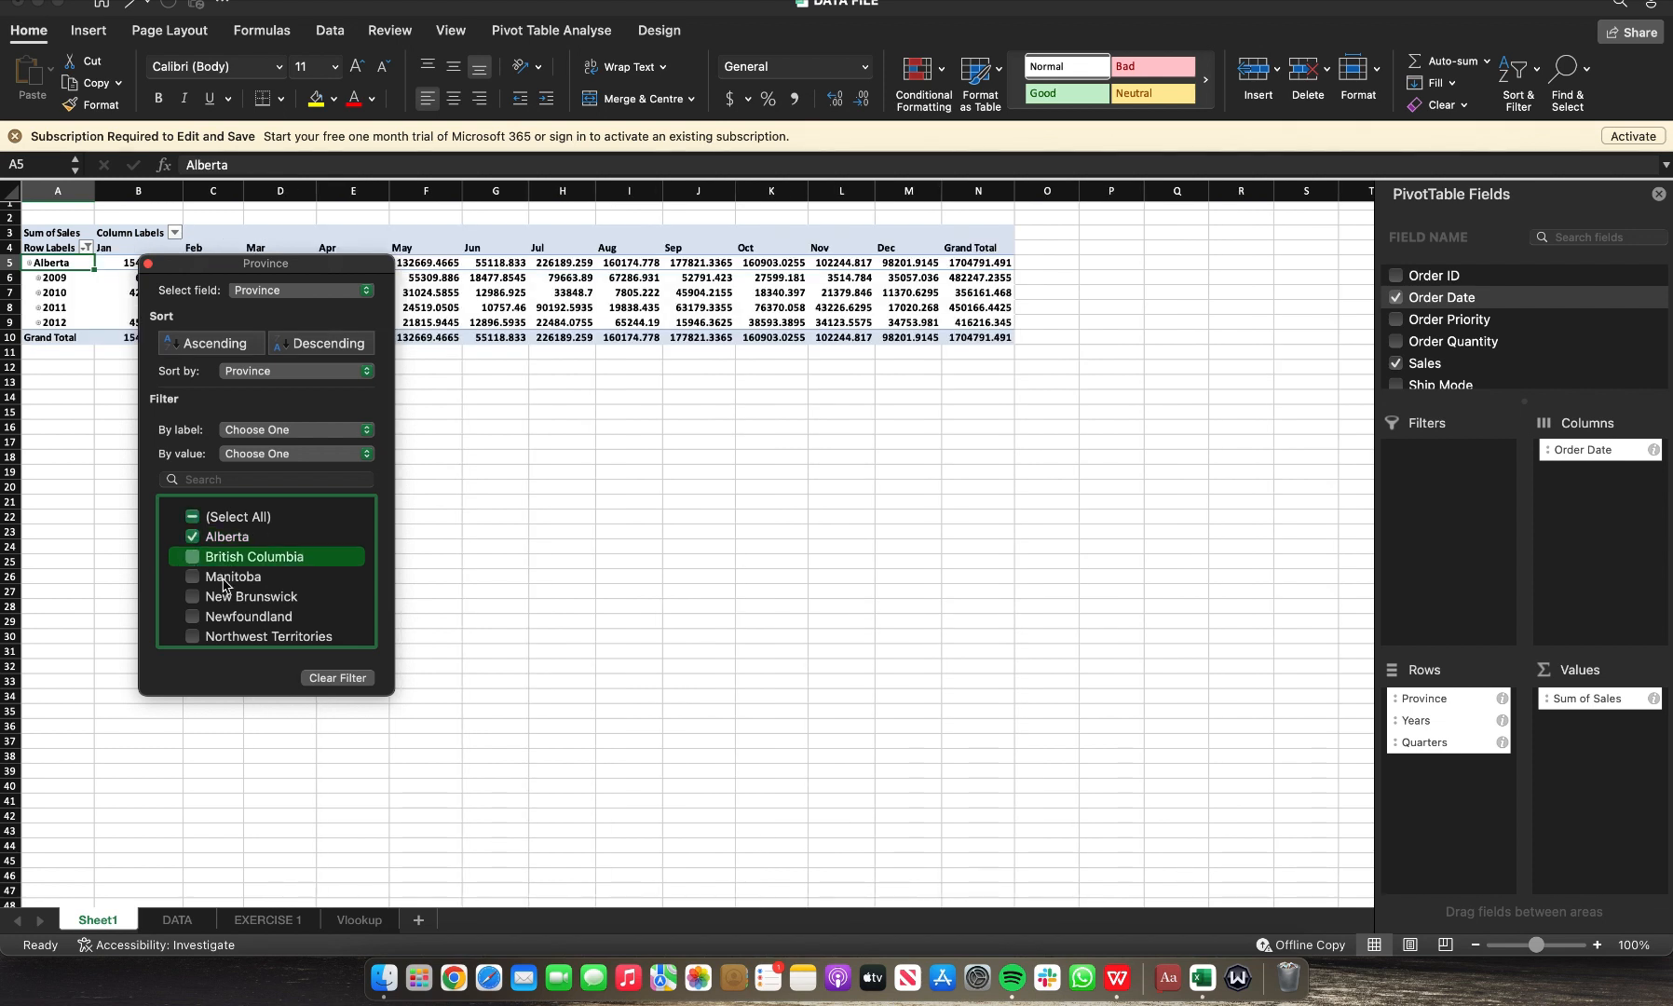
{"action": "scroll", "coordinate": [247, 598], "scroll_direction": "down", "scroll_amount": 5}
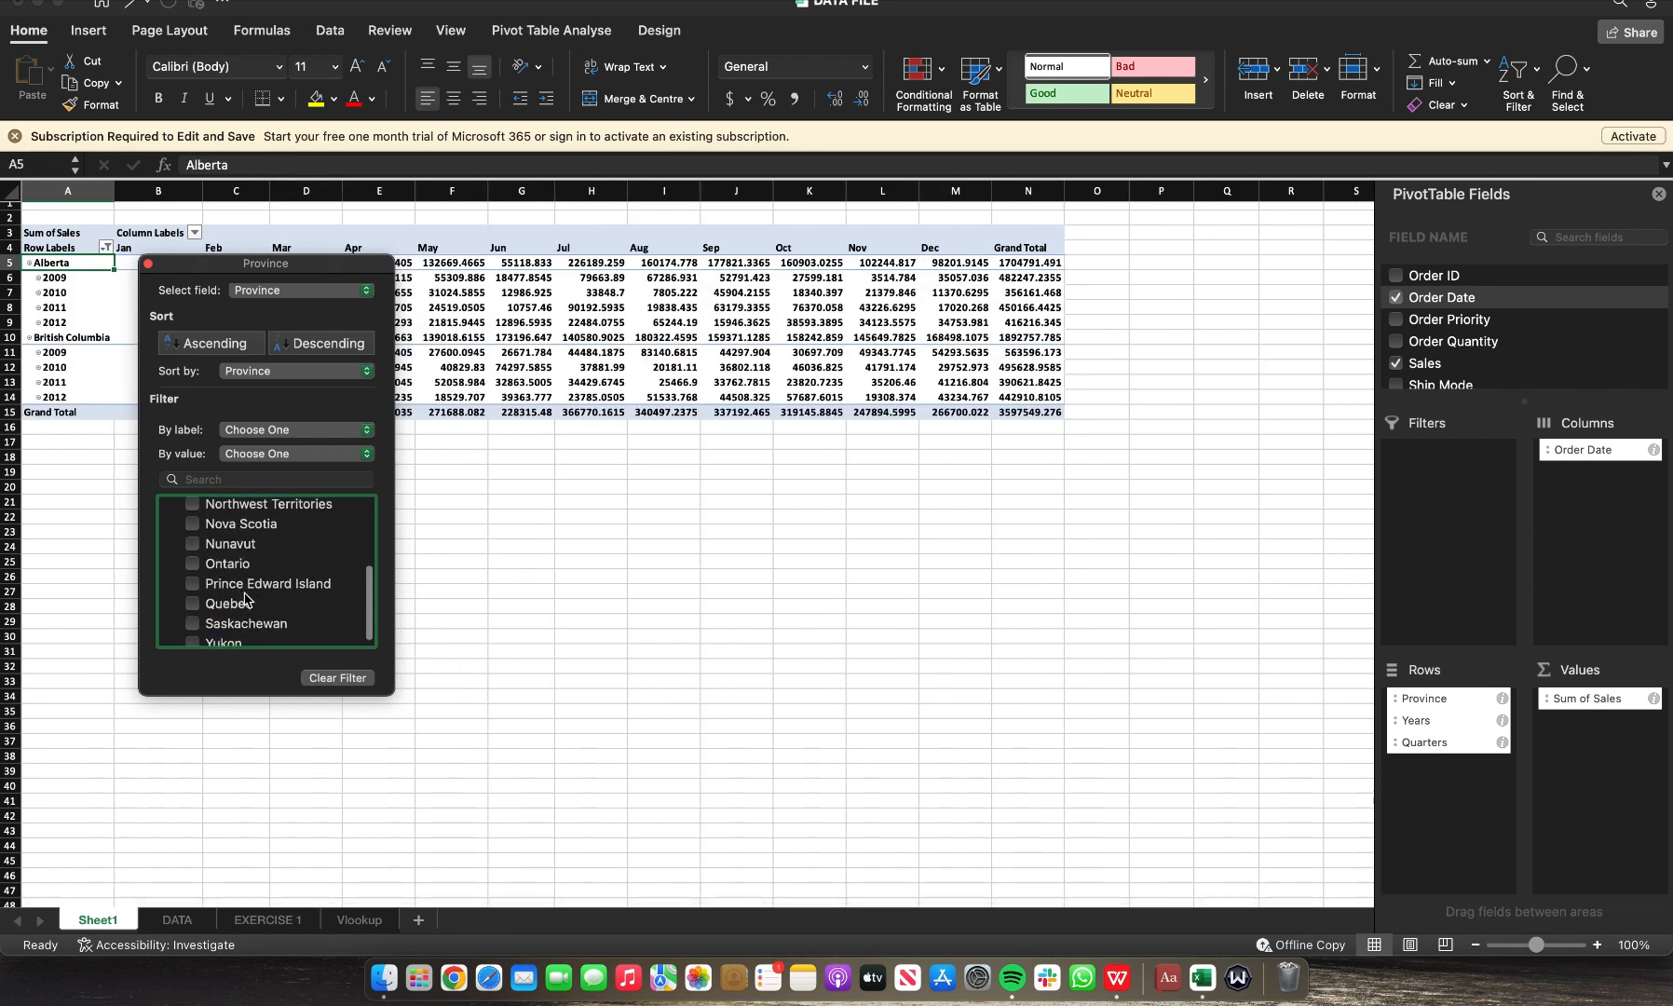
{"action": "left_click", "coordinate": [194, 564]}
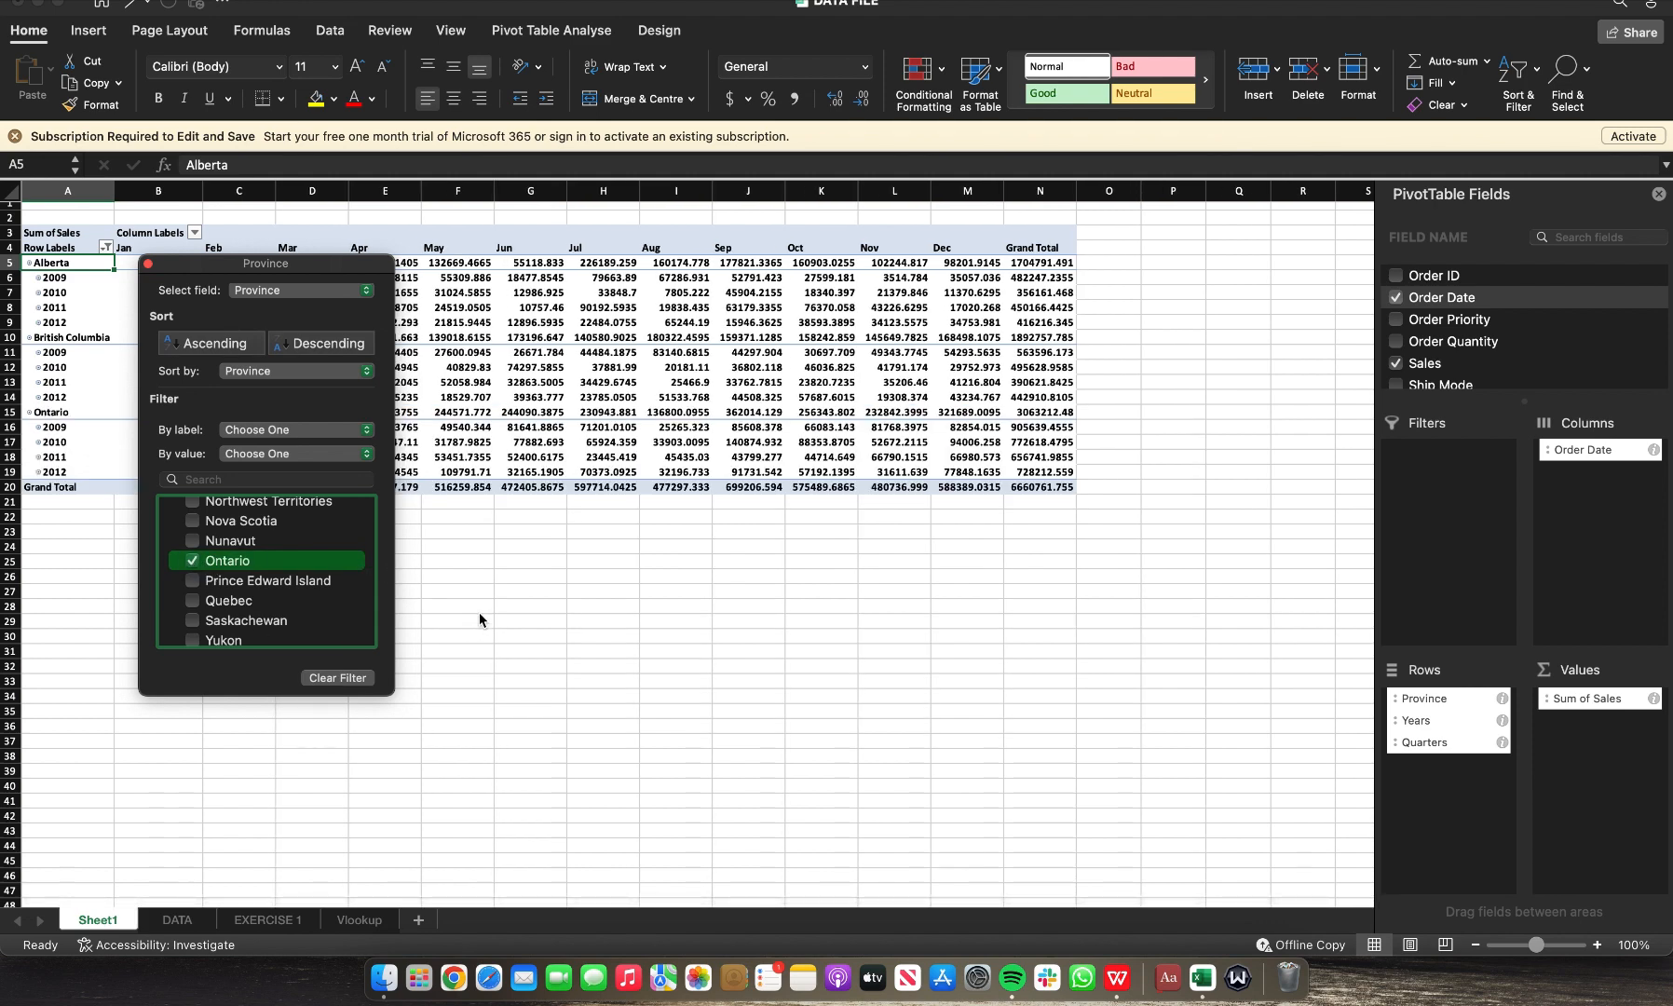
{"action": "left_click", "coordinate": [479, 615]}
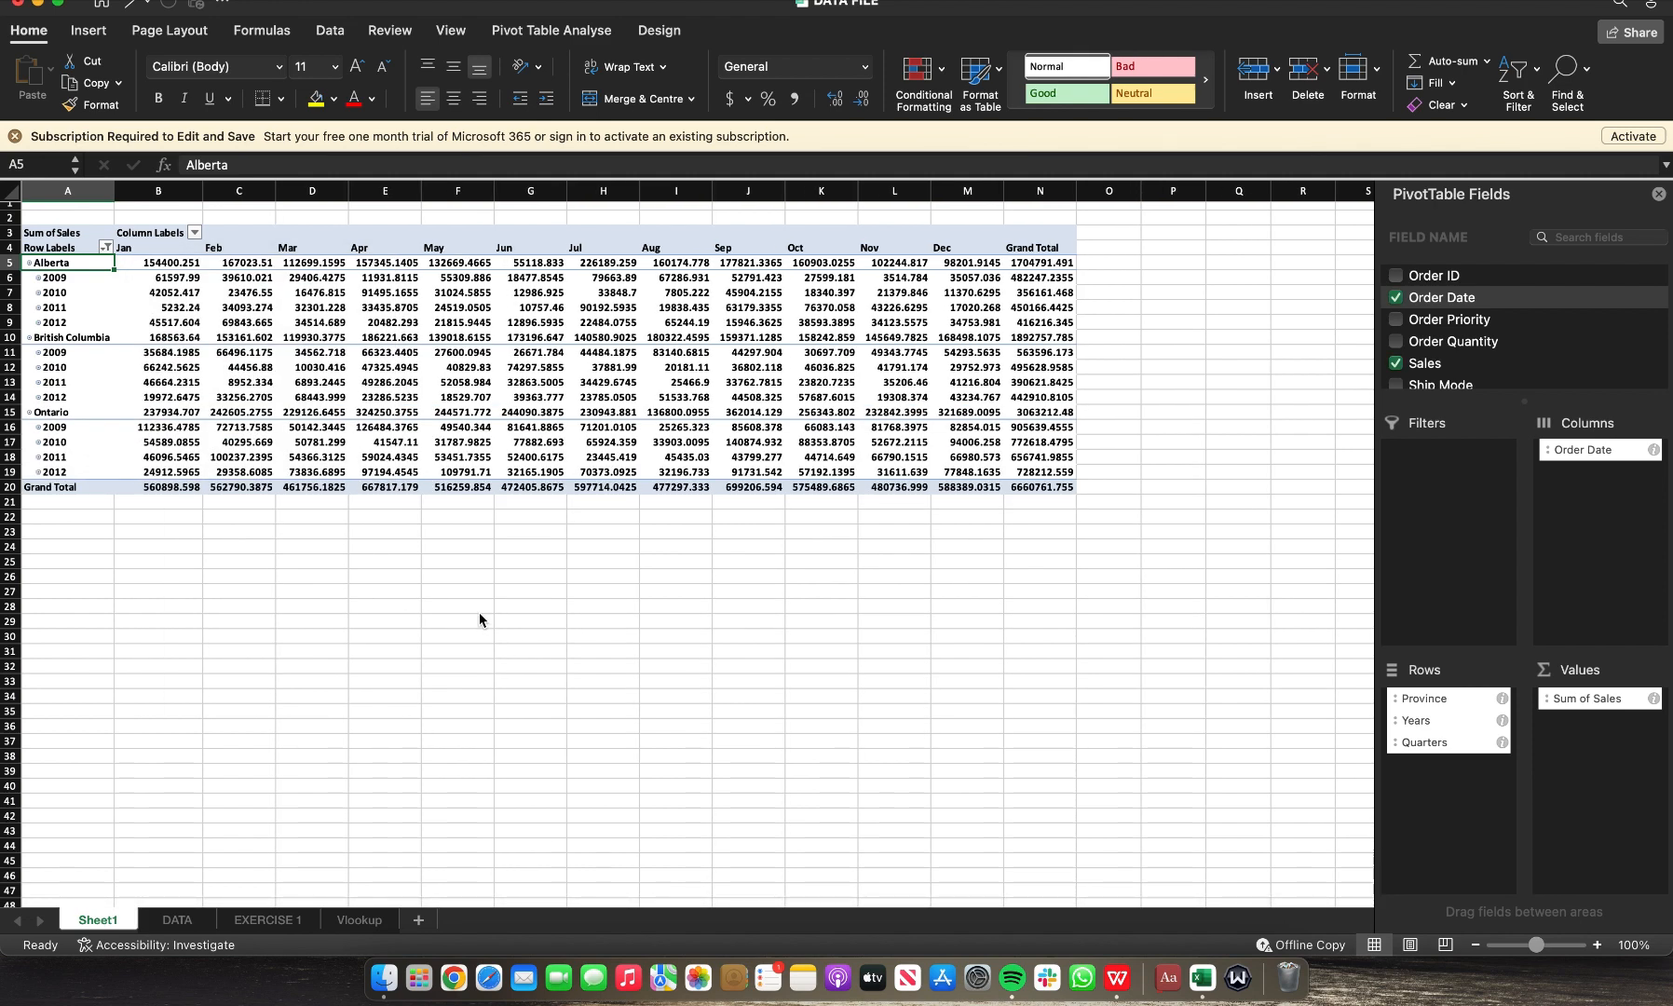
{"action": "left_click", "coordinate": [479, 610]}
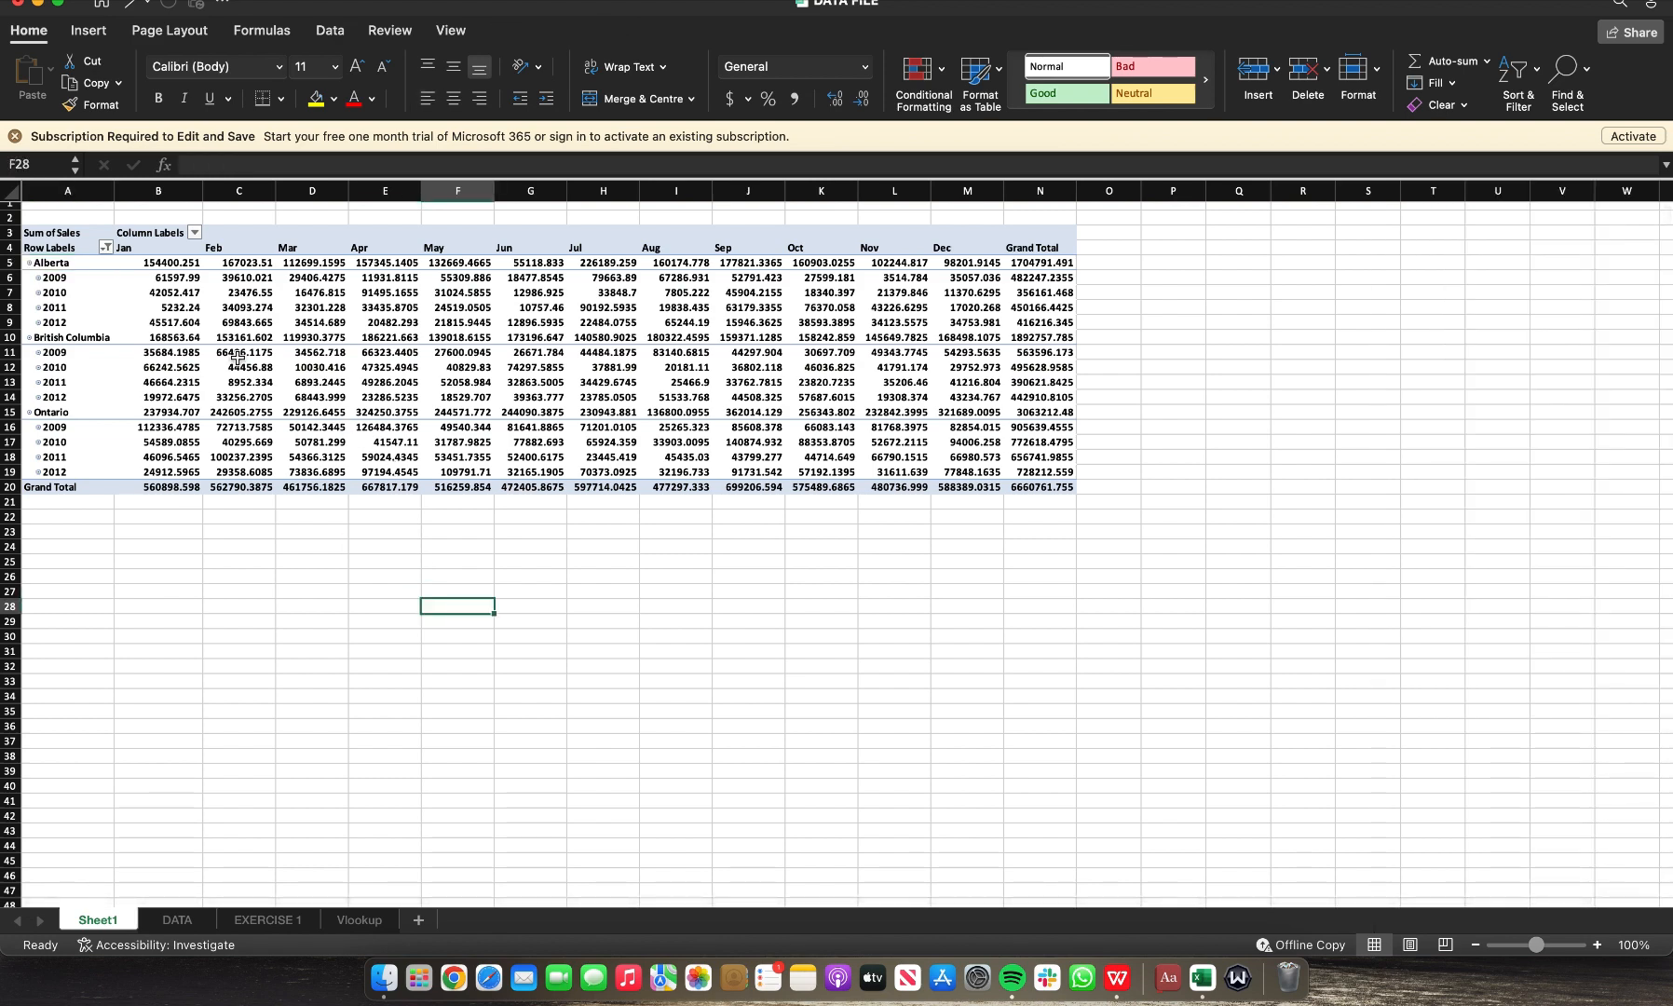
{"action": "left_click", "coordinate": [138, 249]}
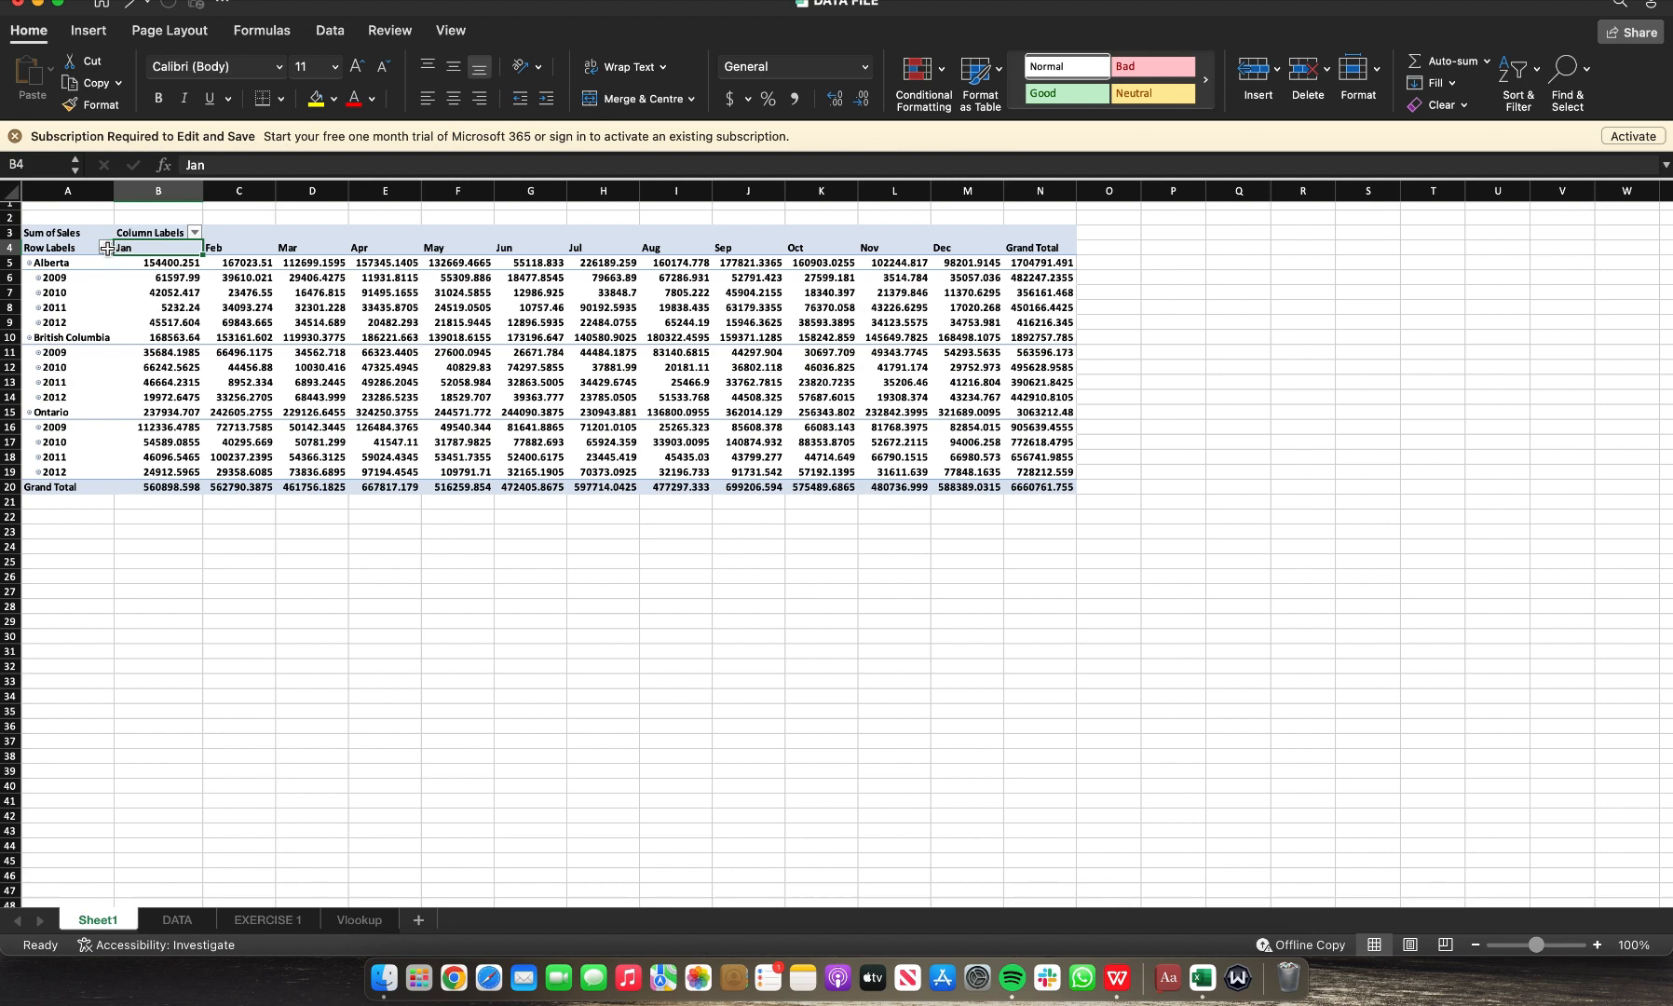
{"action": "left_click", "coordinate": [106, 248]}
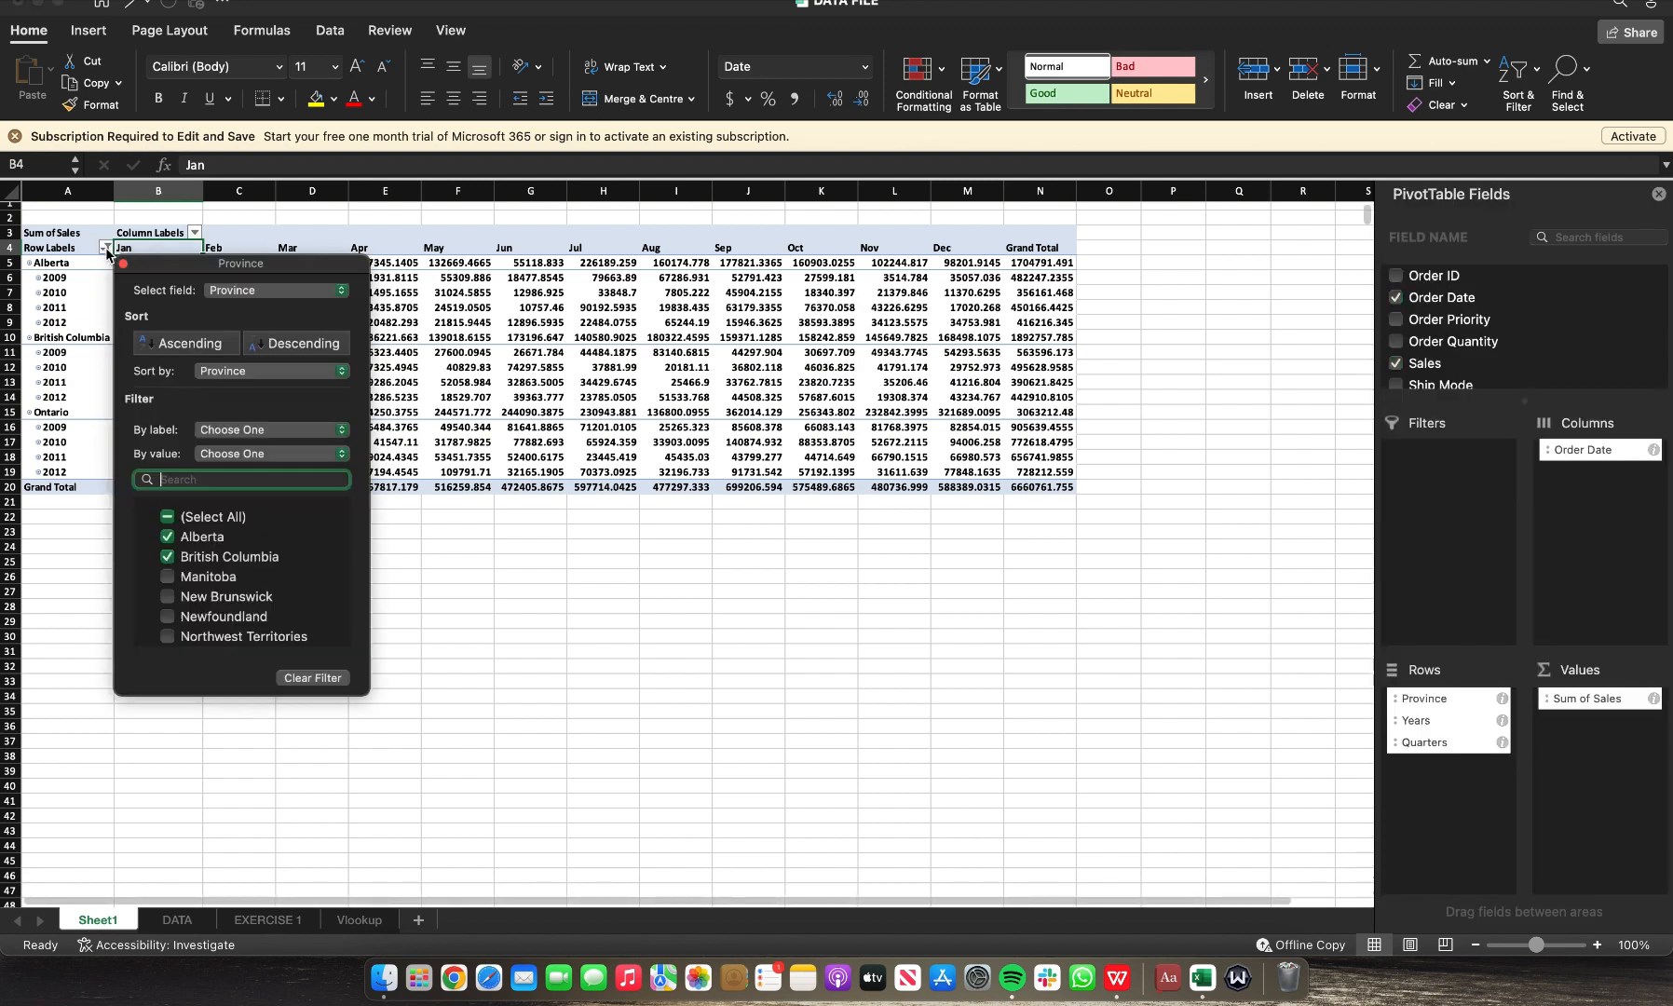
{"action": "left_click", "coordinate": [158, 233]}
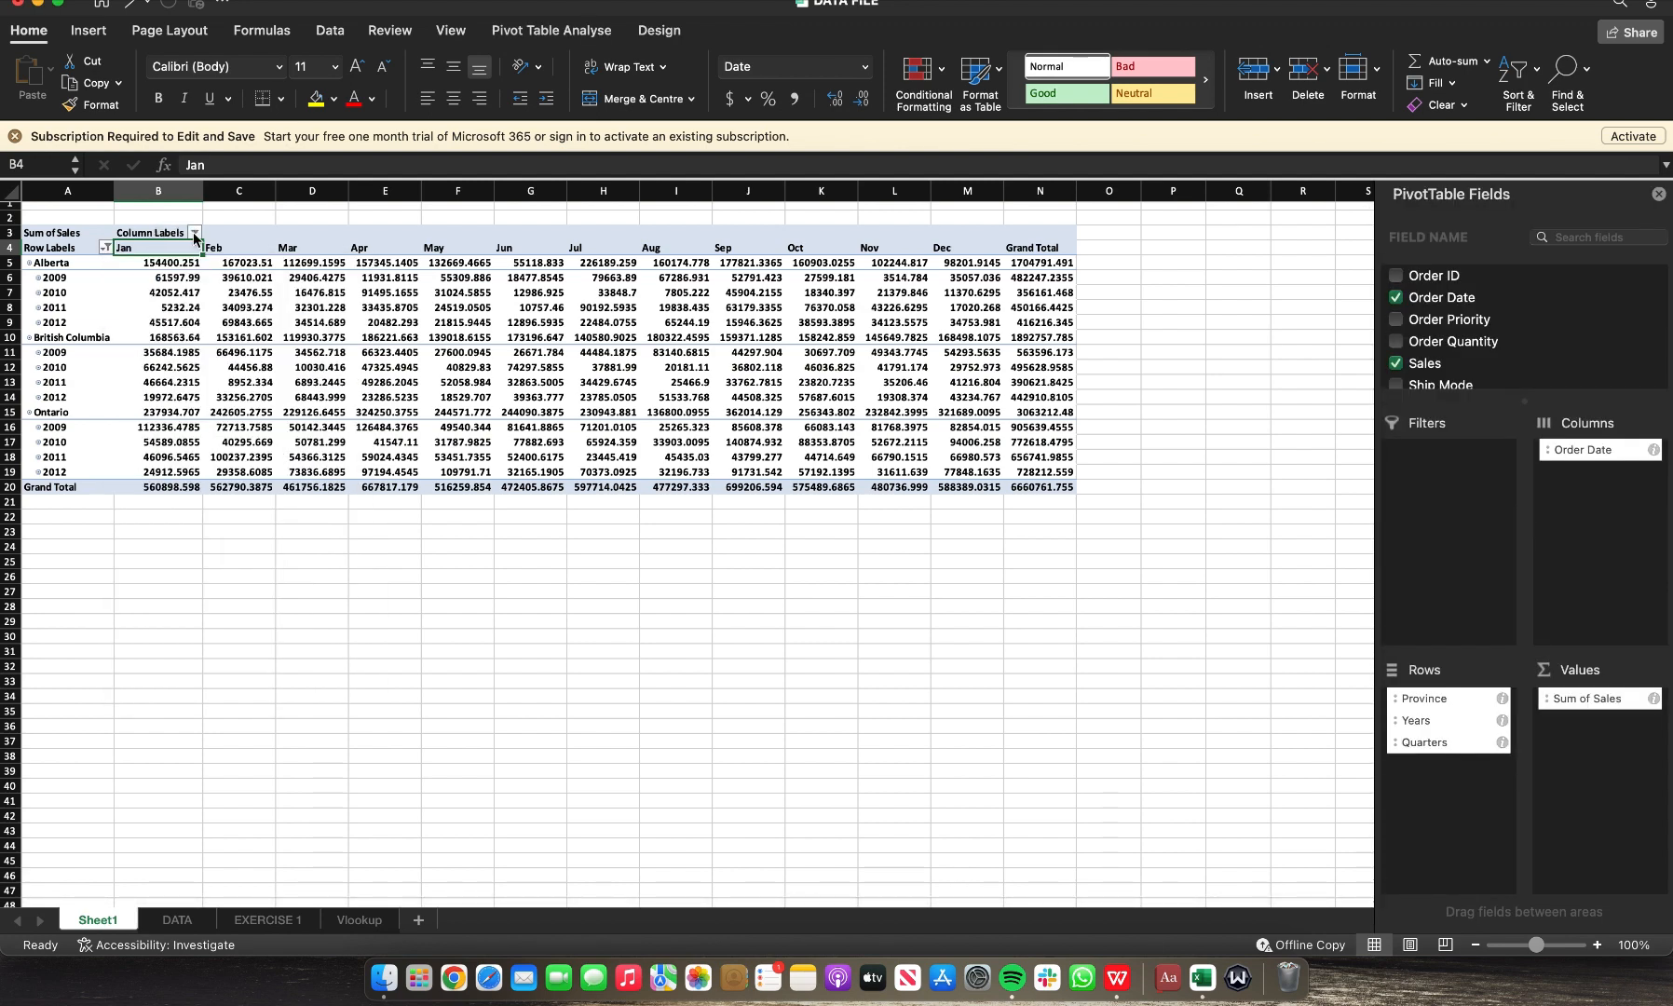
Step: Filter the Order Date month columns to show only Jan, Feb and Mar
{"action": "left_click", "coordinate": [195, 233]}
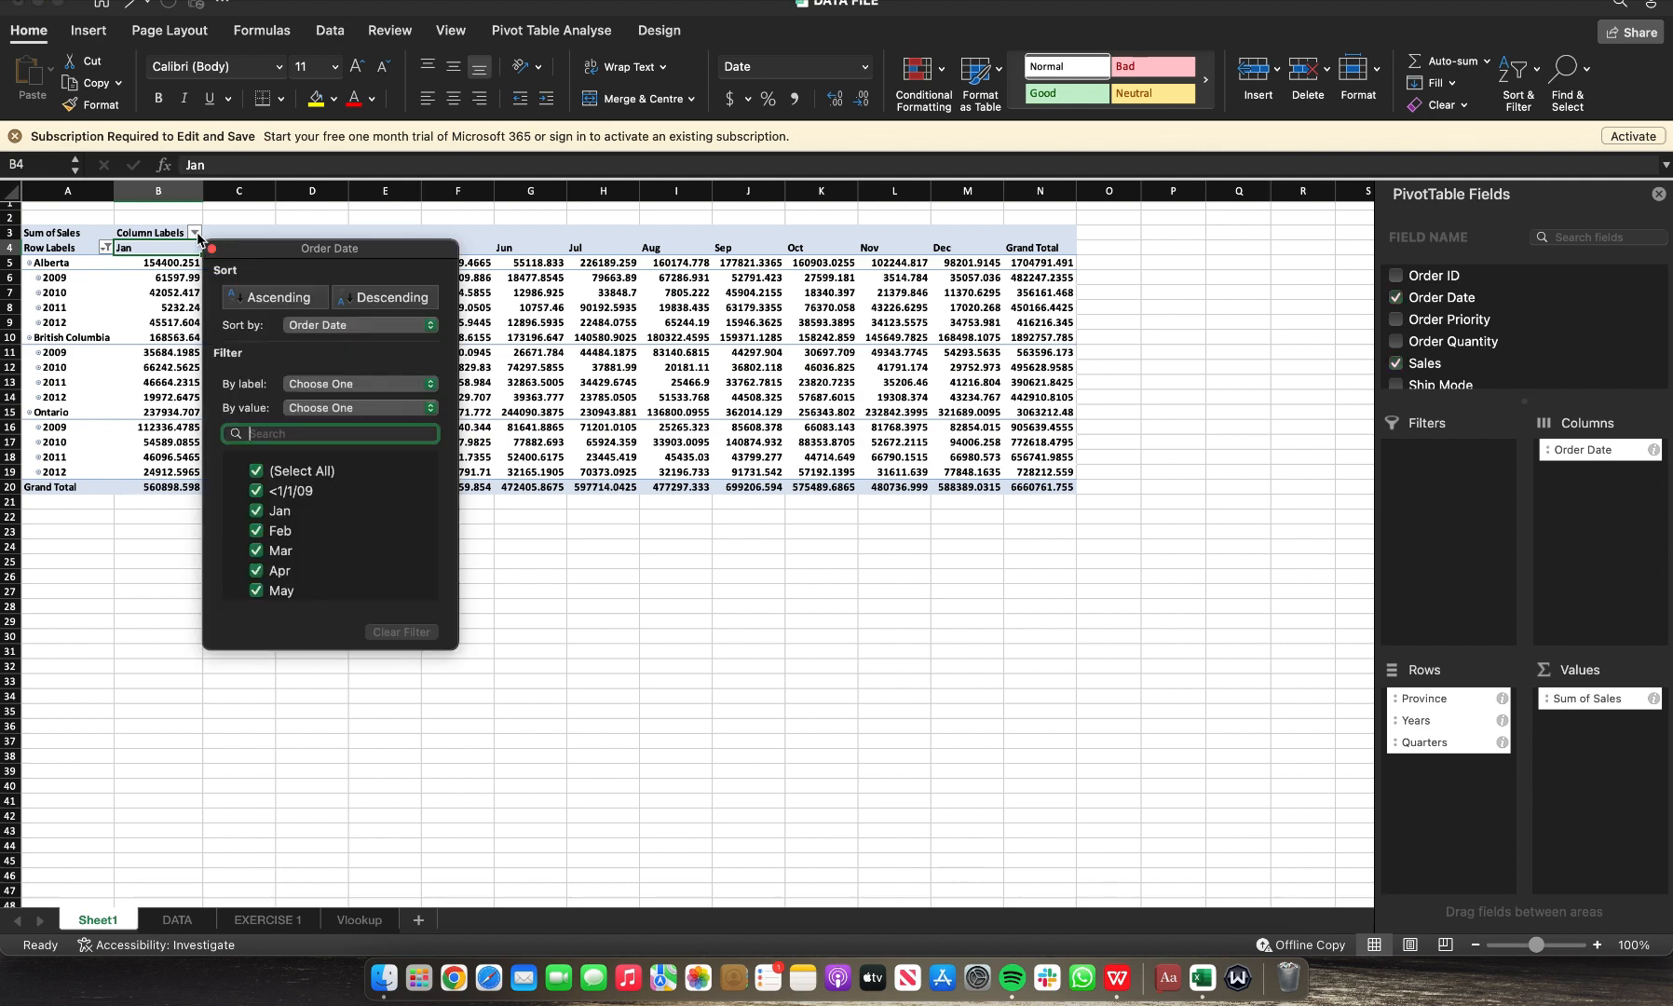
{"action": "left_click", "coordinate": [259, 476]}
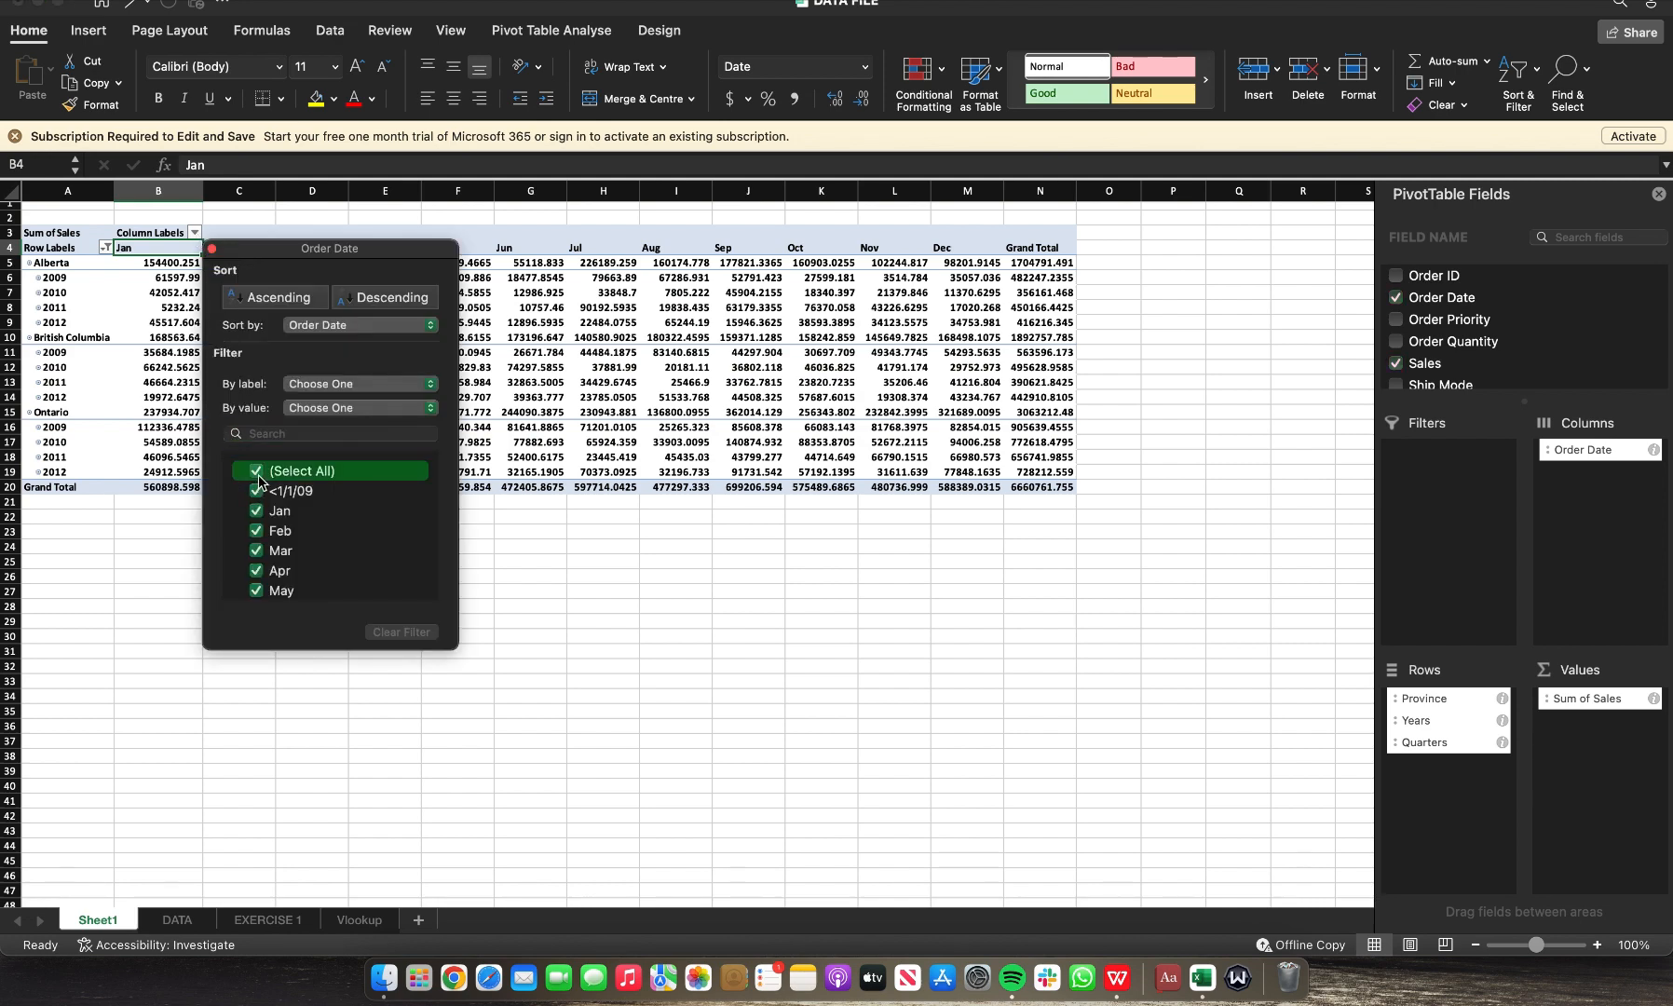
{"action": "left_click", "coordinate": [259, 475]}
{"action": "left_click", "coordinate": [261, 513]}
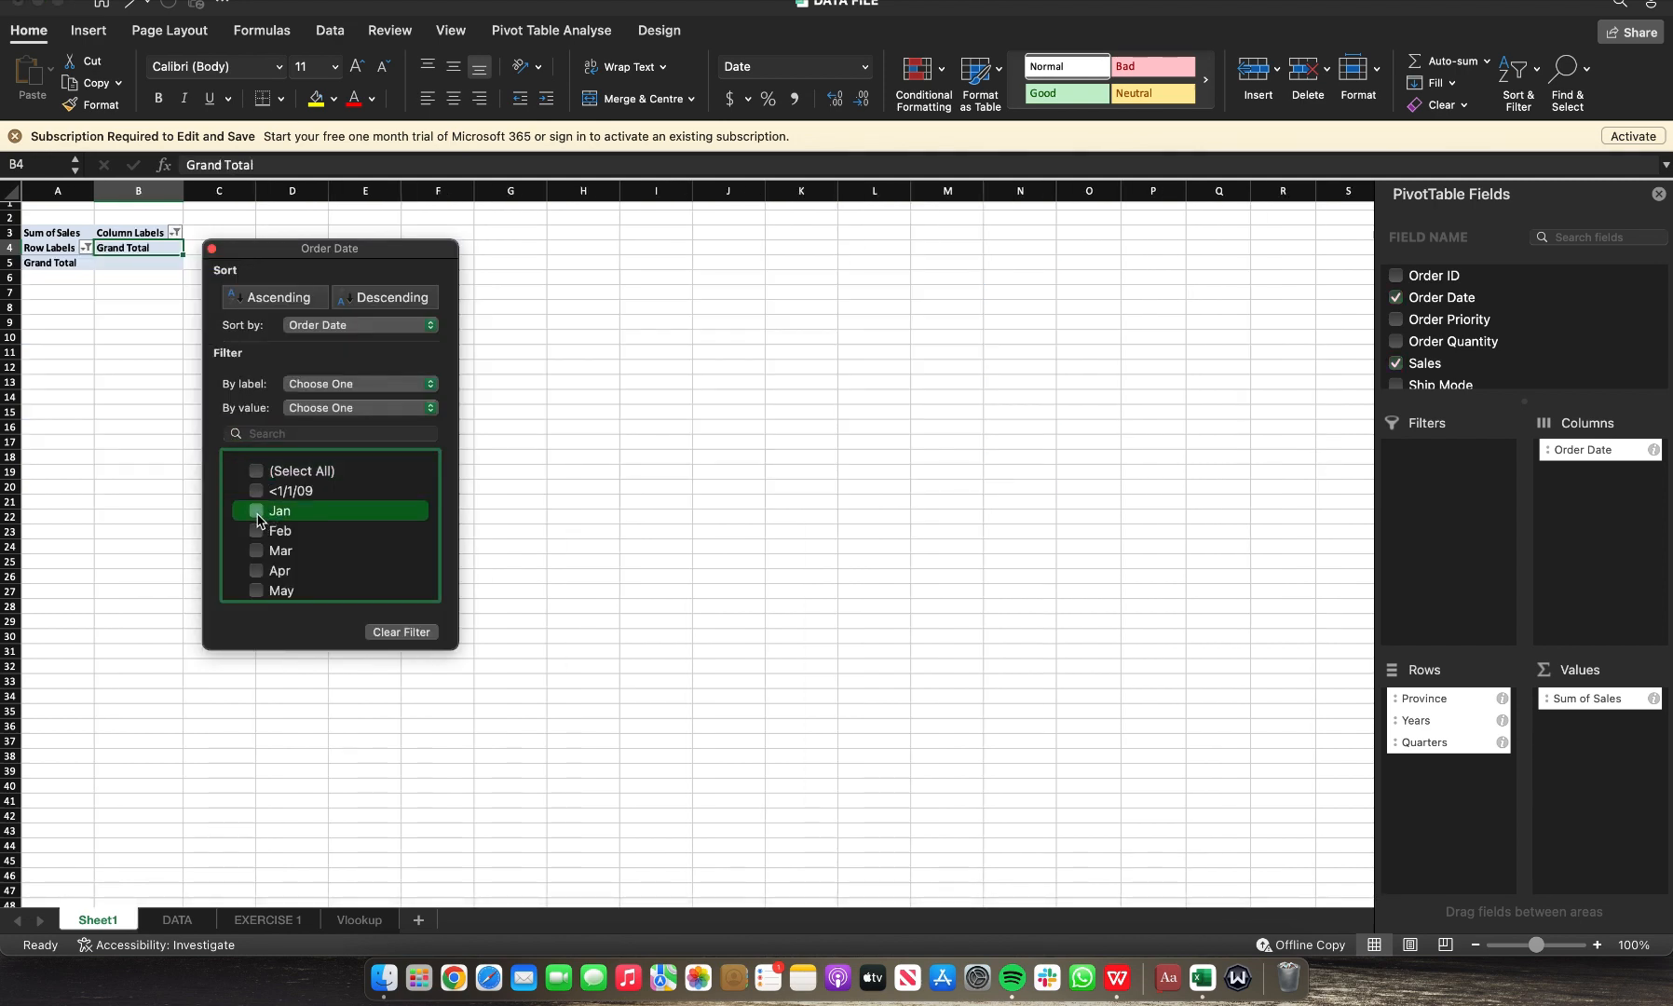
{"action": "left_click", "coordinate": [260, 535]}
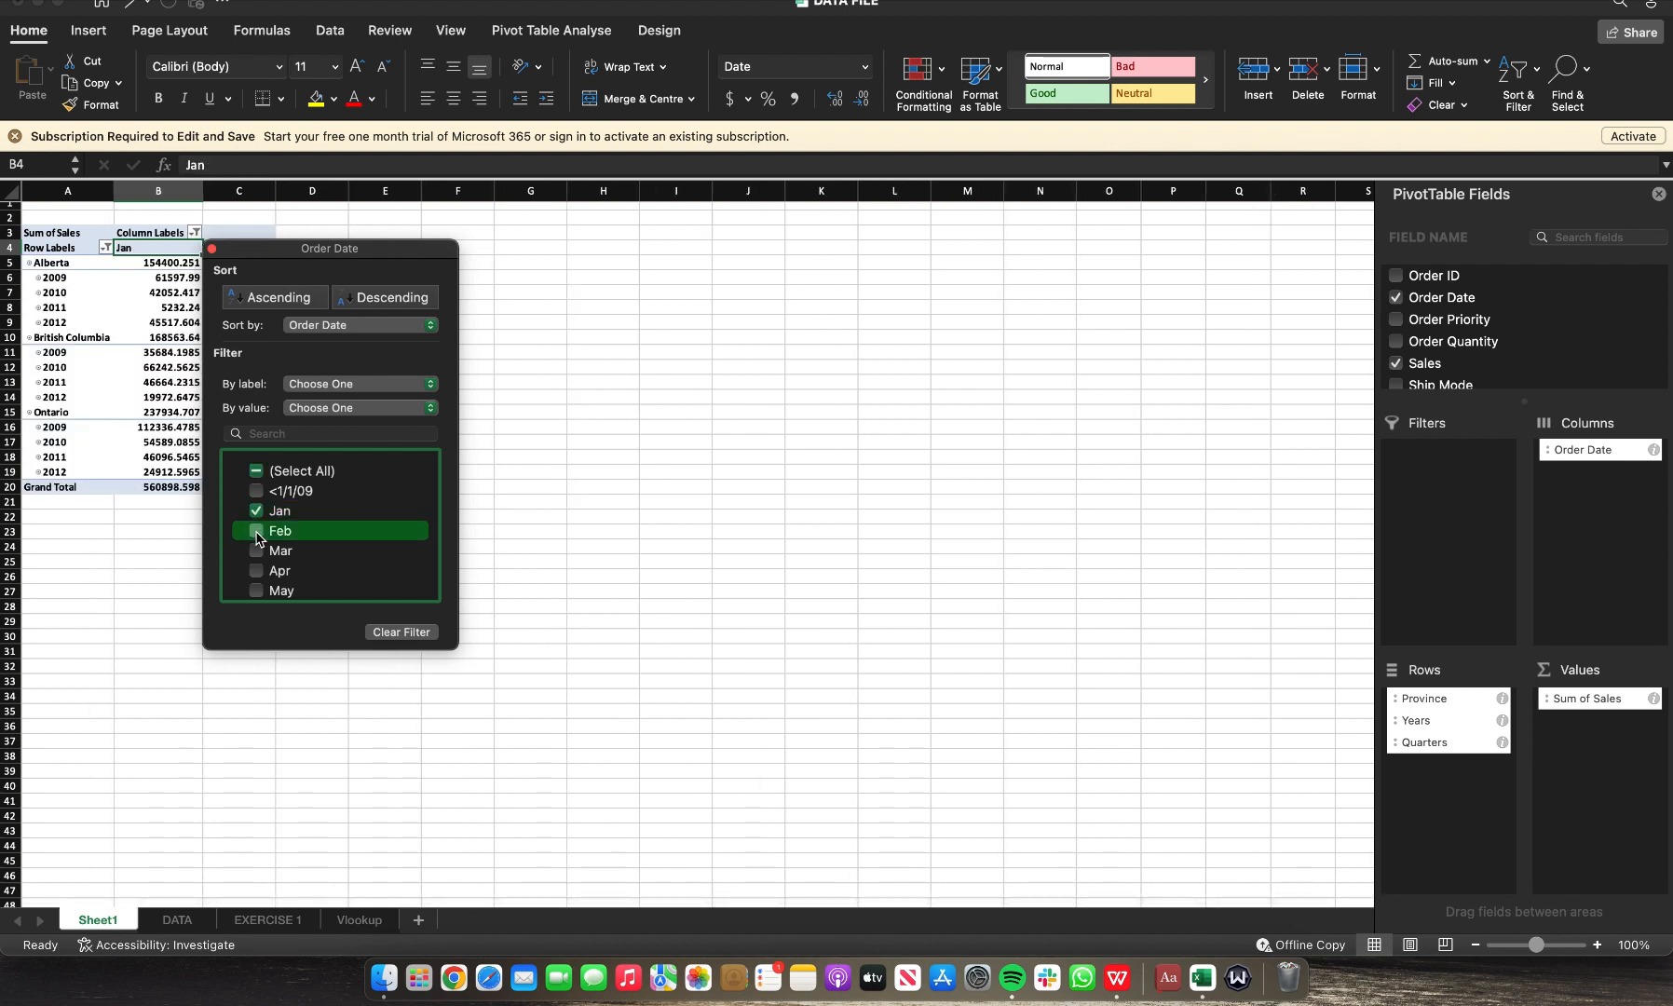
{"action": "left_click", "coordinate": [257, 533]}
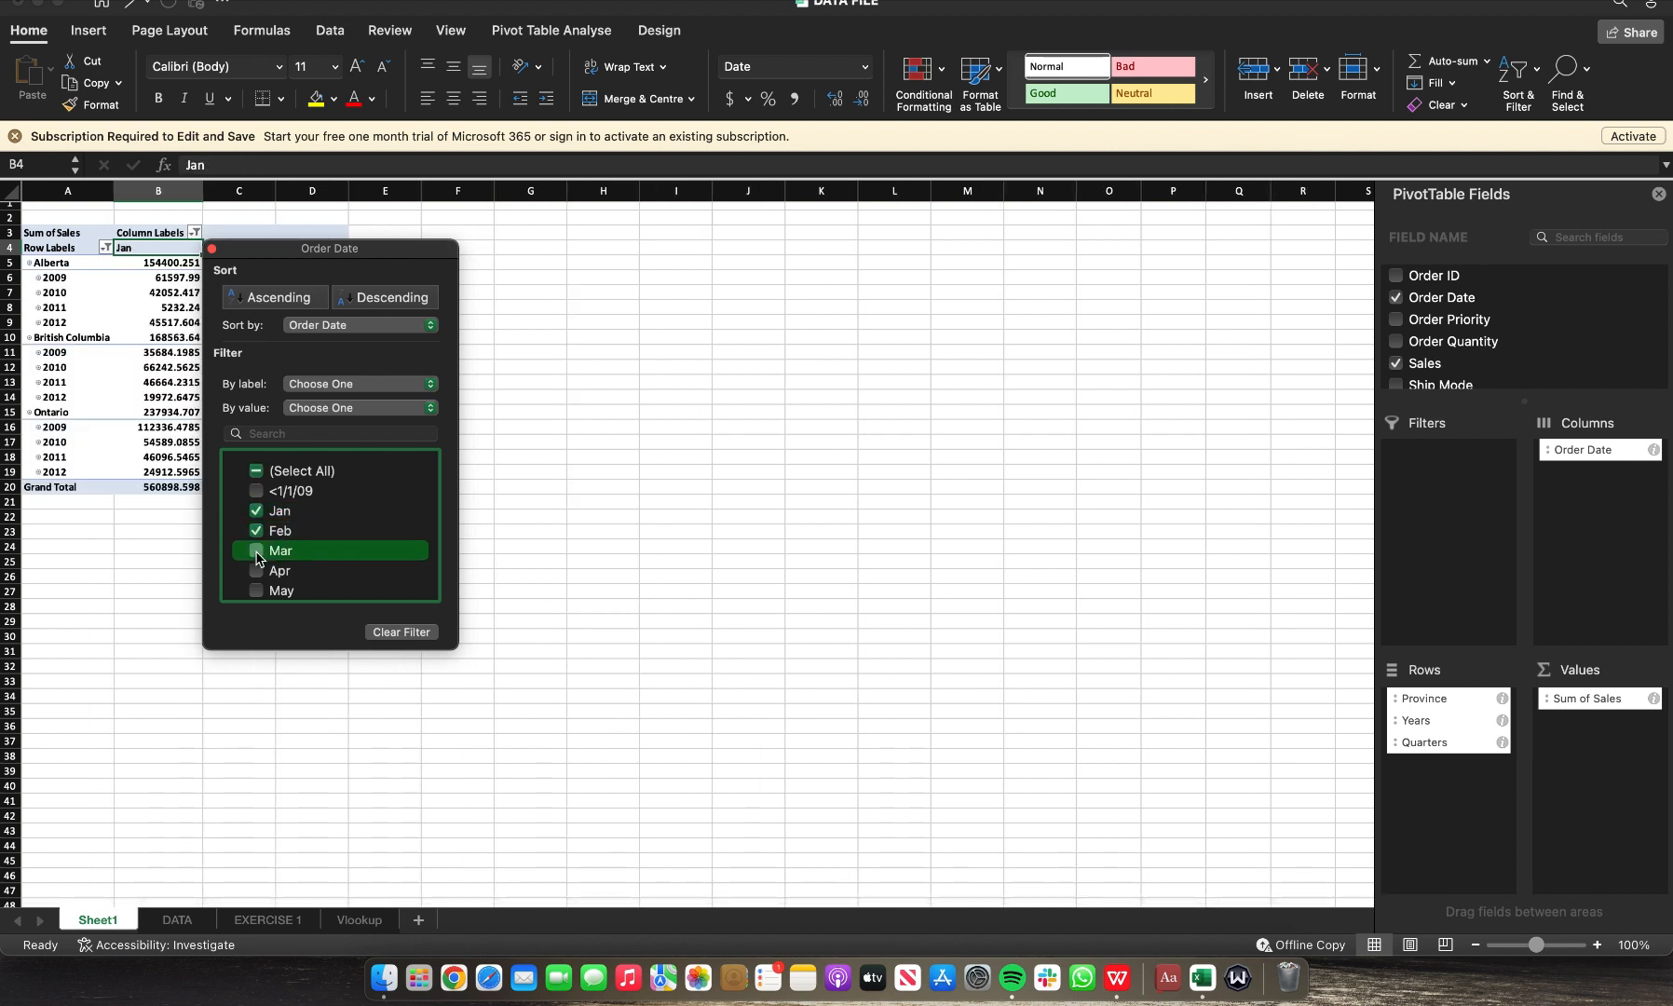
{"action": "left_click", "coordinate": [257, 552]}
{"action": "left_click_drag", "start_coordinate": [340, 251], "coordinate": [784, 247]}
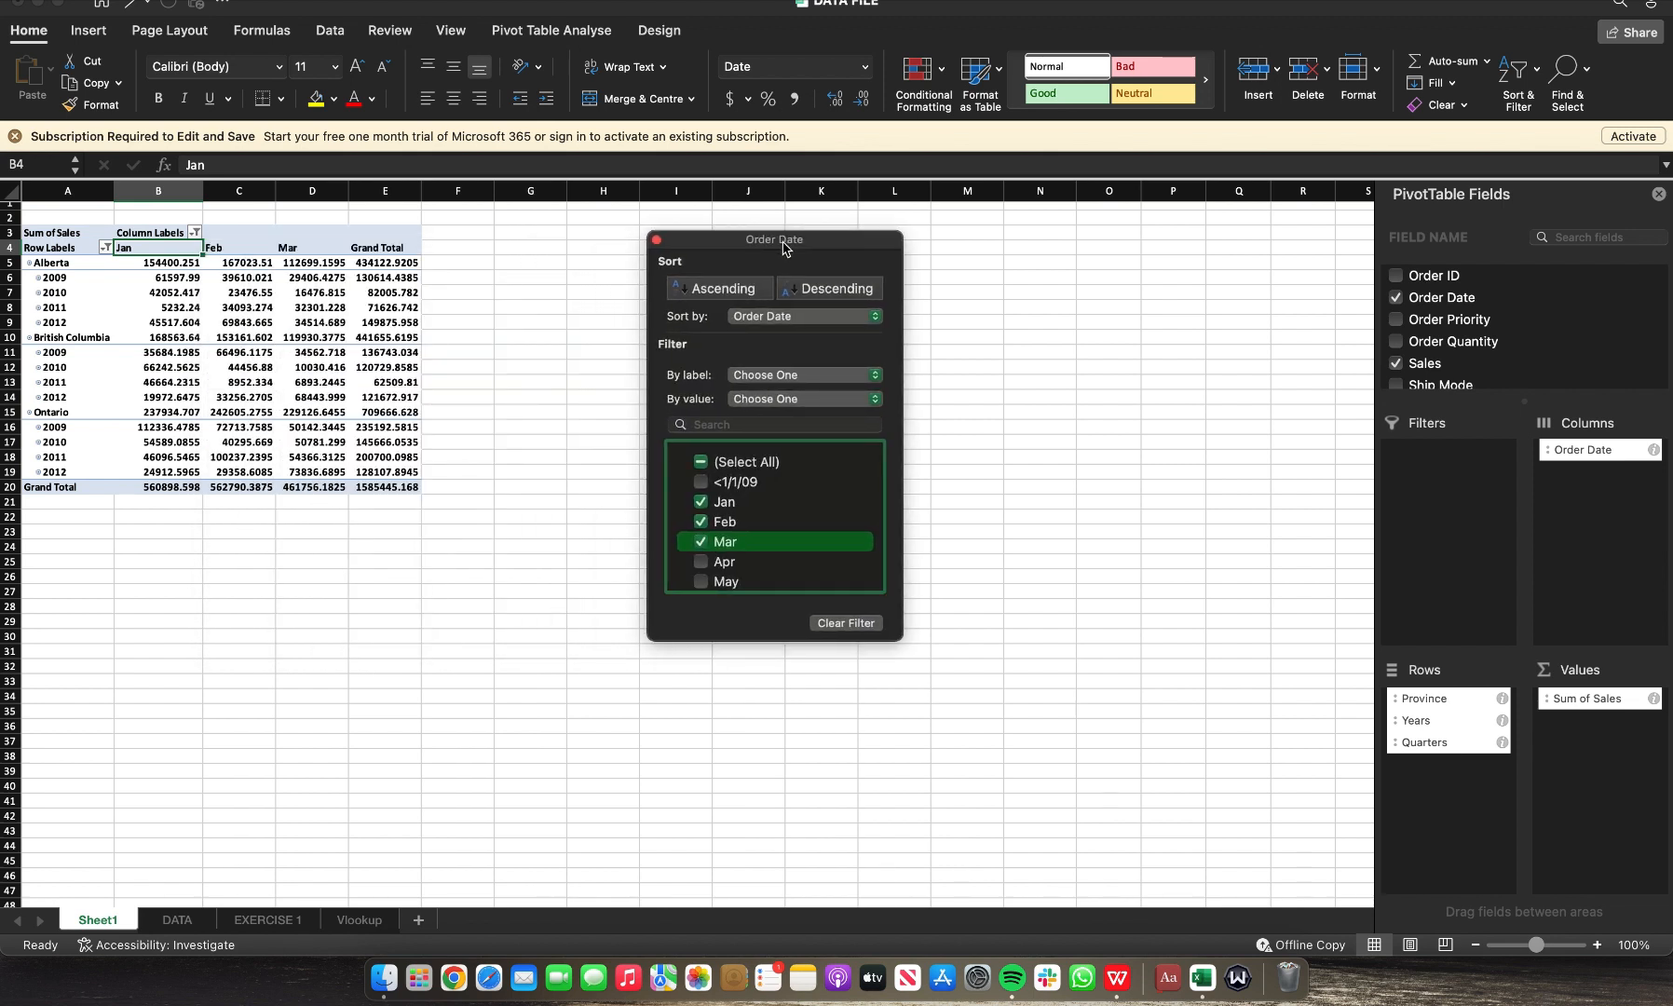
{"action": "left_click", "coordinate": [1002, 356]}
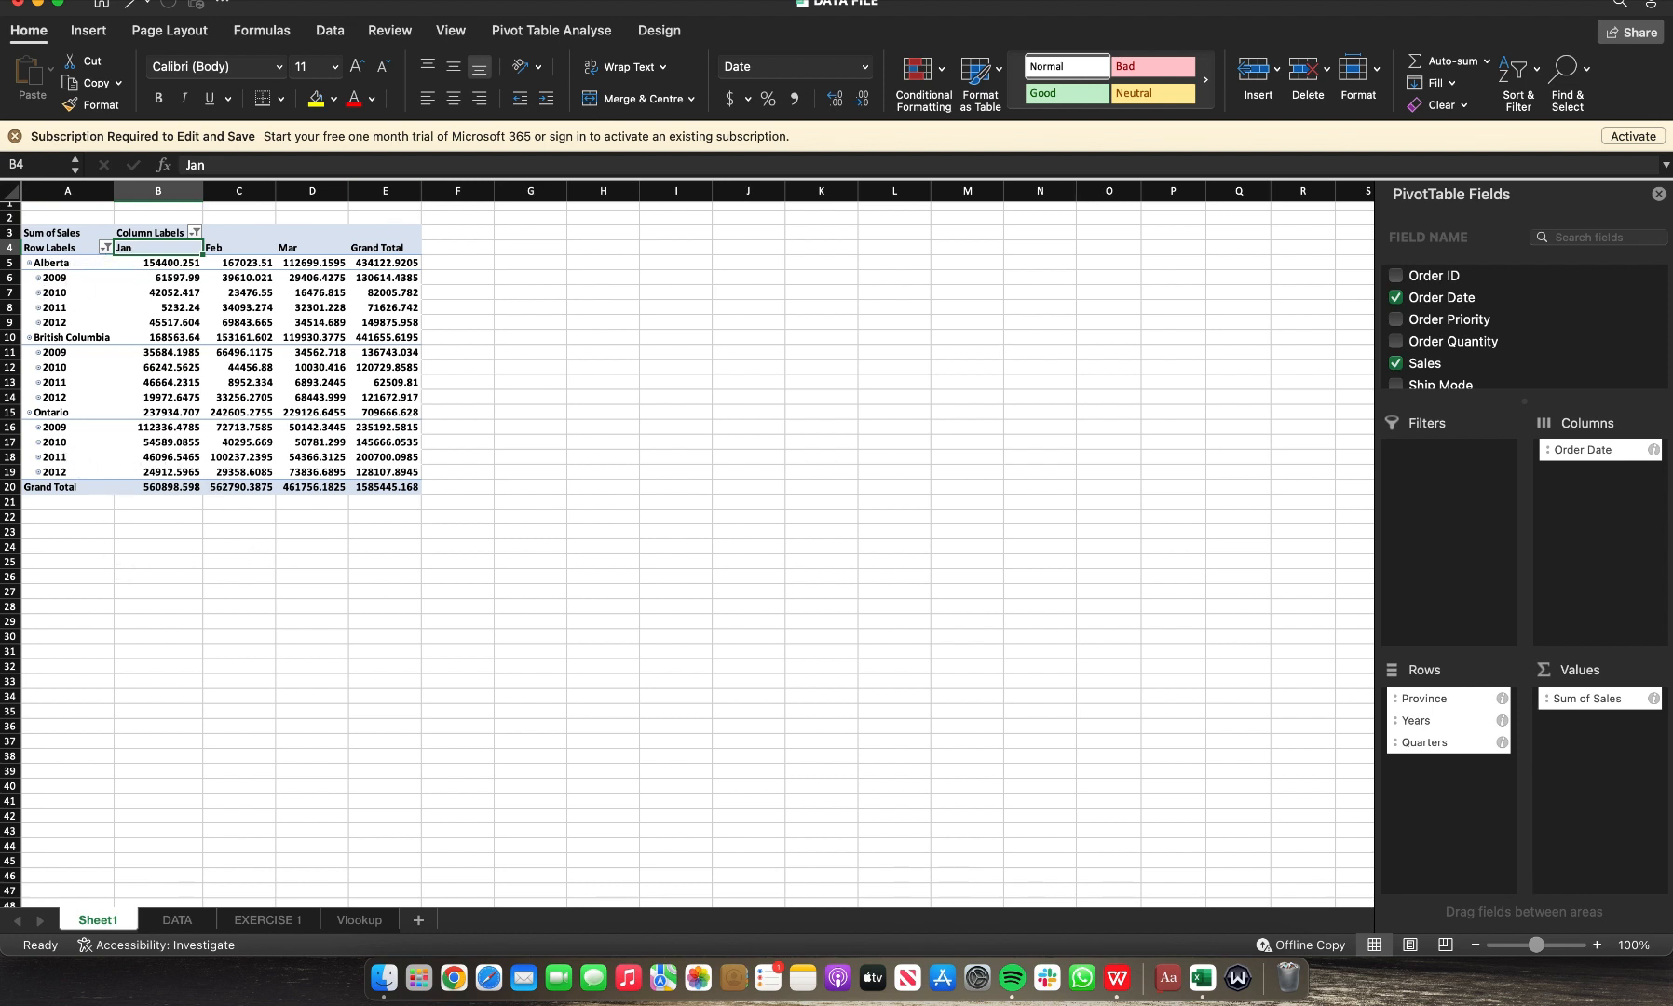
Step: Insert a 2-D line chart from the filtered pivot table
{"action": "left_click", "coordinate": [93, 28]}
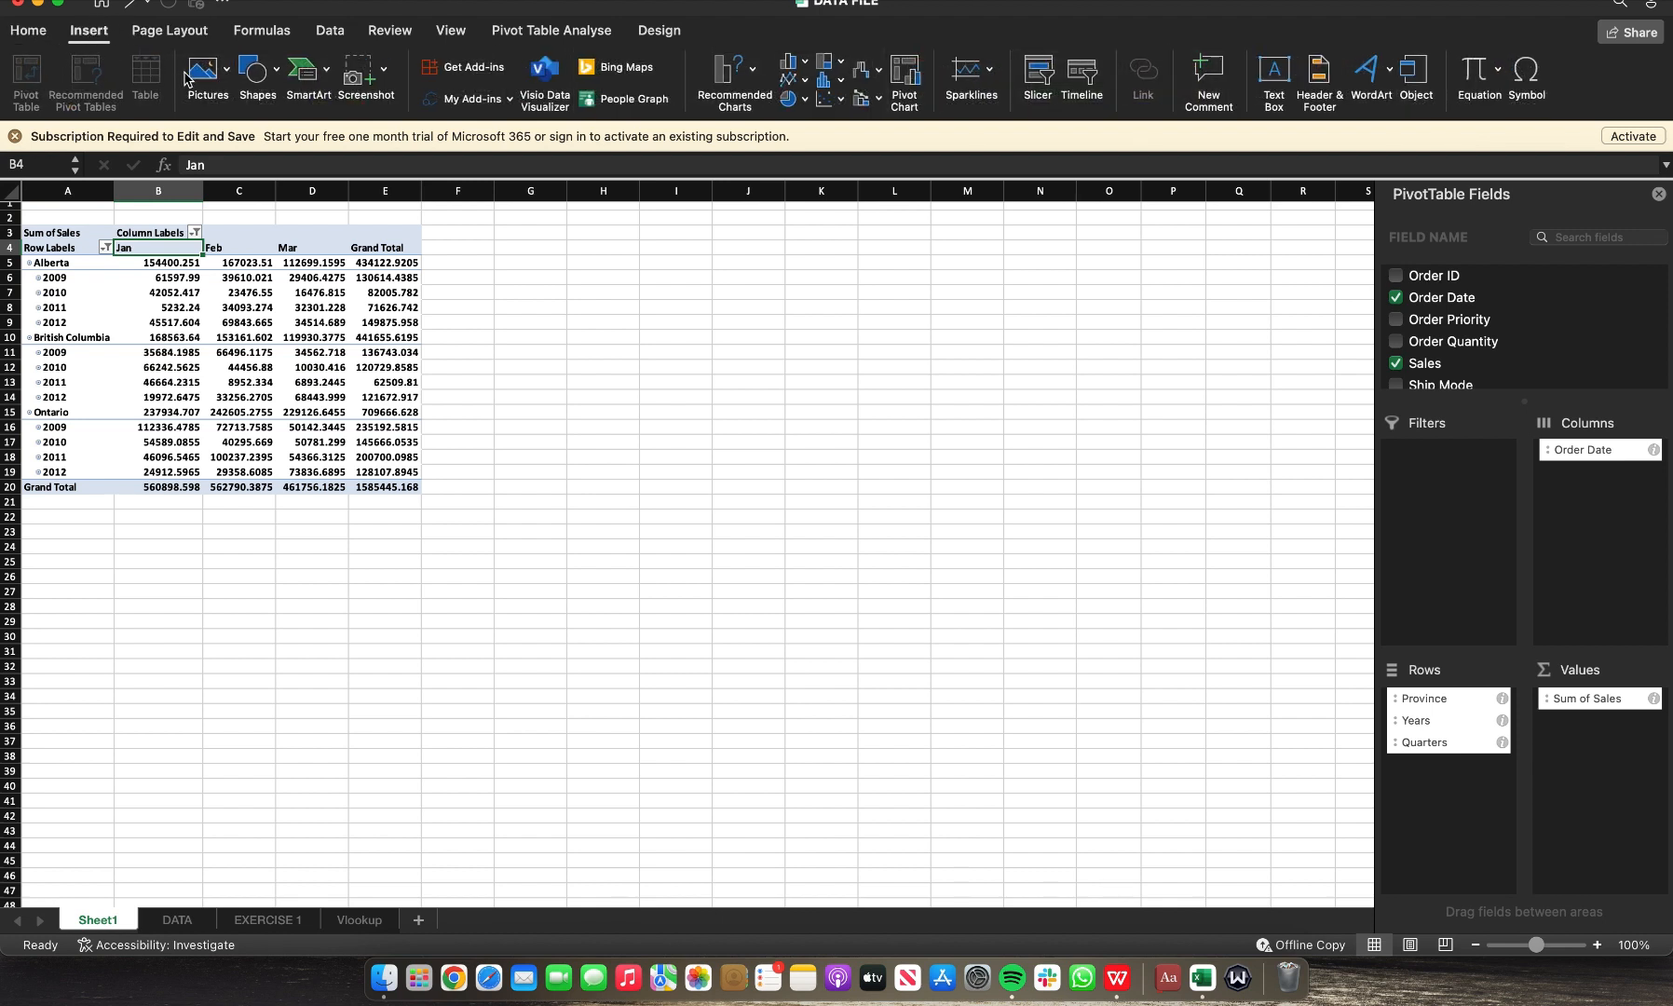
{"action": "left_click", "coordinate": [807, 84]}
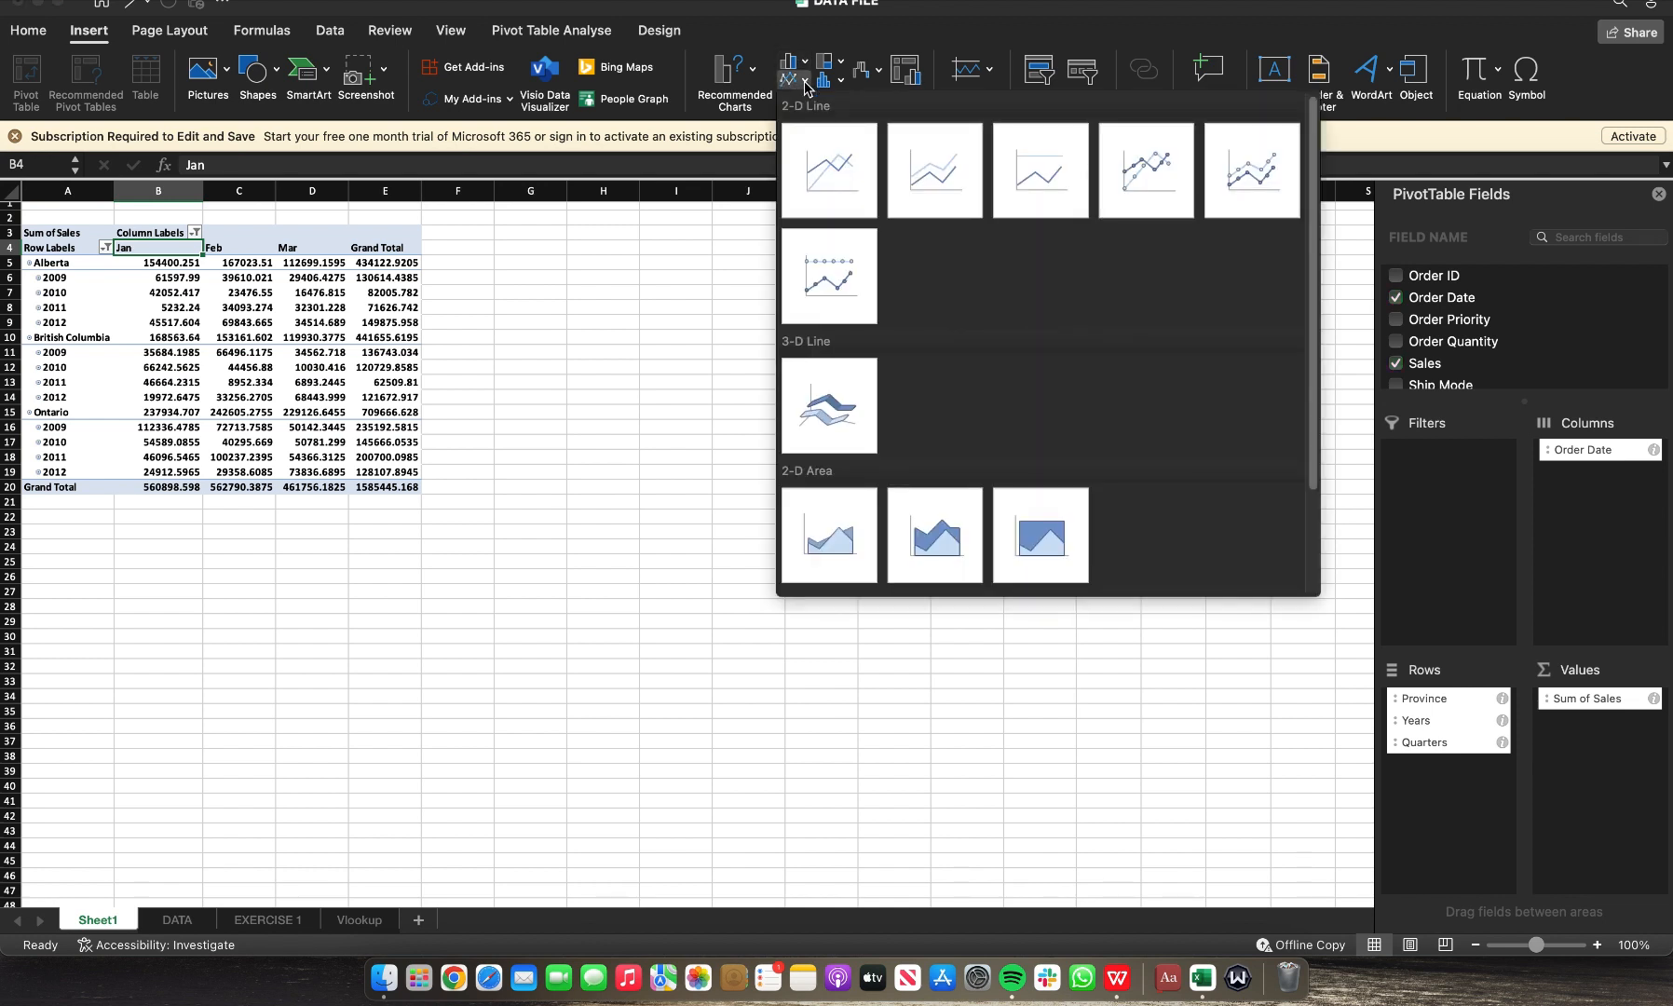
{"action": "left_click", "coordinate": [832, 180]}
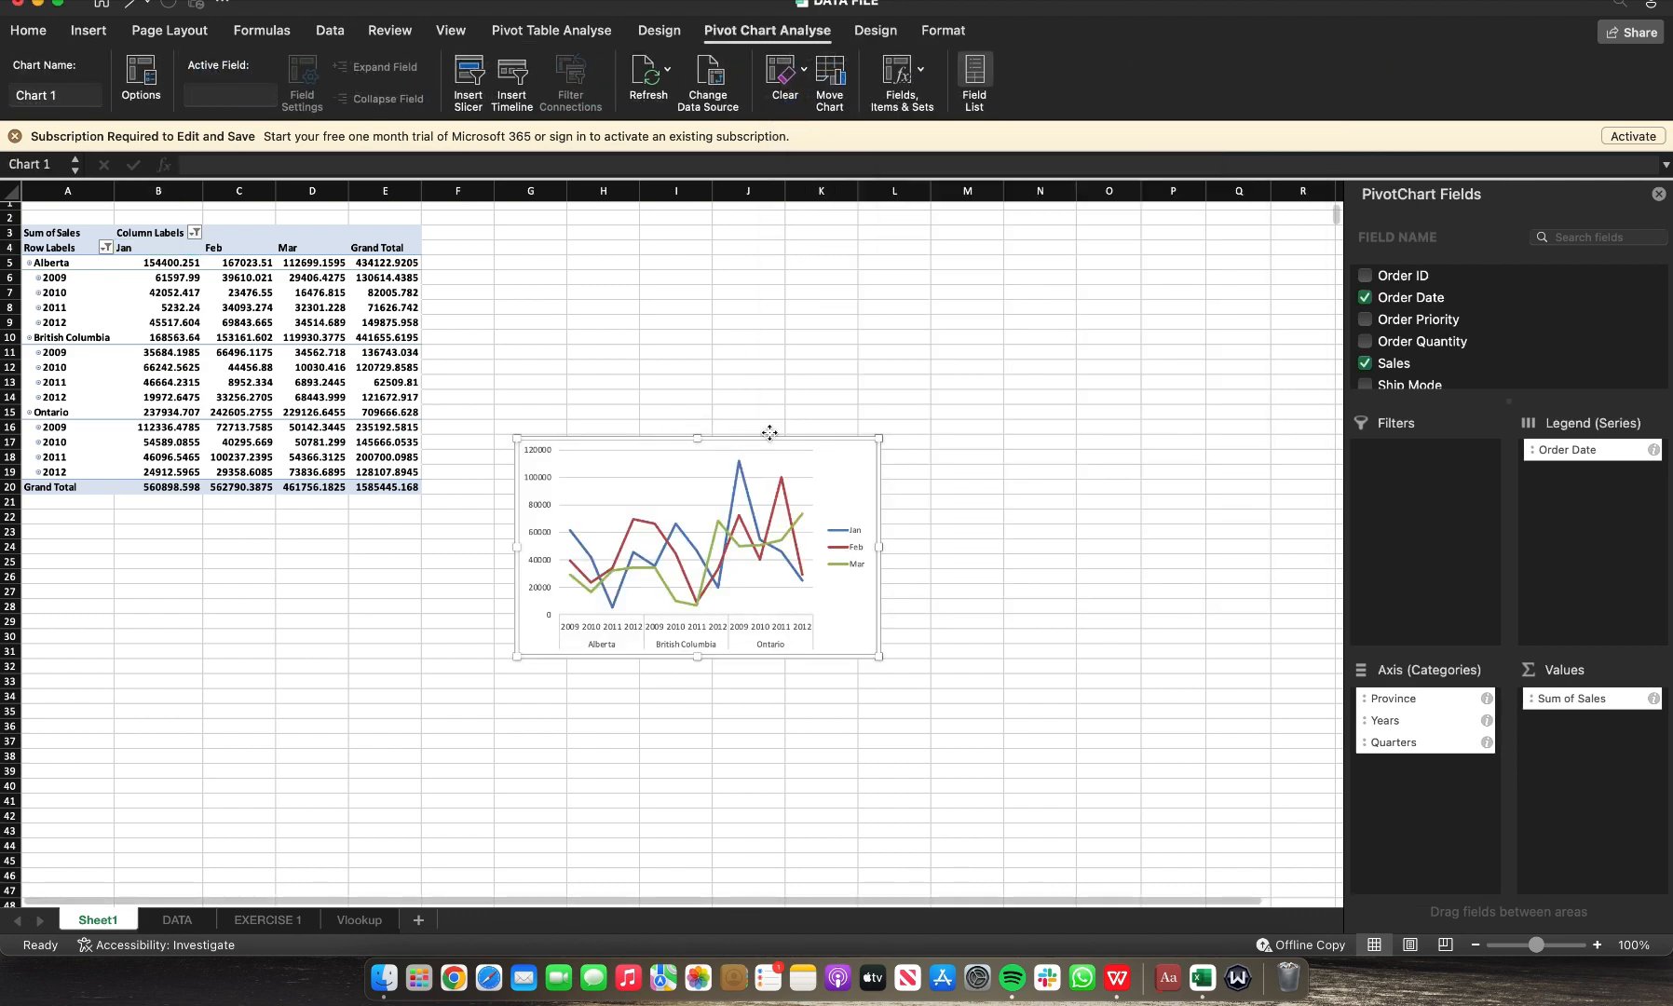
Step: Move and enlarge the pivot chart so it sits beside the pivot table
{"action": "left_click_drag", "start_coordinate": [661, 437], "coordinate": [825, 419]}
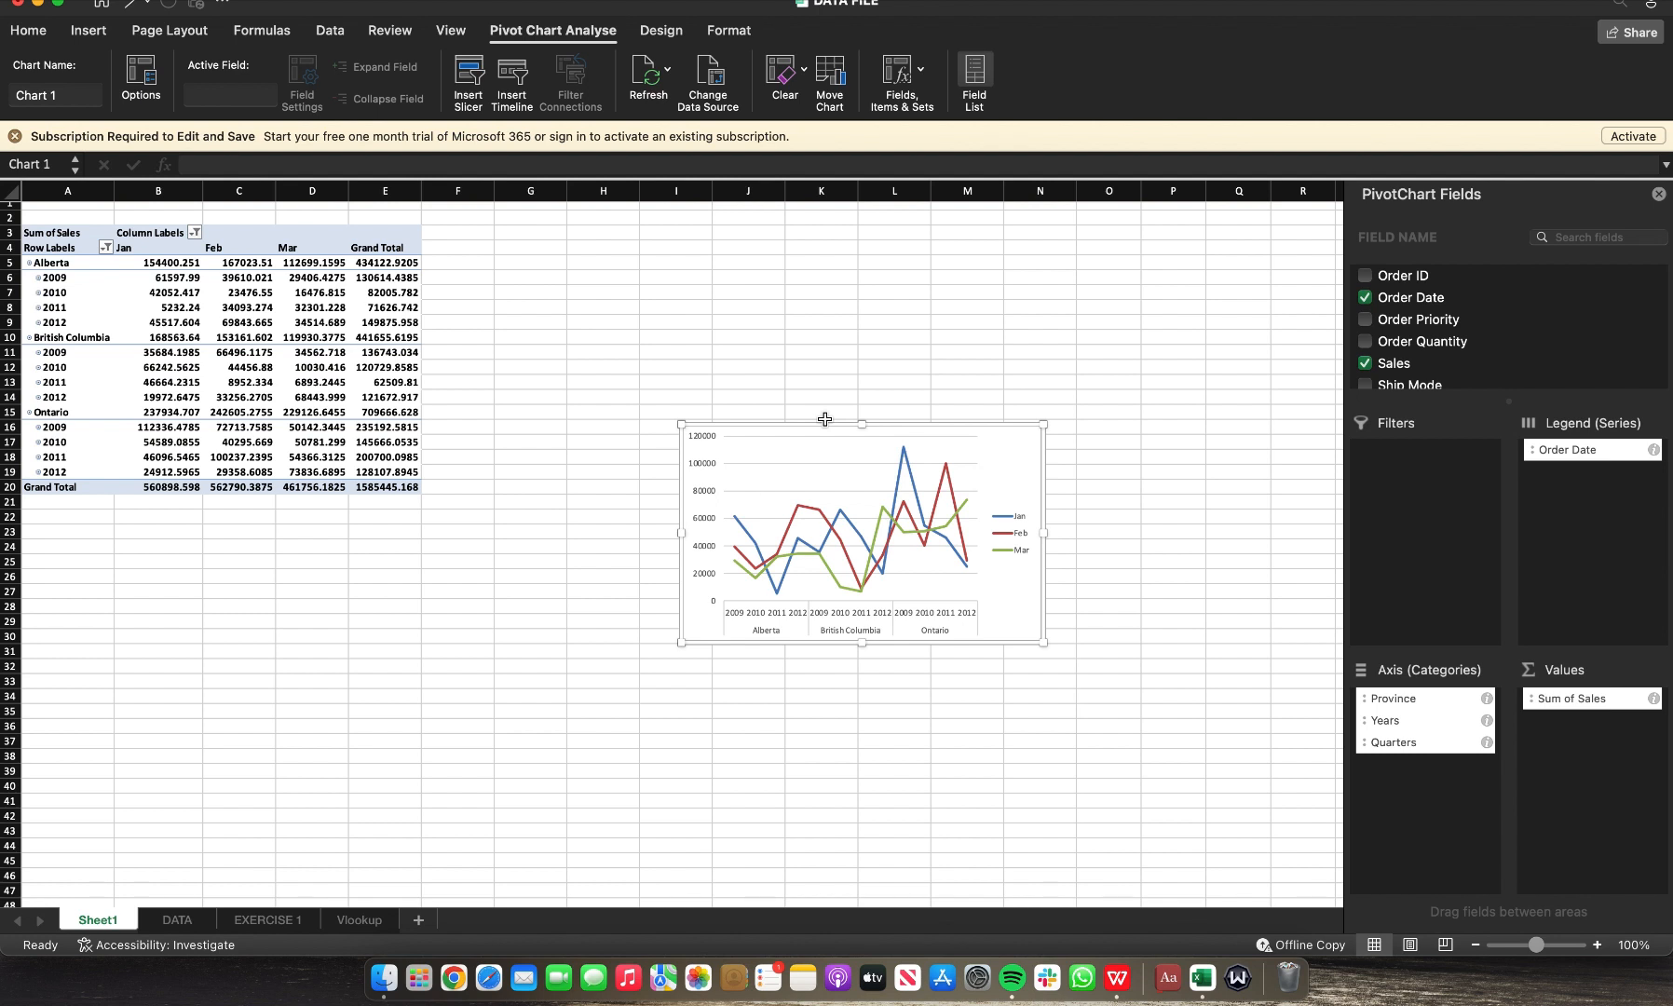
{"action": "left_click_drag", "start_coordinate": [1043, 424], "coordinate": [1257, 336]}
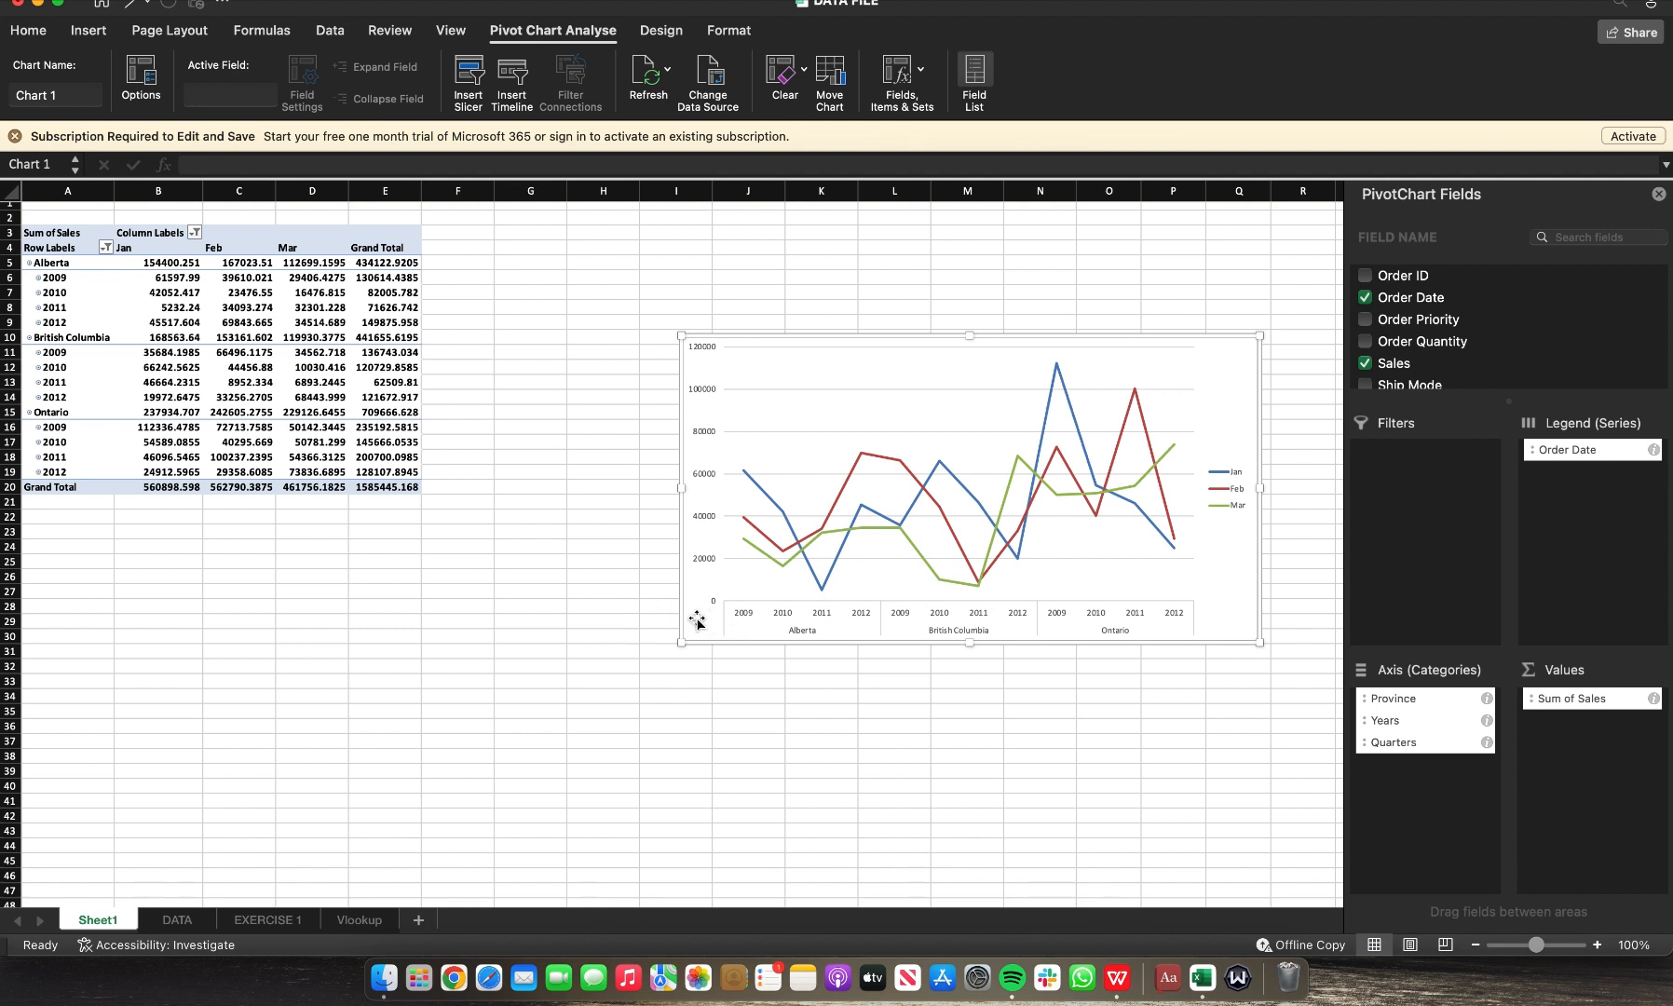
{"action": "left_click_drag", "start_coordinate": [679, 617], "coordinate": [596, 622]}
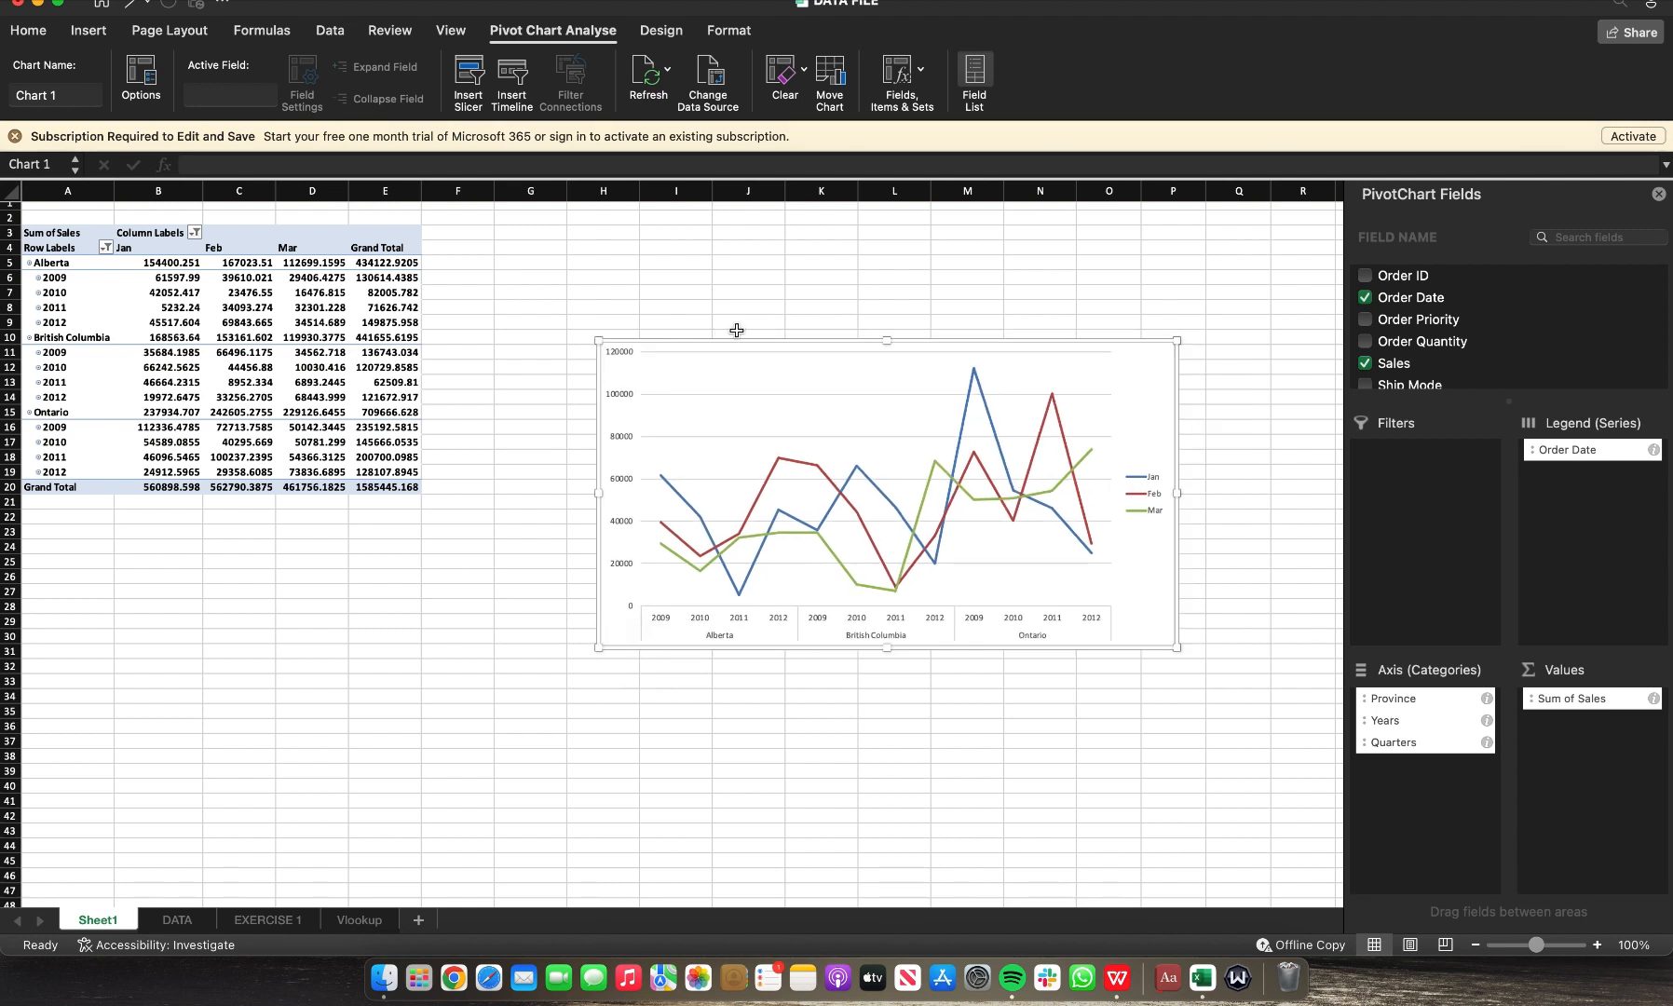
{"action": "left_click_drag", "start_coordinate": [702, 342], "coordinate": [592, 247]}
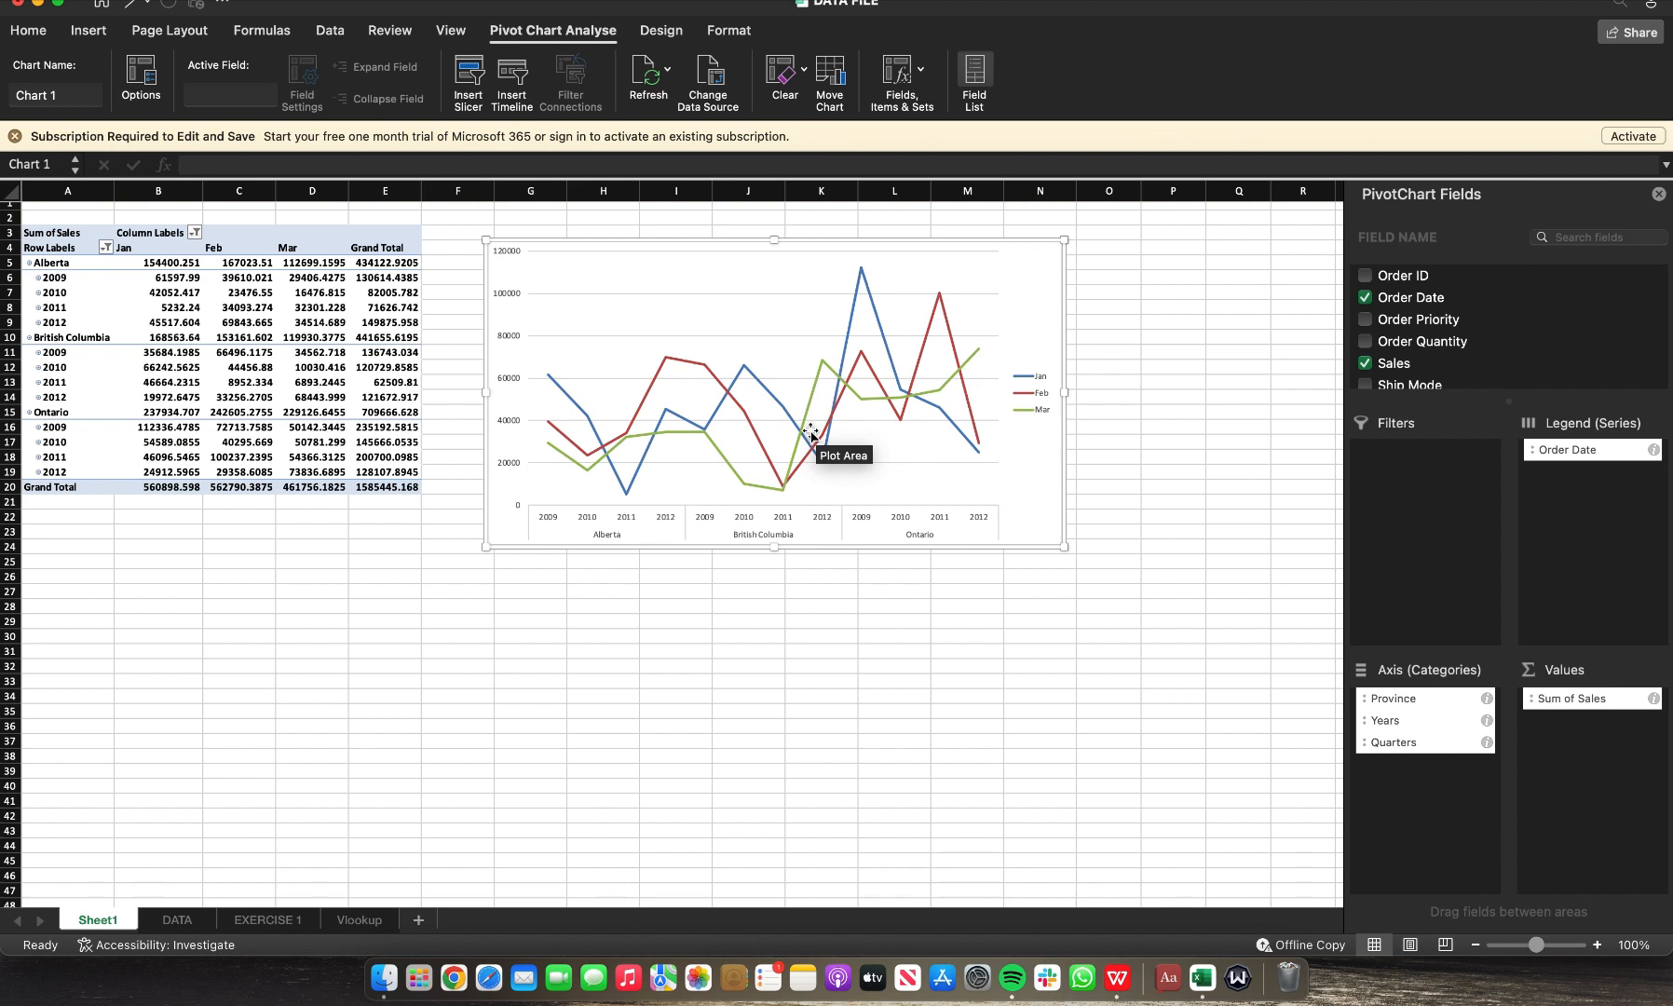
Step: Add a new blank worksheet and return to the pivot table sheet
{"action": "left_click", "coordinate": [417, 917]}
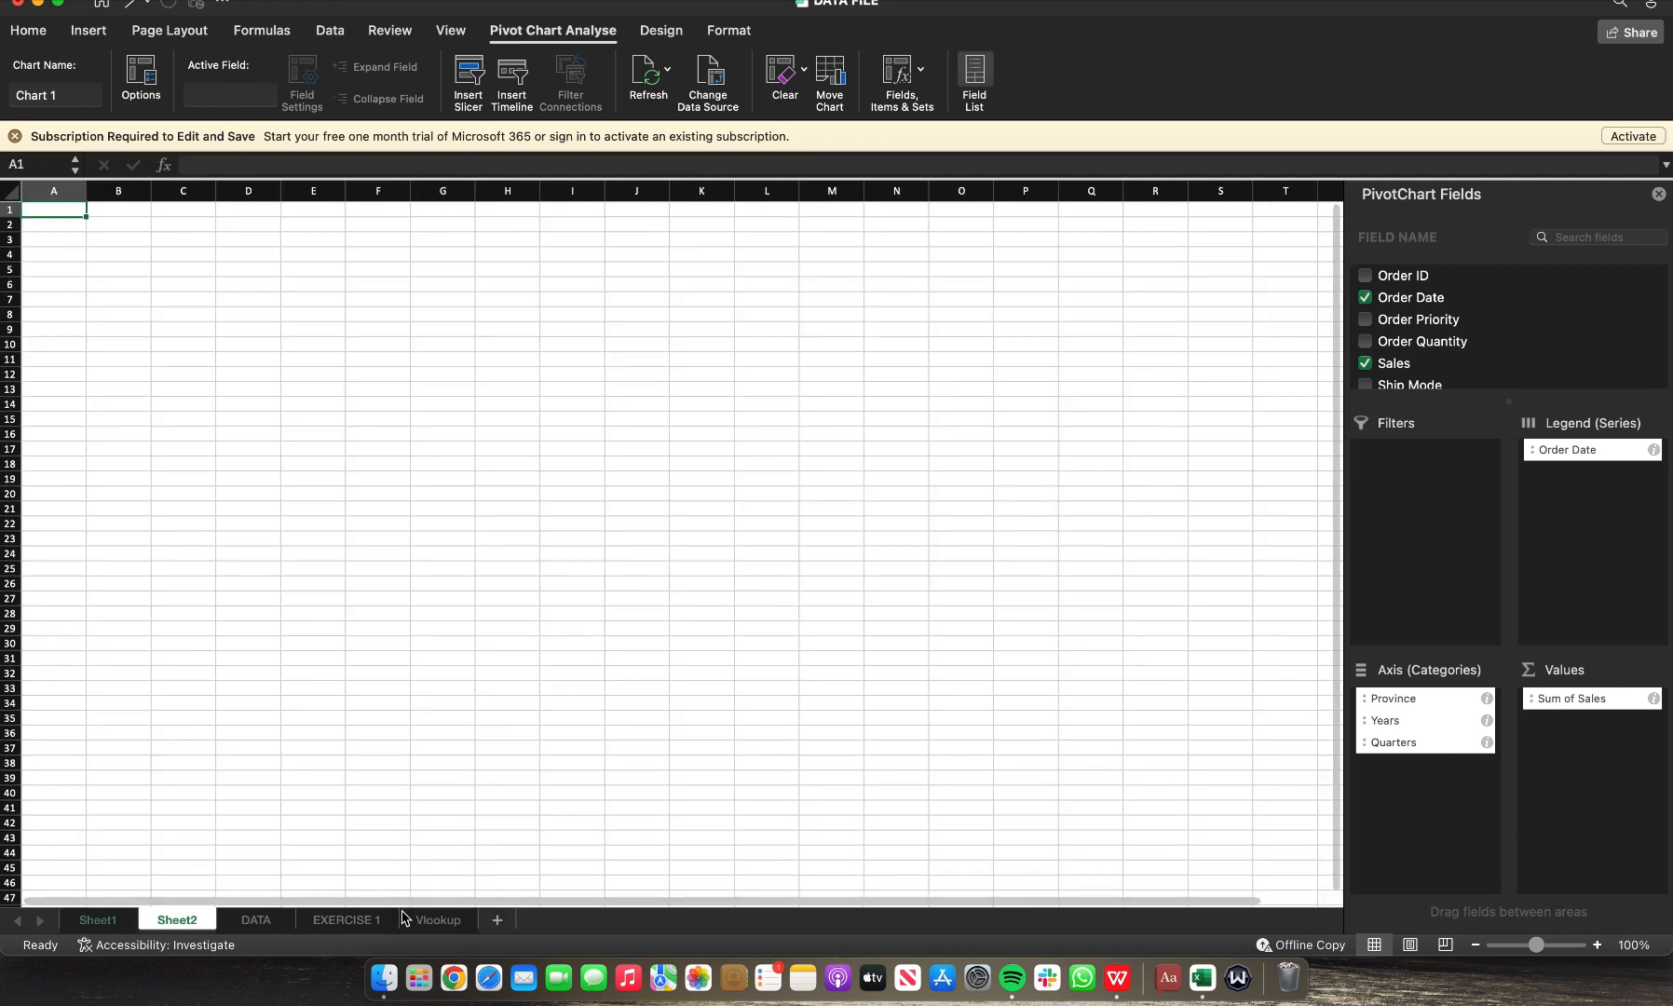
{"action": "left_click", "coordinate": [97, 922]}
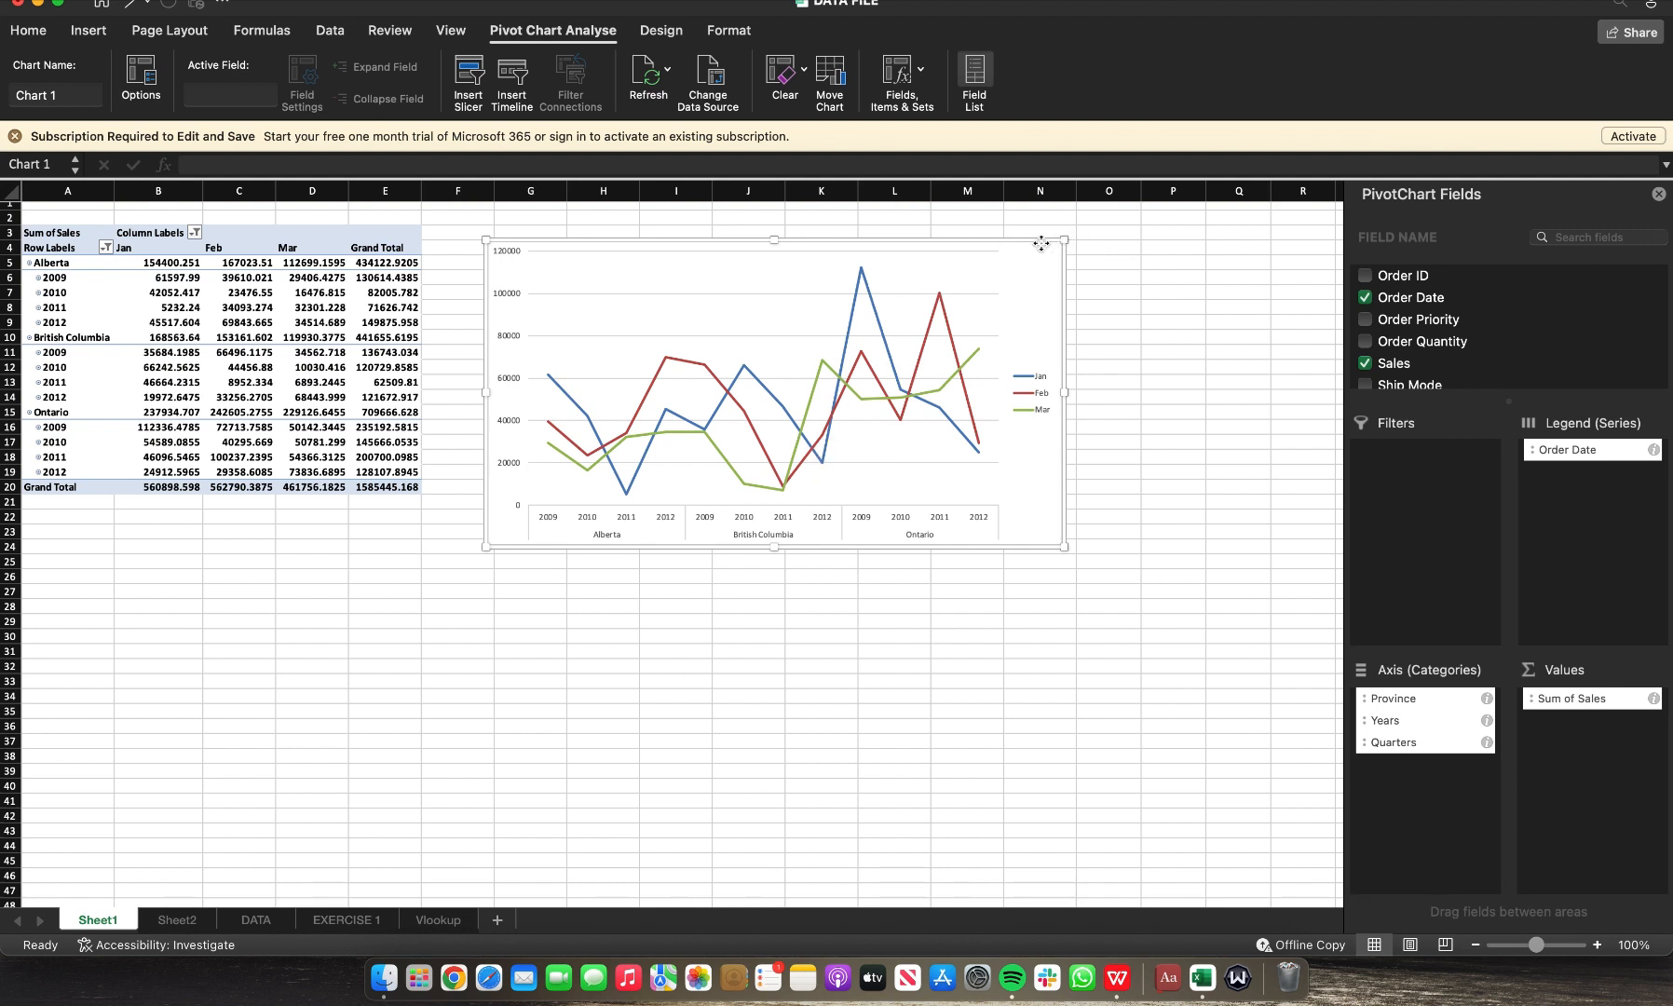
Step: Add a chart title above the pivot chart and set it to Q1 SALES
{"action": "left_click", "coordinate": [659, 33]}
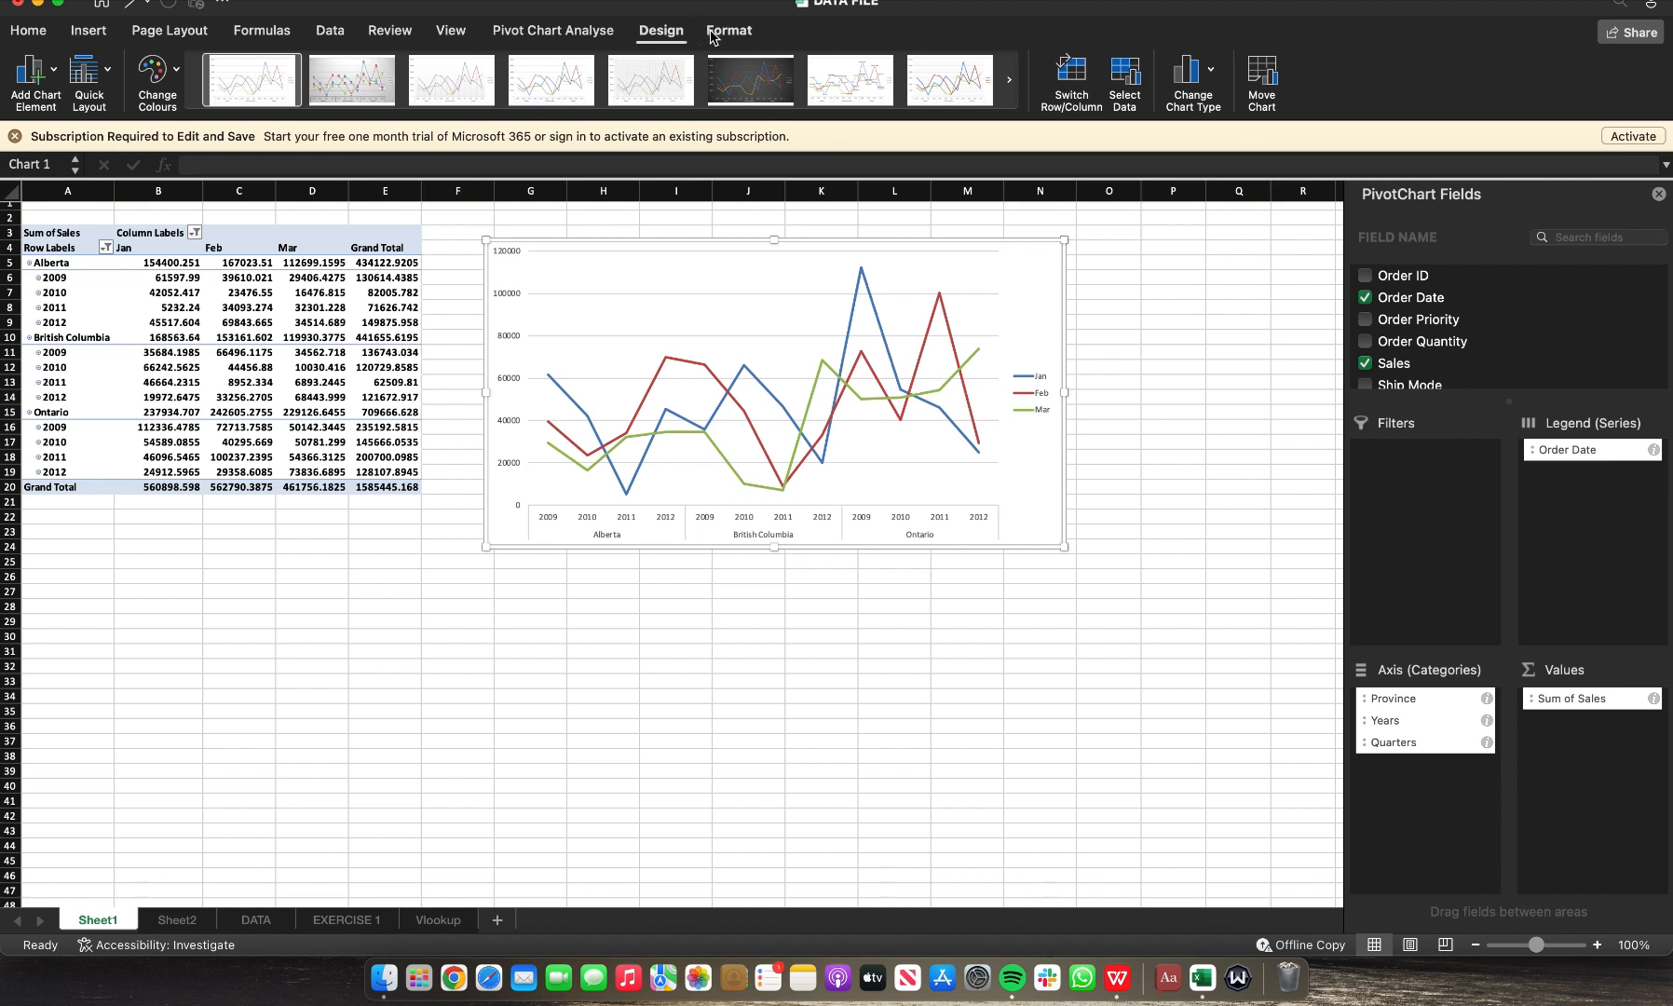
{"action": "left_click", "coordinate": [53, 73]}
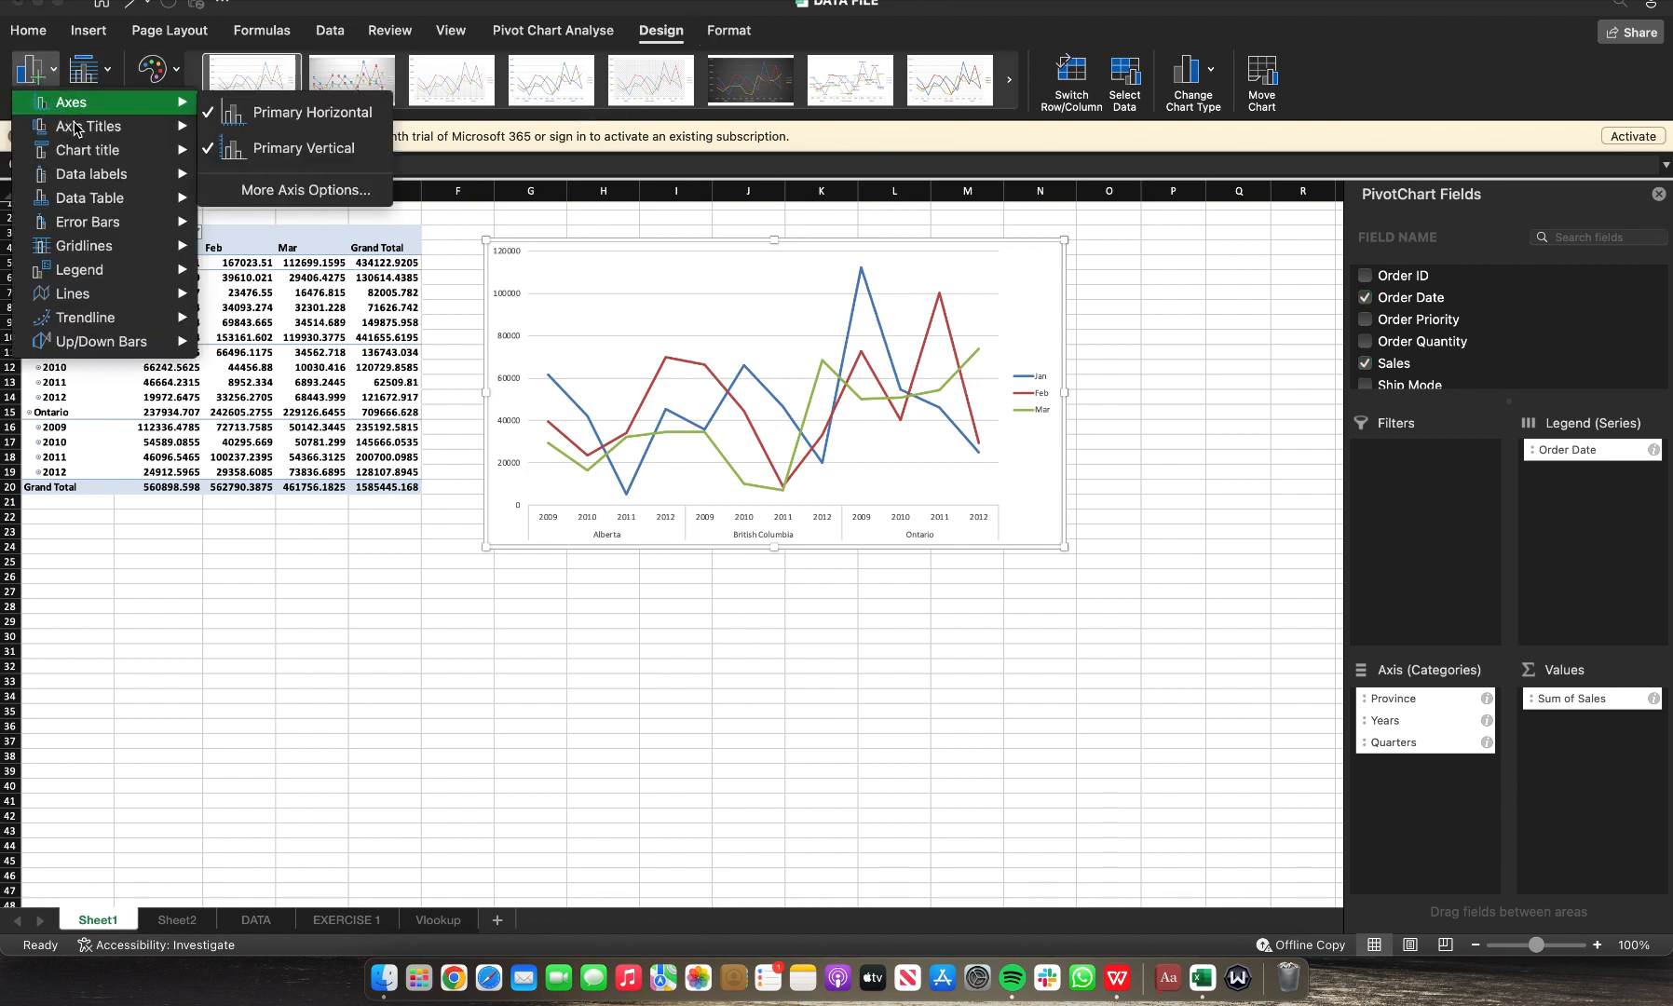
{"action": "mouse_move", "coordinate": [77, 130]}
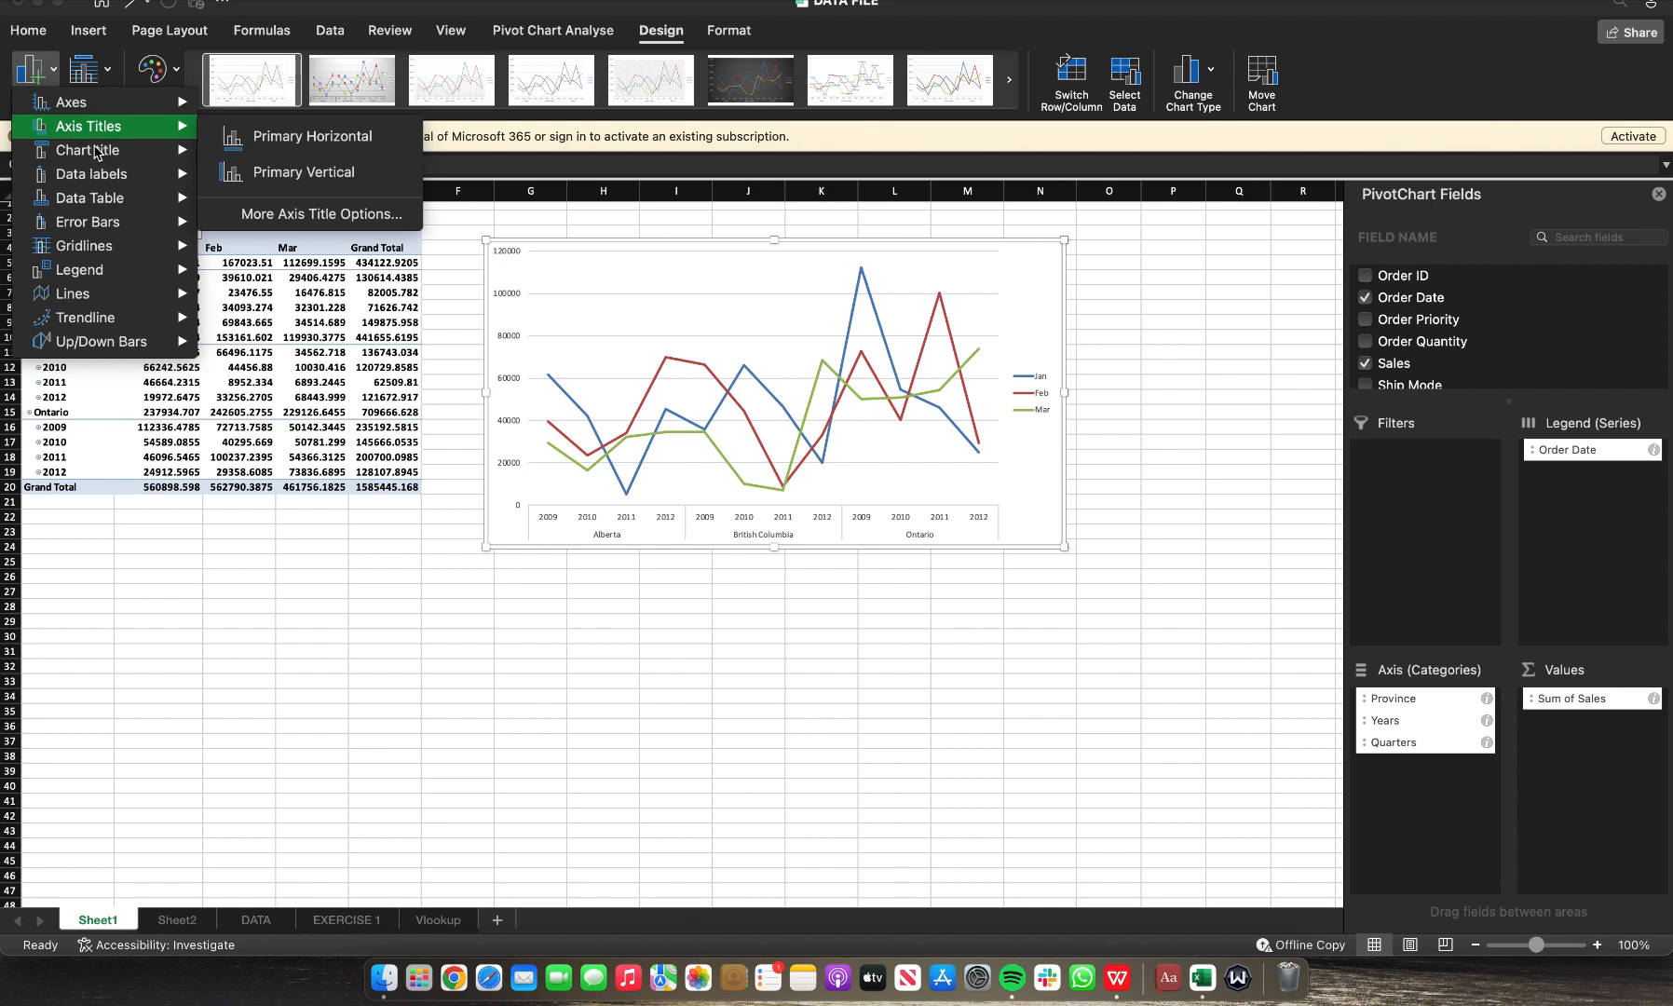
{"action": "mouse_move", "coordinate": [140, 156]}
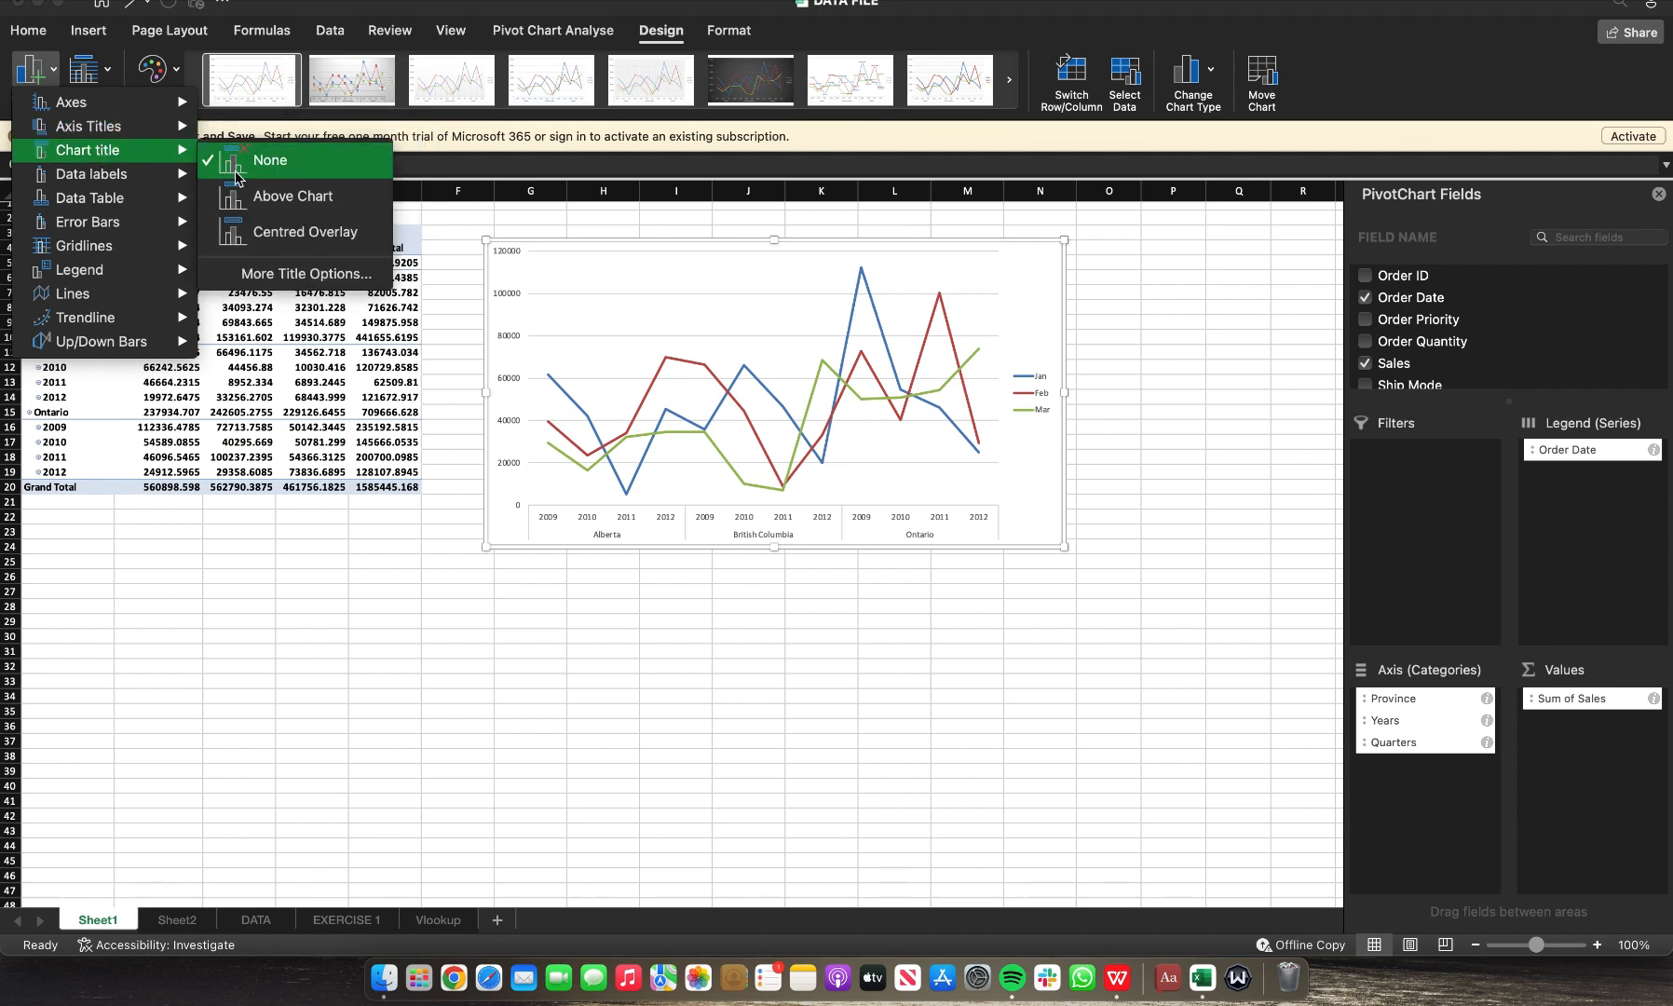
{"action": "left_click", "coordinate": [284, 198]}
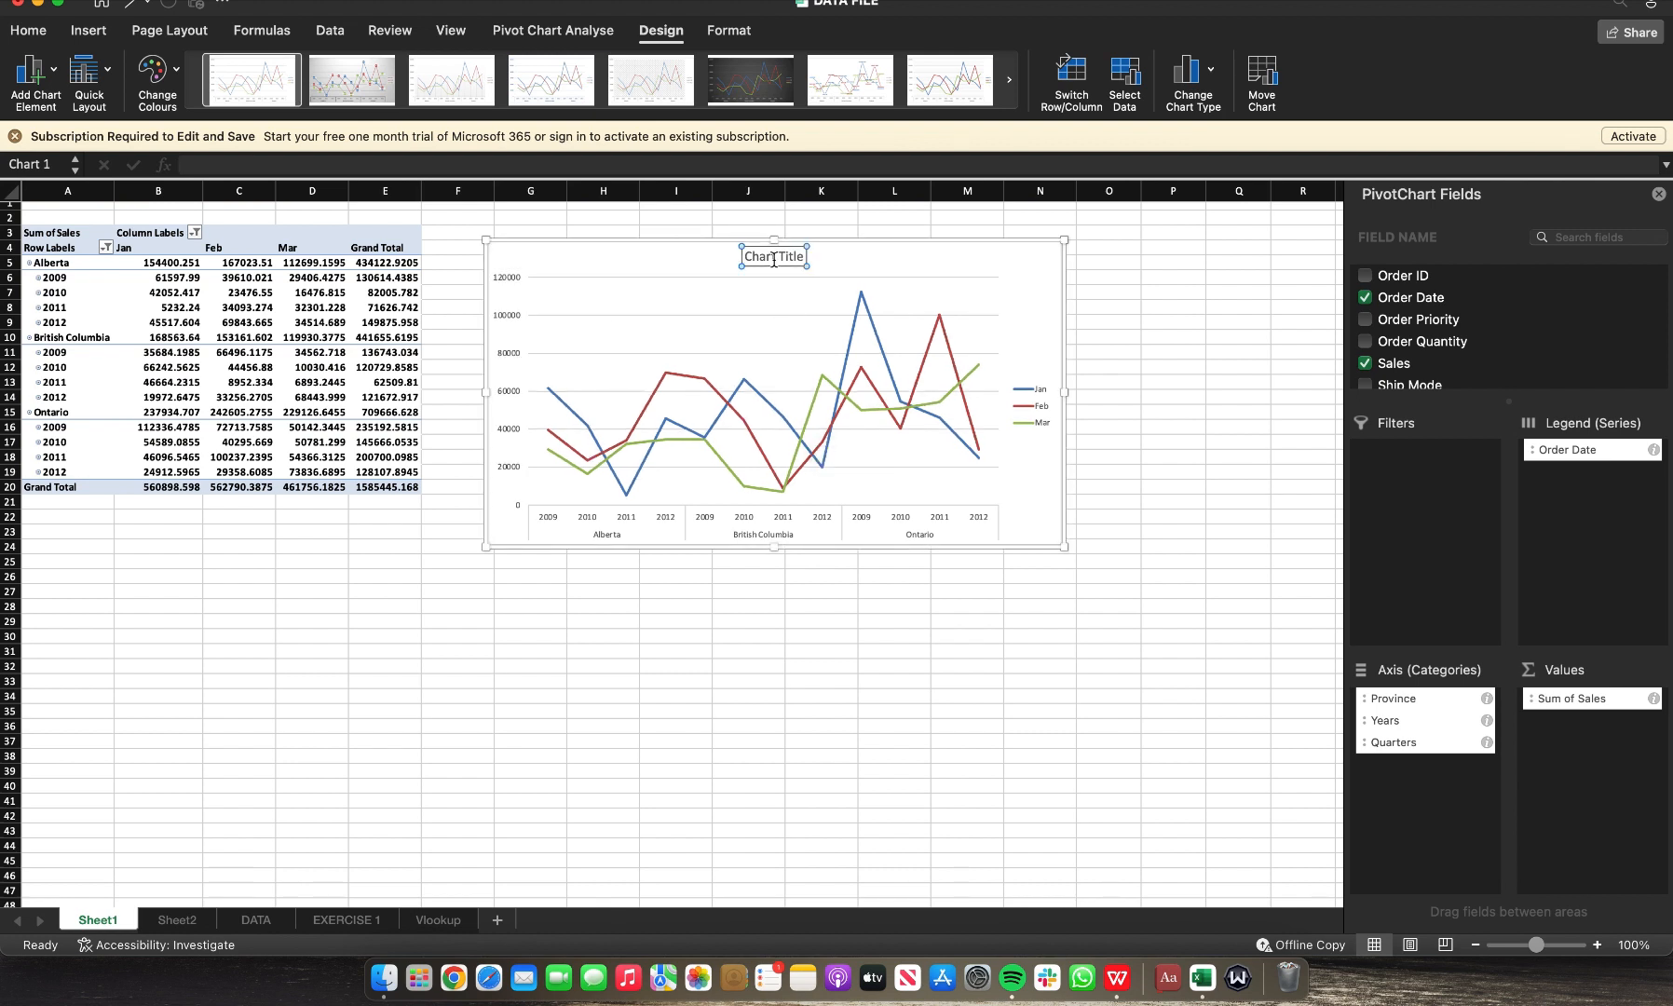
{"action": "triple_click", "coordinate": [774, 259]}
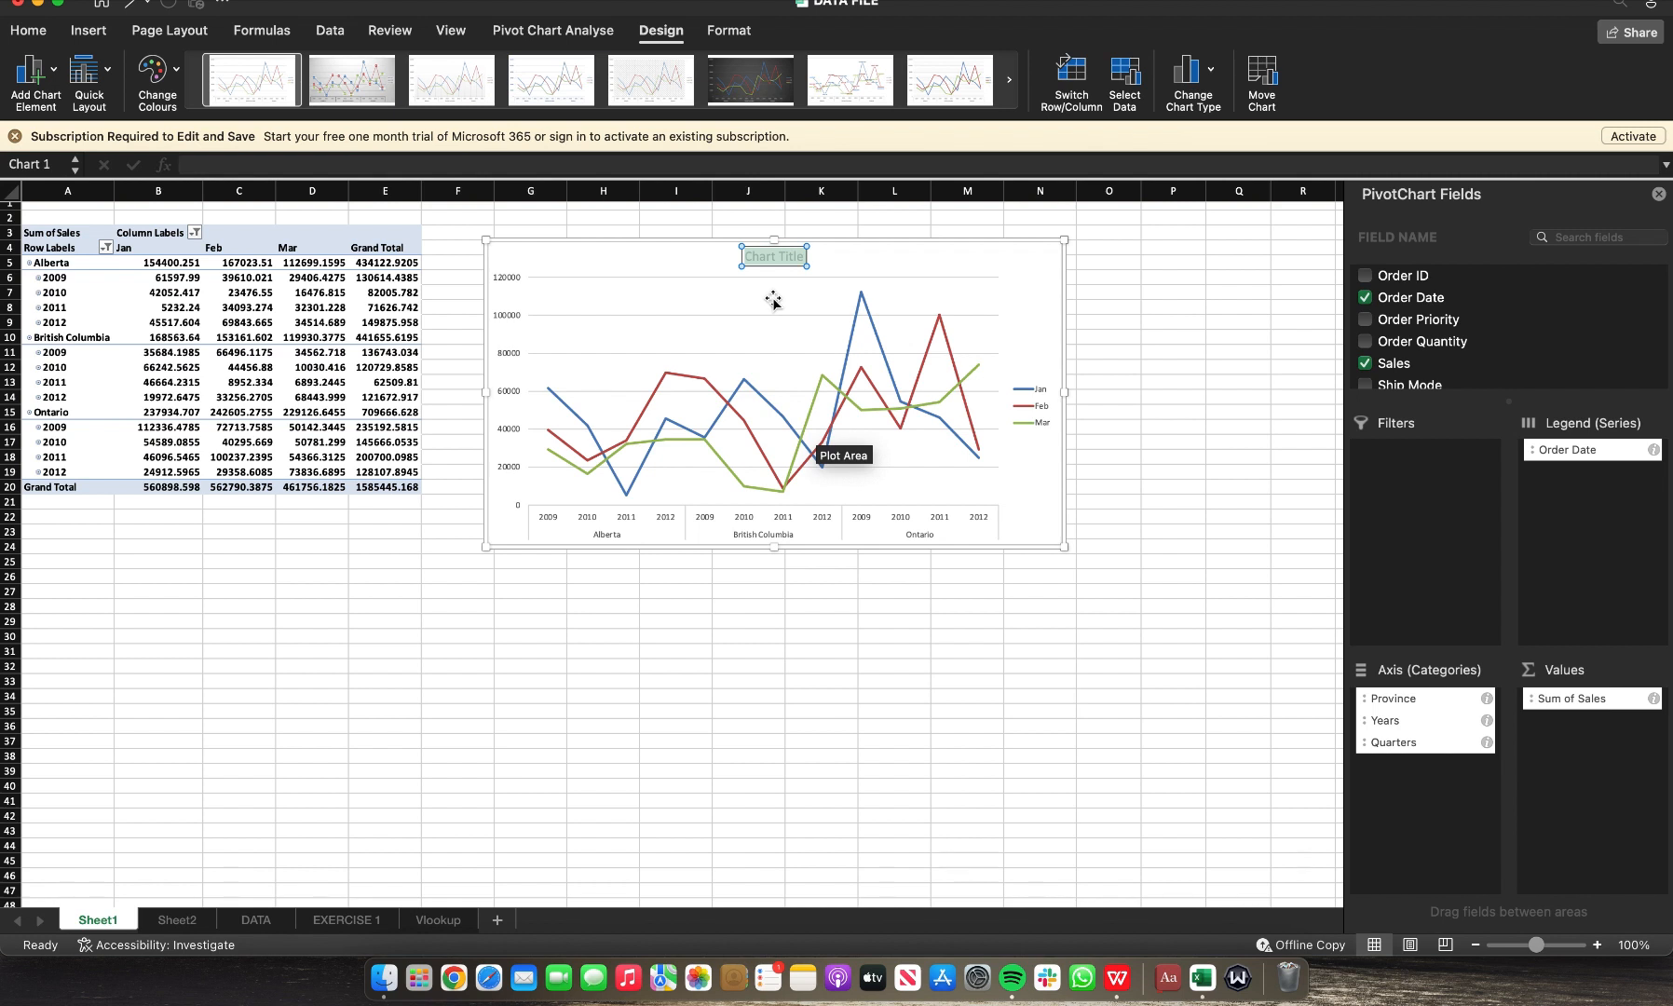
{"action": "type", "text": "S"}
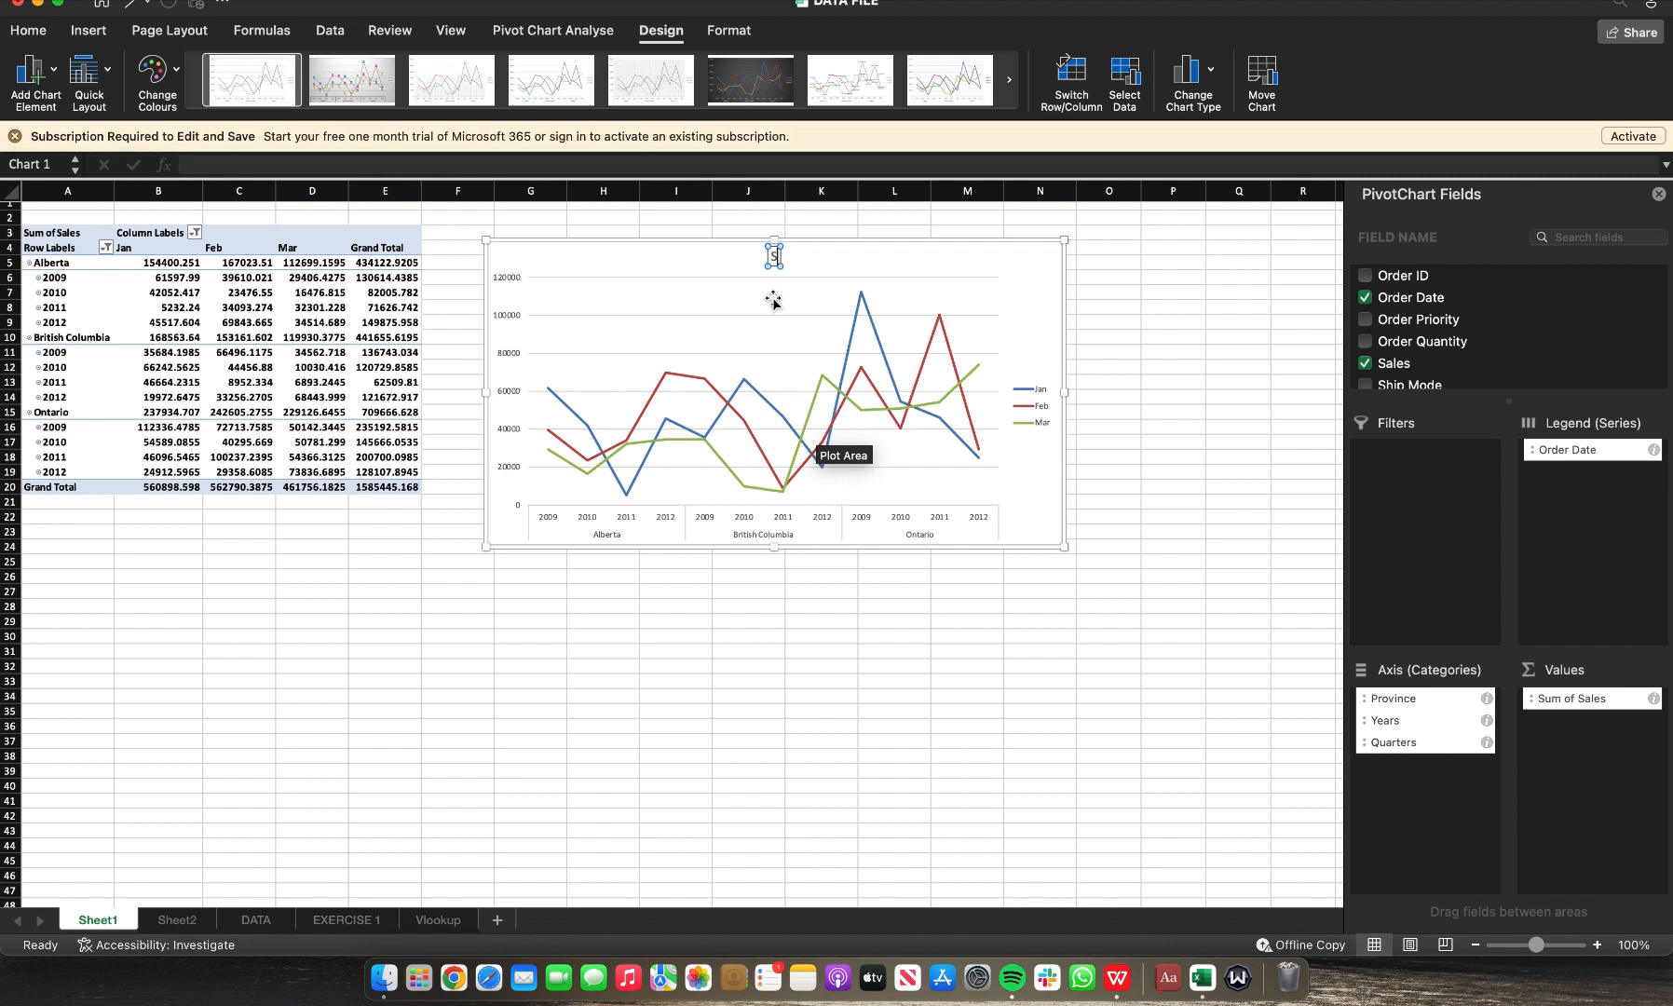
{"action": "key", "text": "BackSpace"}
{"action": "type", "text": "Q1 SALES"}
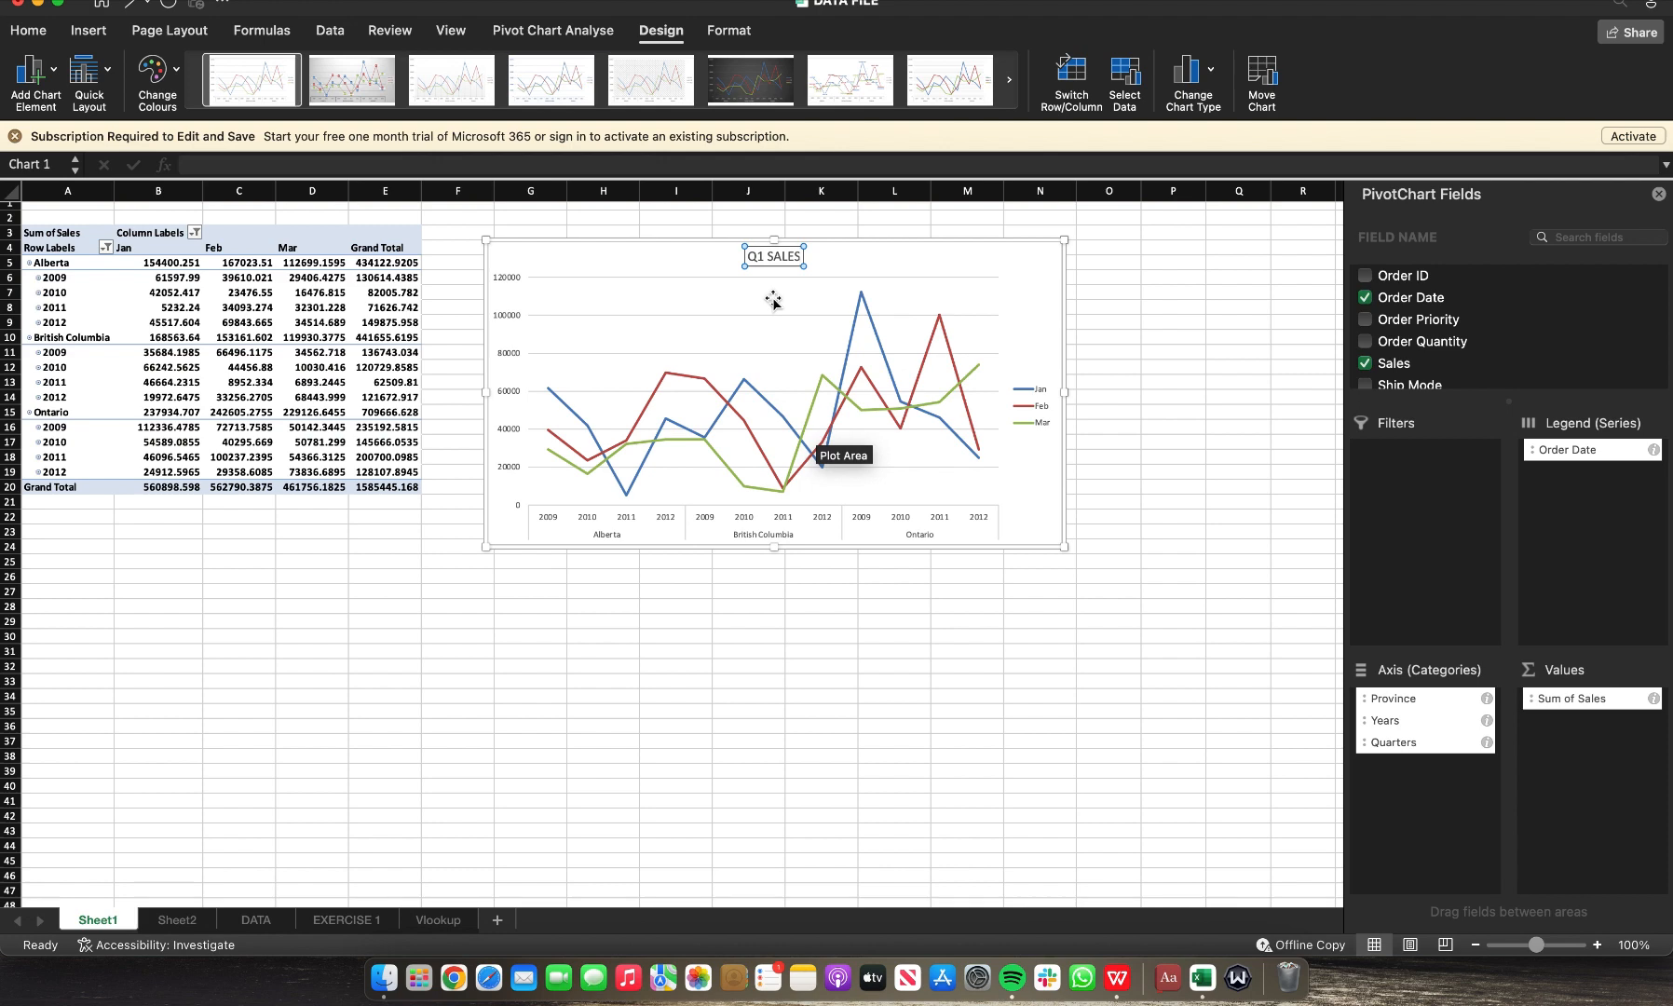
{"action": "left_click", "coordinate": [1176, 247]}
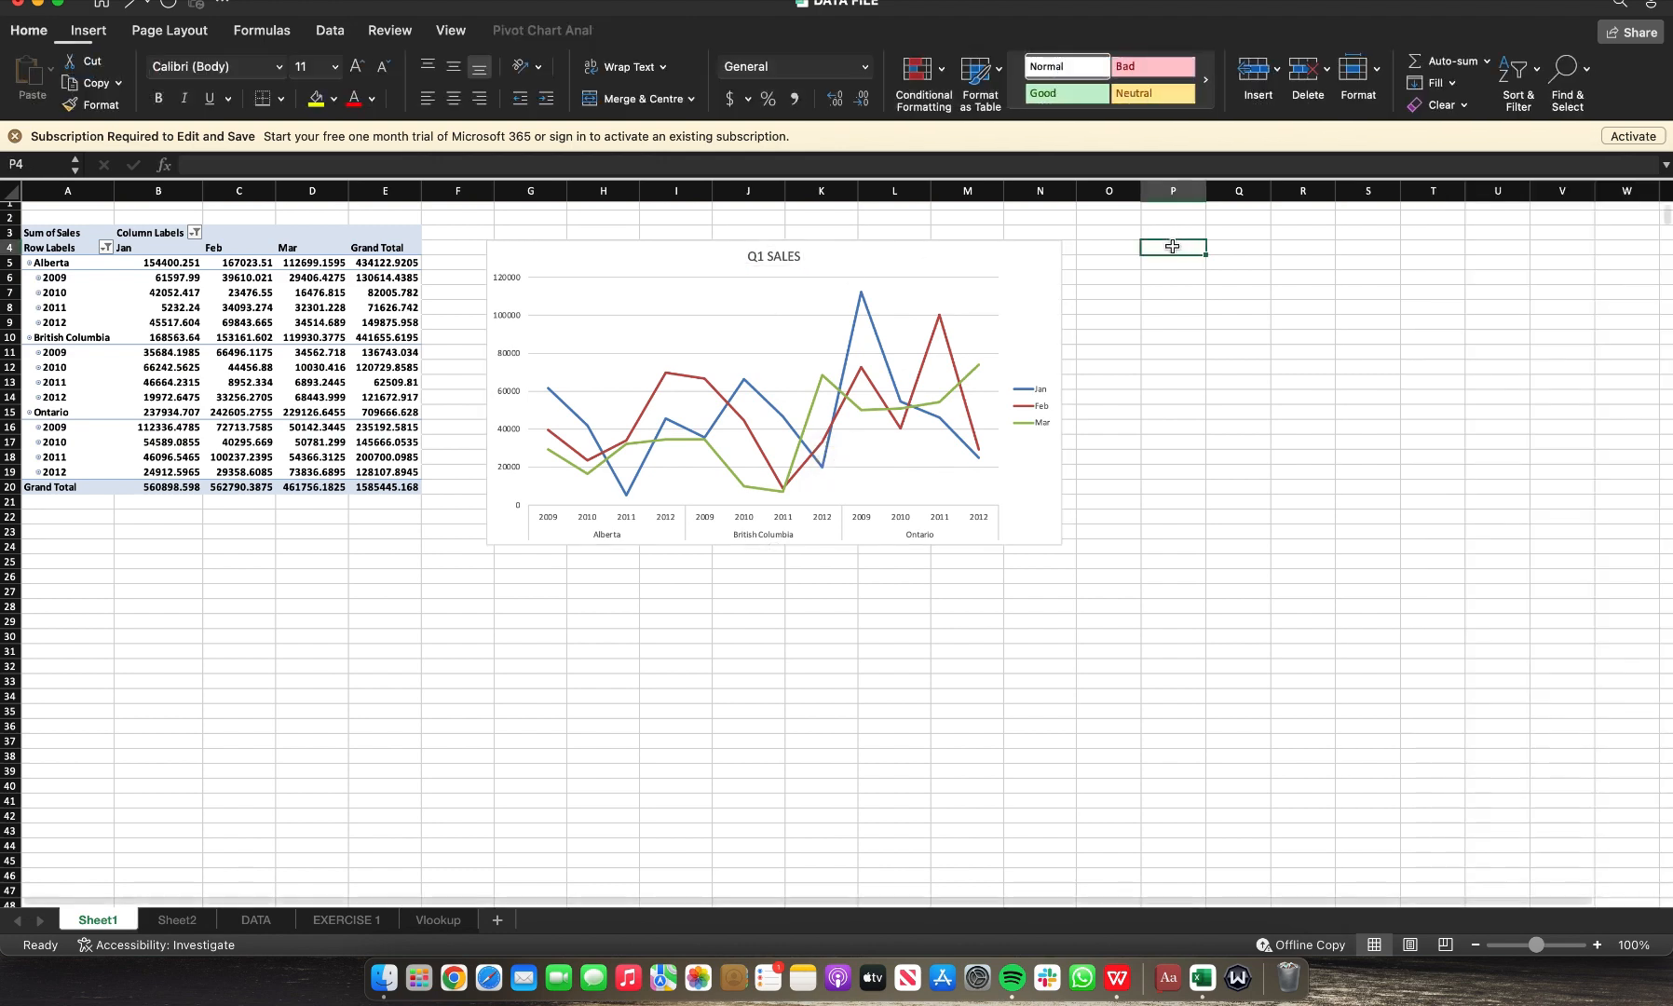
Step: Move the titled pivot chart onto Sheet2 by pasting a copy there and deleting the original
{"action": "left_click", "coordinate": [977, 252]}
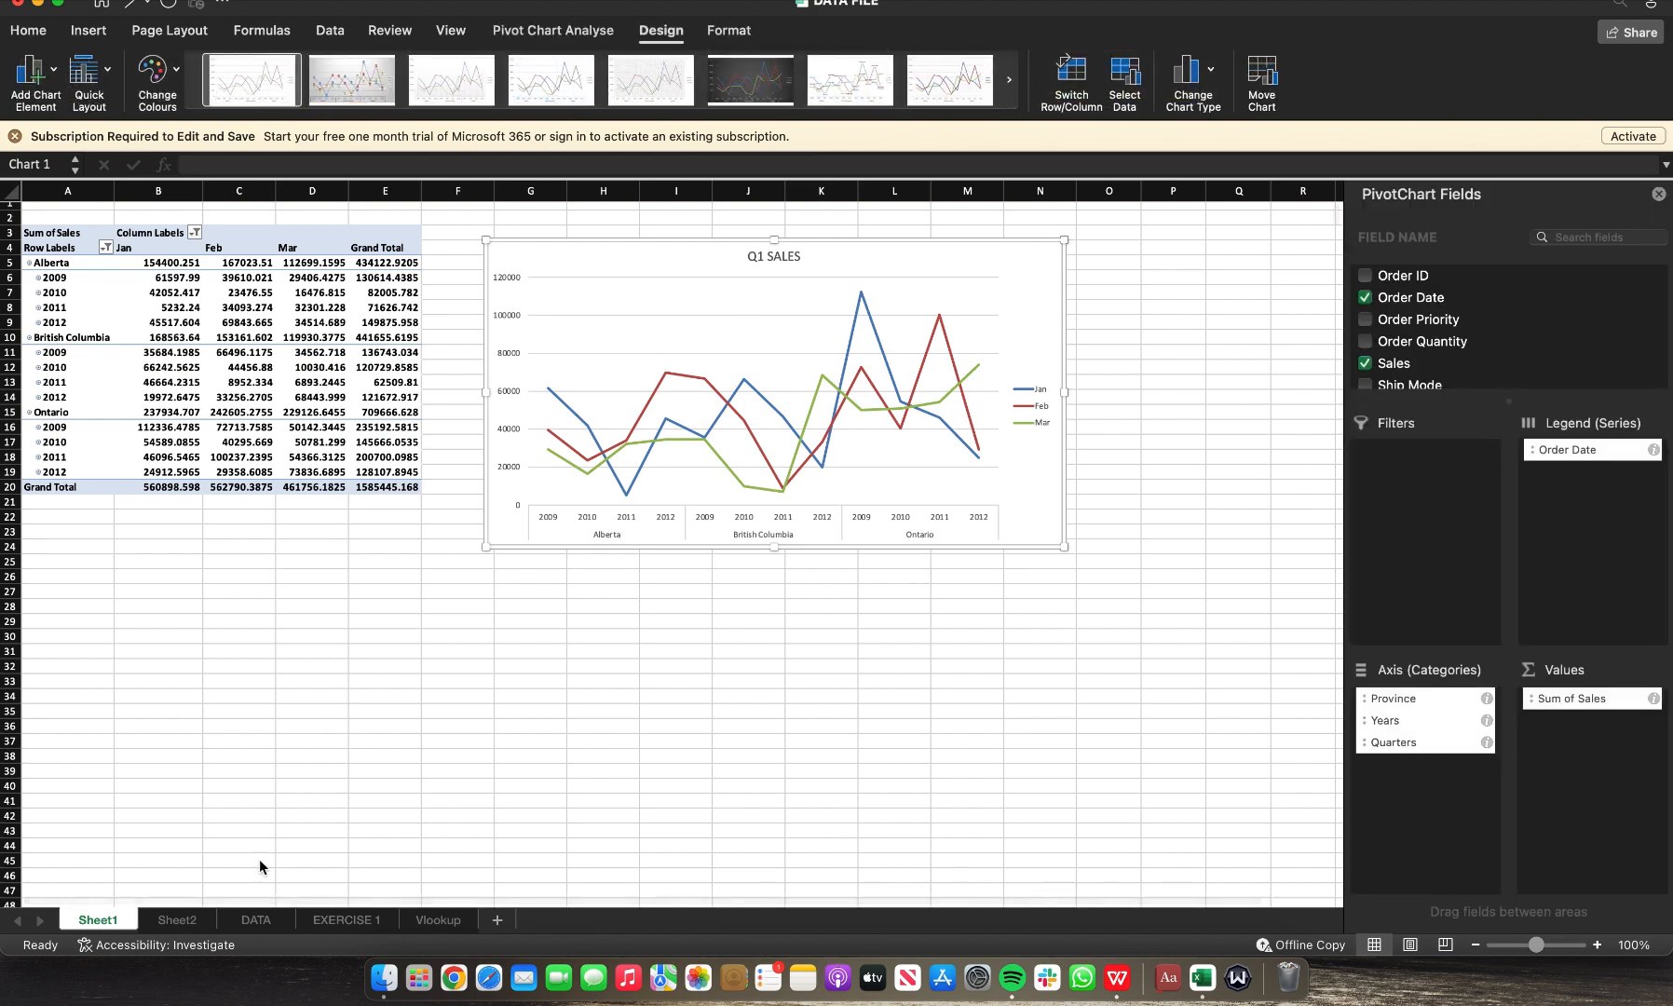
{"action": "left_click", "coordinate": [160, 921]}
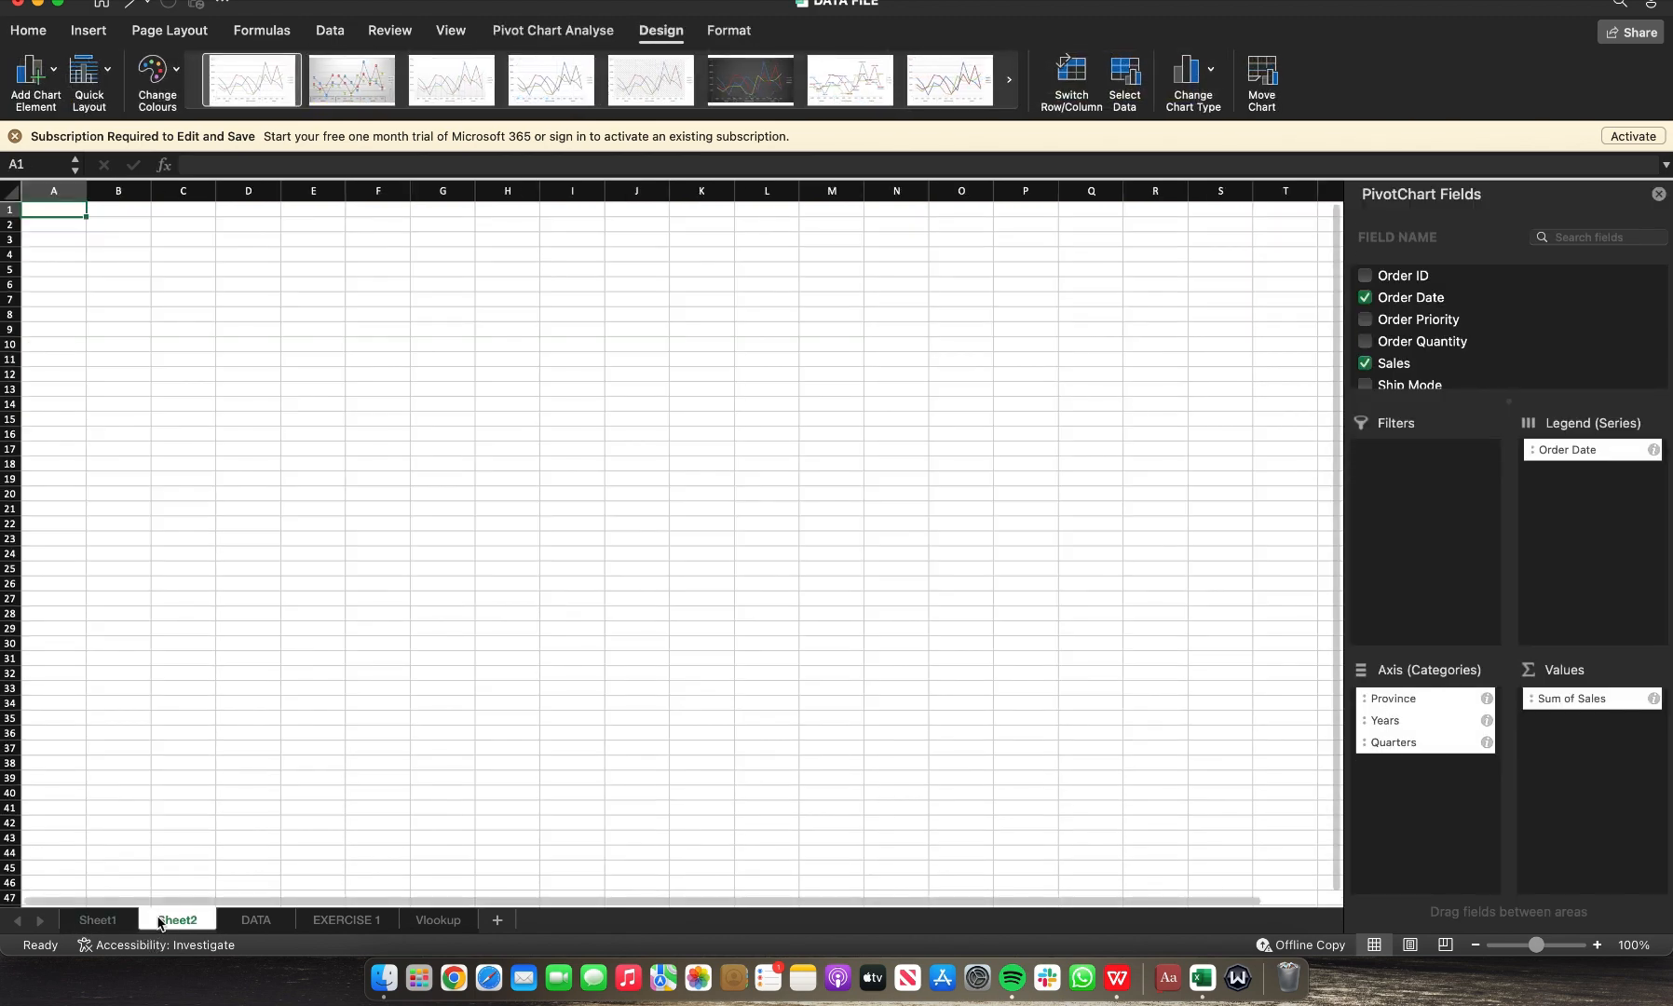
{"action": "key", "text": "super+v"}
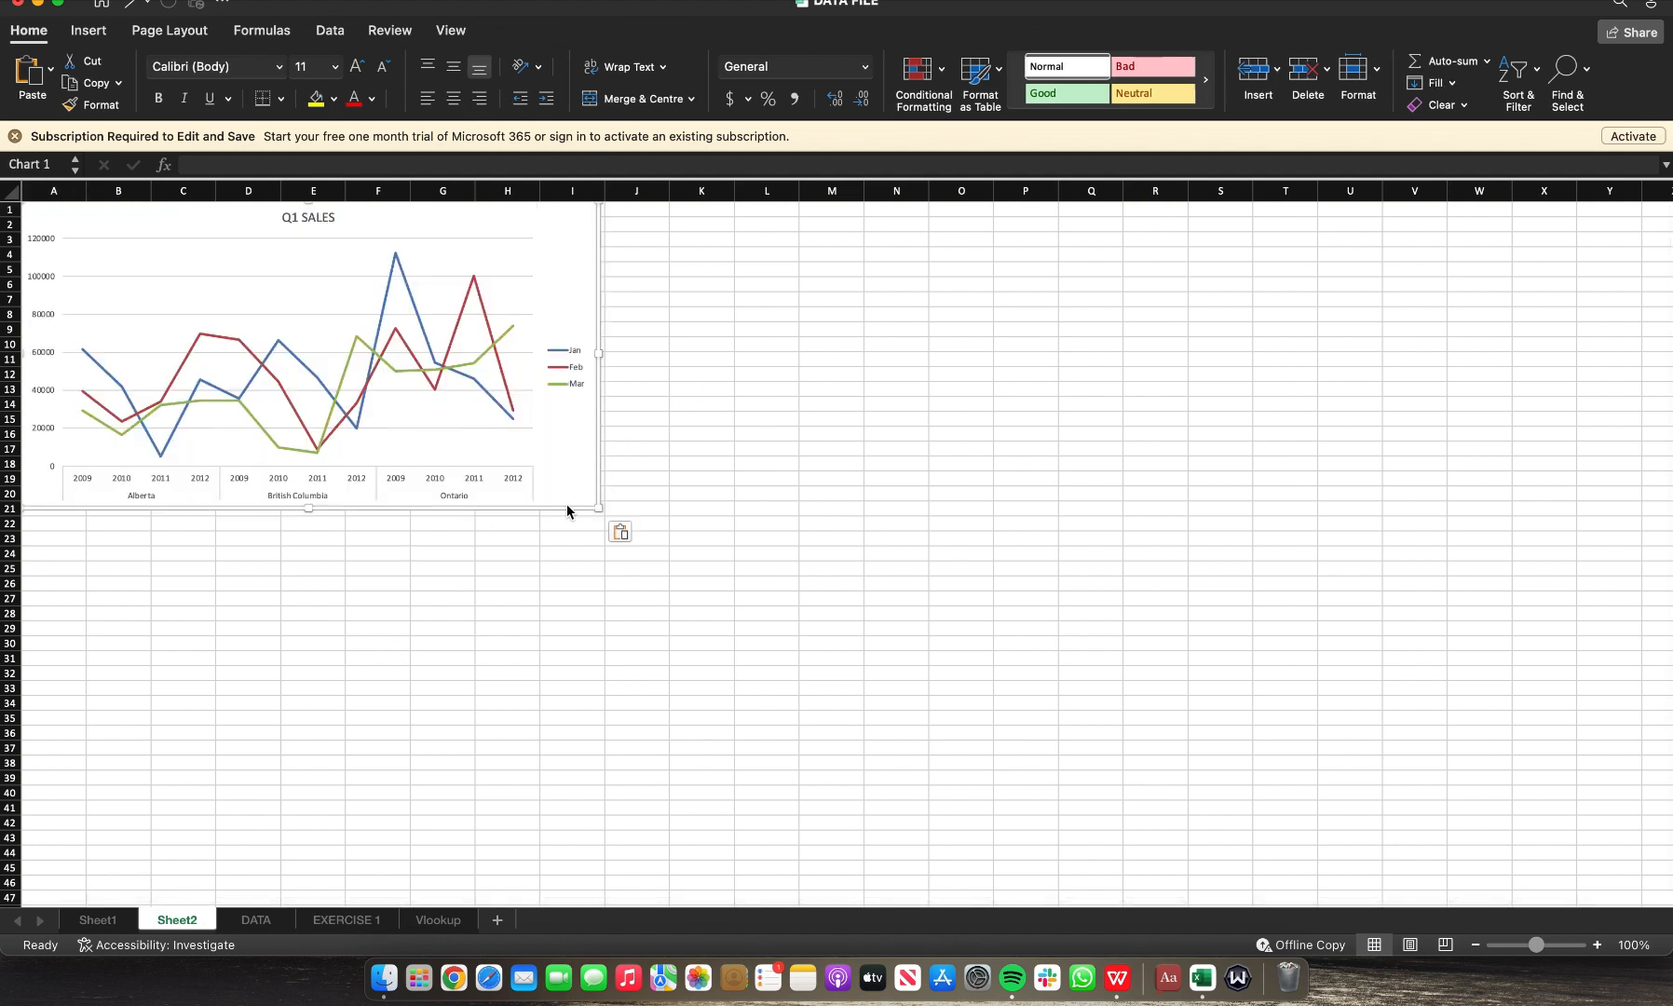
{"action": "left_click_drag", "start_coordinate": [561, 506], "coordinate": [589, 514]}
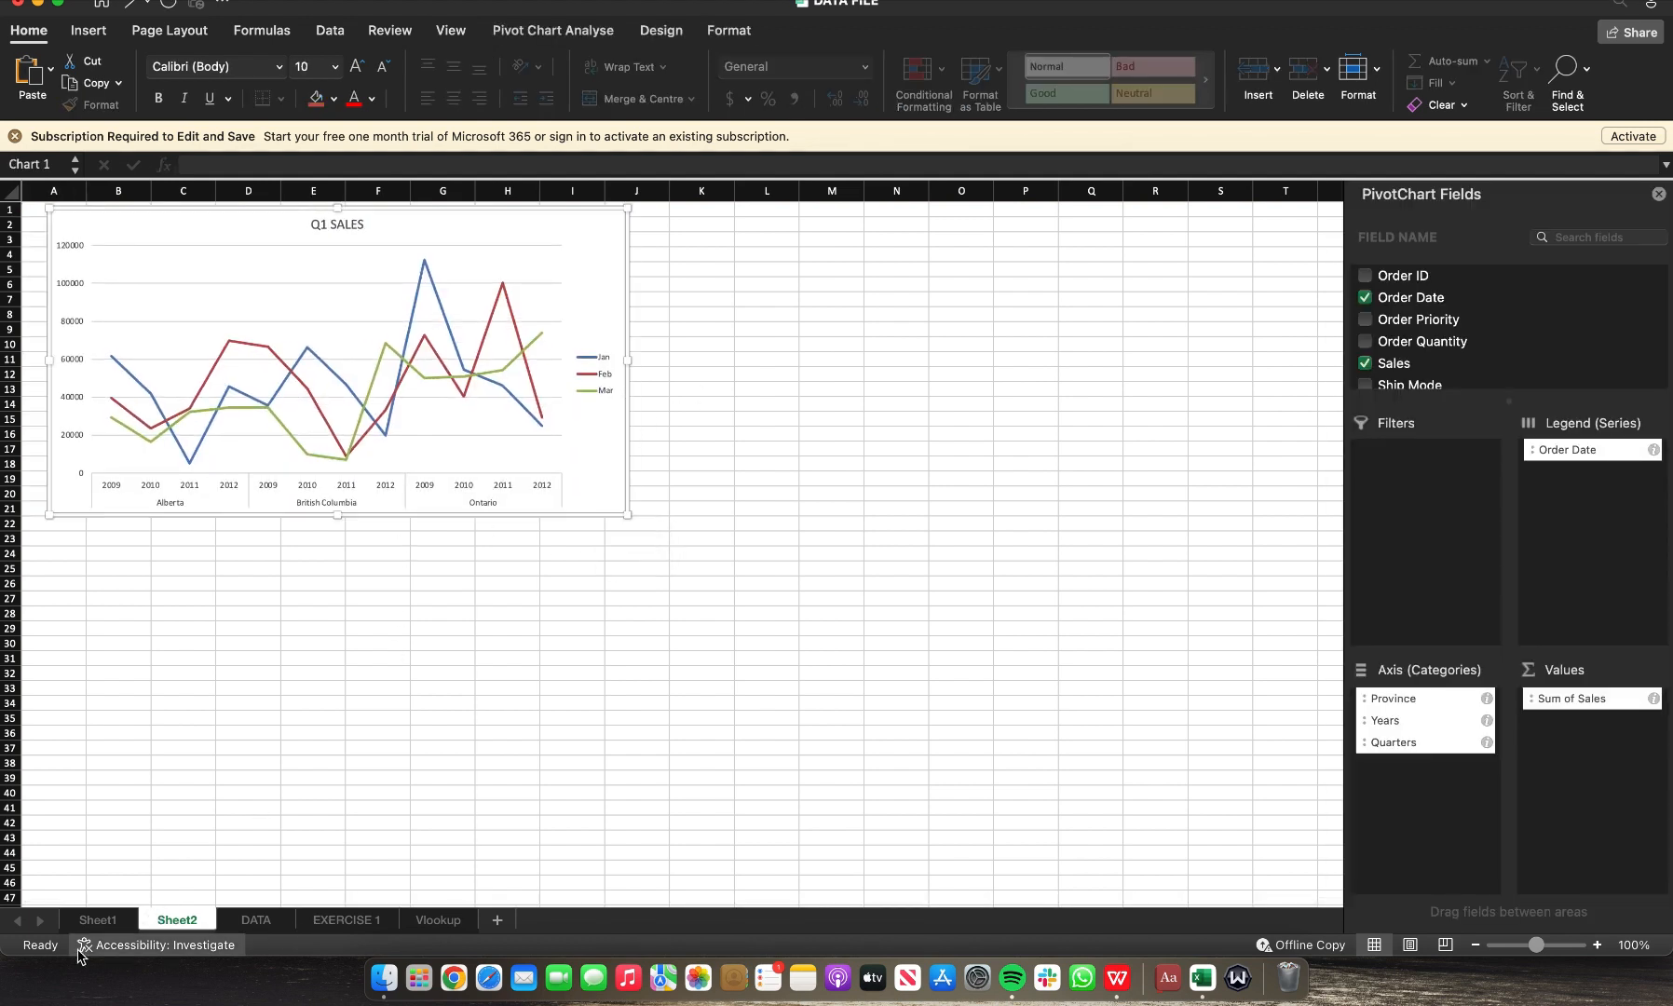
{"action": "key", "text": "ctrl+Page_Up"}
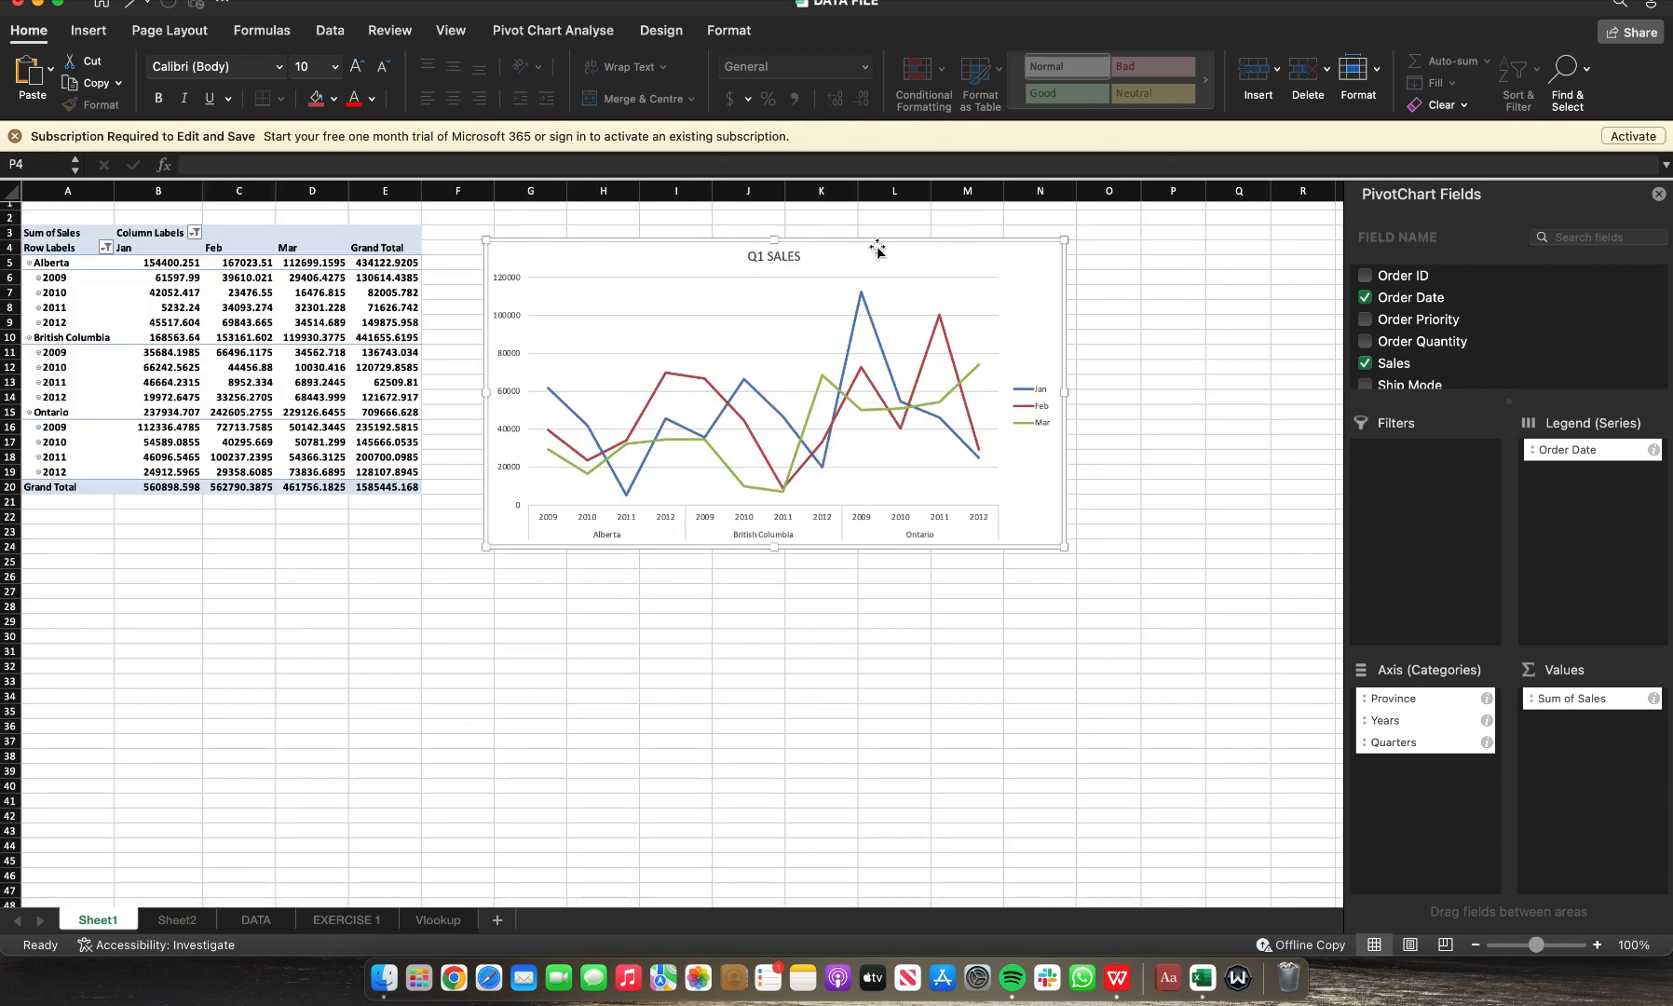
{"action": "key", "text": "Delete"}
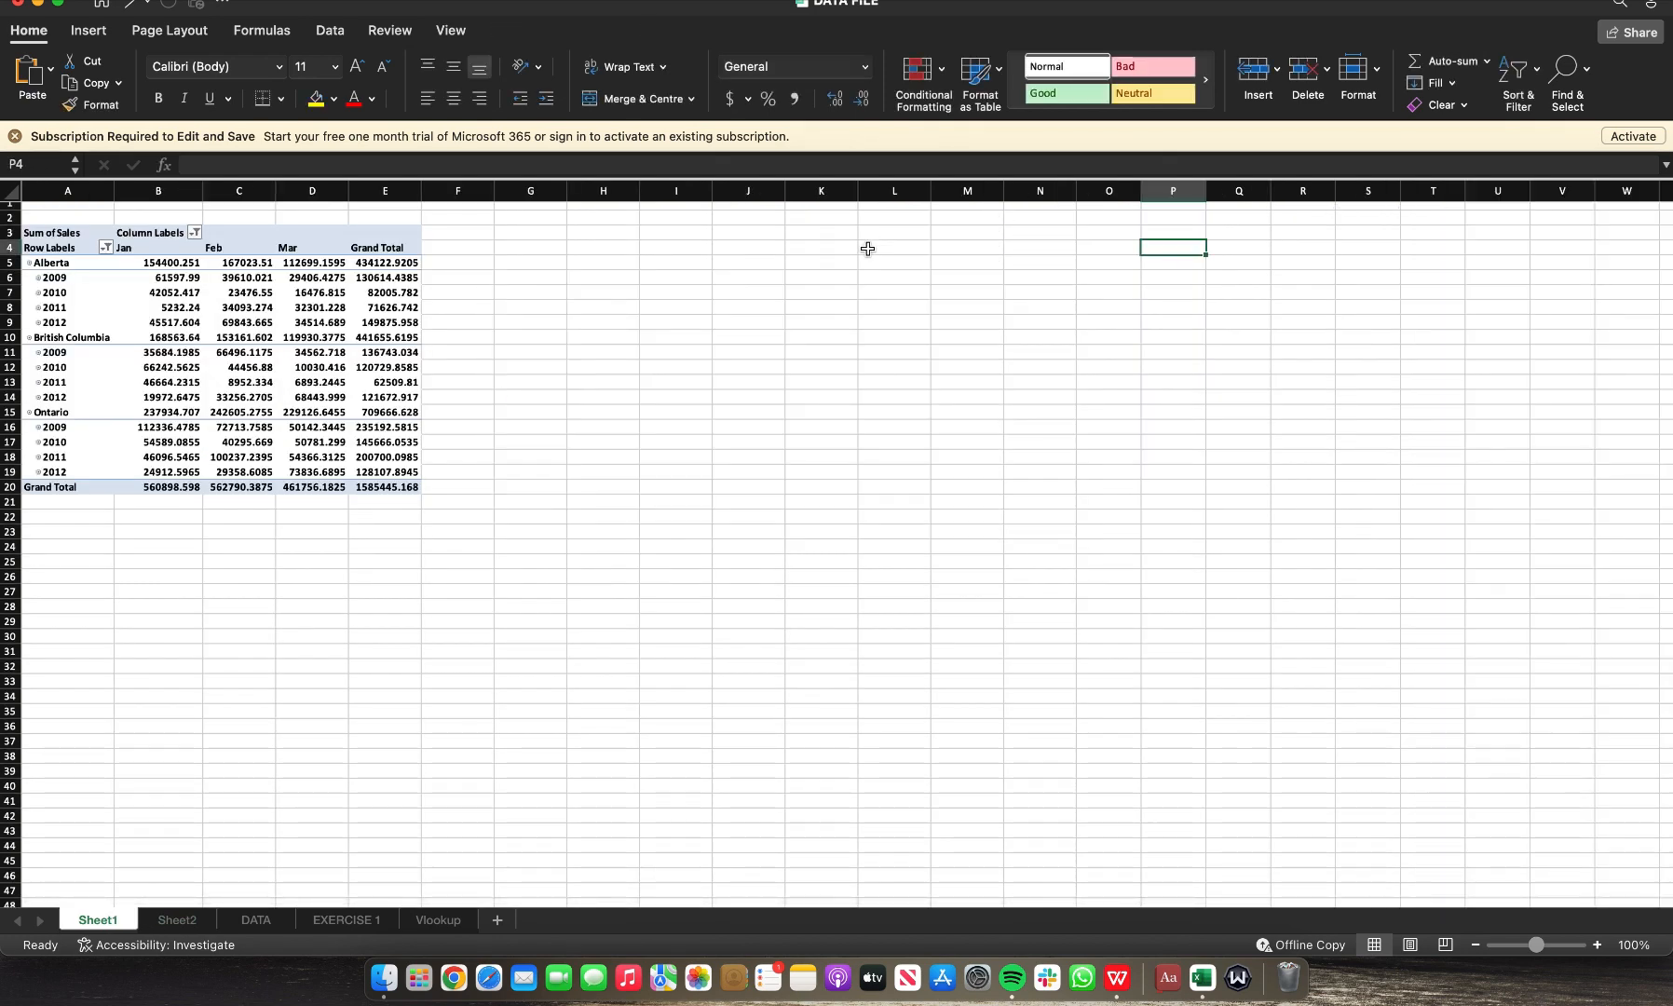
Step: Review the pasted chart on Sheet2 and return to the pivot table sheet
{"action": "left_click", "coordinate": [175, 920]}
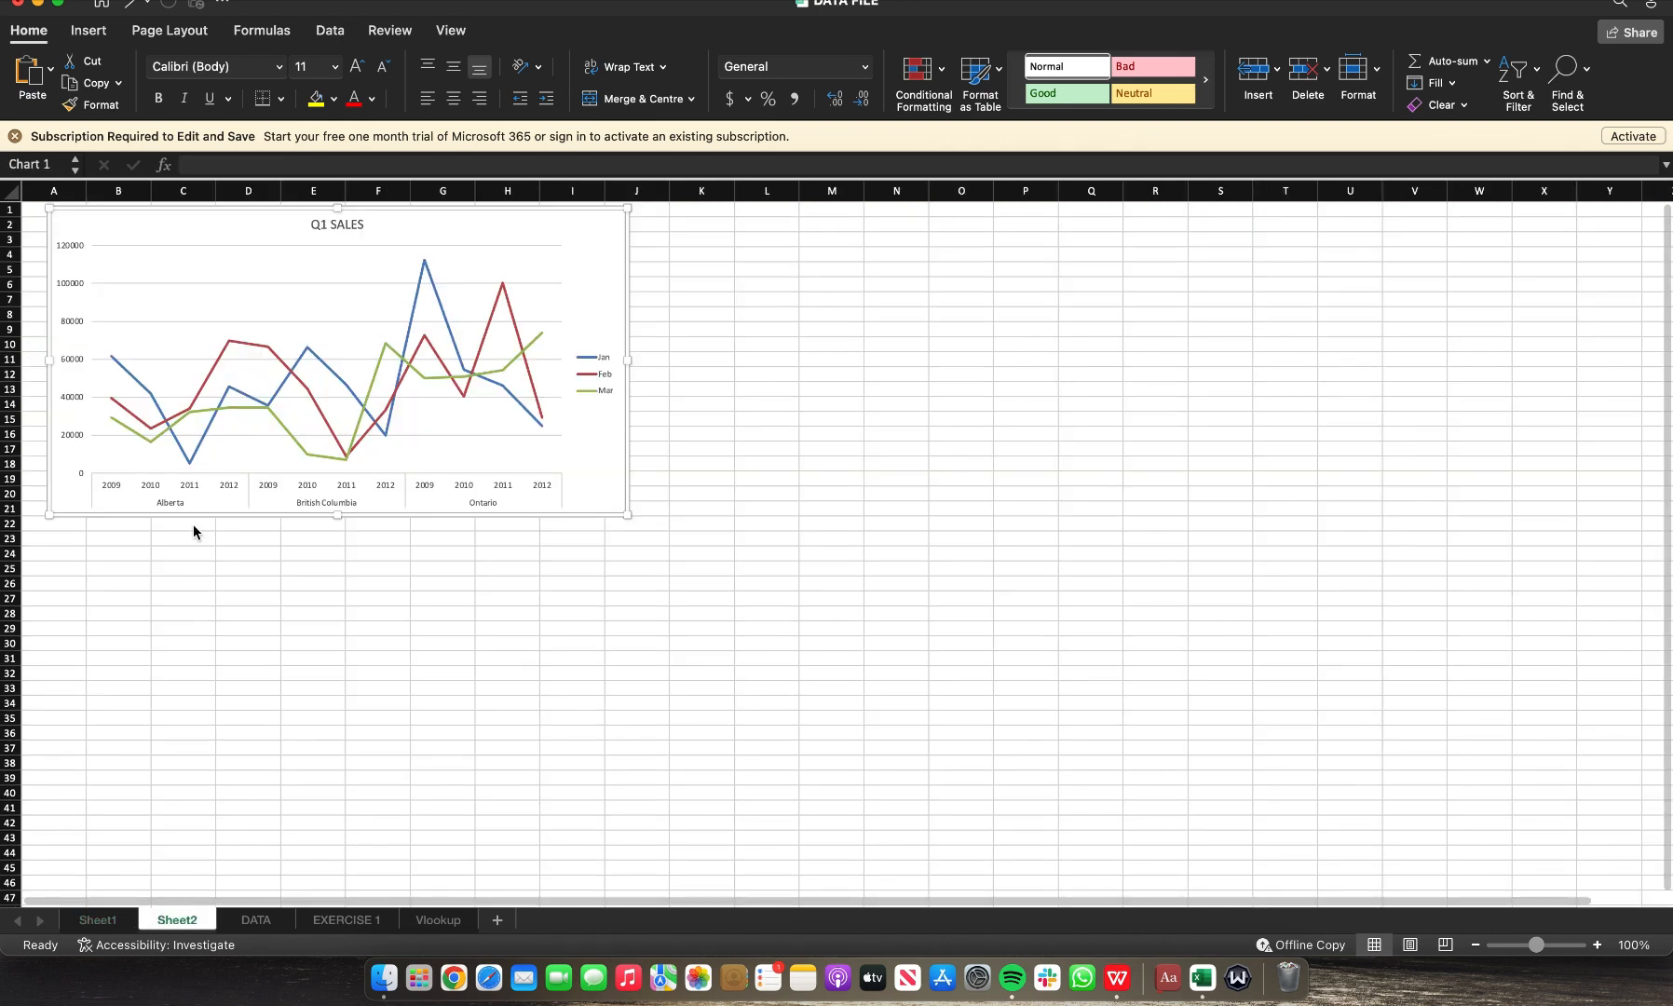
{"action": "left_click", "coordinate": [316, 300]}
{"action": "left_click", "coordinate": [98, 920]}
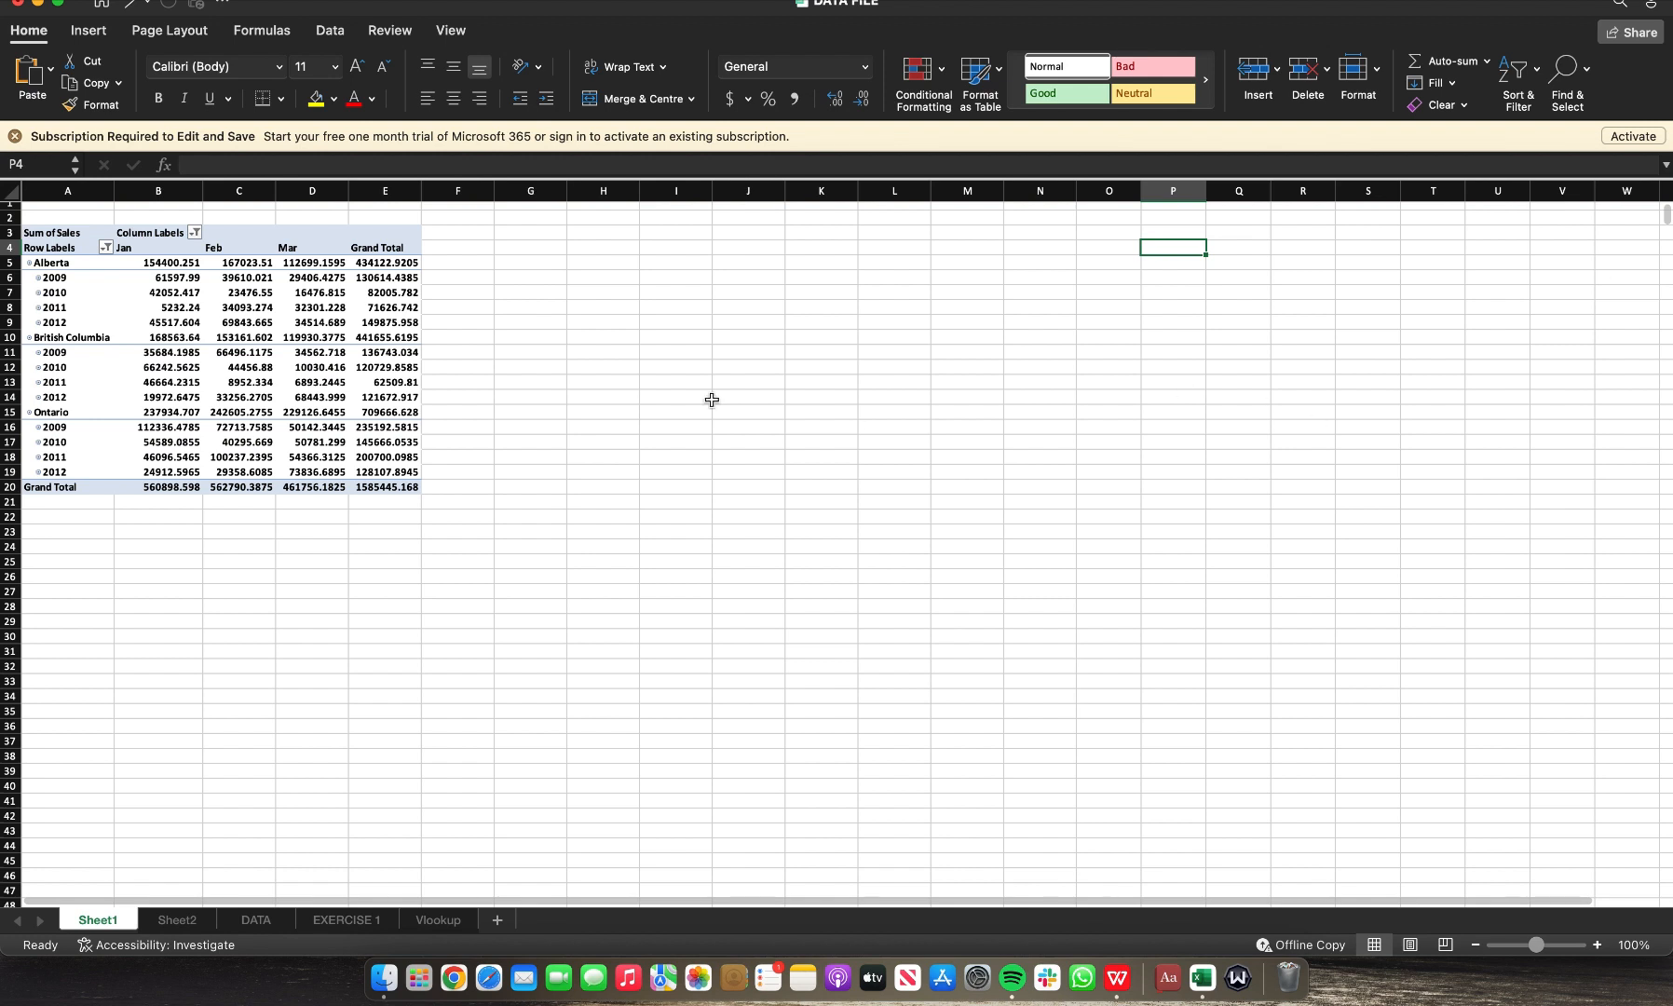
Step: Change the Order Date month filter to show only Apr, May and Jun
{"action": "left_click", "coordinate": [239, 240]}
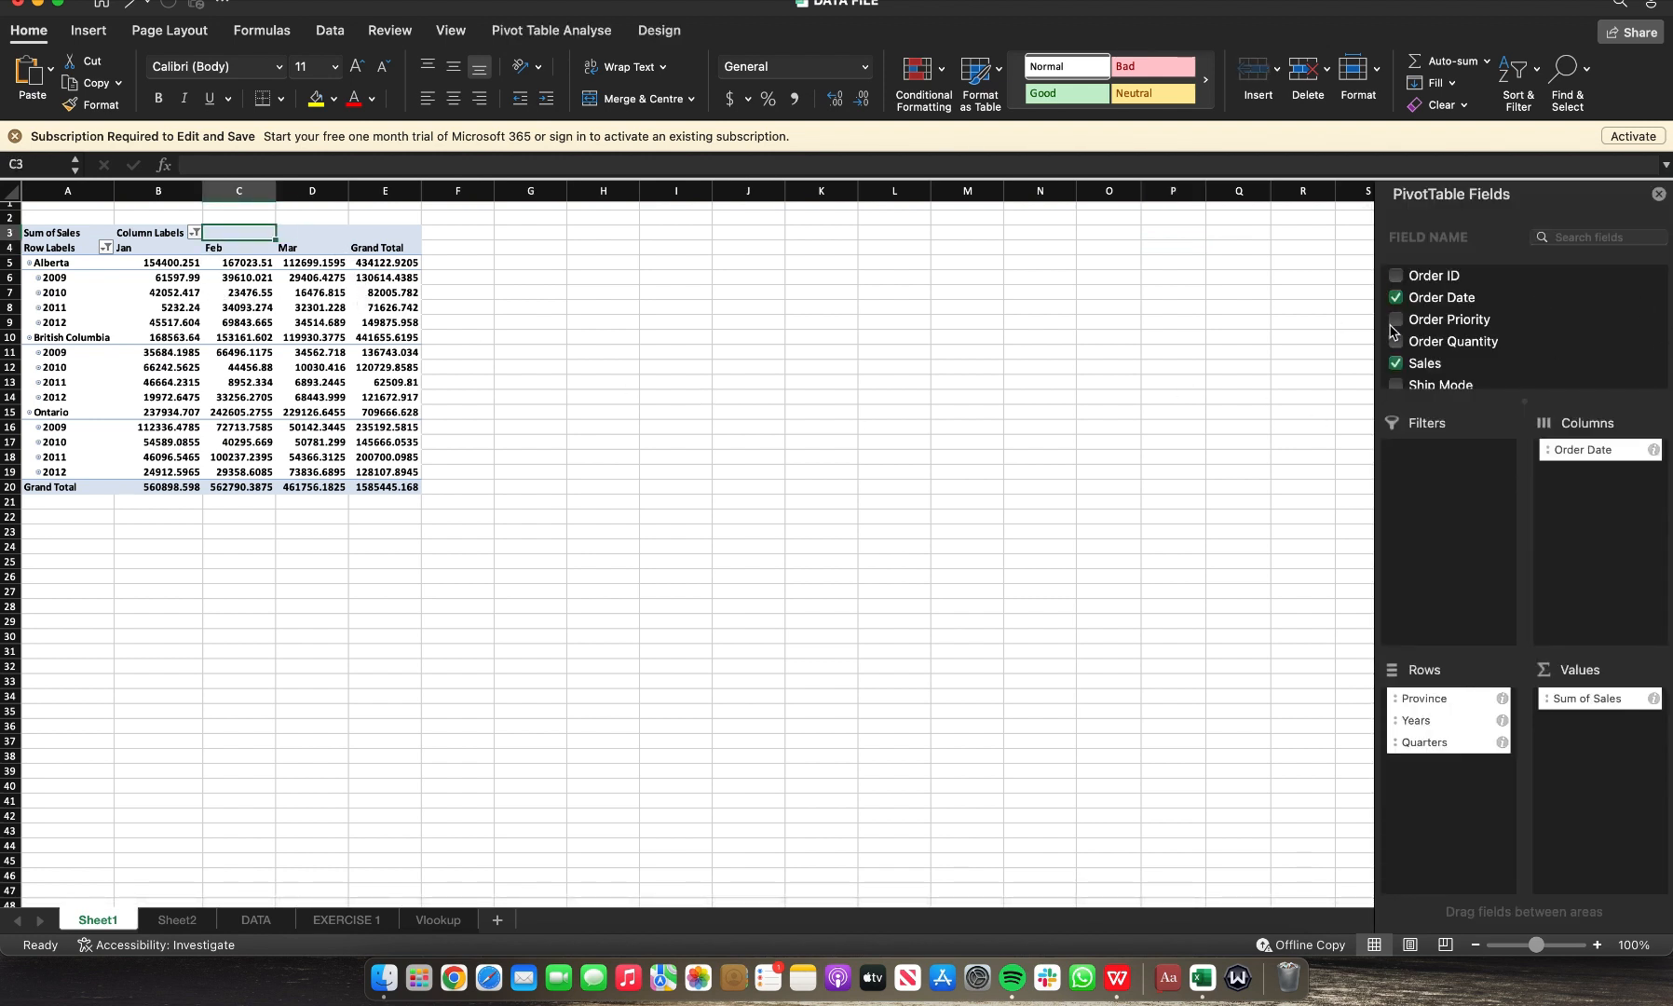
{"action": "scroll", "coordinate": [1457, 333], "scroll_direction": "down", "scroll_amount": 2}
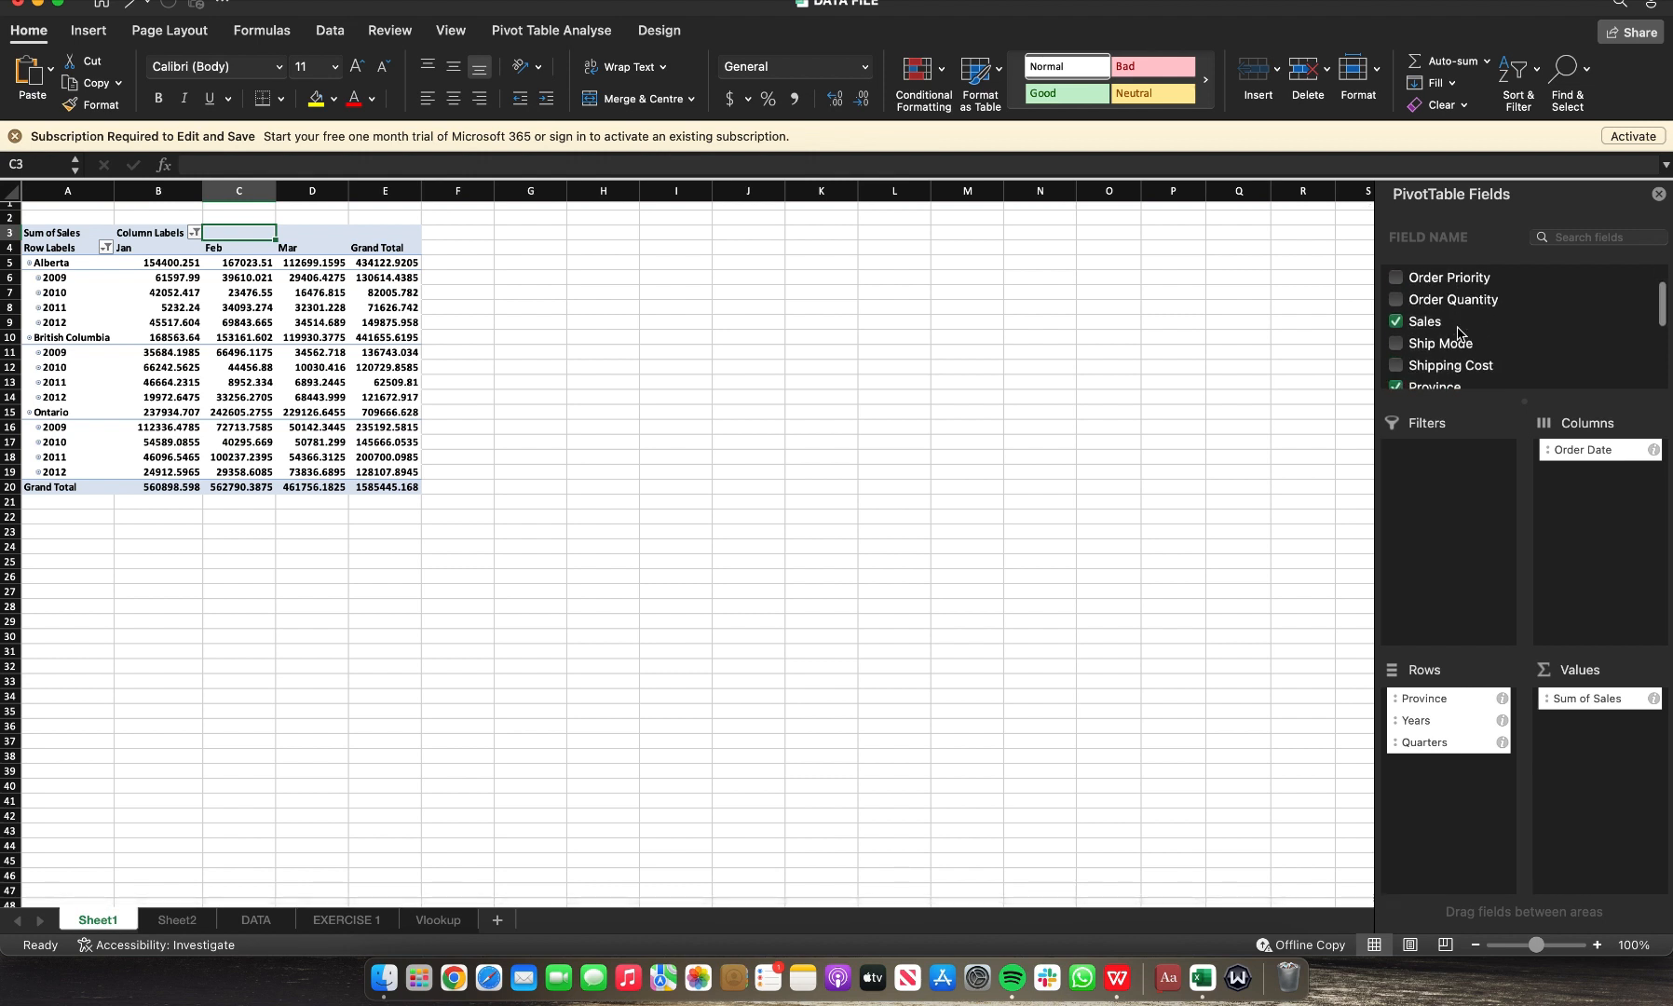
{"action": "scroll", "coordinate": [1460, 336], "scroll_direction": "up", "scroll_amount": 2}
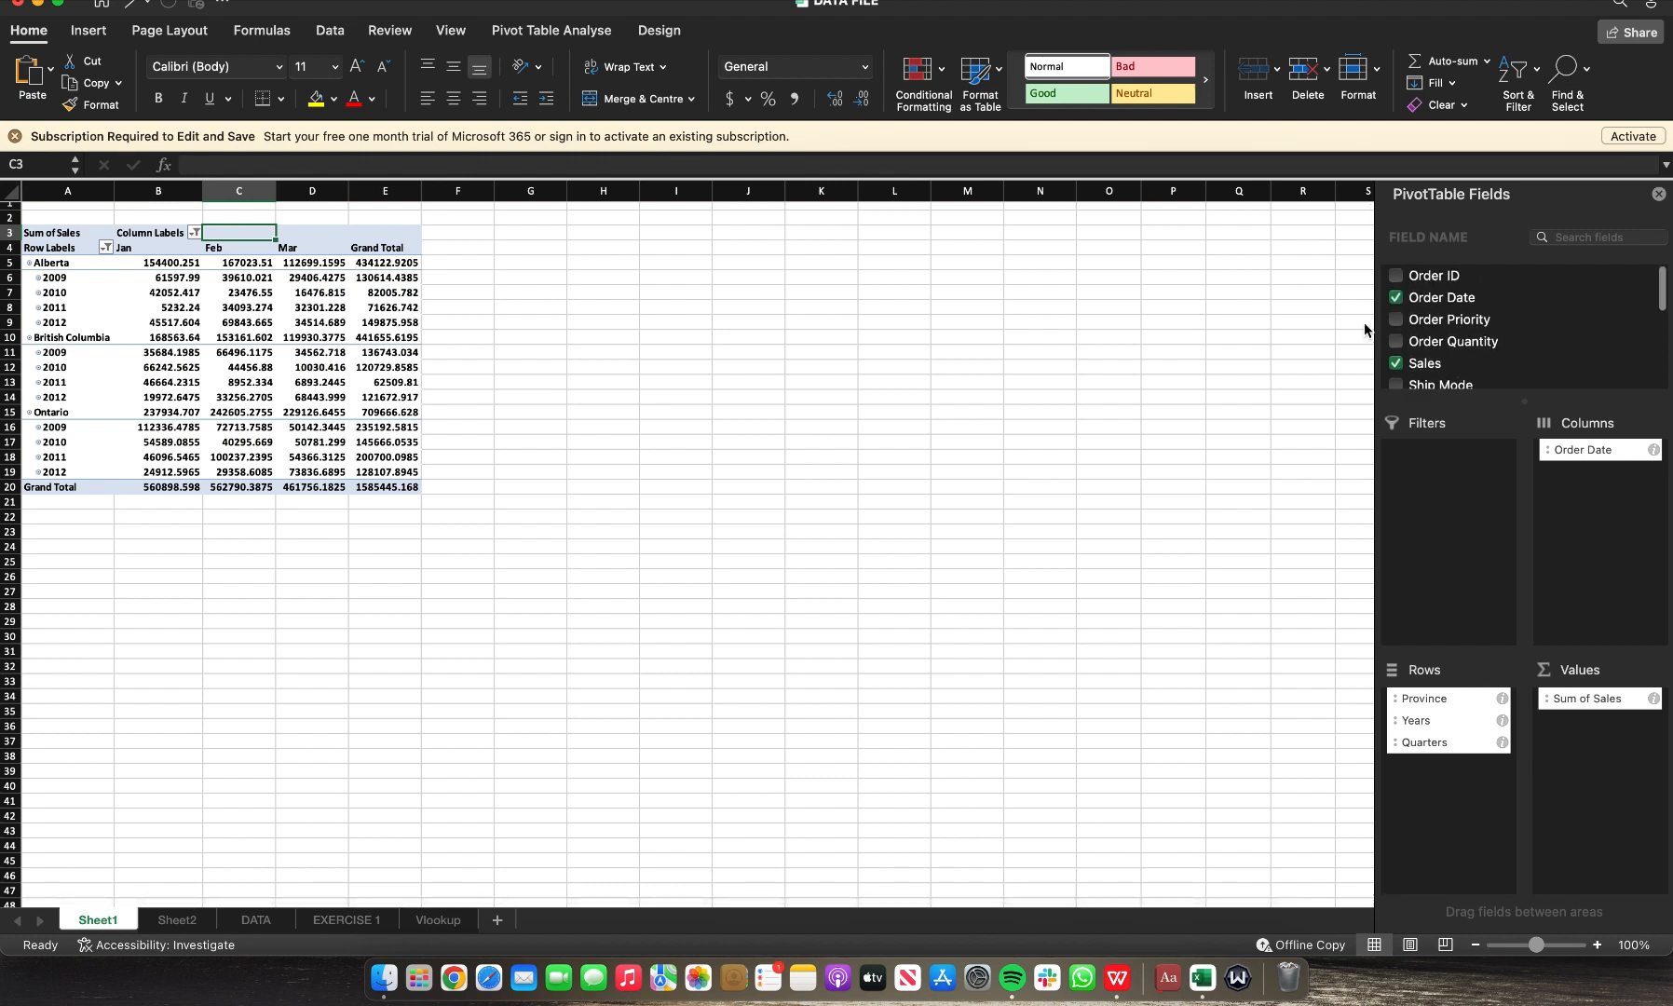
{"action": "left_click", "coordinate": [195, 233]}
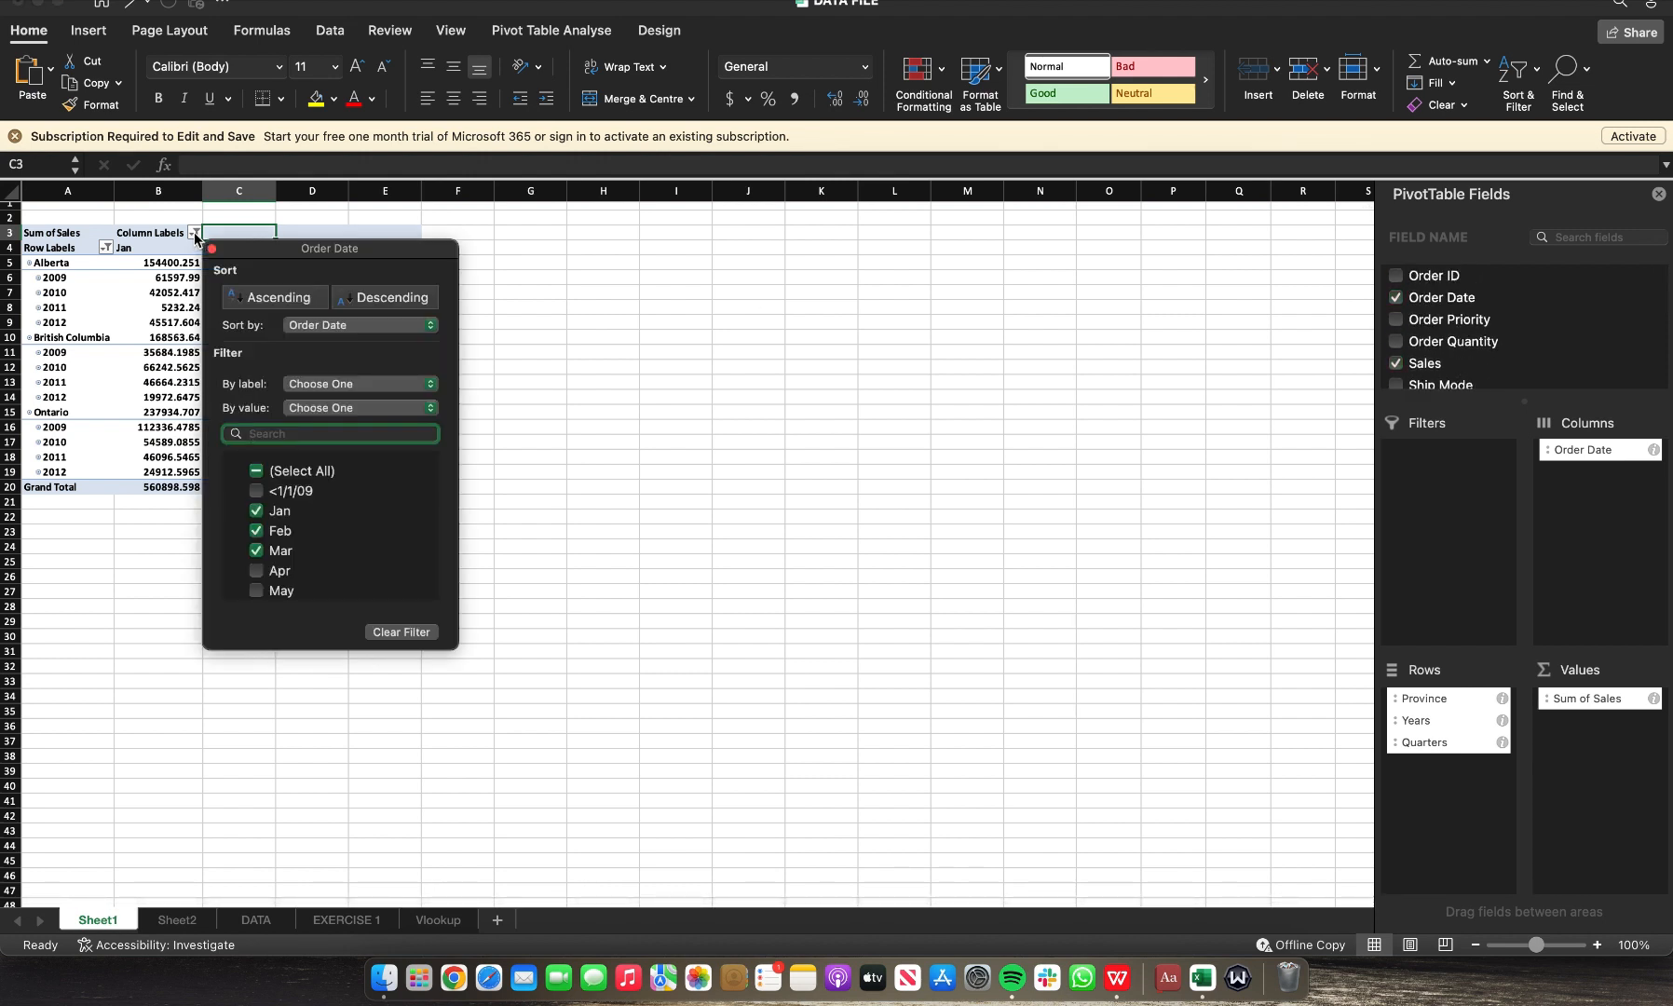
{"action": "left_click", "coordinate": [258, 519]}
{"action": "left_click", "coordinate": [257, 533]}
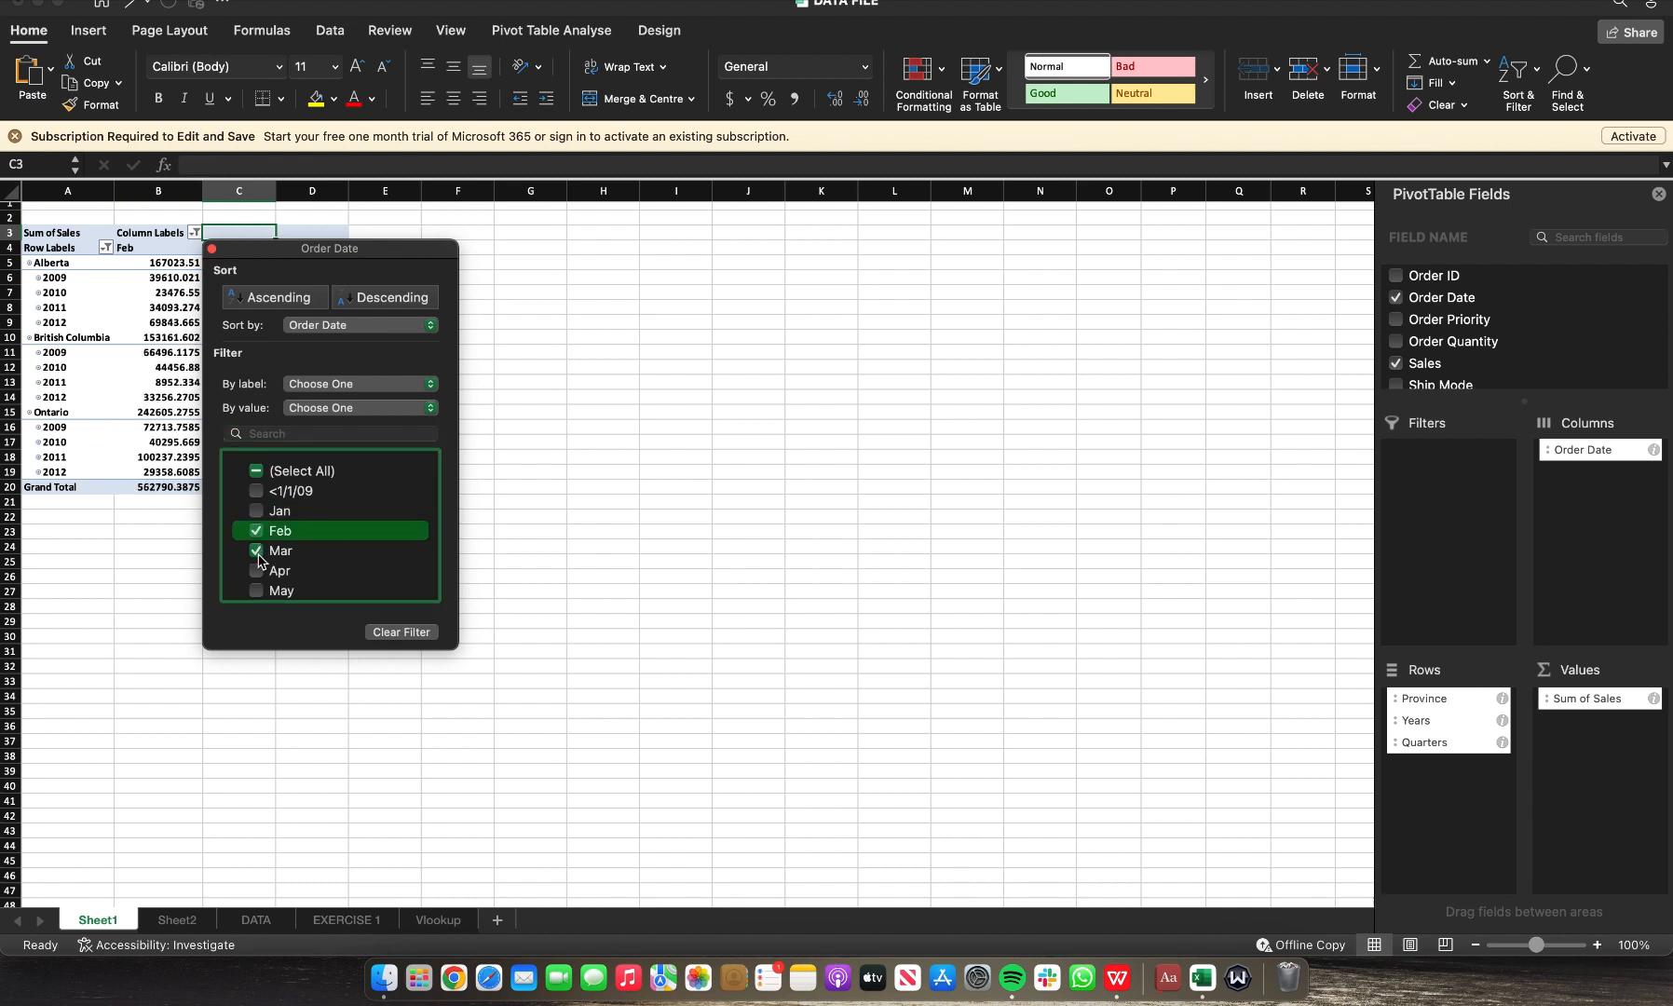
{"action": "left_click", "coordinate": [257, 552]}
{"action": "left_click", "coordinate": [352, 553]}
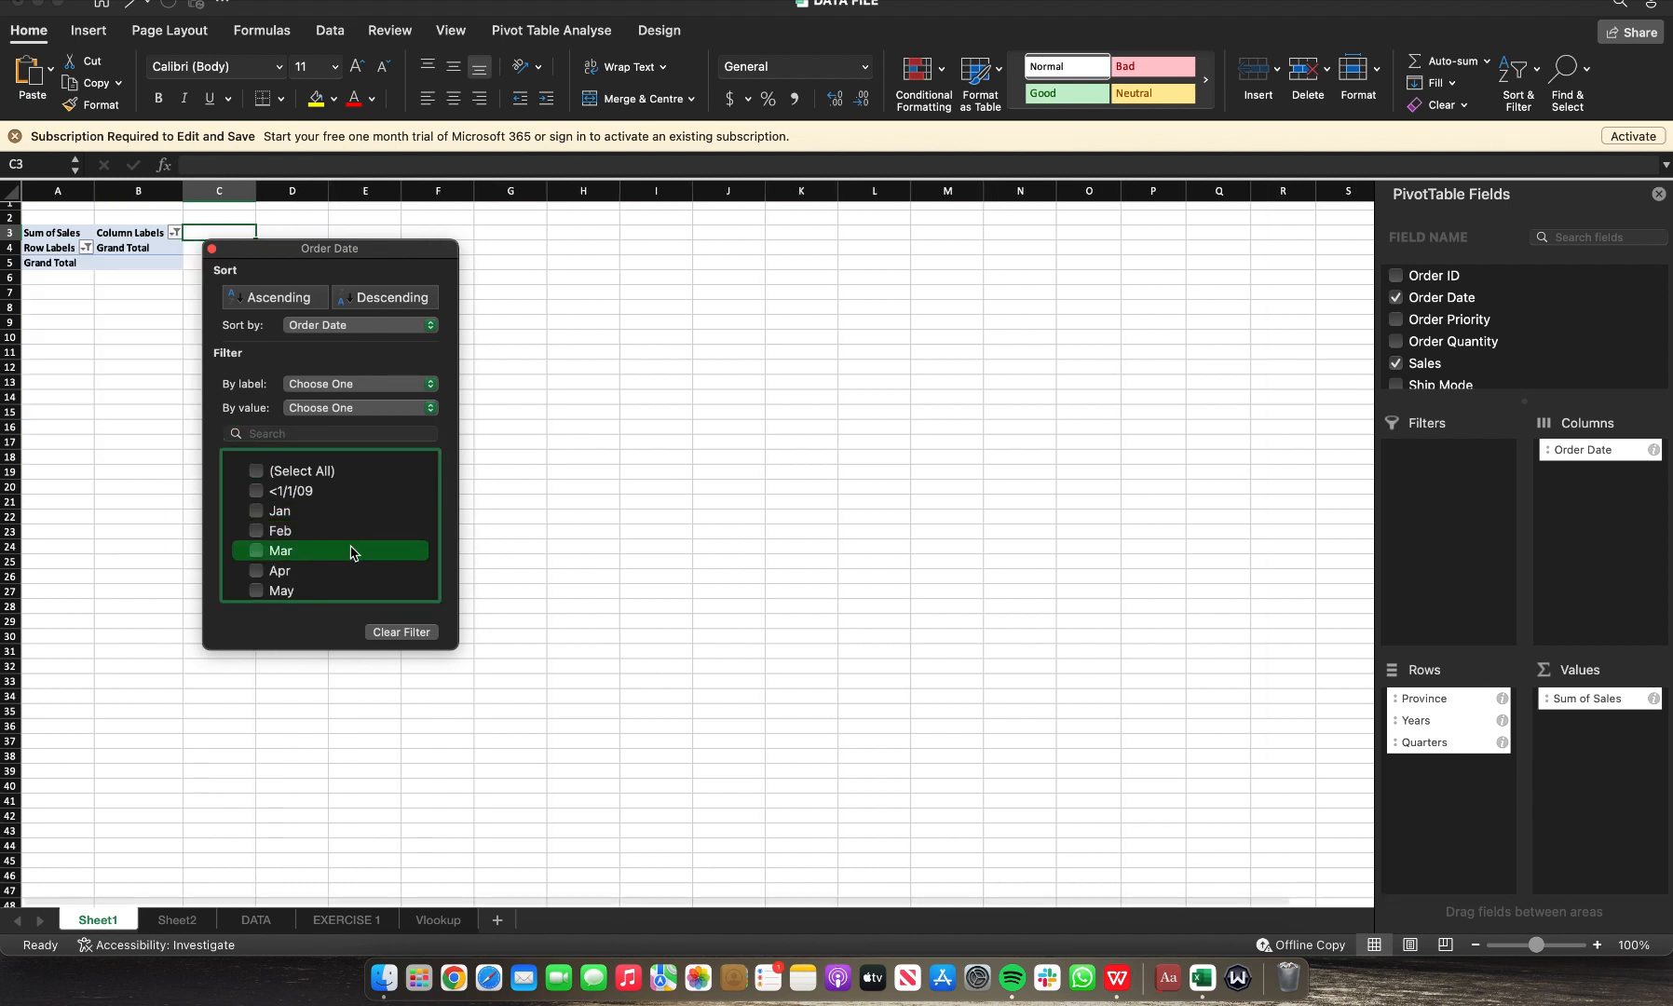
{"action": "scroll", "coordinate": [349, 551], "scroll_direction": "down", "scroll_amount": 3}
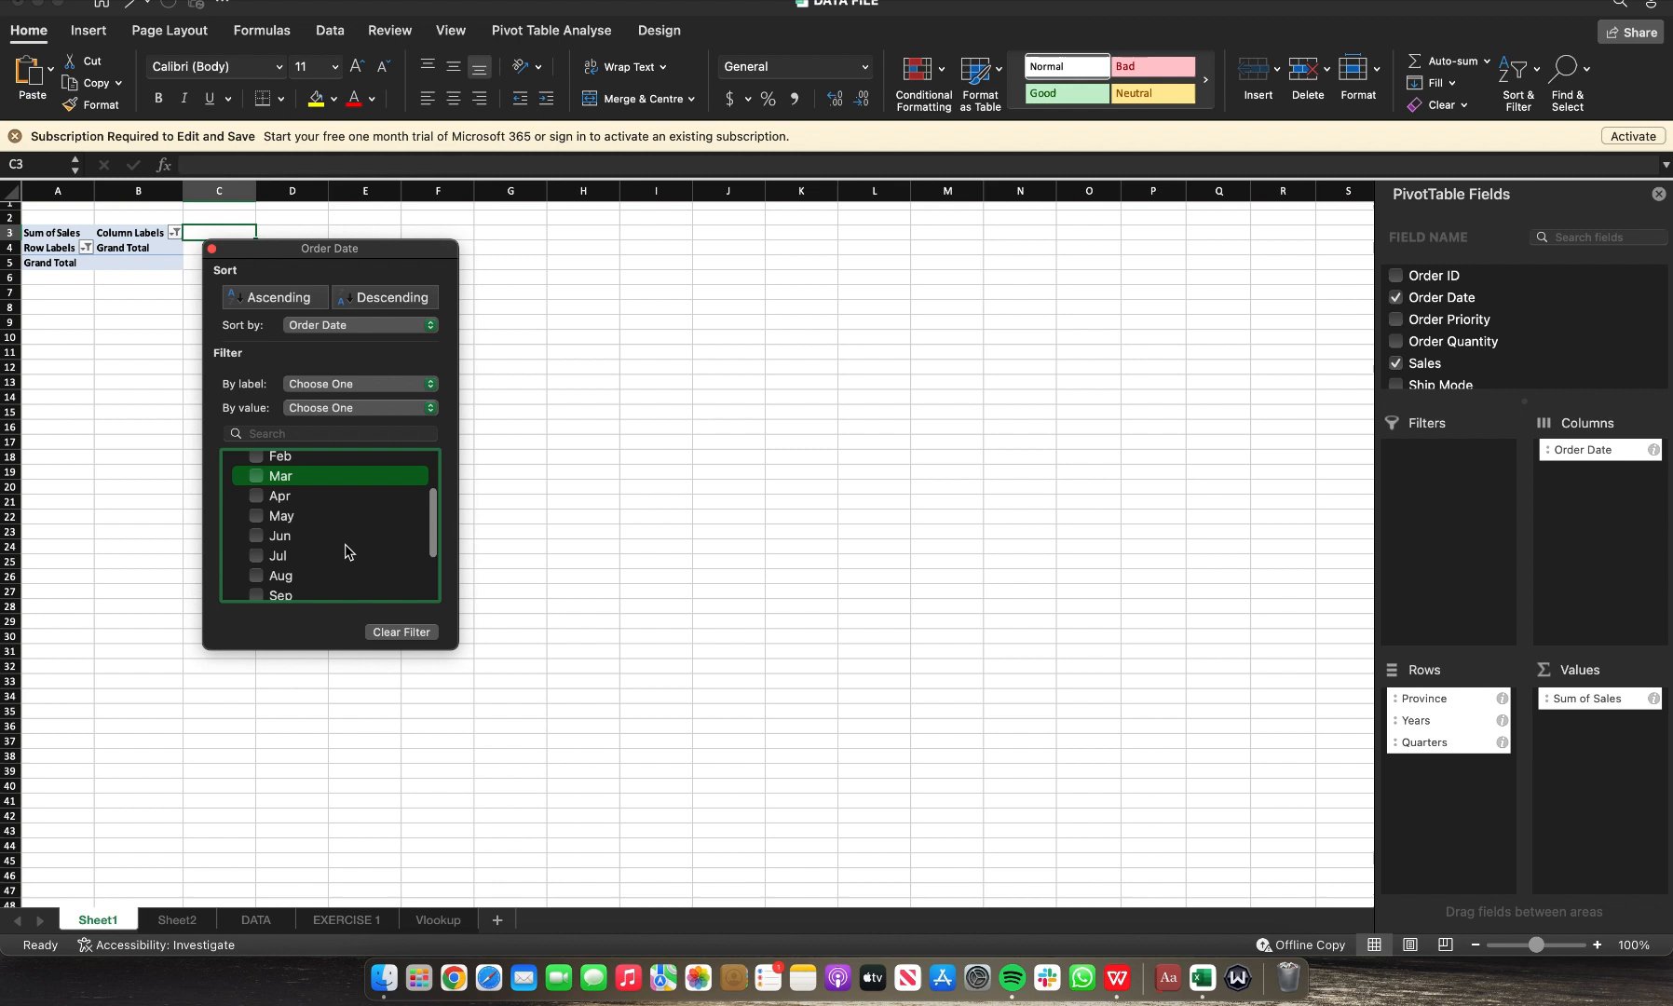
{"action": "left_click", "coordinate": [260, 502]}
{"action": "left_click", "coordinate": [259, 522]}
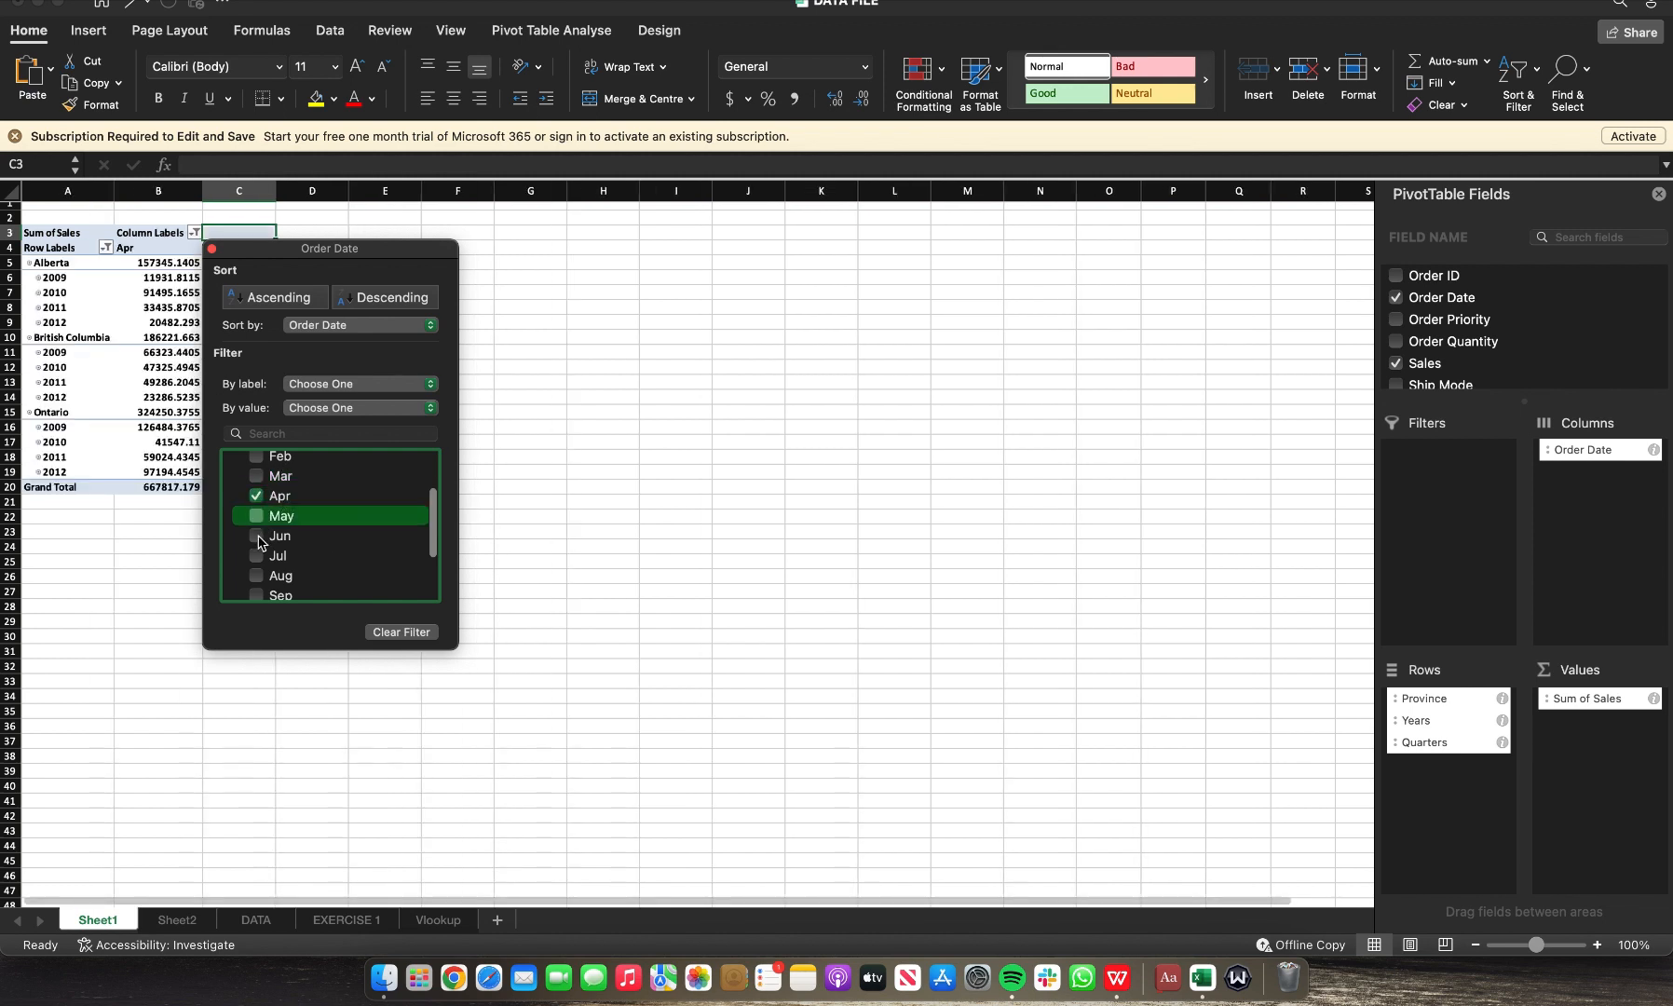
{"action": "left_click", "coordinate": [260, 539]}
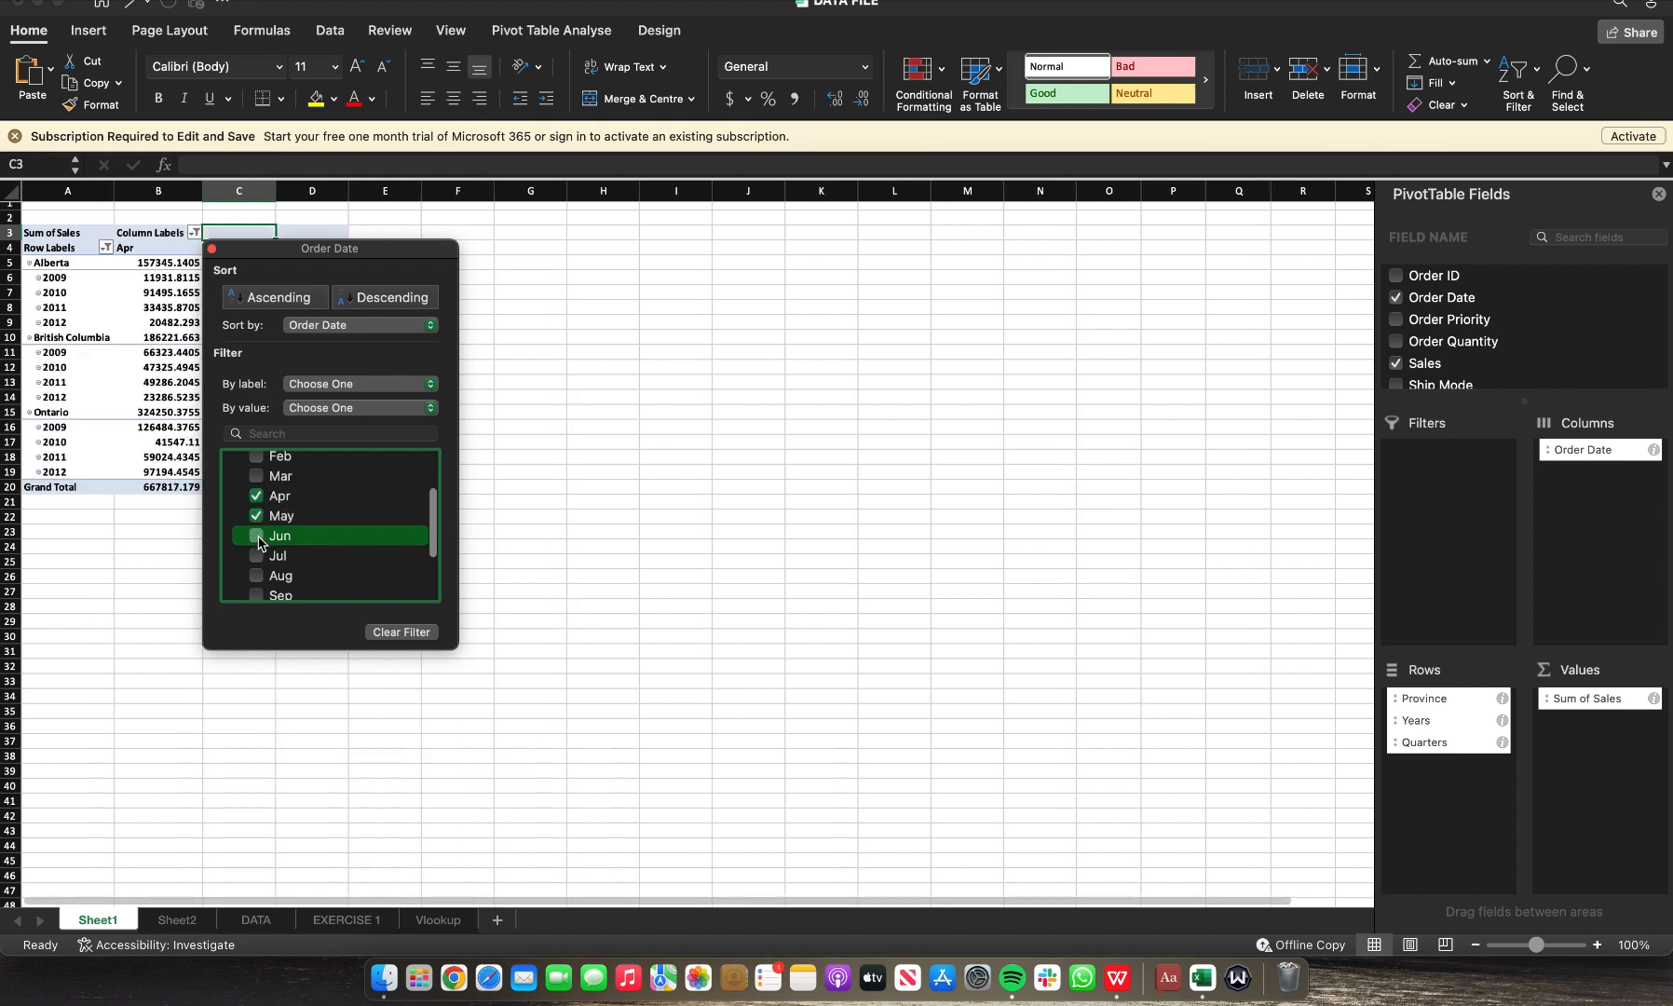
{"action": "left_click", "coordinate": [591, 559]}
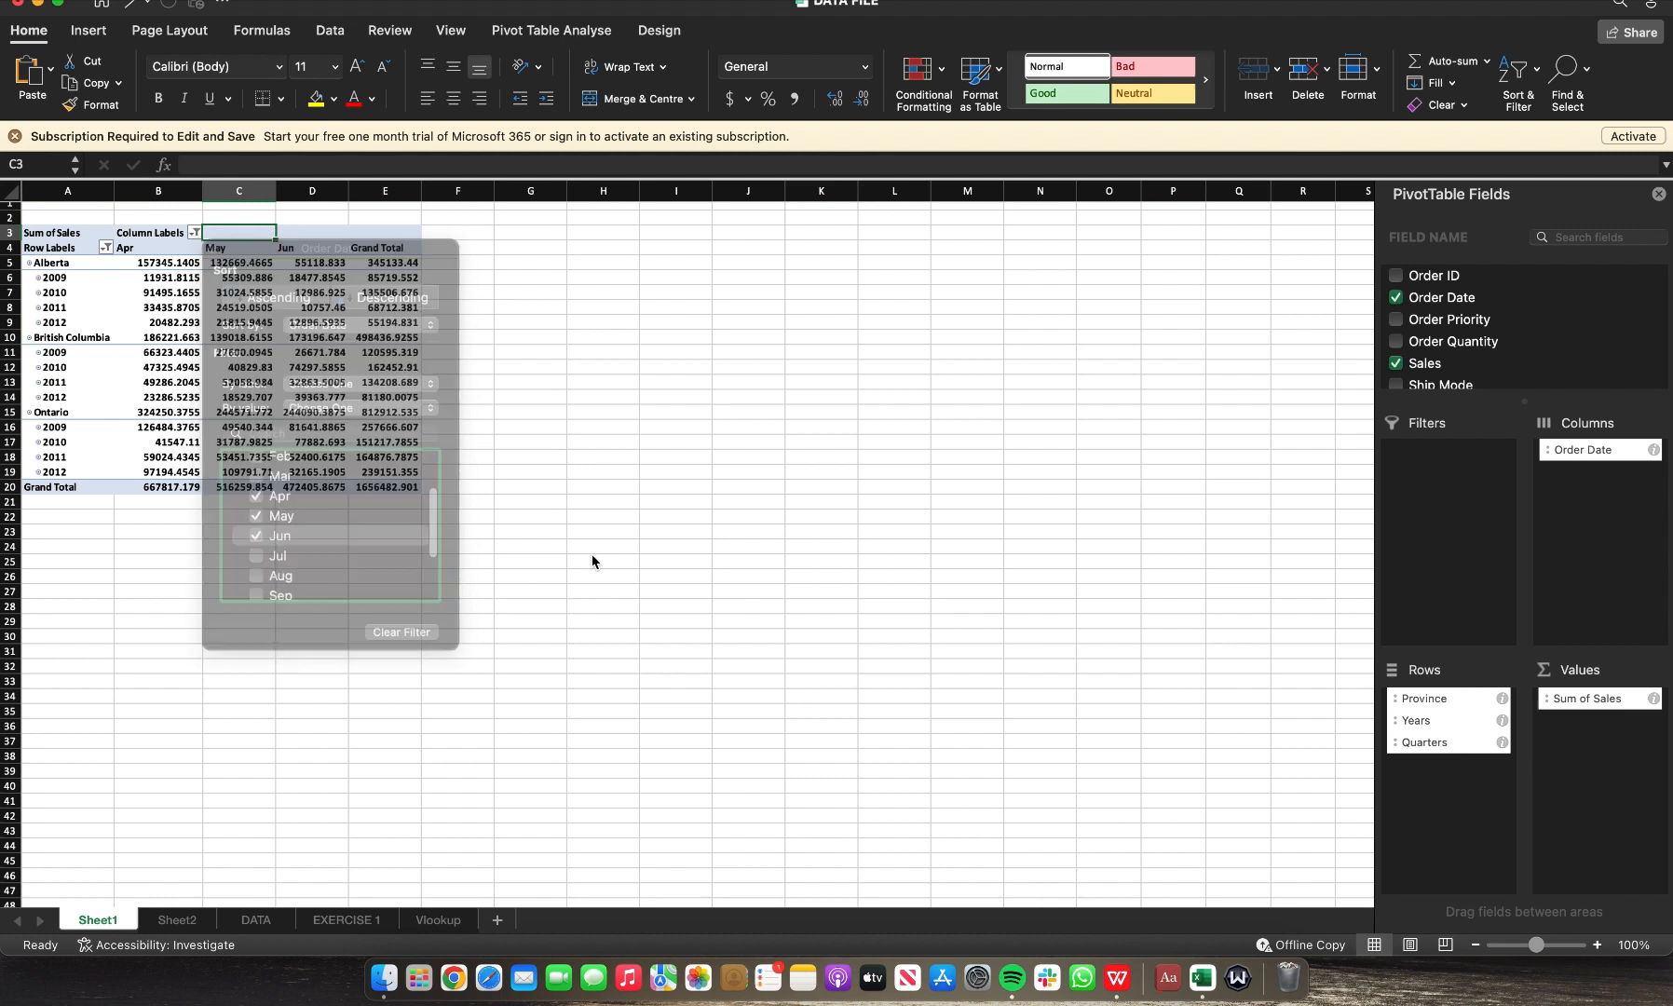
{"action": "left_click", "coordinate": [55, 264]}
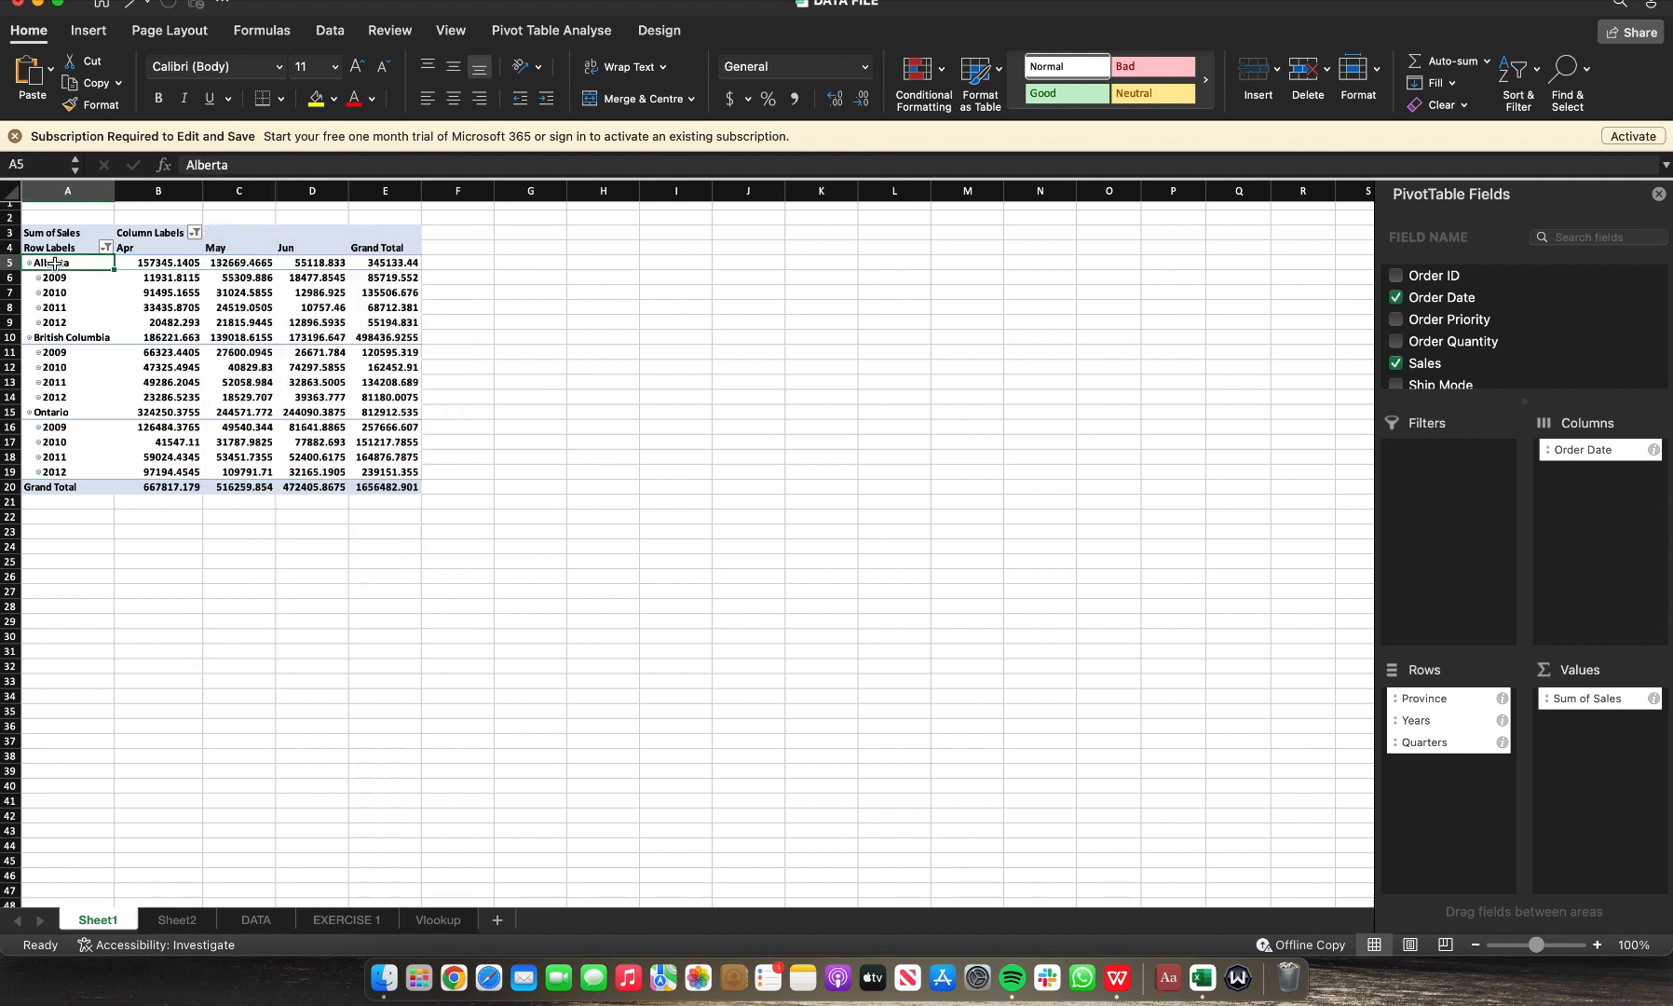
{"action": "left_click", "coordinate": [107, 249]}
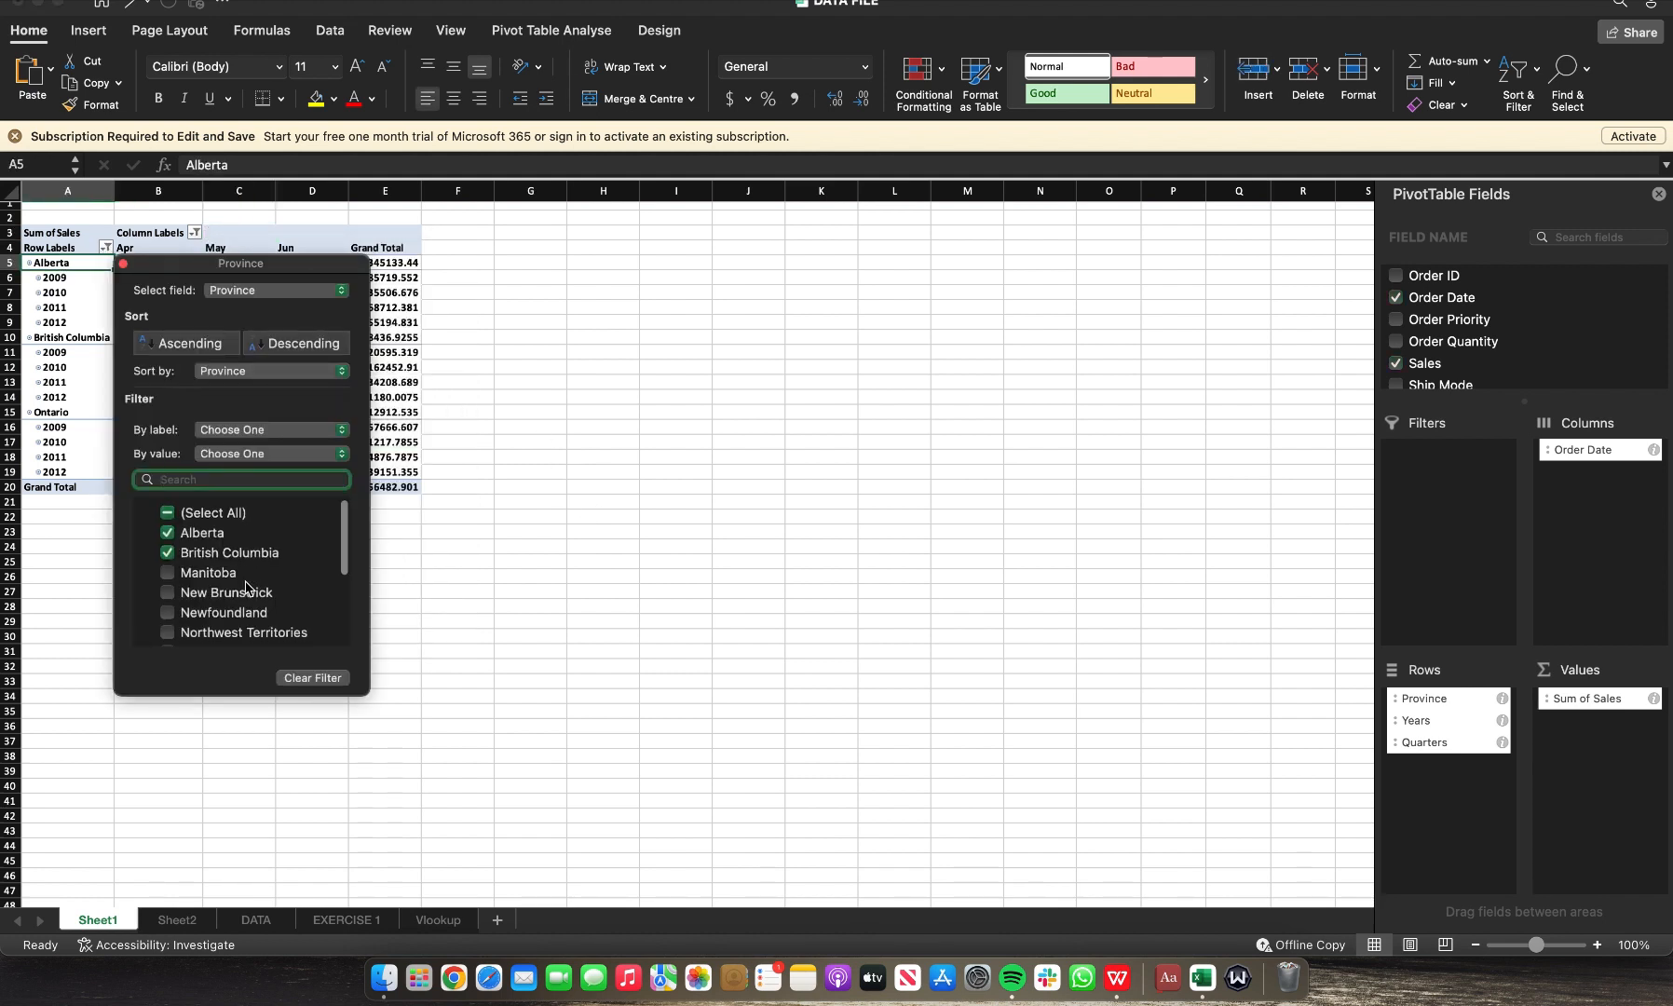
{"action": "left_click", "coordinate": [169, 543]}
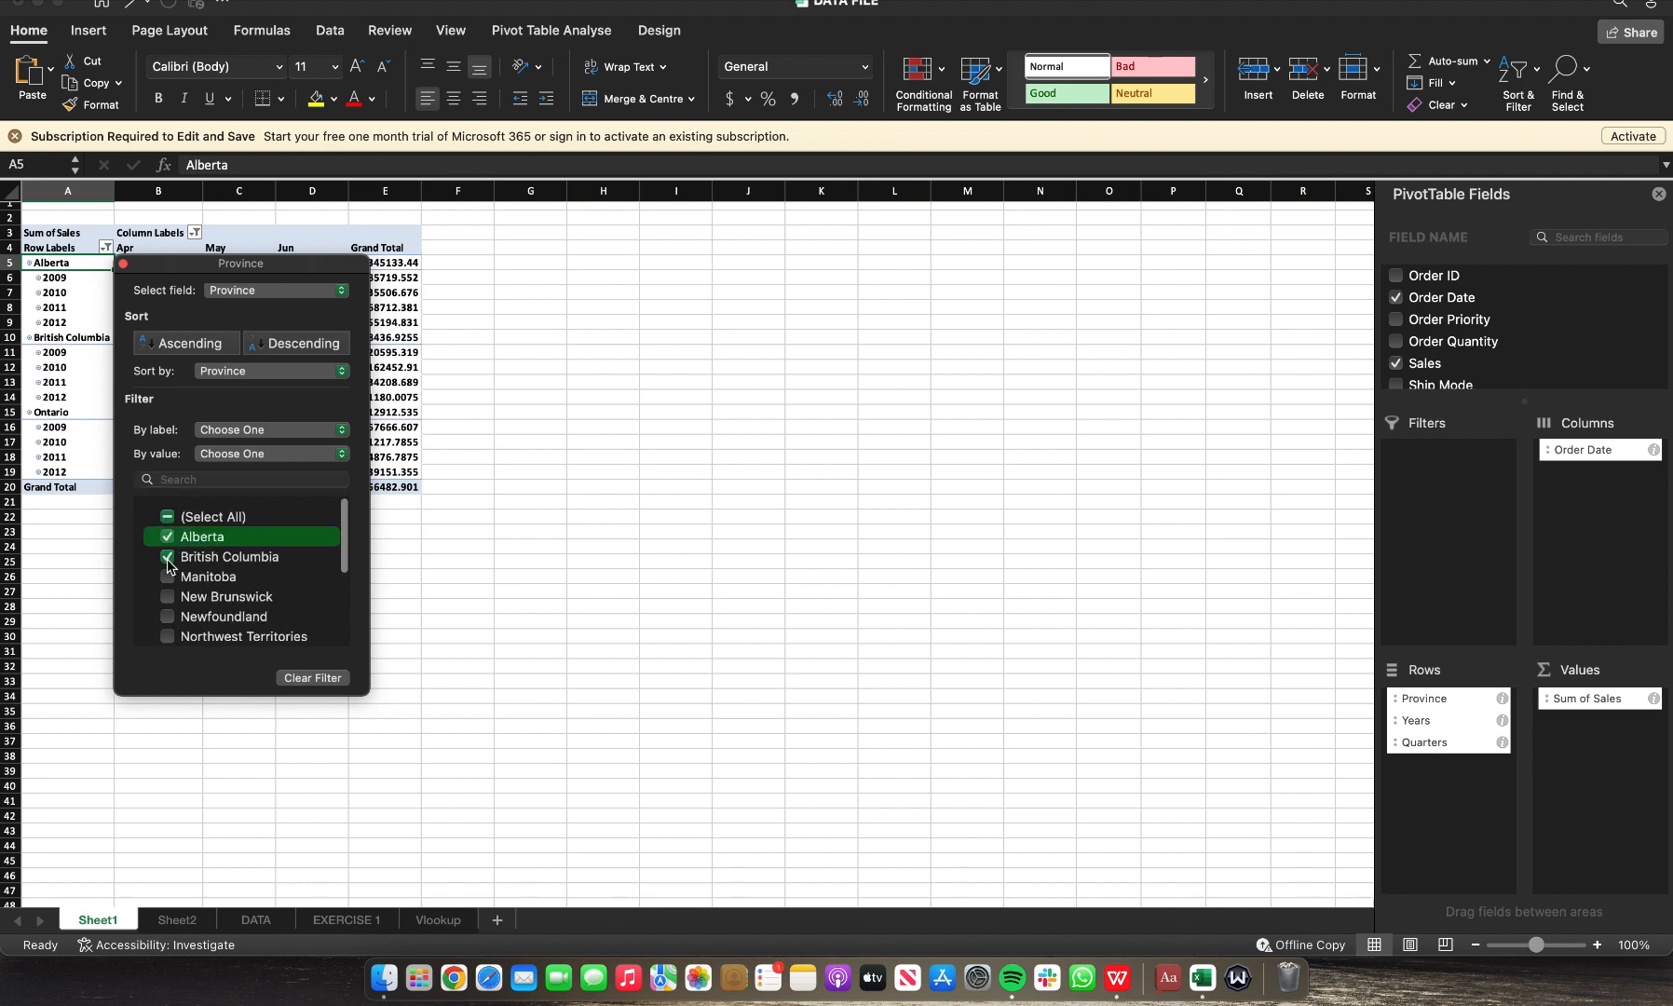
{"action": "left_click", "coordinate": [168, 540]}
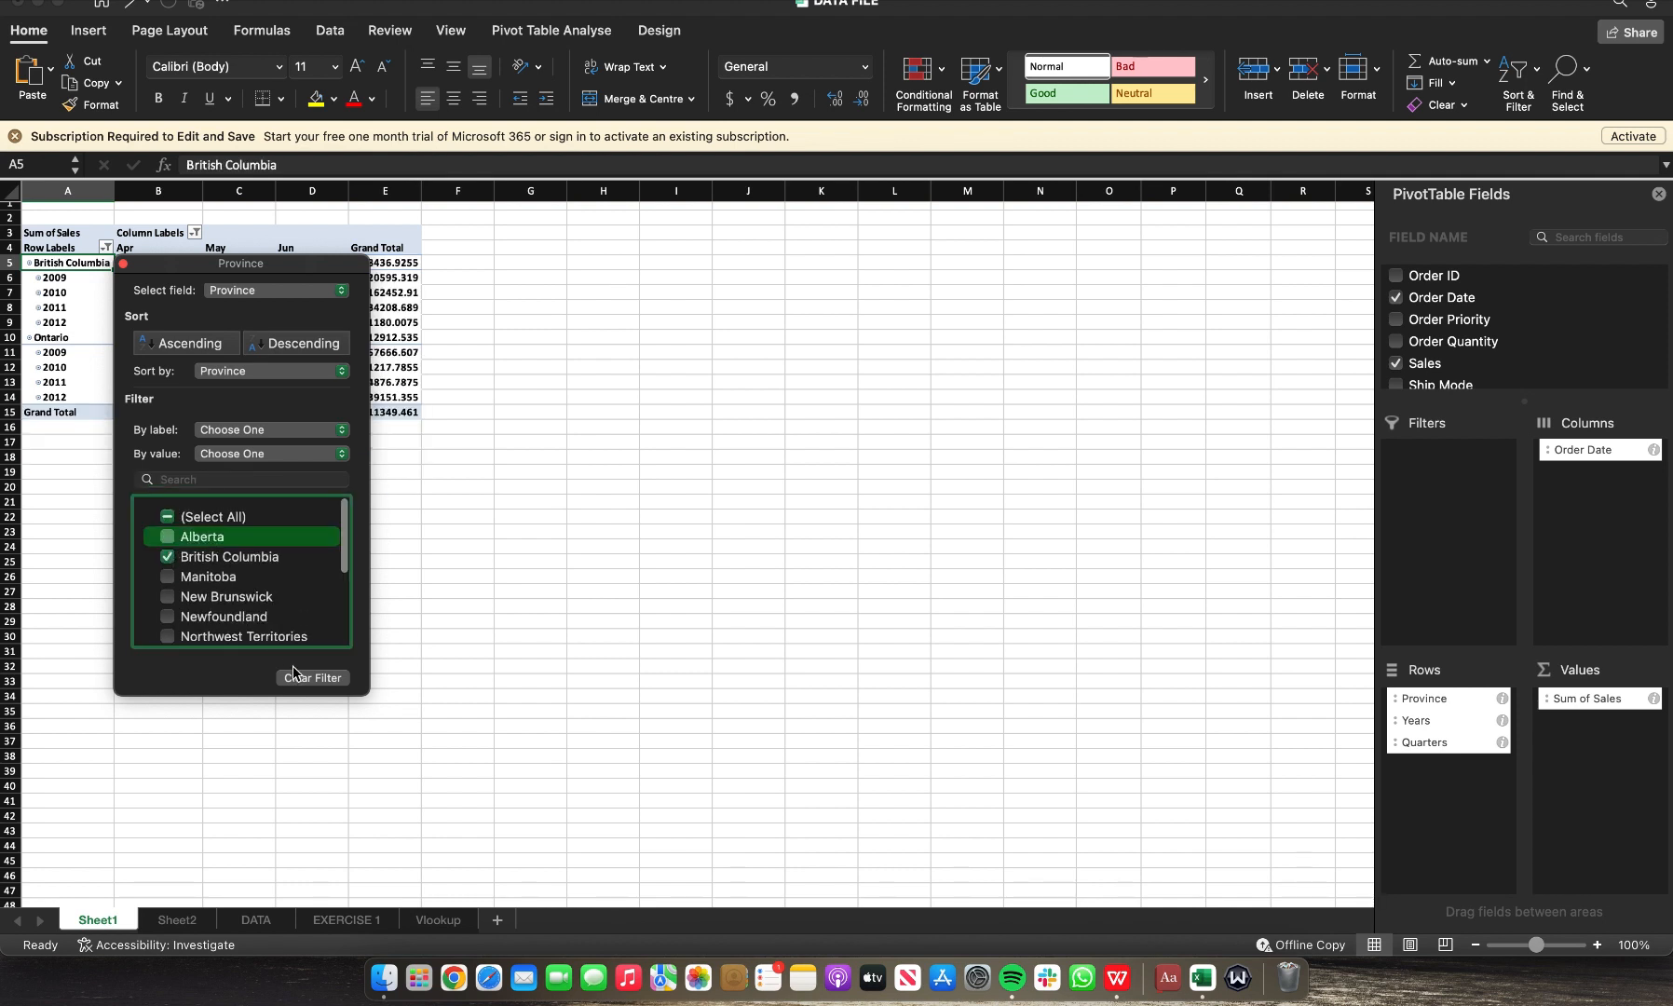
{"action": "left_click", "coordinate": [585, 634]}
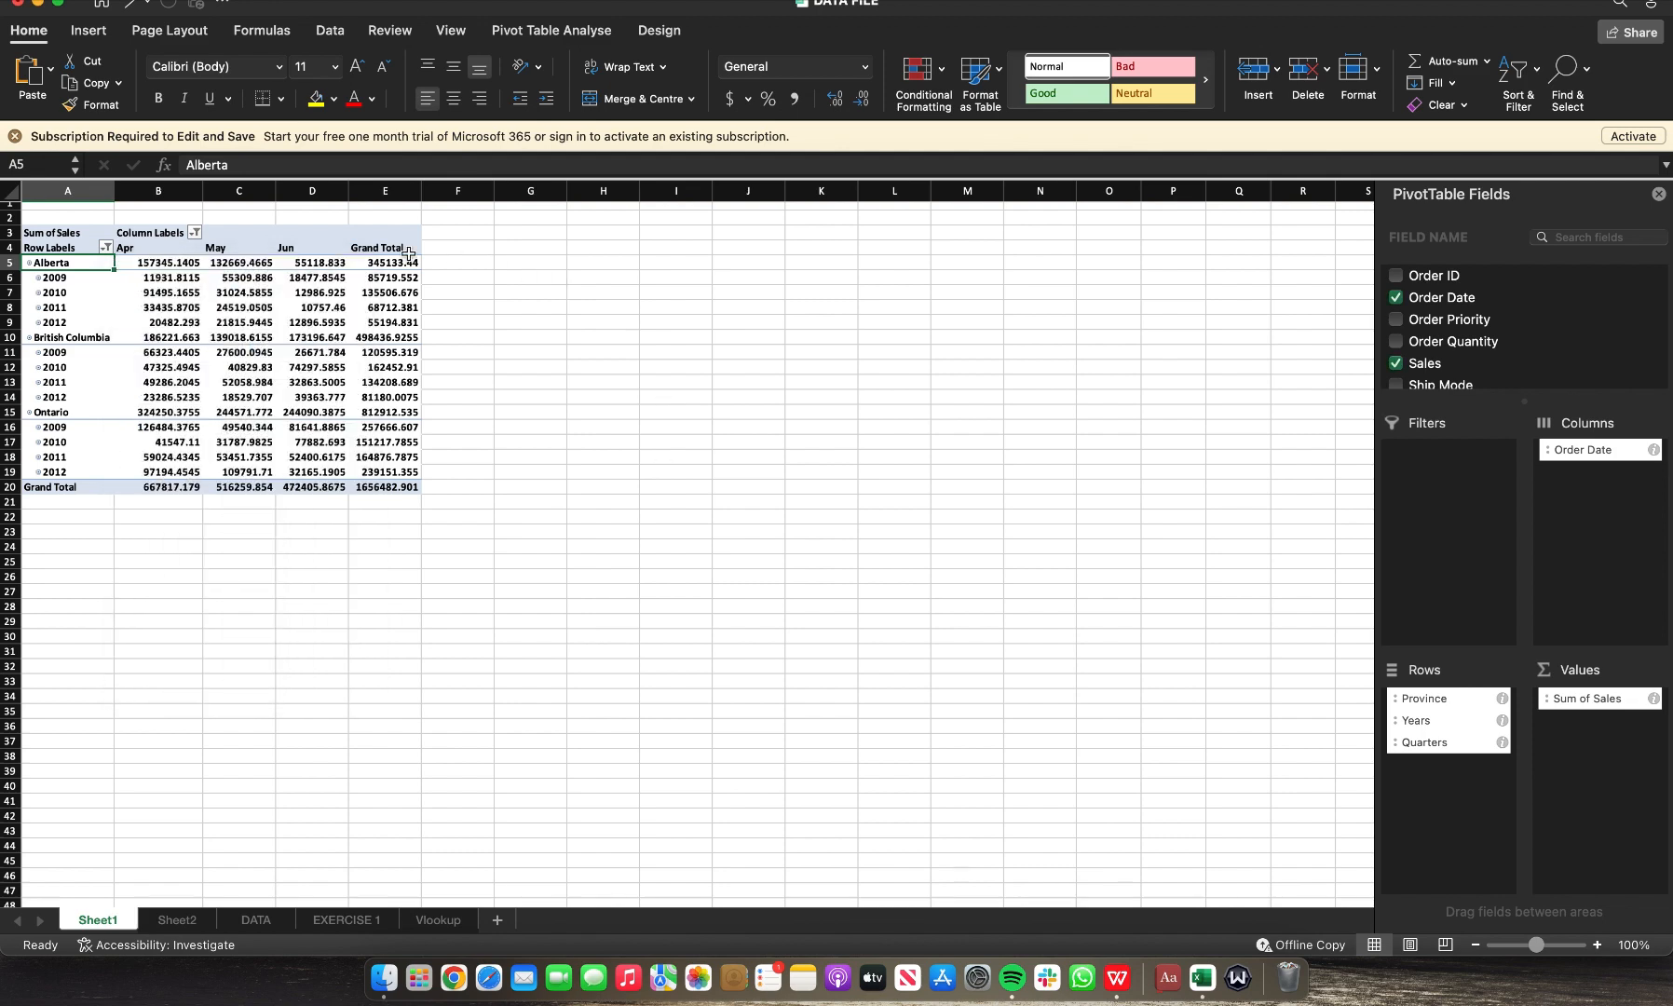
Step: Insert a 2-D clustered column pivot chart from the pivot table
{"action": "left_click", "coordinate": [93, 36]}
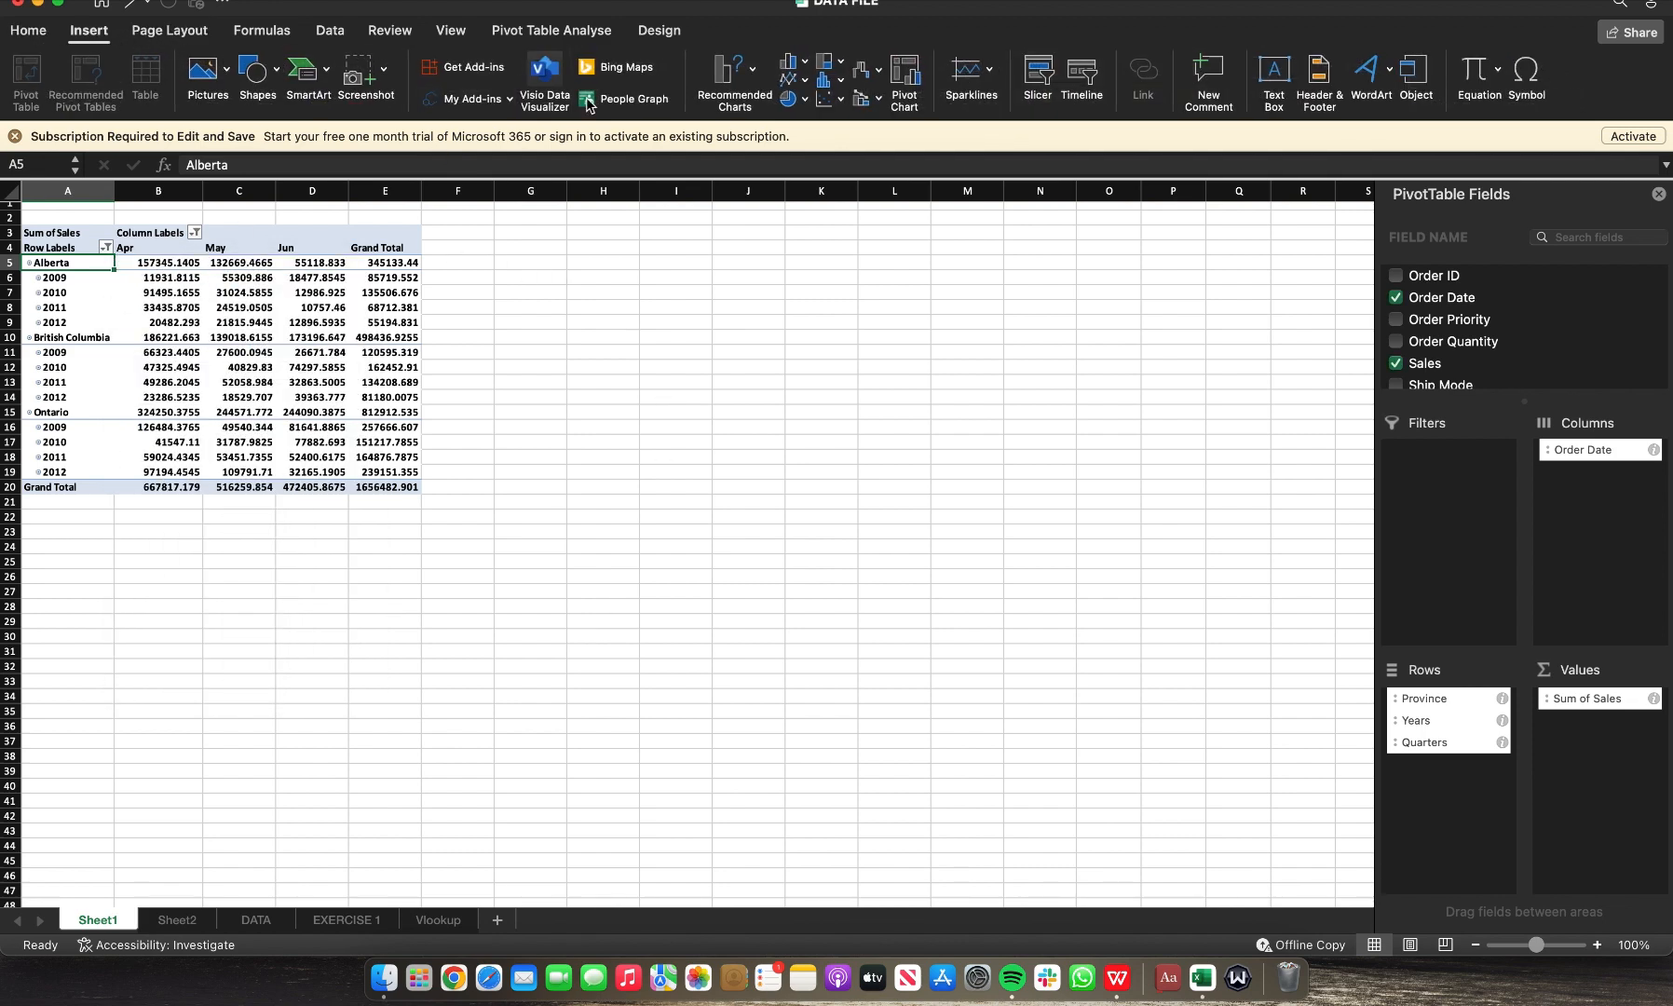
{"action": "left_click", "coordinate": [806, 67]}
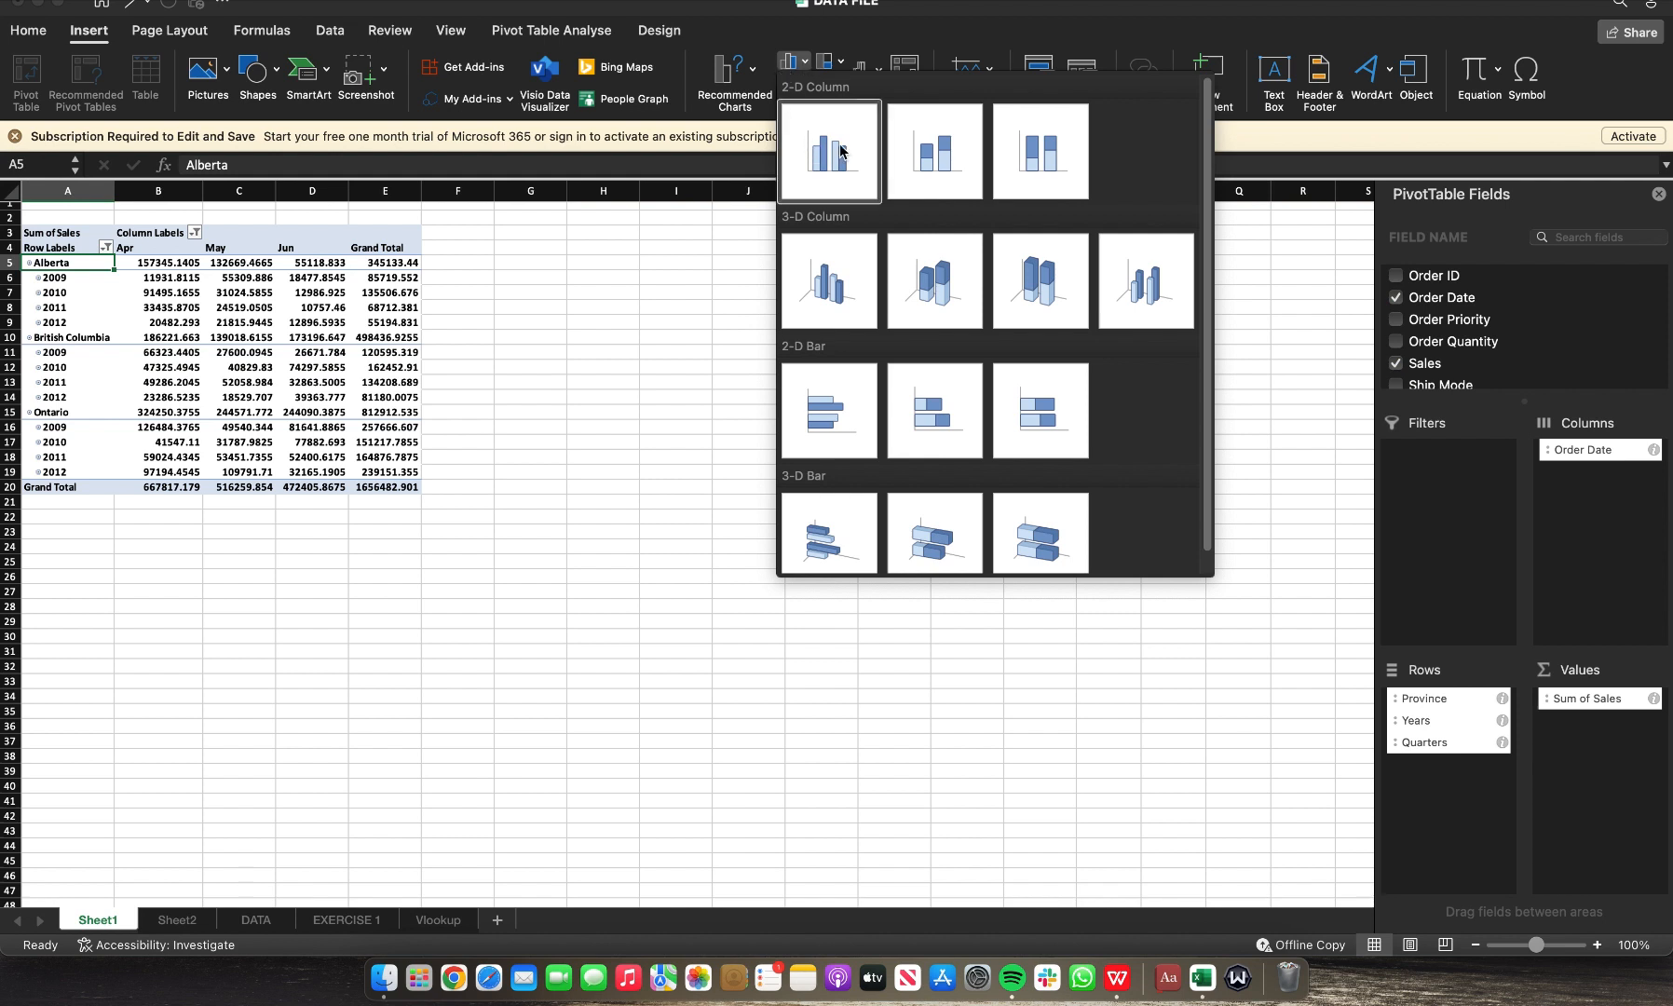
{"action": "left_click", "coordinate": [762, 80]}
{"action": "left_click", "coordinate": [752, 79]}
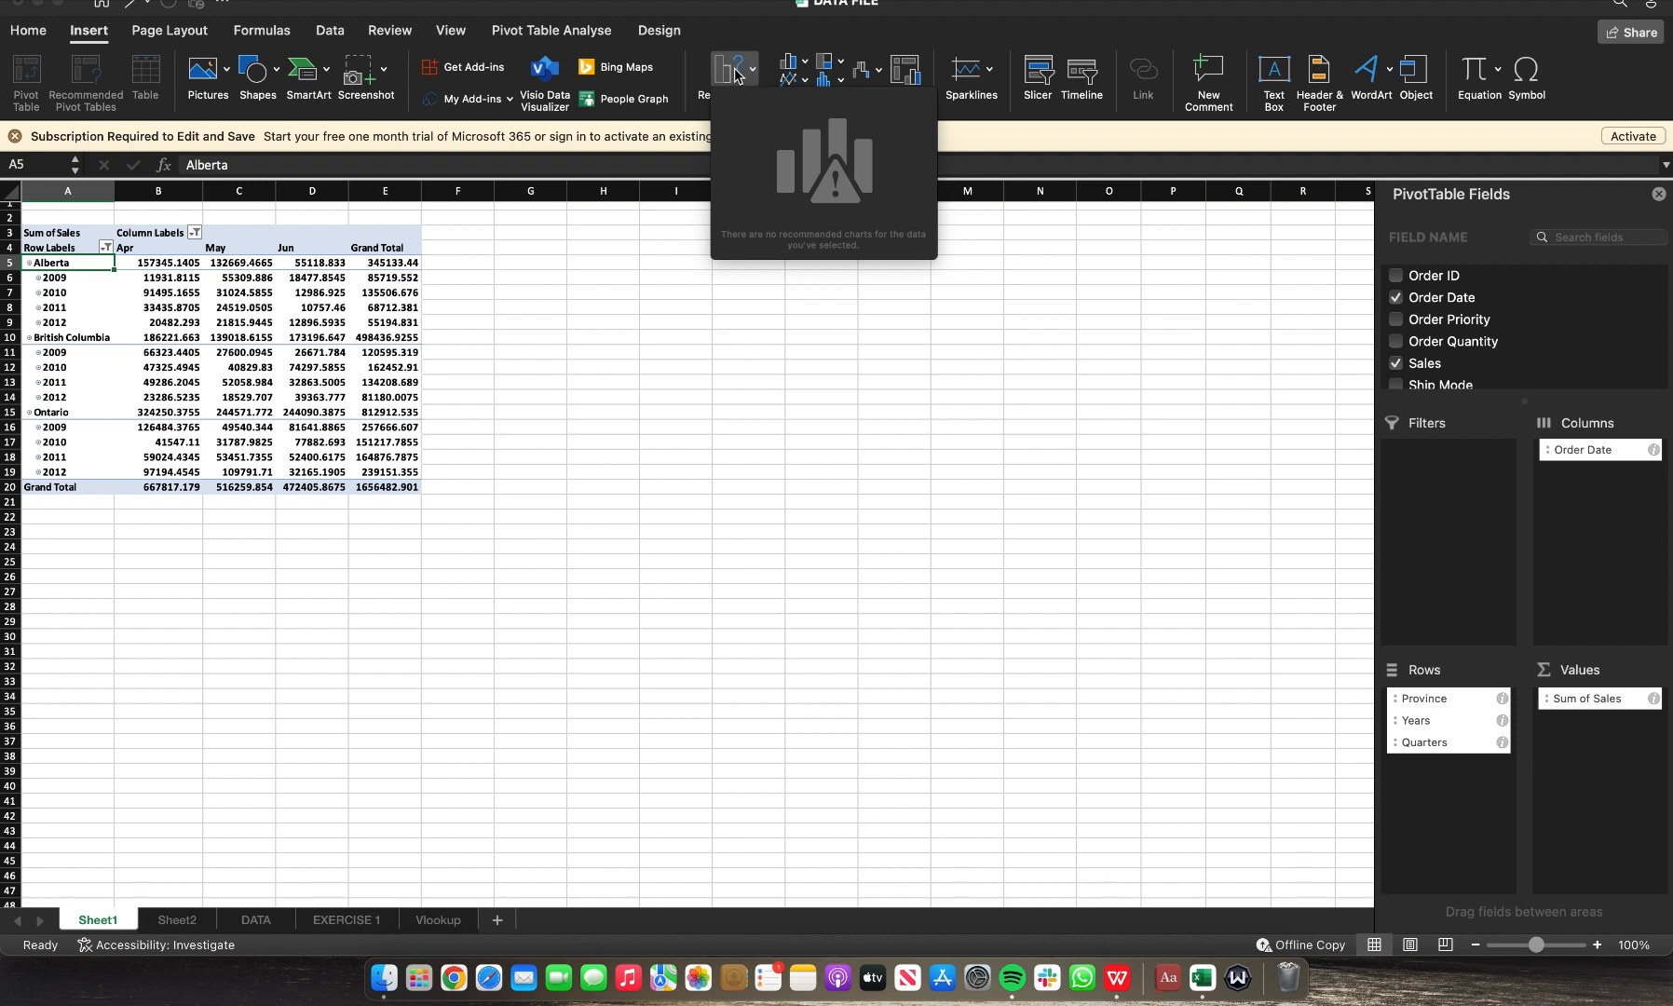
{"action": "left_click", "coordinate": [735, 76]}
{"action": "left_click", "coordinate": [735, 75]}
{"action": "left_click", "coordinate": [800, 68]}
{"action": "left_click", "coordinate": [800, 68]}
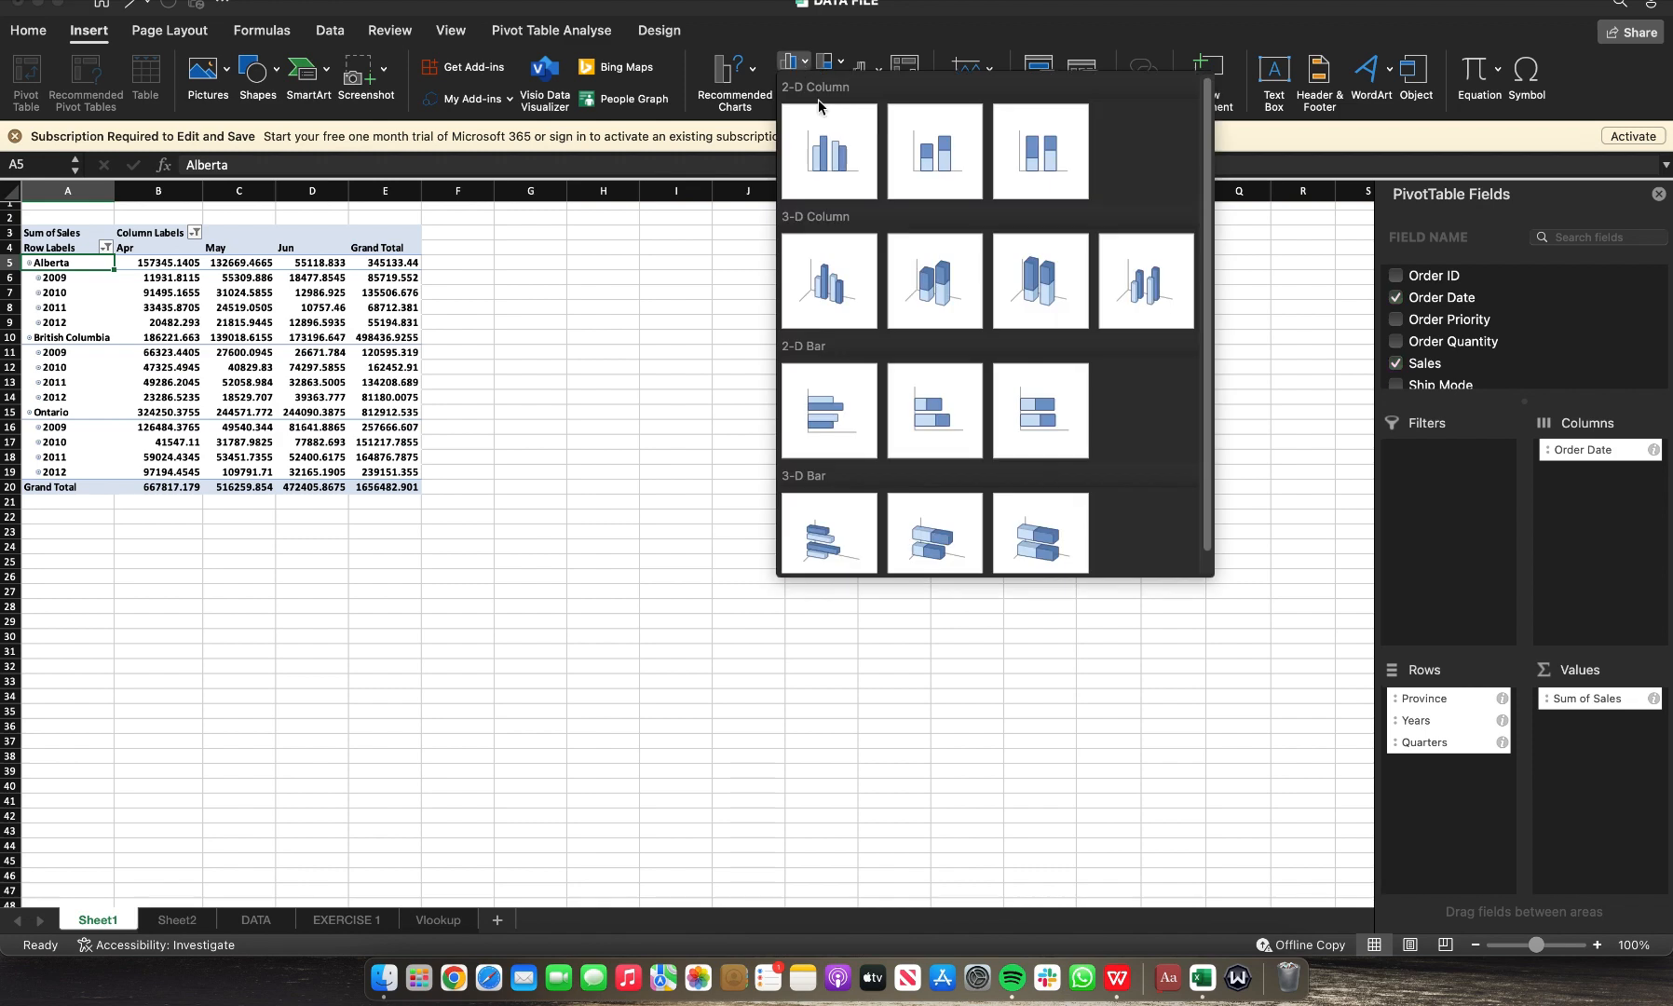
{"action": "left_click", "coordinate": [826, 163]}
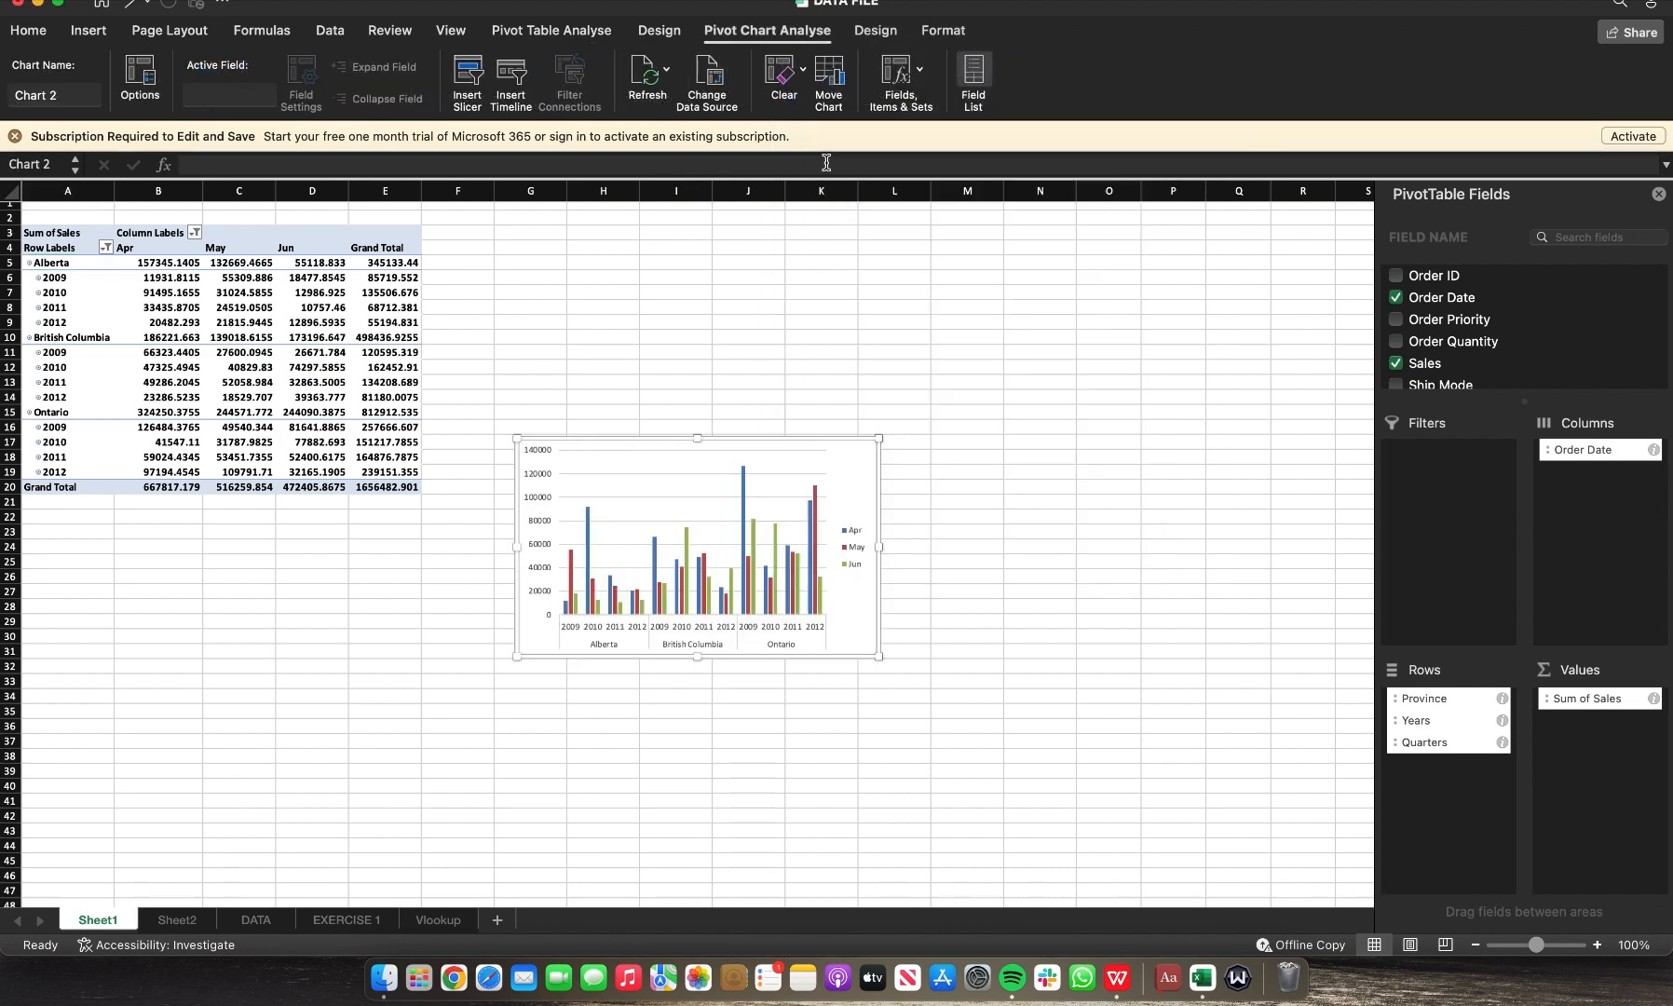
Step: Widen the pivot chart to about 420 pixels and add a chart title above the chart
{"action": "left_click_drag", "start_coordinate": [880, 440], "coordinate": [1209, 395]}
{"action": "left_click", "coordinate": [659, 31]}
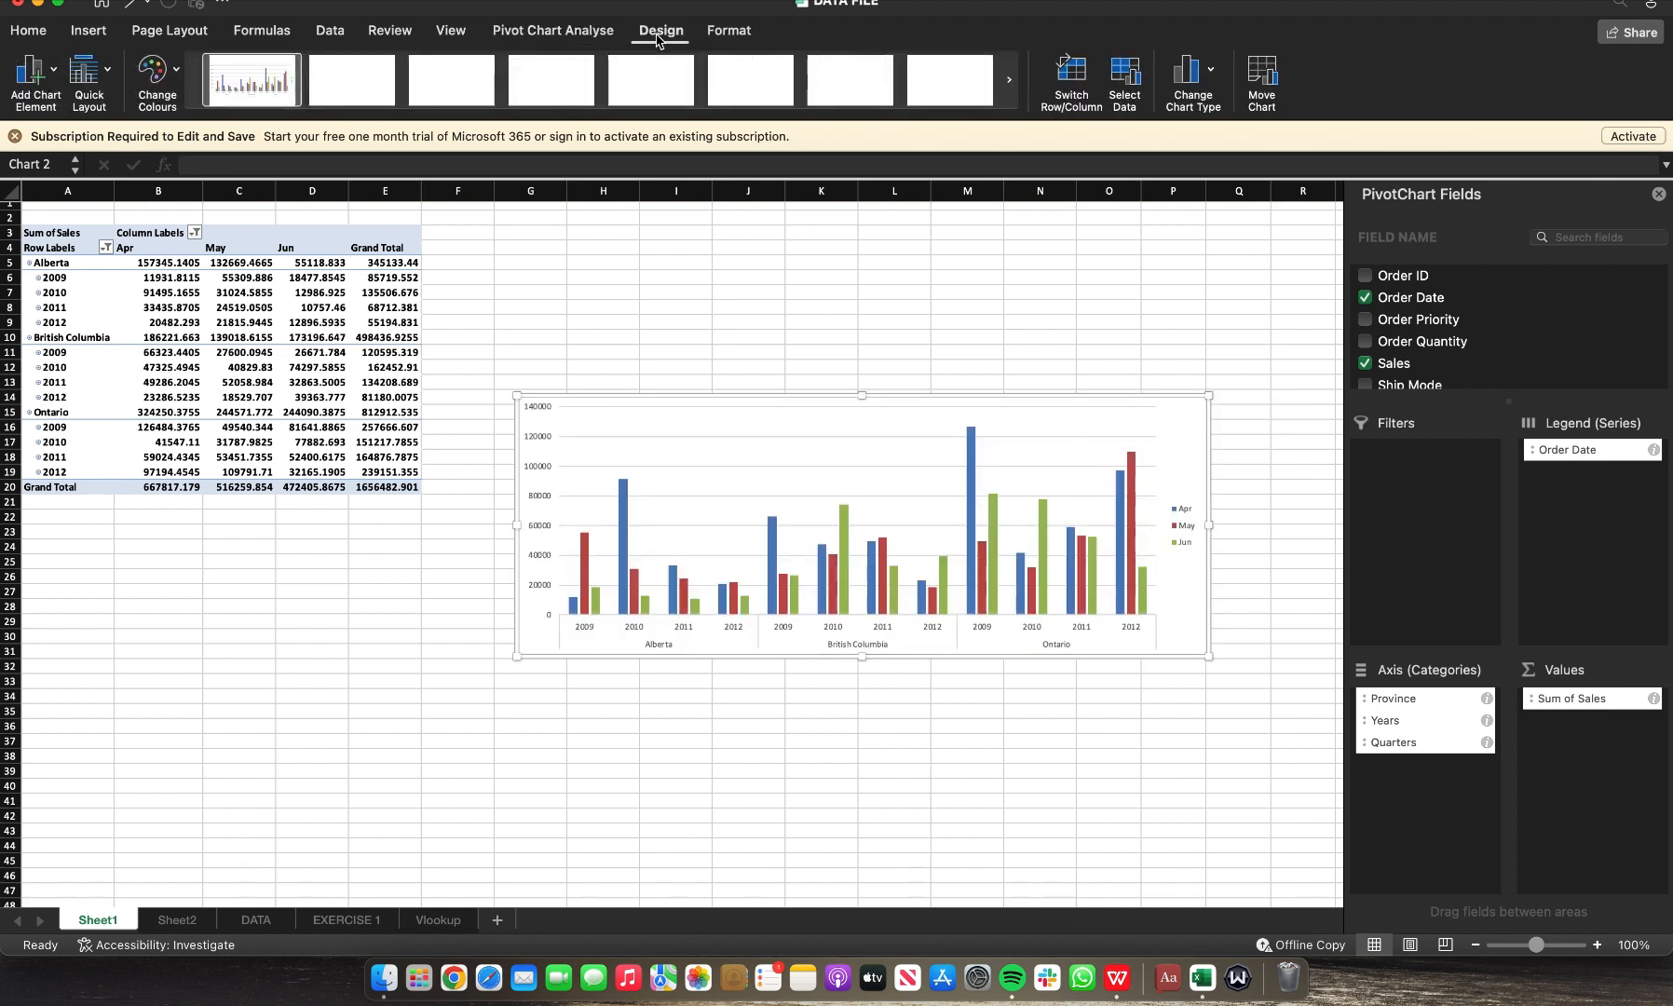
{"action": "left_click", "coordinate": [51, 79]}
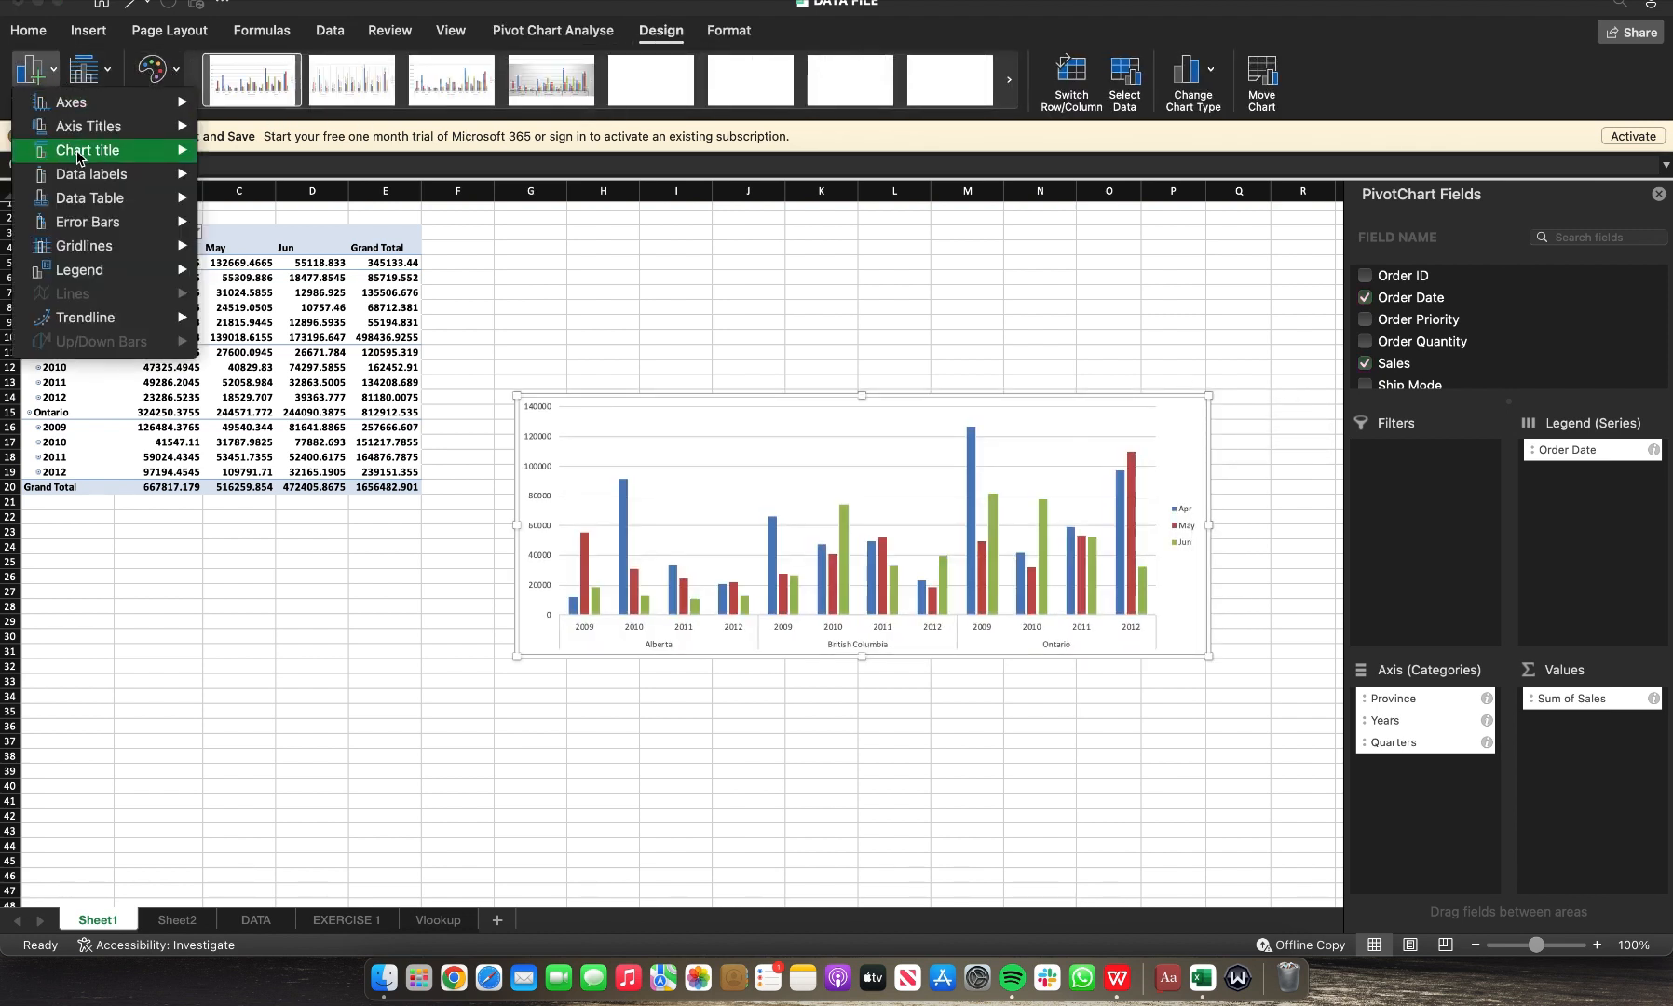
{"action": "mouse_move", "coordinate": [79, 158]}
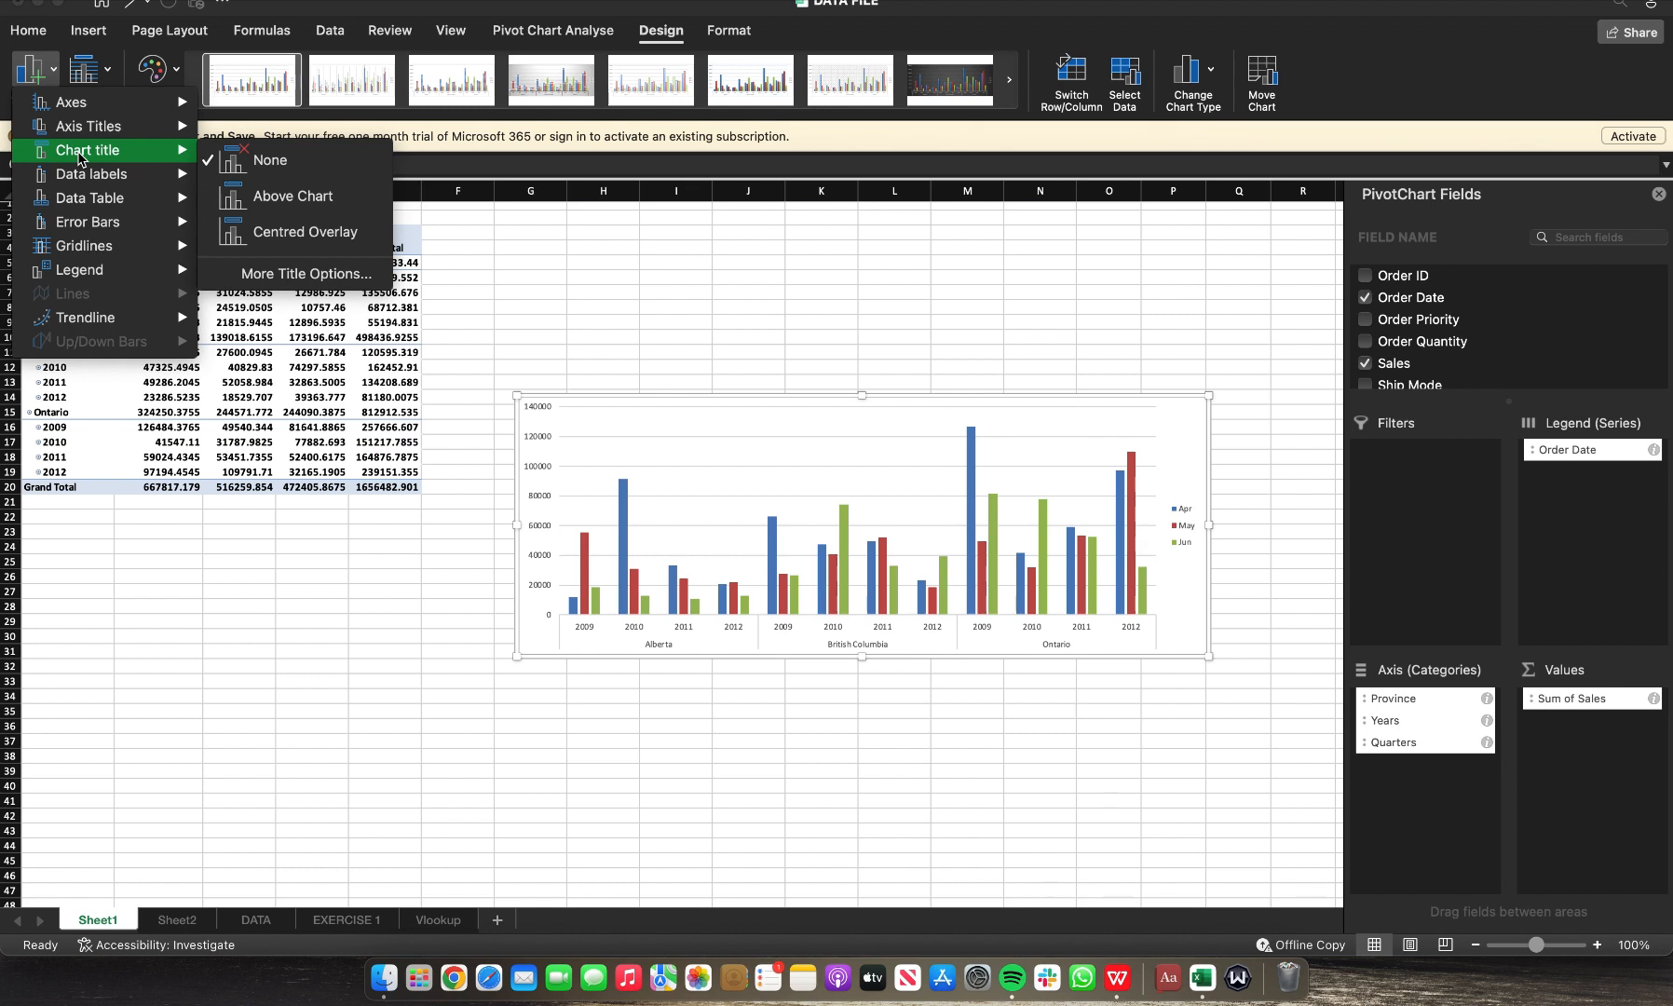
{"action": "left_click", "coordinate": [264, 208]}
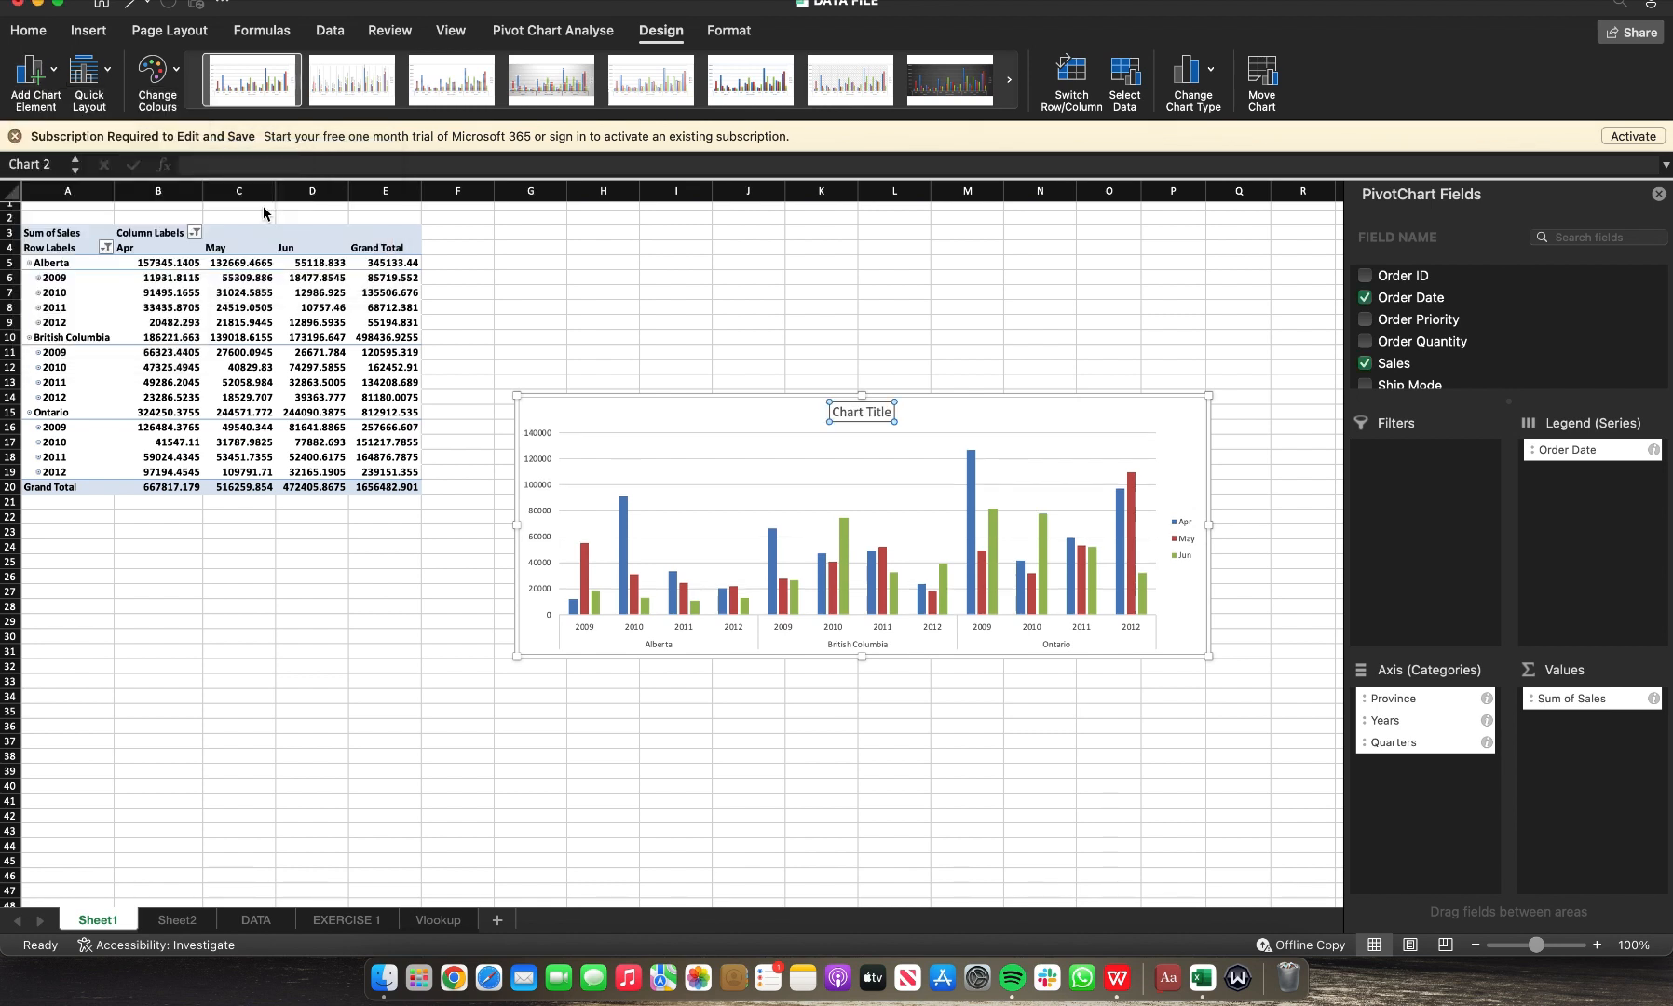
Step: Start the chart title with Q2 and enter SALES in cell C1
{"action": "type", "text": "Q2"}
{"action": "left_click", "coordinate": [263, 211]}
{"action": "type", "text": "SALE"}
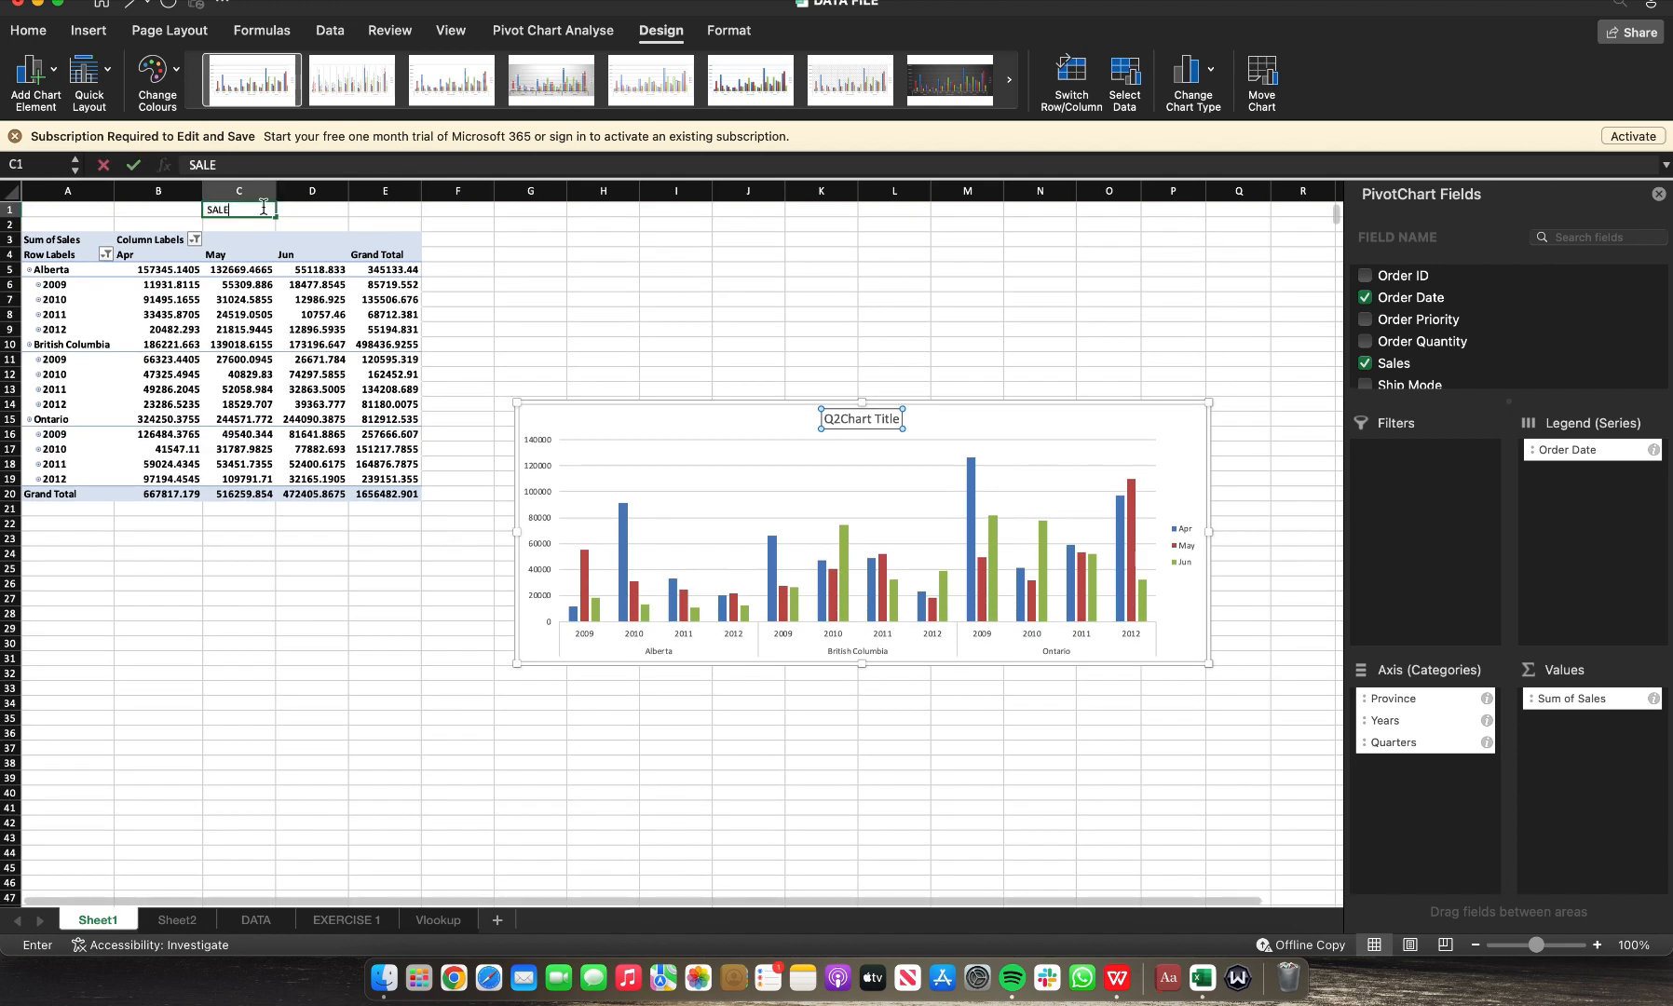
{"action": "type", "text": "S"}
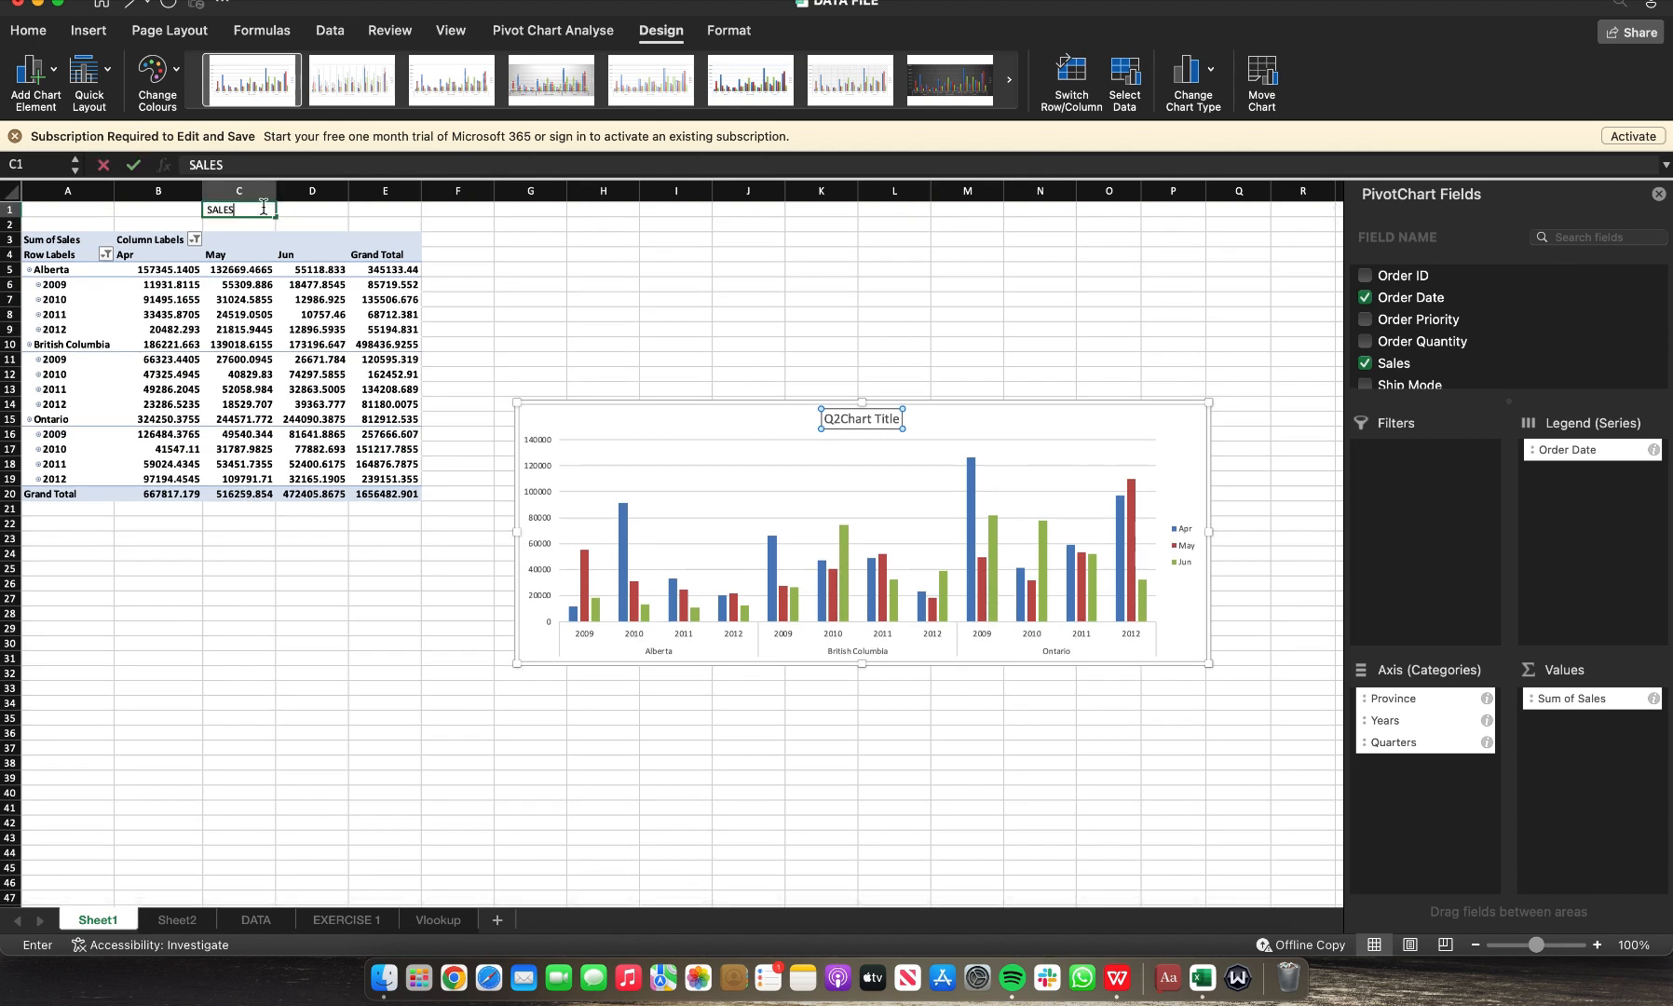
{"action": "left_click_drag", "start_coordinate": [264, 209], "coordinate": [637, 209]}
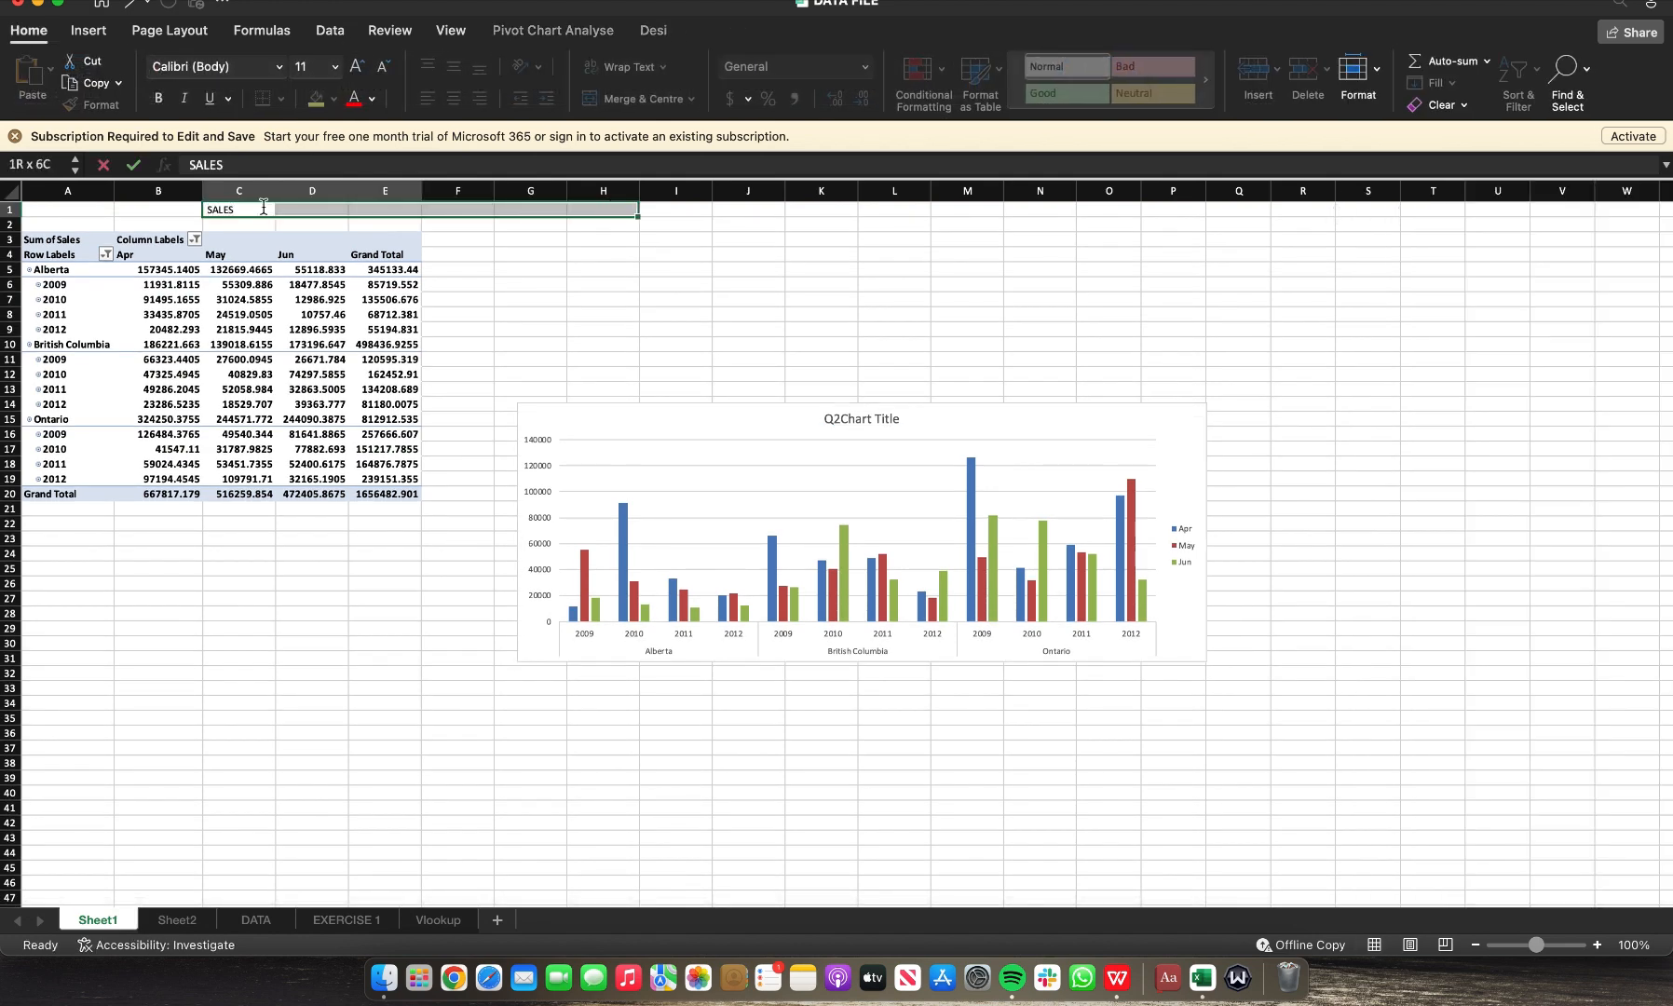
Step: Replace the chart title text with Q2 SALES
{"action": "left_click", "coordinate": [863, 424]}
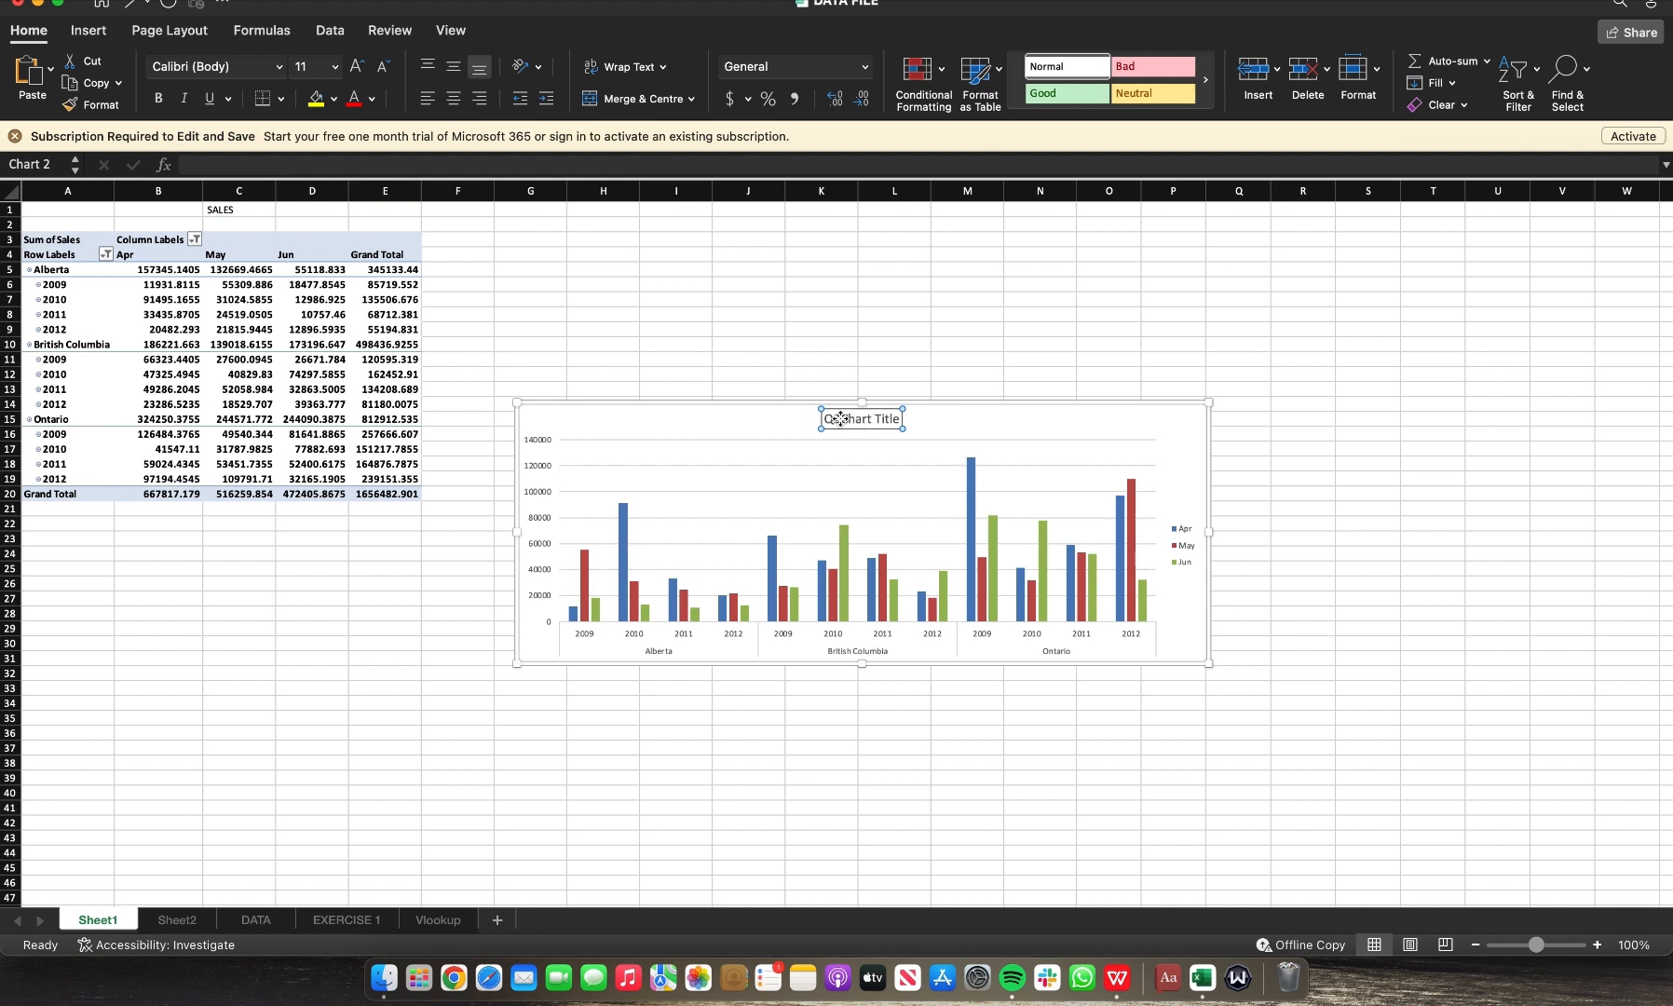
{"action": "double_click", "coordinate": [843, 420]}
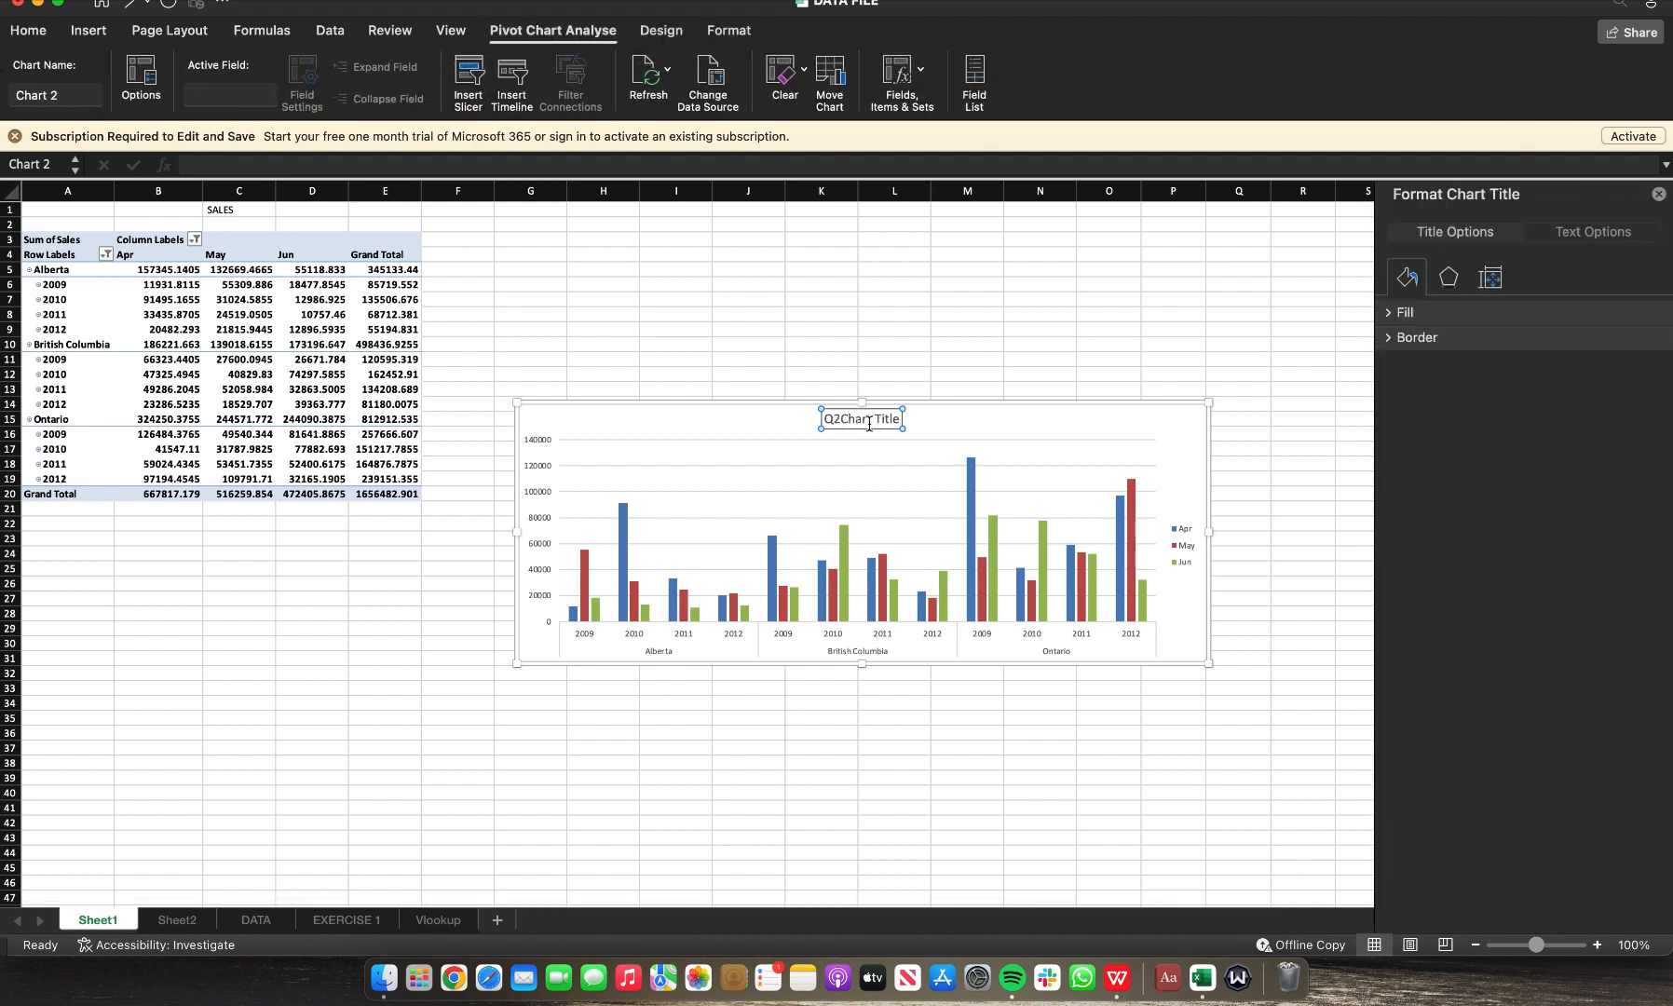
{"action": "double_click", "coordinate": [847, 423]}
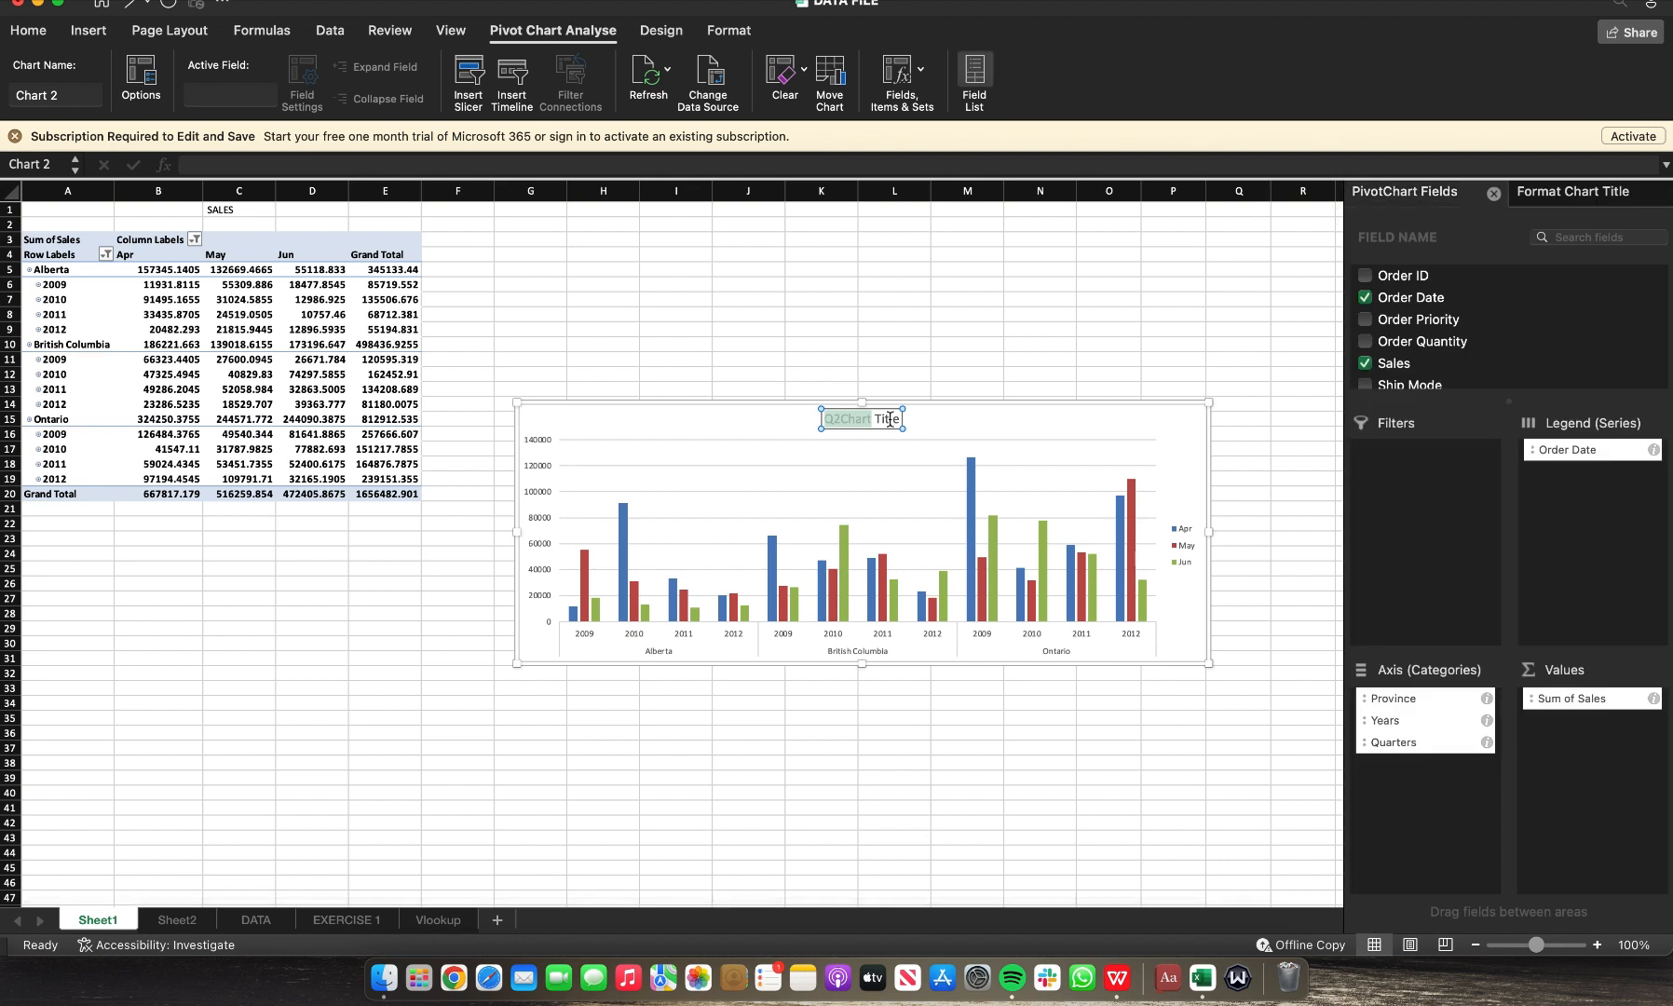
{"action": "key", "text": "BackSpace"}
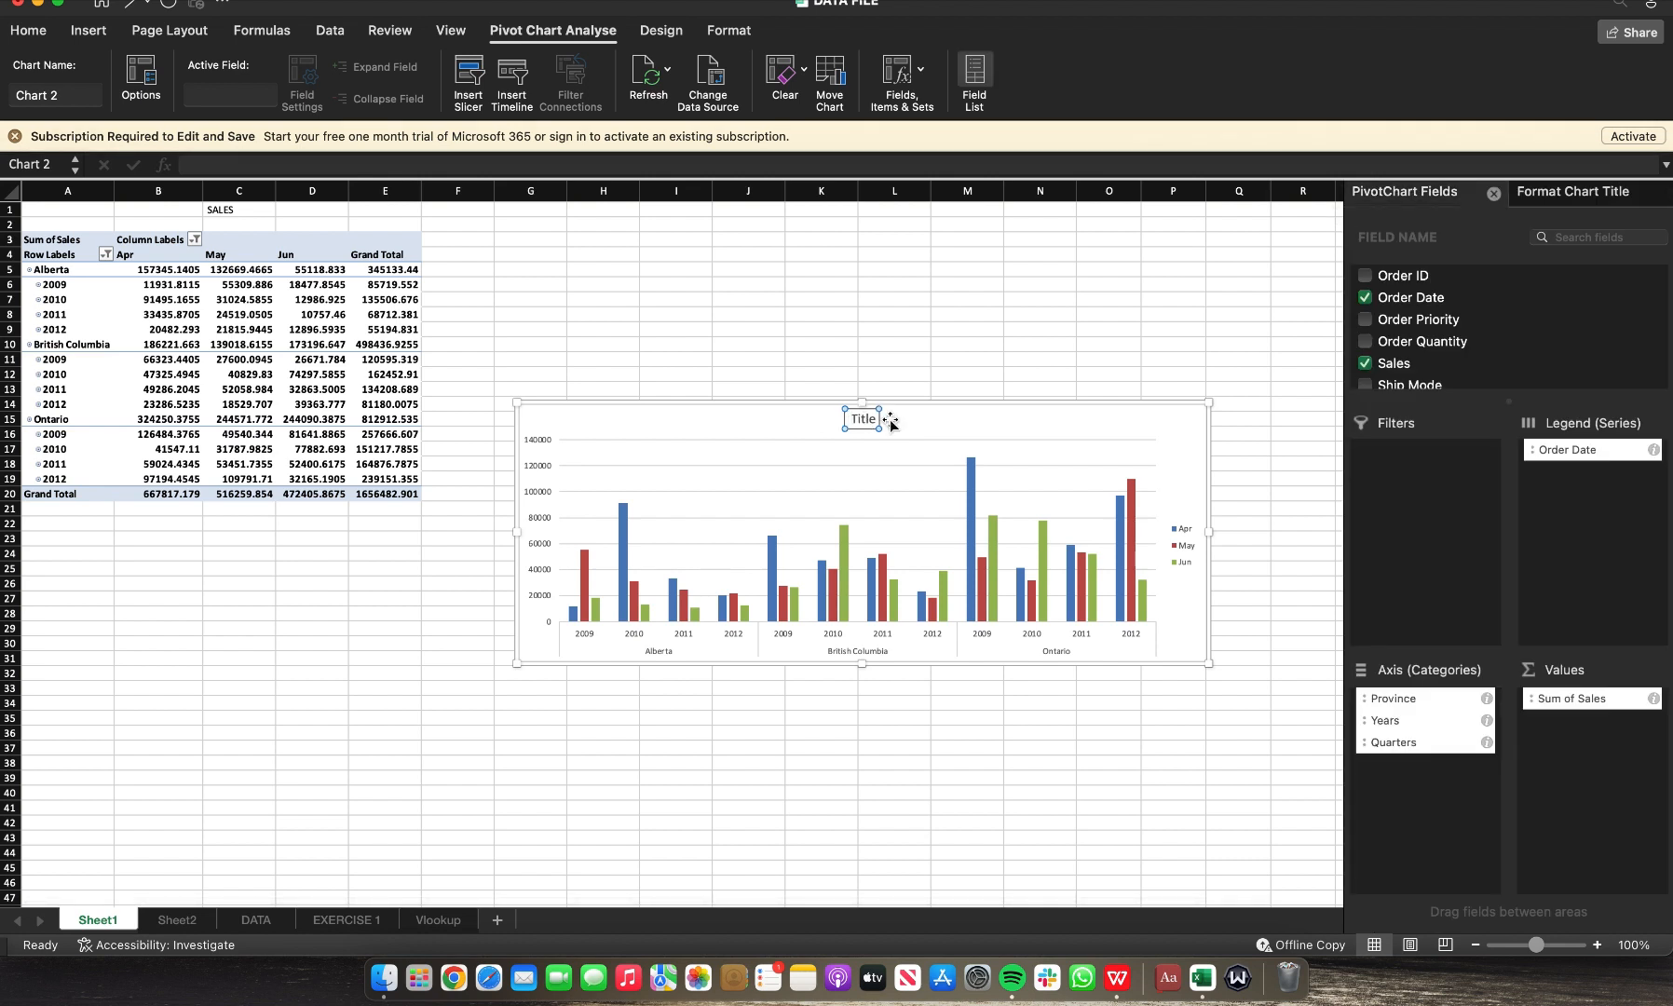
{"action": "key", "text": "BackSpace"}
{"action": "key", "text": "BackSpace"}
{"action": "key", "text": "BackSpace"}
{"action": "key", "text": "BackSpace"}
{"action": "key", "text": "BackSpace"}
{"action": "type", "text": "Q2 SALES"}
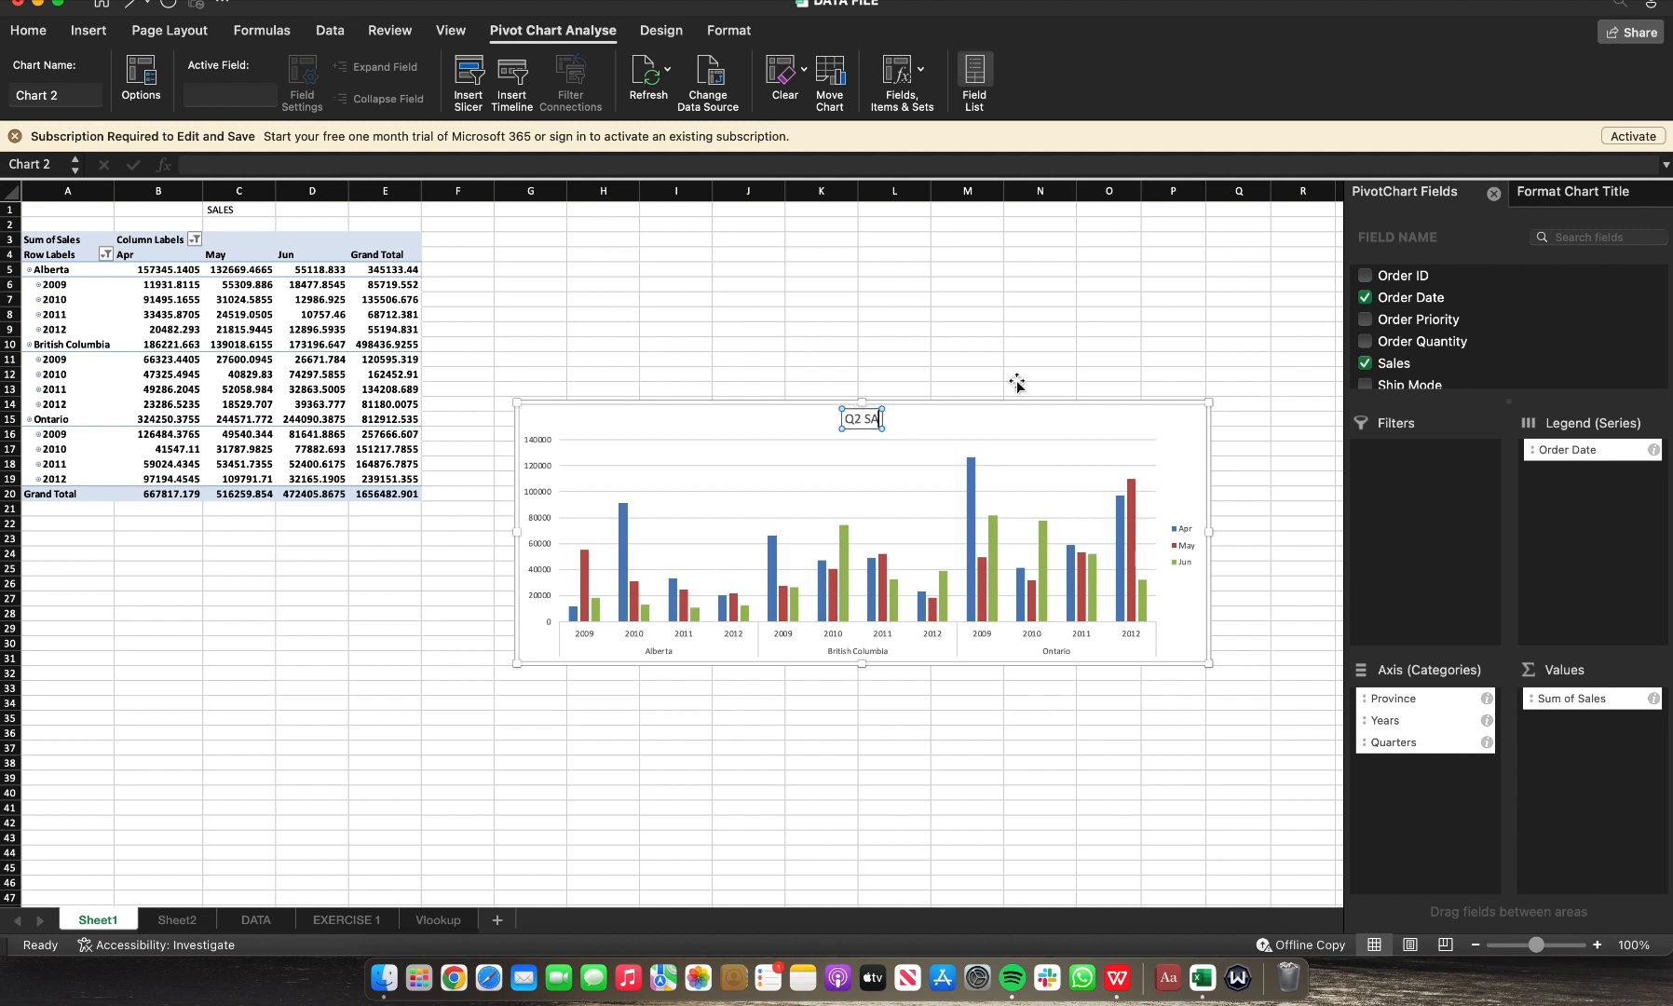
{"action": "left_click", "coordinate": [1067, 364]}
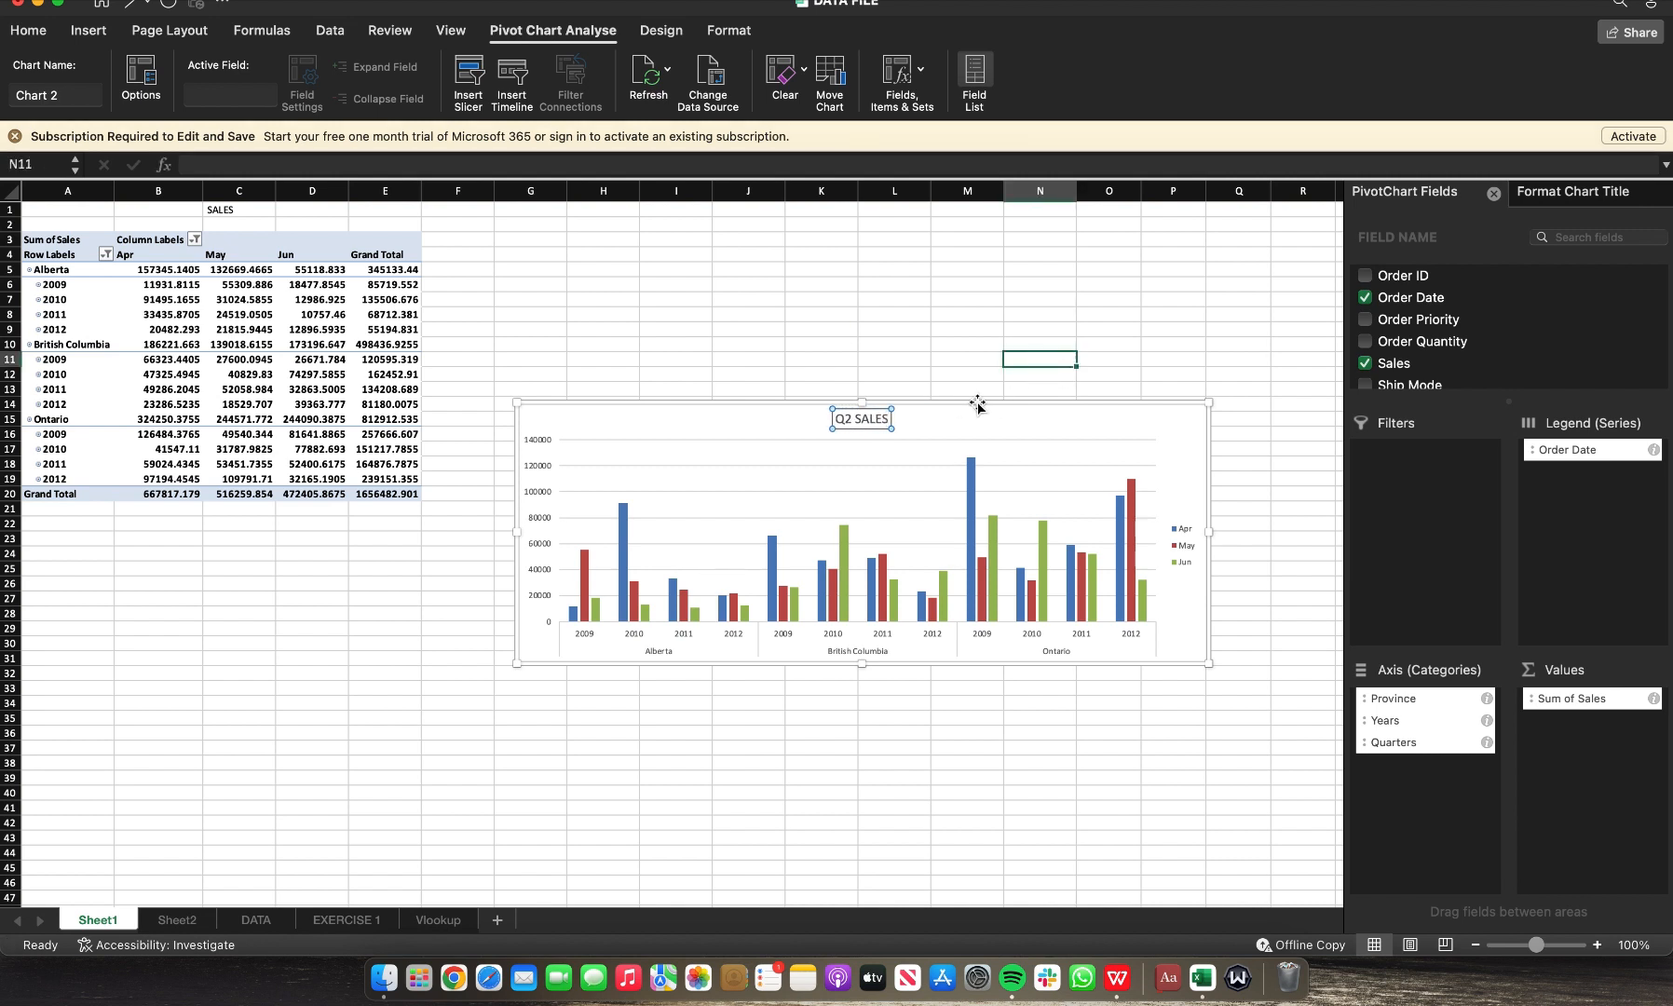
Step: Select the Q2 SALES chart and open Sheet2
{"action": "left_click", "coordinate": [1029, 426]}
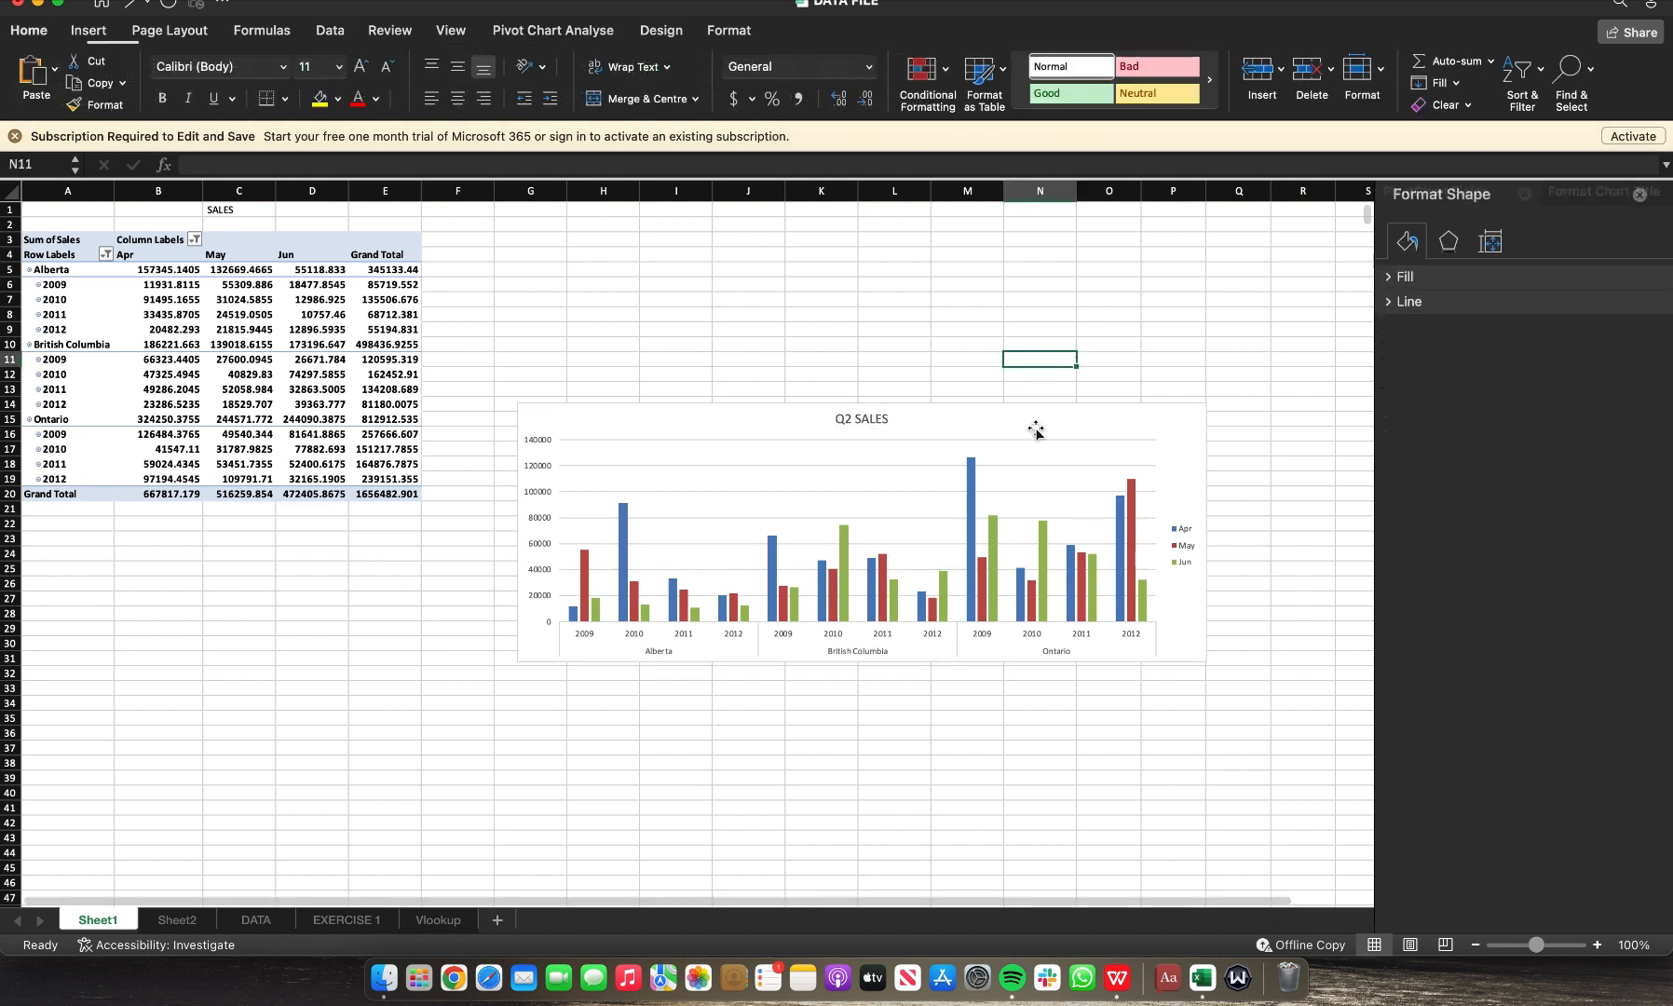
{"action": "left_click", "coordinate": [1124, 421]}
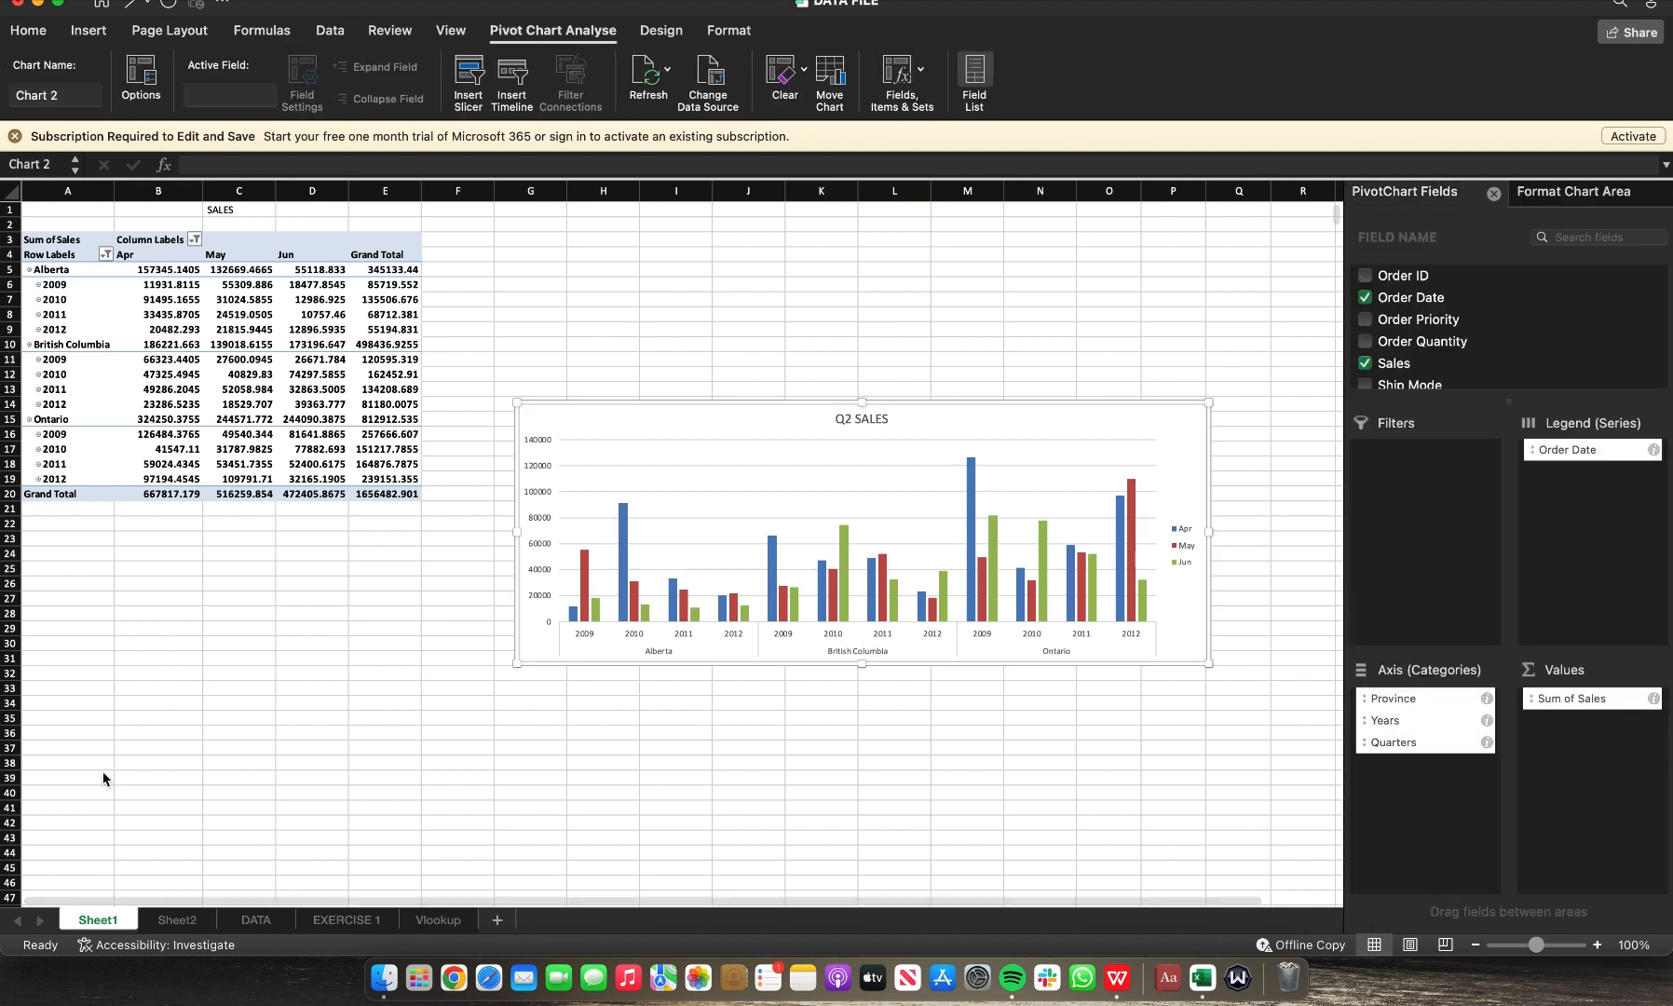
{"action": "left_click", "coordinate": [180, 921]}
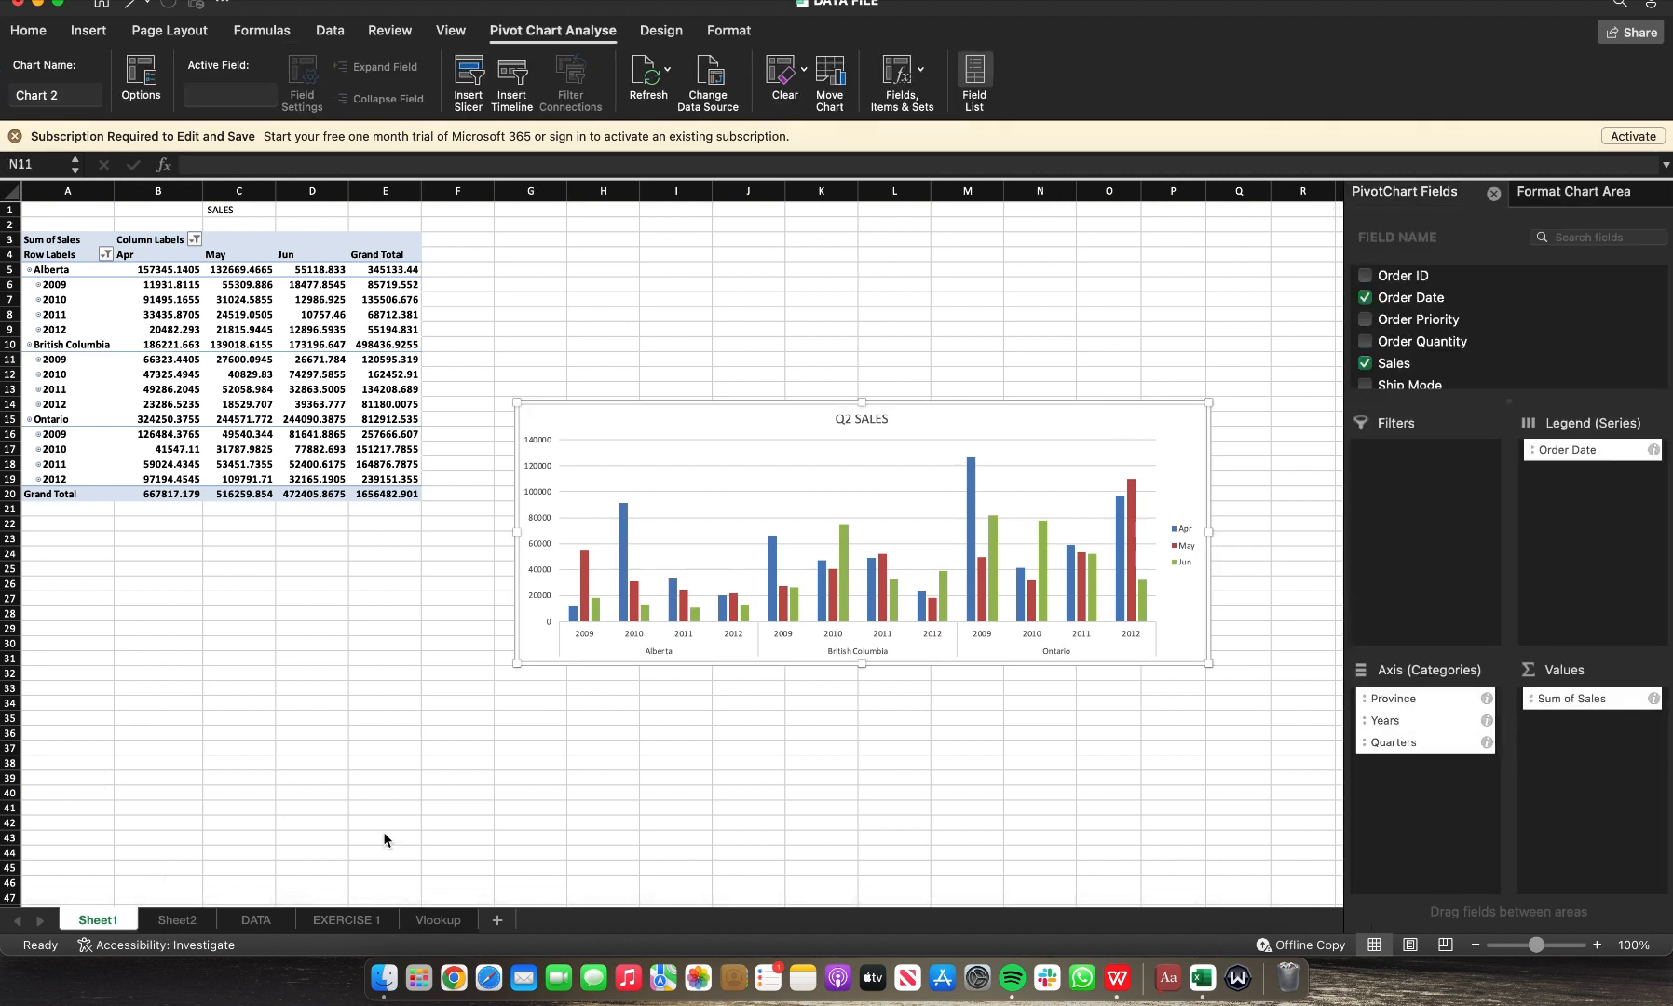
{"action": "left_click", "coordinate": [170, 921]}
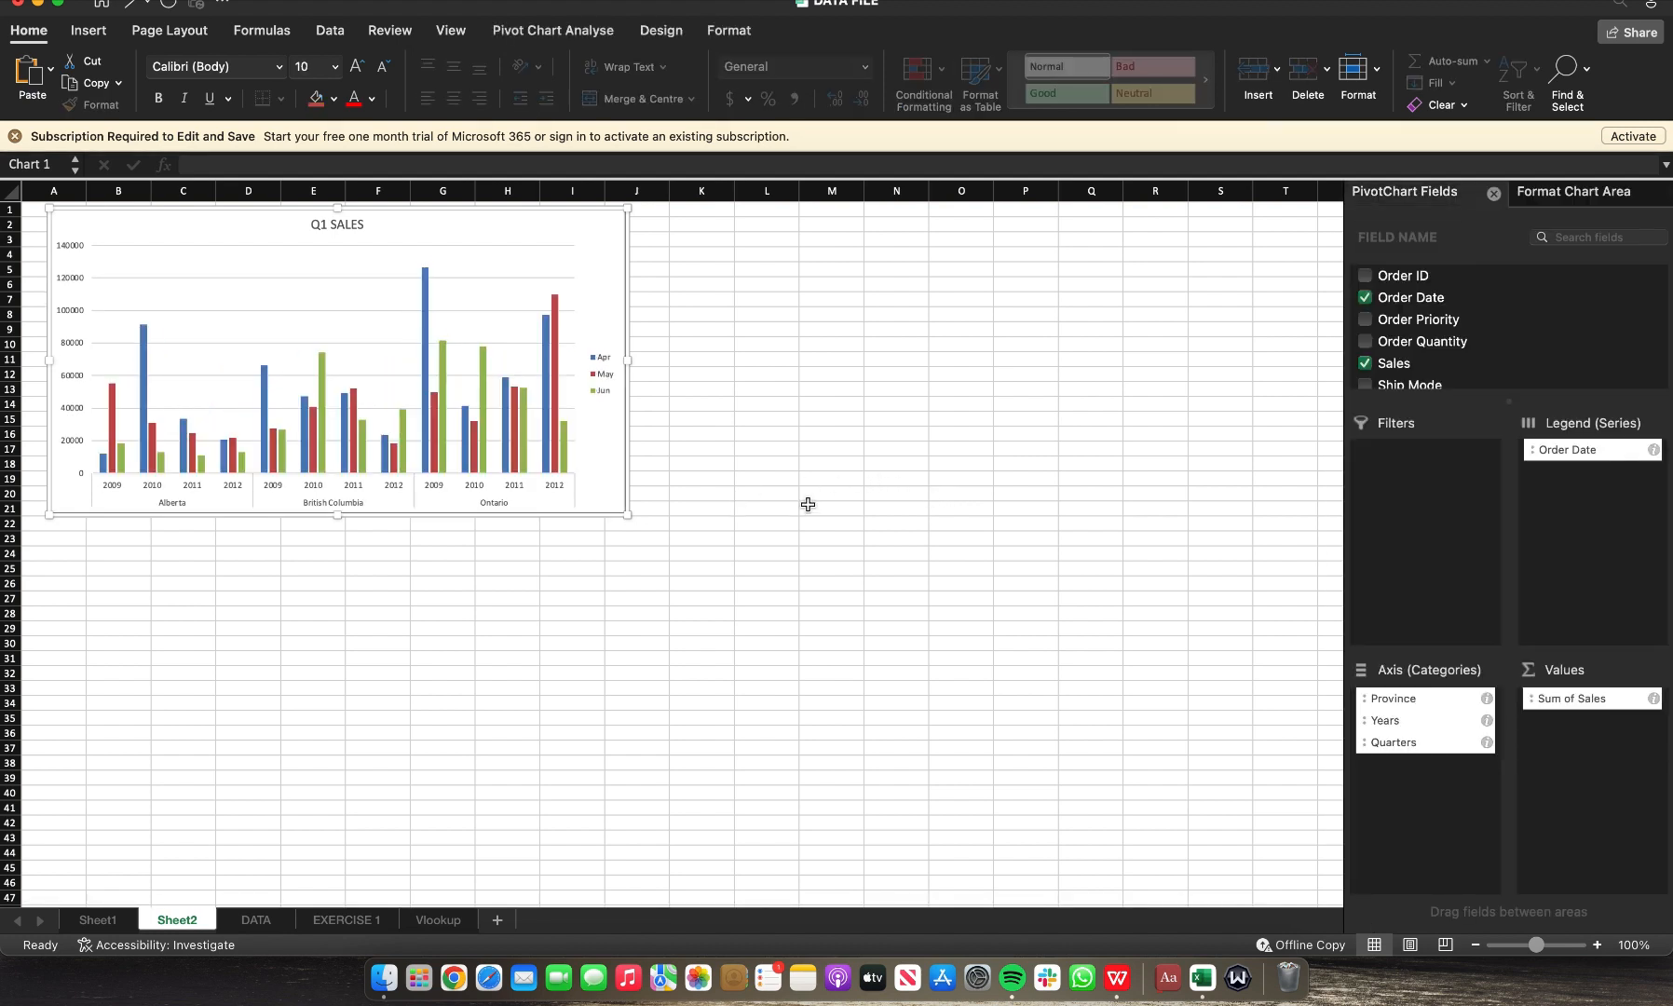
Step: Drag the Q1 SALES chart across Sheet2 and back, then undo and redo recent changes
{"action": "left_click_drag", "start_coordinate": [570, 212], "coordinate": [933, 253]}
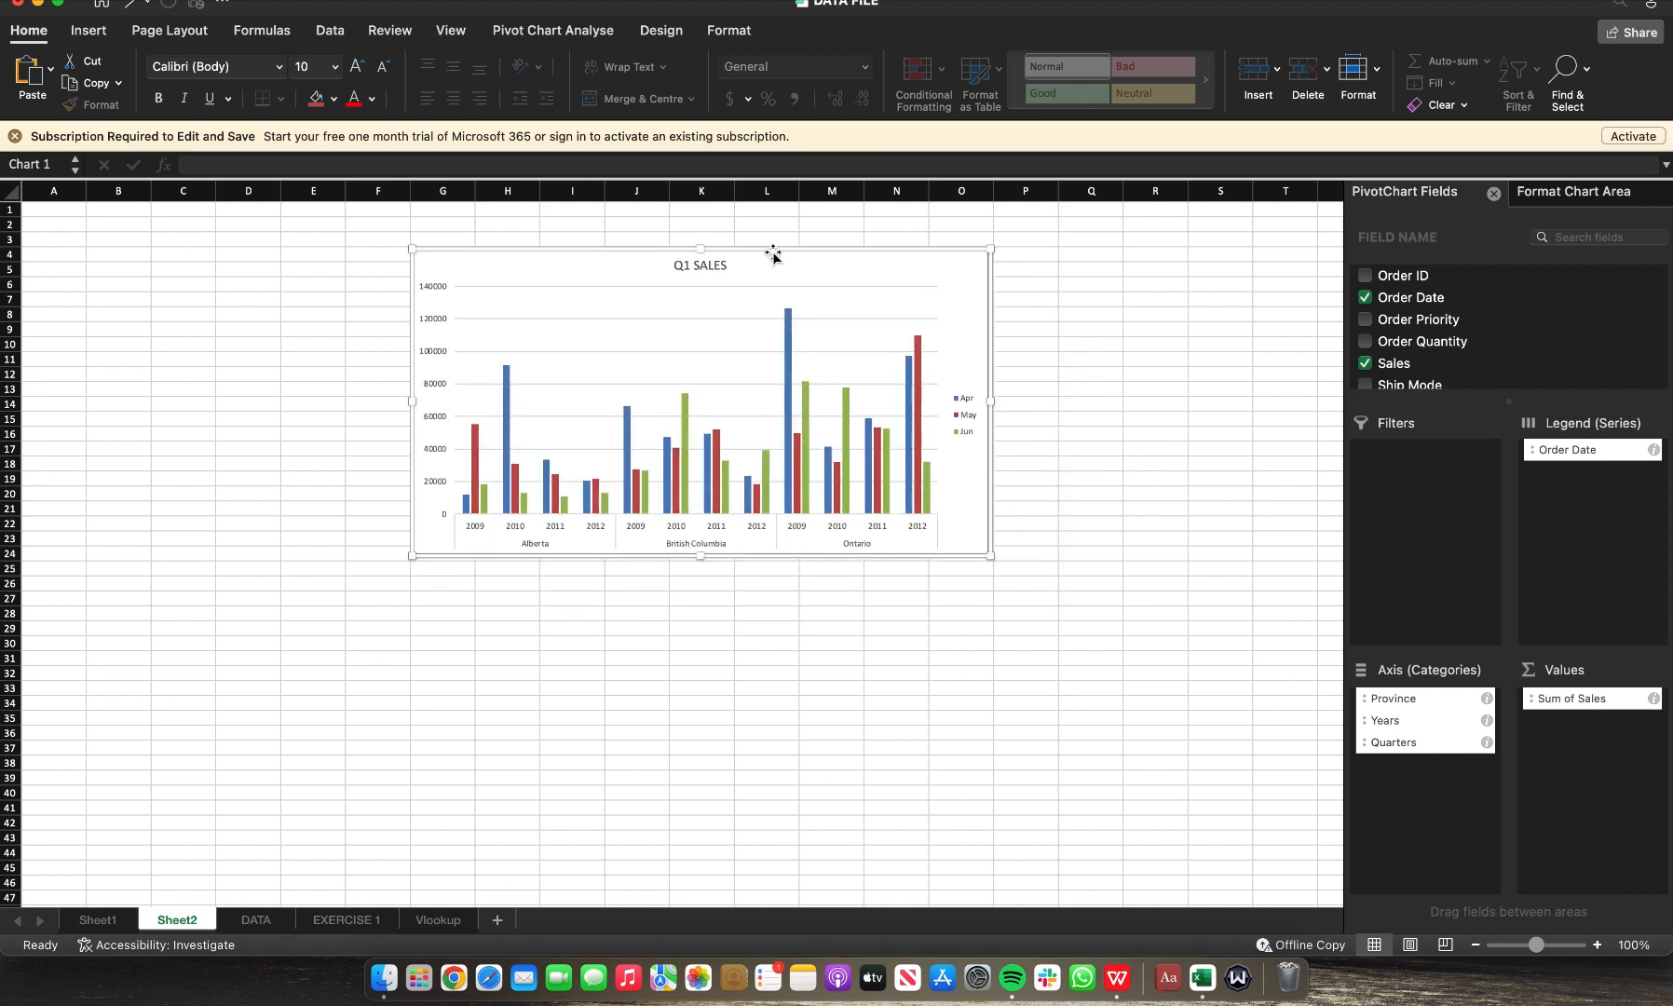
{"action": "left_click_drag", "start_coordinate": [703, 306], "coordinate": [364, 213]}
{"action": "key", "text": "super+z"}
{"action": "key", "text": "super+y"}
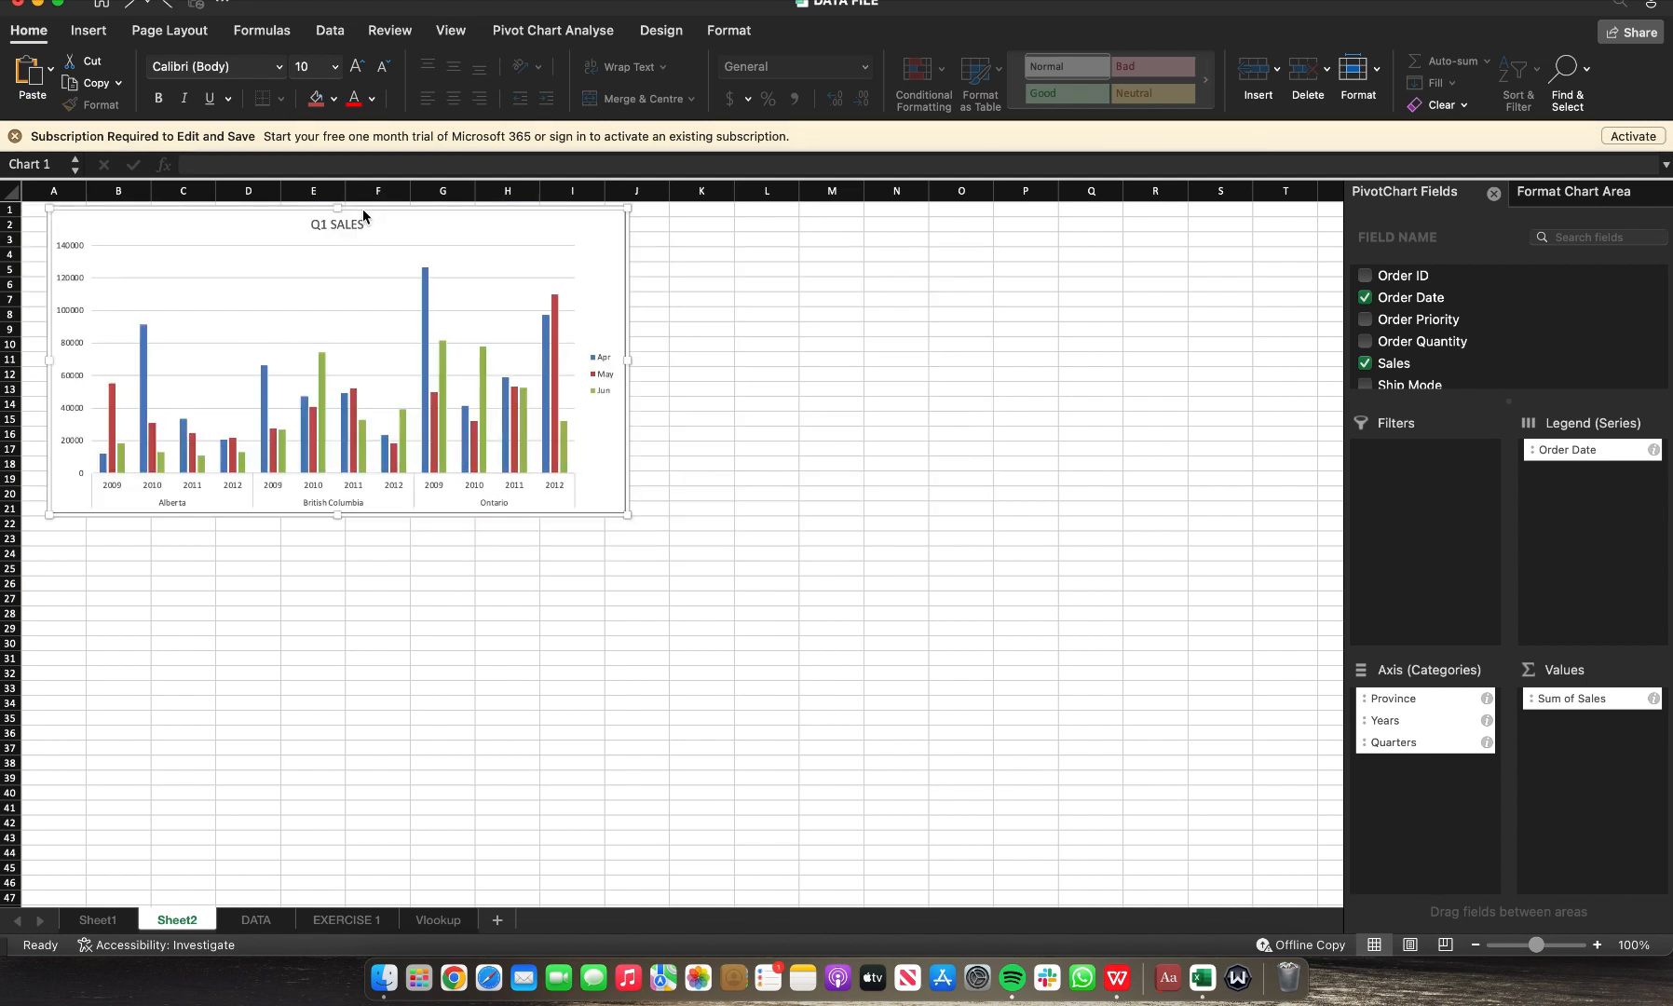
{"action": "key", "text": "super+y"}
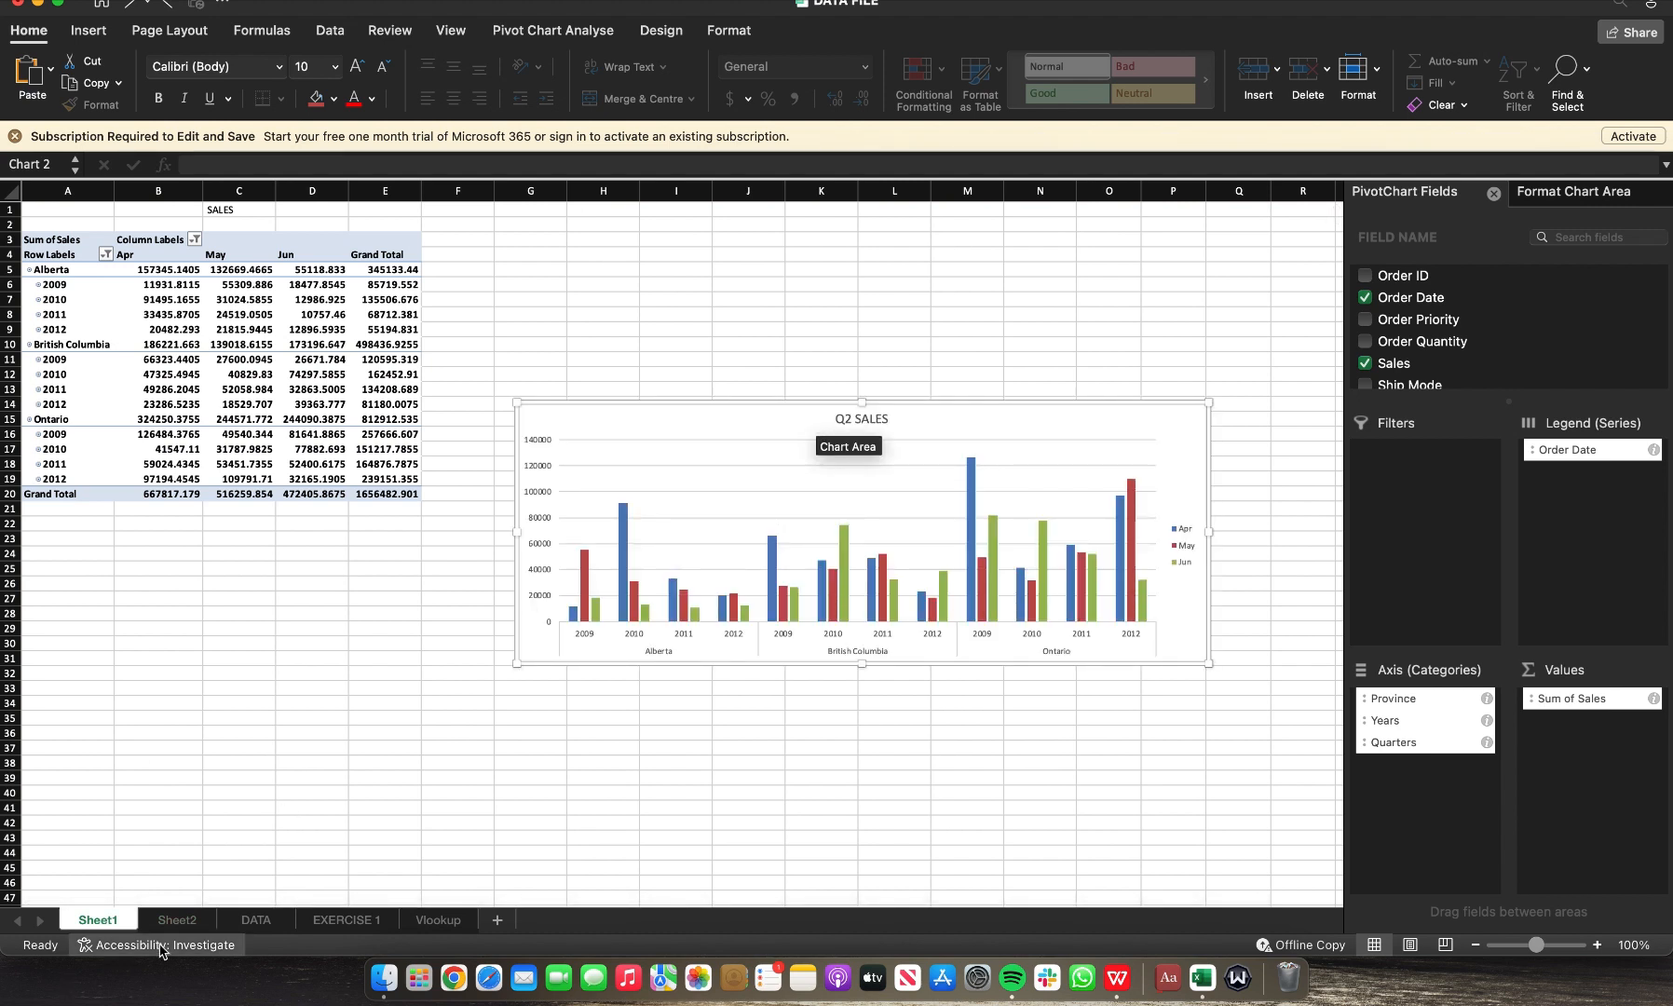
Step: Paste the Q2 SALES chart onto Sheet2 and place it beside the Q1 SALES chart
{"action": "left_click", "coordinate": [181, 921]}
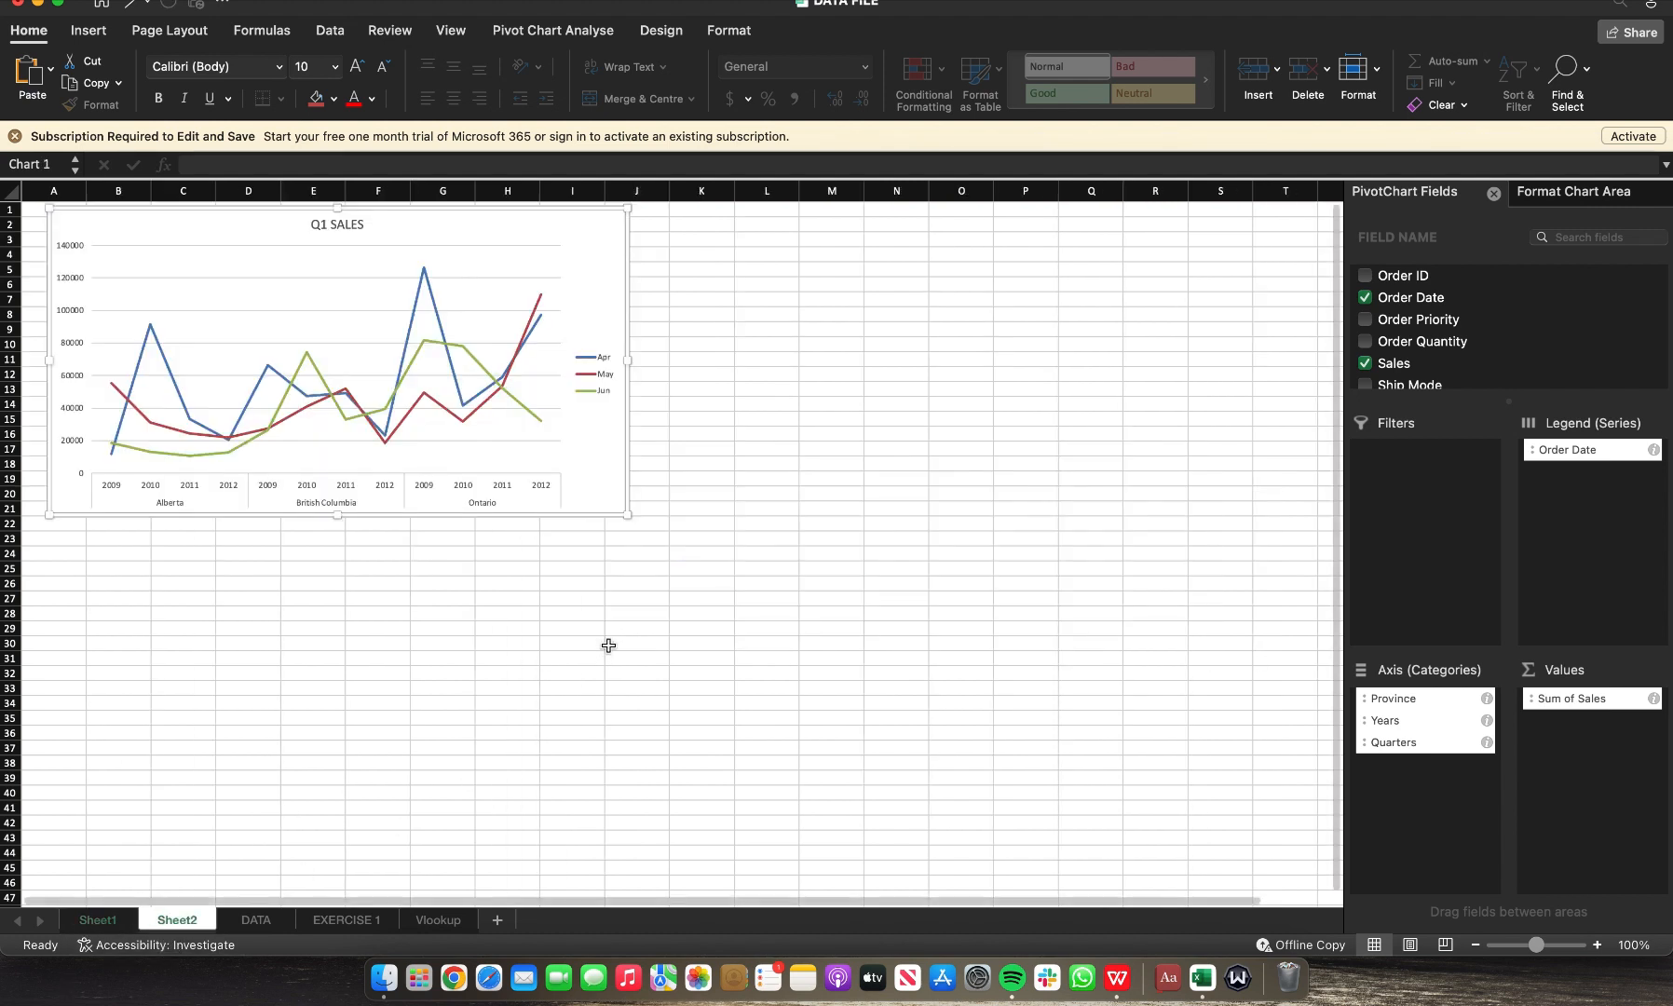
{"action": "left_click", "coordinate": [839, 339]}
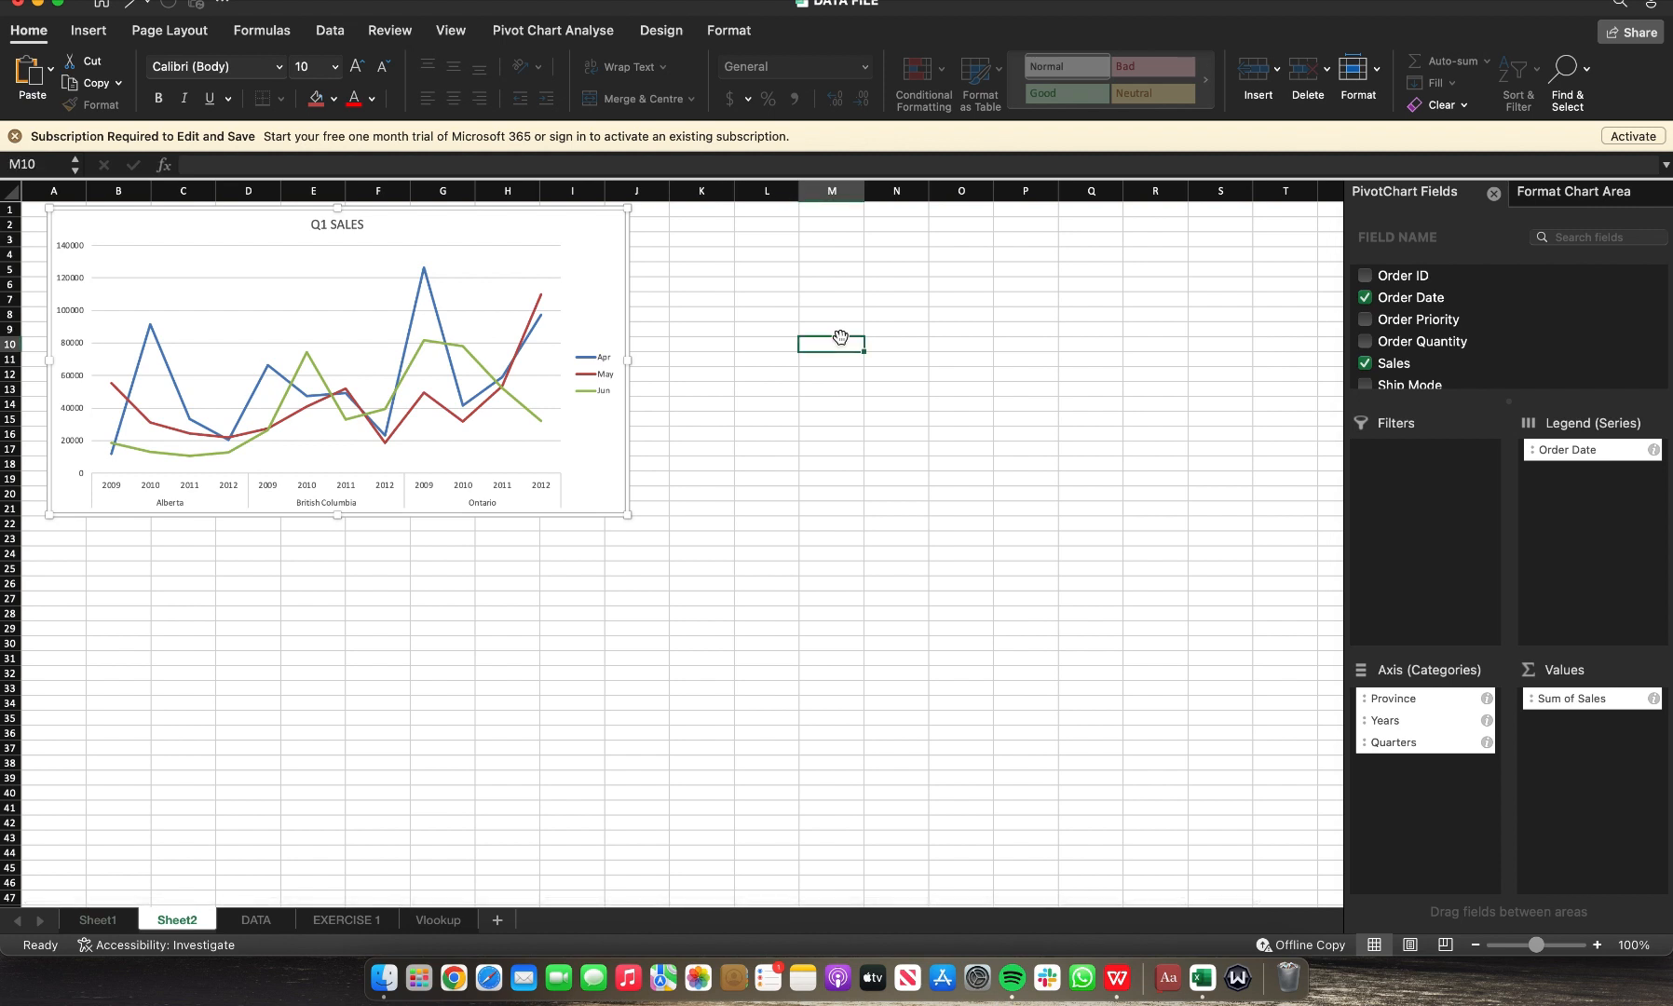
{"action": "key", "text": "super+v"}
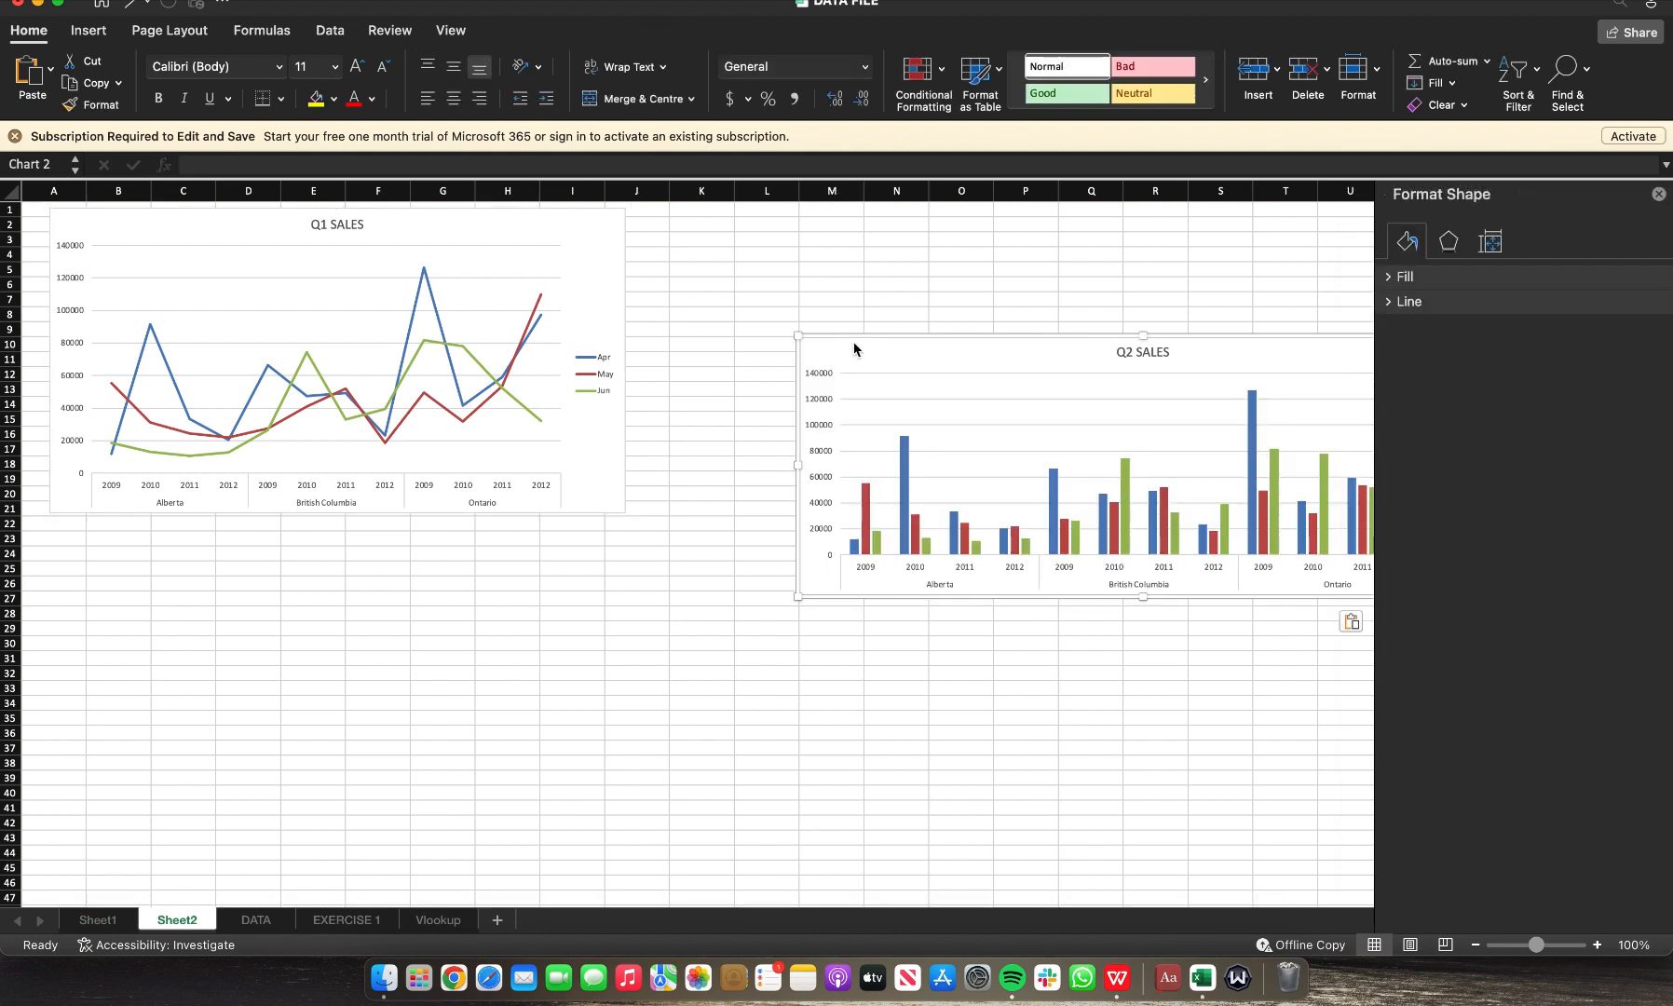
{"action": "left_click_drag", "start_coordinate": [855, 337], "coordinate": [695, 246]}
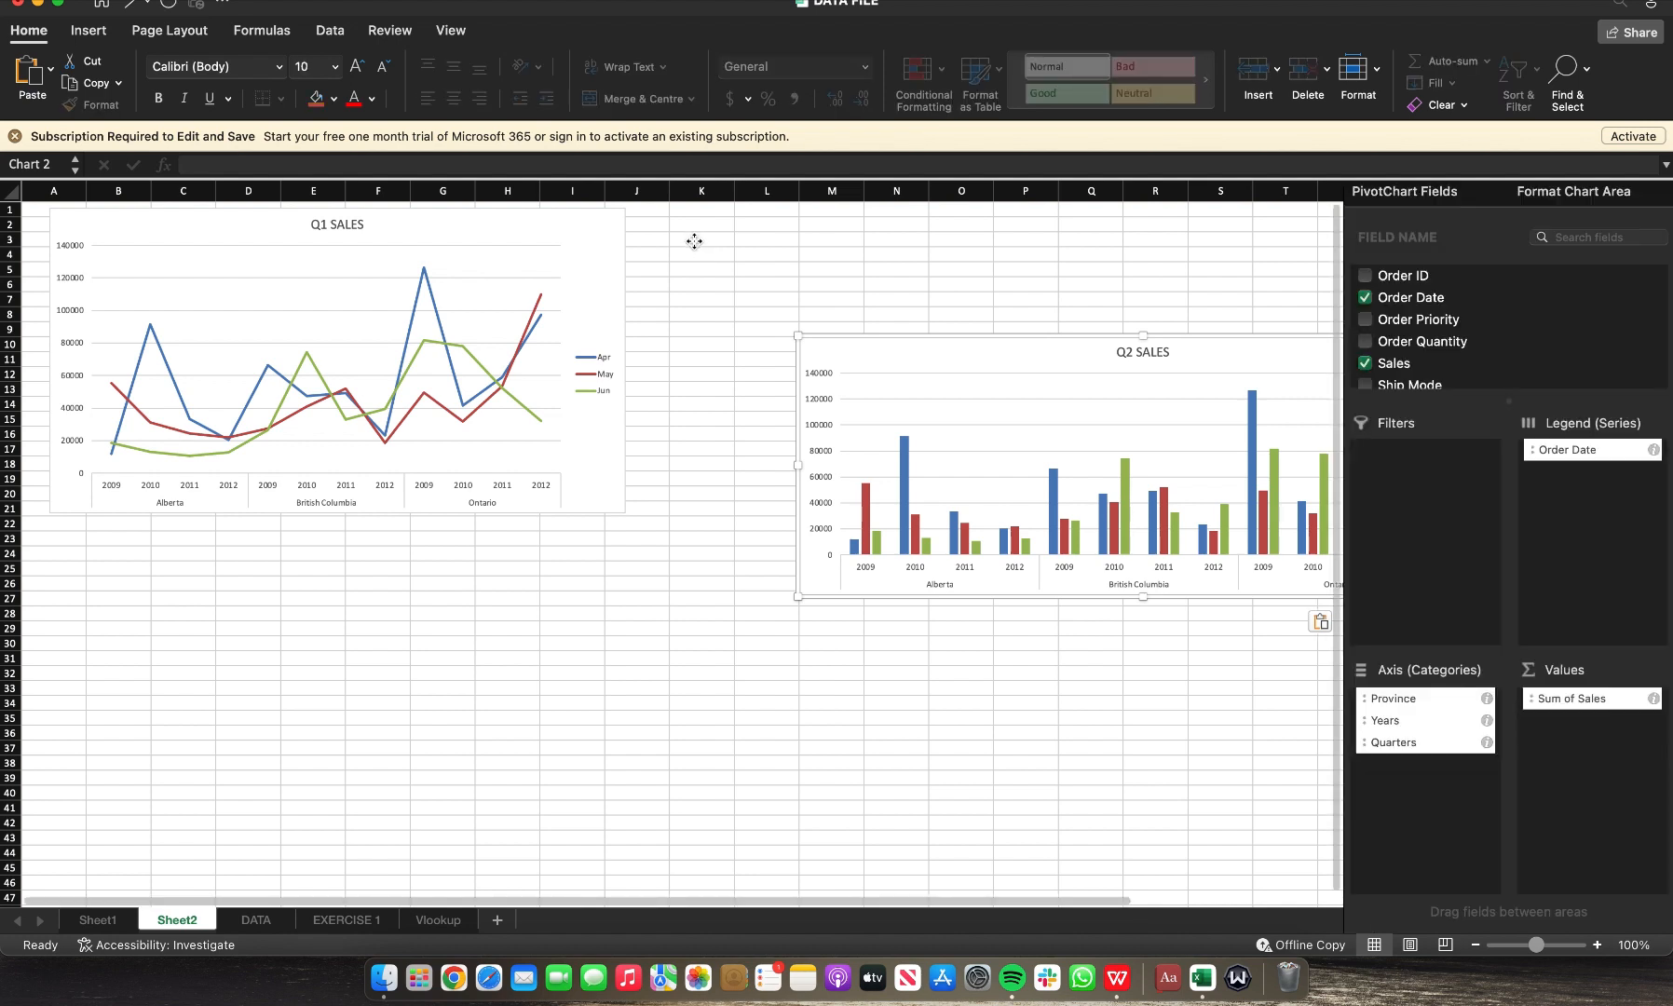
{"action": "left_click_drag", "start_coordinate": [850, 278], "coordinate": [849, 278]}
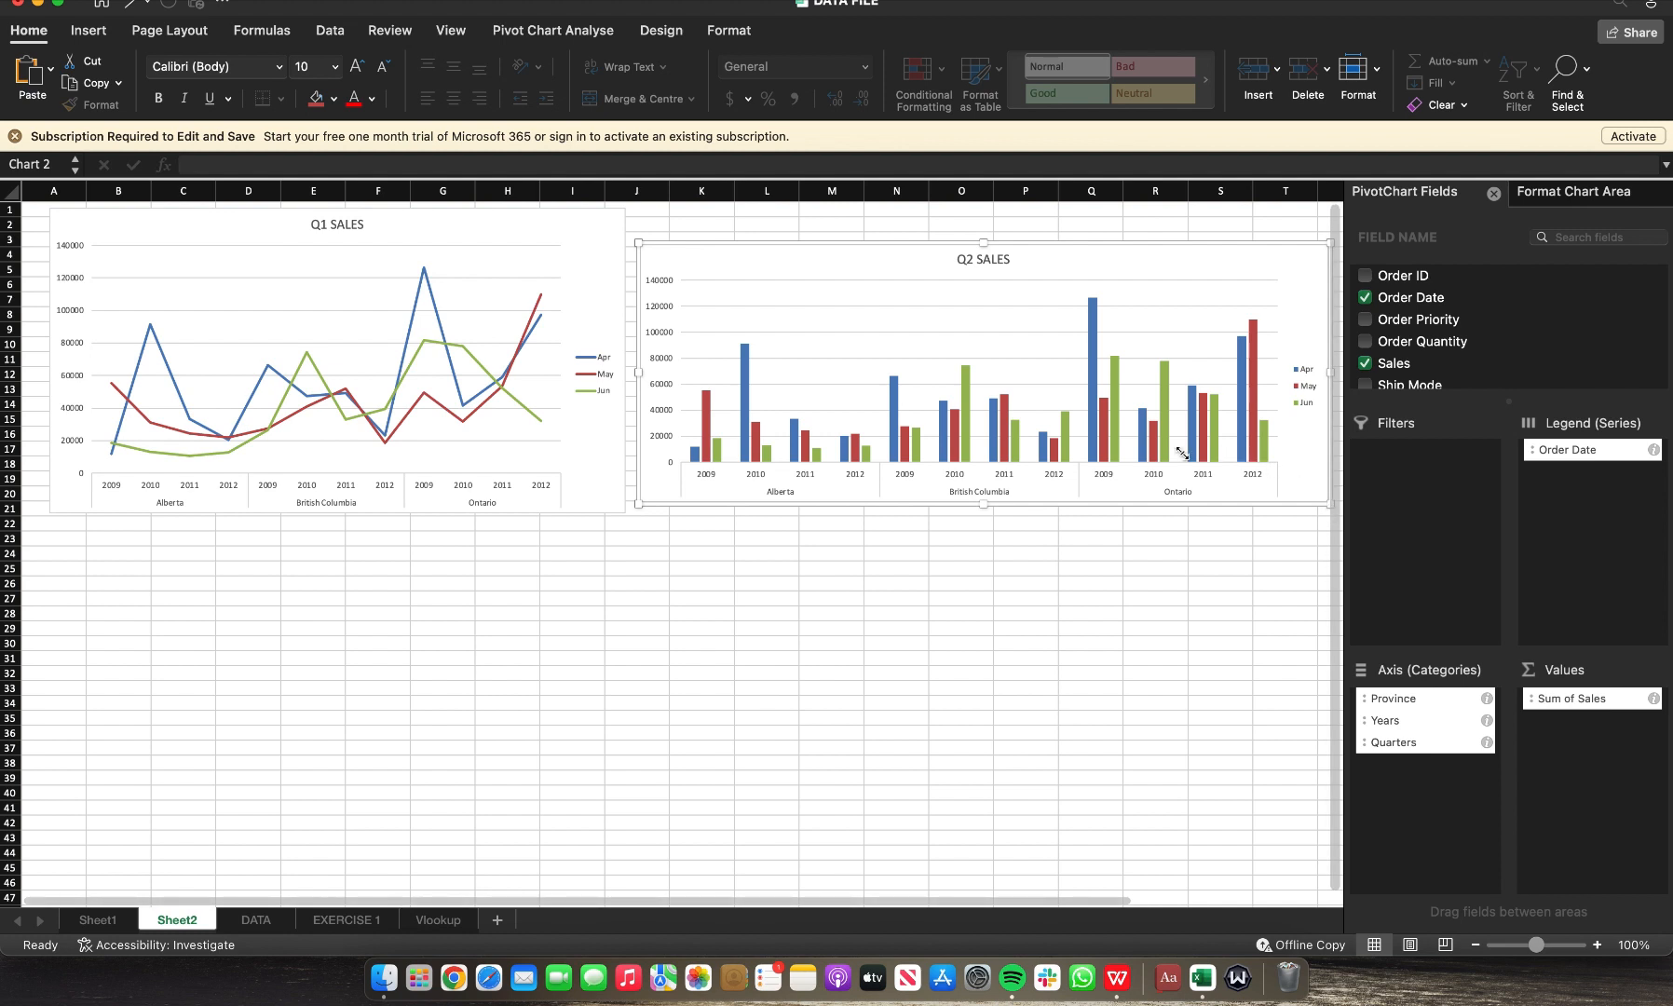
Step: Close the PivotChart fields pane and narrow the Q2 SALES chart on Sheet2 so it fits beside the Q1 chart
{"action": "left_click", "coordinate": [1493, 193]}
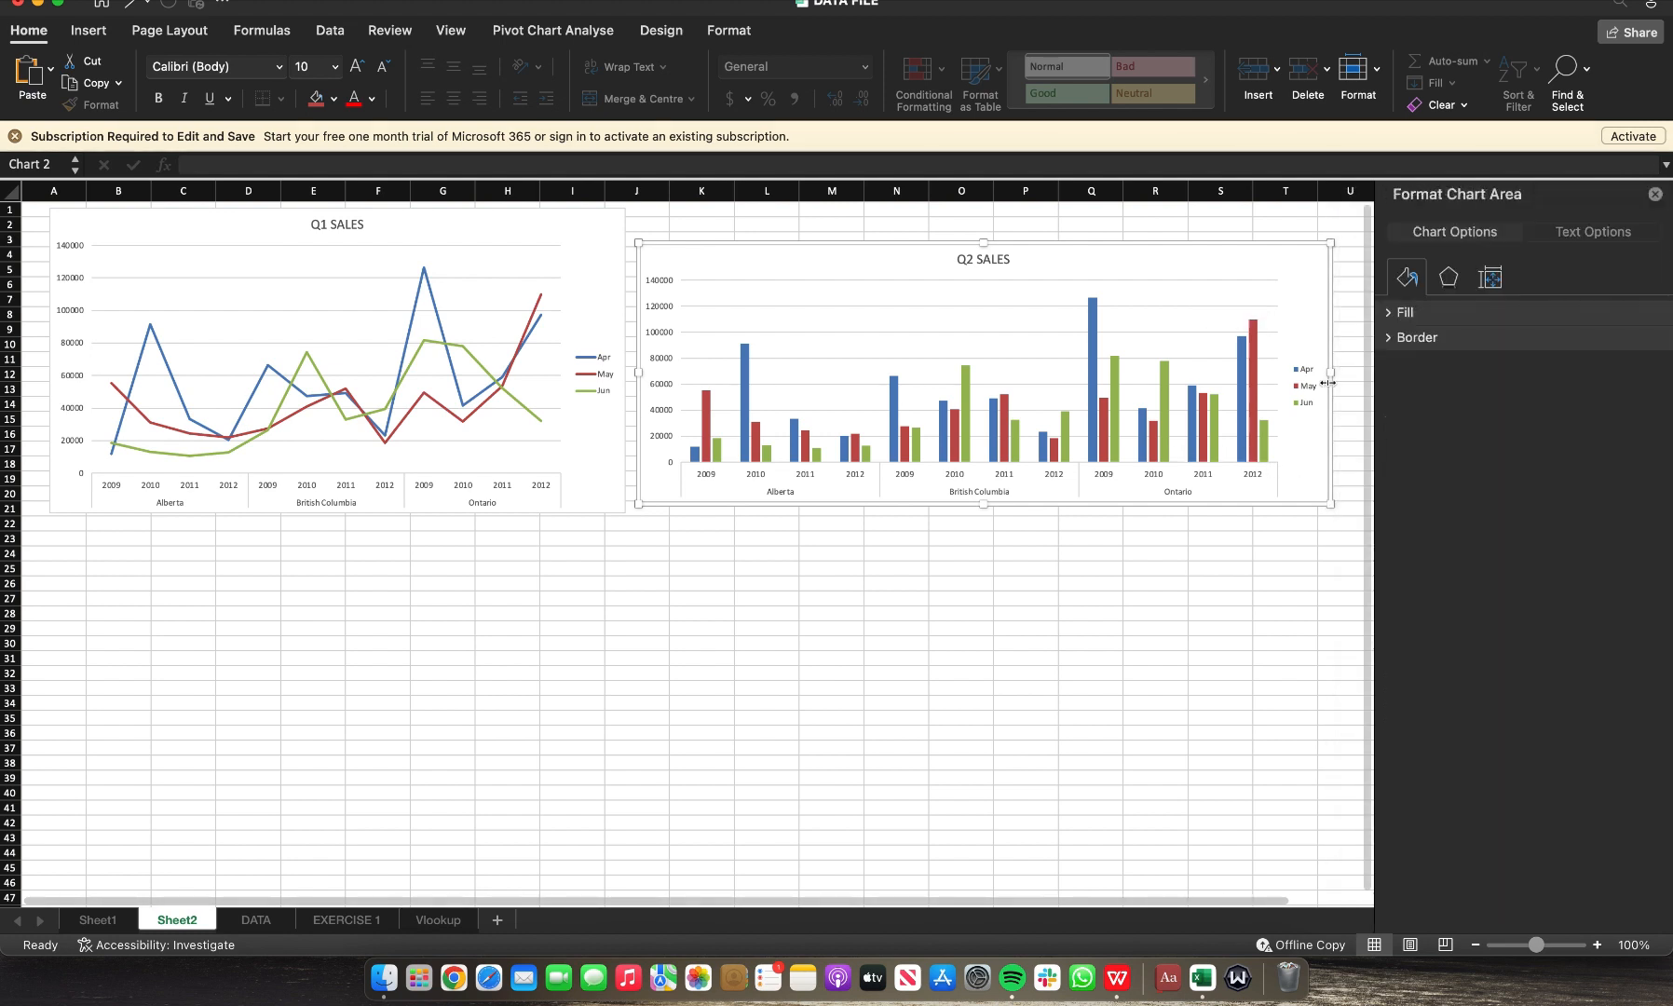
{"action": "left_click_drag", "start_coordinate": [1322, 508], "coordinate": [1035, 502]}
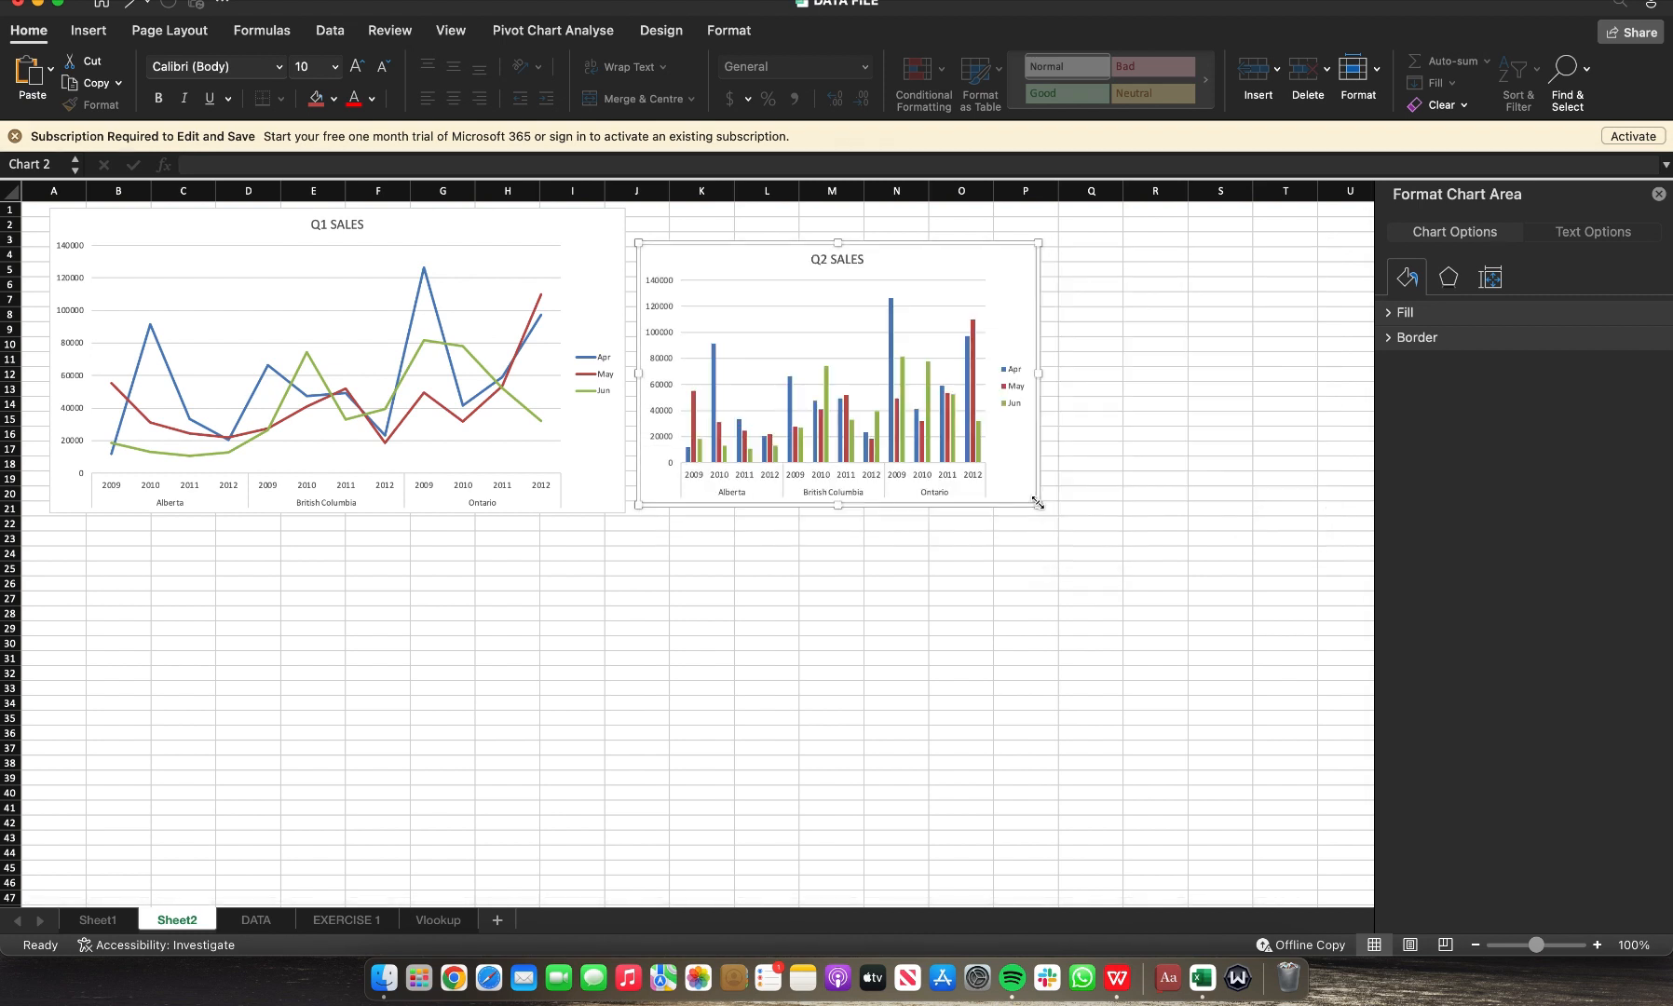
{"action": "left_click", "coordinate": [711, 702]}
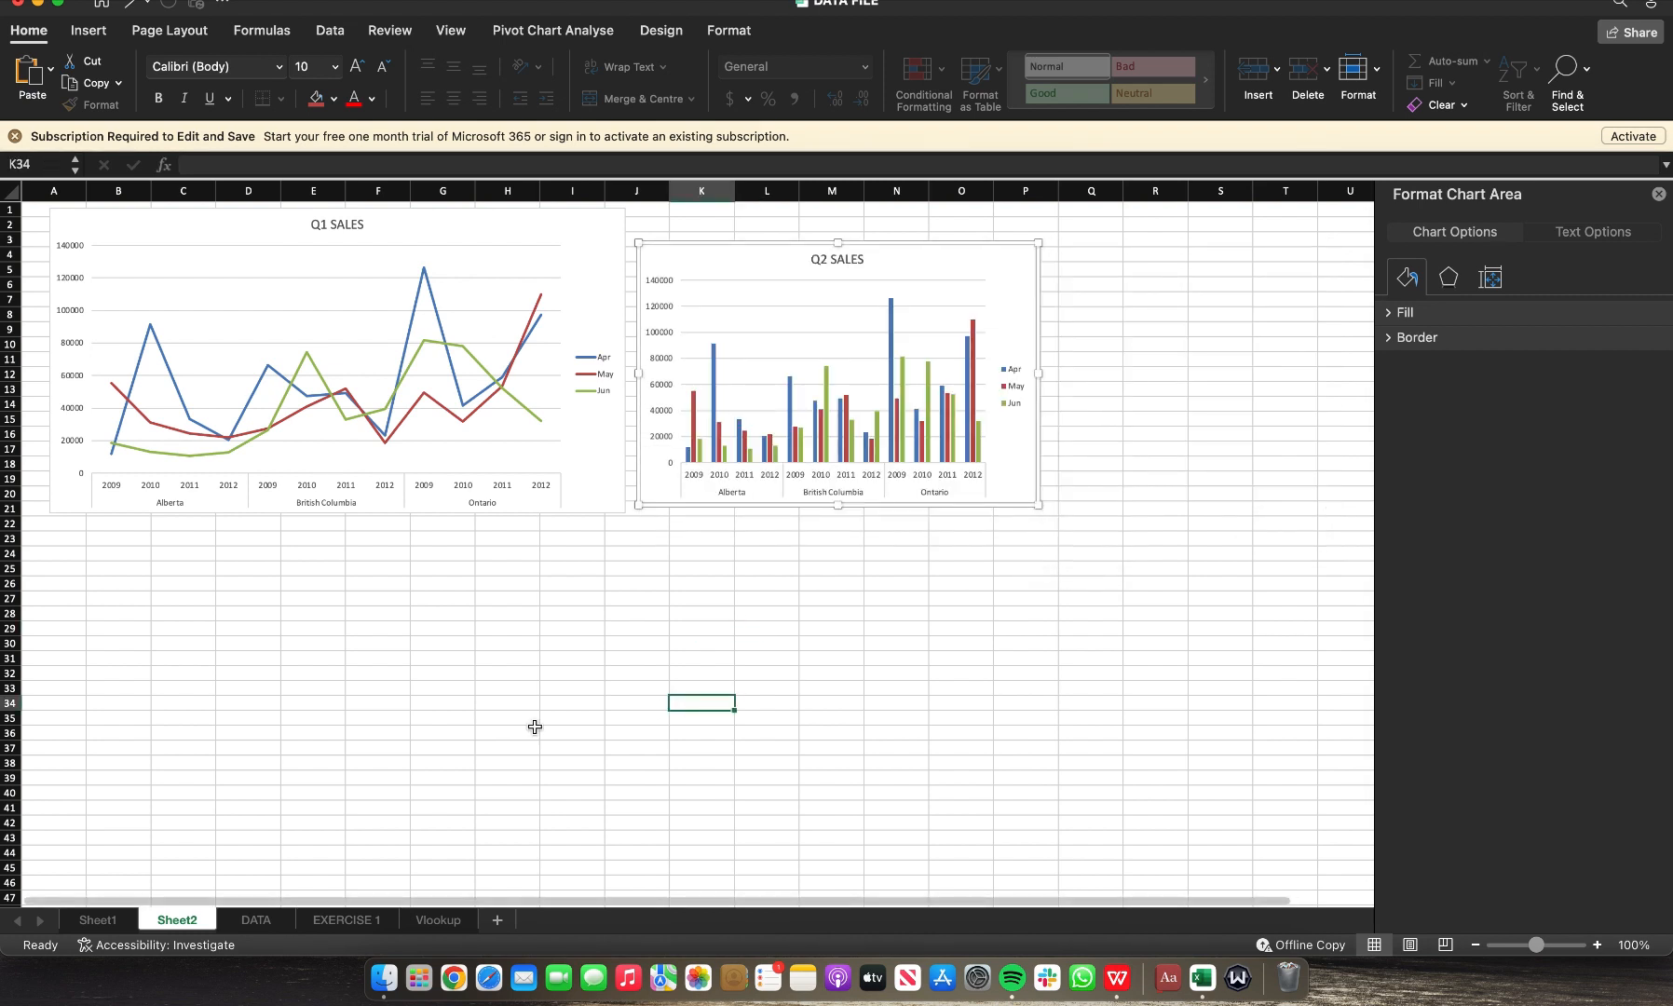
Step: Delete the Q2 SALES chart left on Sheet1
{"action": "left_click", "coordinate": [105, 920]}
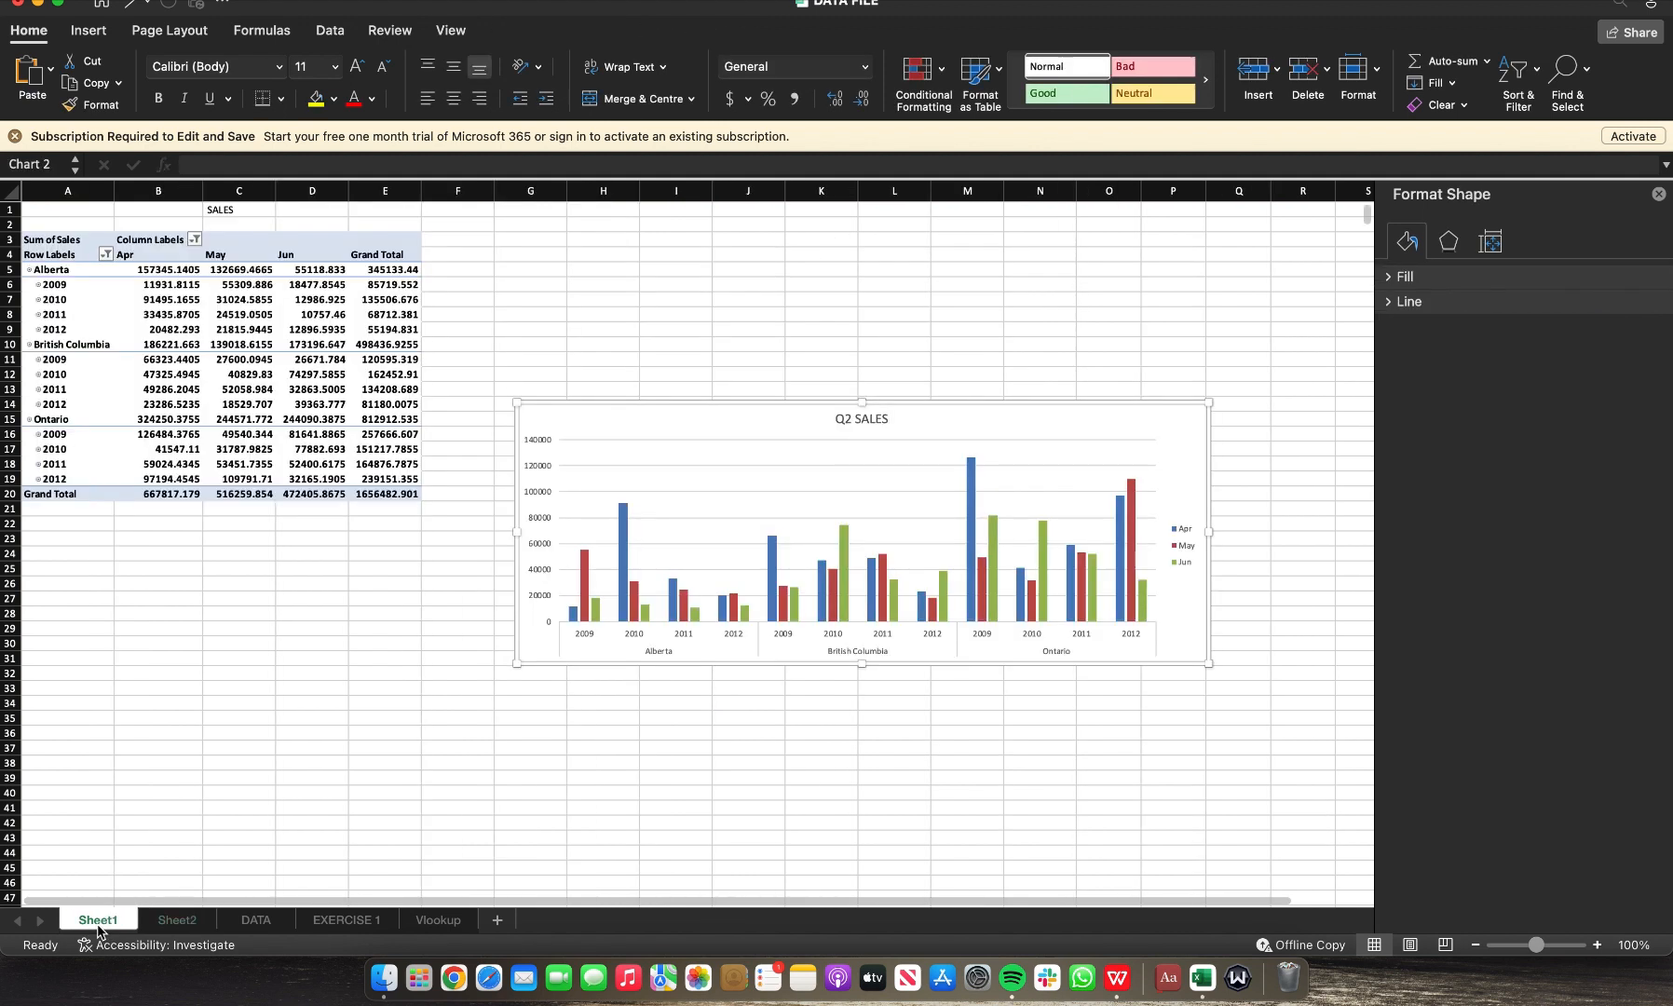
{"action": "left_click", "coordinate": [713, 404]}
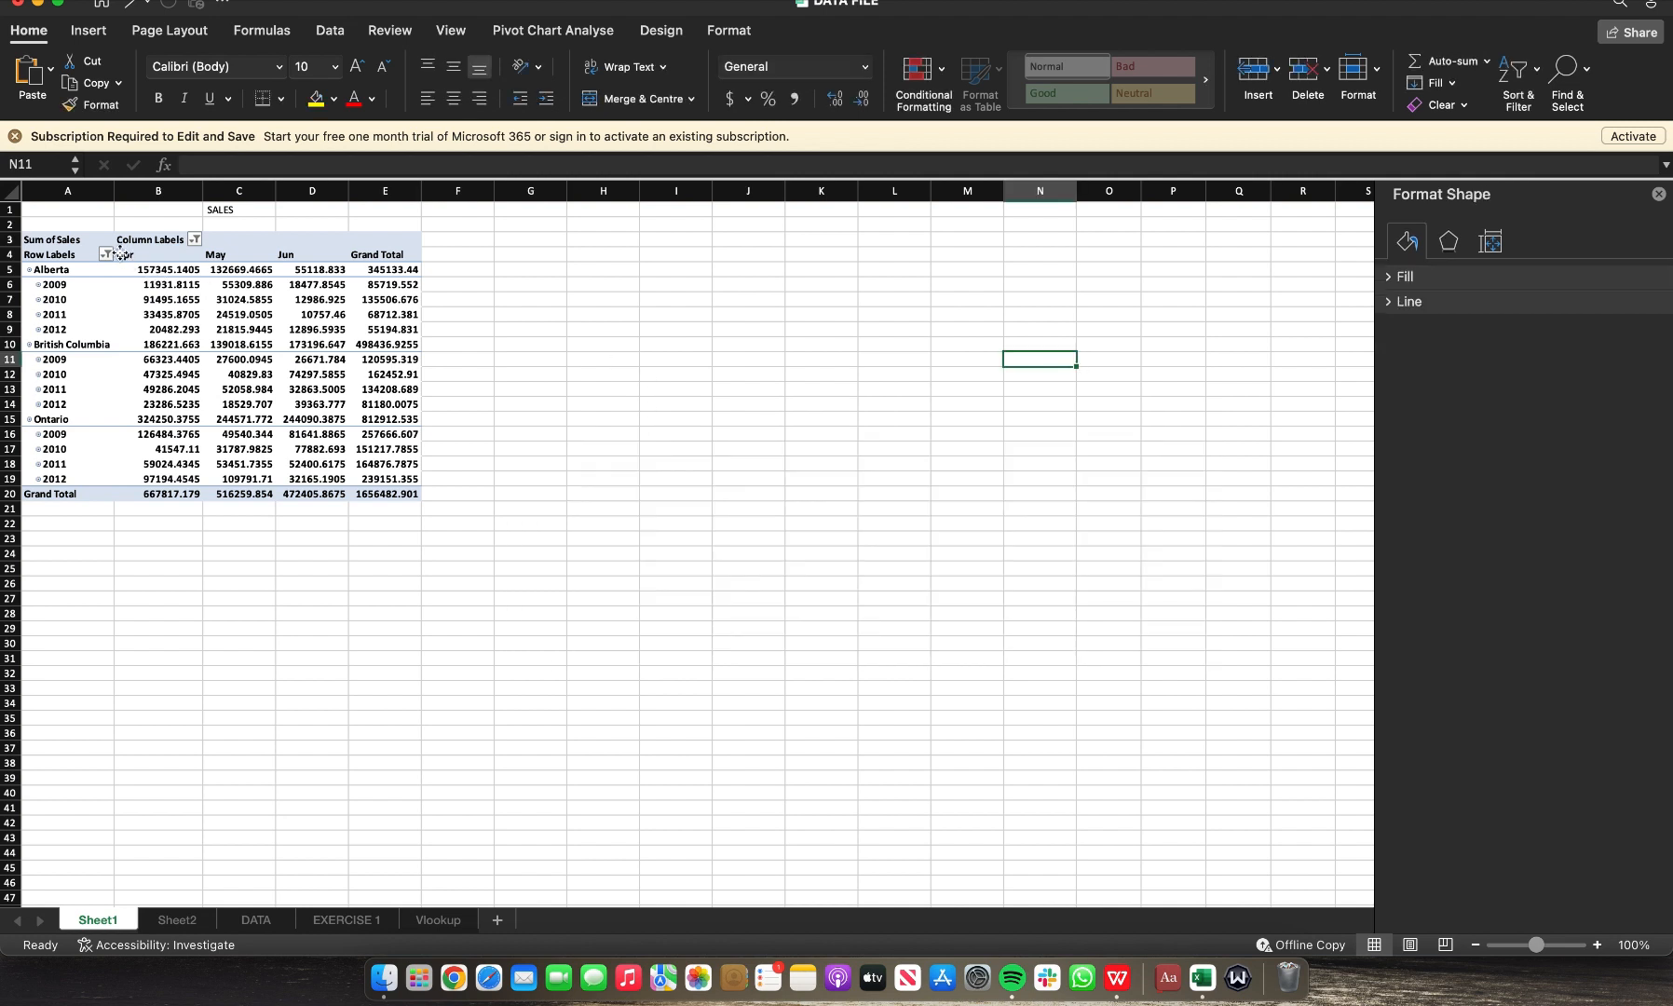
{"action": "key", "text": "Delete"}
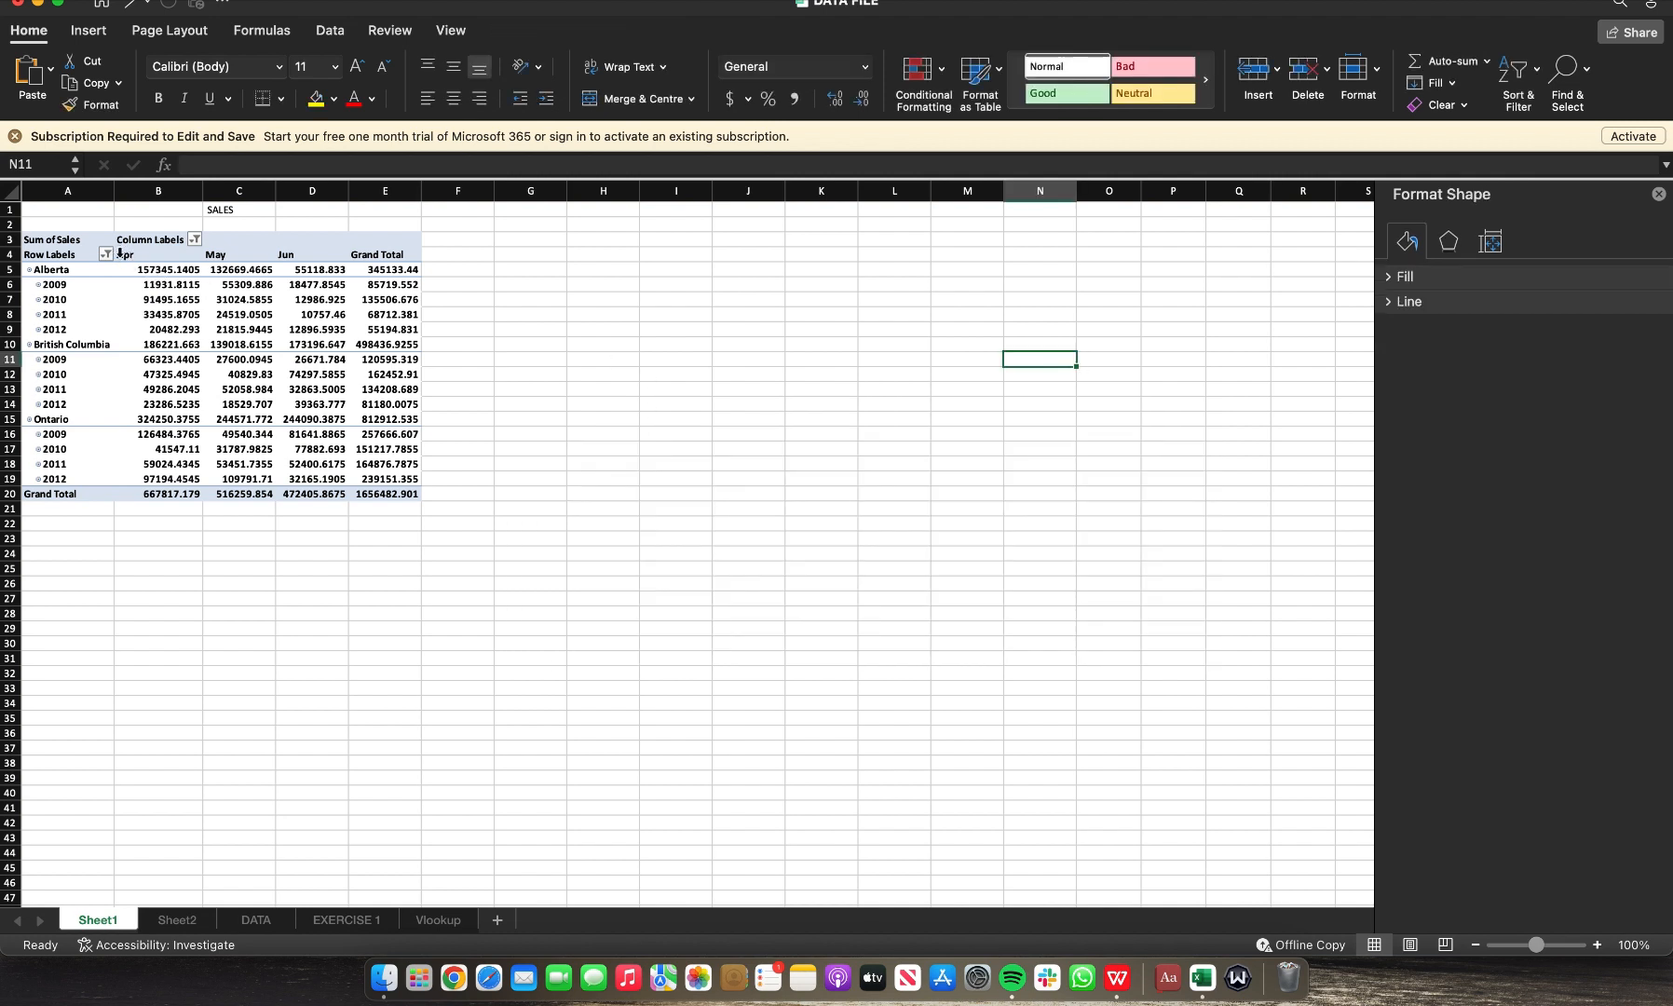
{"action": "left_click", "coordinate": [194, 241]}
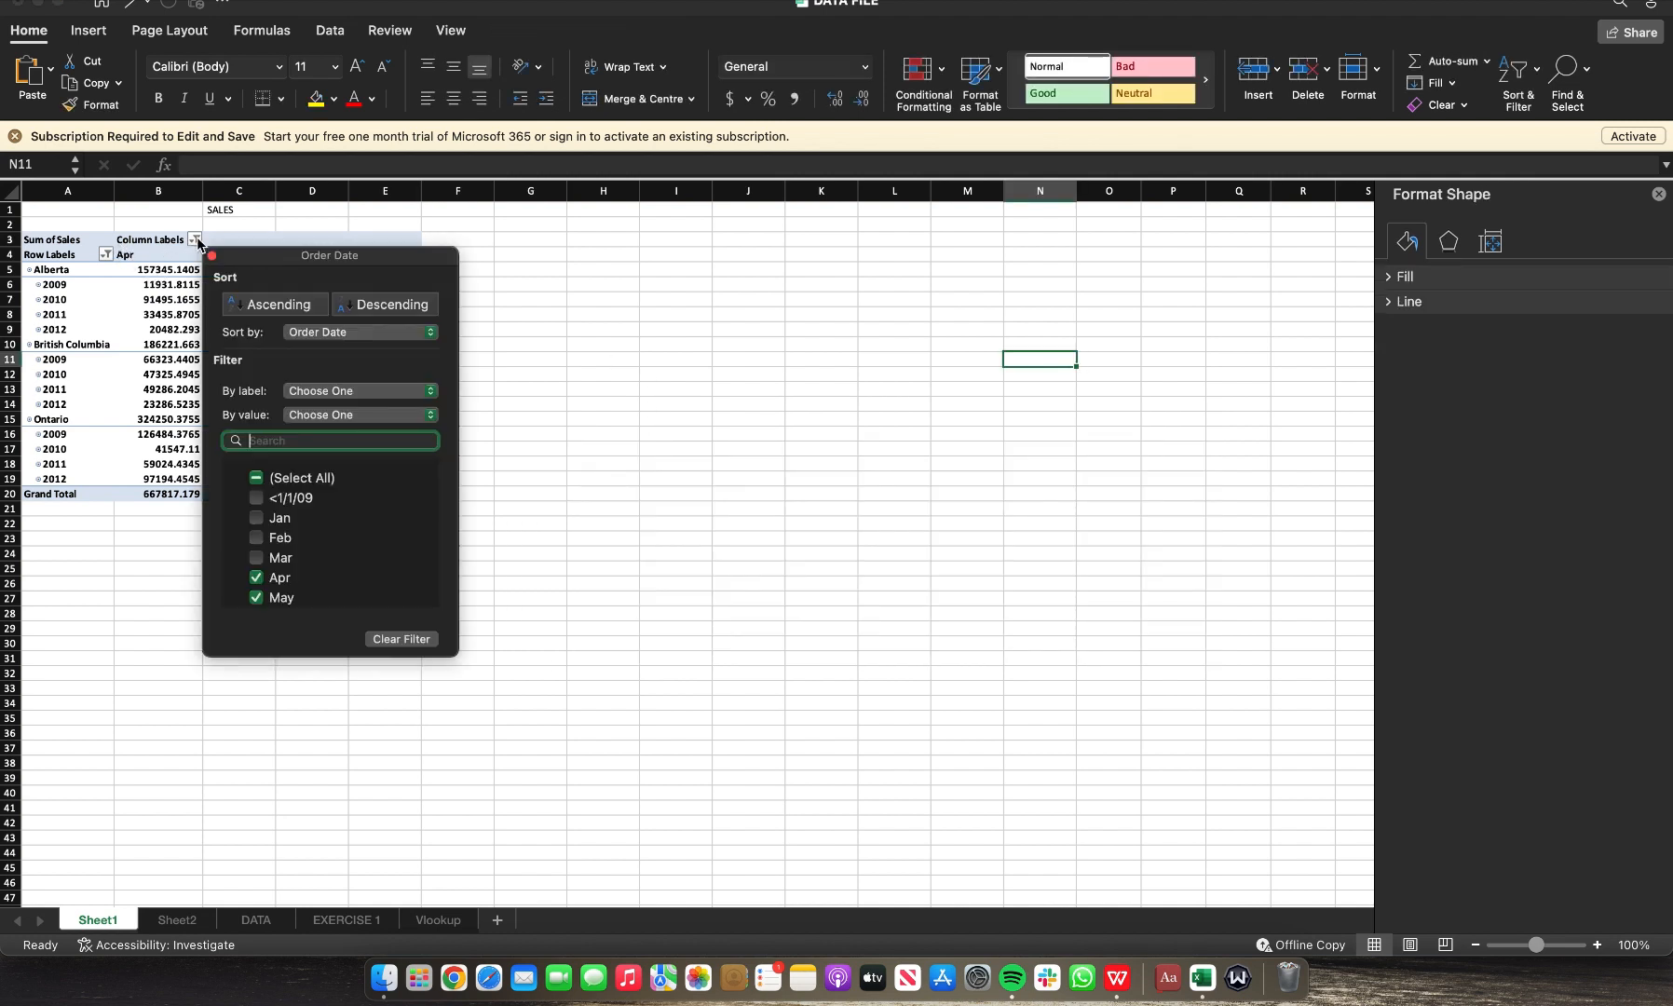
{"action": "left_click", "coordinate": [151, 321]}
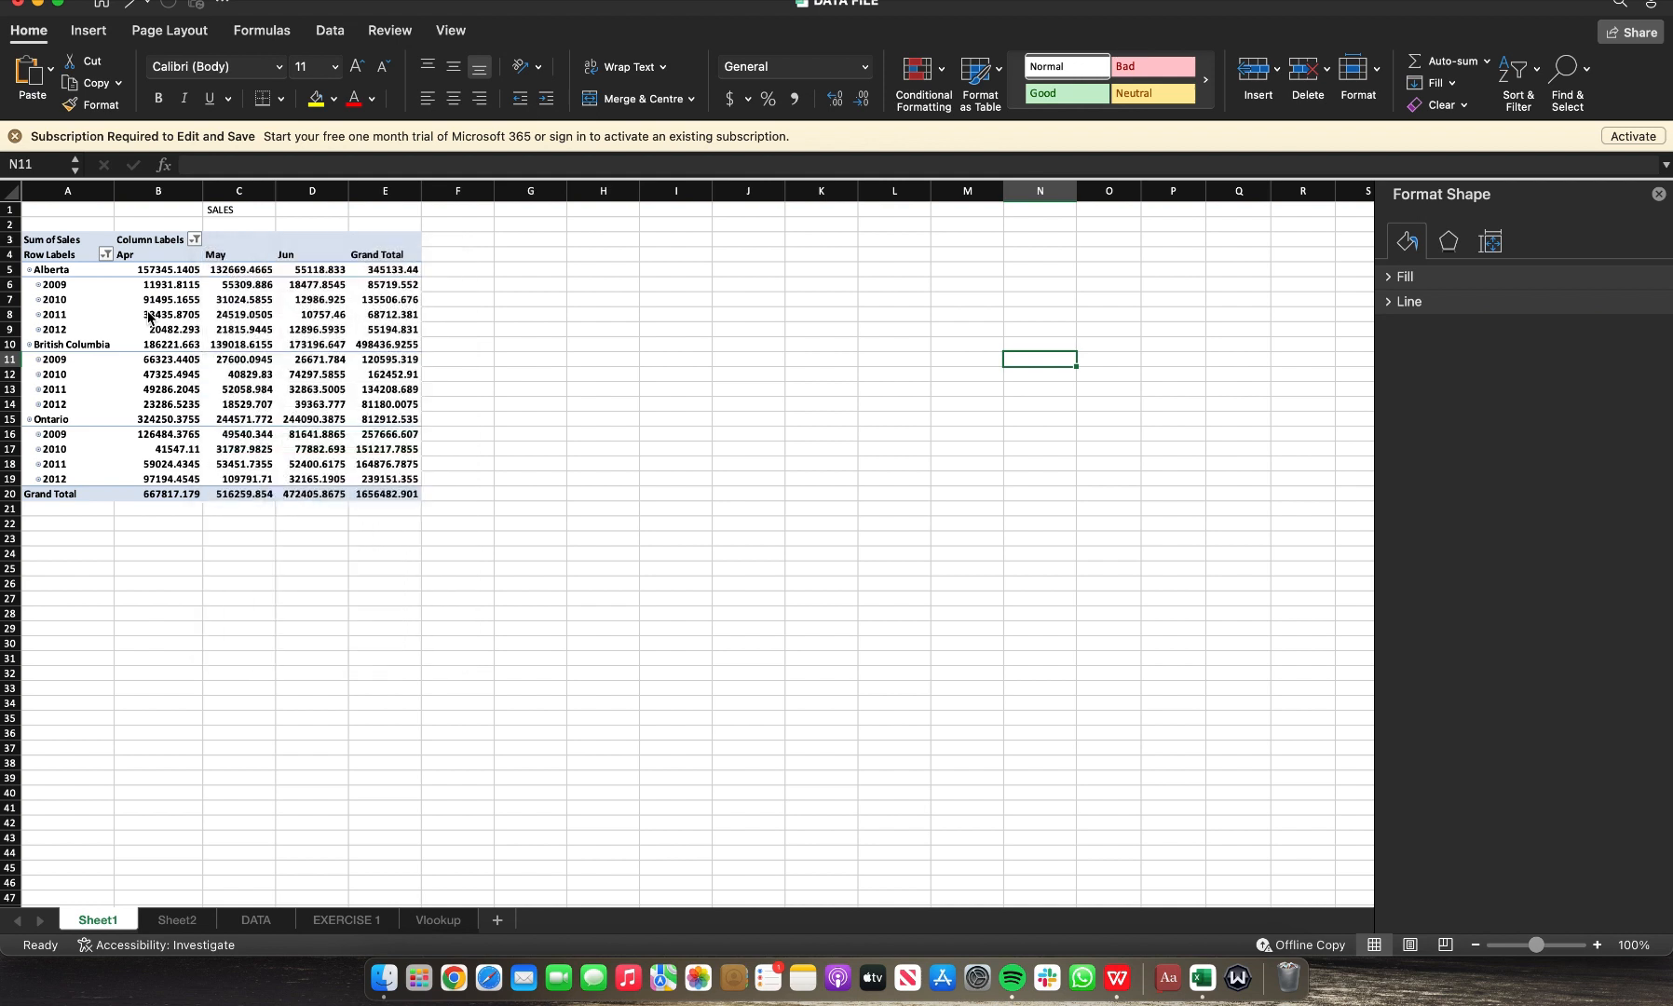
{"action": "left_click", "coordinate": [196, 300]}
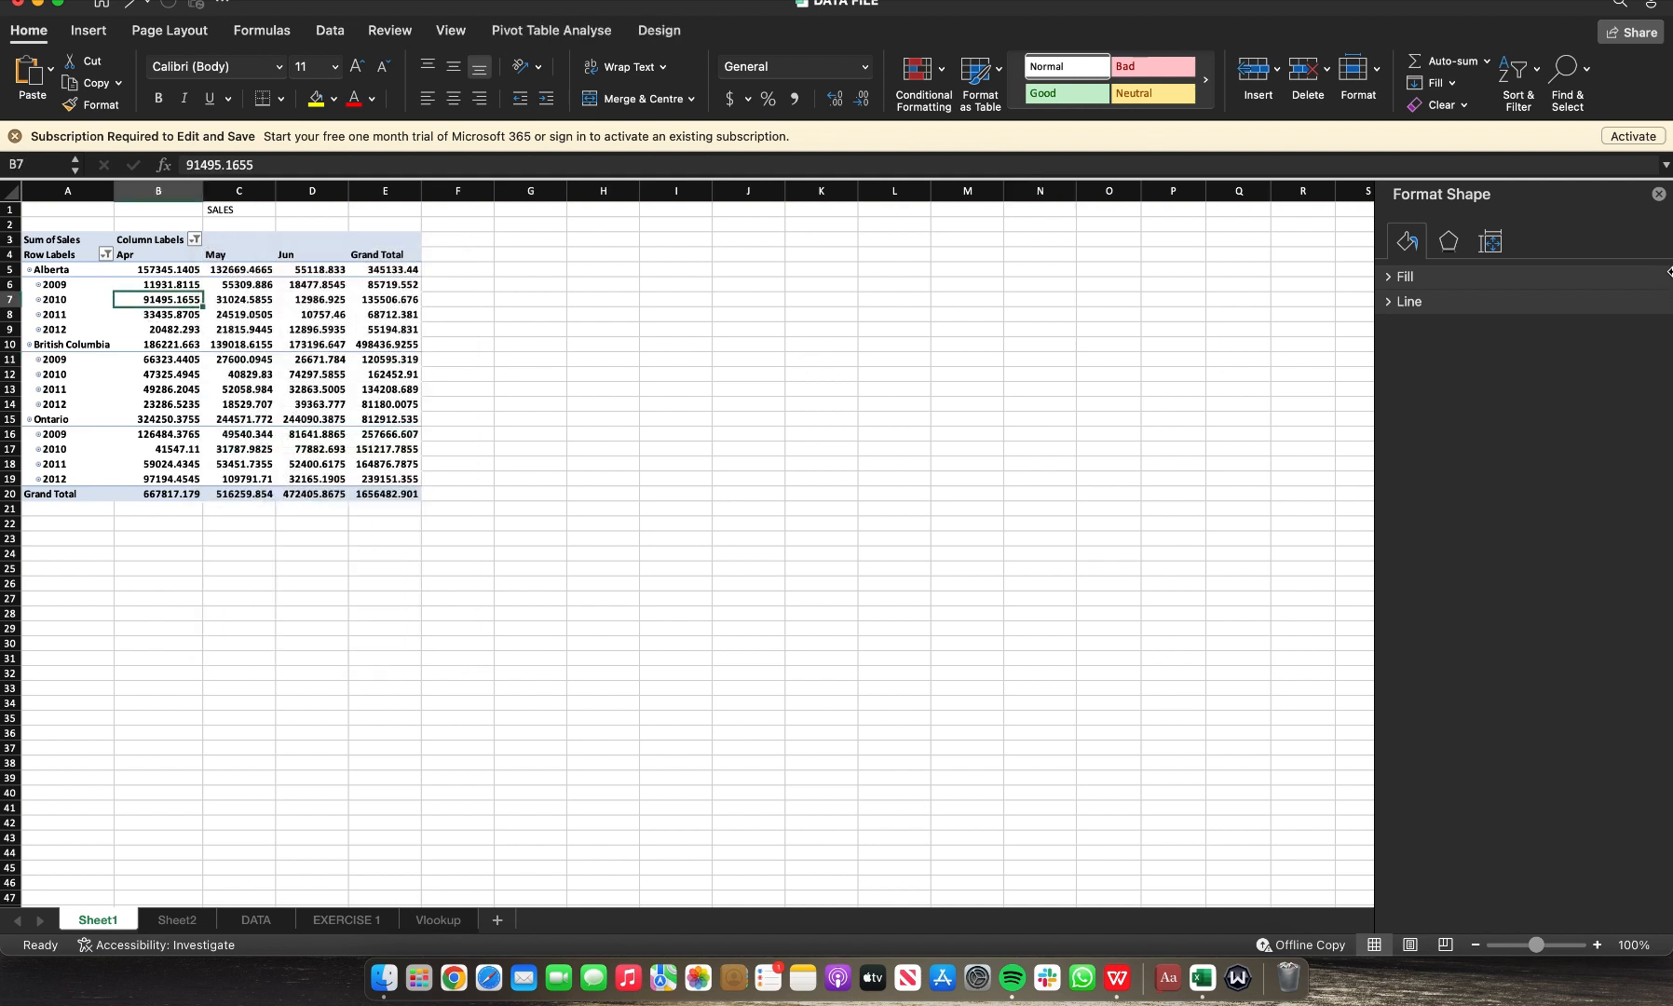
Step: Close the Format Shape pane and look through the PivotTable Fields, Items & Sets menu
{"action": "left_click", "coordinate": [1659, 195]}
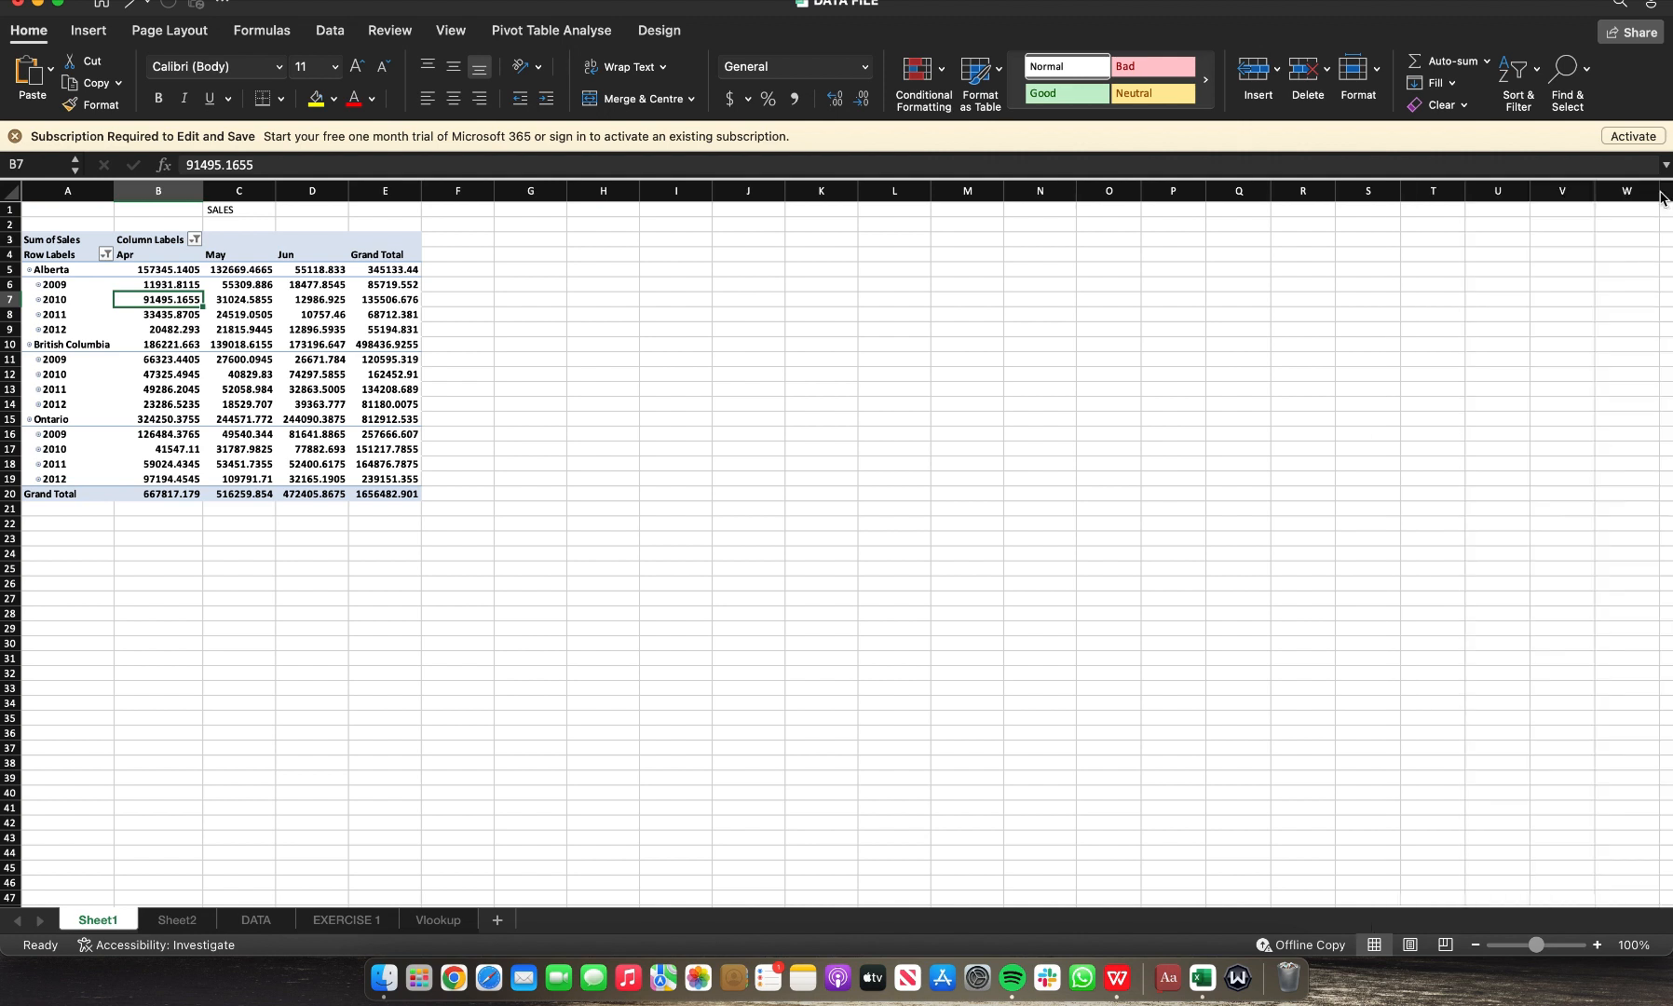
{"action": "left_click", "coordinate": [661, 37]}
{"action": "left_click", "coordinate": [577, 39]}
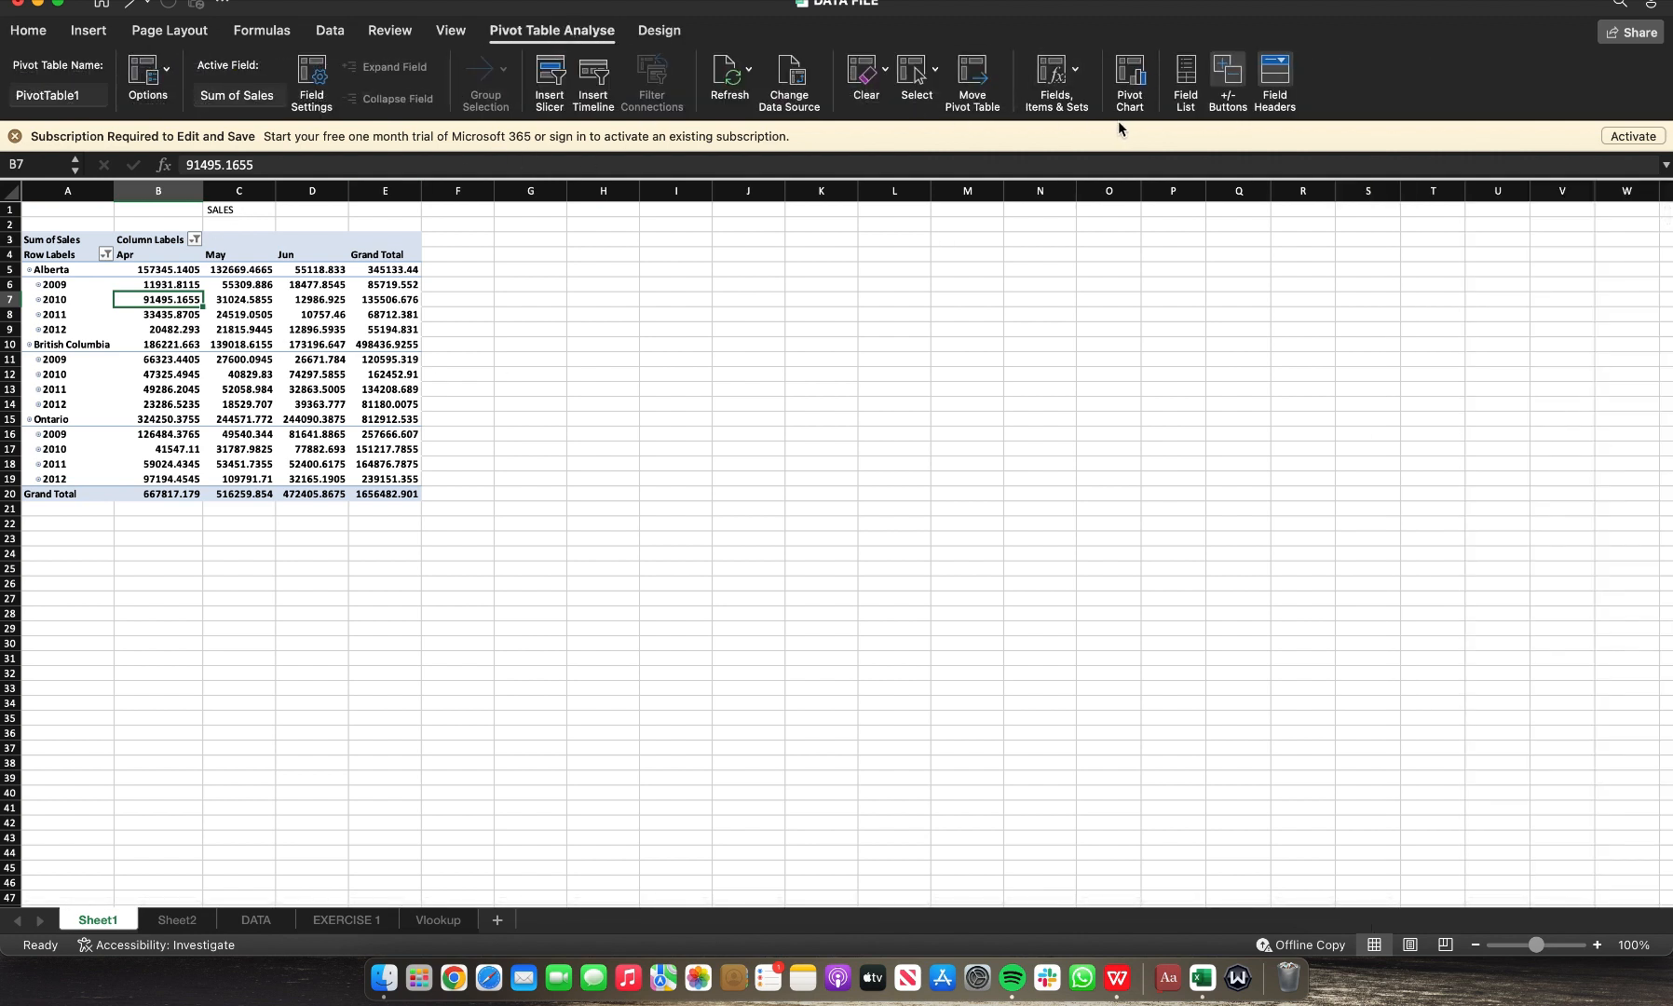
{"action": "left_click", "coordinate": [1053, 82]}
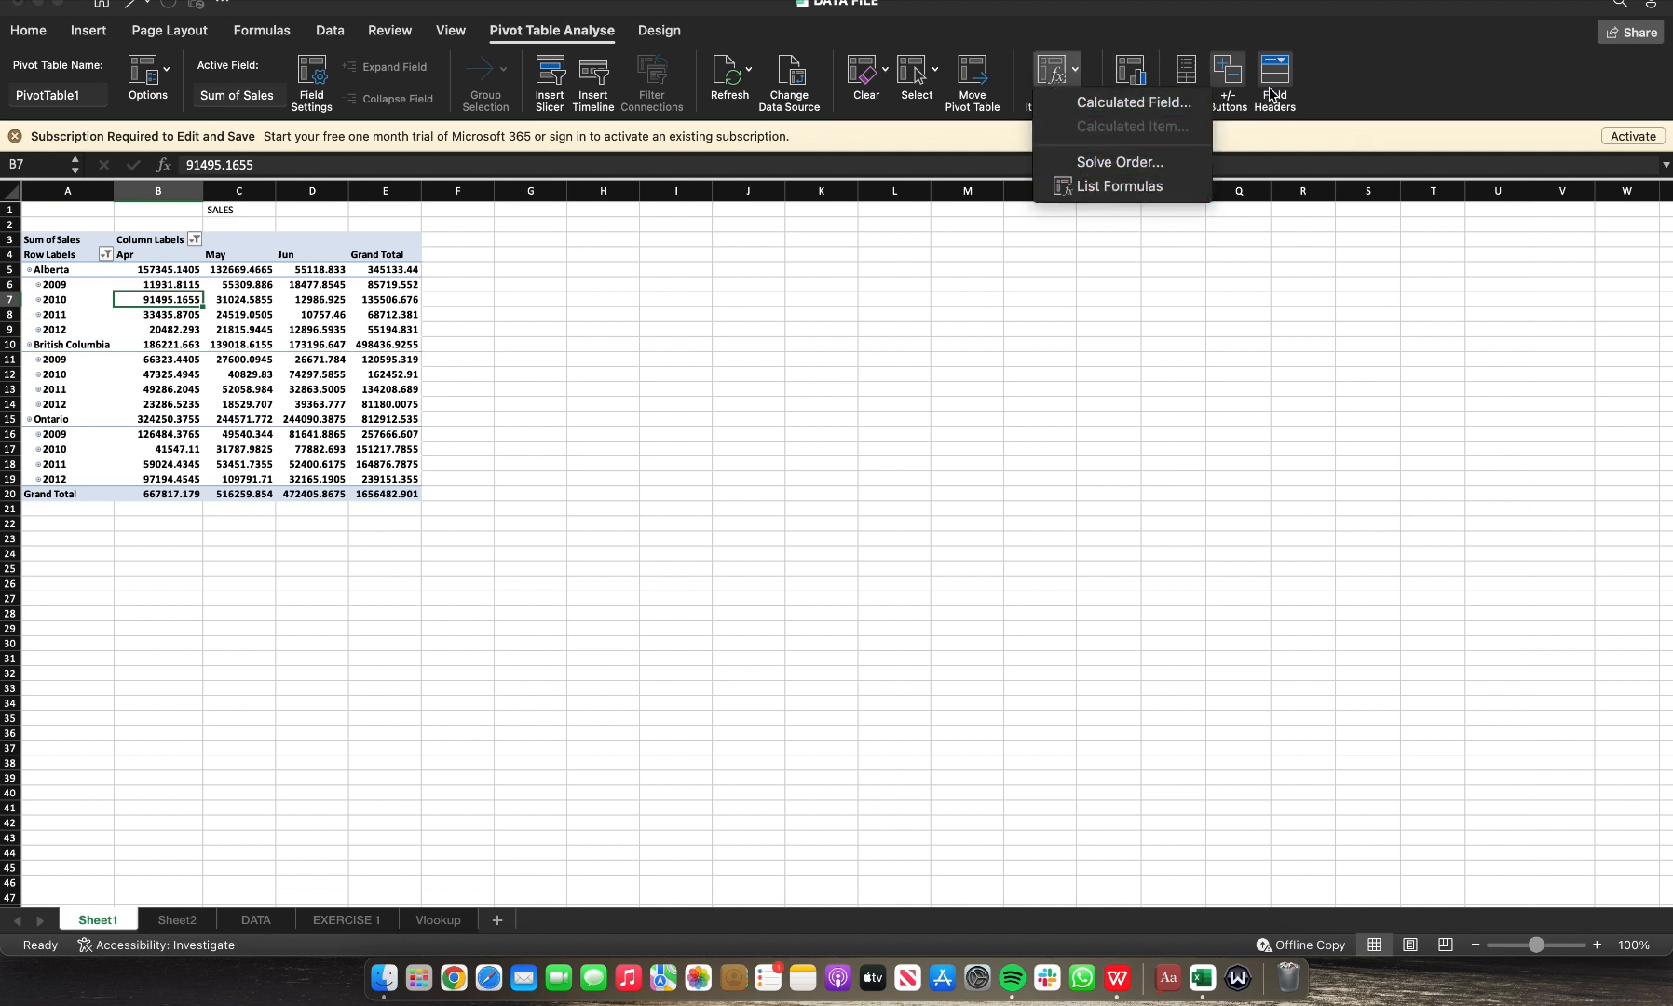
{"action": "left_click", "coordinate": [1059, 68]}
{"action": "left_click", "coordinate": [1050, 111]}
Step: Open the field settings for Sum of Sales and cancel without changes
{"action": "left_click", "coordinate": [294, 301]}
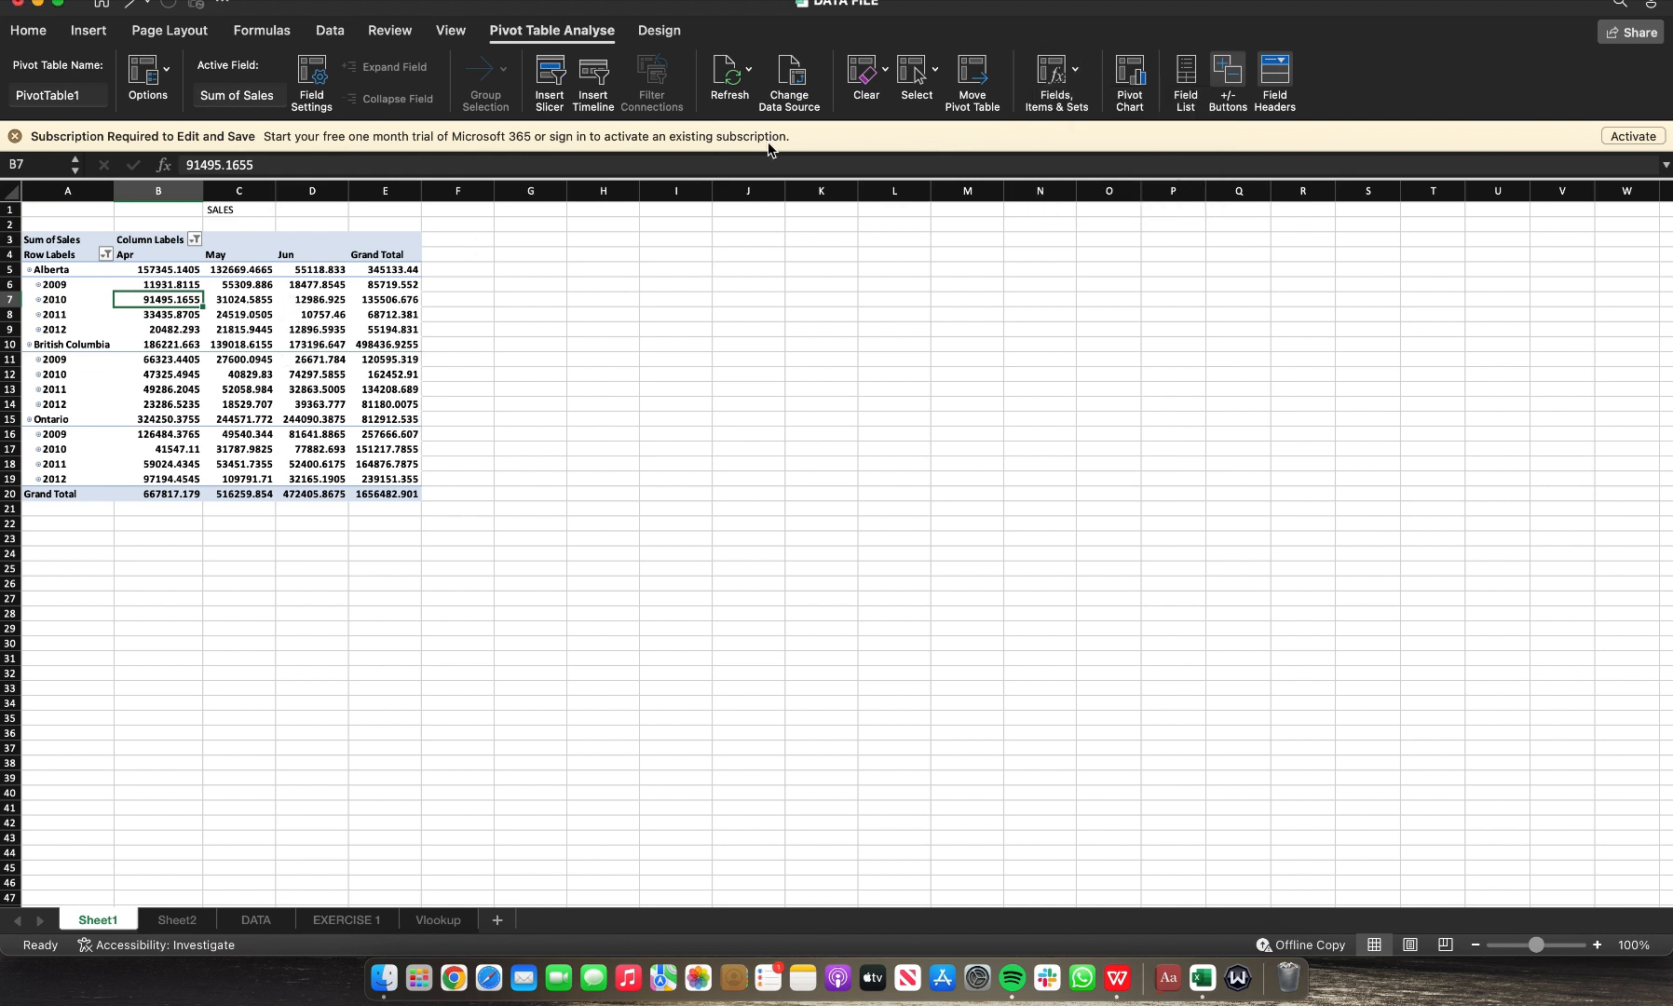
{"action": "left_click", "coordinate": [313, 88]}
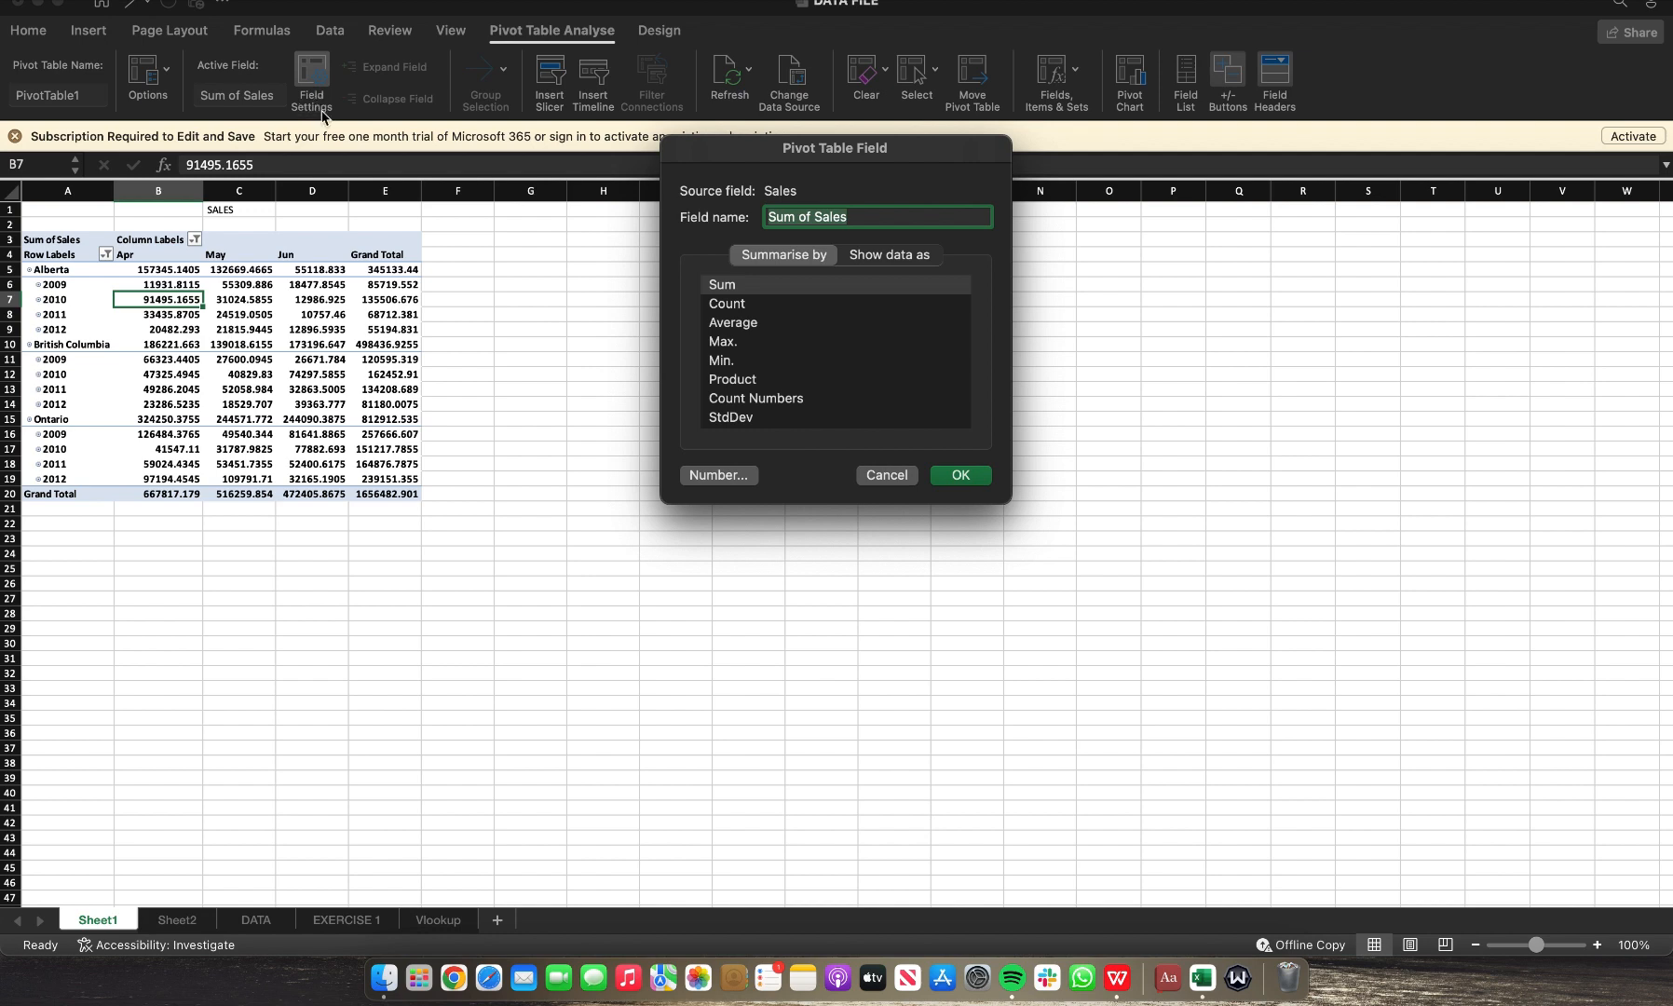
{"action": "left_click", "coordinate": [886, 475]}
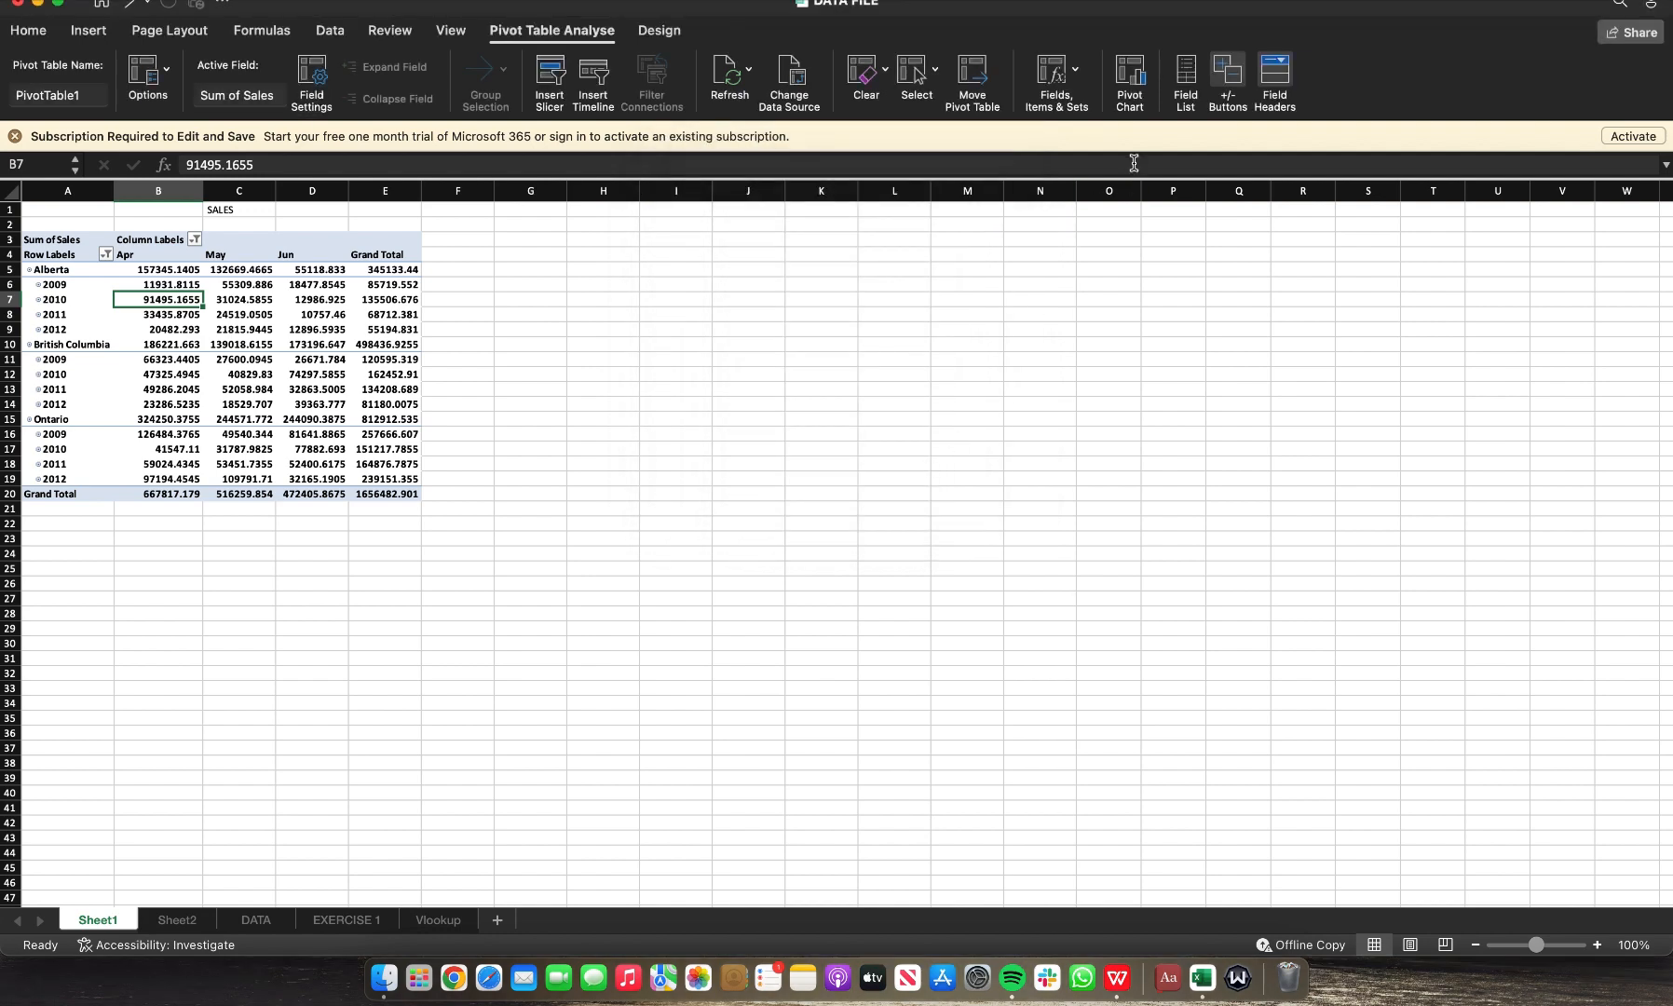
Step: Open the PivotTable field list and remove Order Date from the PivotTable columns
{"action": "left_click", "coordinate": [1187, 93]}
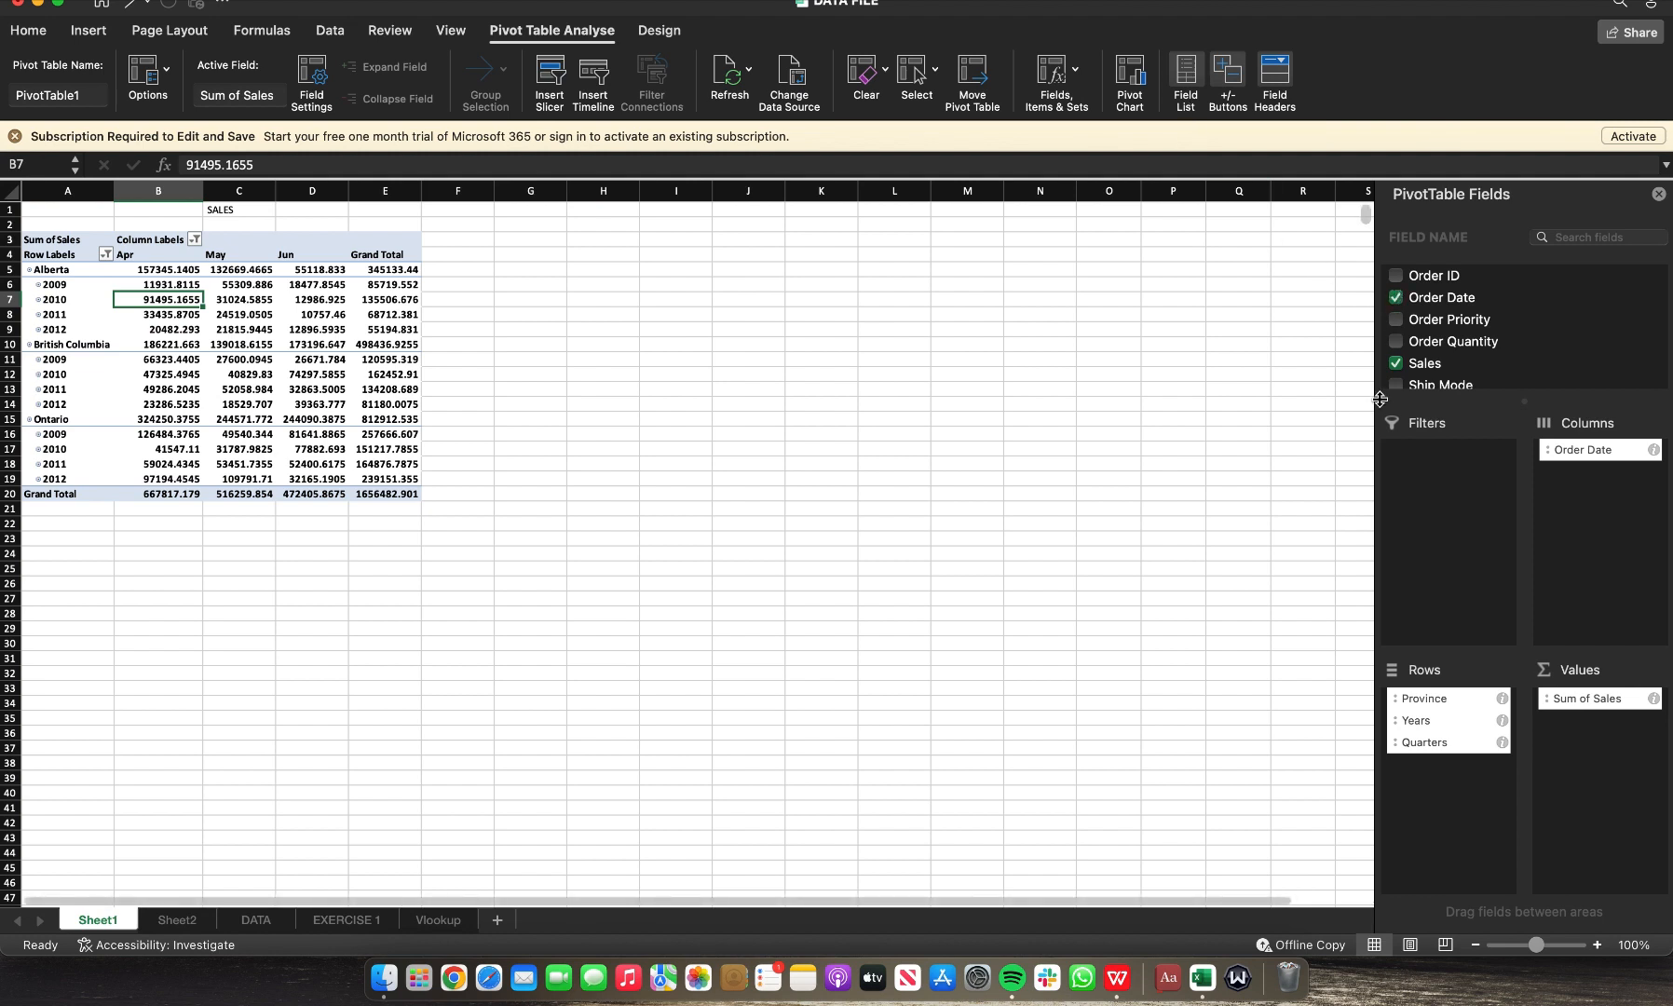
{"action": "scroll", "coordinate": [1481, 361], "scroll_direction": "down", "scroll_amount": 2}
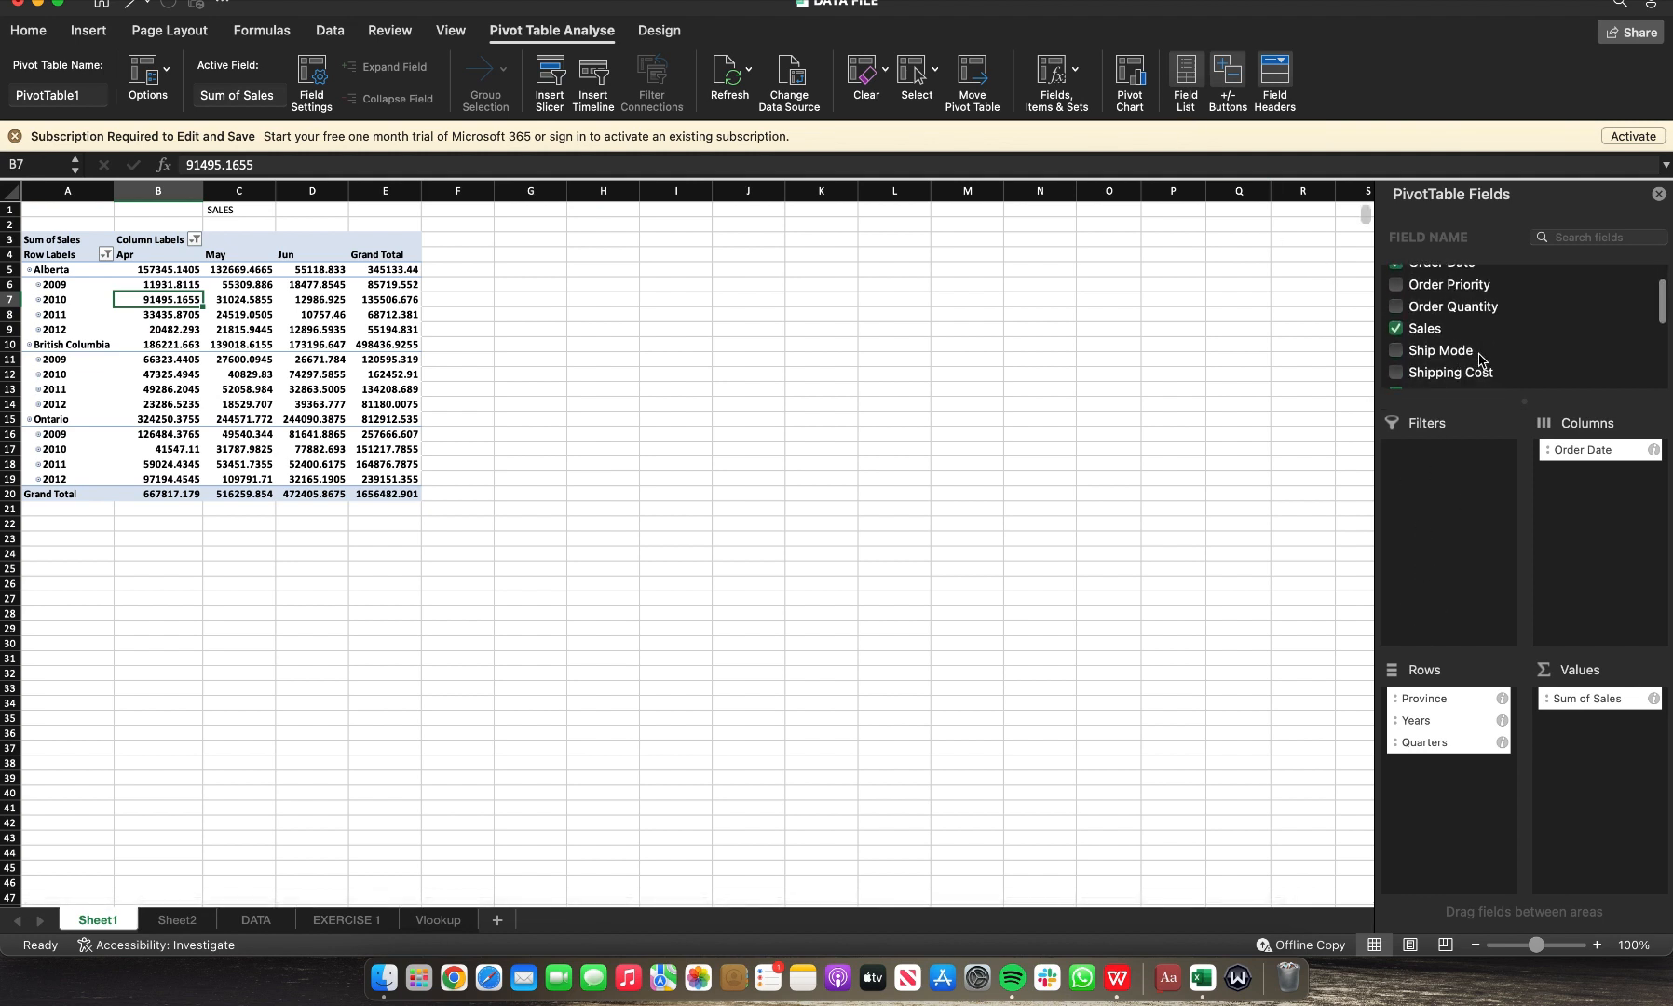
{"action": "scroll", "coordinate": [1481, 360], "scroll_direction": "up", "scroll_amount": 2}
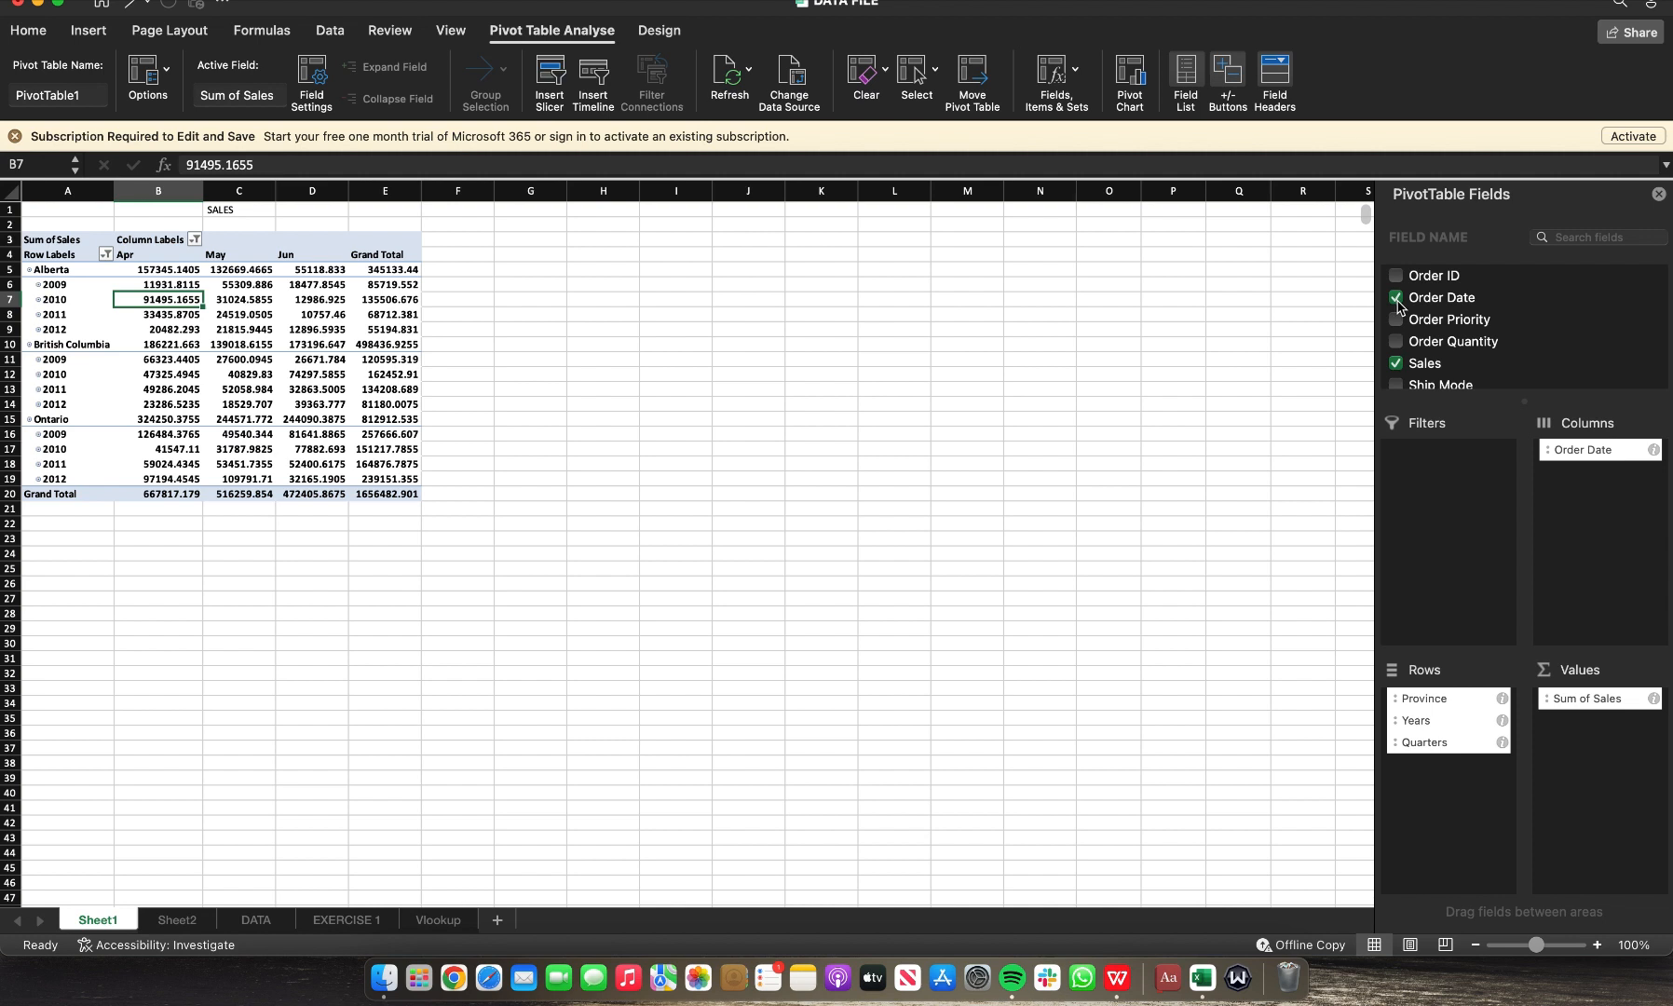
{"action": "scroll", "coordinate": [1402, 326], "scroll_direction": "down", "scroll_amount": 5}
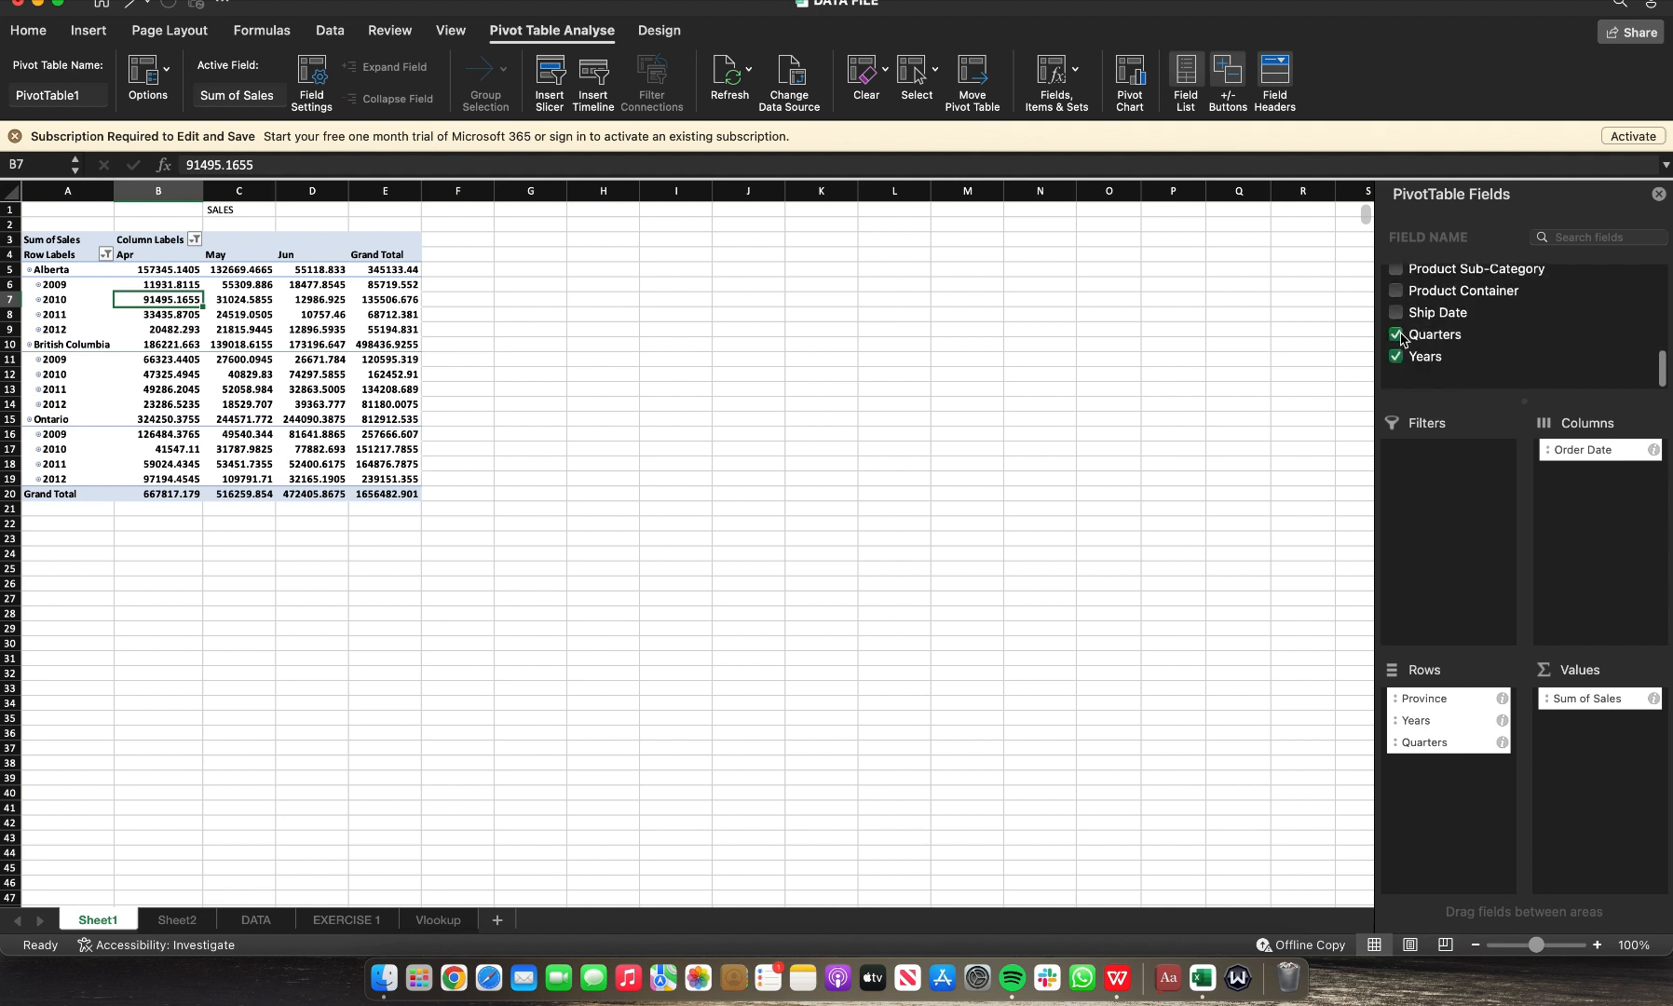
{"action": "scroll", "coordinate": [1401, 358], "scroll_direction": "up", "scroll_amount": 1}
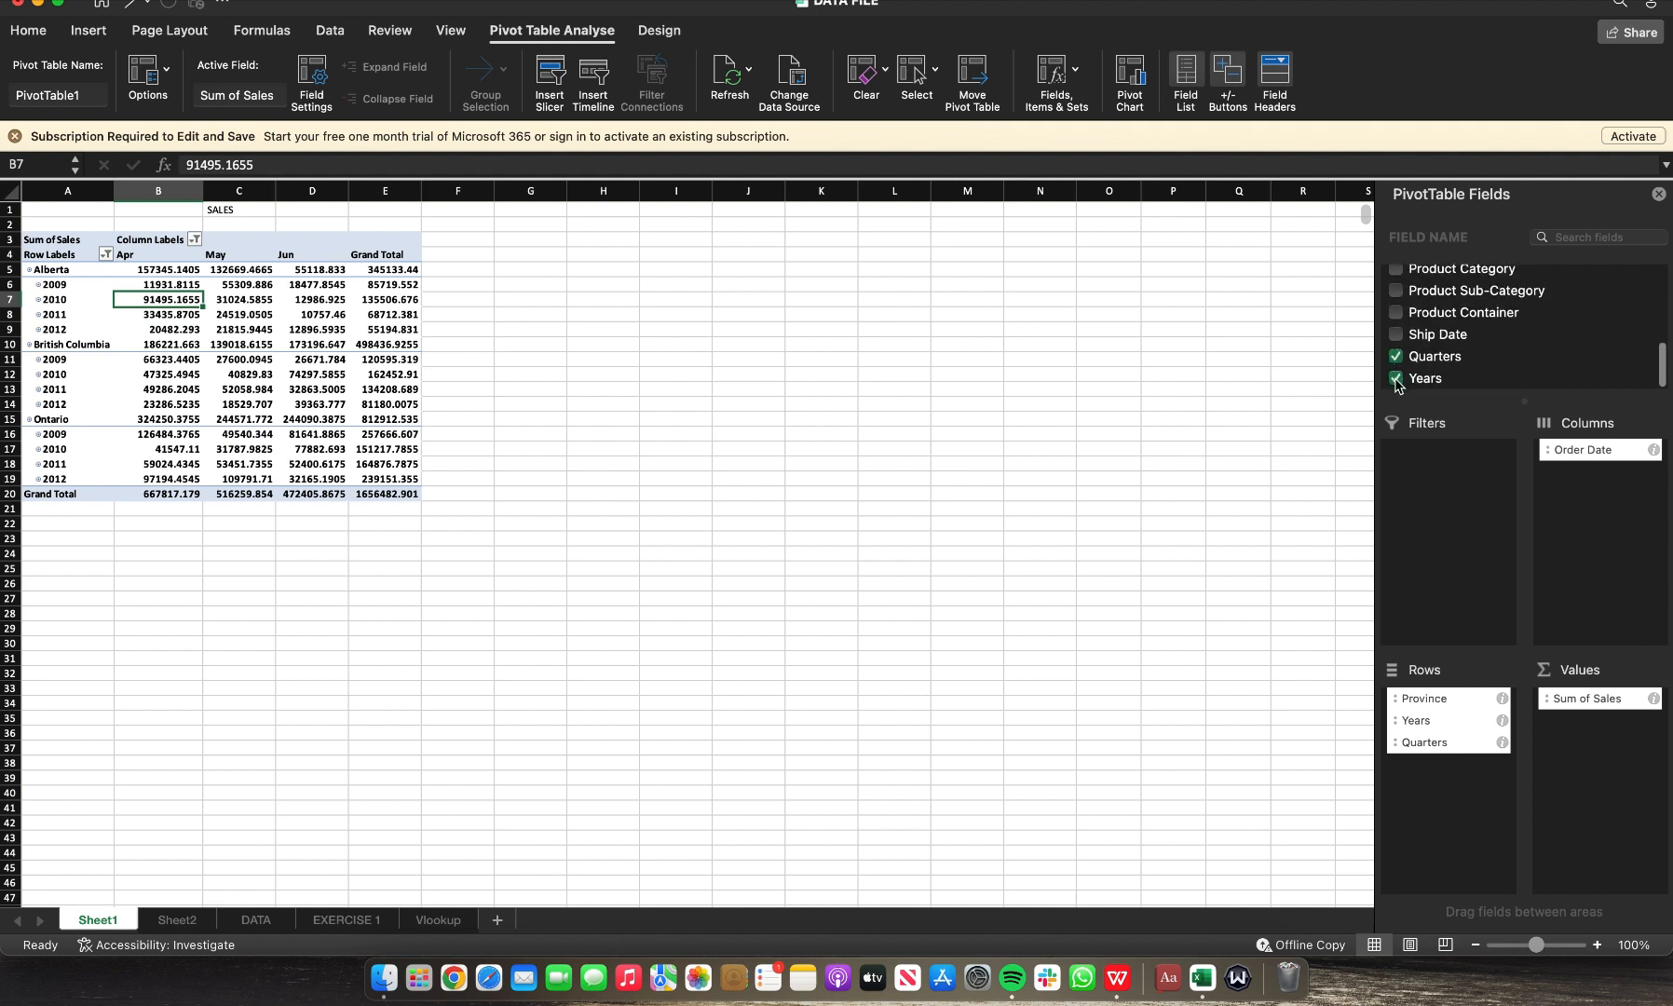
{"action": "scroll", "coordinate": [1405, 371], "scroll_direction": "up", "scroll_amount": 5}
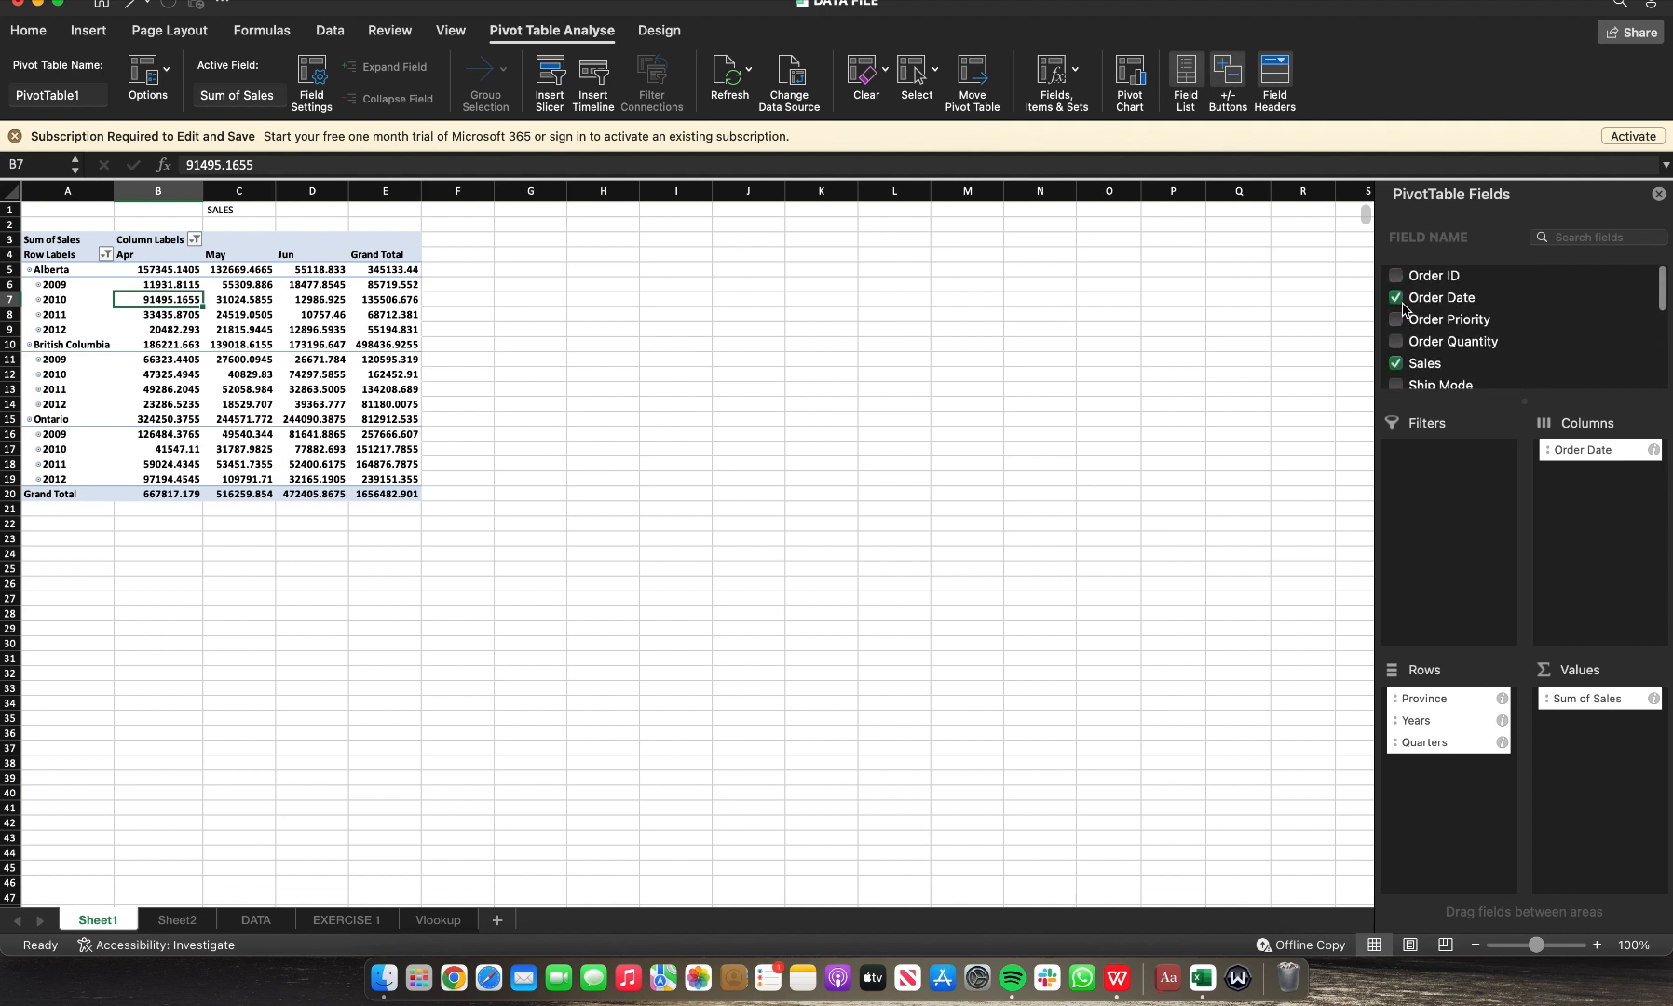
{"action": "left_click", "coordinate": [1399, 304]}
{"action": "left_click", "coordinate": [1396, 299]}
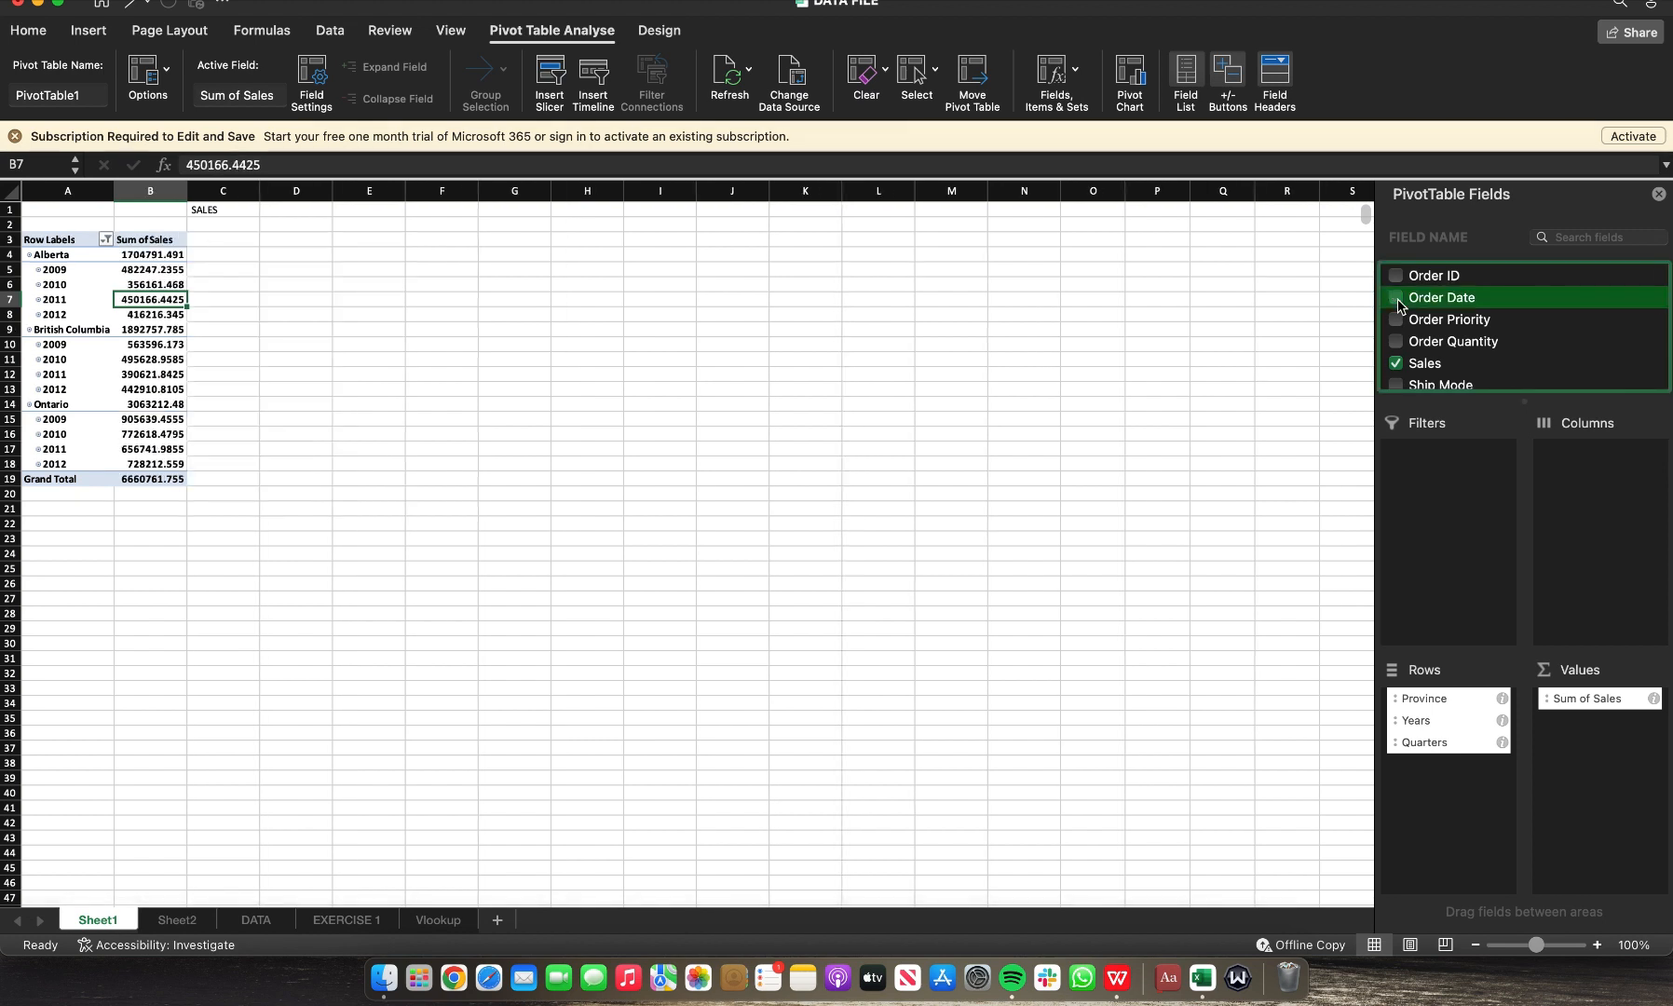
Step: Add the Ship Mode field to the PivotTable and move it into the Columns area
{"action": "scroll", "coordinate": [1451, 365], "scroll_direction": "down", "scroll_amount": 3}
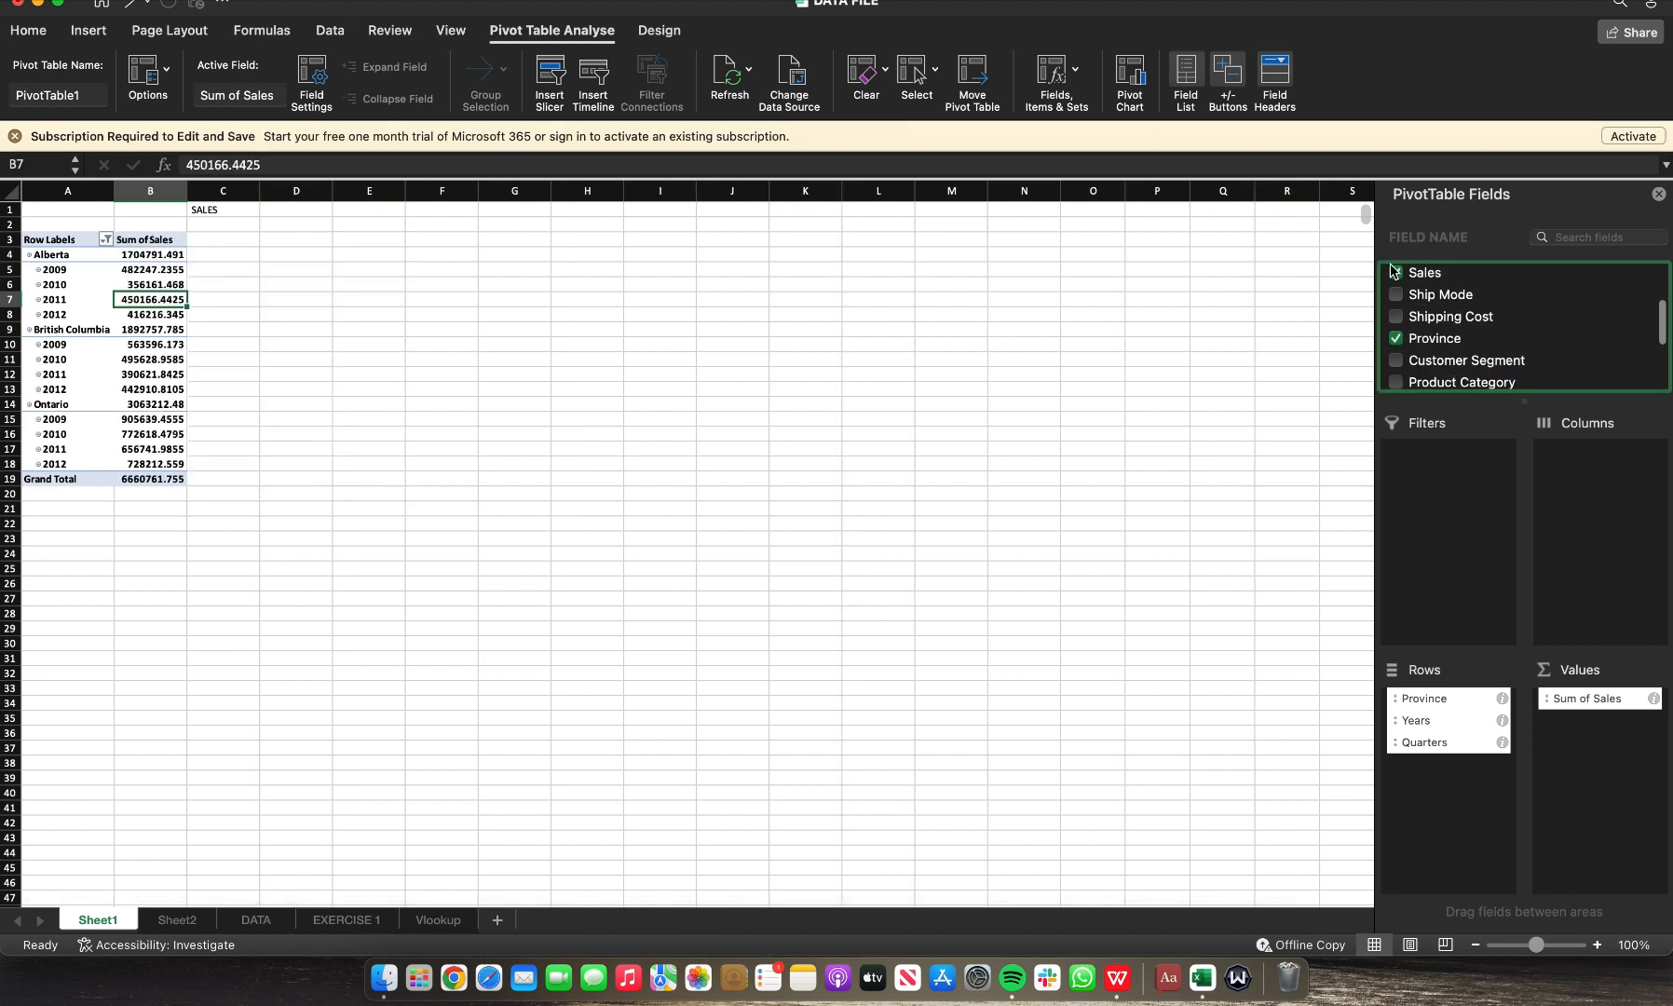
{"action": "left_click", "coordinate": [1397, 298]}
{"action": "left_click", "coordinate": [1397, 297]}
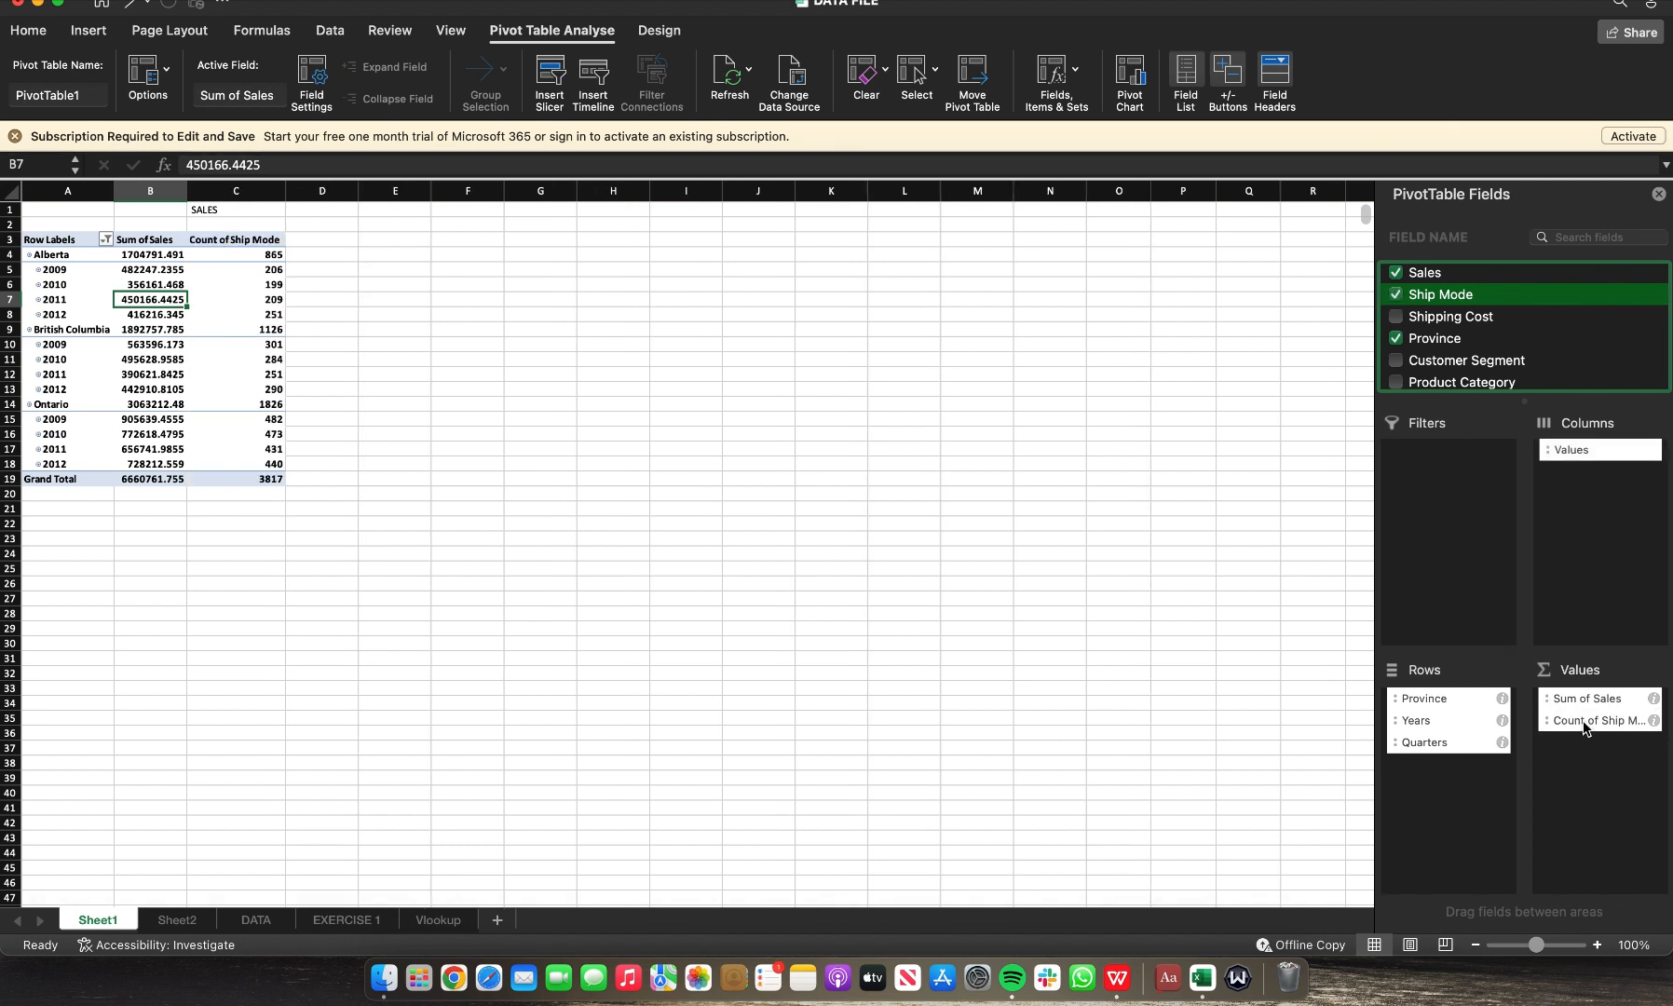
{"action": "left_click_drag", "start_coordinate": [1584, 725], "coordinate": [1594, 501]}
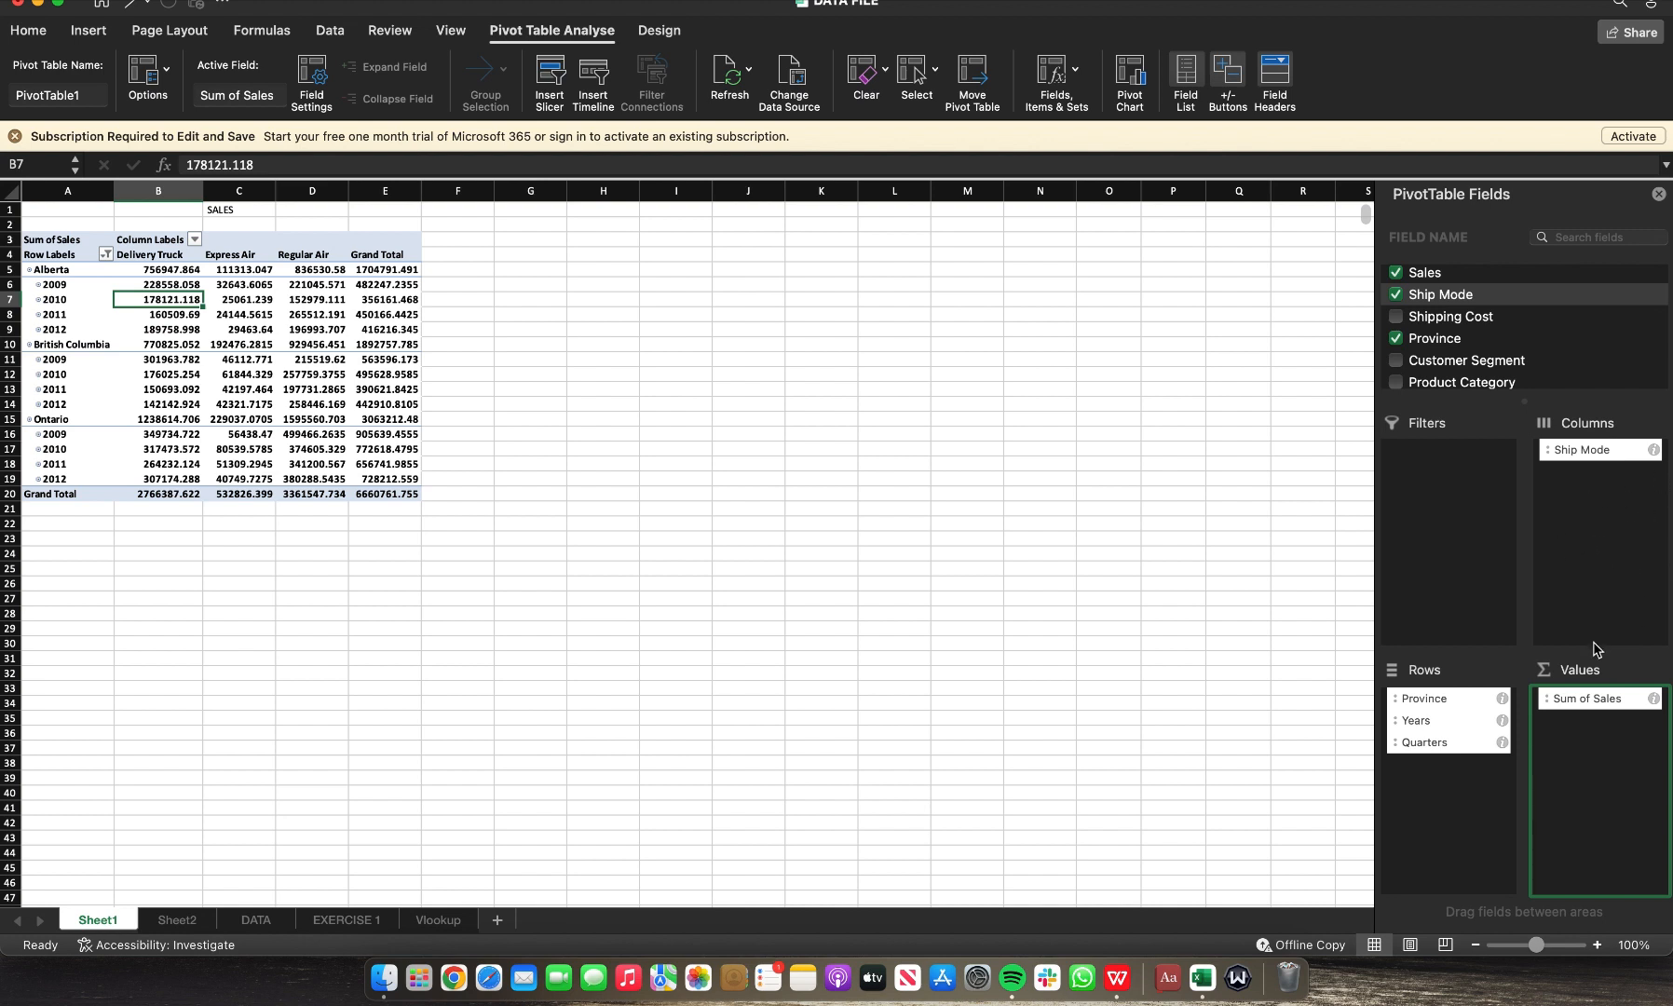
Step: Add Ship Mode as a count in the values and remove Sales from the PivotTable
{"action": "left_click_drag", "start_coordinate": [1443, 302], "coordinate": [1609, 758]}
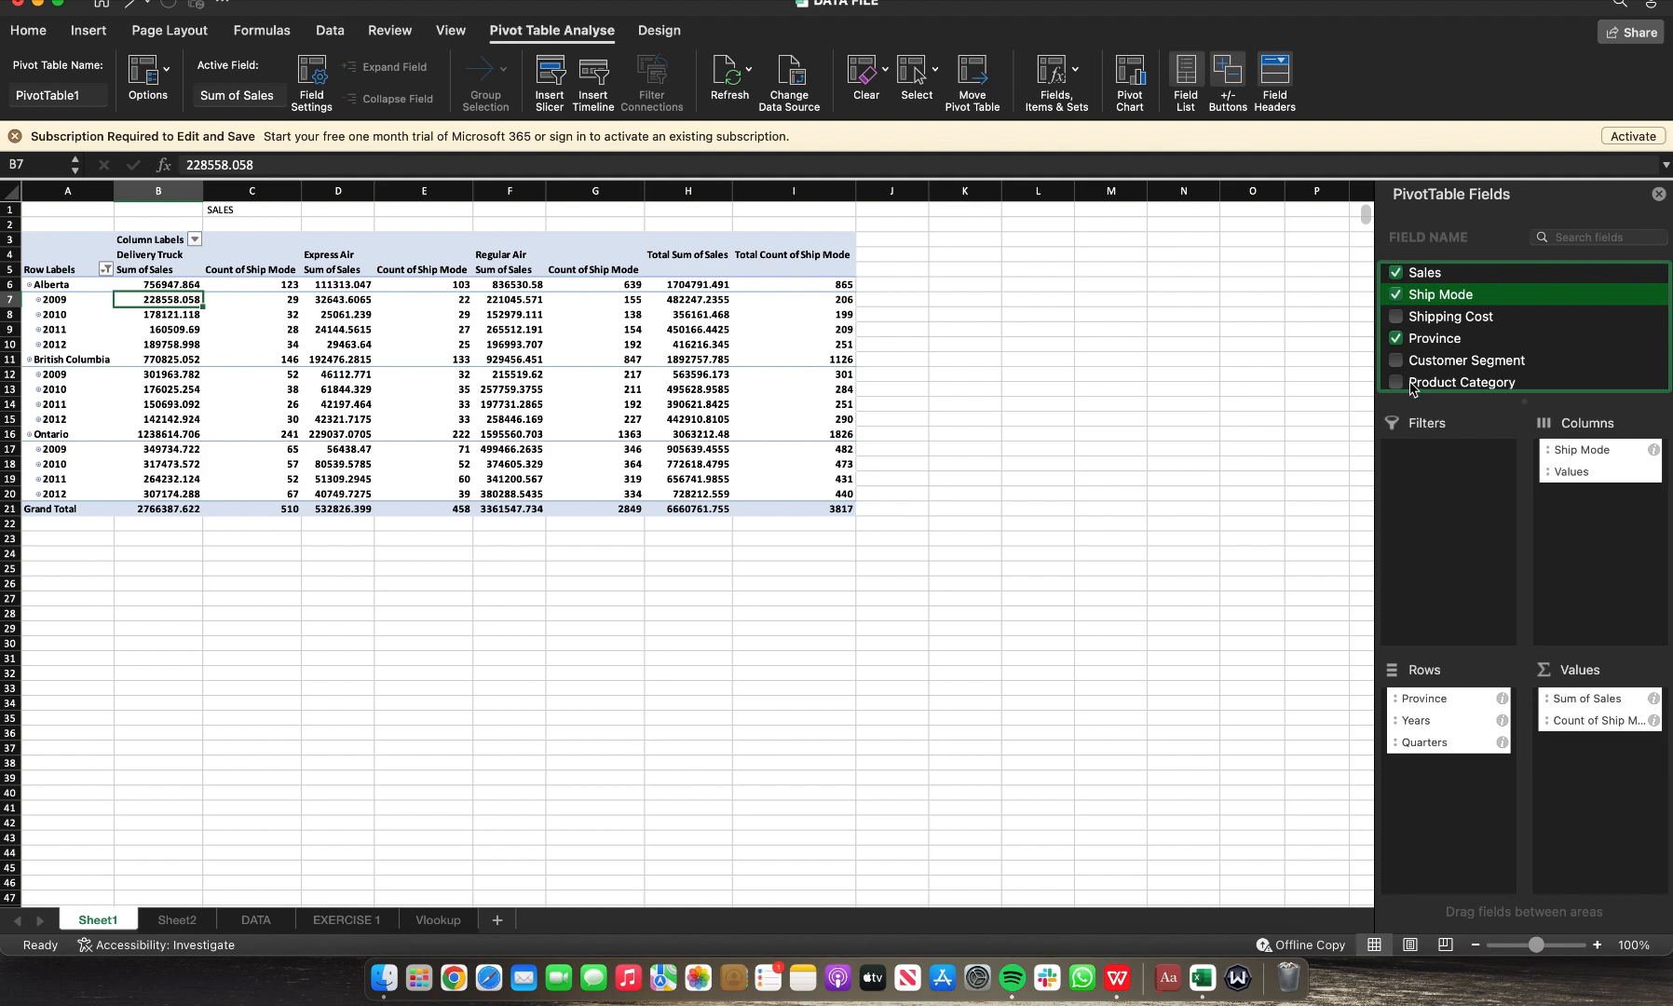
{"action": "left_click", "coordinate": [1396, 275]}
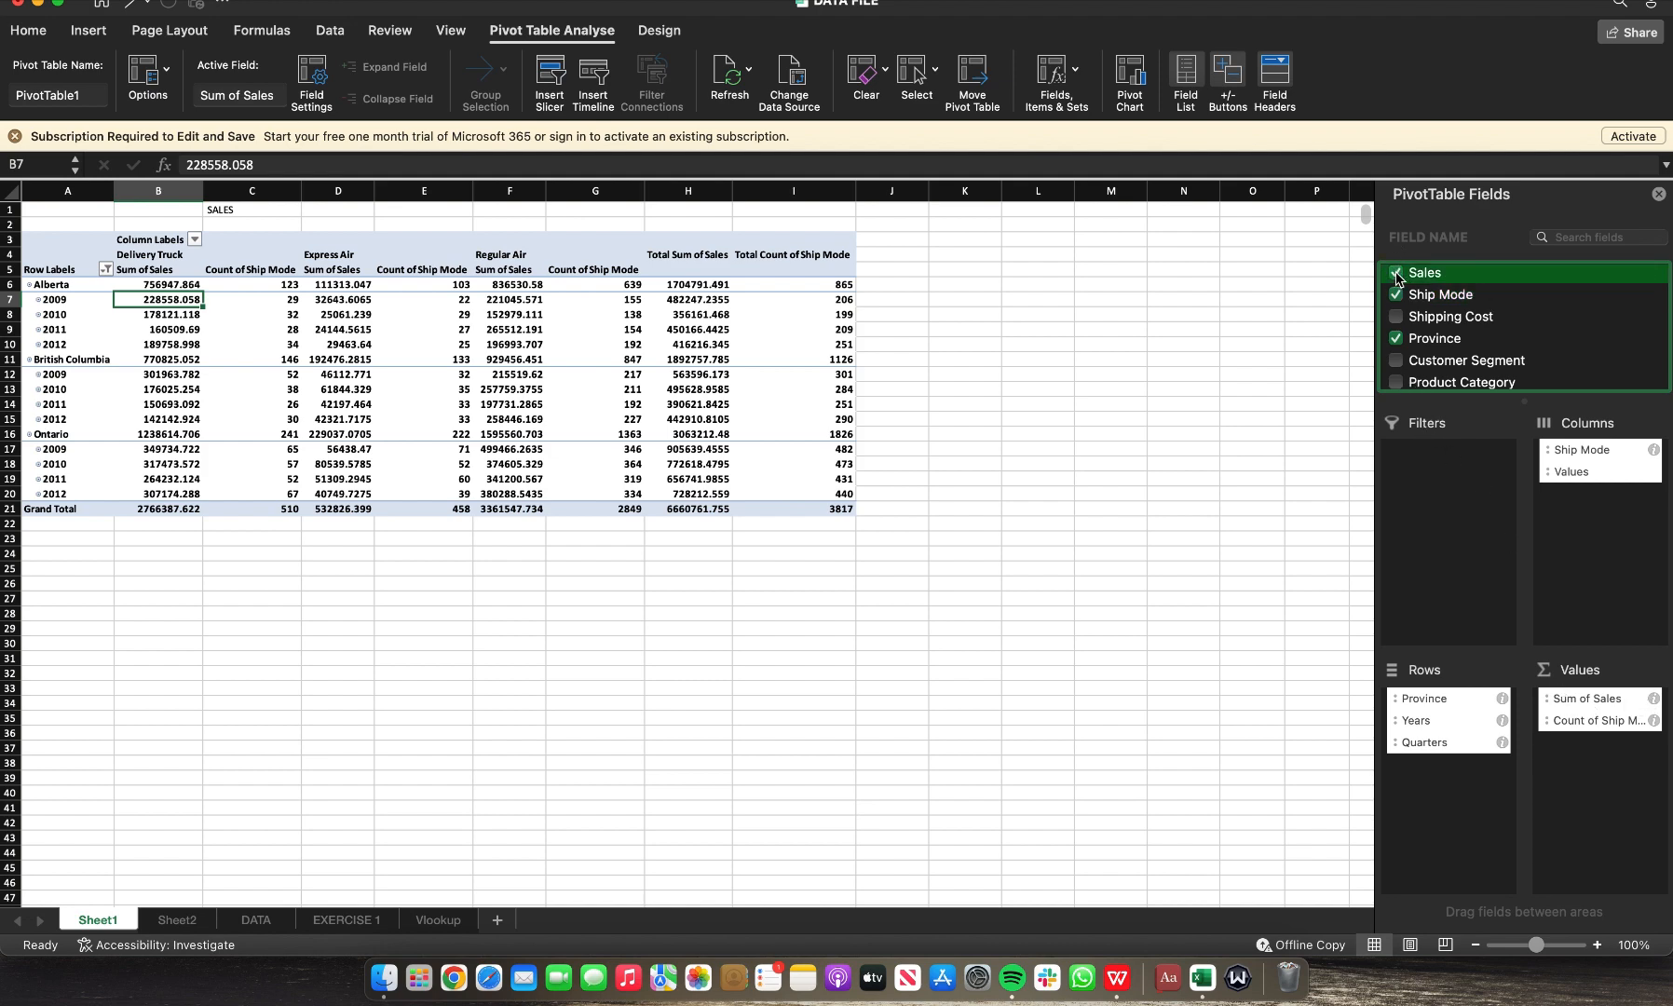
{"action": "left_click", "coordinate": [1397, 275]}
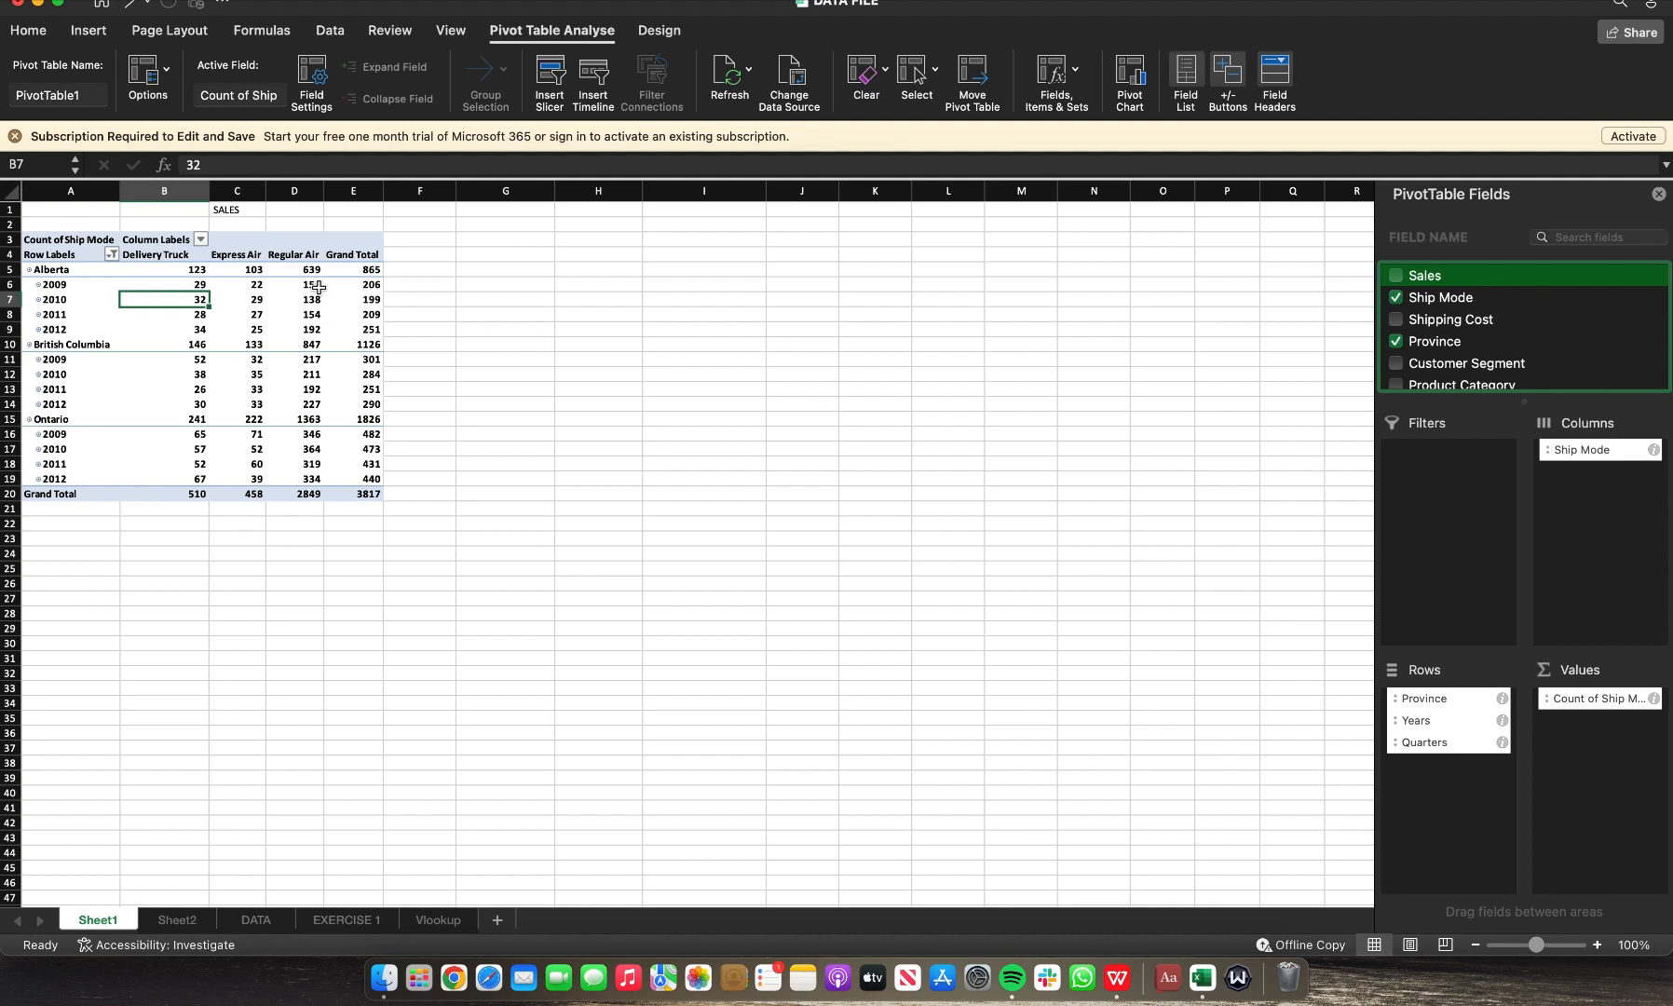
Step: Try to insert a histogram chart from the PivotTable data
{"action": "left_click", "coordinate": [90, 31]}
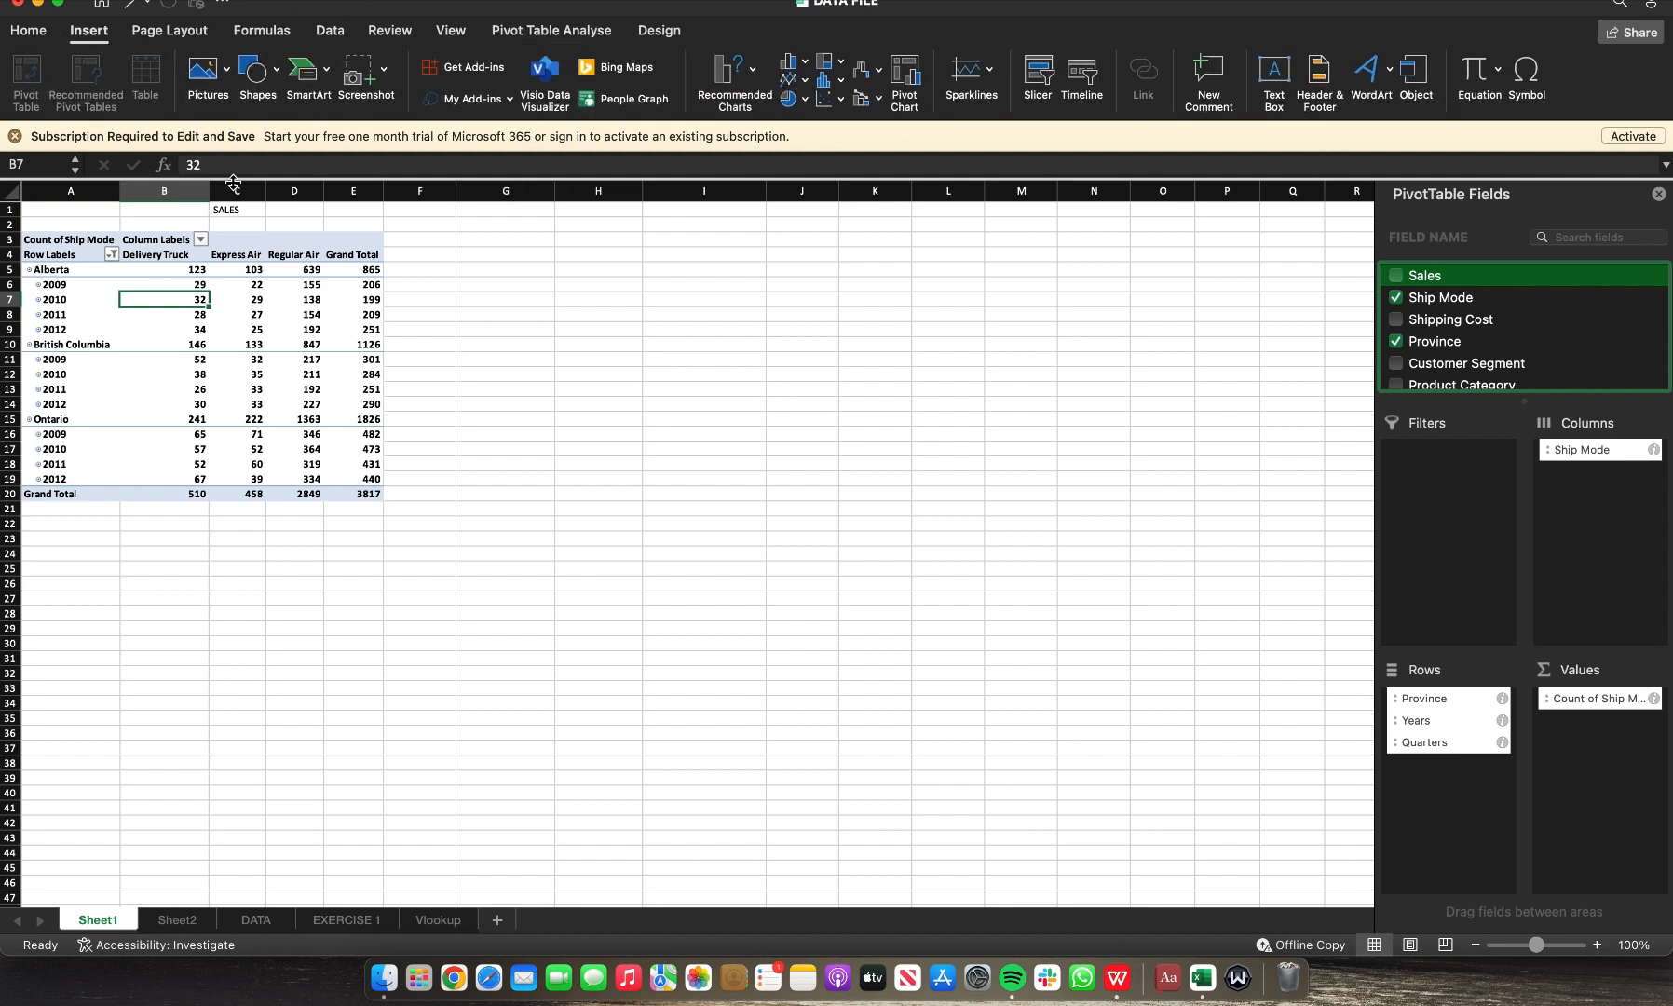
{"action": "left_click", "coordinate": [841, 85]}
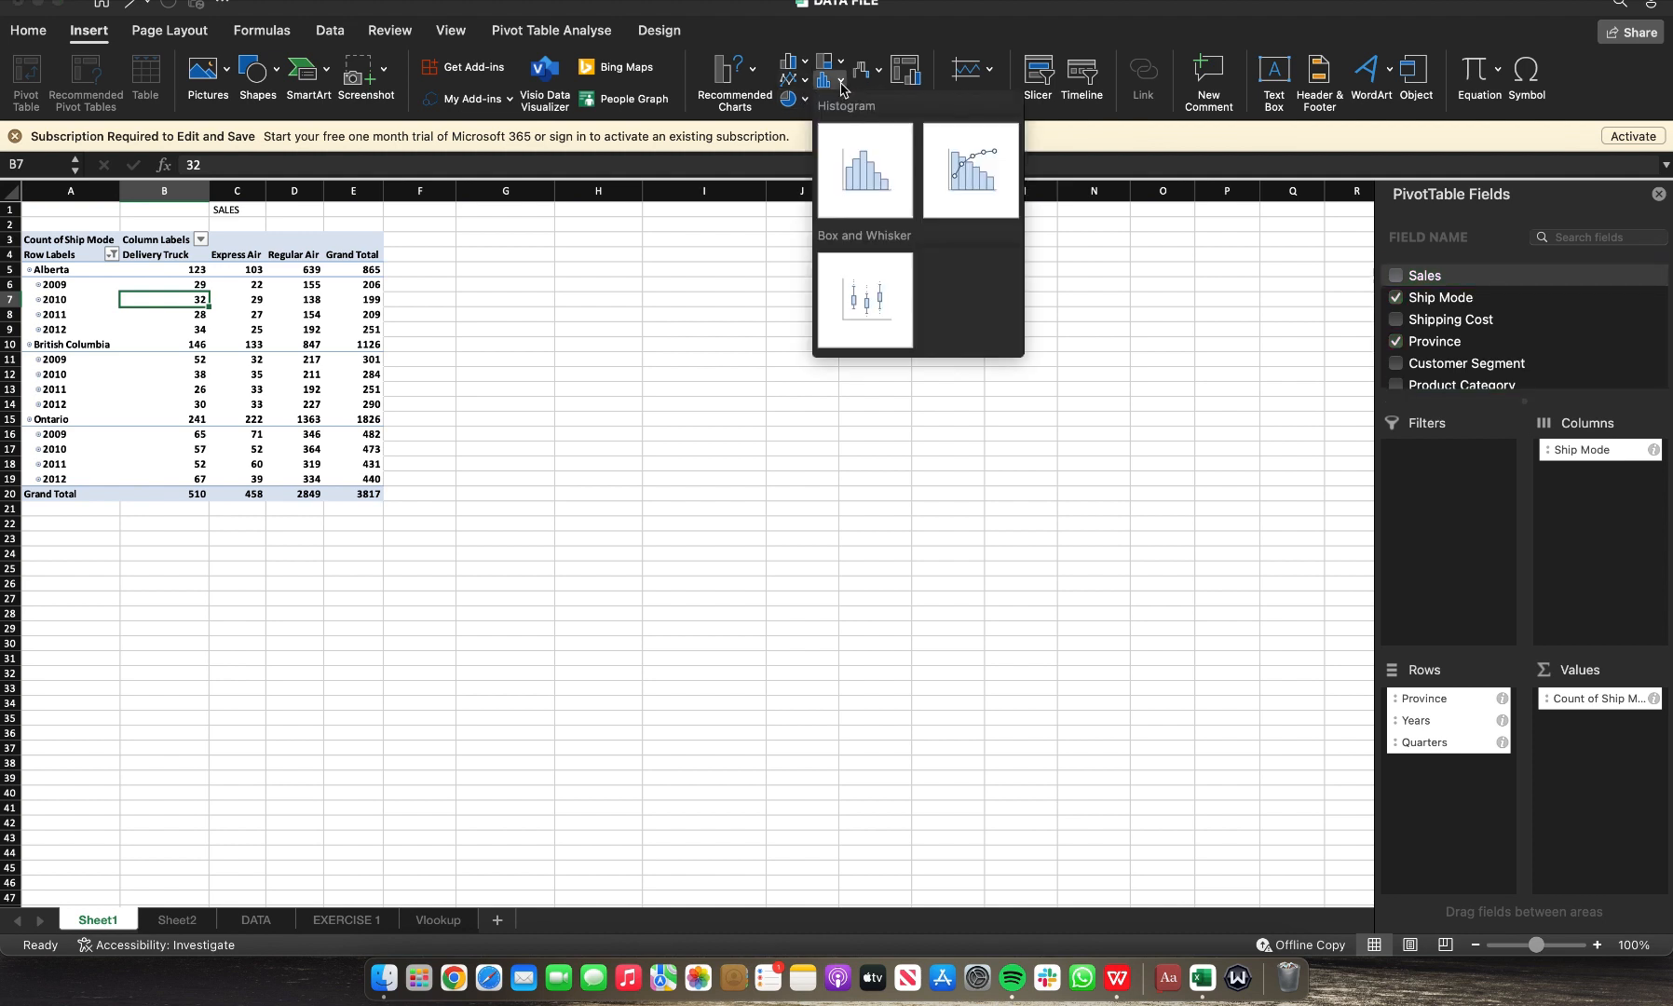
{"action": "left_click", "coordinate": [871, 177]}
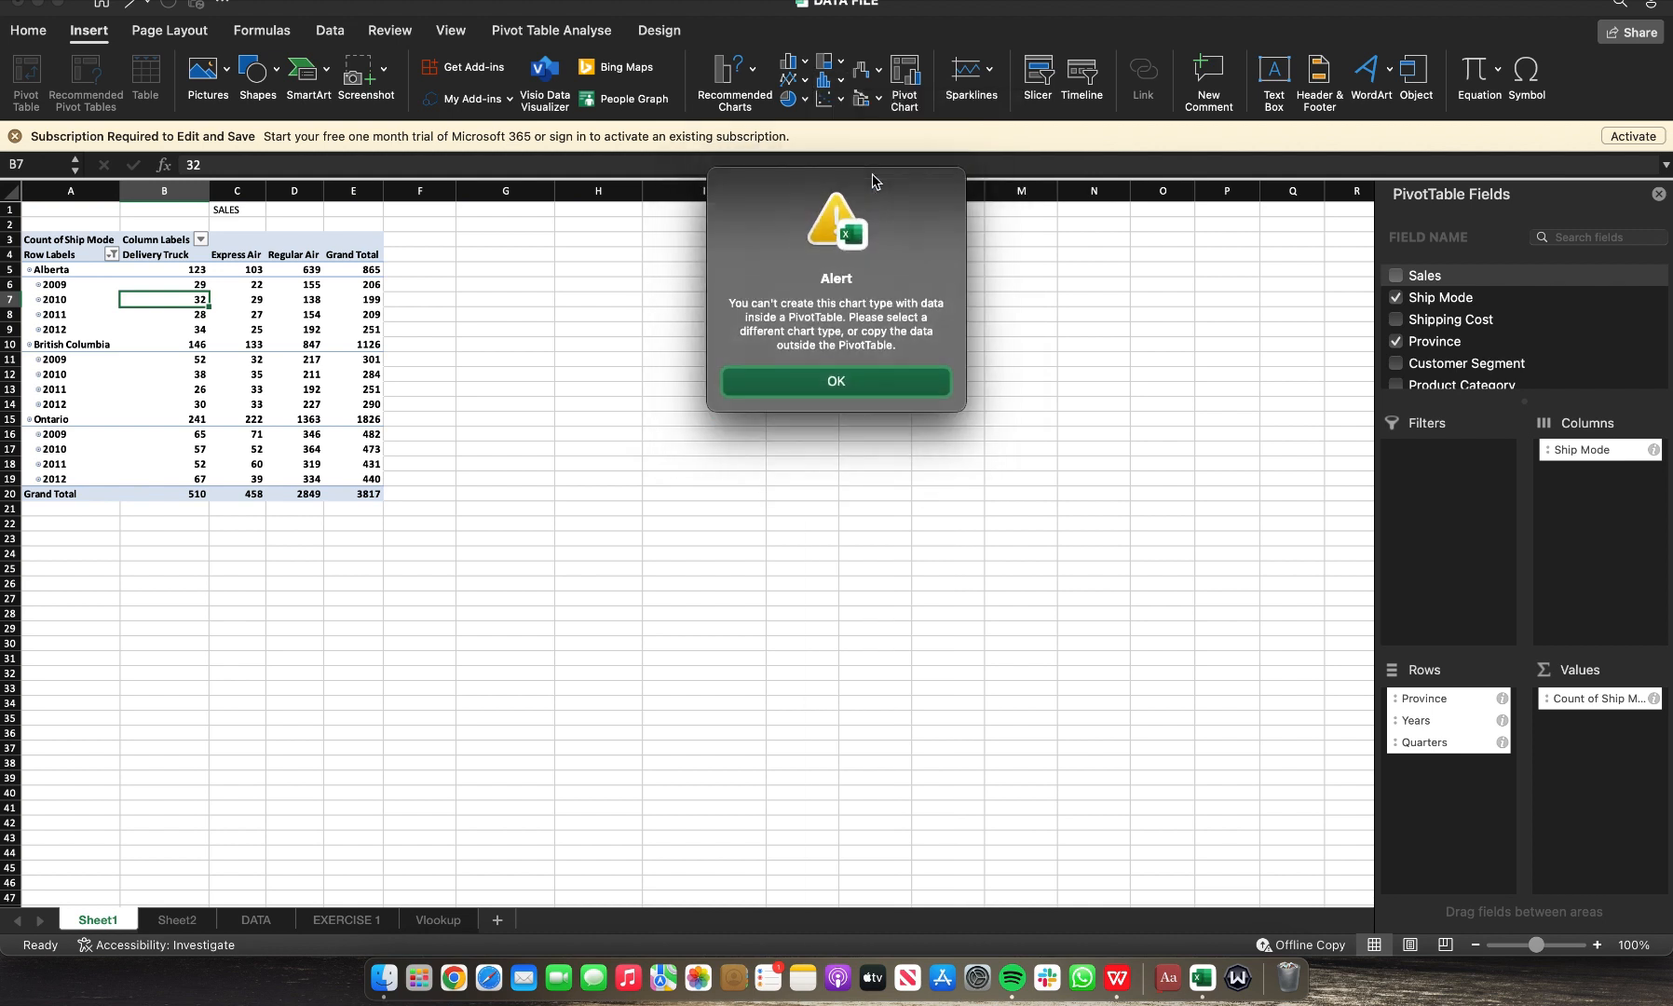
{"action": "left_click", "coordinate": [807, 383]}
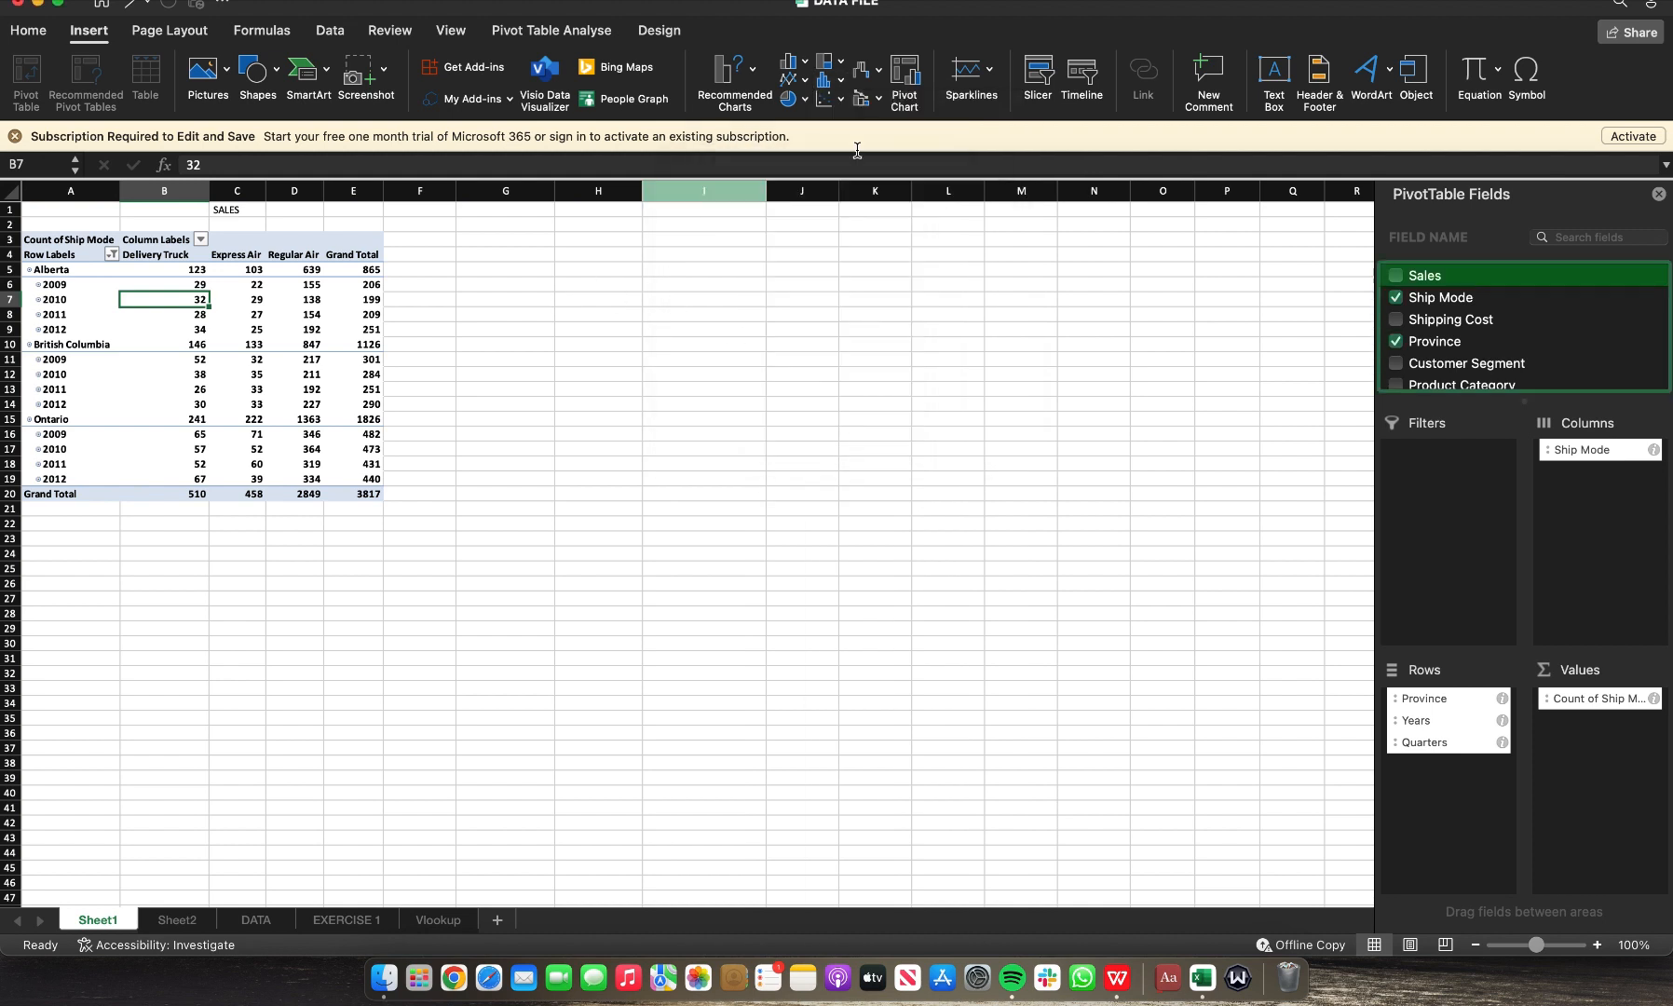
Step: Insert a PivotChart of ship mode counts, enlarge it, then delete it
{"action": "left_click", "coordinate": [905, 88]}
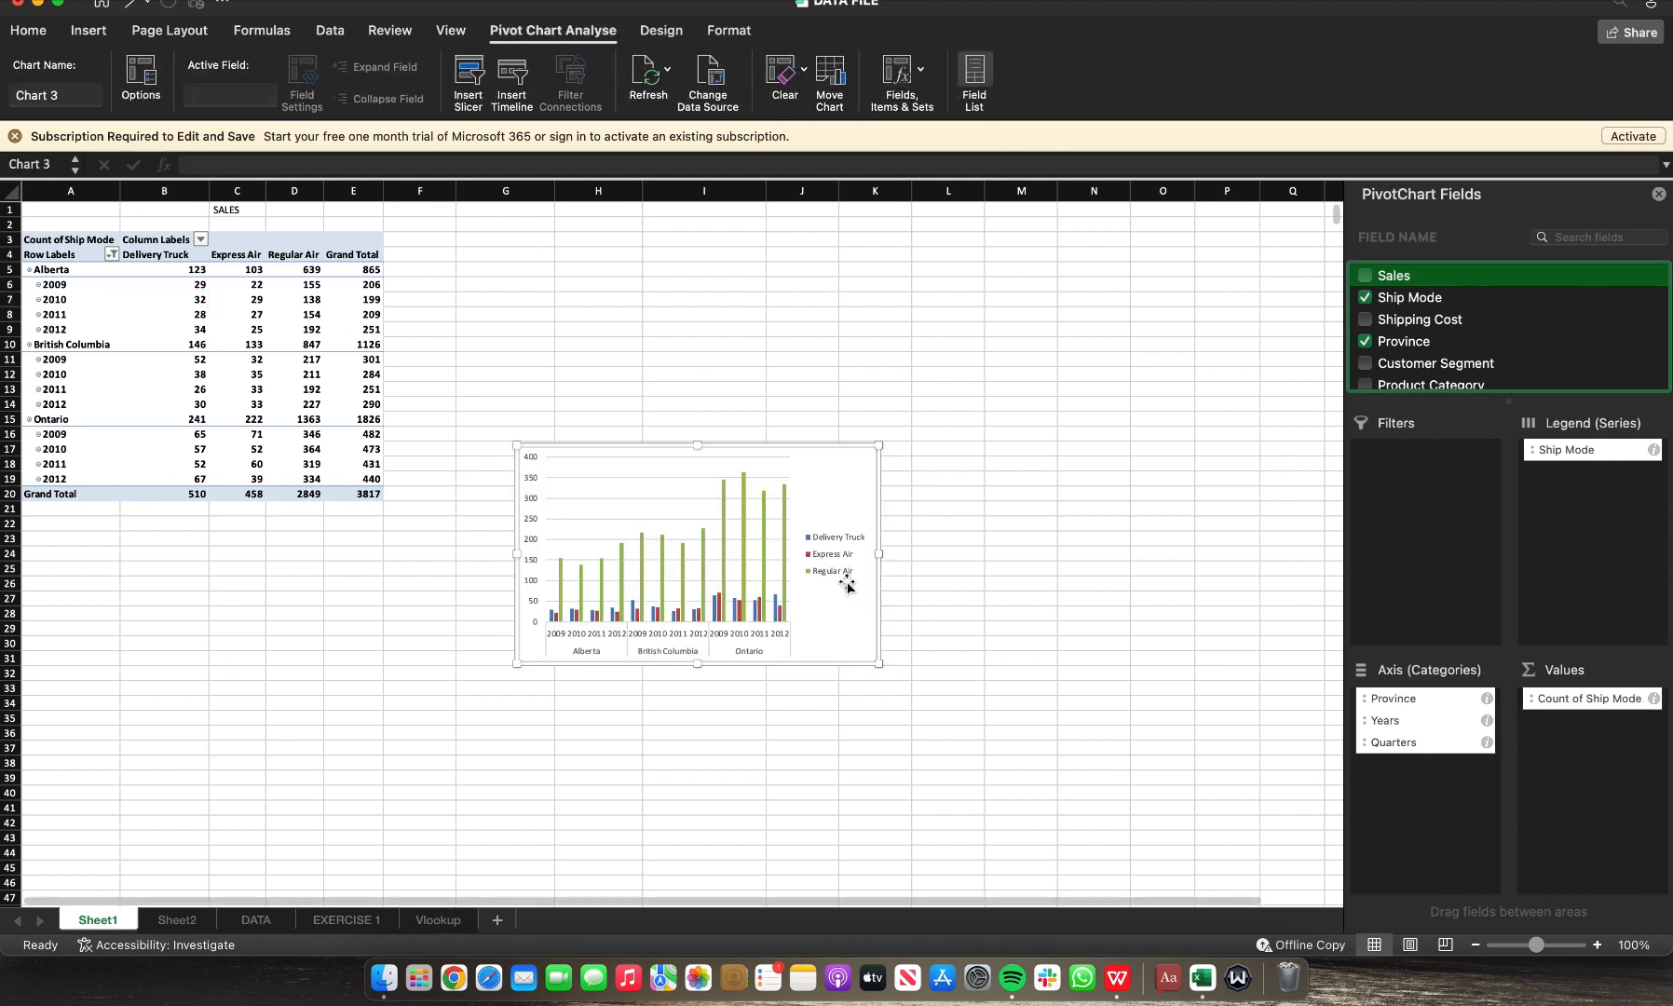
{"action": "left_click_drag", "start_coordinate": [877, 667], "coordinate": [1017, 682]}
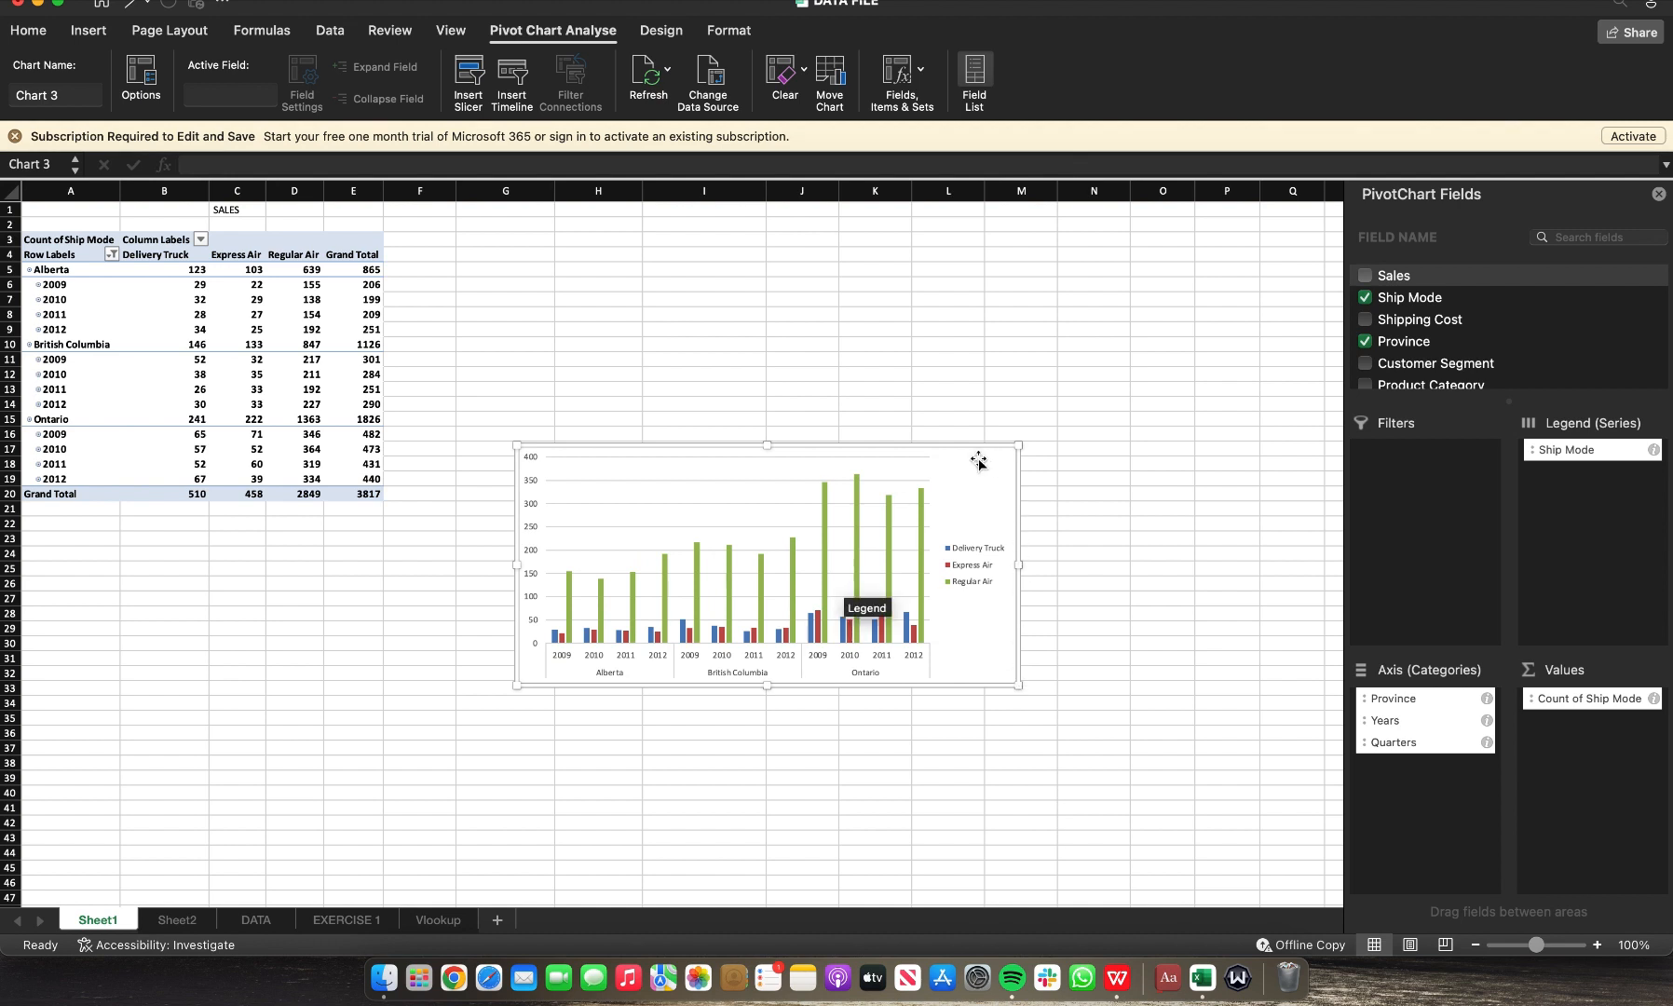
{"action": "key", "text": "Delete"}
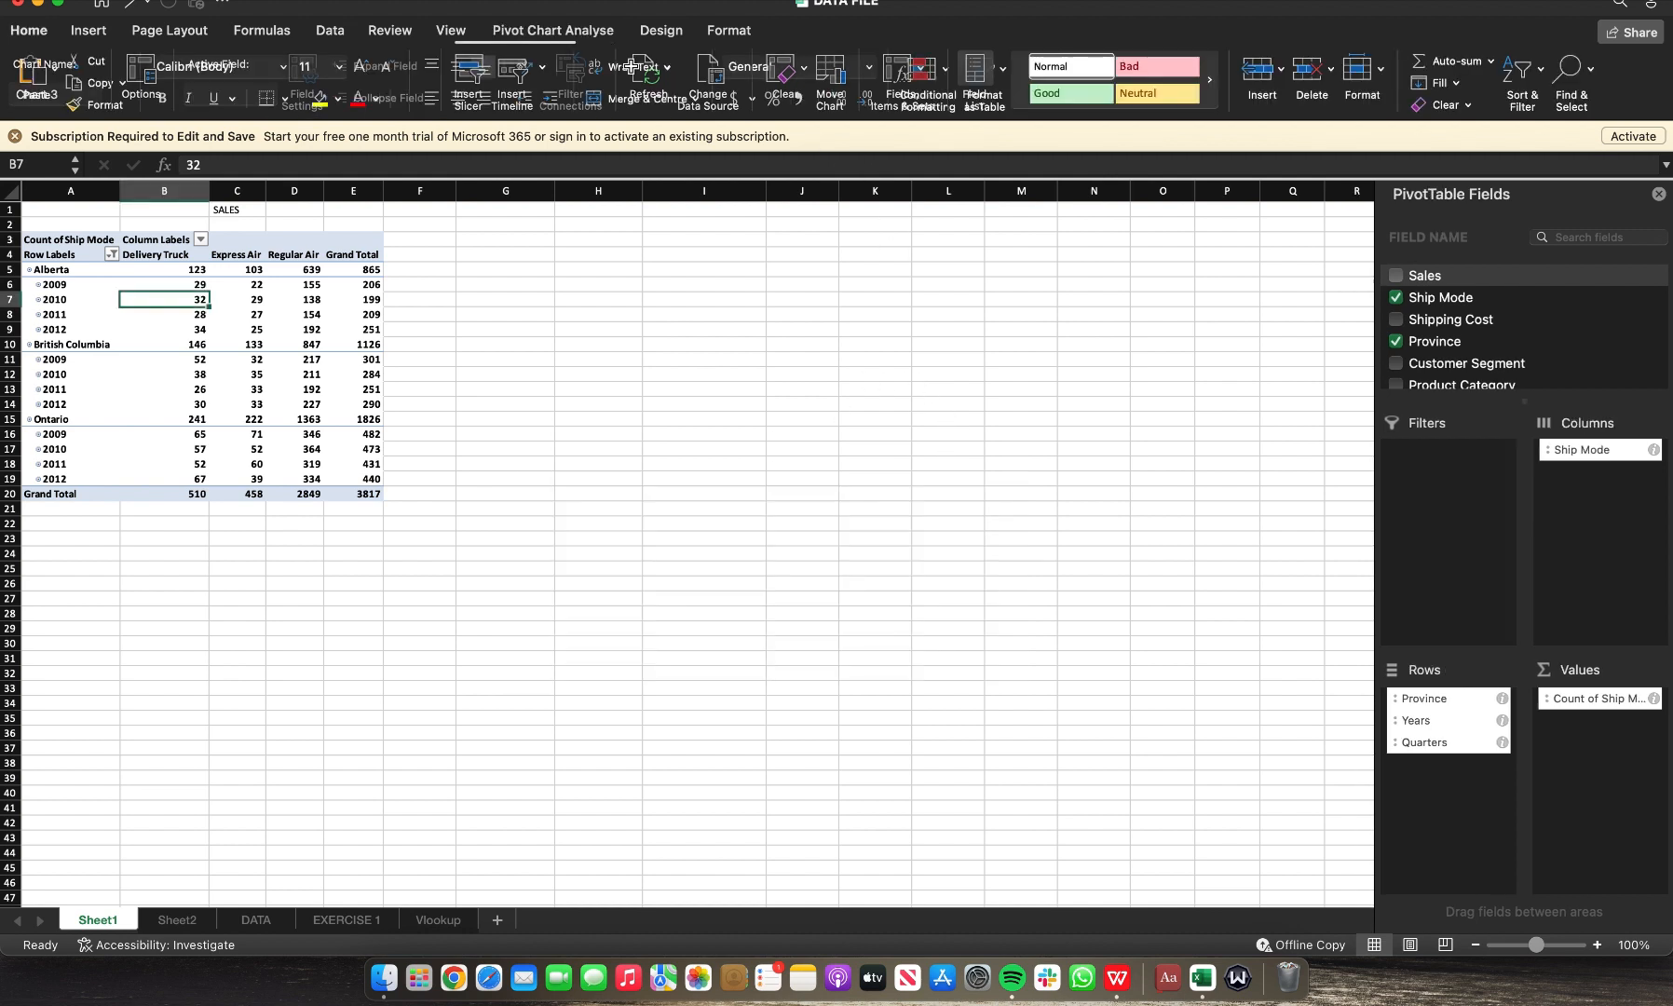
Step: Try to insert a scatter chart from the PivotTable data
{"action": "left_click", "coordinate": [89, 29]}
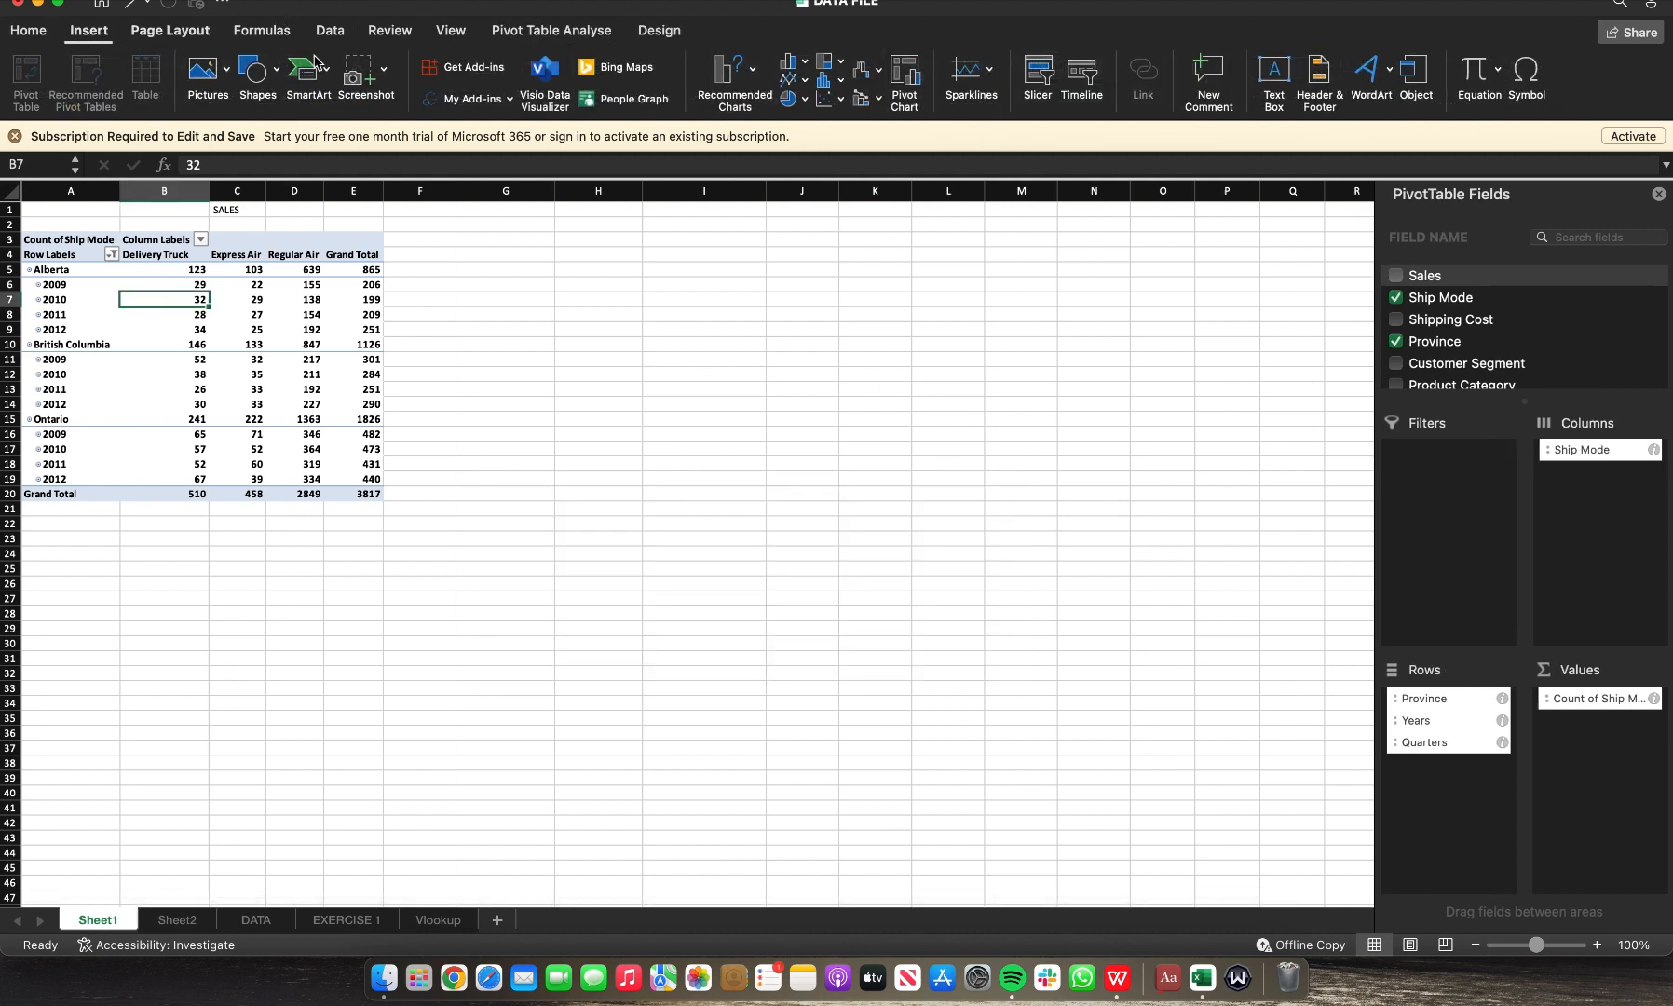
{"action": "left_click", "coordinate": [824, 102]}
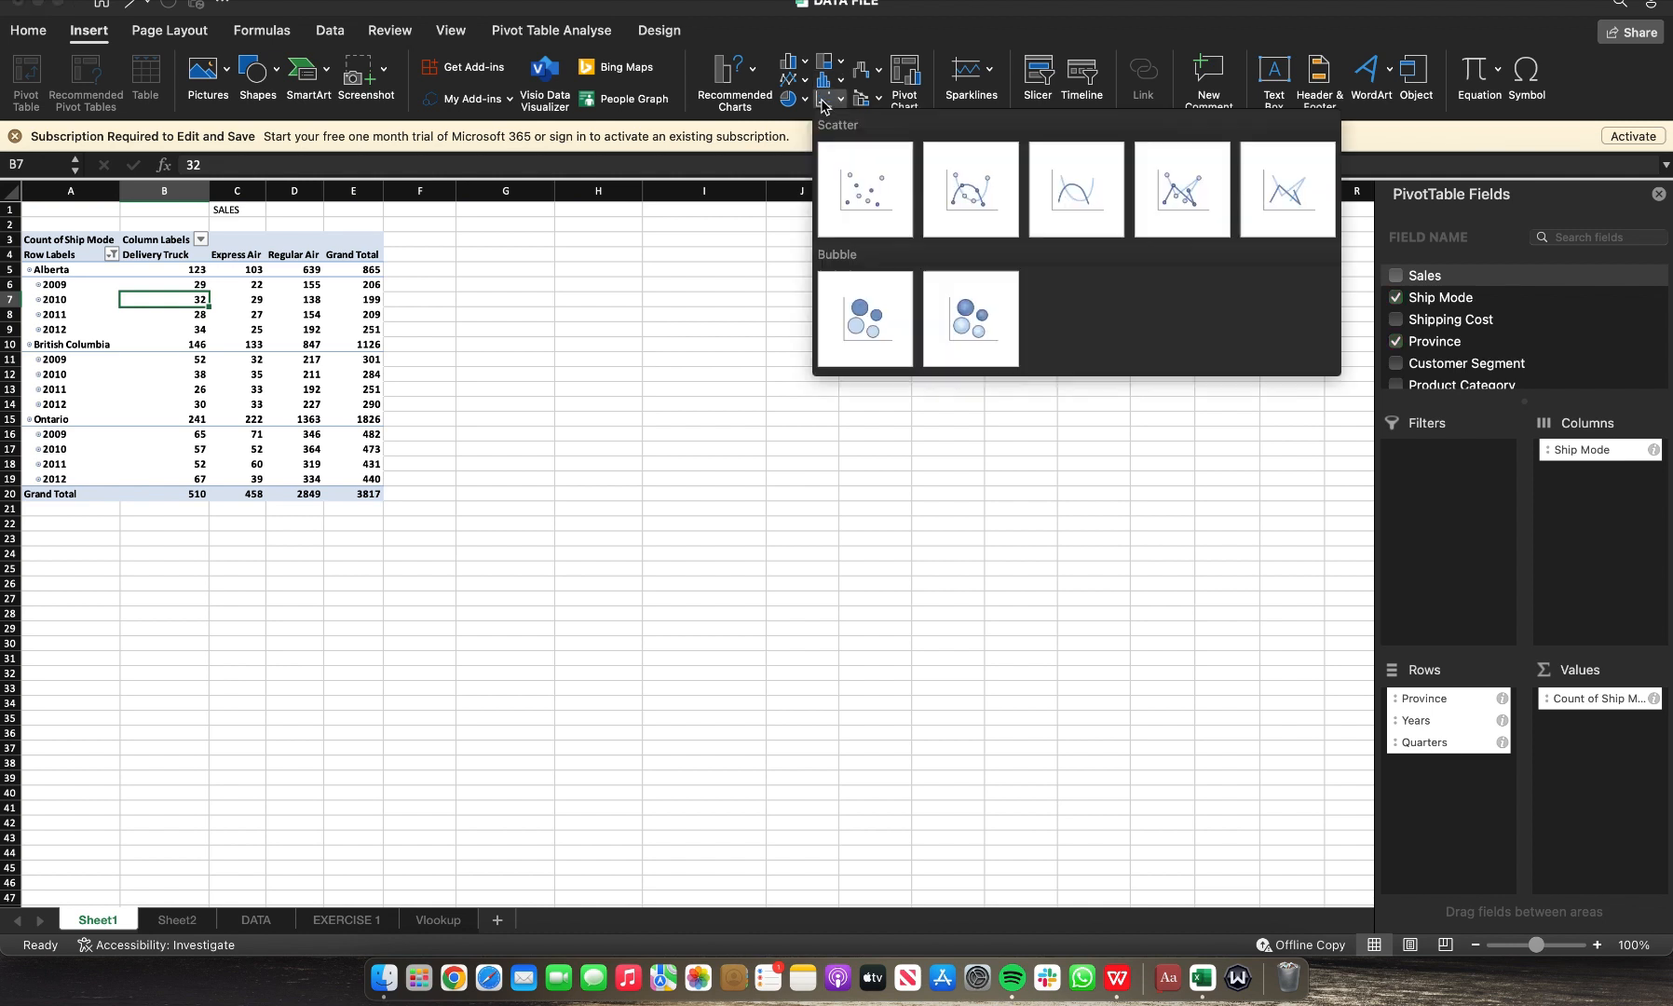
{"action": "left_click", "coordinate": [876, 200]}
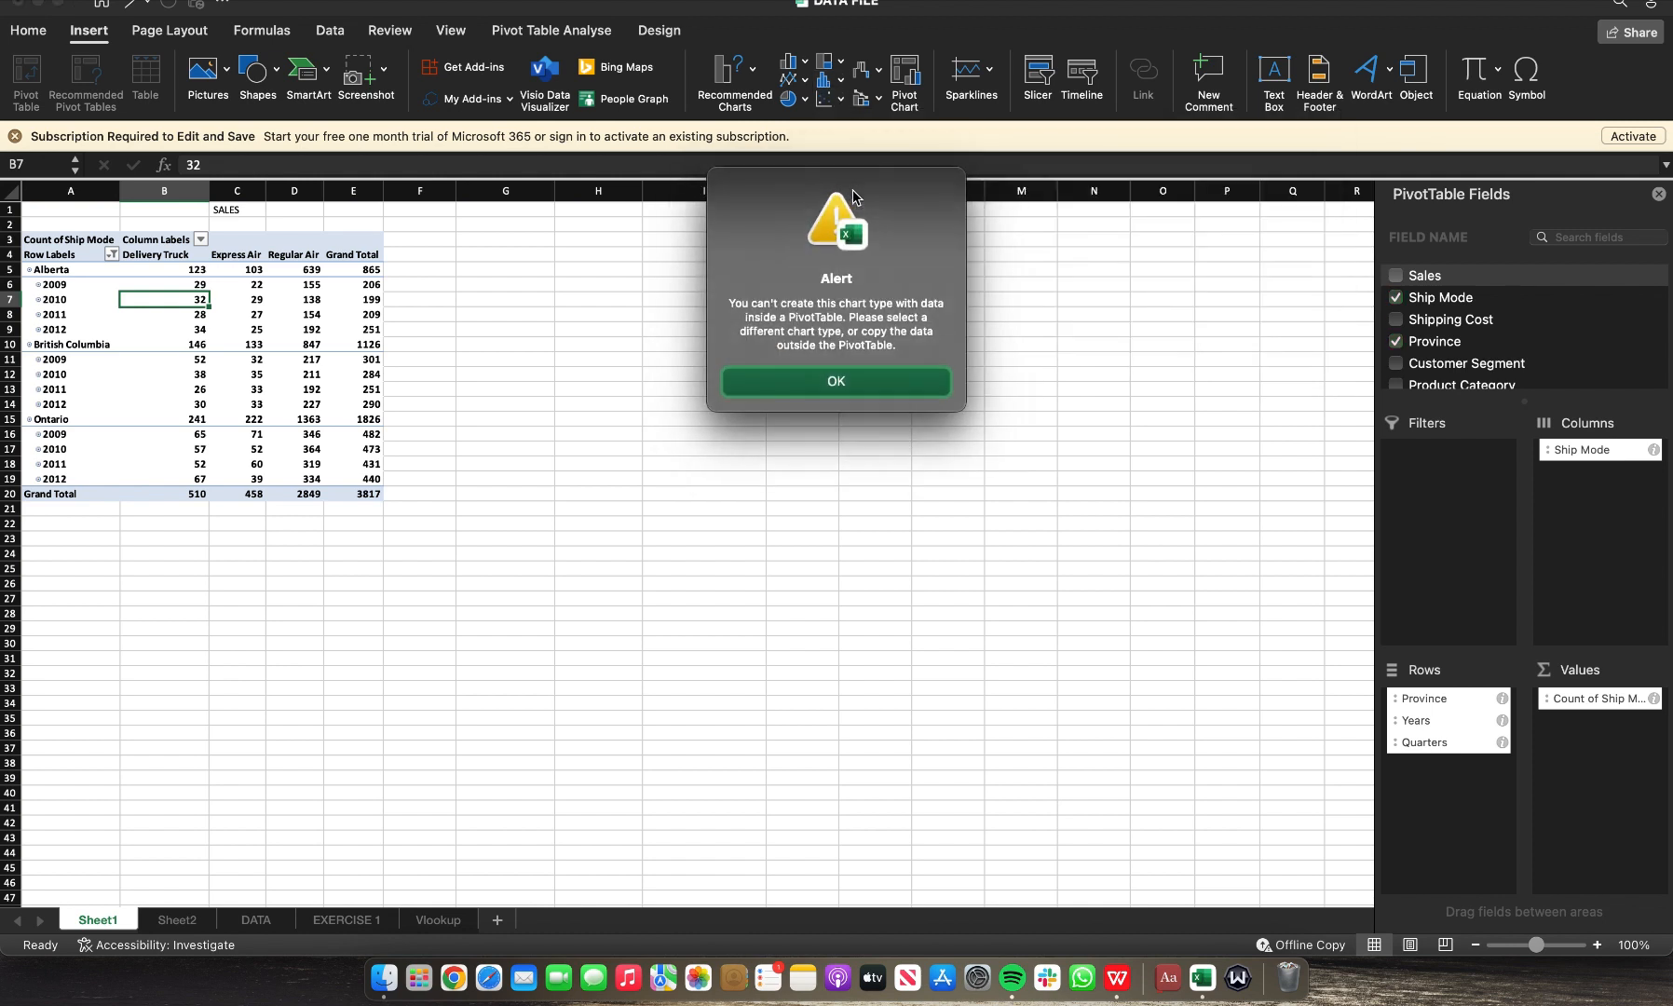
{"action": "left_click", "coordinate": [832, 383]}
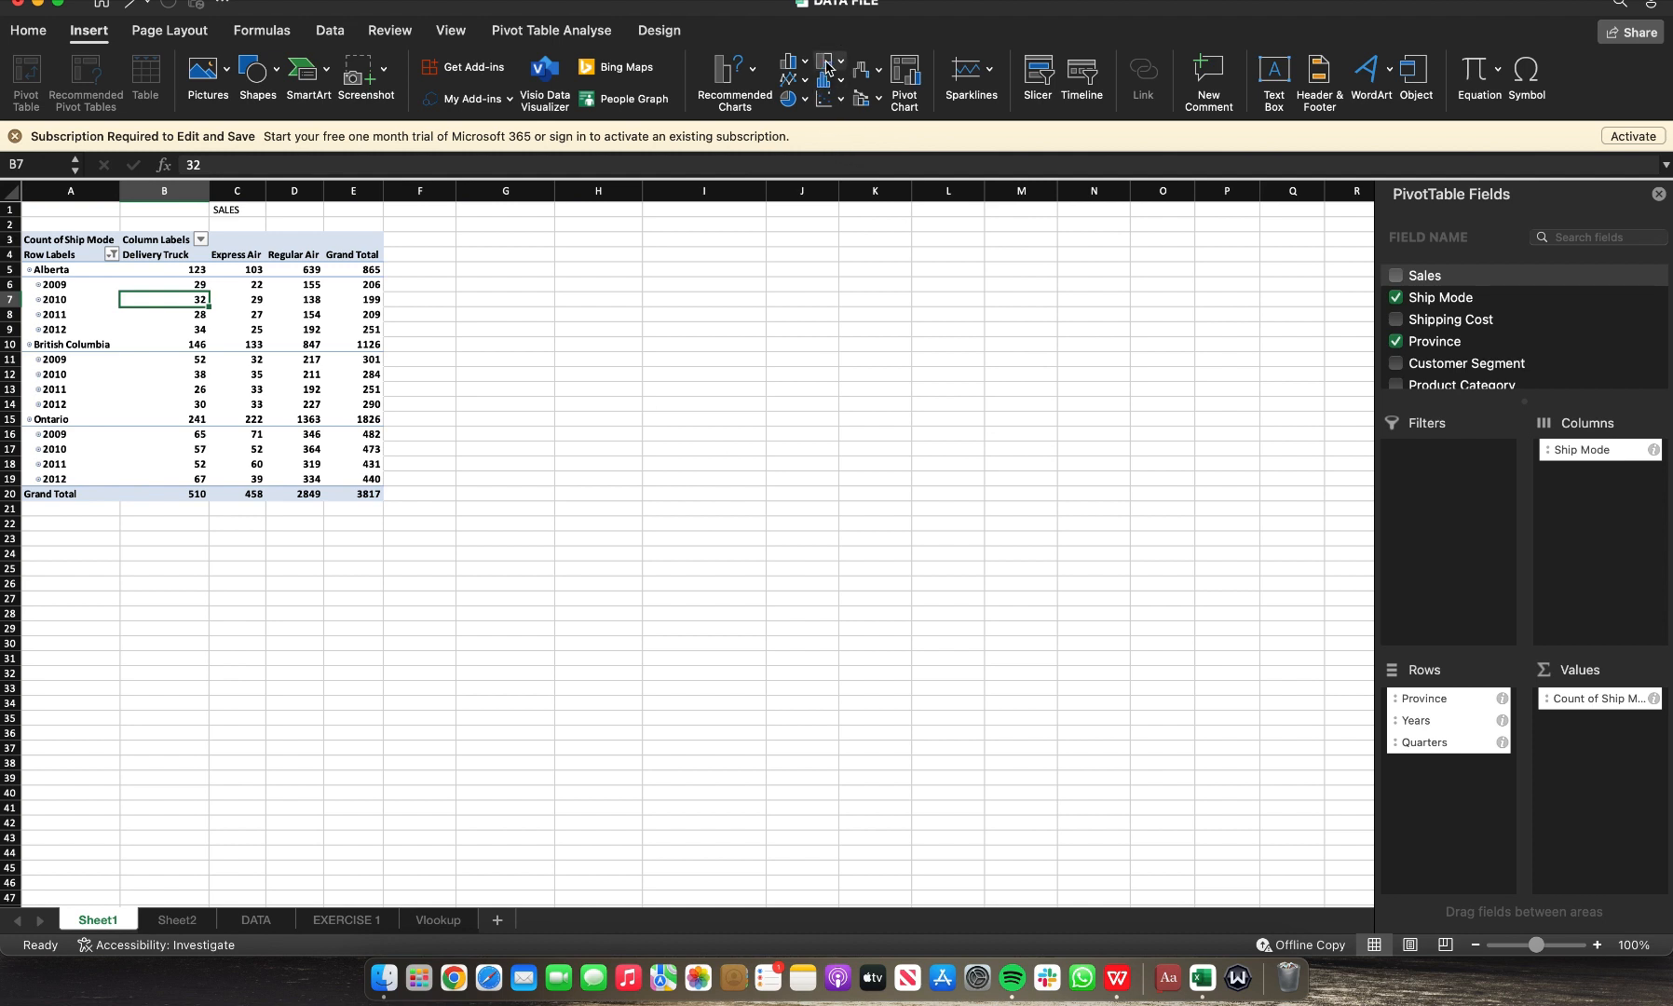
Step: Insert a clustered column-line combo PivotChart, then move and enlarge it beside the PivotTable
{"action": "left_click", "coordinate": [862, 104]}
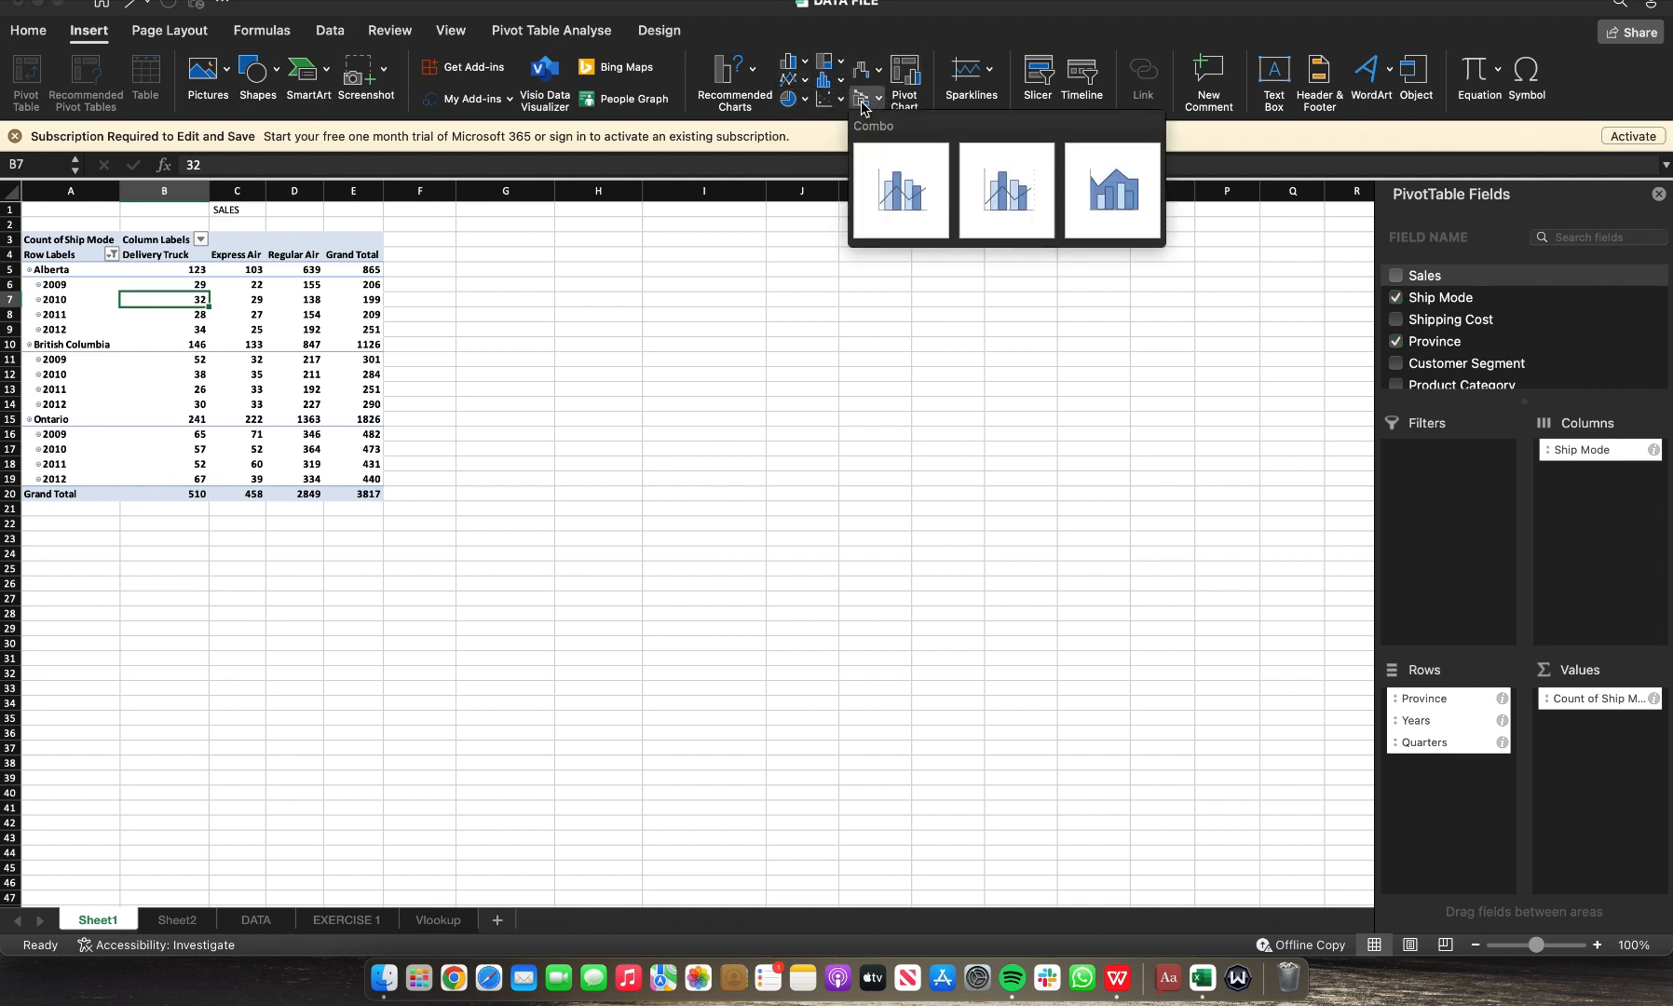
{"action": "left_click", "coordinate": [918, 197]}
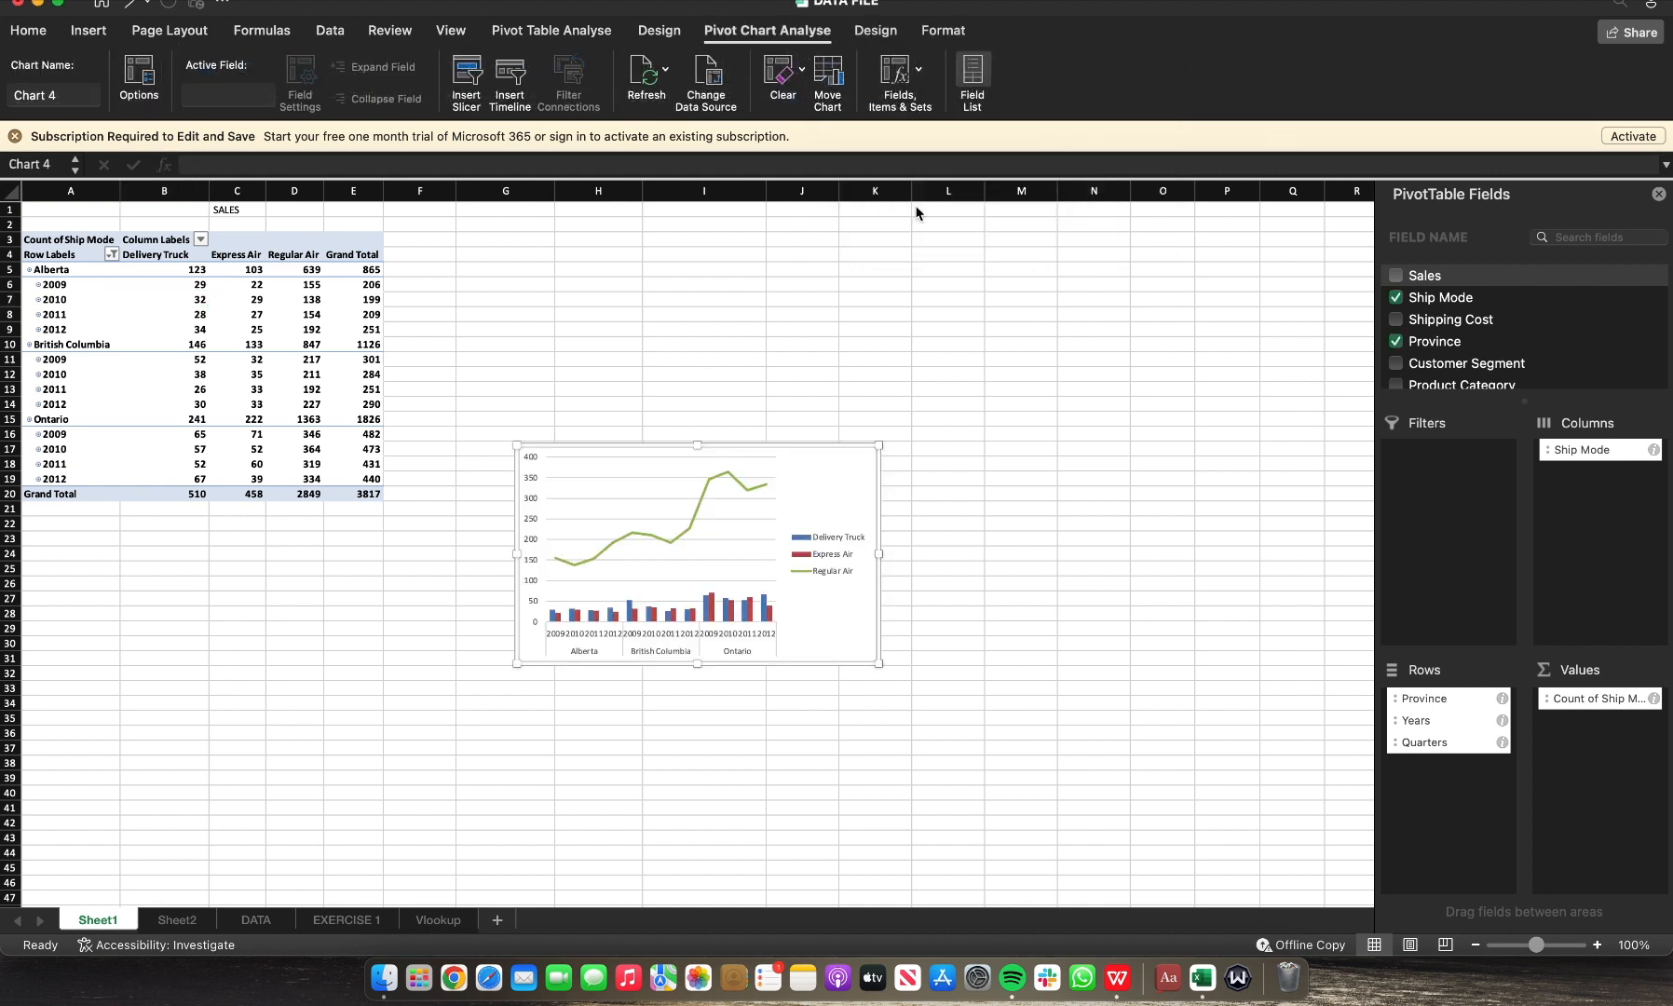
{"action": "left_click_drag", "start_coordinate": [841, 445], "coordinate": [868, 279]}
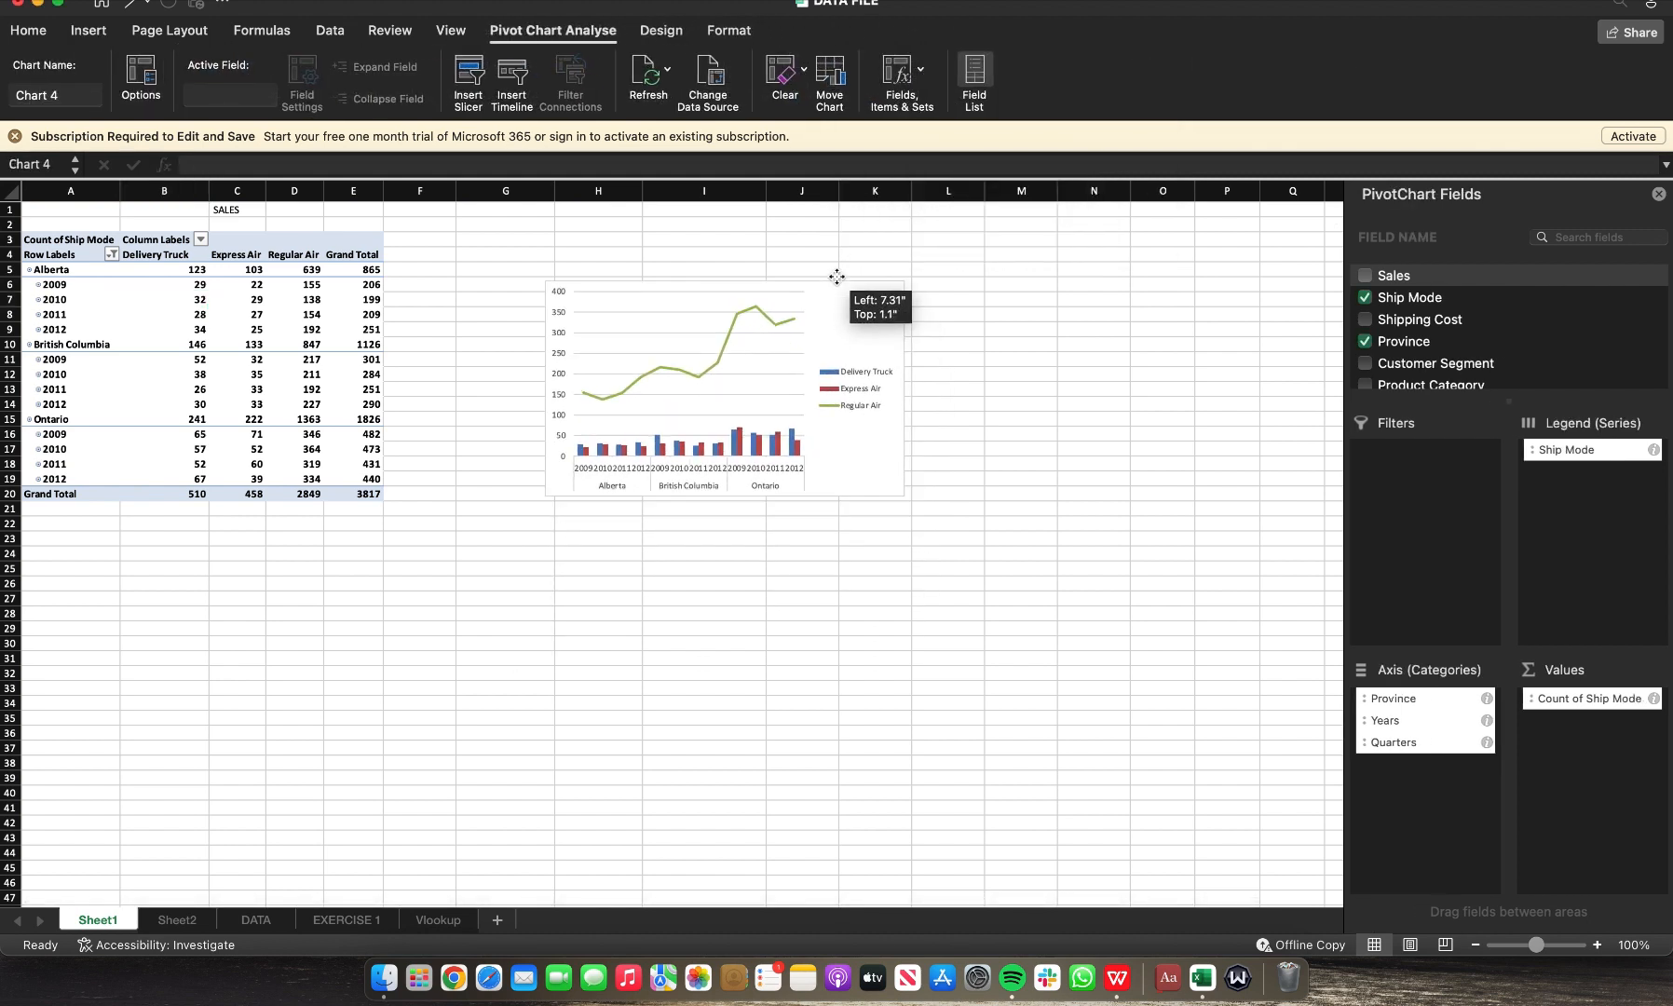
{"action": "left_click_drag", "start_coordinate": [905, 497], "coordinate": [1074, 560]}
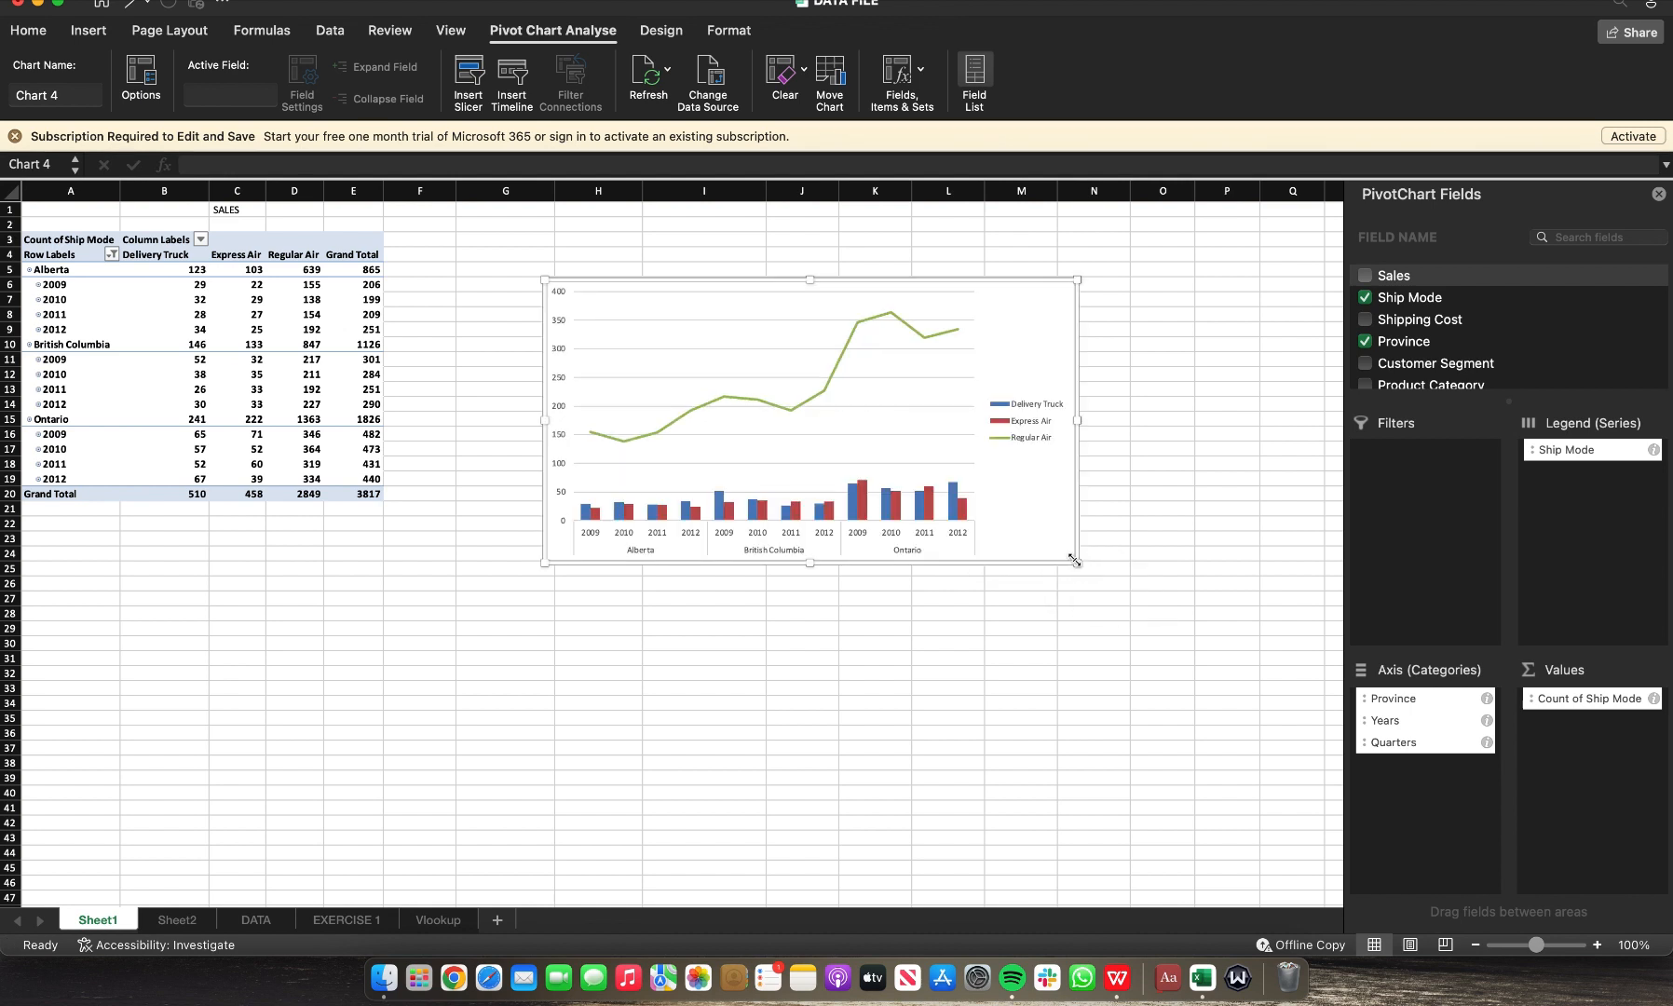
Step: Paste the combo chart onto Sheet2 and position it below the Q1 SALES chart
{"action": "left_click", "coordinate": [186, 919]}
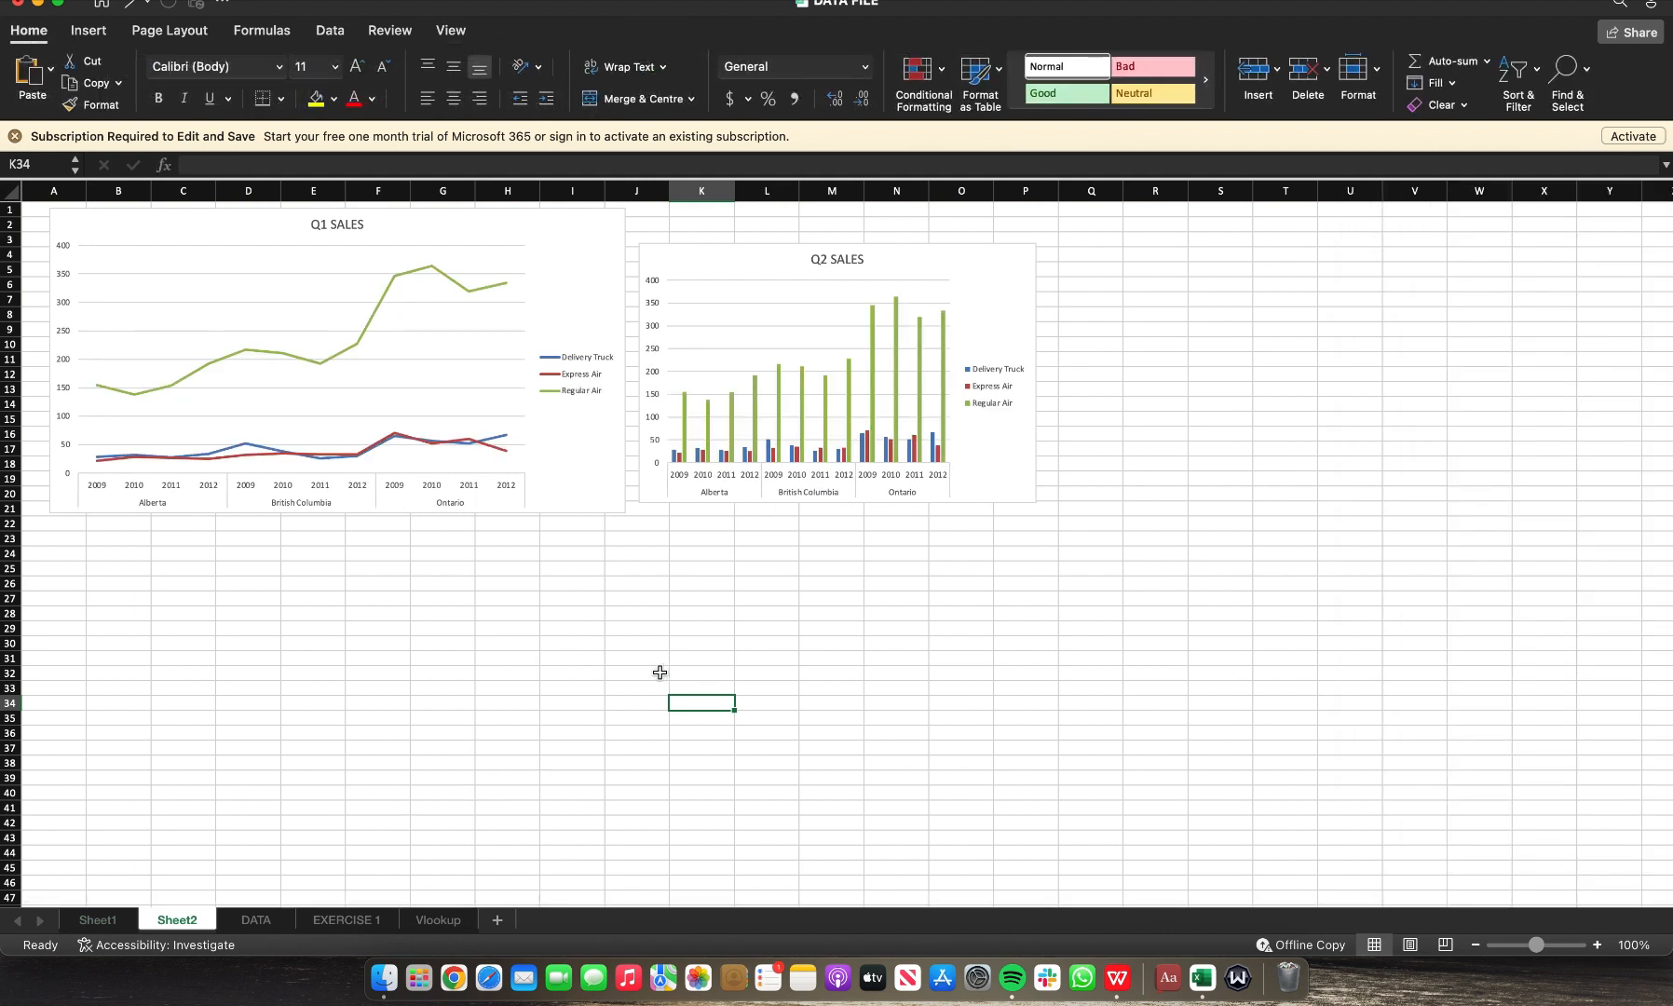
{"action": "key", "text": "super+v"}
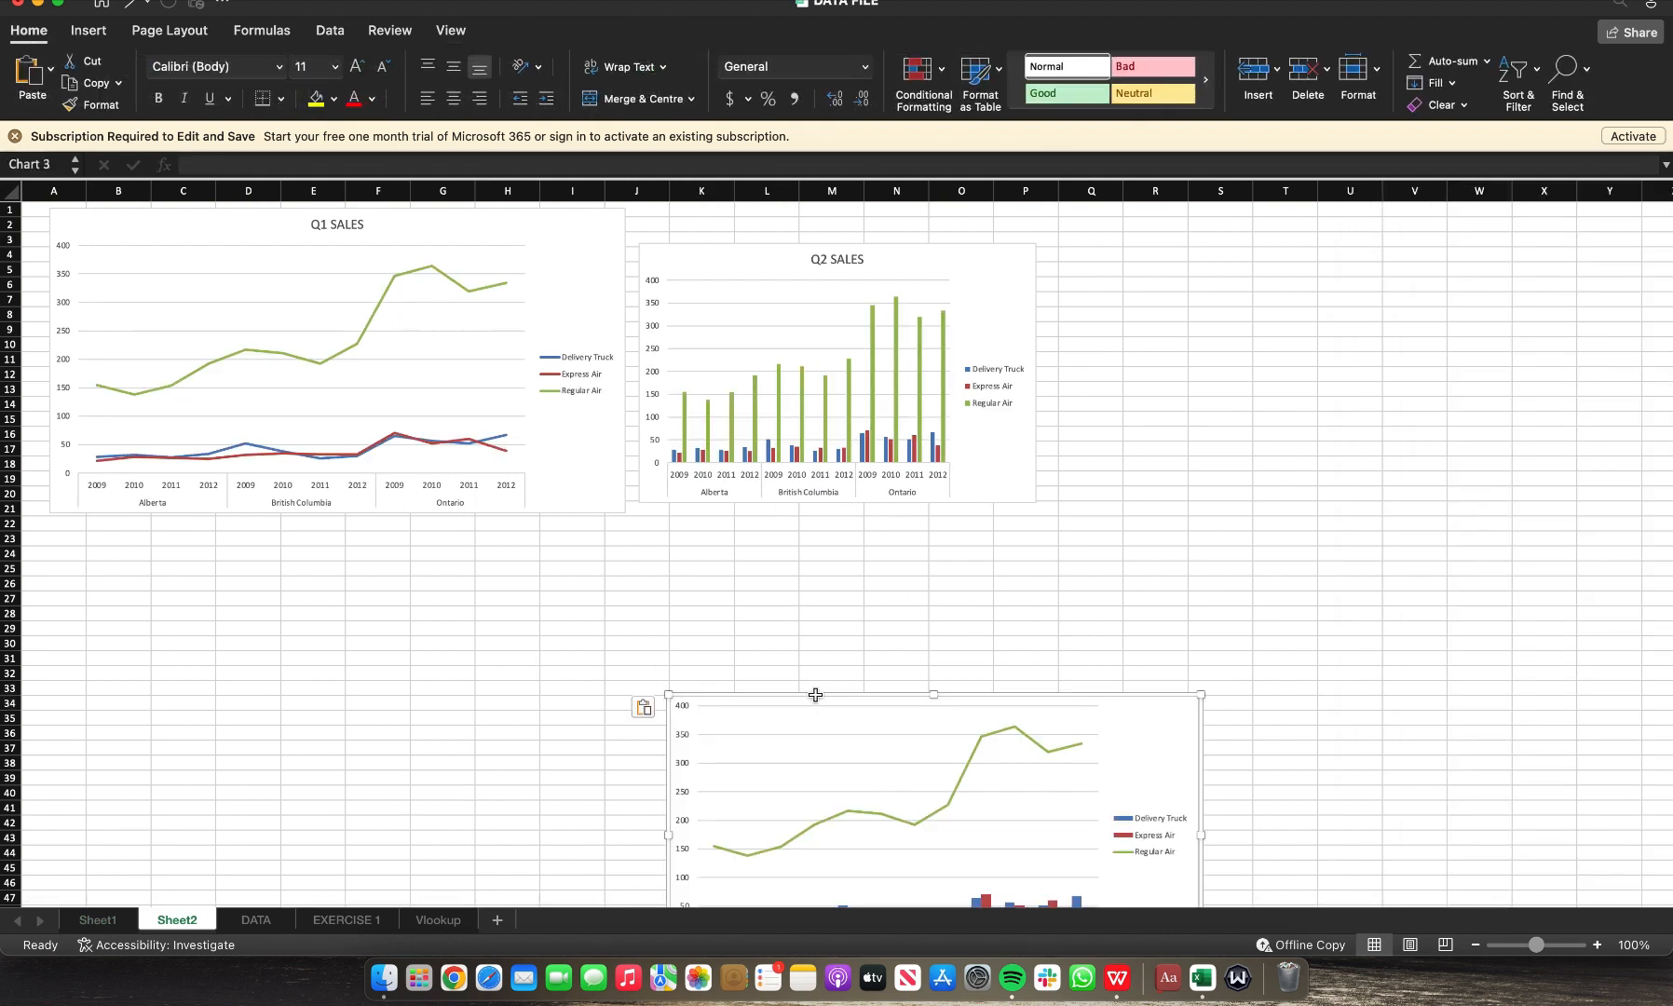
{"action": "left_click_drag", "start_coordinate": [815, 694], "coordinate": [220, 573]}
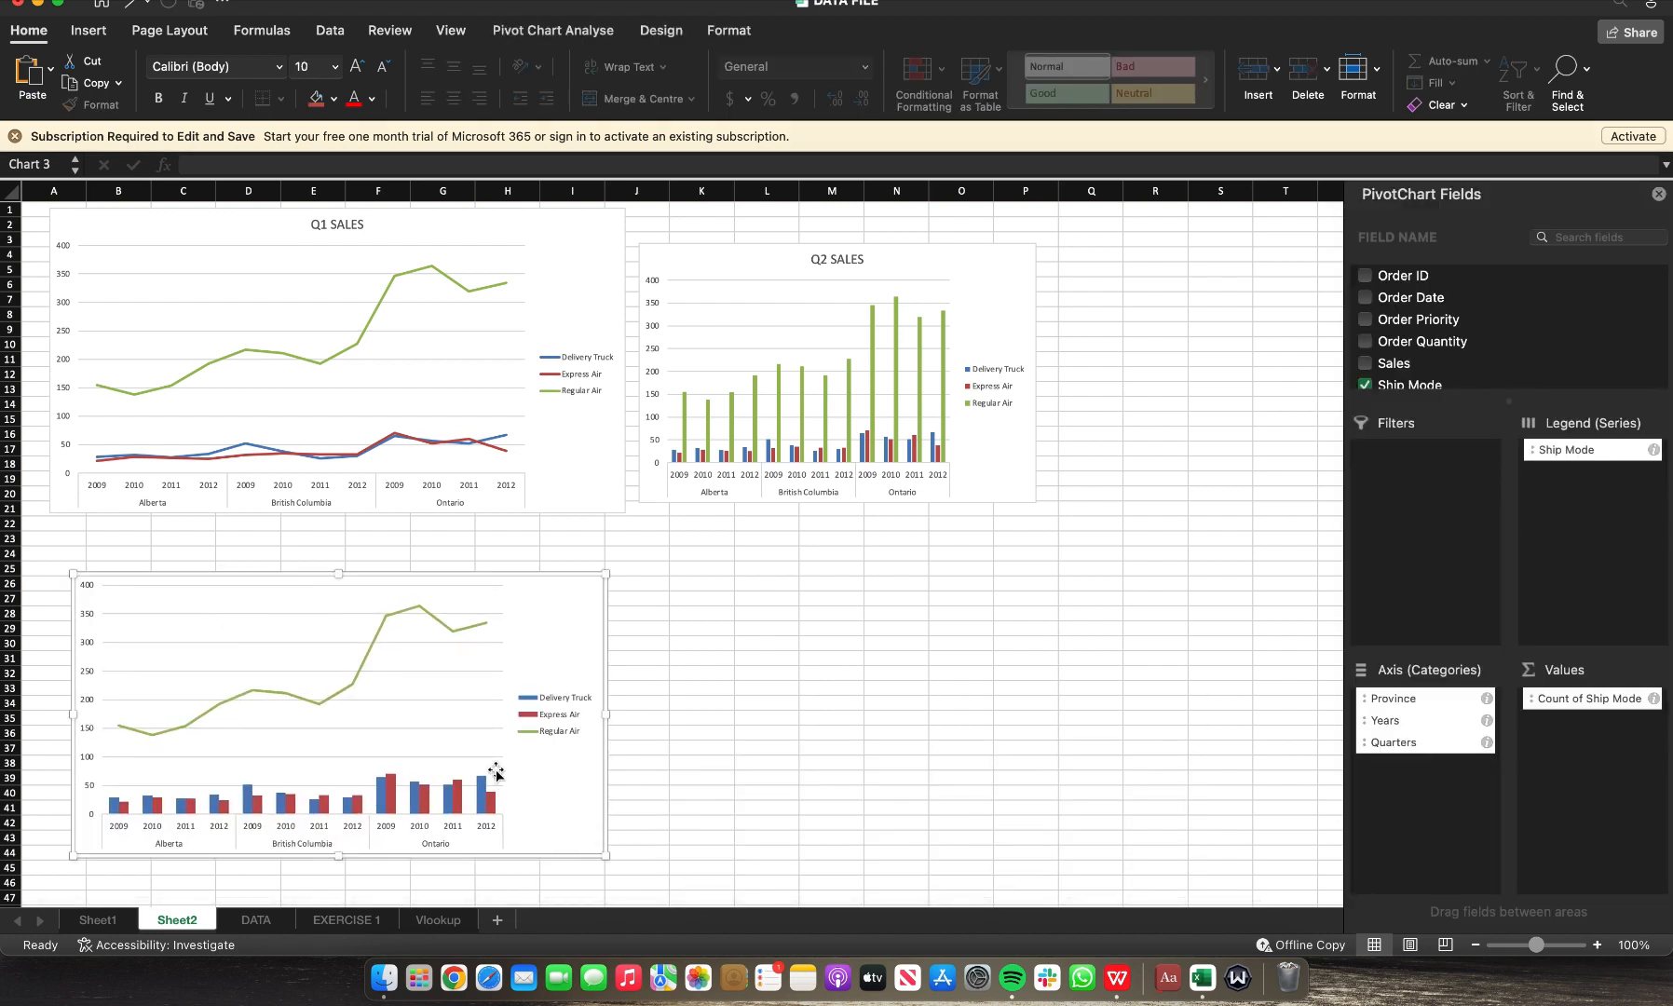
Step: Cut the combo chart from Sheet1 to remove it there
{"action": "left_click", "coordinate": [98, 920]}
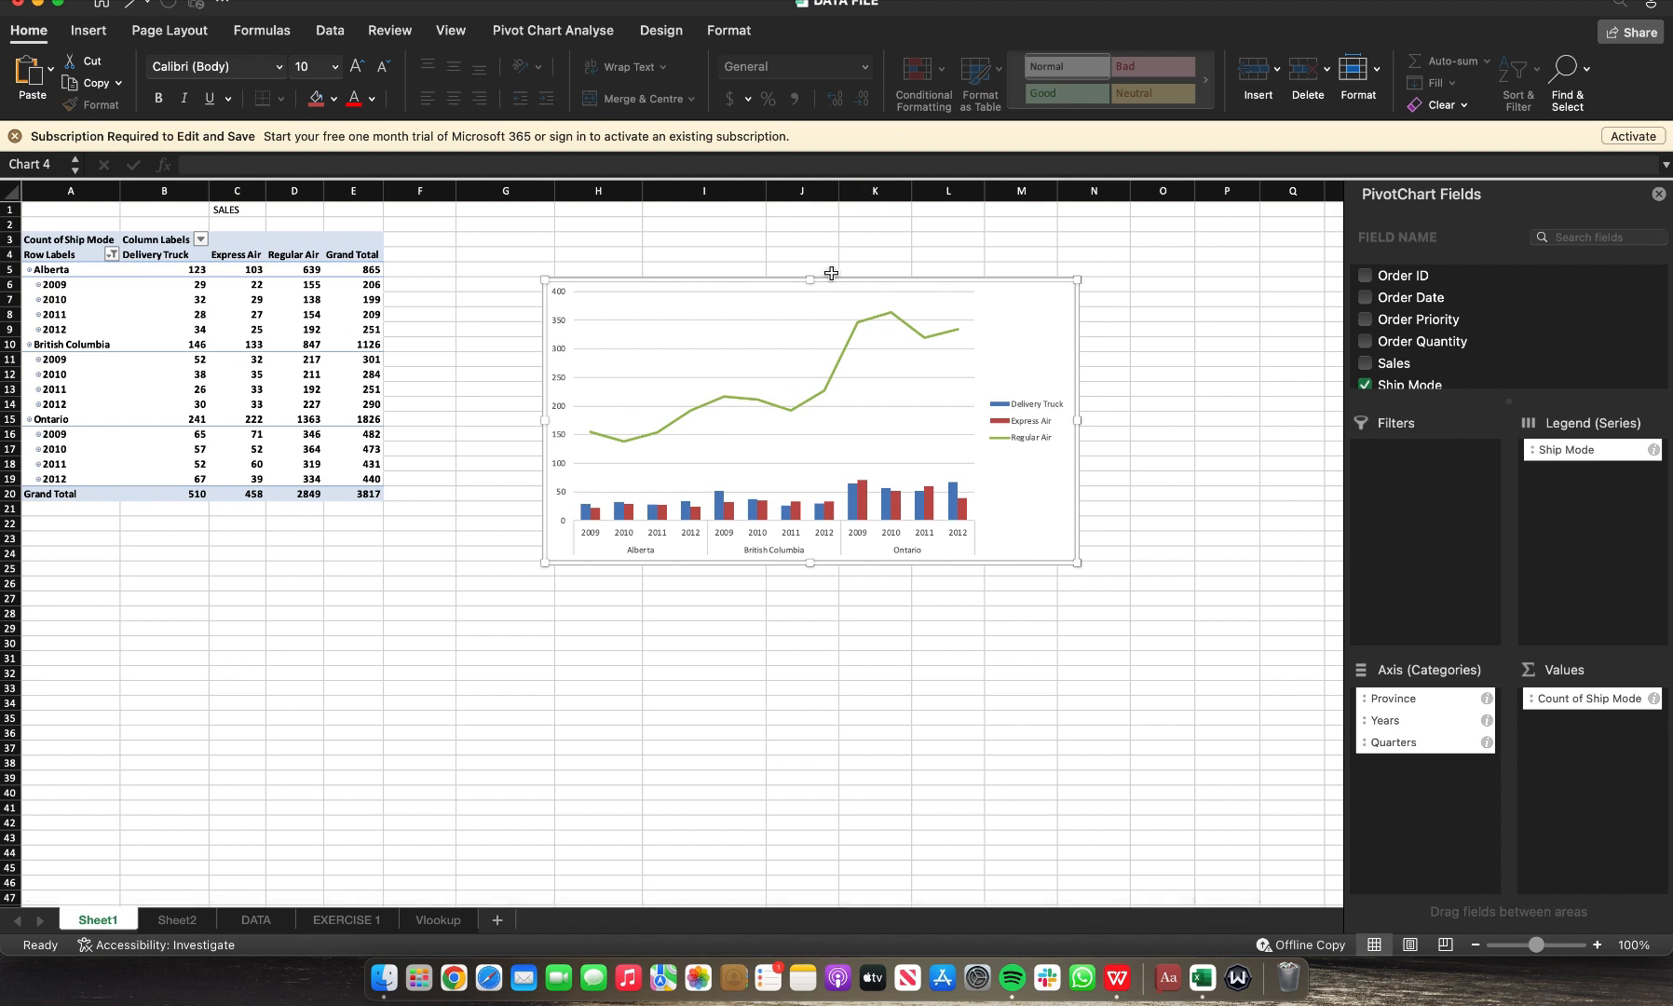
{"action": "key", "text": "super+x"}
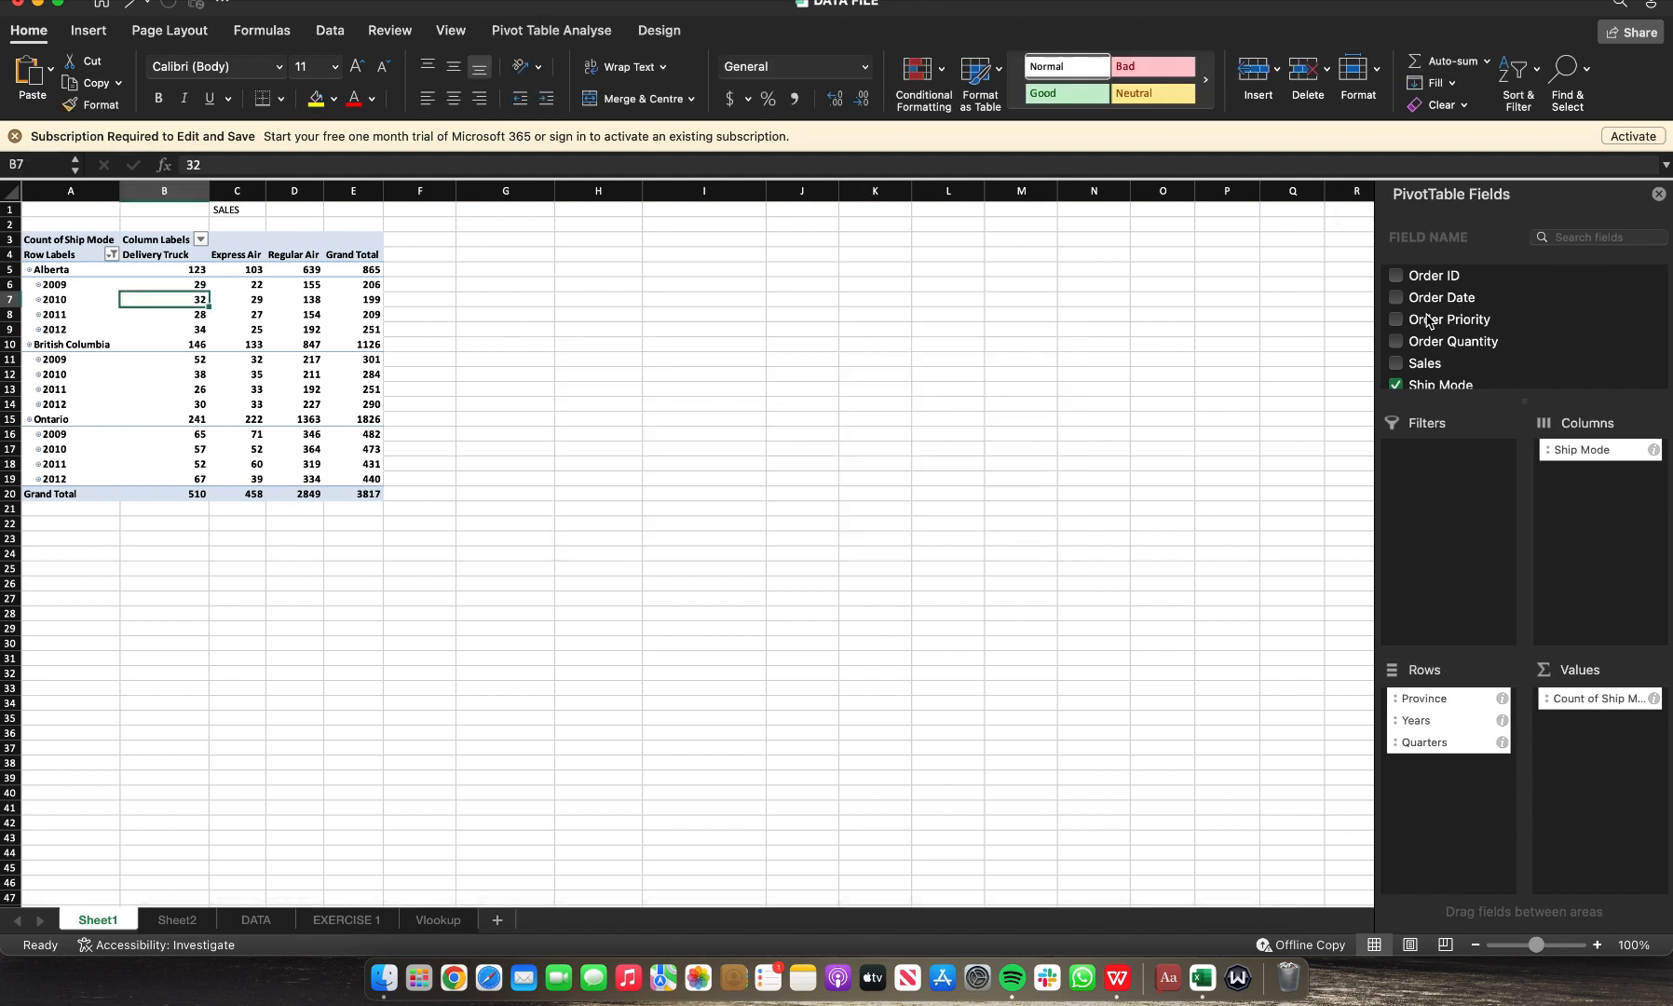
{"action": "scroll", "coordinate": [1439, 354], "scroll_direction": "down", "scroll_amount": 2}
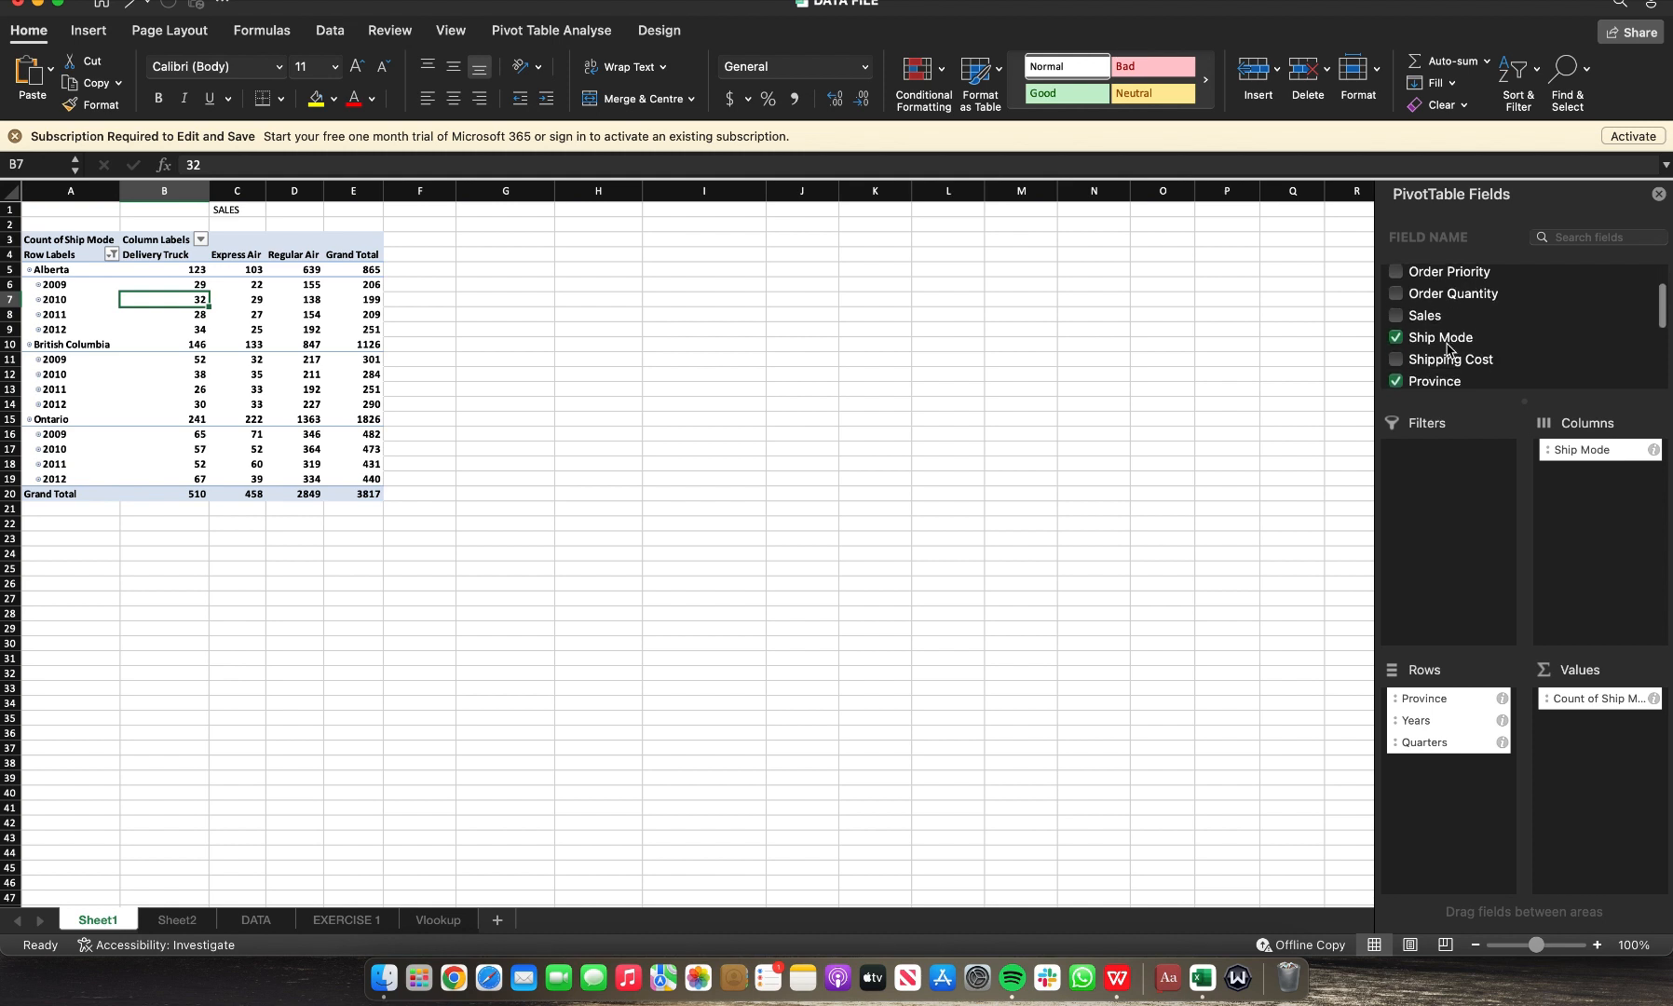
{"action": "scroll", "coordinate": [1439, 354], "scroll_direction": "up", "scroll_amount": 2}
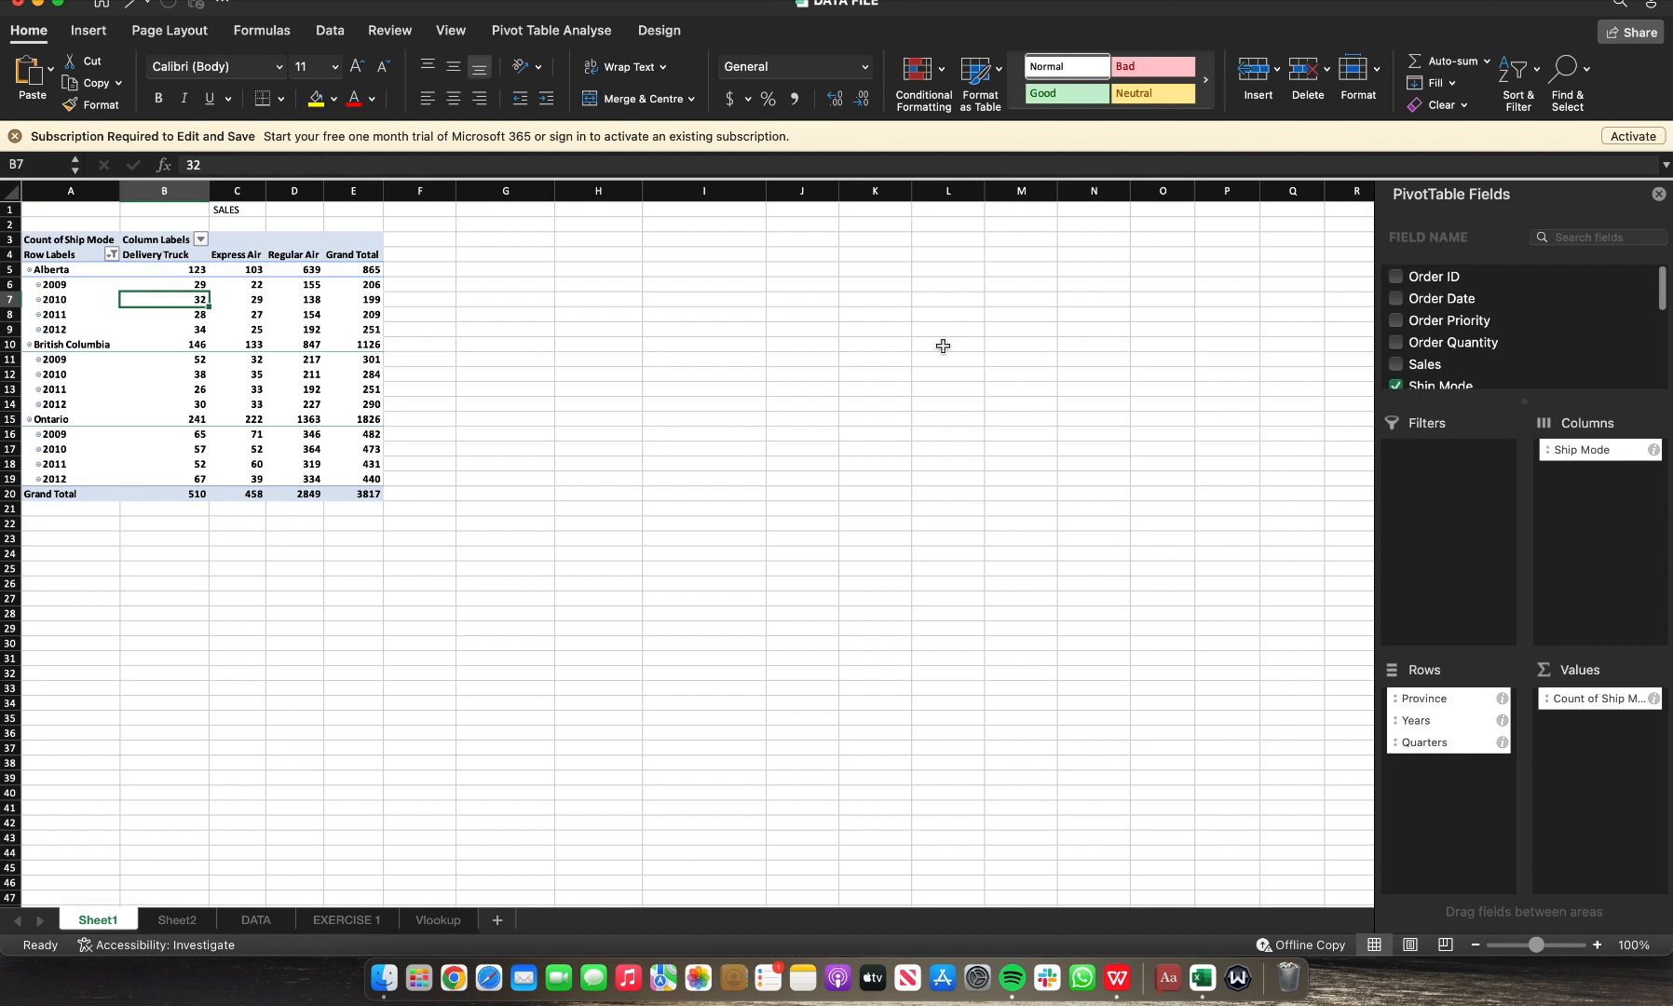
Step: Filter the PivotTable's Years field to show only 2012
{"action": "left_click", "coordinate": [62, 287]}
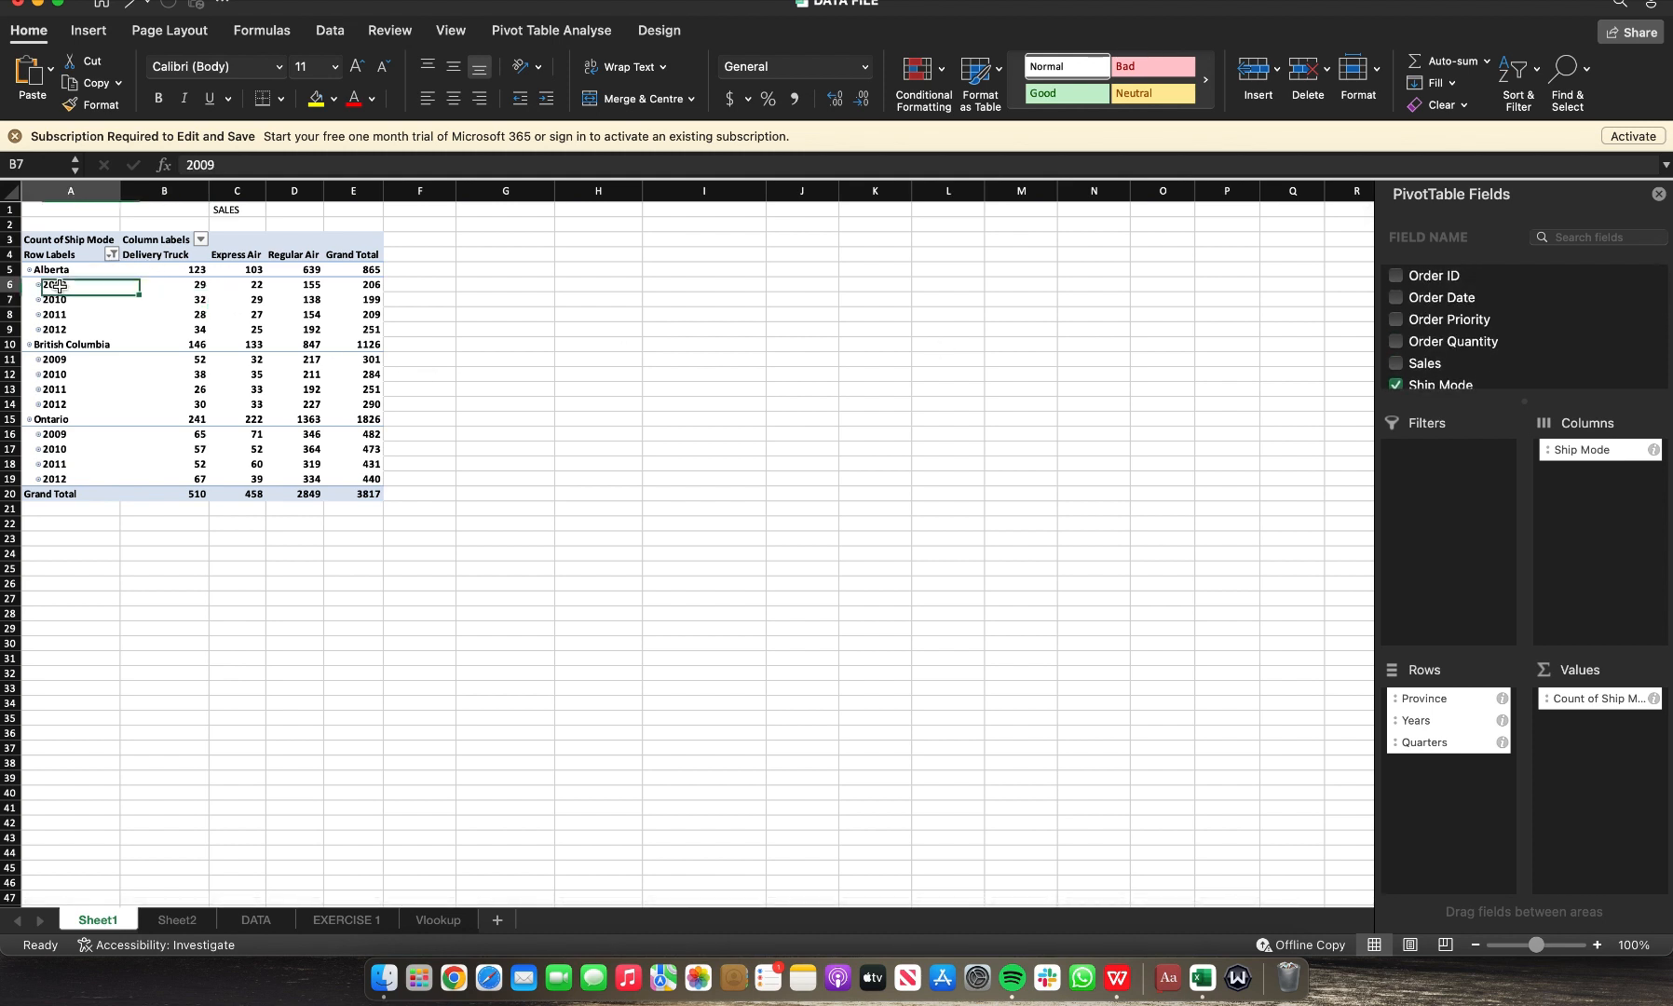
{"action": "left_click", "coordinate": [113, 255]}
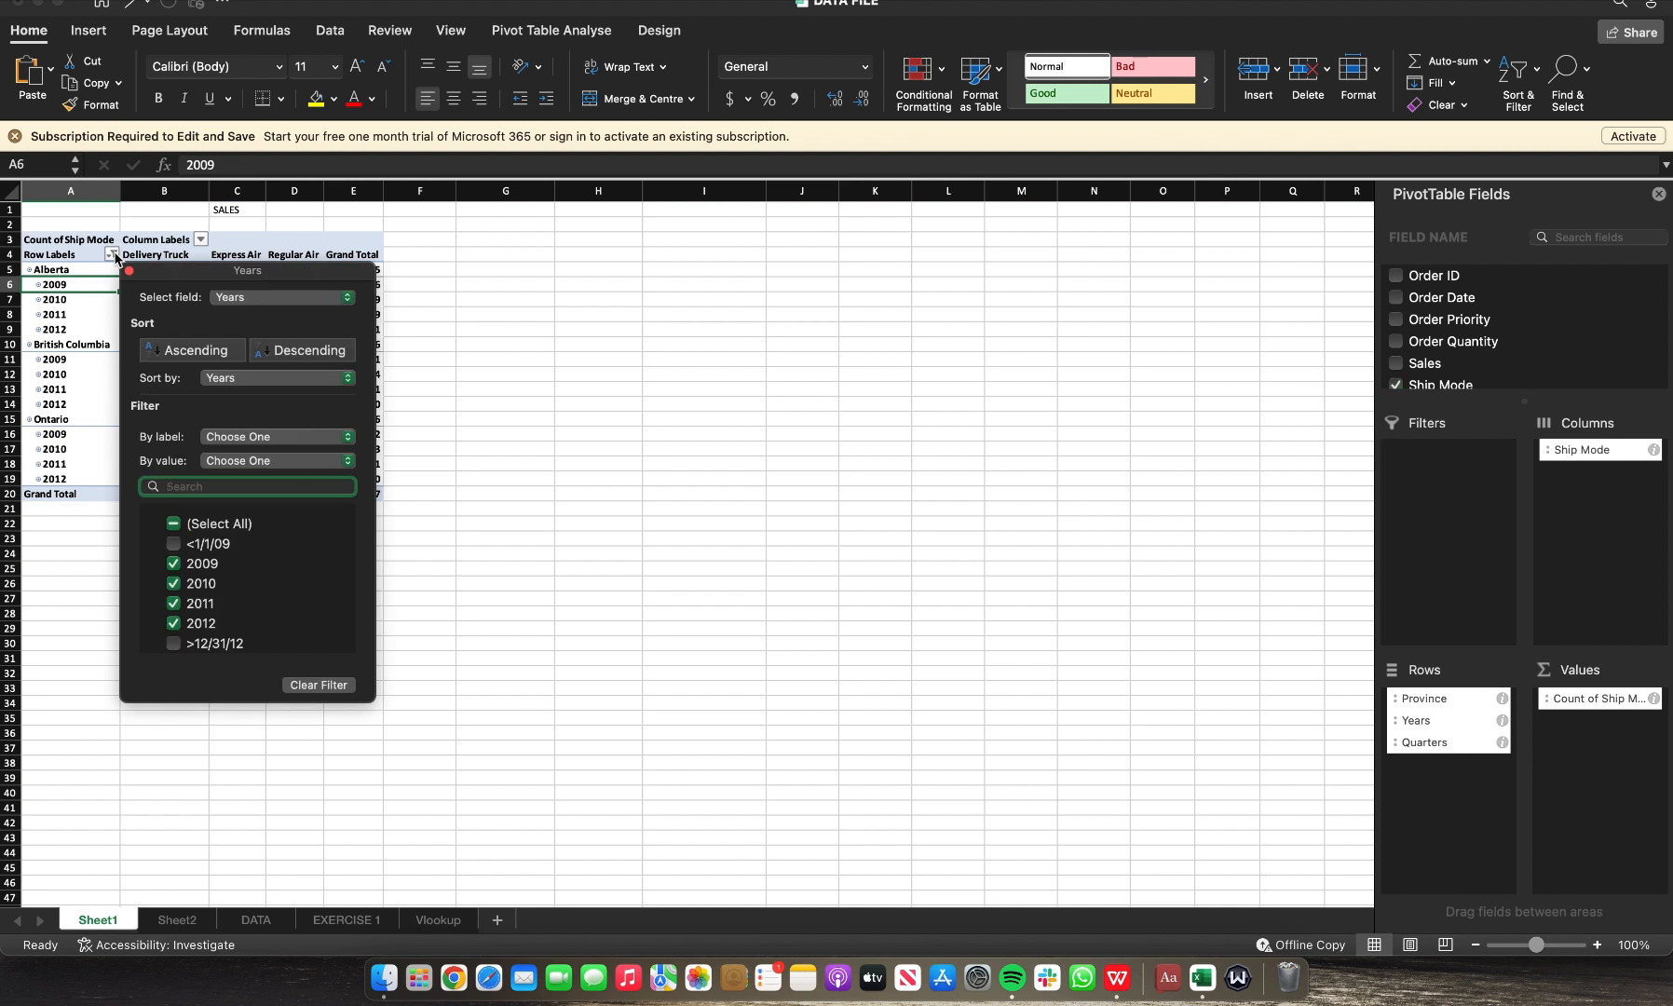
{"action": "left_click", "coordinate": [173, 570]}
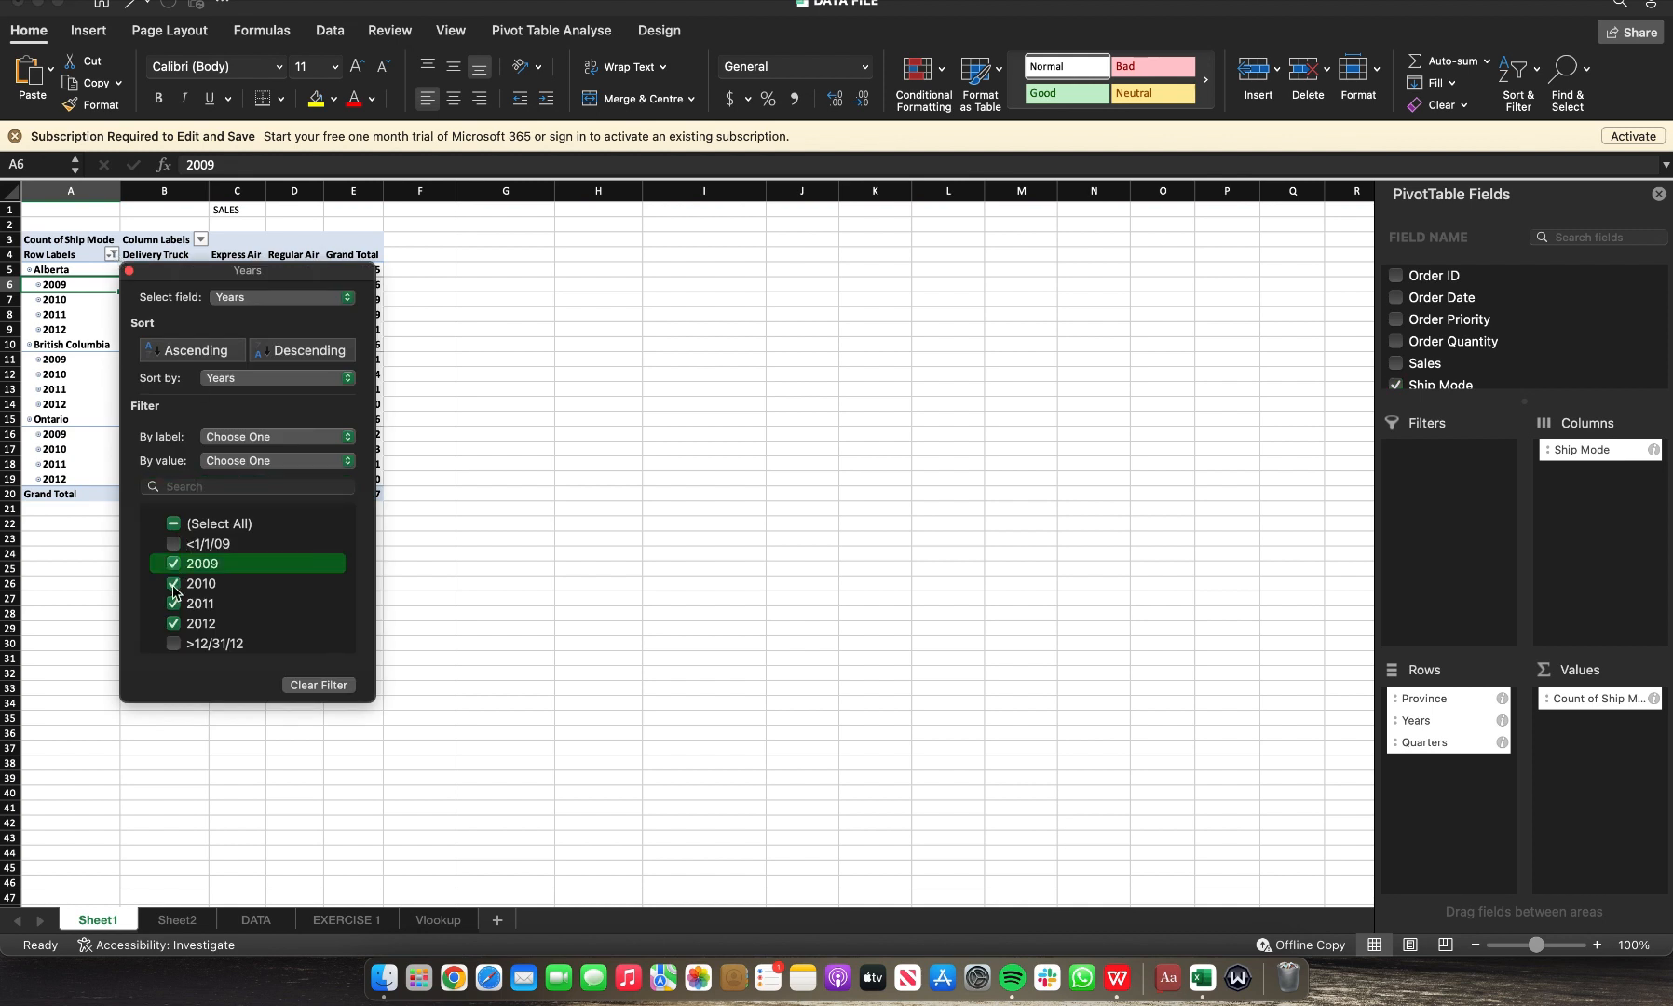
{"action": "left_click", "coordinate": [173, 587]}
{"action": "left_click", "coordinate": [174, 605]}
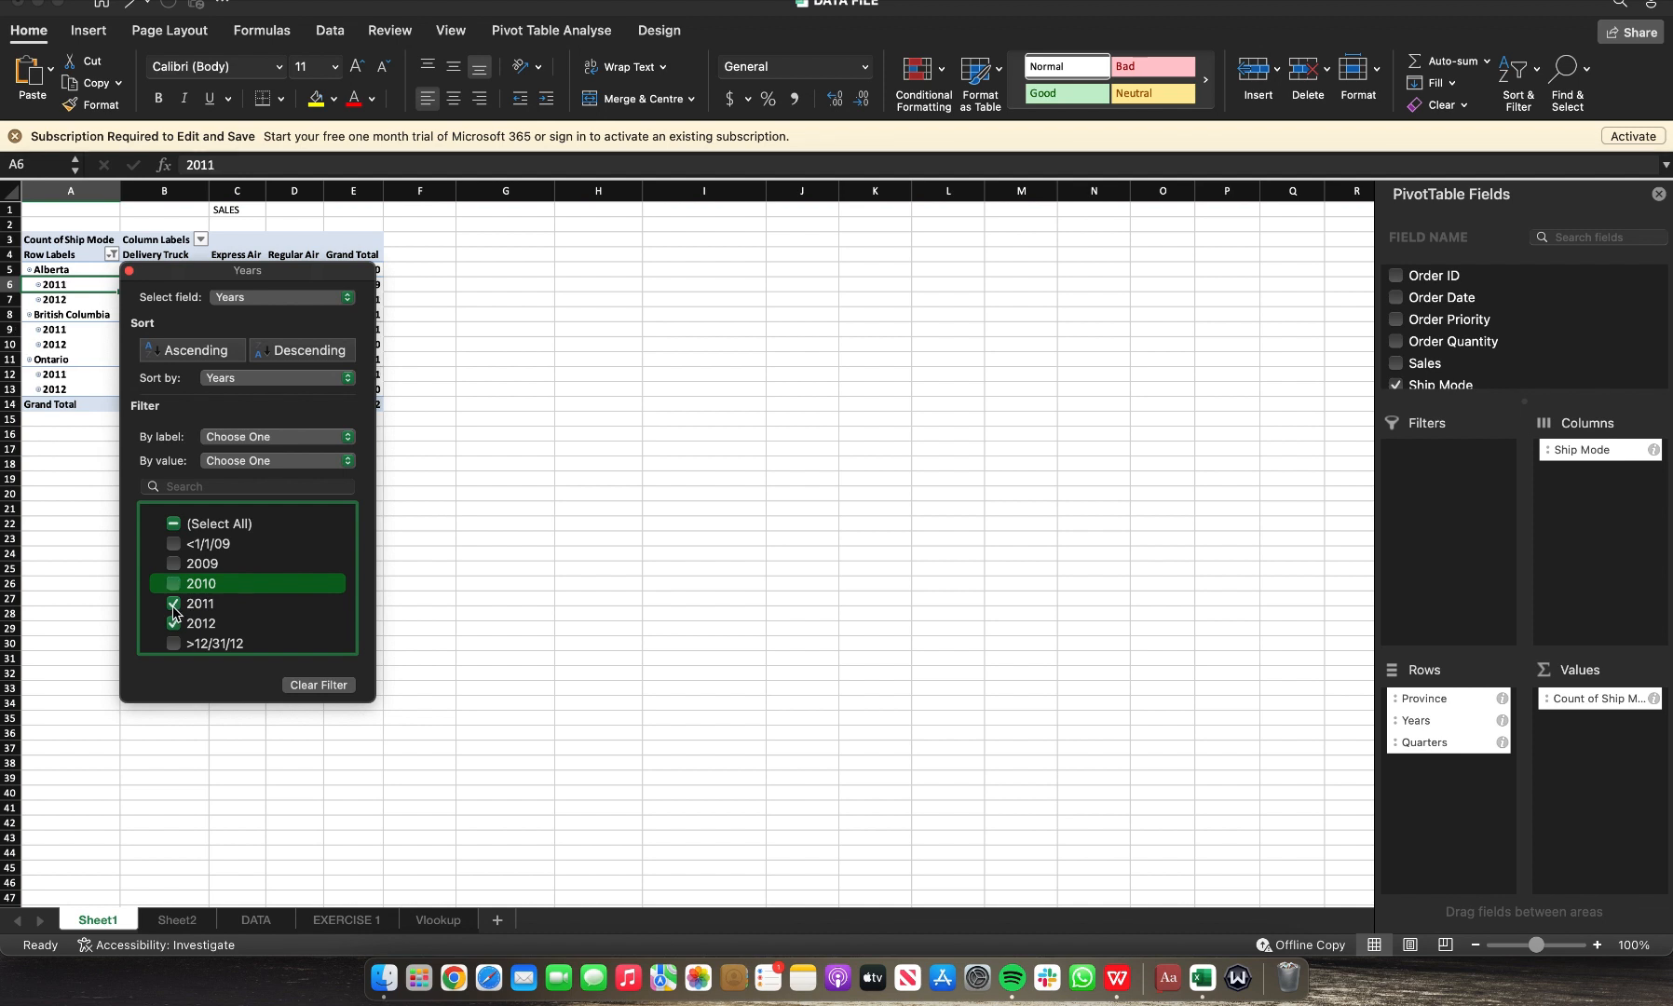
{"action": "left_click", "coordinate": [173, 605]}
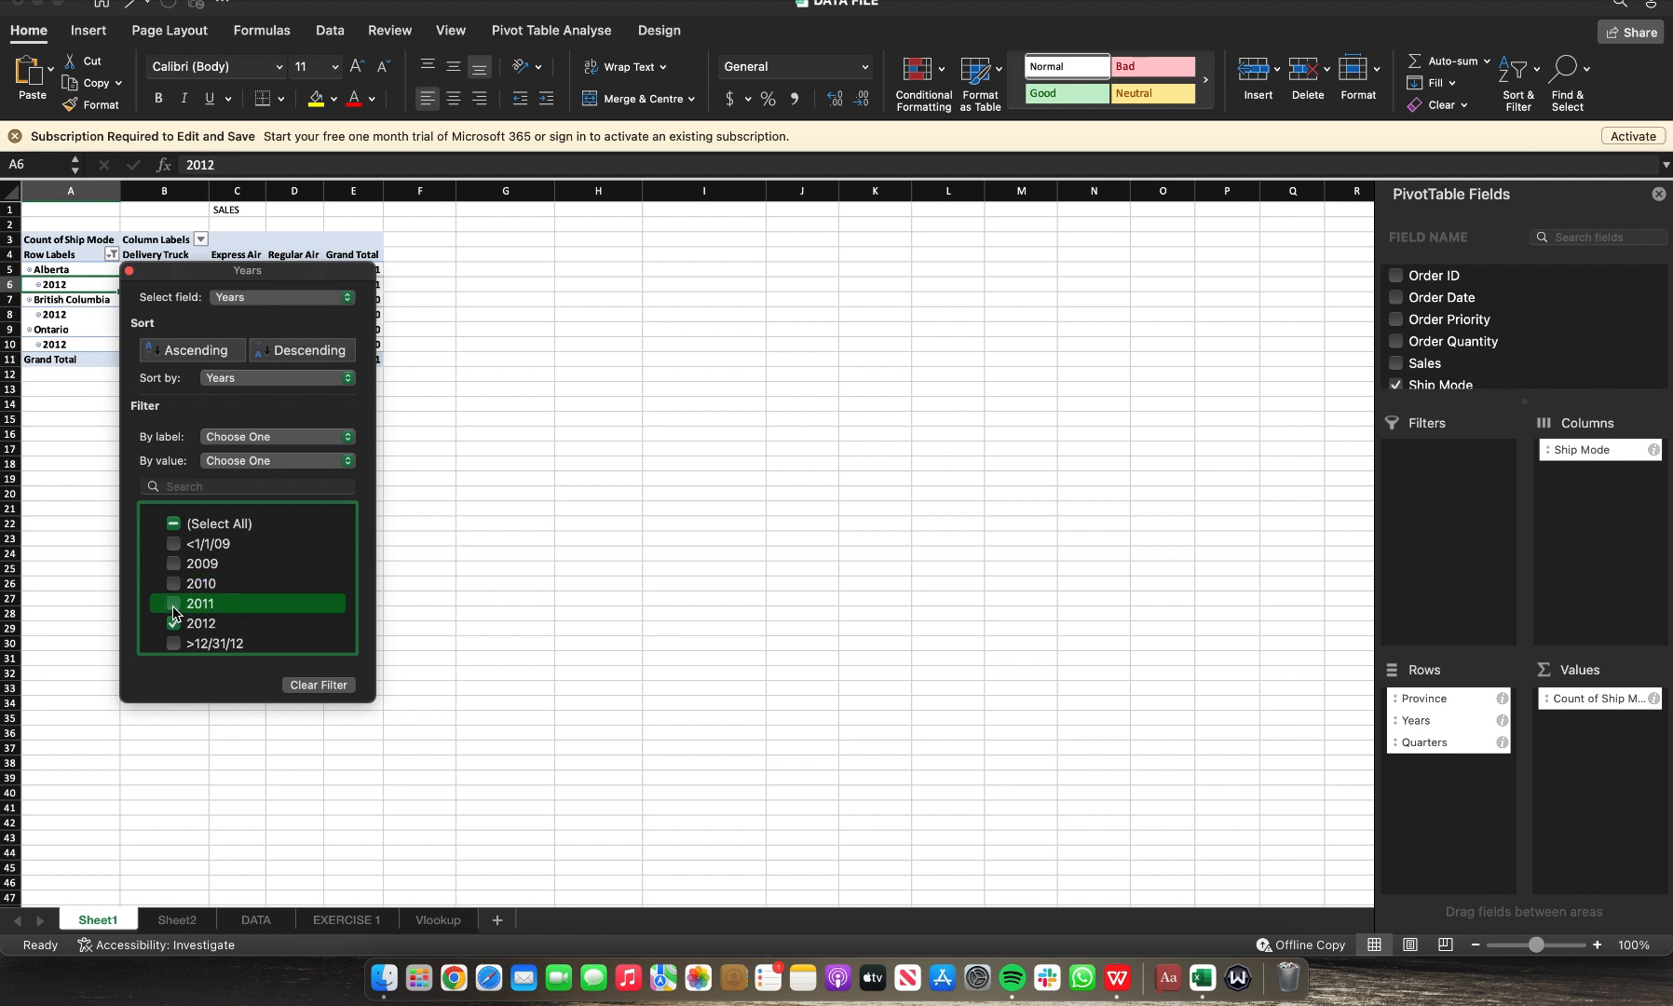
{"action": "left_click", "coordinate": [698, 603]}
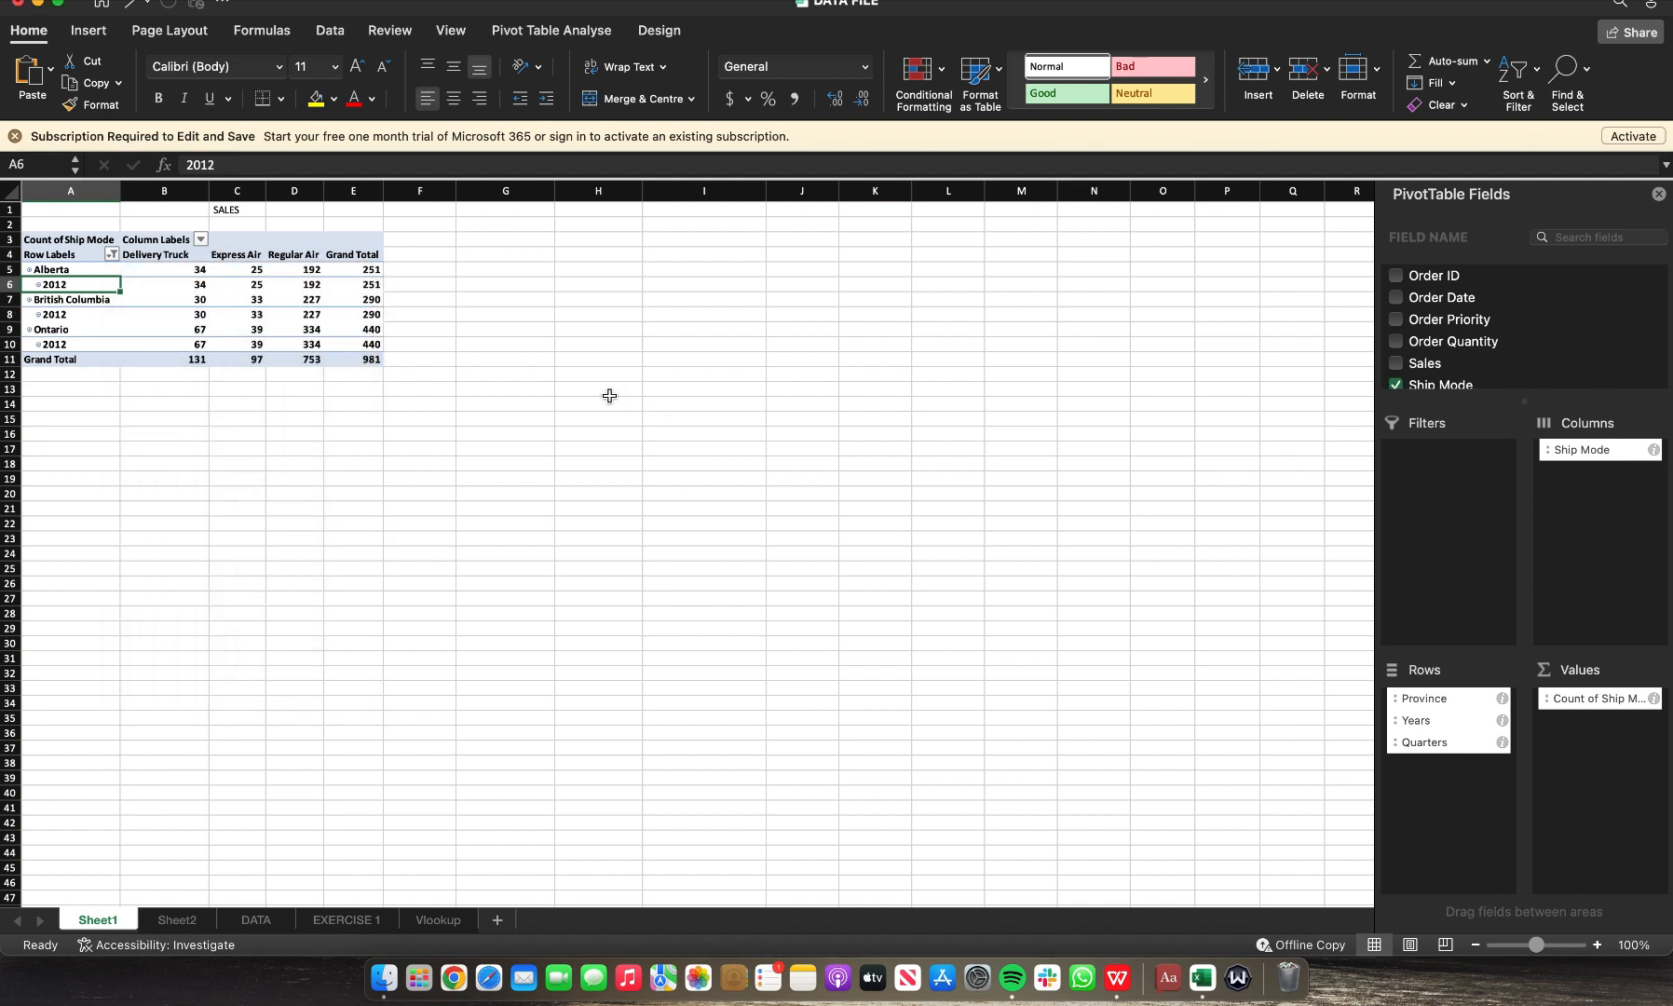
Step: Filter the PivotTable's Province field to show only Ontario
{"action": "left_click", "coordinate": [56, 270]}
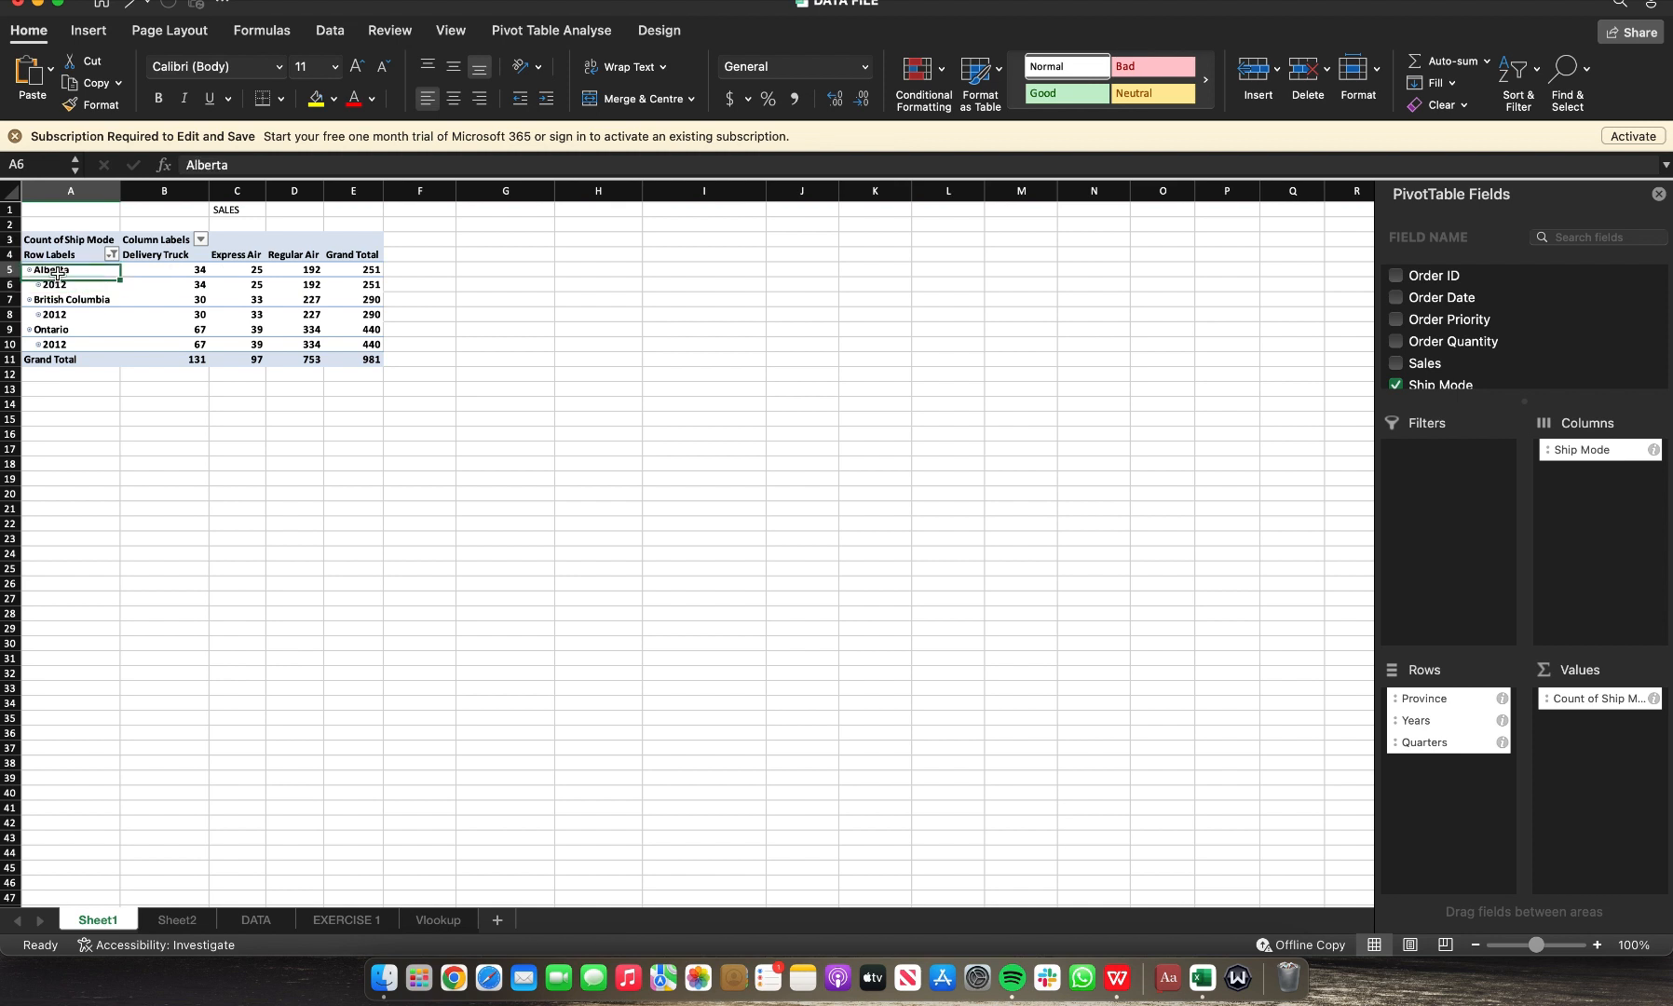
{"action": "left_click", "coordinate": [112, 254]}
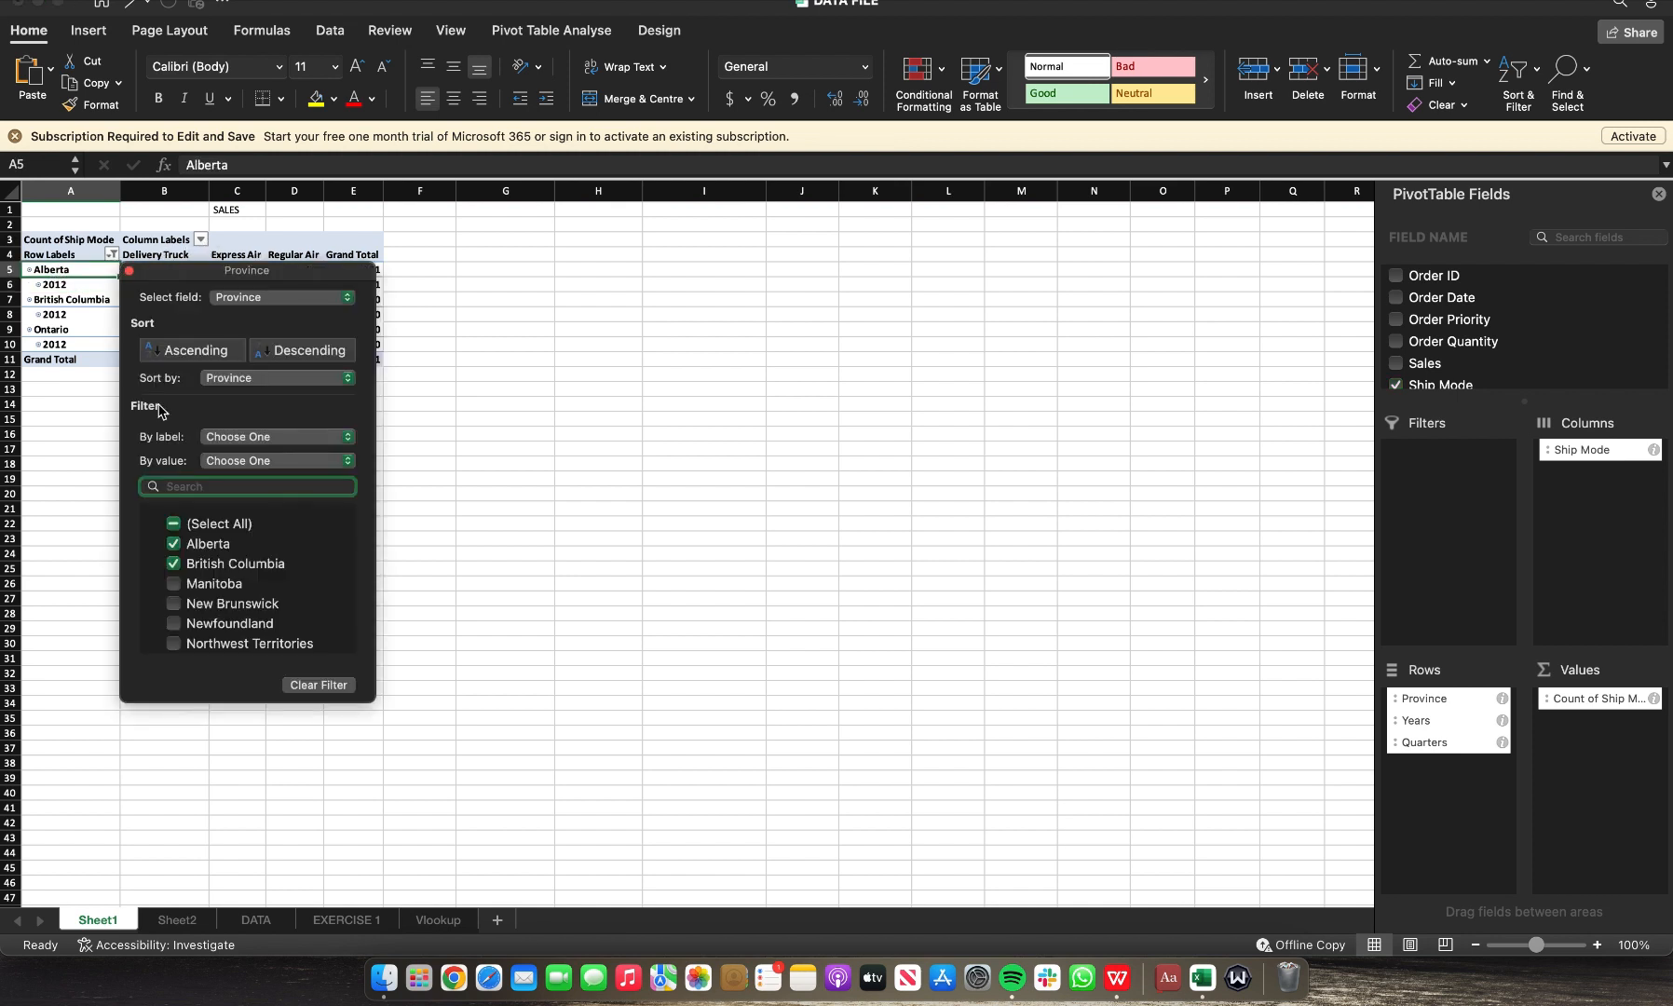
{"action": "left_click", "coordinate": [174, 526]}
{"action": "left_click", "coordinate": [174, 526]}
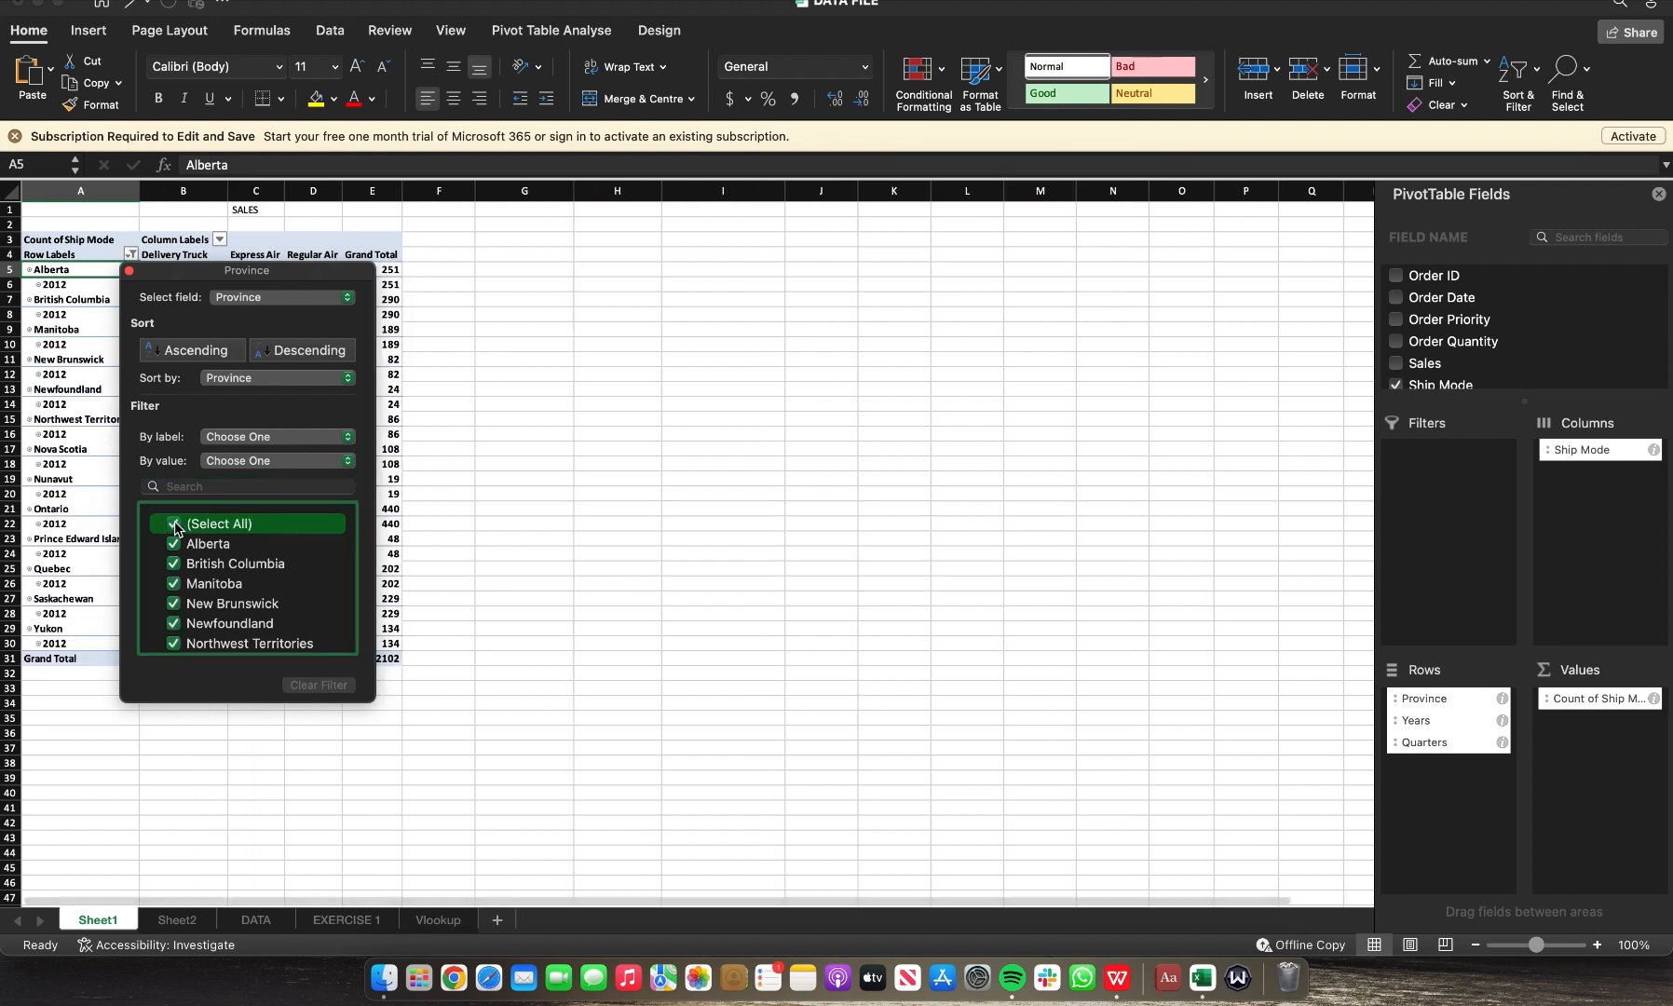
{"action": "left_click", "coordinate": [174, 525]}
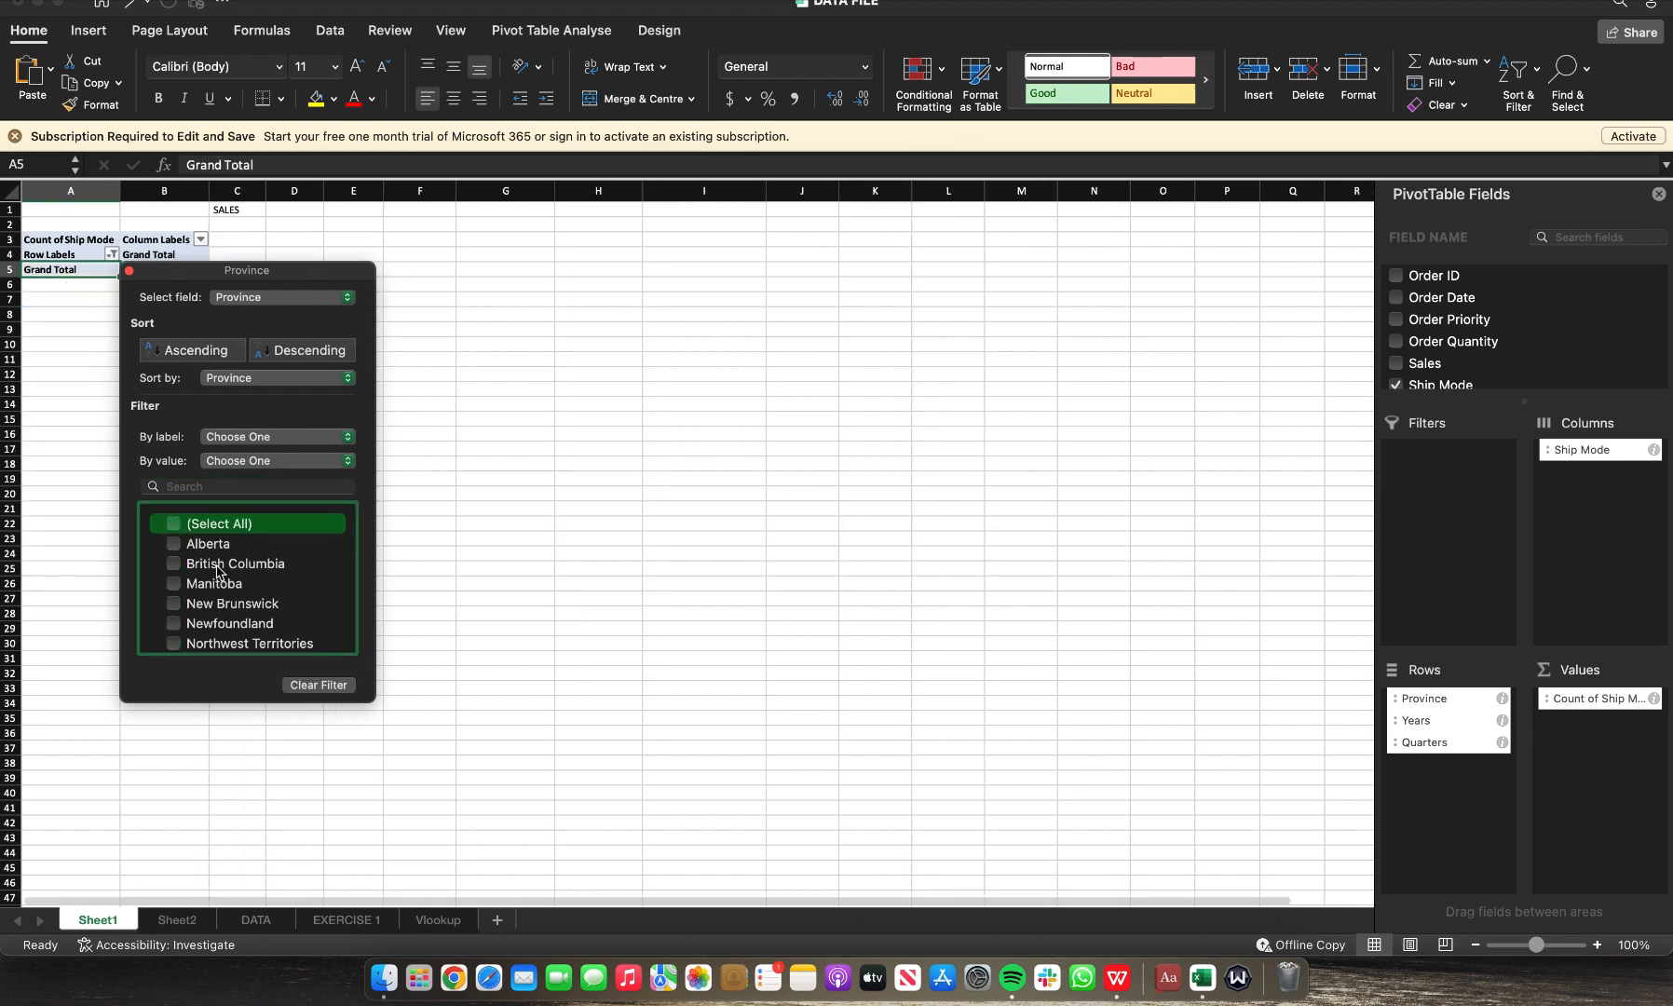
{"action": "scroll", "coordinate": [216, 570], "scroll_direction": "down", "scroll_amount": 3}
{"action": "left_click", "coordinate": [174, 564]}
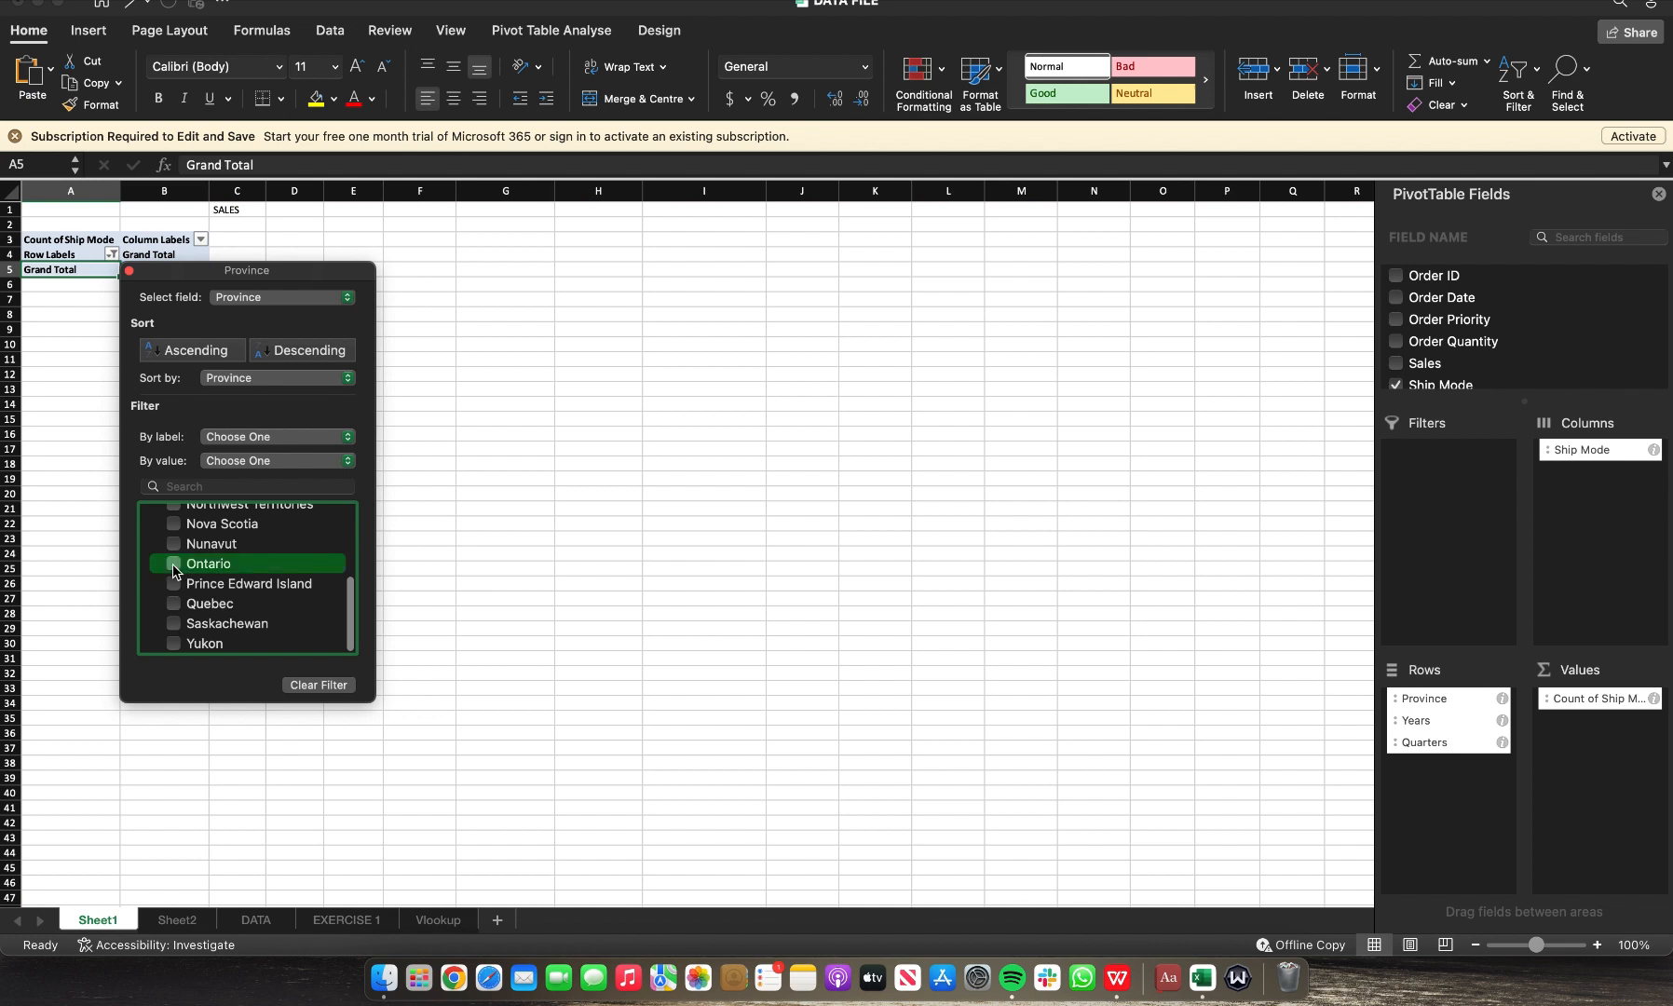
{"action": "left_click", "coordinate": [581, 605]}
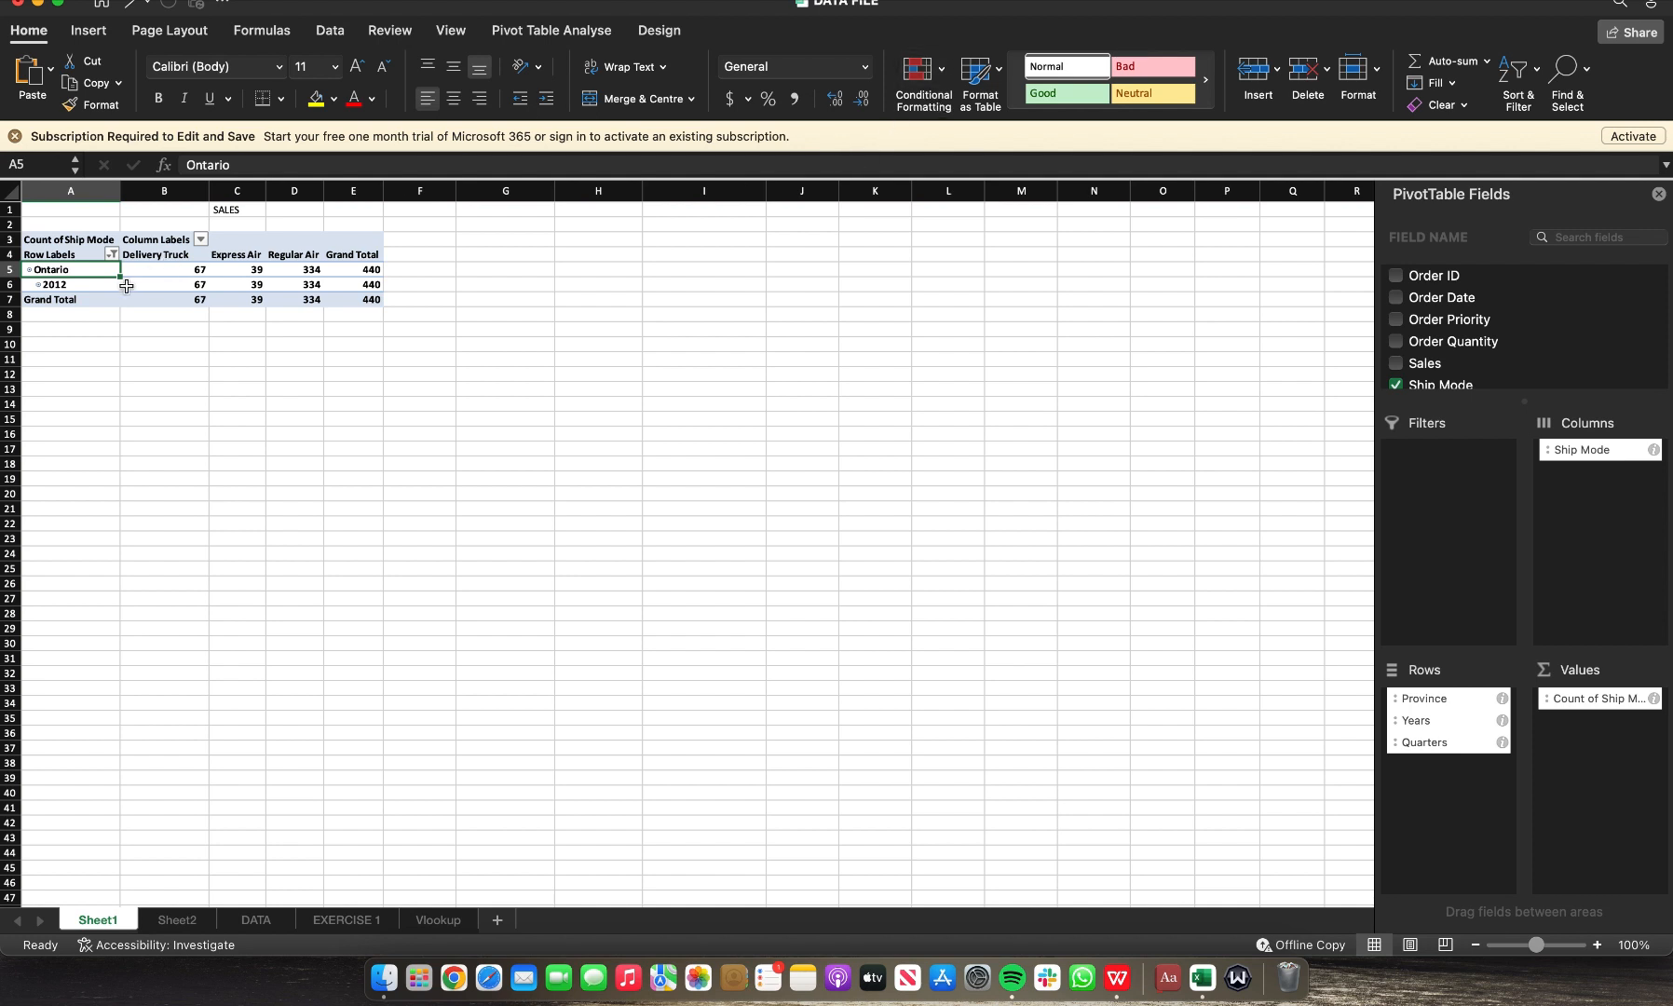
Step: Insert a 3-D pie PivotChart, then delete it
{"action": "left_click", "coordinate": [93, 33]}
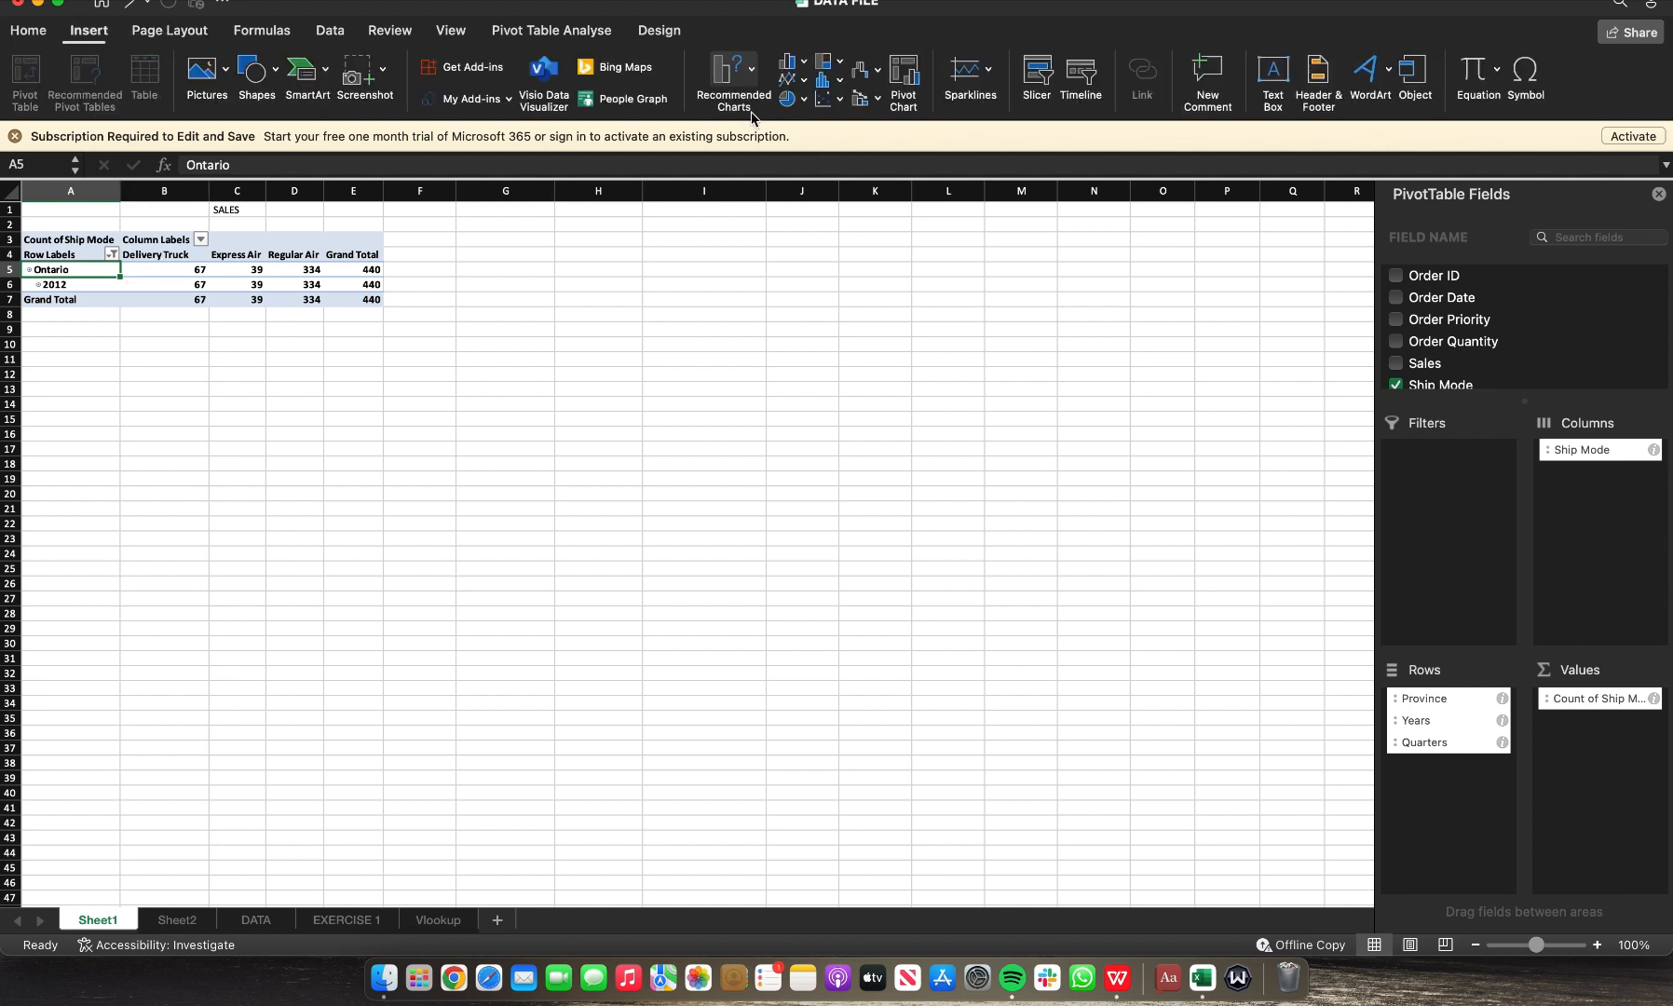
{"action": "left_click", "coordinate": [794, 101]}
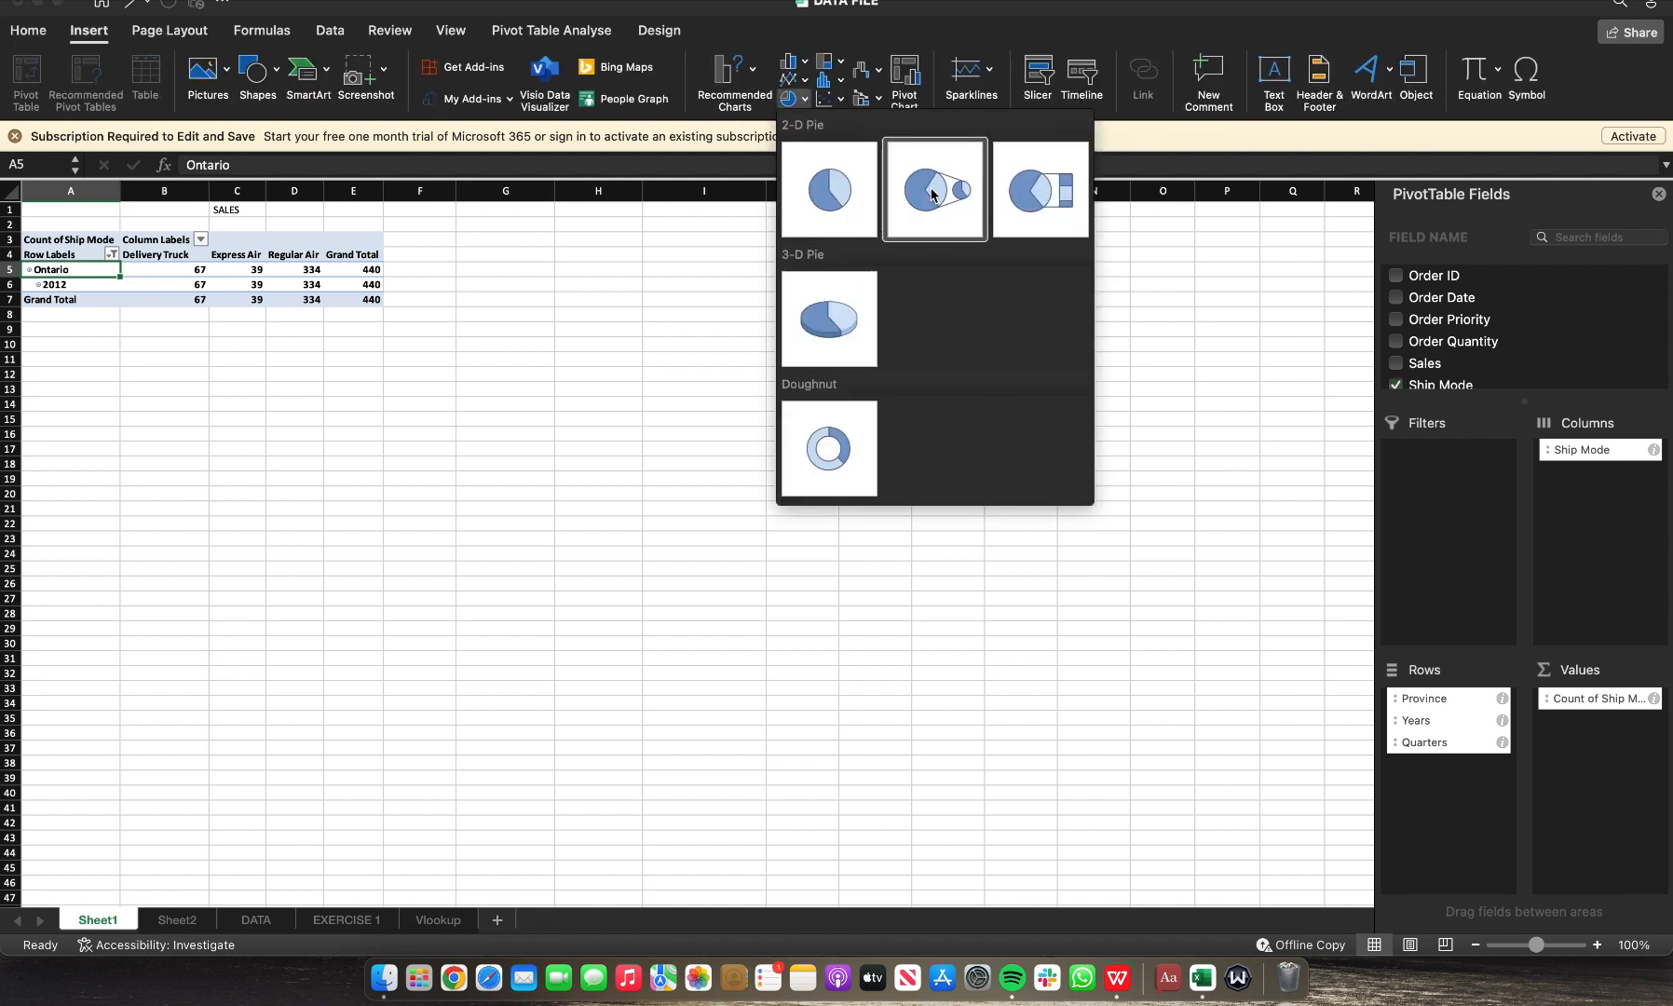
{"action": "left_click", "coordinate": [844, 331]}
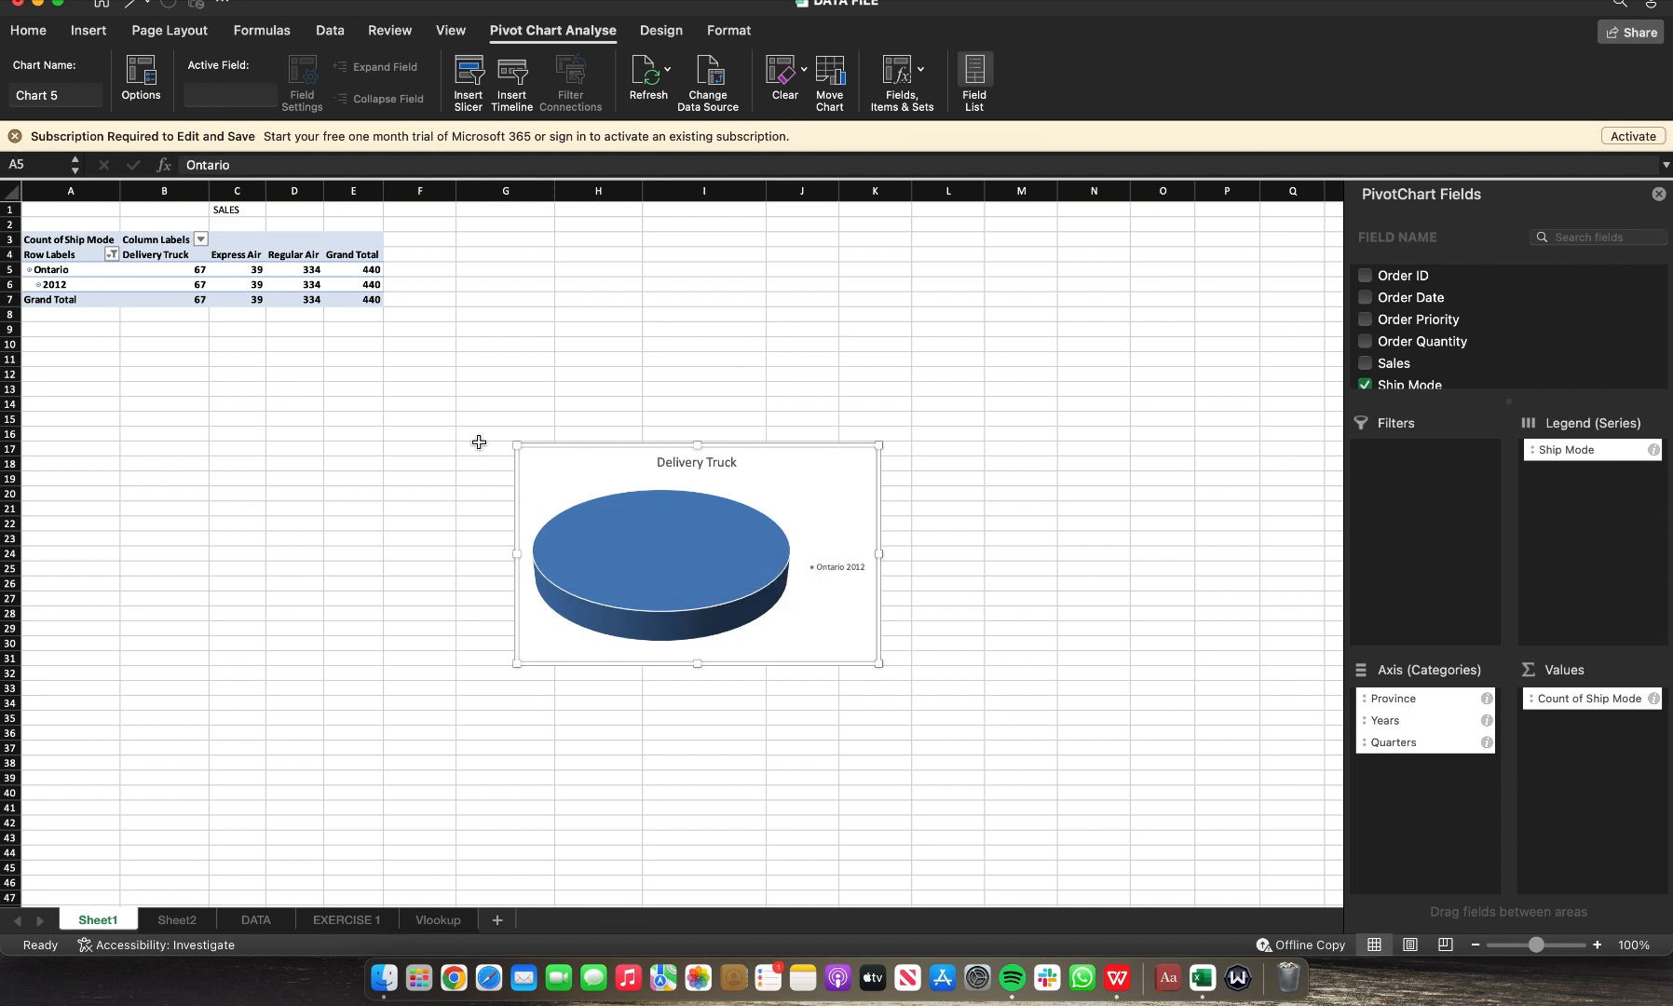
{"action": "key", "text": "Delete"}
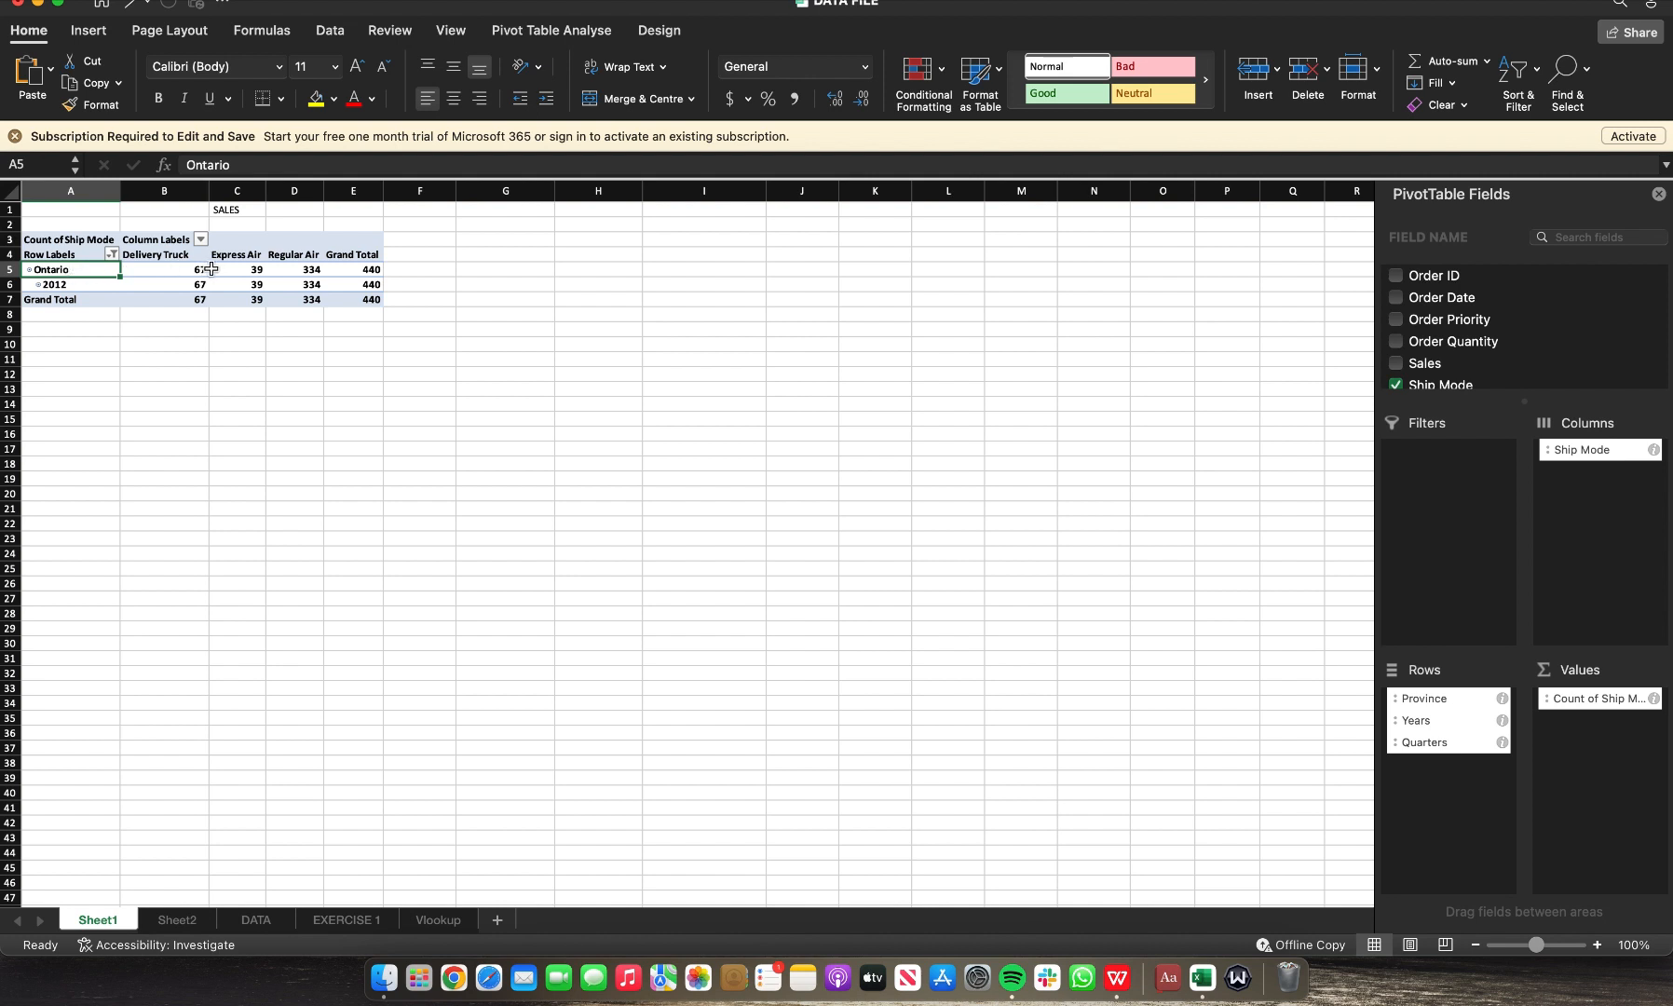
Step: Insert a 2-D pie PivotChart of the Ontario 2012 ship mode counts and open its chart design options
{"action": "left_click", "coordinate": [257, 271]}
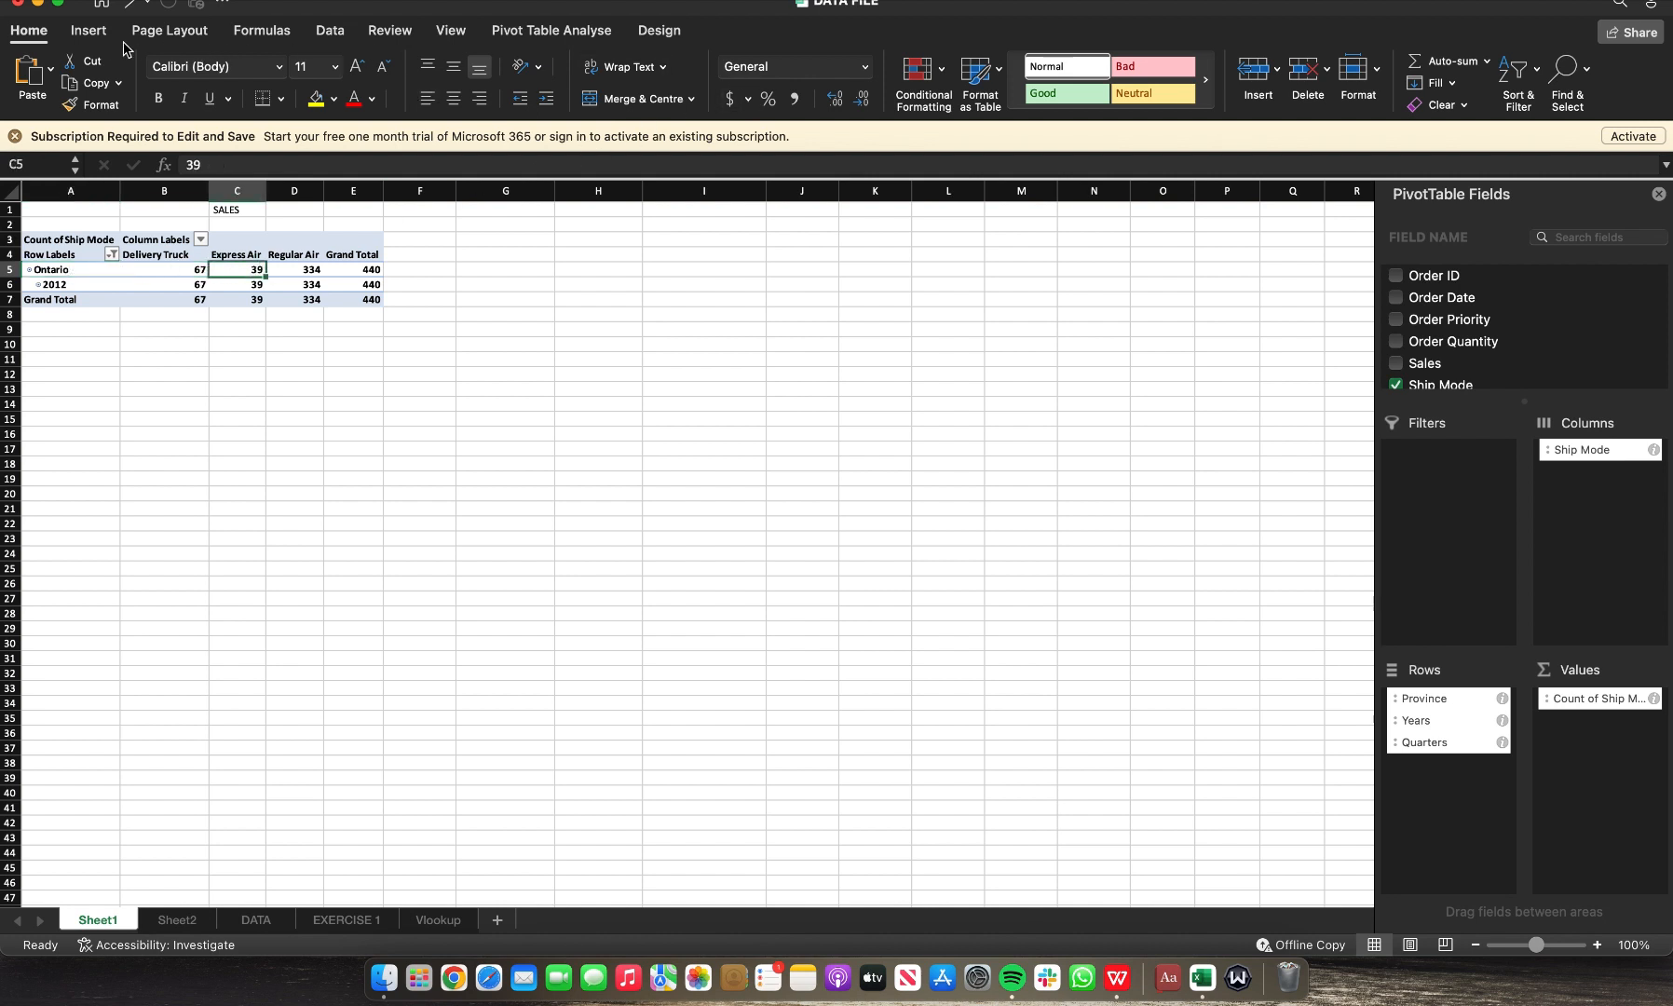
{"action": "left_click", "coordinate": [89, 31]}
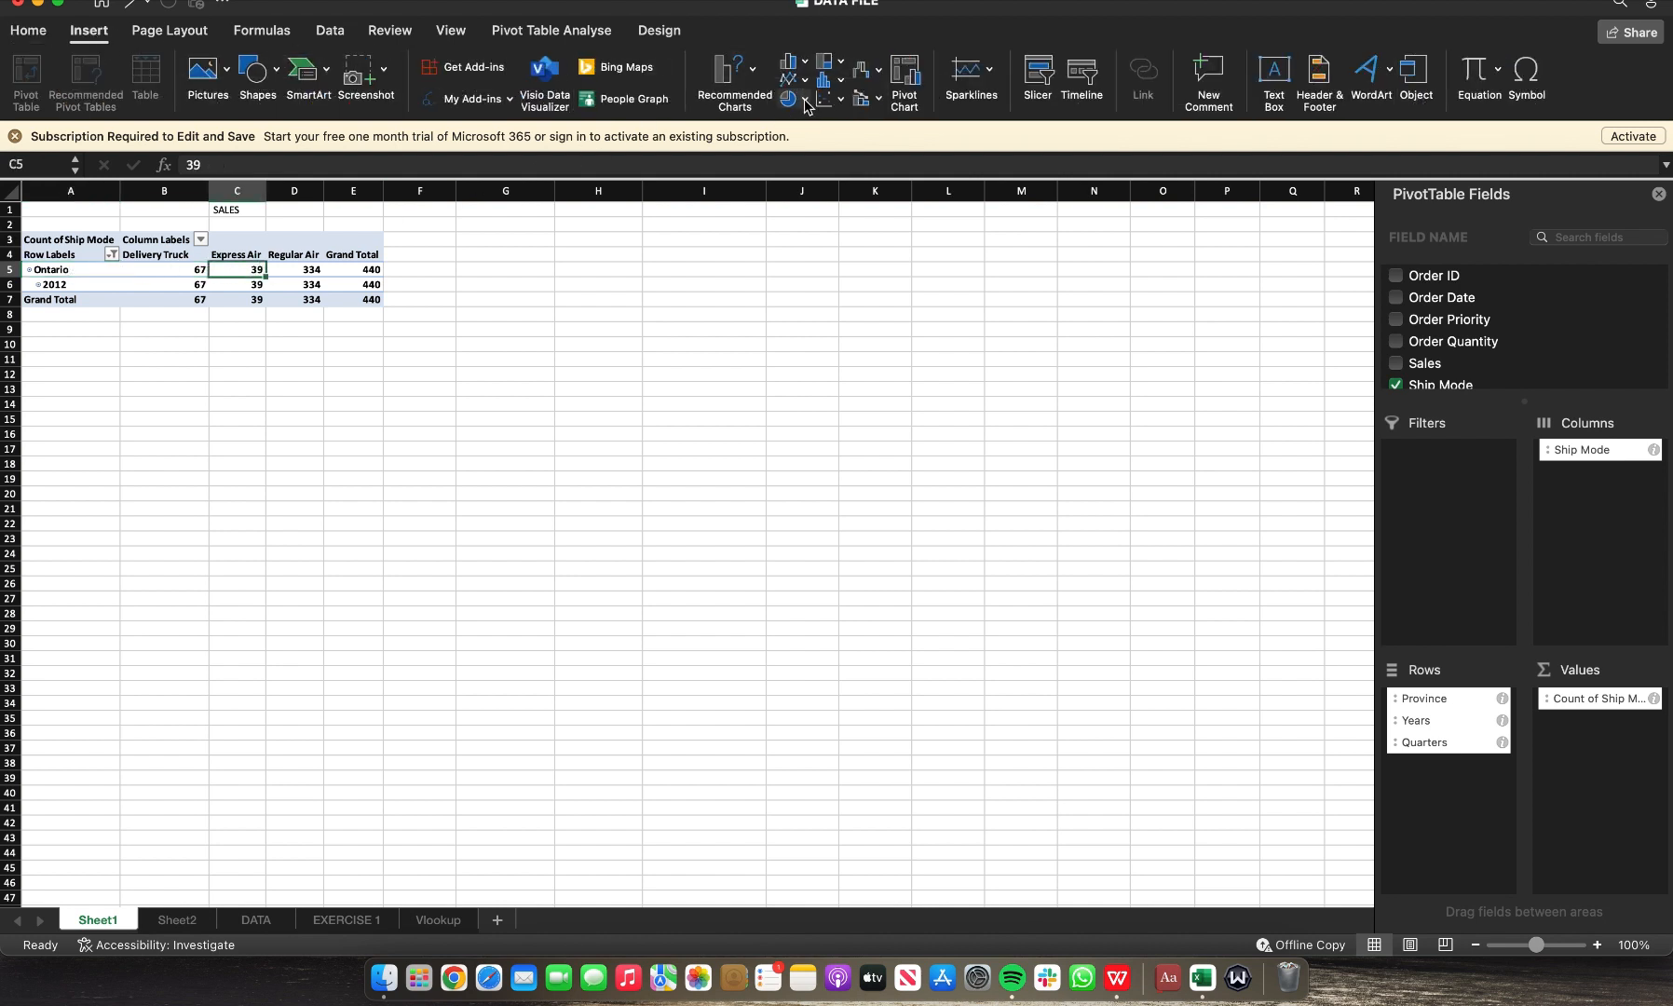
{"action": "left_click", "coordinate": [806, 103]}
{"action": "left_click", "coordinate": [850, 203]}
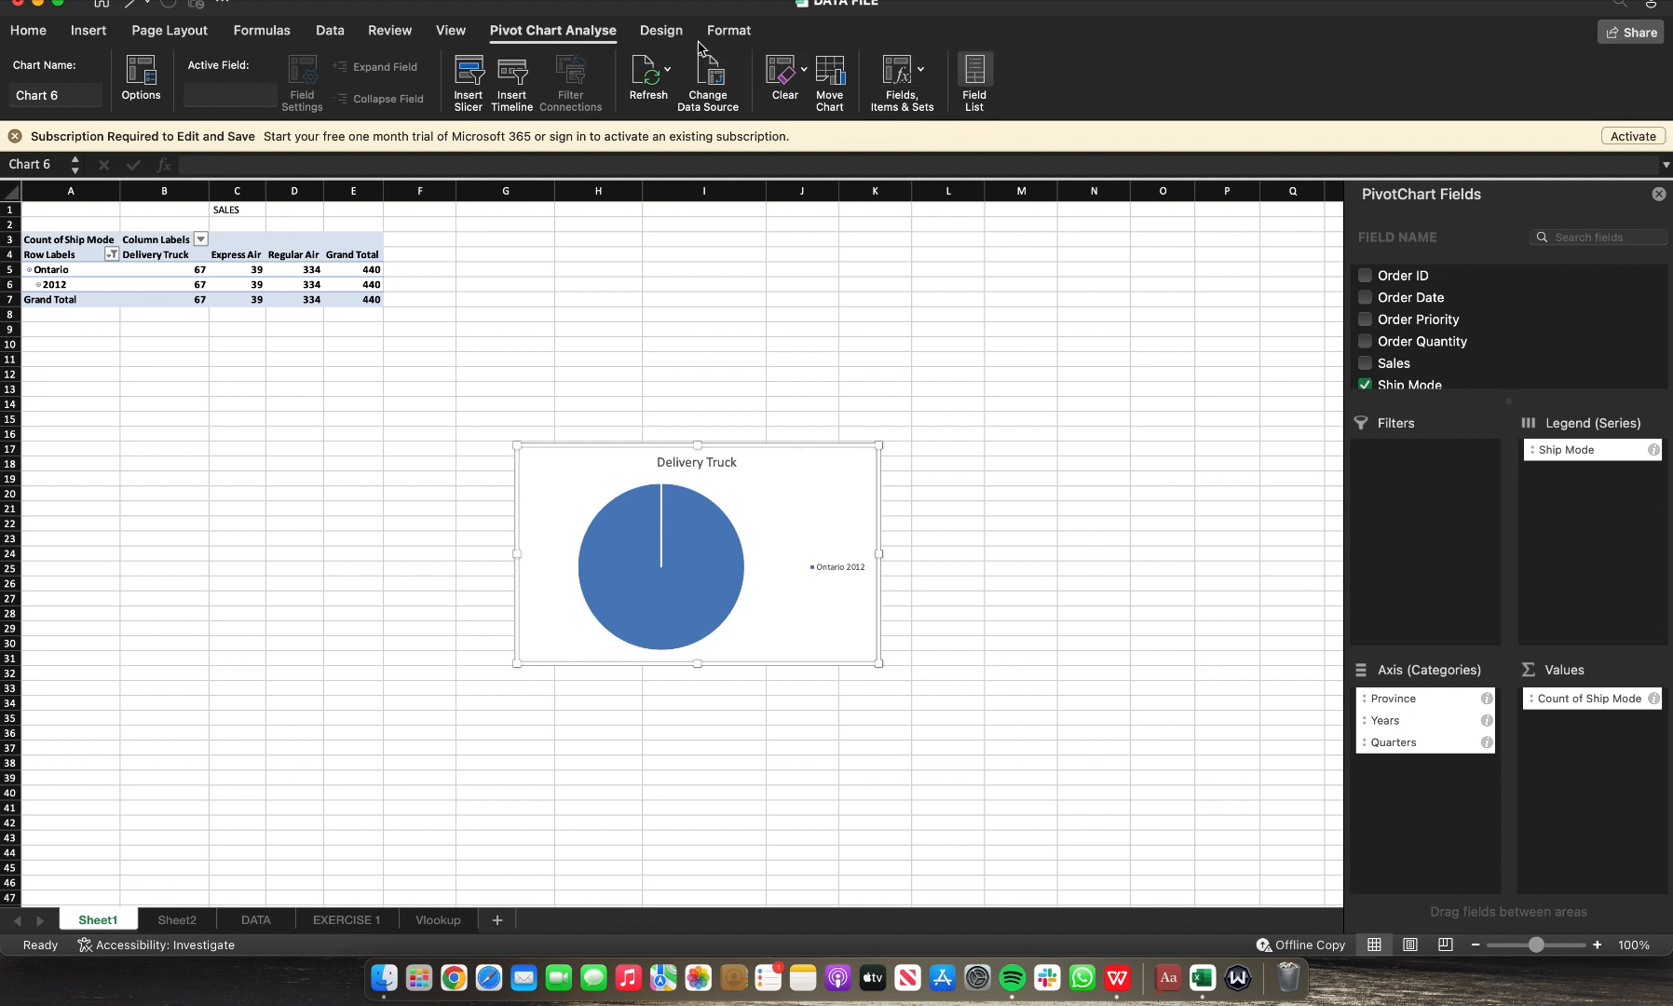
{"action": "left_click", "coordinate": [662, 31]}
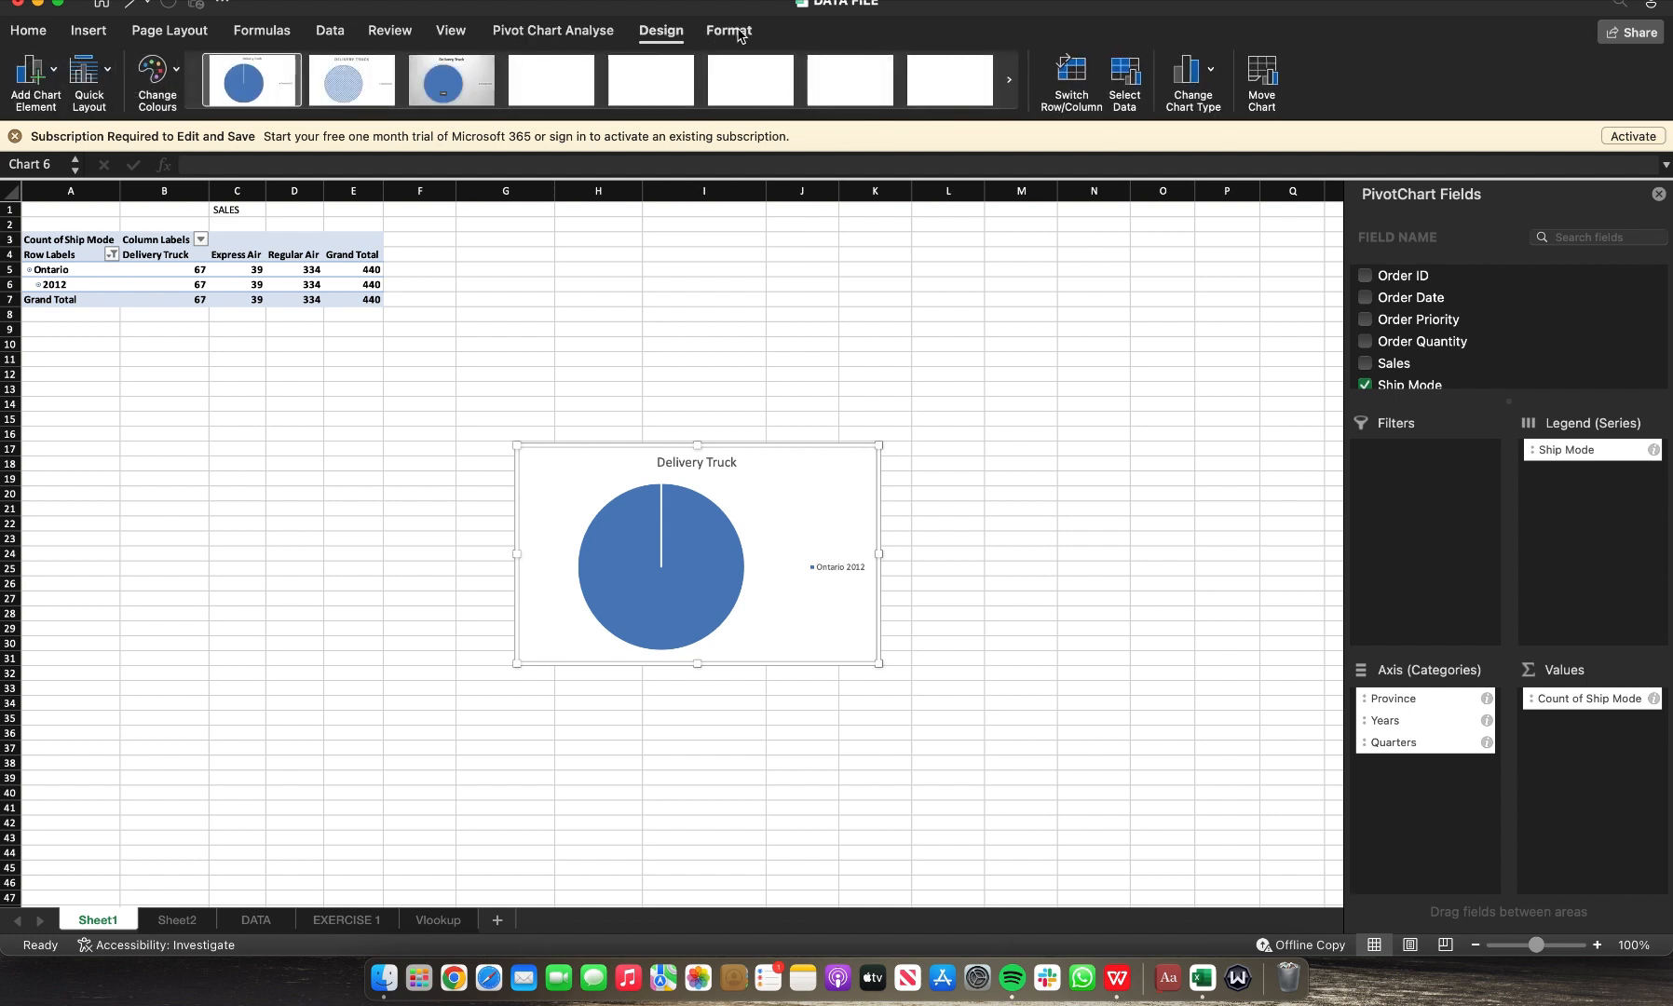
Step: Review the pie chart's legend series in the Select Data Source dialog
{"action": "left_click", "coordinate": [1125, 84]}
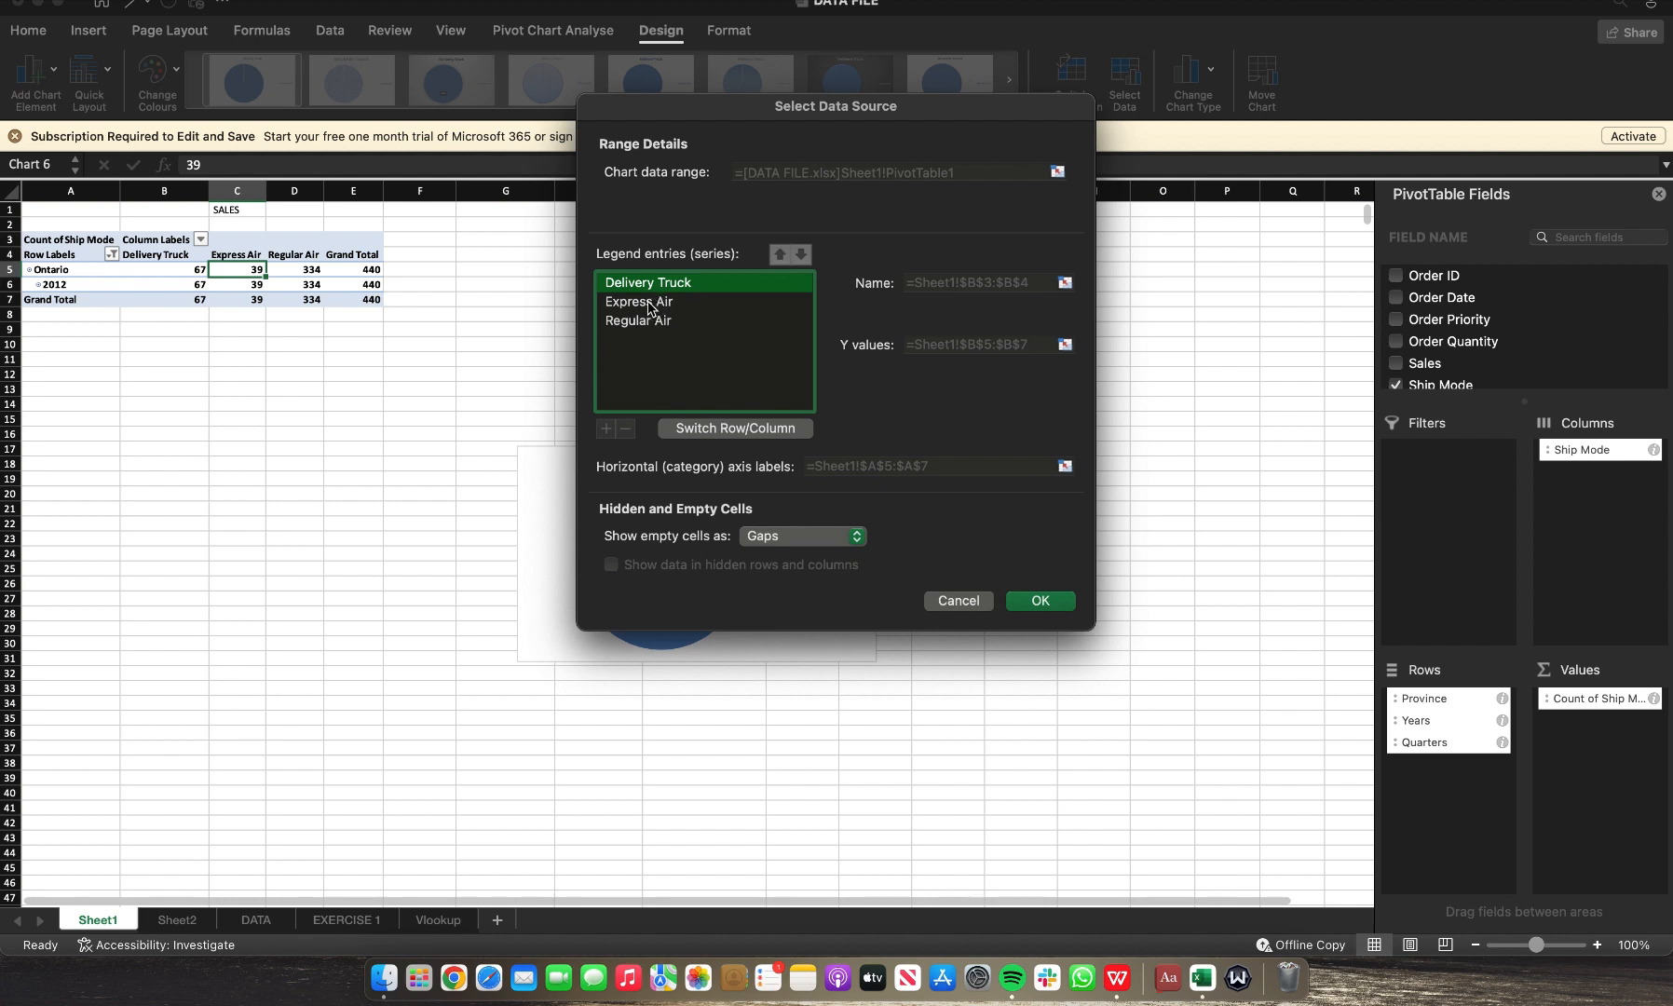
{"action": "left_click", "coordinate": [649, 307]}
{"action": "left_click", "coordinate": [651, 321]}
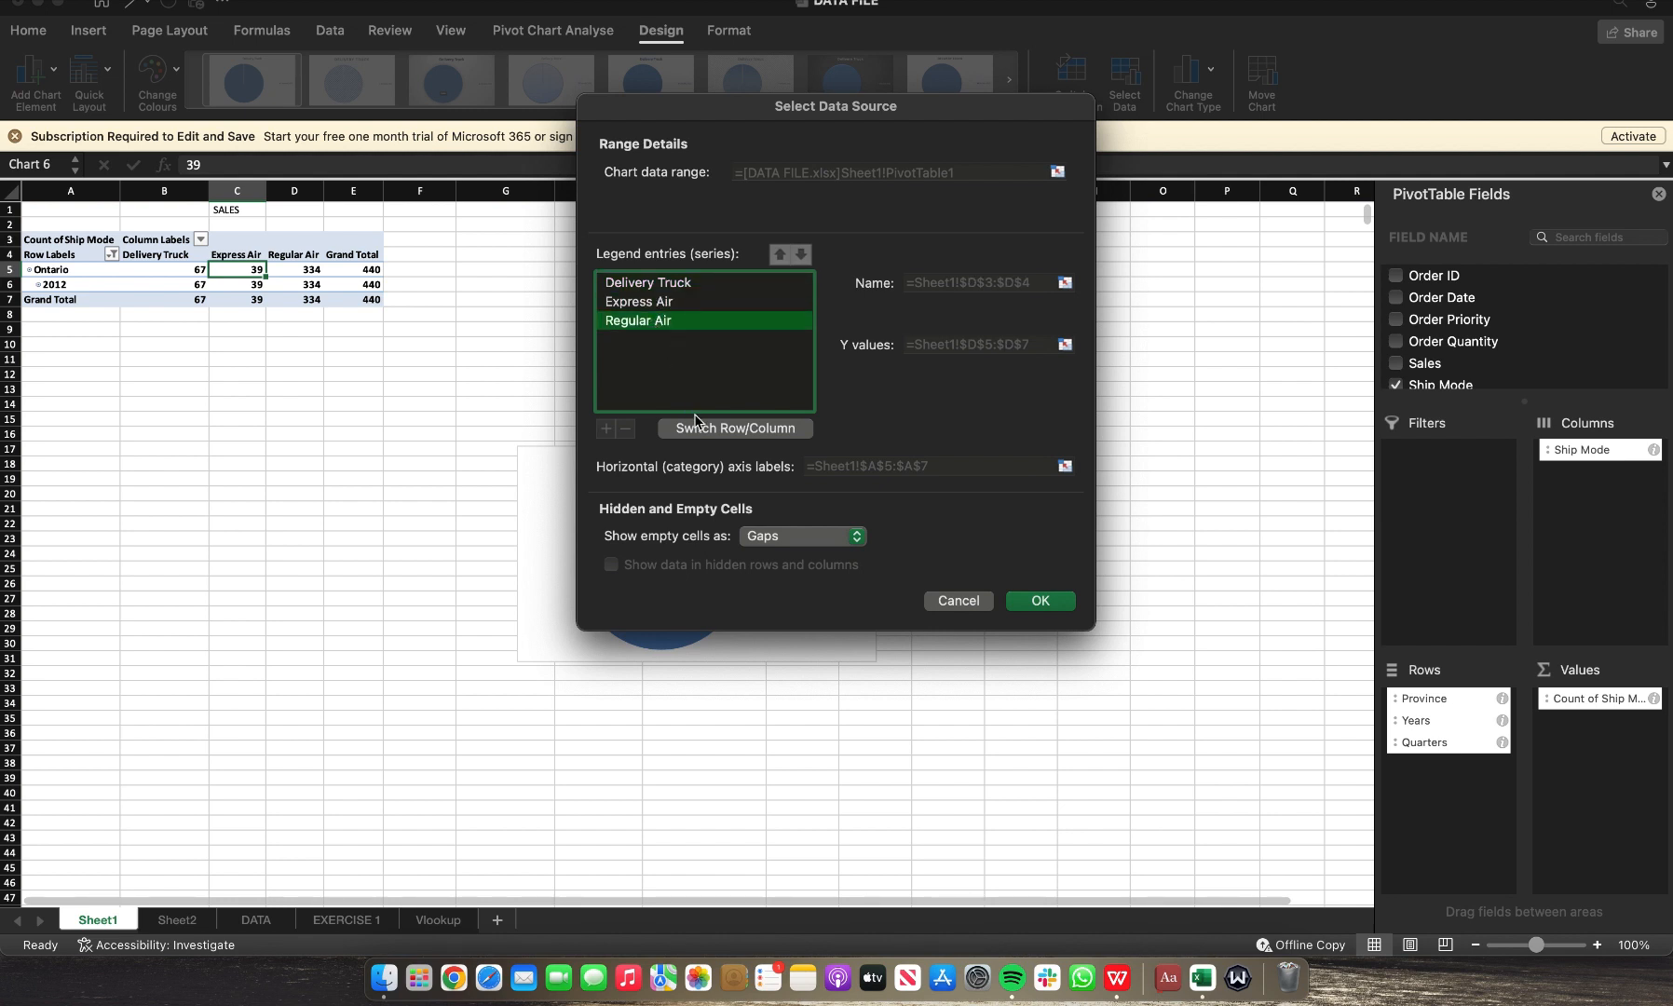
{"action": "left_click", "coordinate": [654, 285]}
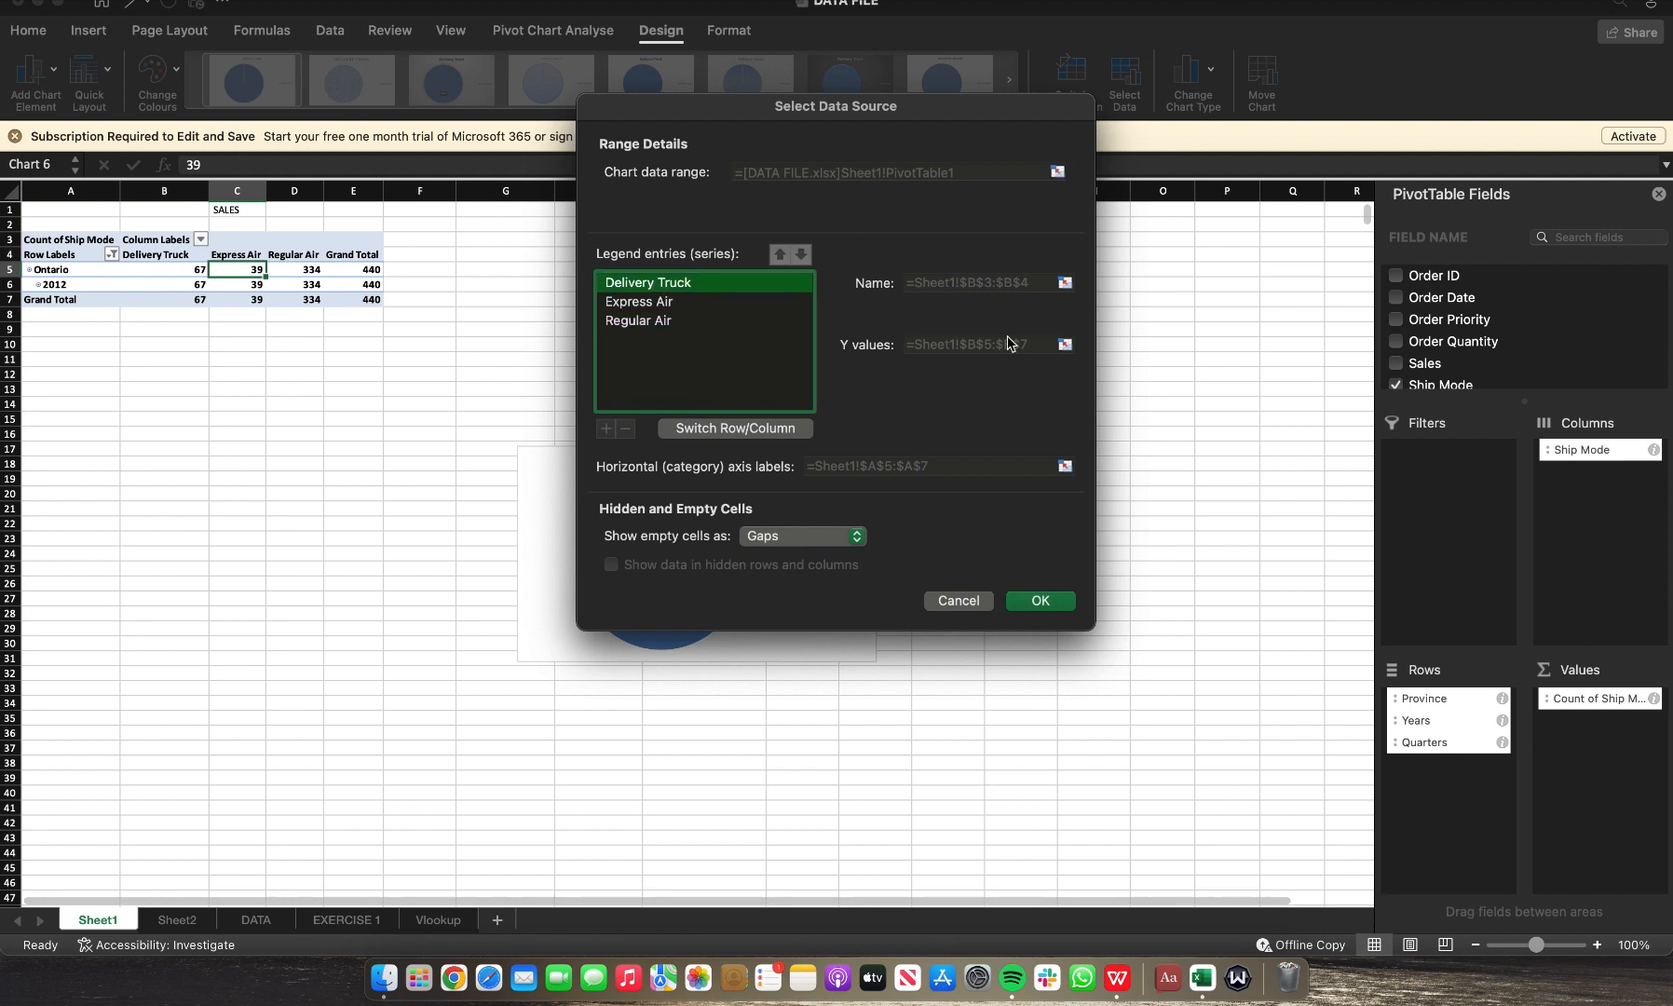
{"action": "left_click", "coordinate": [957, 601]}
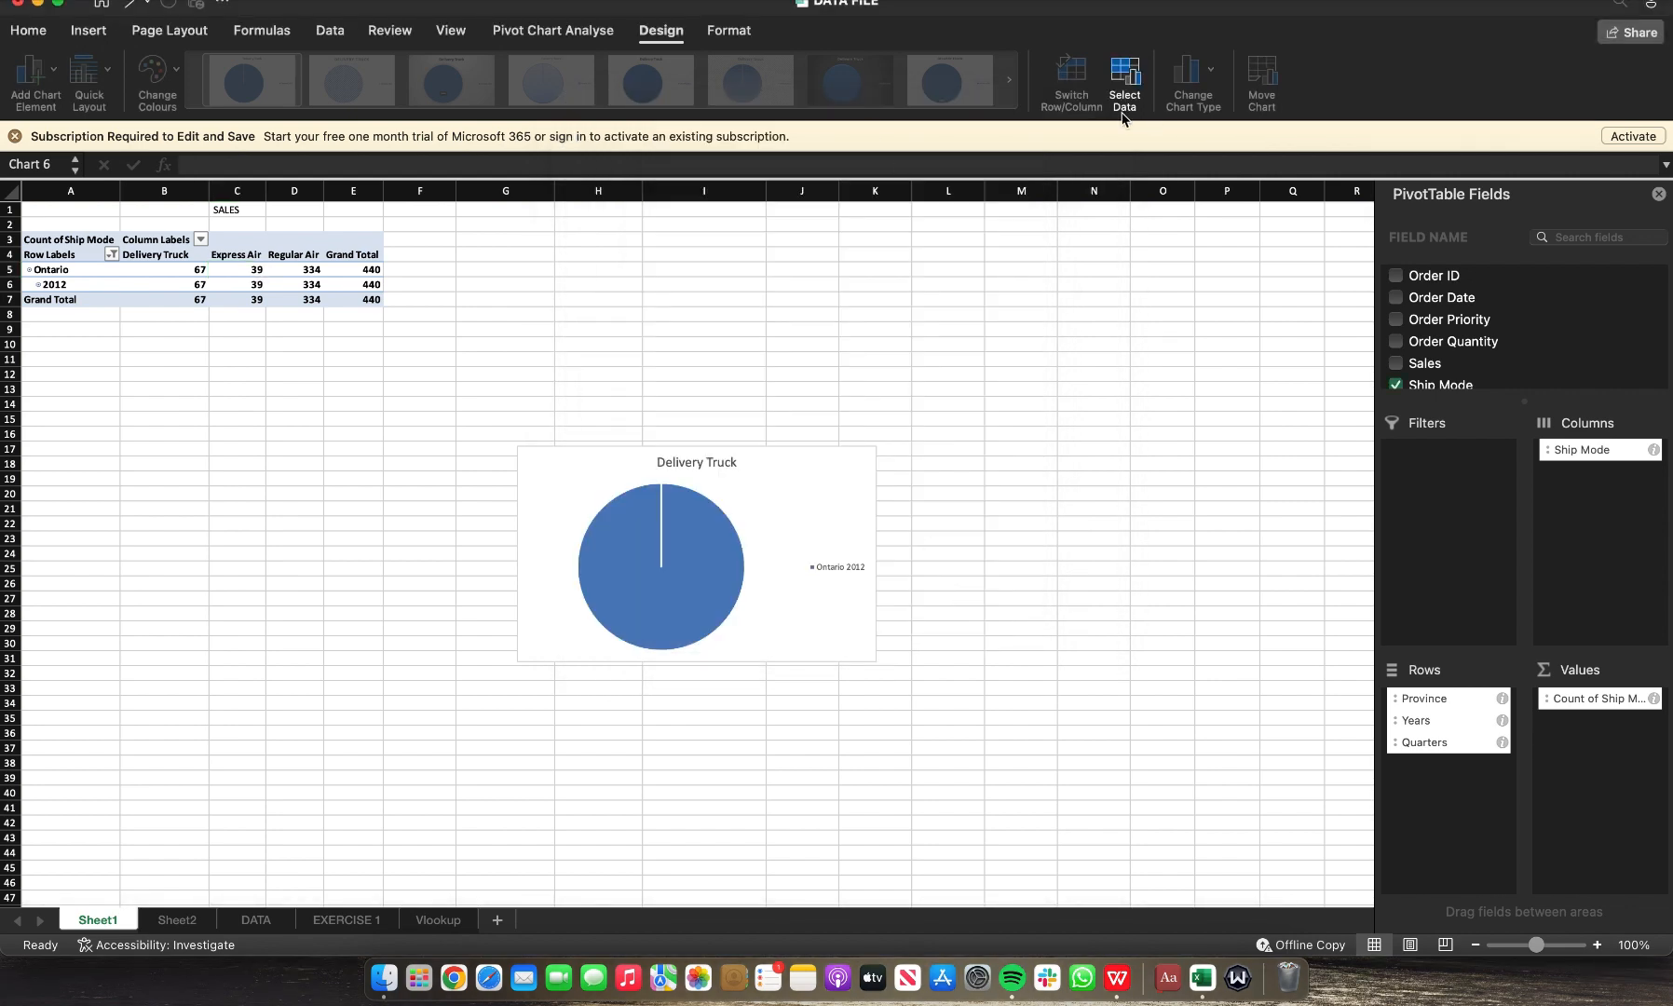
{"action": "left_click", "coordinate": [1124, 90]}
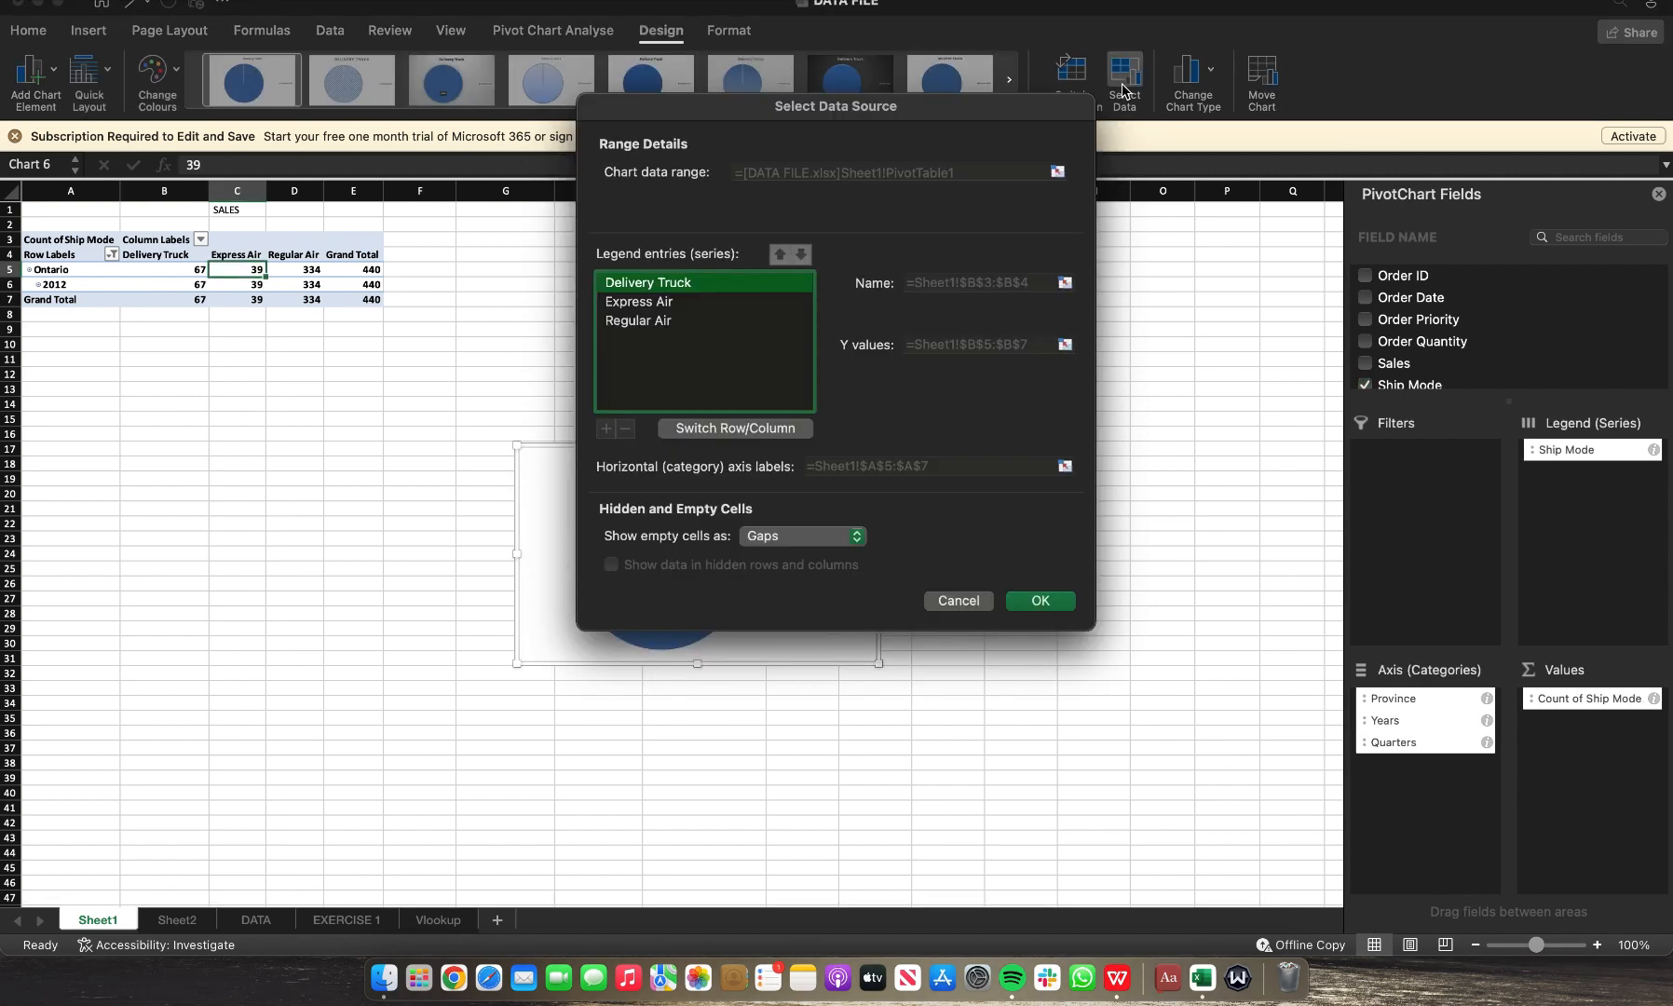
{"action": "left_click", "coordinate": [639, 302]}
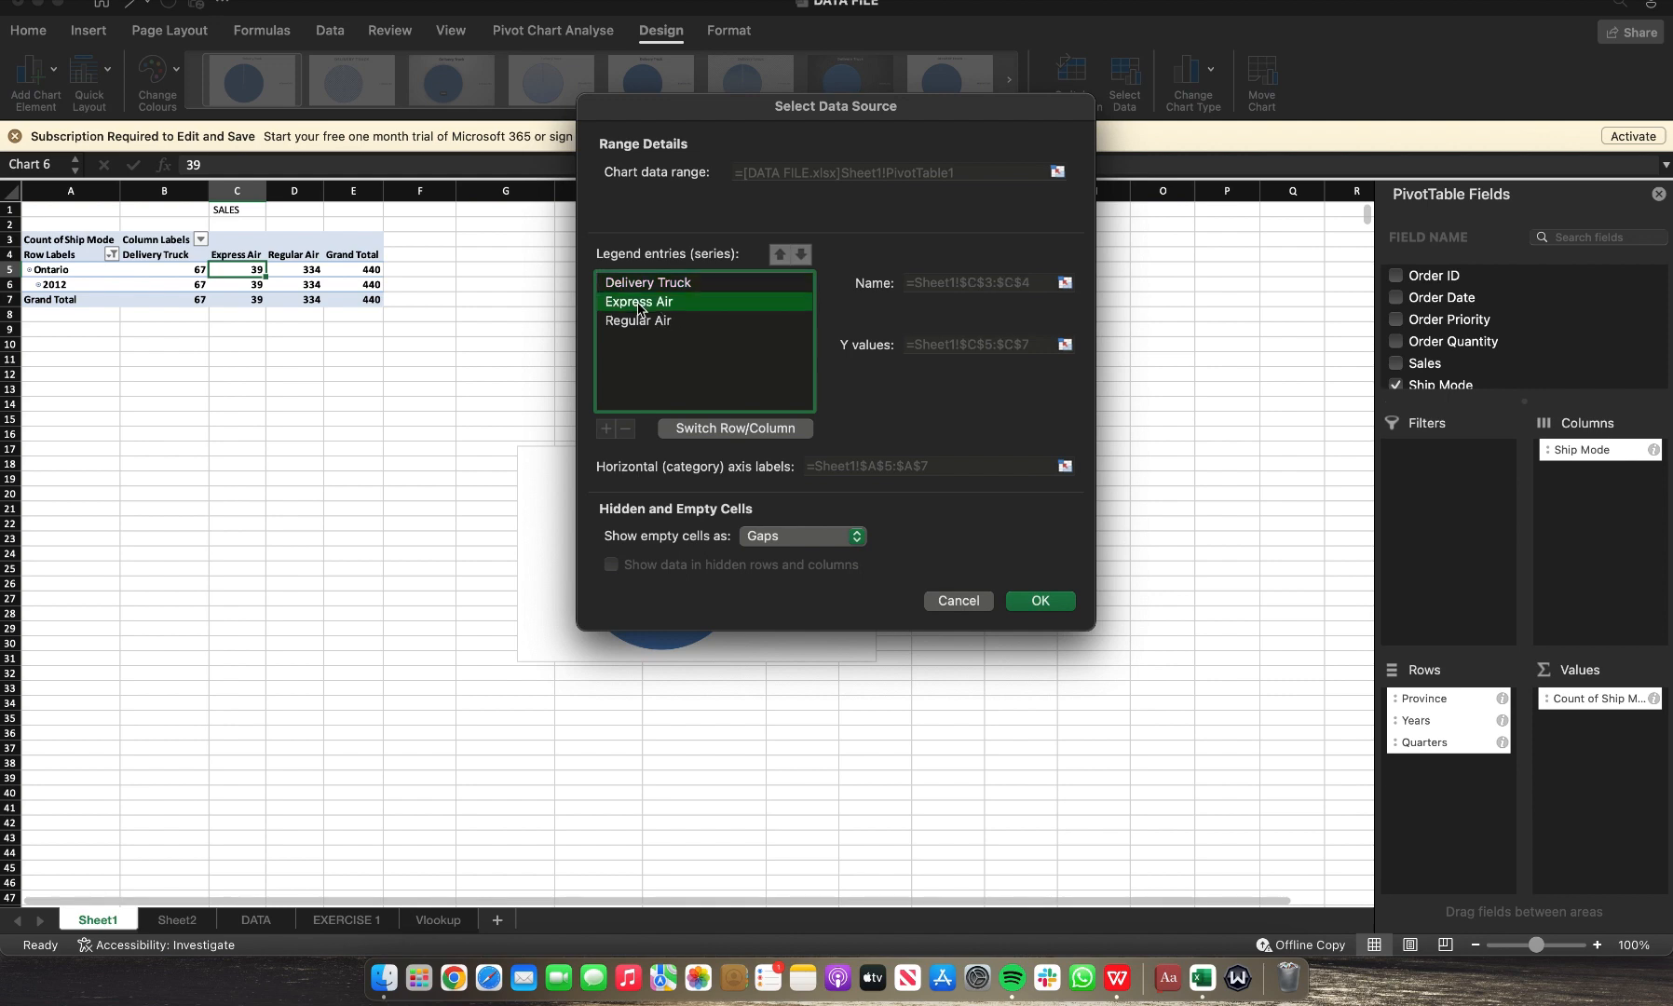
{"action": "key", "text": "Return"}
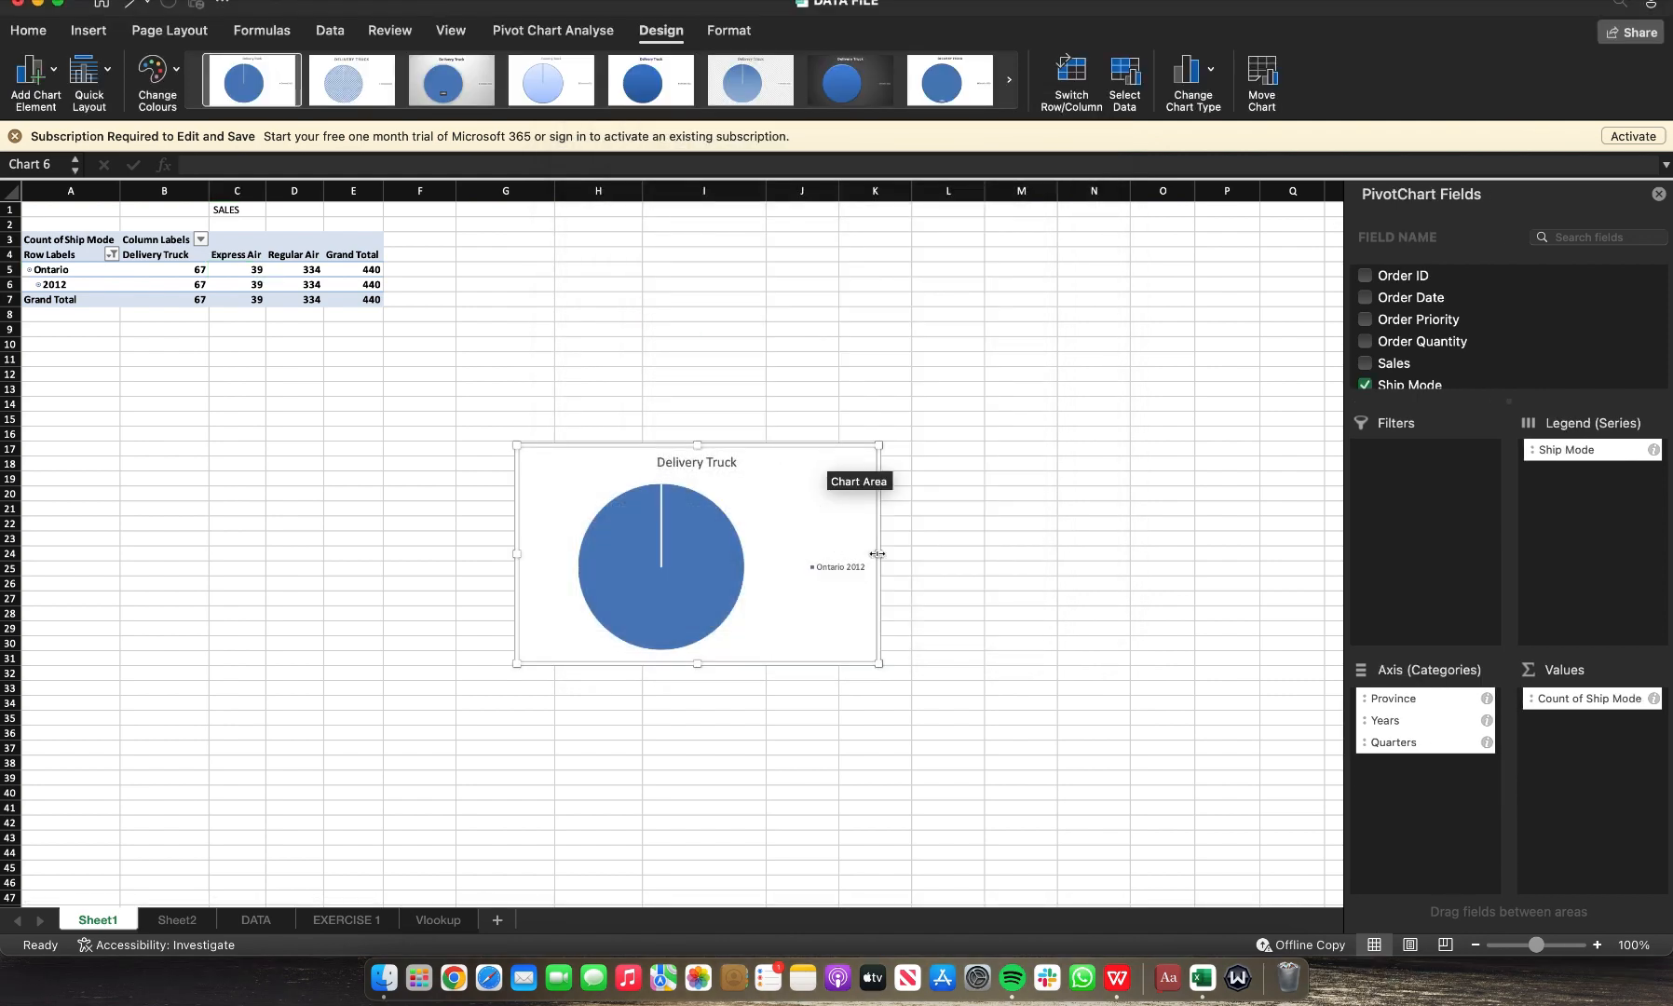
Step: Extend the PivotTable's Years filter to include 2009, 2010 and 2011 along with 2012
{"action": "left_click", "coordinate": [56, 284]}
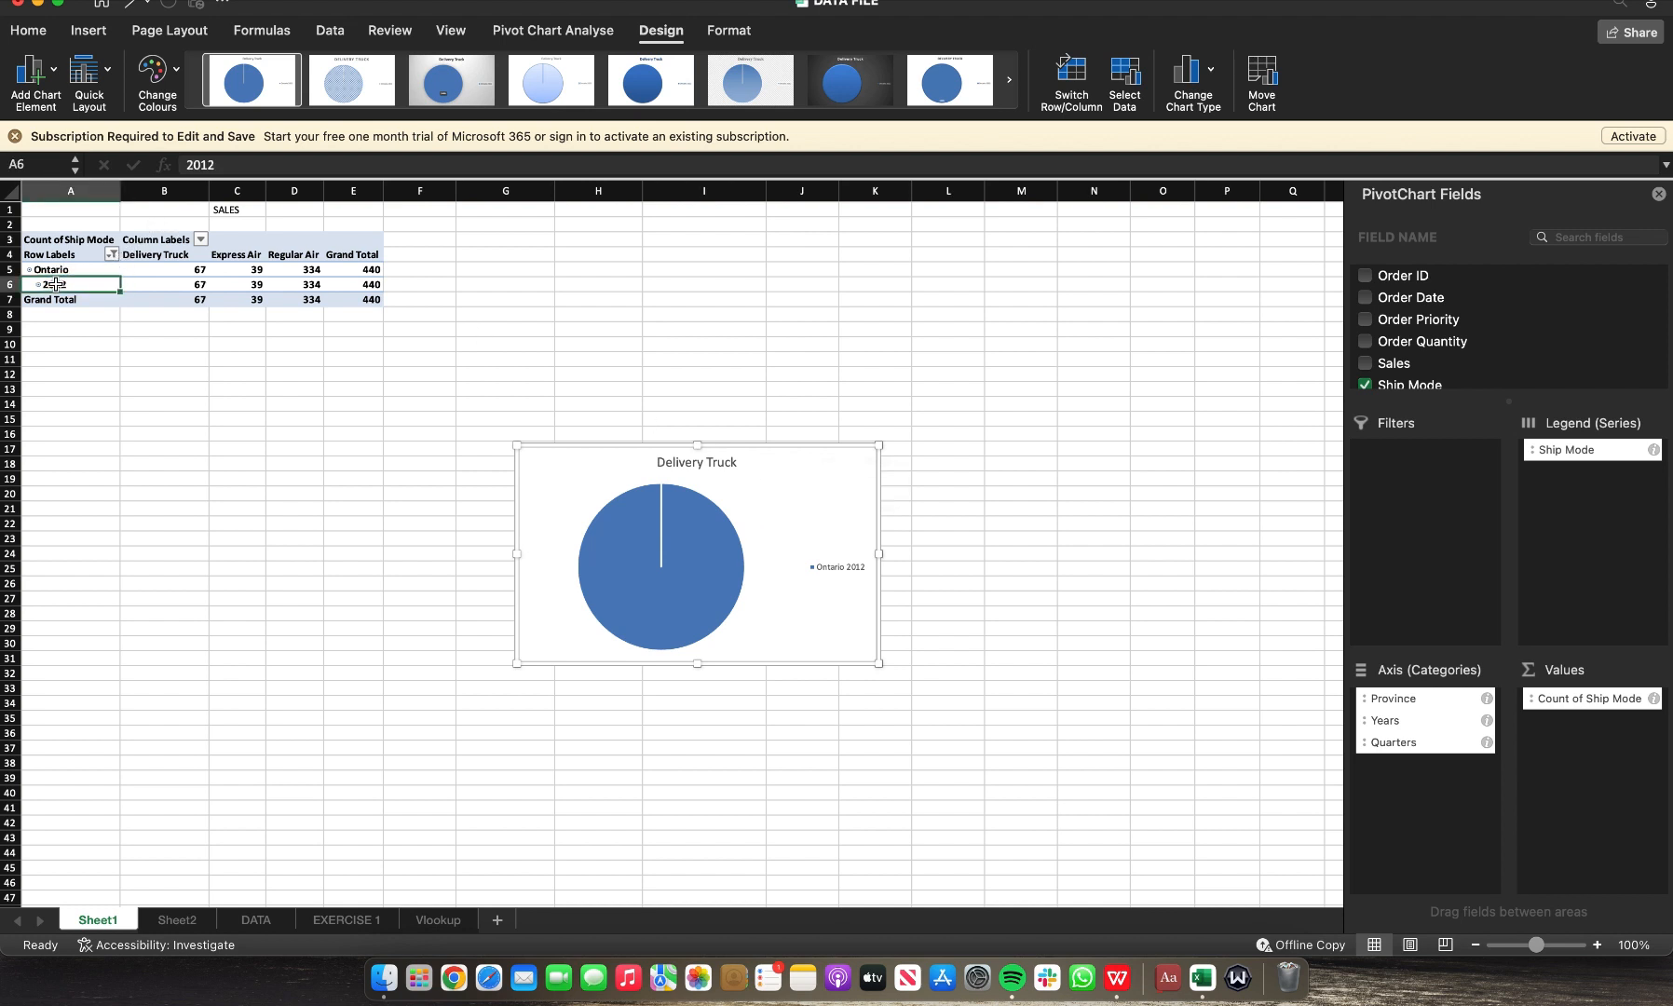
{"action": "left_click", "coordinate": [111, 254]}
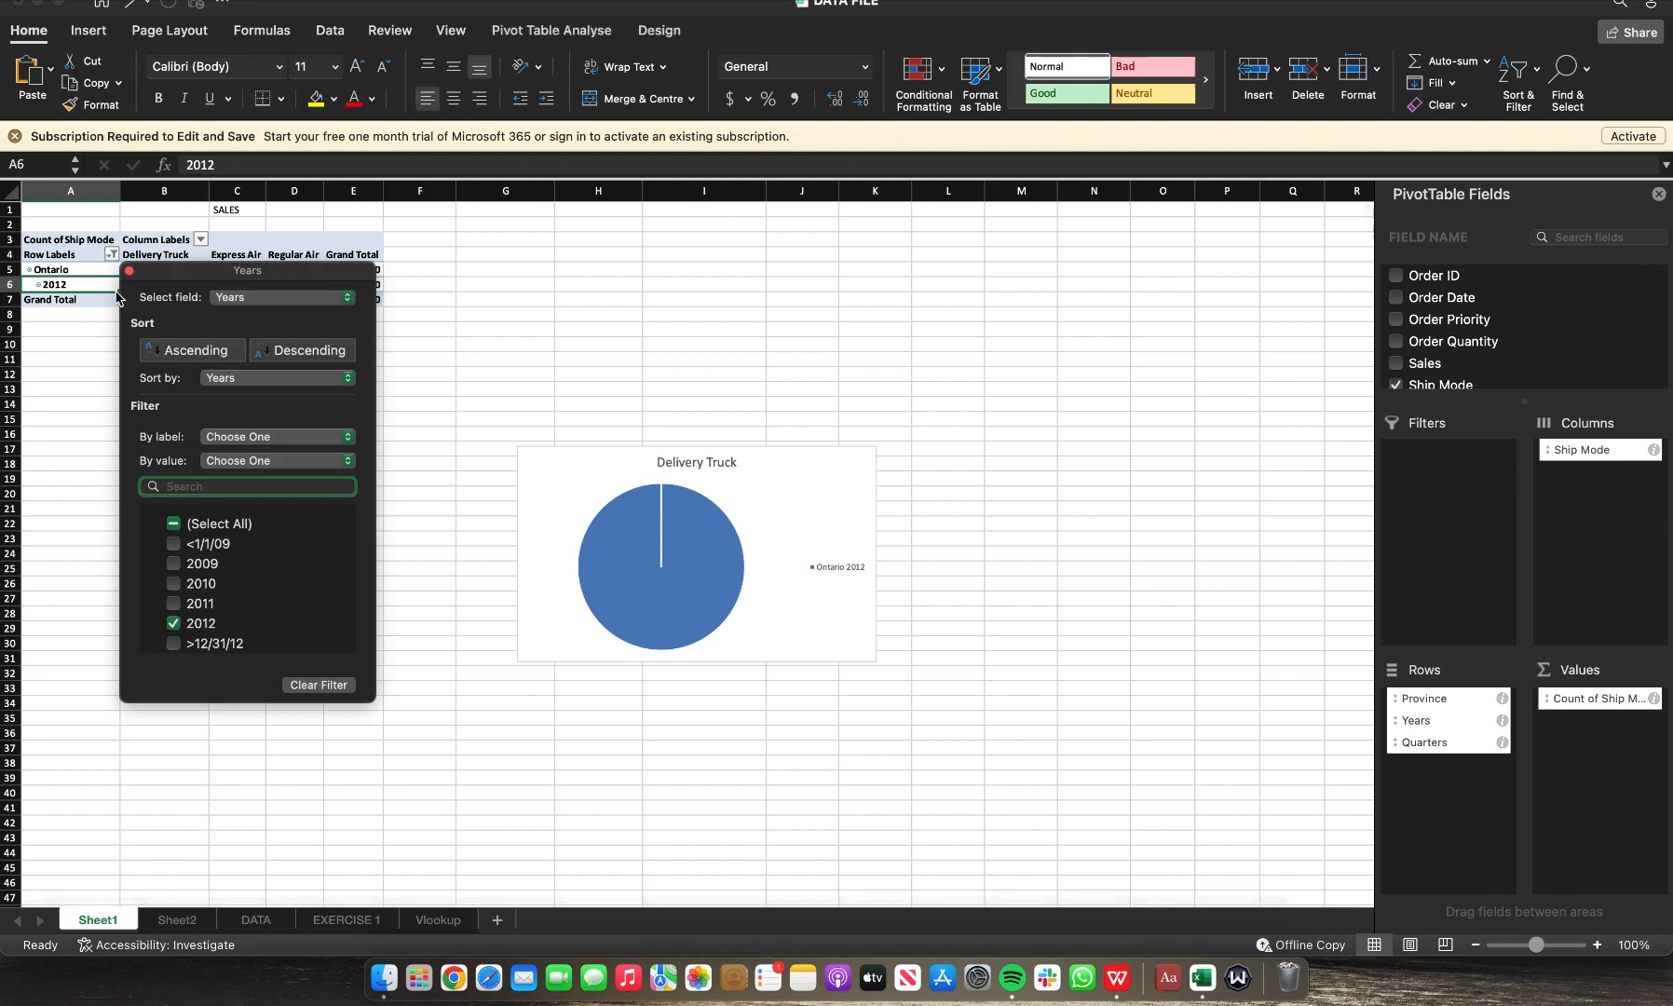
{"action": "left_click", "coordinate": [179, 570]}
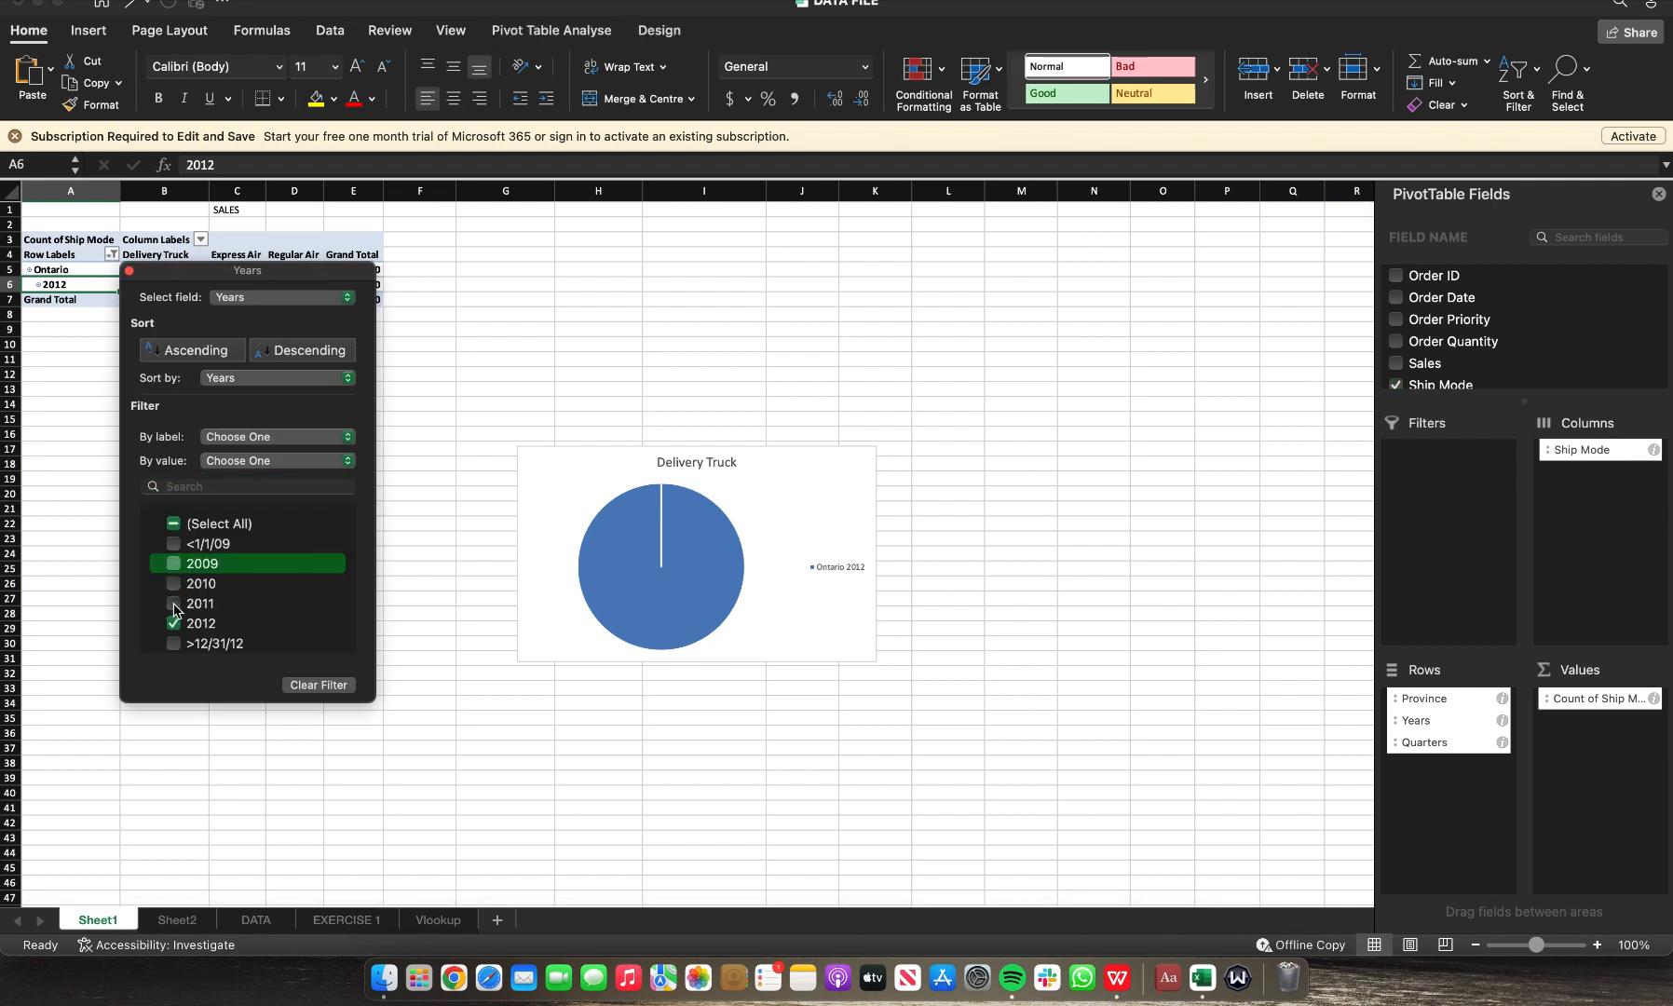
{"action": "left_click", "coordinate": [173, 604]}
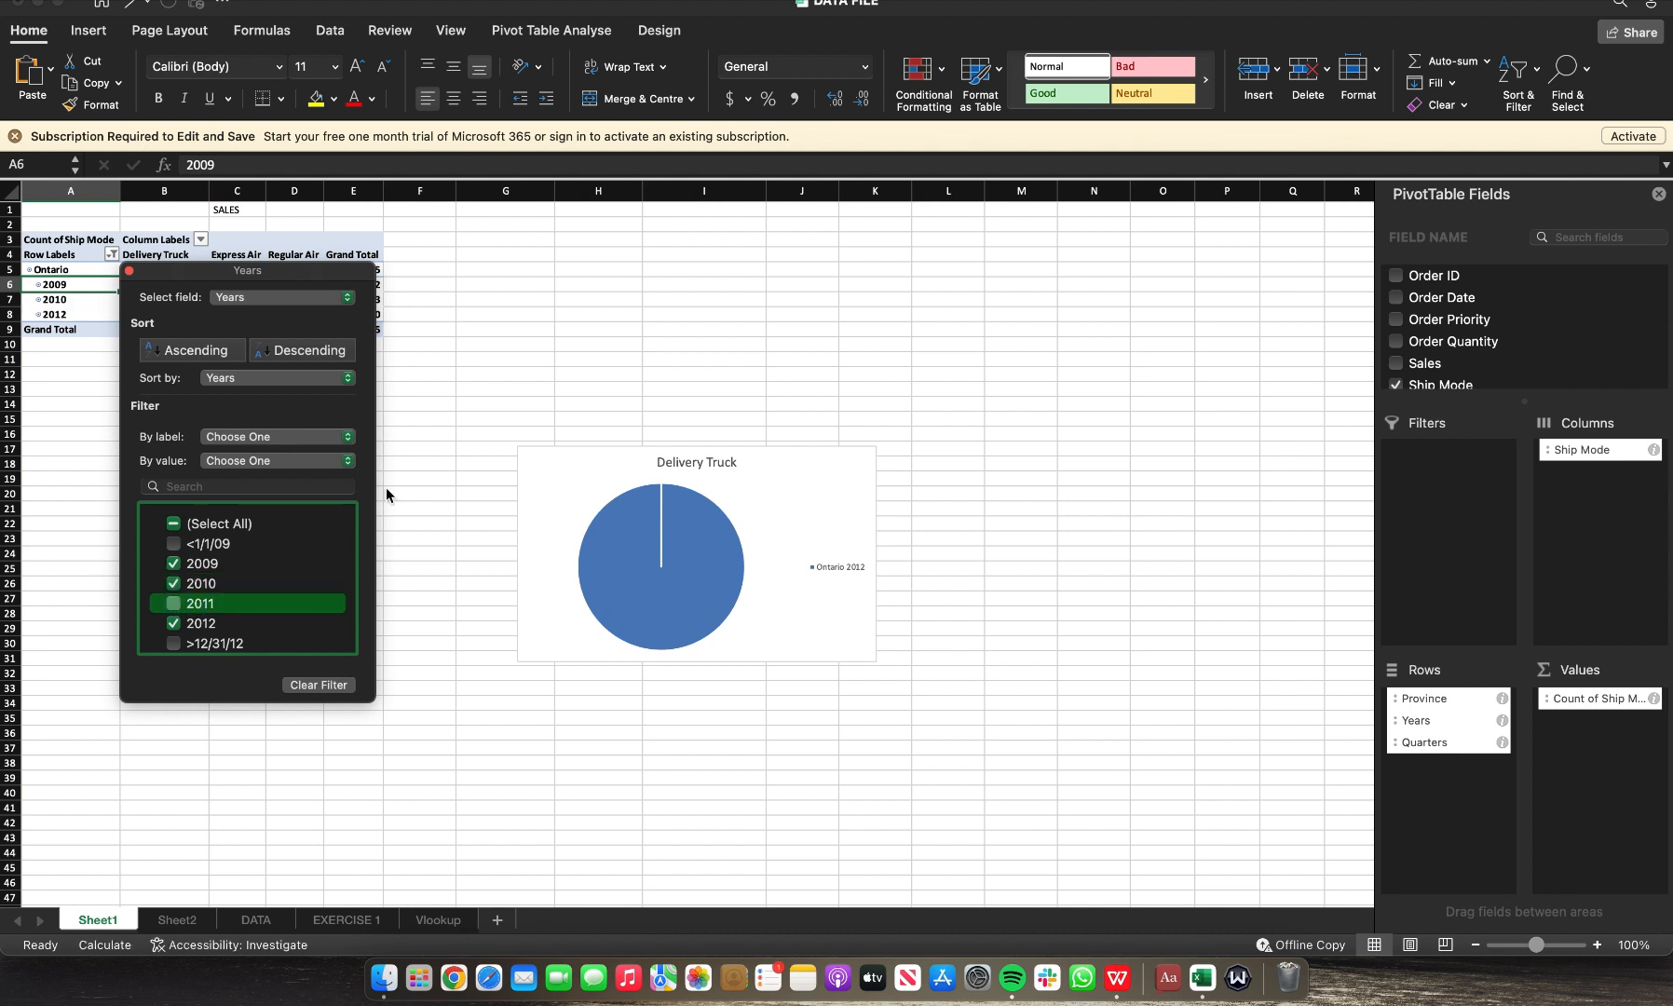
{"action": "left_click", "coordinate": [533, 391]}
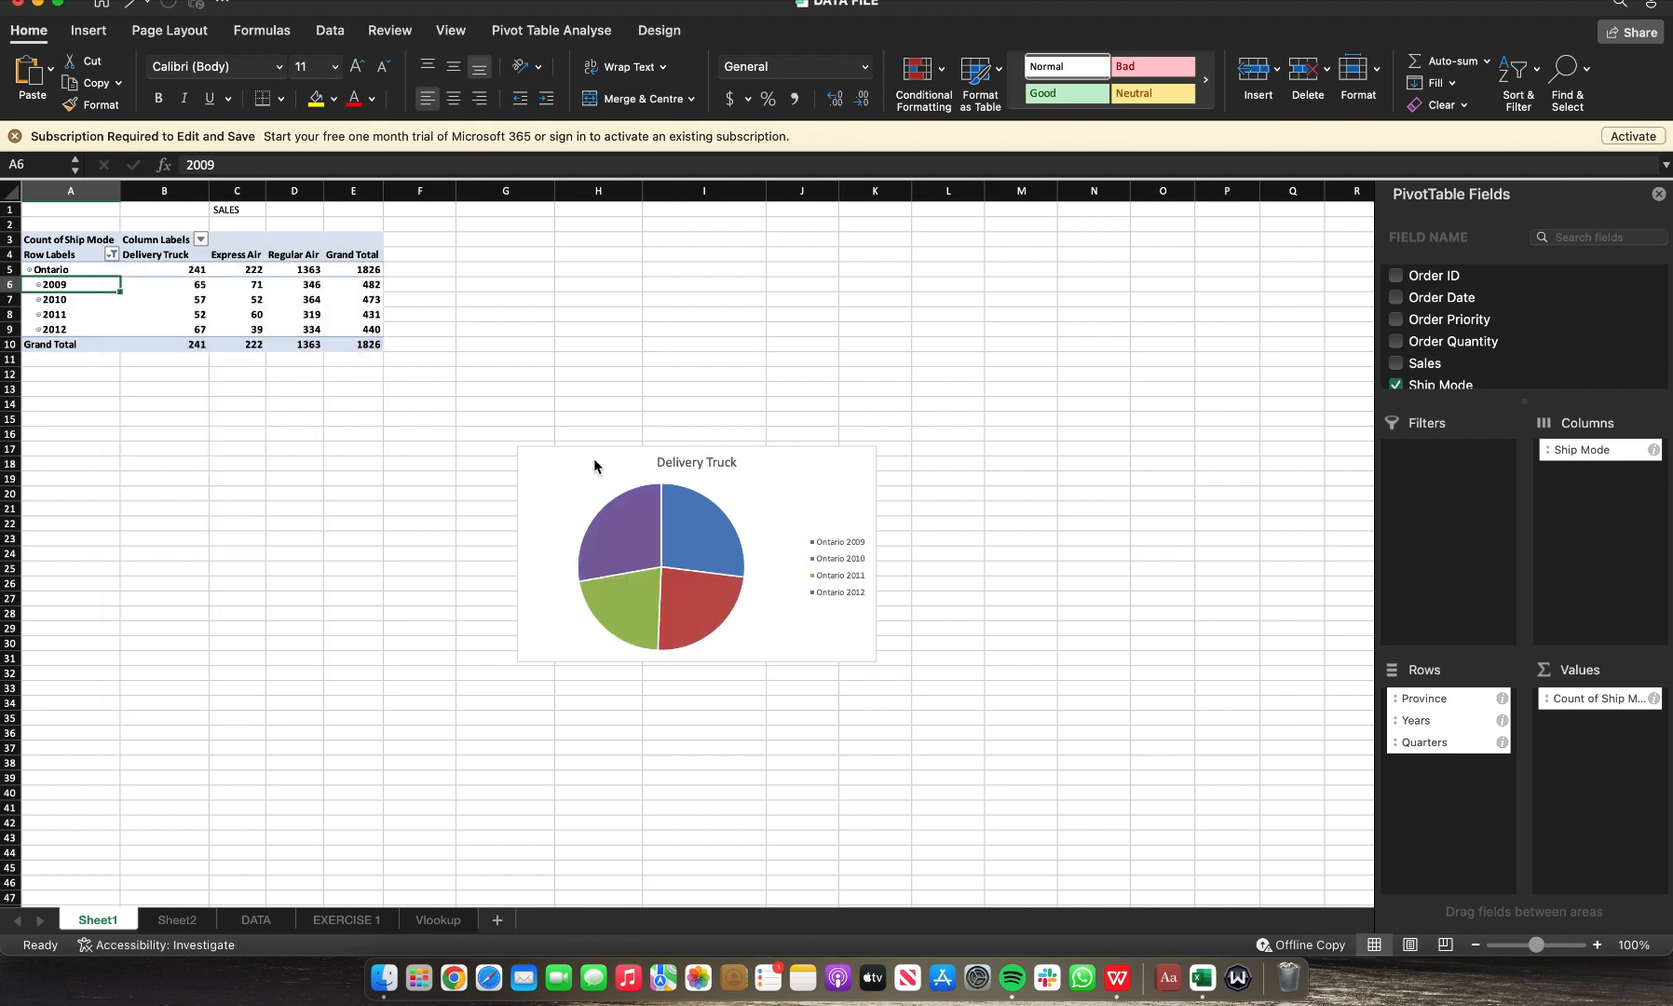
Step: Move the pie chart up beside the PivotTable and change its chart type to 3-D Pie
{"action": "left_click_drag", "start_coordinate": [781, 448], "coordinate": [802, 287]}
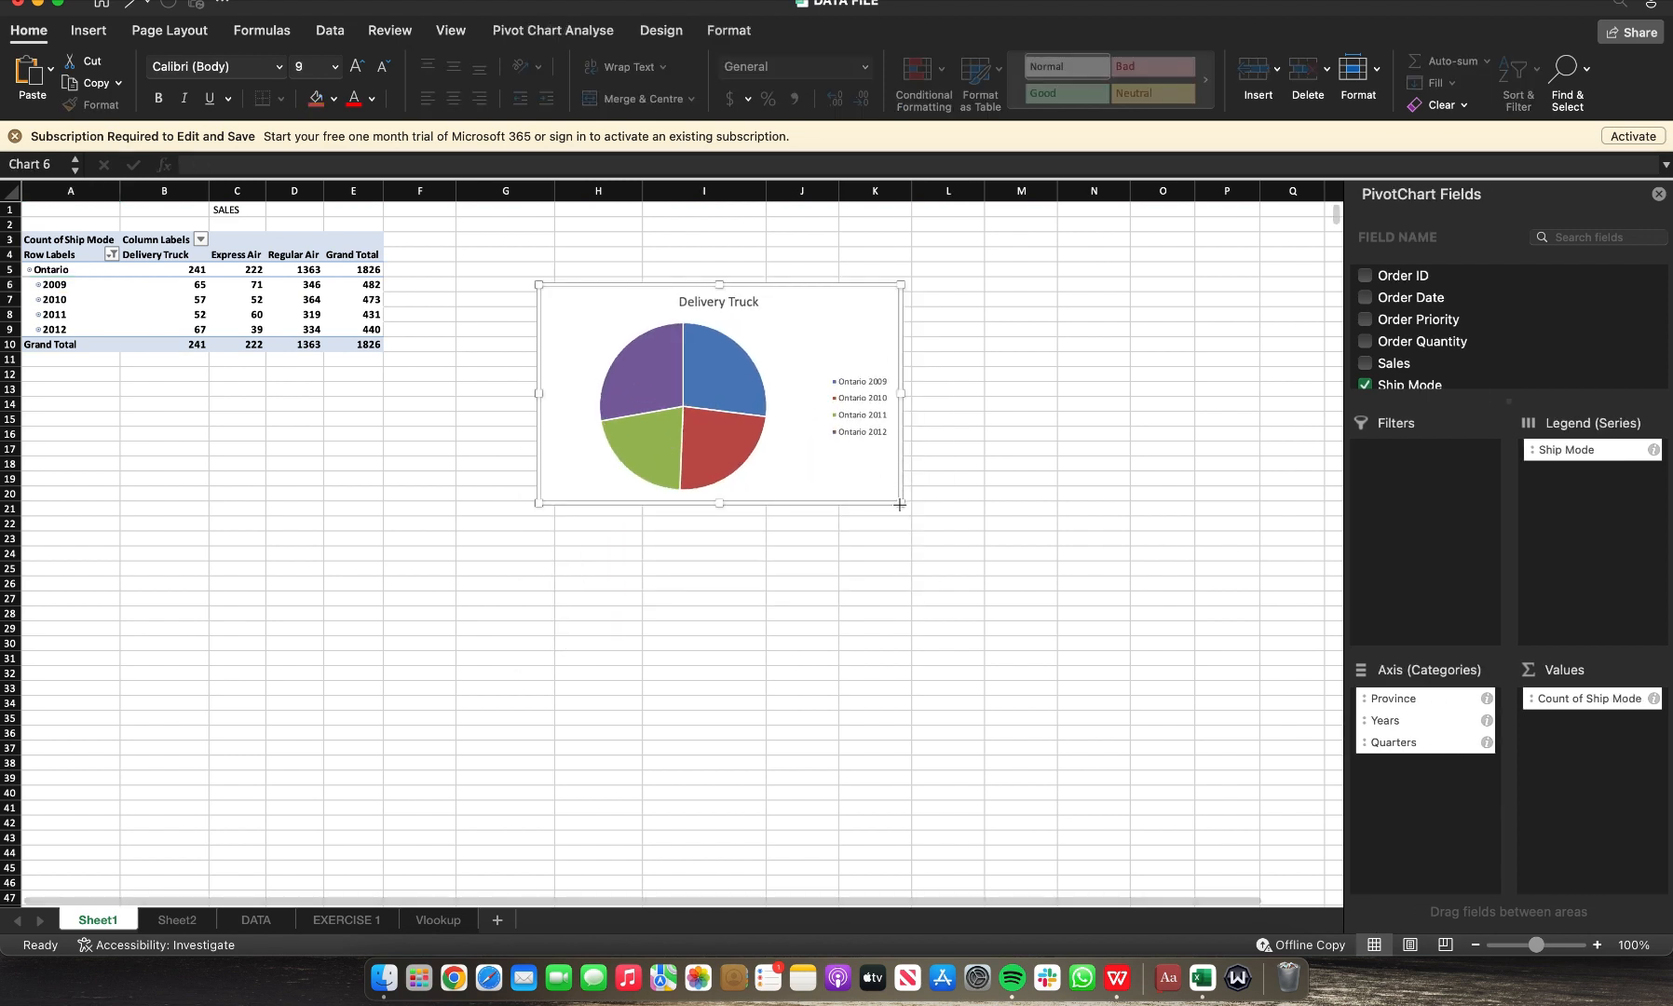
{"action": "left_click", "coordinate": [661, 31]}
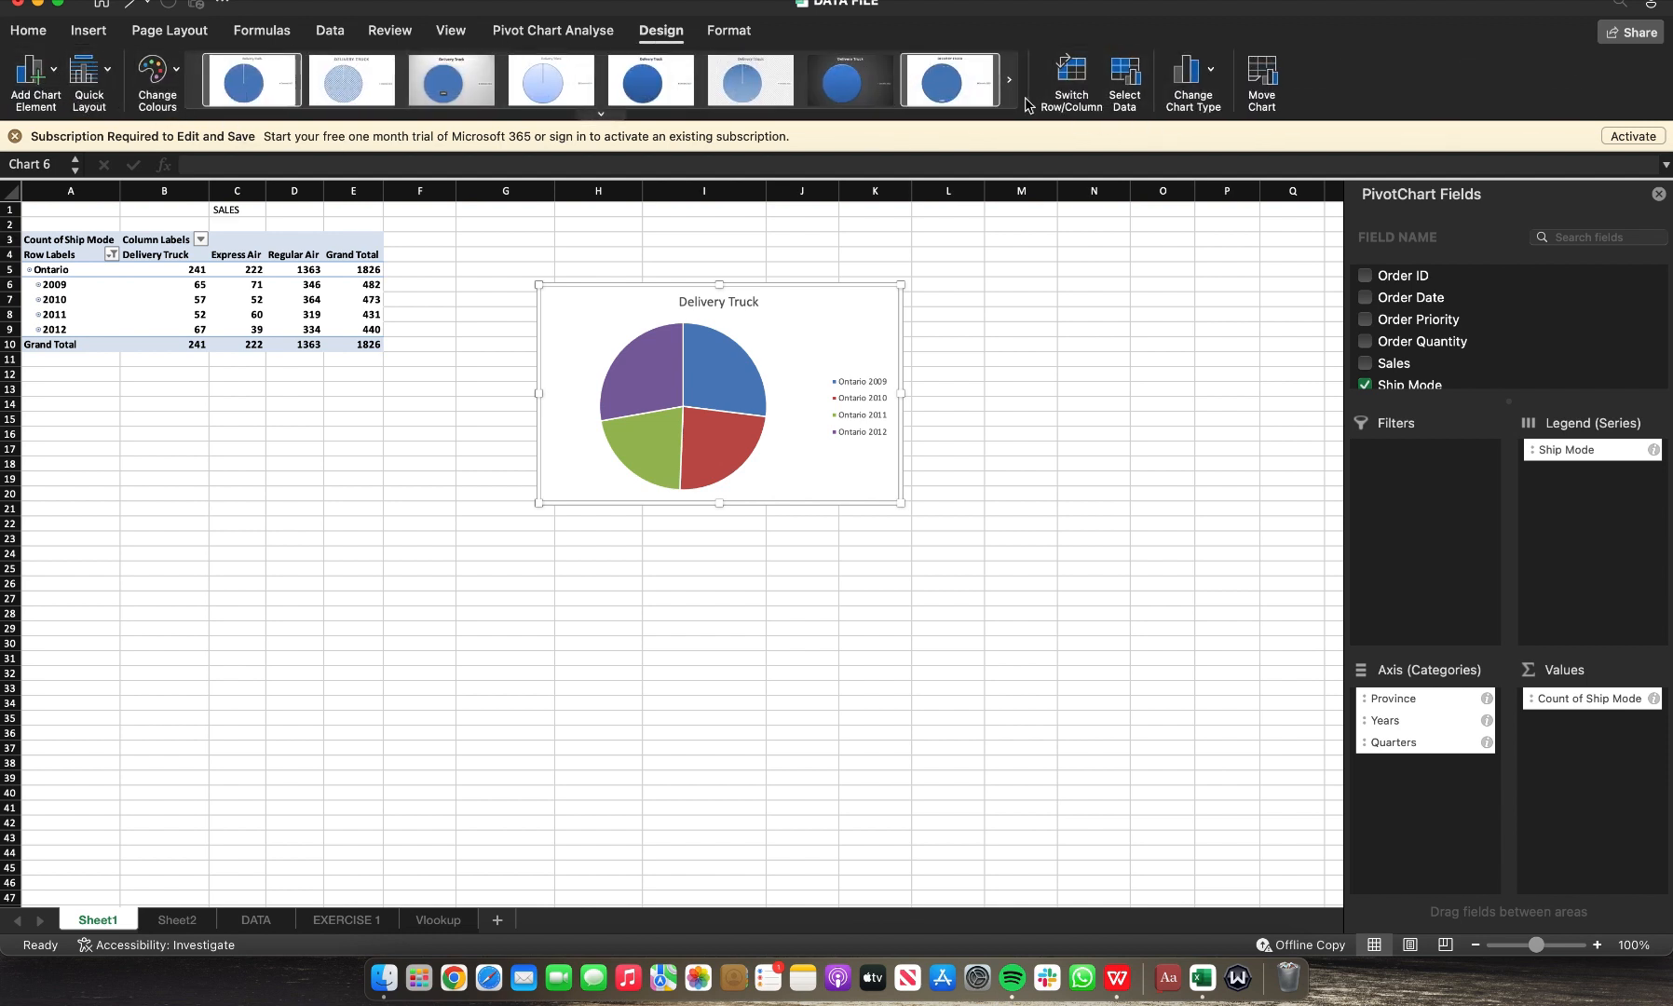
{"action": "left_click", "coordinate": [1211, 73]}
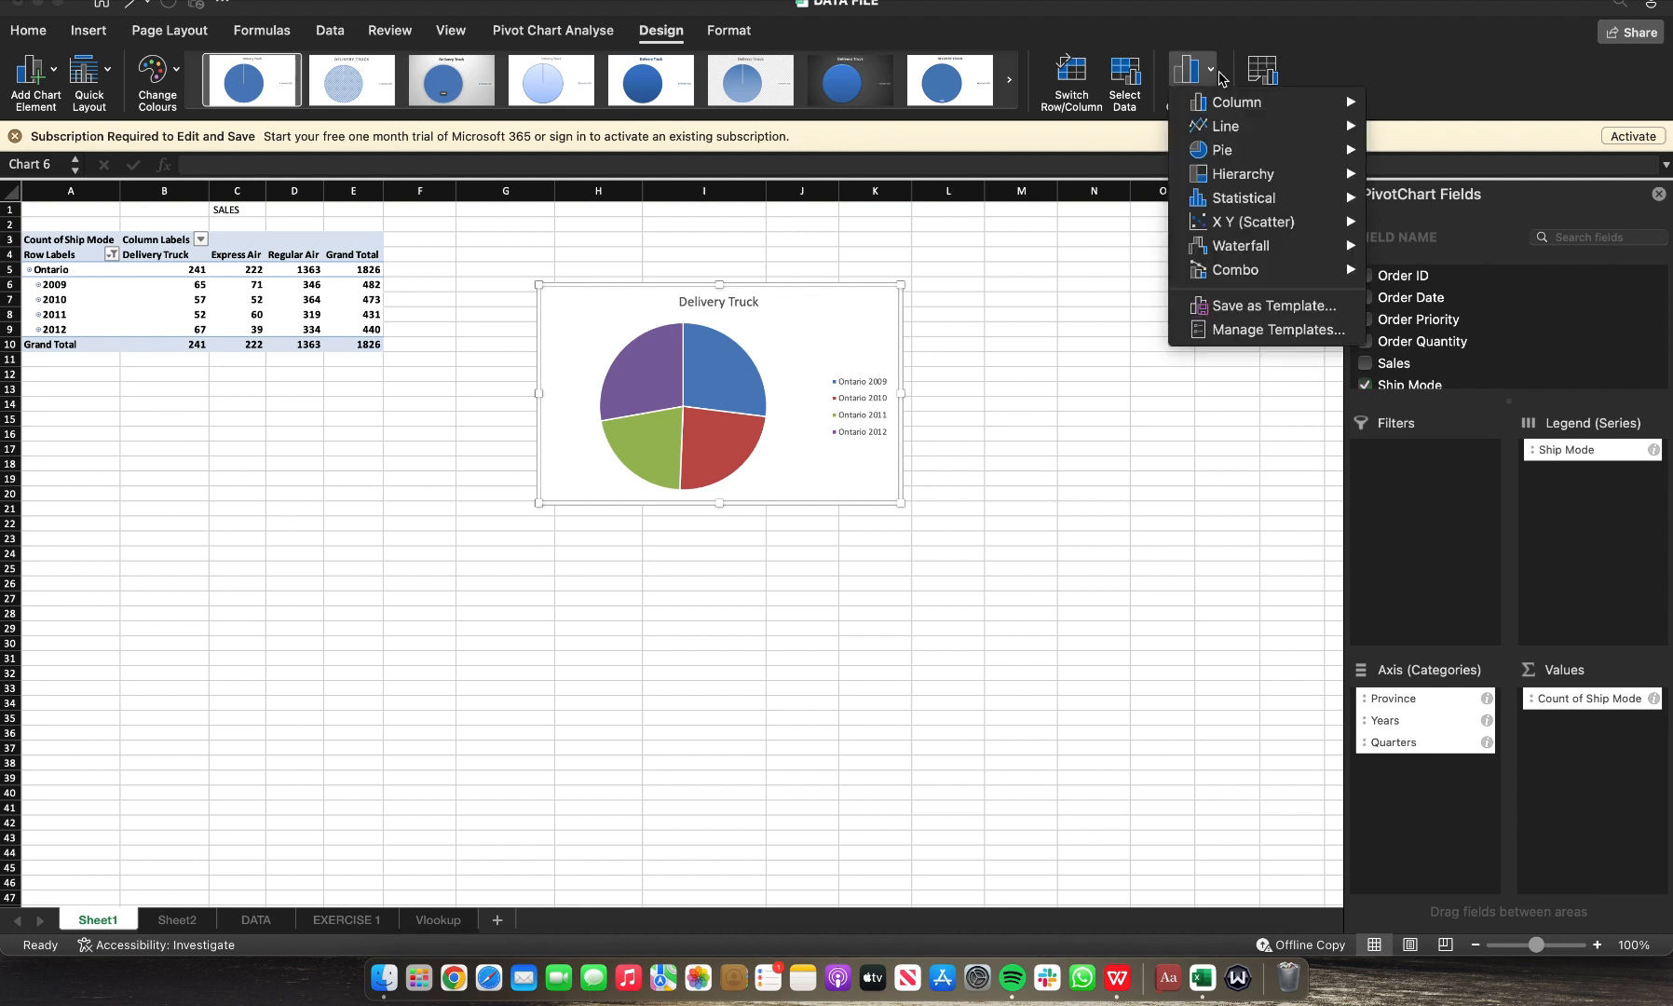
{"action": "mouse_move", "coordinate": [1241, 154]}
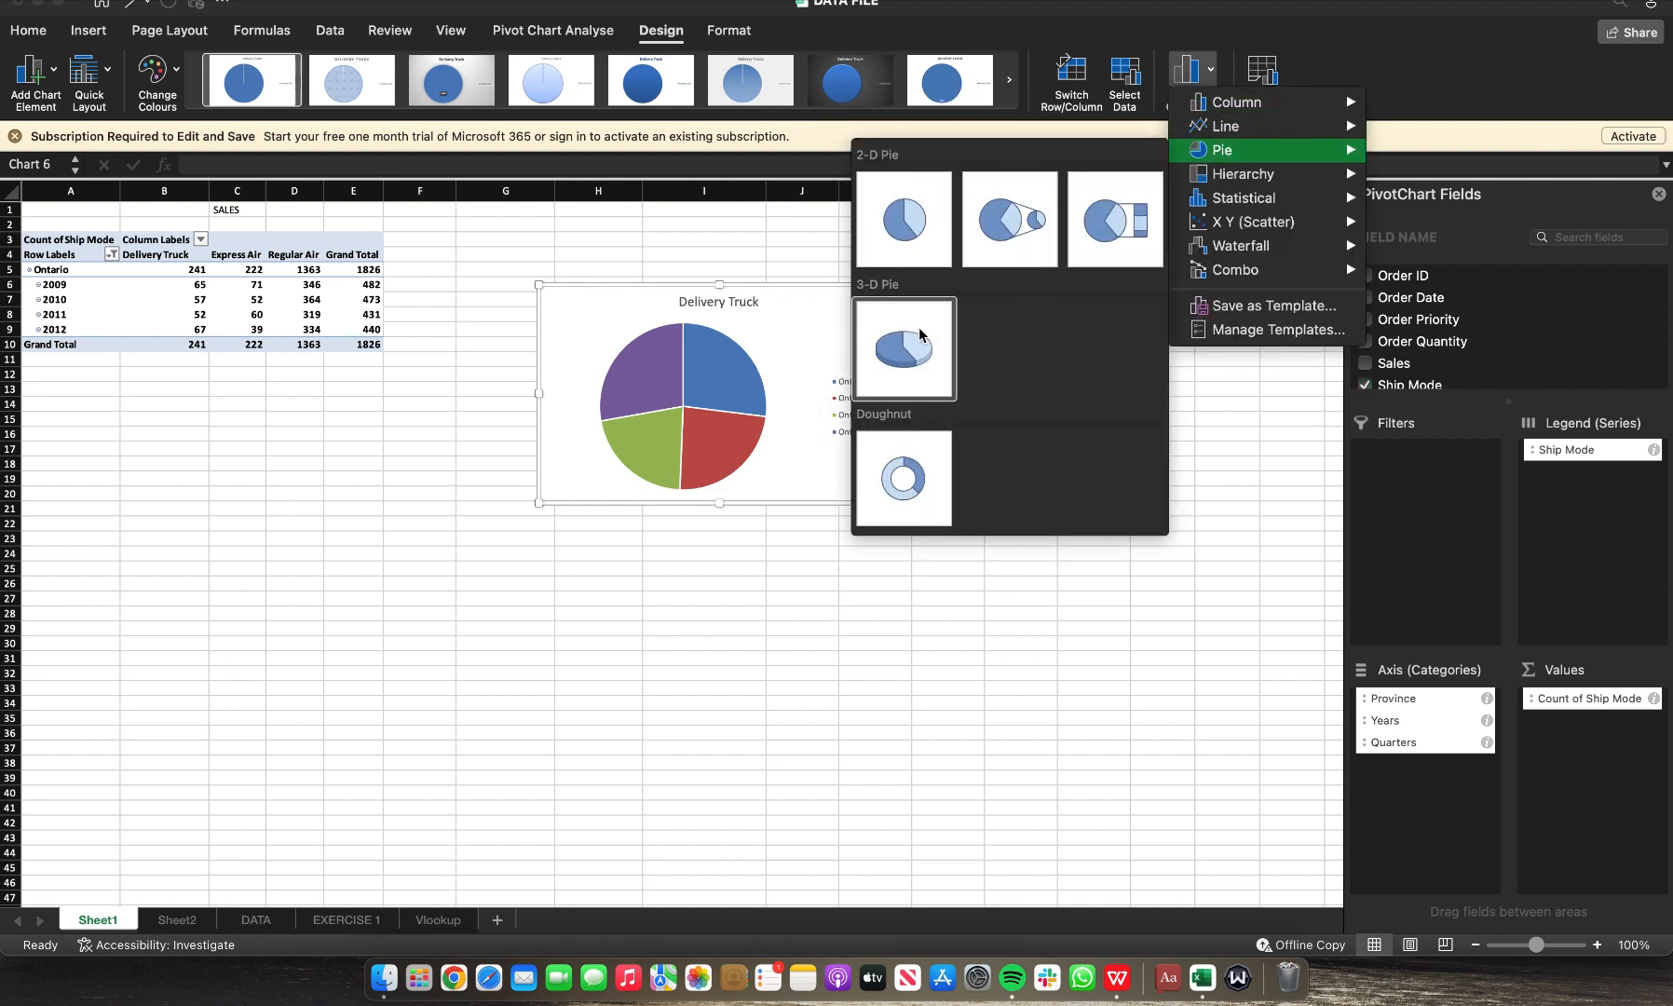
{"action": "left_click", "coordinate": [921, 352]}
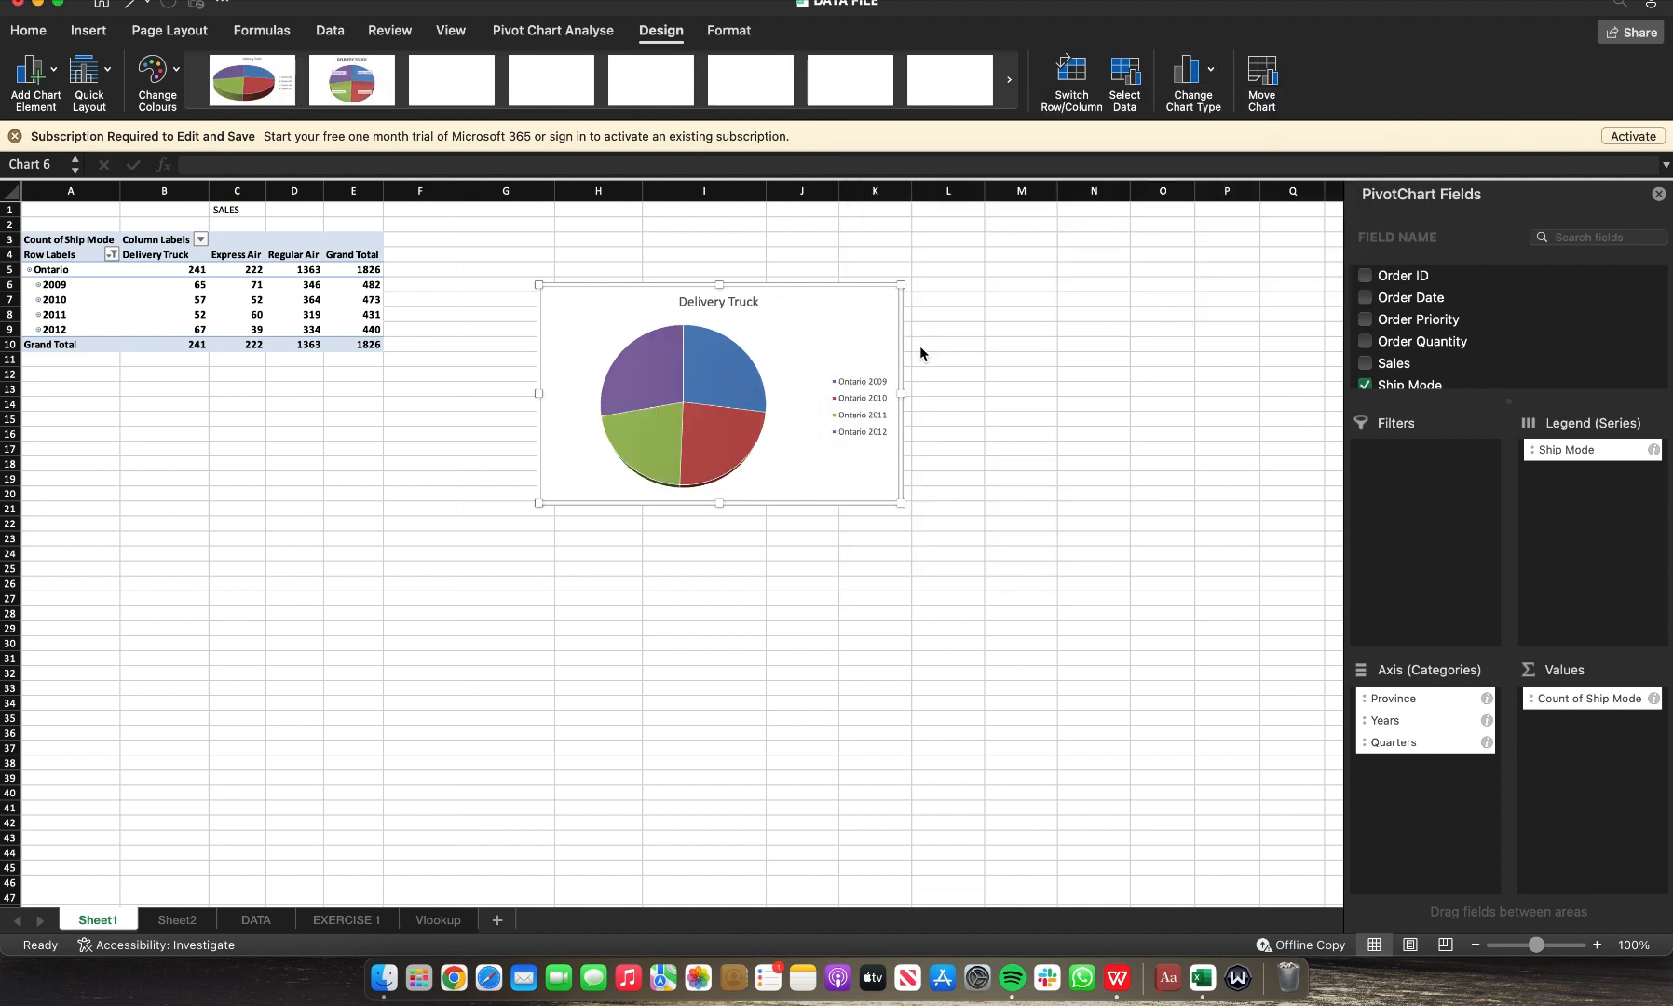
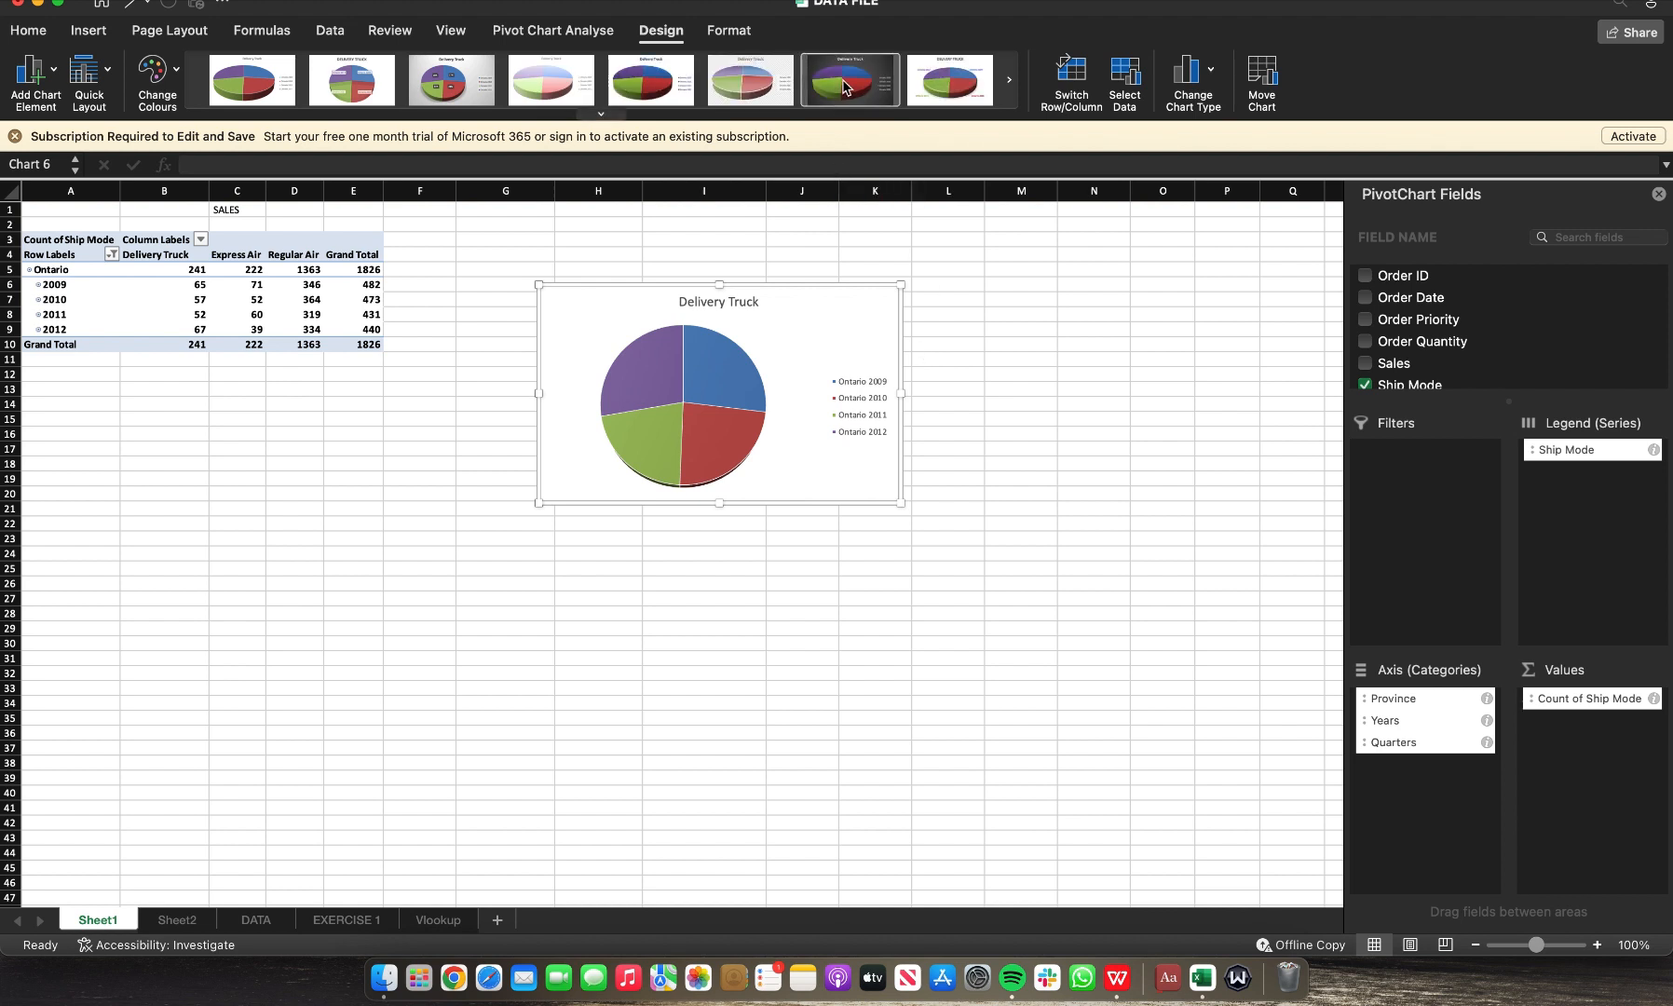
Step: Apply a light pastel chart style to the 3-D pie chart and paste a copy onto Sheet2 near cell M25
{"action": "left_click", "coordinate": [545, 92]}
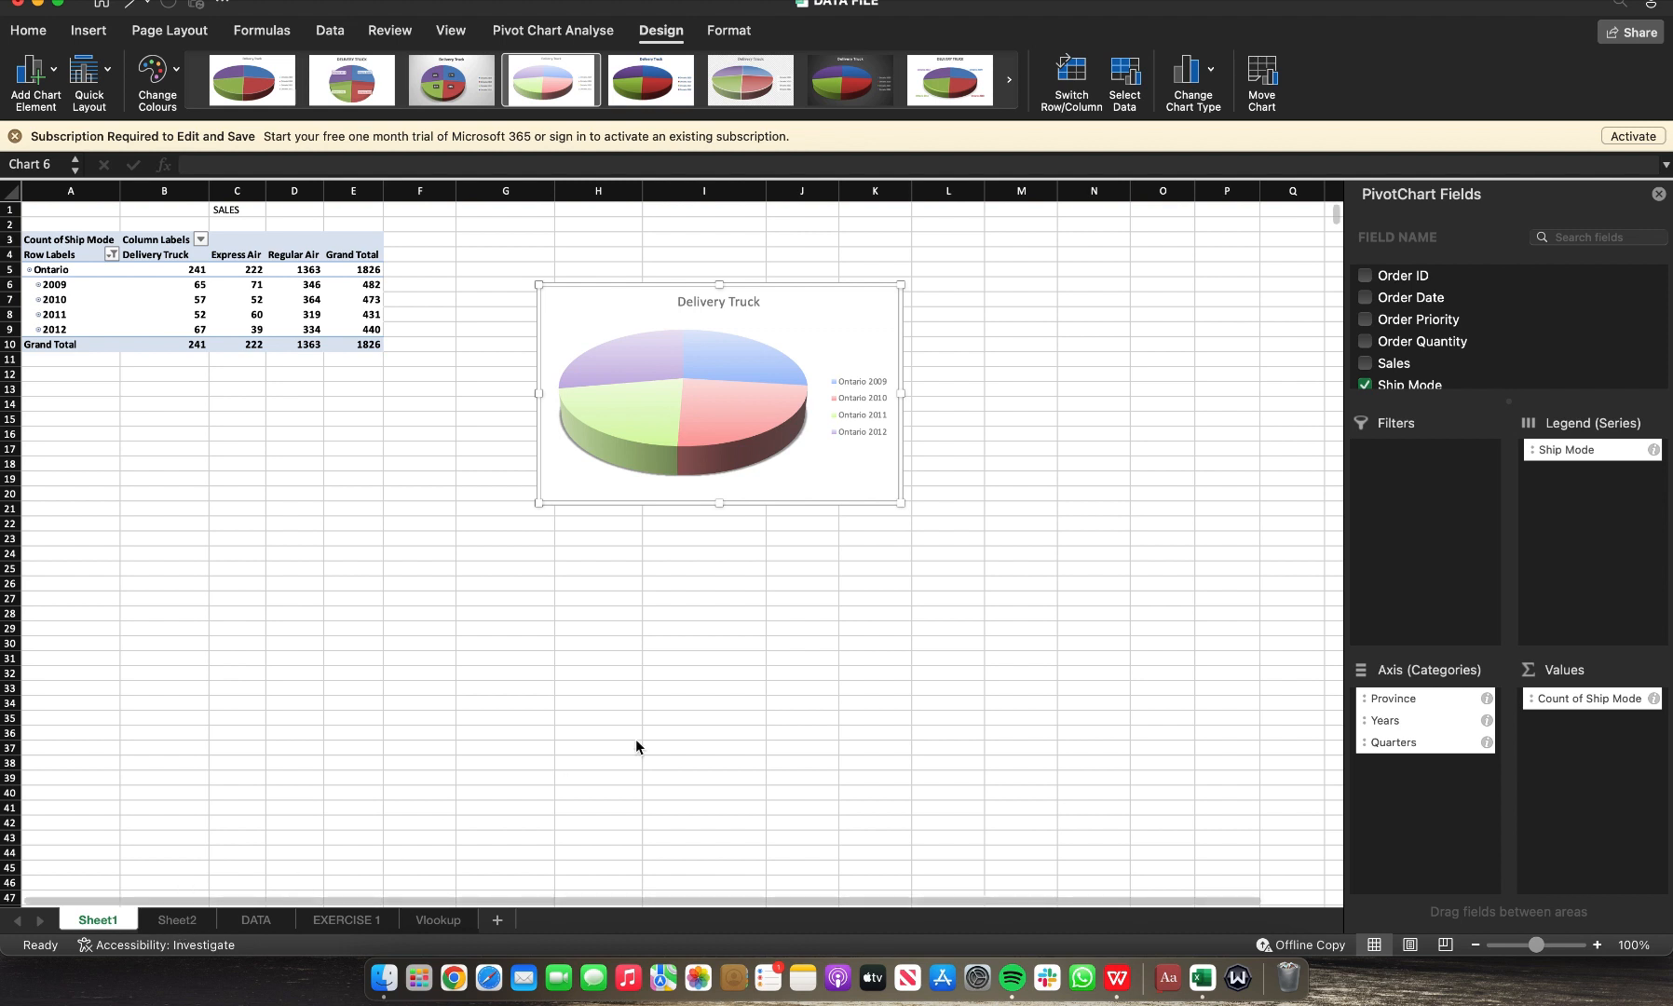
{"action": "key", "text": "ctrl+Page_Down"}
{"action": "left_click", "coordinate": [834, 567]}
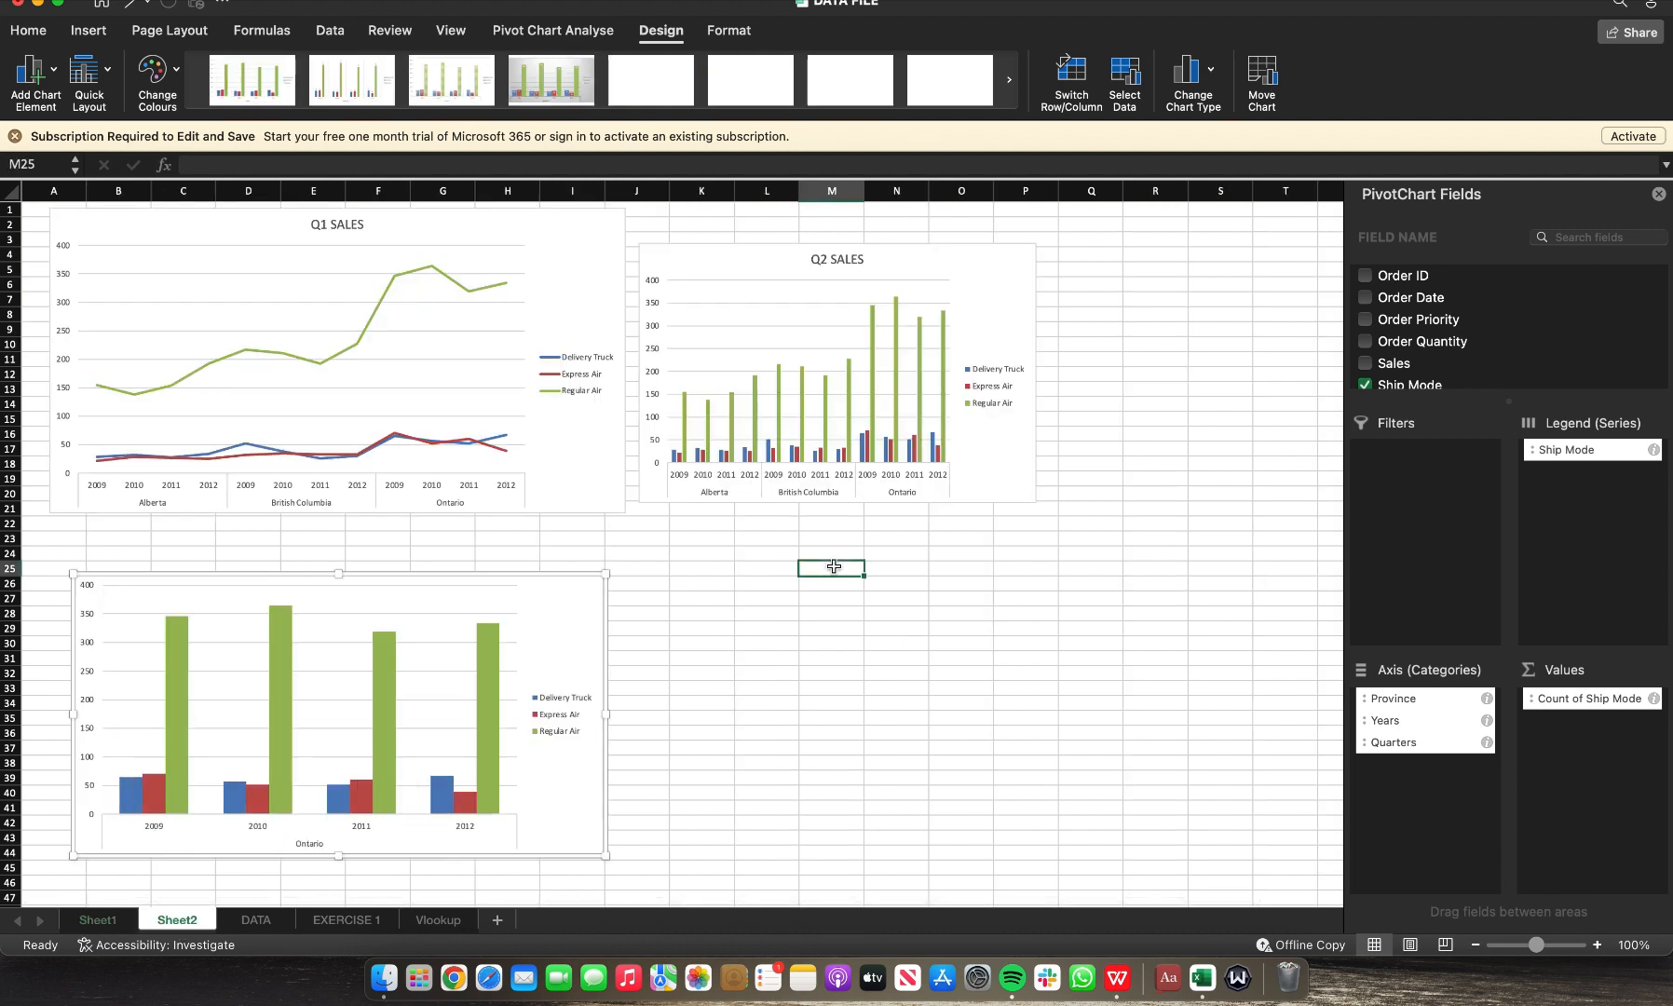
{"action": "key", "text": "cmd+v"}
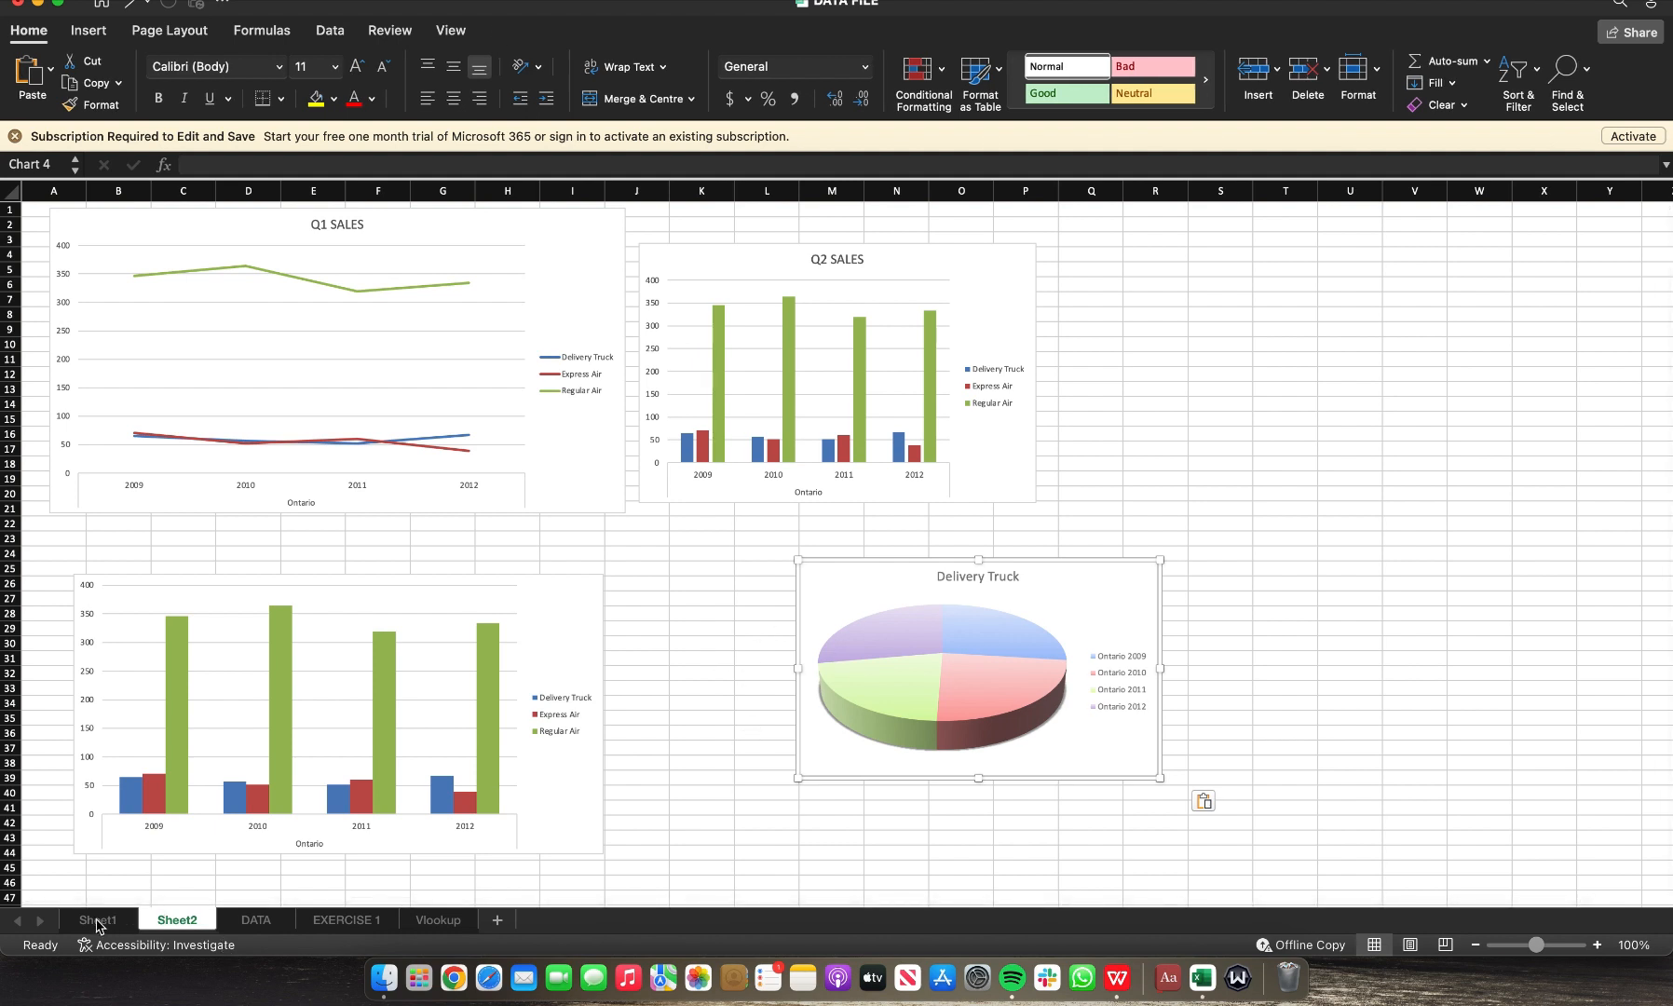
Step: Close the PivotChart Fields pane and move the pasted pie chart beside the lower column chart
{"action": "left_click", "coordinate": [1598, 944]}
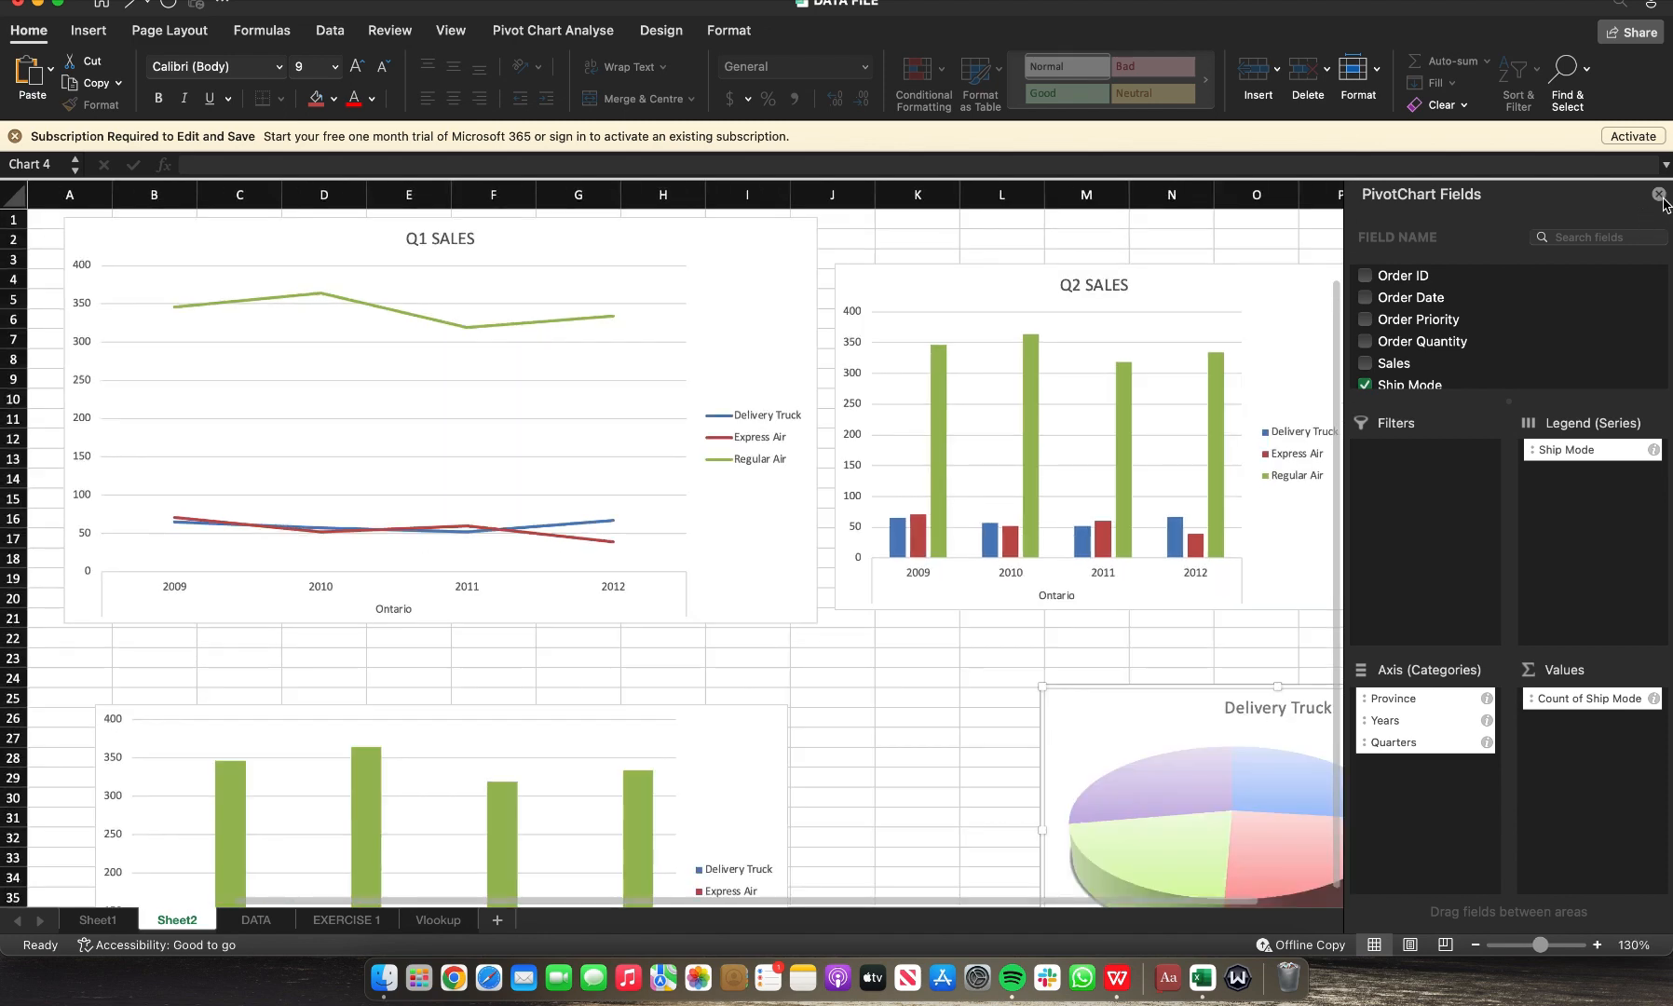
{"action": "left_click", "coordinate": [1659, 195]}
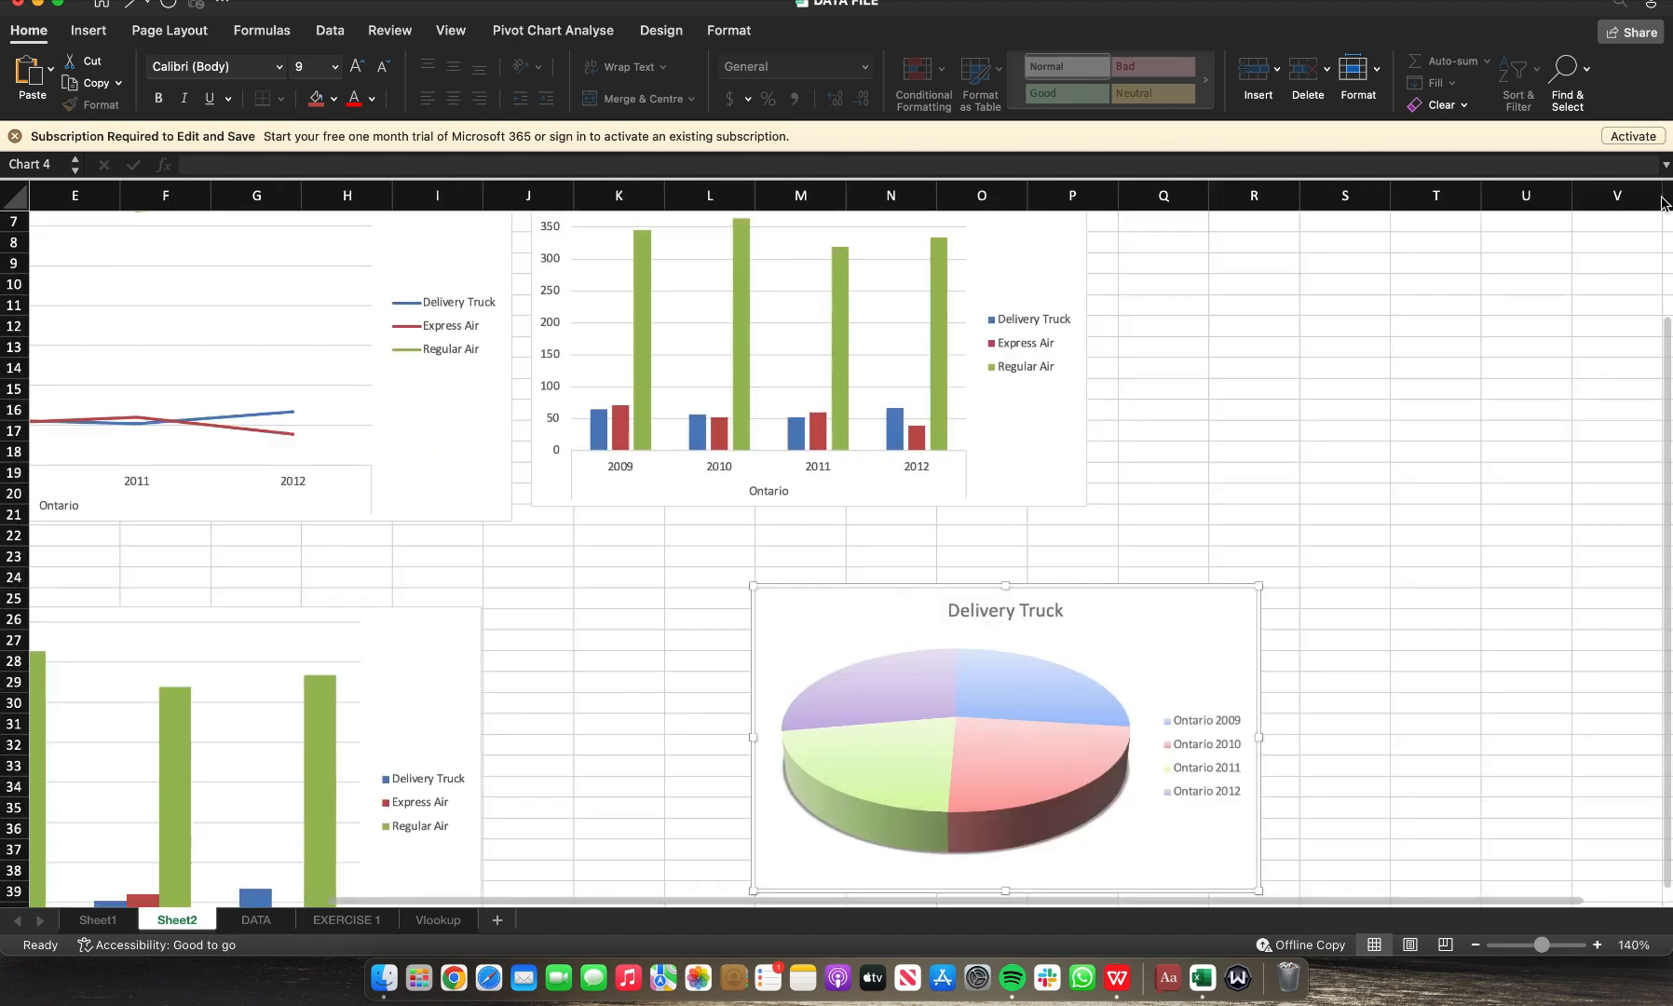
{"action": "left_click", "coordinate": [1478, 948]}
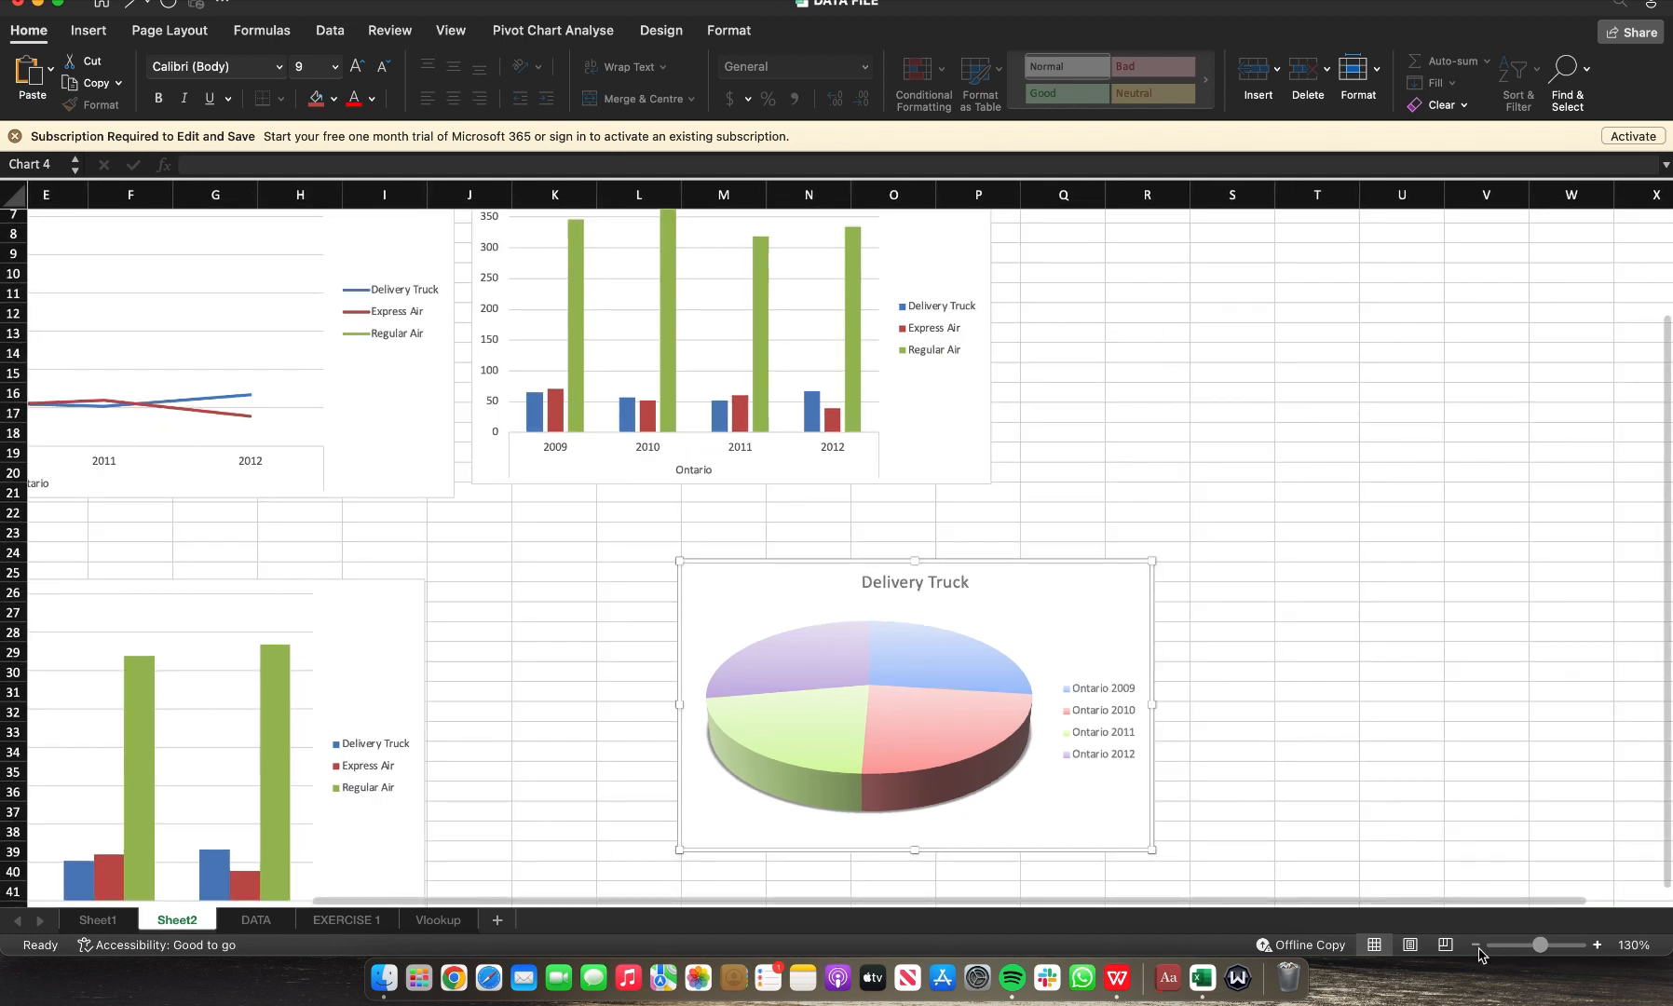
{"action": "left_click", "coordinate": [1479, 949]}
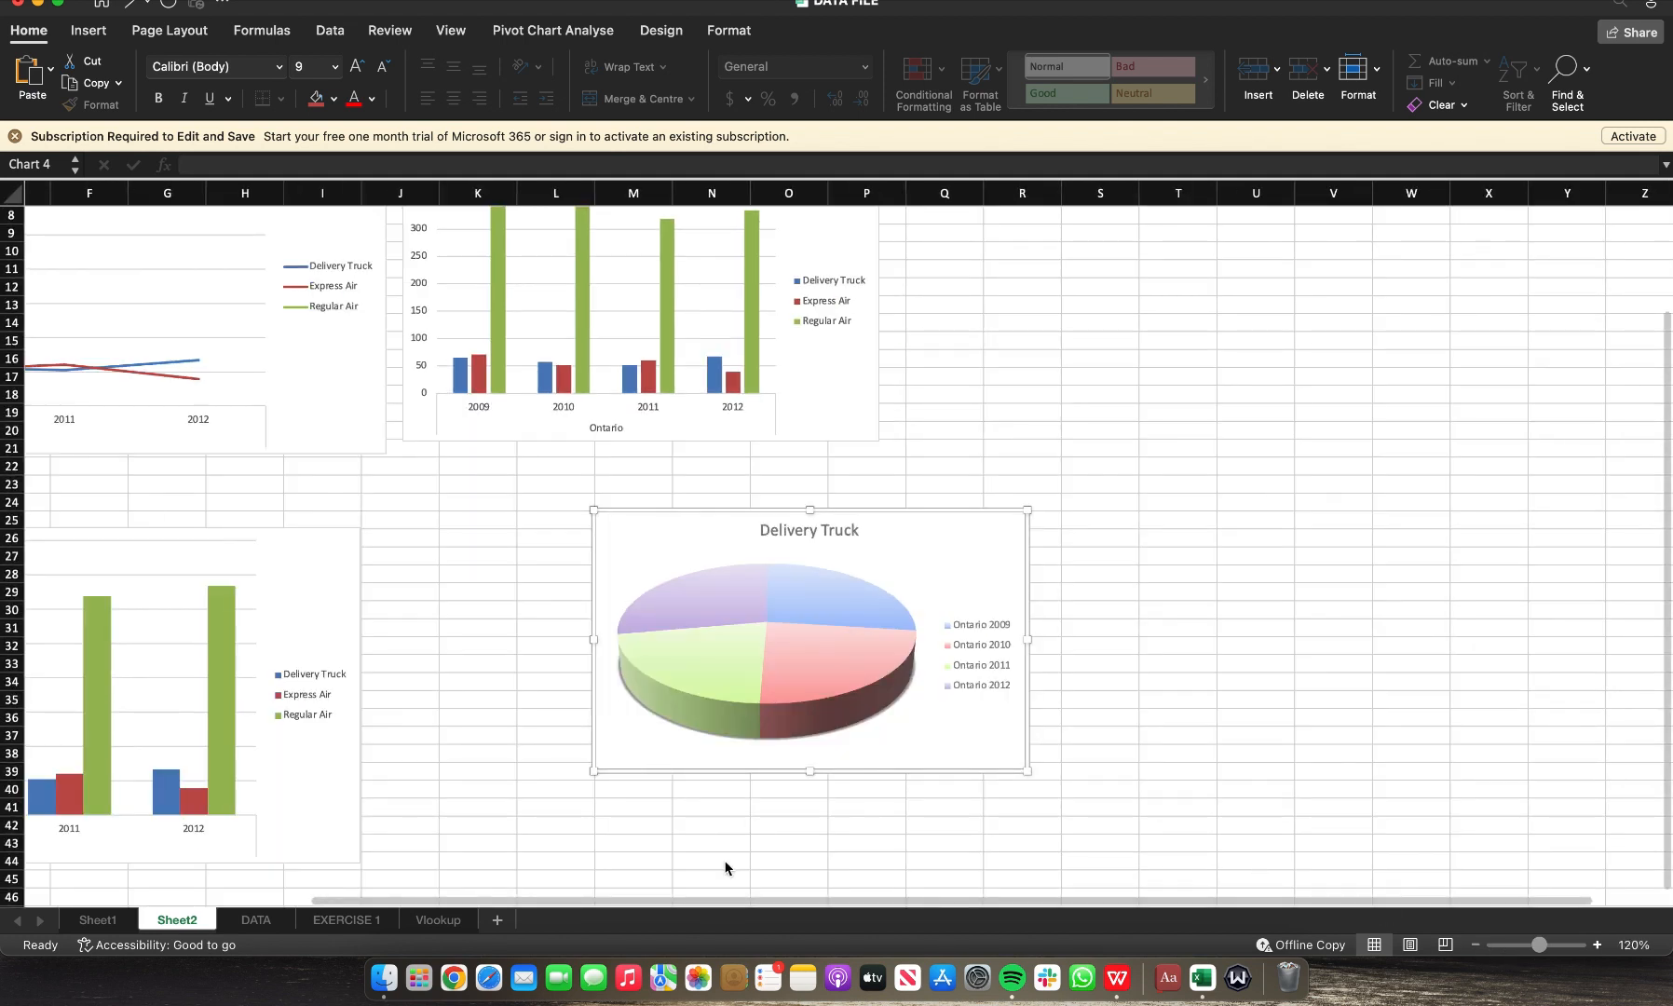
{"action": "scroll", "coordinate": [833, 581], "scroll_direction": "down", "scroll_amount": 2}
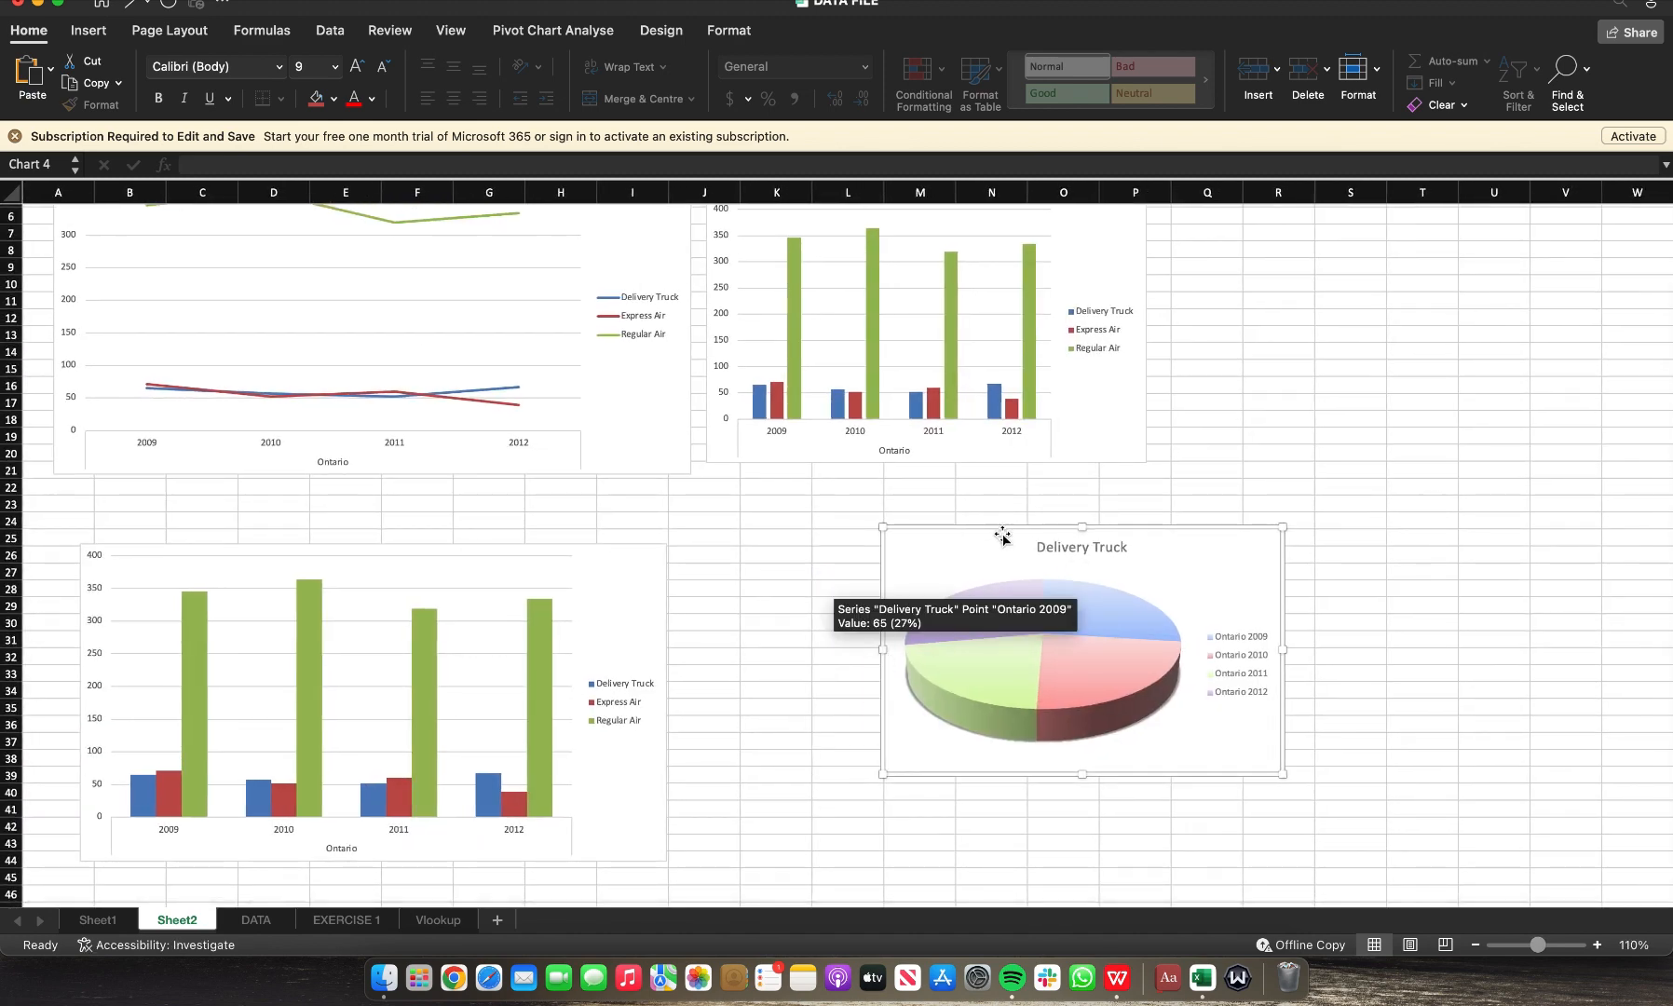
{"action": "left_click_drag", "start_coordinate": [1000, 534], "coordinate": [818, 573]}
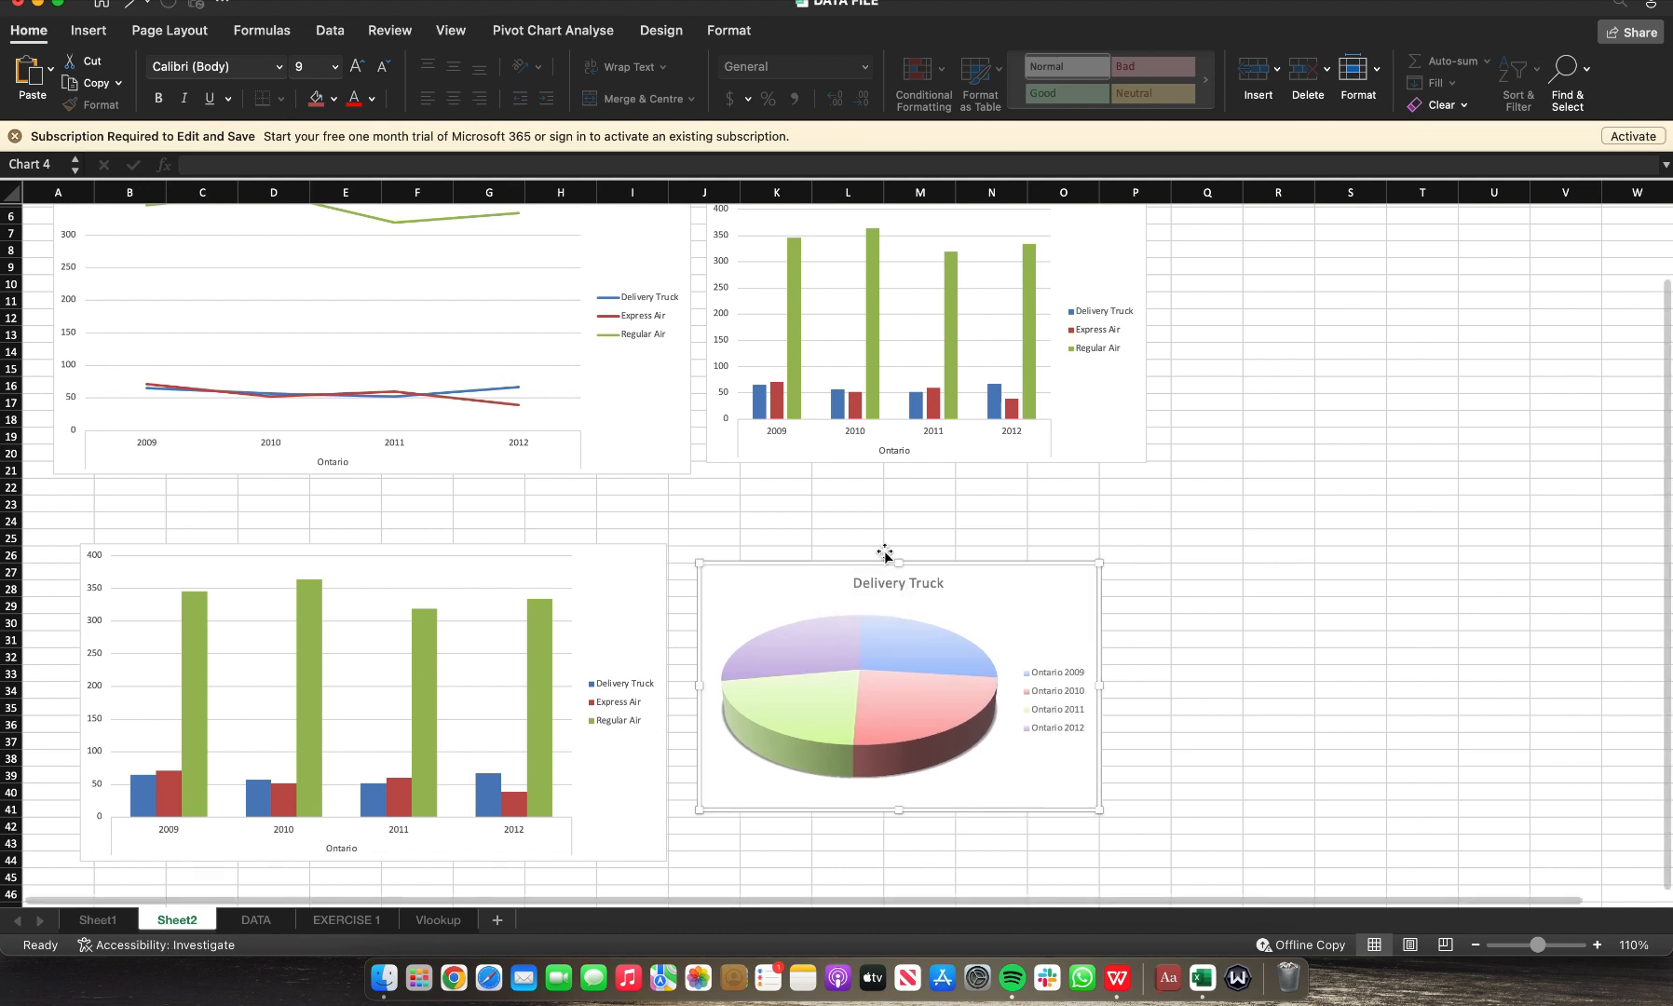
Step: Make the Q1 SALES chart taller by extending its lower edge down about two rows
{"action": "left_click", "coordinate": [1117, 432]}
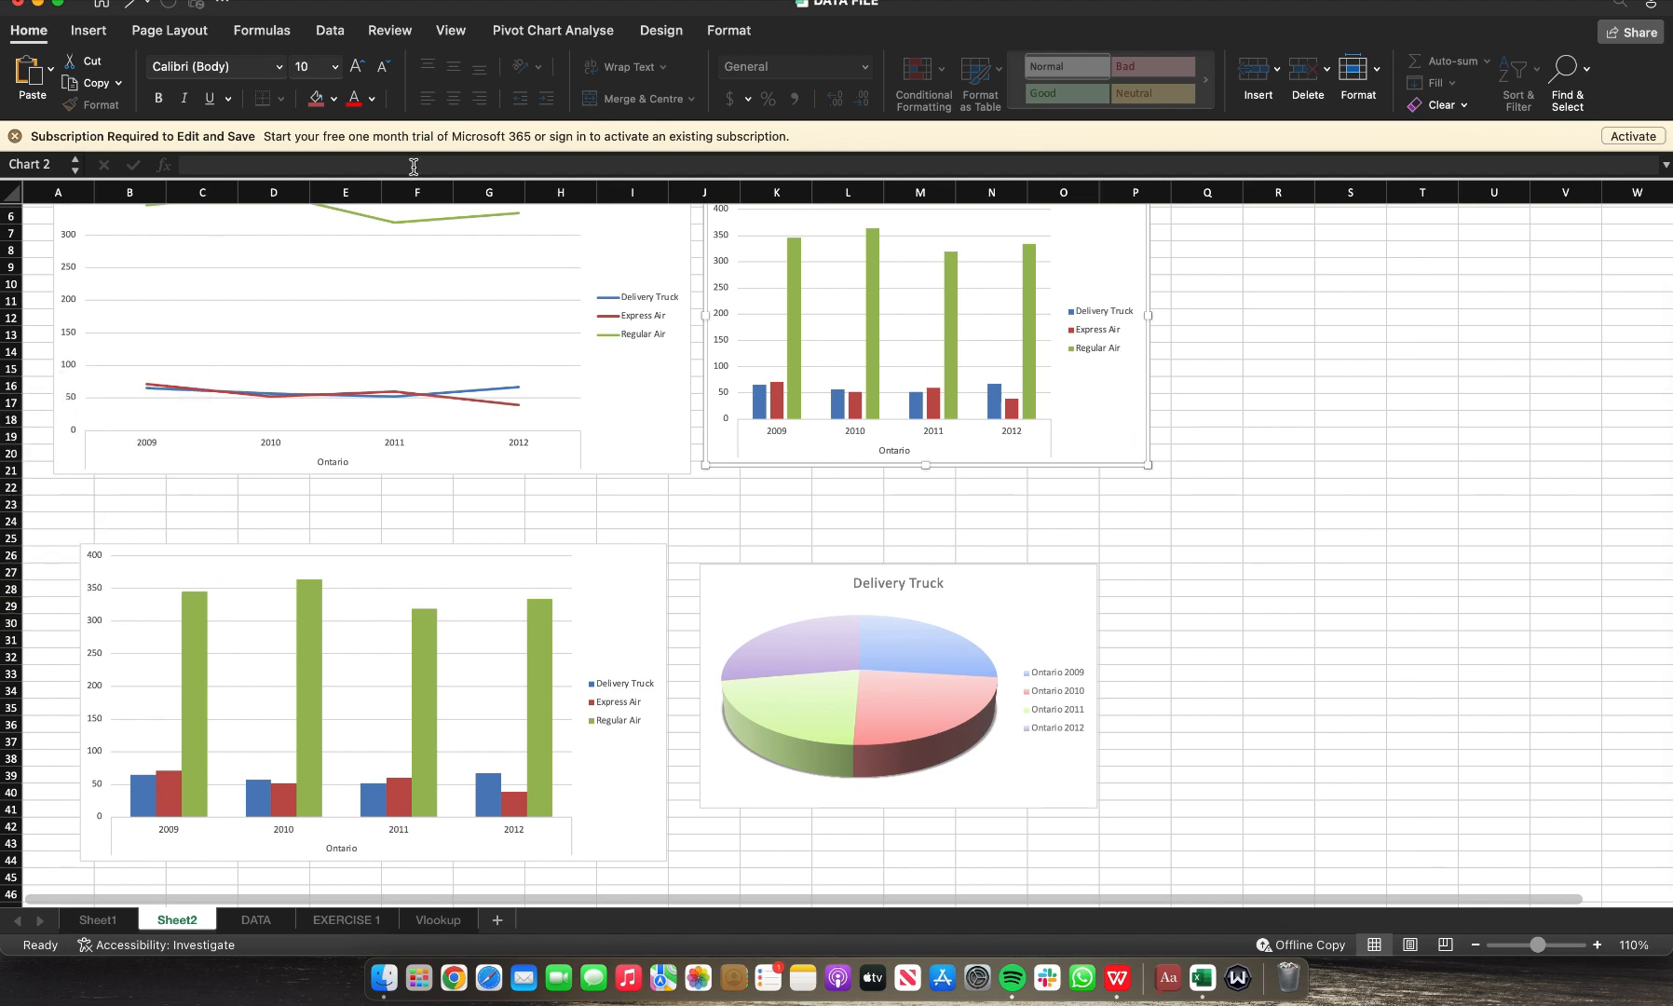
{"action": "scroll", "coordinate": [438, 209], "scroll_direction": "up", "scroll_amount": 4}
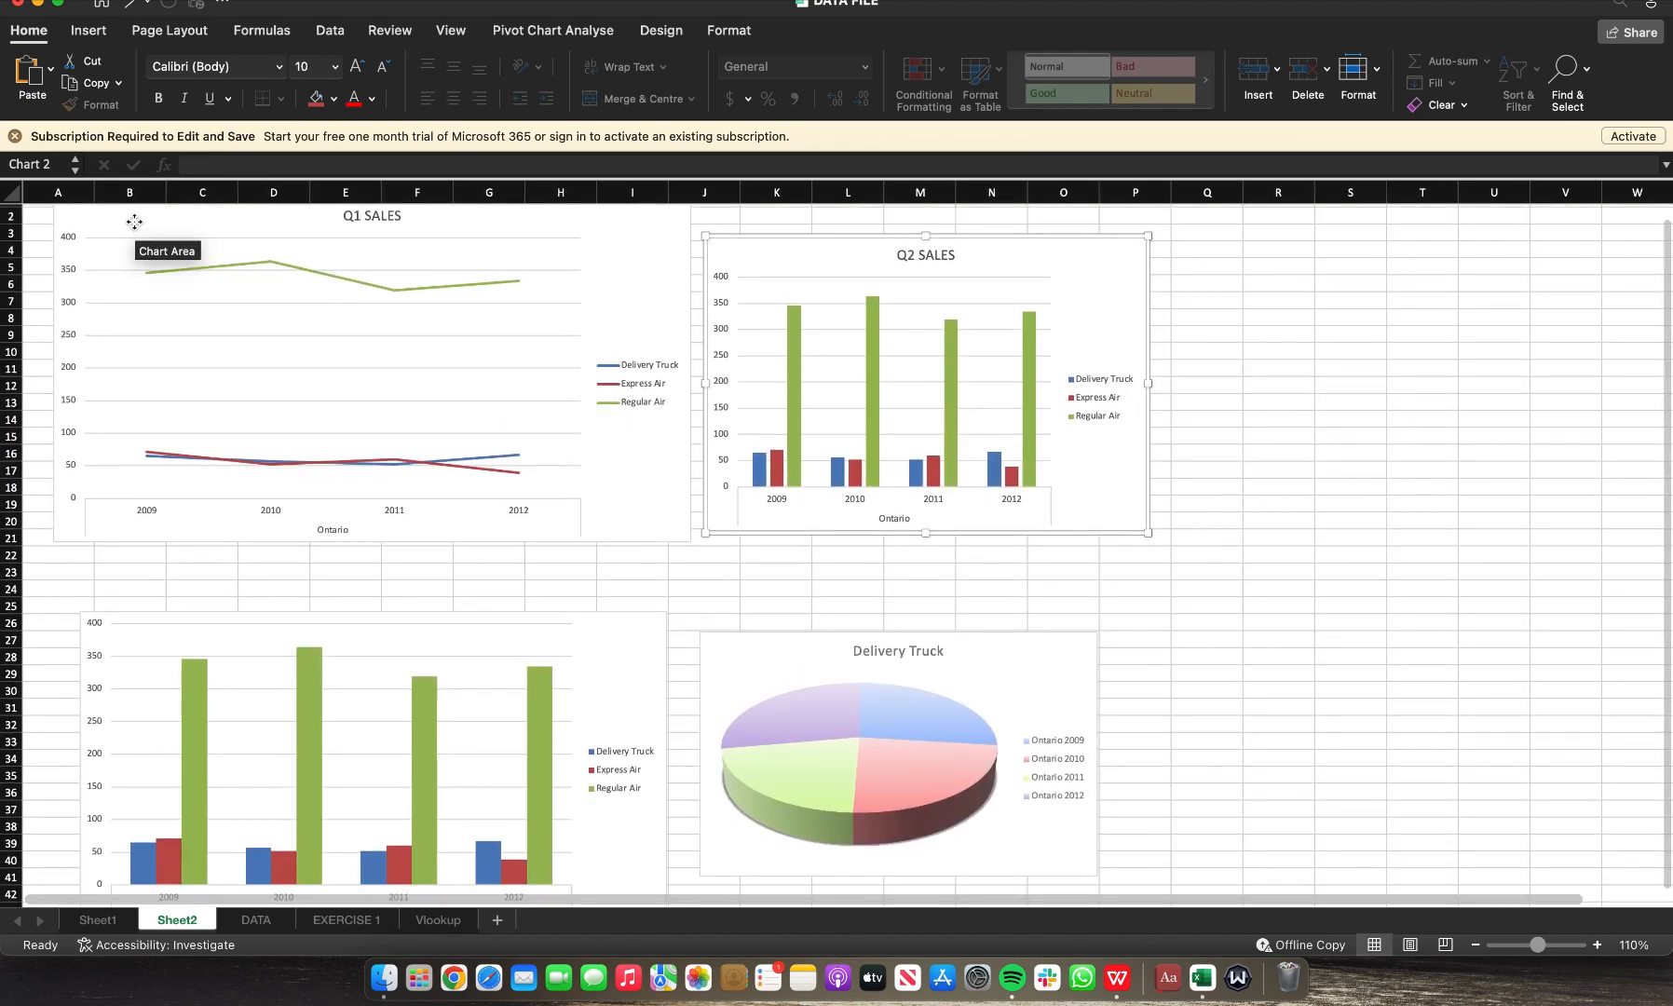
{"action": "scroll", "coordinate": [134, 222], "scroll_direction": "up", "scroll_amount": 1}
{"action": "left_click", "coordinate": [135, 222]}
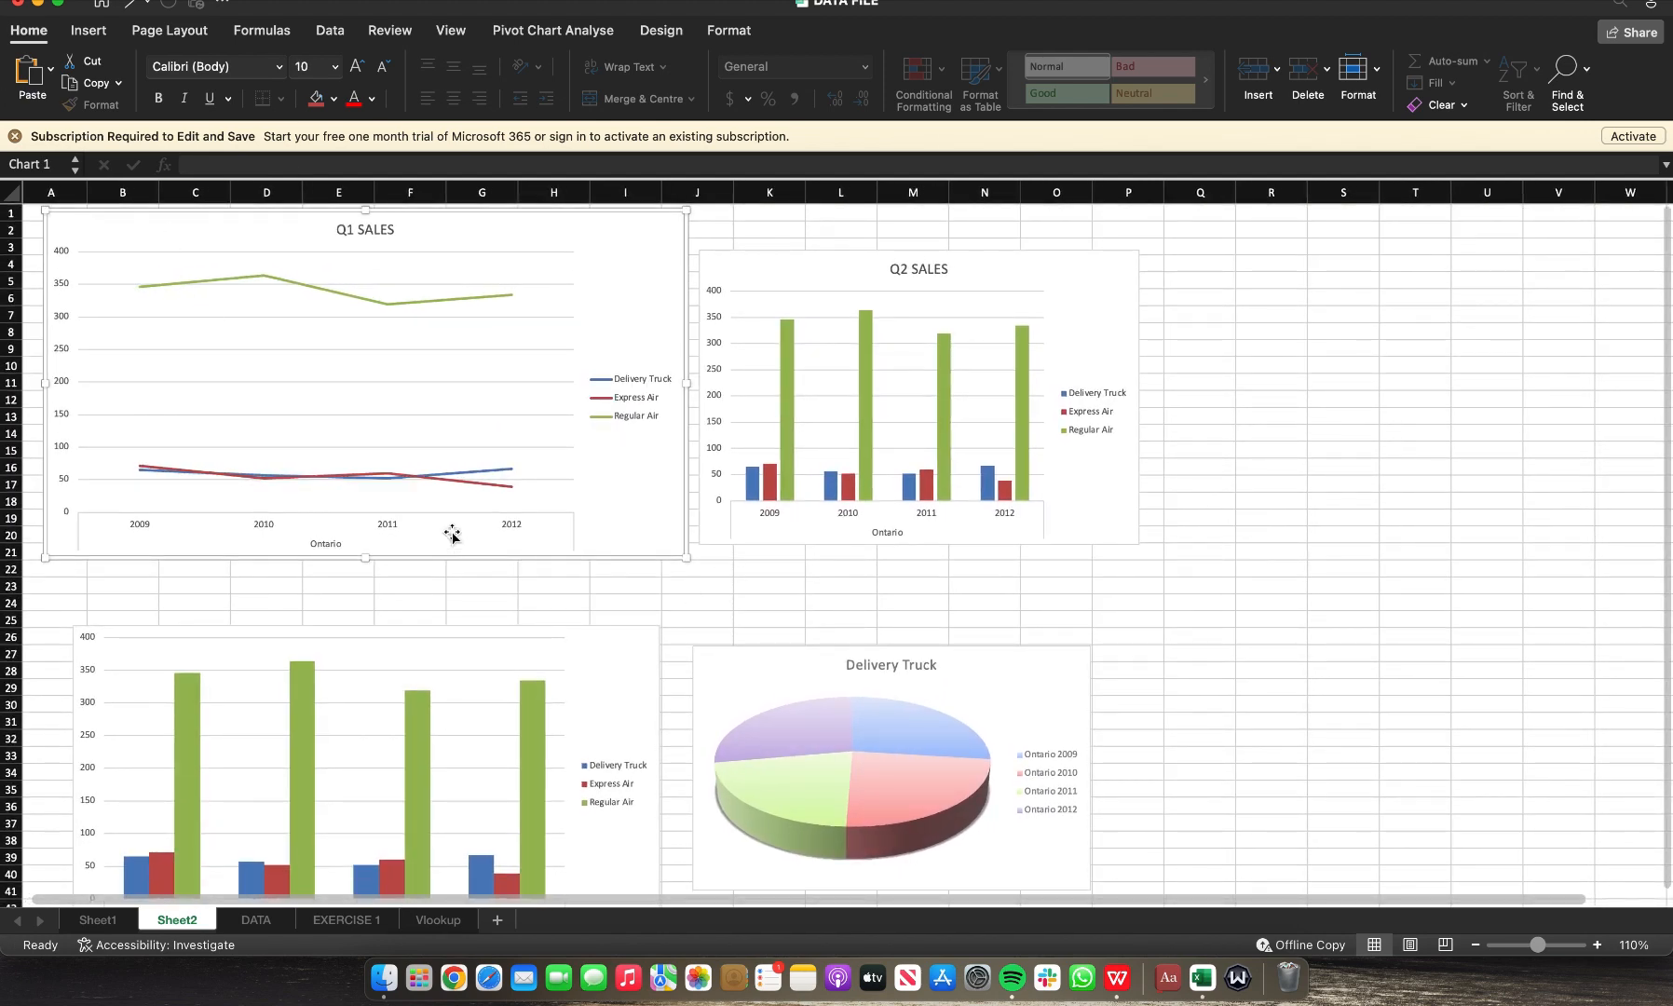
{"action": "left_click_drag", "start_coordinate": [615, 556], "coordinate": [605, 600]}
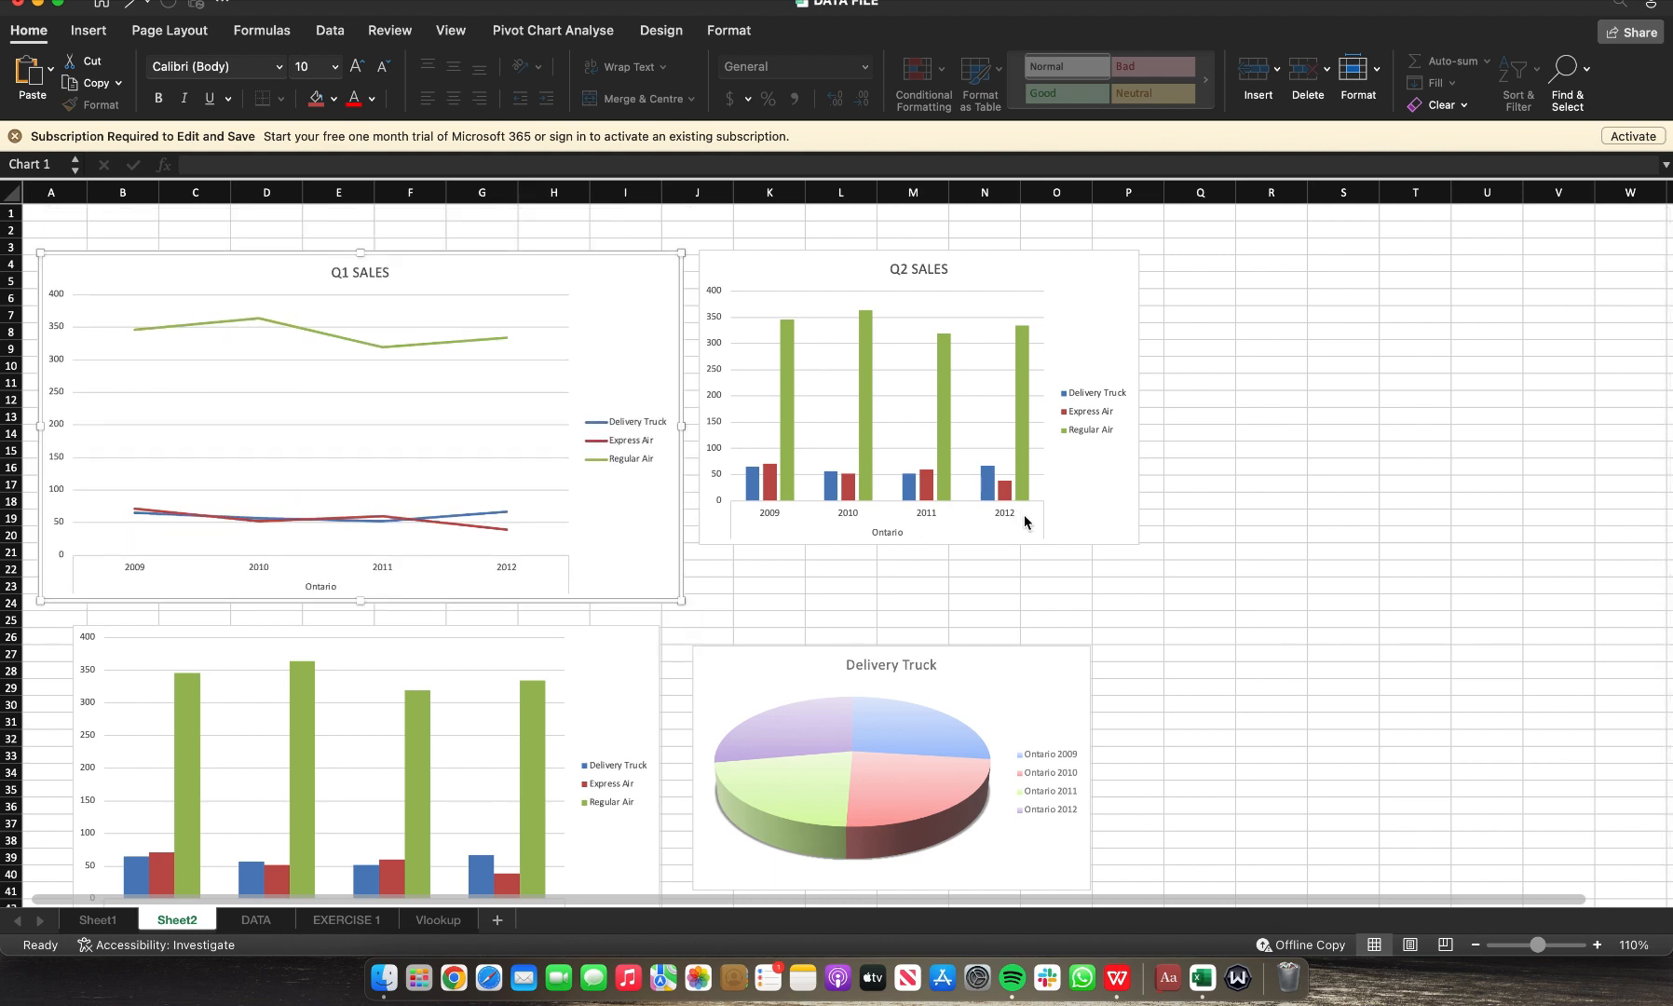
Step: Enlarge the Q2 SALES chart by extending its lower-right corner to line up with the Q1 chart
{"action": "left_click", "coordinate": [1111, 544]}
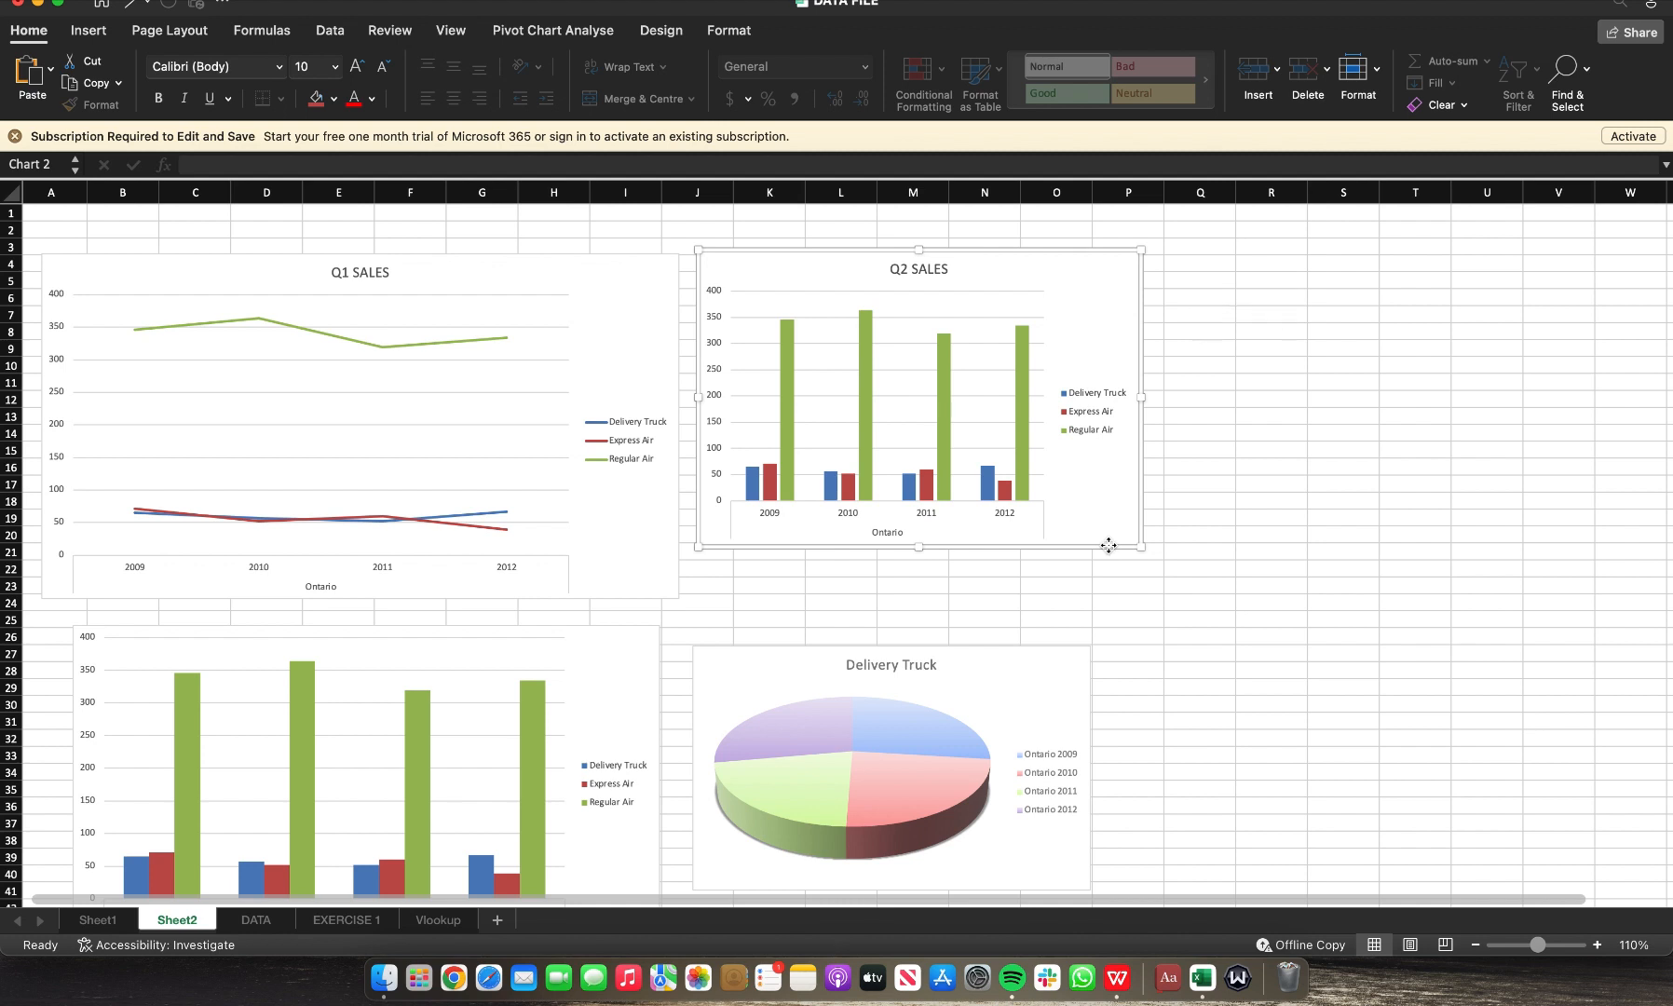
{"action": "left_click_drag", "start_coordinate": [1106, 549], "coordinate": [1234, 603]}
{"action": "scroll", "coordinate": [1413, 558], "scroll_direction": "down", "scroll_amount": 5}
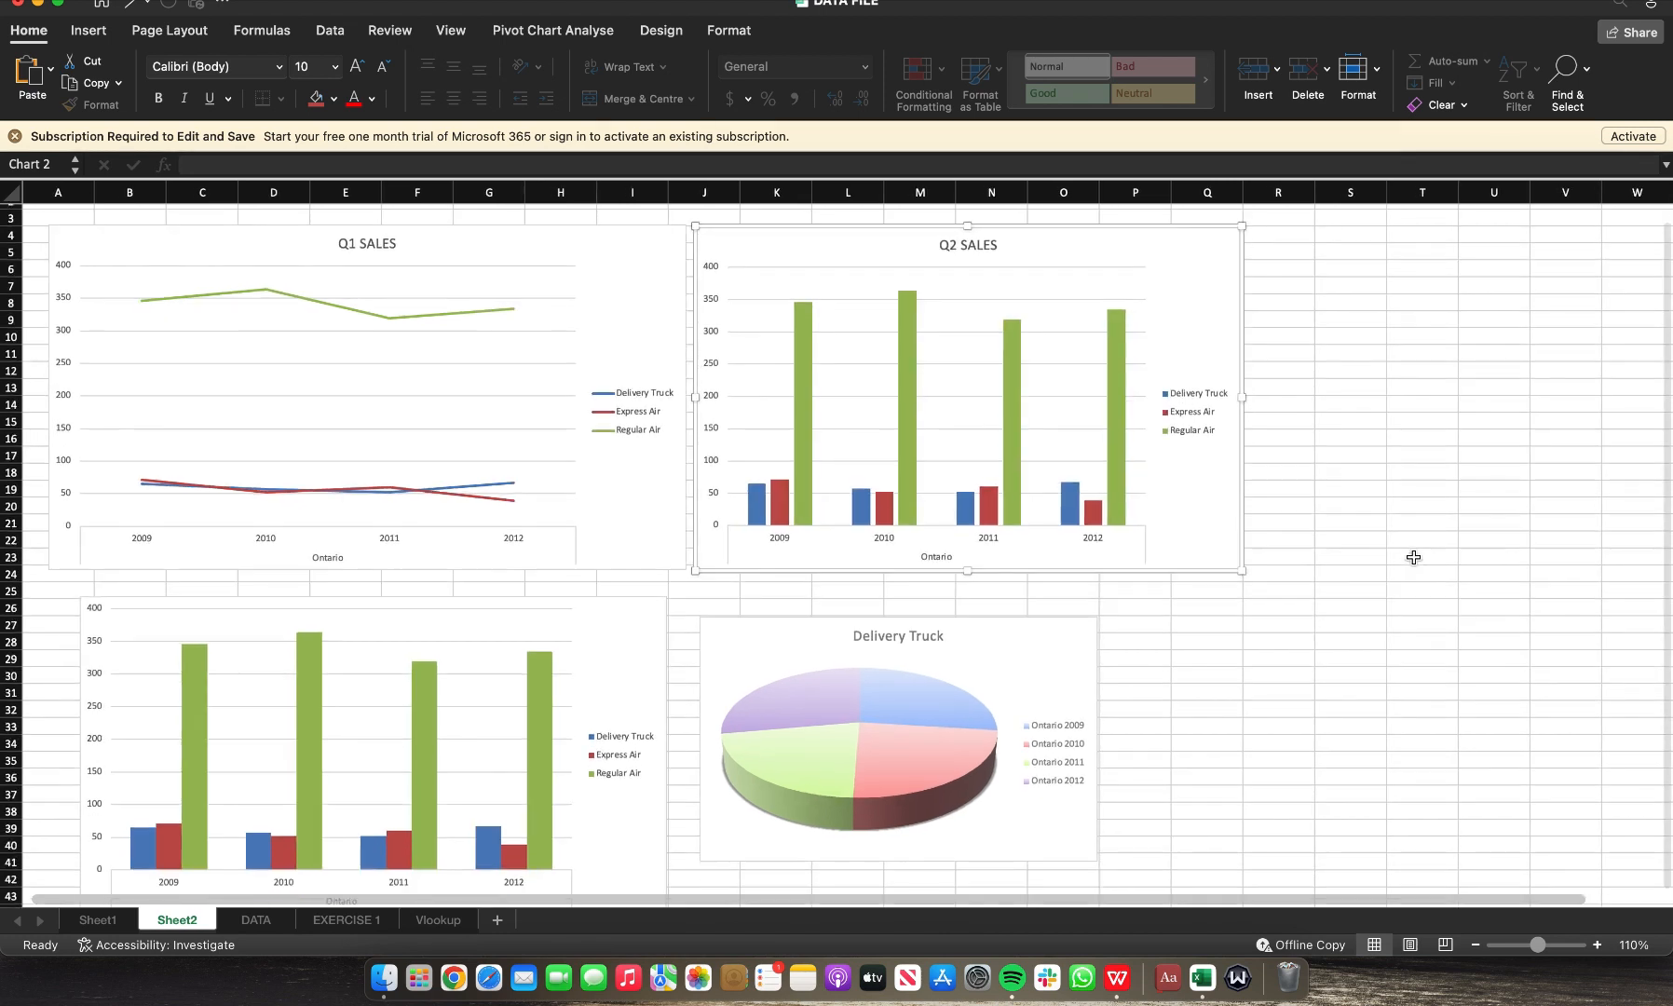
Step: Hide the worksheet gridlines
{"action": "left_click", "coordinate": [448, 37]}
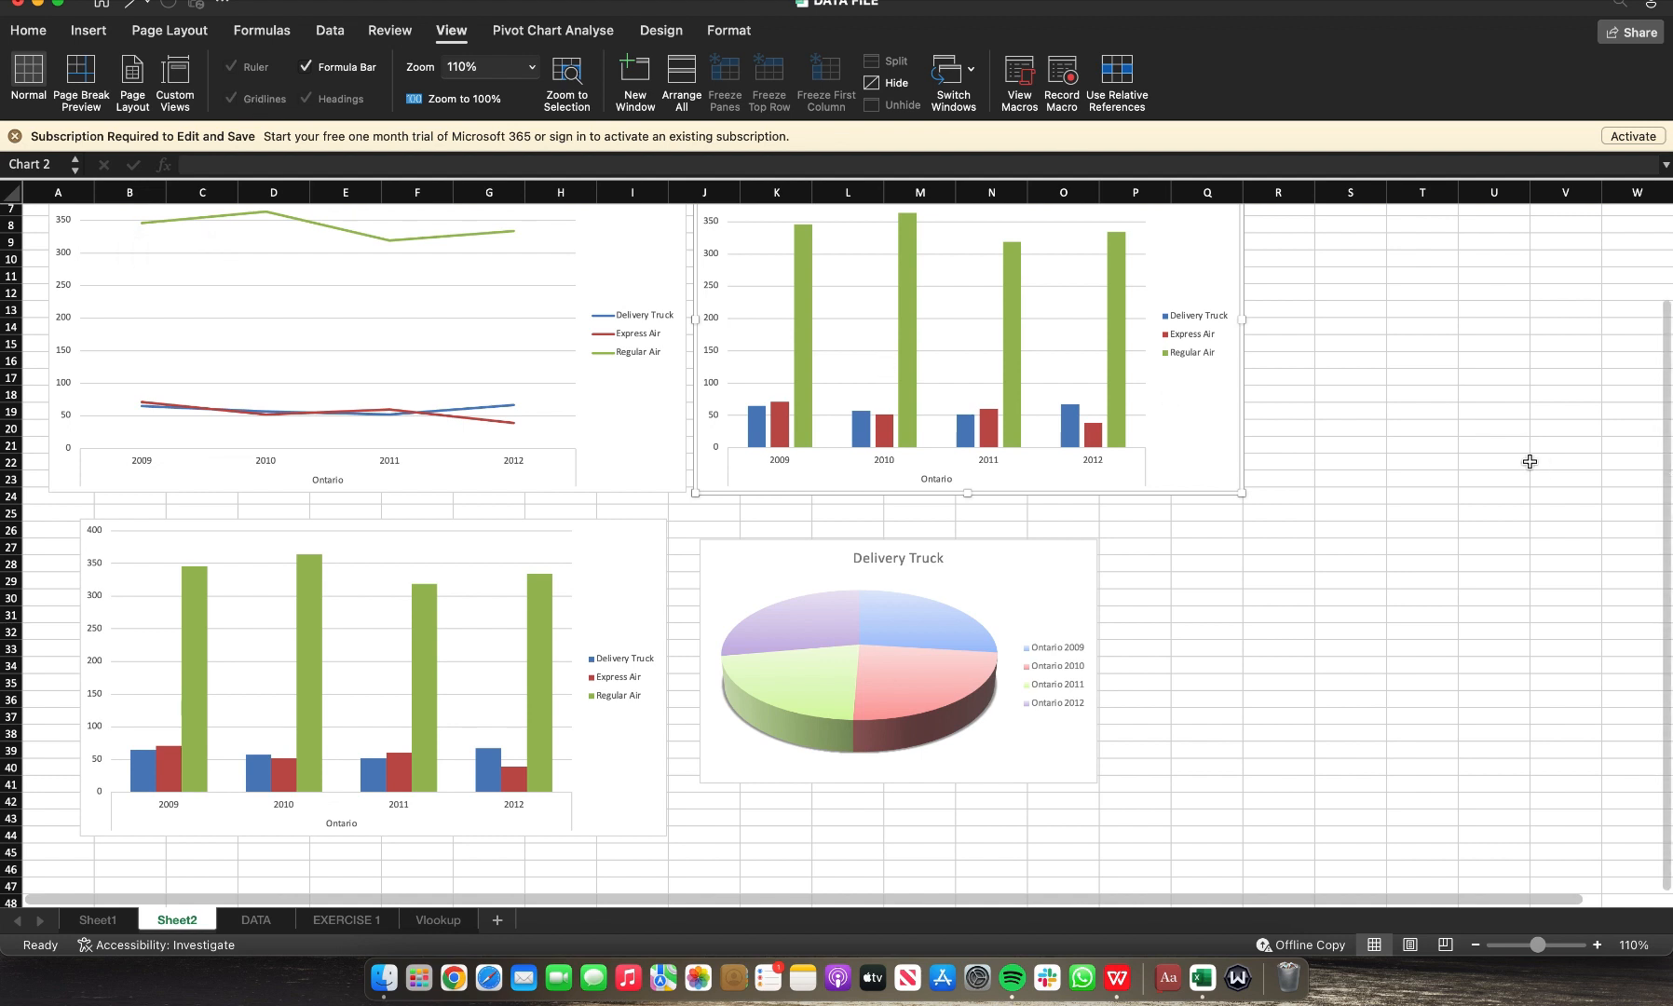
{"action": "left_click", "coordinate": [1488, 452]}
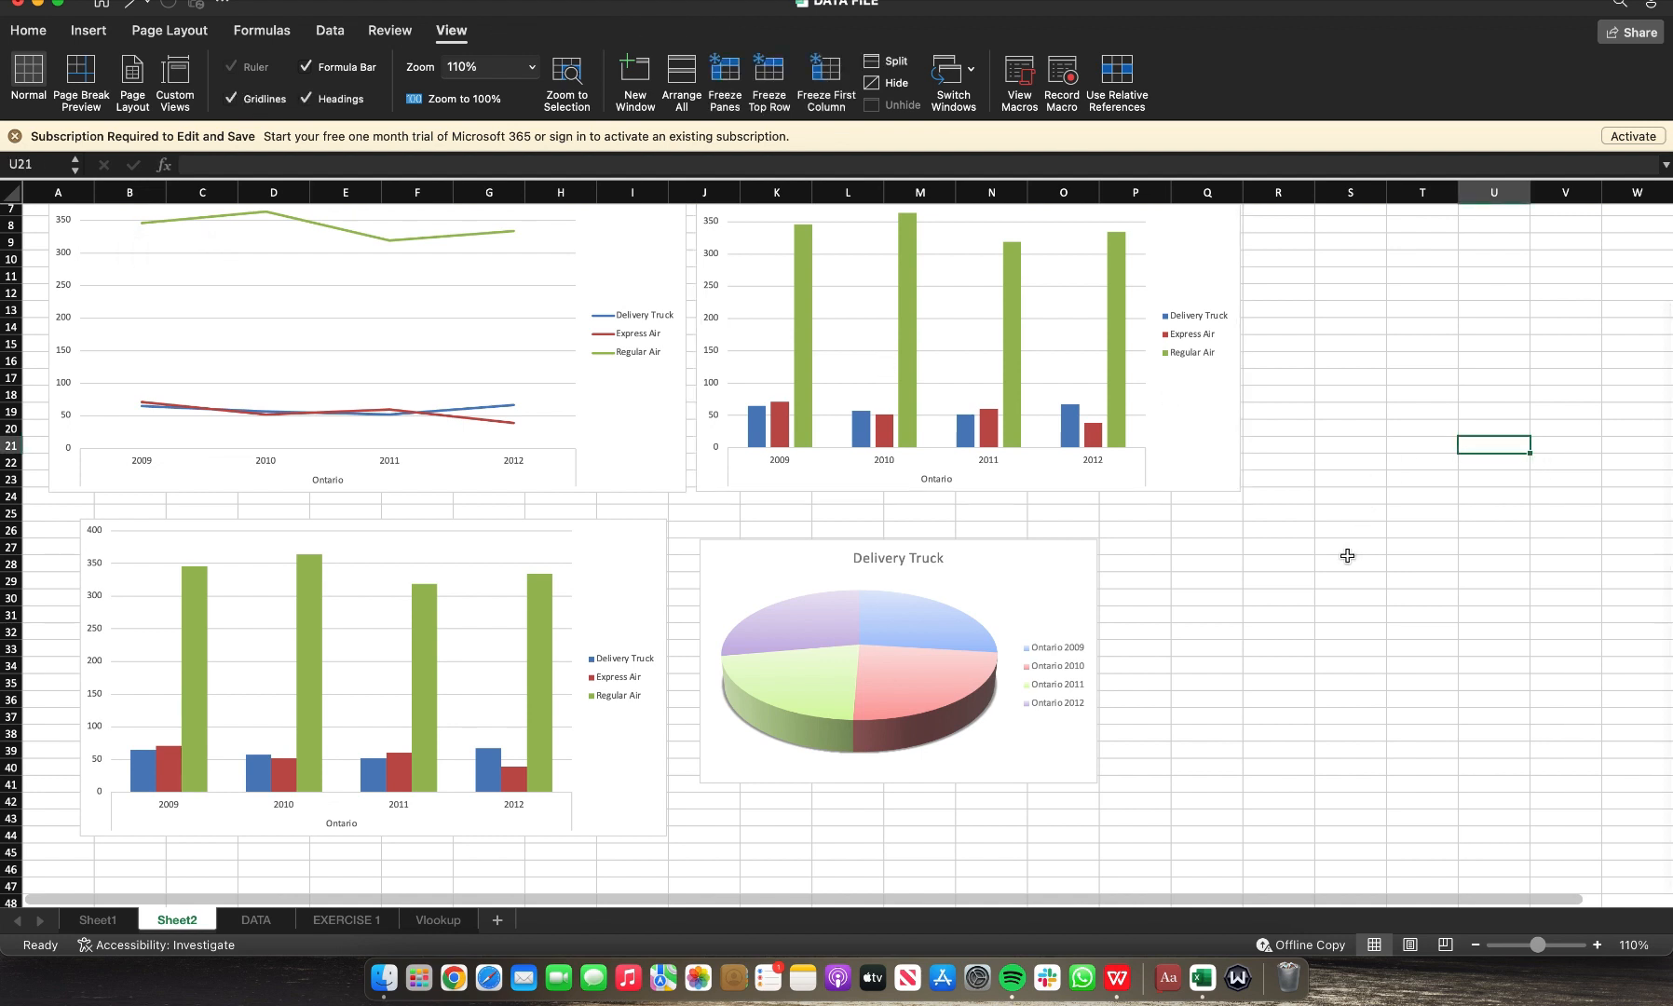
{"action": "left_click", "coordinate": [231, 98]}
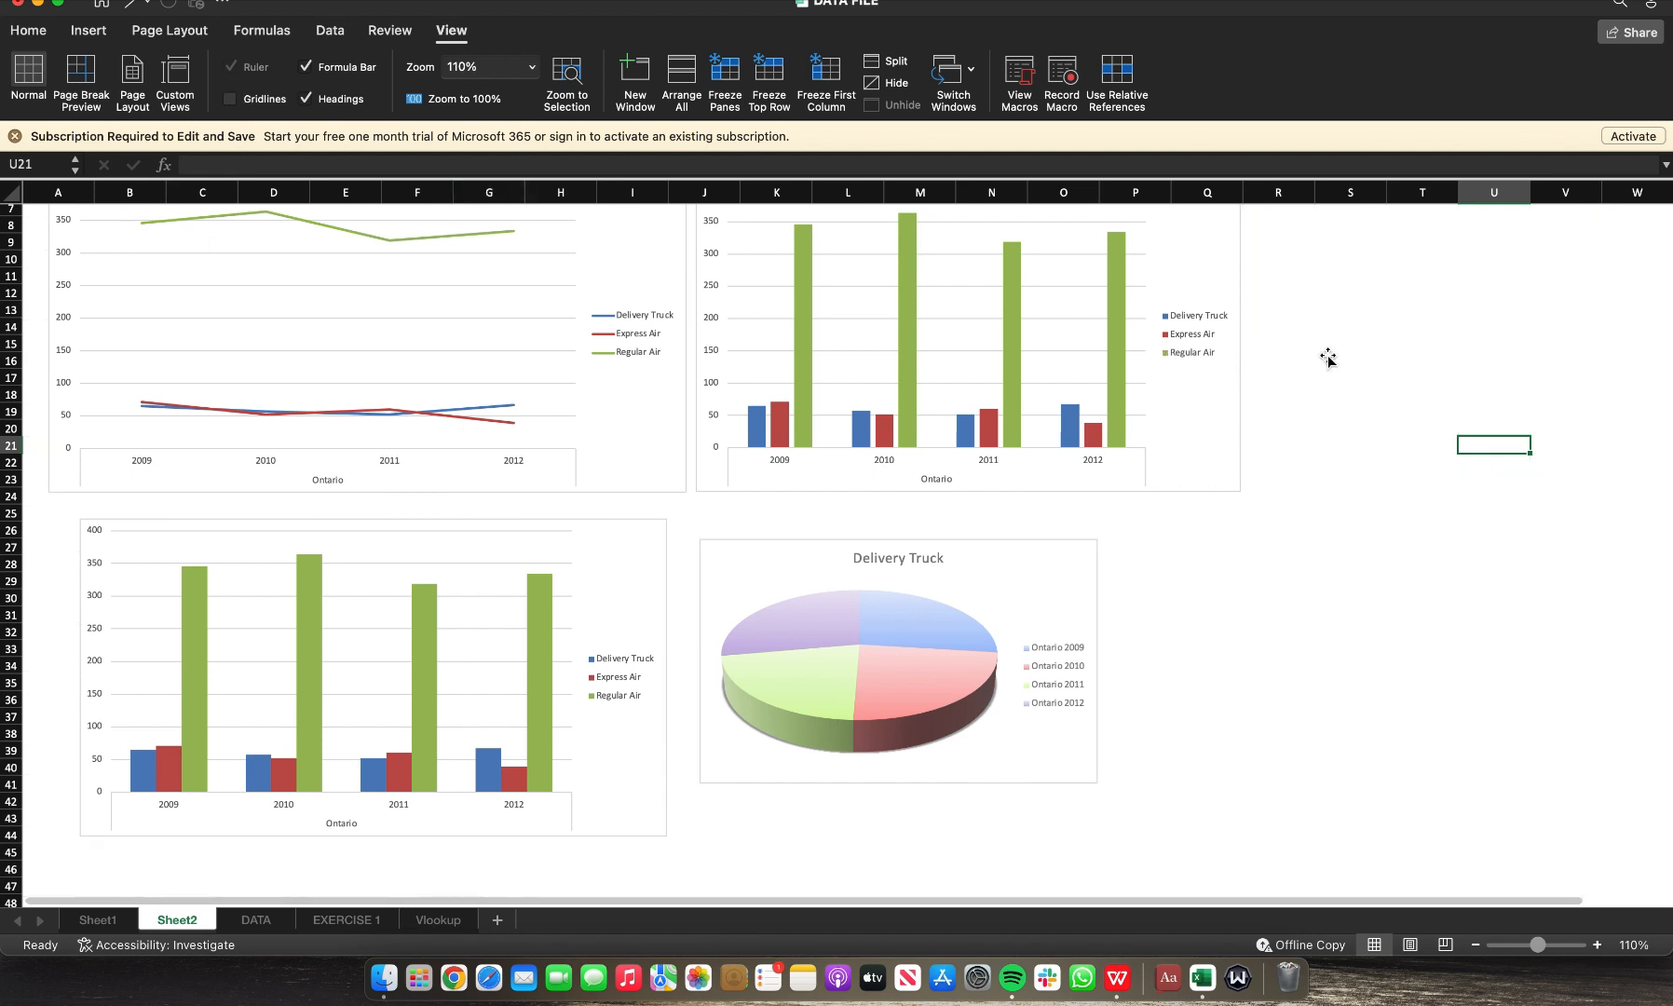
Step: Remove the outlines from the Q2 SALES and Q1 SALES charts
{"action": "scroll", "coordinate": [1328, 361], "scroll_direction": "up", "scroll_amount": 3}
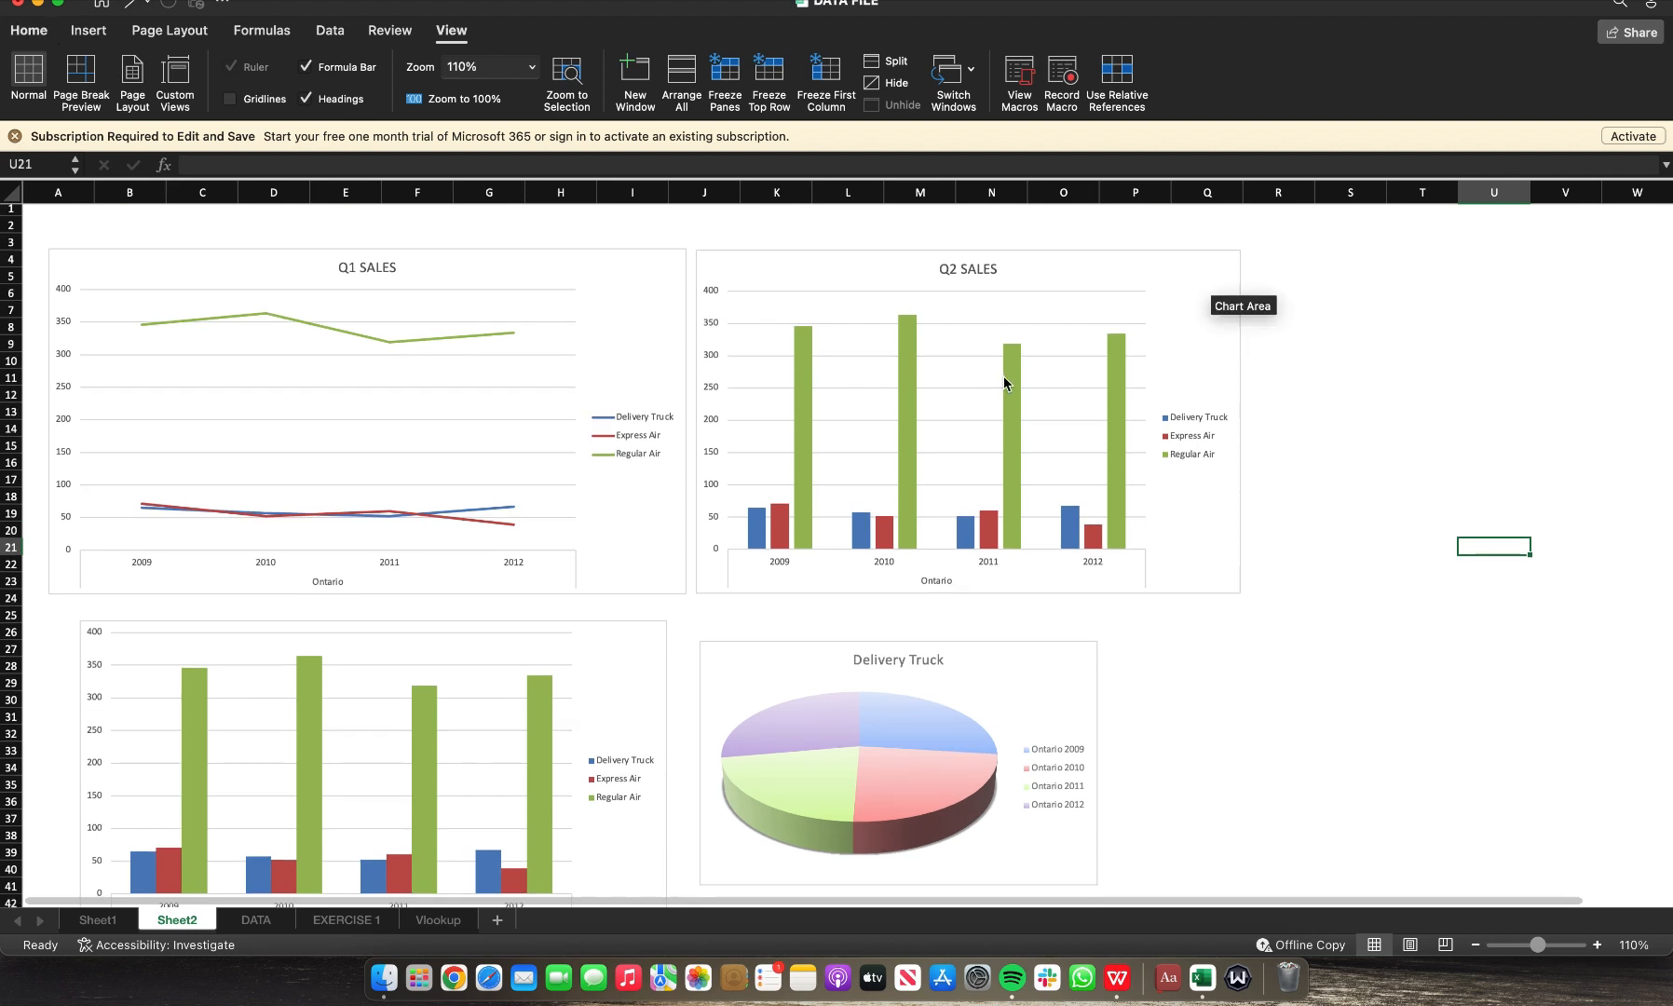
{"action": "left_click", "coordinate": [742, 251]}
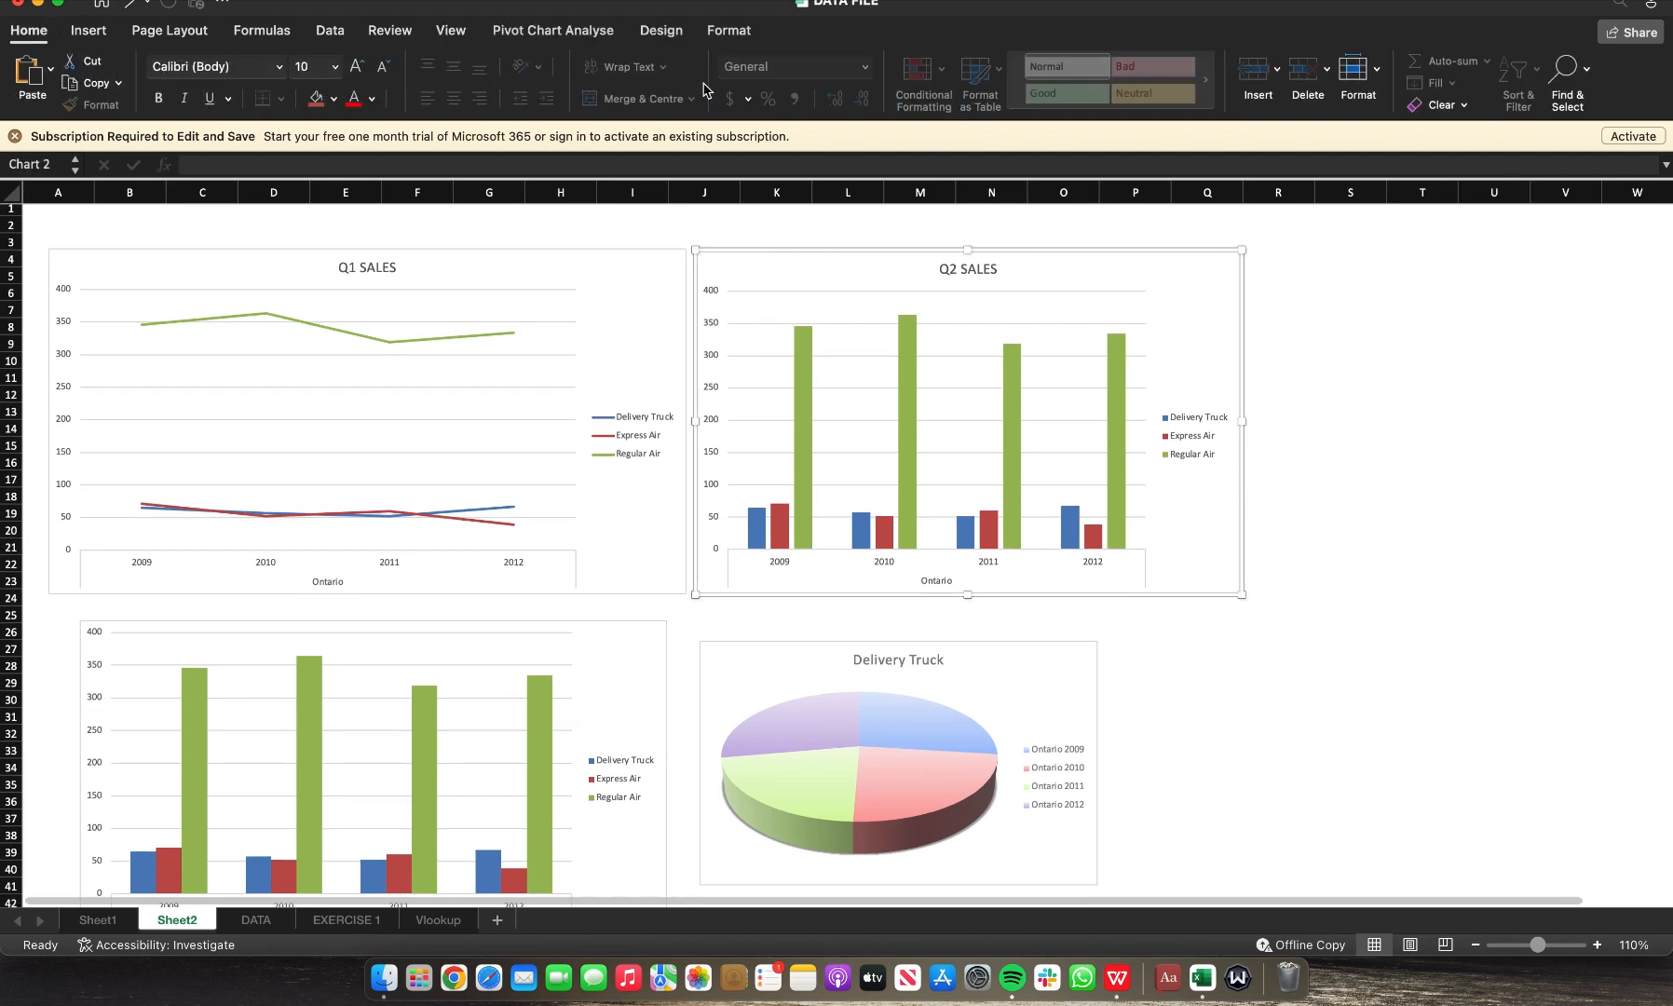
{"action": "left_click", "coordinate": [651, 37]}
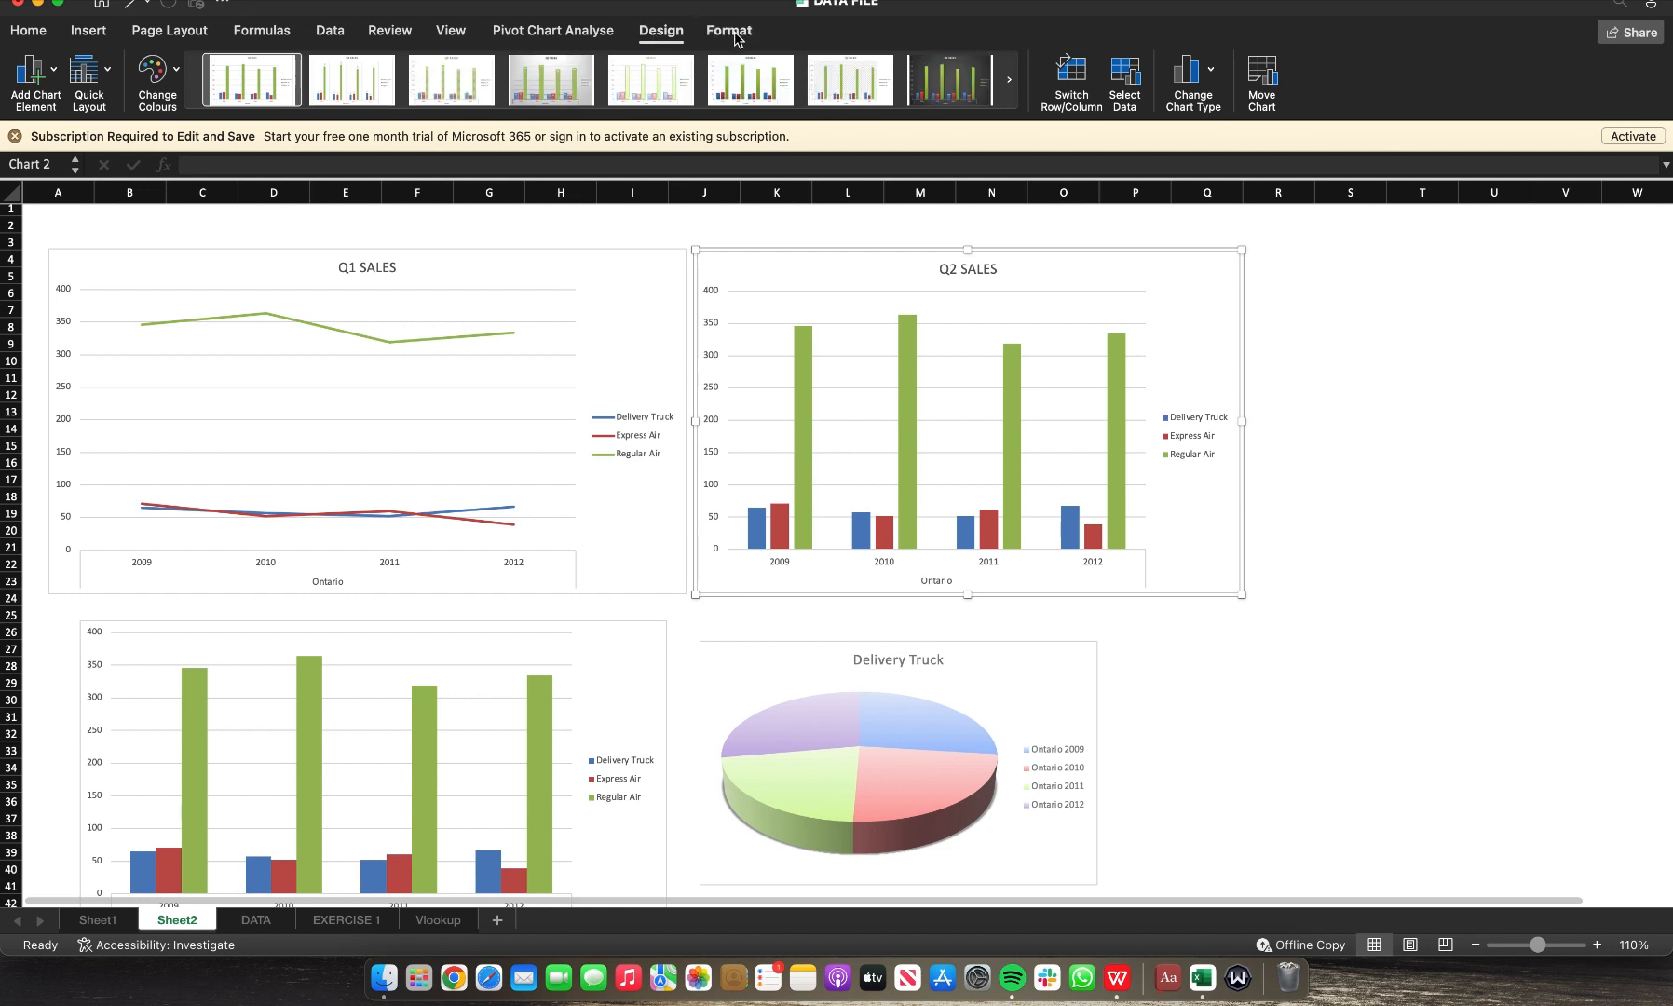
{"action": "left_click", "coordinate": [731, 32]}
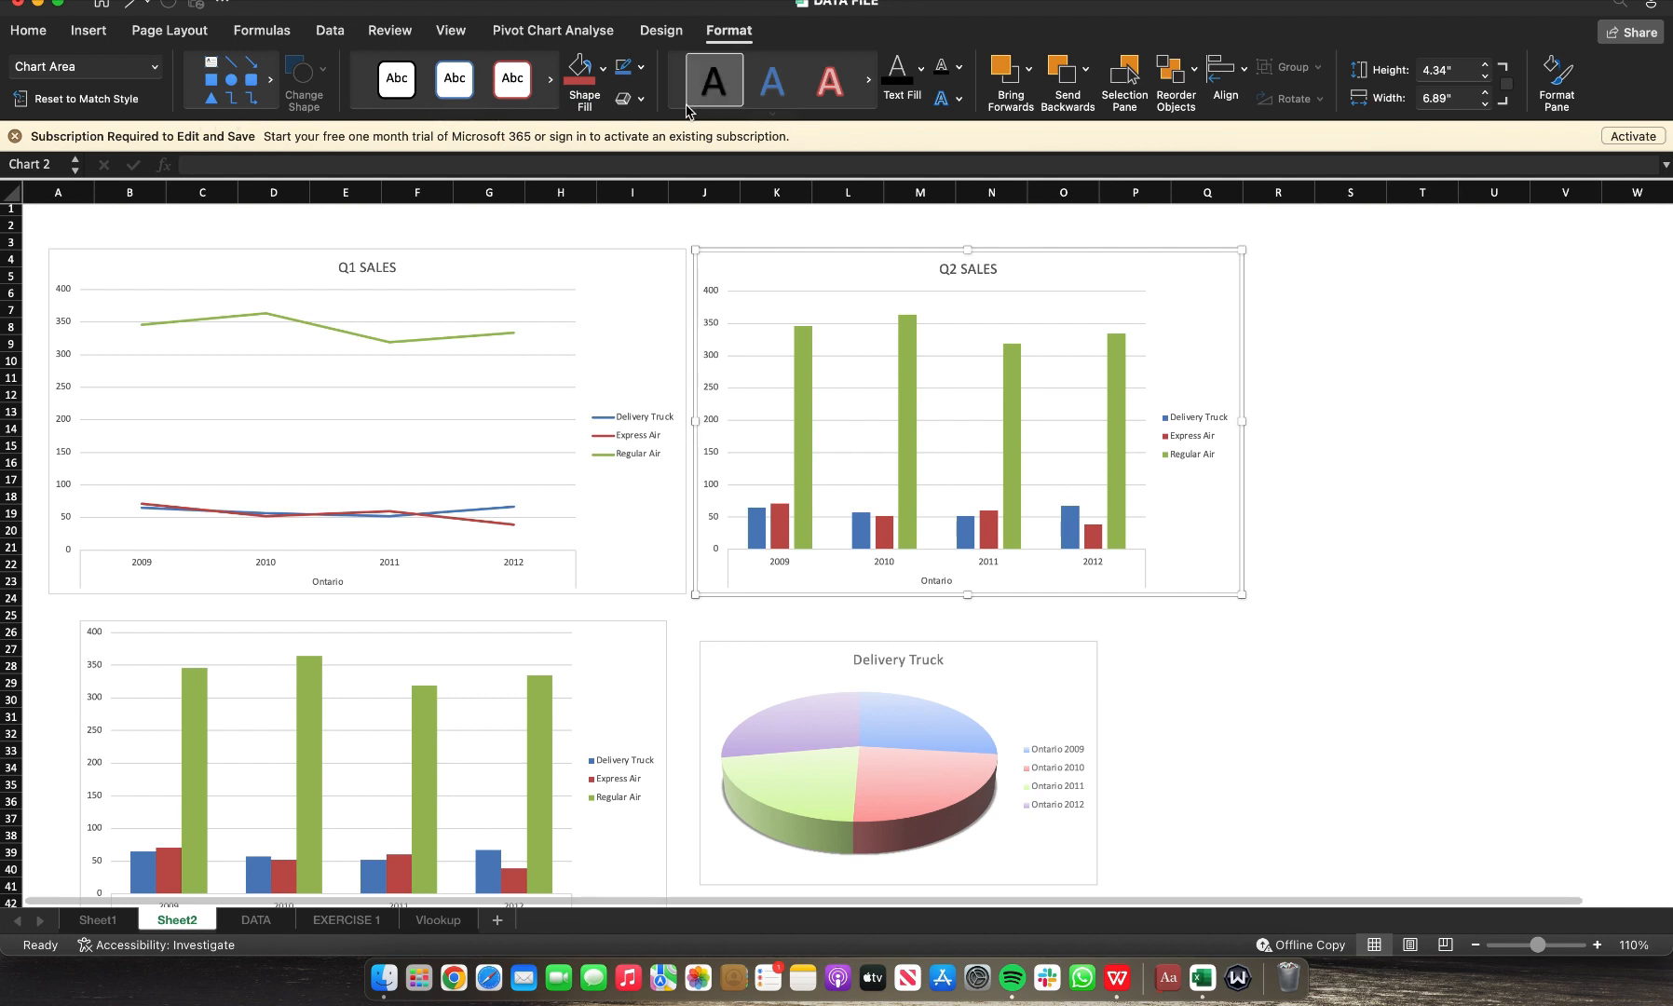
{"action": "left_click", "coordinate": [641, 69]}
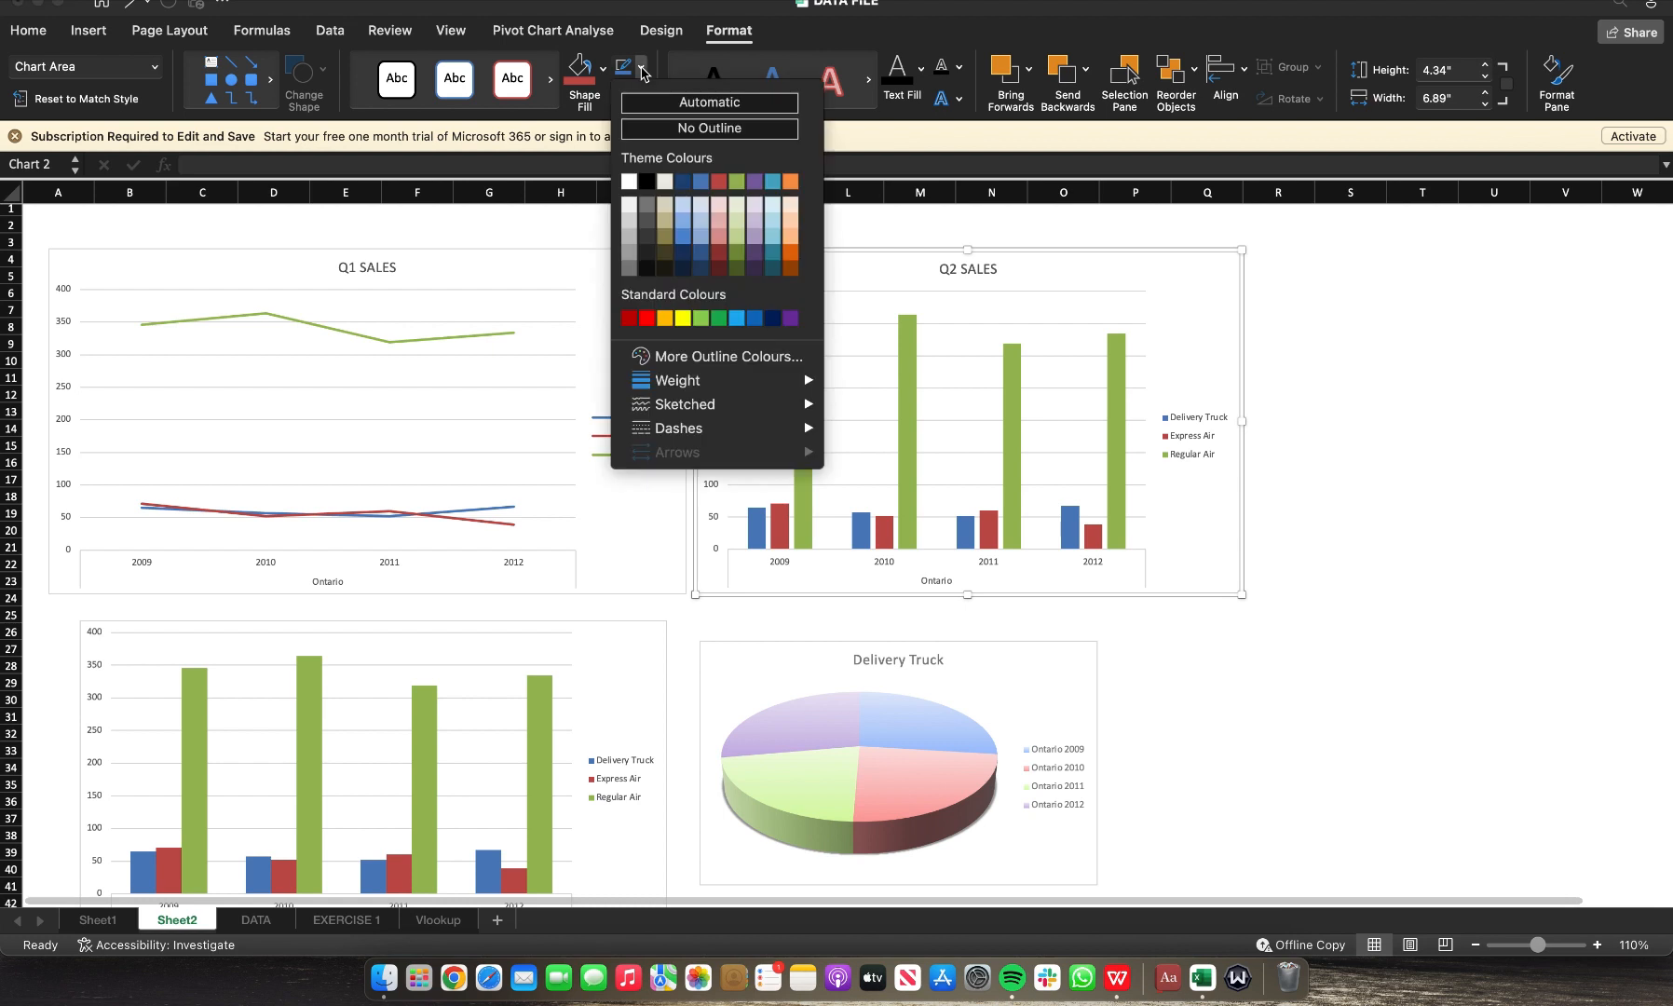
{"action": "left_click", "coordinate": [670, 133]}
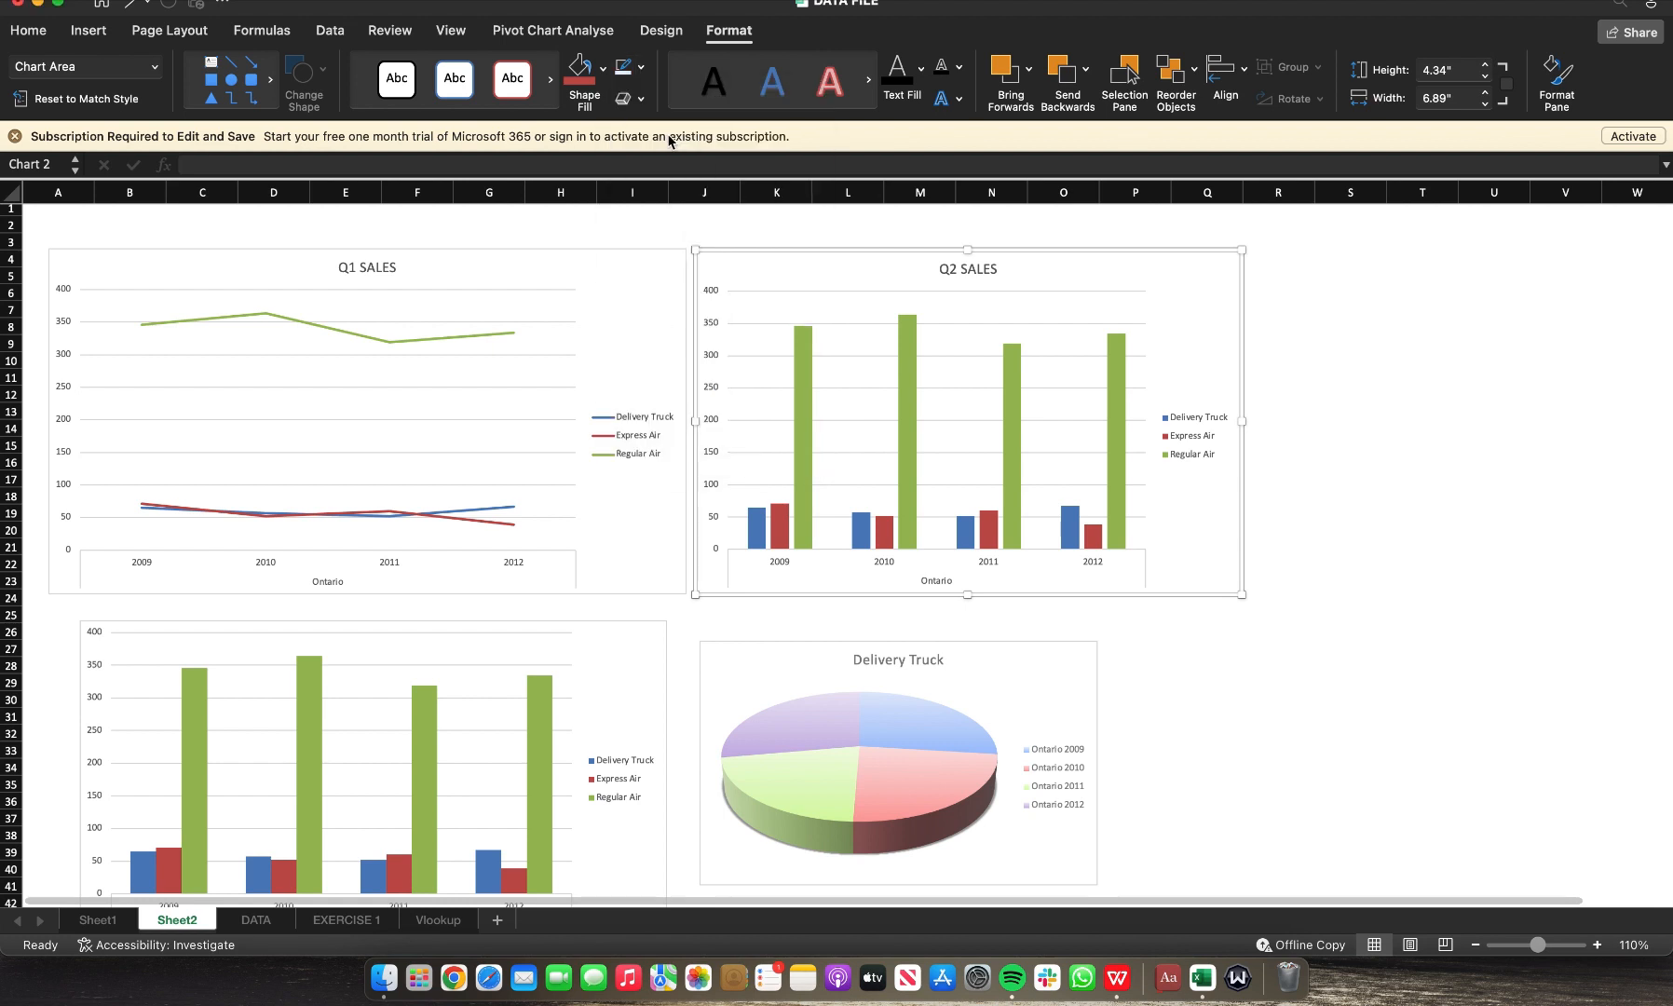
{"action": "left_click", "coordinate": [660, 253]}
{"action": "left_click", "coordinate": [640, 69]}
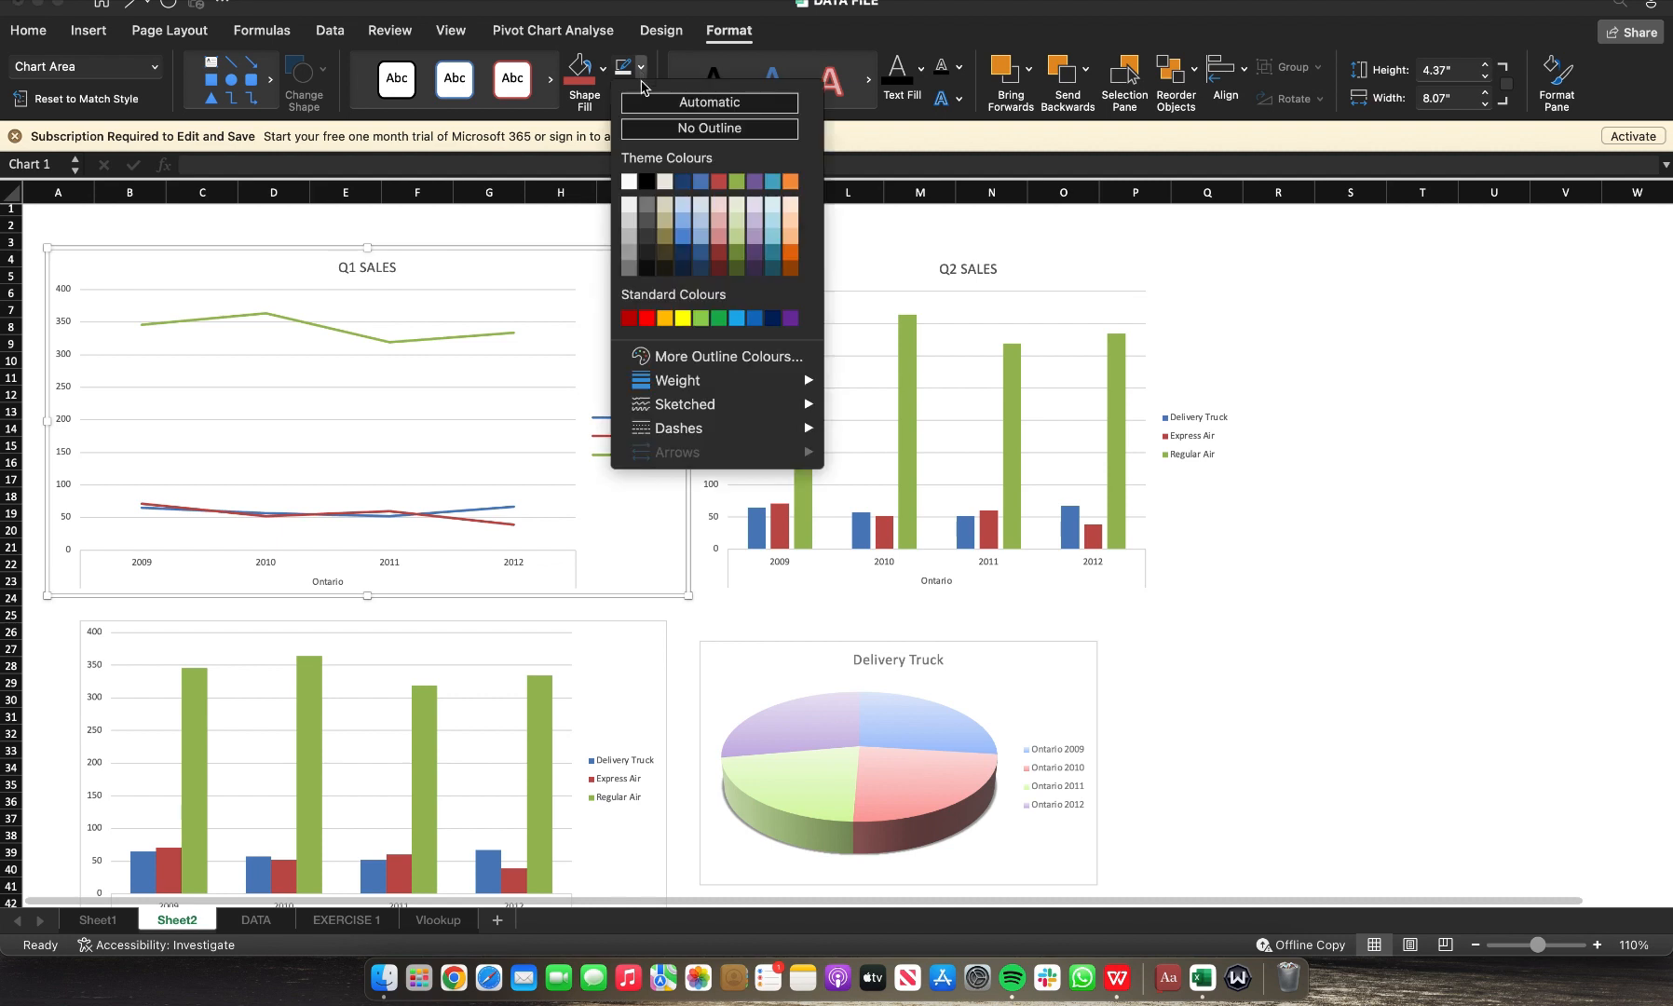
{"action": "left_click", "coordinate": [710, 129]}
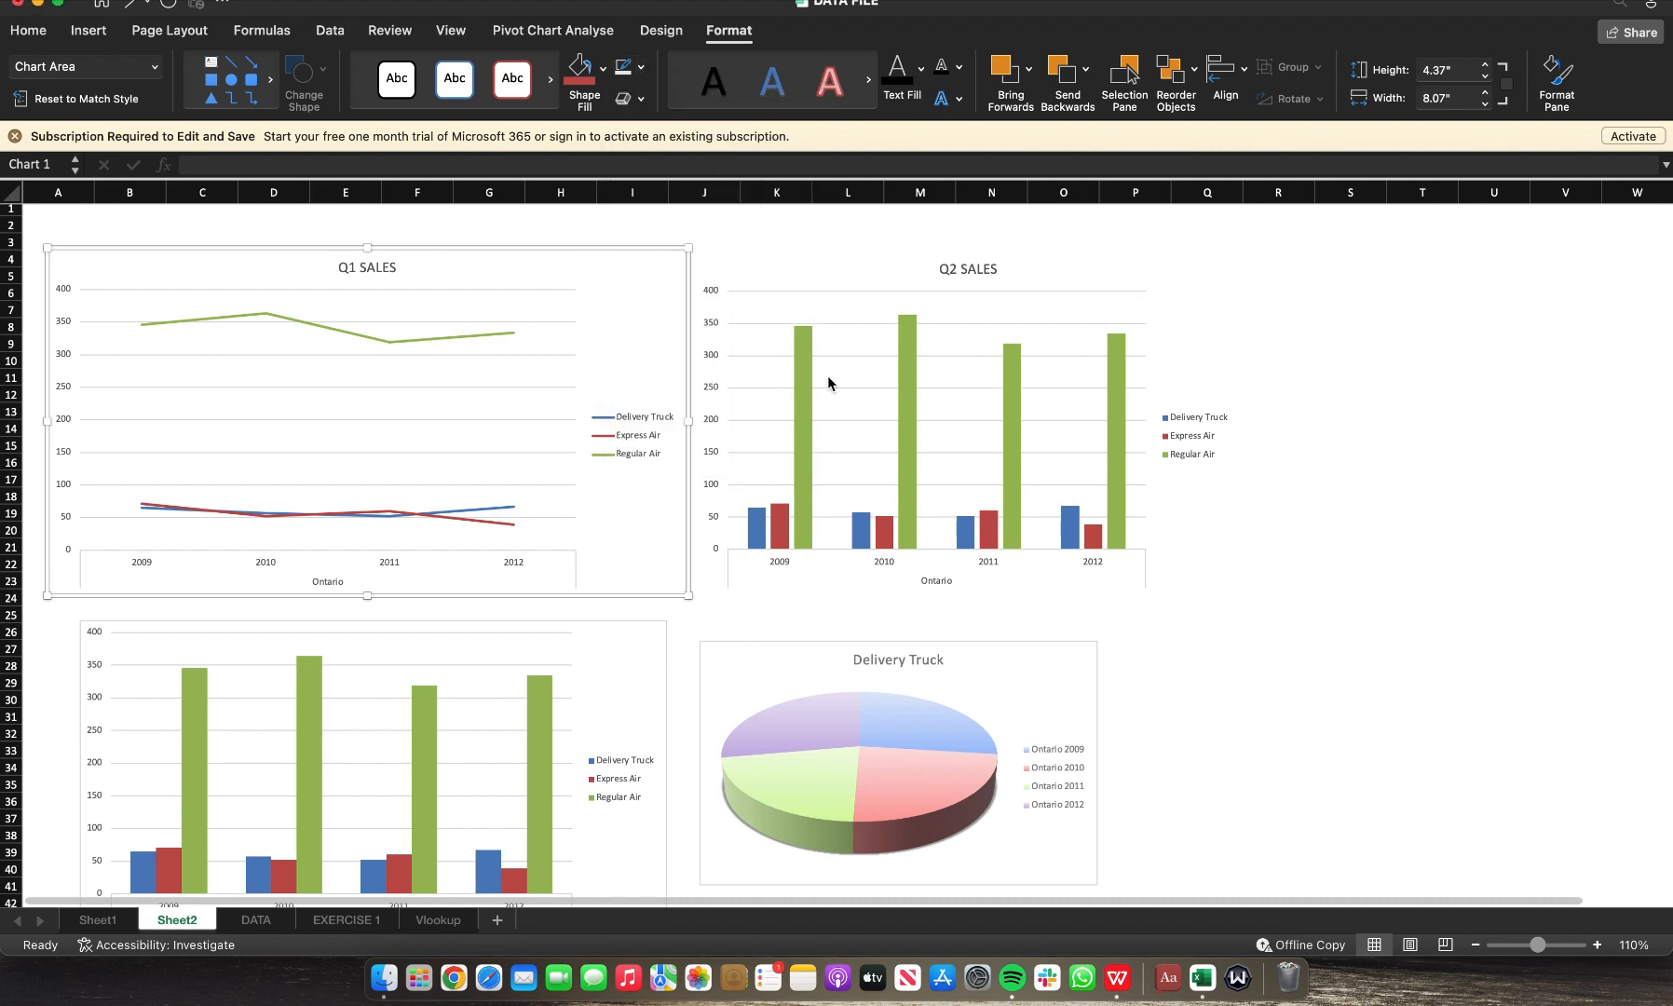
Step: Remove the outlines from the pie chart and the lower column chart
{"action": "left_click", "coordinate": [1071, 647]}
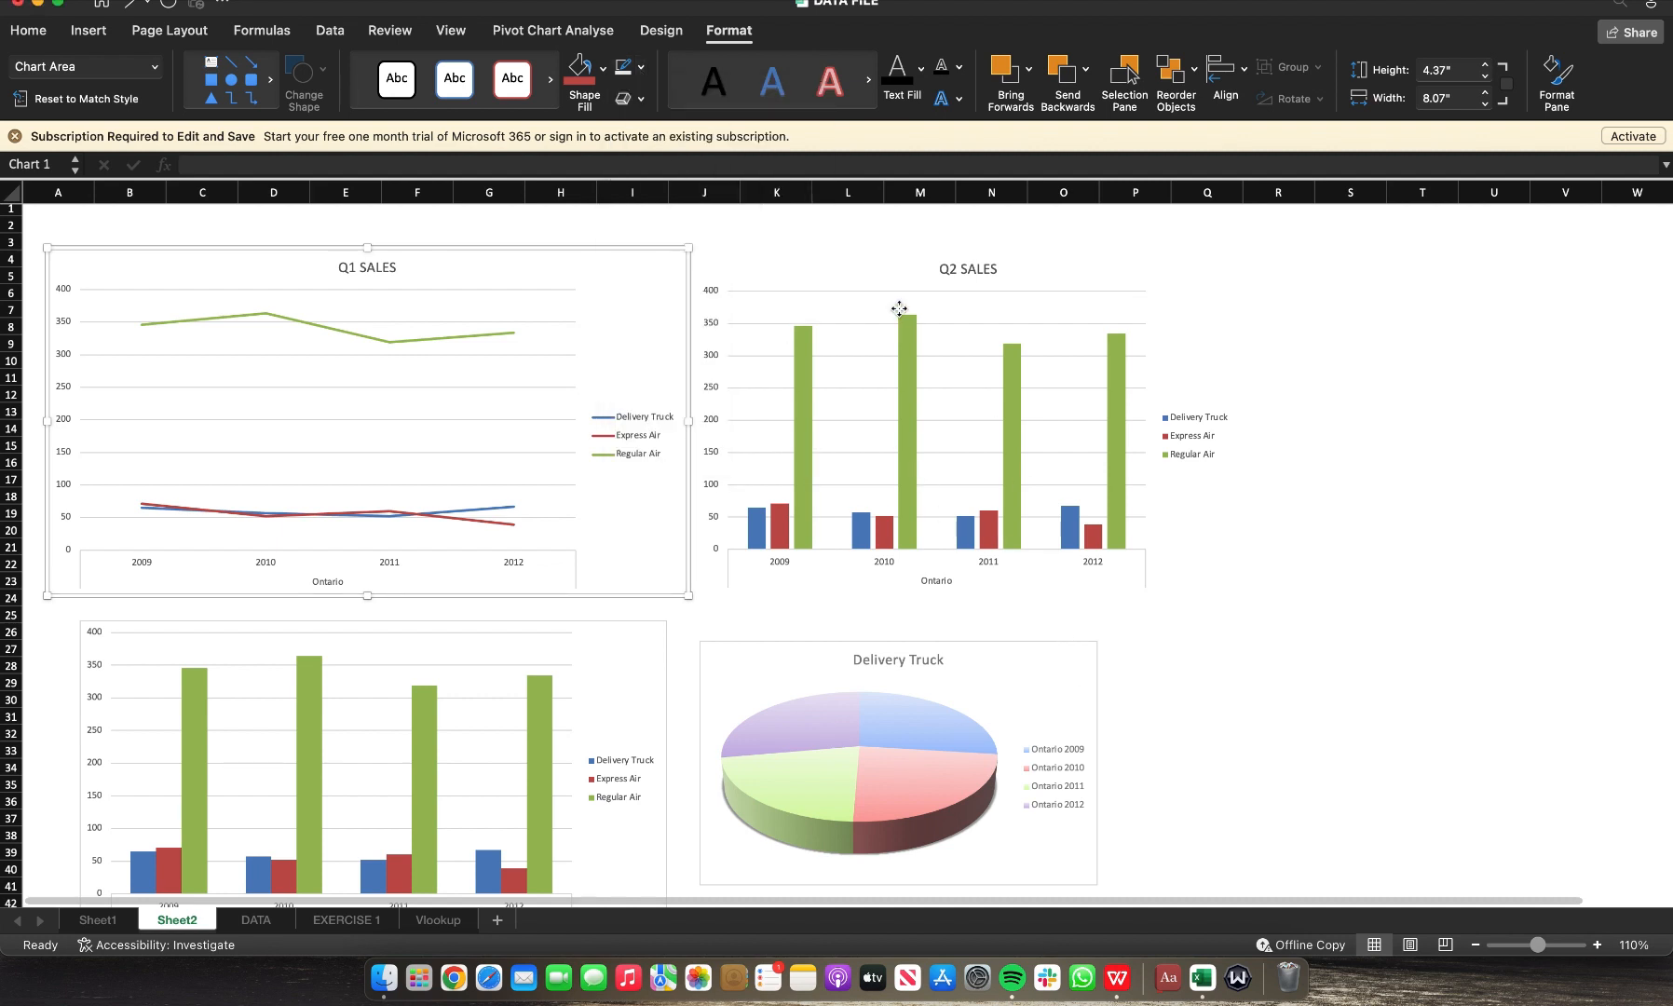
{"action": "left_click", "coordinate": [641, 70]}
{"action": "left_click", "coordinate": [676, 129]}
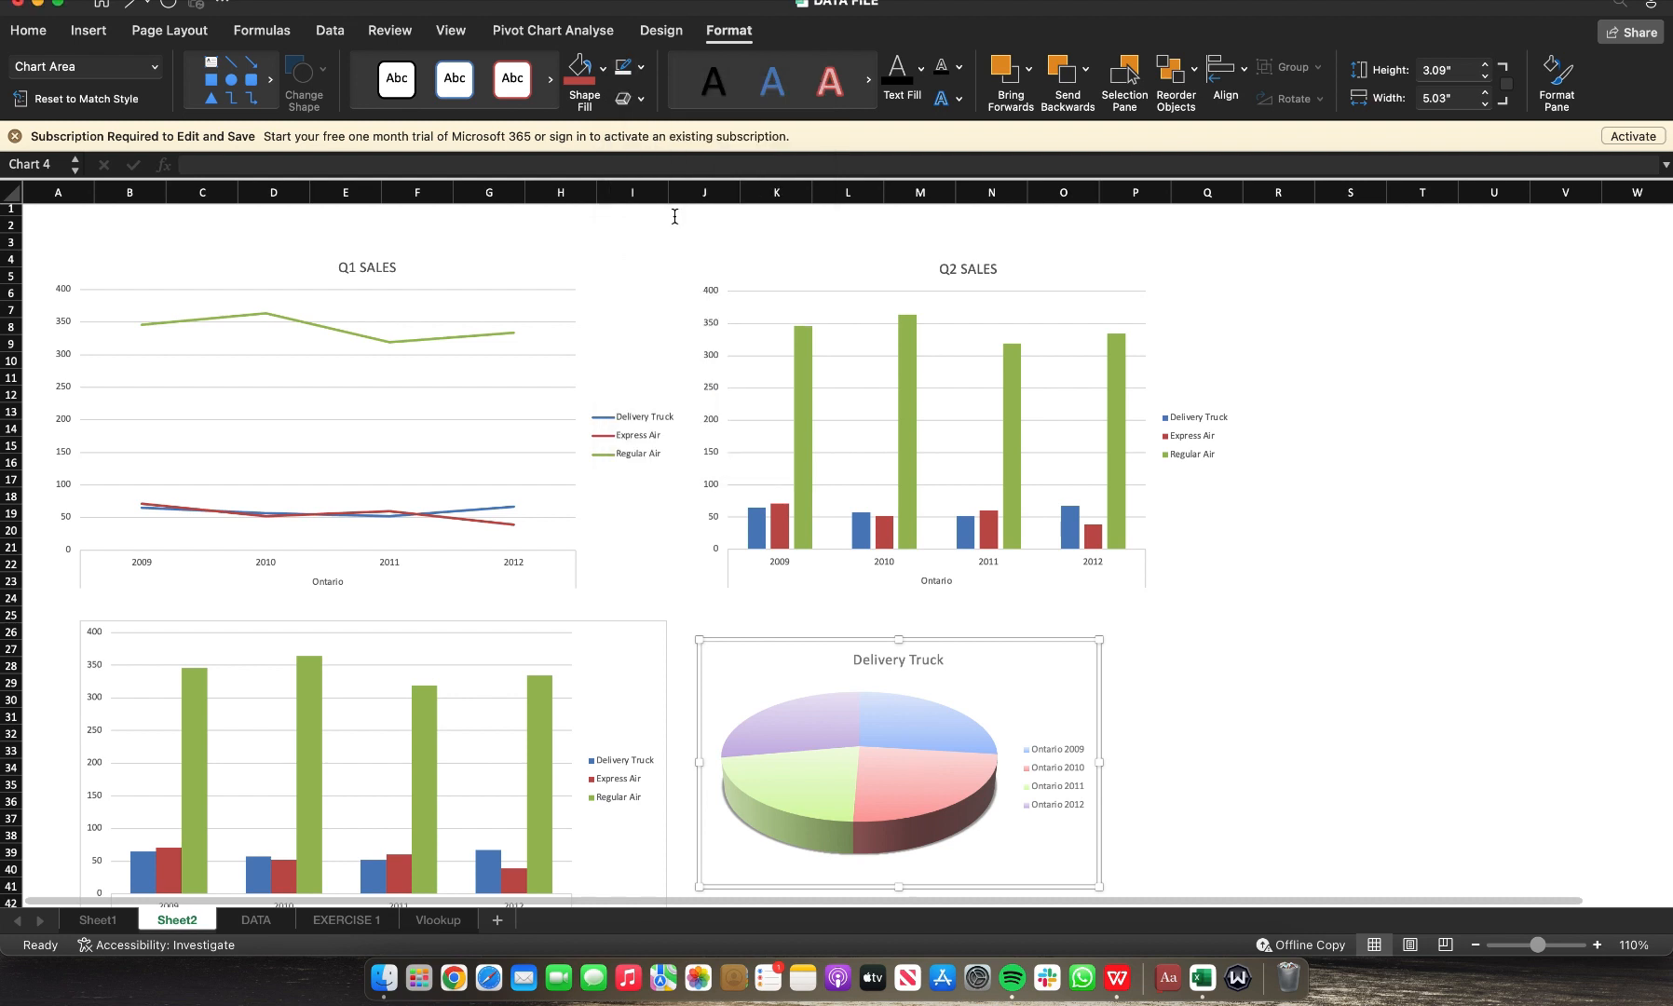
{"action": "left_click", "coordinate": [657, 628]}
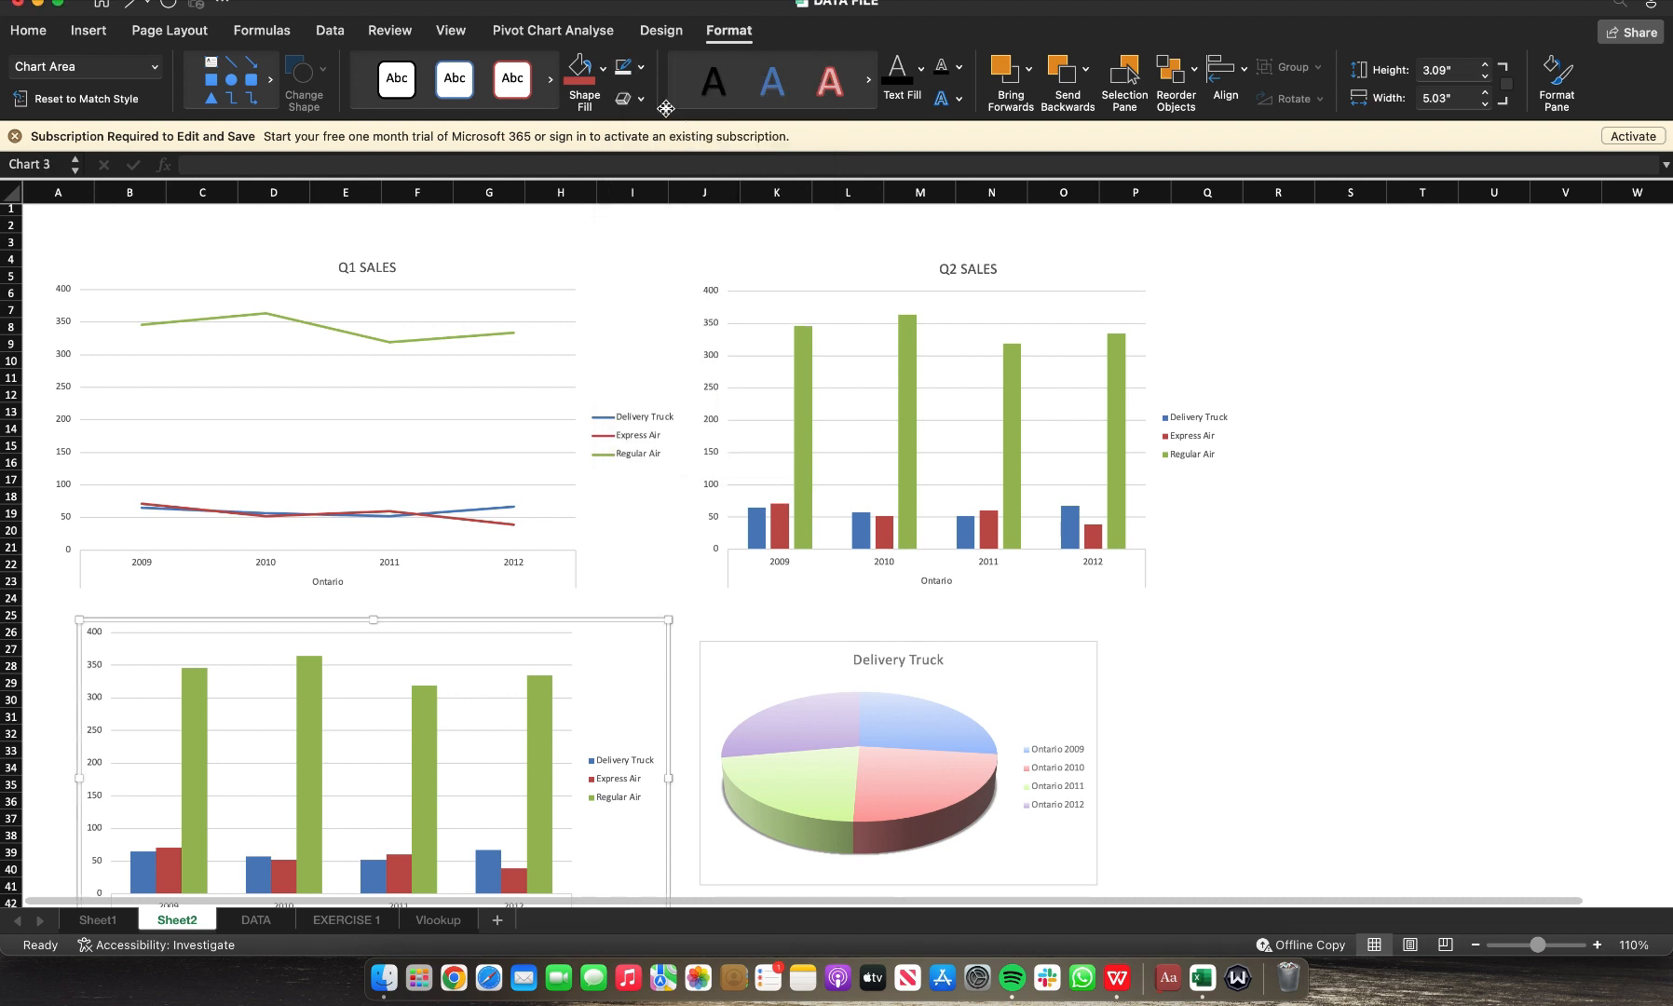
{"action": "left_click", "coordinate": [642, 68]}
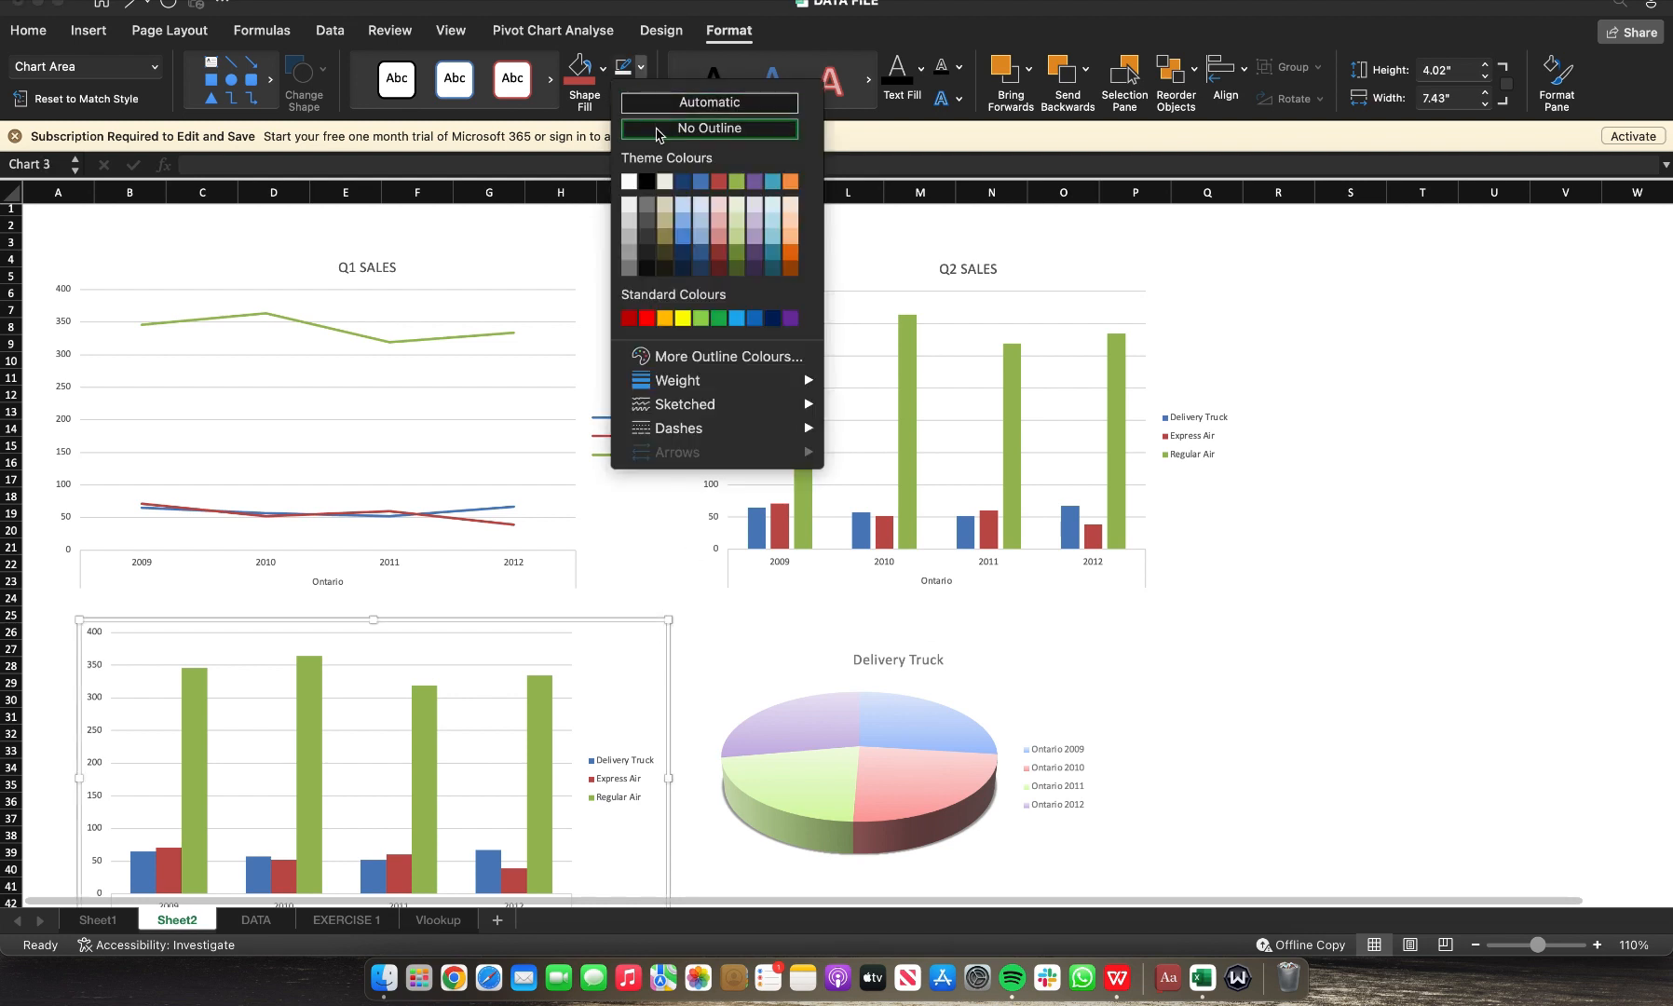
{"action": "left_click", "coordinate": [657, 131]}
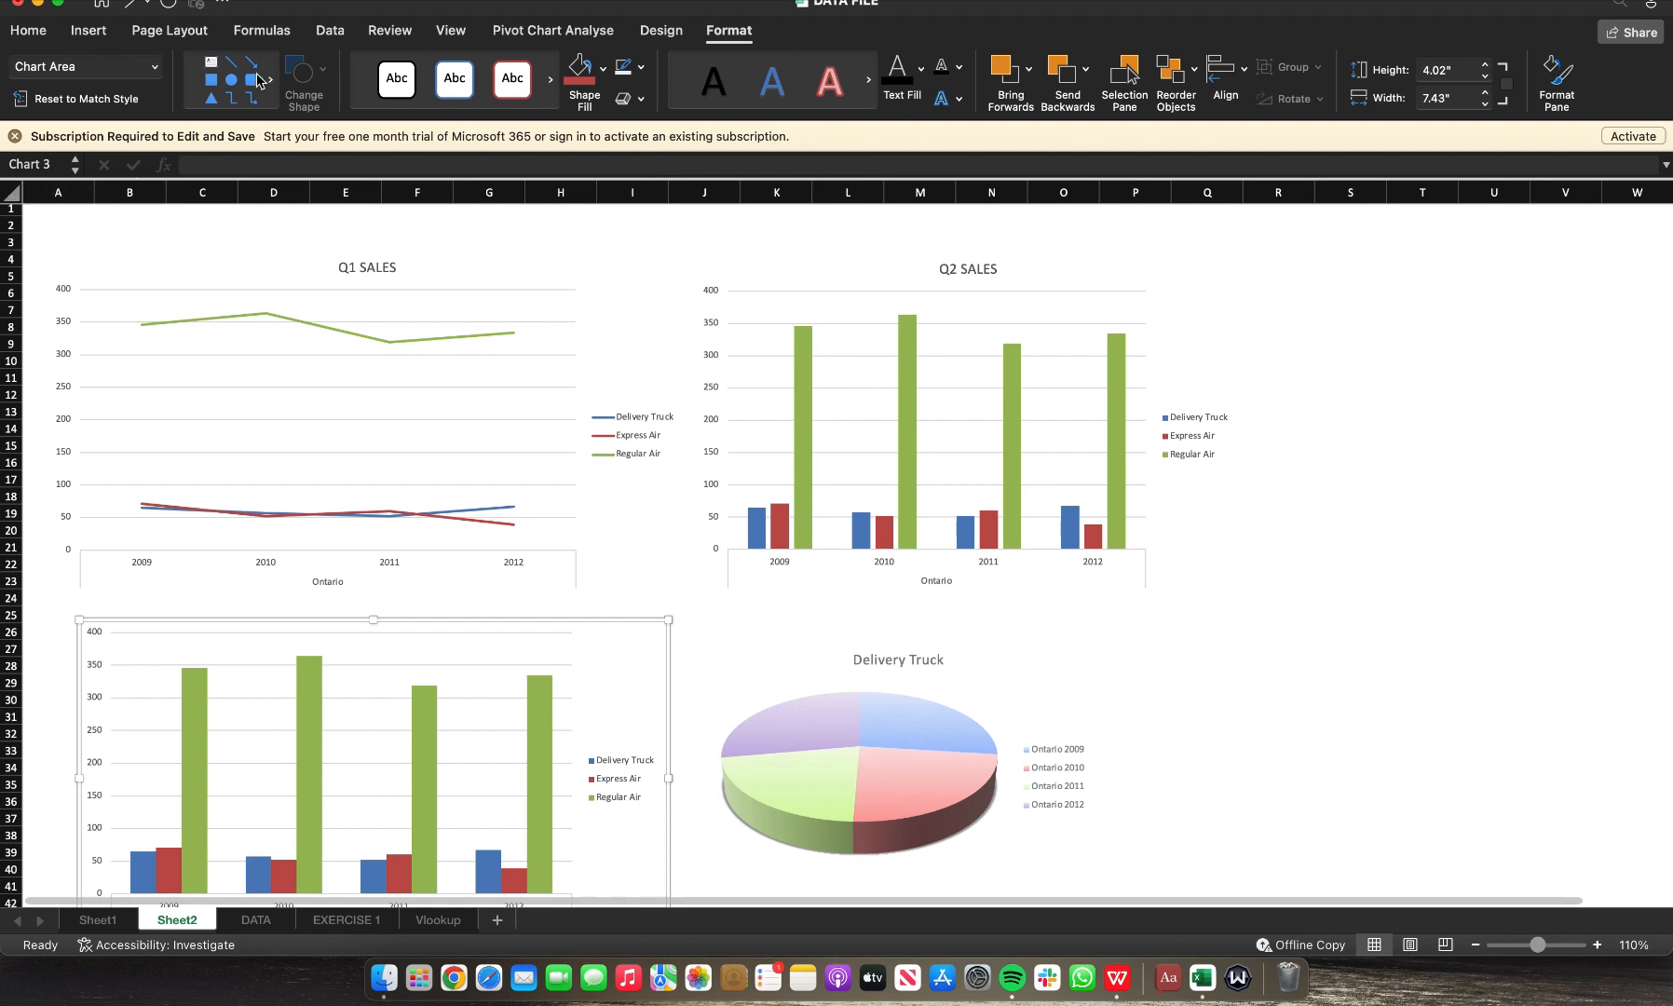
Step: Select the entire sheet and fill all cells with a dark blue background colour
{"action": "left_click", "coordinate": [12, 194]}
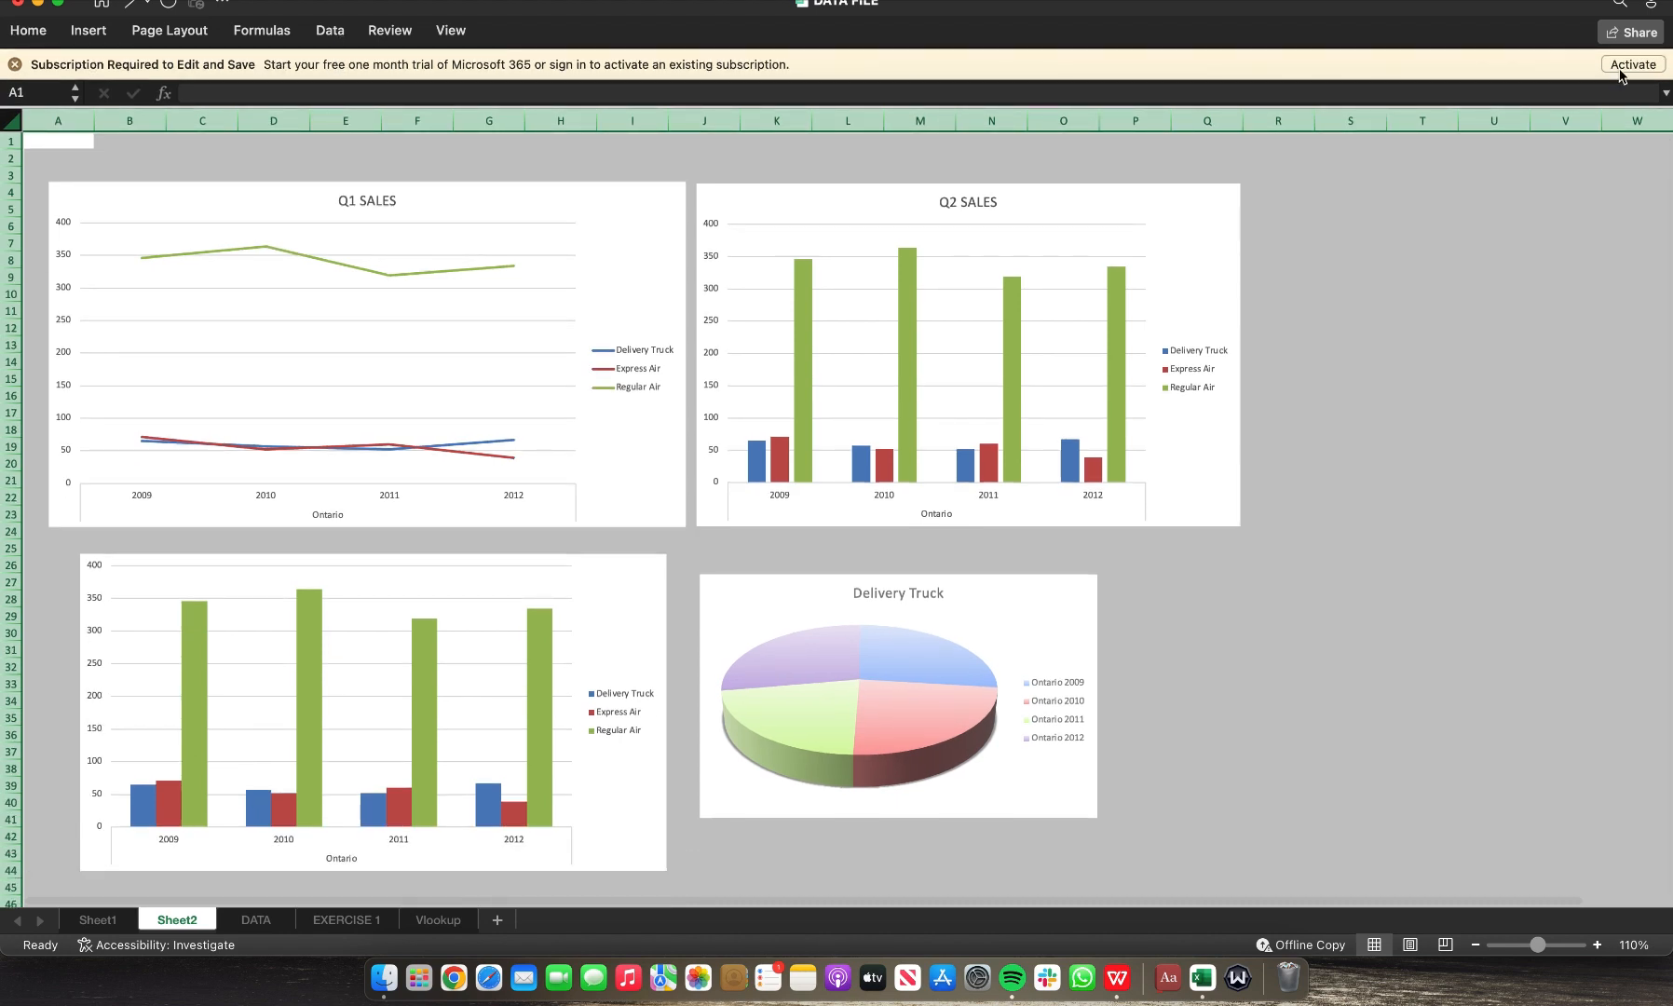
{"action": "left_click", "coordinate": [29, 31]}
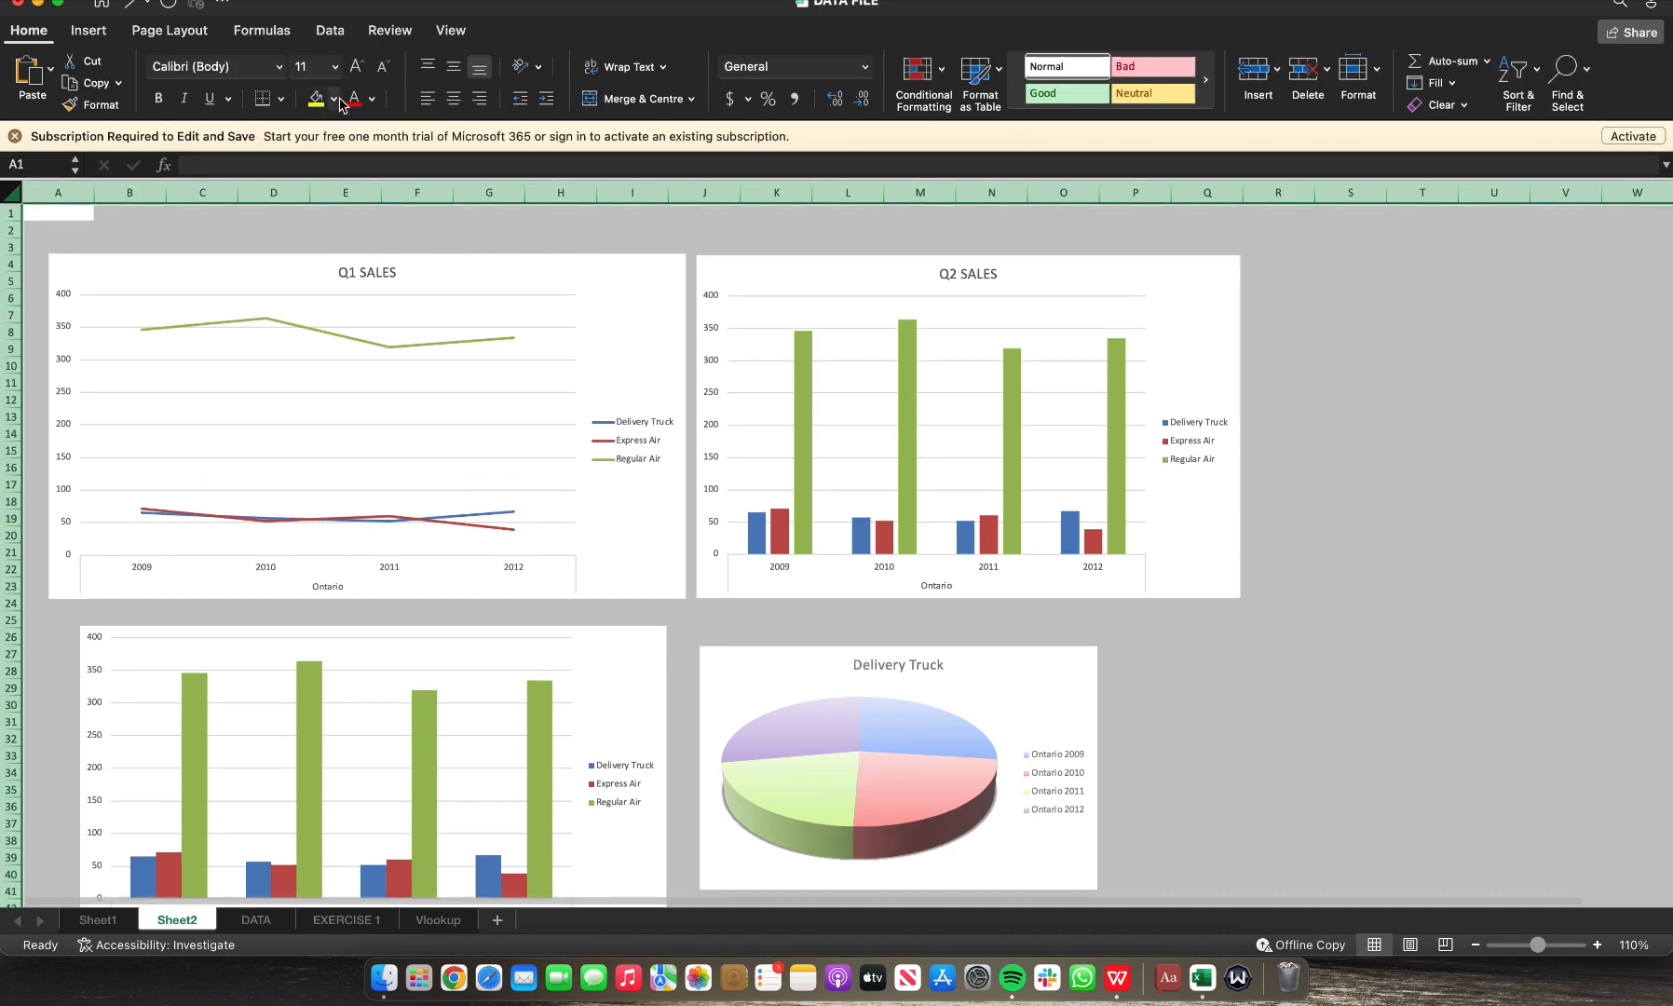
{"action": "left_click", "coordinate": [334, 99]}
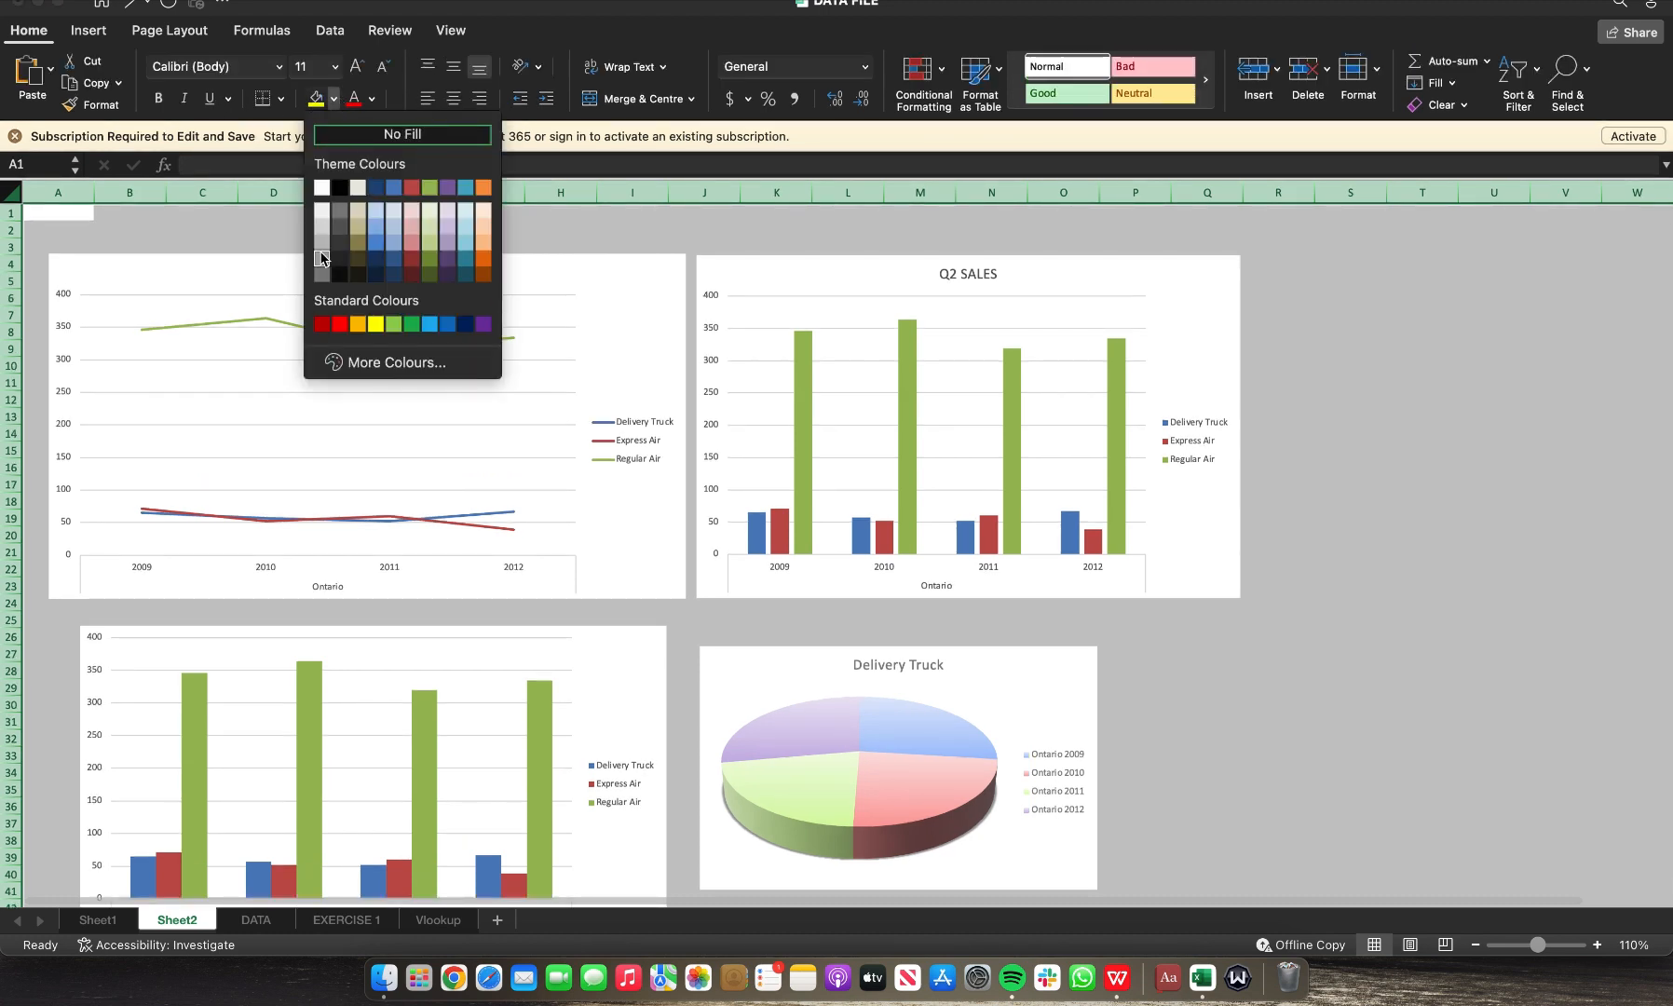
{"action": "left_click", "coordinate": [343, 239]}
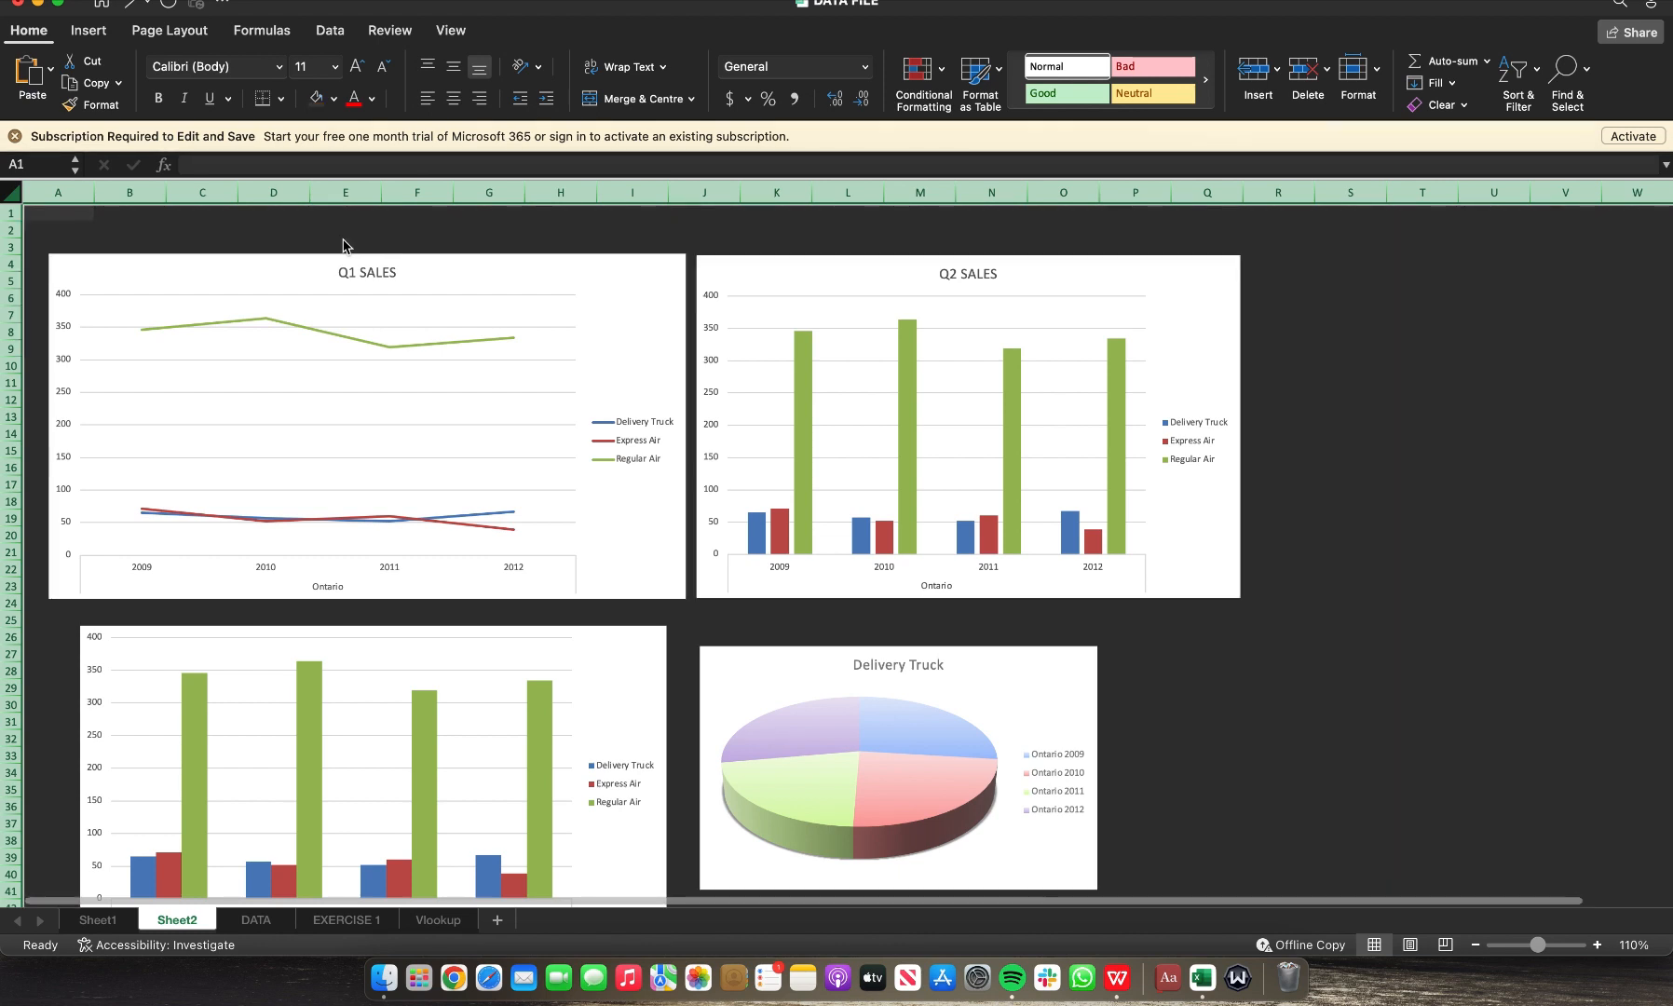
{"action": "left_click", "coordinate": [333, 98]}
{"action": "left_click", "coordinate": [375, 243]}
Step: Fill all cells with a light blue background colour
{"action": "left_click", "coordinate": [333, 99]}
{"action": "left_click", "coordinate": [379, 233]}
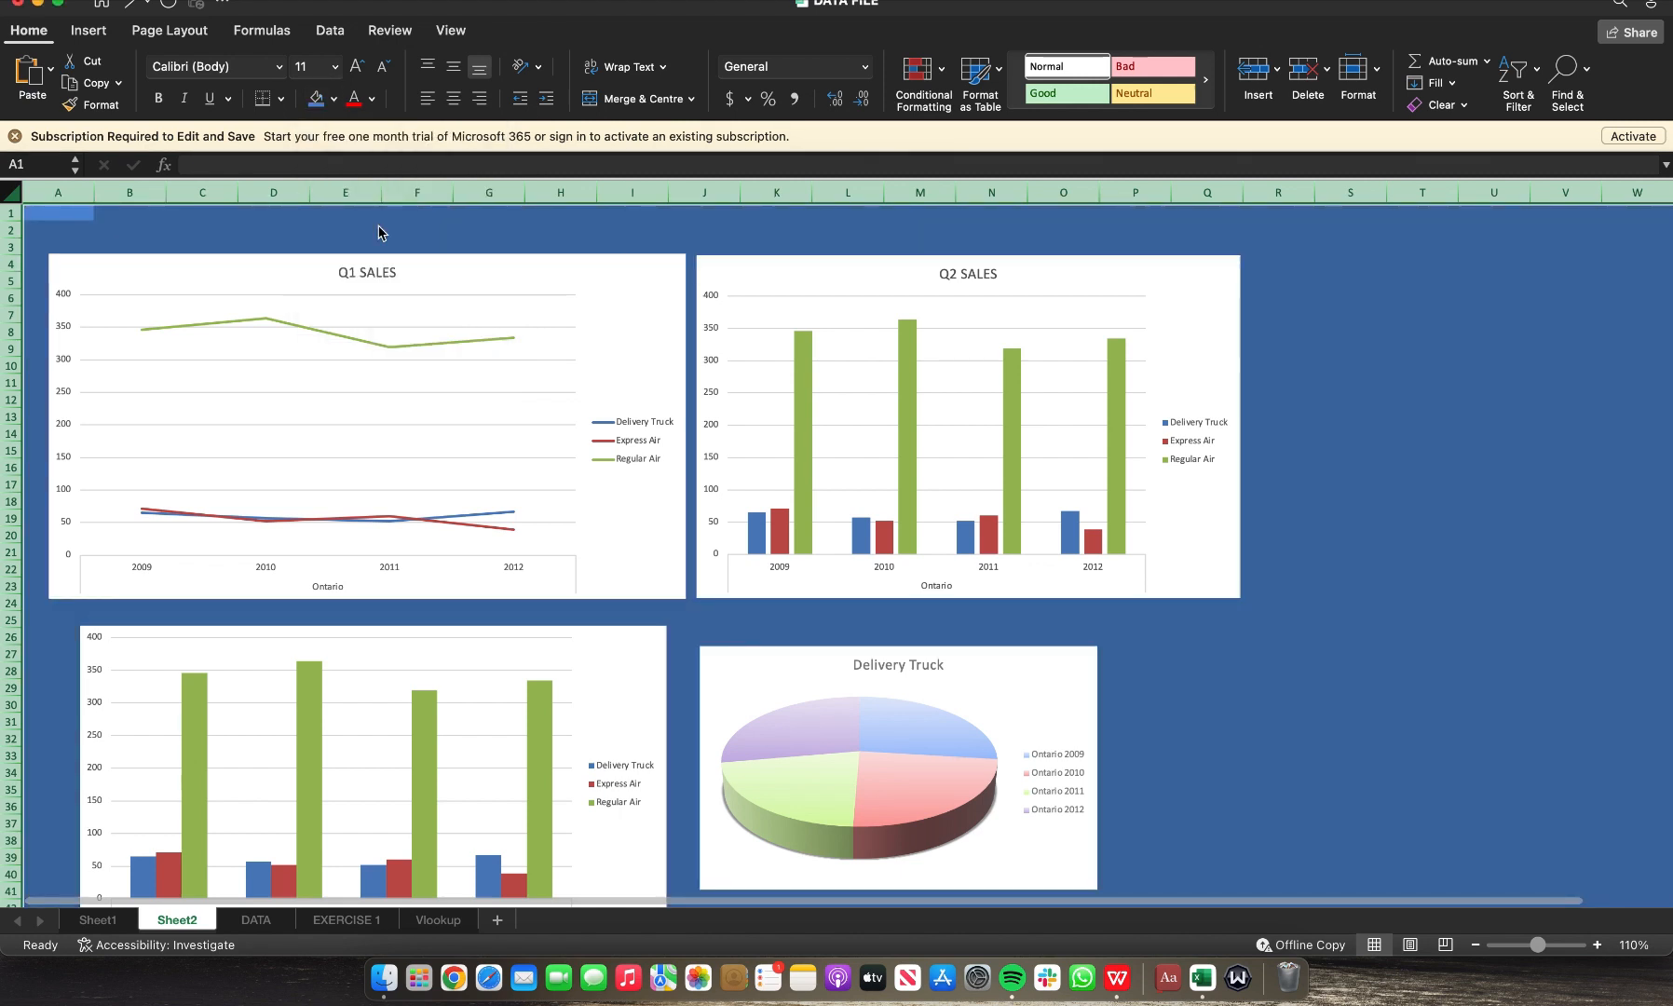
Step: Move the Q1 SALES chart to the sheet's top-left corner
{"action": "left_click", "coordinate": [426, 257]}
{"action": "left_click_drag", "start_coordinate": [407, 233], "coordinate": [400, 227]}
{"action": "left_click", "coordinate": [336, 97]}
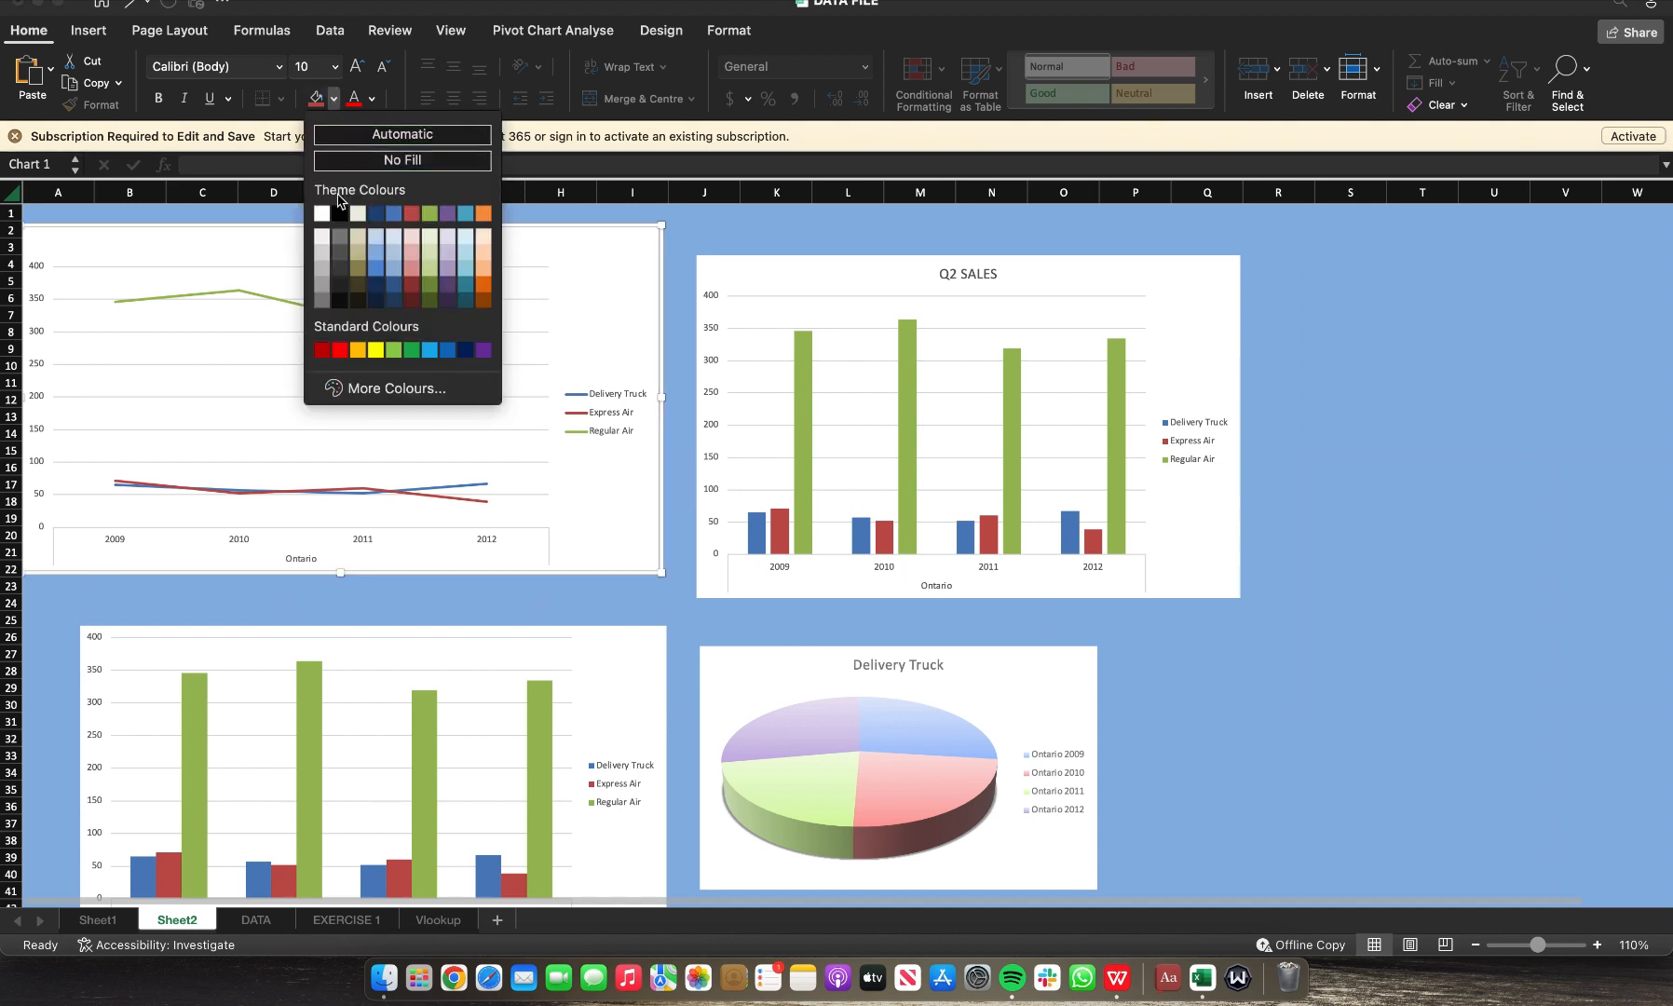
{"action": "left_click", "coordinate": [320, 259]}
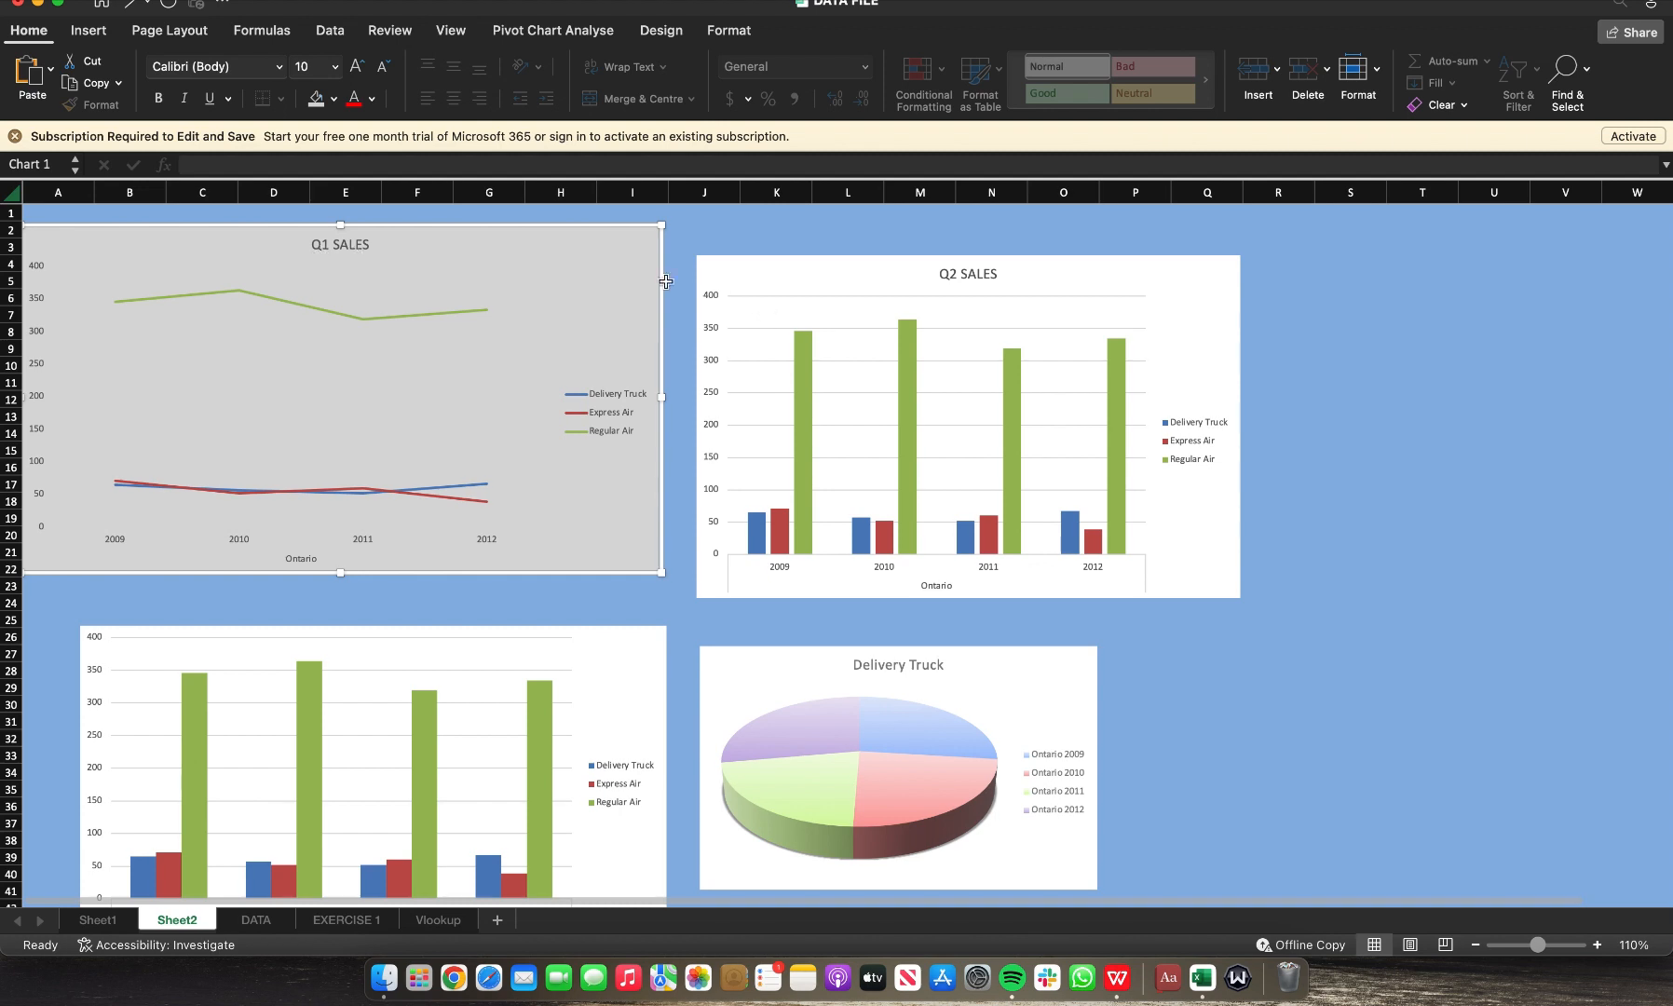
{"action": "key", "text": "super+z"}
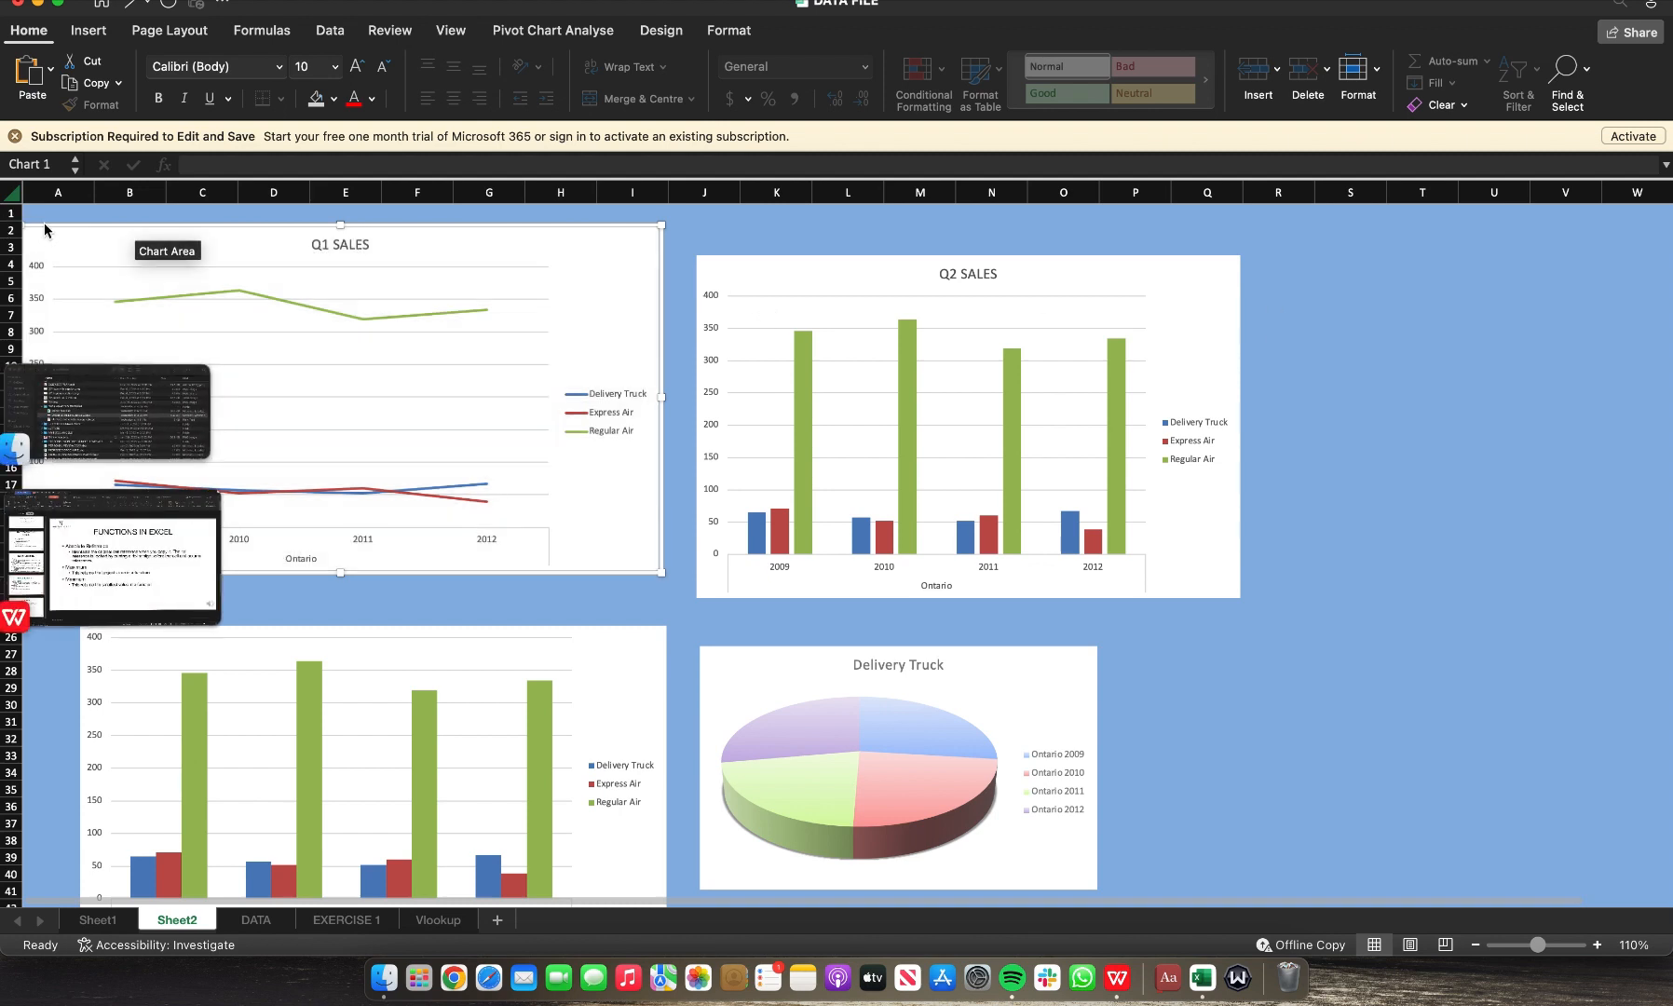
Step: Select the entire sheet and fill all cells with a light grey background colour
{"action": "left_click", "coordinate": [13, 194]}
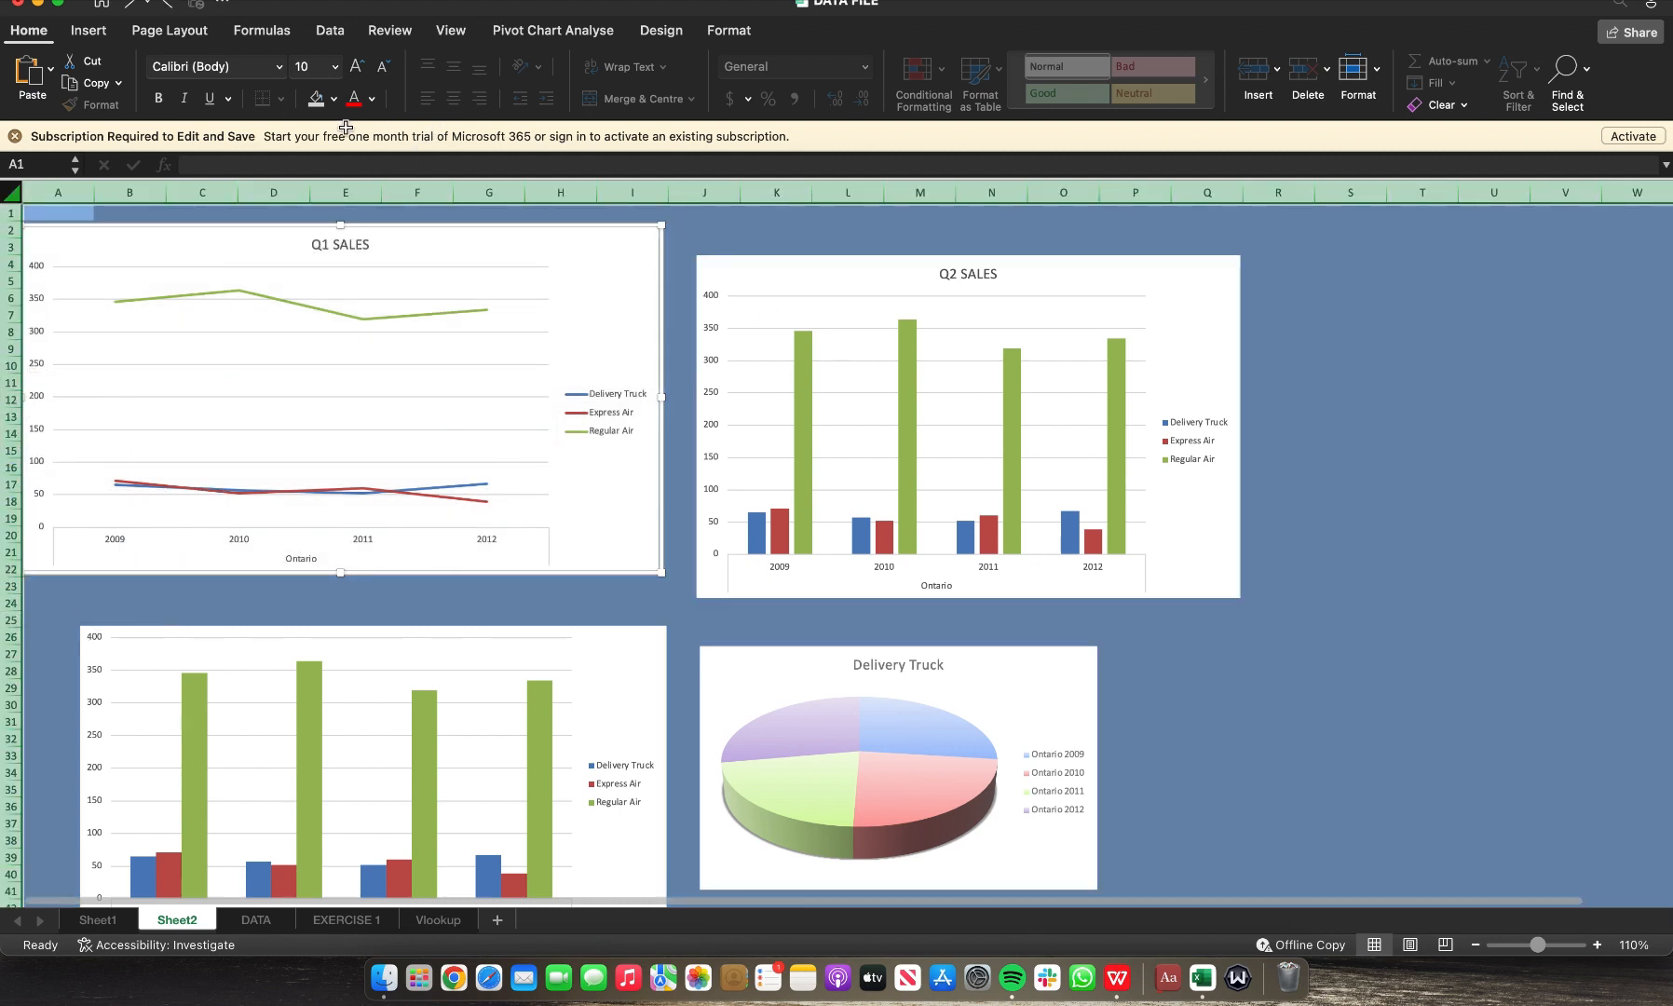
{"action": "left_click", "coordinate": [333, 99]}
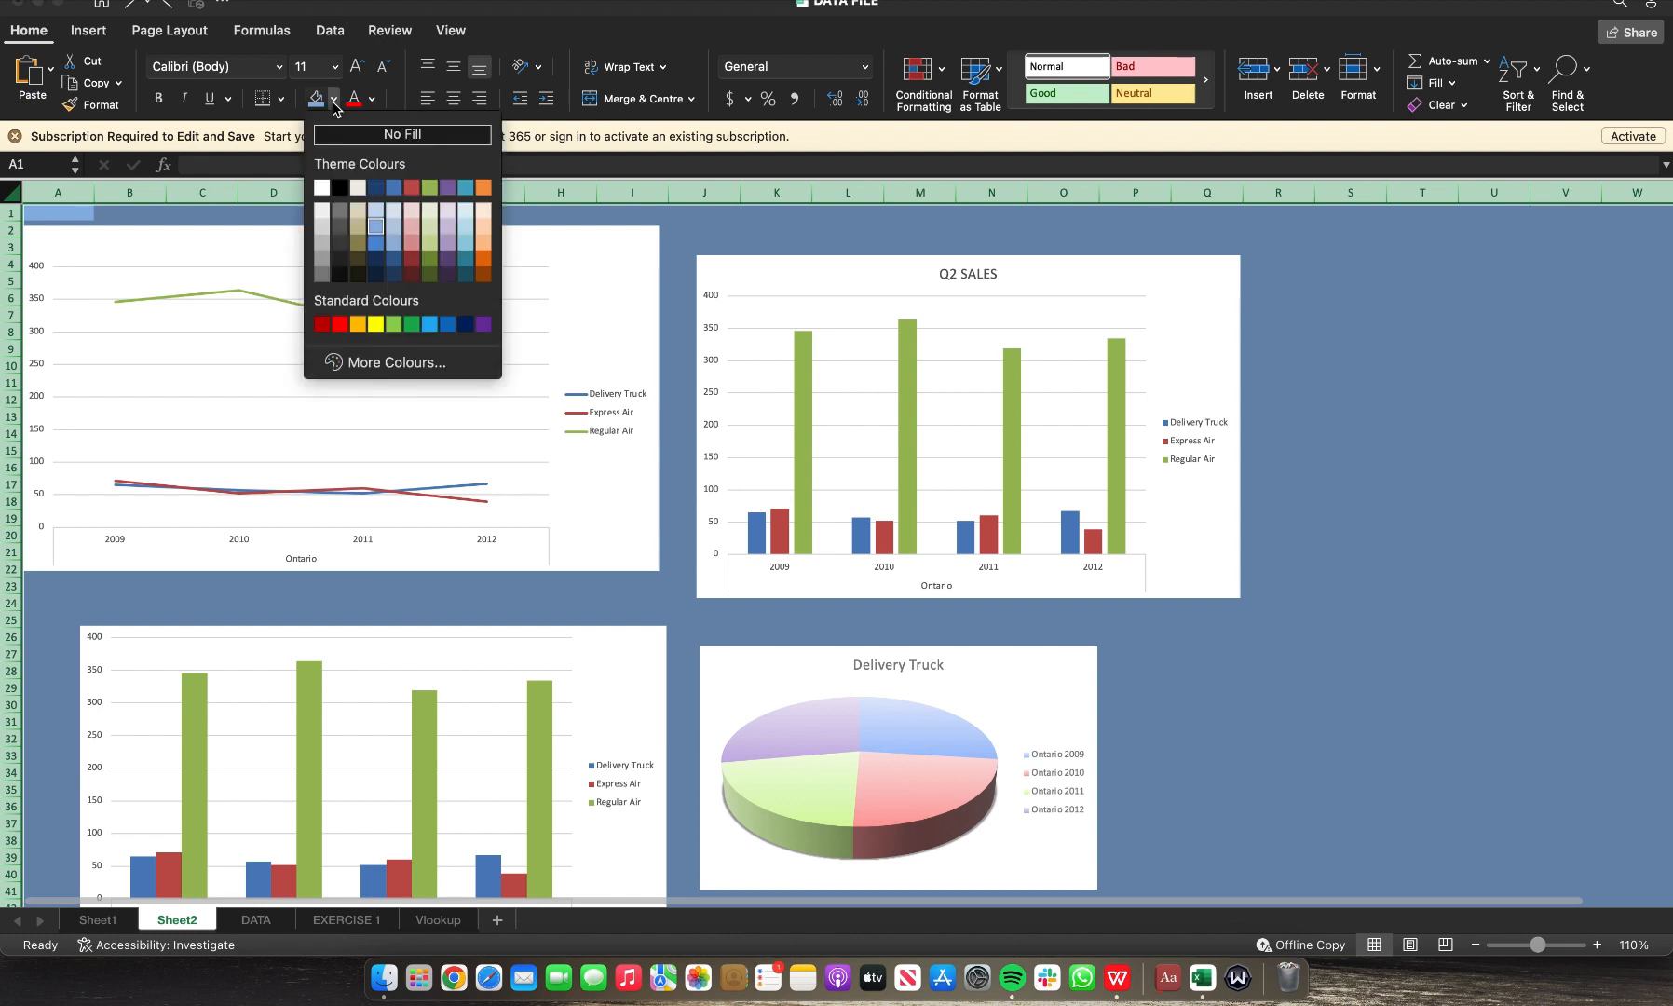
{"action": "left_click", "coordinate": [322, 231]}
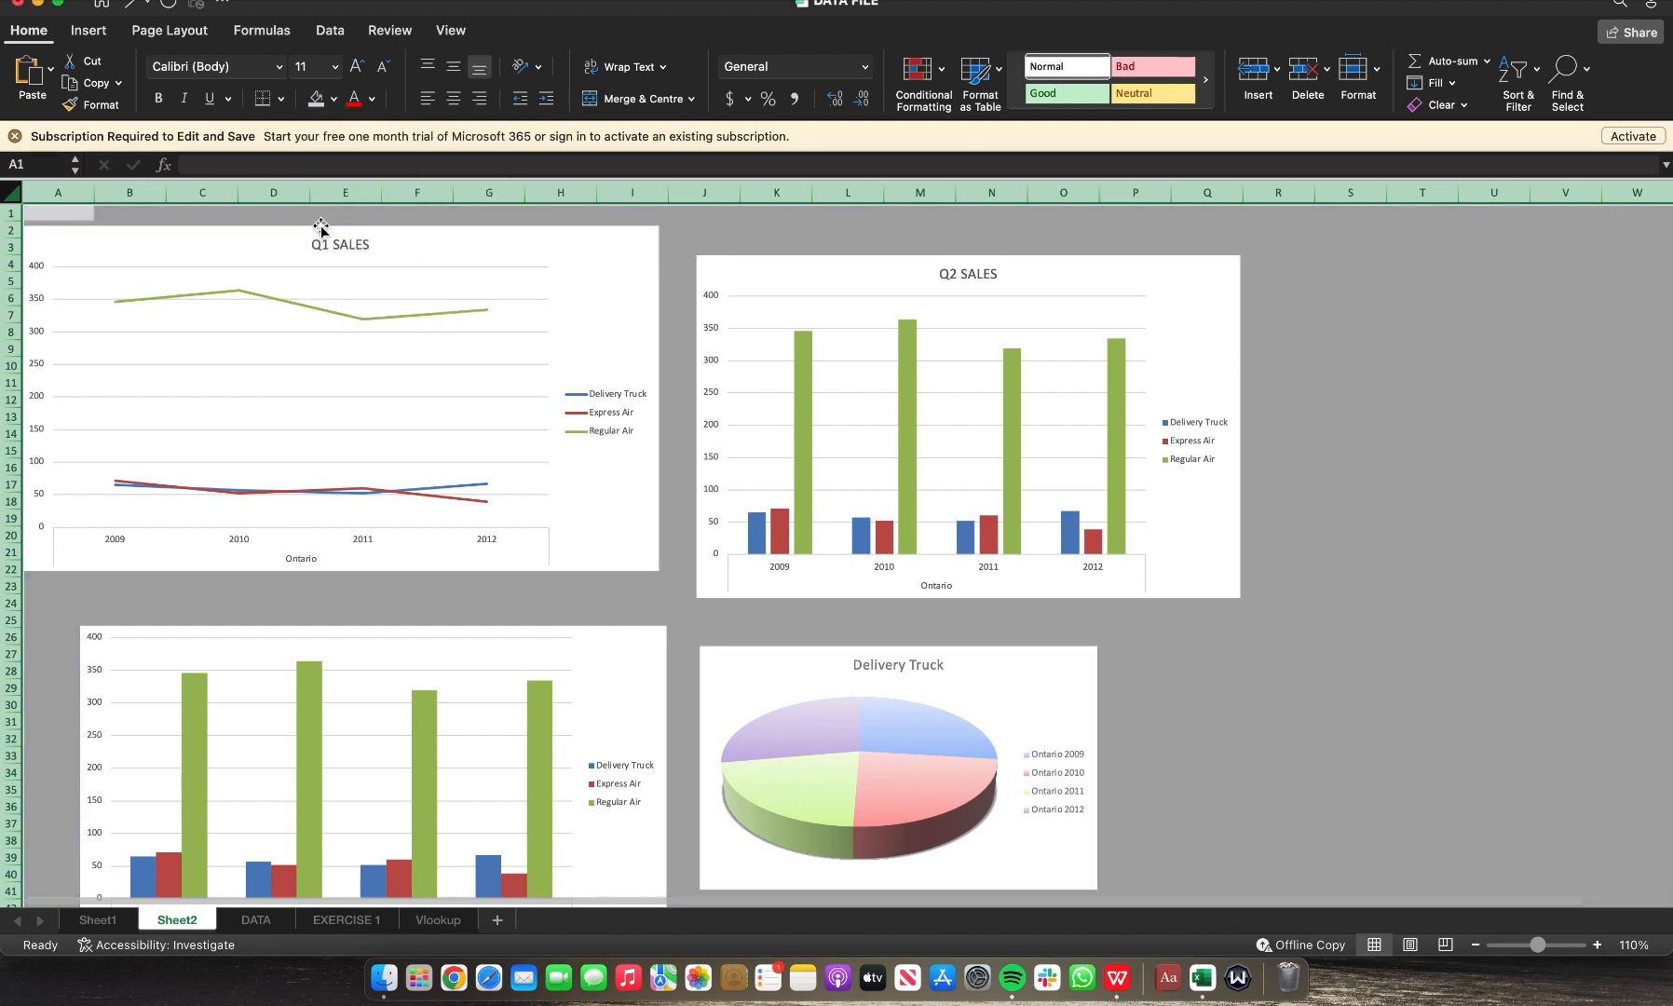
{"action": "left_click", "coordinate": [333, 99]}
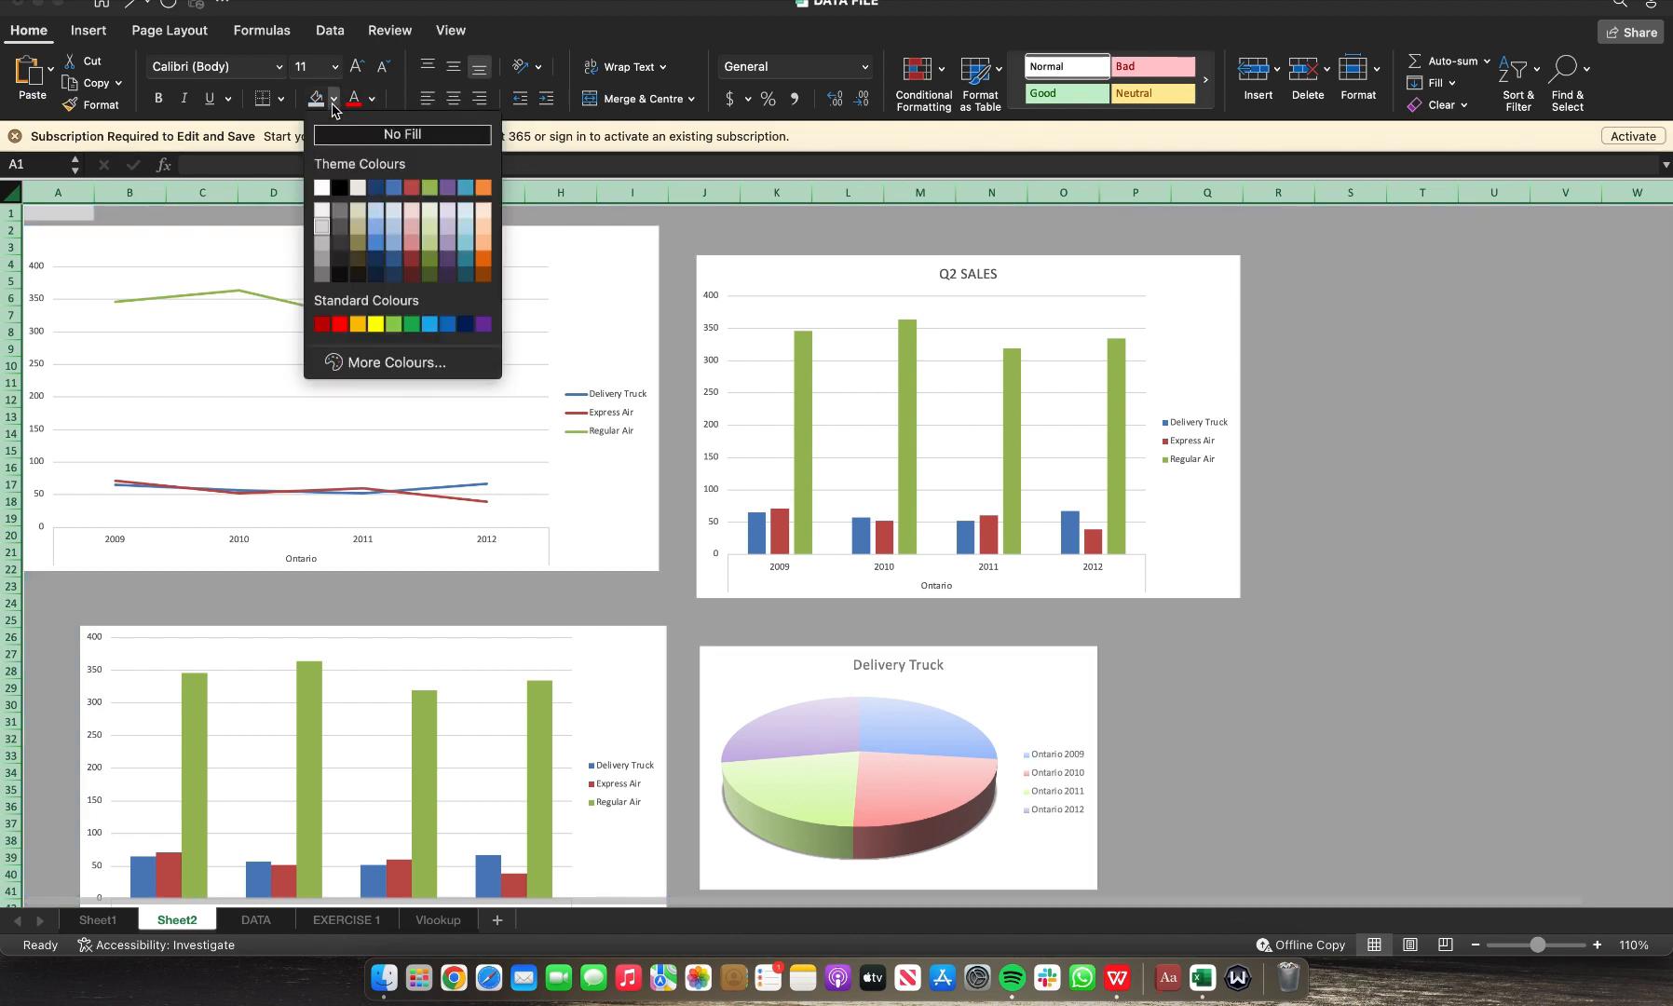
{"action": "left_click", "coordinate": [322, 214]}
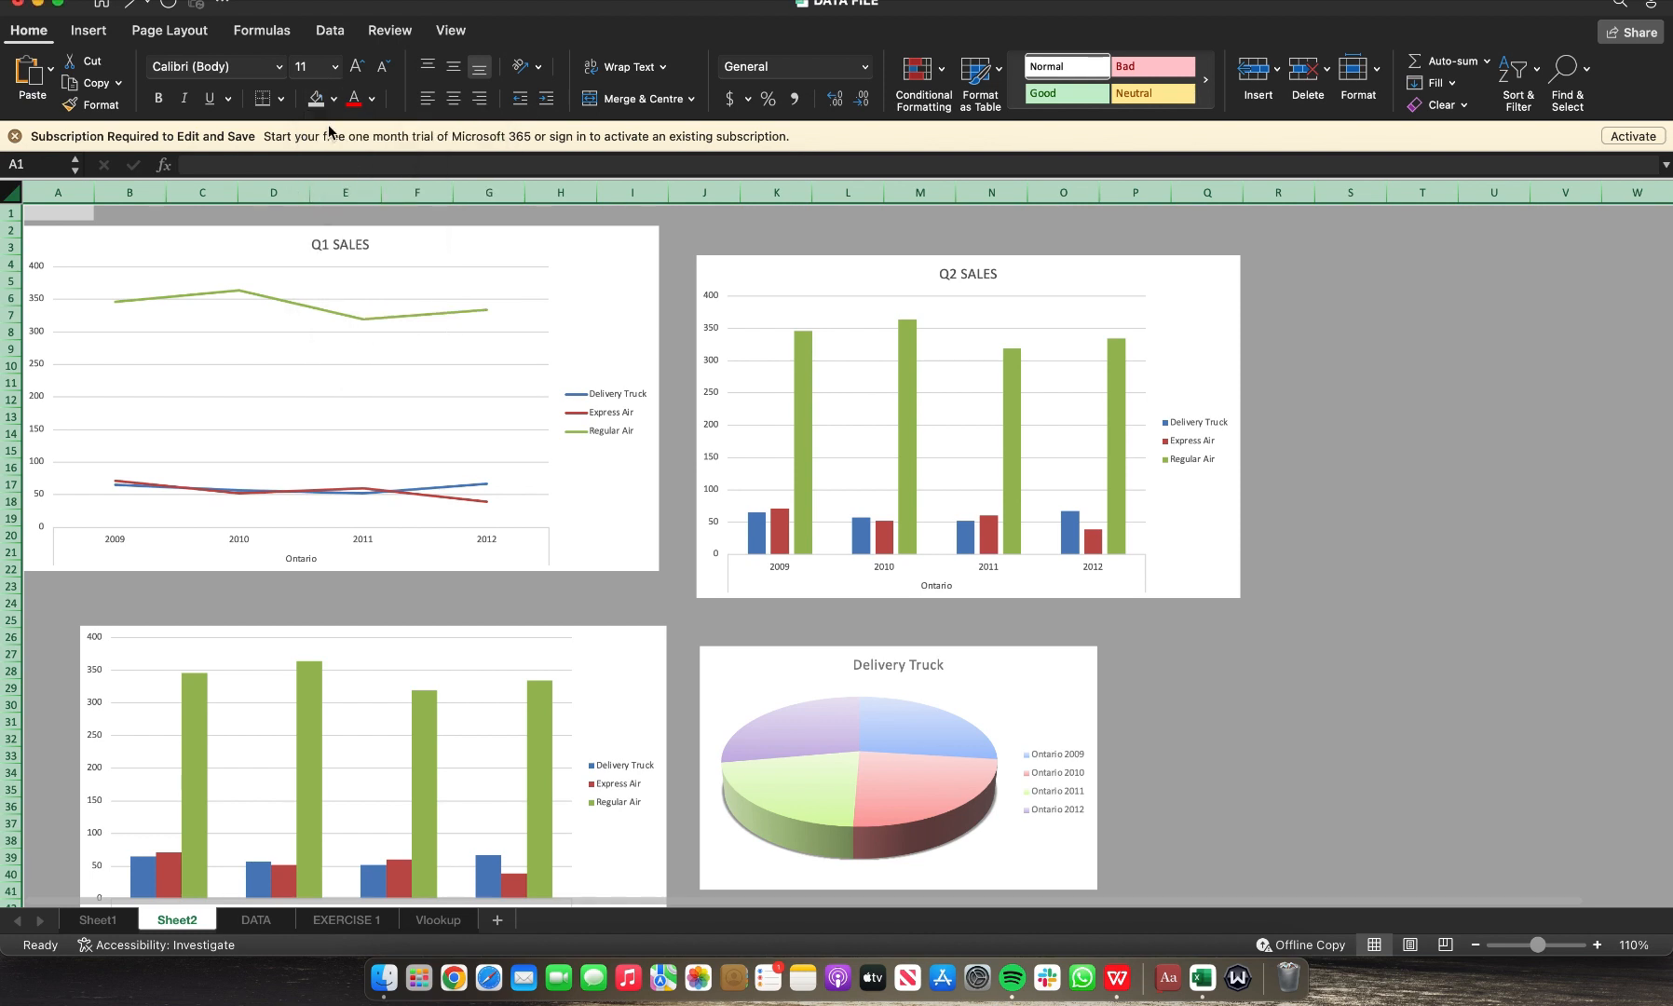
{"action": "left_click", "coordinate": [1466, 383]}
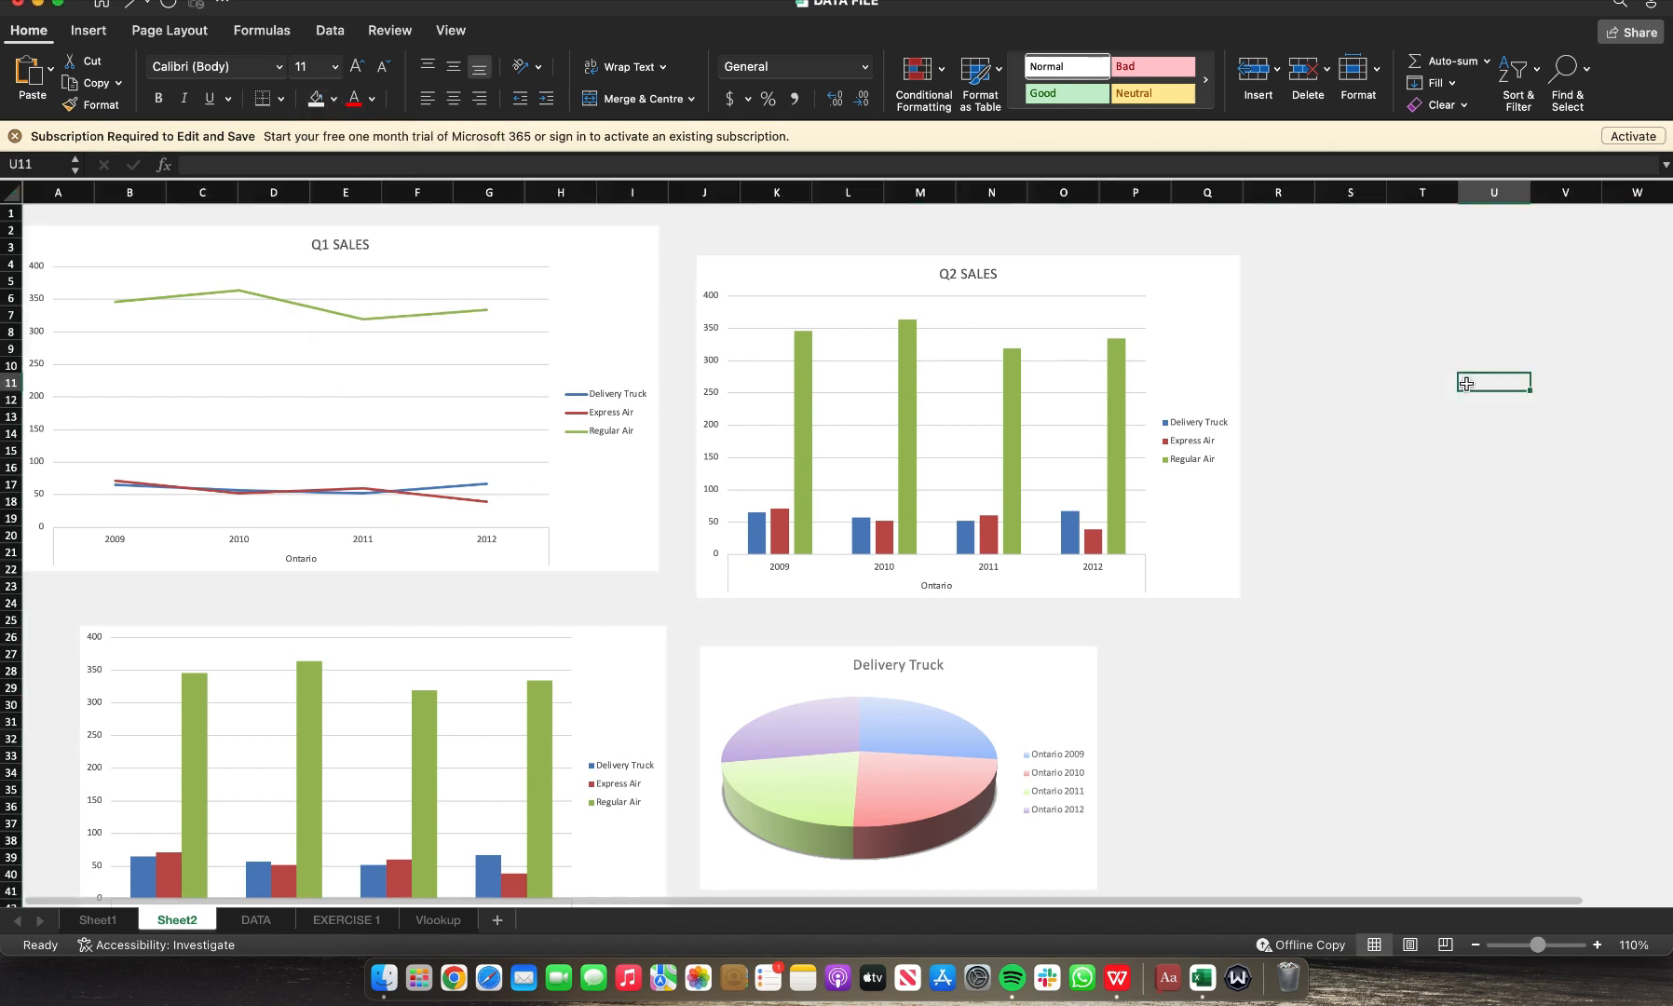
{"action": "left_click", "coordinate": [11, 192]}
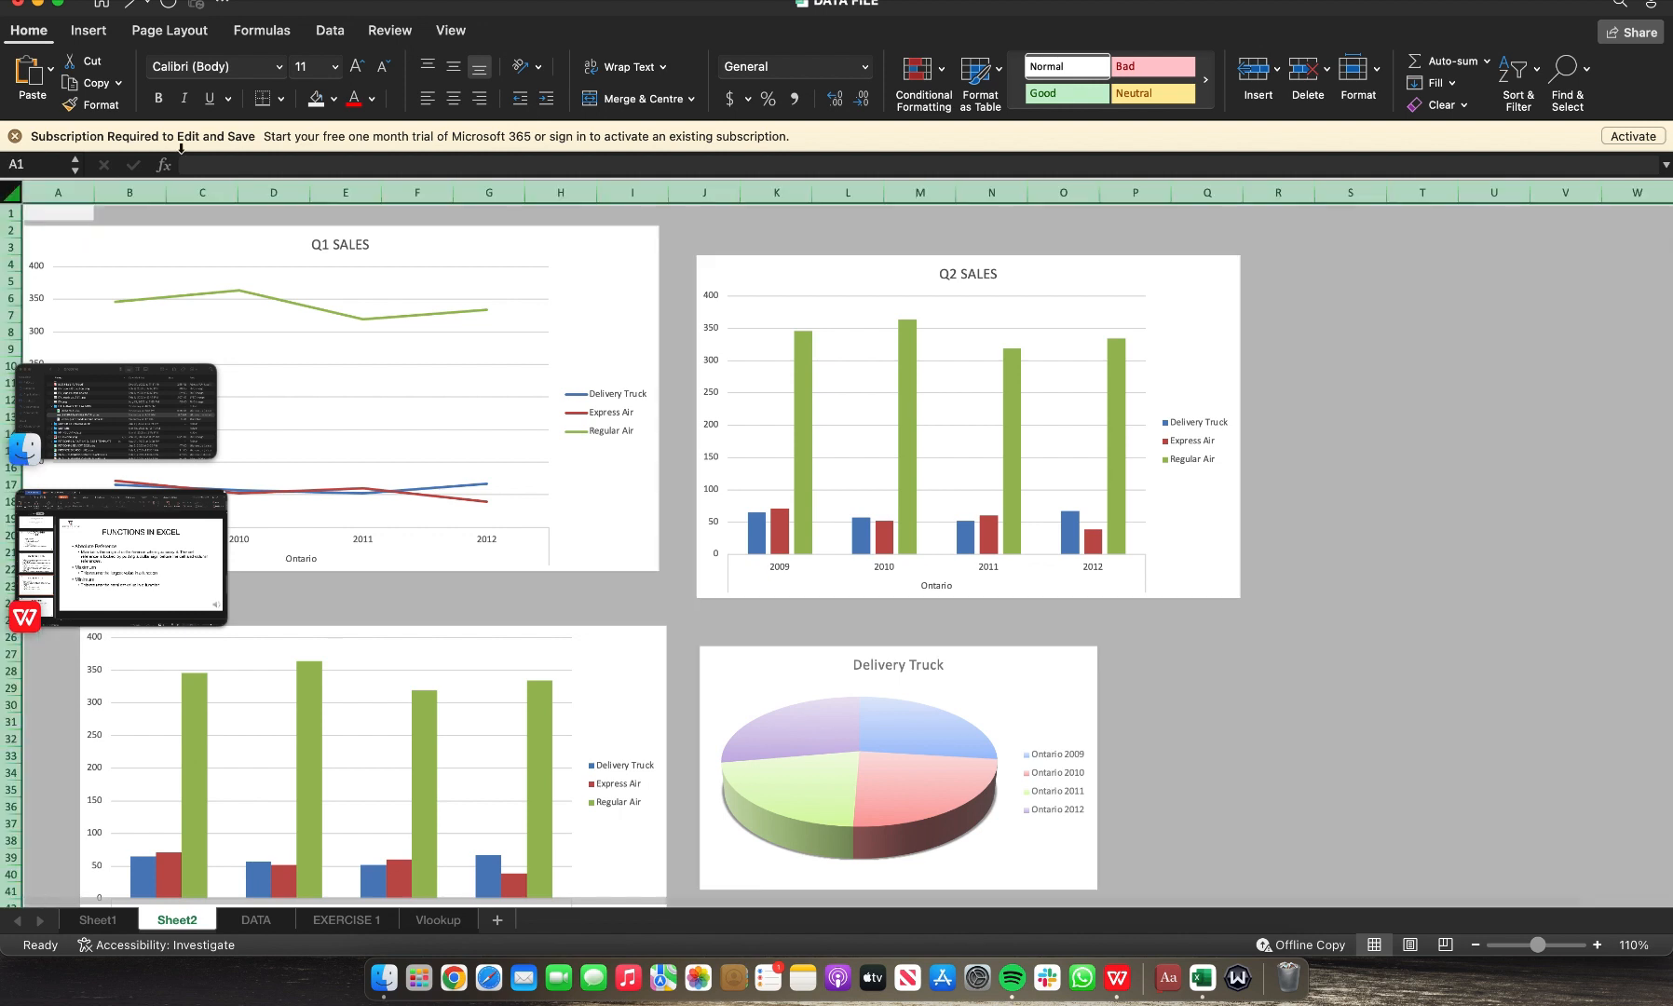
{"action": "left_click", "coordinate": [1637, 534]}
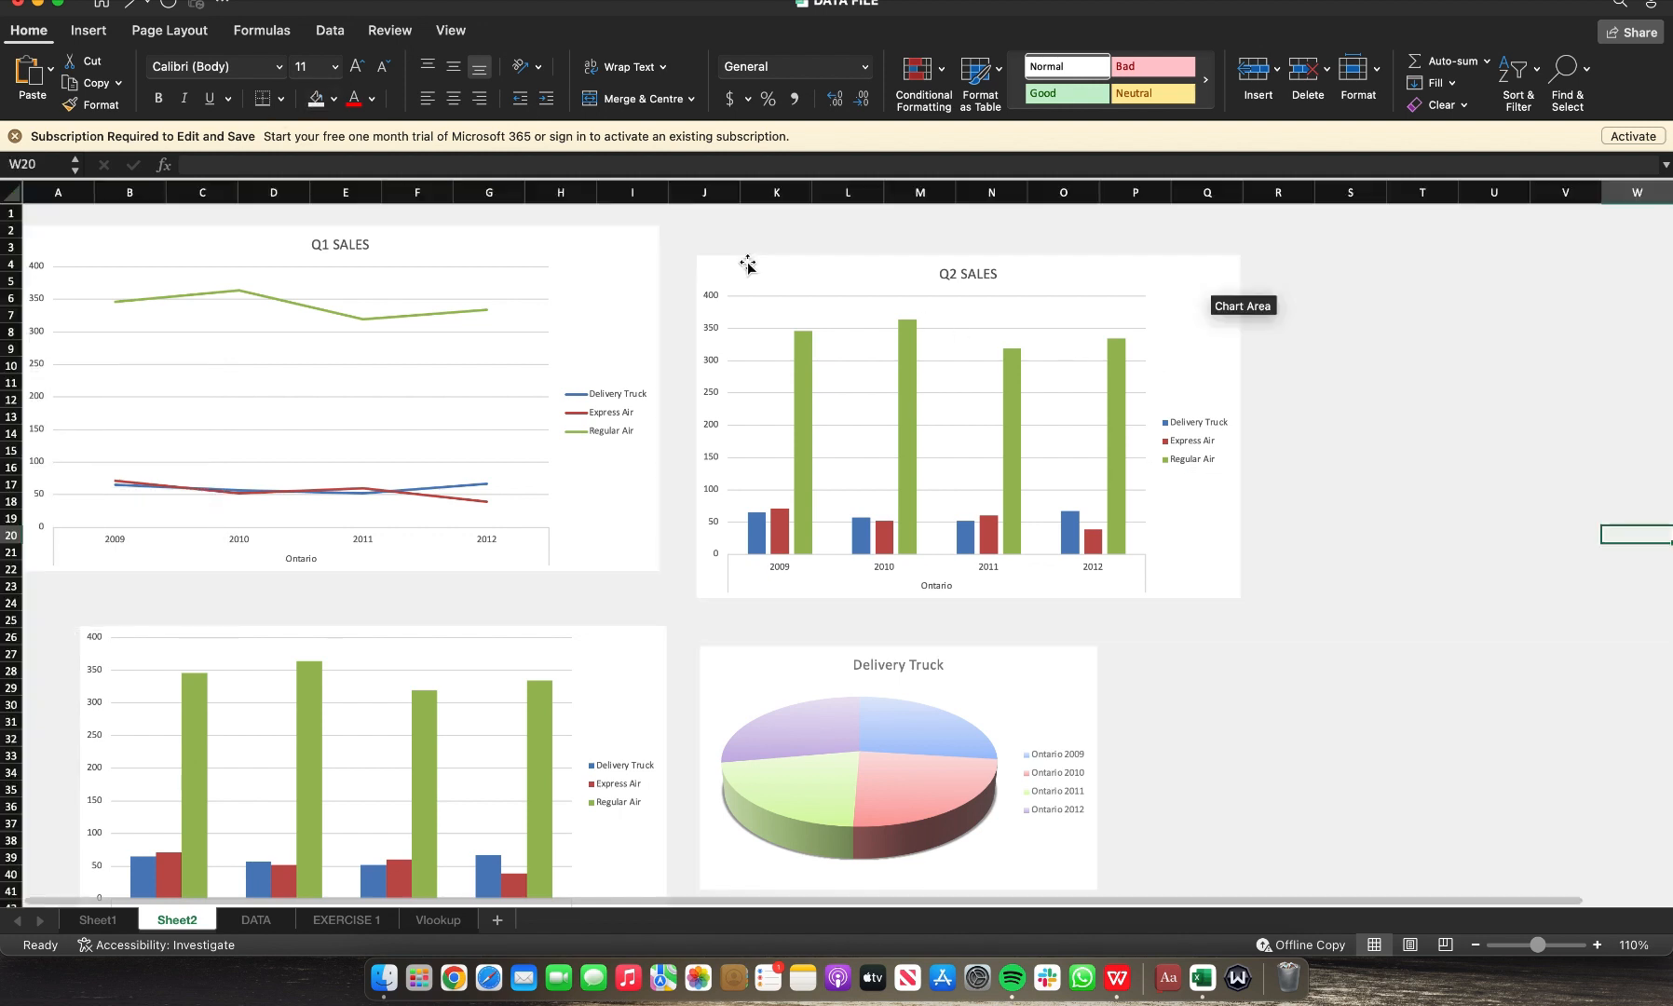
Step: Move the Q2 SALES chart up and stretch it wider to about column S
{"action": "left_click_drag", "start_coordinate": [752, 266], "coordinate": [760, 240]}
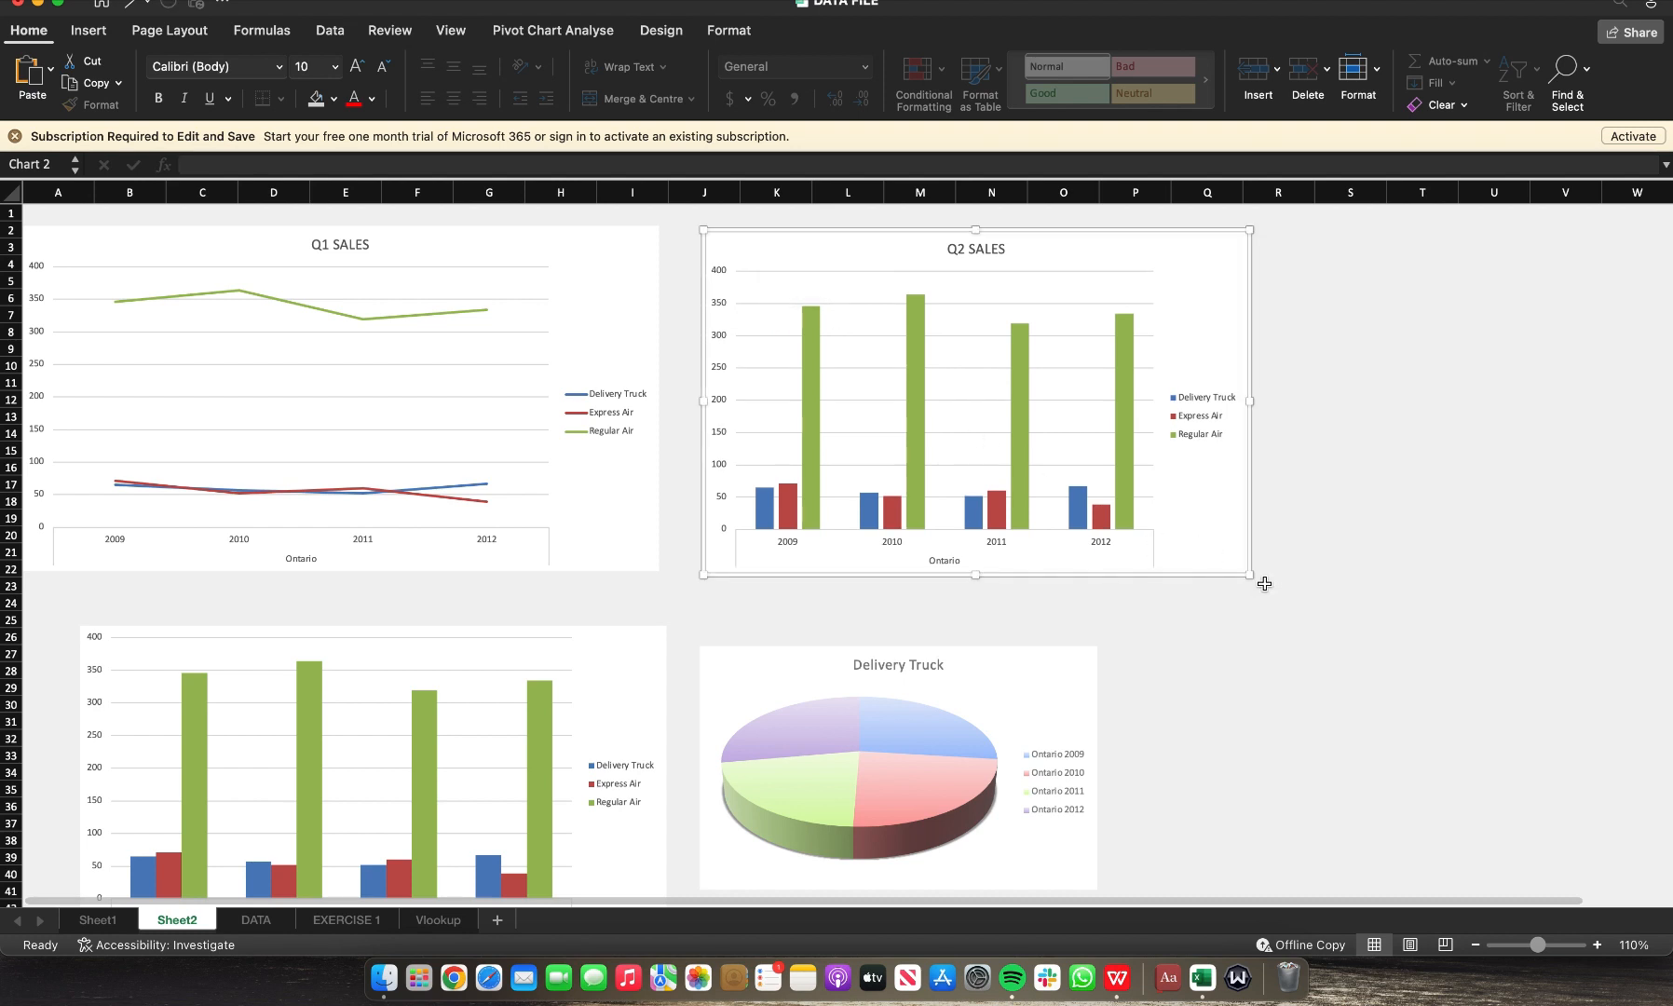
{"action": "left_click_drag", "start_coordinate": [1251, 575], "coordinate": [1351, 575]}
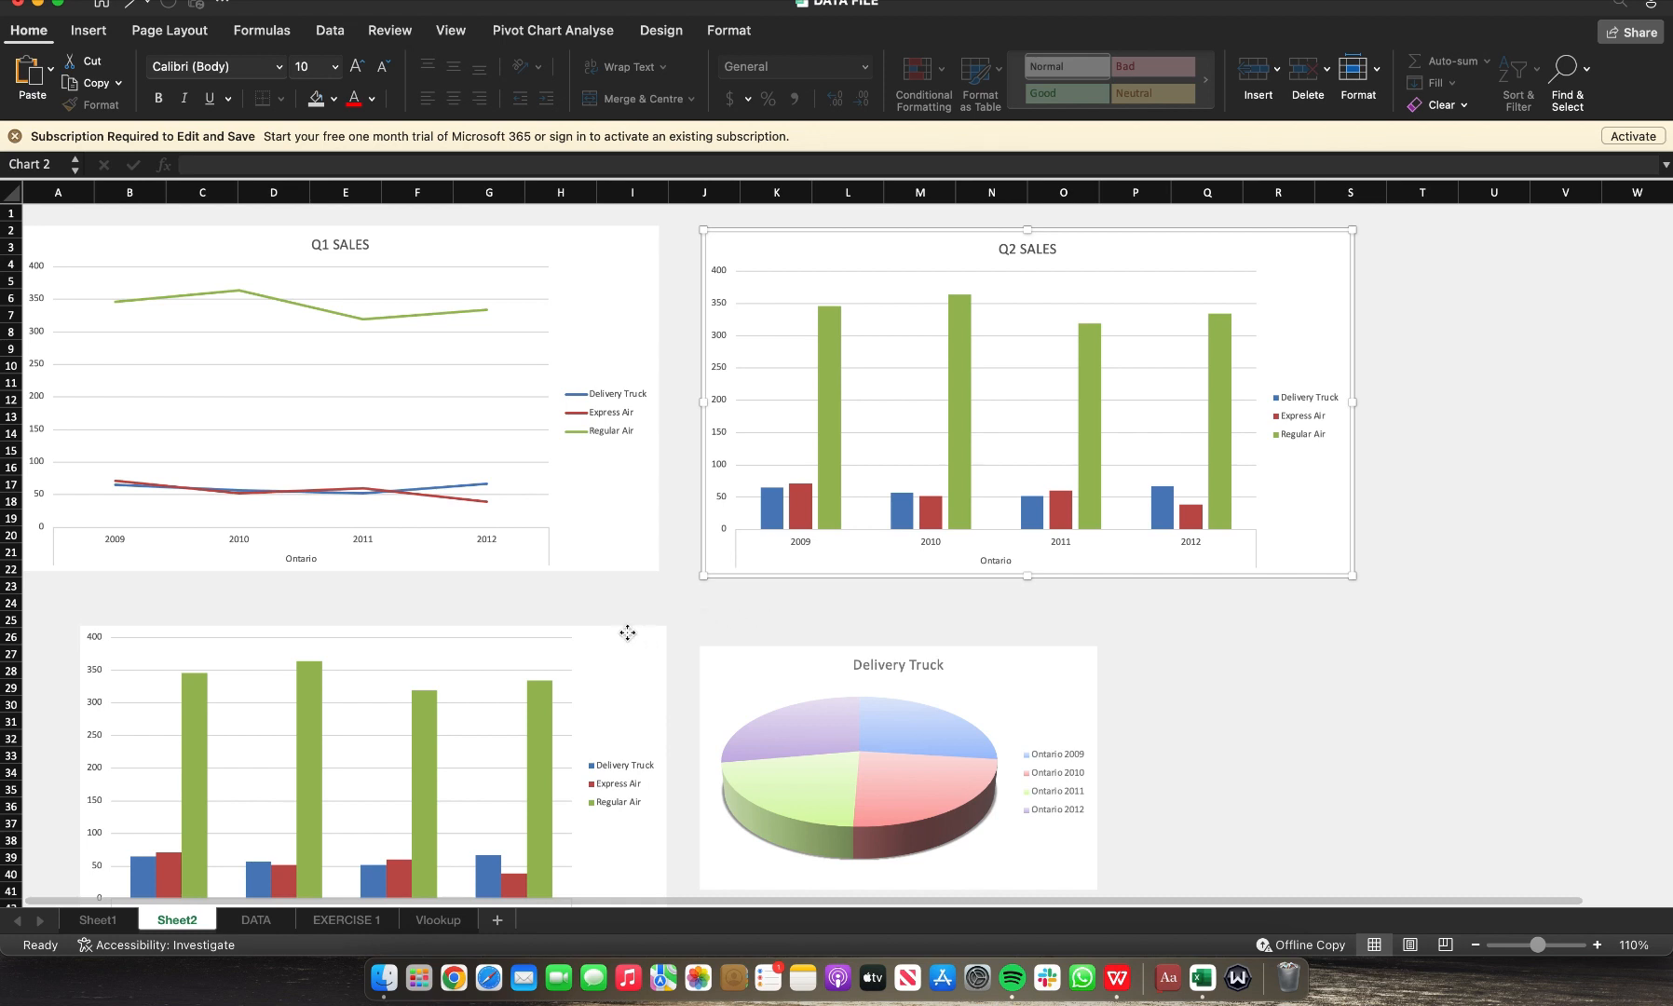
Step: Move the lower column chart to the left edge beneath the Q1 SALES chart and widen it slightly
{"action": "left_click_drag", "start_coordinate": [631, 644], "coordinate": [573, 612]}
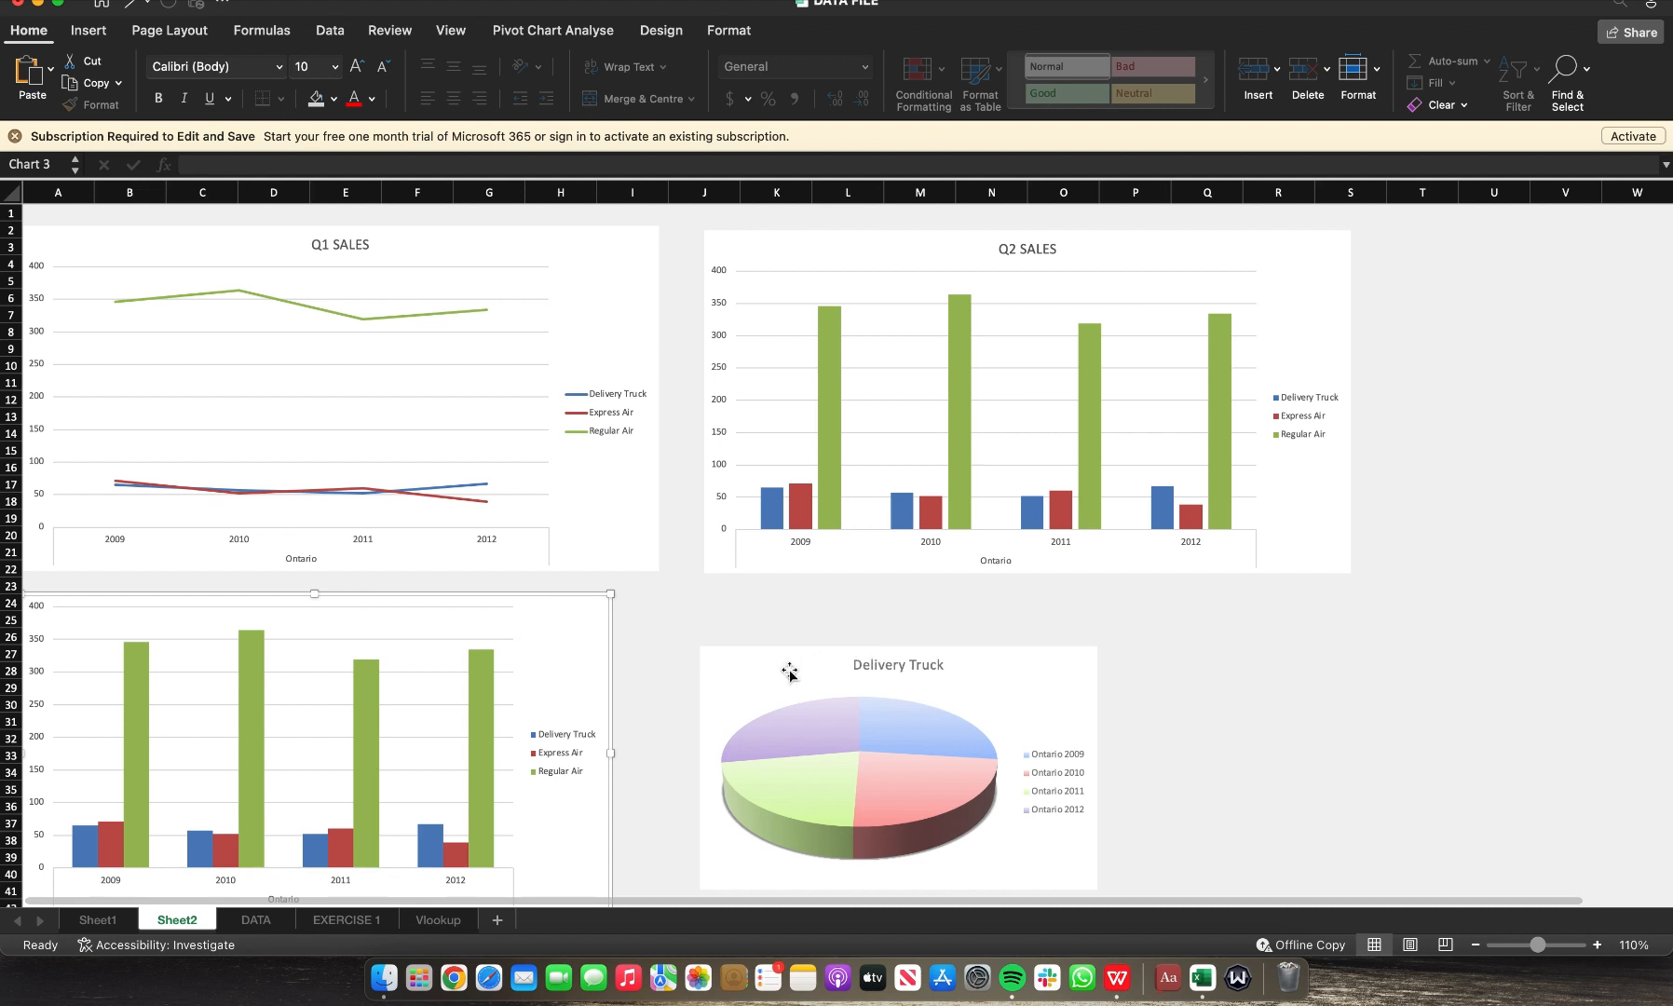
{"action": "left_click_drag", "start_coordinate": [783, 669], "coordinate": [780, 651]}
{"action": "left_click", "coordinate": [601, 610]}
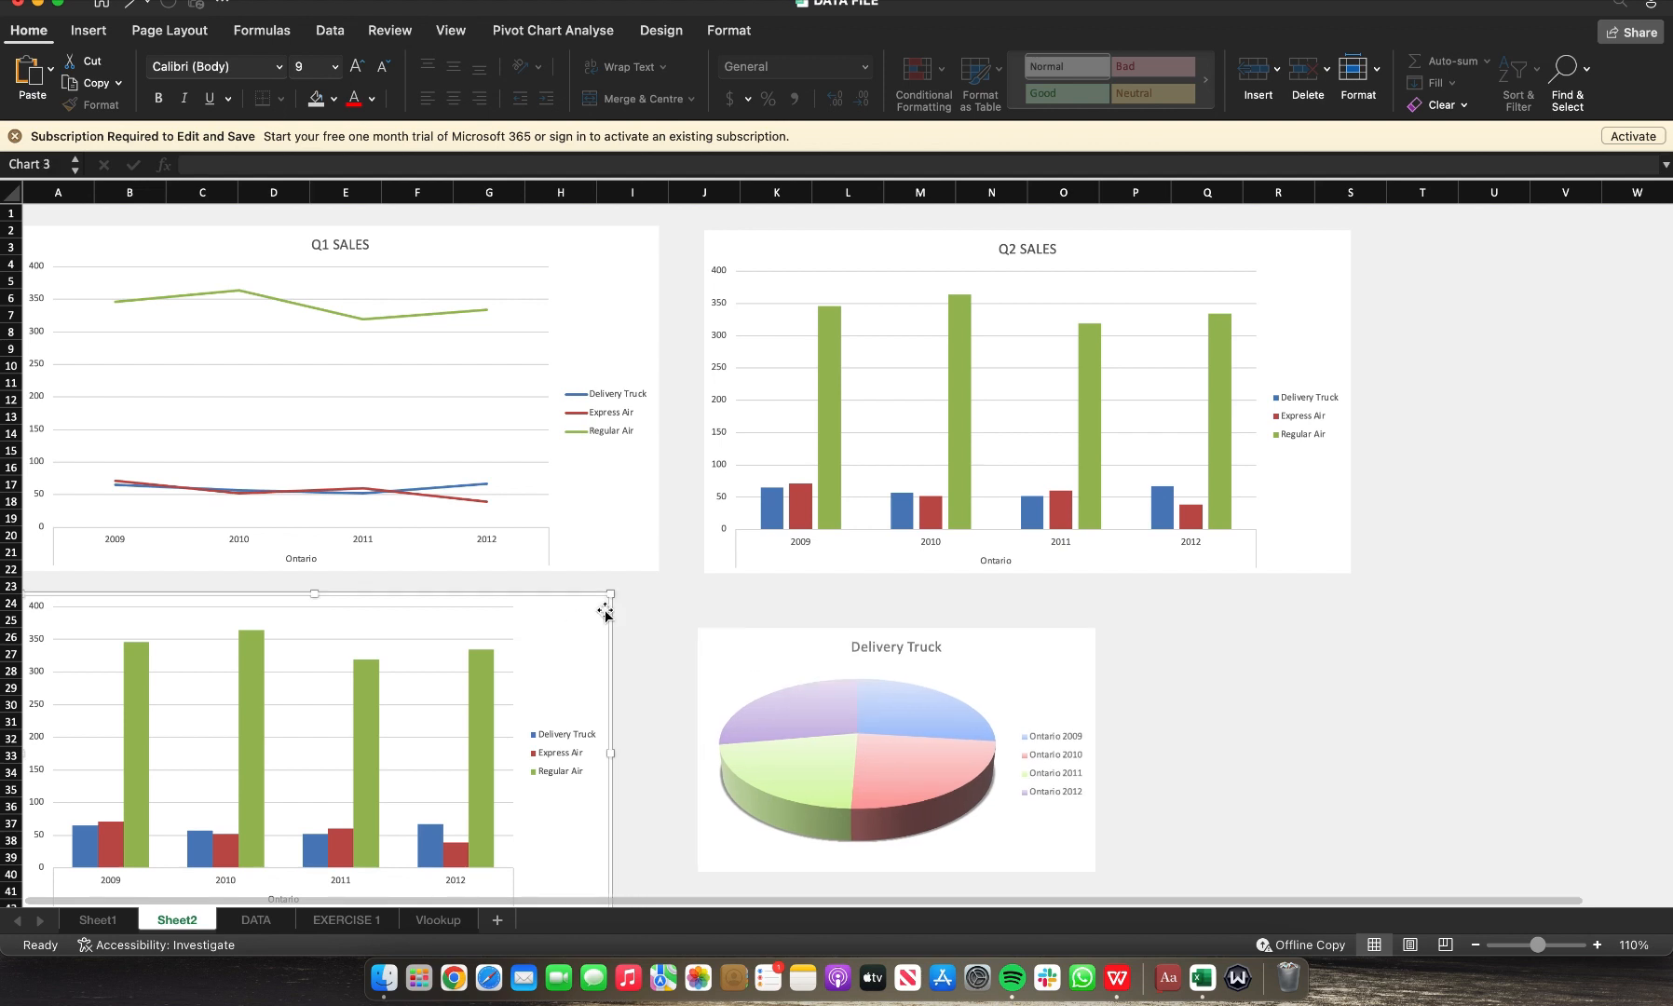
{"action": "left_click_drag", "start_coordinate": [610, 593], "coordinate": [732, 600]}
Step: Enlarge the pie chart so it extends to about column S
{"action": "scroll", "coordinate": [1001, 782], "scroll_direction": "down", "scroll_amount": 3}
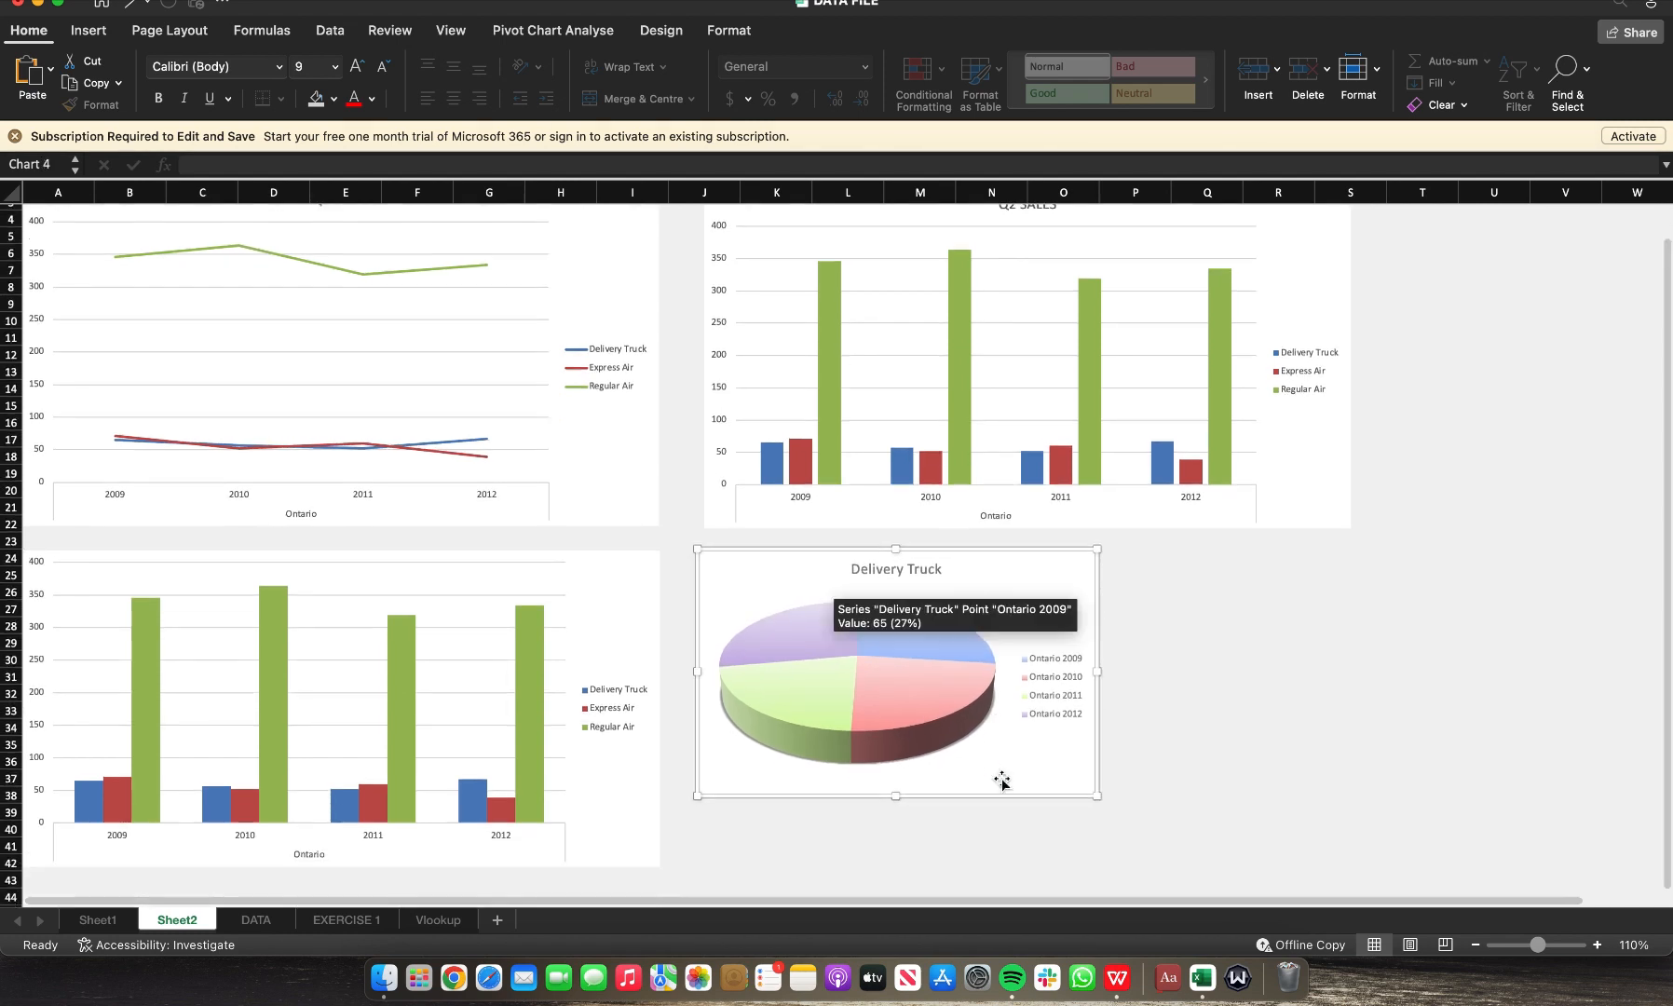
{"action": "left_click_drag", "start_coordinate": [1100, 759], "coordinate": [1349, 824]}
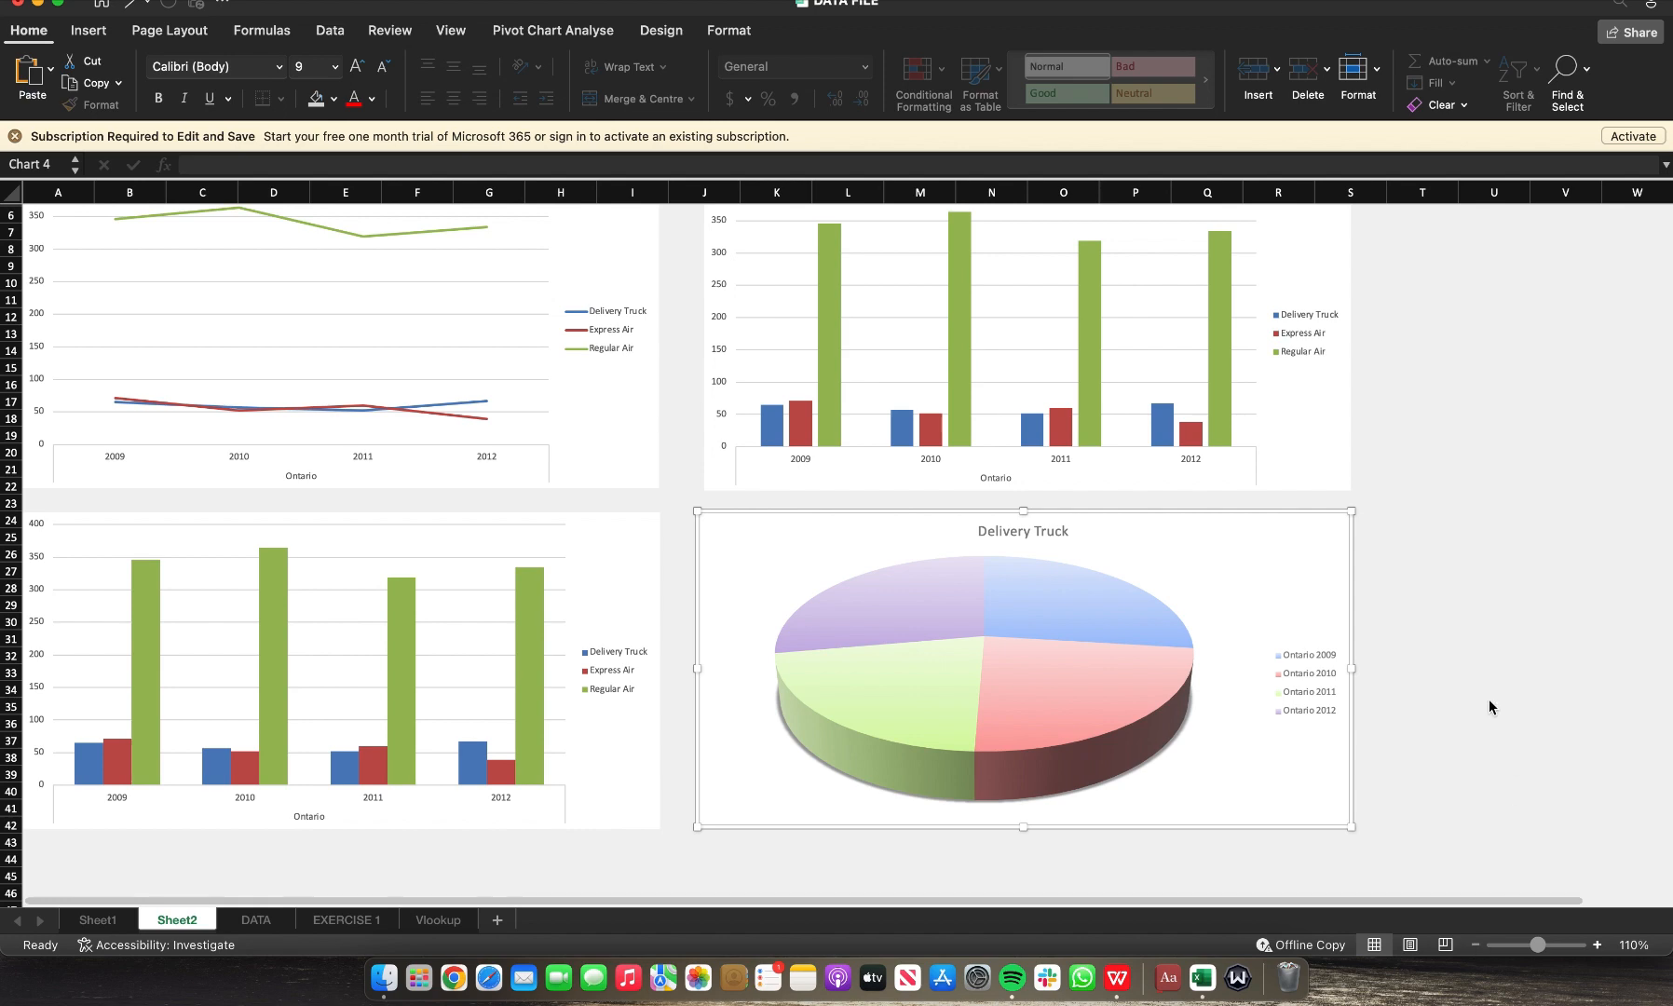
{"action": "scroll", "coordinate": [1453, 399], "scroll_direction": "down", "scroll_amount": 1}
{"action": "scroll", "coordinate": [1453, 399], "scroll_direction": "down", "scroll_amount": 1}
{"action": "scroll", "coordinate": [1453, 399], "scroll_direction": "up", "scroll_amount": 3}
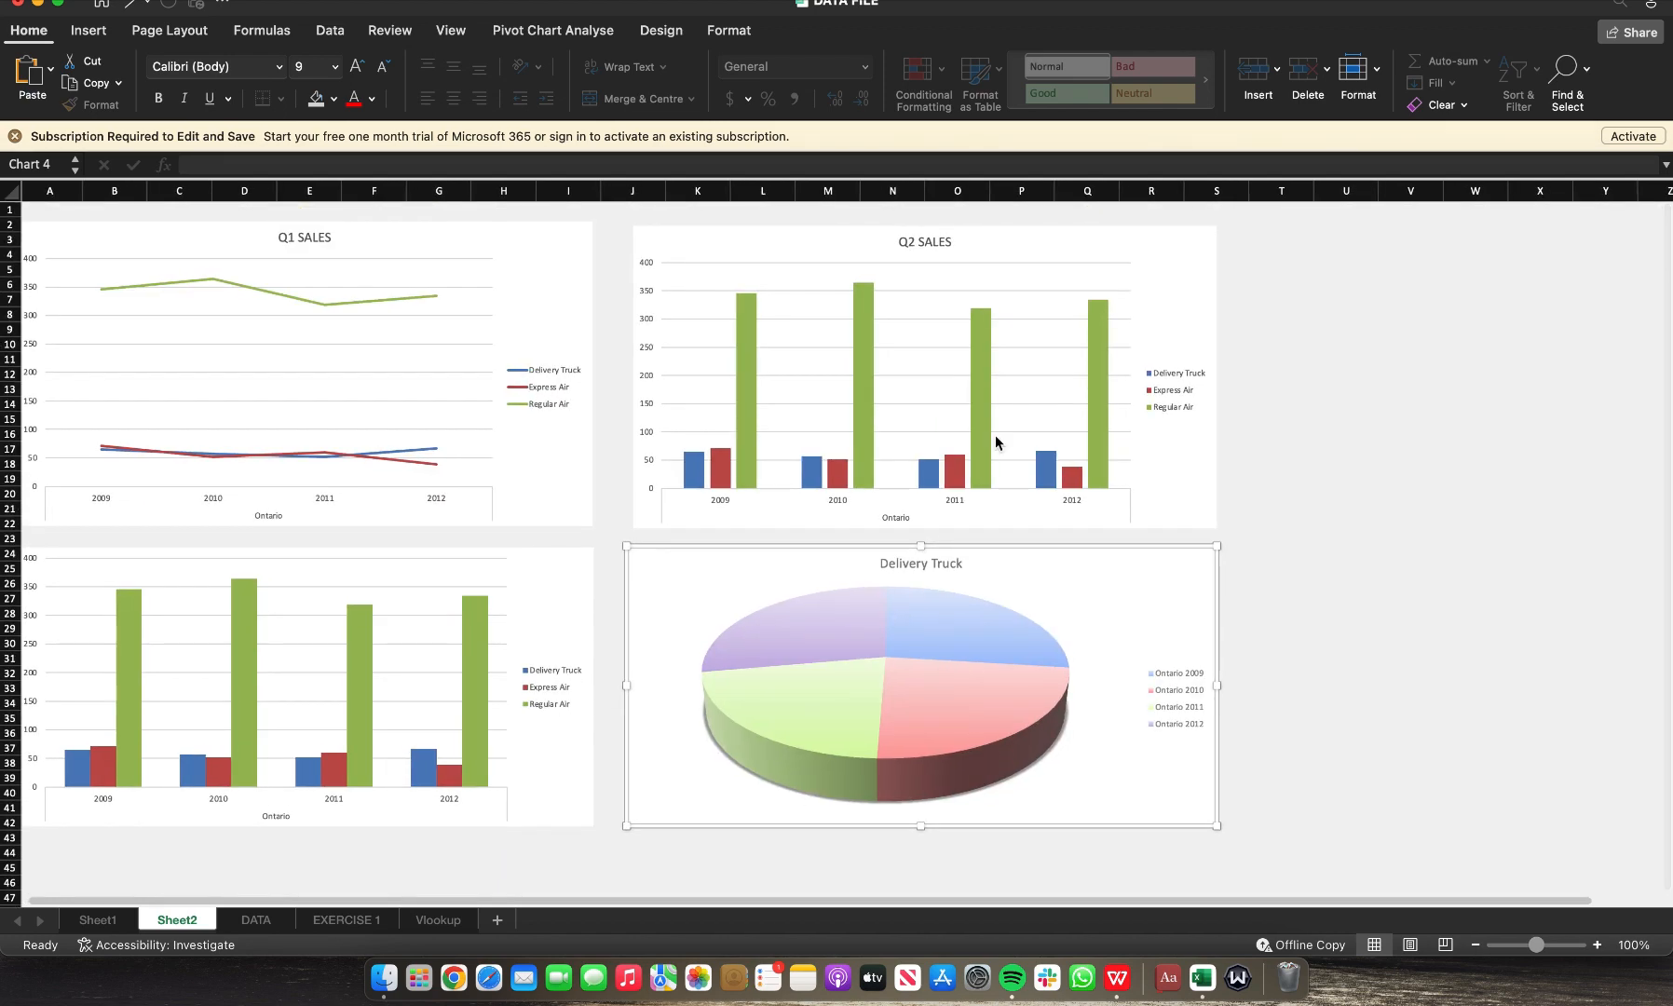
{"action": "left_click", "coordinate": [1376, 523]}
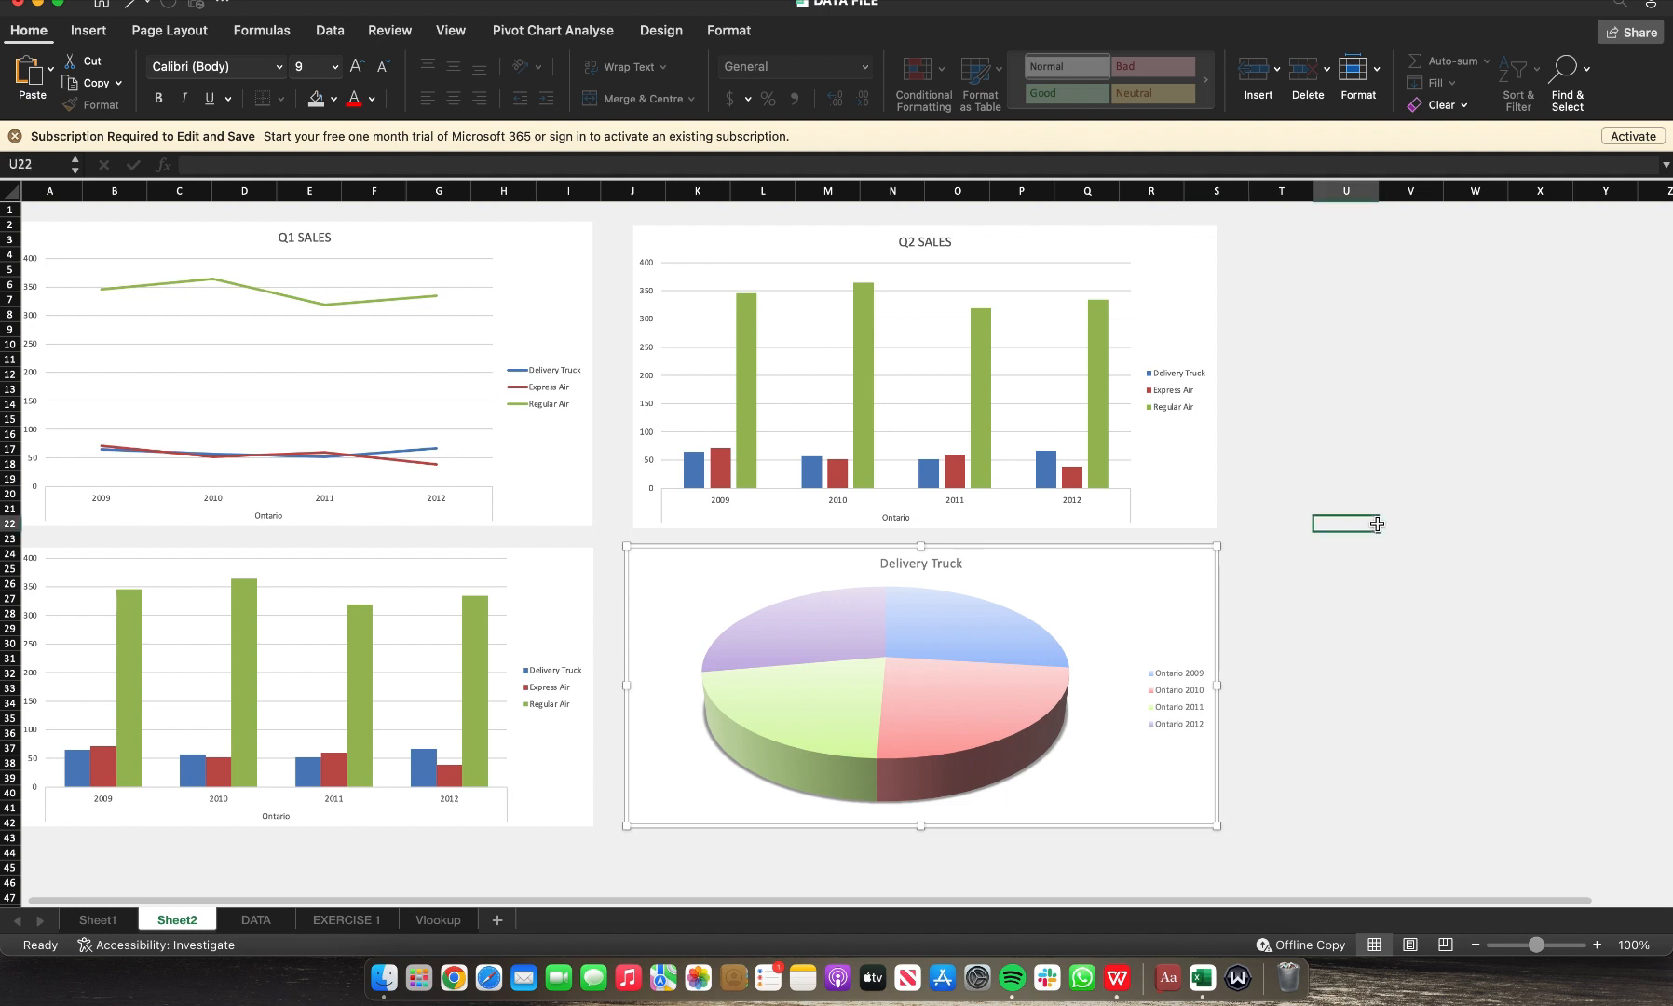
Step: Move the pie chart and the Q2 SALES chart to the right so they line up on the right side
{"action": "left_click", "coordinate": [1128, 555]}
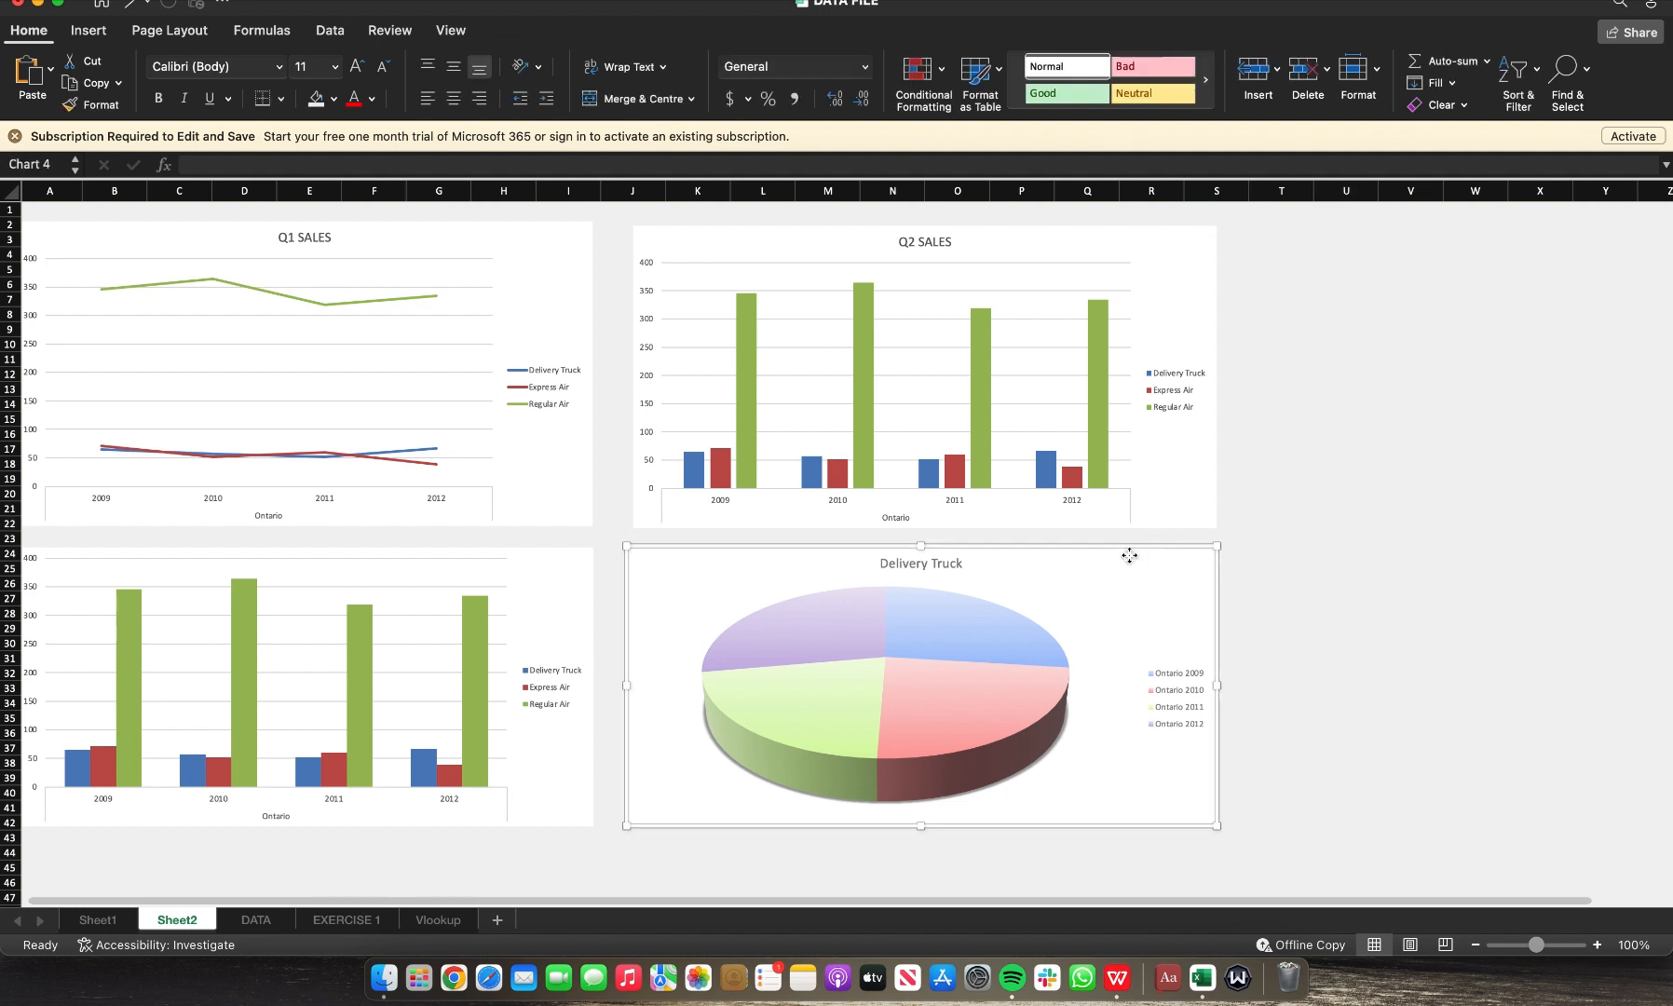
{"action": "left_click_drag", "start_coordinate": [1128, 555], "coordinate": [1369, 553]}
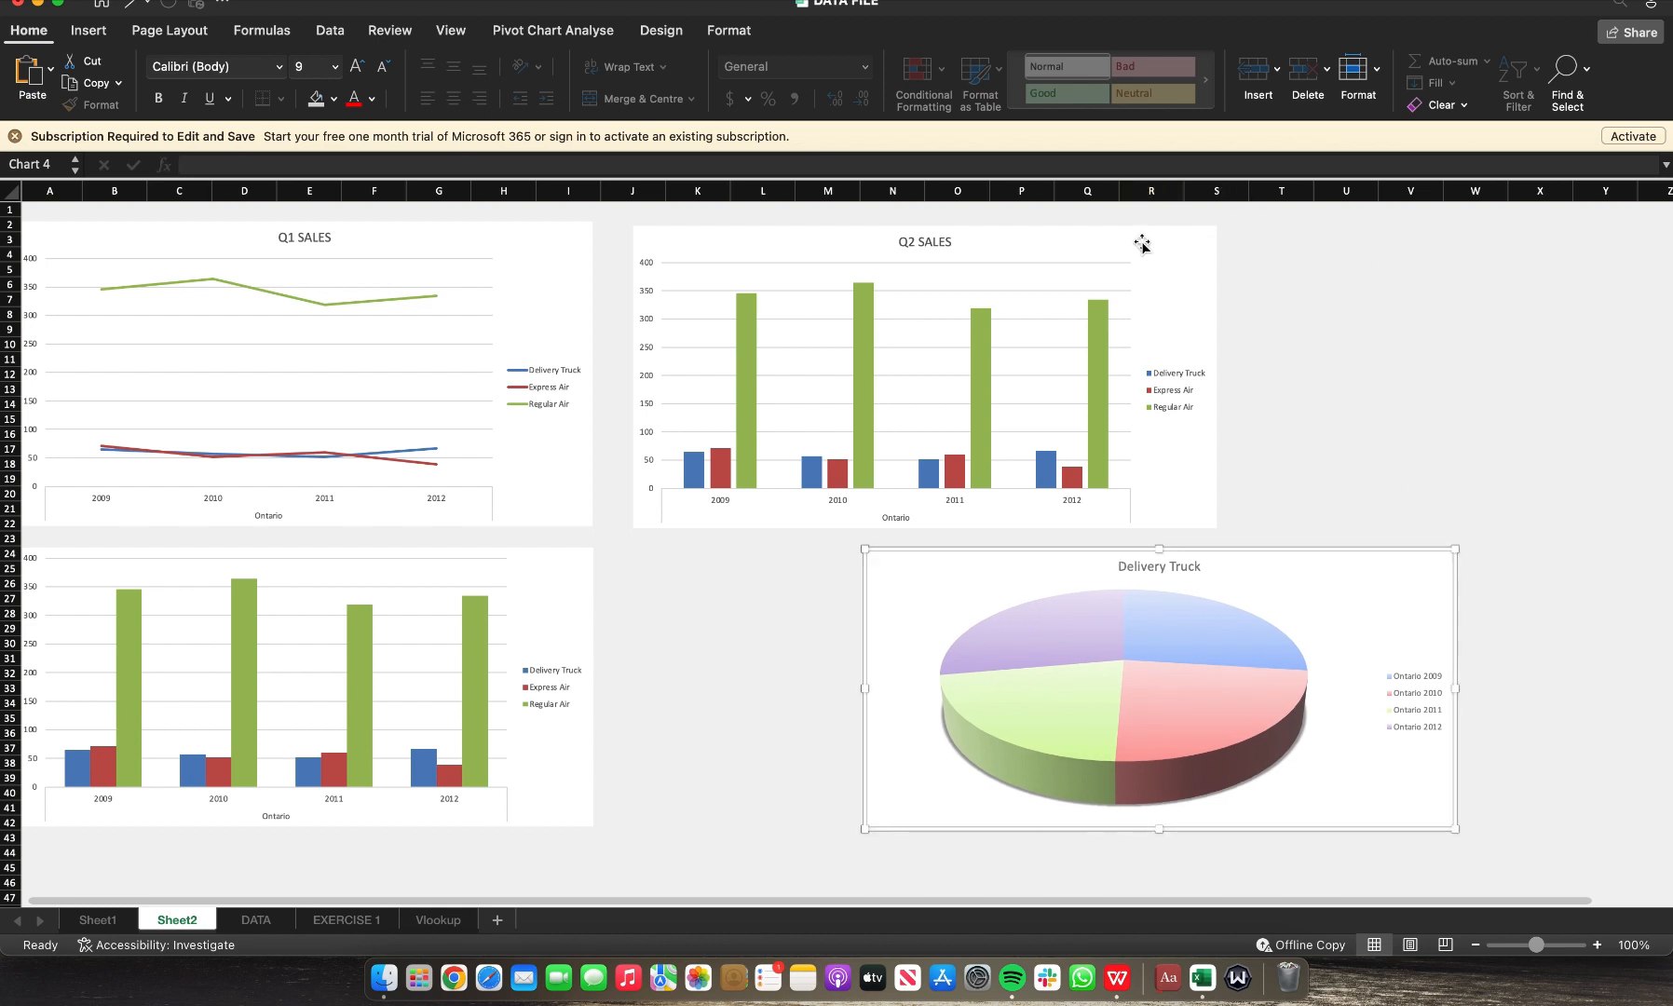
{"action": "left_click_drag", "start_coordinate": [1147, 235], "coordinate": [1382, 231]}
{"action": "left_click", "coordinate": [777, 588]}
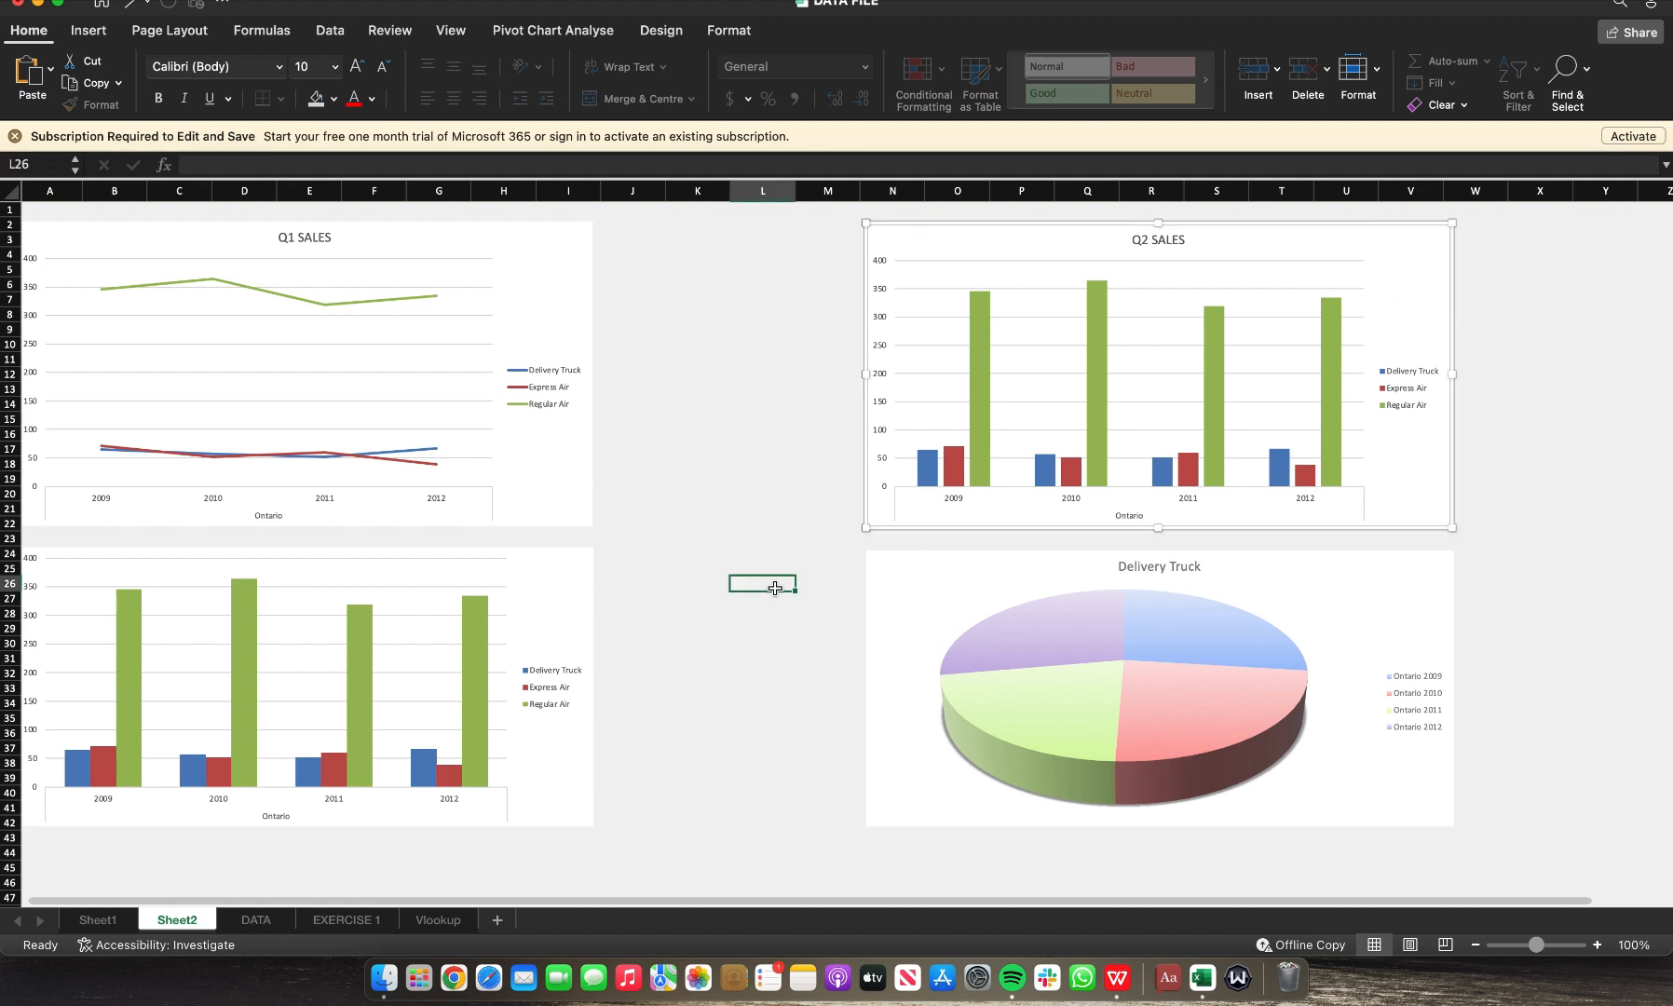
Step: Select the entire sheet and fill all cells with a white background colour
{"action": "left_click", "coordinate": [8, 189]}
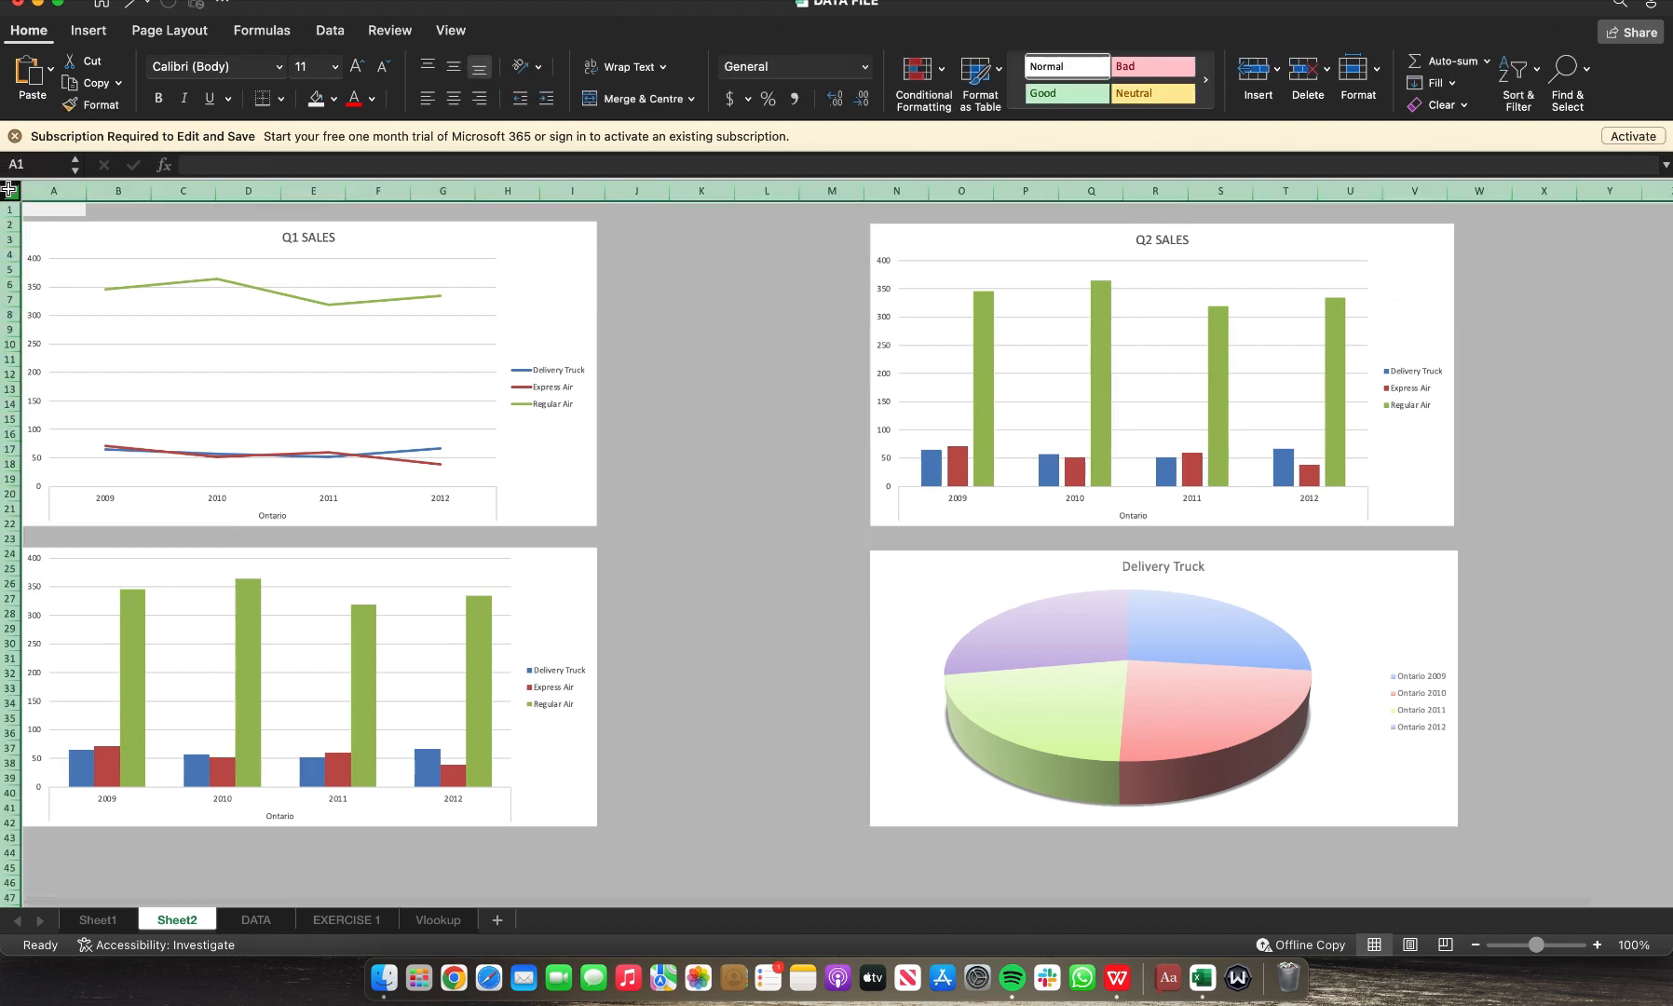
{"action": "left_click", "coordinate": [334, 98]}
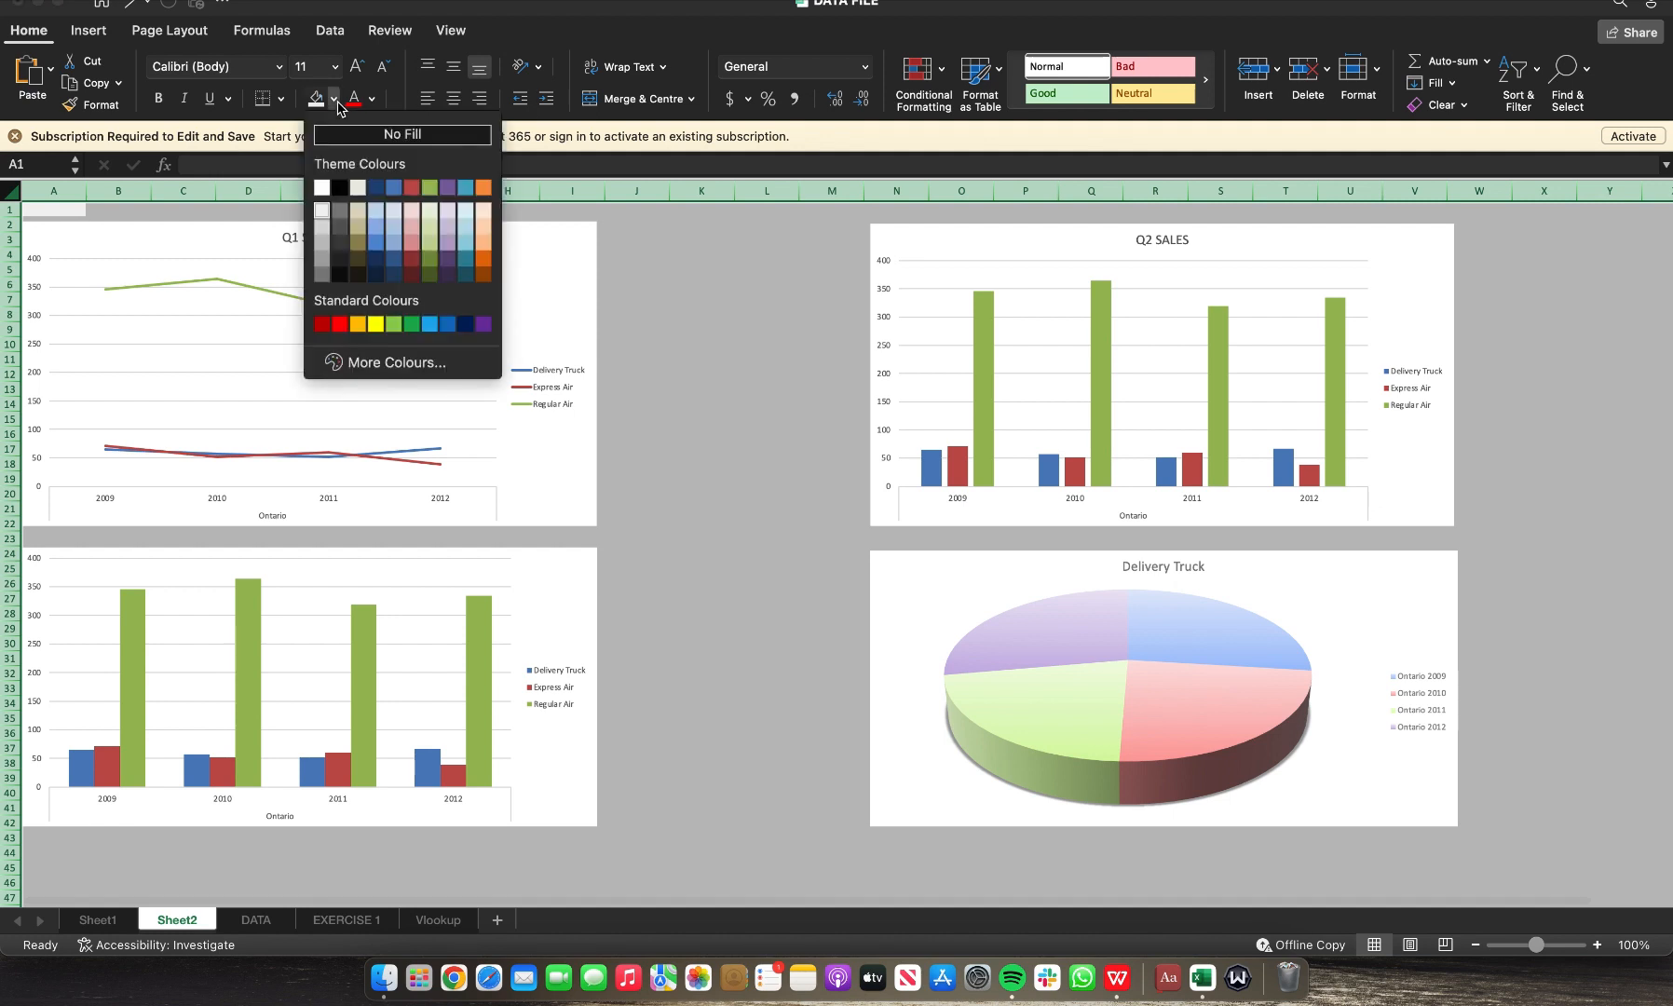
{"action": "left_click", "coordinate": [323, 190]}
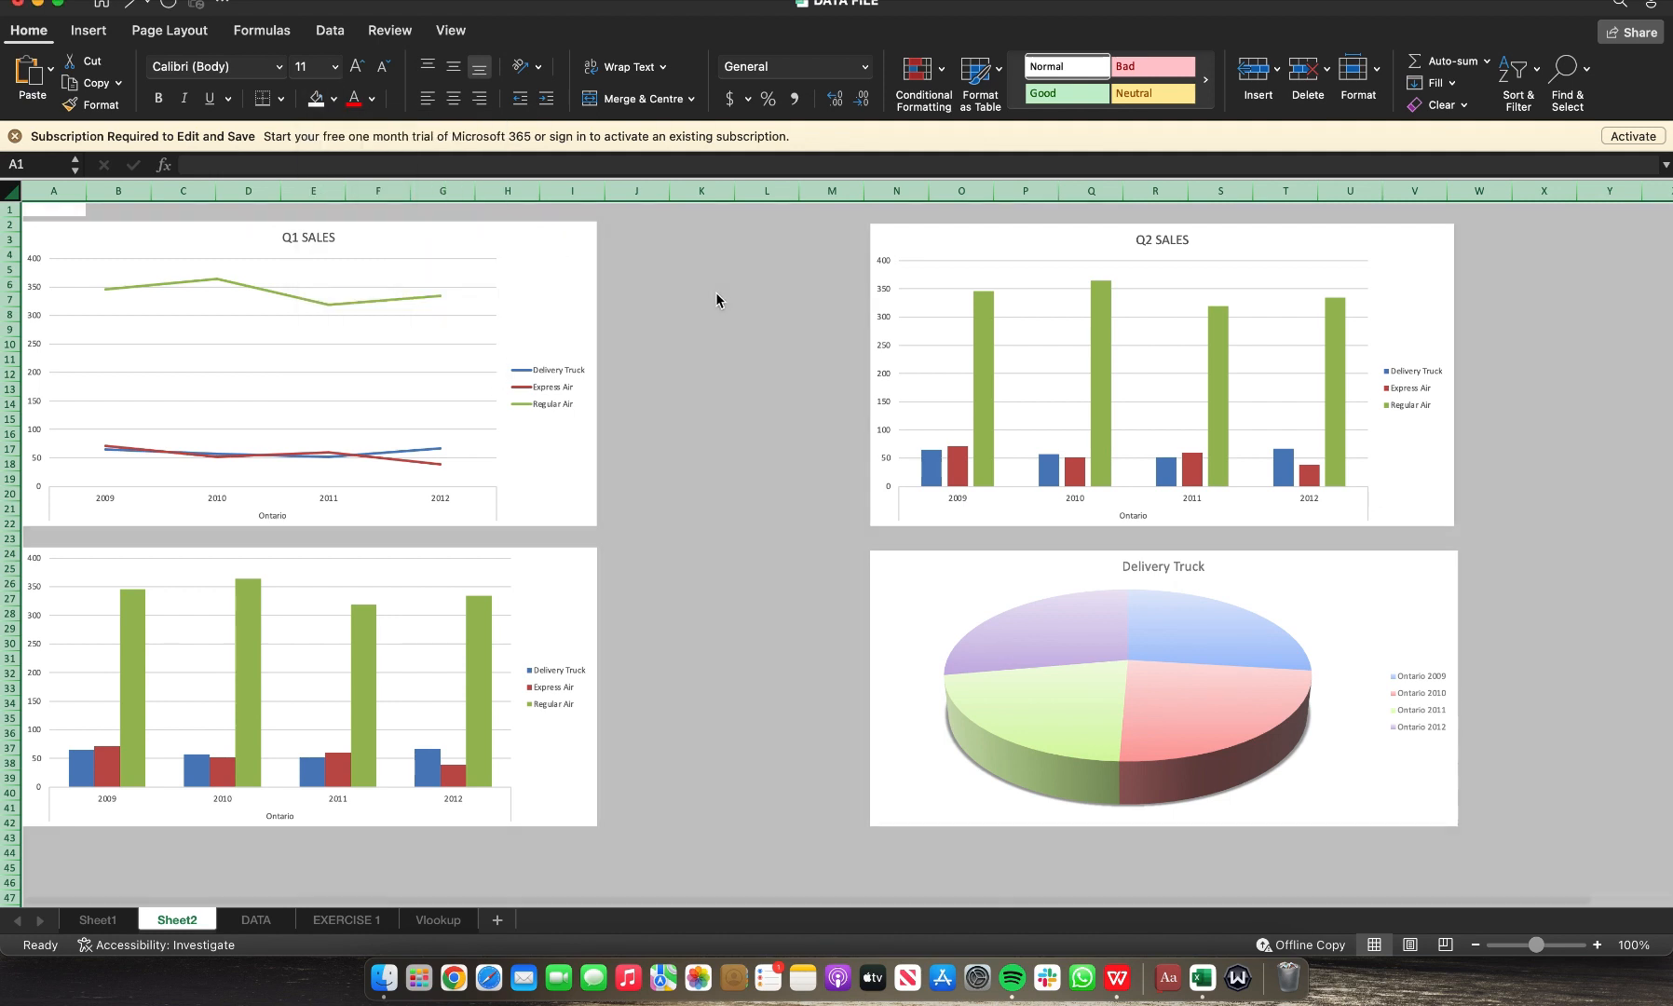
{"action": "left_click", "coordinate": [716, 295]}
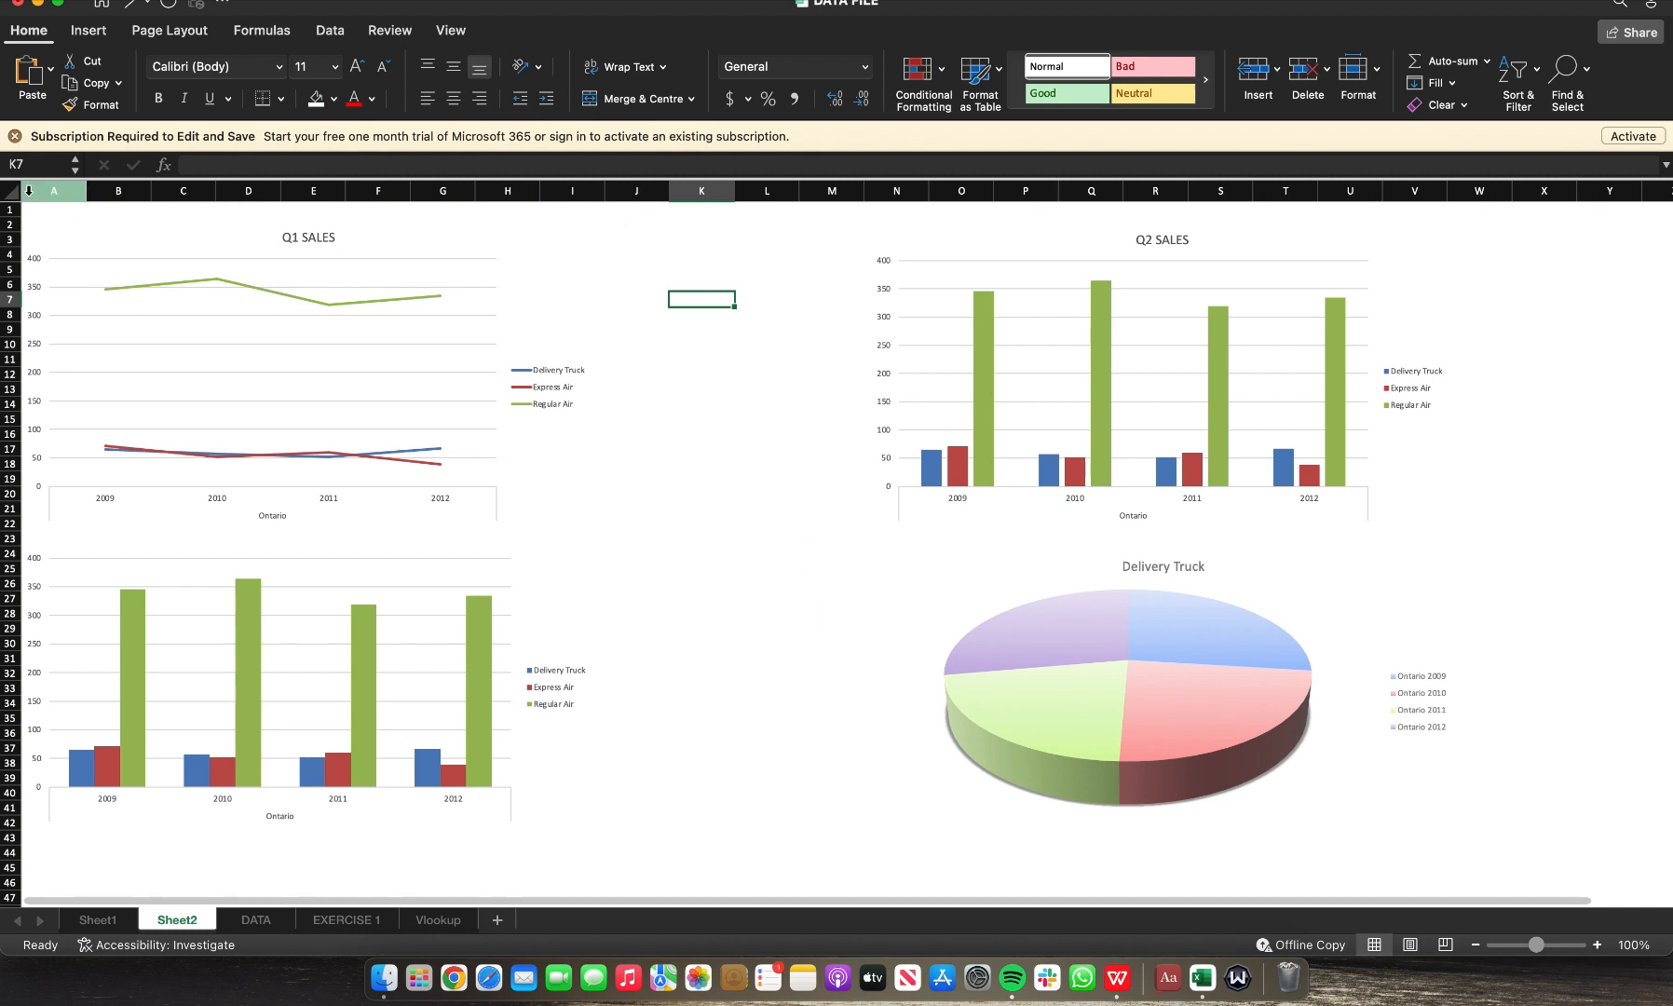
Step: Insert a text box above the charts reading MANAGEMENT REPORT FOR 2009 - 2012 SALES, narrow it, and enlarge its font
{"action": "left_click", "coordinate": [92, 34]}
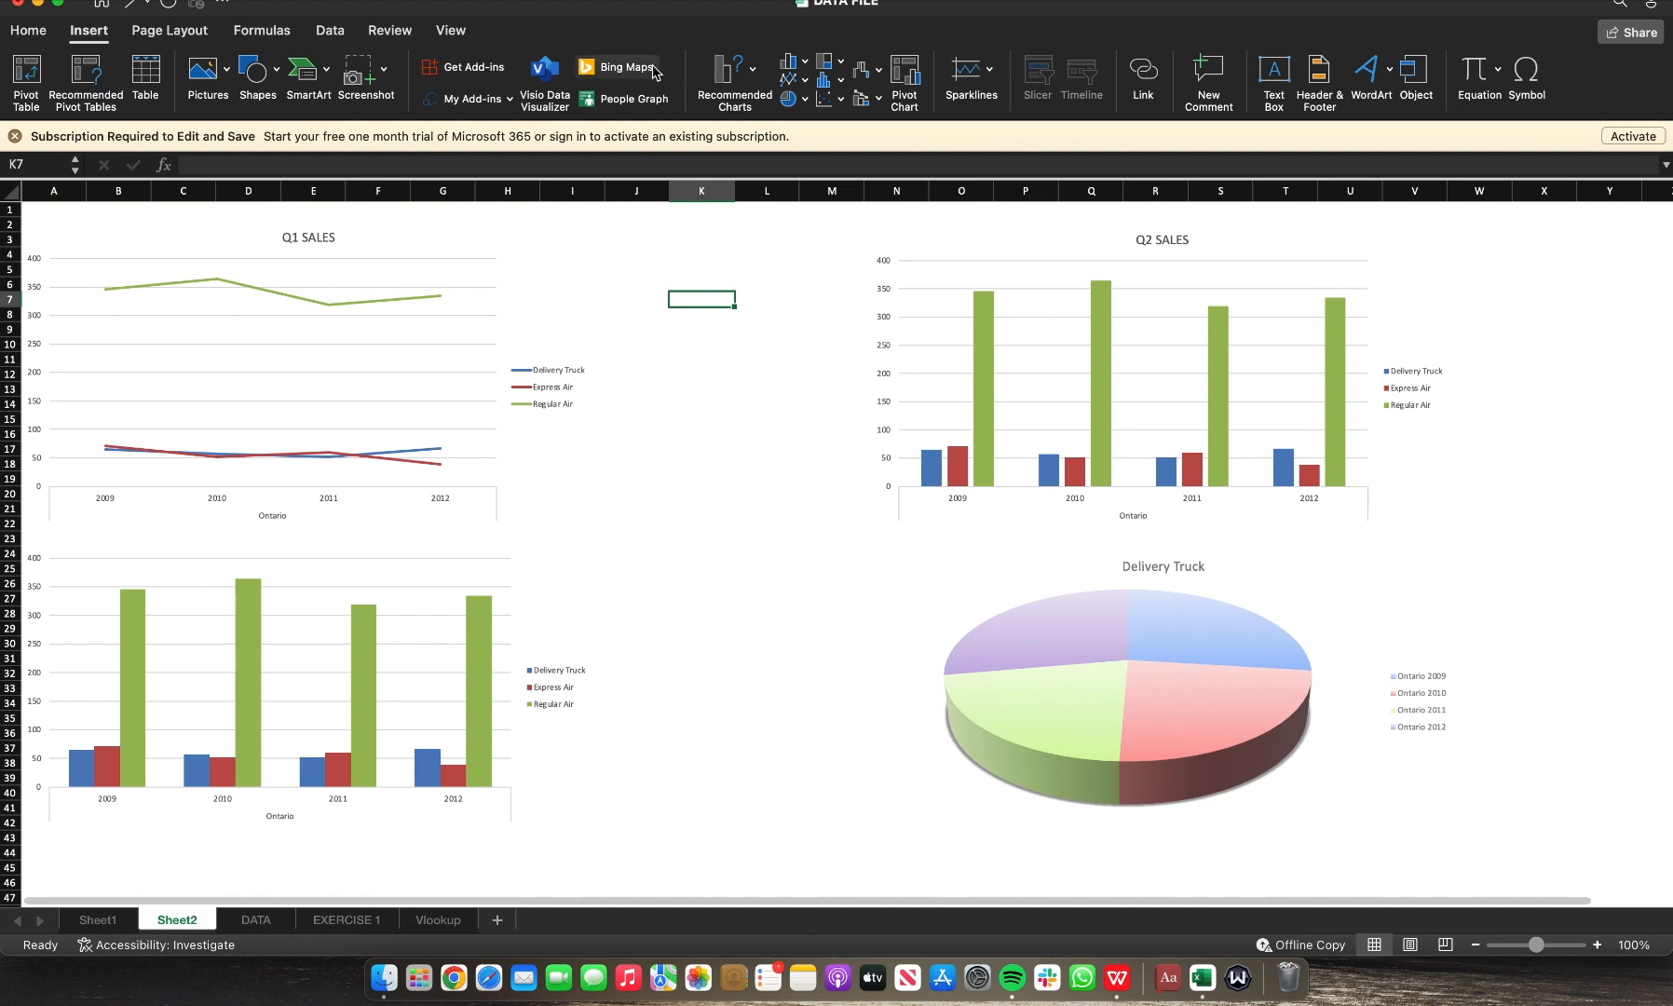
{"action": "left_click", "coordinate": [1275, 78]}
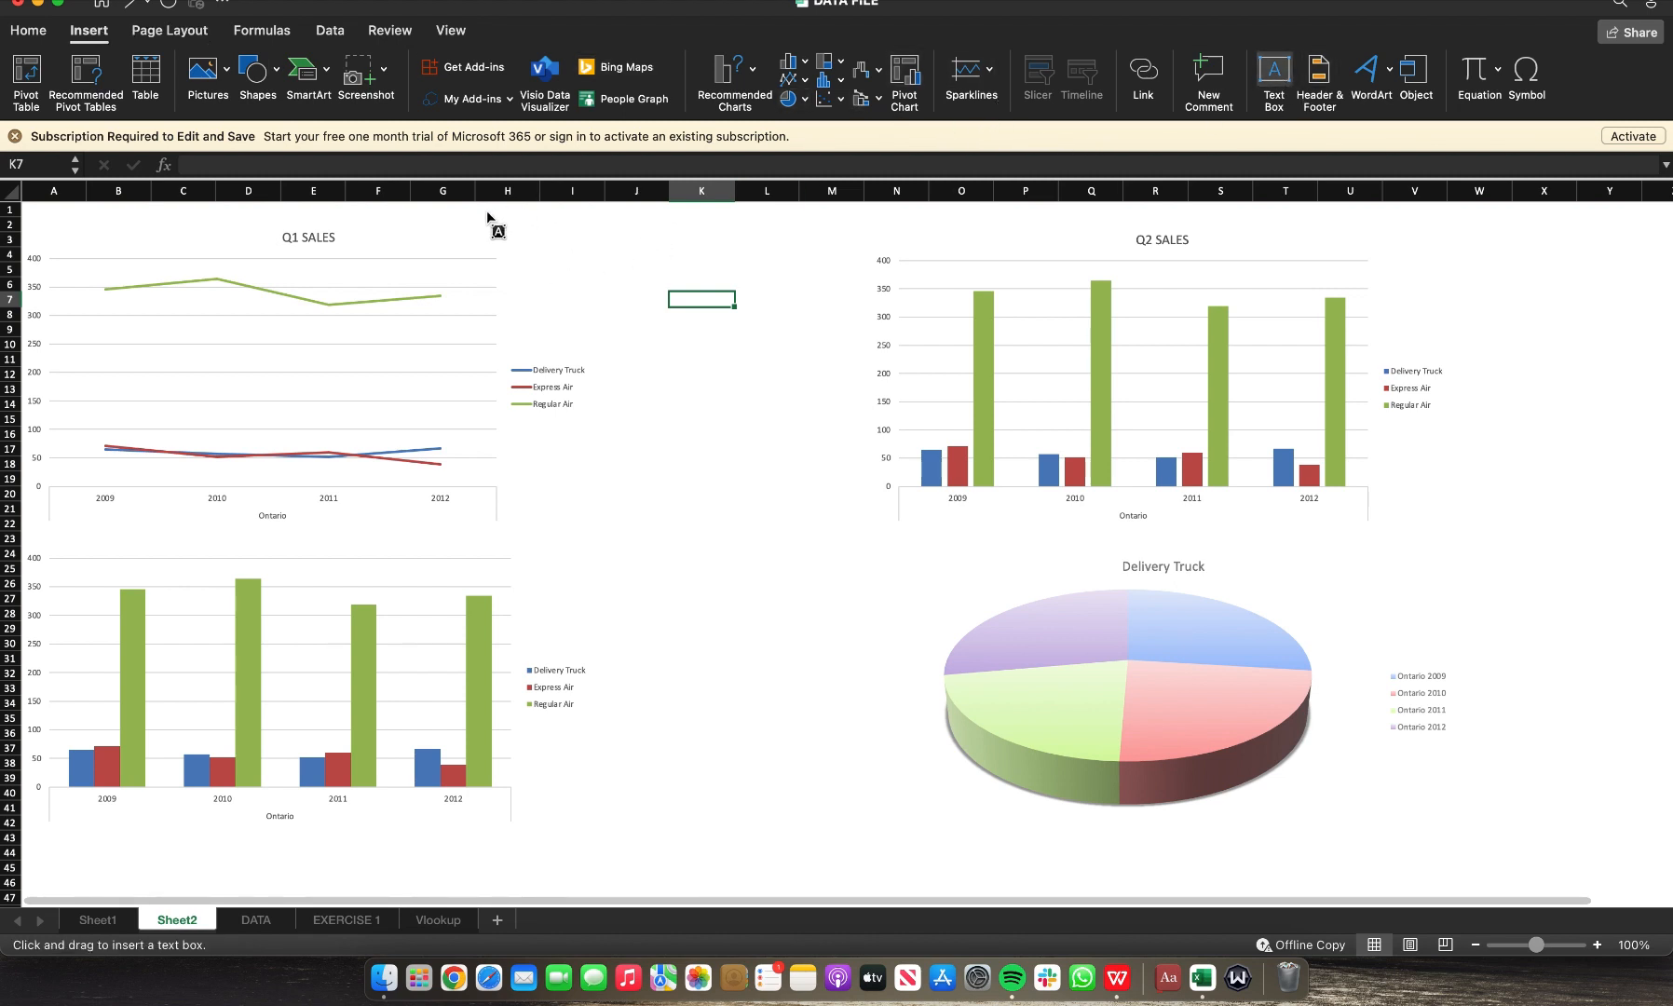
{"action": "left_click_drag", "start_coordinate": [487, 212], "coordinate": [1070, 238]}
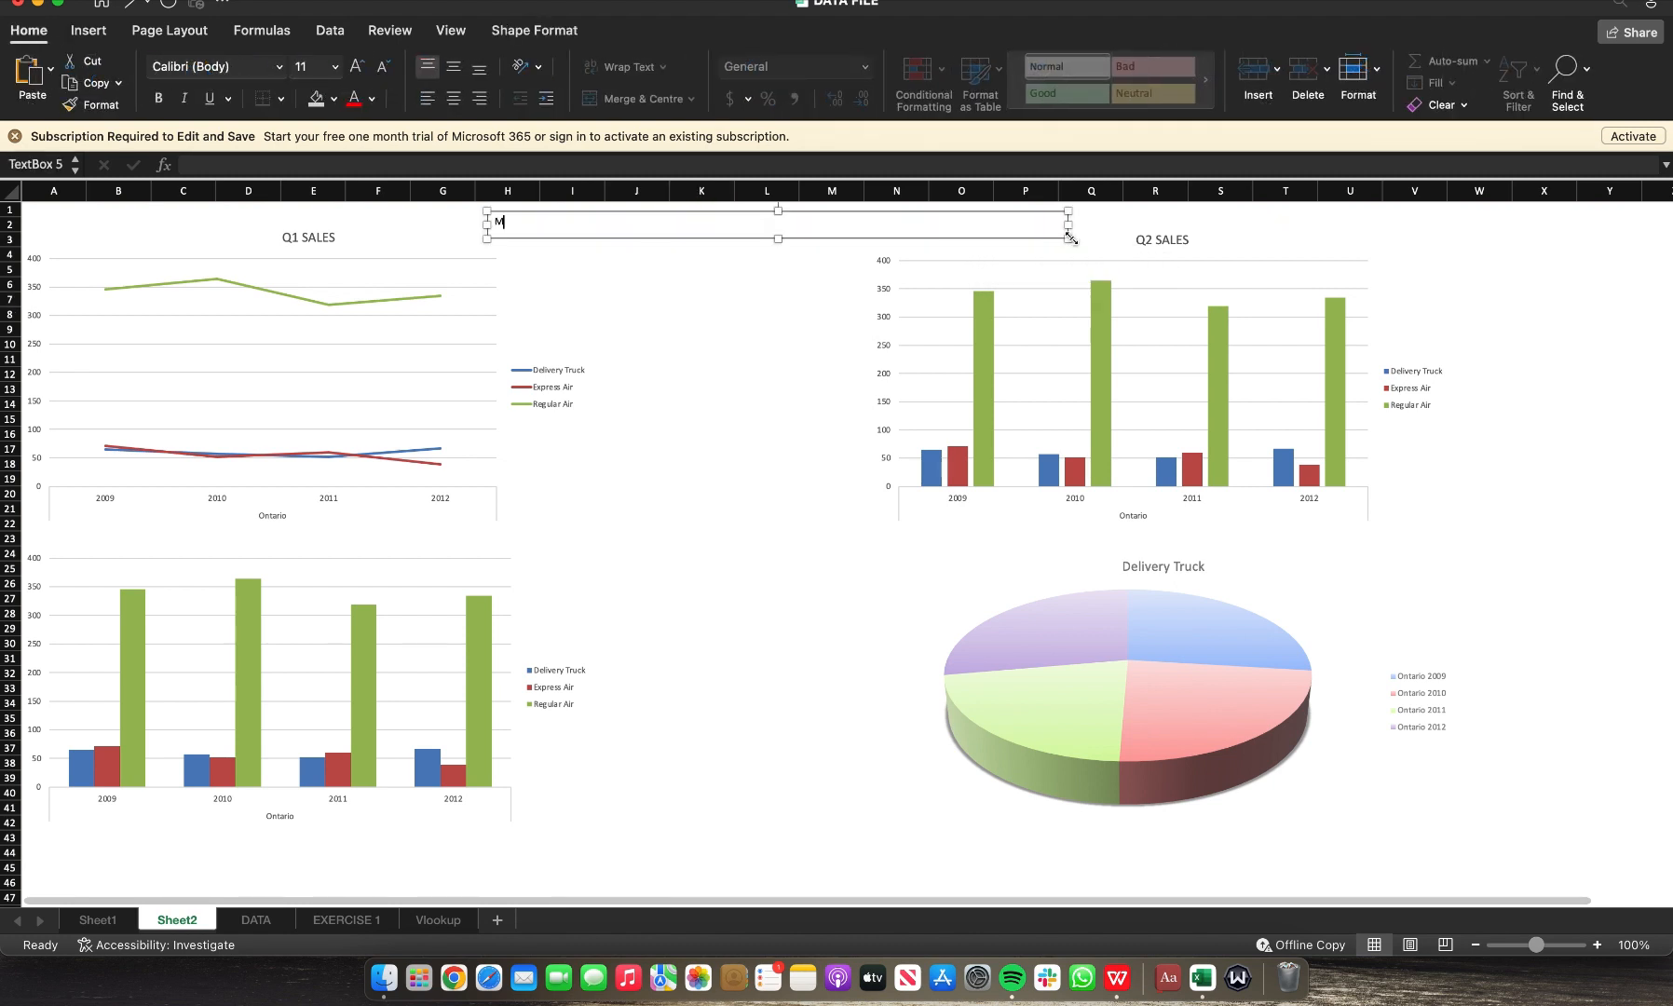
{"action": "type", "text": "MANAGEMENT"}
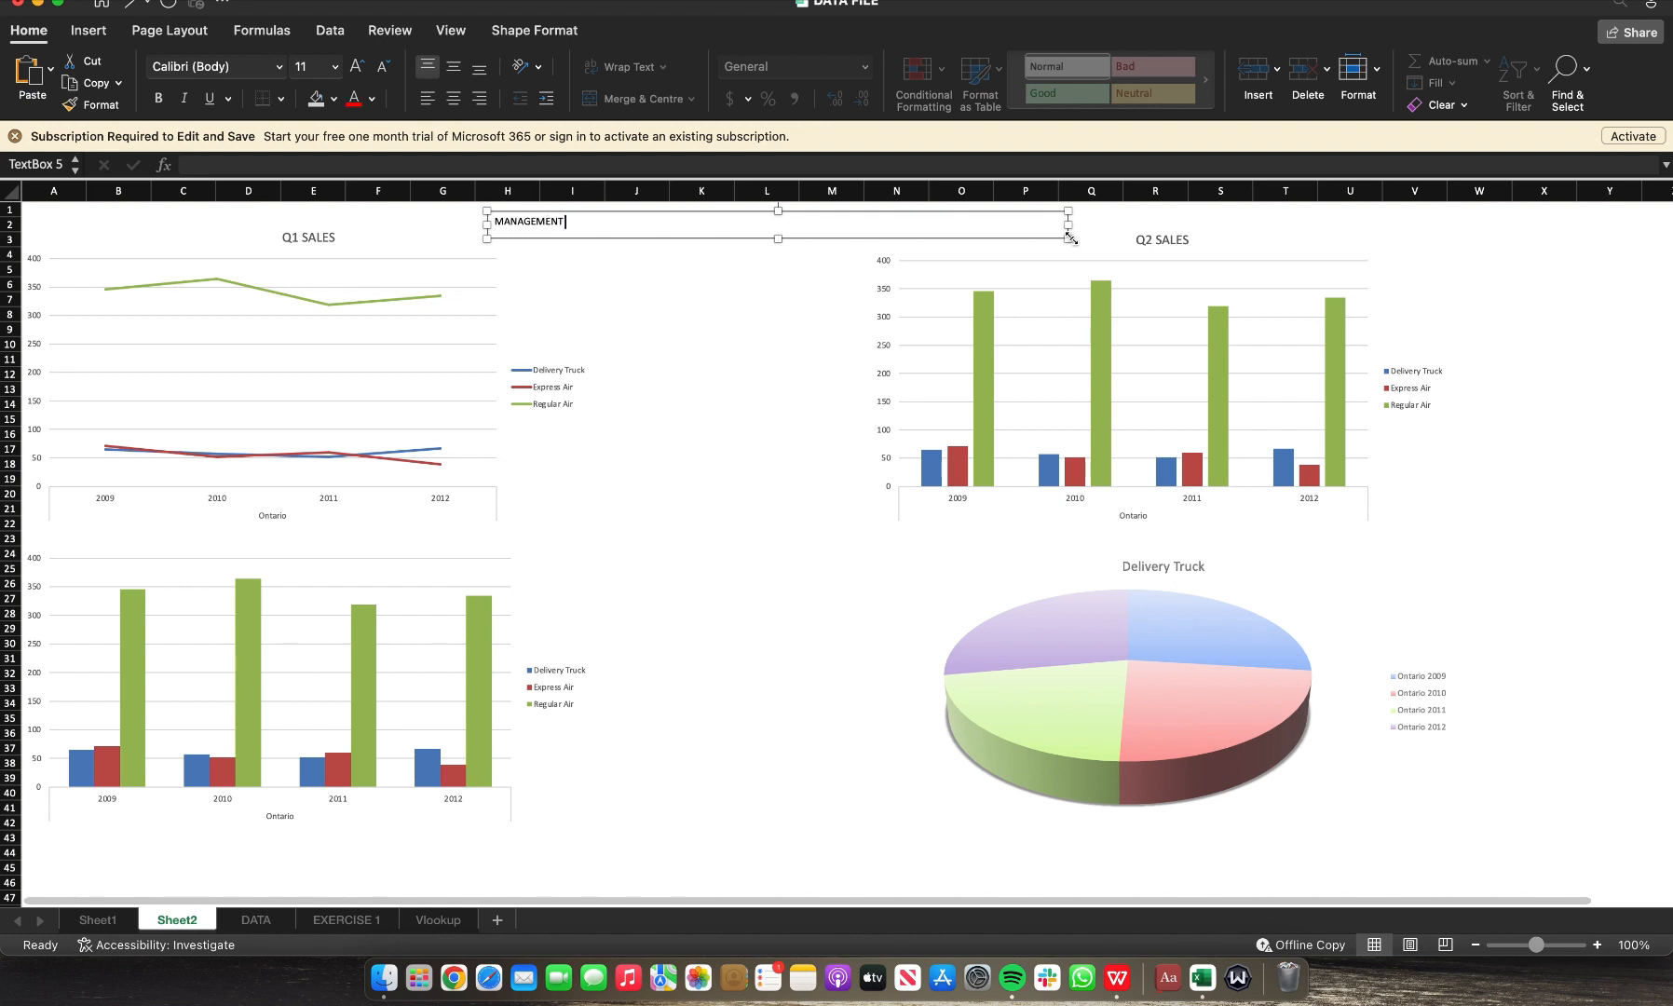
{"action": "type", "text": " REPORT FOR 2"}
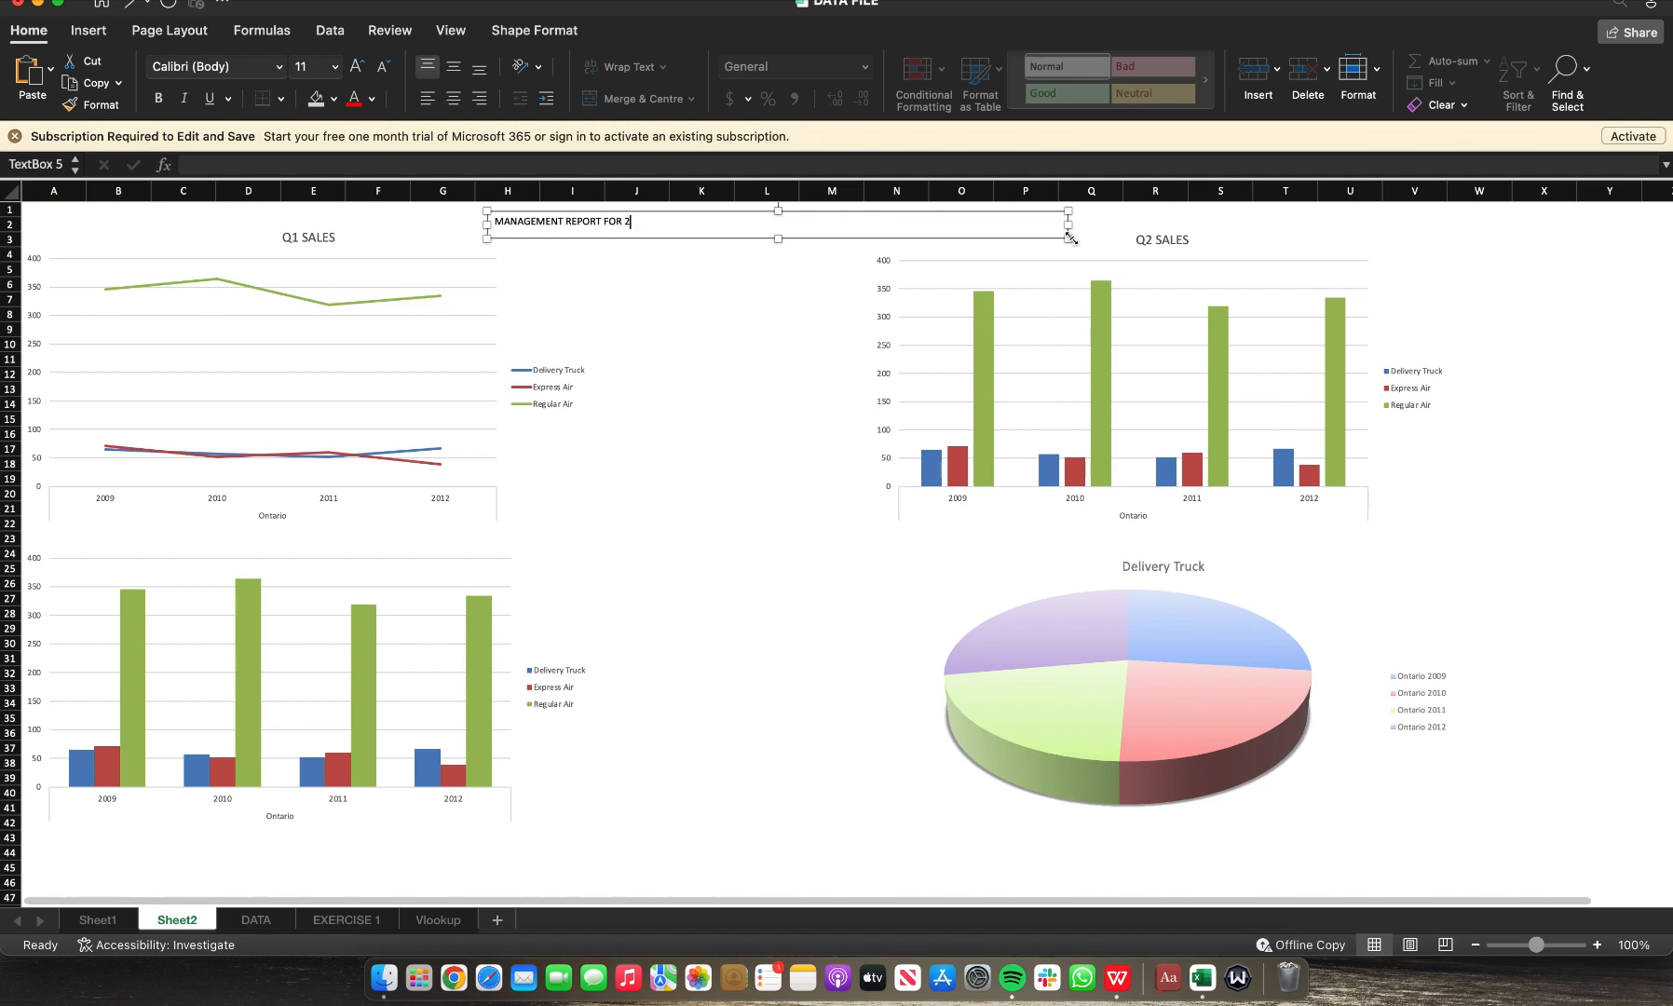
{"action": "type", "text": "009 - 201"}
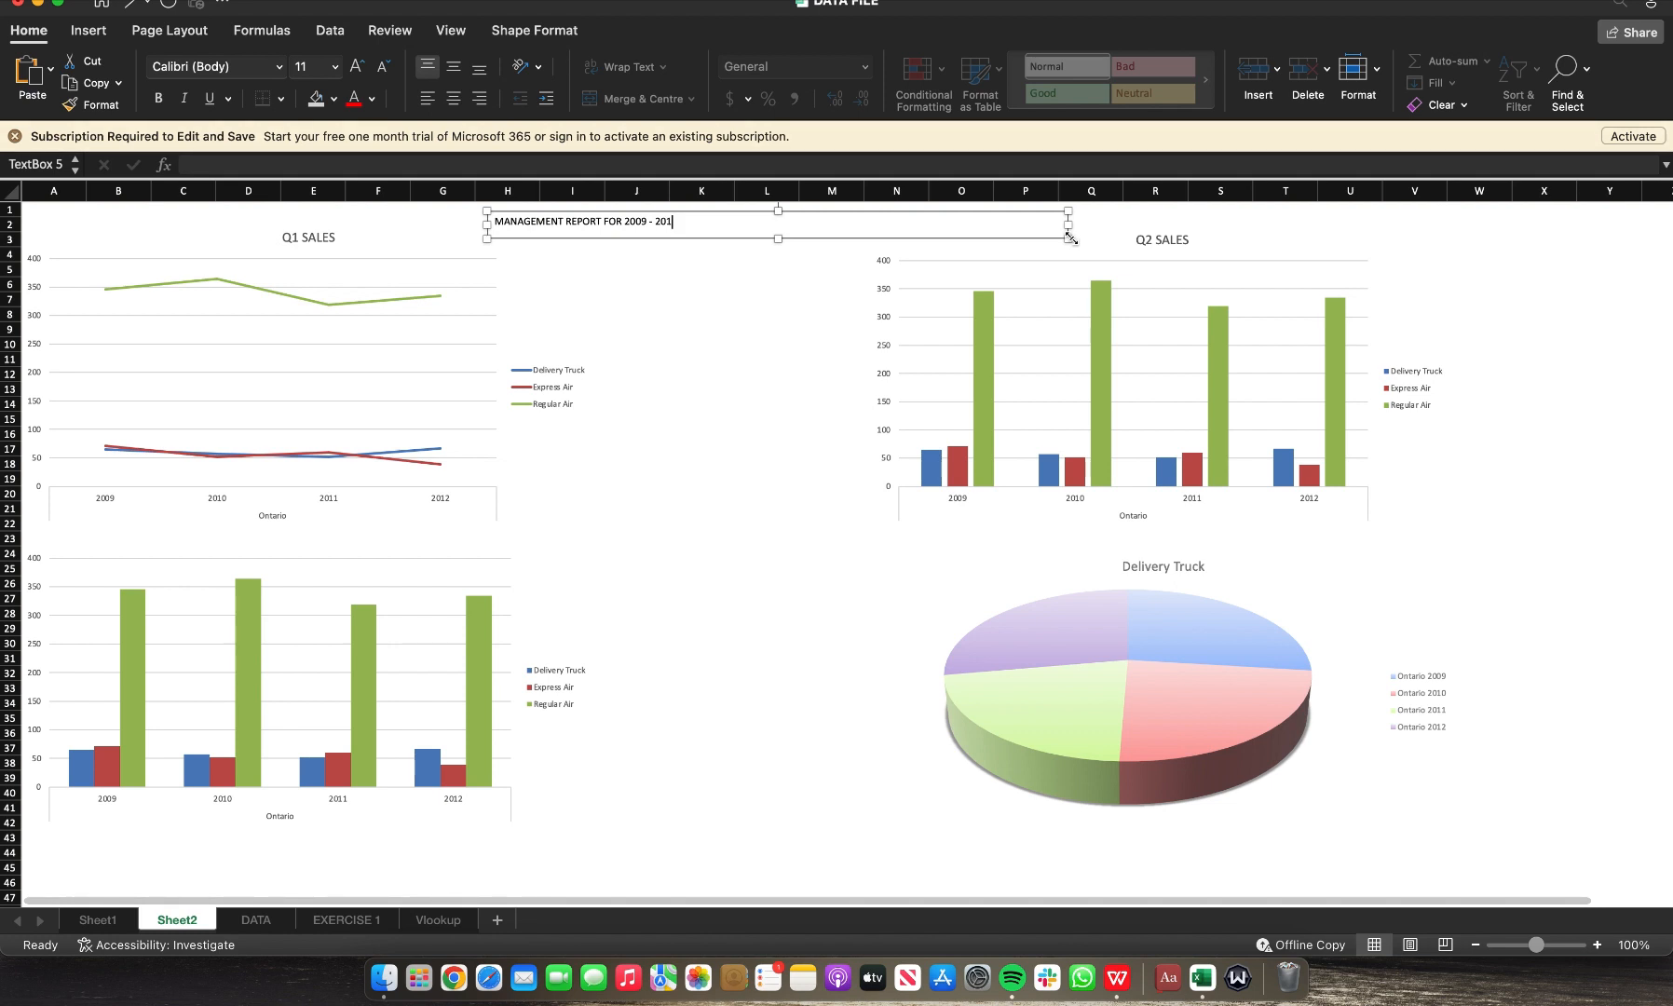
{"action": "type", "text": "2 SALES"}
{"action": "left_click_drag", "start_coordinate": [1070, 225], "coordinate": [832, 238]}
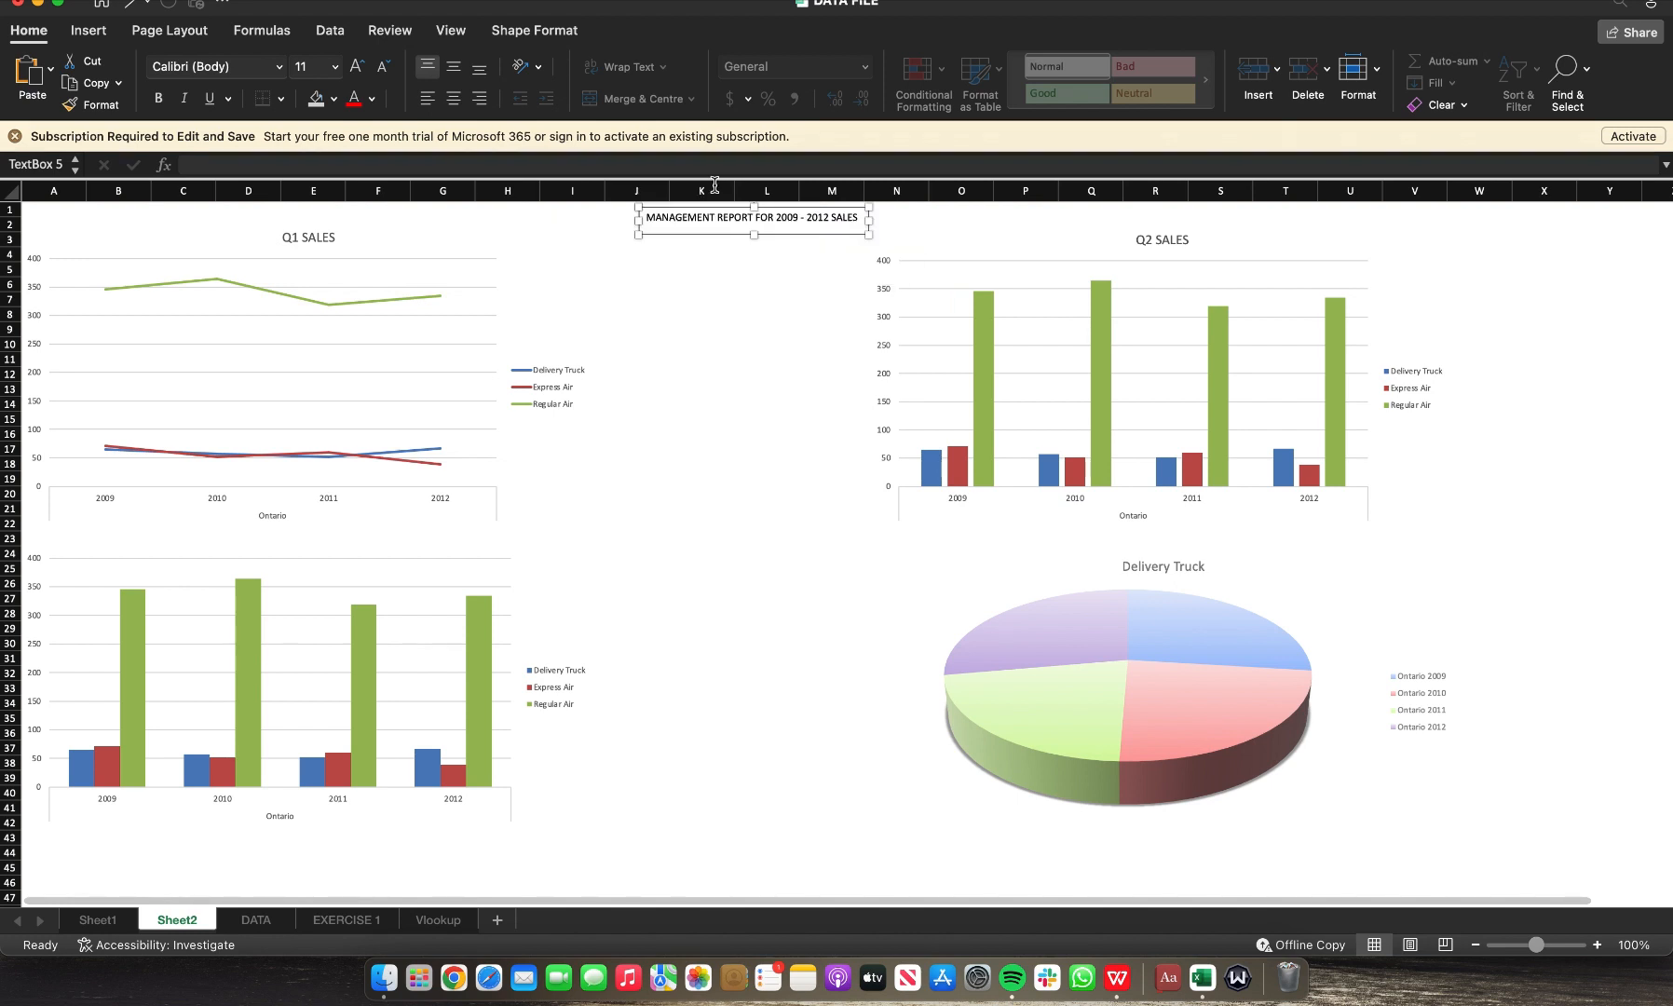
{"action": "left_click", "coordinate": [354, 71]}
{"action": "left_click", "coordinate": [354, 72]}
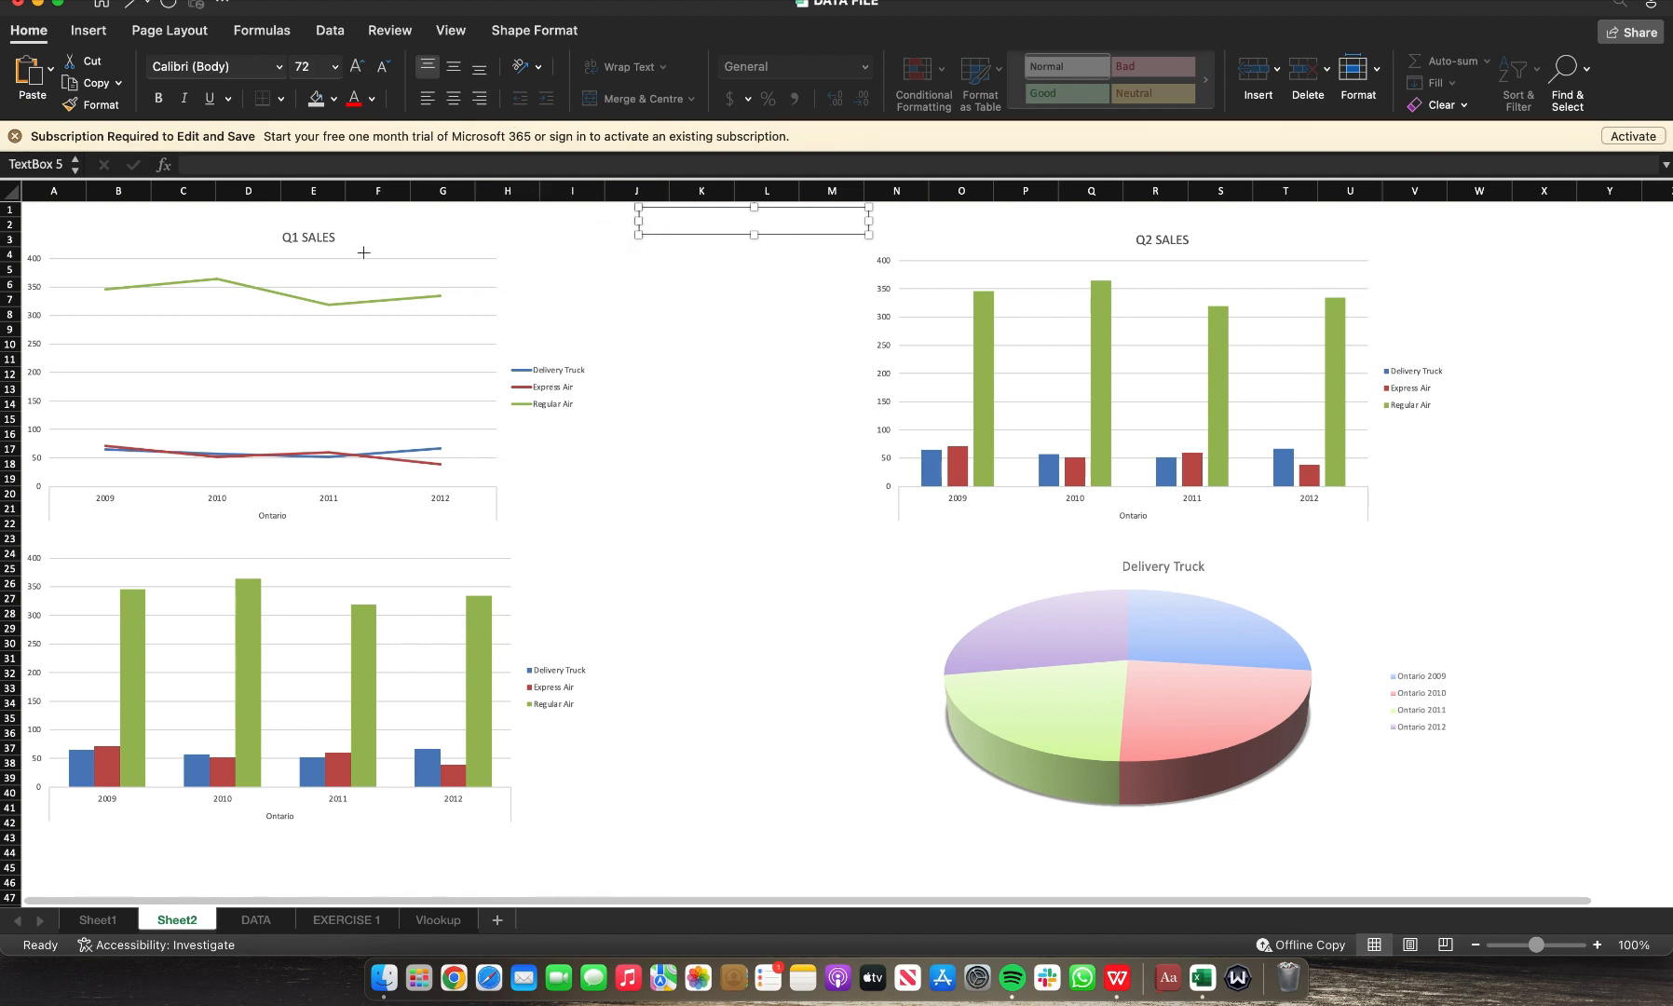
Step: Widen the title text box and reduce its font size to 32 pt
{"action": "left_click_drag", "start_coordinate": [363, 253], "coordinate": [351, 259]}
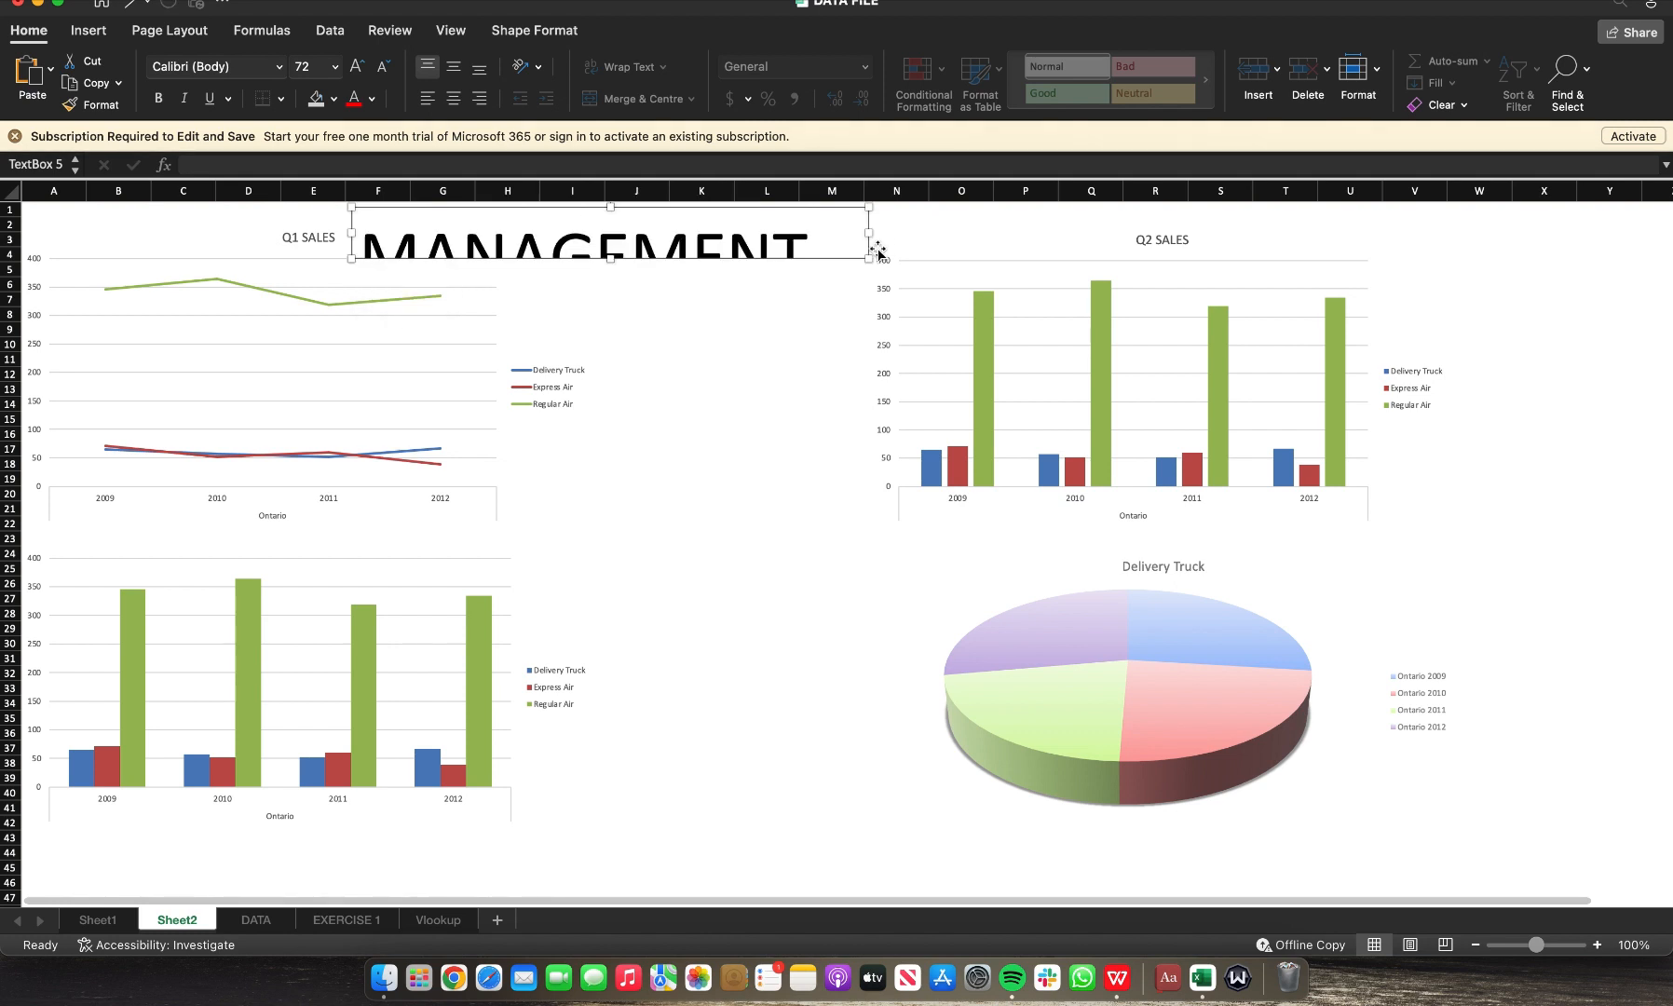
{"action": "left_click", "coordinate": [382, 75]}
{"action": "left_click", "coordinate": [382, 74]}
{"action": "left_click", "coordinate": [383, 75]}
{"action": "left_click", "coordinate": [383, 75]}
{"action": "left_click", "coordinate": [383, 75]}
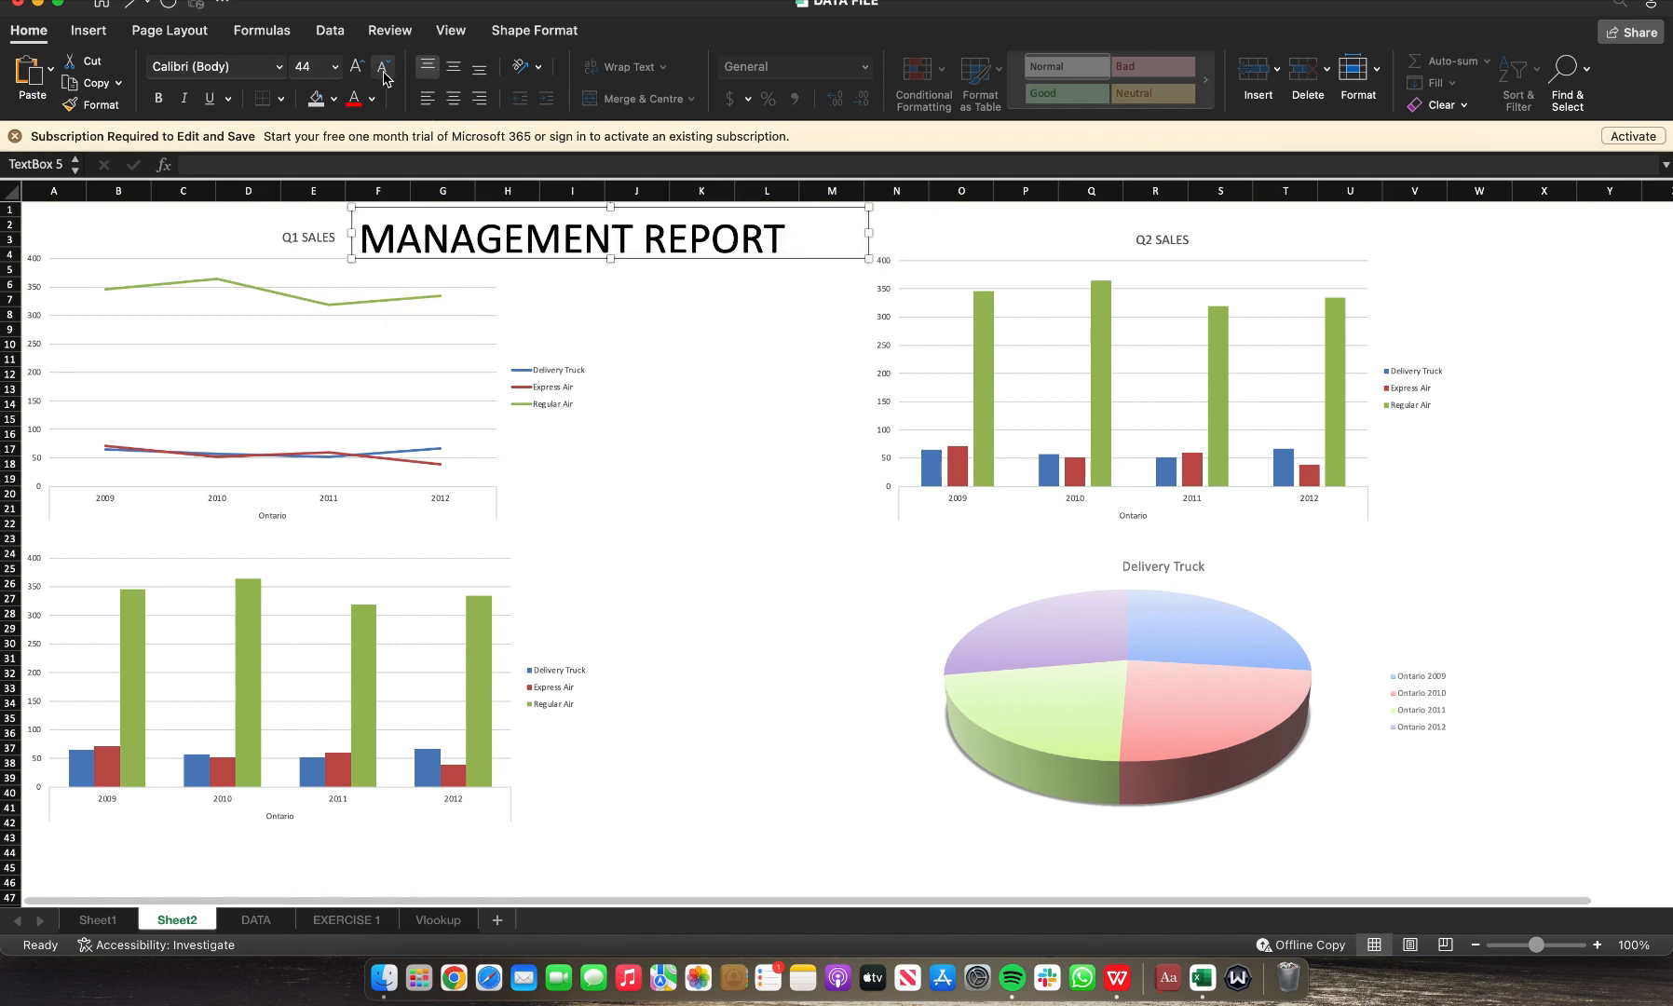
Step: Complete the title as MANAGEMENT REPORT FOR 2009 - 2012 and resize the box to fit the text
{"action": "type", "text": "FOR 2009 -"}
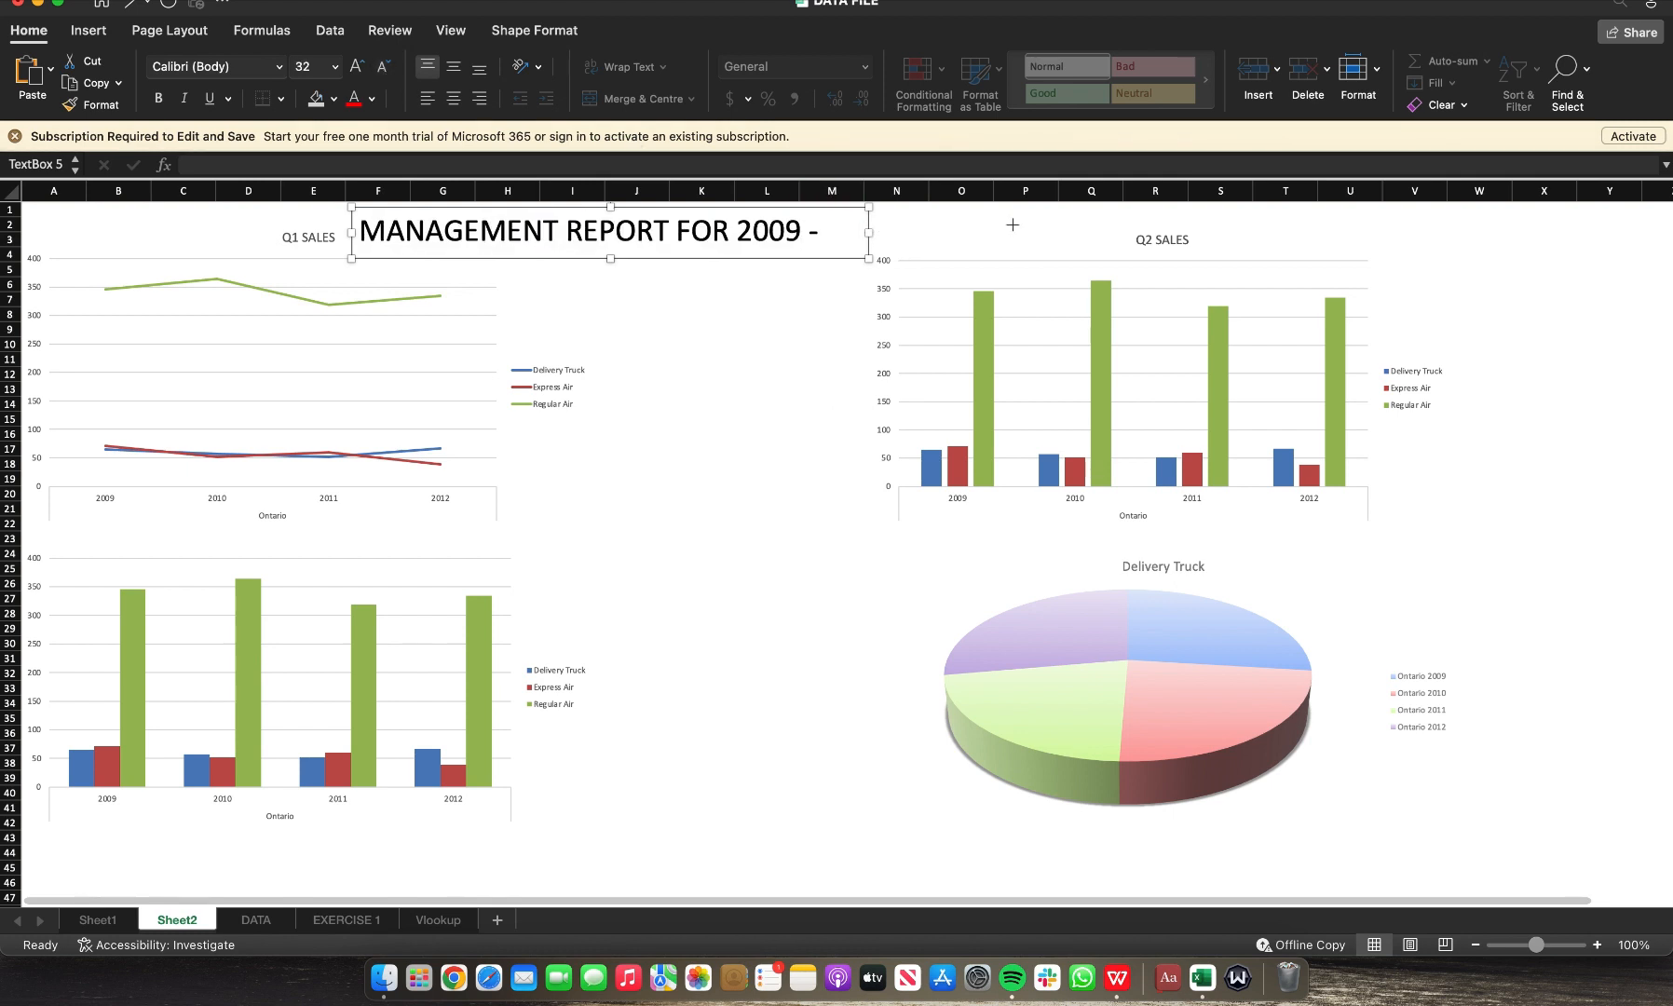
{"action": "left_click_drag", "start_coordinate": [1013, 224], "coordinate": [975, 233]}
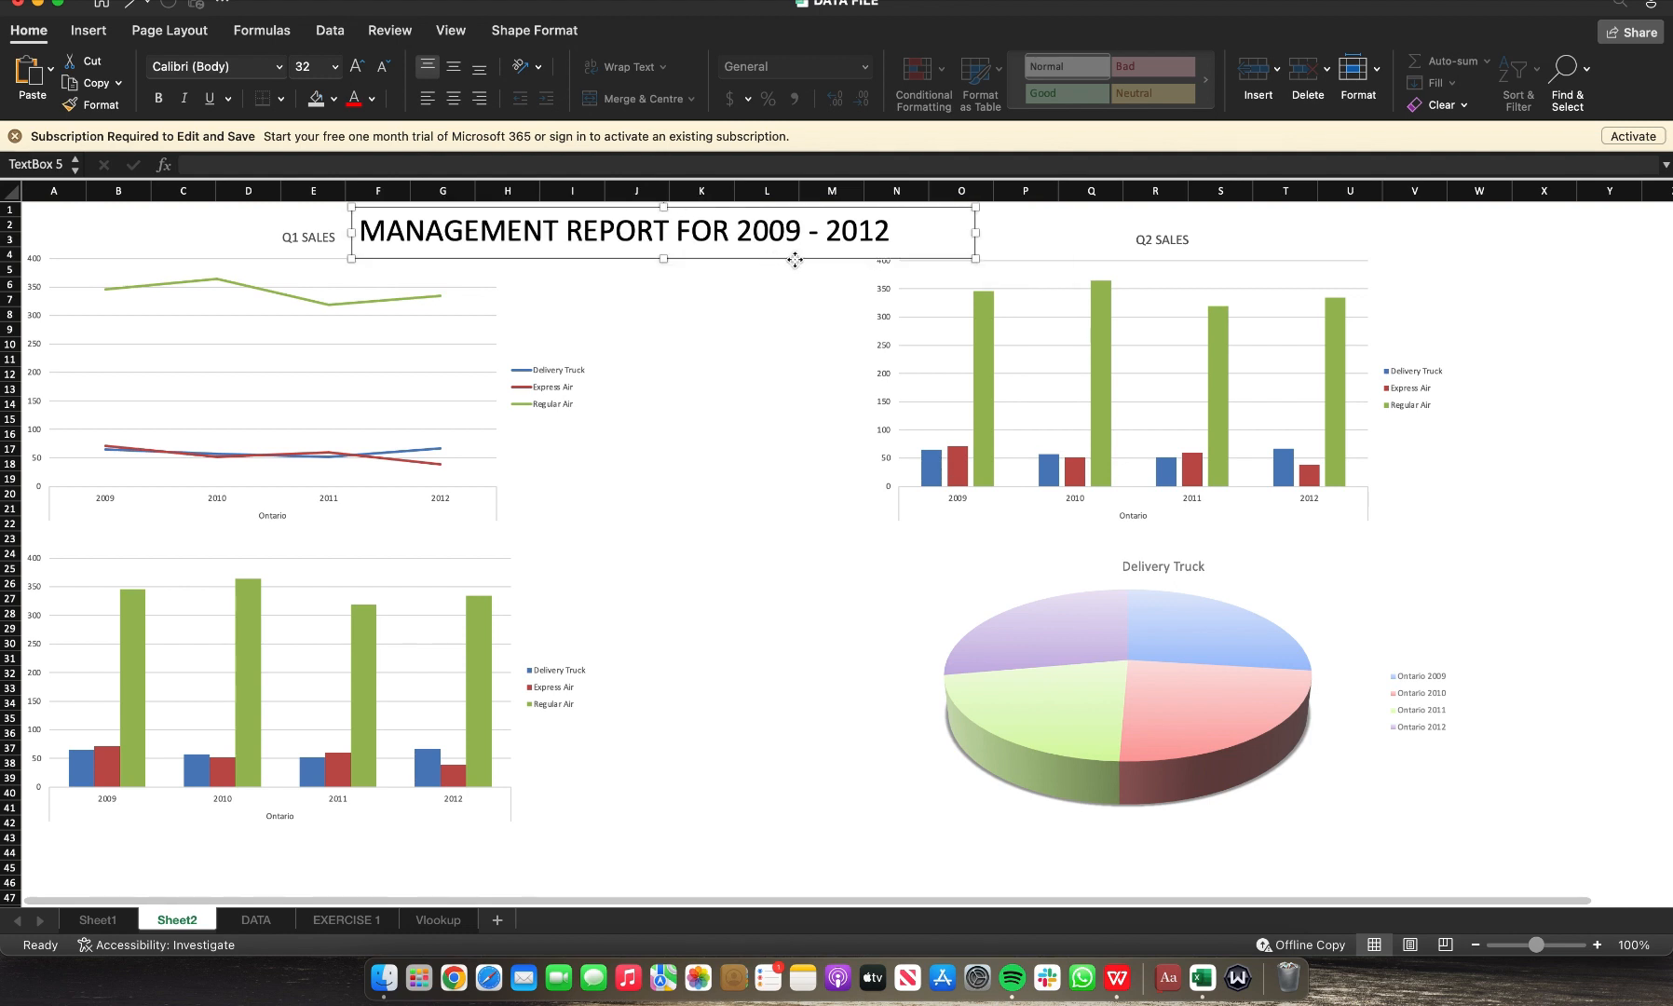
Step: Centre the title box above the charts and set its outline to No Outline
{"action": "left_click_drag", "start_coordinate": [809, 257], "coordinate": [881, 252]}
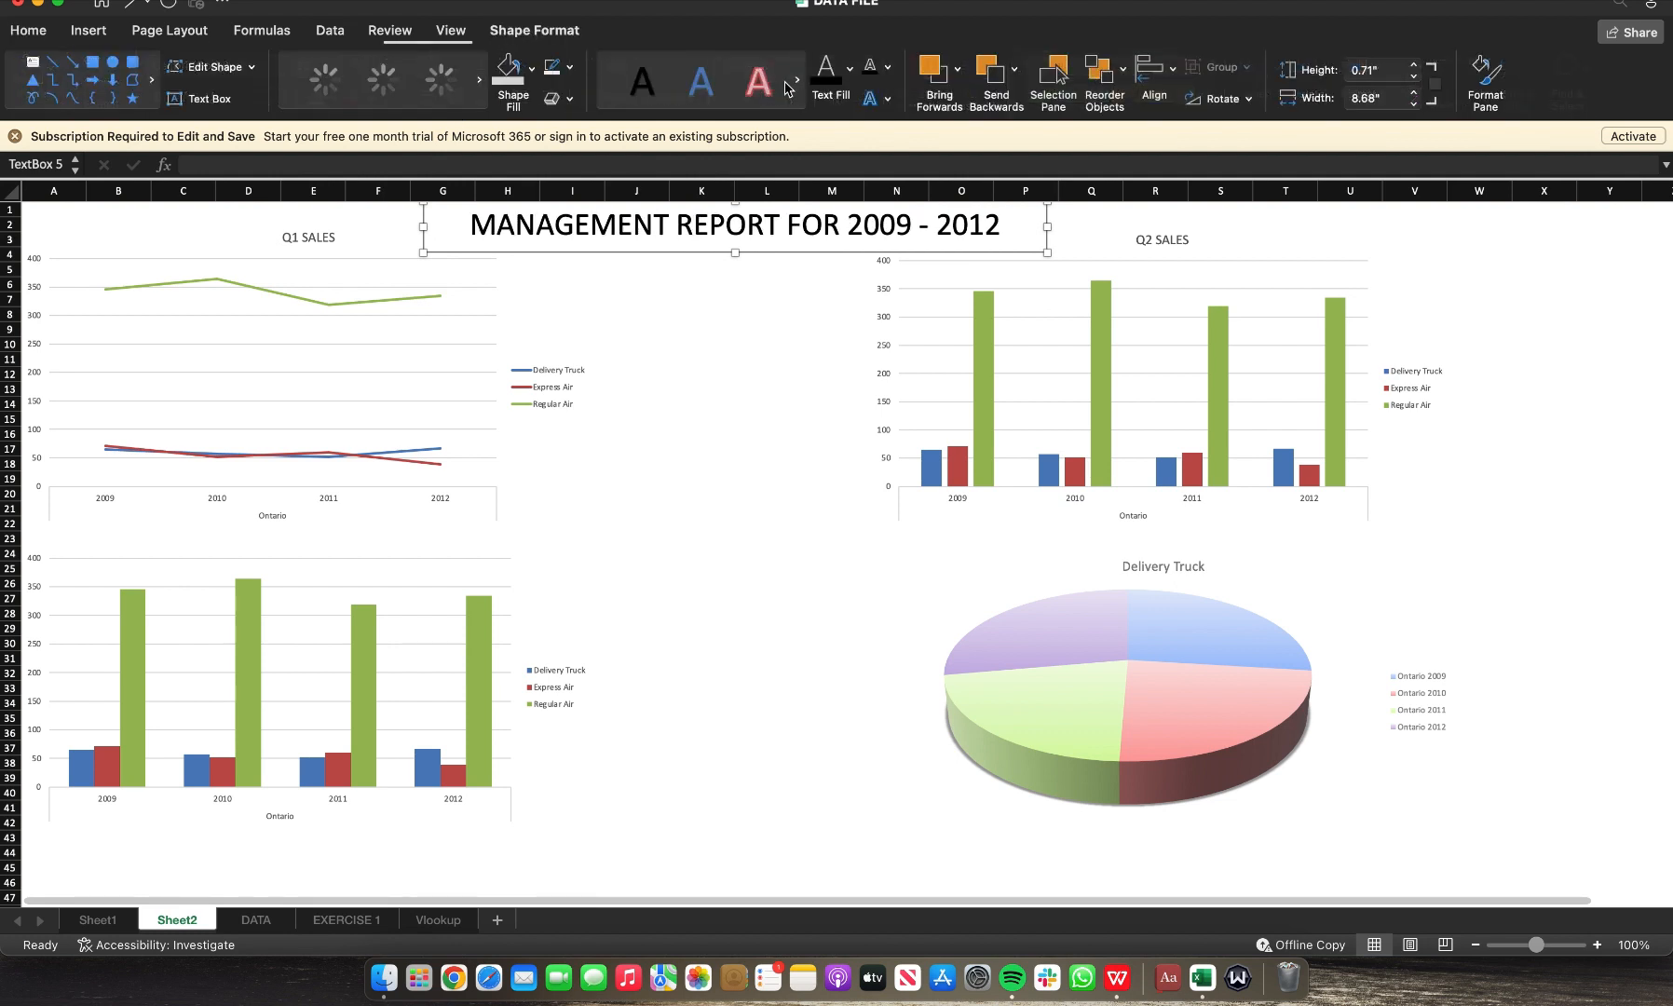
{"action": "left_click", "coordinate": [897, 78]}
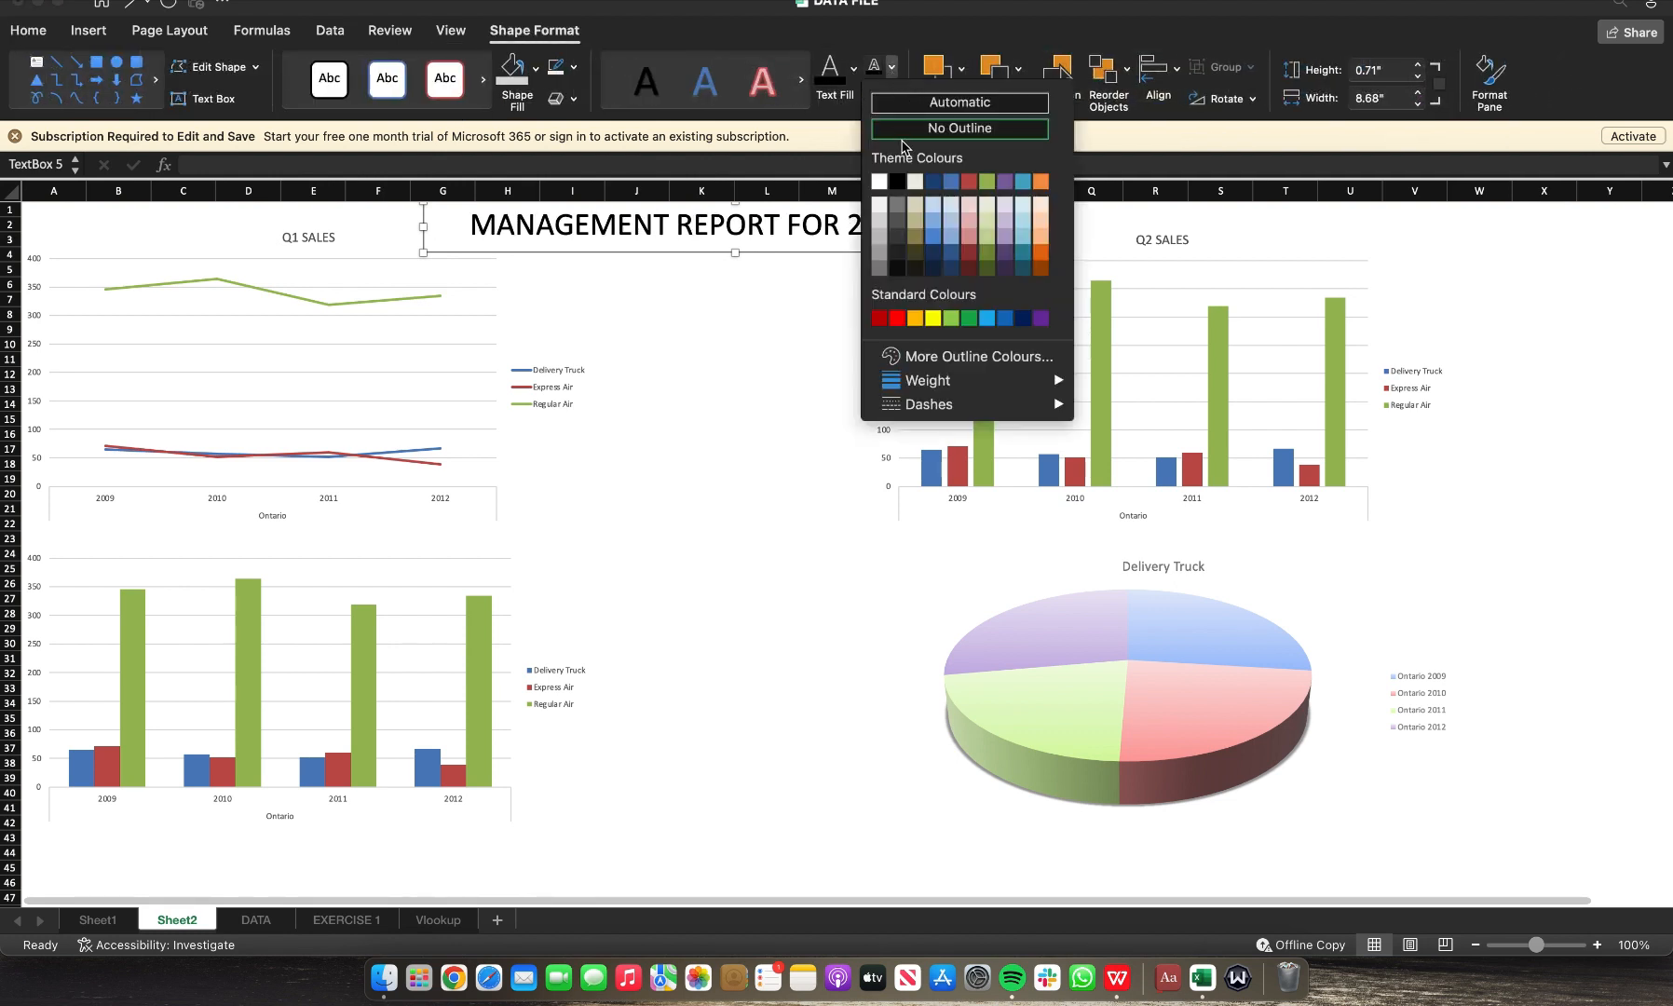
{"action": "left_click", "coordinate": [904, 127]}
{"action": "left_click", "coordinate": [752, 364]}
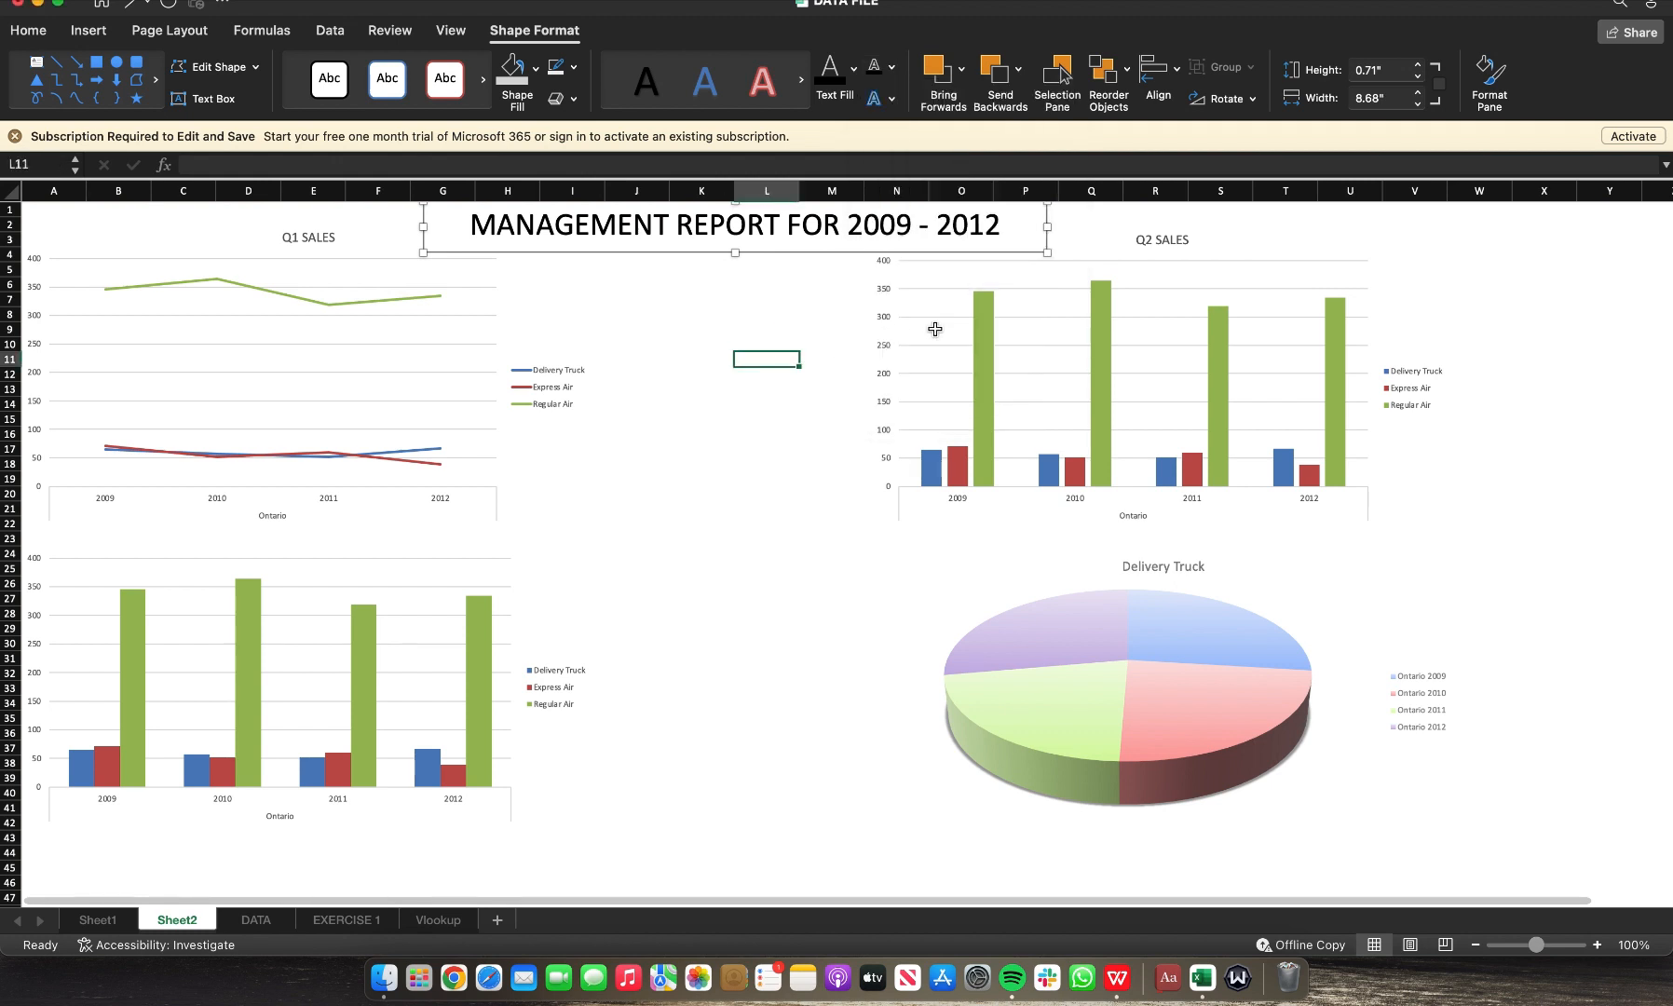
{"action": "left_click", "coordinate": [1541, 272]}
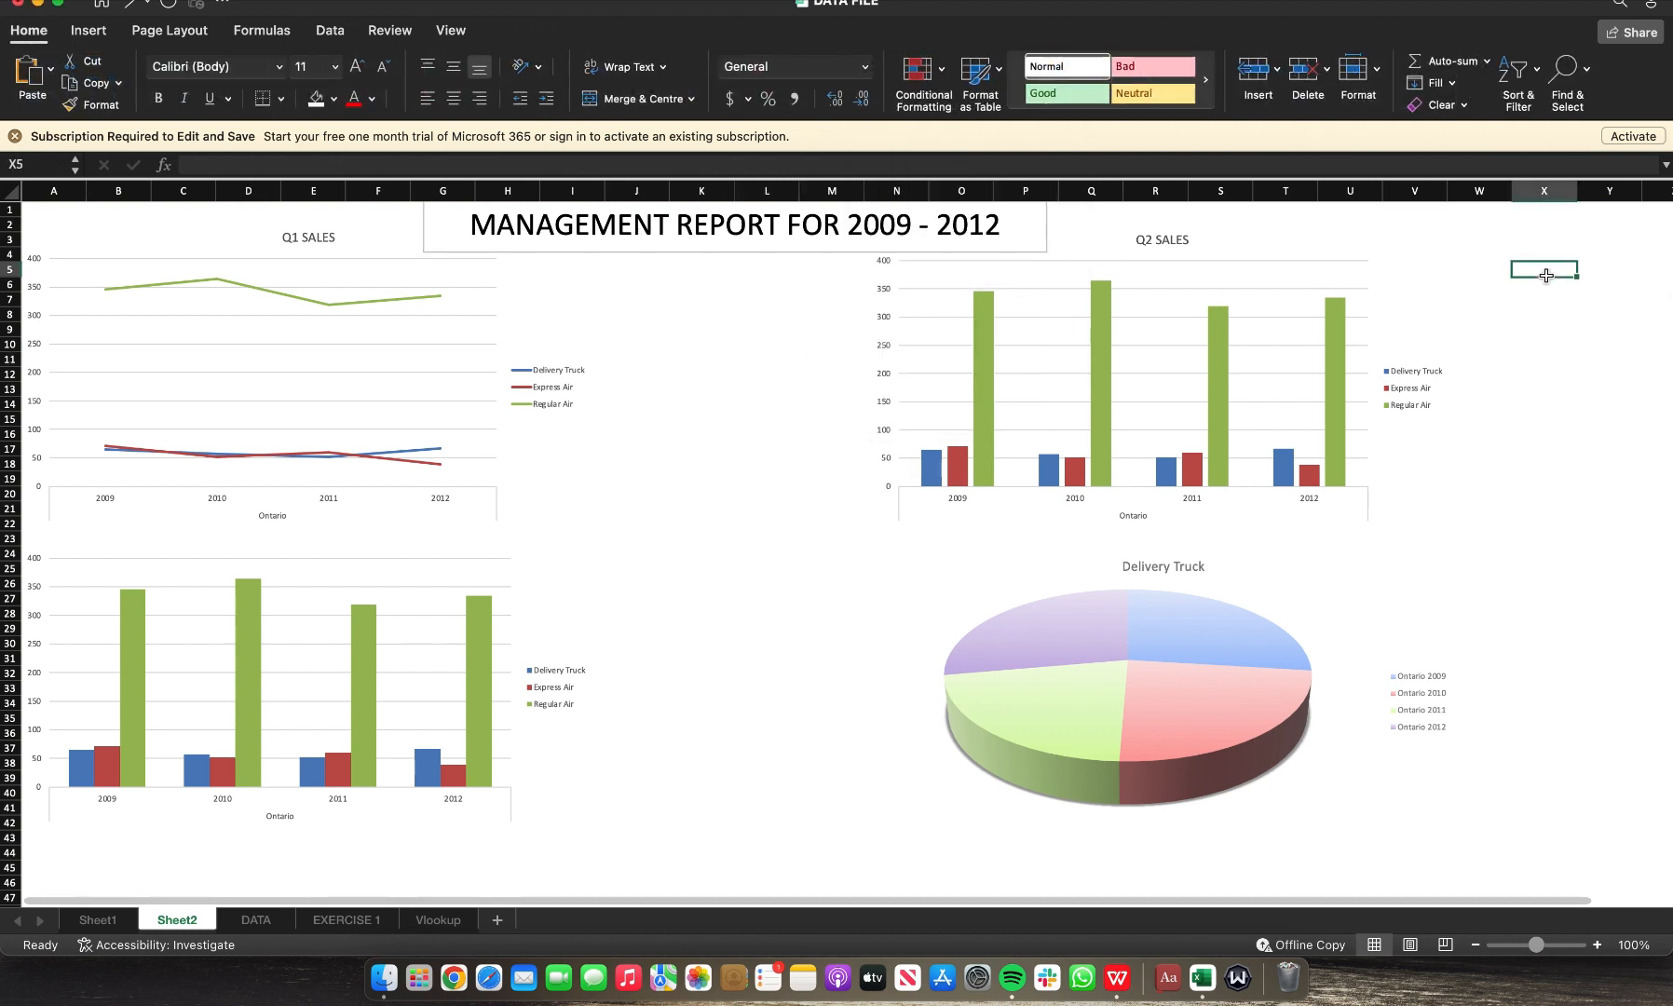
Step: Reselect the title text box and apply No Outline to it again
{"action": "left_click", "coordinate": [1043, 230]}
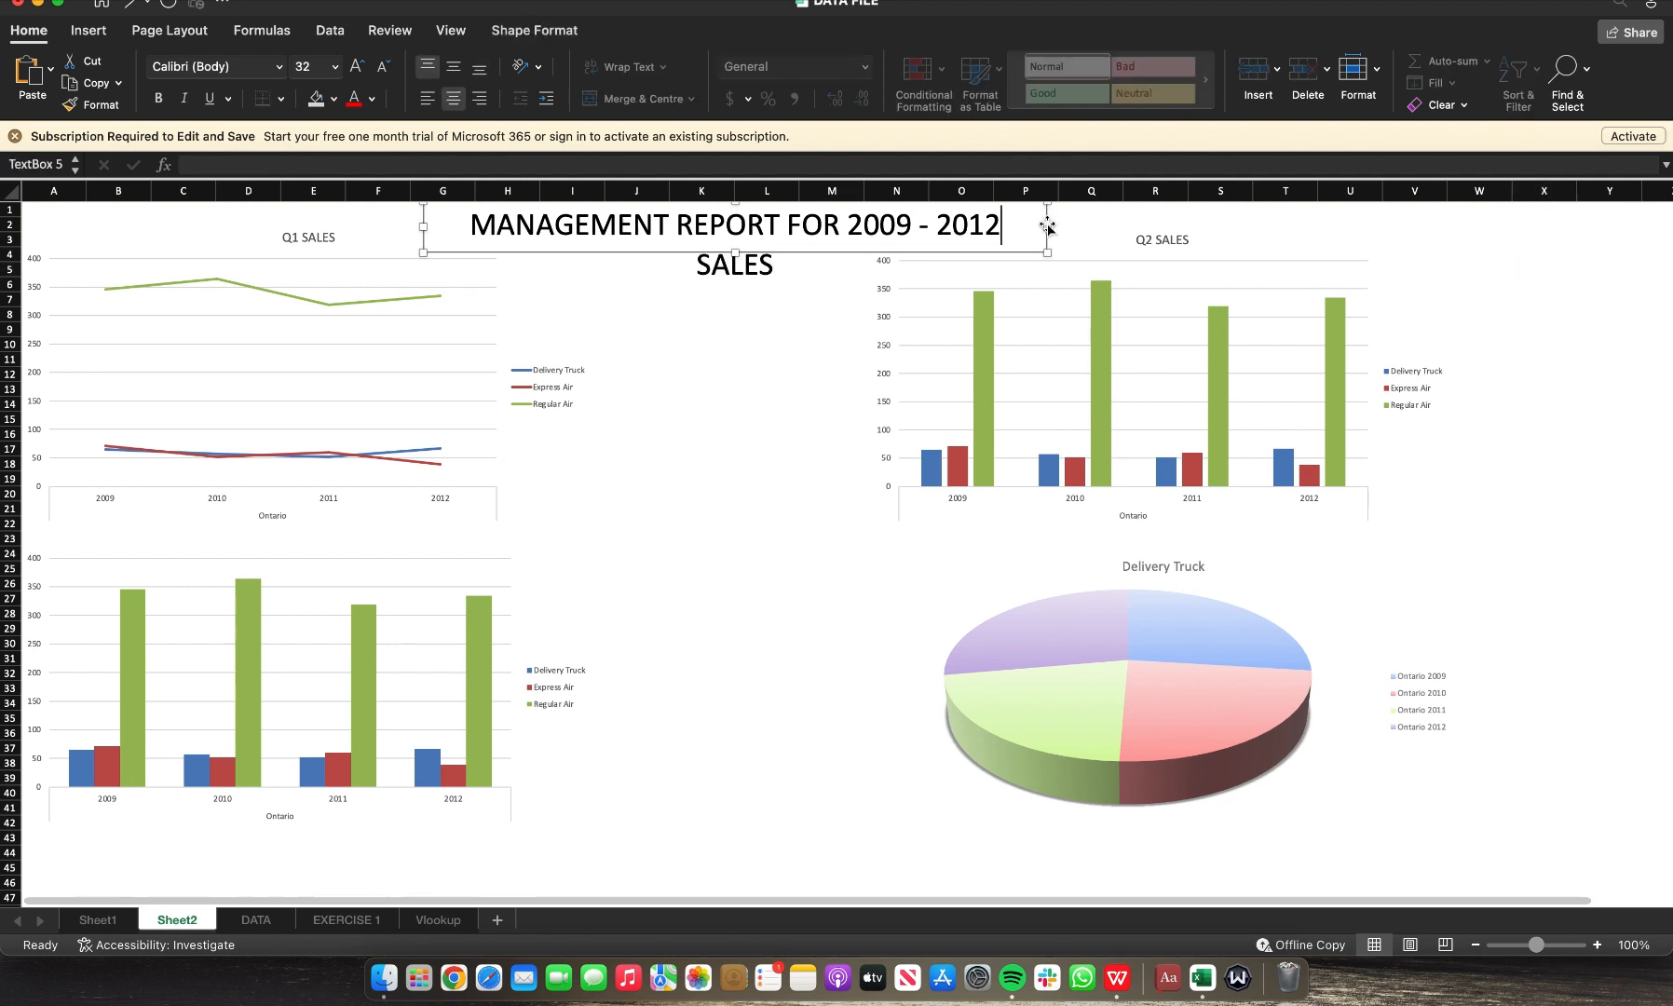
{"action": "left_click", "coordinate": [1045, 221]}
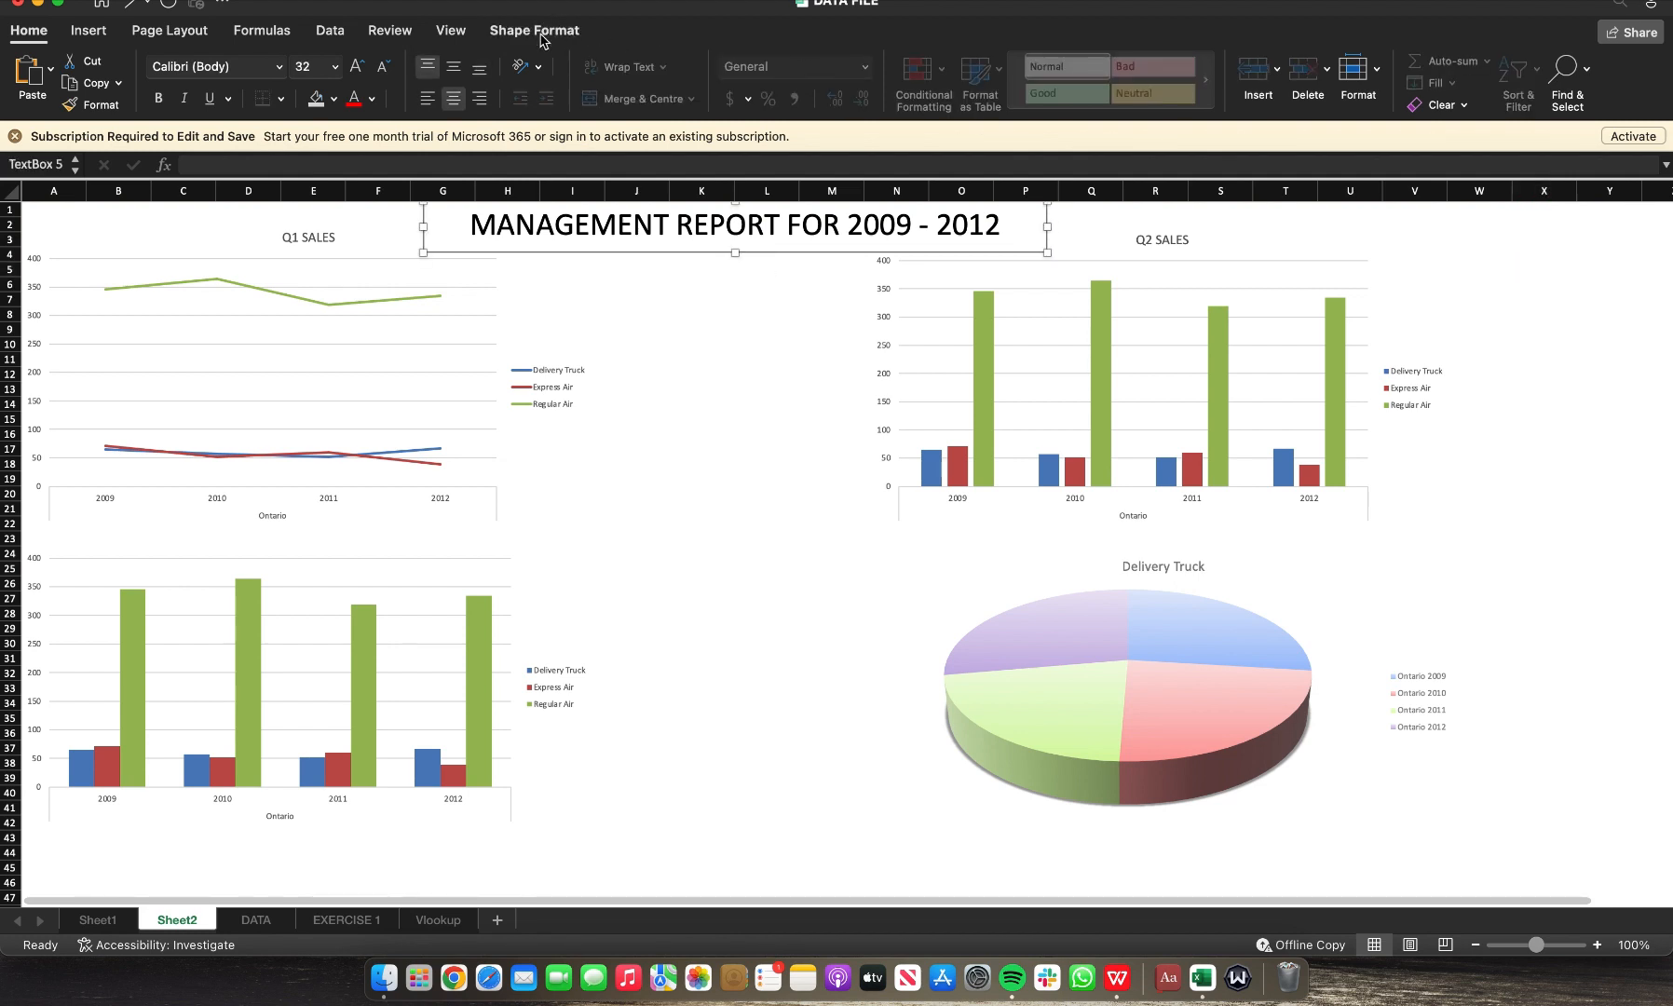
{"action": "left_click", "coordinate": [497, 35]}
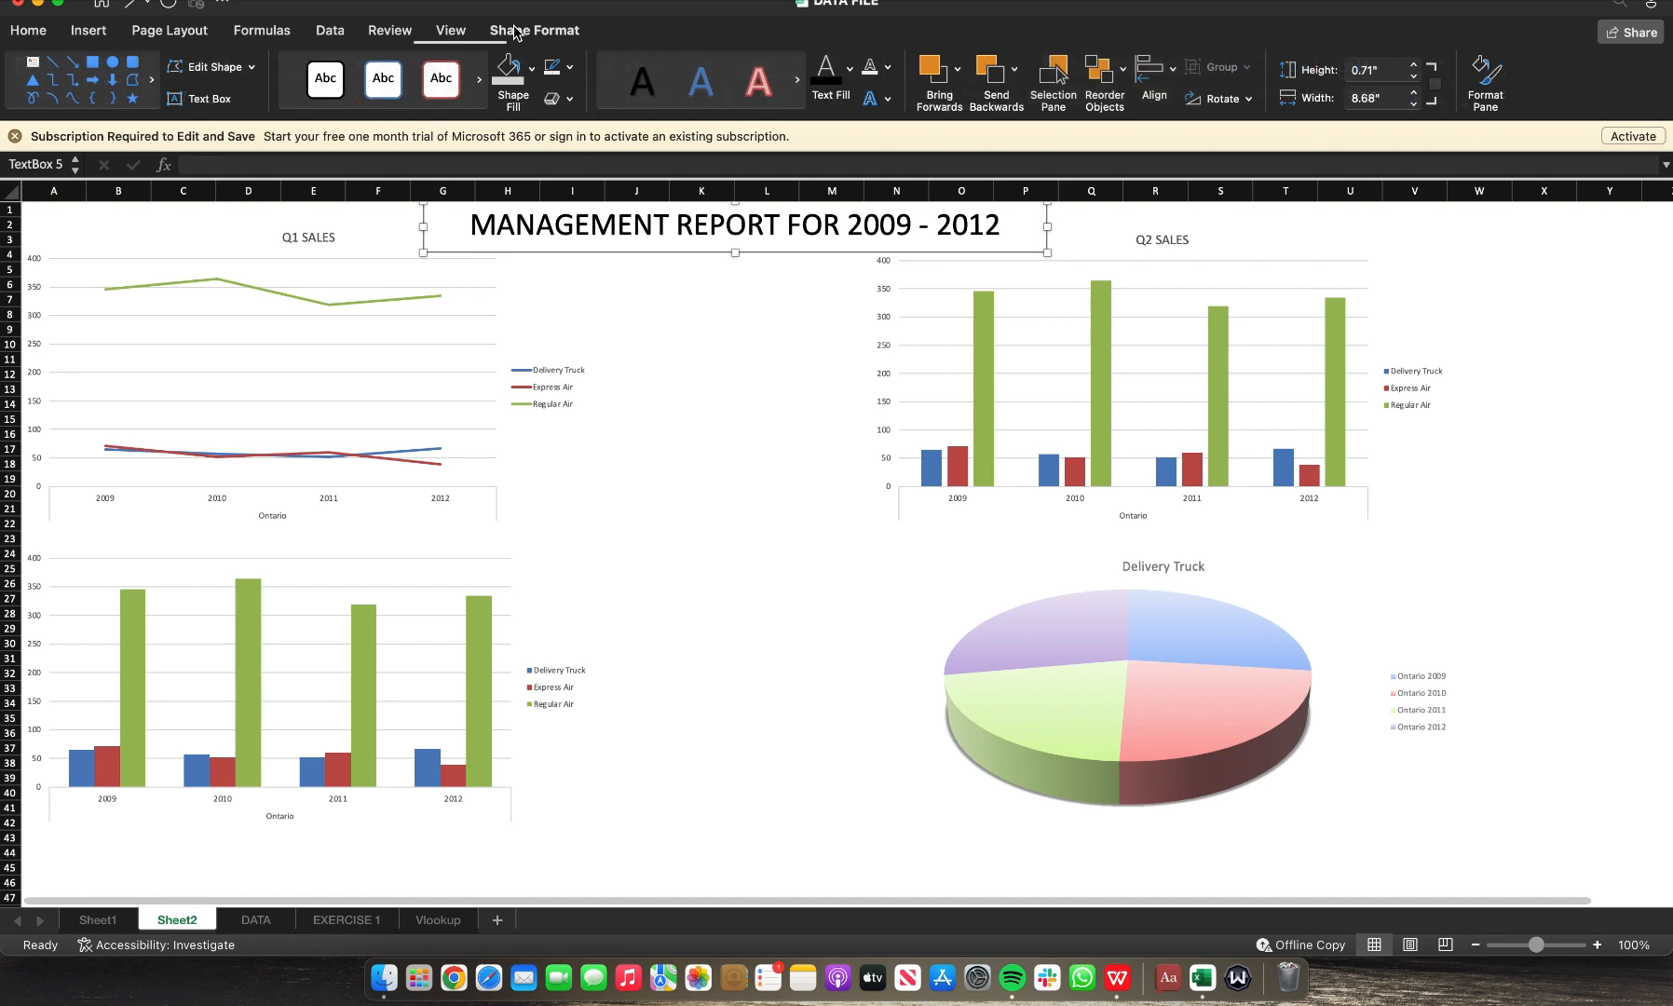
{"action": "left_click", "coordinate": [892, 68]}
{"action": "left_click", "coordinate": [922, 129]}
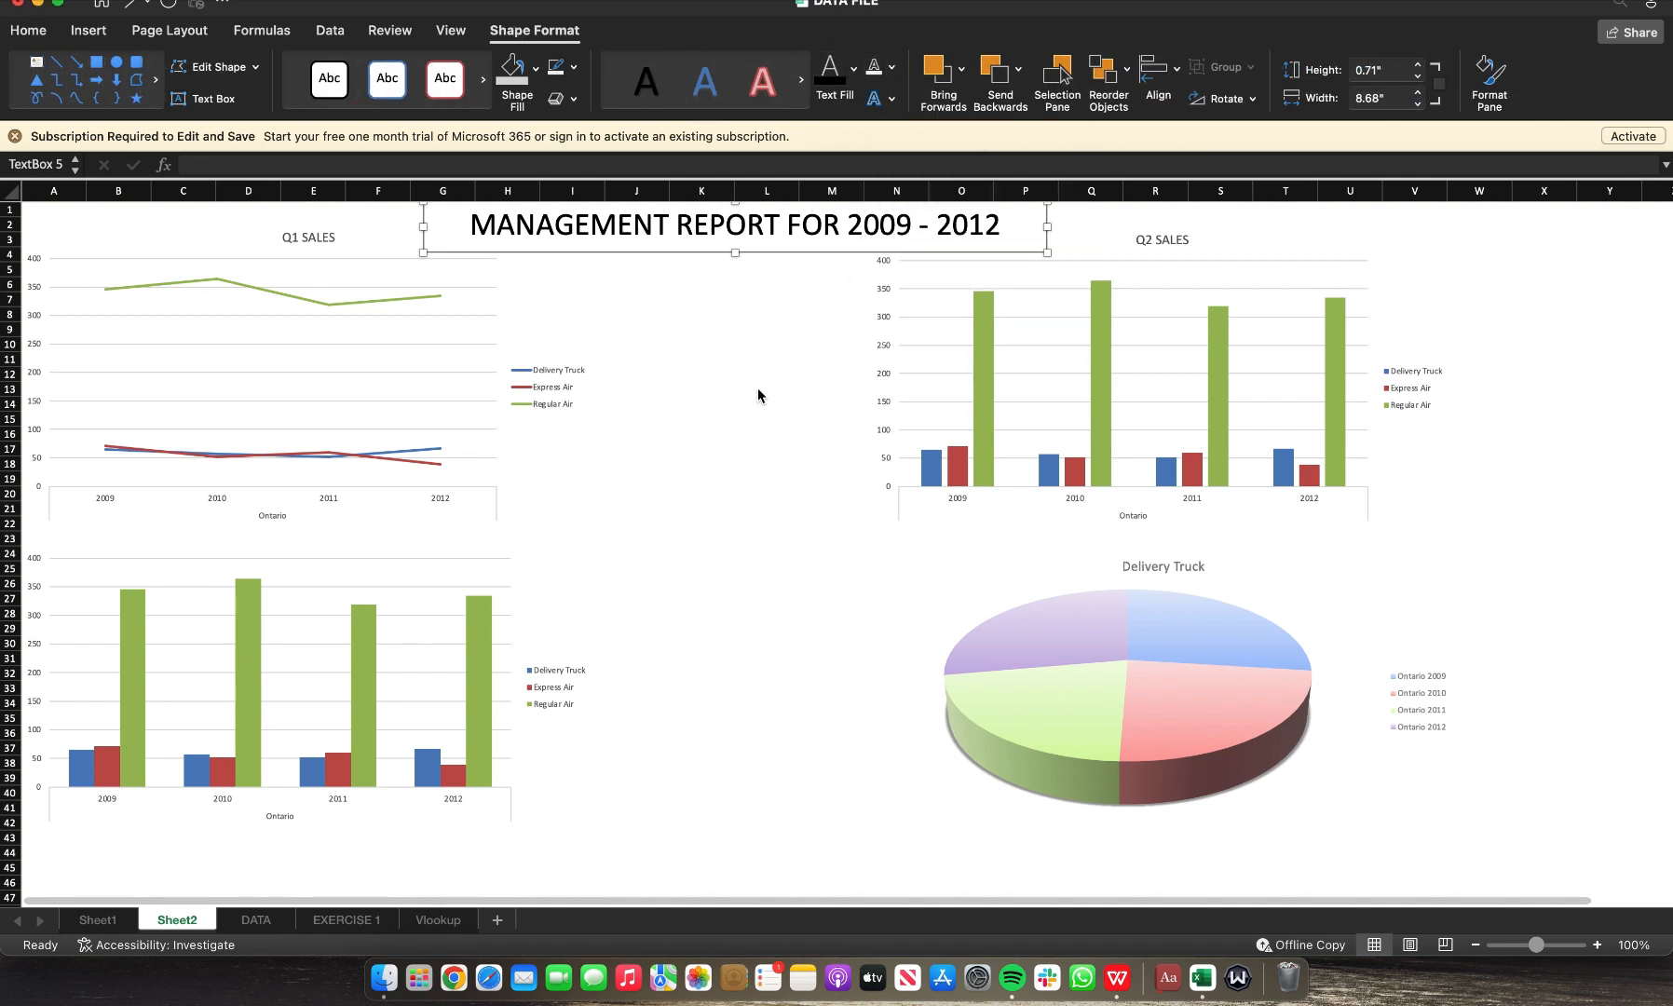
{"action": "left_click", "coordinate": [756, 390]}
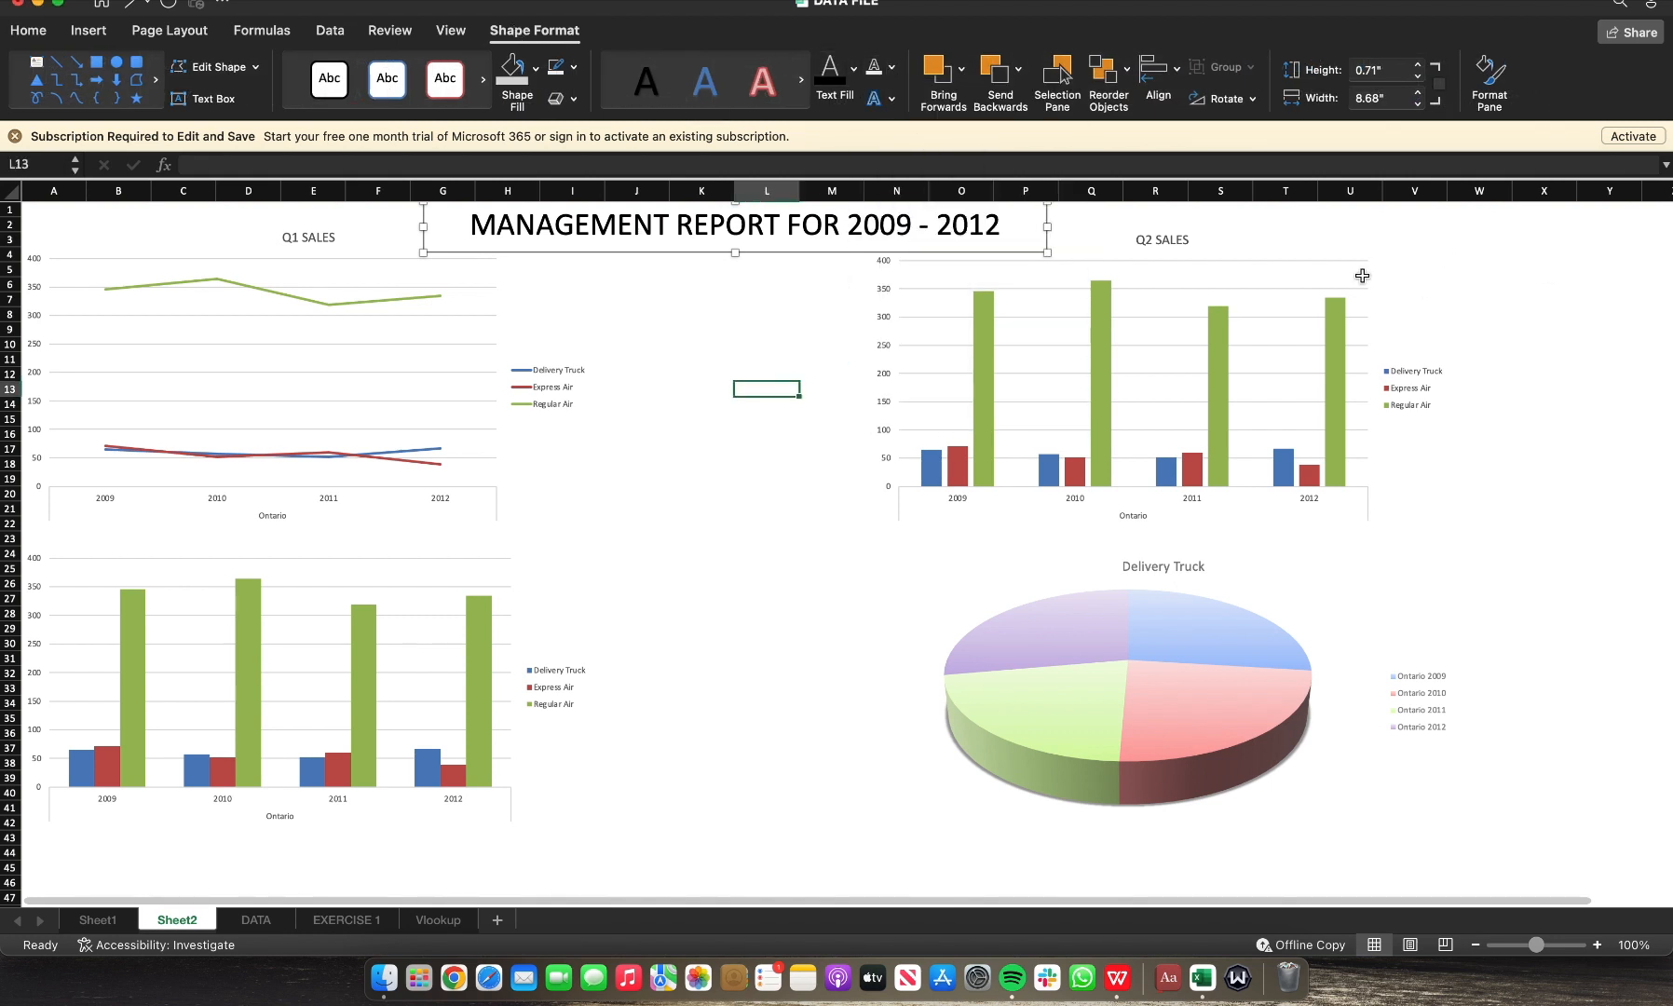
Step: Move the Q2 SALES and Q1 SALES charts down so they sit below the title
{"action": "left_click", "coordinate": [1392, 253]}
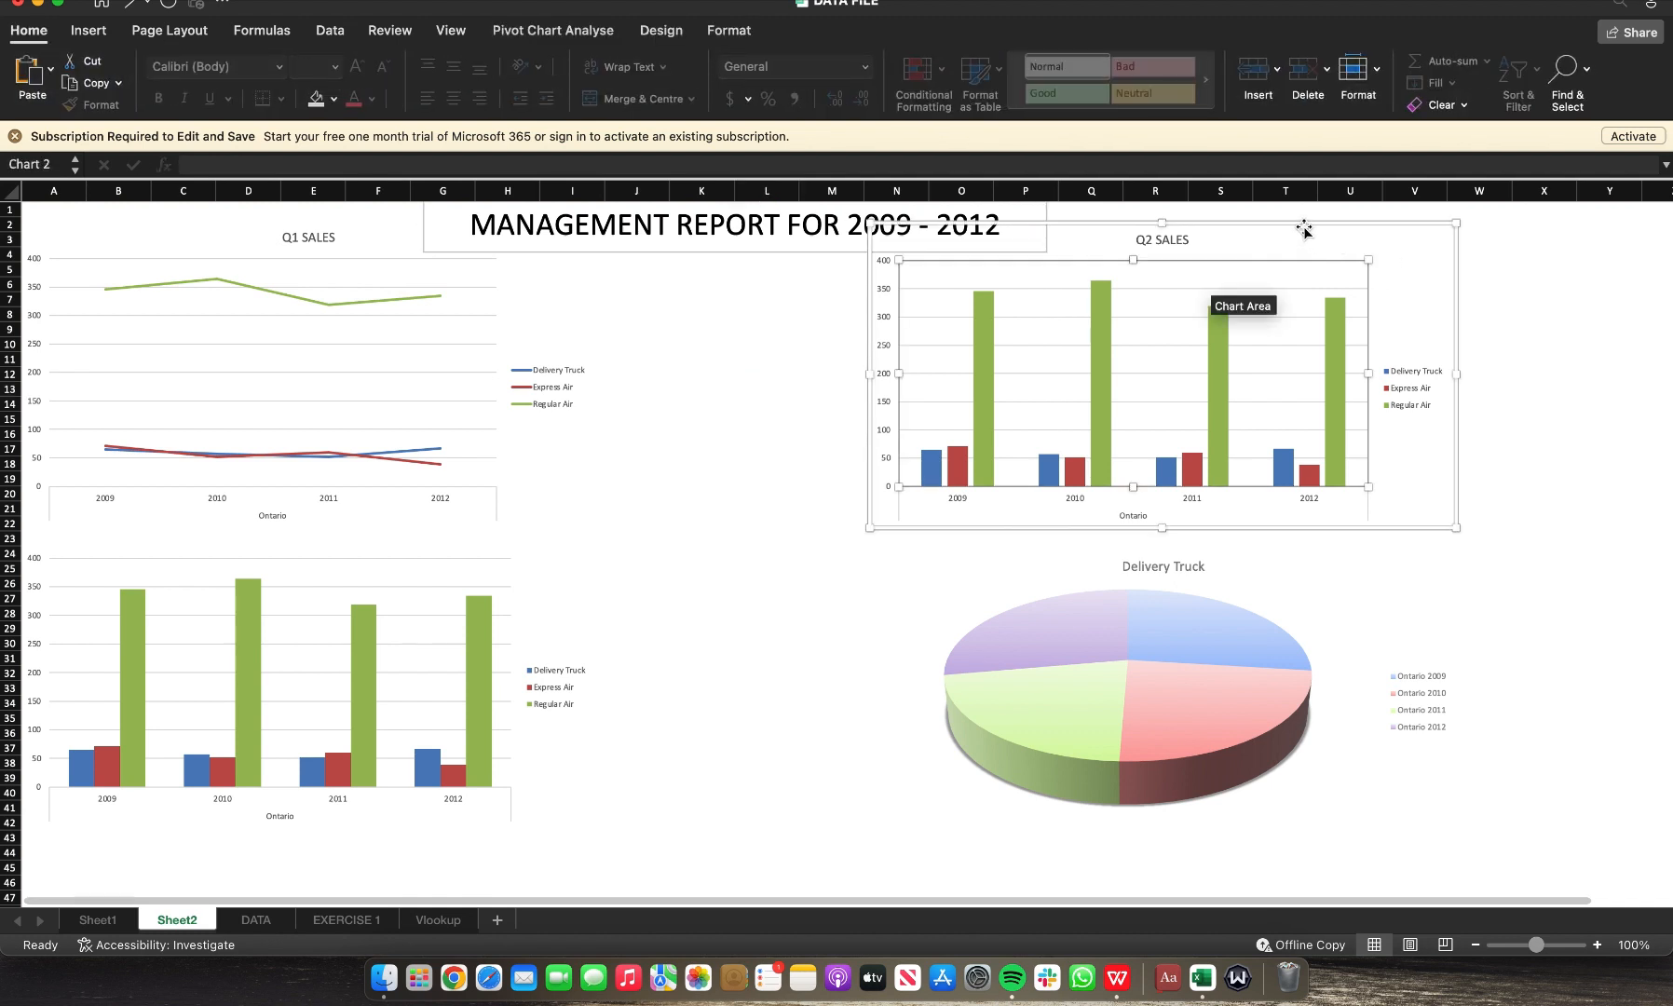
{"action": "left_click_drag", "start_coordinate": [1304, 229], "coordinate": [1289, 264]}
{"action": "left_click", "coordinate": [242, 249]}
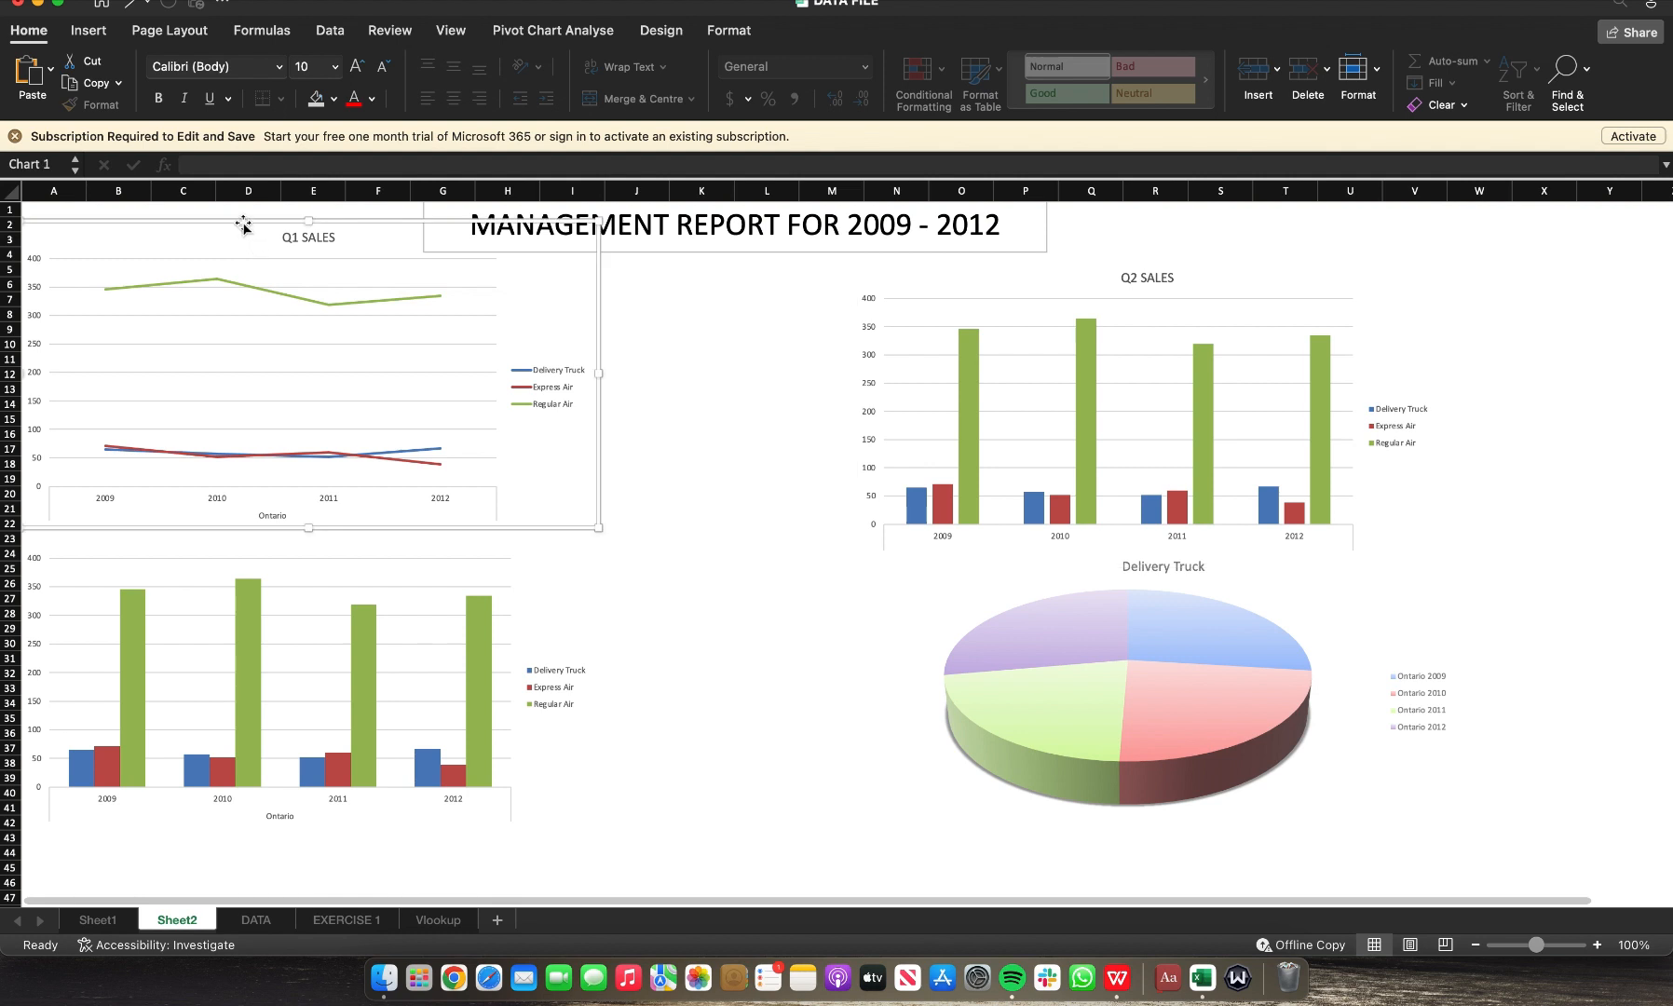
{"action": "left_click_drag", "start_coordinate": [237, 225], "coordinate": [284, 244]}
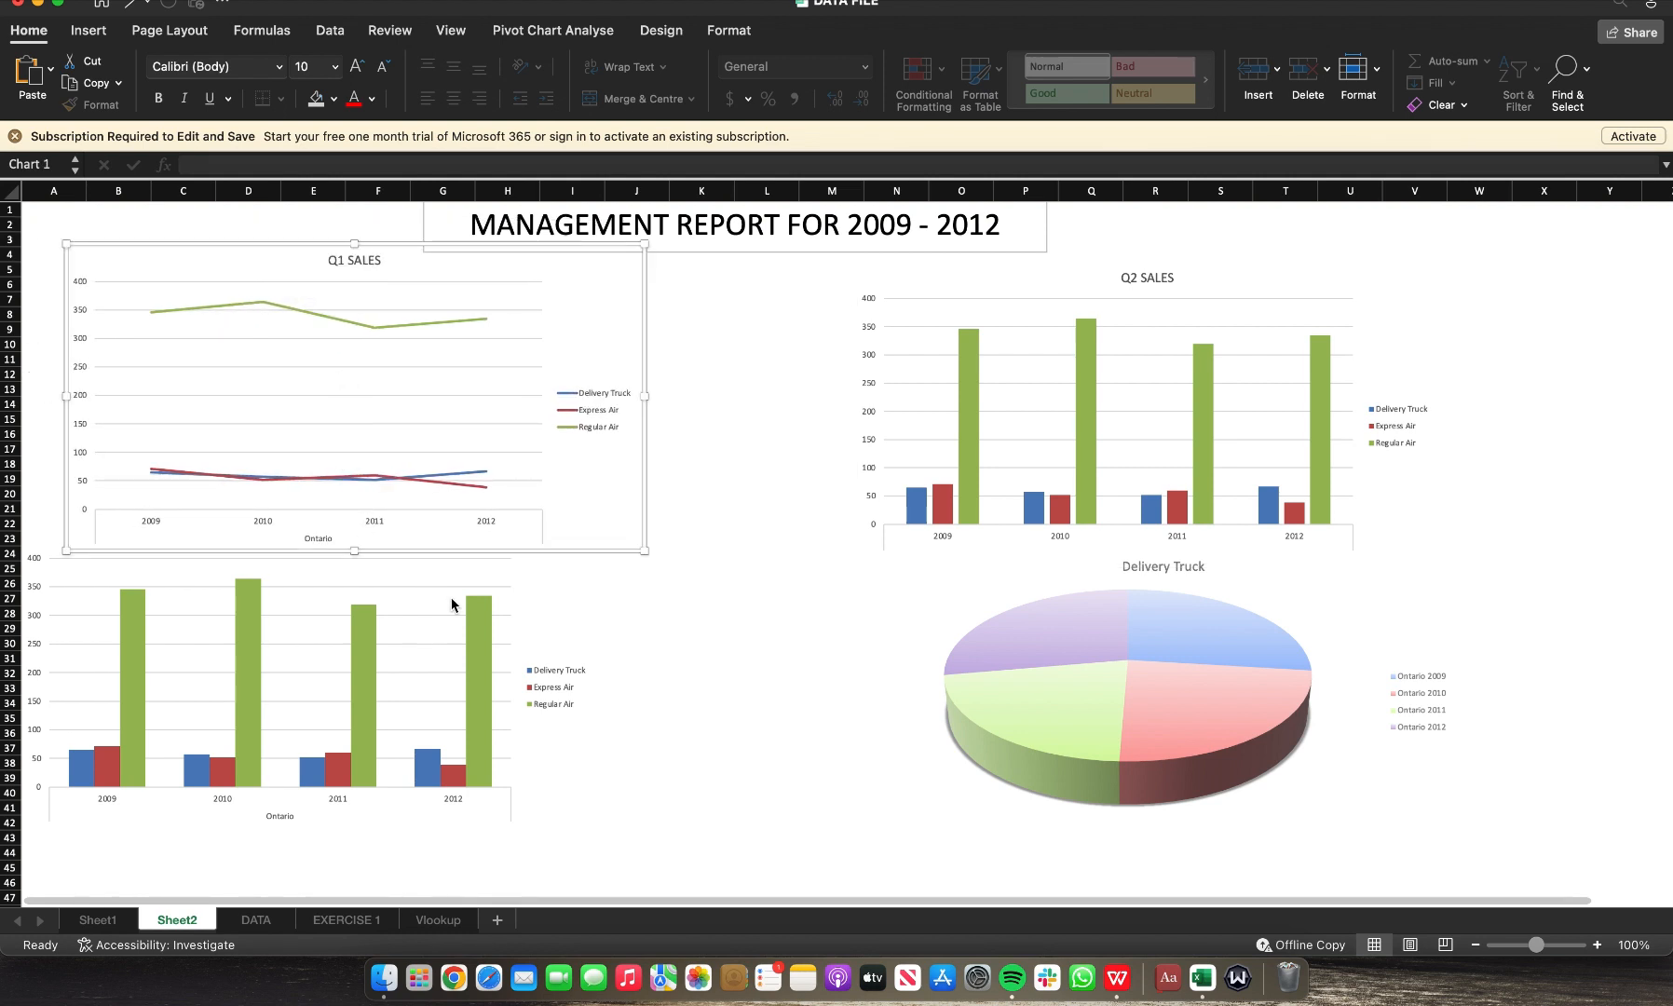
Step: Shift the lower column chart and the Delivery Truck pie chart down to align beneath the upper charts
{"action": "left_click", "coordinate": [611, 582]}
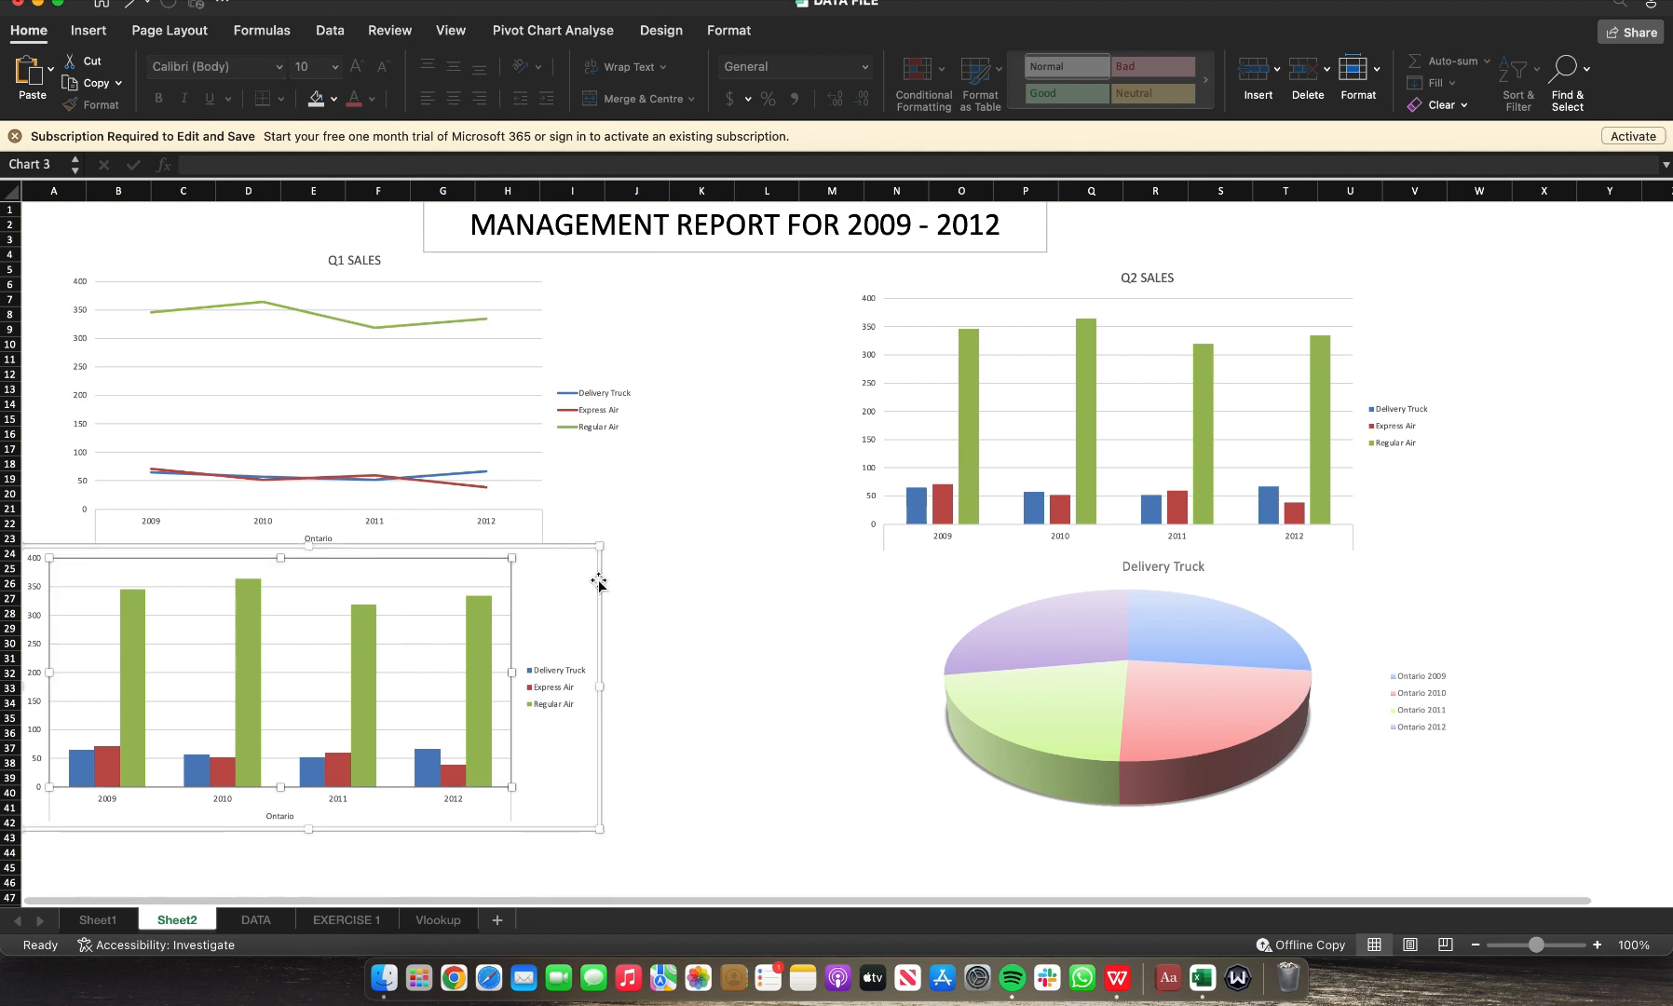
{"action": "left_click_drag", "start_coordinate": [598, 576], "coordinate": [634, 627]}
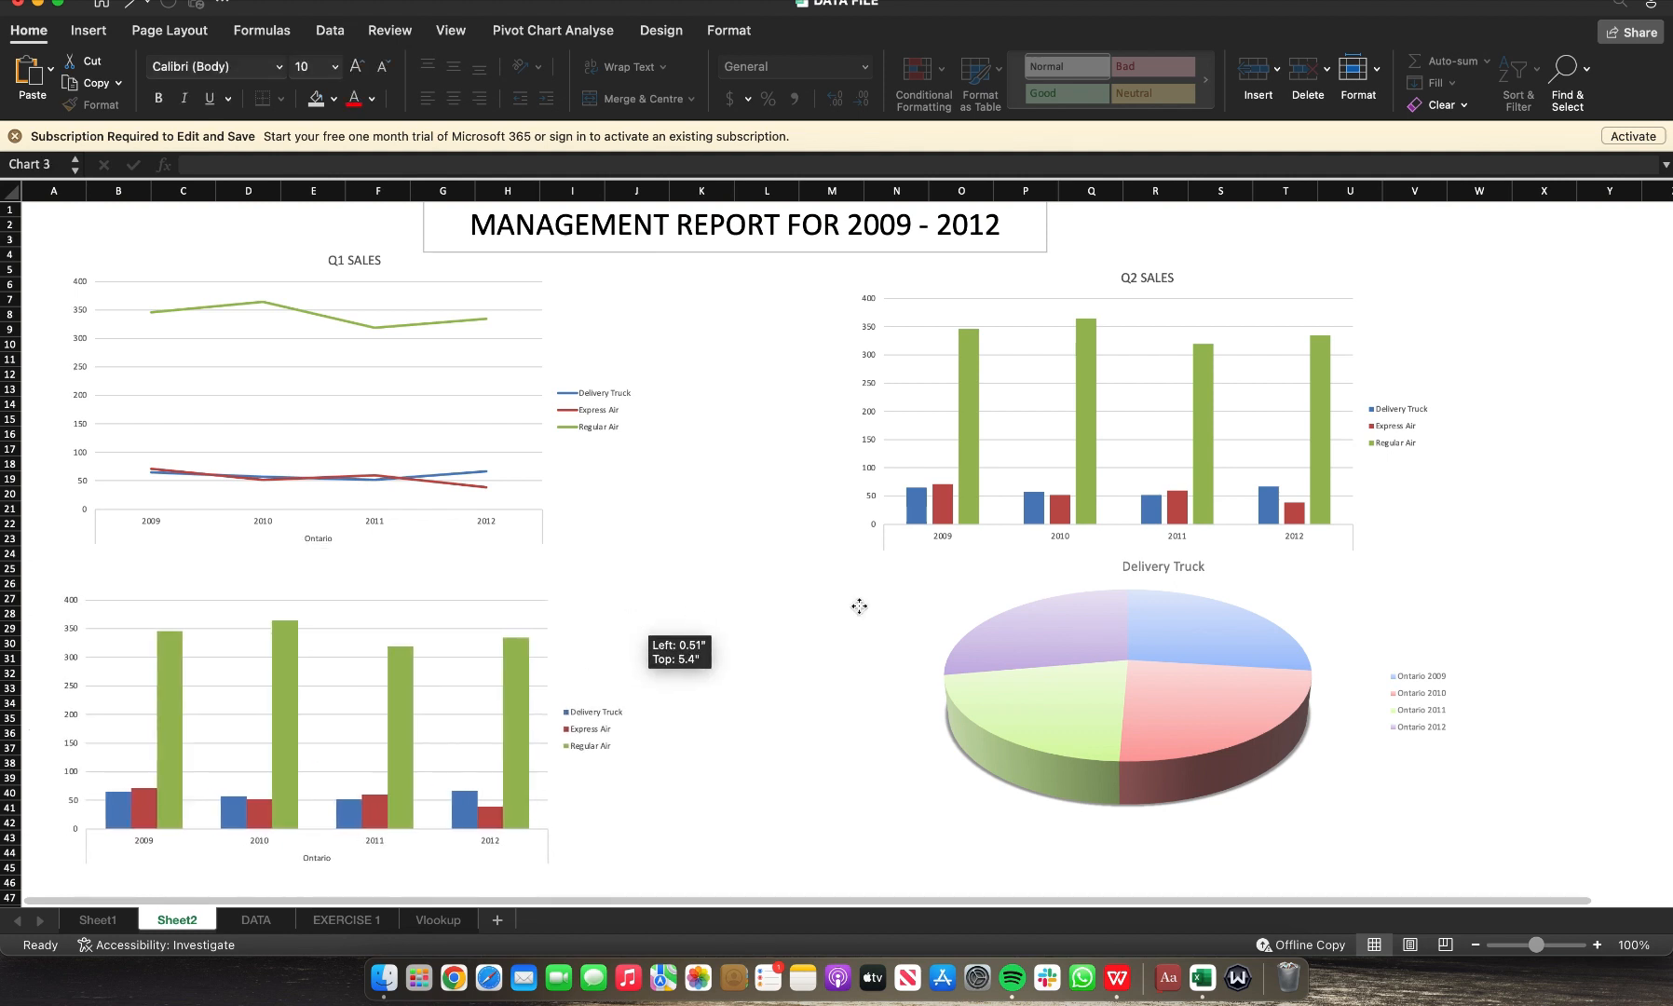
{"action": "left_click", "coordinate": [1003, 612]}
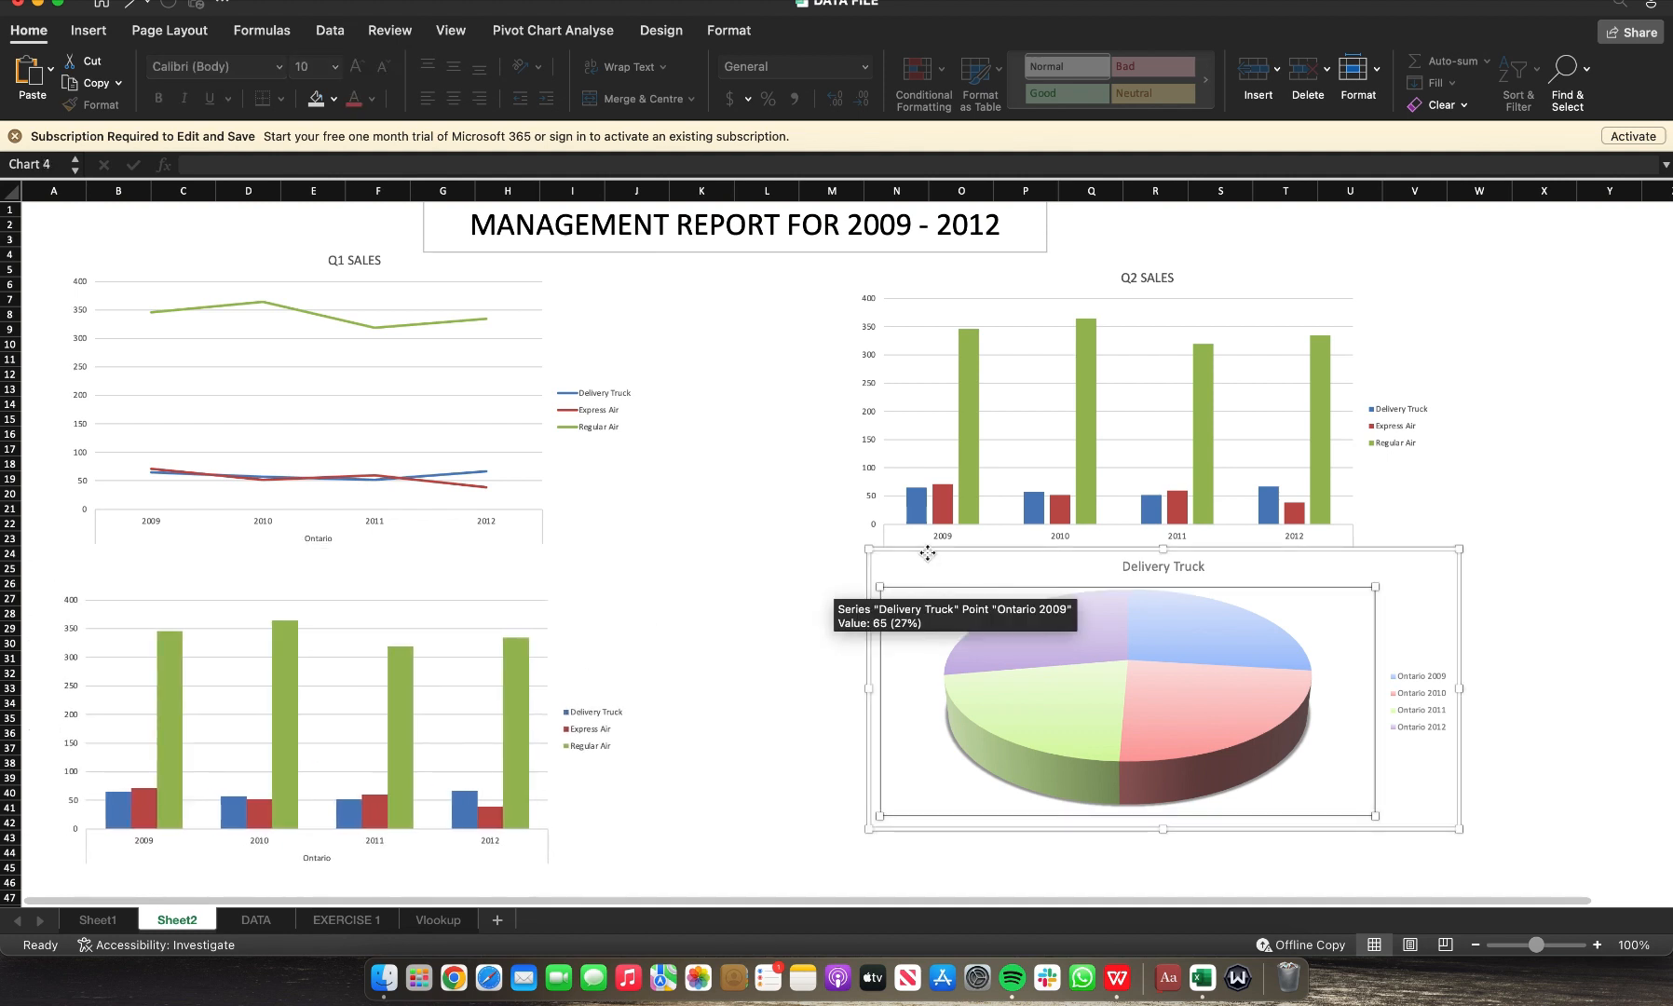
{"action": "left_click_drag", "start_coordinate": [928, 554], "coordinate": [903, 597]}
{"action": "left_click", "coordinate": [1522, 274]}
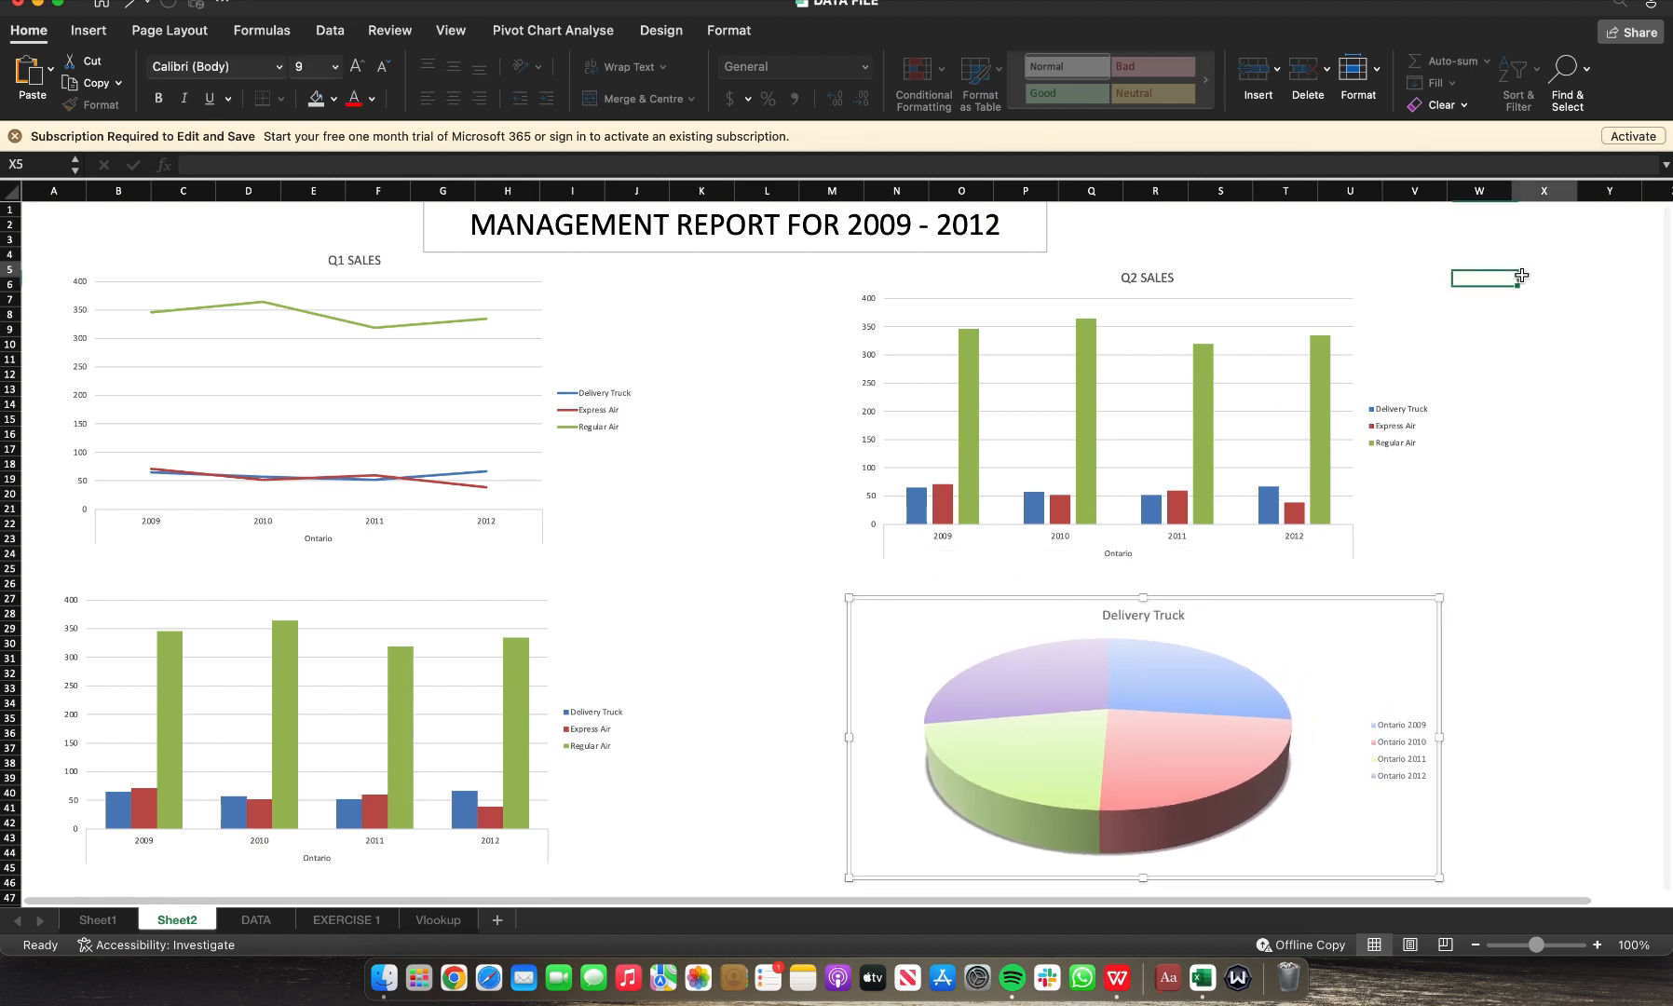
{"action": "left_click", "coordinate": [1570, 423]}
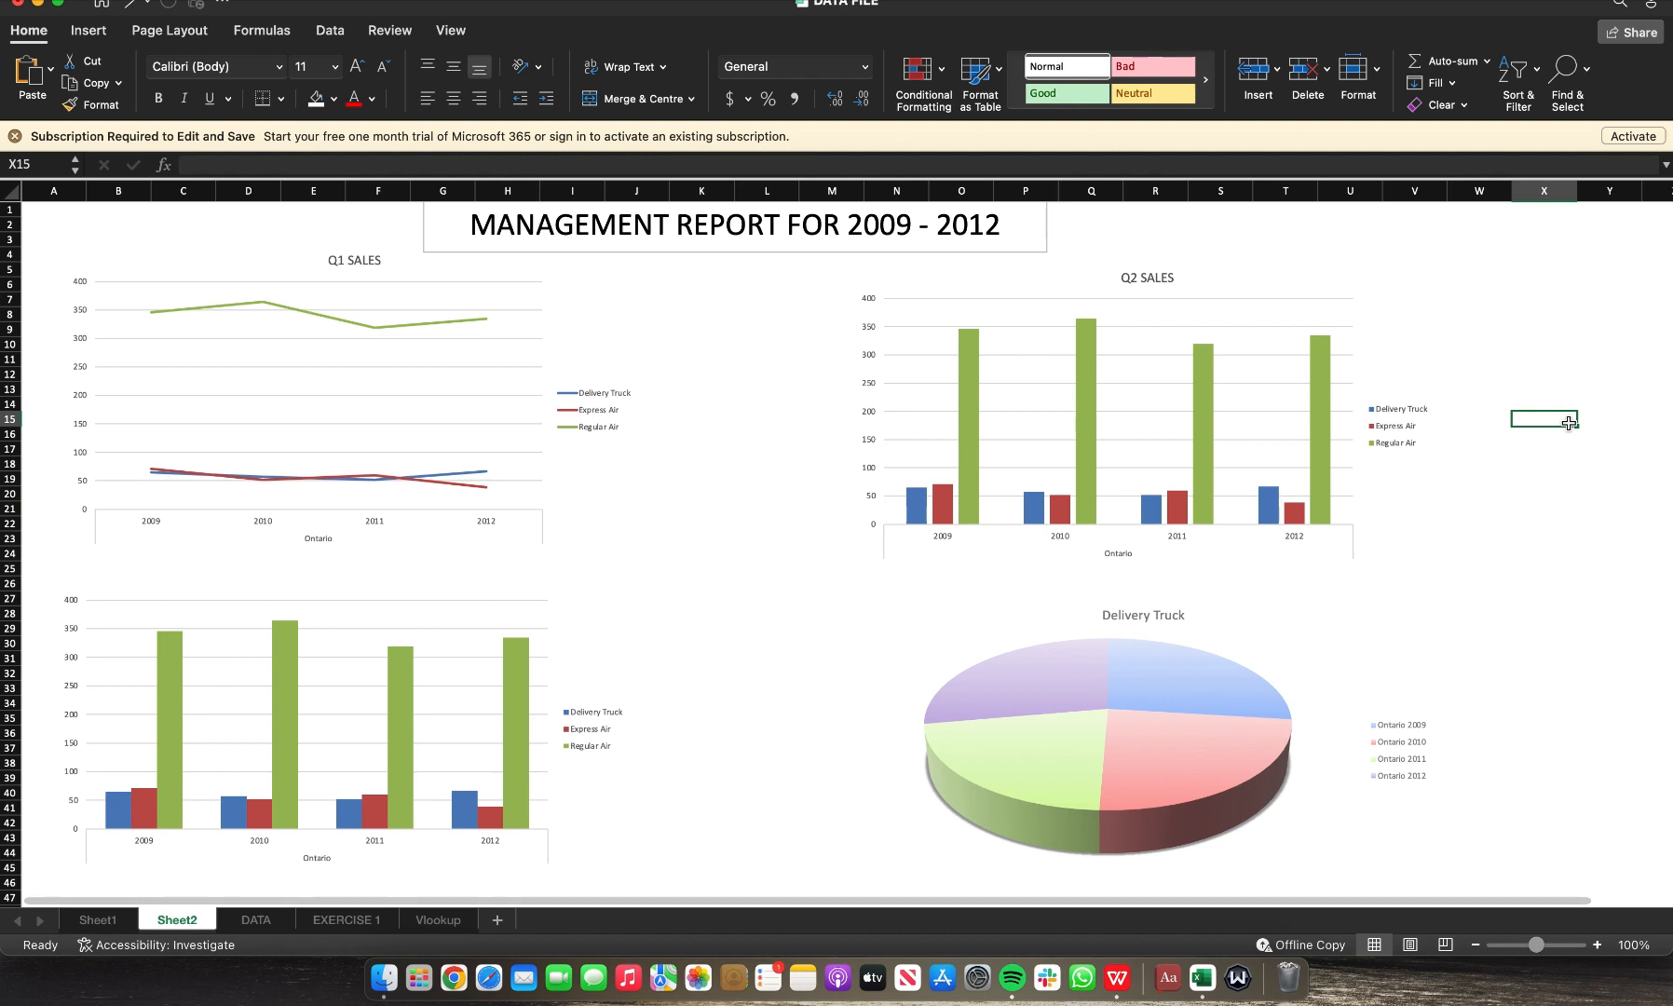